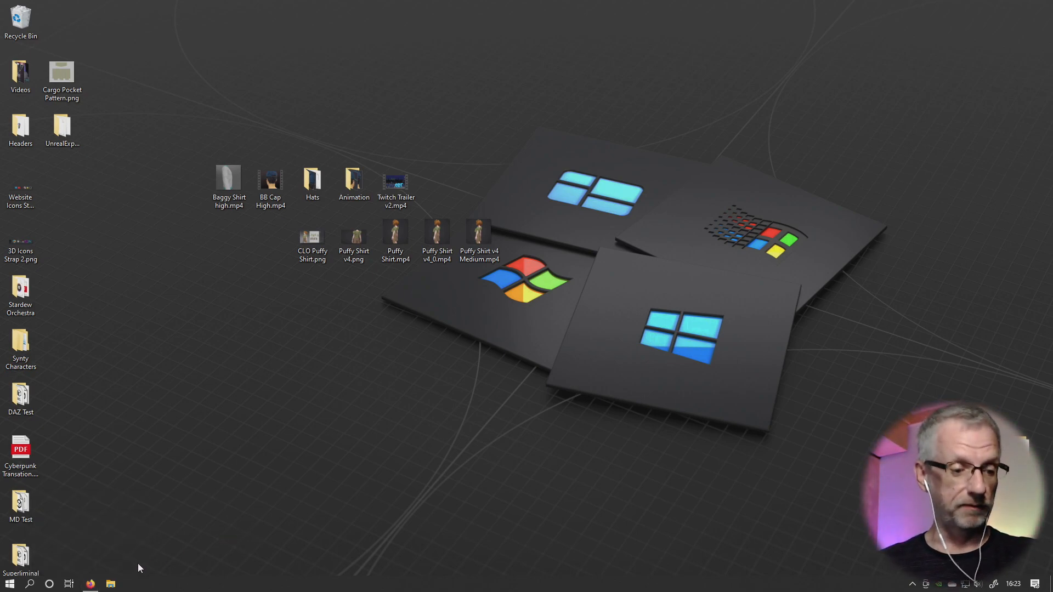
- Switch to Firefox and play the track Grouse on the Epidemic Sound page
left_click(91, 583)
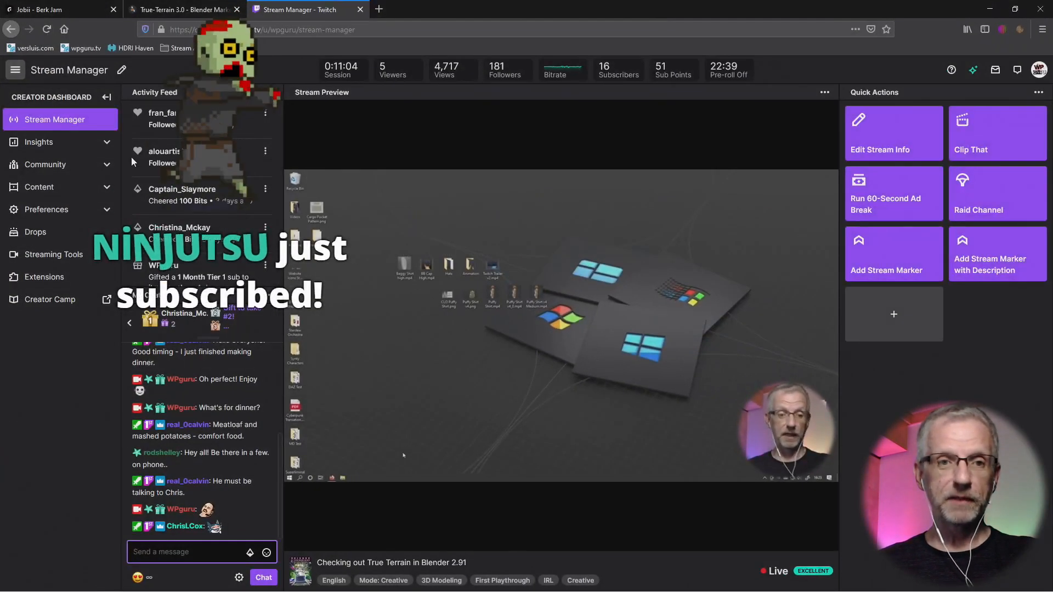
left_click(72, 3)
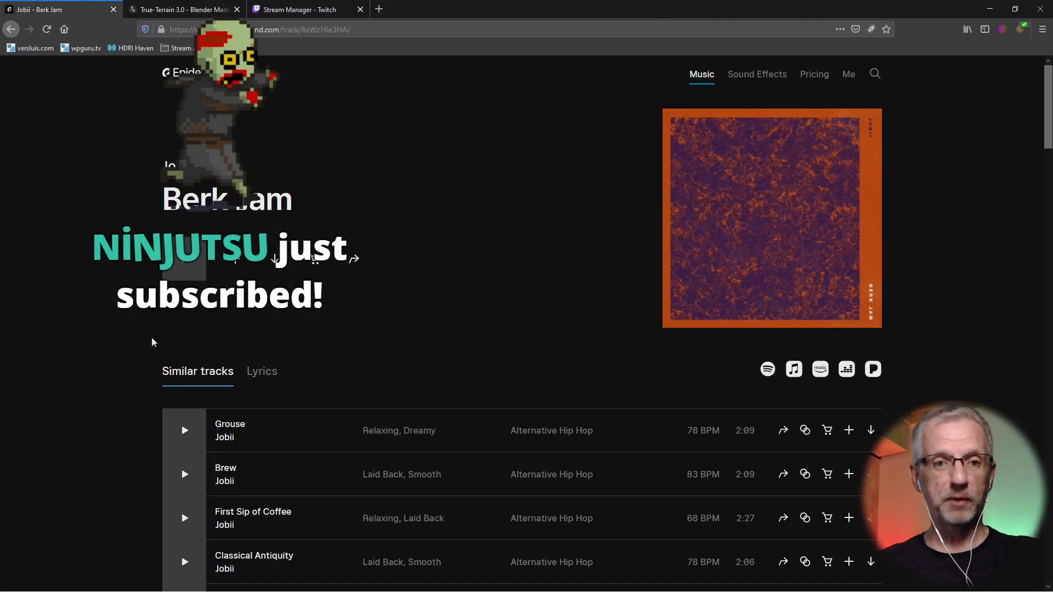
left_click(173, 435)
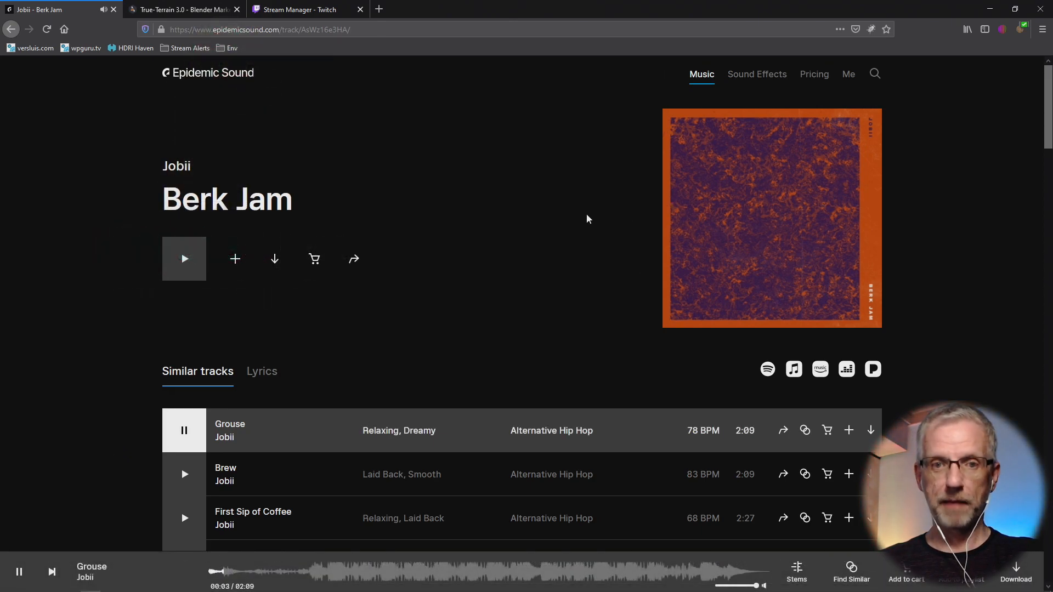
- Bring up the True-Terrain 3.0 product page and start PointerFocus to highlight the mouse pointer
left_click(165, 9)
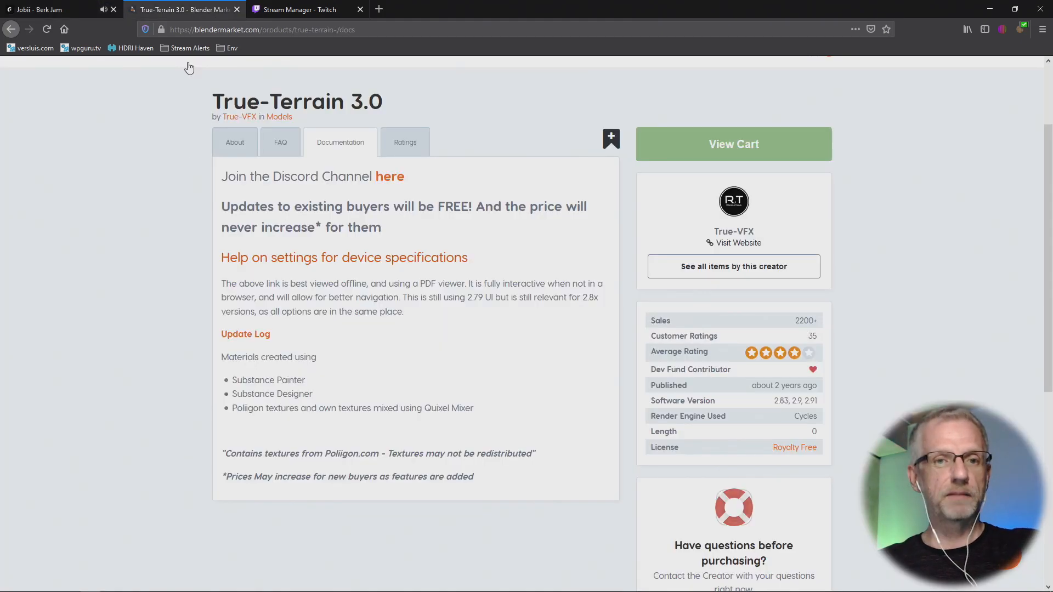
left_click(10, 584)
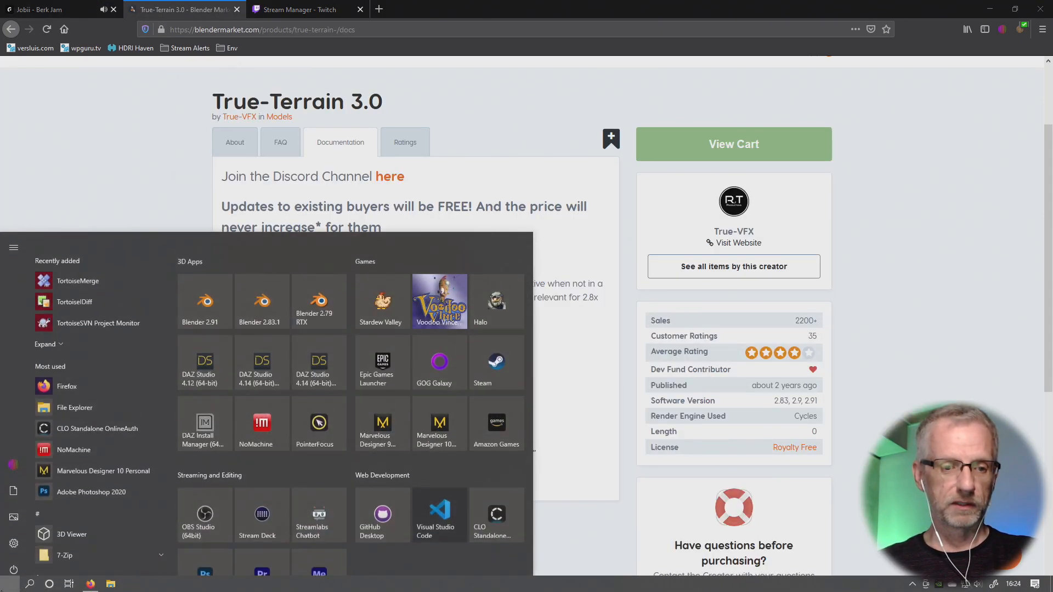
left_click(334, 410)
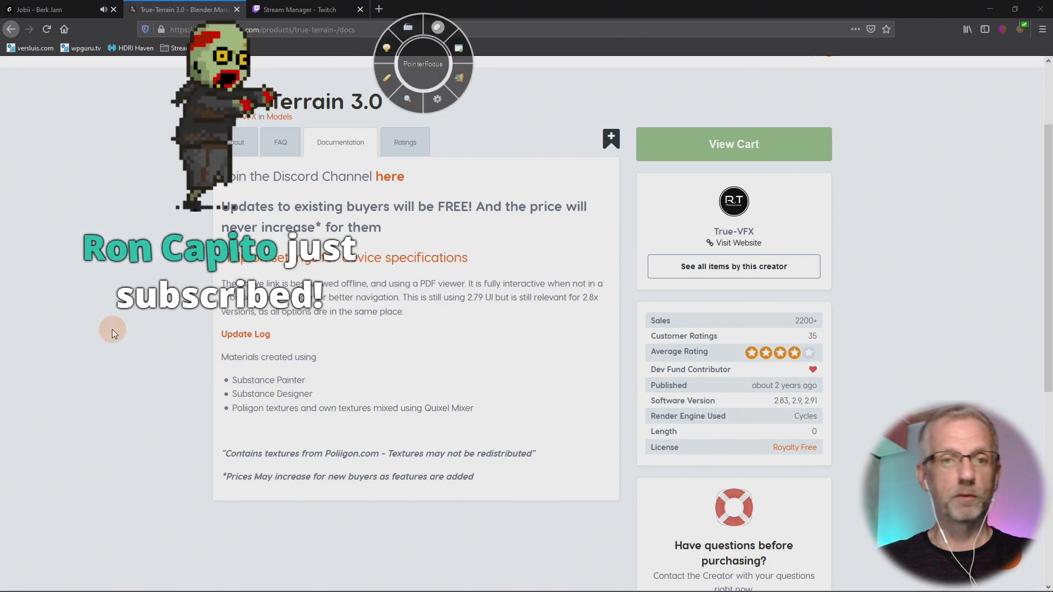
left_click(463, 53)
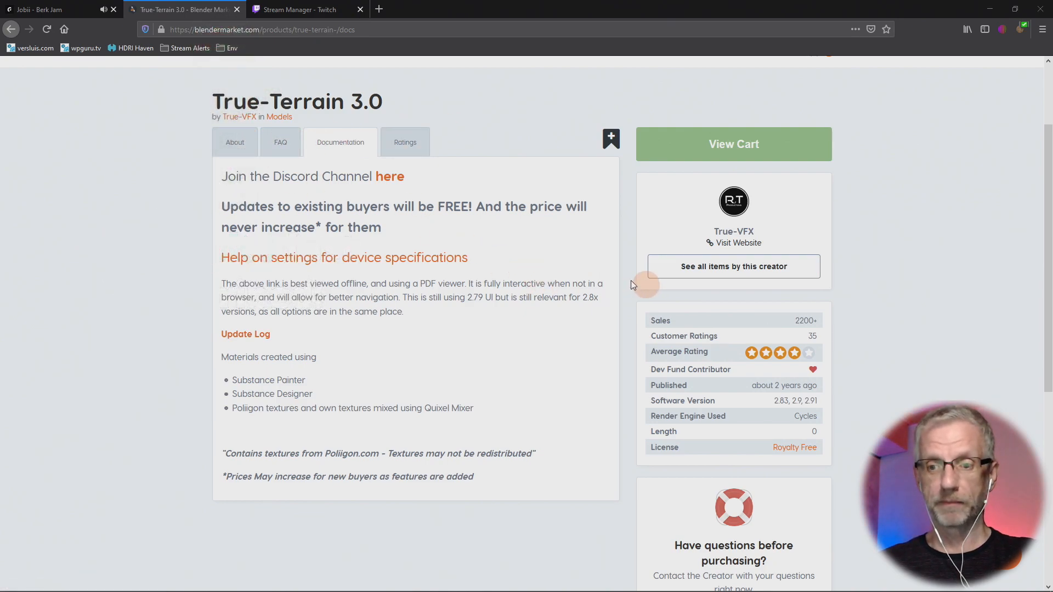
- Open the About section of the True-Terrain 3.0 product page and skim through its content
left_click(231, 141)
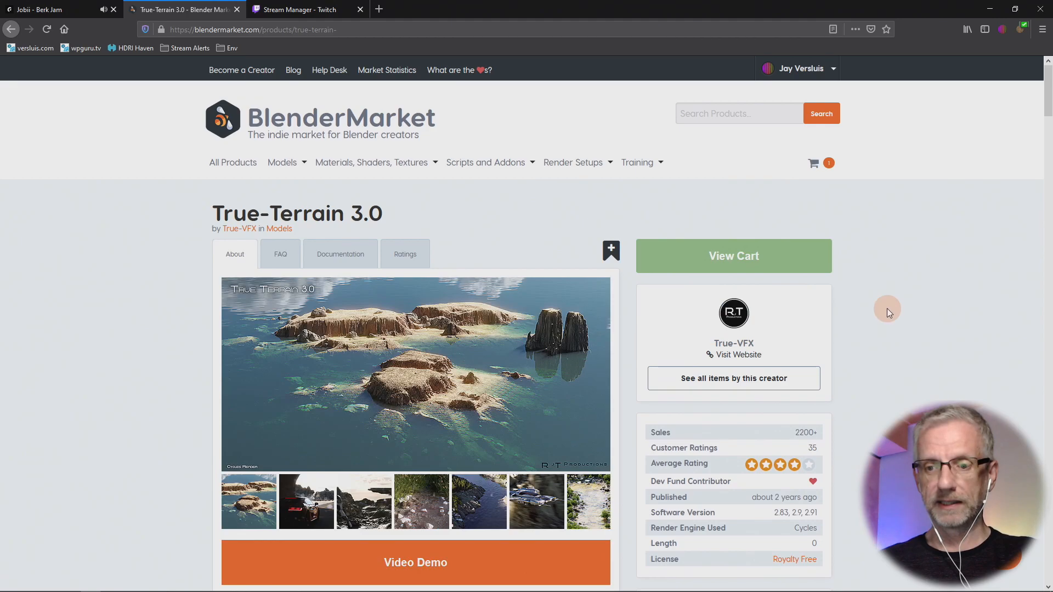
scroll(887, 309, "down", 5)
scroll(887, 309, "down", 7)
scroll(887, 308, "up", 12)
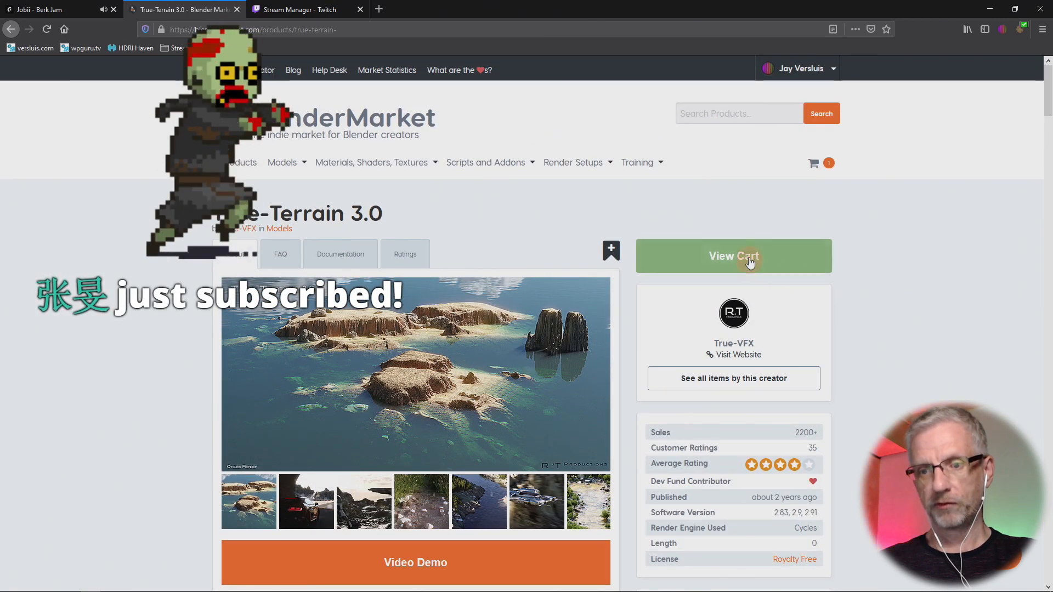
- Remove True-Terrain 3.0 from the shopping cart and return to its product page
left_click(751, 260)
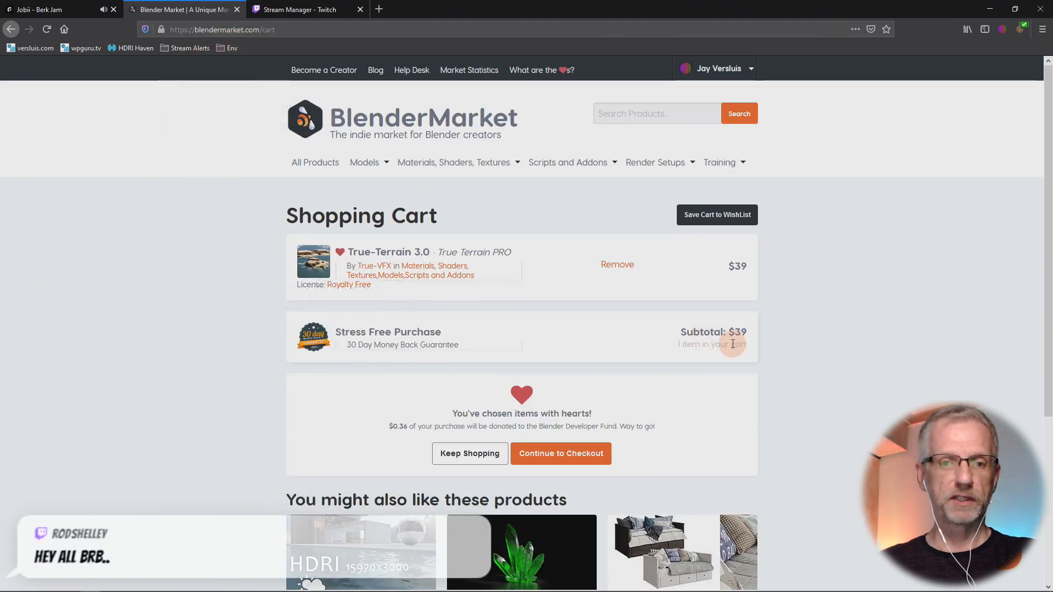
left_click(618, 266)
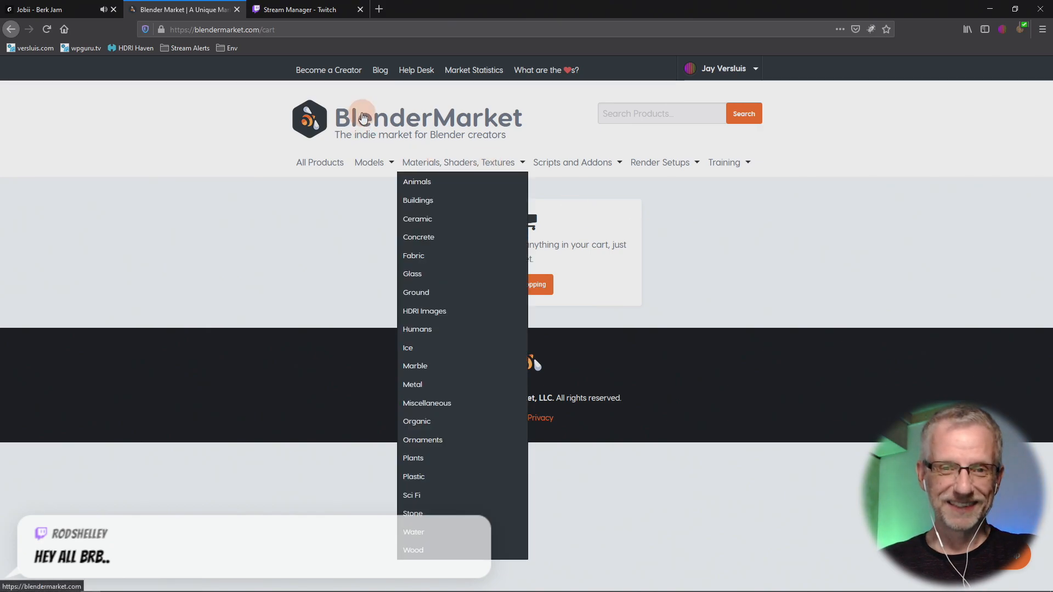
left_click(11, 29)
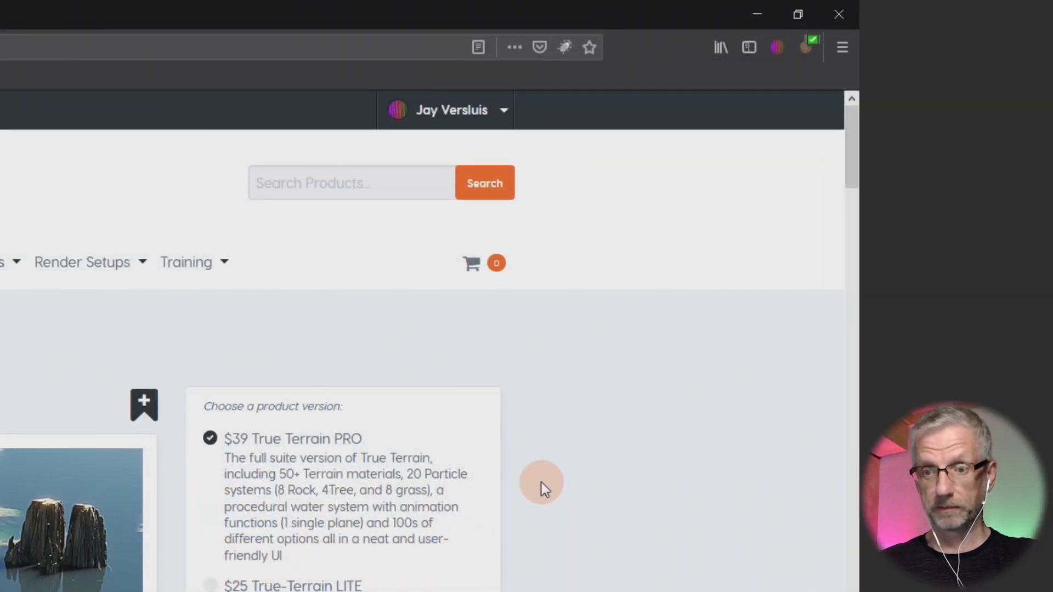
- Compare the True Terrain PRO and True-Terrain LITE versions, leaving PRO selected, and read through the product description
scroll(543, 488, "down", 2)
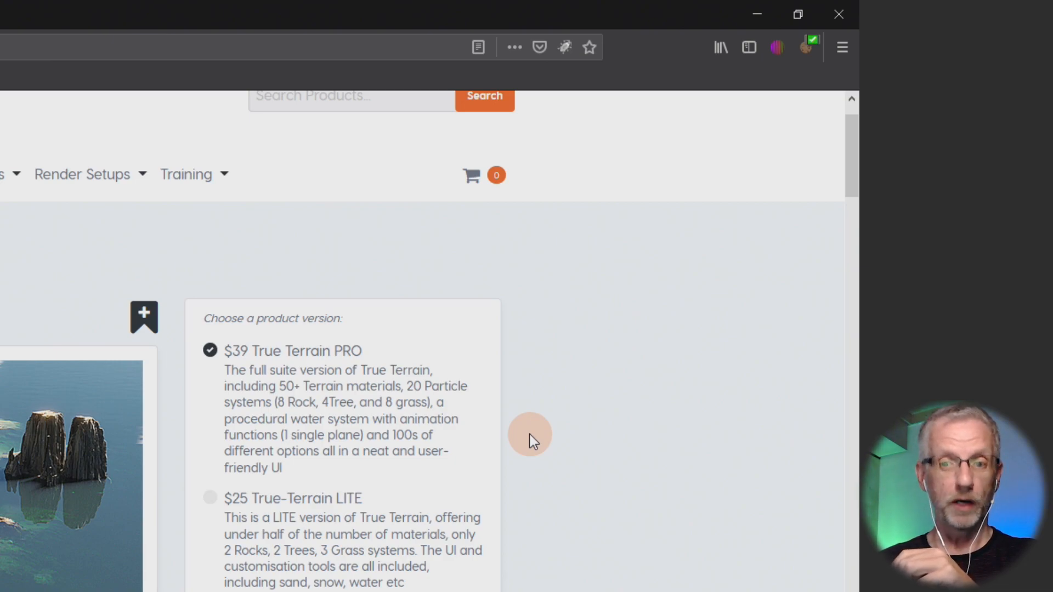
left_click(244, 502)
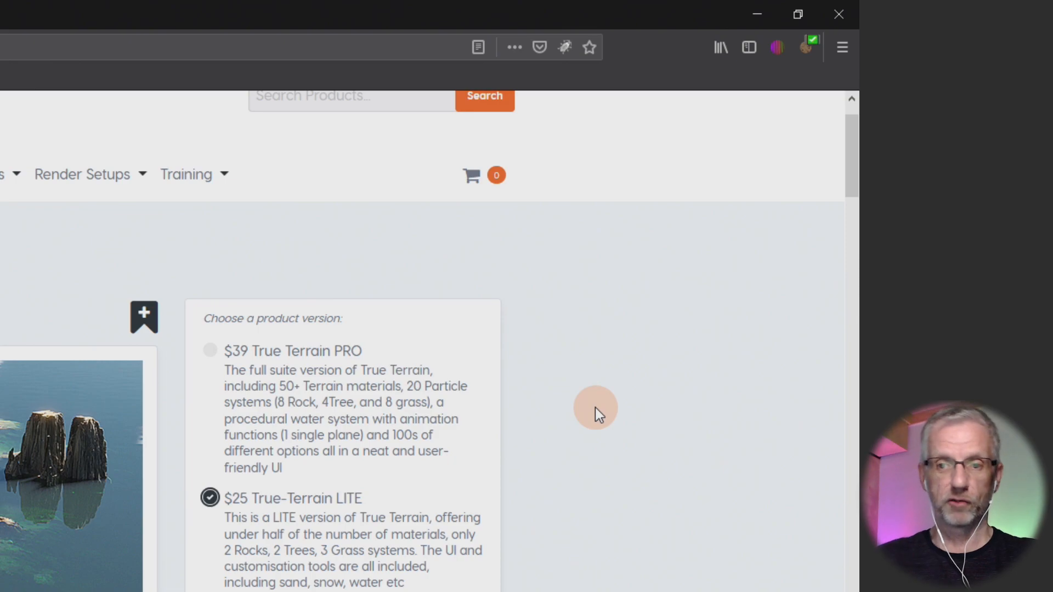
left_click(269, 363)
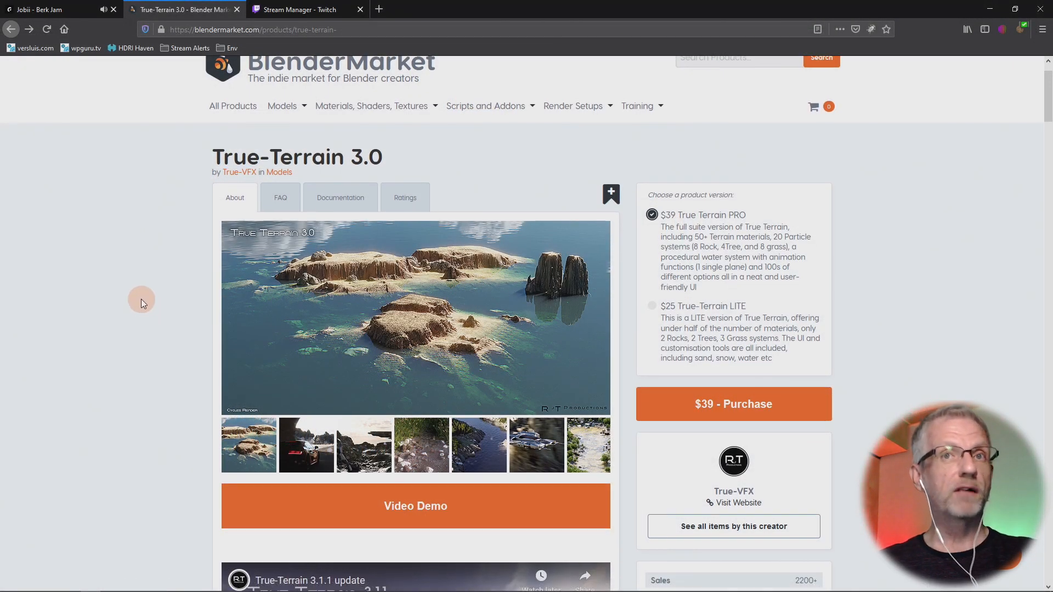
scroll(141, 300, "down", 2)
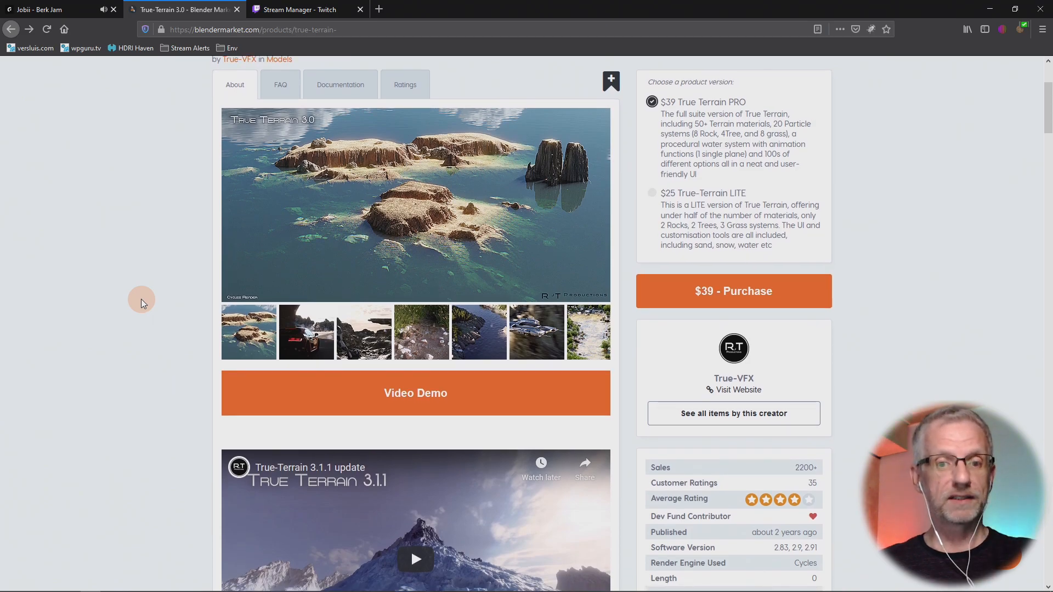
scroll(140, 298, "down", 10)
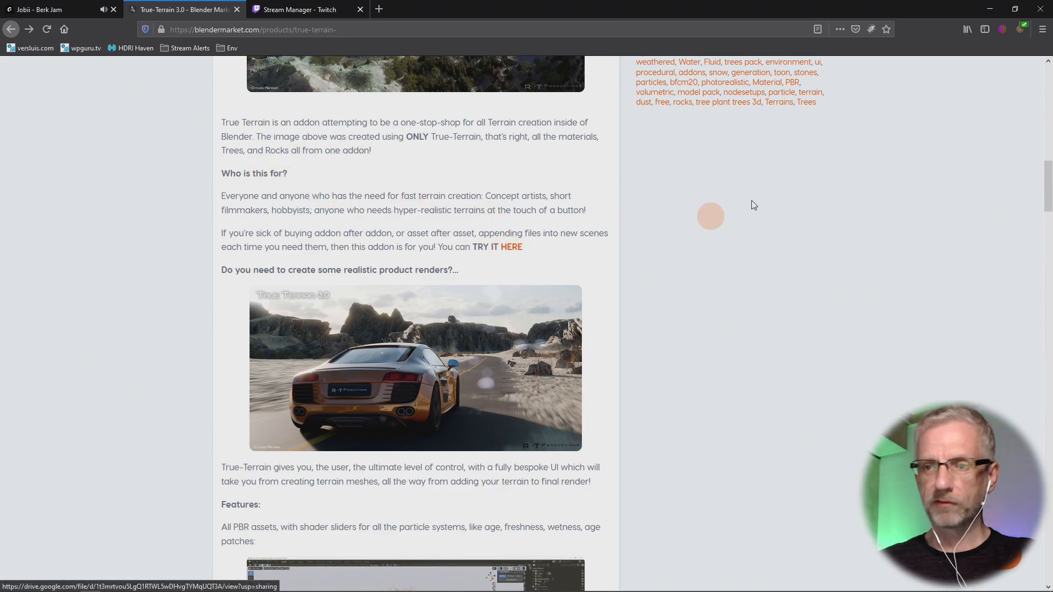
- Minimize the browser and locate True-Terrain TRIAL.zip in the Downloads folder with File Explorer
left_click(990, 9)
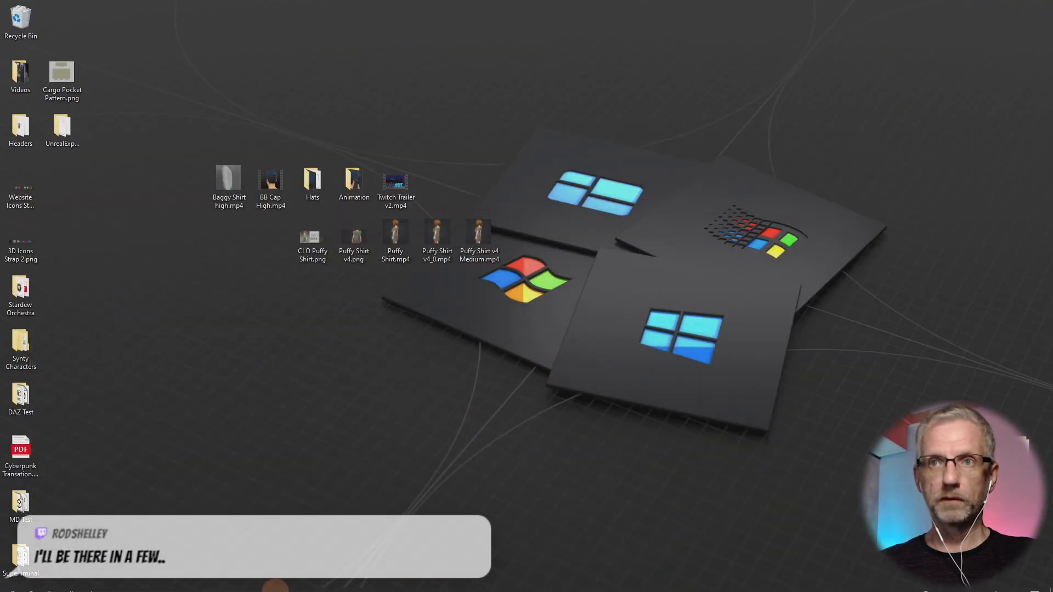
key("super")
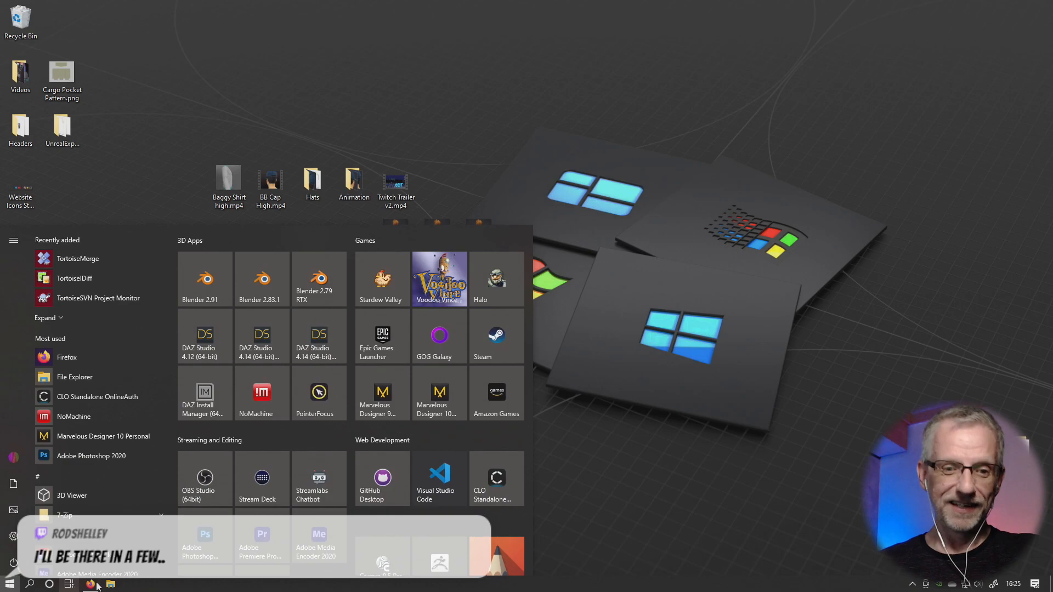
left_click(110, 584)
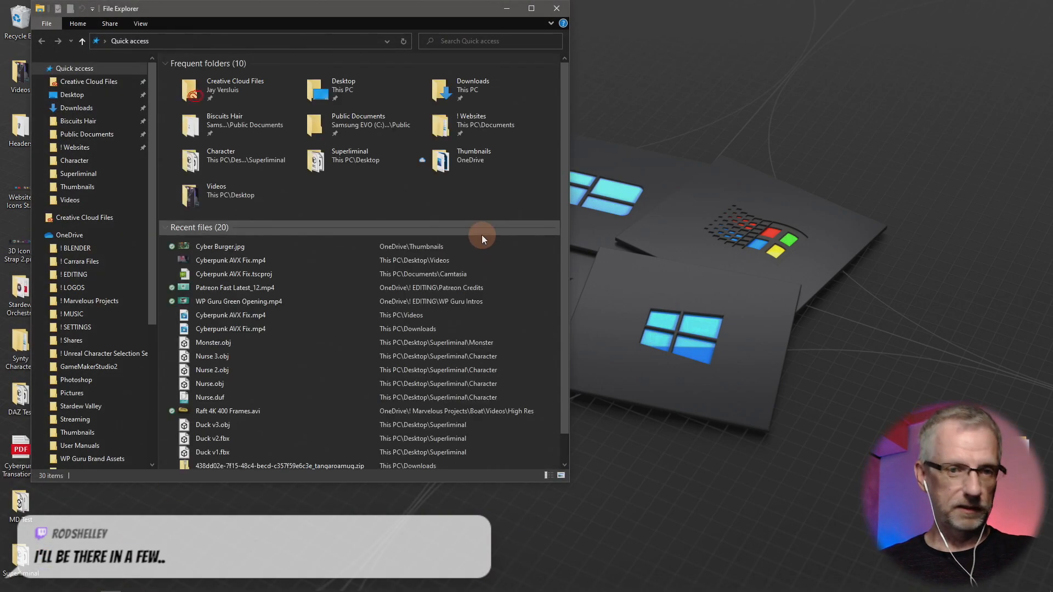
left_click(96, 110)
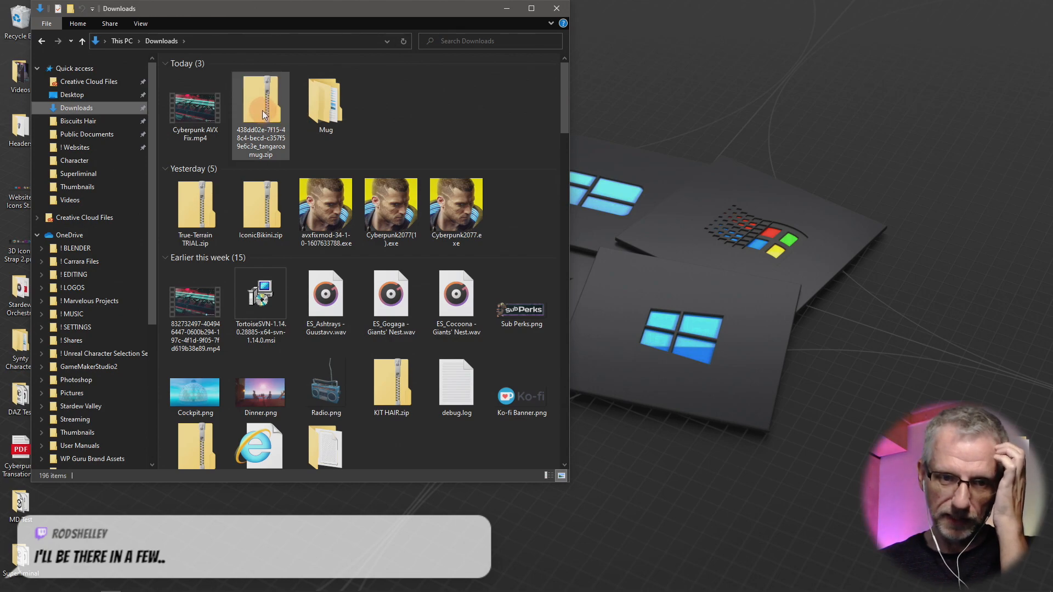
left_click(208, 218)
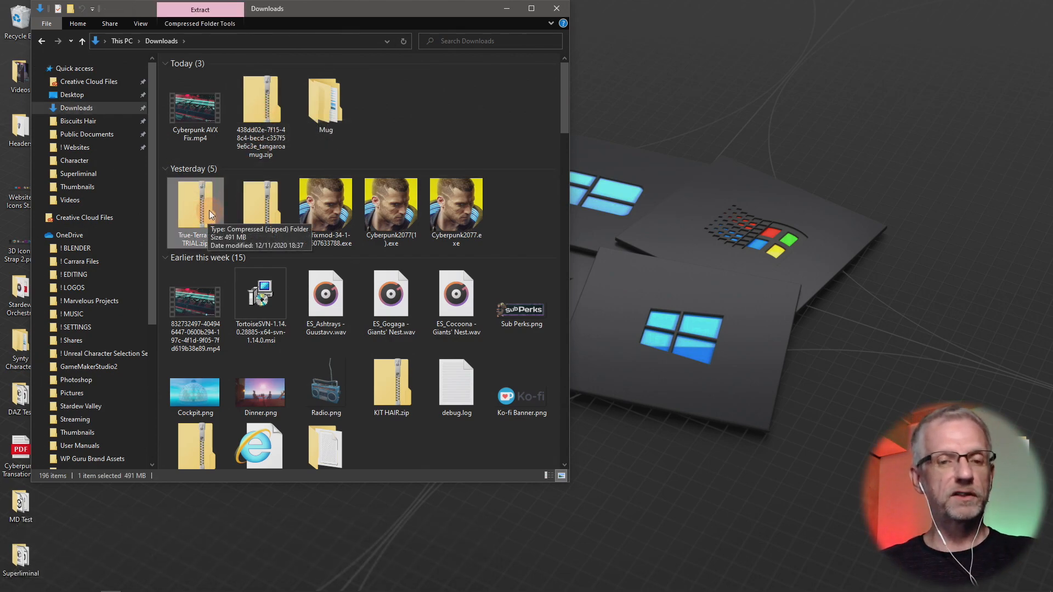
- Launch Blender 2.91 and dismiss its splash screen to reach the default scene
mouse_move(271, 591)
left_click(6, 591)
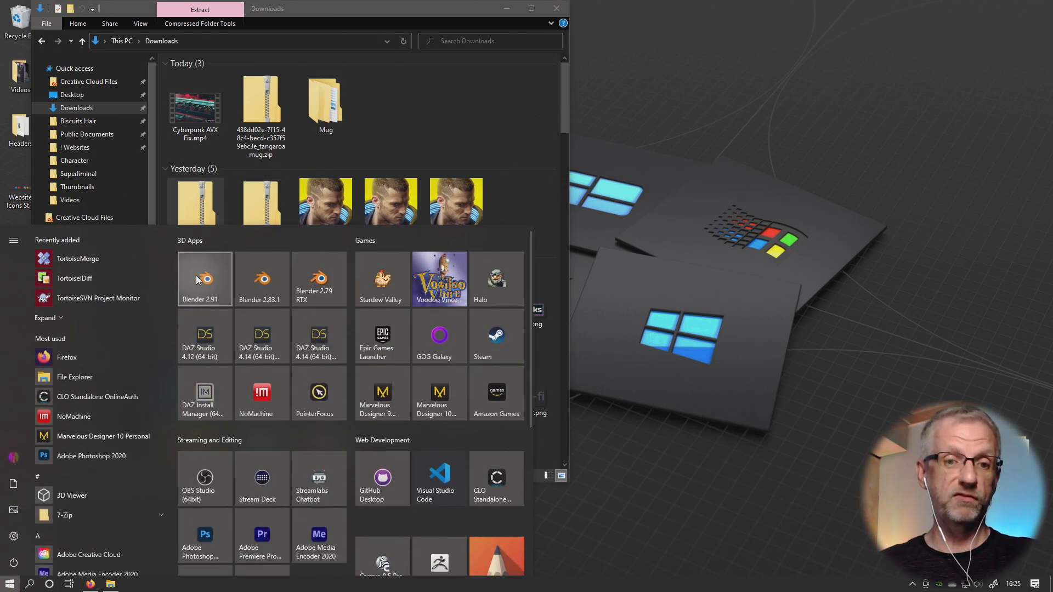
left_click(196, 276)
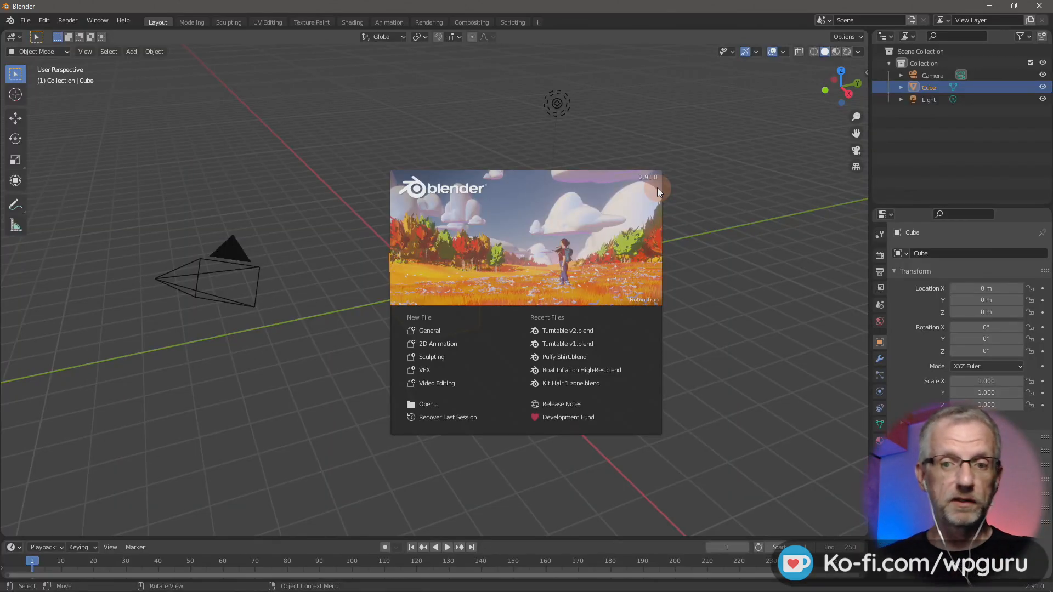
left_click(637, 219)
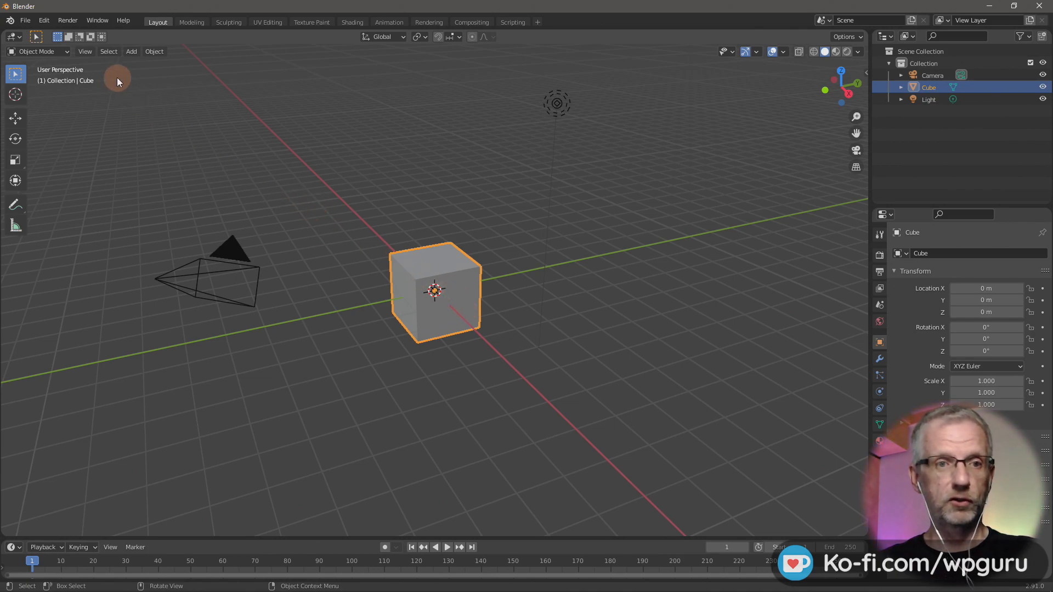
- Open the add-ons section of the Blender preferences
left_click(10, 21)
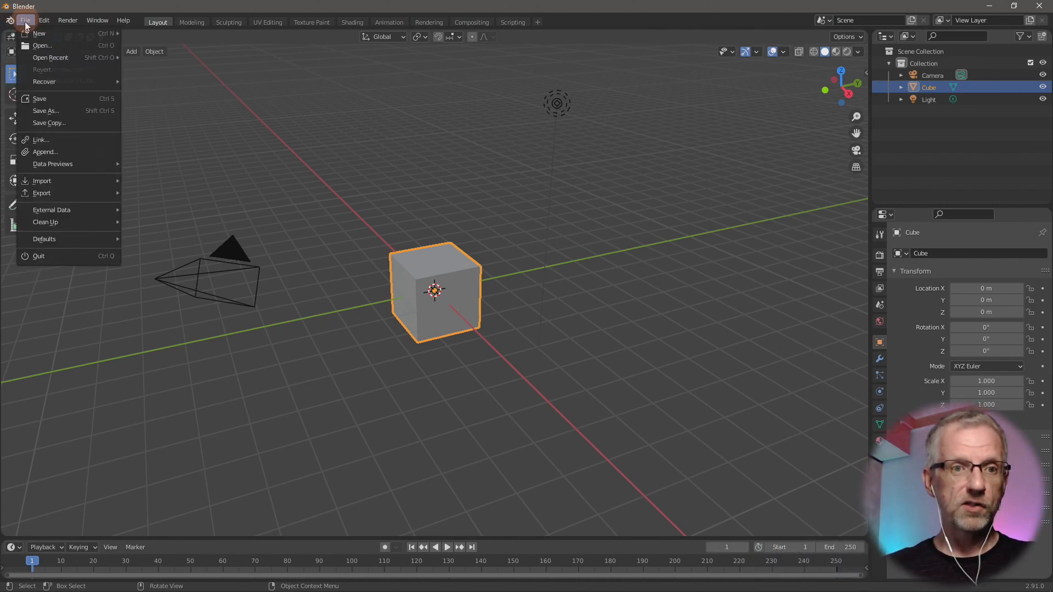
left_click(34, 26)
left_click(67, 21)
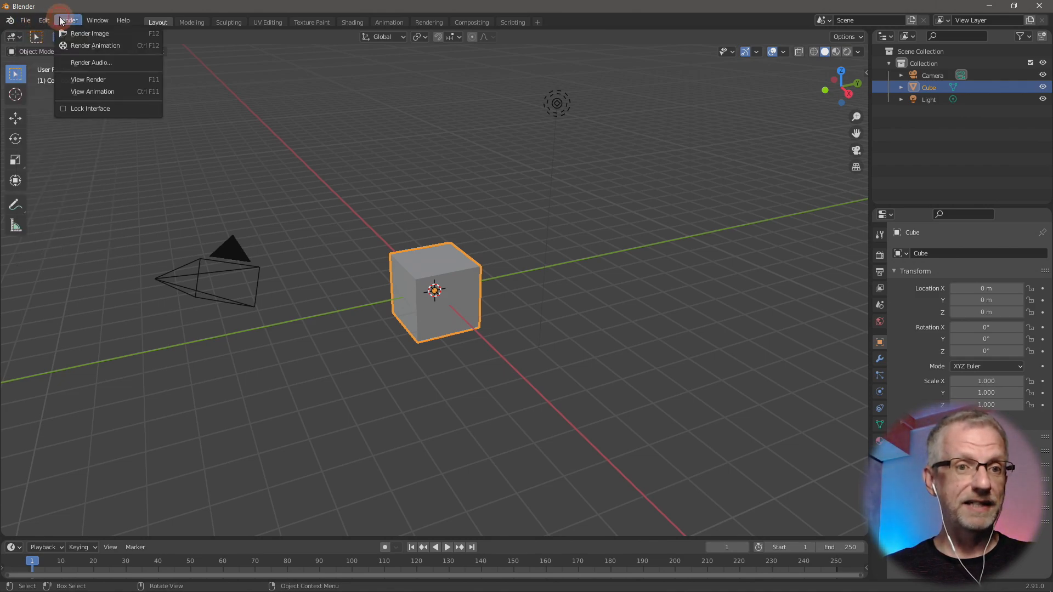
left_click(69, 189)
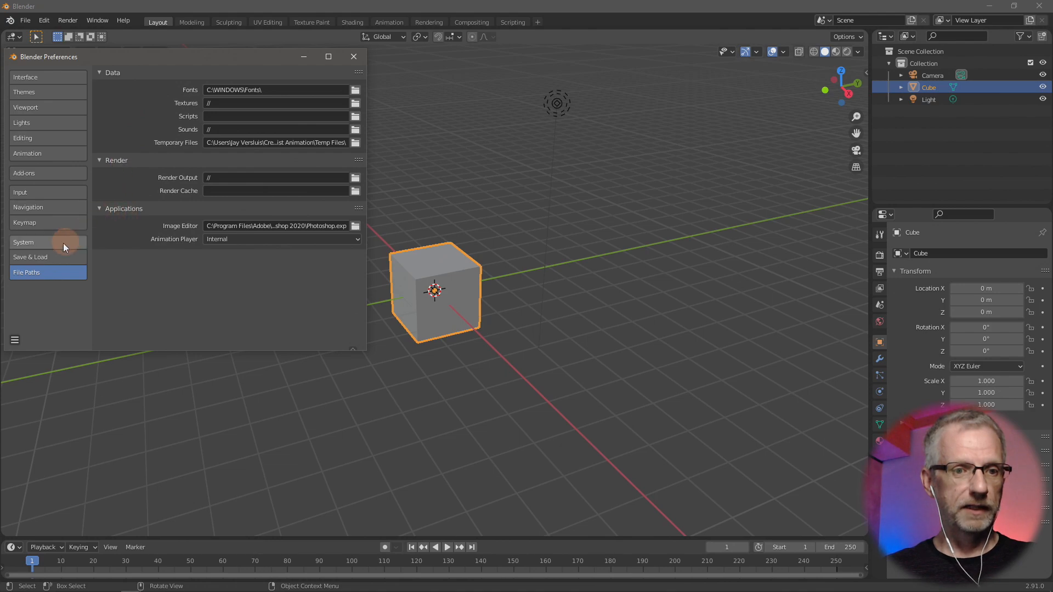
left_click(53, 173)
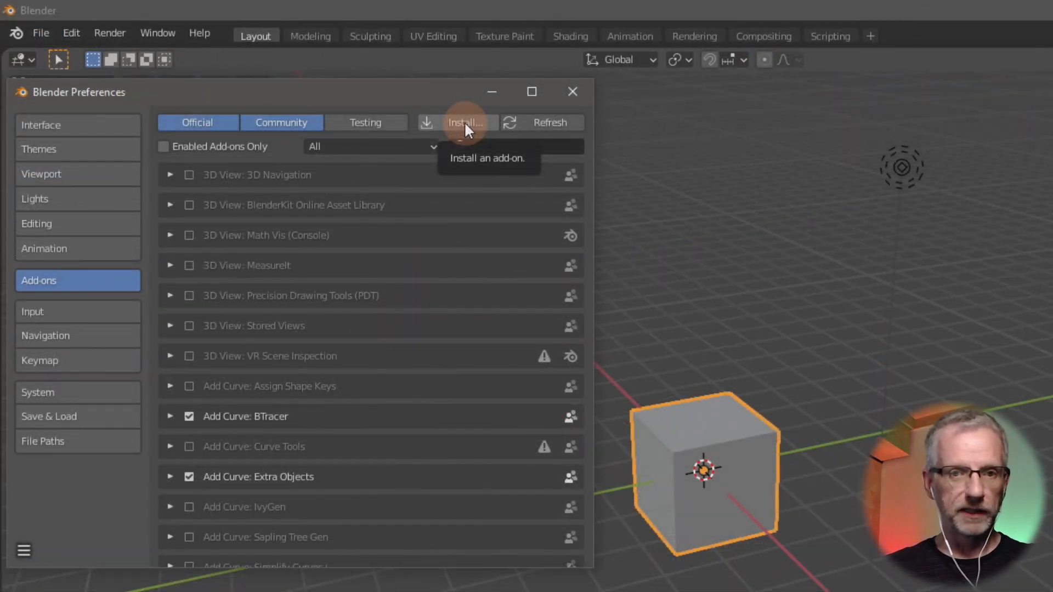
- Install the add-on from True-Terrain TRIAL.zip in the Downloads folder
left_click(465, 124)
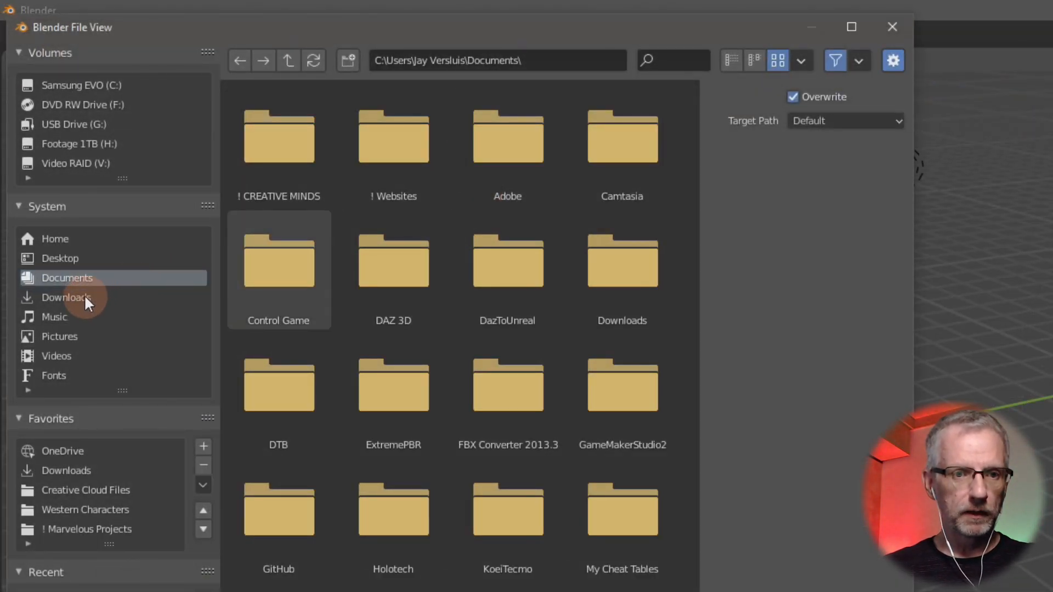
left_click(83, 297)
scroll(560, 310, "down", 5)
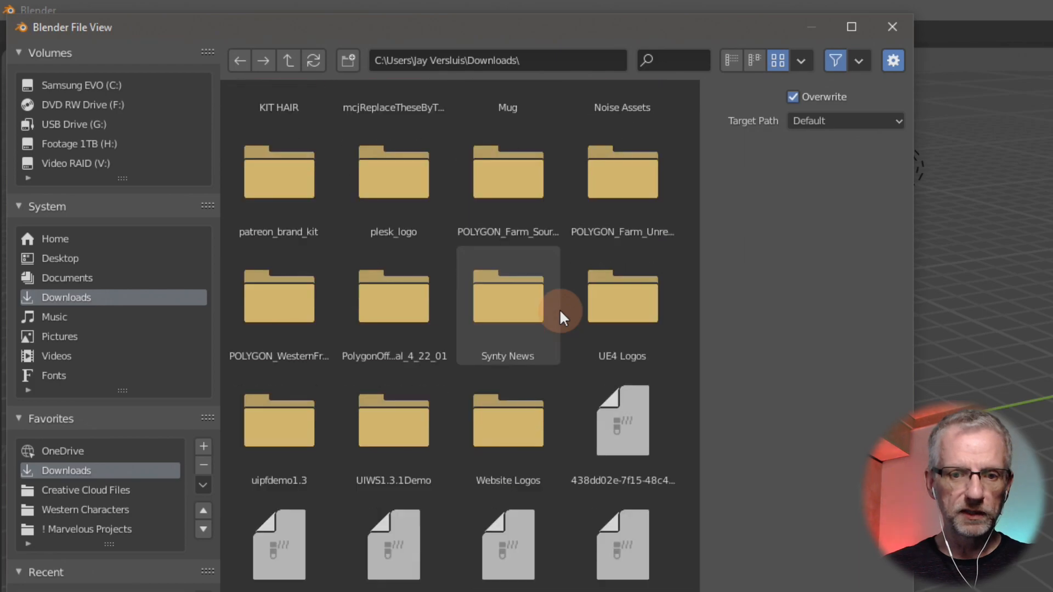
scroll(559, 309, "down", 7)
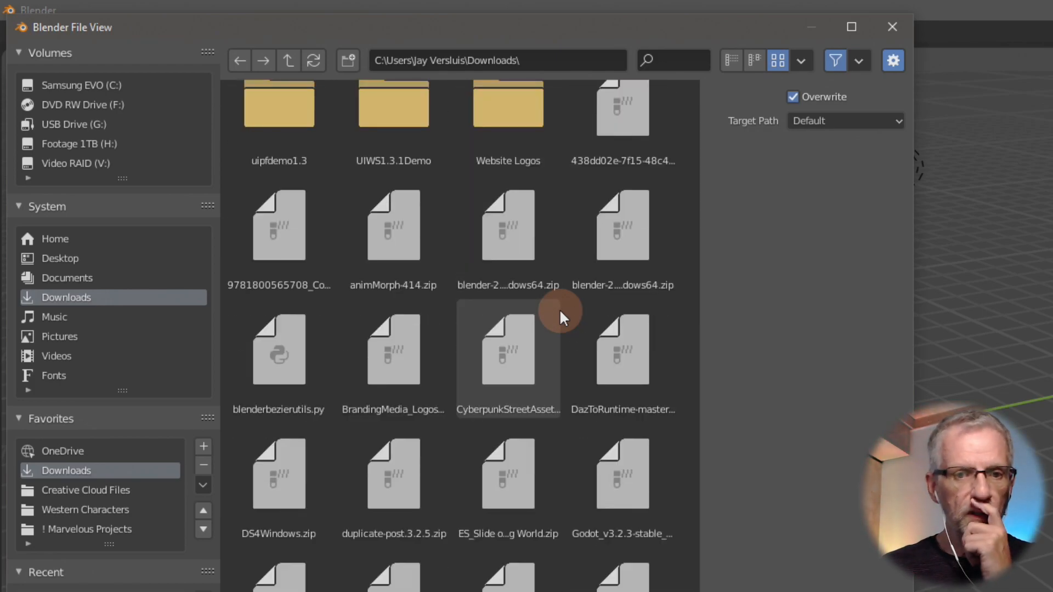
scroll(559, 309, "down", 9)
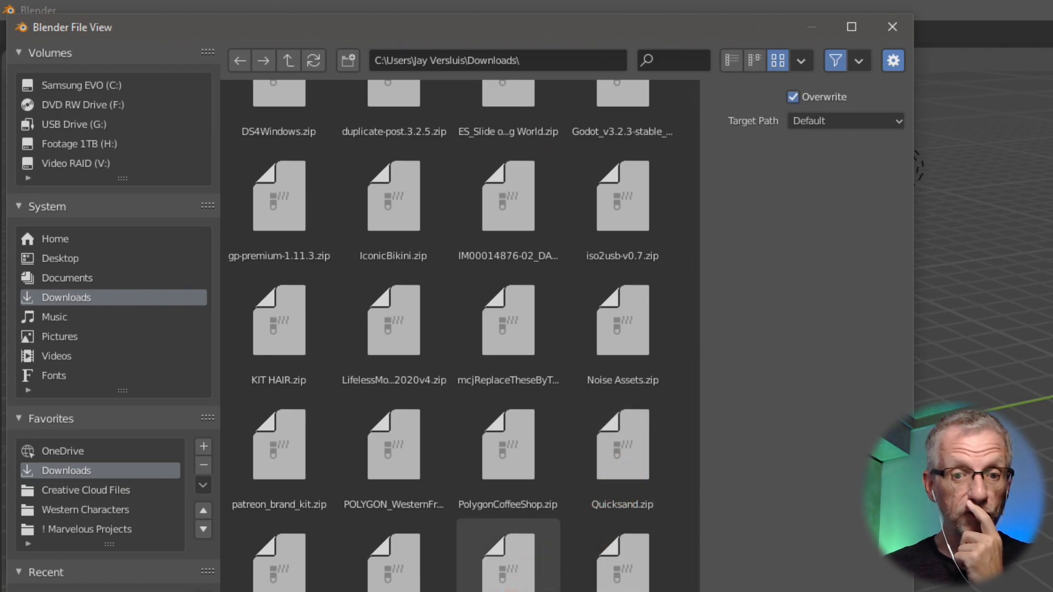
left_click(509, 584)
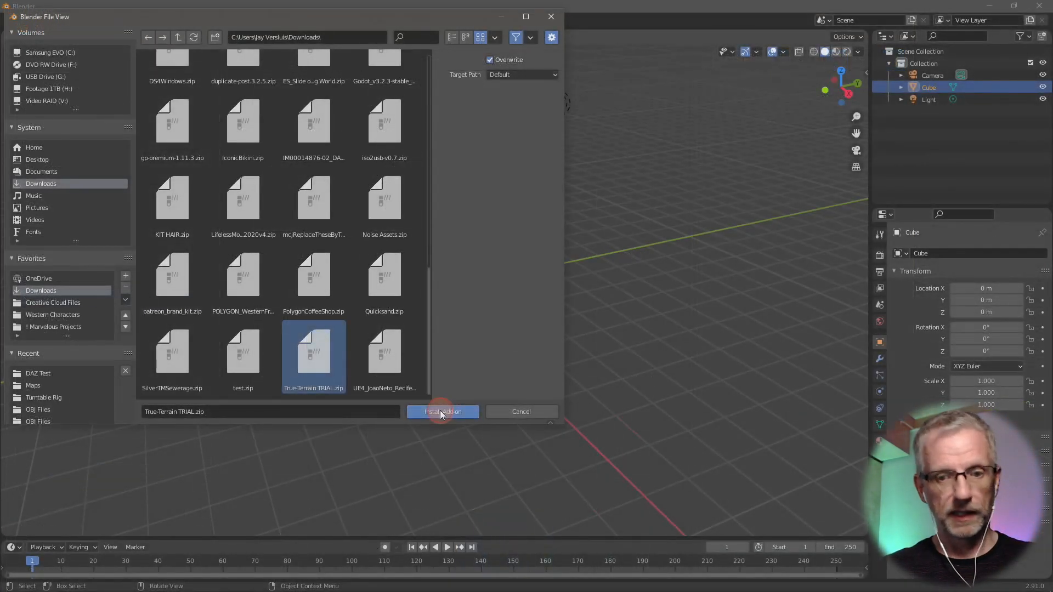
left_click(440, 410)
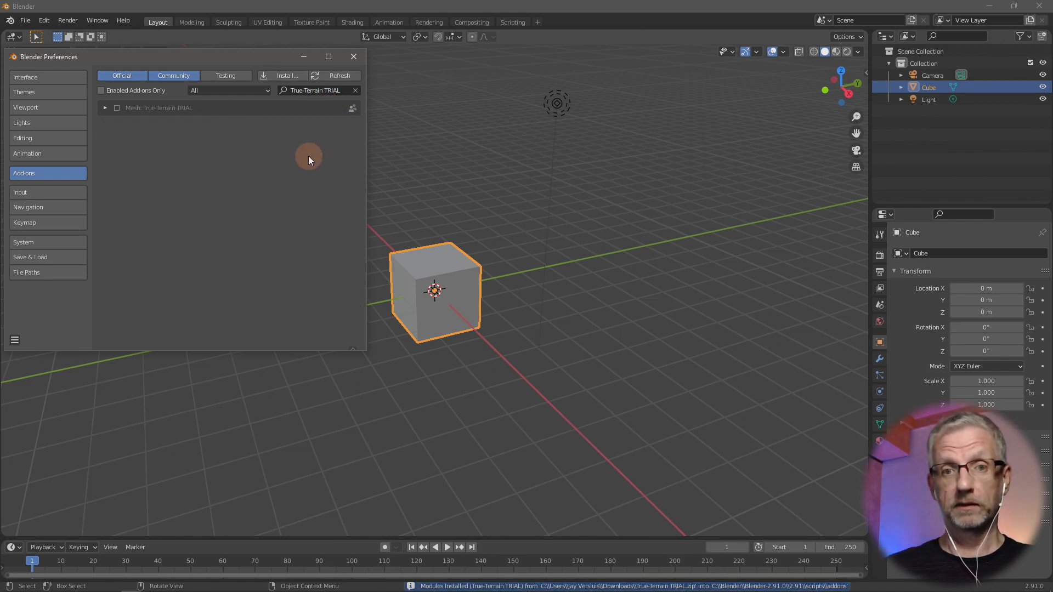
- Enable the True-Terrain TRIAL add-on, view its details and update option without installing an update, and close the preferences
left_click(118, 109)
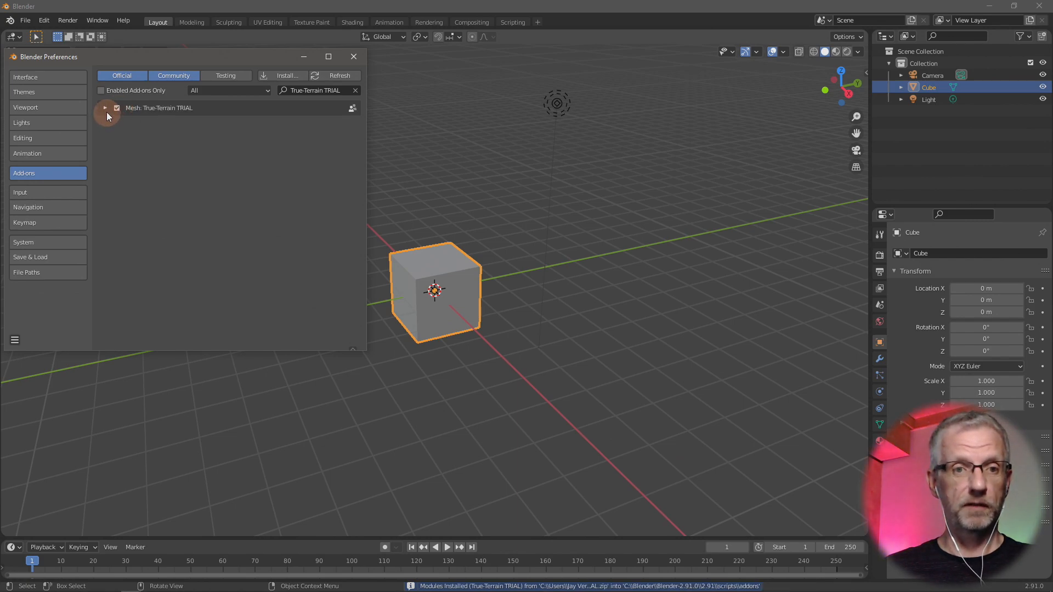
left_click(105, 108)
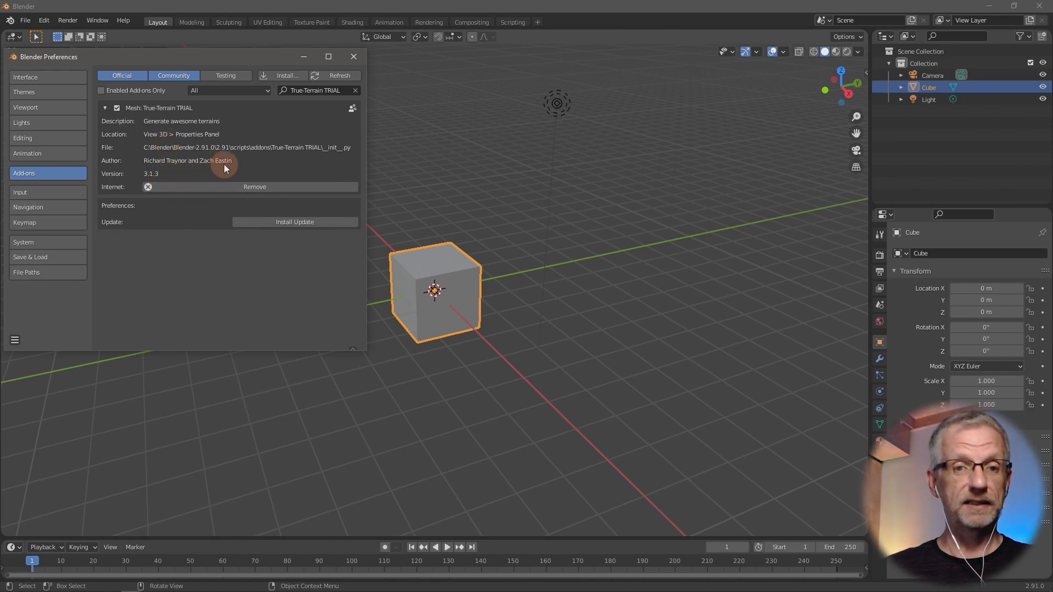
left_click(269, 223)
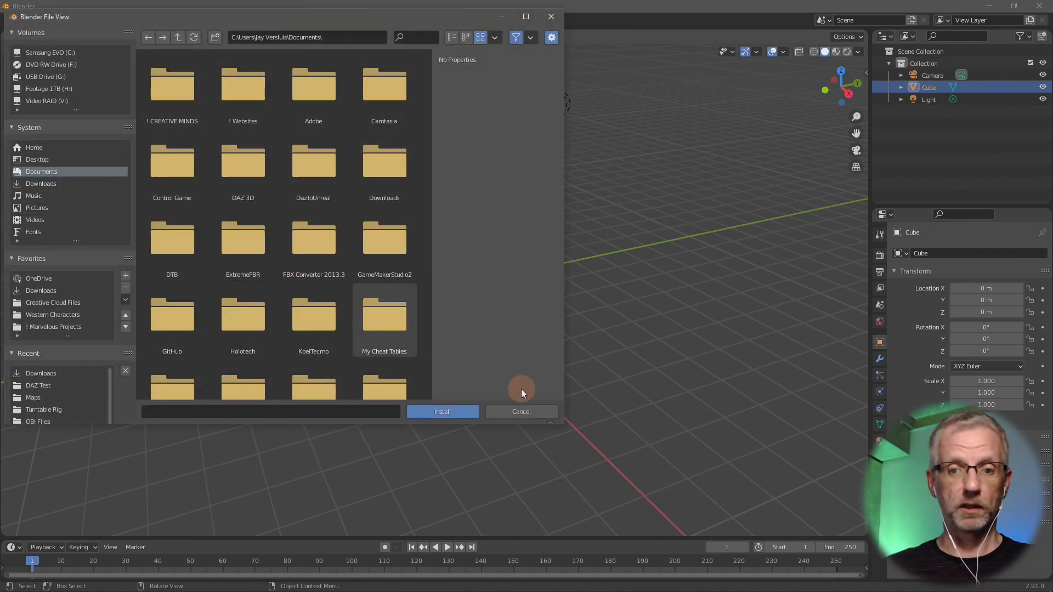
left_click(524, 411)
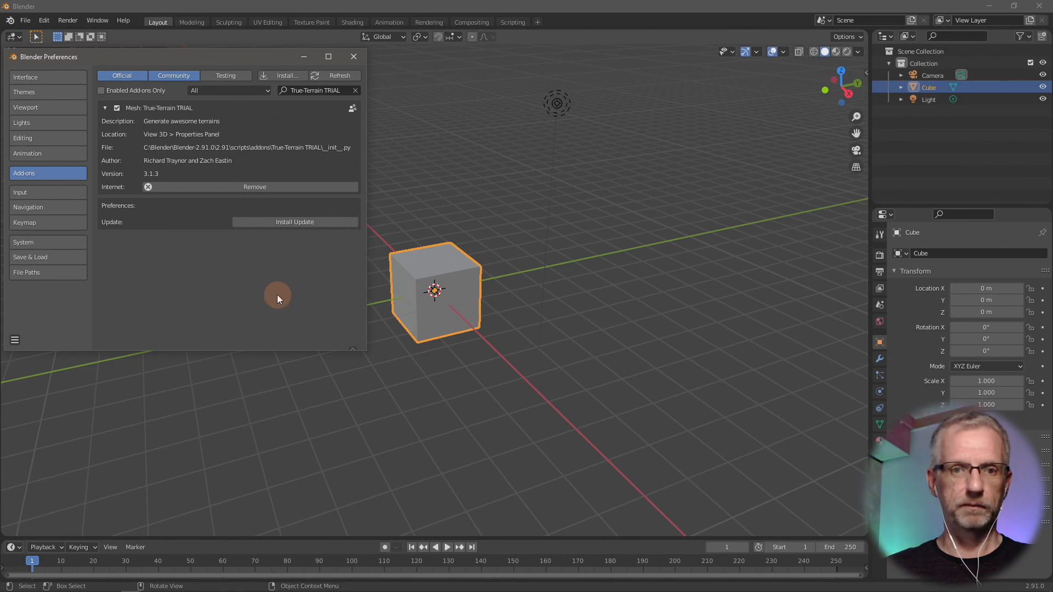
left_click(355, 58)
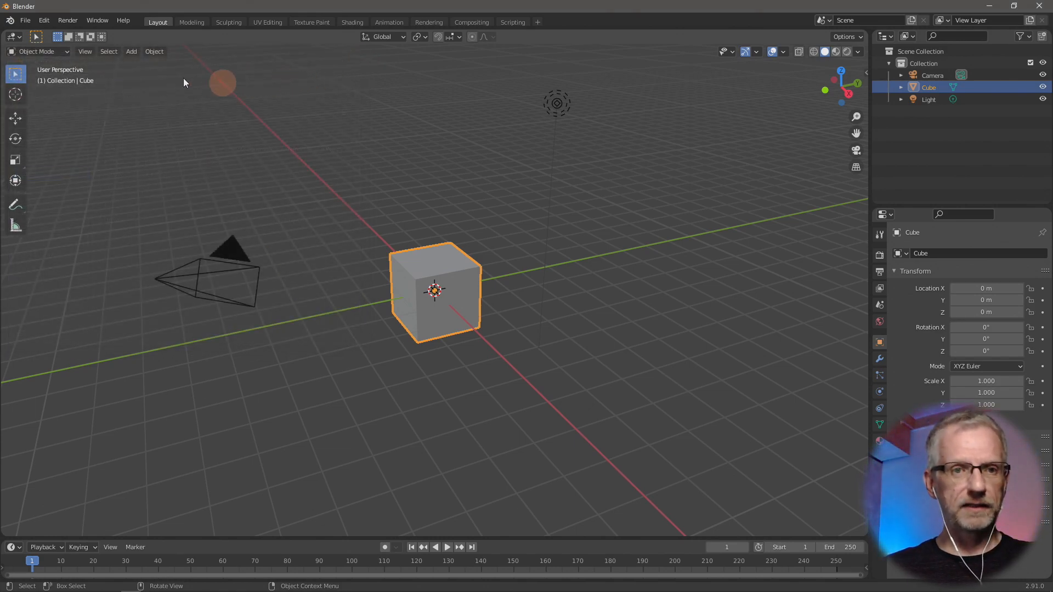
- Quit Blender, relaunch Blender 2.91 and dismiss the splash screen to return to the default scene
left_click(26, 21)
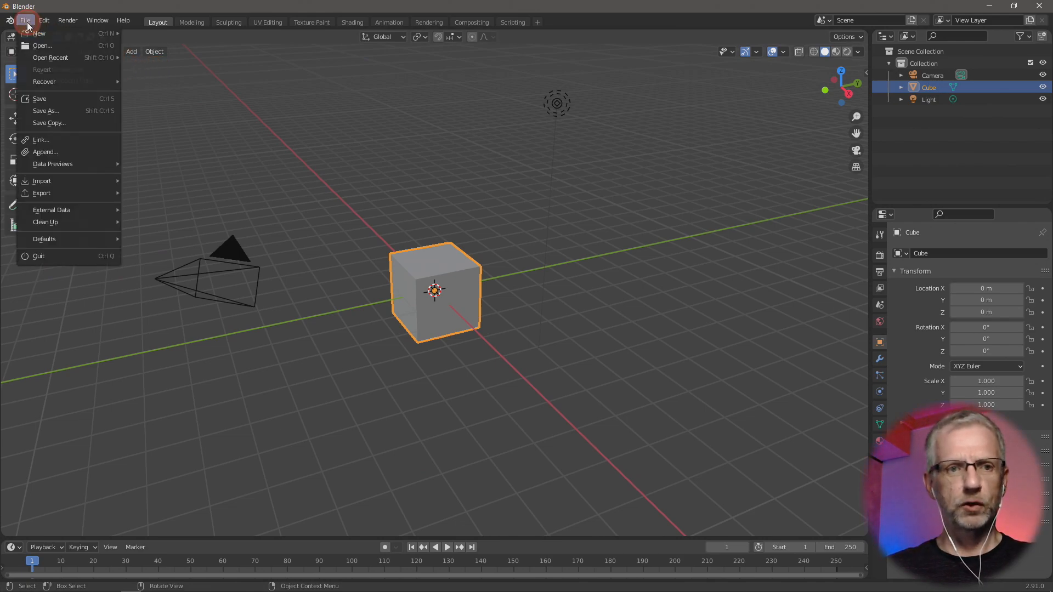
left_click(78, 259)
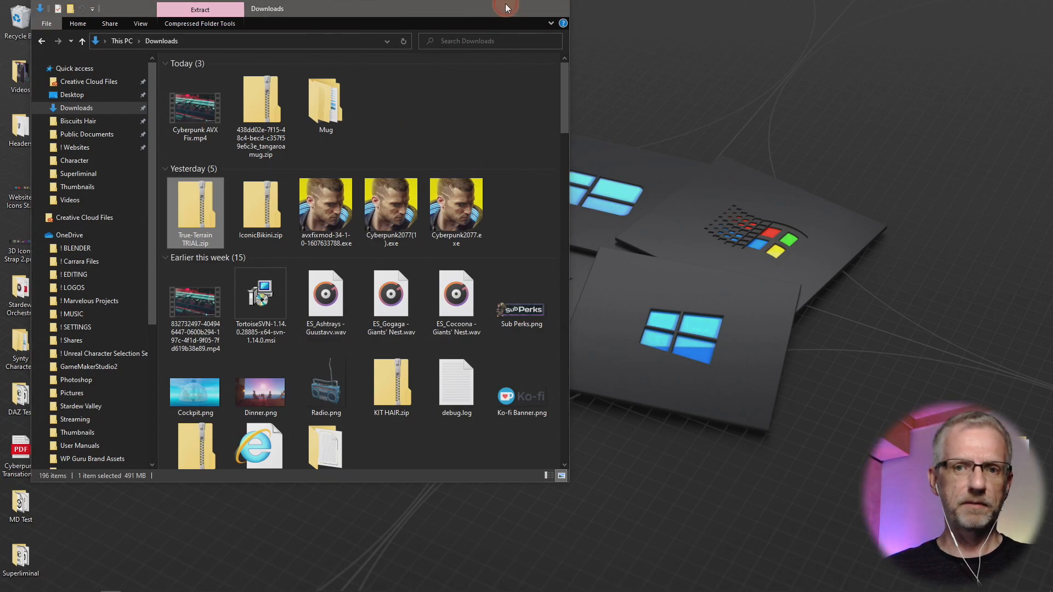
left_click(506, 7)
left_click(11, 586)
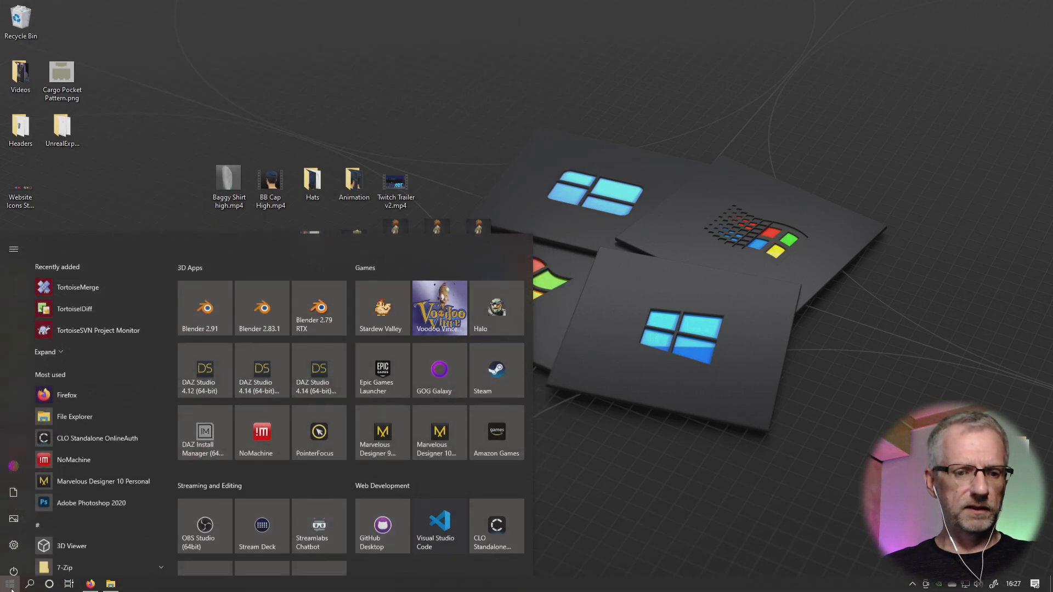
left_click(211, 295)
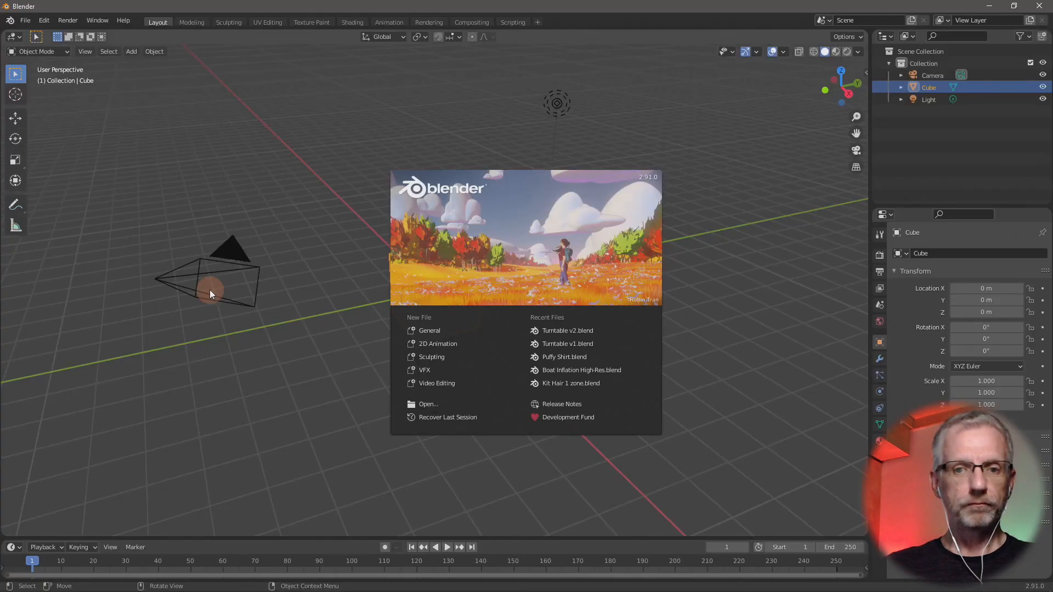
left_click(452, 235)
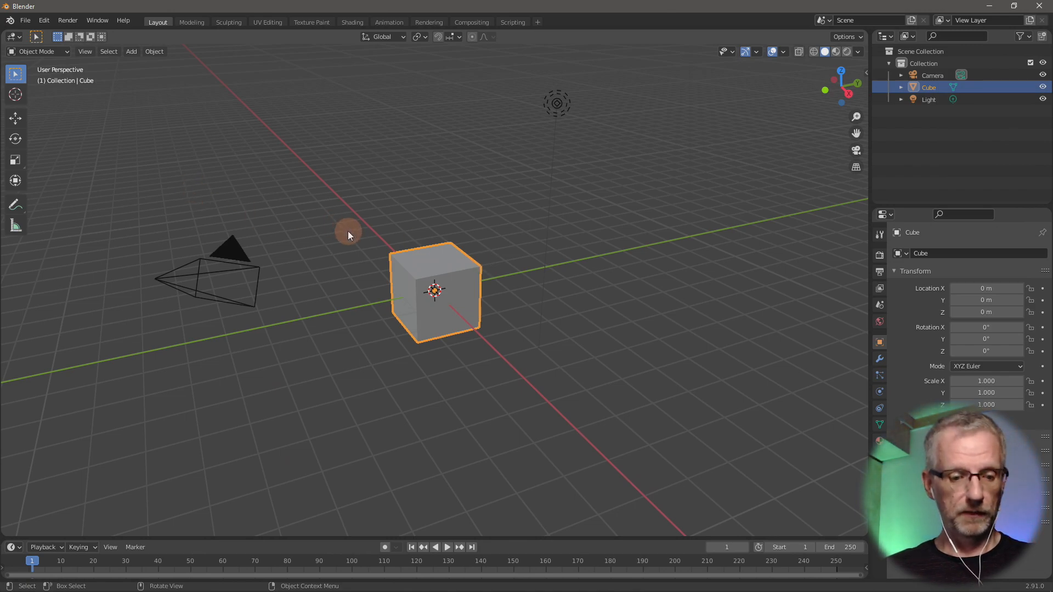
- Look through the mesh types that can be added to the scene for a True-Terrain entry
key("shift+a")
mouse_move(348, 231)
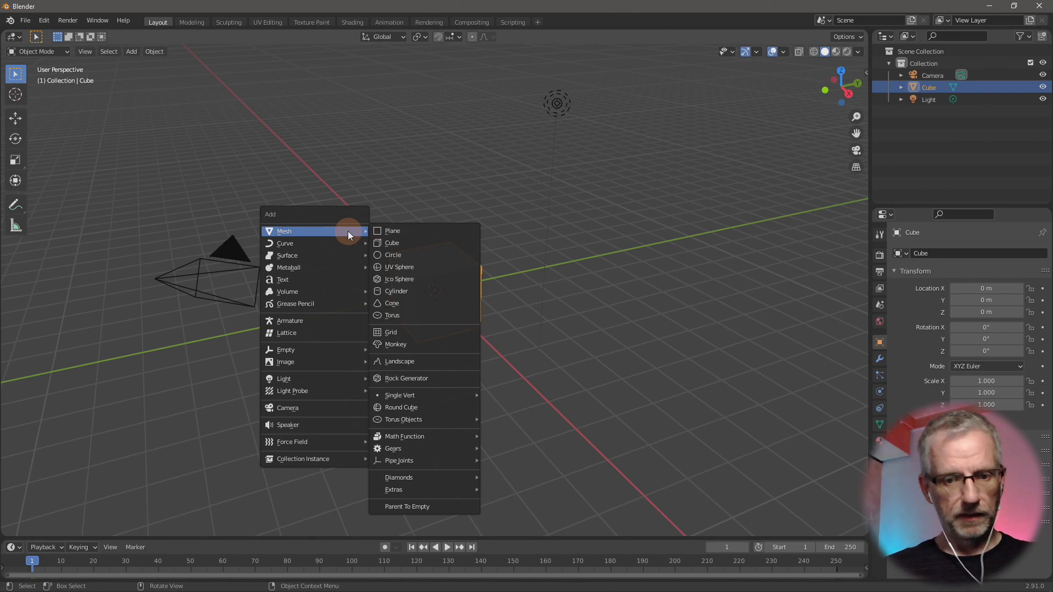
mouse_move(463, 465)
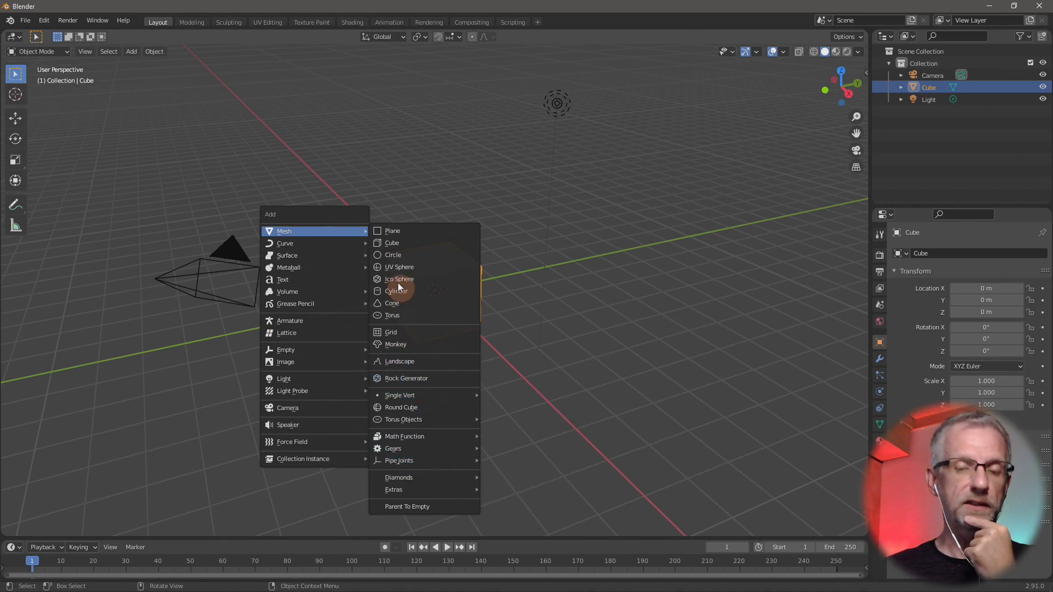
- Minimize Blender, switch to the True-Terrain 3.0 product page in Firefox and open its documentation section
left_click(989, 6)
mouse_move(154, 590)
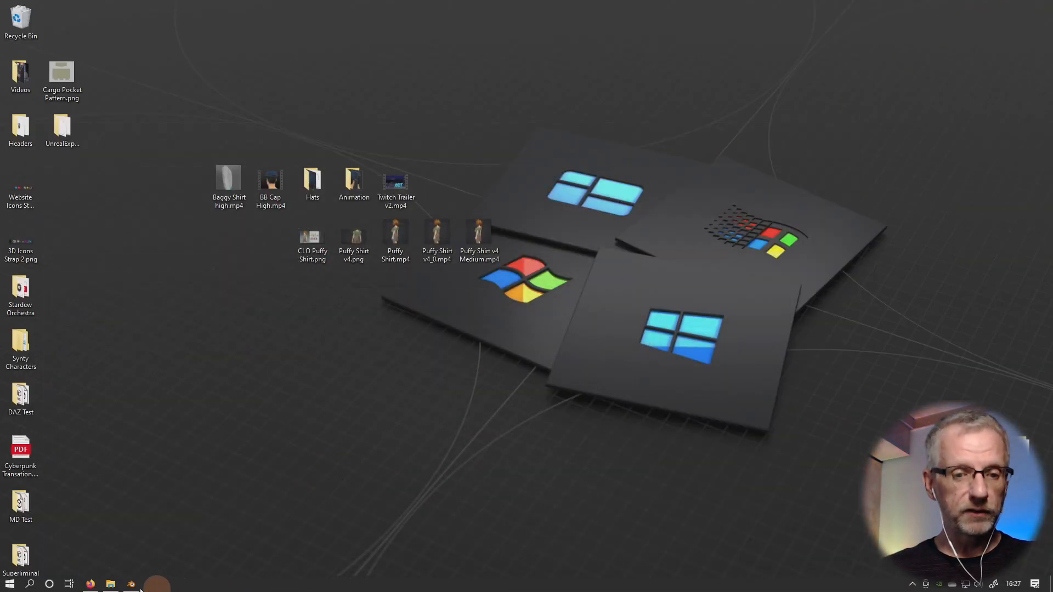
left_click(91, 584)
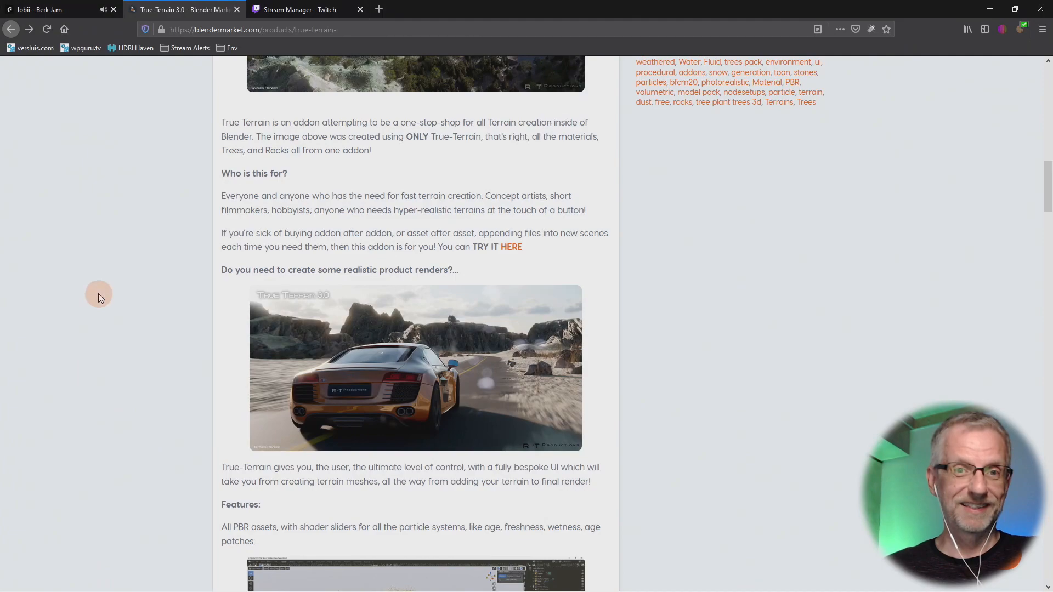
scroll(185, 302, "up", 10)
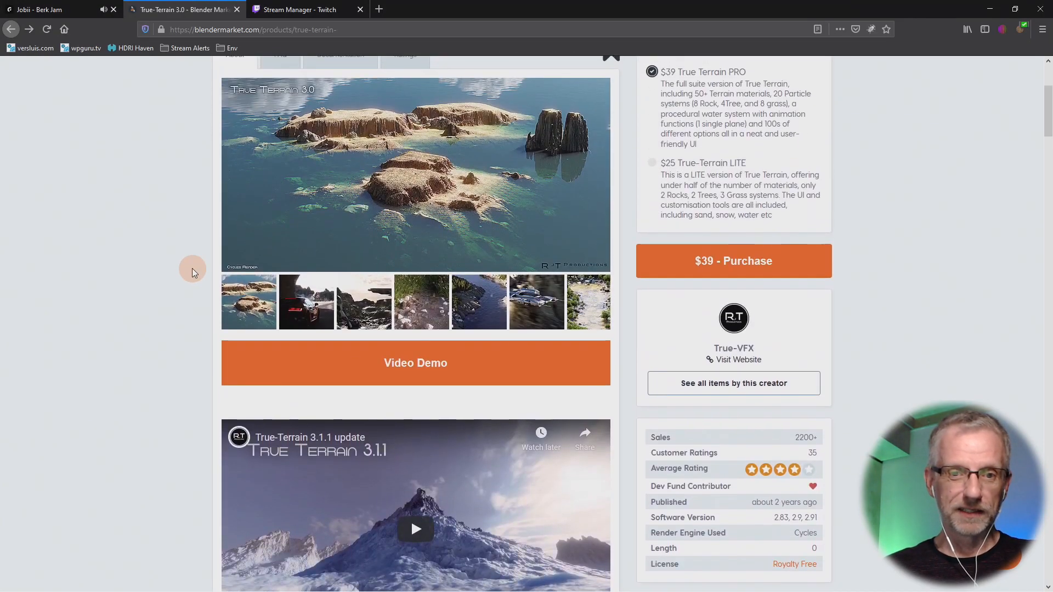
scroll(192, 269, "up", 4)
left_click(353, 256)
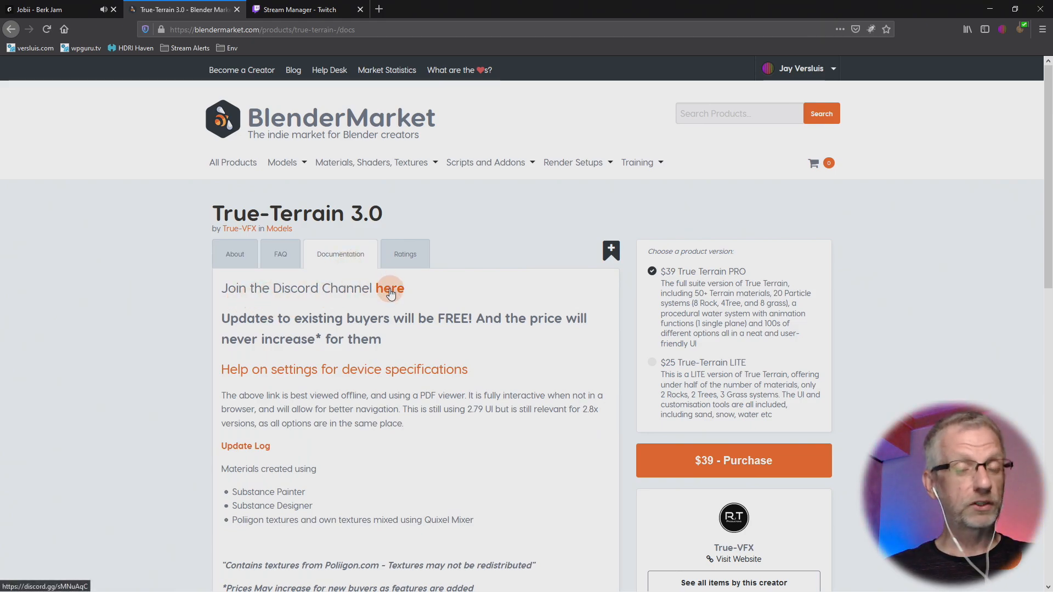
- Open the "Help on settings for device specifications" document in a new tab and switch to it
scroll(390, 294, "down", 3)
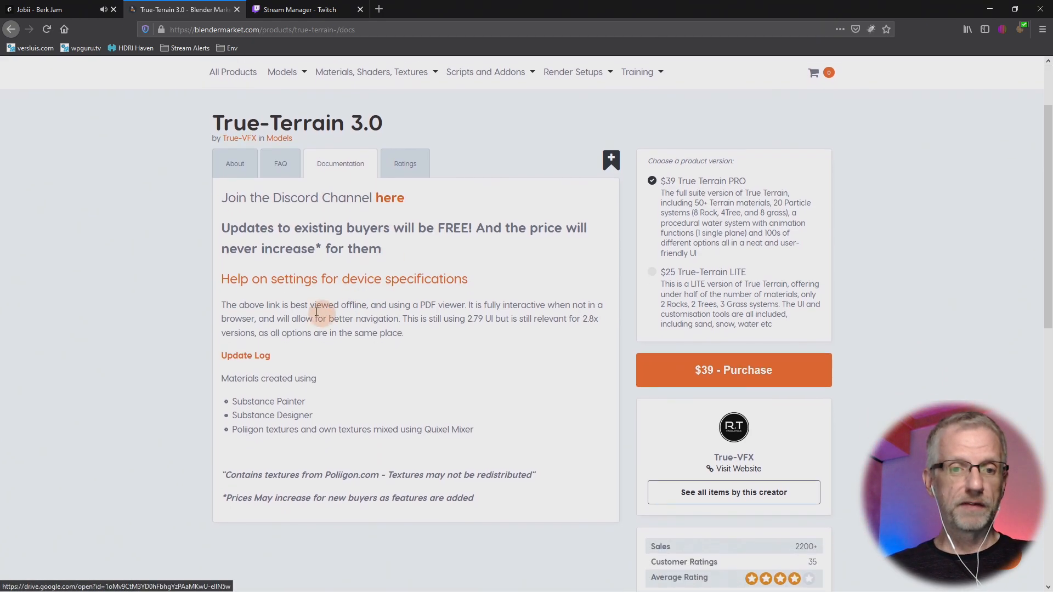
scroll(329, 310, "up", 1)
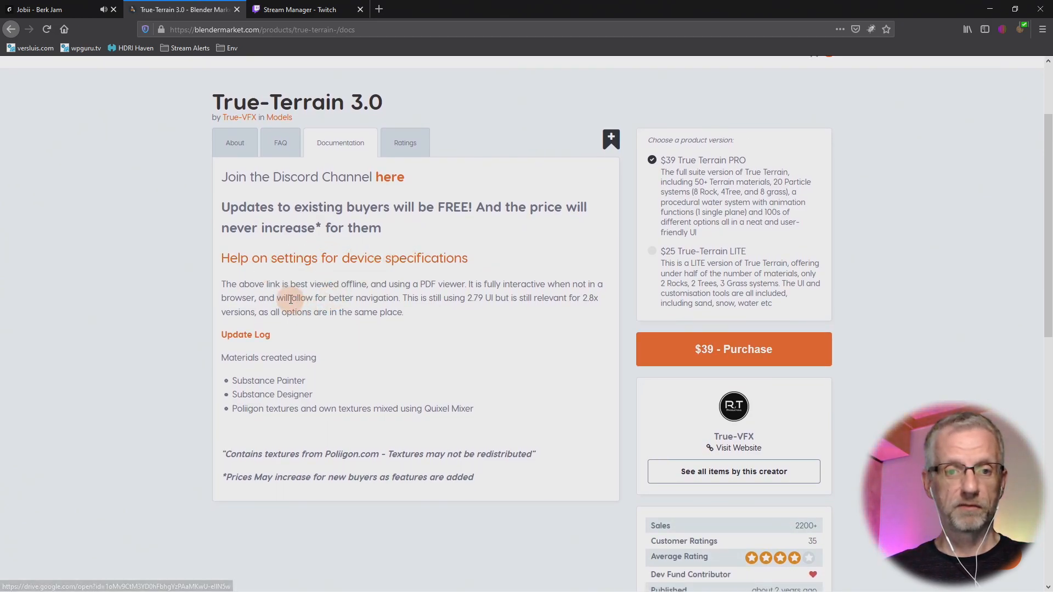
right_click(417, 257)
left_click(438, 263)
left_click(305, 20)
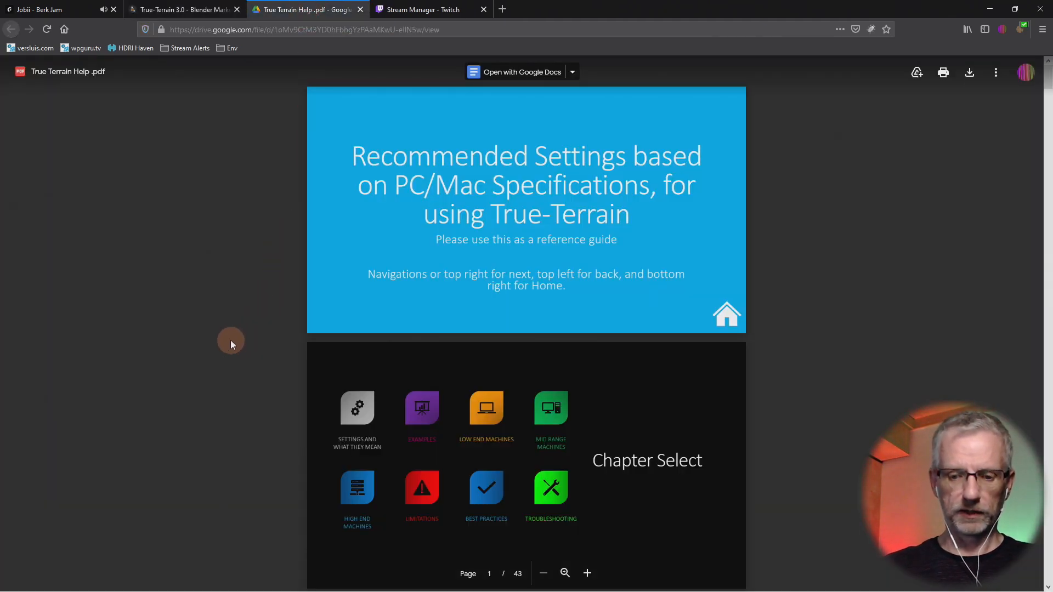
- Read the True Terrain Help PDF at 170% zoom, from the title page through the chapter overview to the Blender 2.80 adaptive subdivision page
key("ctrl+plus")
key("ctrl+plus")
key("ctrl+plus")
key("ctrl+plus")
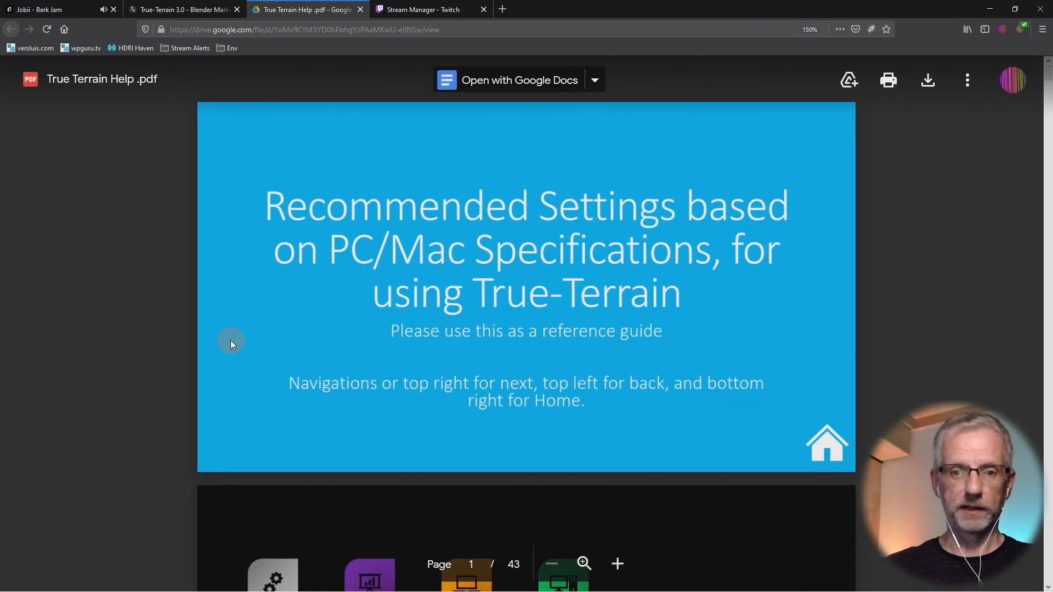
key("ctrl+plus")
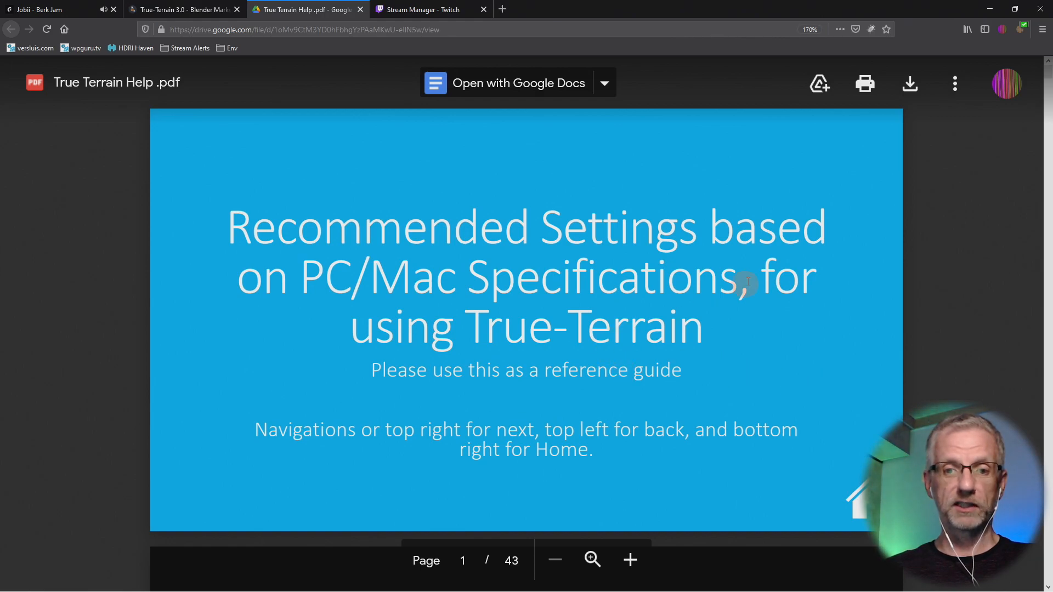
scroll(858, 288, "down", 5)
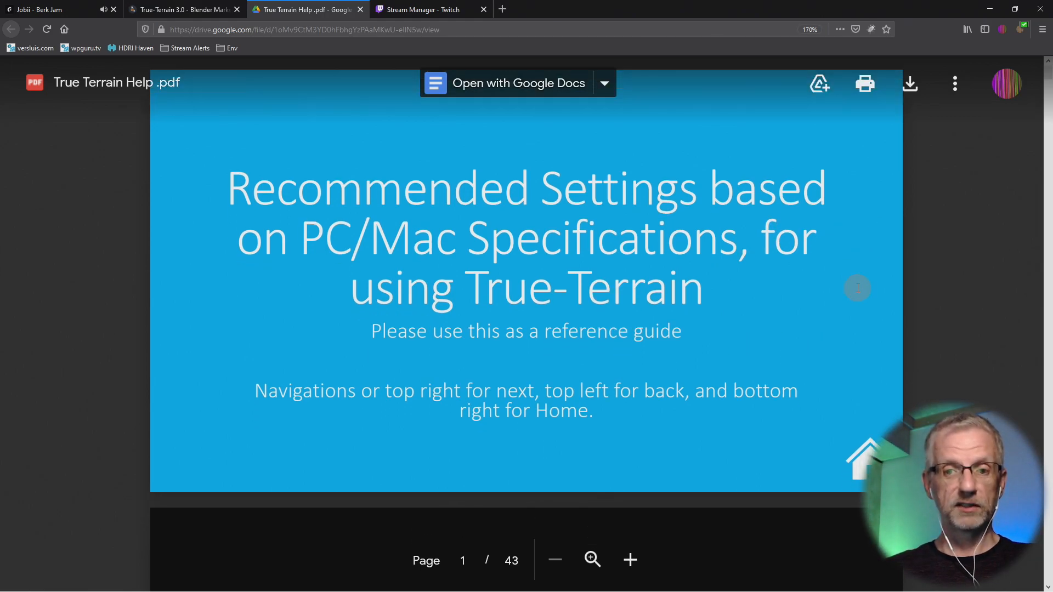
scroll(860, 298, "up", 5)
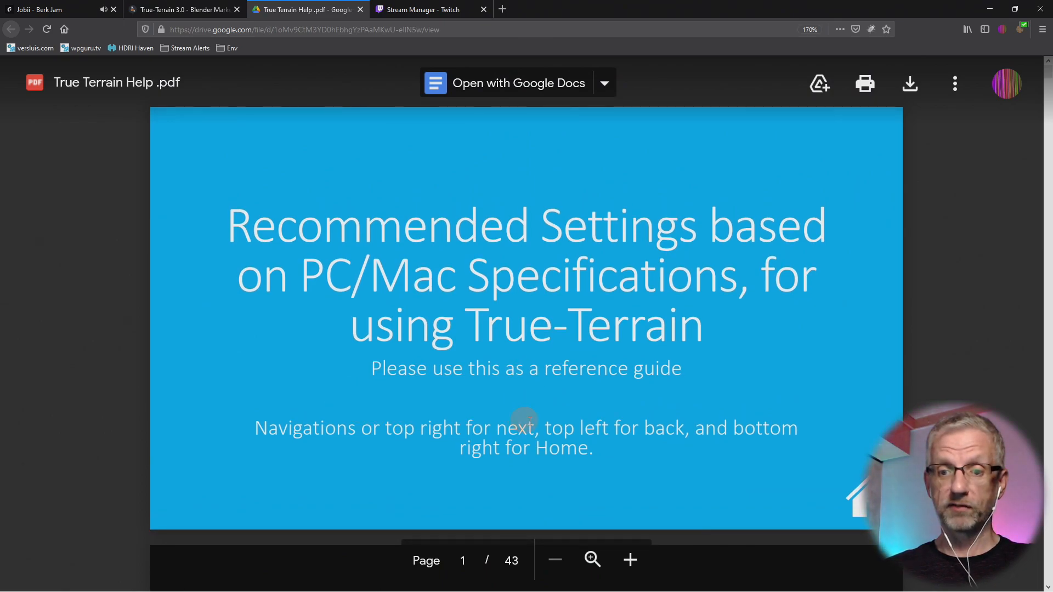
scroll(905, 319, "down", 8)
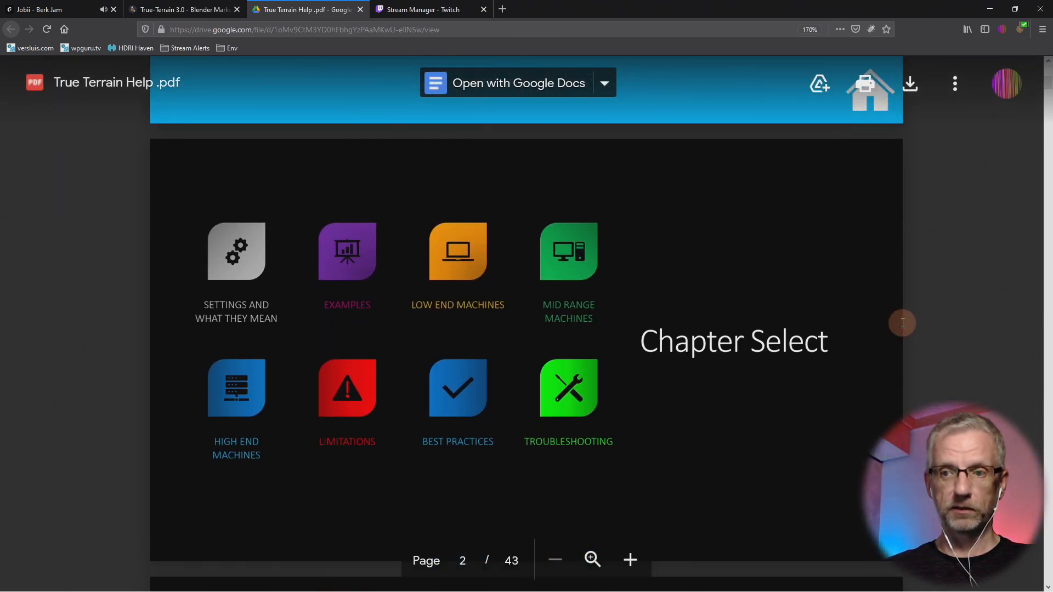
scroll(903, 324, "up", 1)
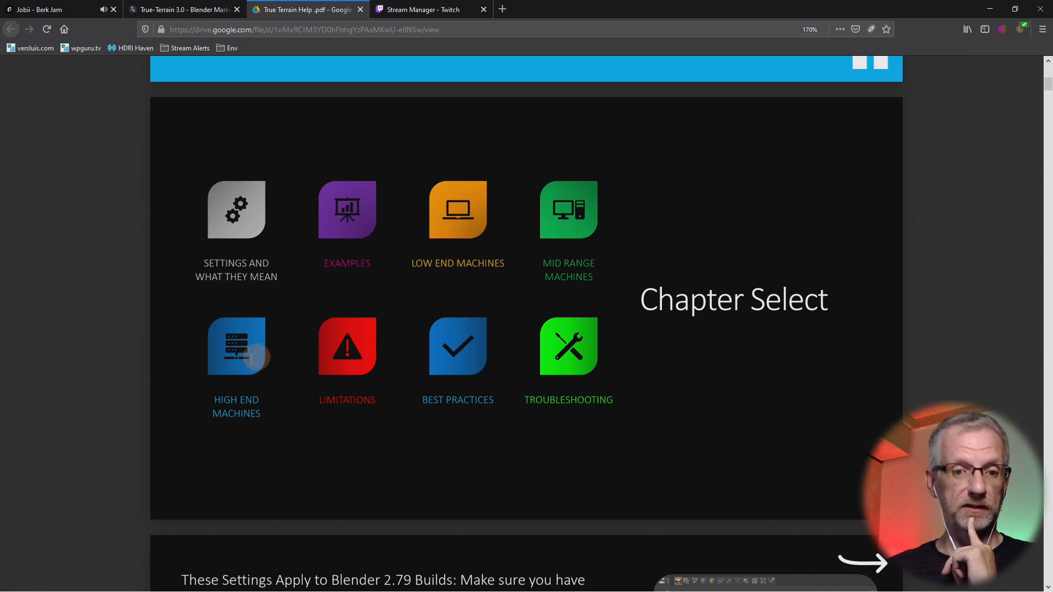
scroll(651, 320, "down", 6)
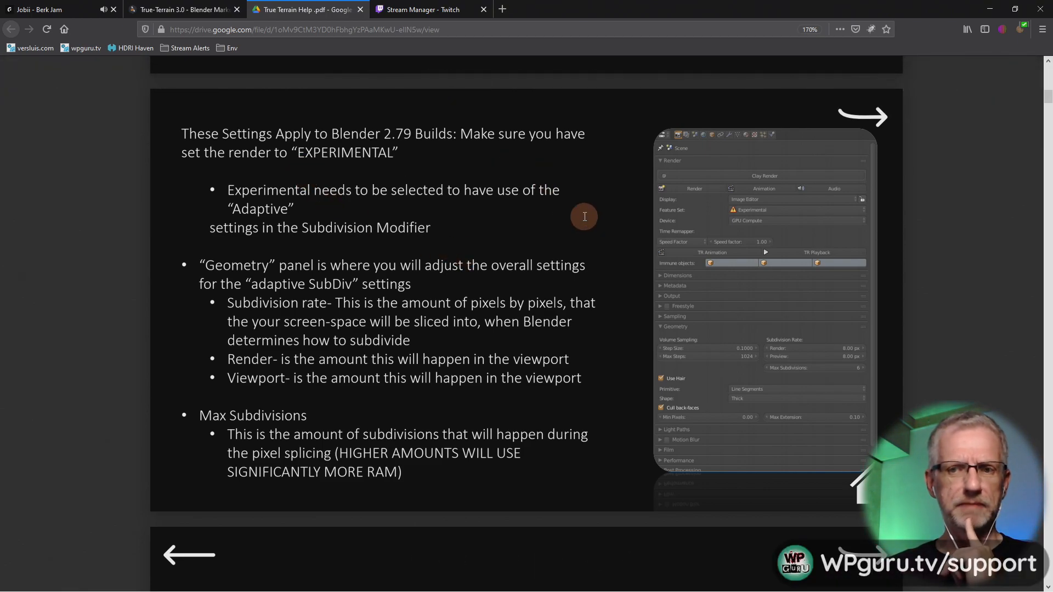
scroll(585, 216, "down", 8)
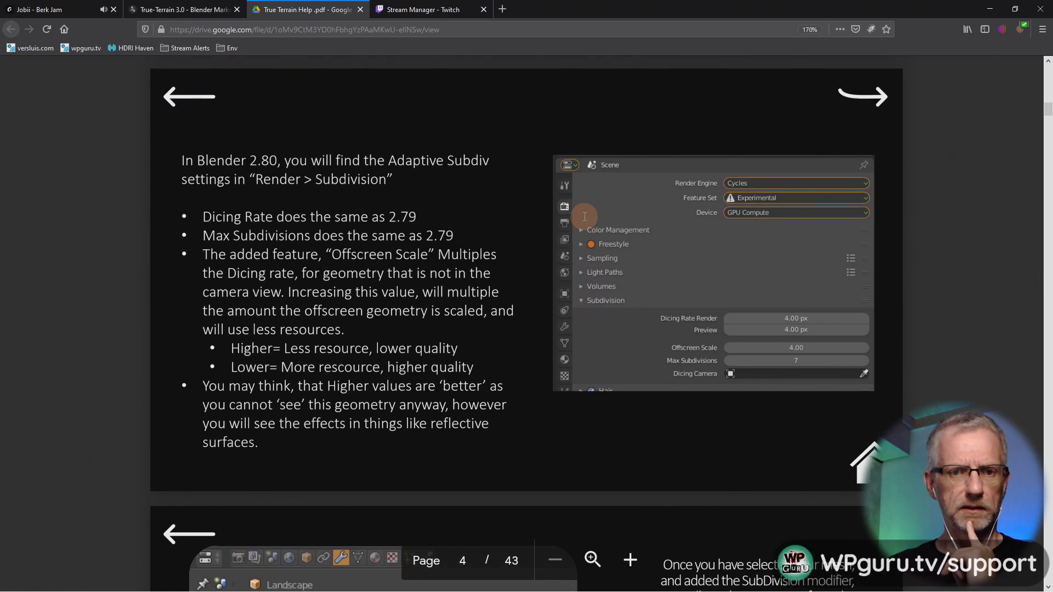
scroll(585, 216, "up", 1)
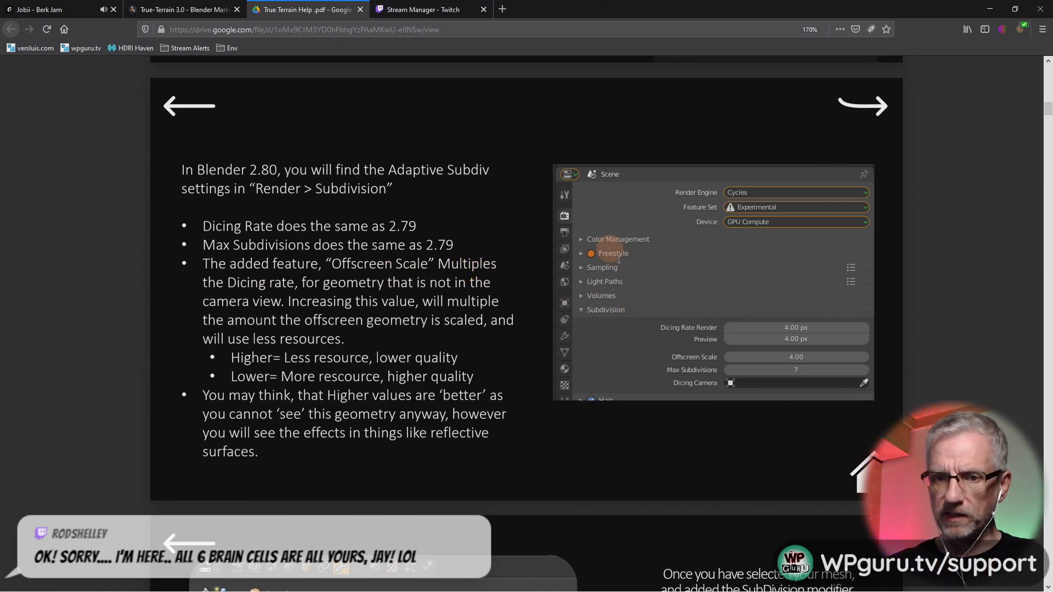
- Switch to Blender and check the render and scene properties against the adaptive subdivision settings shown in the help PDF
key("alt+Tab")
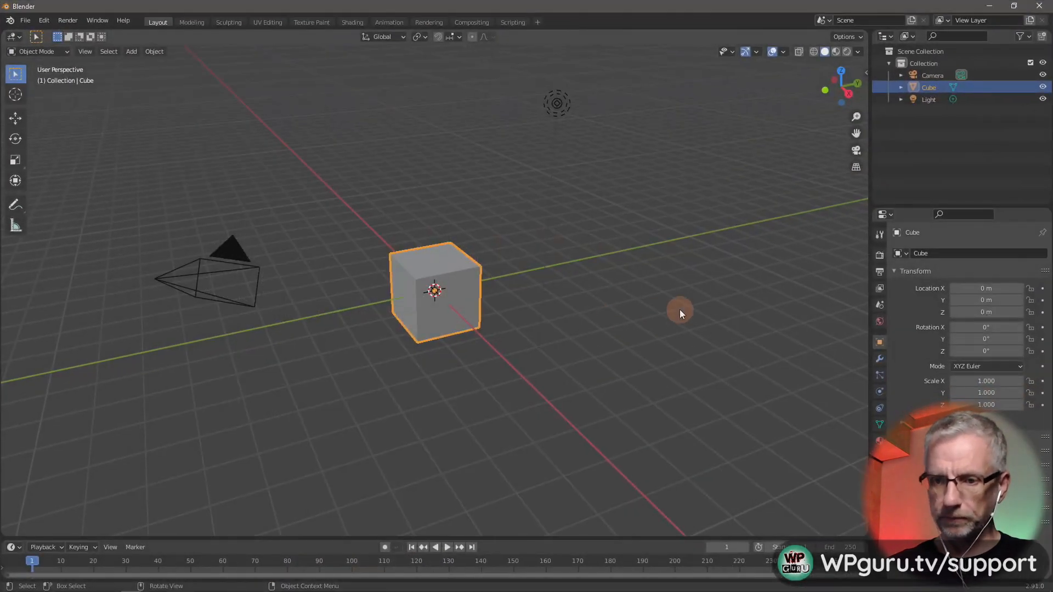
left_click(879, 255)
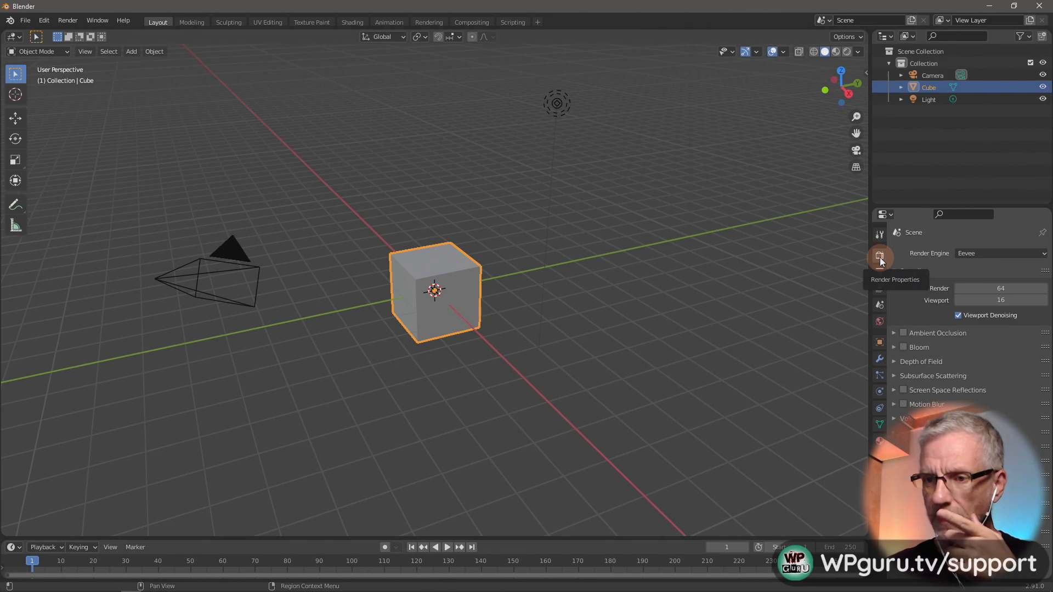
left_click(878, 306)
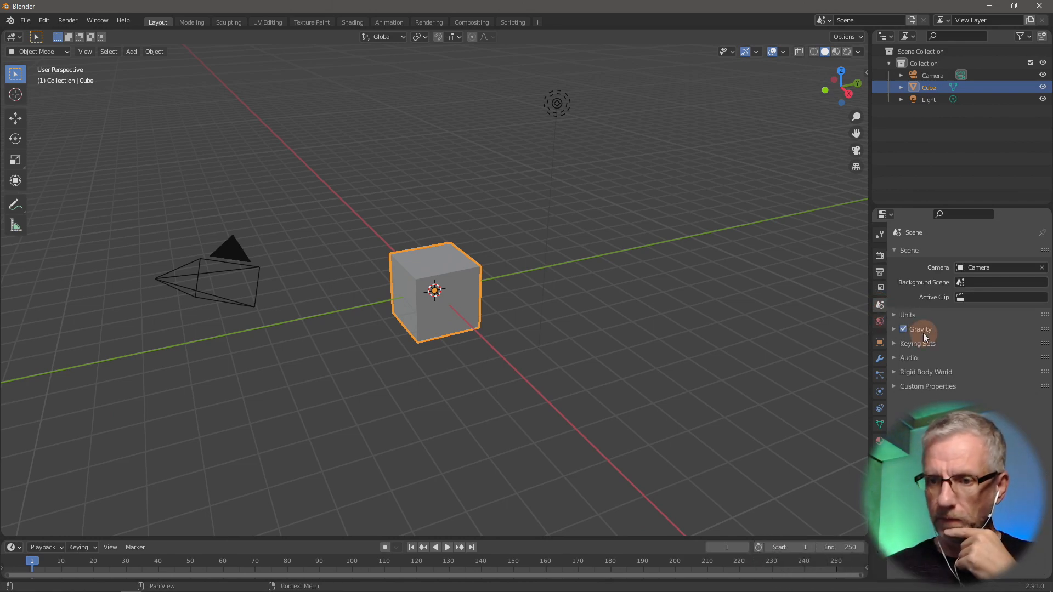
key("alt+Tab")
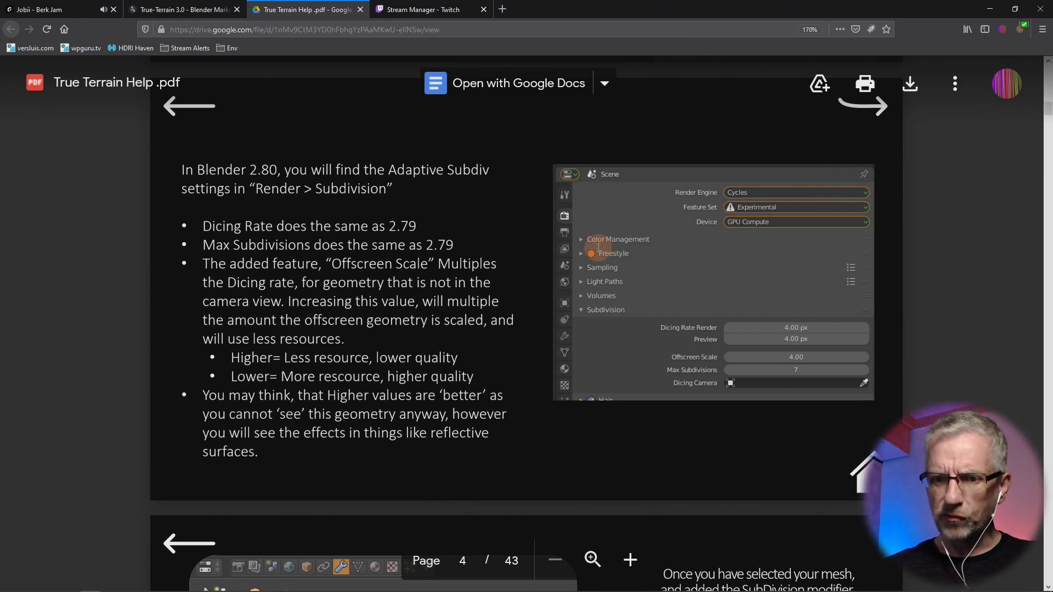
key("alt+Tab")
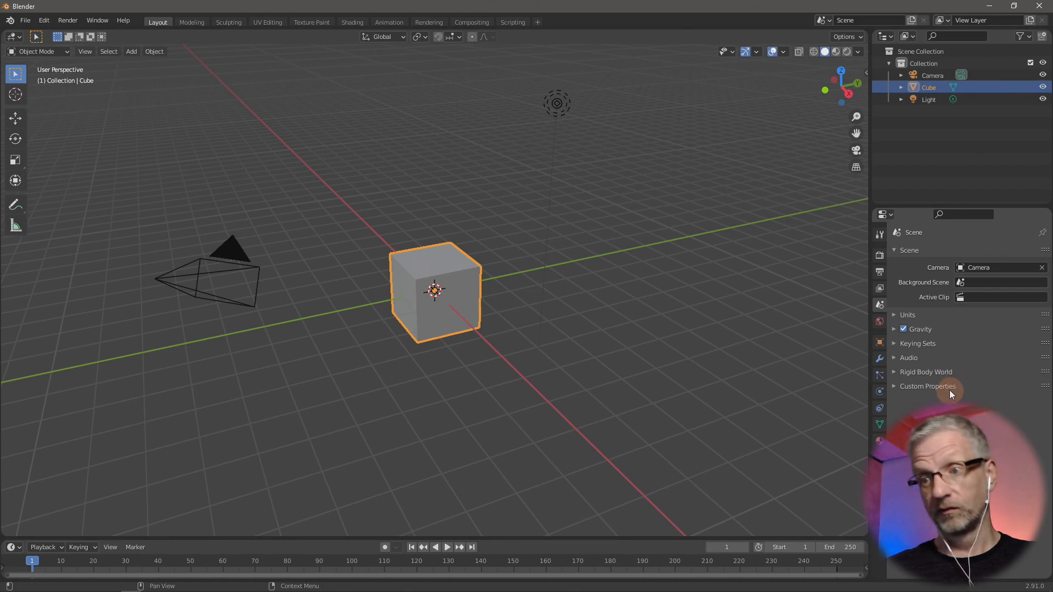
- Return to the help PDF in Firefox and read page 5 about the Subdivision modifier's dicing scale
key("alt+Tab")
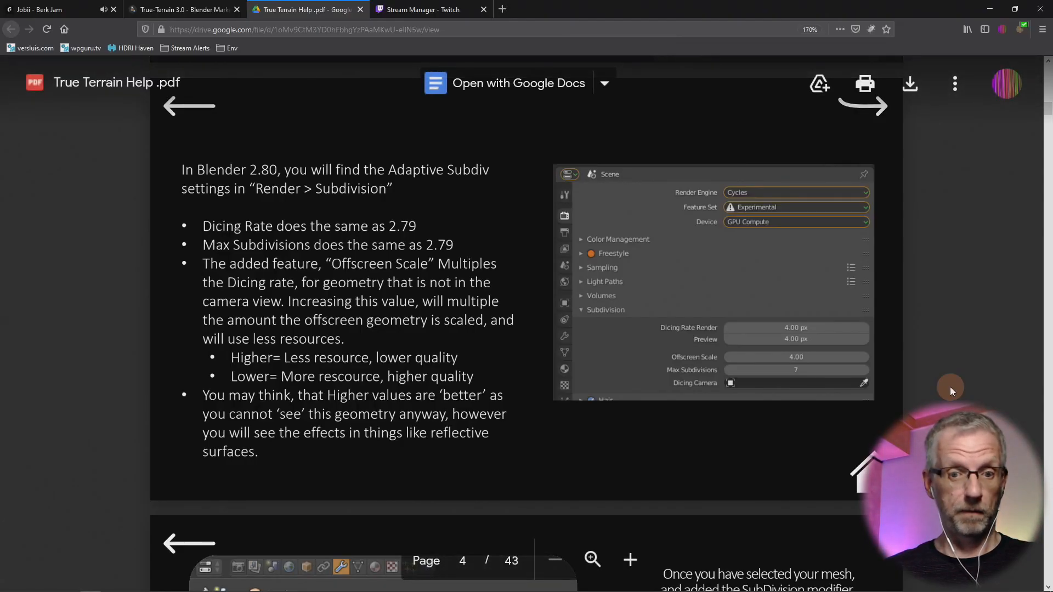
scroll(950, 387, "down", 8)
scroll(950, 387, "down", 2)
scroll(950, 386, "up", 2)
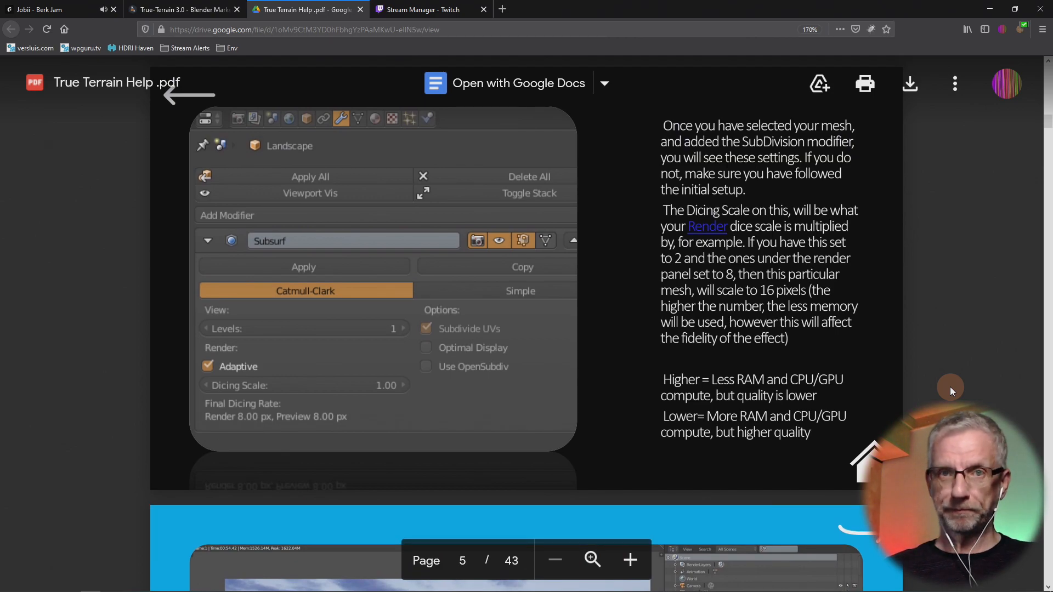
- Read pages 6 to 10 of the help PDF, comparing the sample renders at different Subdivision Rate and Max Subdivisions settings
scroll(950, 386, "down", 4)
scroll(951, 387, "down", 3)
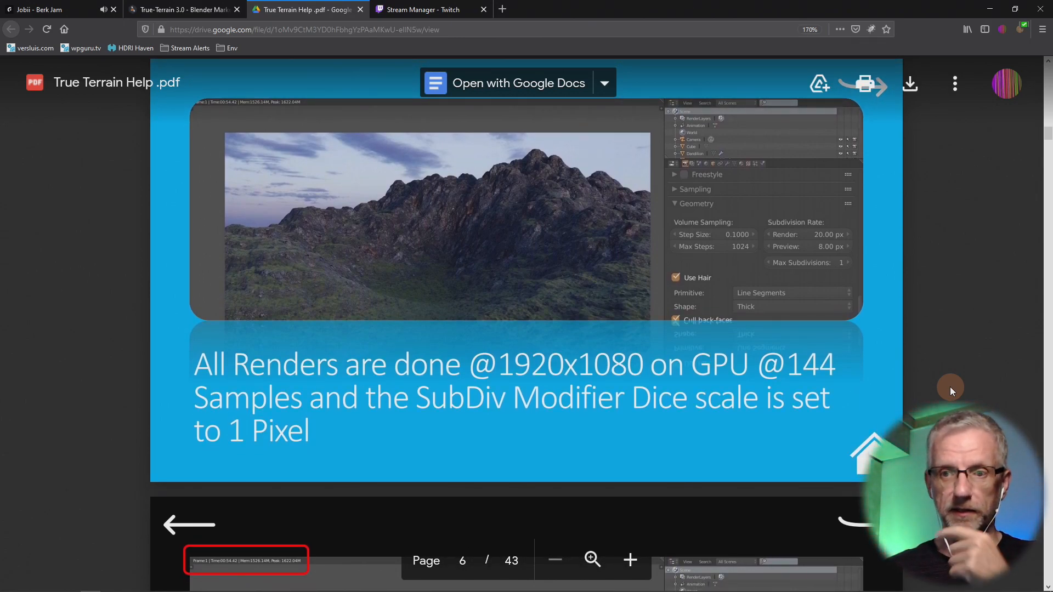
scroll(950, 387, "down", 1)
scroll(951, 387, "down", 6)
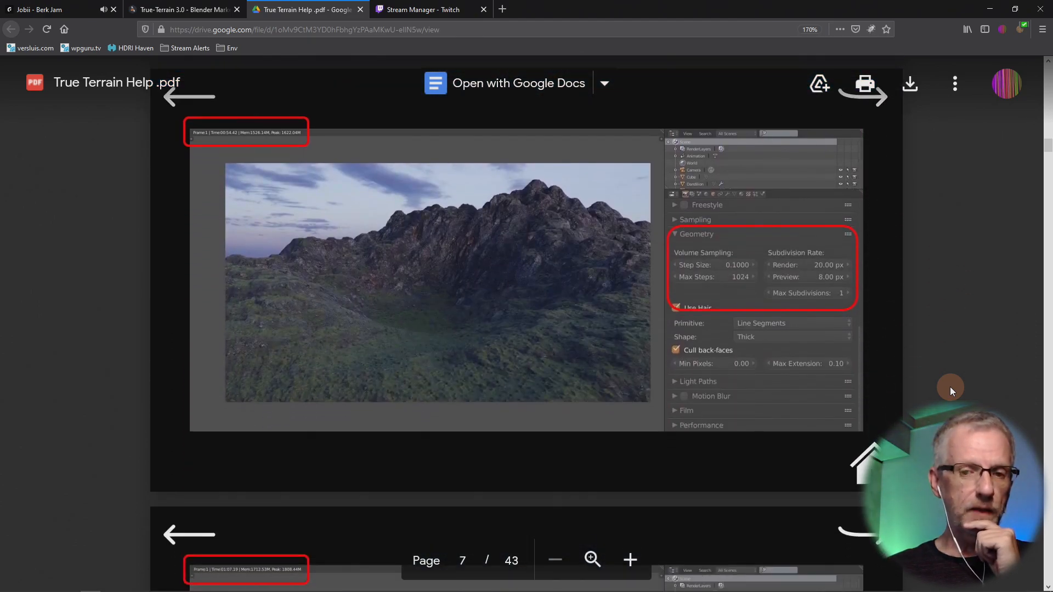
scroll(950, 387, "up", 2)
scroll(950, 387, "up", 1)
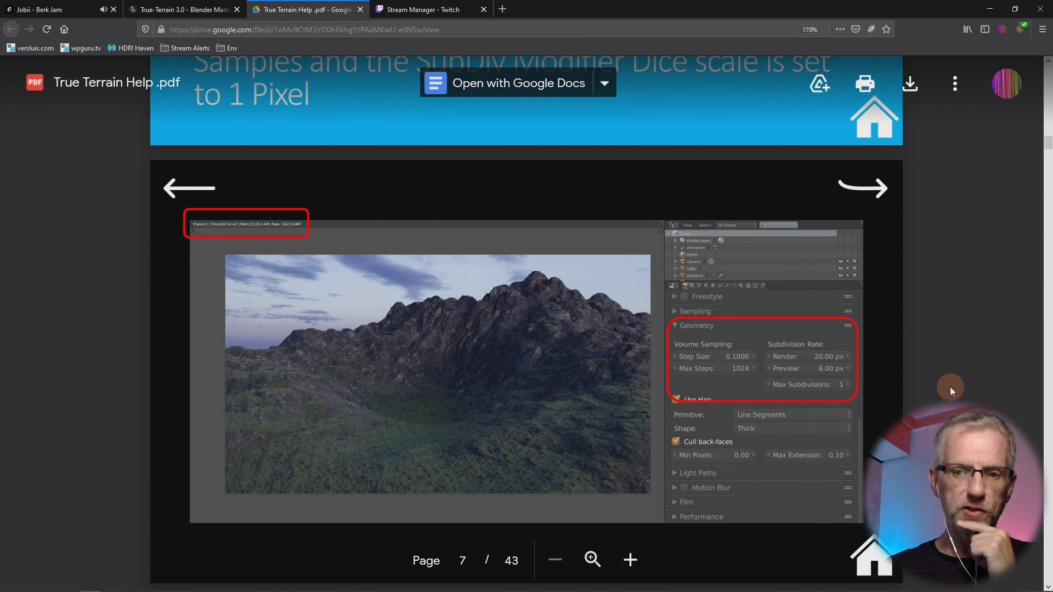
scroll(950, 387, "down", 10)
scroll(950, 386, "down", 8)
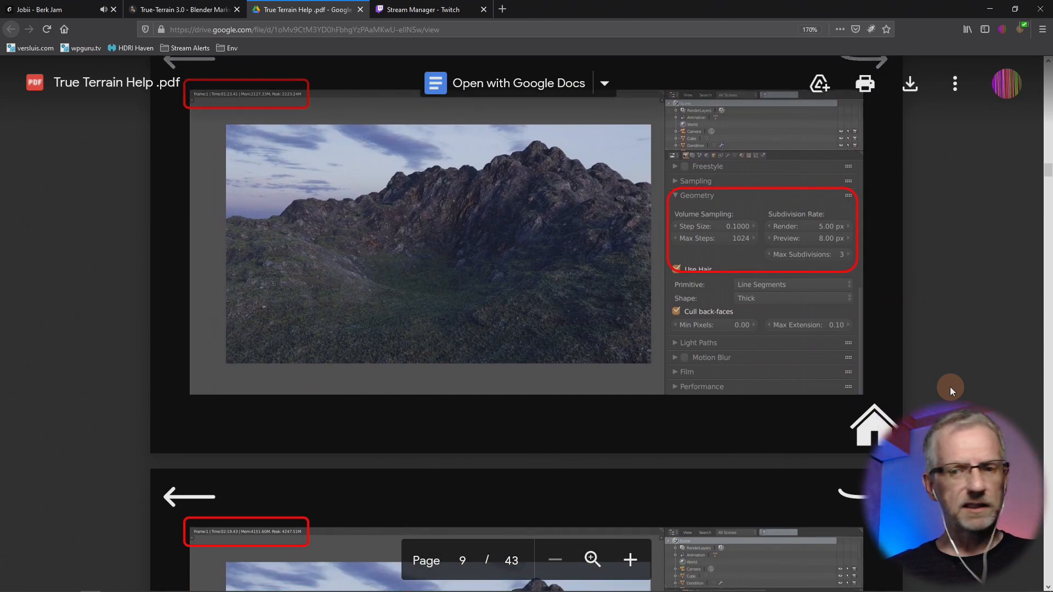
scroll(951, 386, "down", 8)
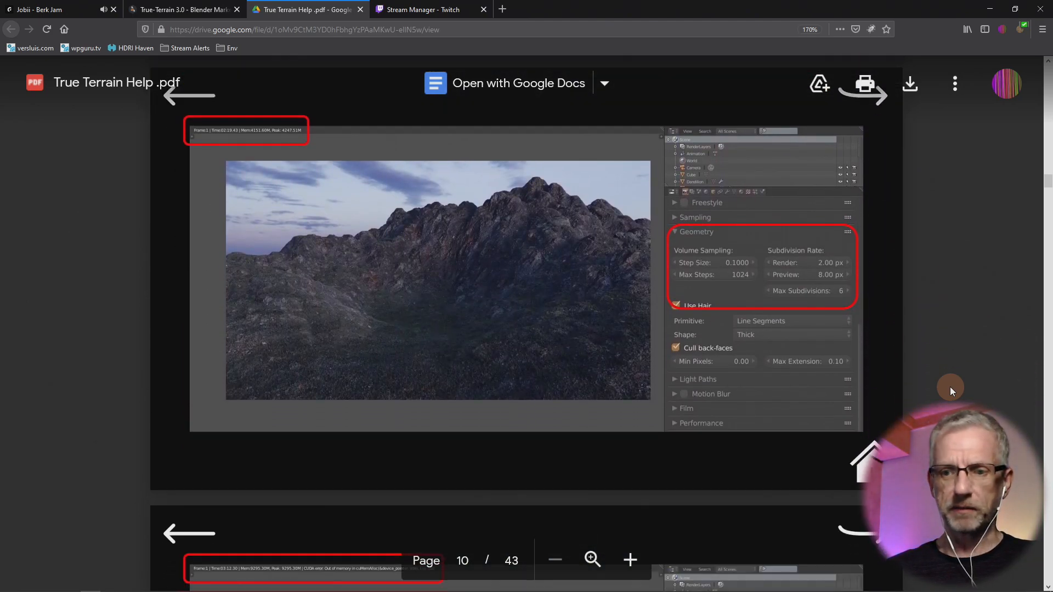
- Skim the remaining render comparisons up to page 14 and read the Blender 2.80 notes on offscreen pixel dicing
scroll(950, 387, "down", 20)
scroll(950, 386, "down", 7)
scroll(950, 386, "down", 3)
scroll(950, 387, "up", 2)
scroll(950, 386, "down", 1)
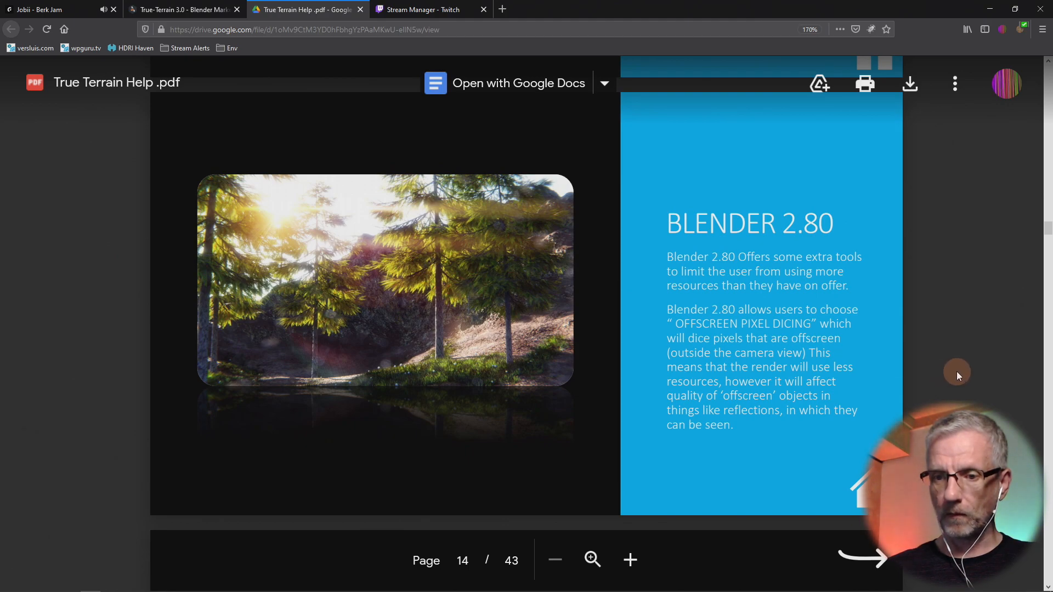
- Review the Low End Machines chapter on pages 15 to 21, including its specs, sample render settings and Findings
scroll(958, 374, "down", 9)
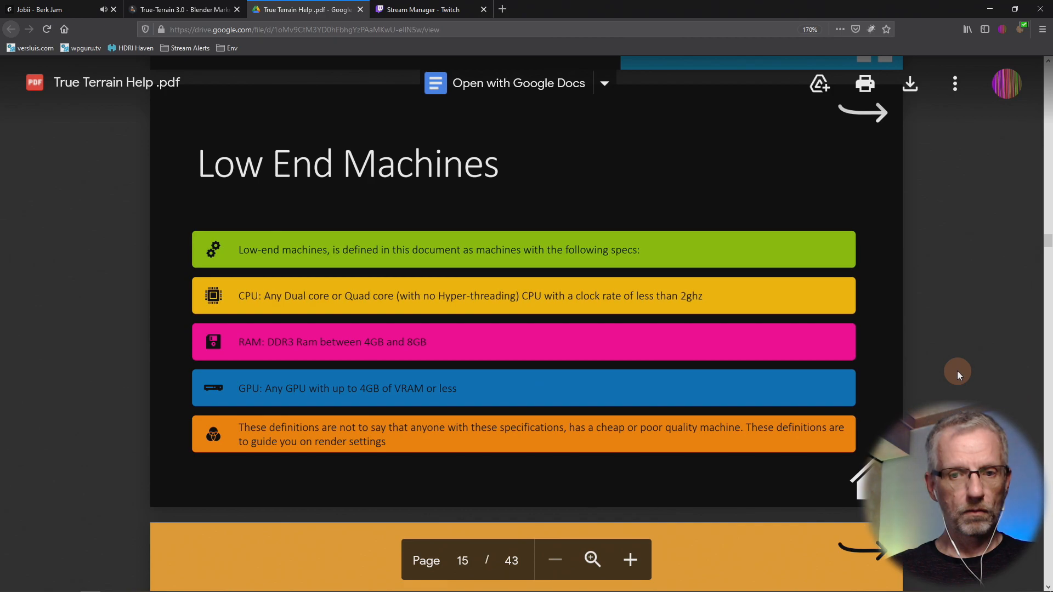
scroll(958, 373, "down", 9)
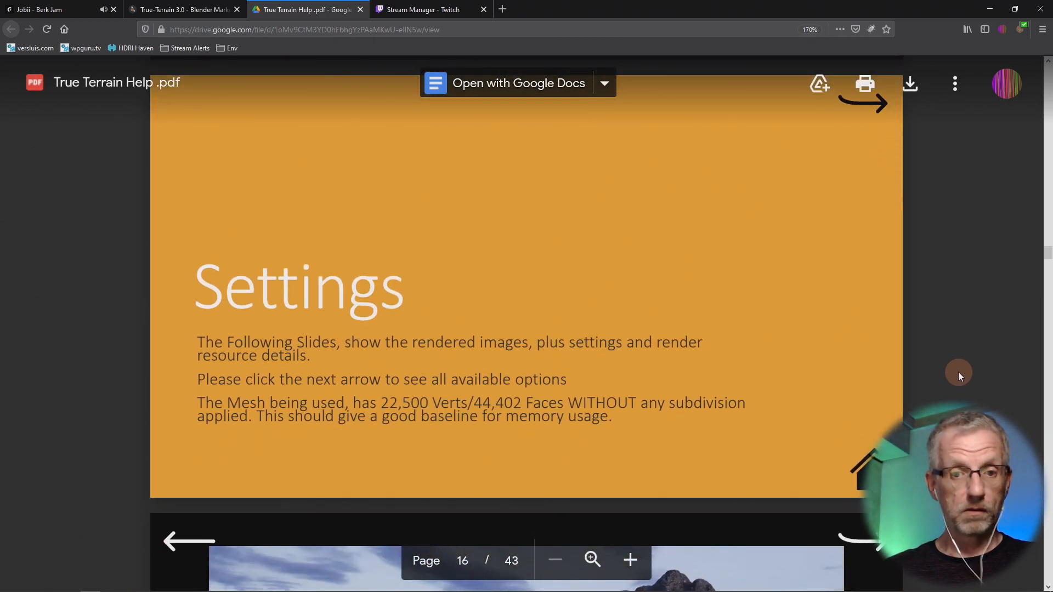
scroll(959, 372, "down", 9)
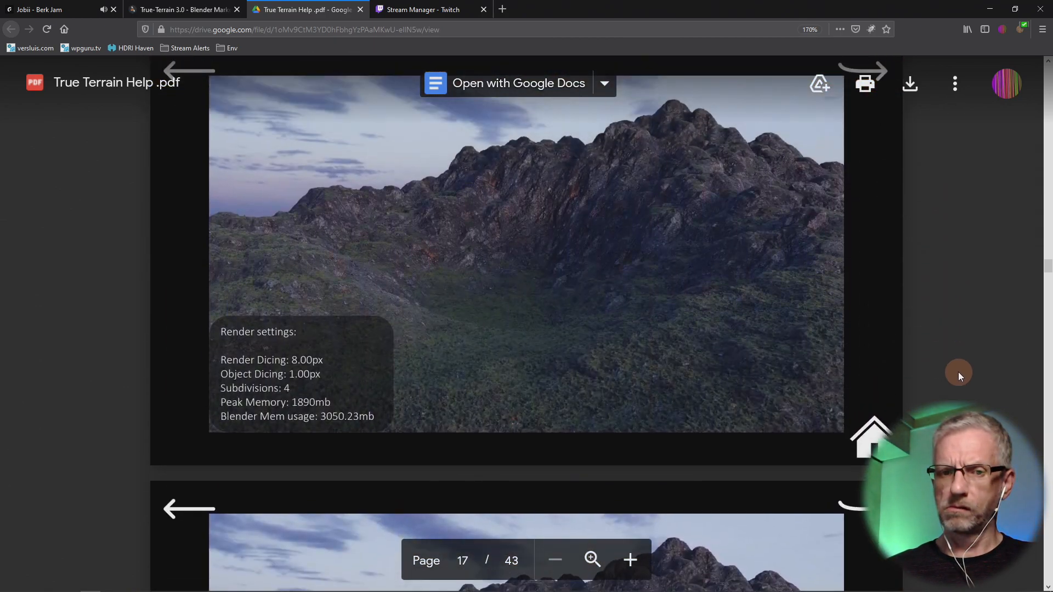
scroll(959, 372, "down", 18)
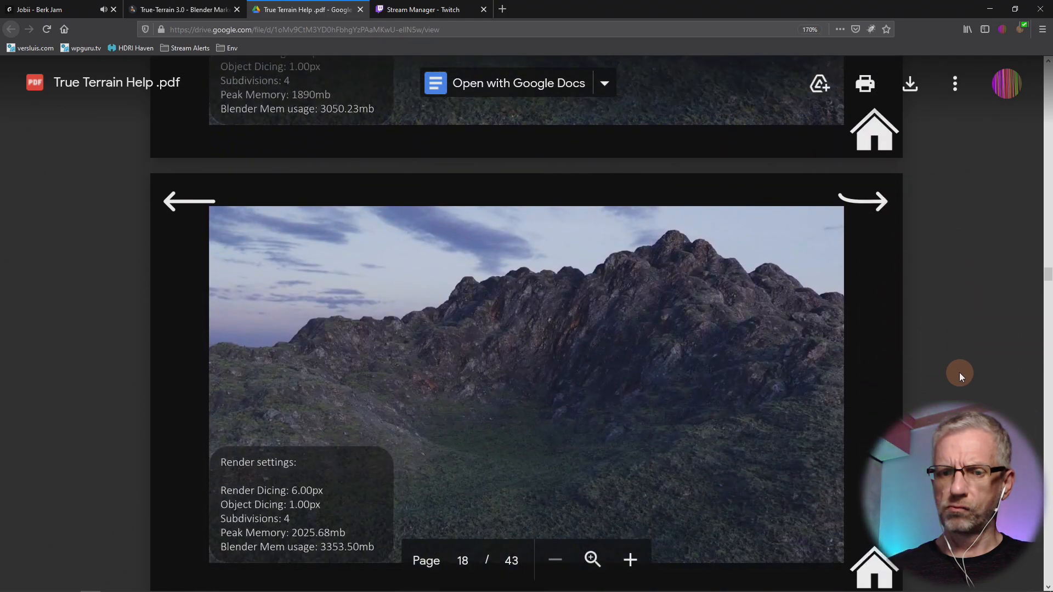
scroll(959, 373, "down", 18)
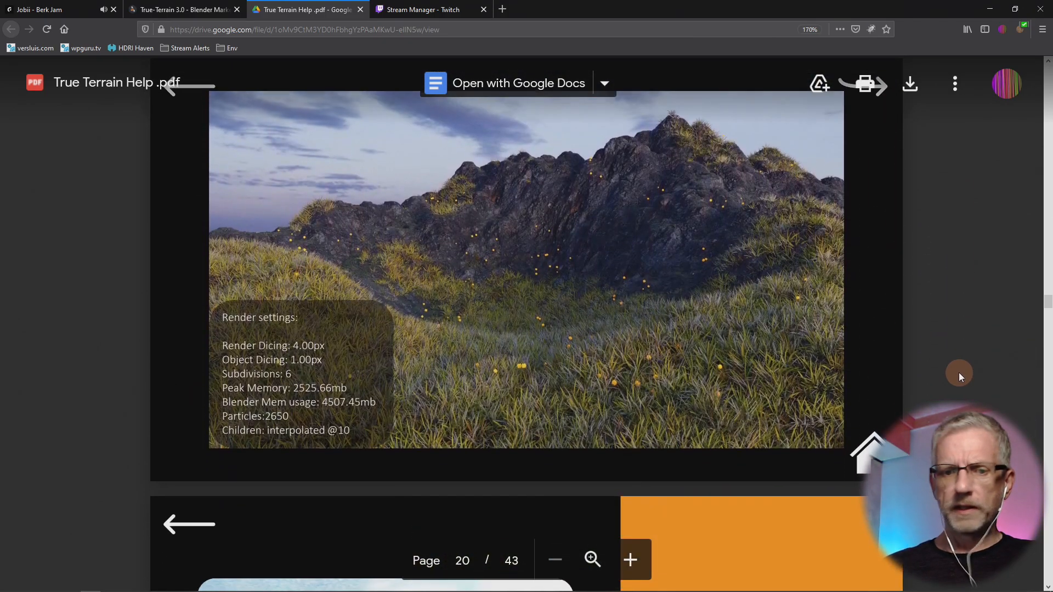
scroll(958, 372, "up", 2)
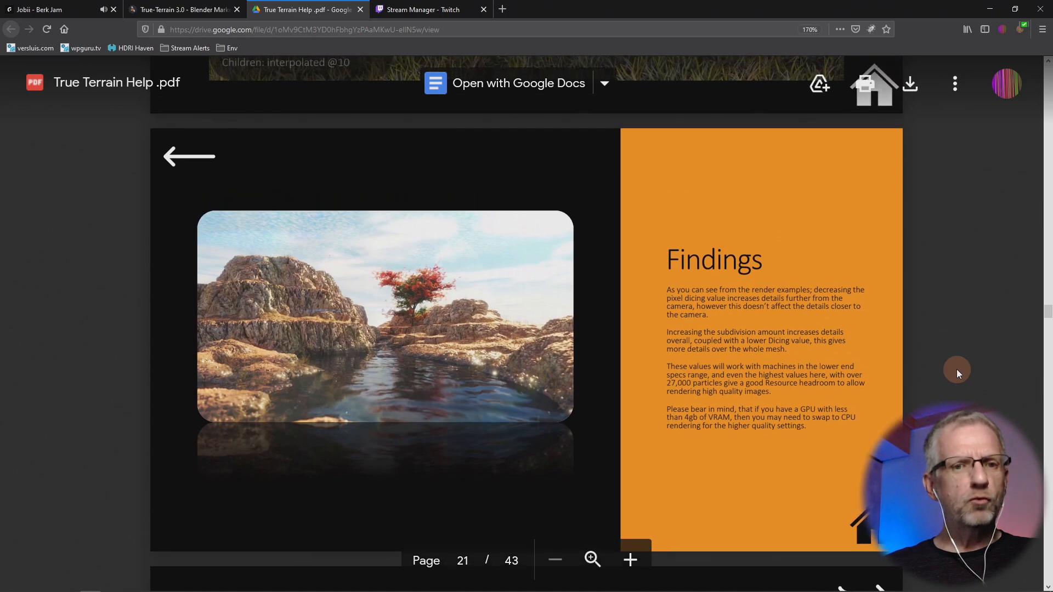
- Review the Mid range Machines chapter on pages 22 to 28, including its specs, sample render settings and Findings
scroll(957, 370, "down", 8)
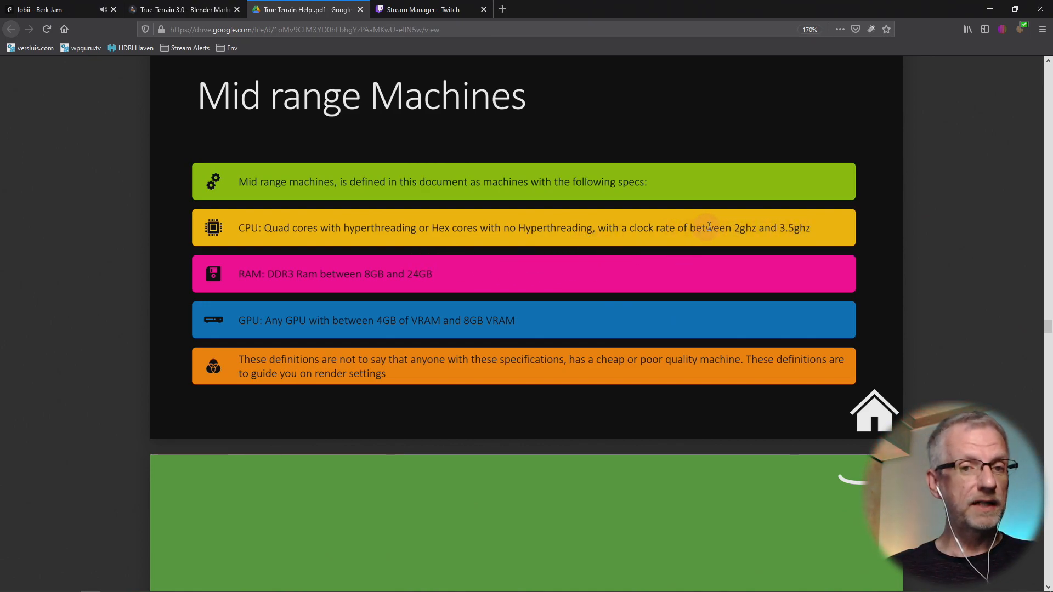
scroll(712, 224, "down", 5)
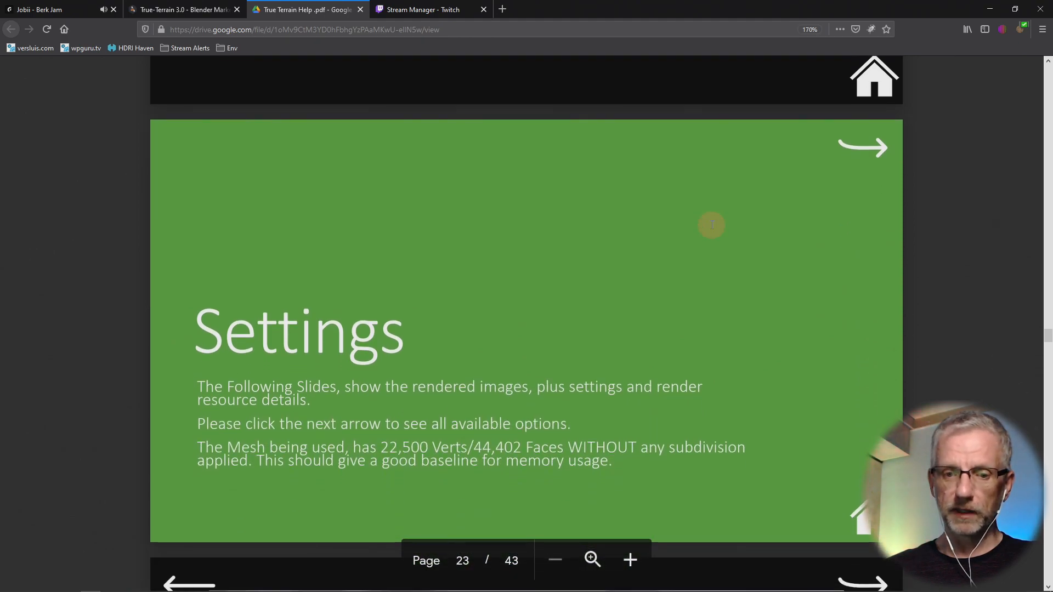
scroll(712, 225, "down", 15)
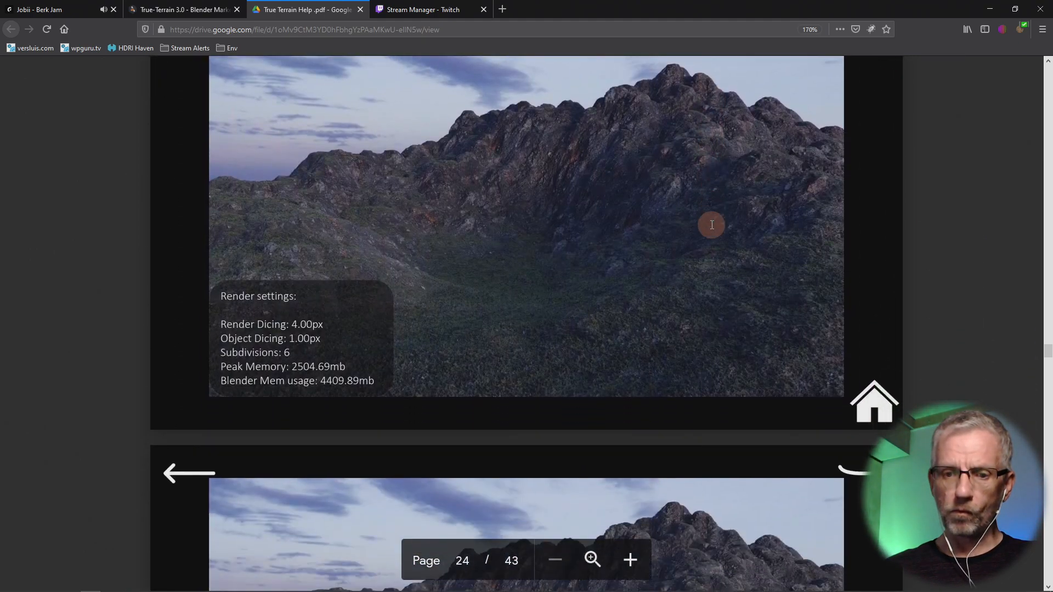
scroll(713, 225, "down", 10)
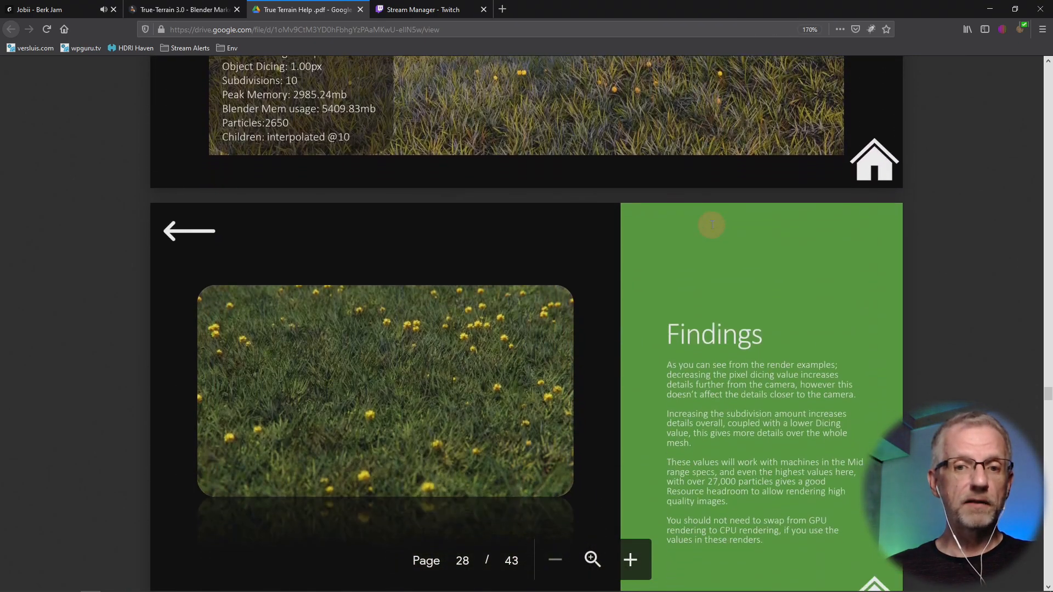
- Skim the High End Machines and Limitations chapters through to the Troubleshooting page at the end of the PDF
scroll(712, 225, "down", 10)
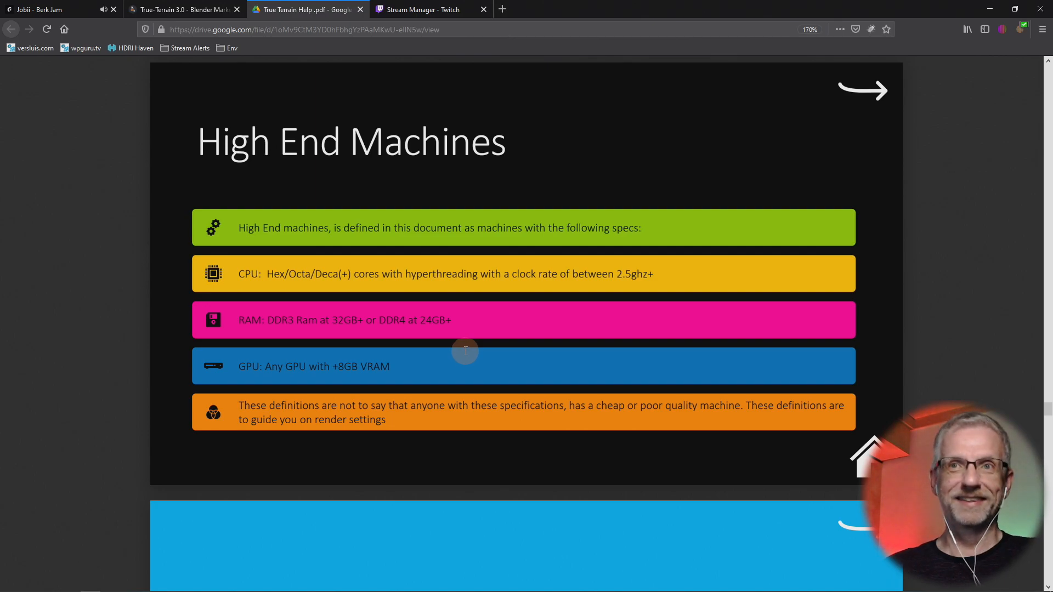
scroll(466, 351, "down", 15)
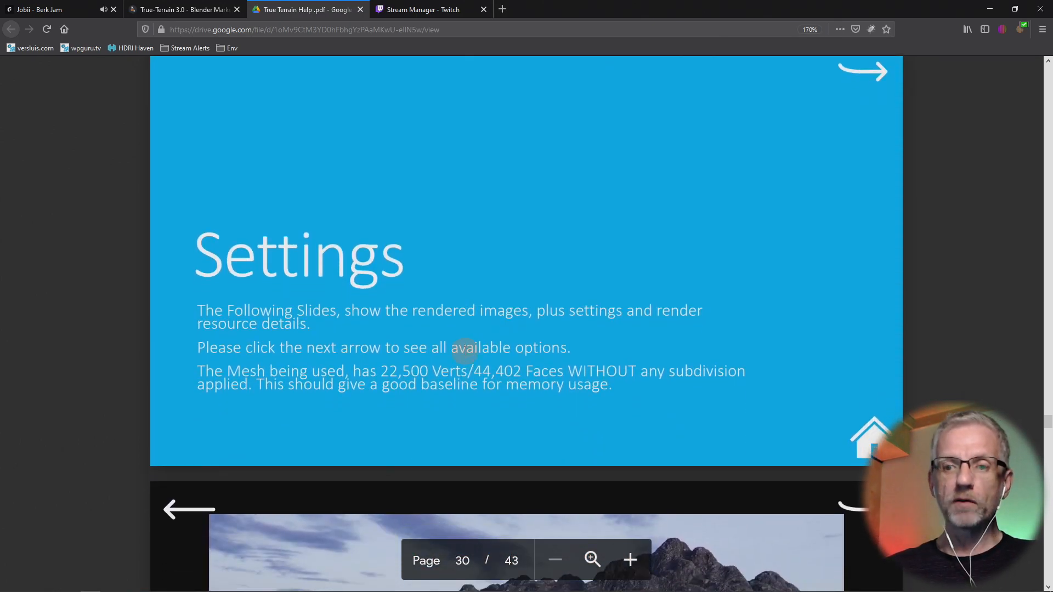
scroll(466, 351, "down", 15)
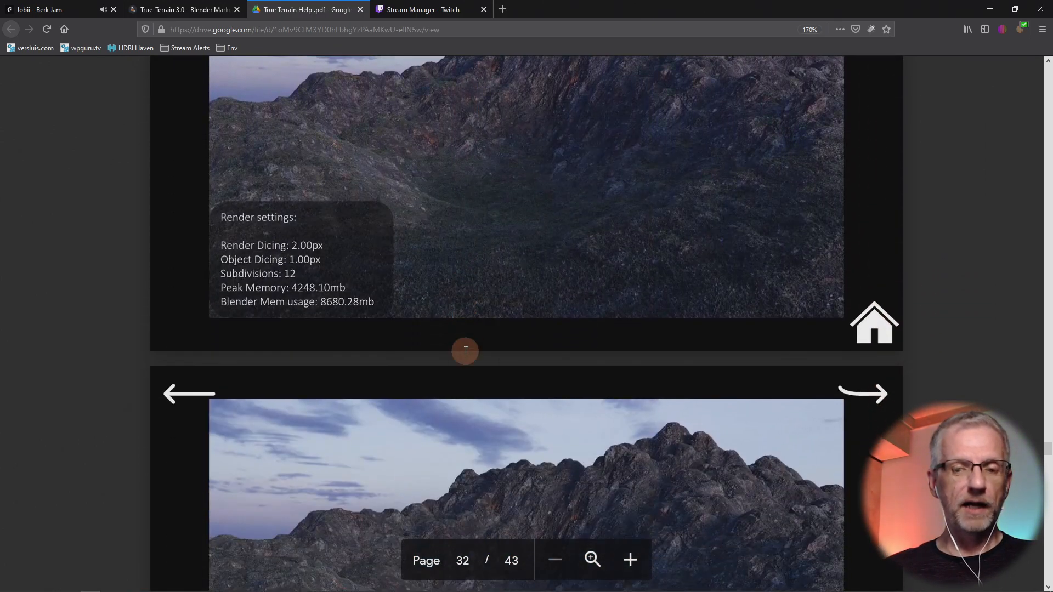
scroll(466, 351, "down", 15)
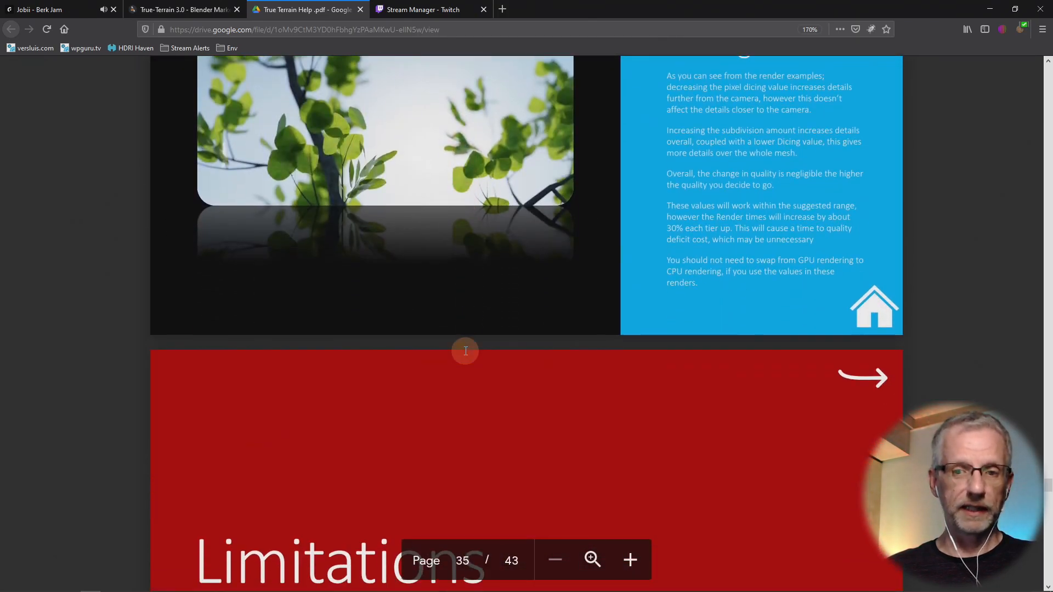
scroll(466, 351, "down", 15)
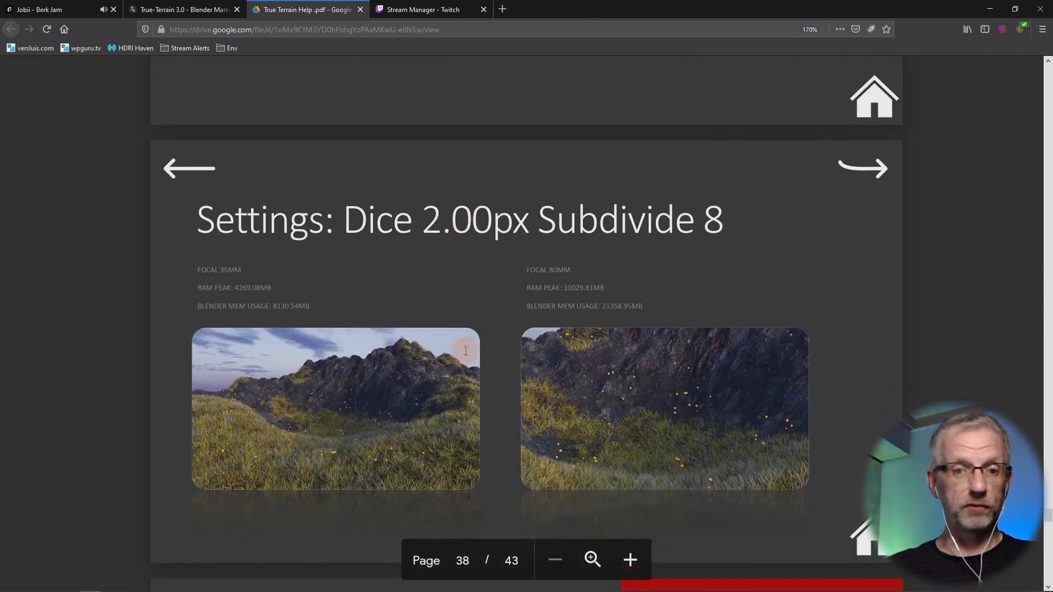
scroll(465, 351, "down", 15)
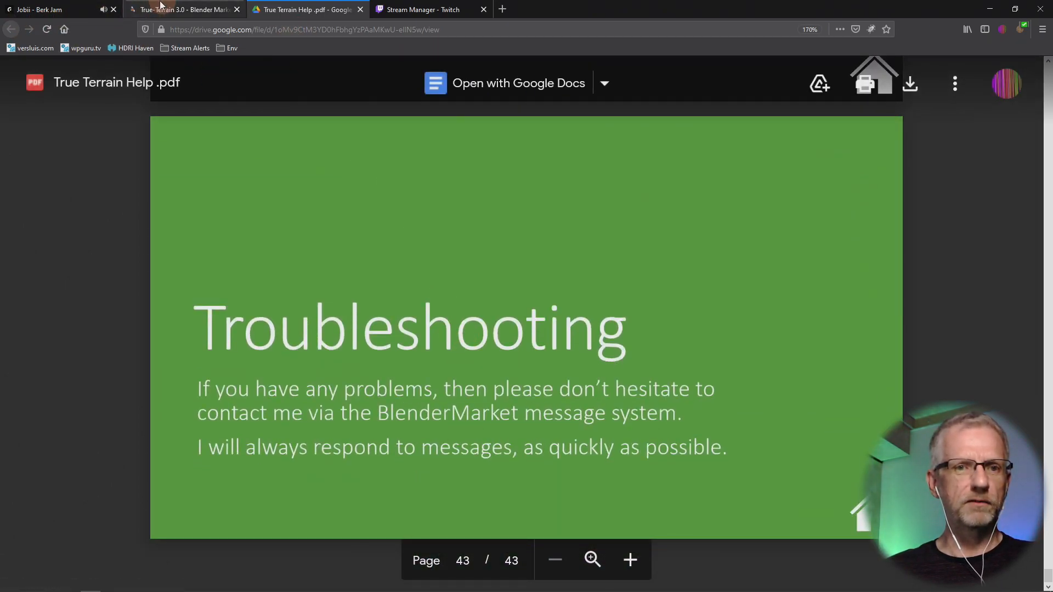
- Return to the True-Terrain 3.0 documentation page, open the Update Log in a new tab and switch to it
left_click(183, 8)
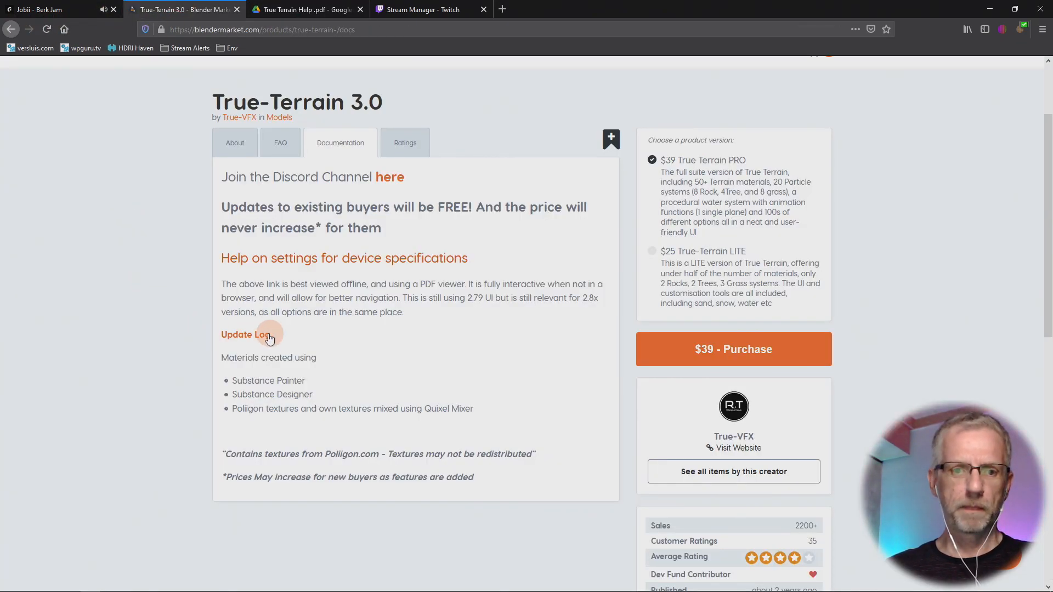
left_click(310, 345)
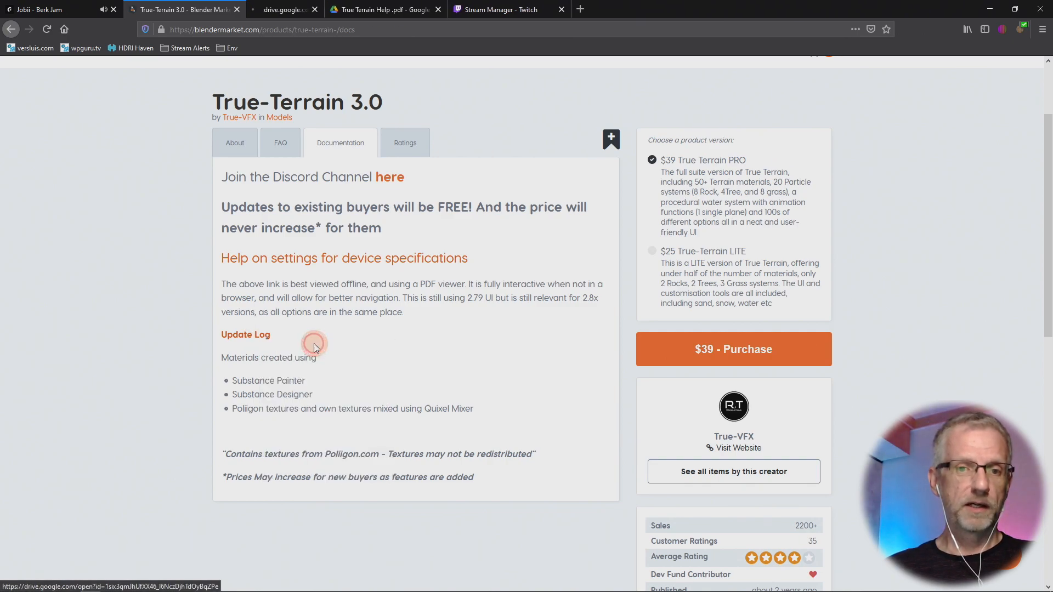
left_click(288, 9)
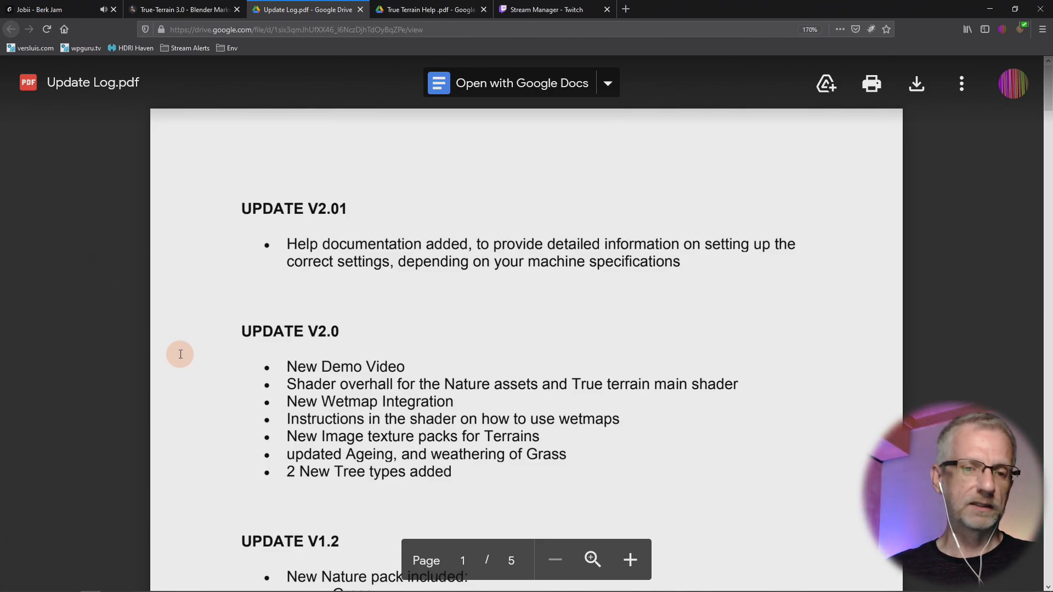
- Skim the Update Log from version 2.01 down to the version 1.05 rock pack images and close its tab
scroll(180, 354, "down", 10)
scroll(180, 354, "down", 10)
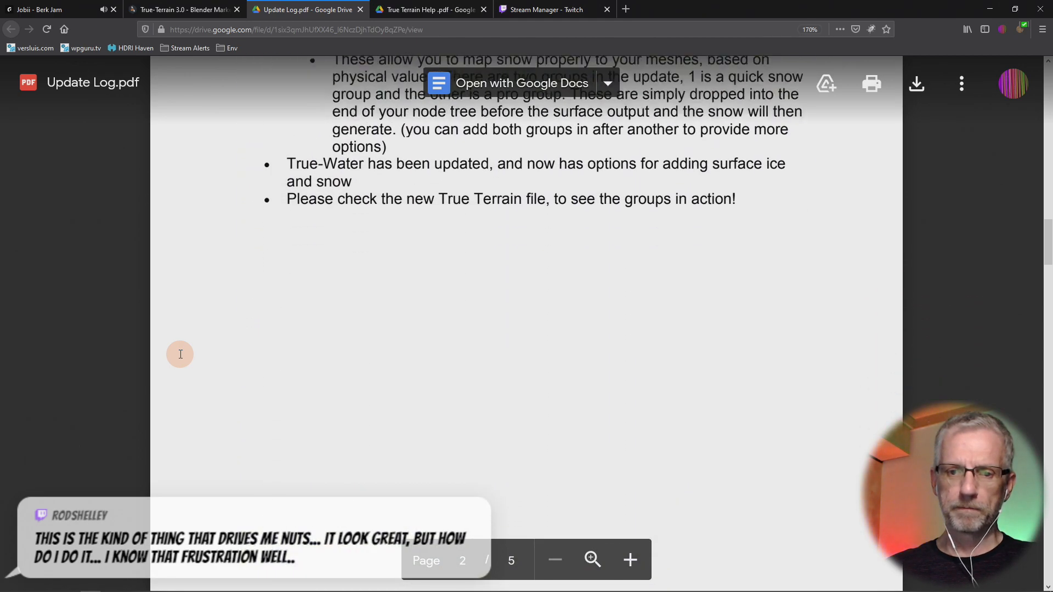
scroll(181, 354, "down", 10)
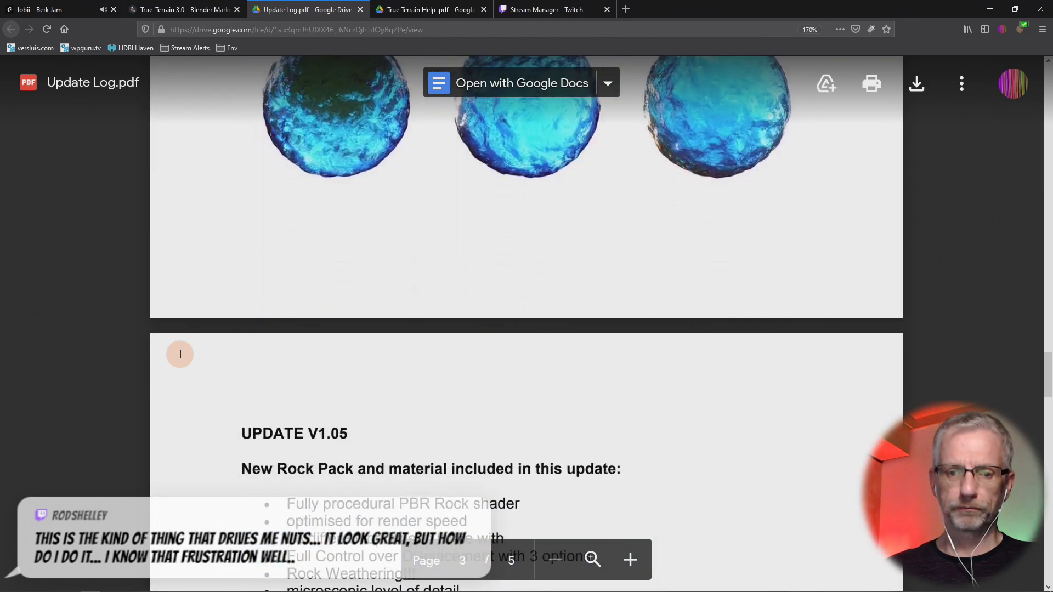
scroll(180, 354, "down", 10)
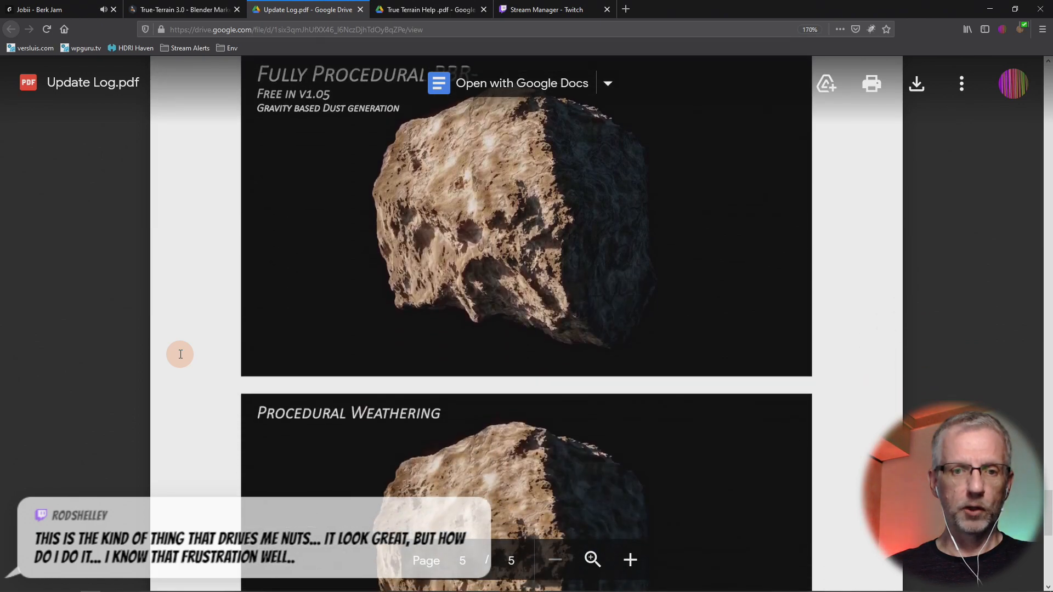
scroll(180, 354, "up", 5)
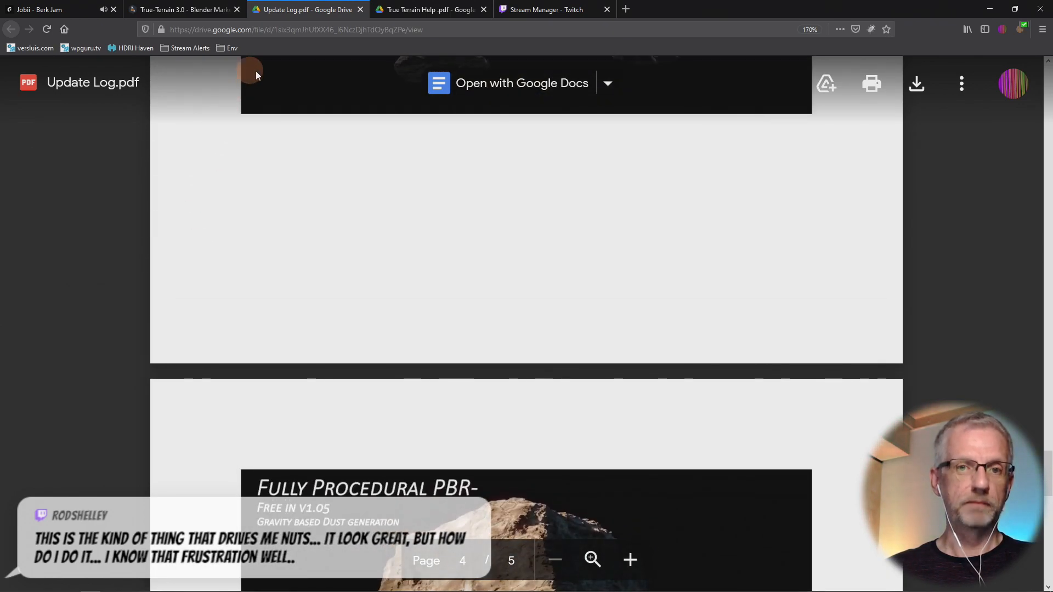
left_click(360, 9)
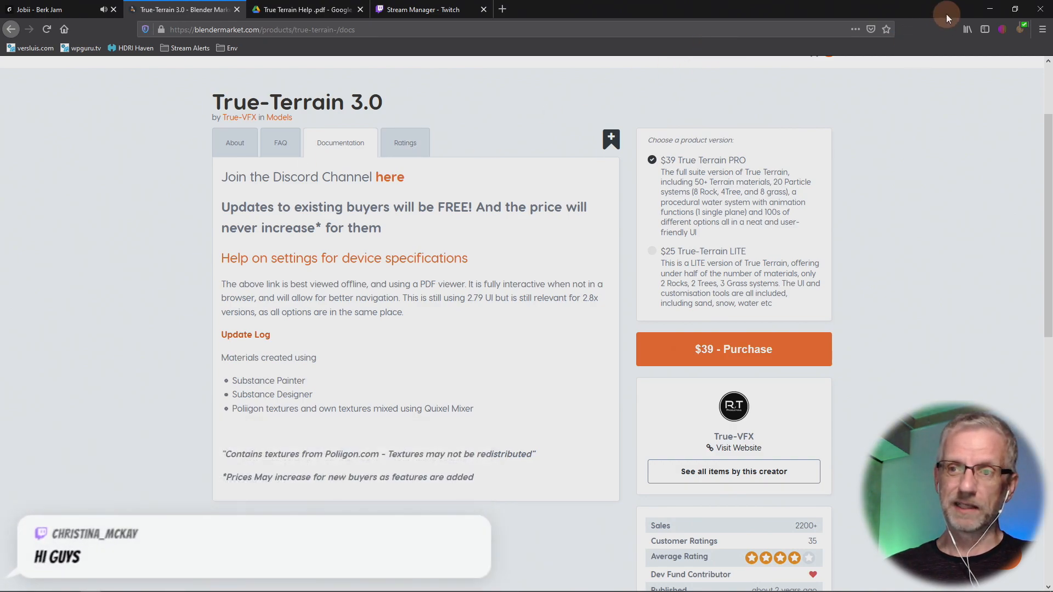
- Switch to Blender, show the True Terrain add-on controls beside the 3D viewport and widen them slightly
left_click(991, 8)
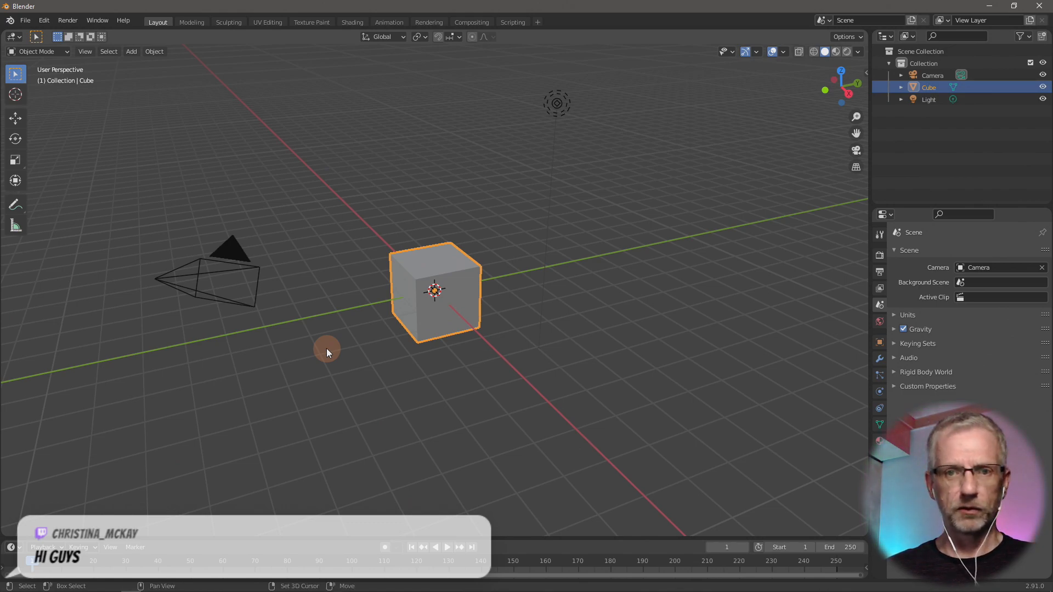
key("n")
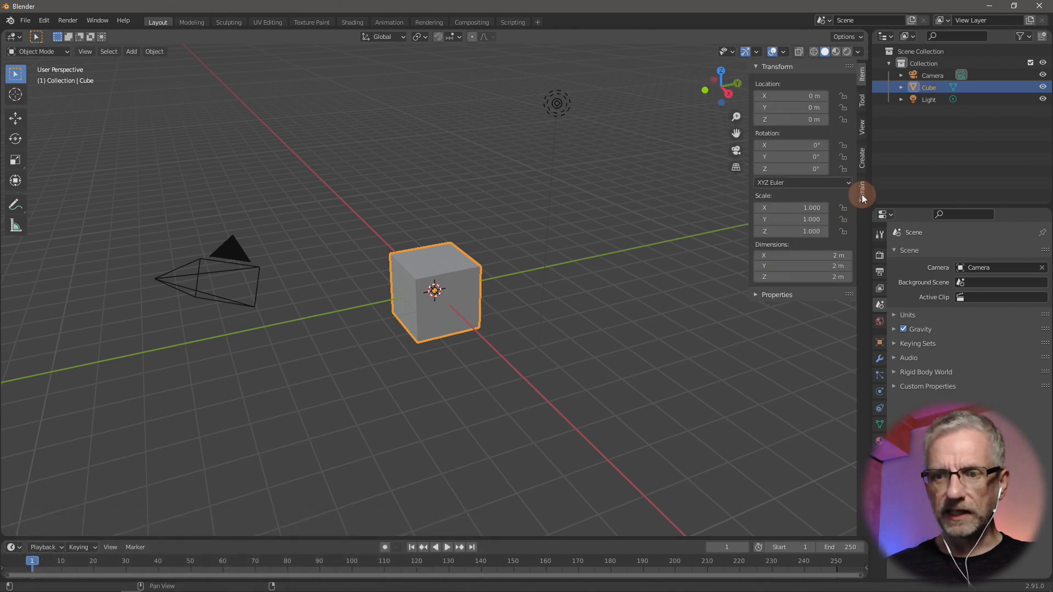
left_click(863, 193)
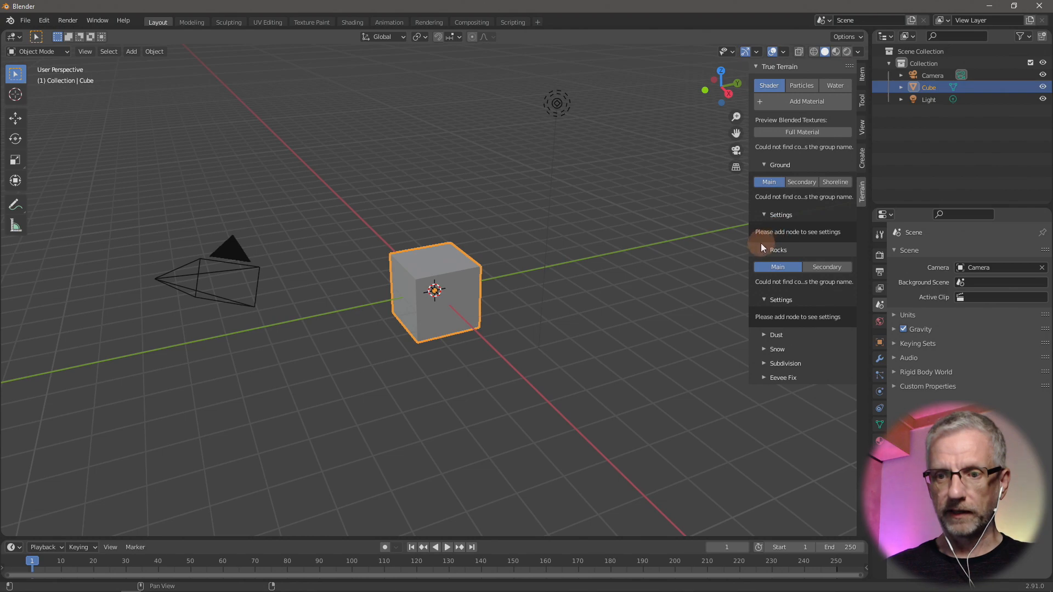
left_click_drag(750, 299, 730, 301)
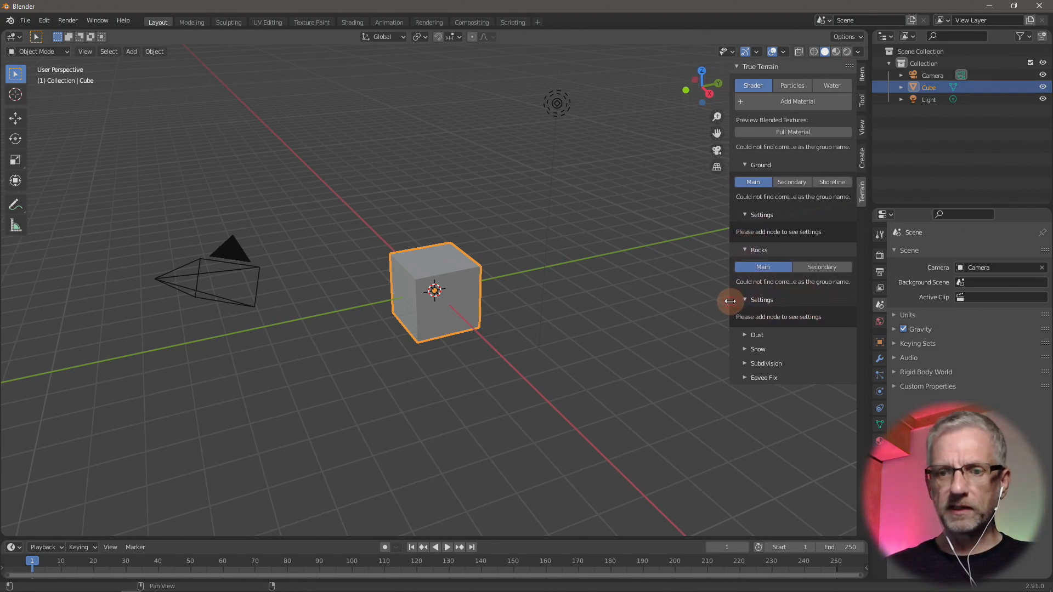
key("shift+a")
mouse_move(374, 358)
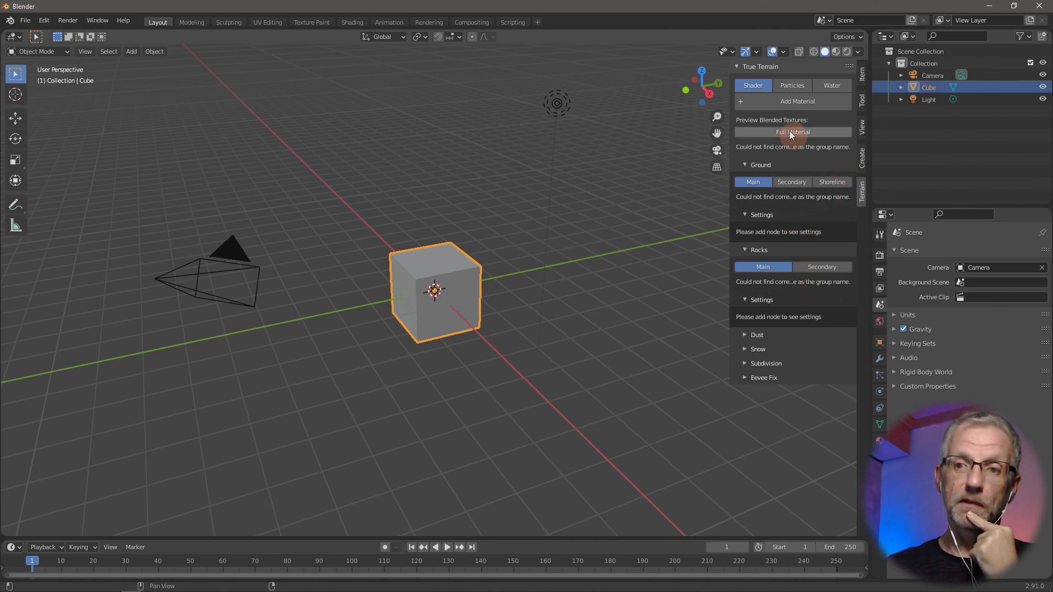
- Look through the True Terrain water and particle controls for the default cube
left_click(798, 86)
left_click(842, 83)
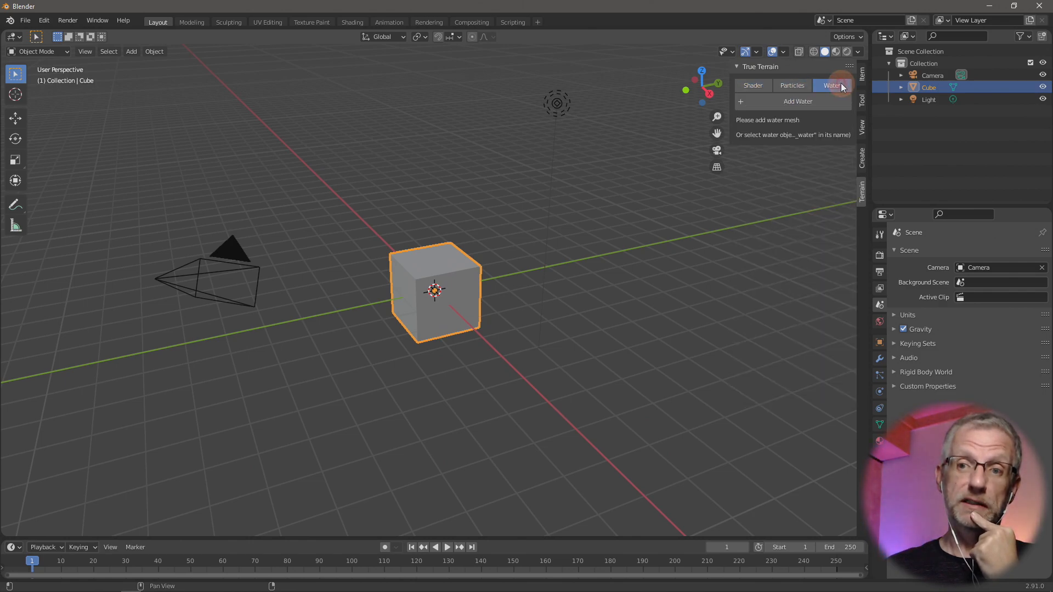
left_click(802, 87)
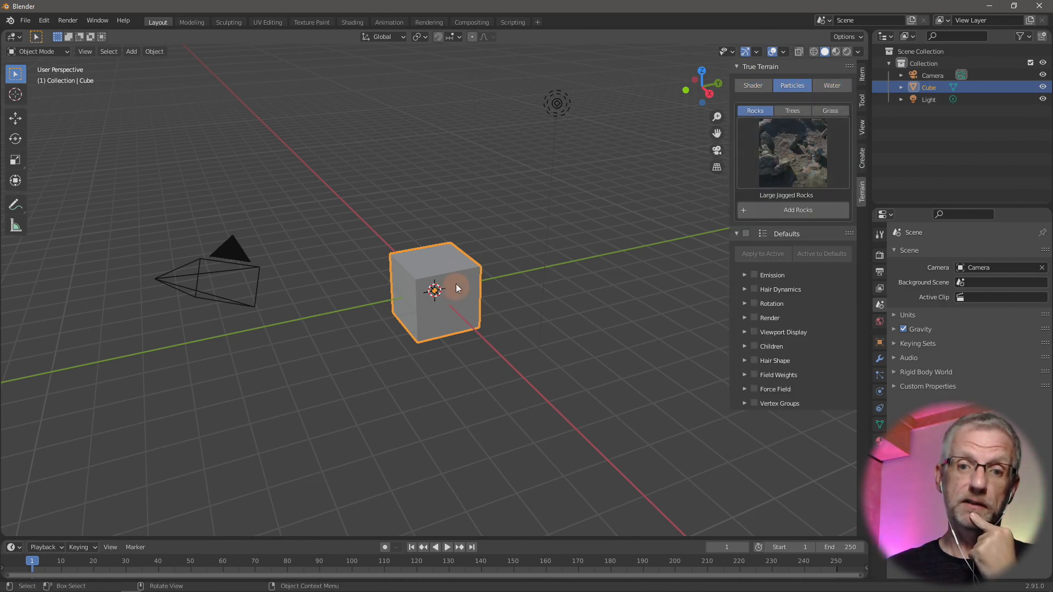
- Delete the default cube, add a True Terrain landscape and frame it in the viewport
key("x")
left_click(446, 300)
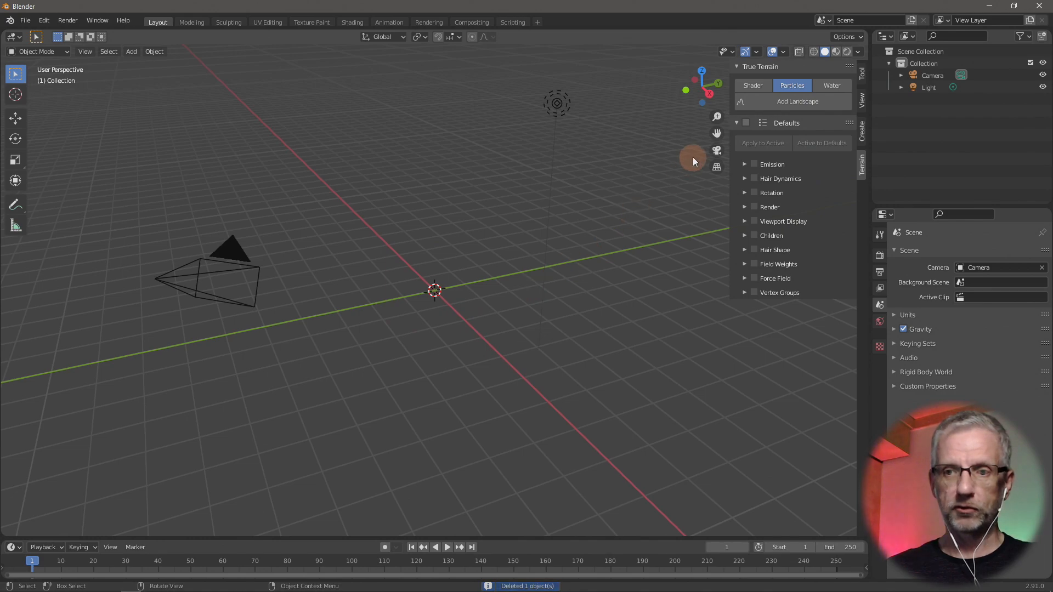
left_click(804, 104)
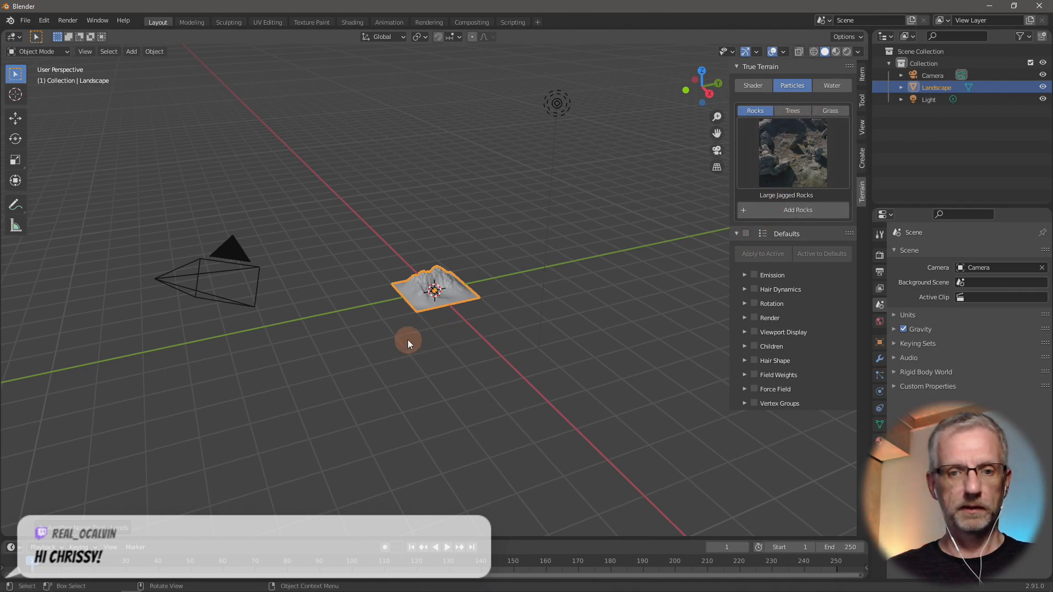
key("KP_Decimal")
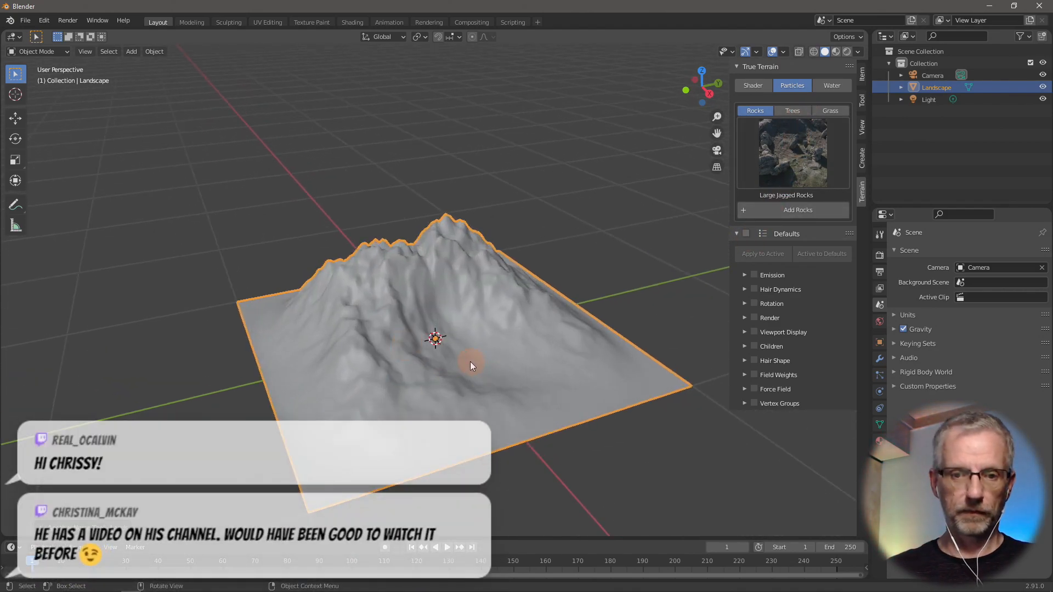
mouse_move(483, 362)
middle_mouse_down()
mouse_move(428, 412)
mouse_move(482, 298)
mouse_move(518, 337)
mouse_move(491, 346)
middle_mouse_up()
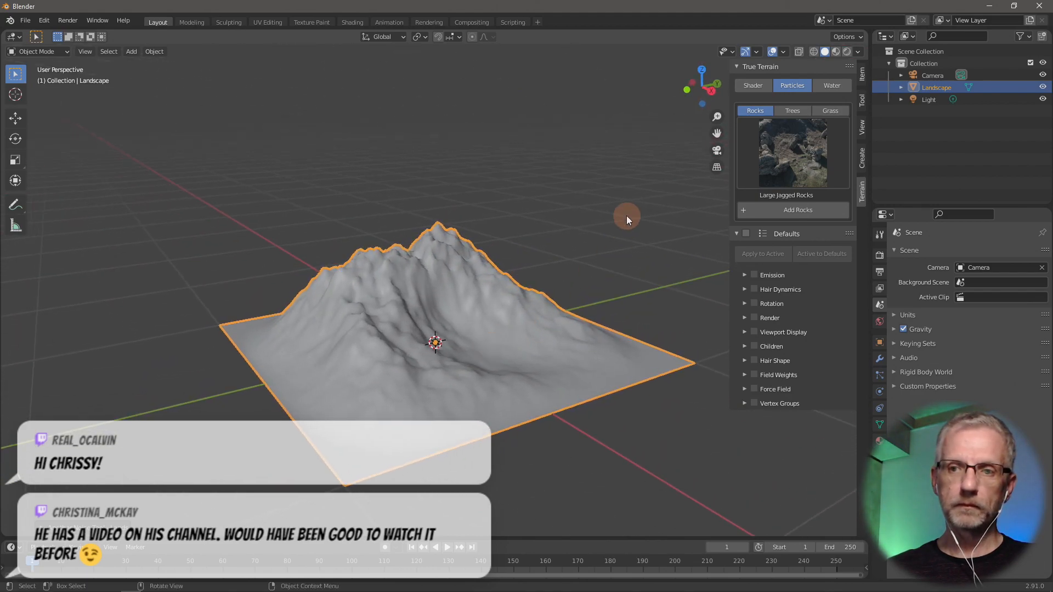
- Show the tree particle options and display the landscape in rendered shading
left_click(795, 112)
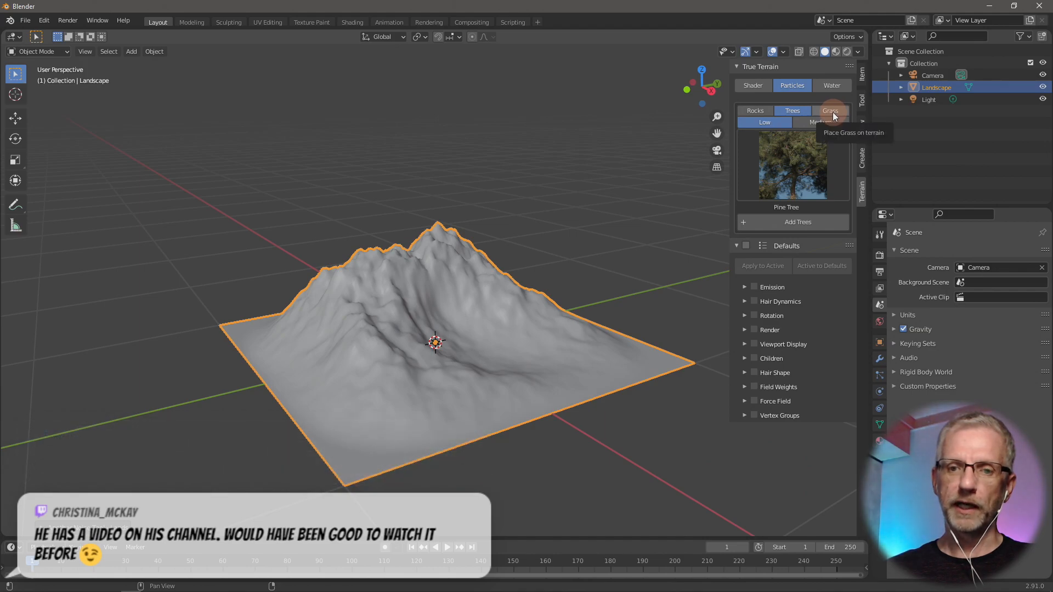
scroll(546, 242, "up", 4)
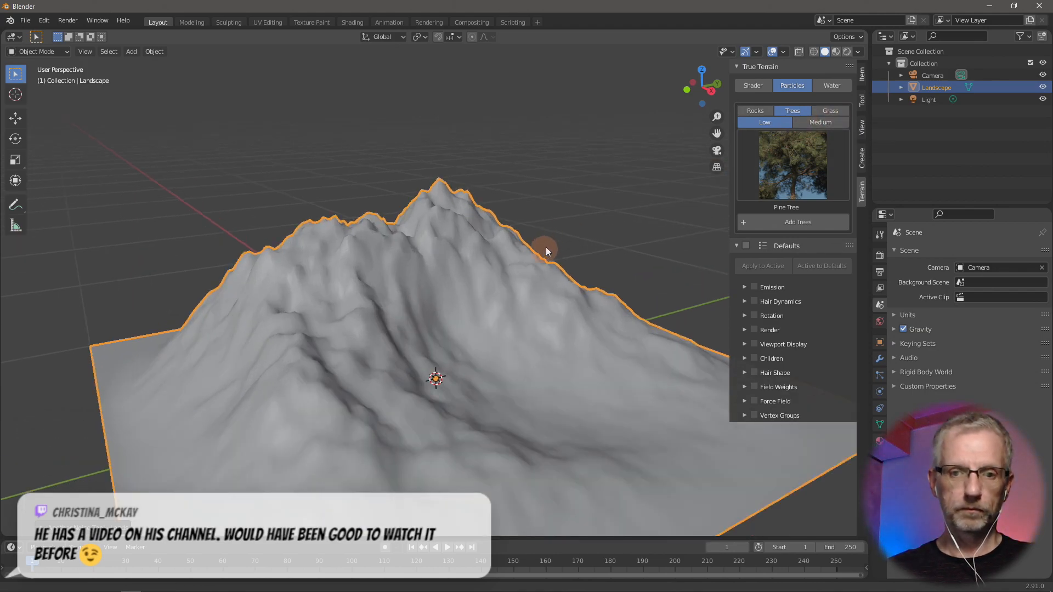
middle_click_drag(544, 249, 486, 183, "shift")
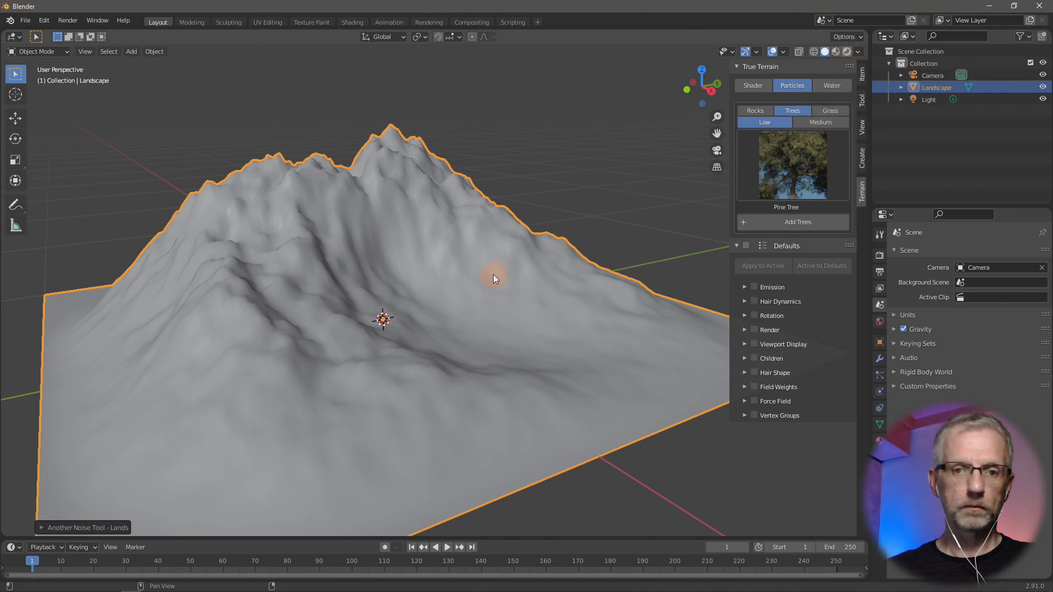
key("shift+z")
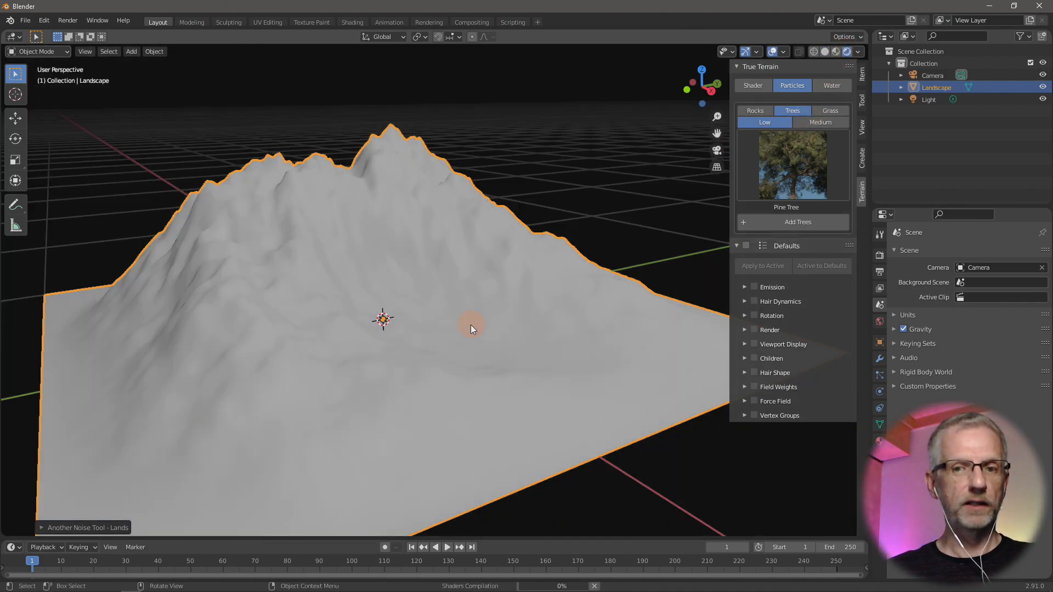
mouse_move(535, 309)
middle_mouse_down()
mouse_move(508, 337)
mouse_move(611, 317)
mouse_move(537, 331)
mouse_move(503, 323)
middle_mouse_up()
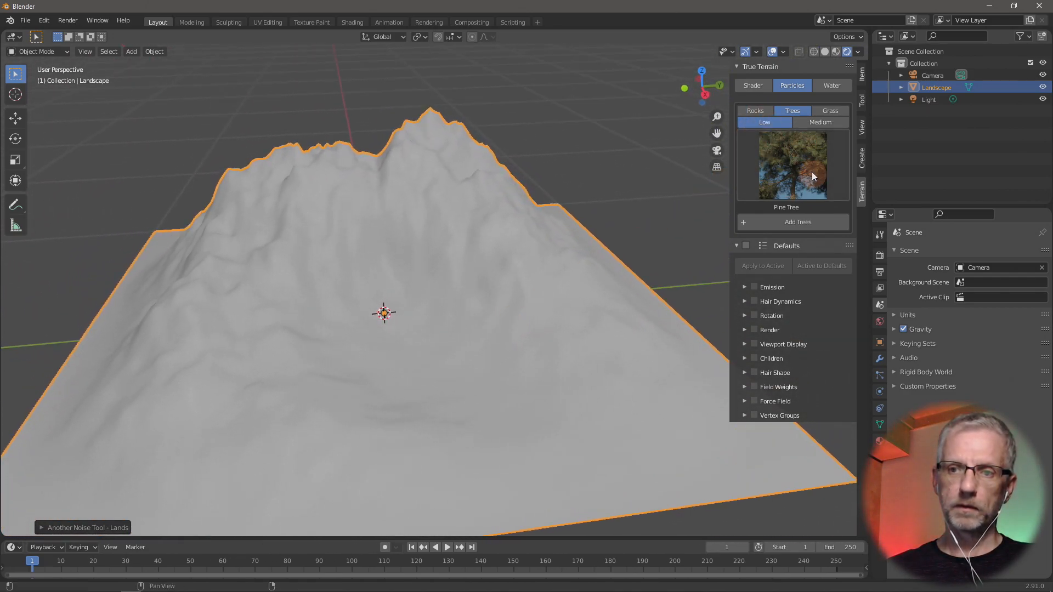
- Scatter Large Jagged Rocks over the unscaled landscape and inspect the result from a distance
left_click(785, 125)
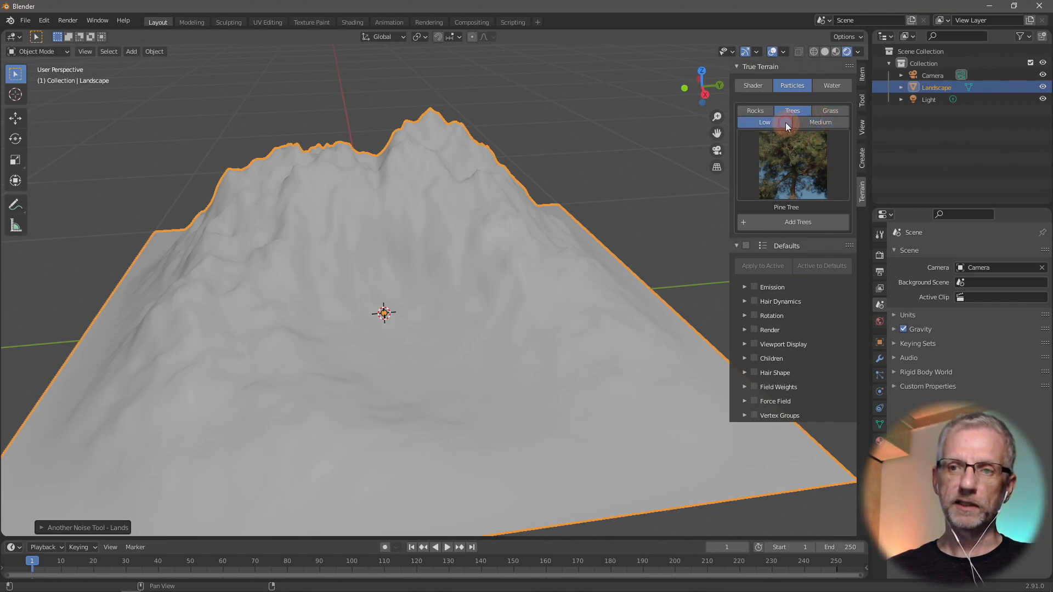
left_click(759, 111)
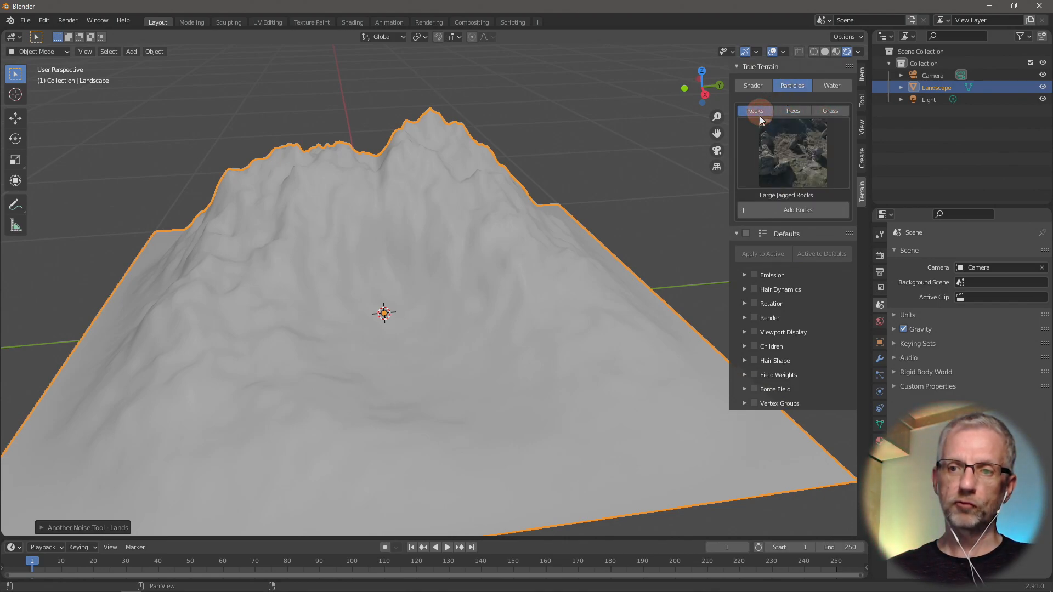
left_click(801, 211)
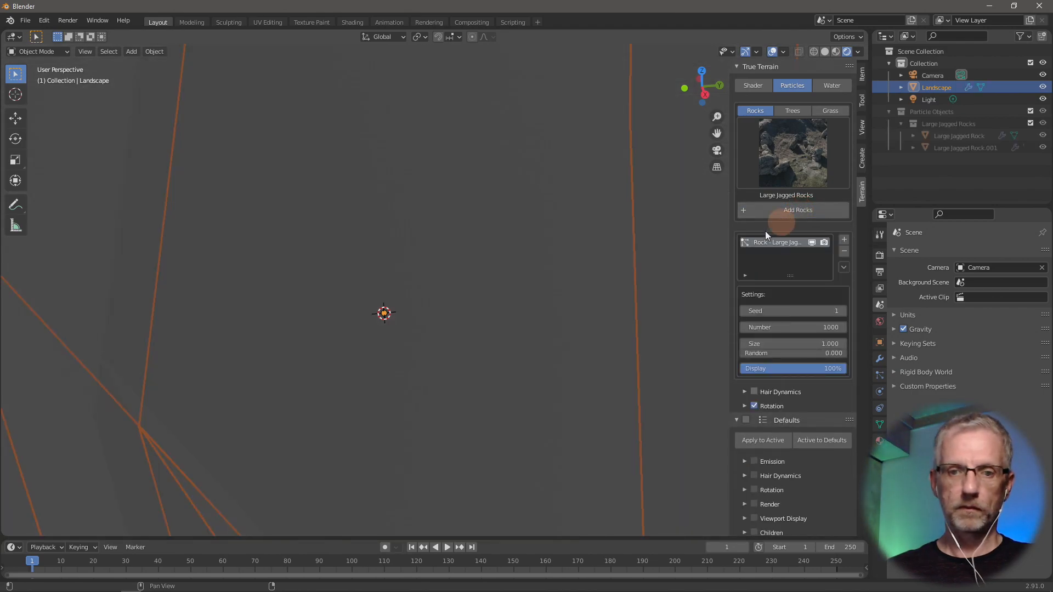
left_click(529, 312)
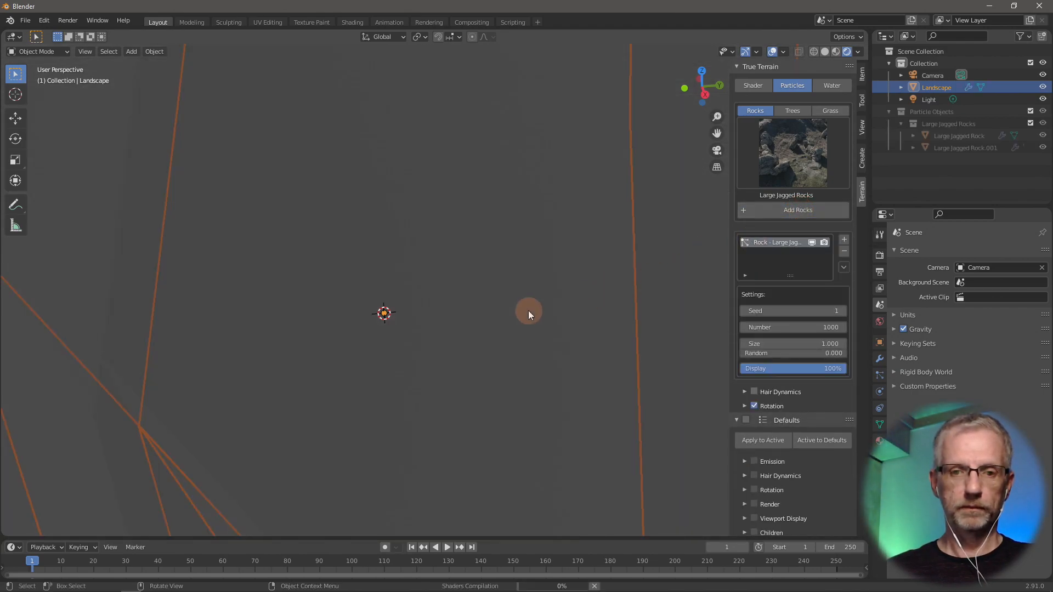
scroll(528, 311, "up", 12)
scroll(528, 311, "down", 10)
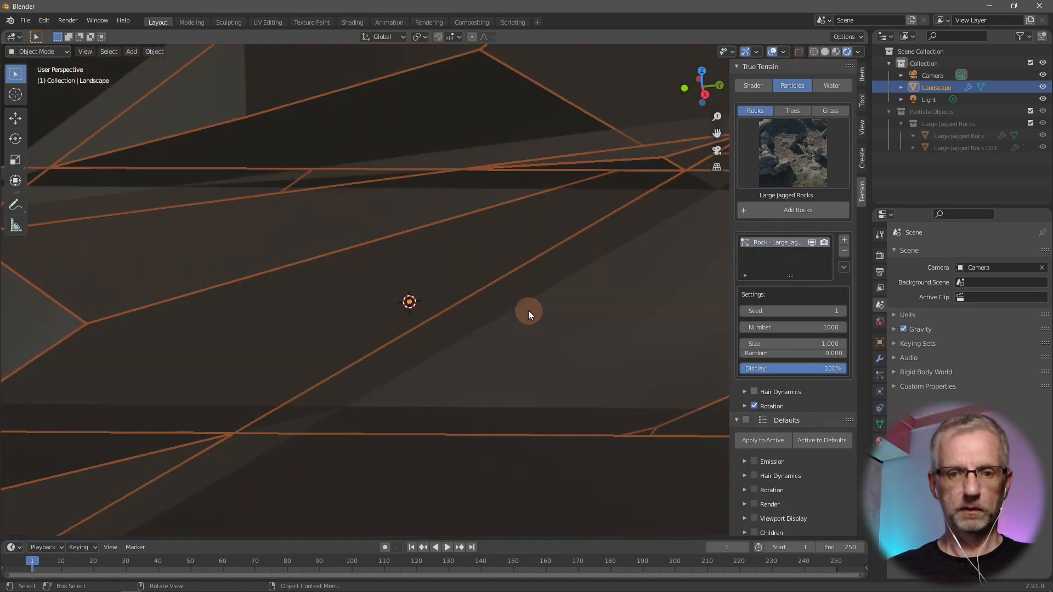
scroll(528, 311, "down", 6)
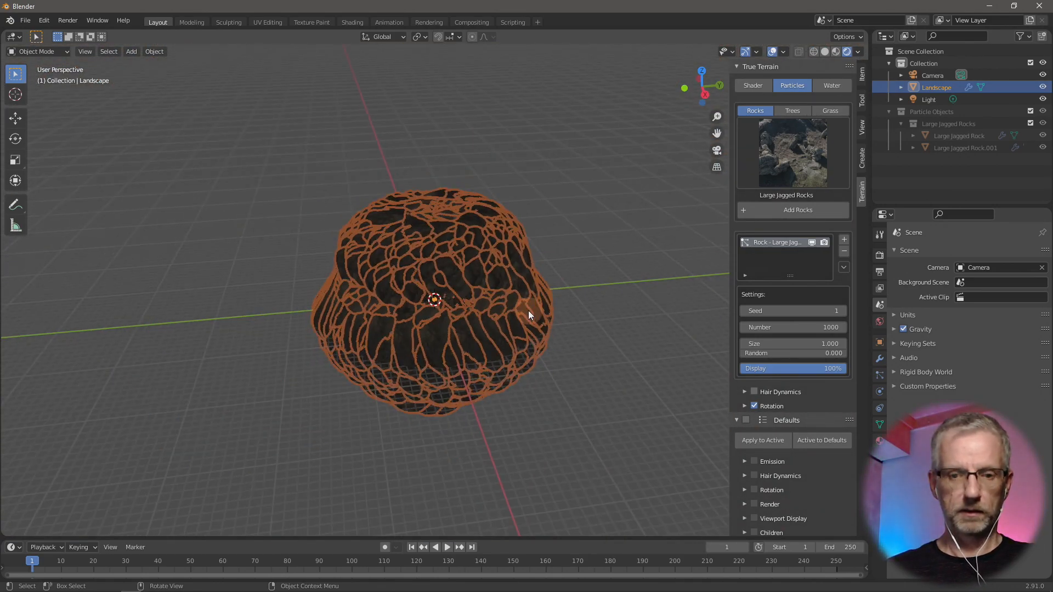
middle_click_drag(528, 311, 554, 314)
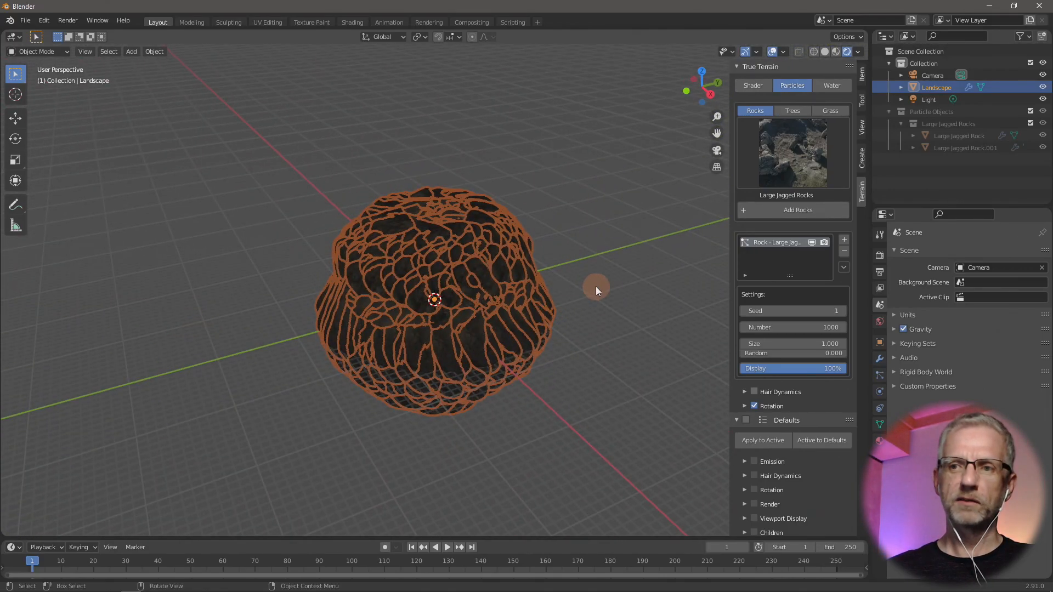
- Delete the rock-covered landscape from the scene
key("x")
left_click(557, 308)
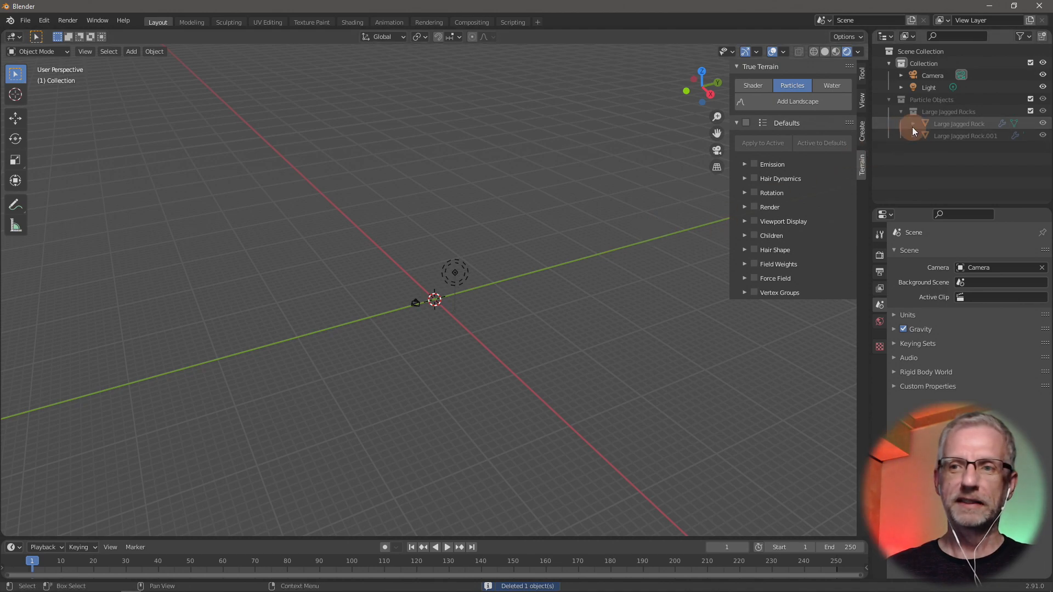
scroll(453, 306, "up", 10)
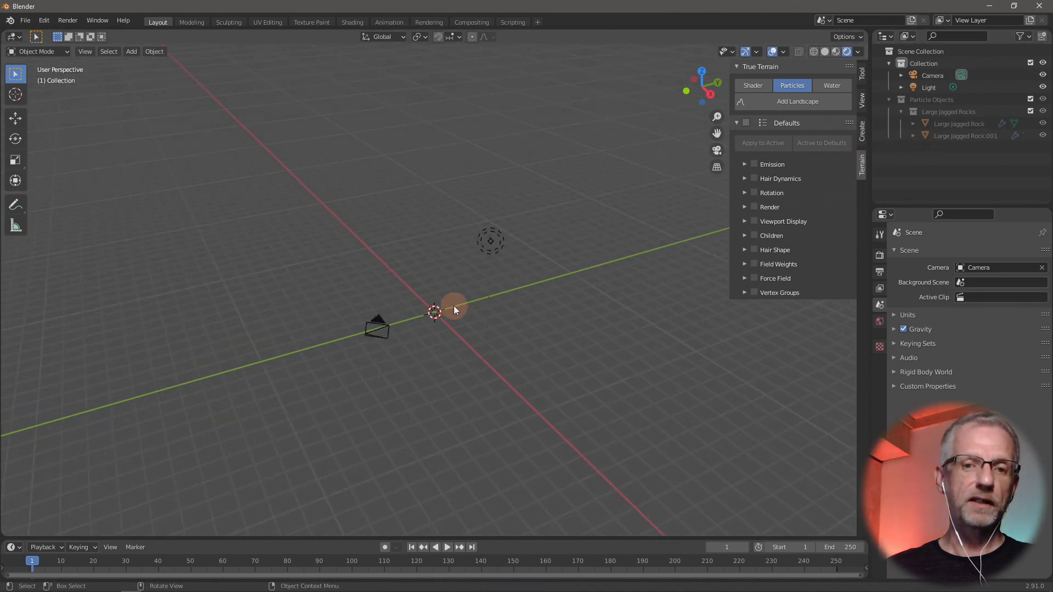
scroll(453, 305, "up", 5)
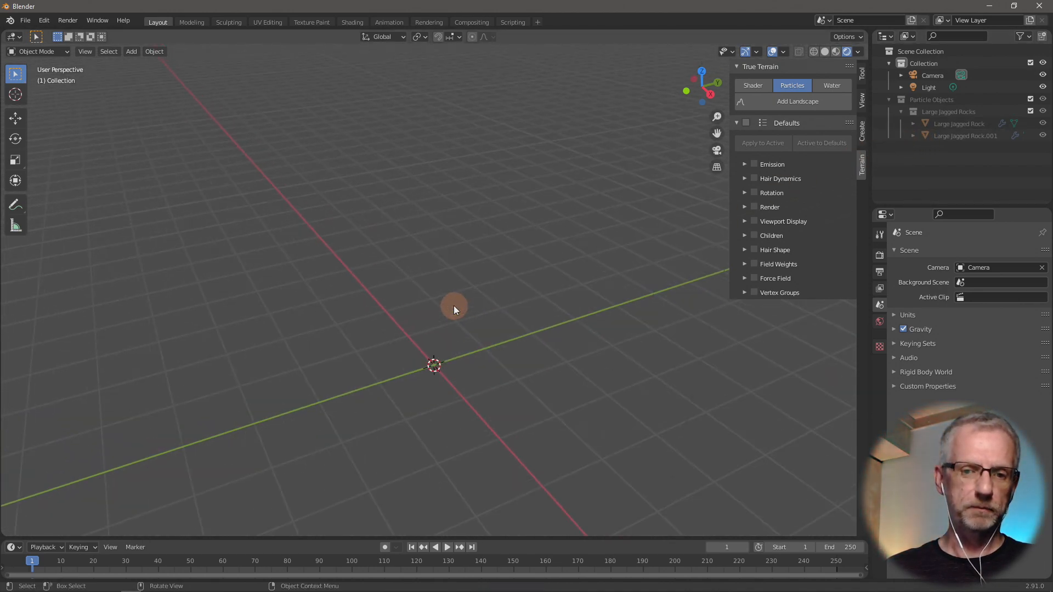
scroll(413, 236, "up", 5)
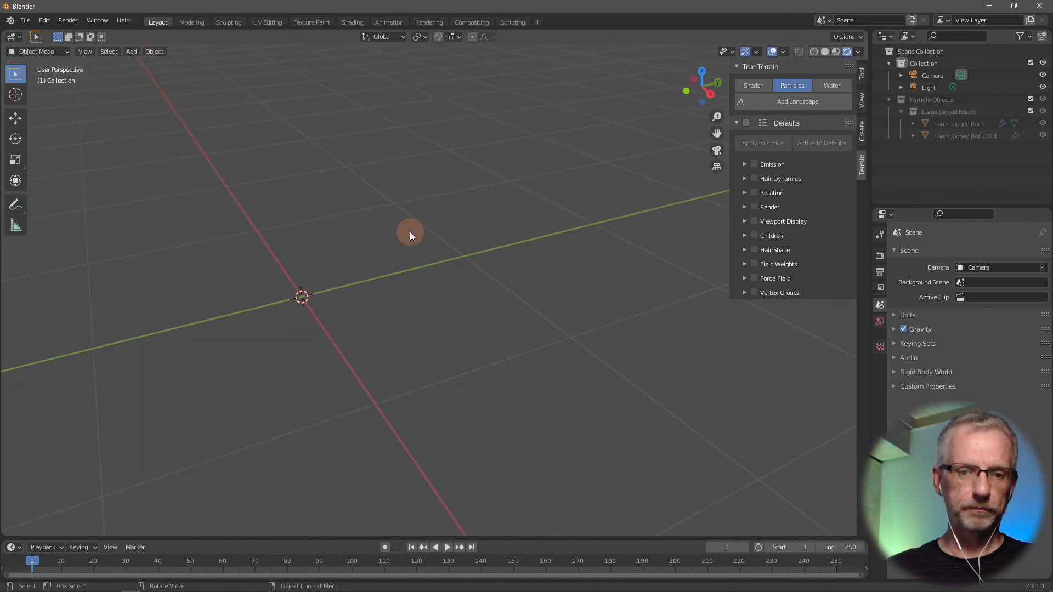
scroll(410, 231, "up", 1)
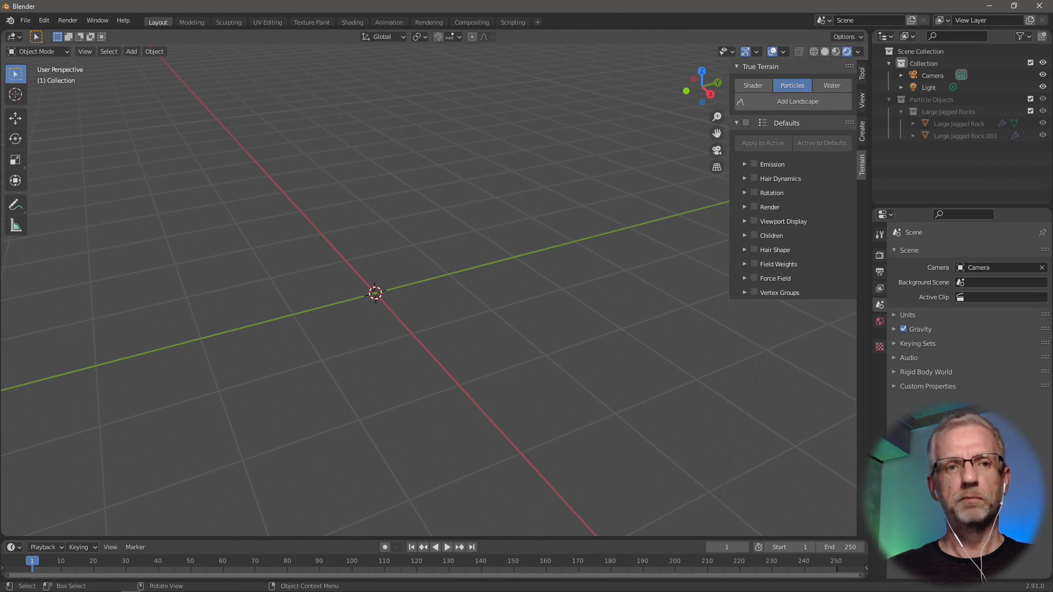
- Start a new General file without saving the current scene and delete its default cube
left_click(30, 21)
mouse_move(45, 34)
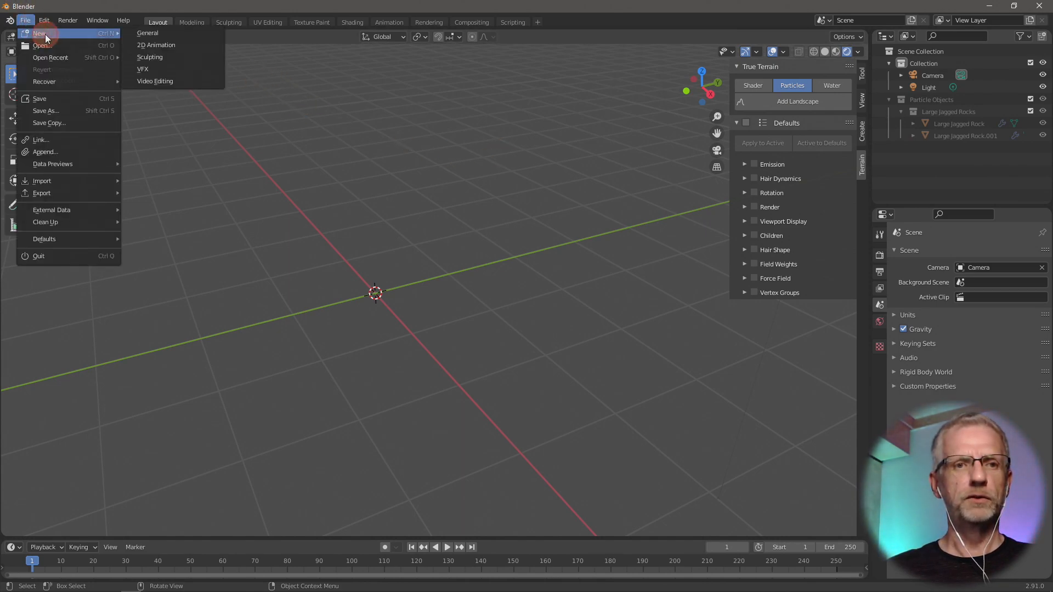
left_click(171, 34)
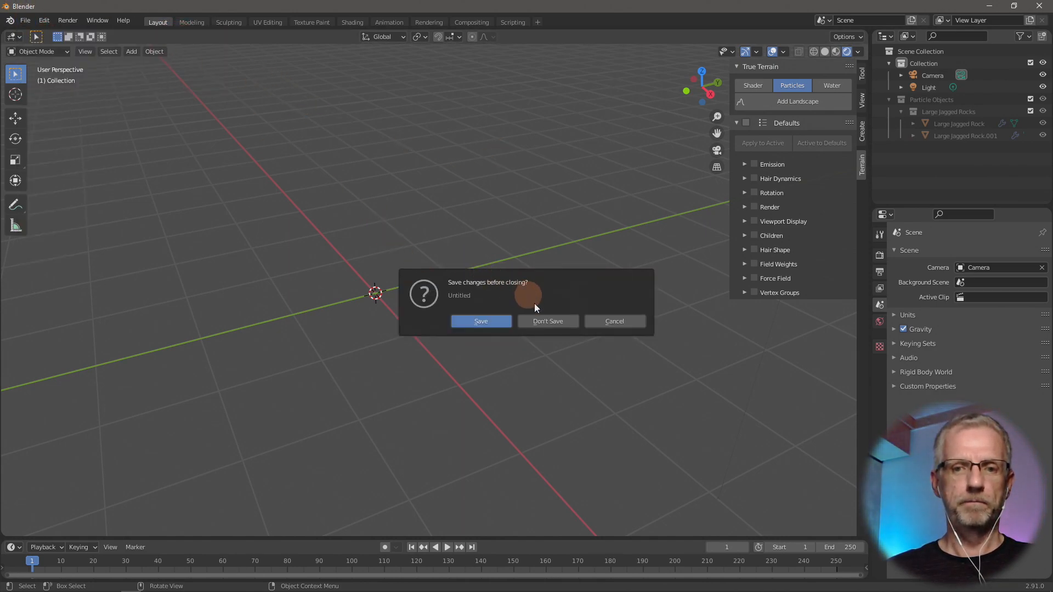
left_click(563, 323)
key("x")
left_click(469, 316)
- Add a True Terrain landscape to the new scene and scale it up by a factor of 100
key("n")
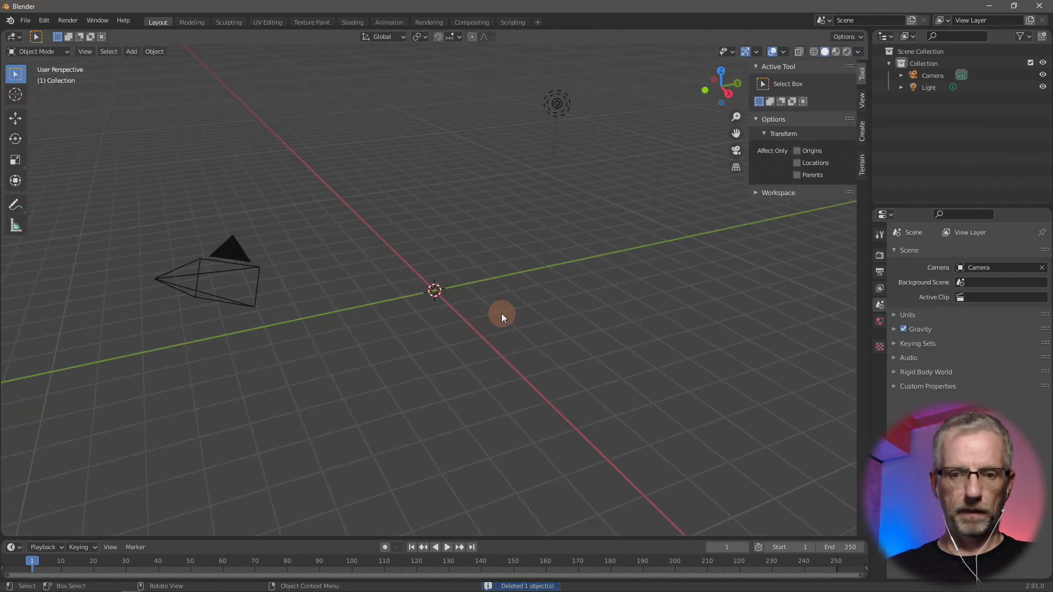
left_click(863, 167)
left_click(804, 101)
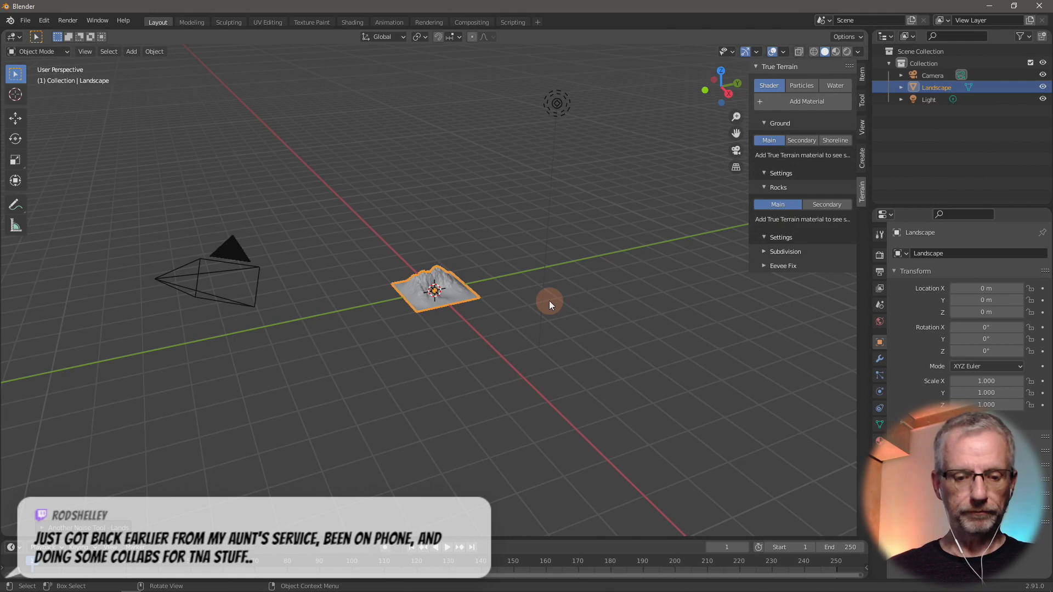
type("s100")
key("Return")
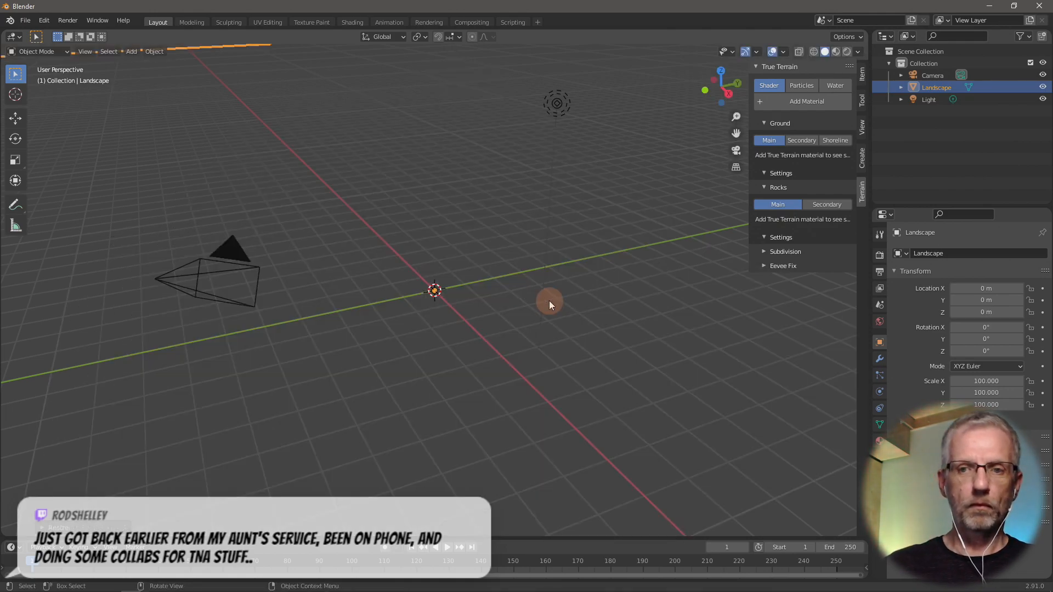
scroll(513, 272, "down", 5)
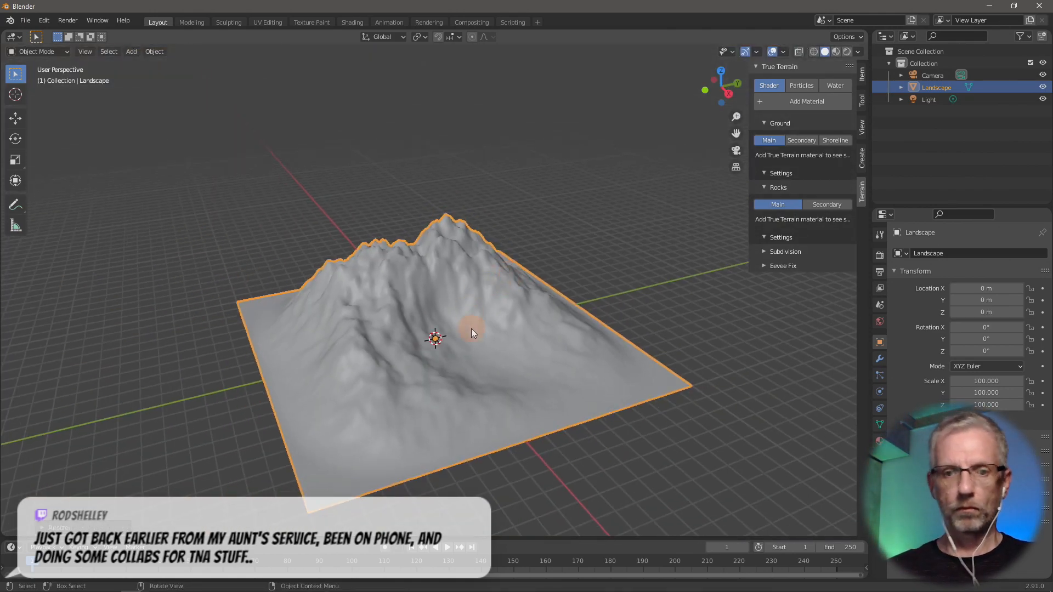
- Try scattering Large Jagged Rocks over the enlarged landscape, inspect them and undo the addition
left_click(796, 86)
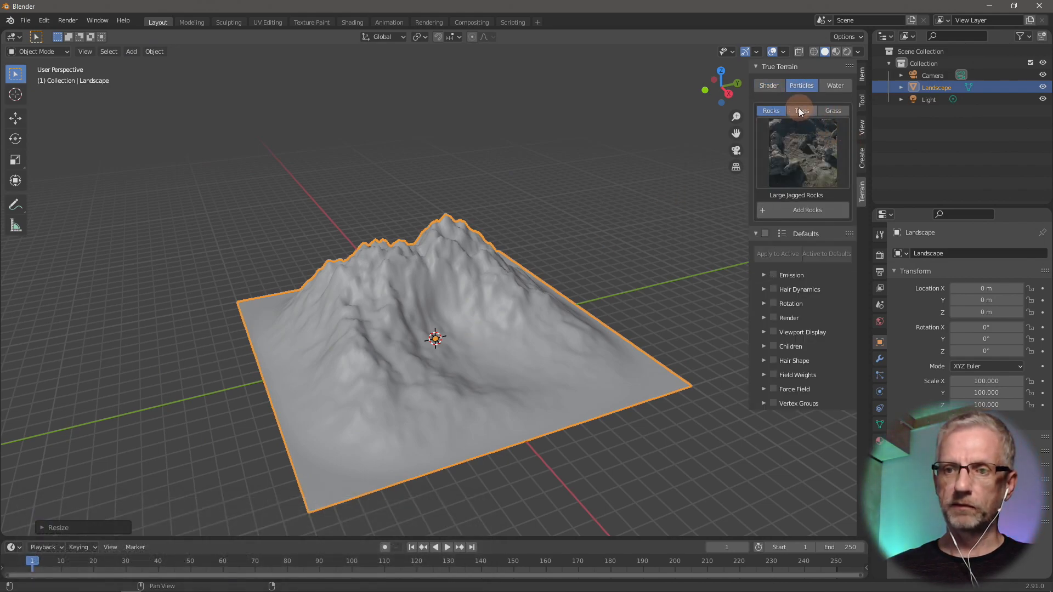
left_click(817, 213)
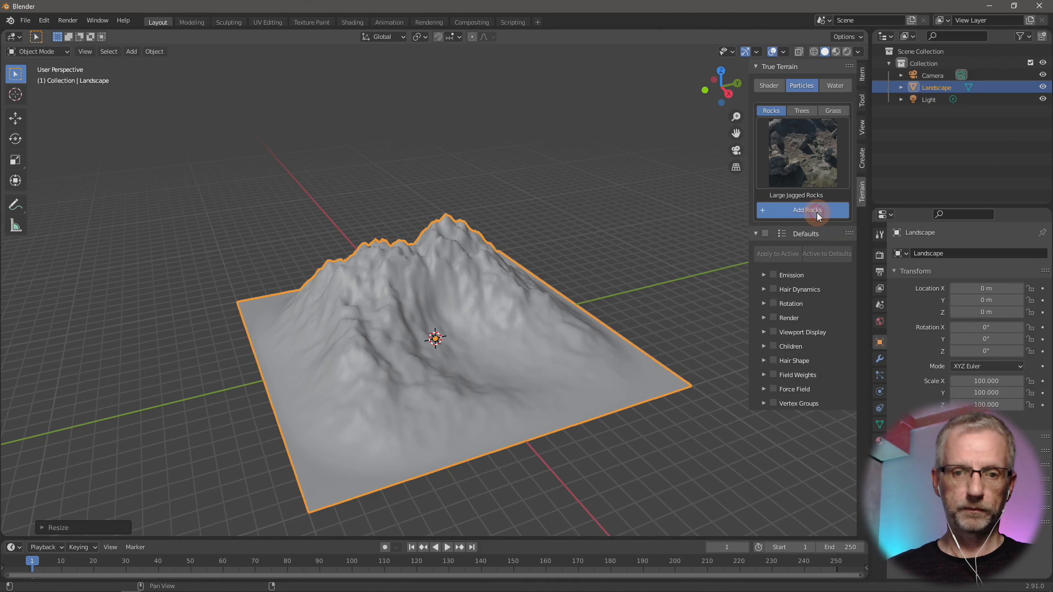
middle_click_drag(602, 295, 581, 304)
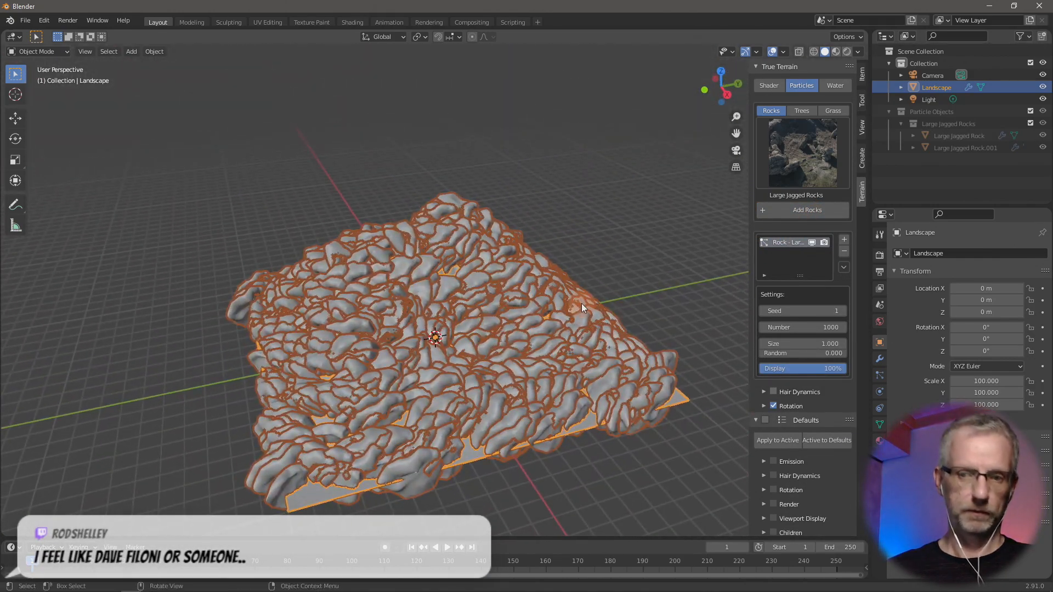
key("ctrl+z")
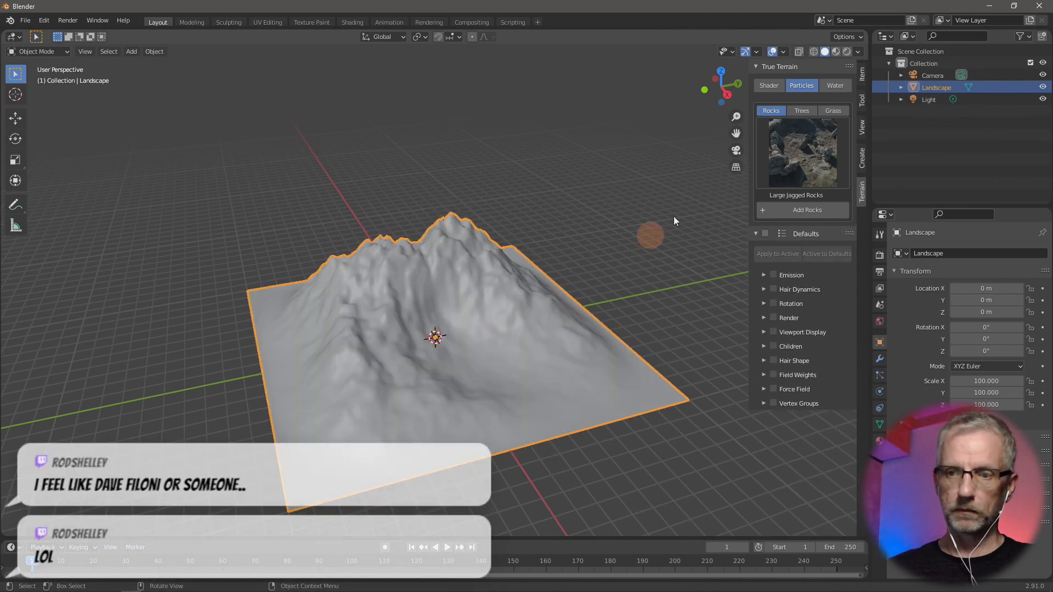
- Try scattering low-detail Pine Trees over the enlarged landscape and undo the addition
left_click(805, 113)
left_click(808, 224)
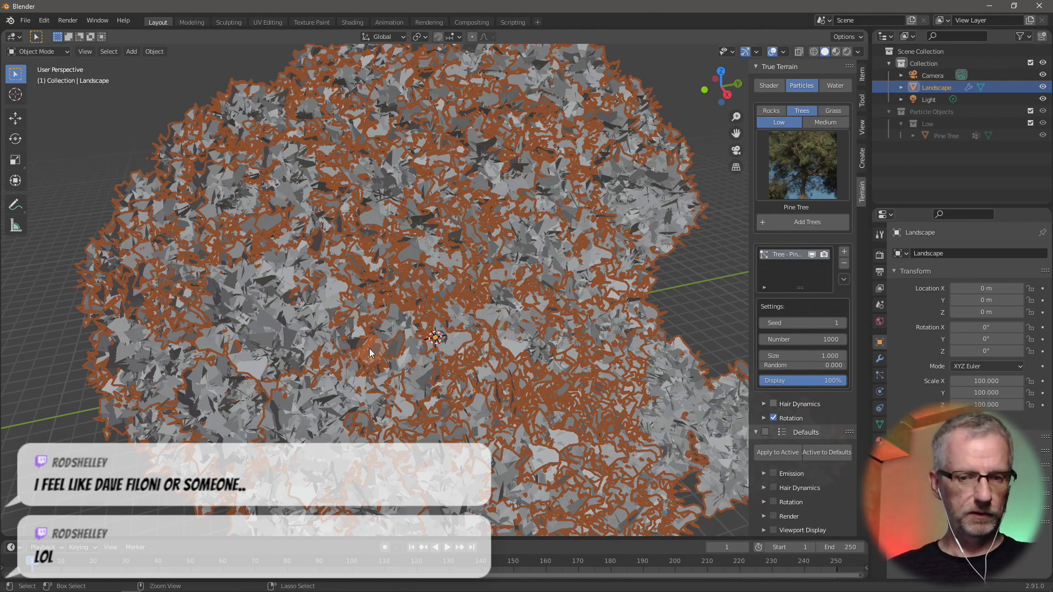
key("ctrl+z")
- Try scaling the landscape up by a further factor of 100, inspect it, and delete the oversized landscape
type("s100")
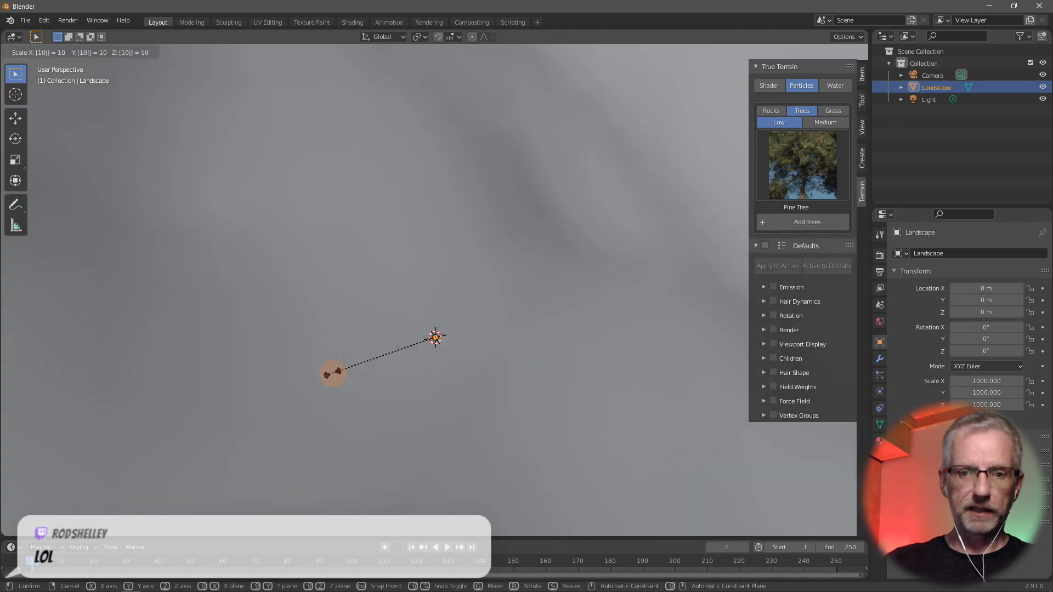
key("Return")
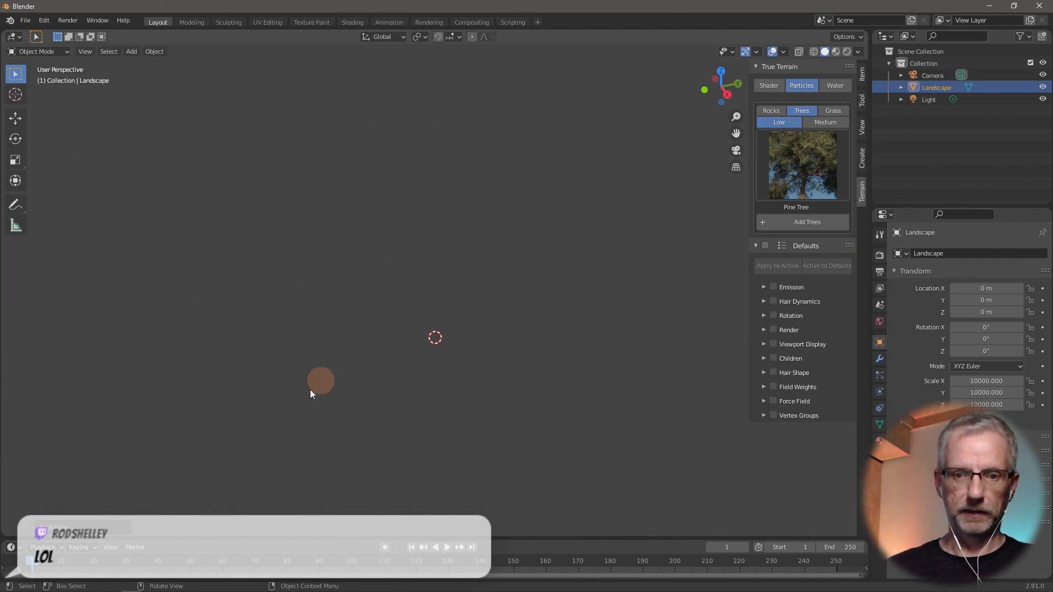
scroll(360, 345, "up", 6)
scroll(360, 346, "down", 1)
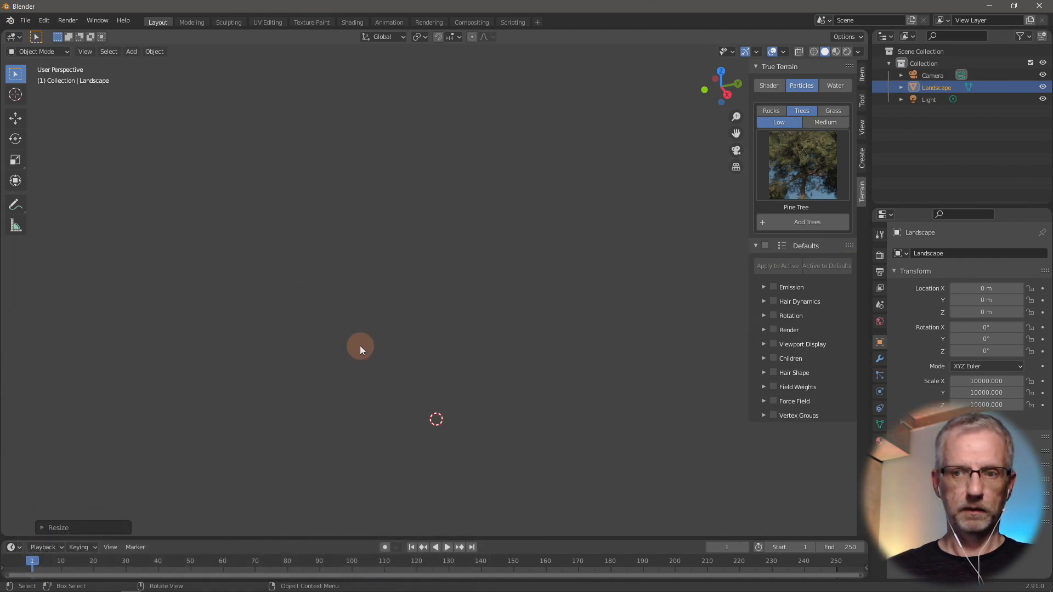
scroll(364, 342, "up", 5)
scroll(364, 341, "down", 5)
scroll(363, 342, "up", 1)
scroll(363, 341, "up", 2)
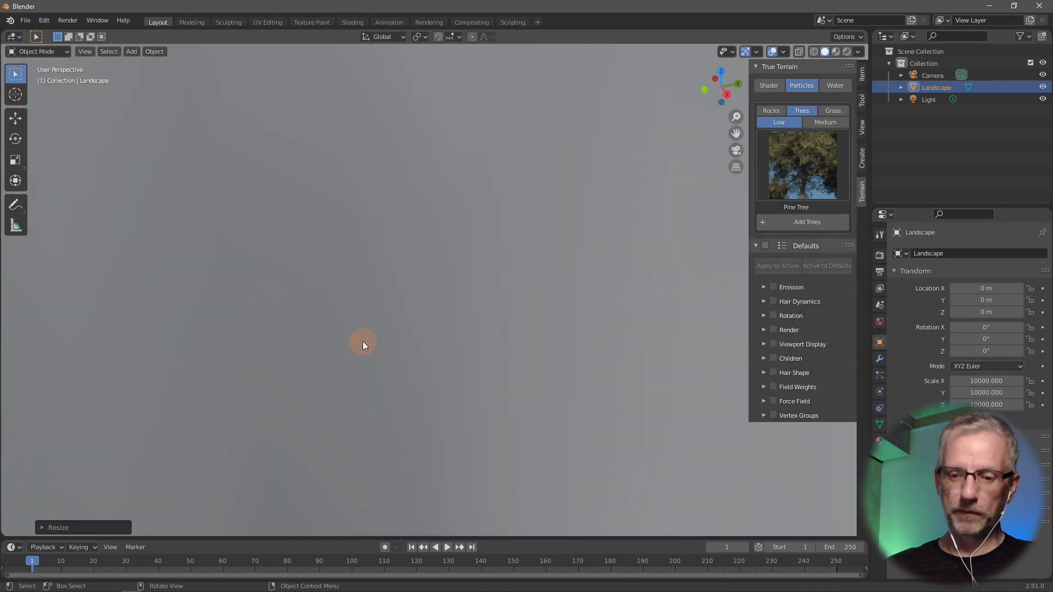
scroll(364, 341, "down", 1)
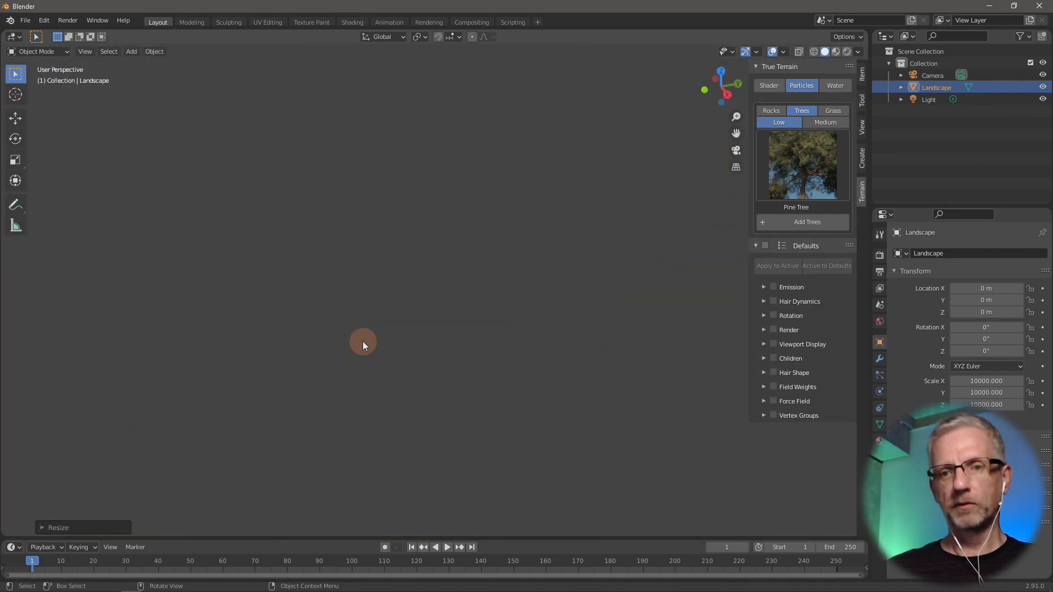
scroll(363, 341, "up", 2)
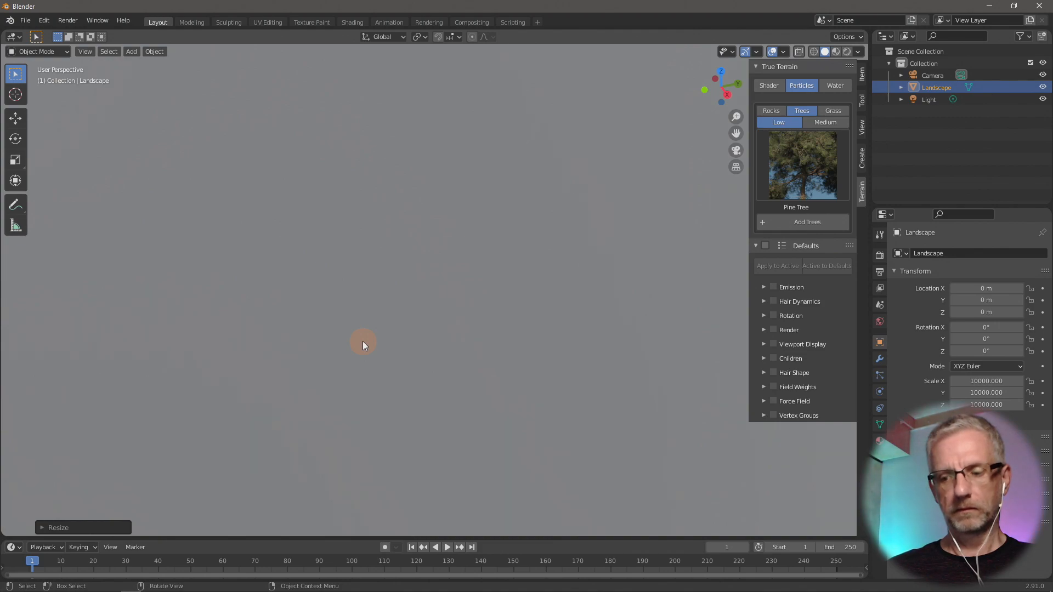
scroll(363, 341, "down", 2)
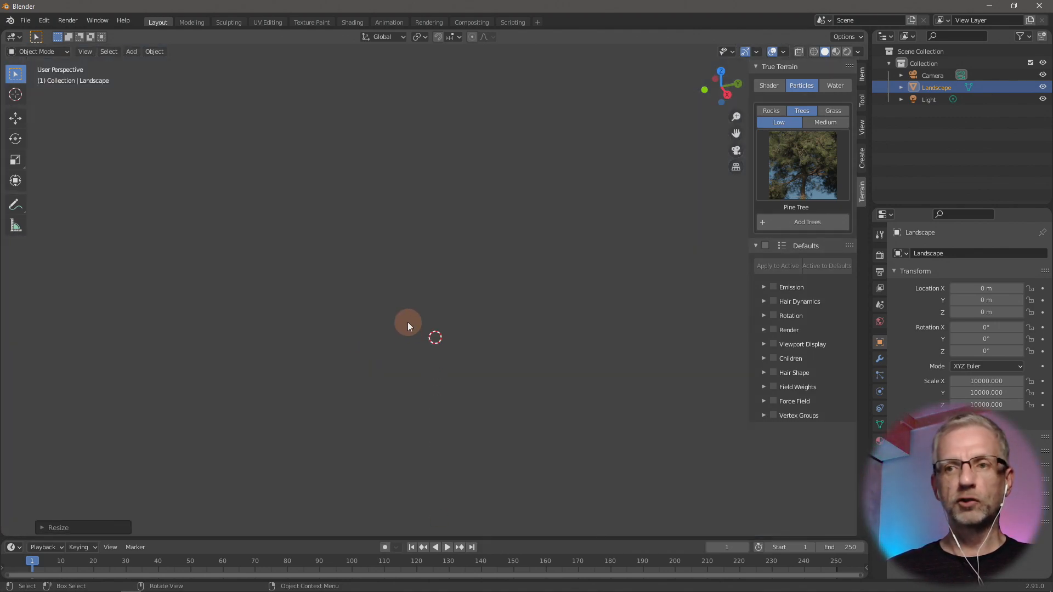
key("x")
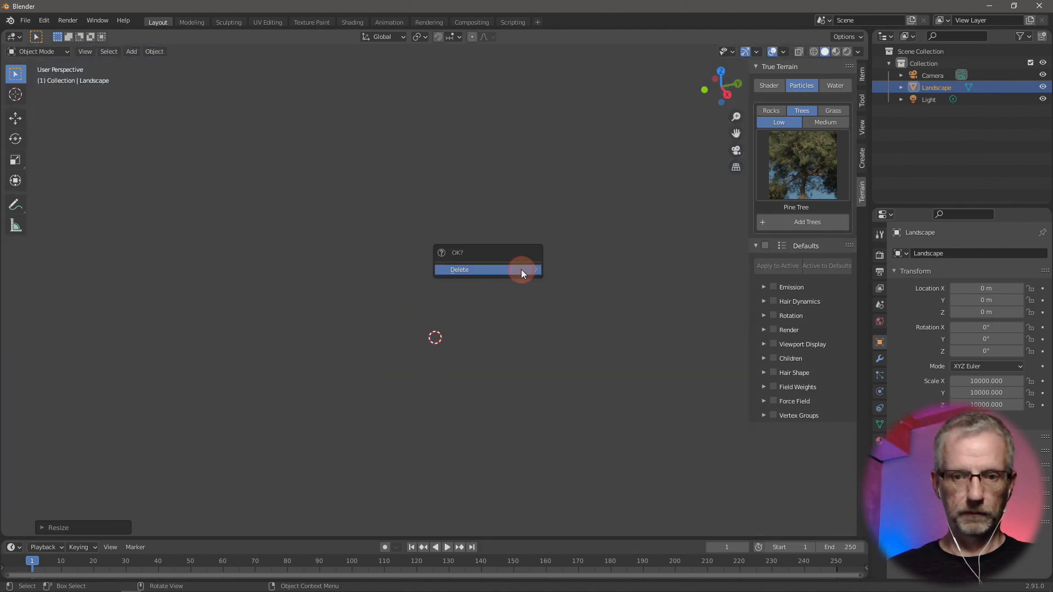
left_click(521, 269)
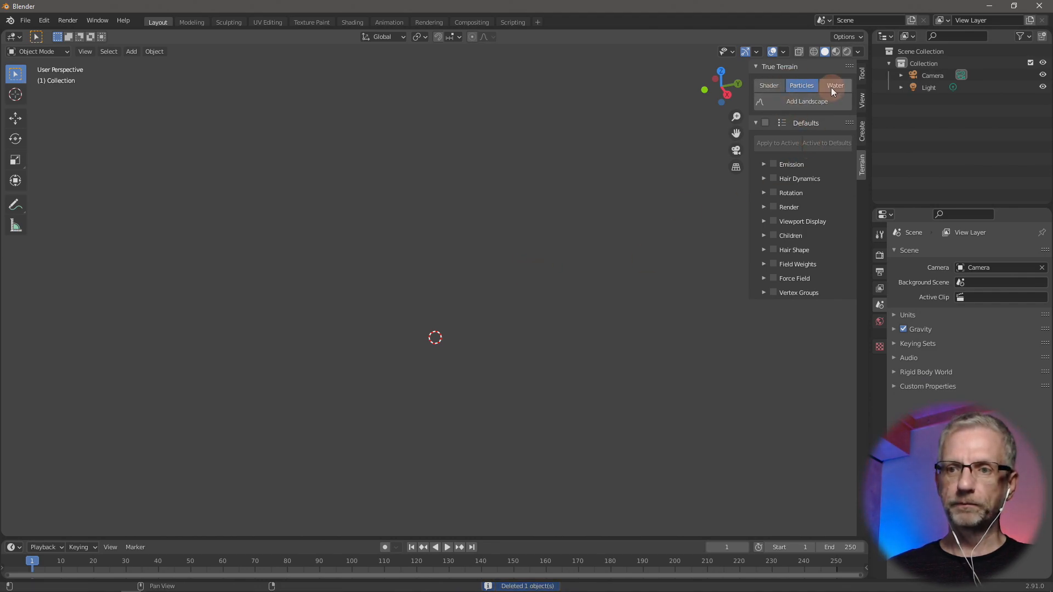
- Try adding a new True Terrain landscape scaled up by a factor of 1000
left_click(822, 103)
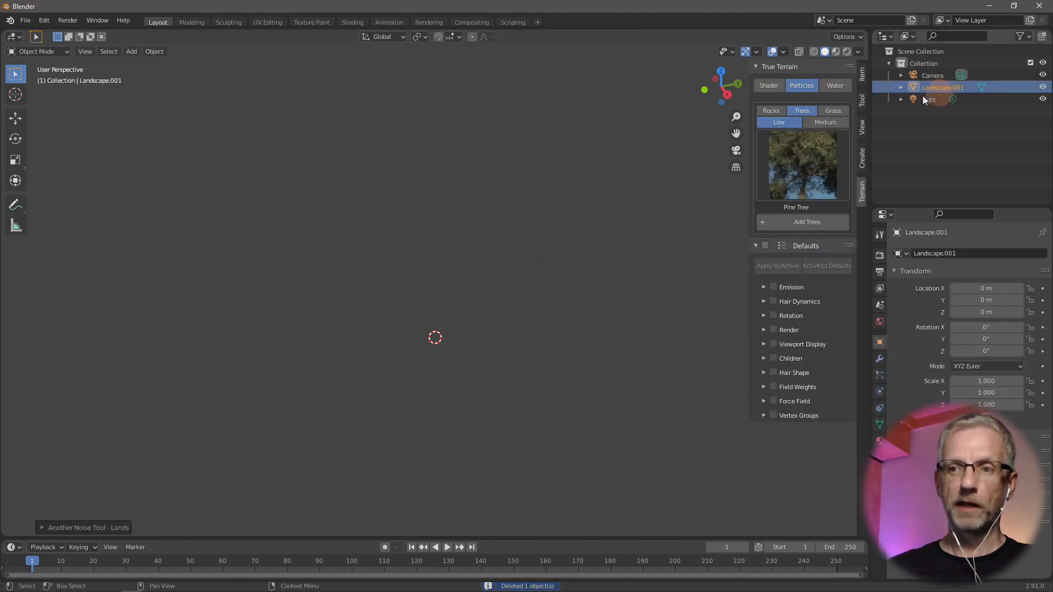
type("s1000")
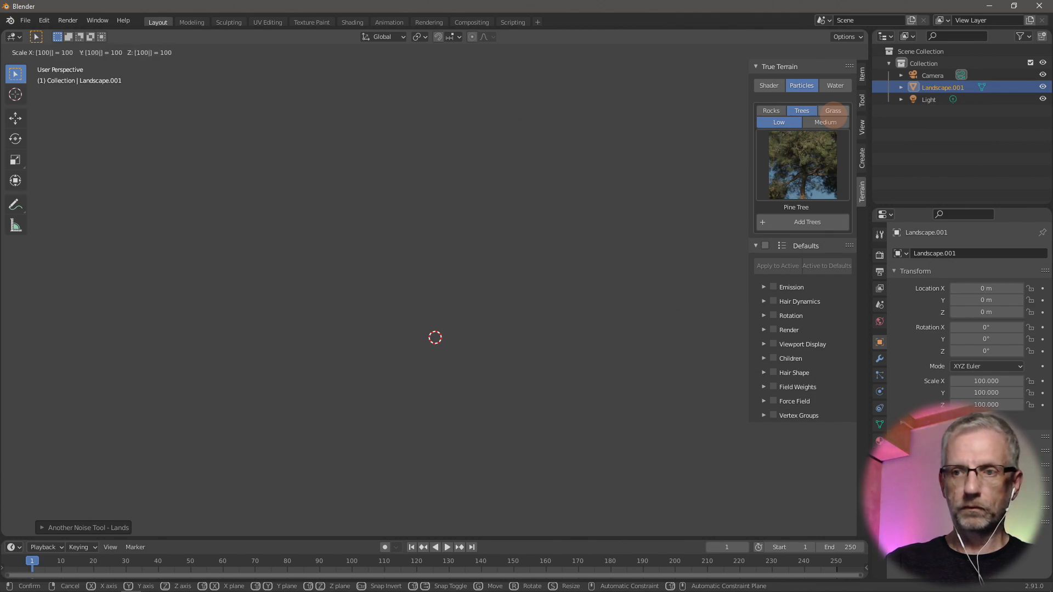
key("Return")
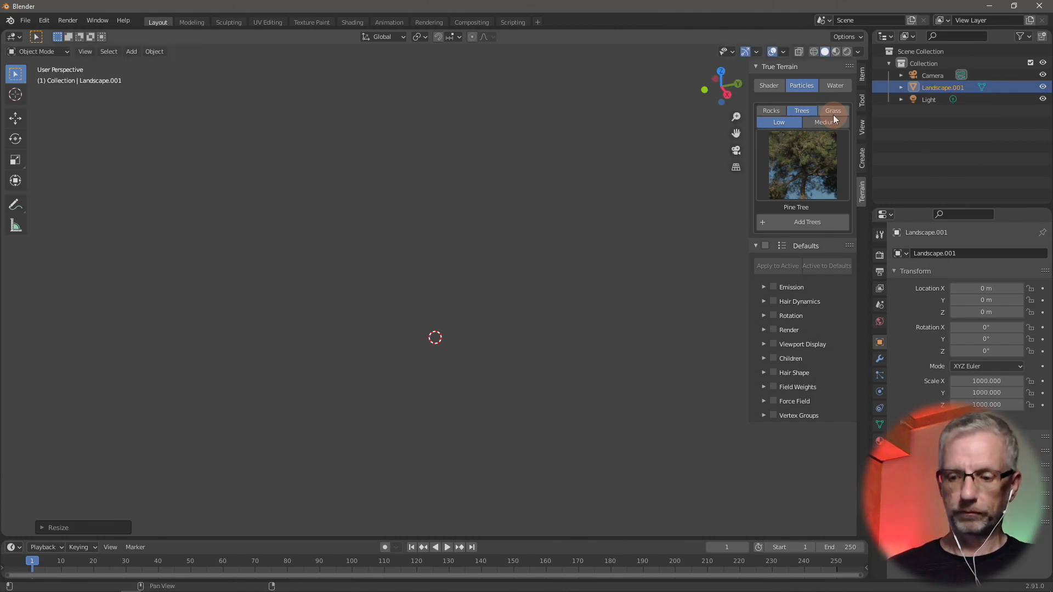
left_click(936, 75)
left_click(952, 88)
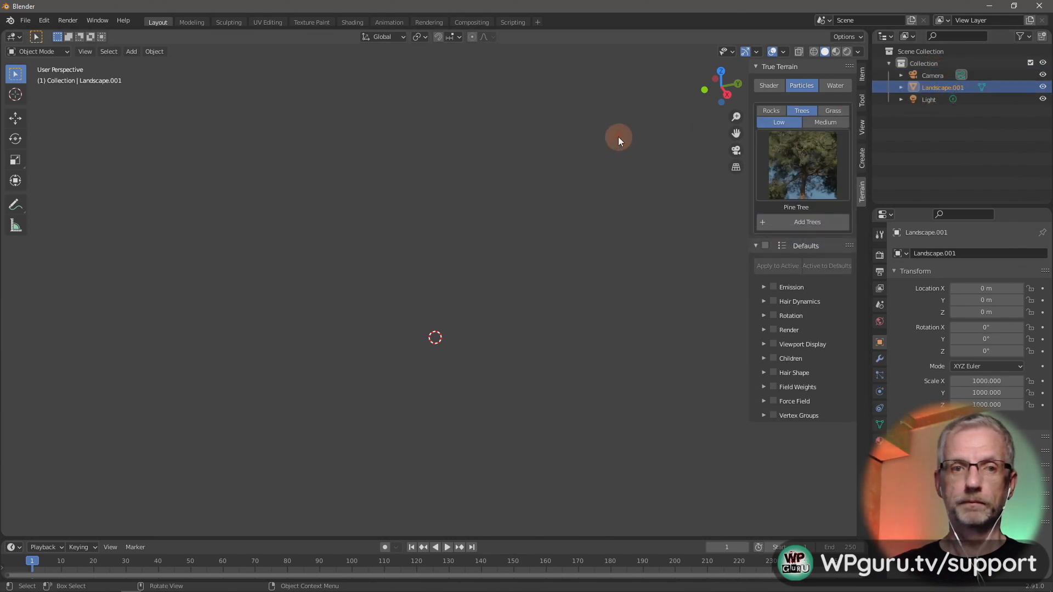
- Start a new General file without saving the current scene, delete its default cube and show the True Terrain controls
left_click(27, 23)
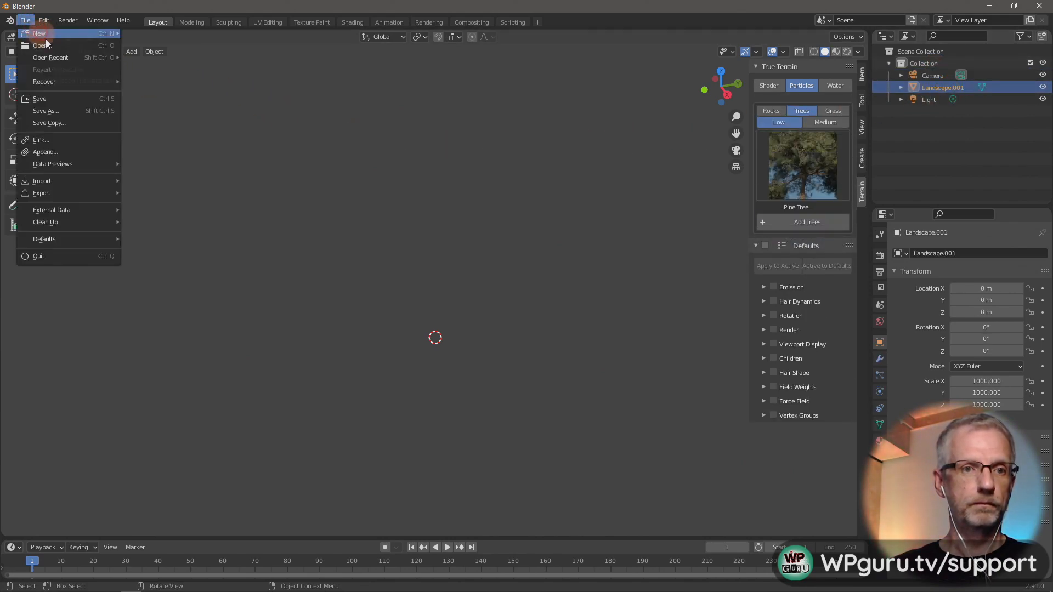
mouse_move(52, 32)
left_click(145, 33)
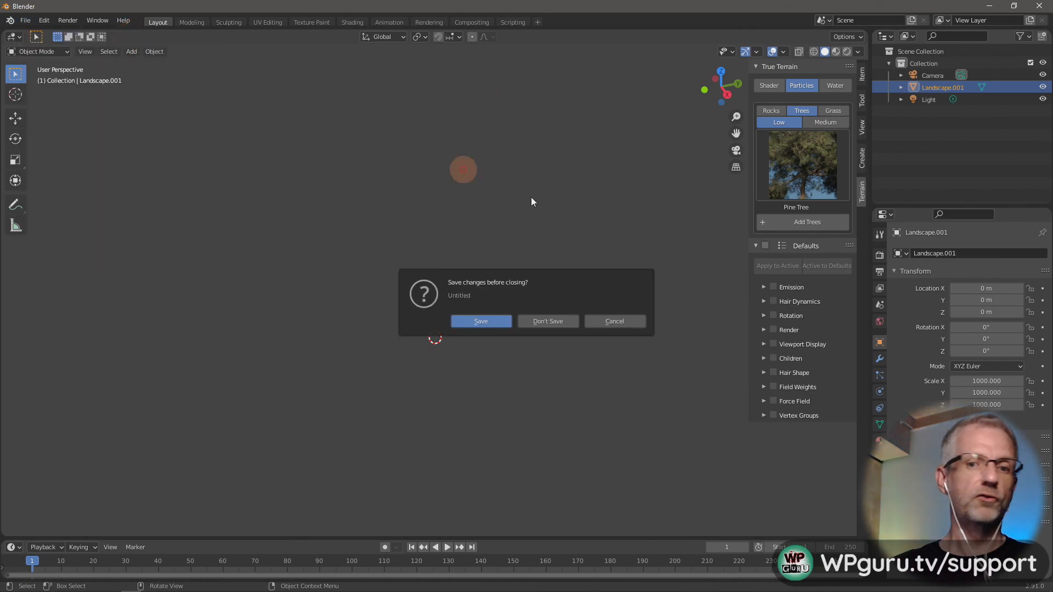
left_click(549, 321)
key("Delete")
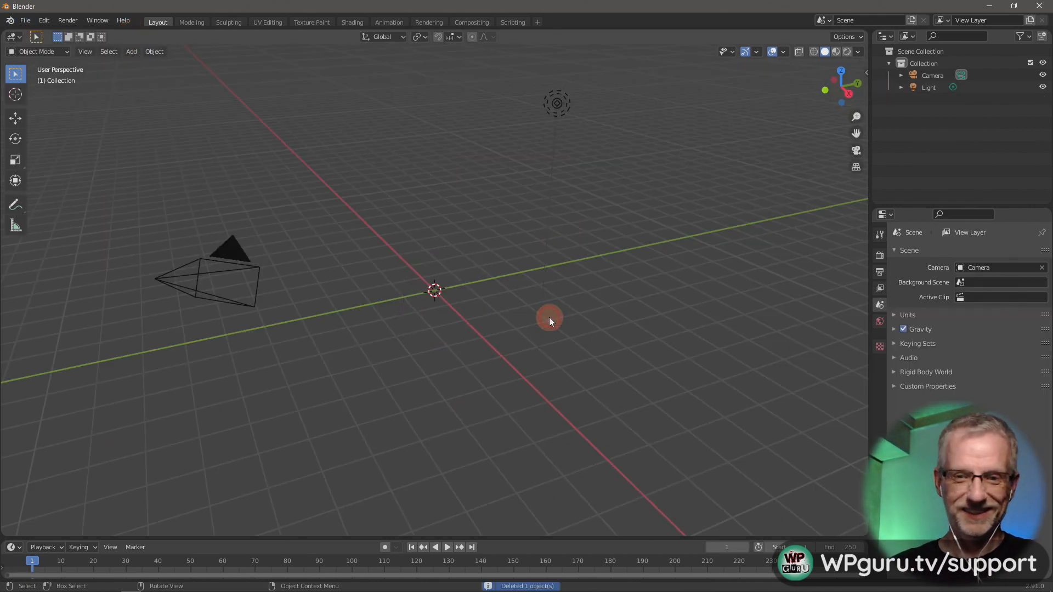
key("n")
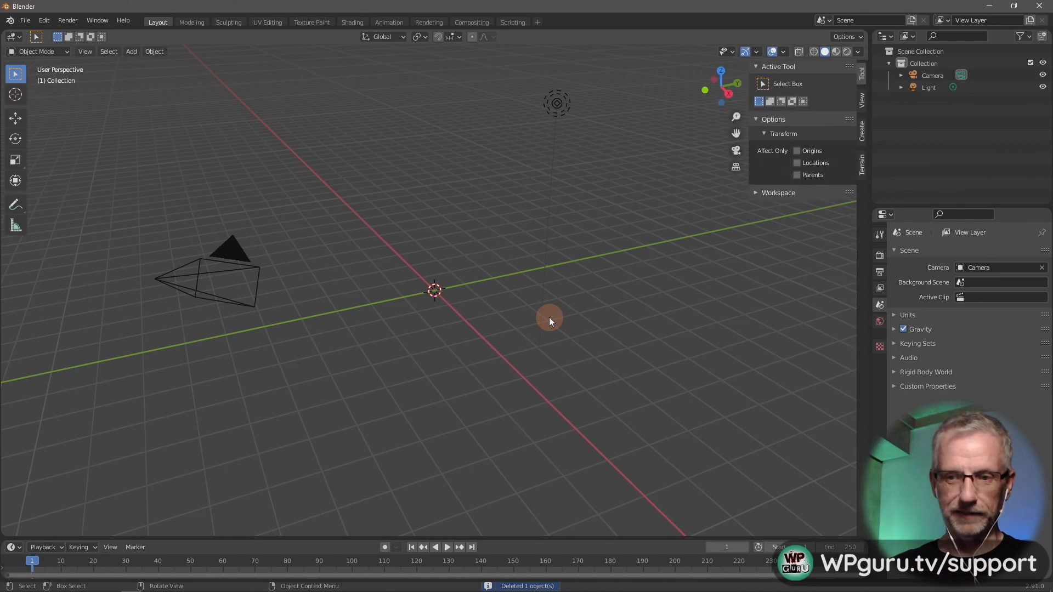
left_click(864, 163)
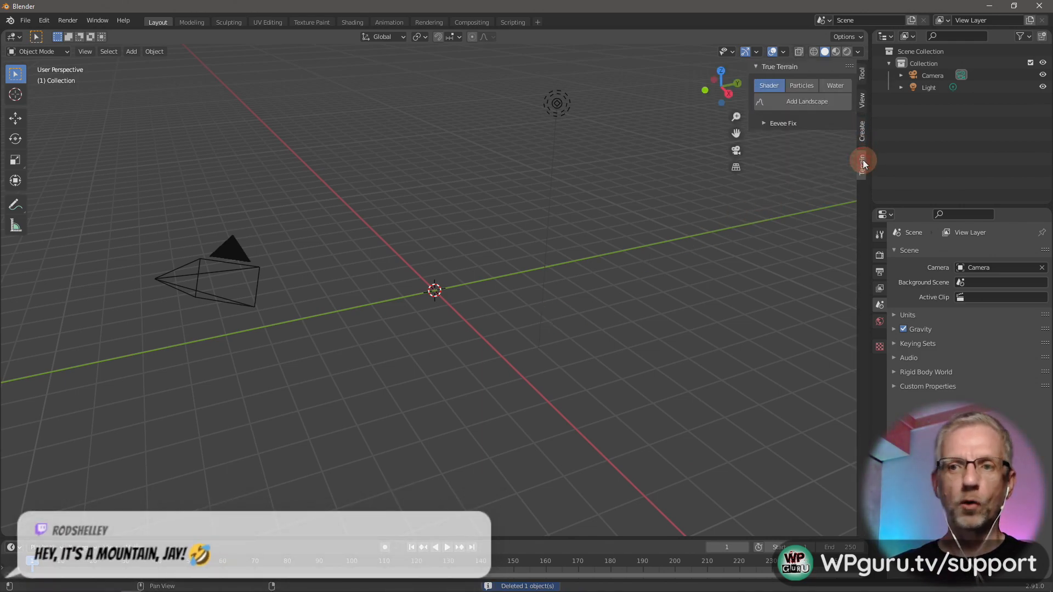
- Add a True Terrain landscape to the empty scene, inspect it, and scale it up by a factor of 100
left_click(814, 105)
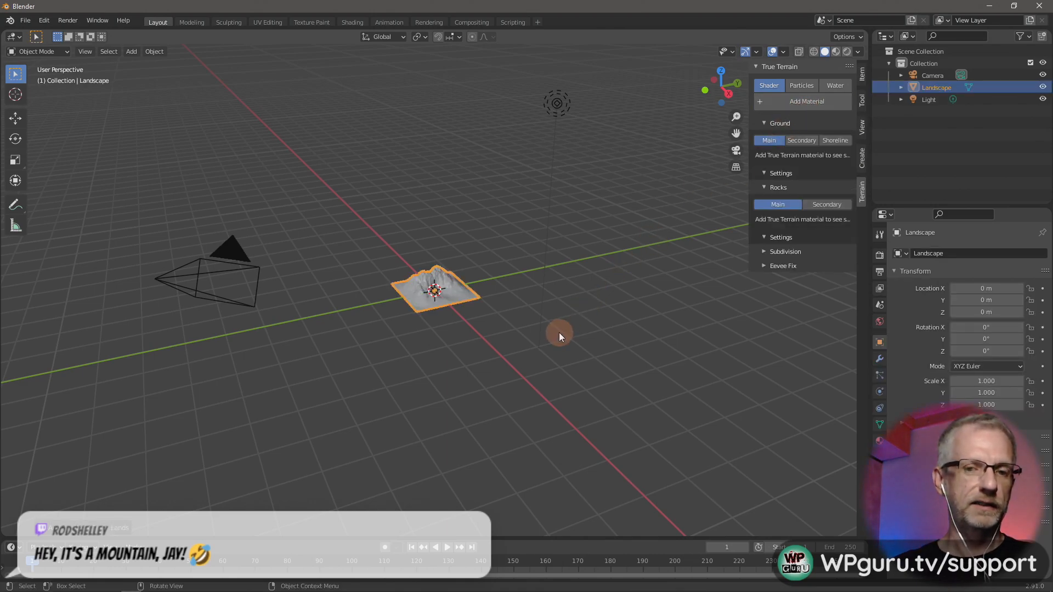
middle_click_drag(558, 333, 512, 341)
scroll(513, 341, "up", 7)
scroll(518, 354, "down", 4)
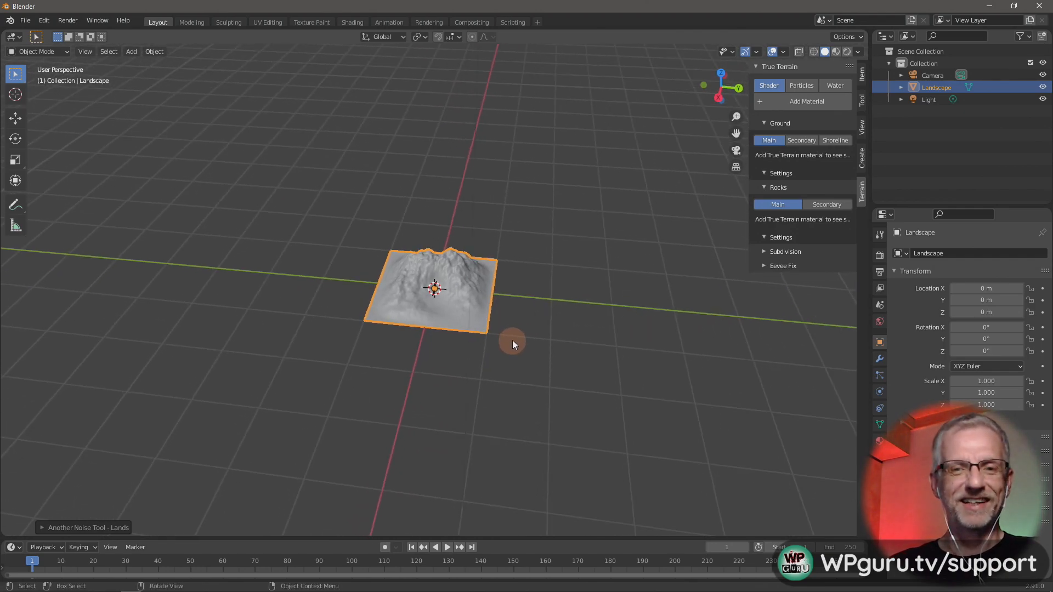
scroll(518, 336, "up", 3)
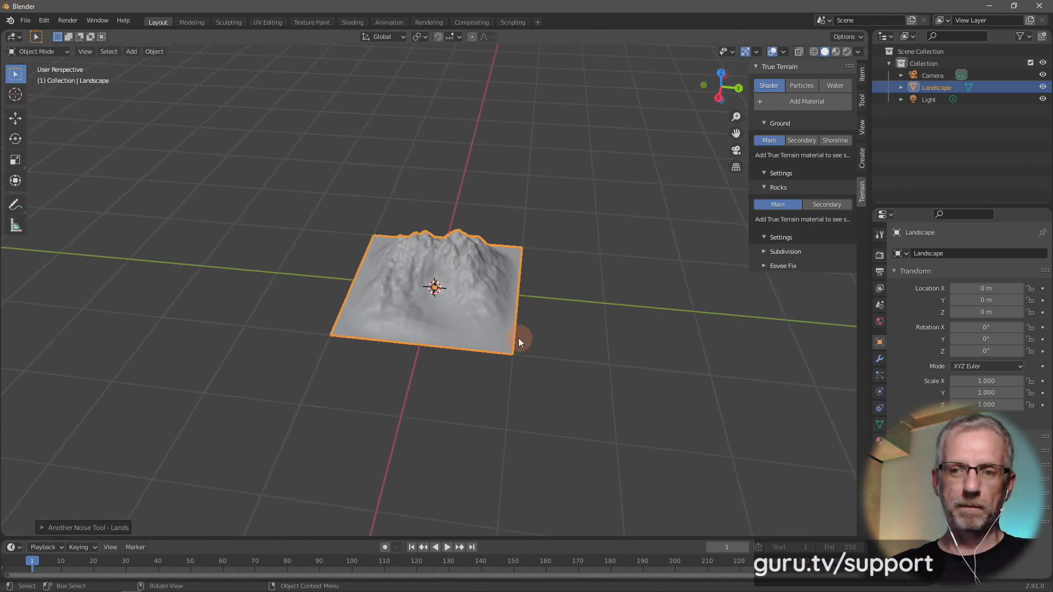
scroll(620, 294, "down", 2)
scroll(620, 294, "down", 4)
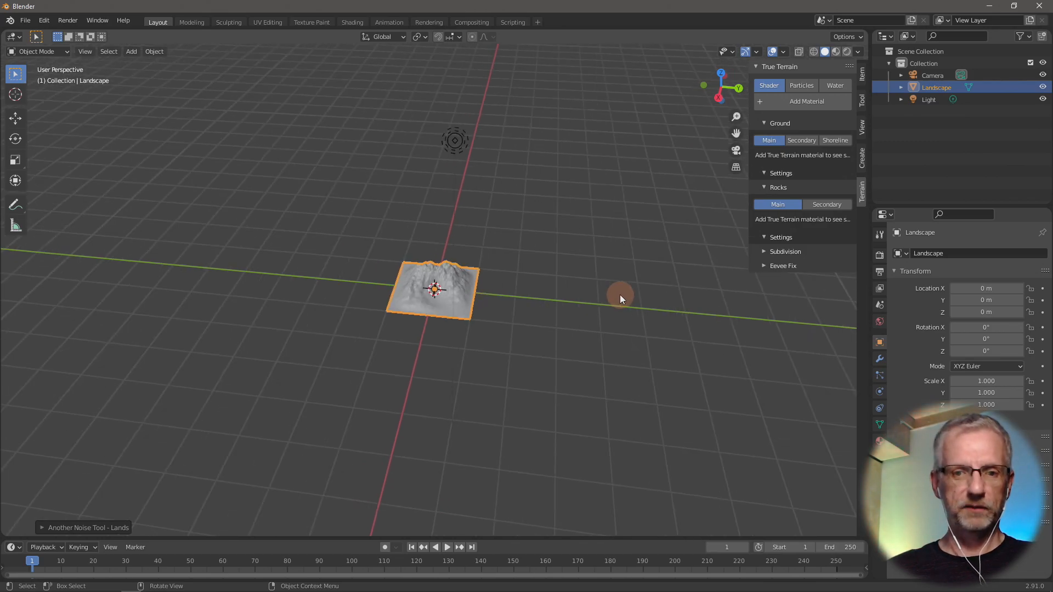
type("s100")
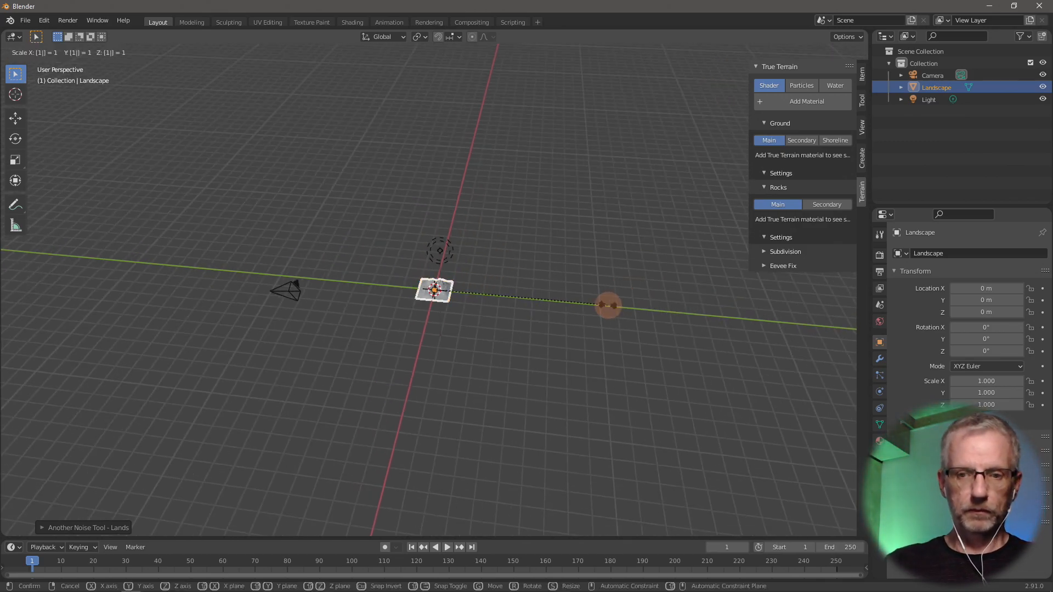
key("Return")
key("KP_Decimal")
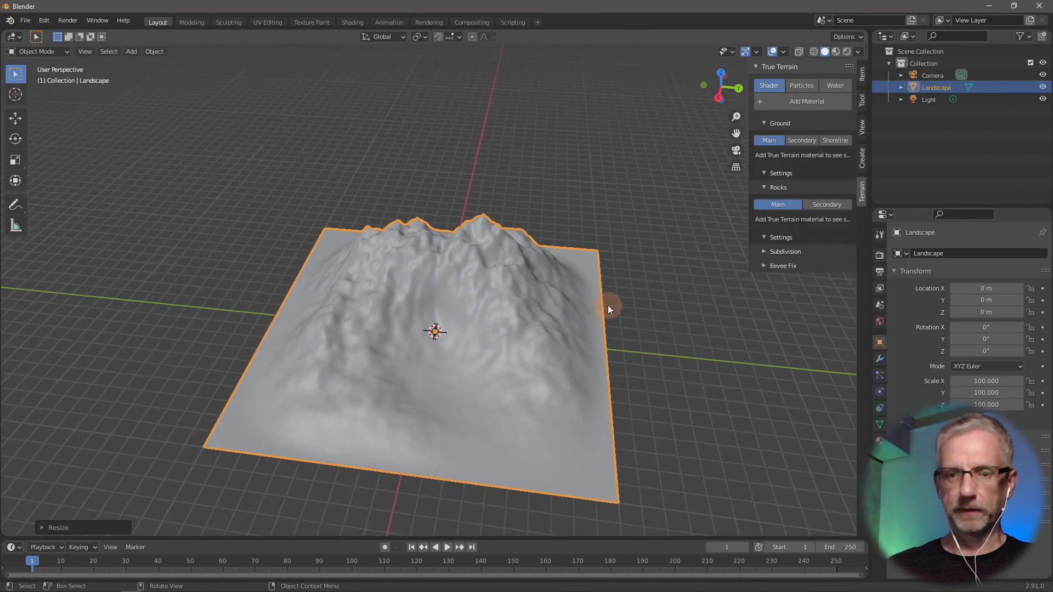
- Try scaling the landscape up by a further factor of 10, examine its surface, and delete the landscape
type("s")
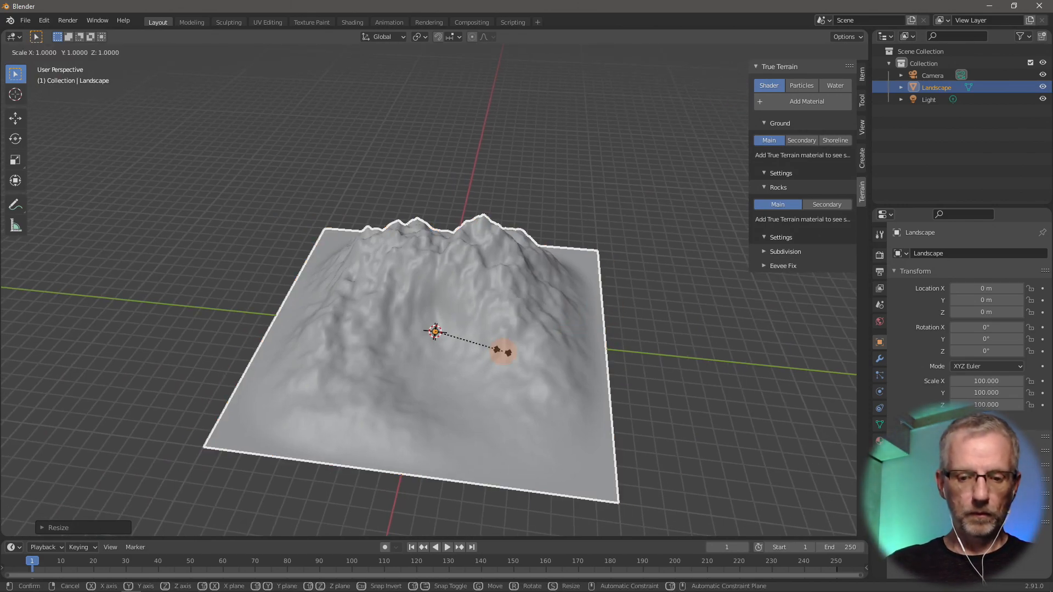
type("10")
key("Return")
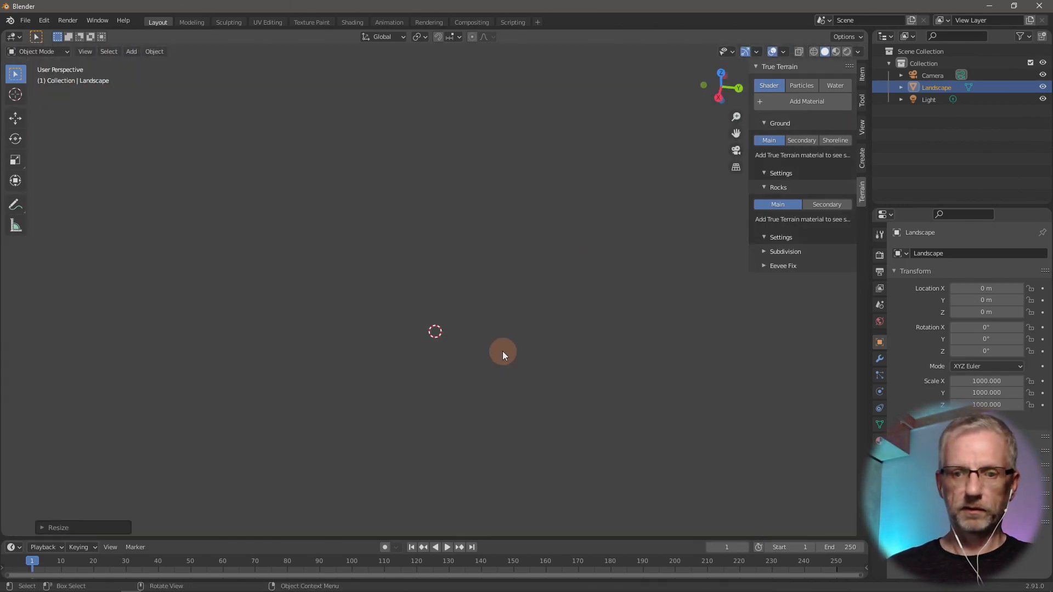
scroll(408, 396, "up", 4)
scroll(407, 396, "down", 9)
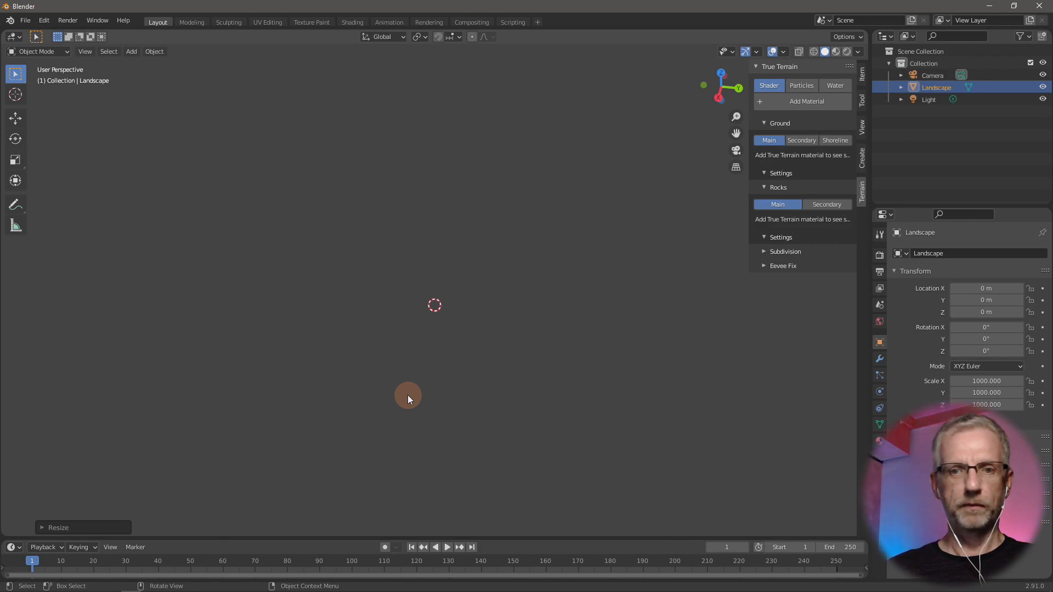
scroll(407, 396, "up", 6)
scroll(407, 395, "down", 3)
scroll(407, 395, "up", 8)
scroll(407, 395, "down", 3)
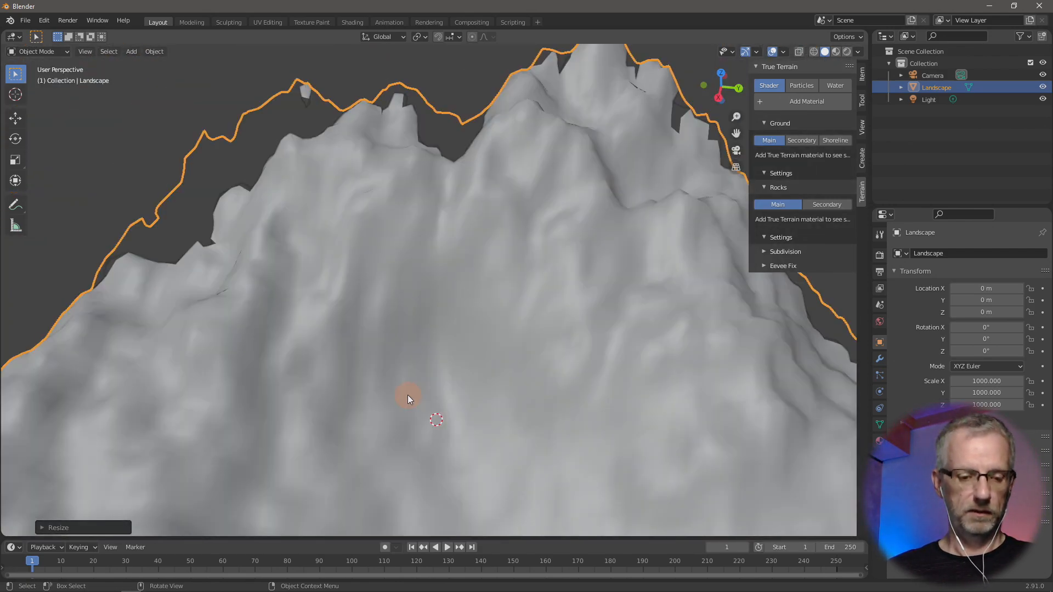
mouse_move(410, 394)
middle_mouse_down()
mouse_move(412, 424)
mouse_move(462, 394)
mouse_move(509, 384)
mouse_move(492, 403)
mouse_move(439, 410)
mouse_move(421, 396)
mouse_move(460, 378)
mouse_move(584, 381)
mouse_move(393, 400)
mouse_move(325, 390)
mouse_move(471, 384)
mouse_move(543, 393)
mouse_move(407, 384)
mouse_move(391, 392)
mouse_move(415, 379)
mouse_move(437, 384)
mouse_move(407, 388)
middle_mouse_up()
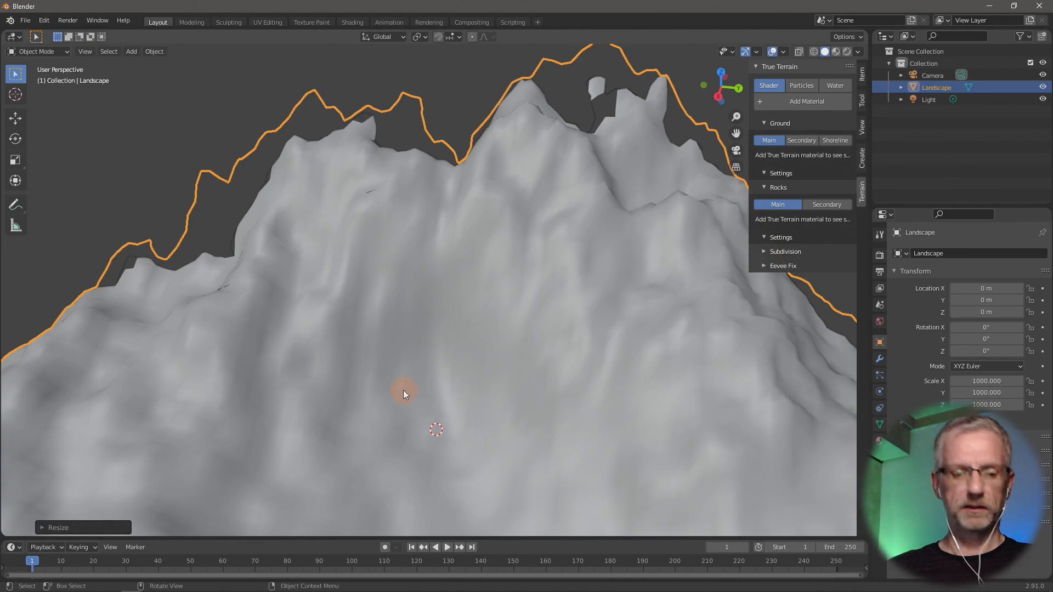
key("Delete")
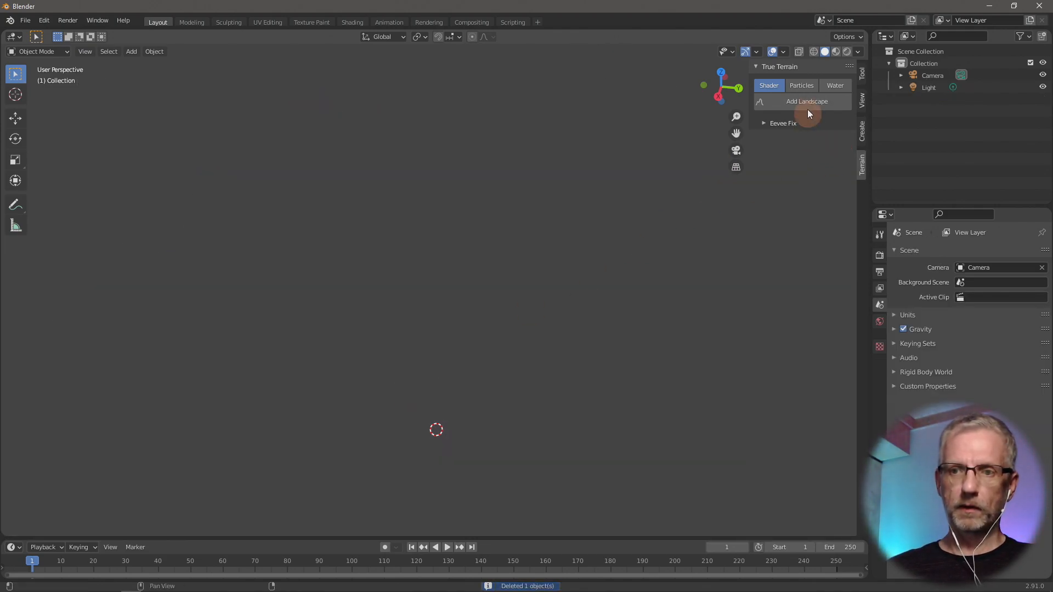
- Add a fresh True Terrain landscape and scale it up by a factor of 100
left_click(814, 99)
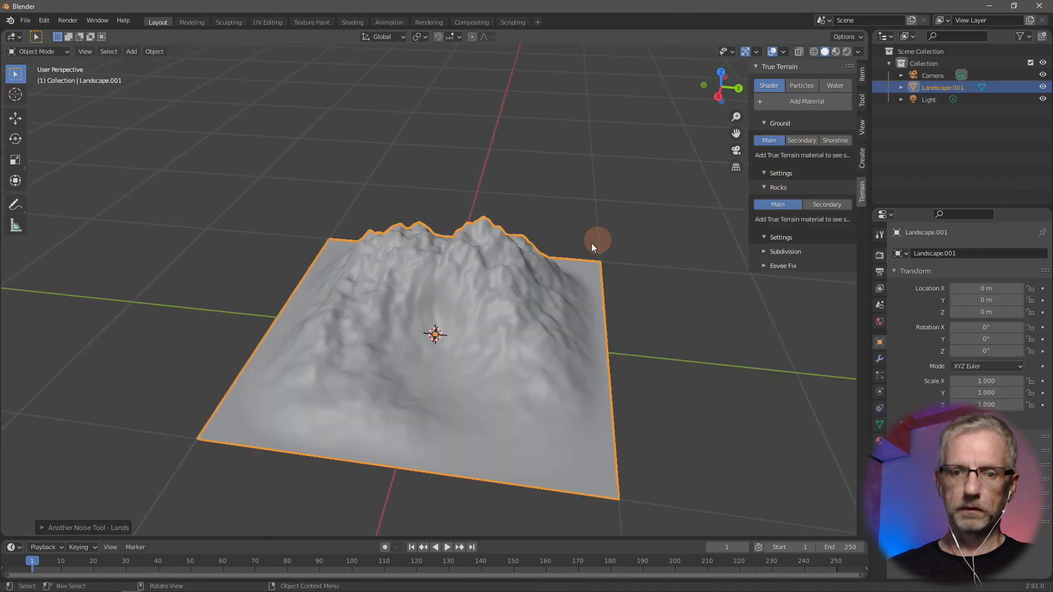
type("s100")
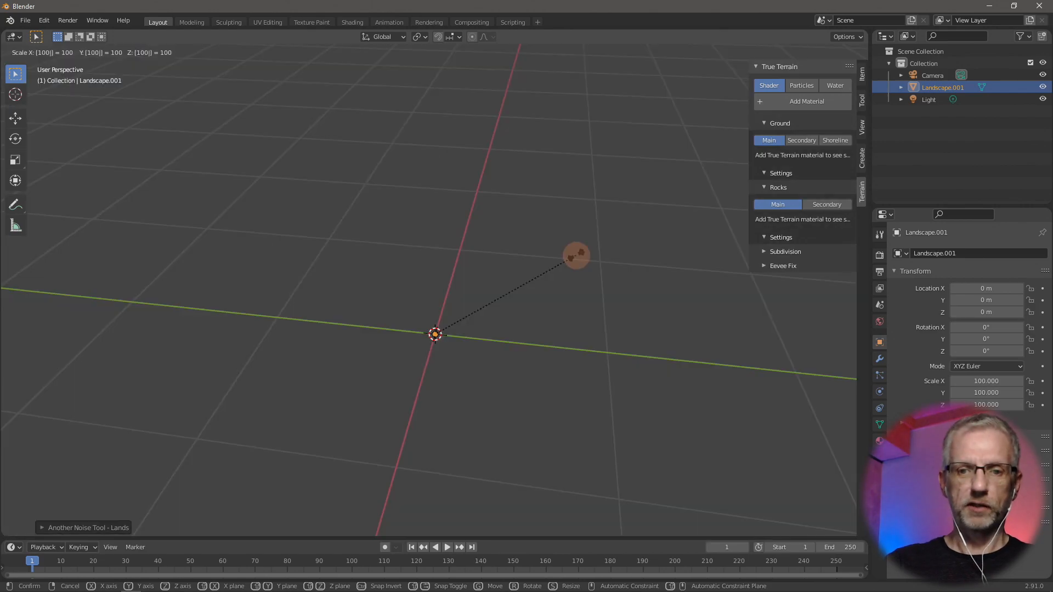
key("Return")
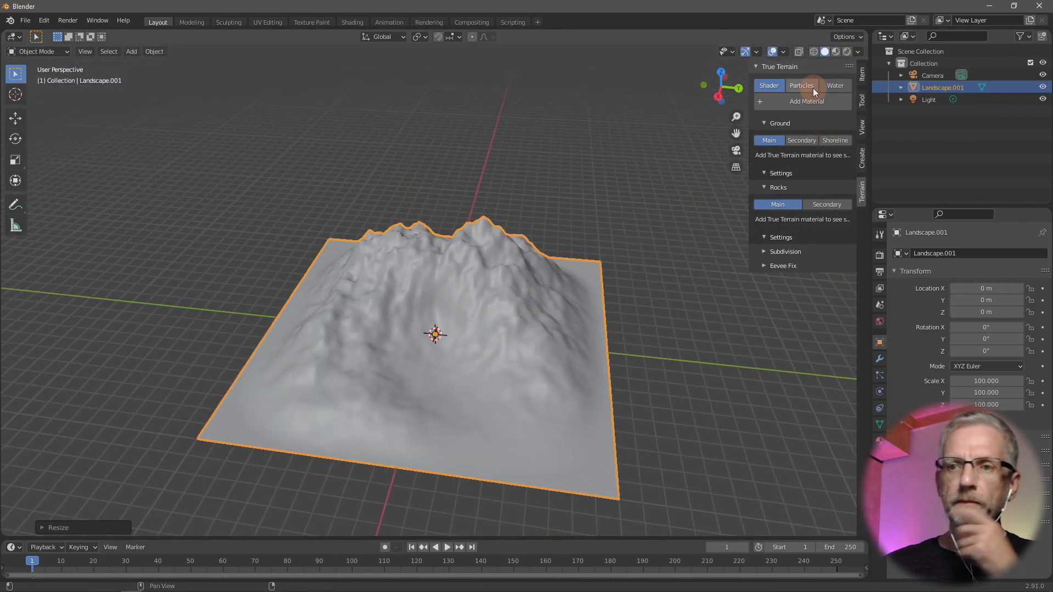
- Add a True Terrain water mesh to the scene with the enlarged landscape
left_click(843, 87)
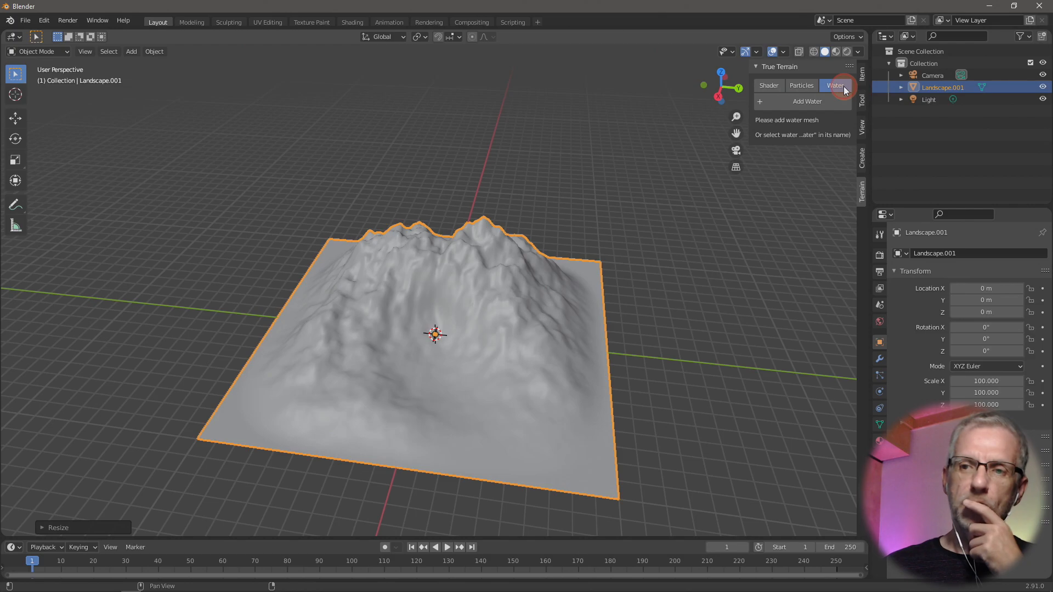
left_click(808, 106)
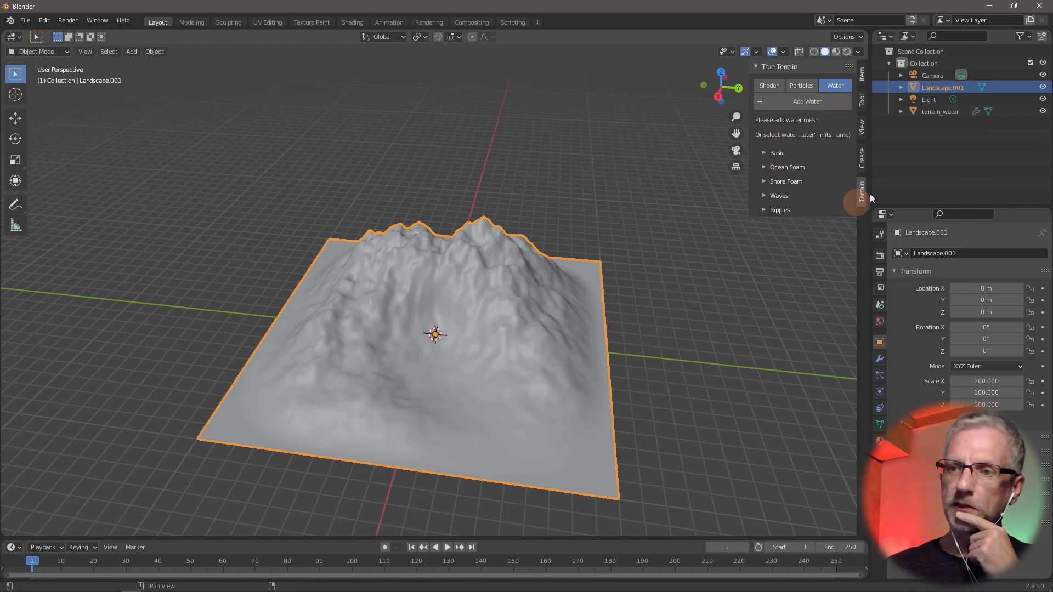
- Select the water mesh and try lowering it along the global Z axis
left_click(931, 112)
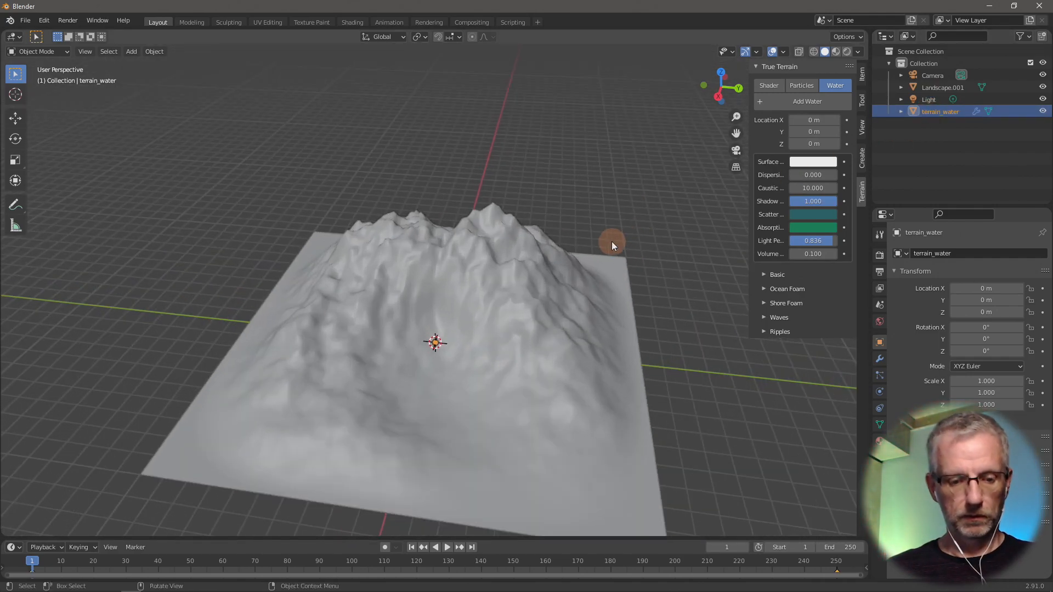
key("g")
key("z")
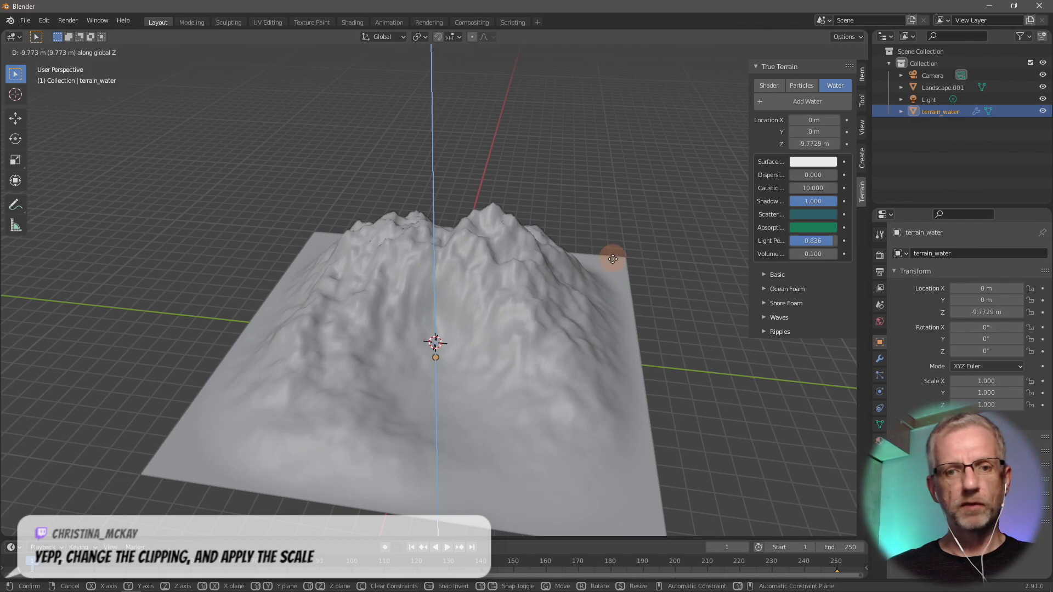
right_click(613, 261)
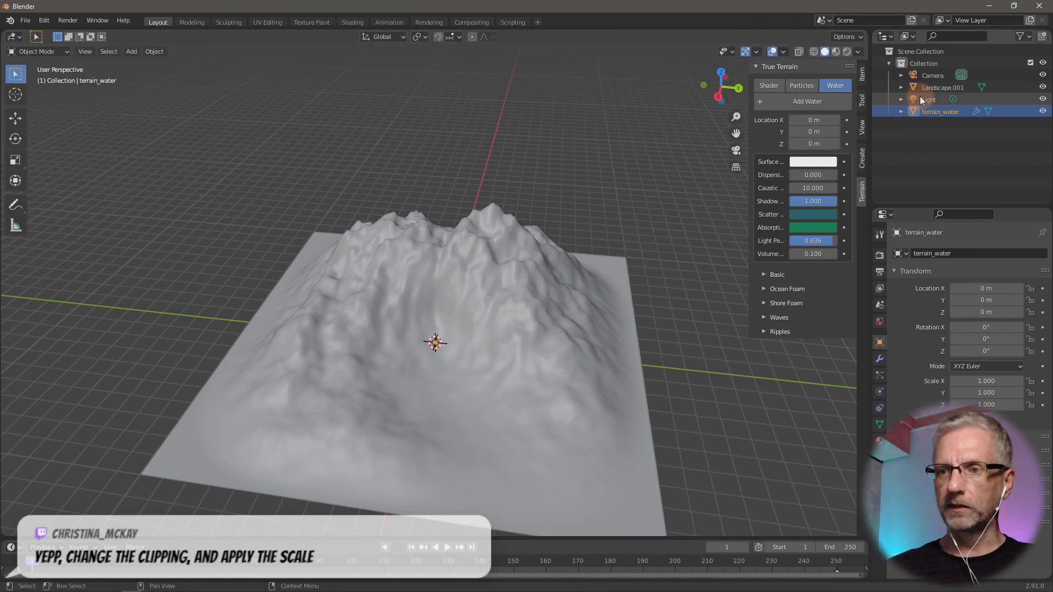
- Hide the landscape temporarily, scale the water mesh up by a factor of 100, and show the landscape again
left_click(1043, 88)
middle_click_drag(715, 228, 786, 225)
key("KP_Decimal")
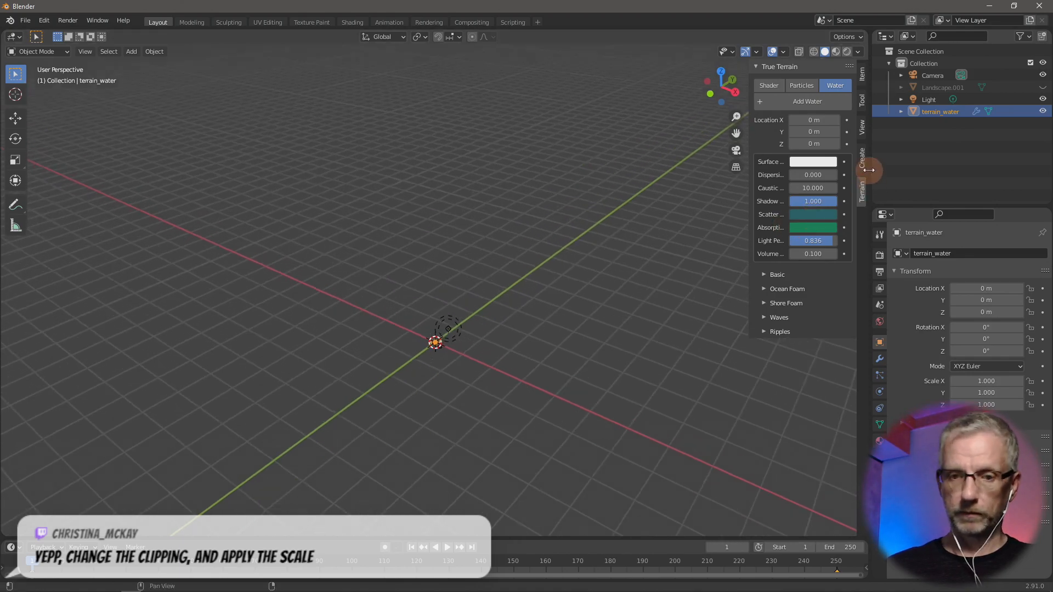
middle_click_drag(580, 237, 525, 248)
scroll(525, 248, "down", 5)
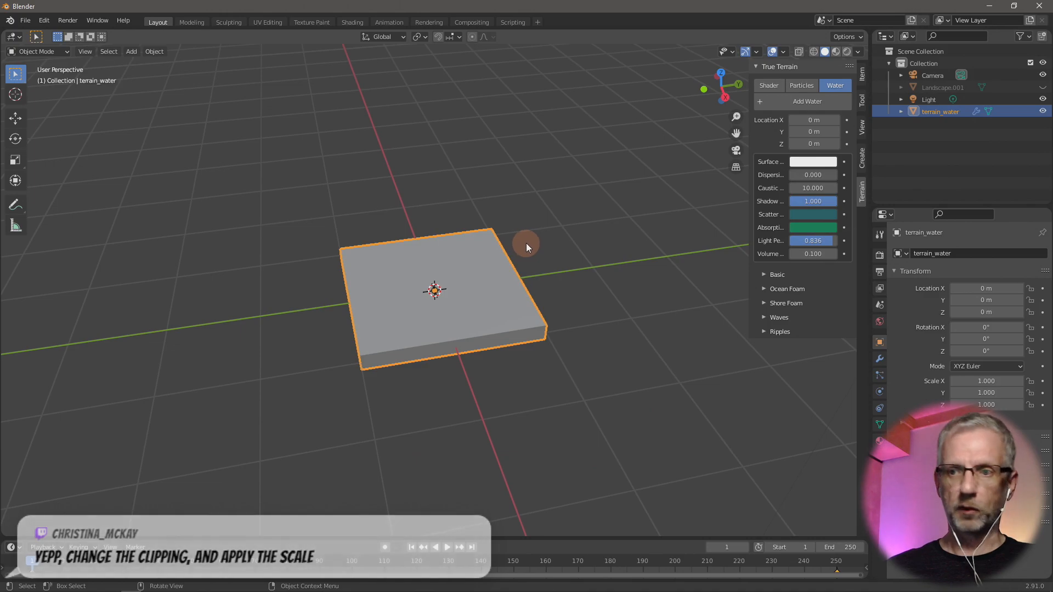
type("s100")
key("Return")
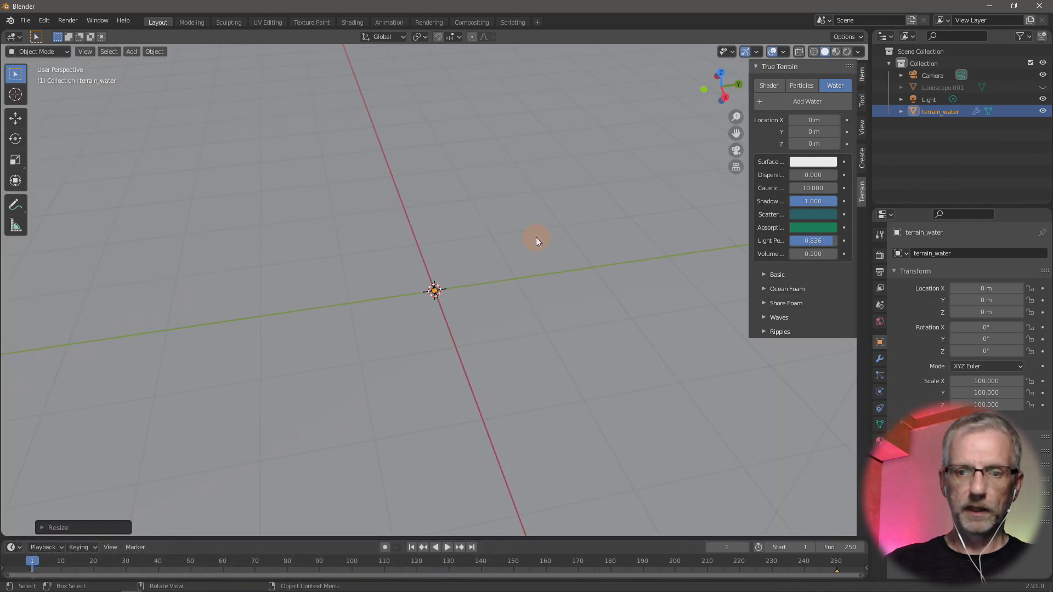
key("KP_Decimal")
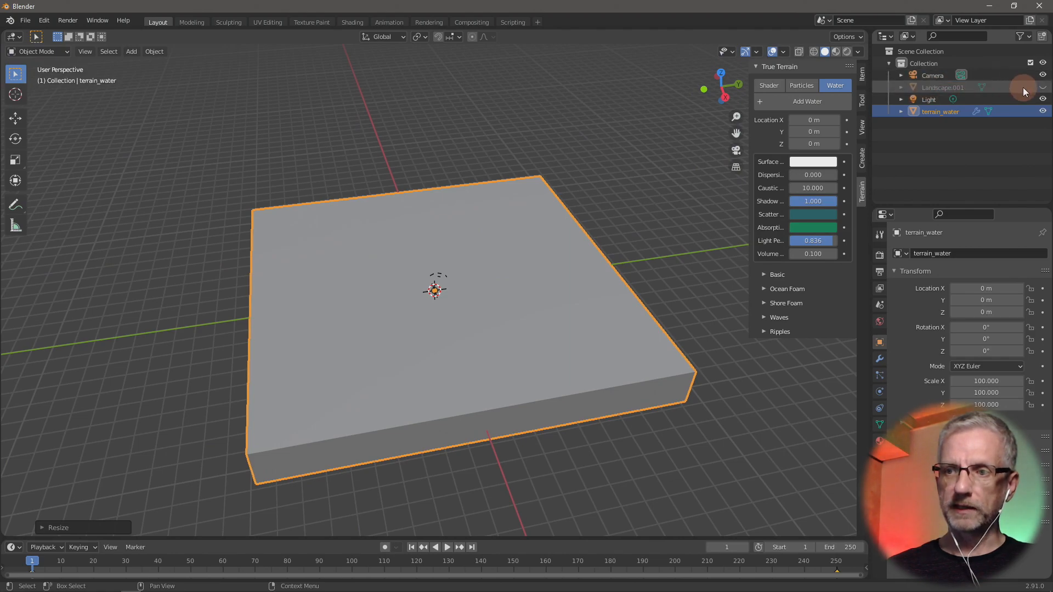
left_click(1043, 87)
middle_click_drag(663, 189, 645, 172)
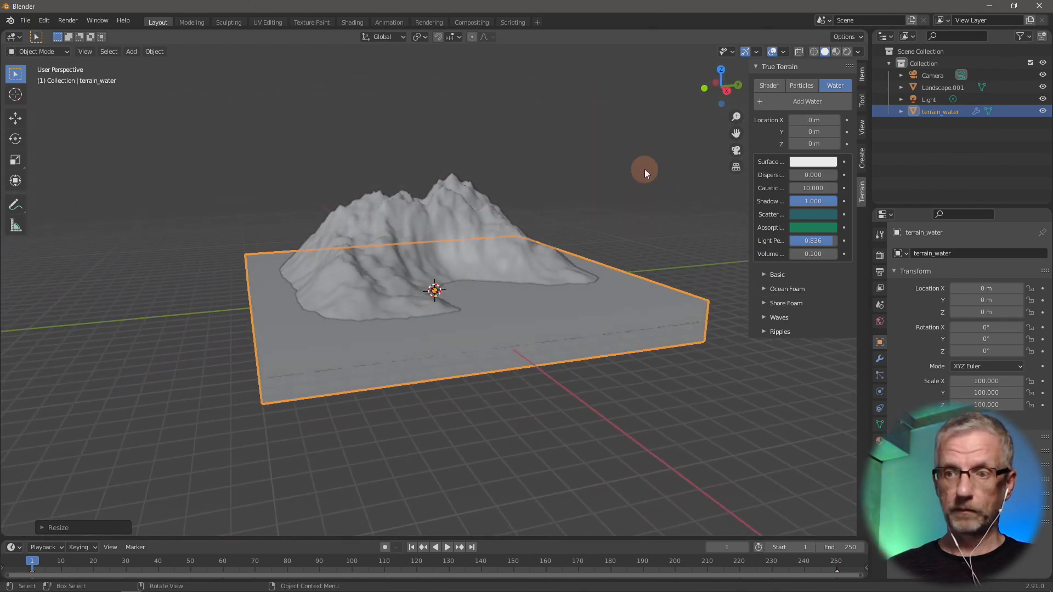
key("g")
key("z")
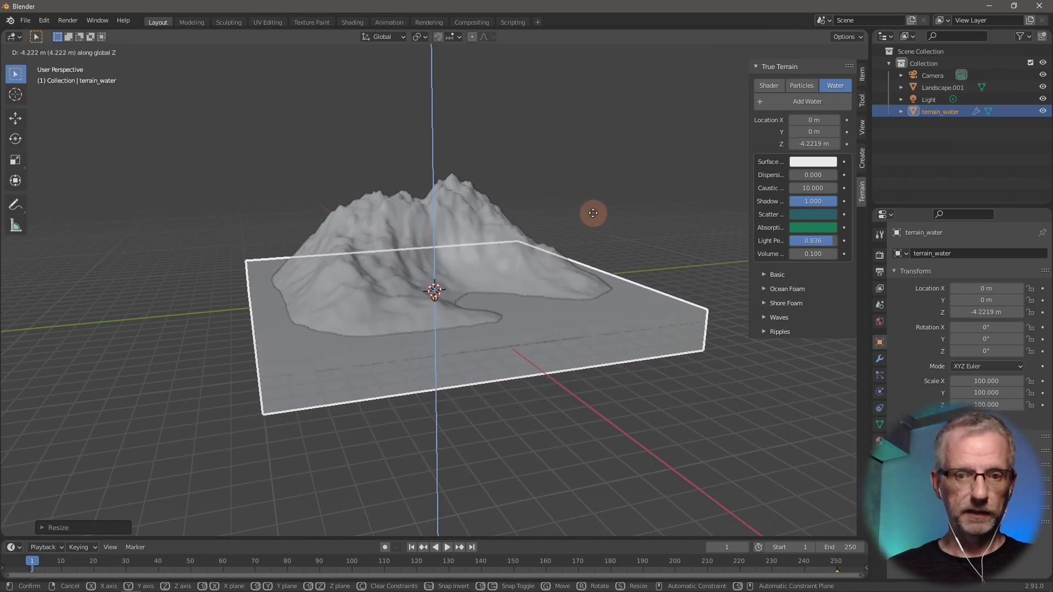
right_click(593, 215)
scroll(587, 245, "up", 5)
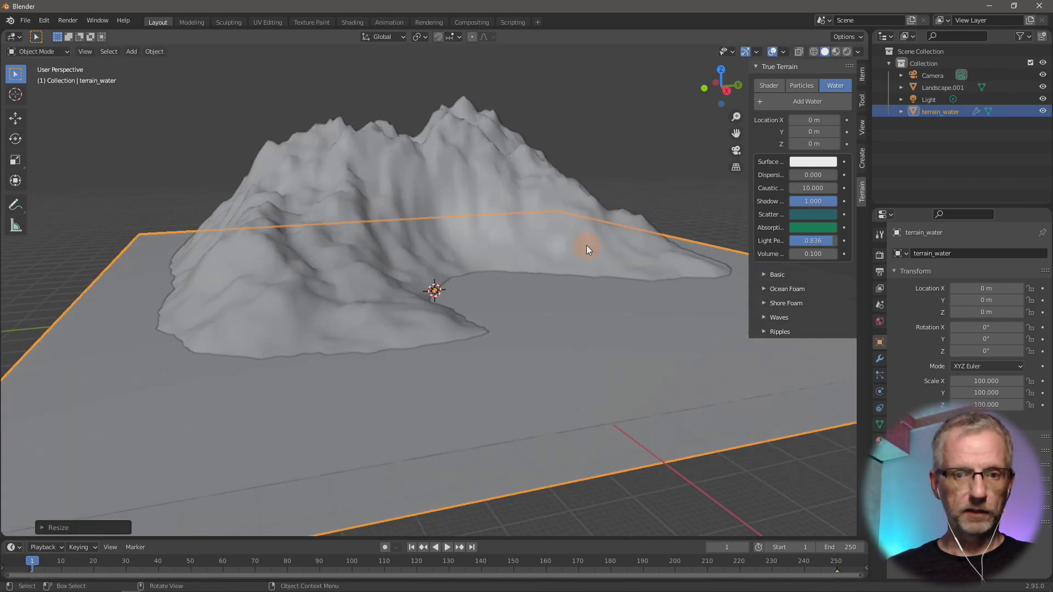
middle_click_drag(583, 275, 539, 305, "shift")
middle_click_drag(531, 326, 526, 293)
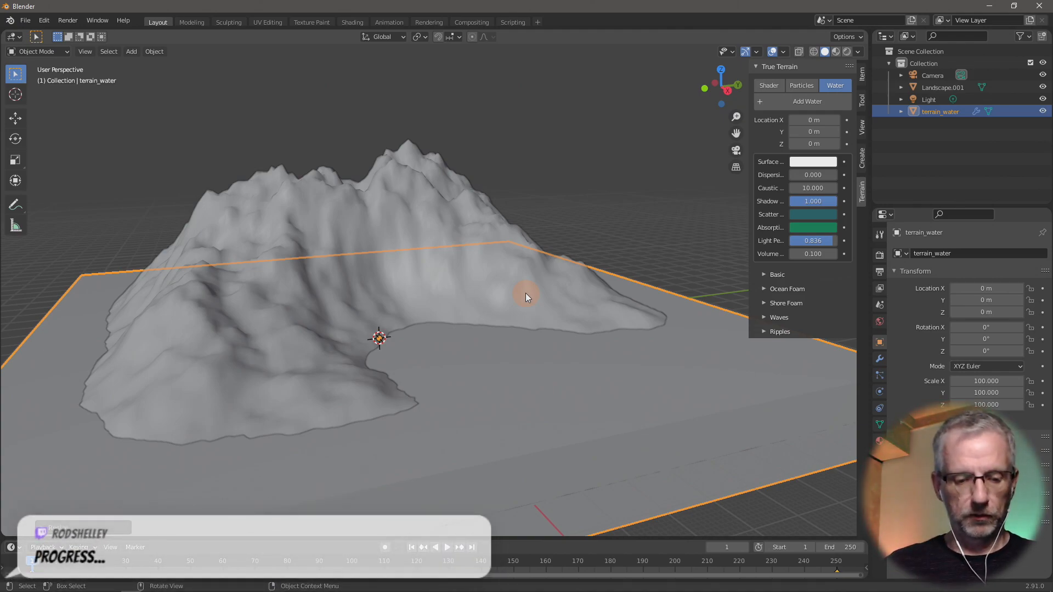
- Apply the scale of the water mesh and of the landscape
key("ctrl+c")
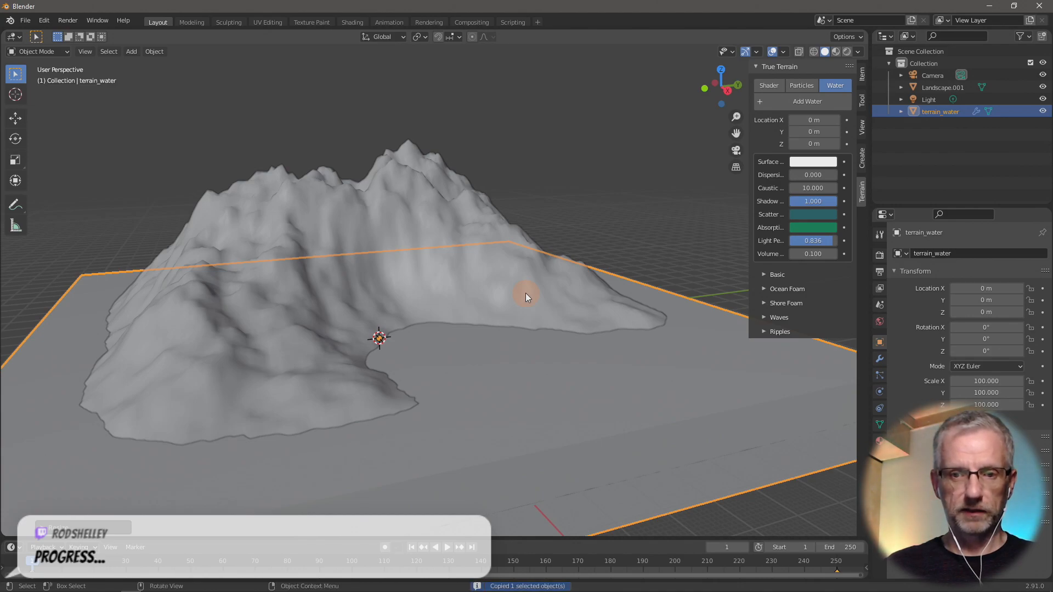
key("ctrl+a")
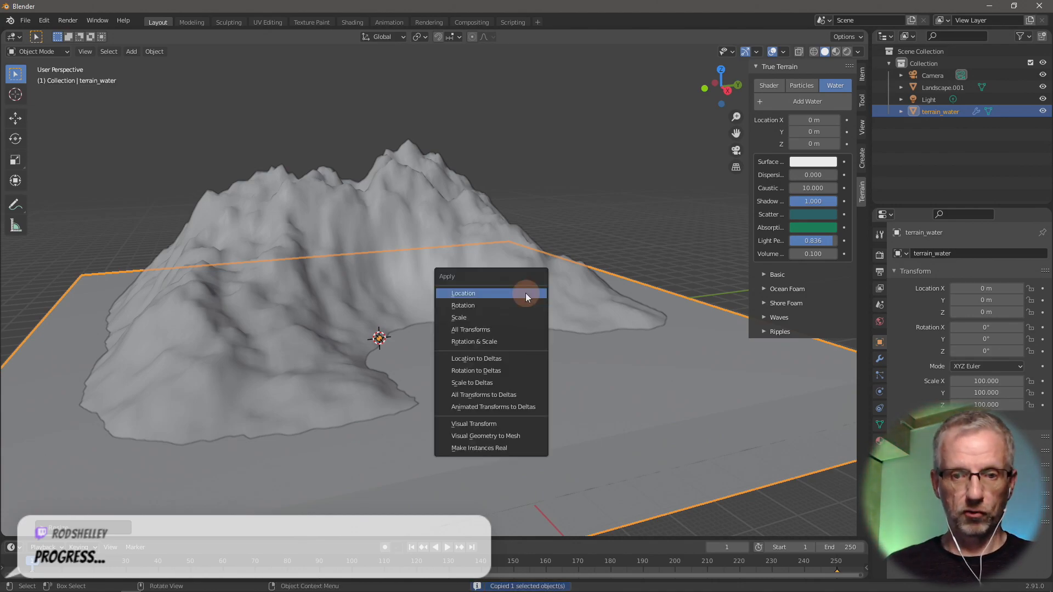
left_click(516, 323)
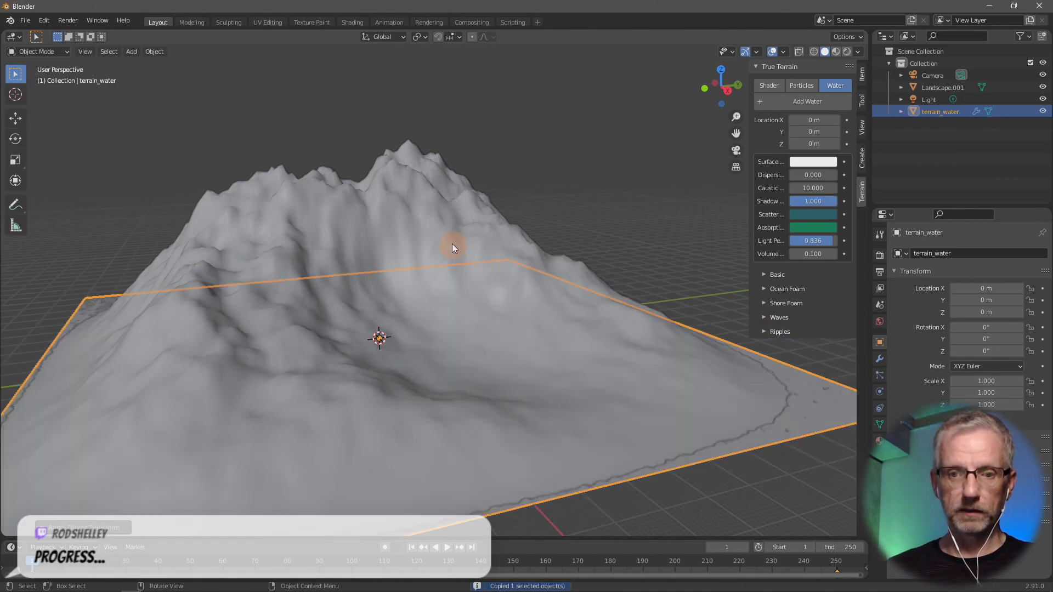
left_click(446, 215)
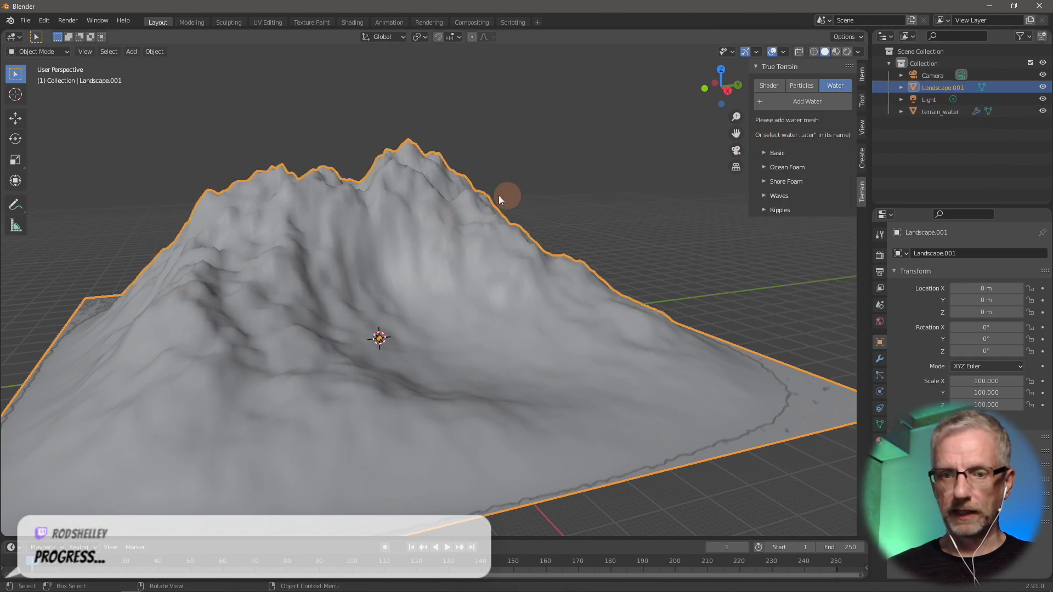
key("ctrl+a")
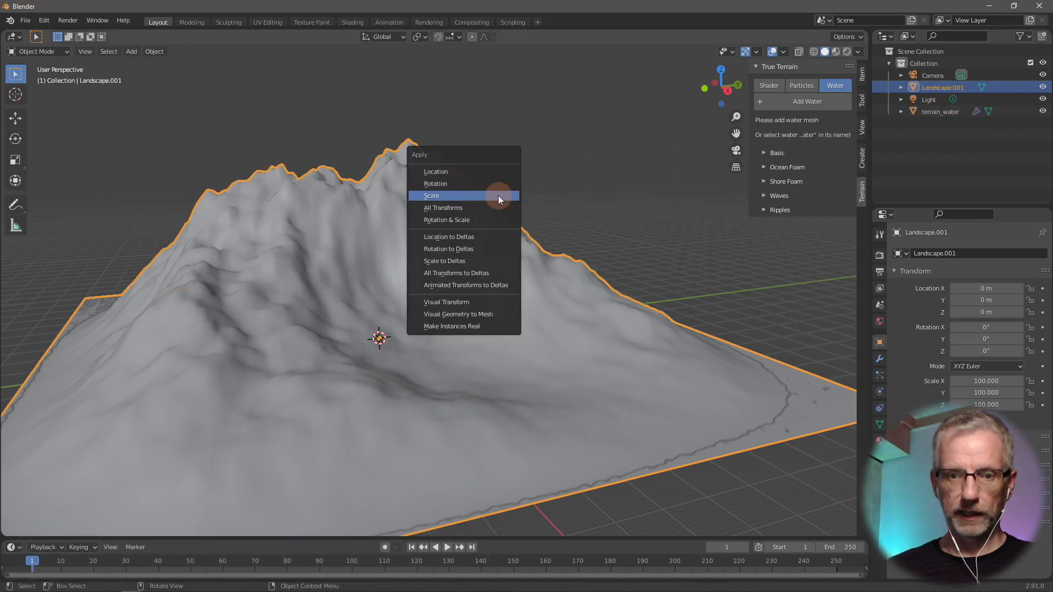
left_click(498, 195)
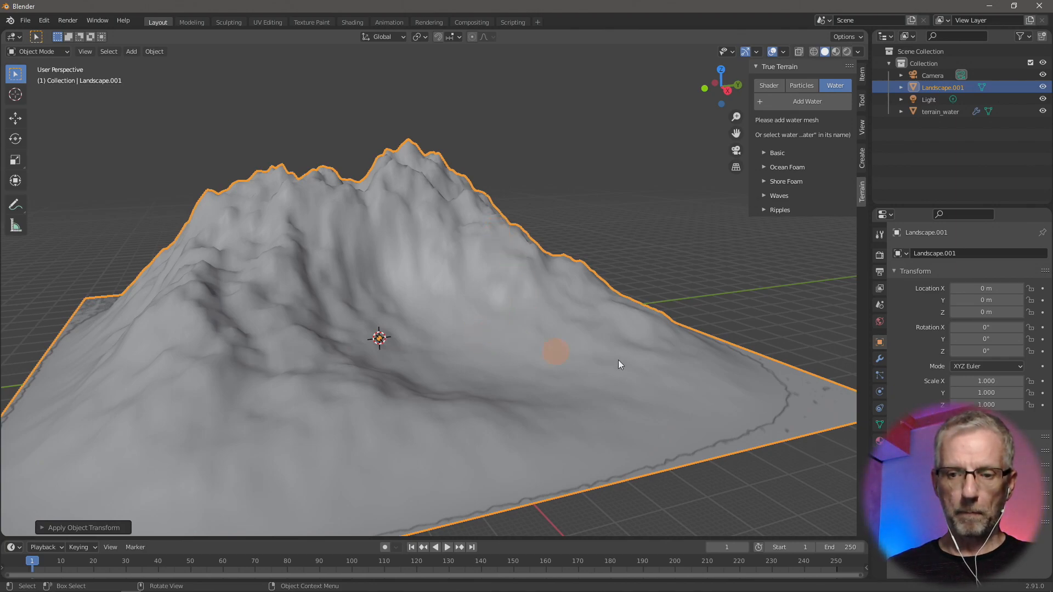
- Raise the water mesh about 9.9 m along the Z axis and show the viewport in rendered shading
left_click(939, 112)
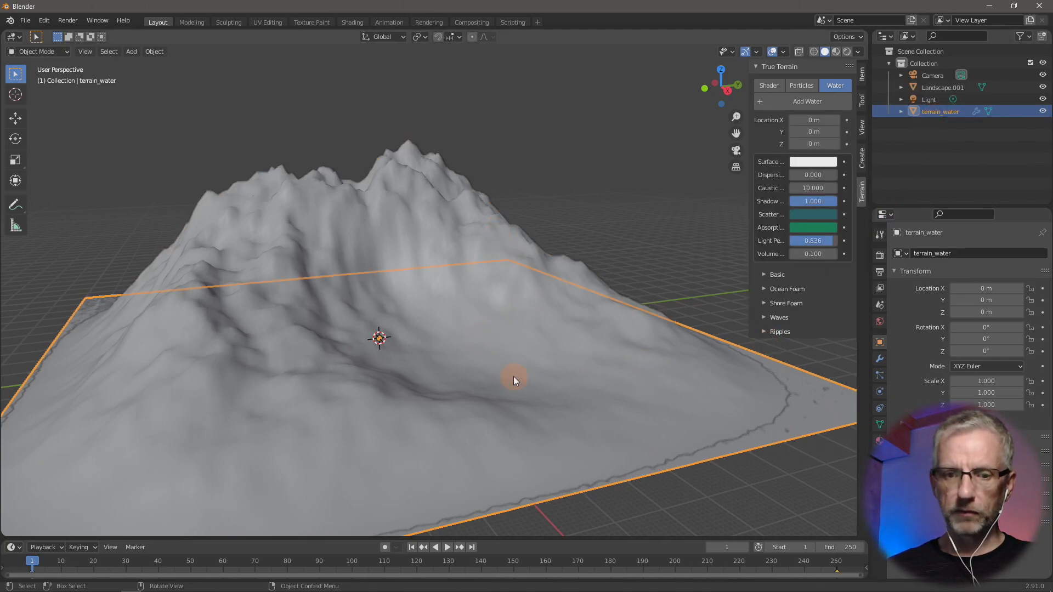
key("g")
key("z")
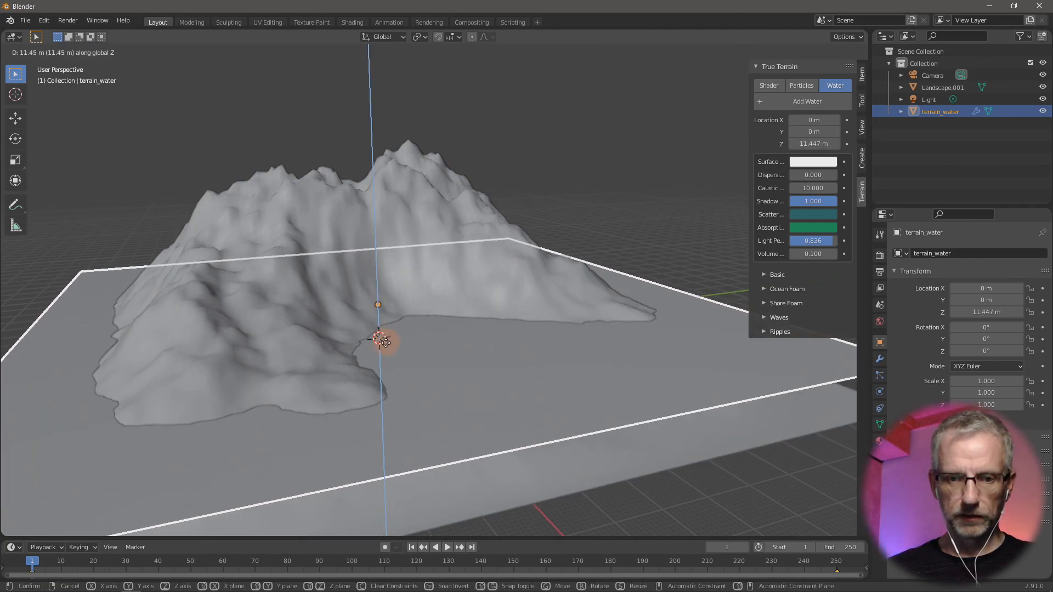
left_click(389, 344)
middle_click_drag(390, 359, 449, 304)
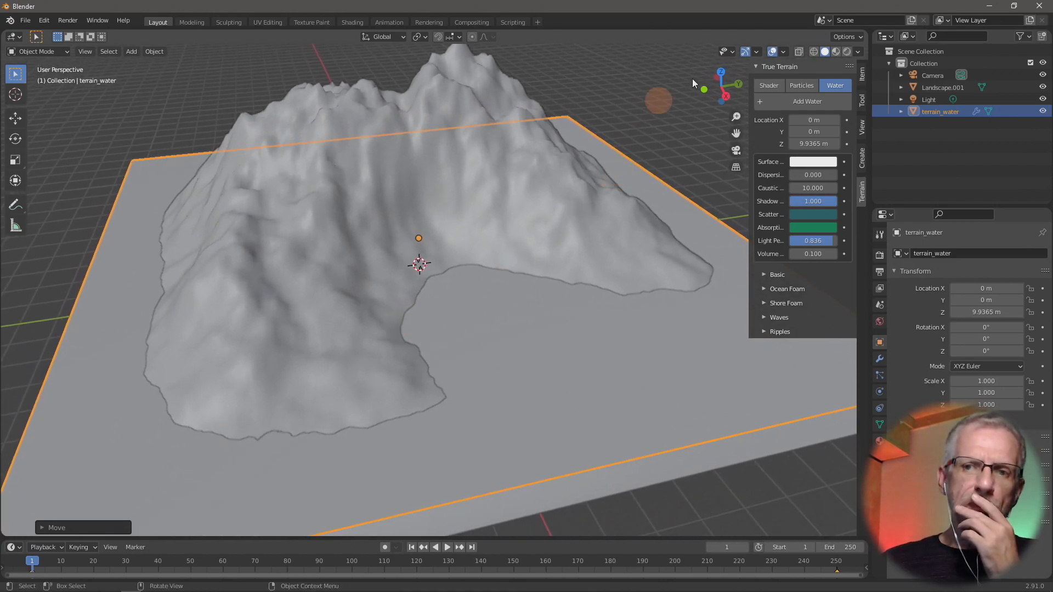
left_click(845, 54)
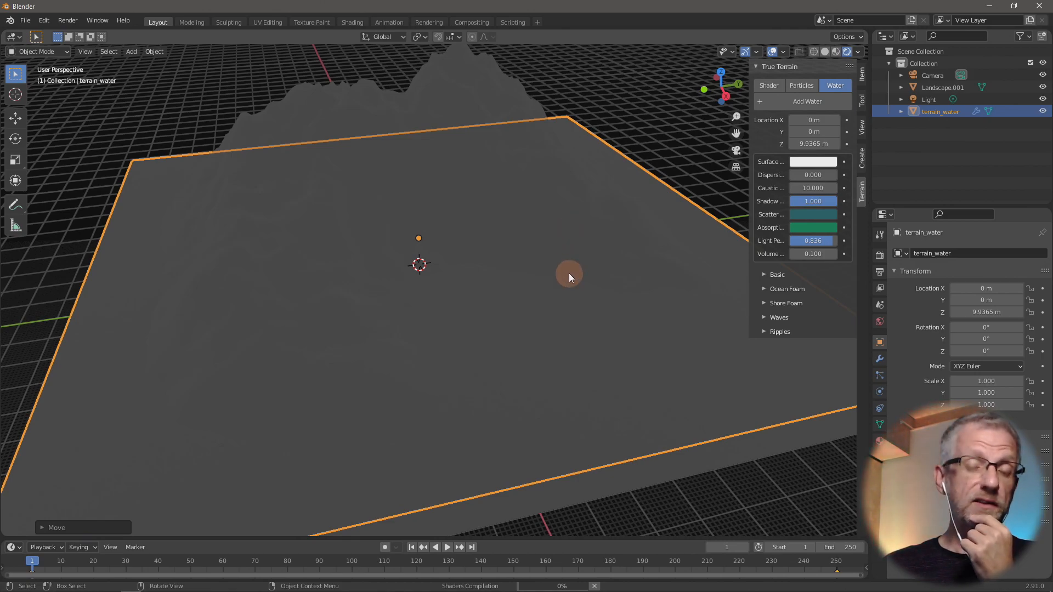
middle_click_drag(531, 278, 453, 317)
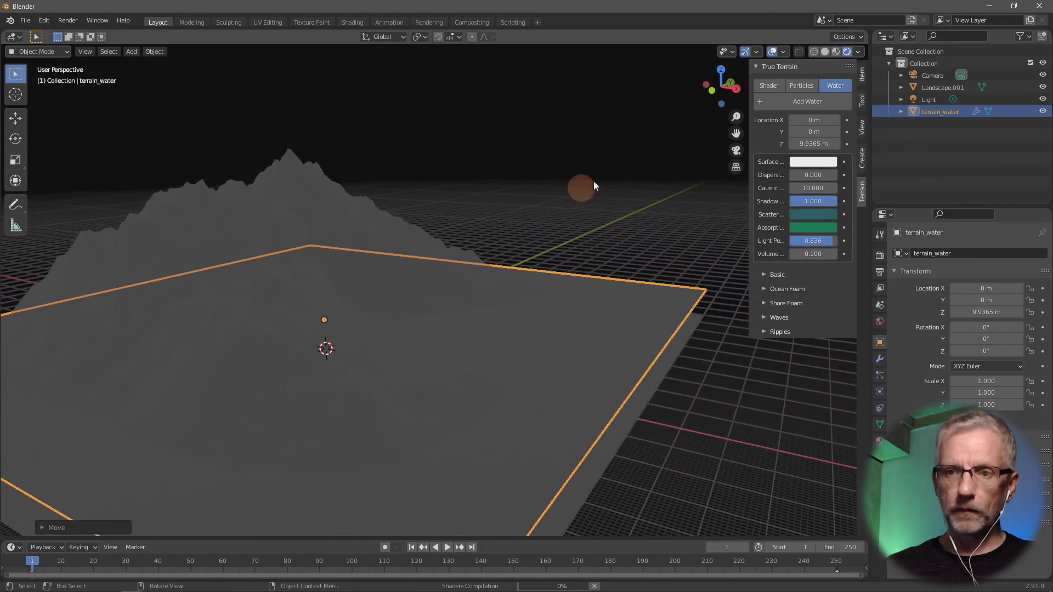
- Add the True Terrain shader material to the water mesh and to the landscape
left_click(770, 86)
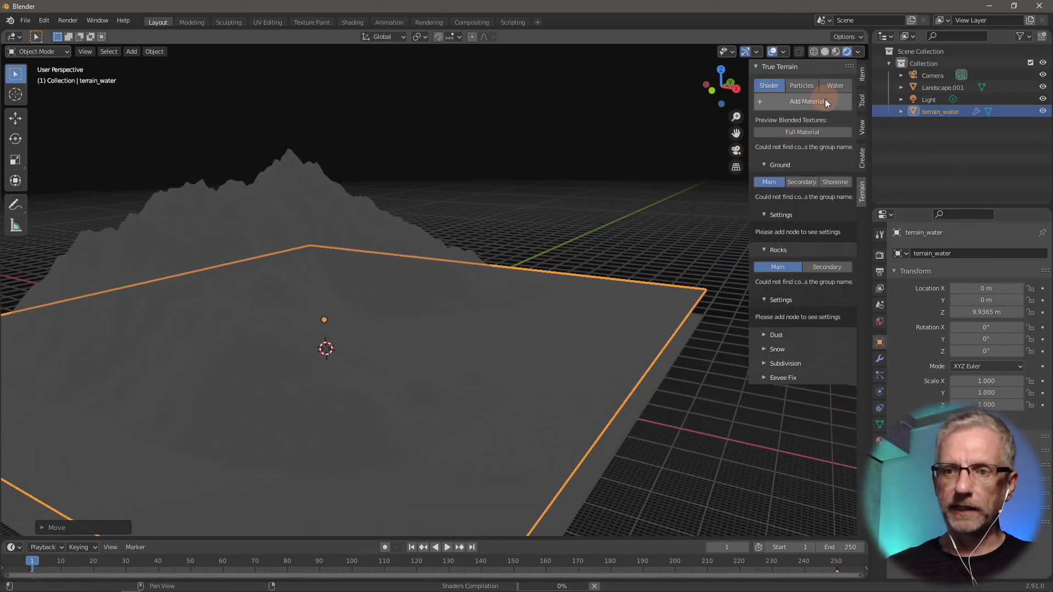
left_click(823, 131)
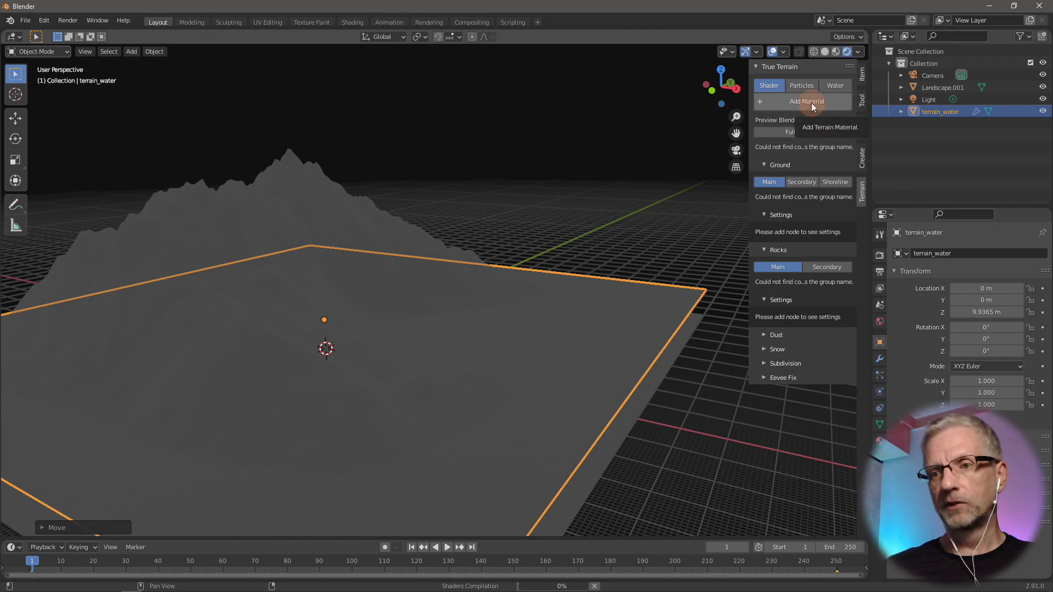
left_click(812, 103)
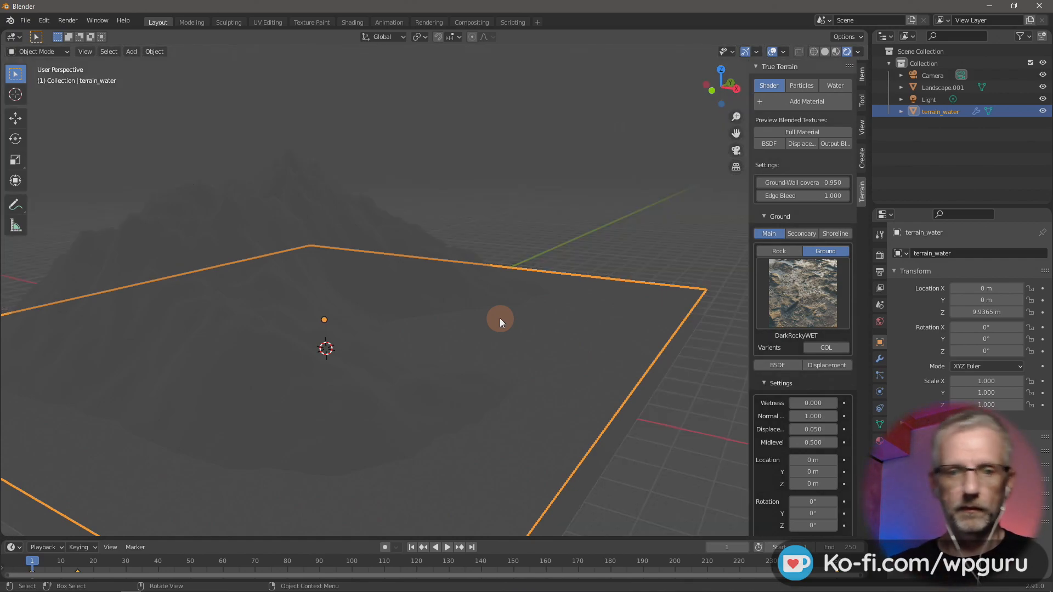
middle_click_drag(508, 301, 505, 280)
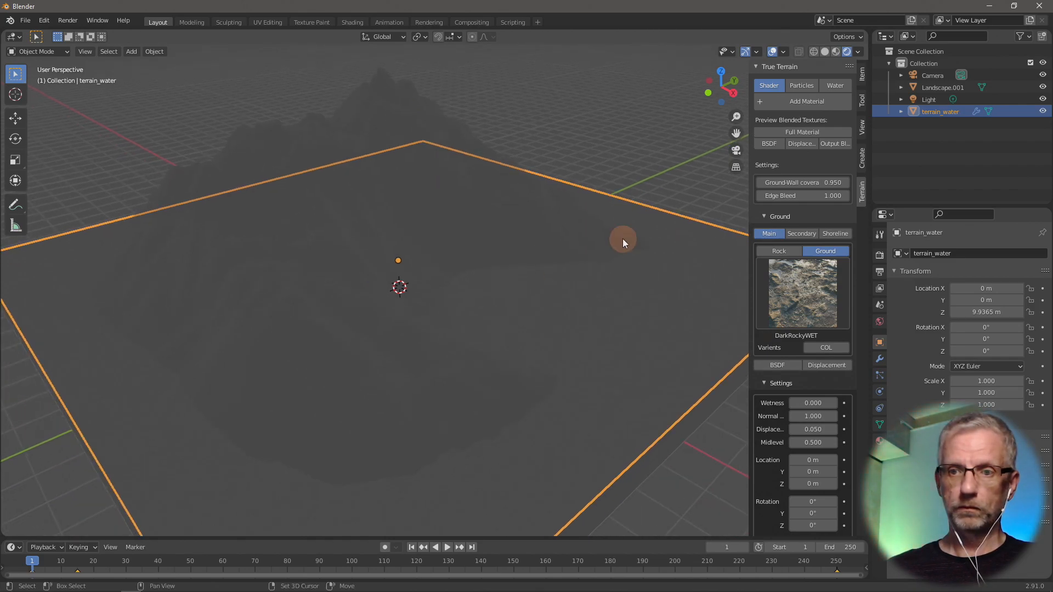
left_click(939, 88)
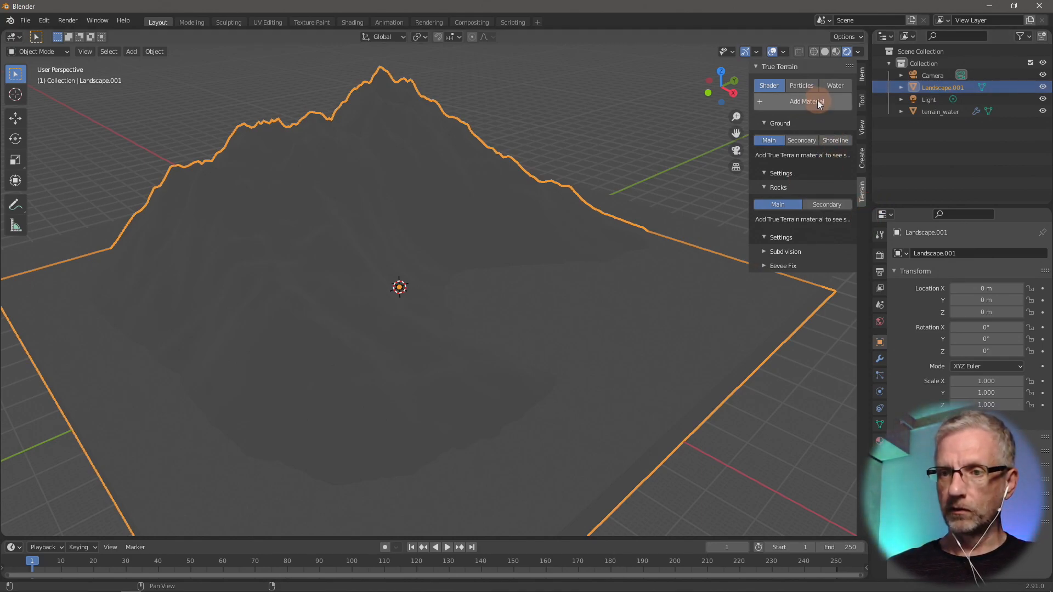
left_click(835, 104)
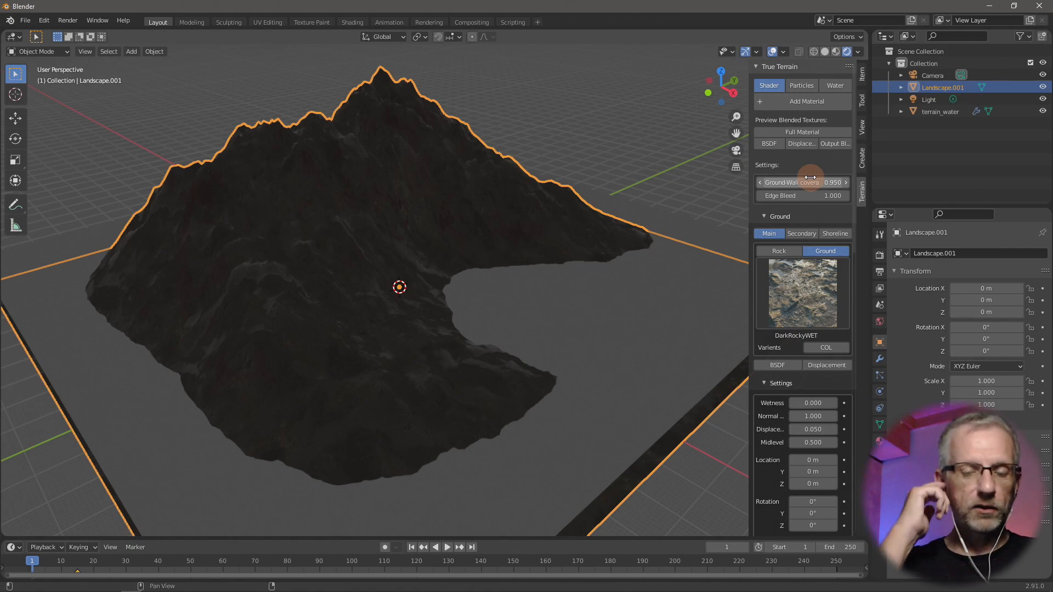
- Raise the light along the Z axis to a height of about 41.5 m
left_click(928, 101)
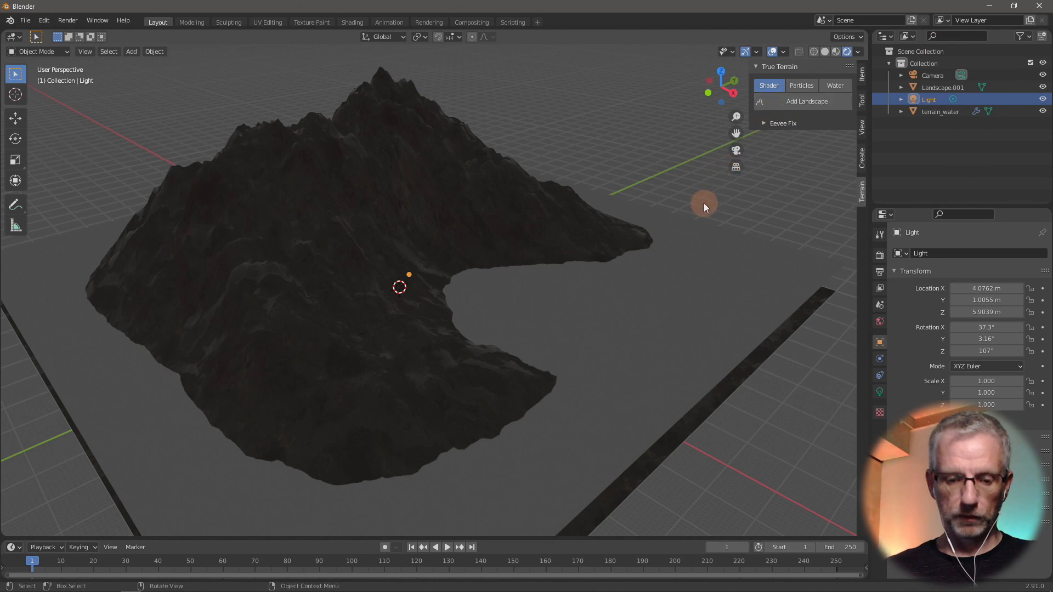
key("g")
key("z")
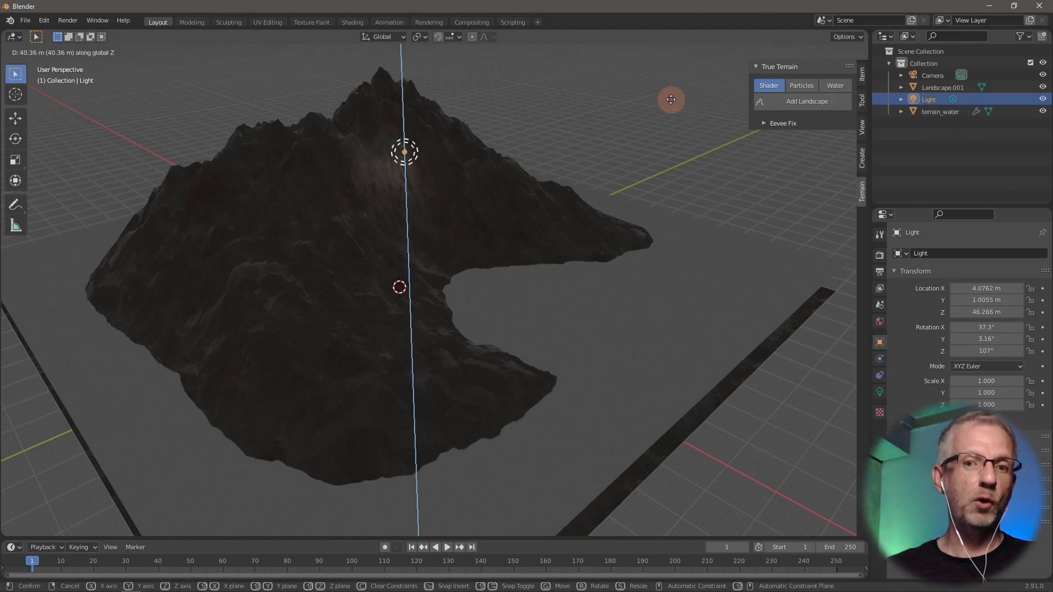
left_click(673, 97)
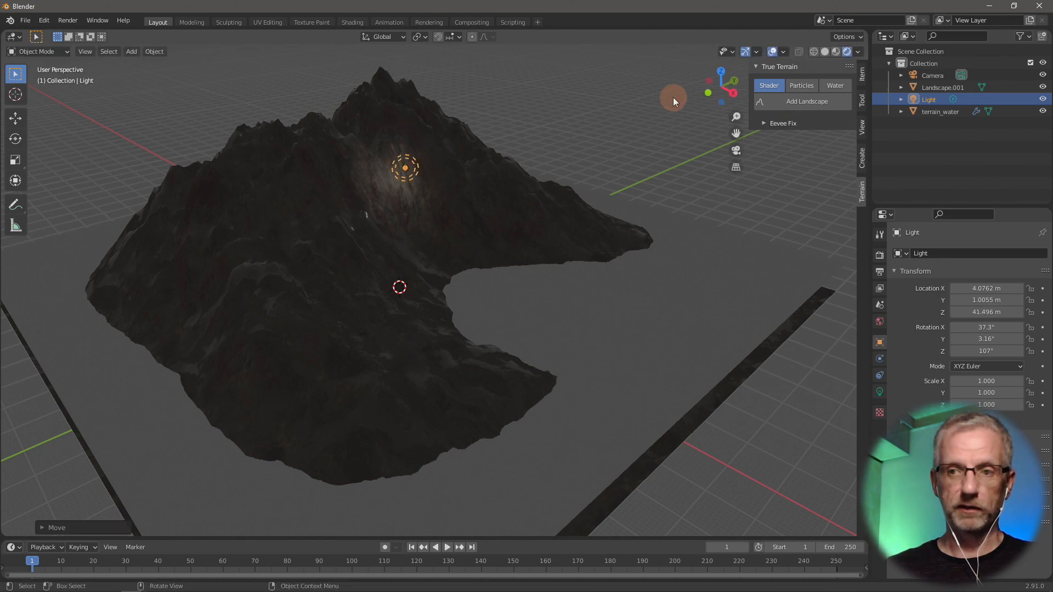
- Change the light's type to Sun and set its strength to 200
left_click(879, 393)
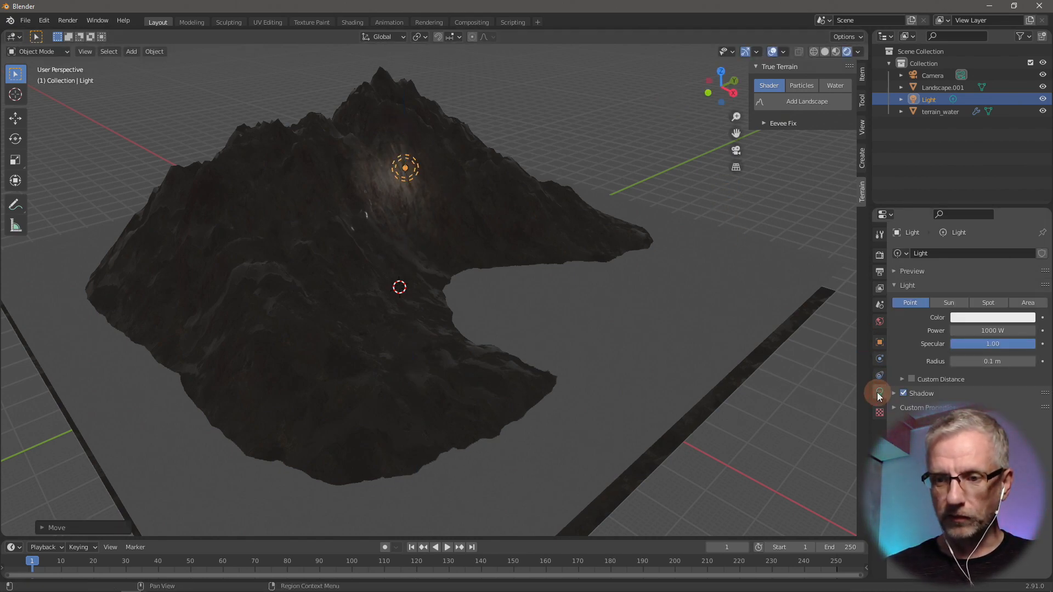
left_click(954, 303)
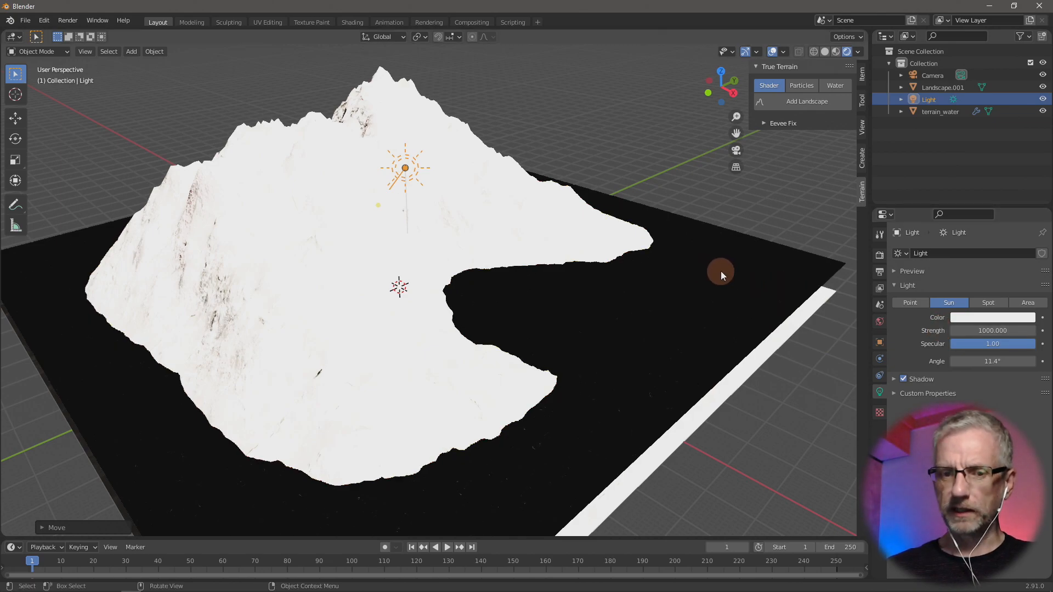
left_click(991, 330)
type("200")
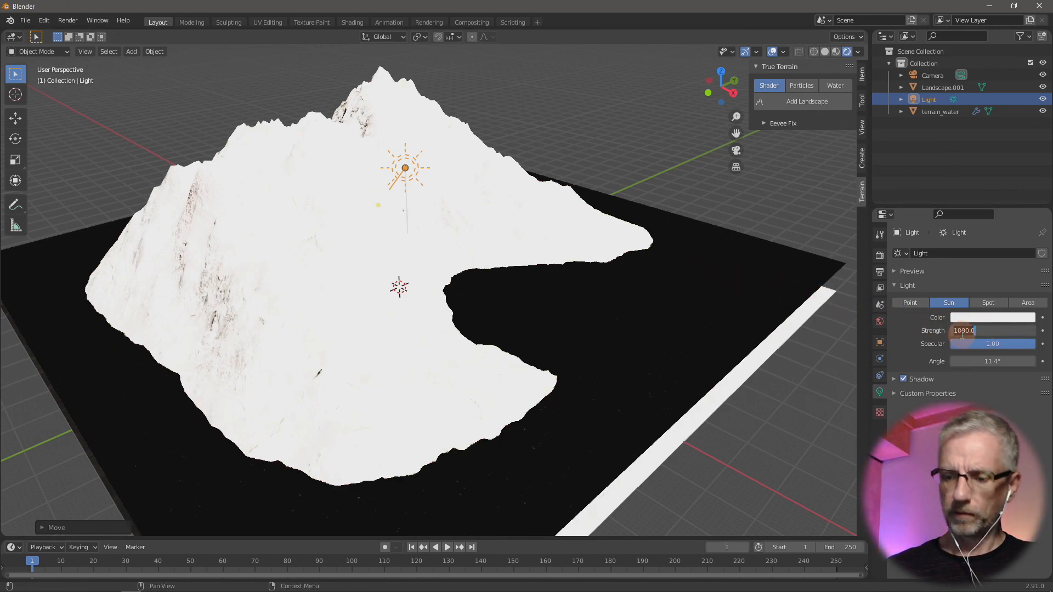
key("Return")
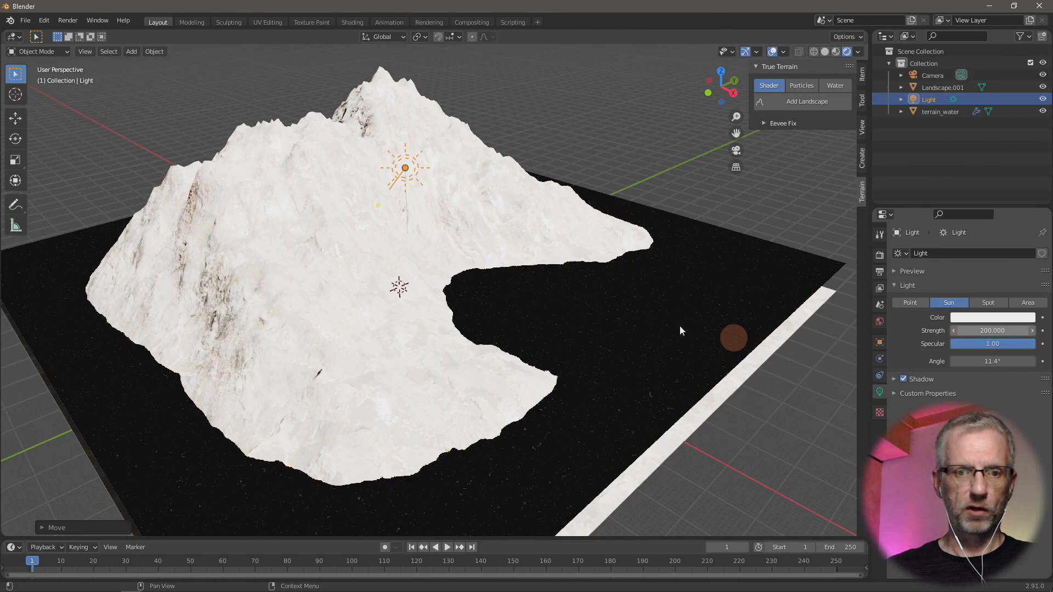
- Set the sun light's strength to 10
left_click(985, 331)
type("10")
key("Return")
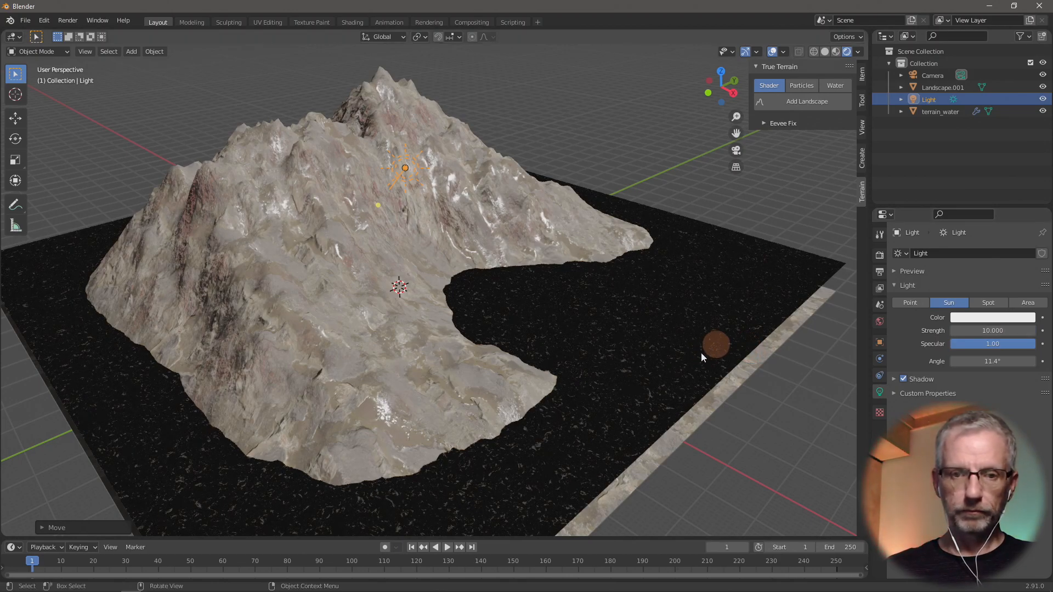
- Examine the landscape's rock surface, shoreline and water from a distance and up close in the rendered view
middle_click_drag(656, 367, 697, 341)
scroll(698, 341, "down", 5)
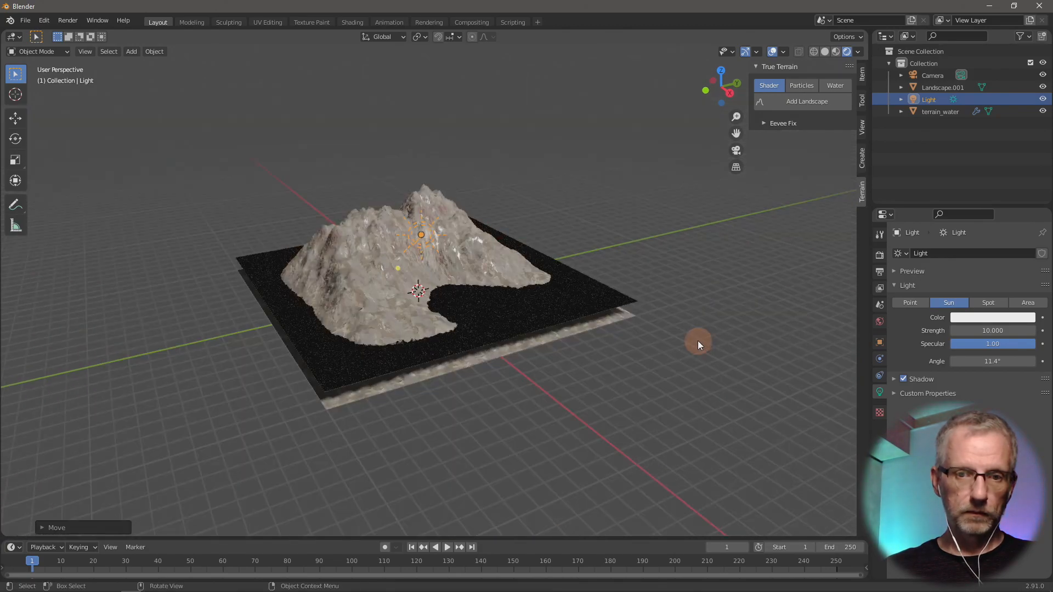
scroll(698, 341, "up", 8)
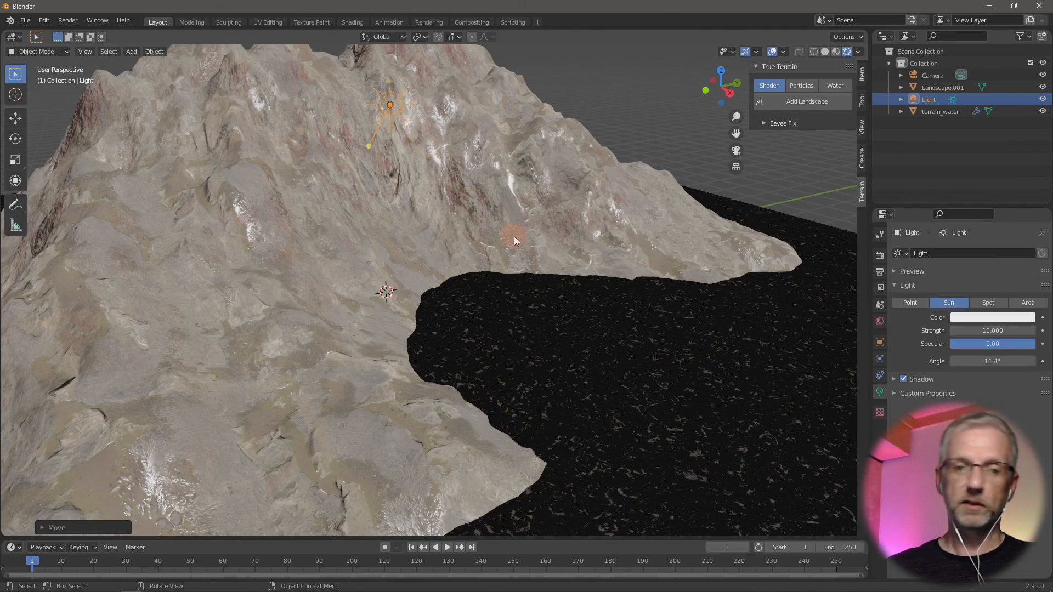
scroll(581, 270, "down", 1)
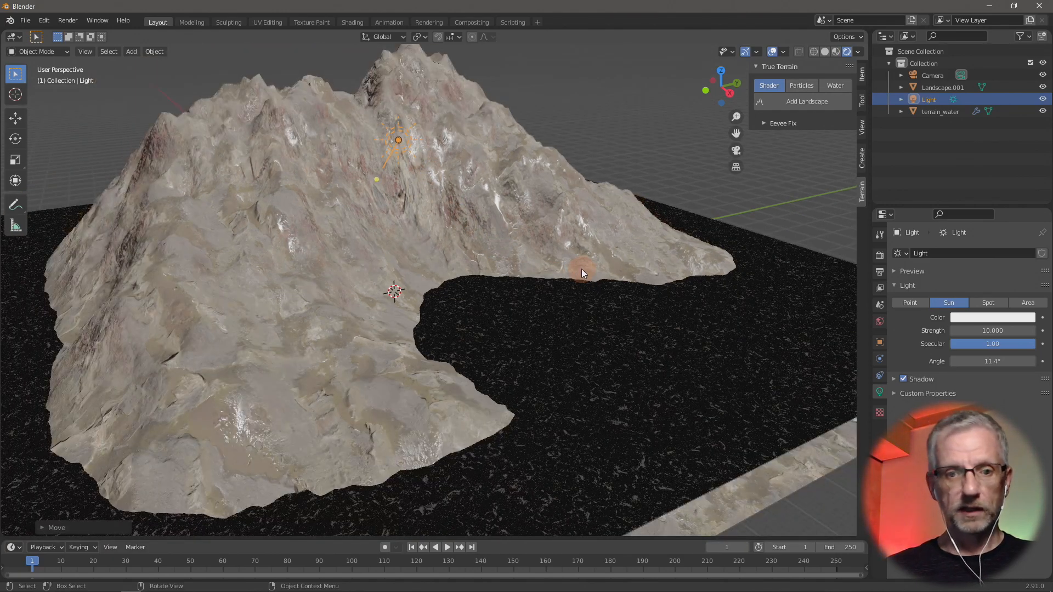
scroll(582, 270, "down", 1)
scroll(582, 270, "up", 2)
scroll(581, 269, "up", 1)
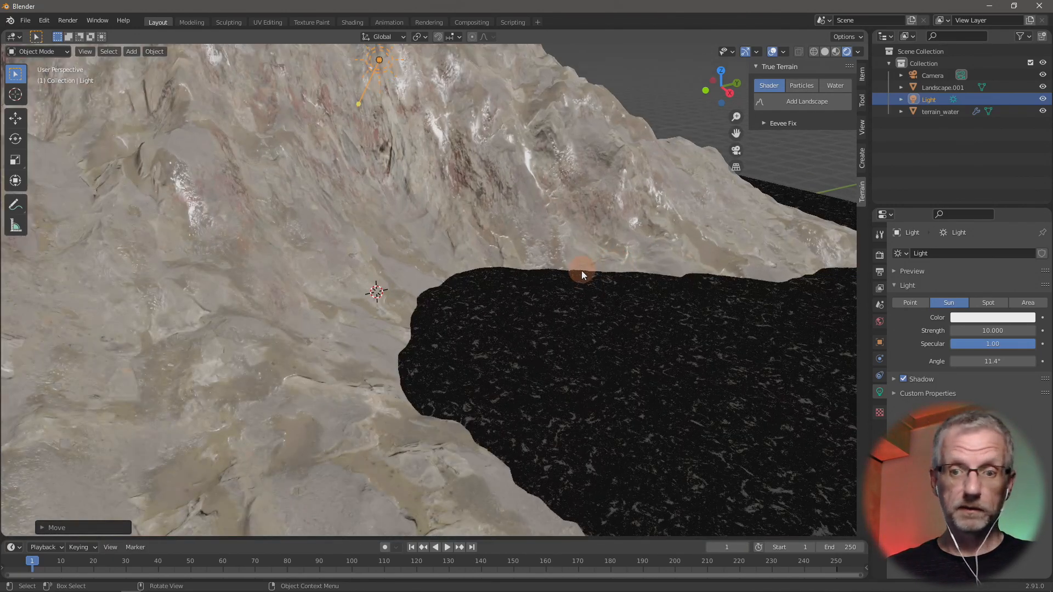
middle_click_drag(640, 301, 641, 298)
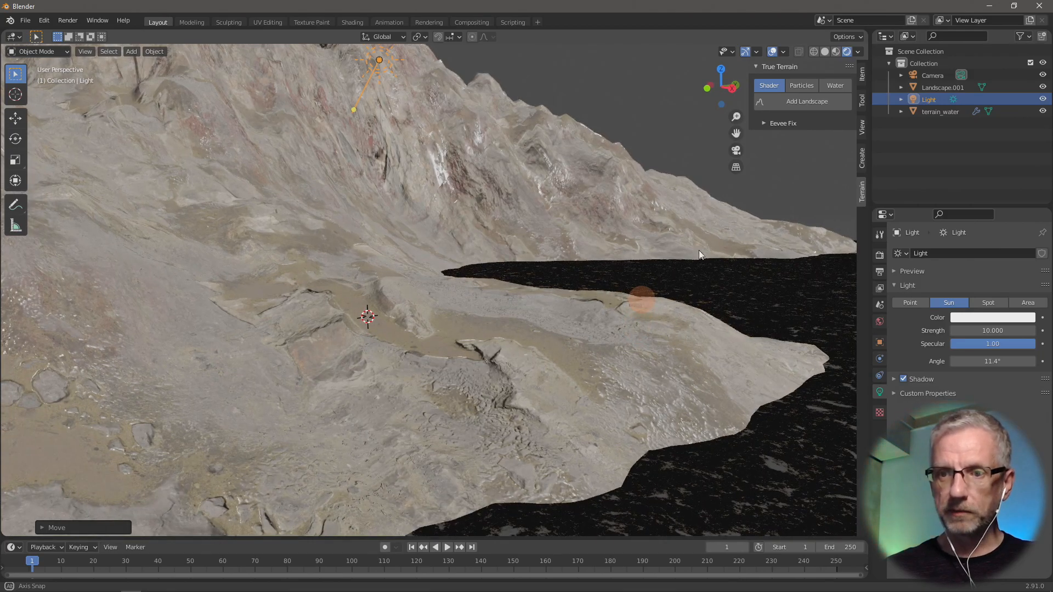
- Try adding a Shoreline node to the ground section of the landscape's True Terrain shader, and undo it
left_click(936, 87)
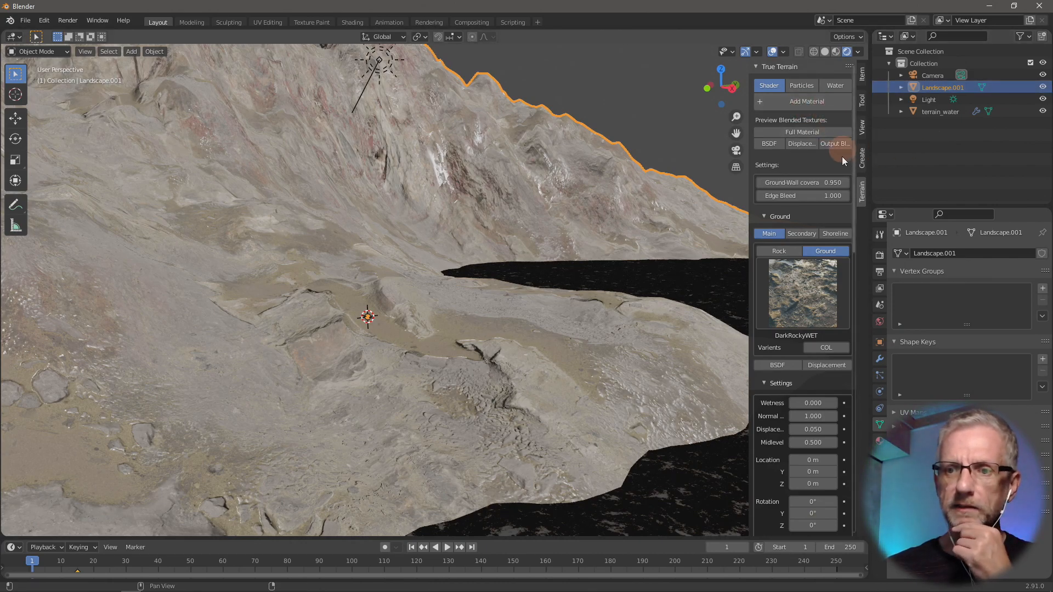
left_click(835, 234)
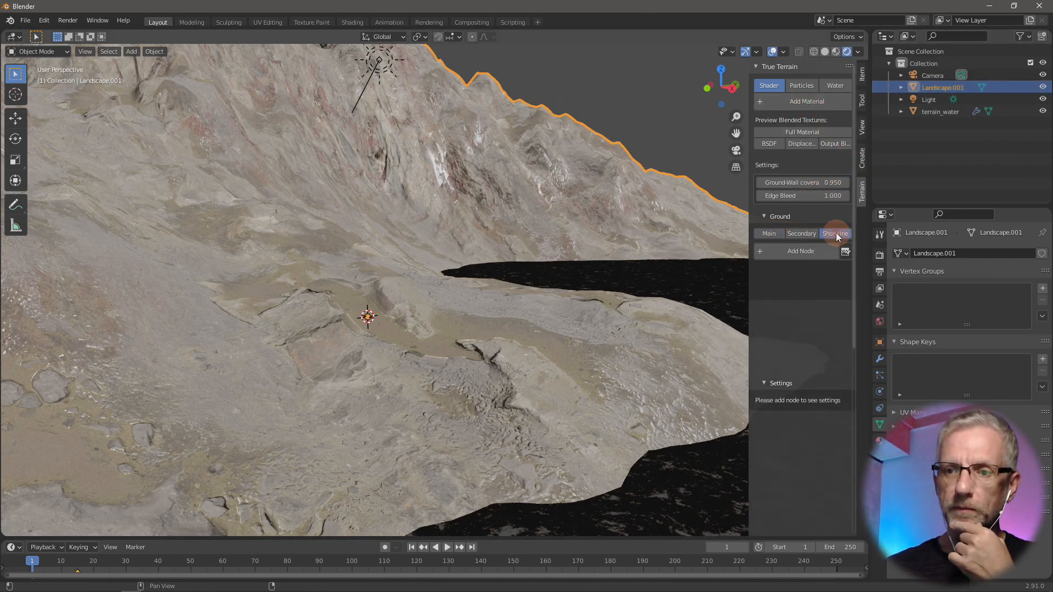
left_click(801, 251)
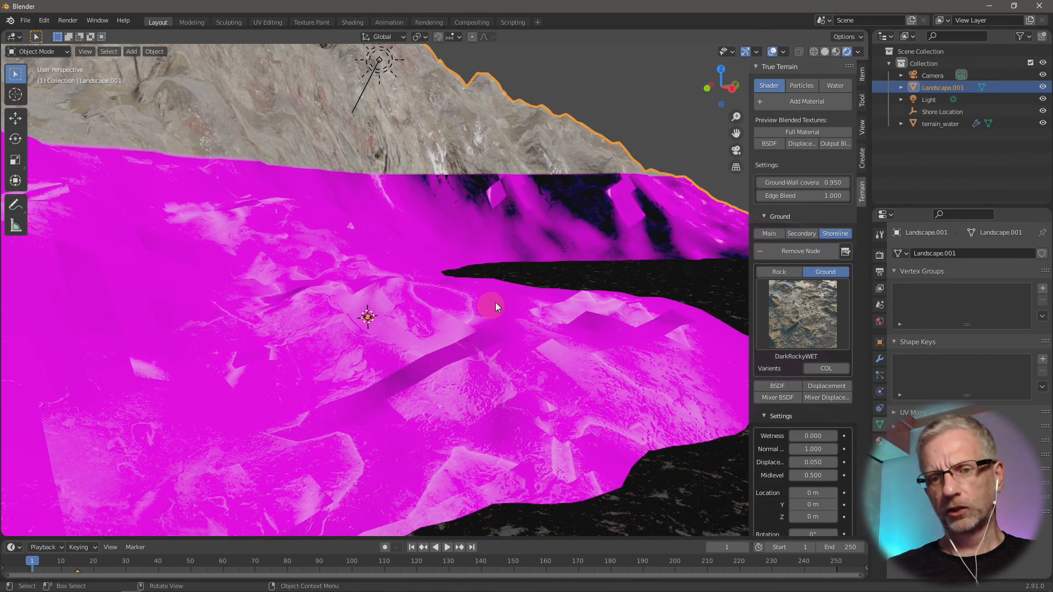
scroll(495, 301, "down", 2)
scroll(496, 301, "up", 2)
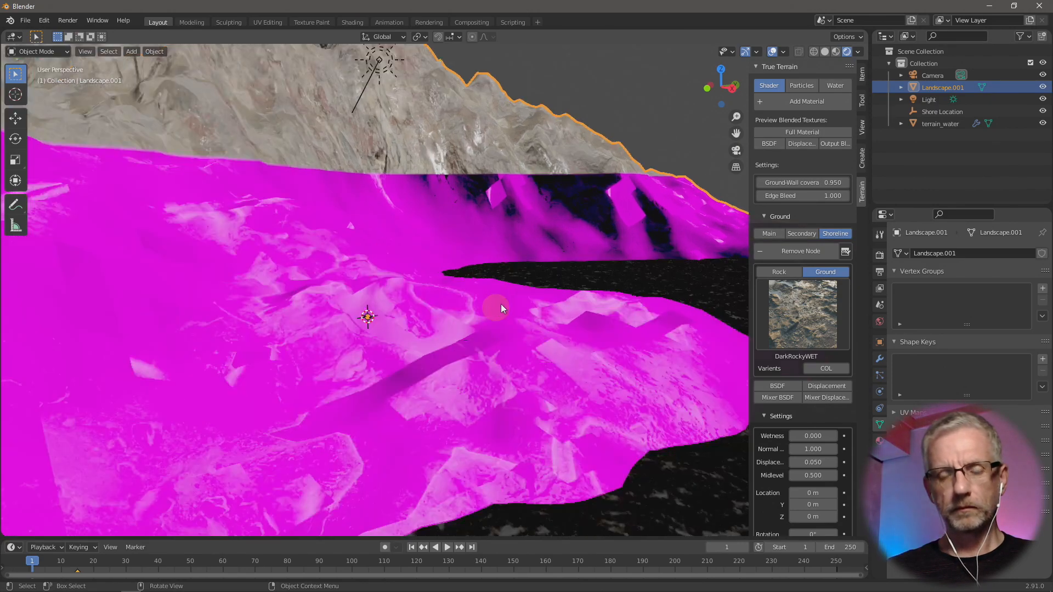
scroll(511, 303, "down", 2)
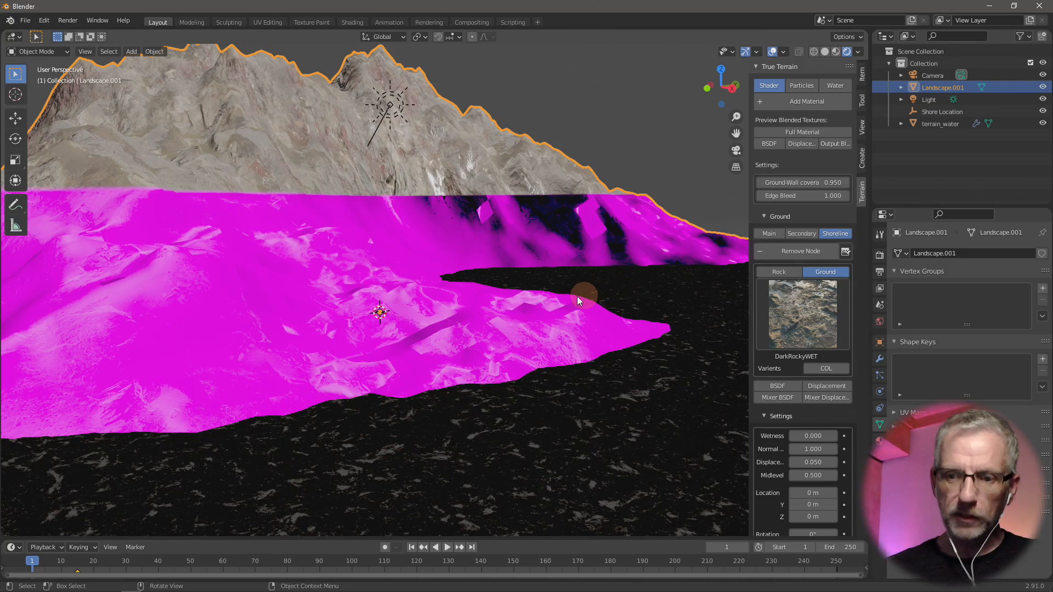
key("ctrl+z")
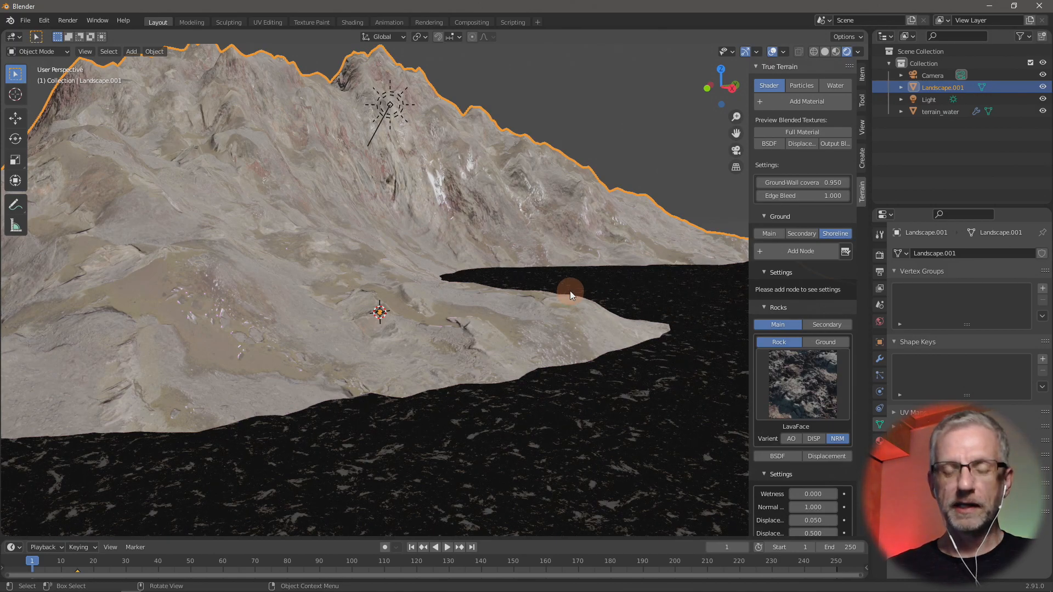
- Switch to Firefox, open the HDRI Haven site in a new tab and list its Outdoor HDRIs
key("alt+Tab")
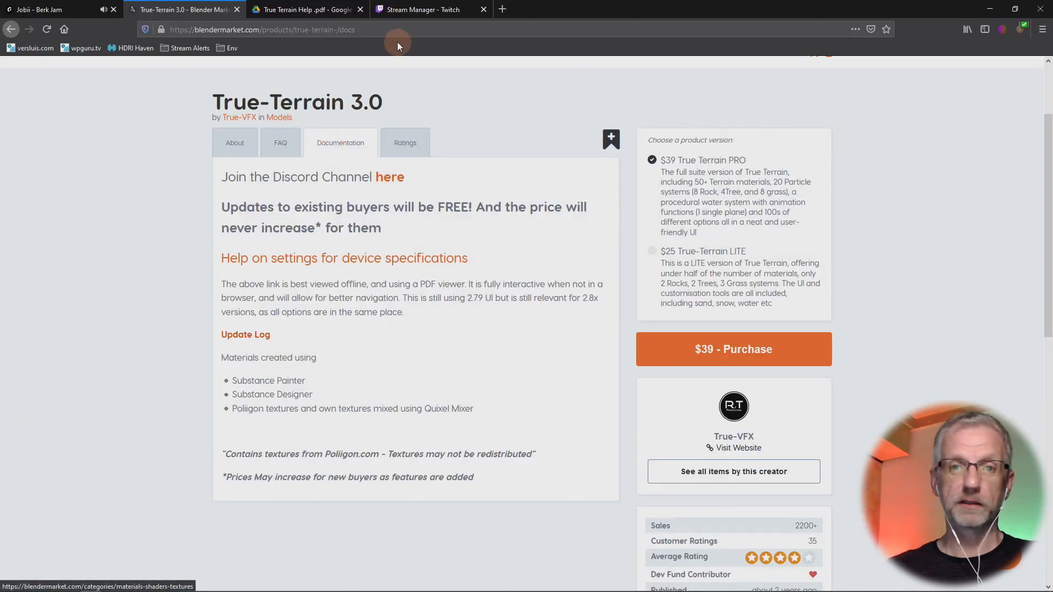
left_click(503, 9)
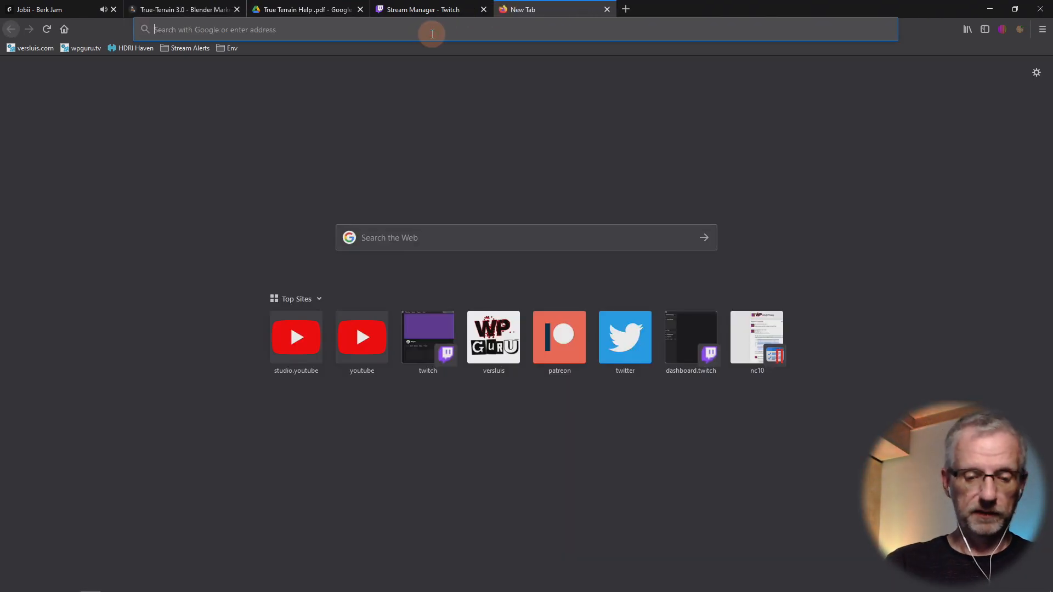
type("hdri")
key("Return")
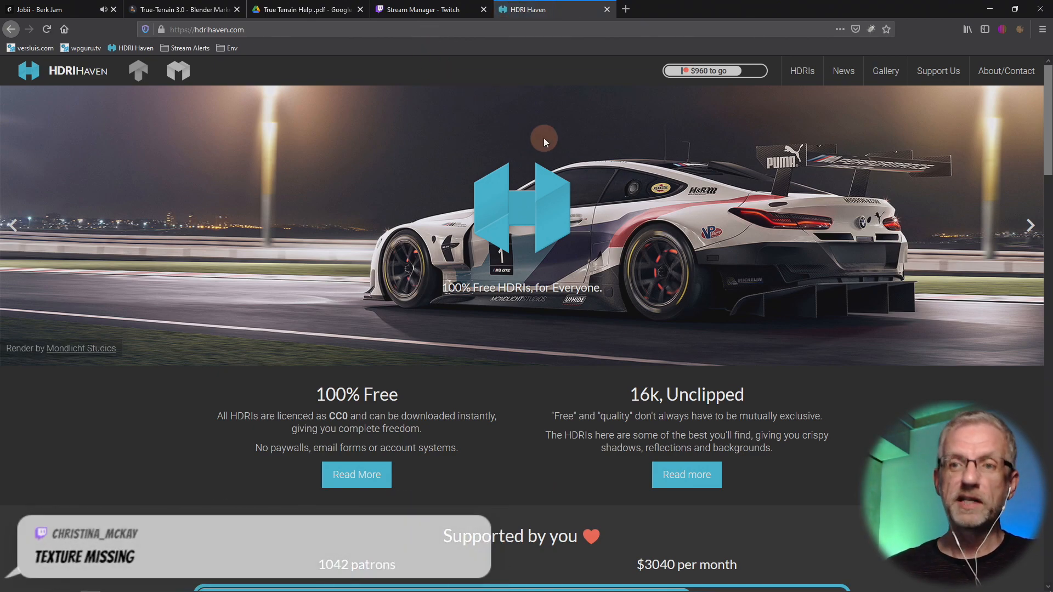
left_click(806, 74)
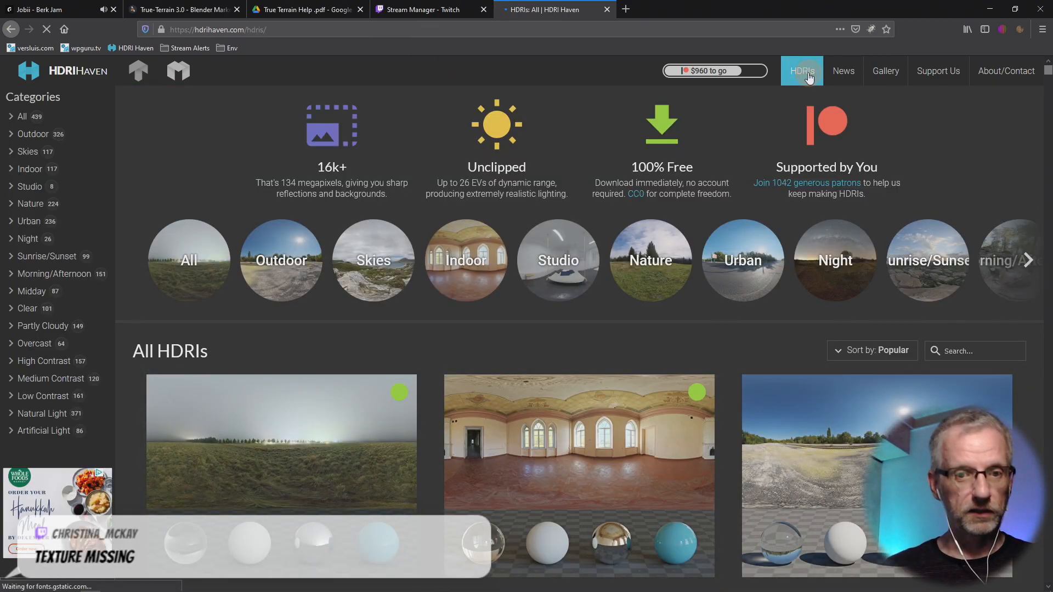
left_click(276, 285)
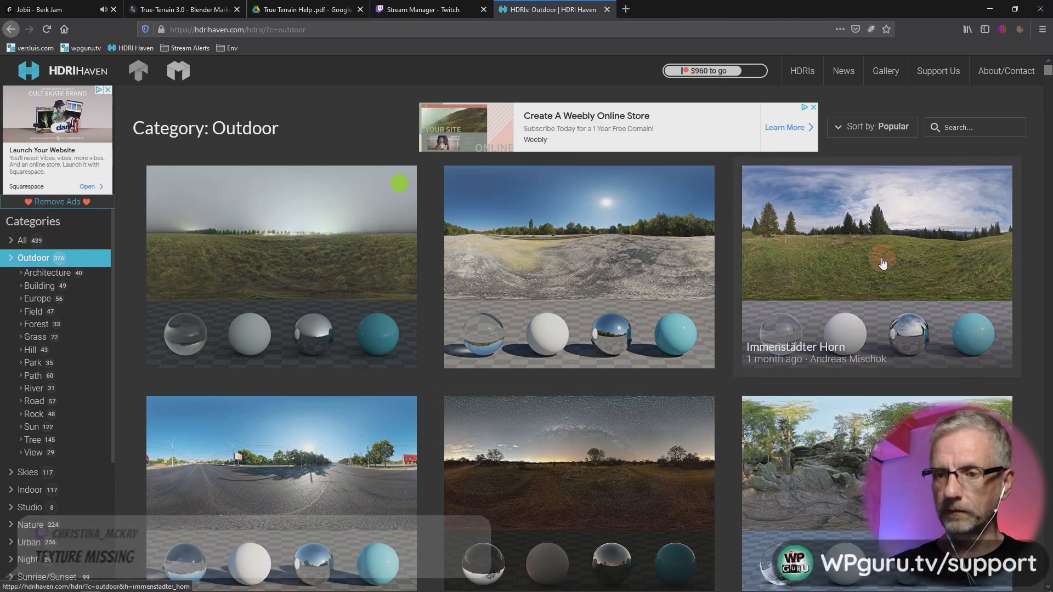
- Look through the Outdoor HDRIs and open the Kloppenheim 05 page
scroll(884, 263, "down", 3)
scroll(880, 266, "down", 4)
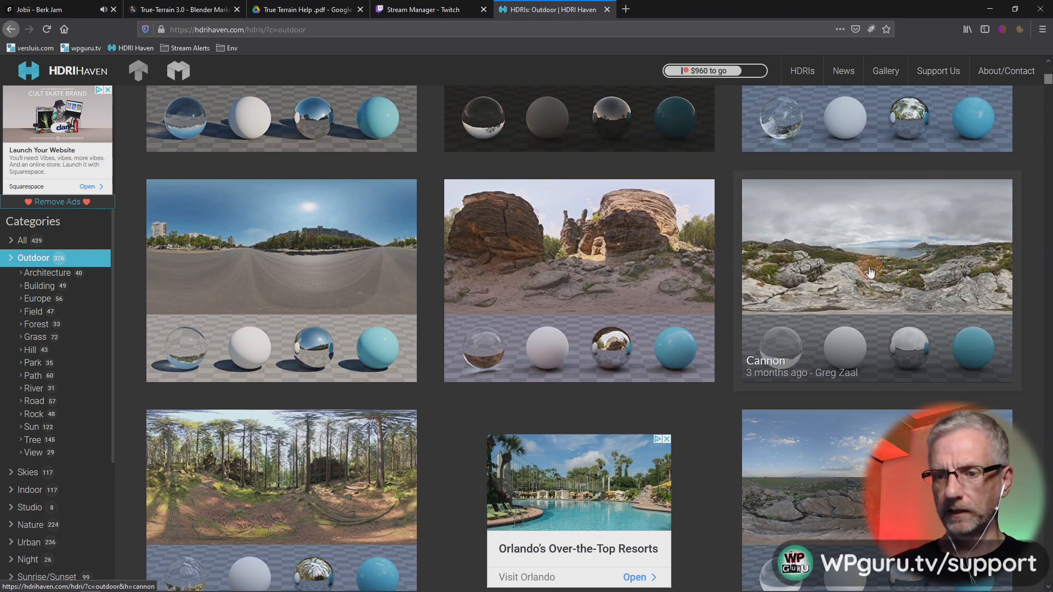
scroll(870, 272, "down", 2)
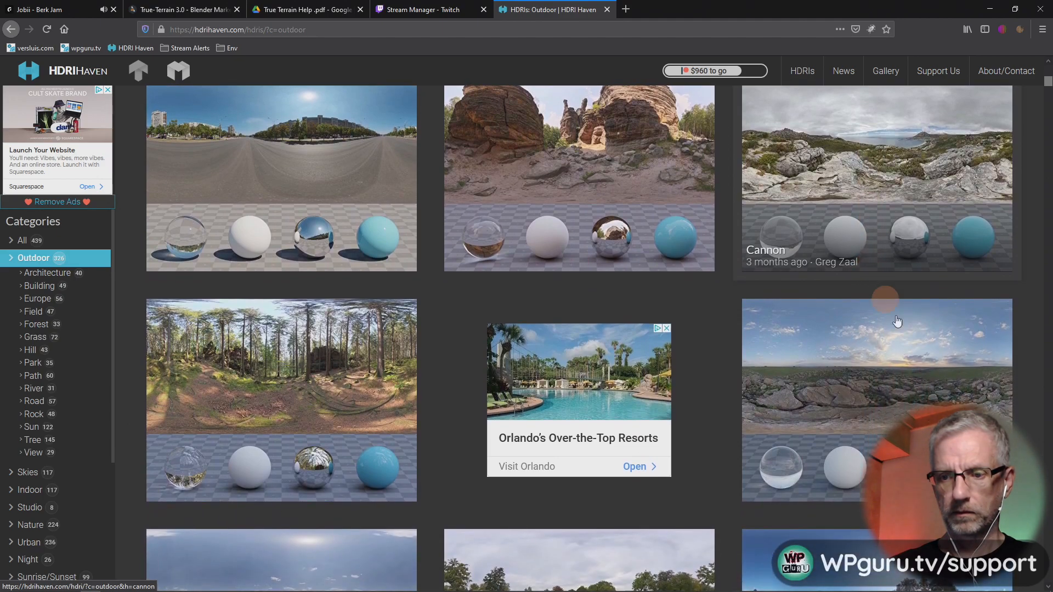
scroll(893, 383, "down", 2)
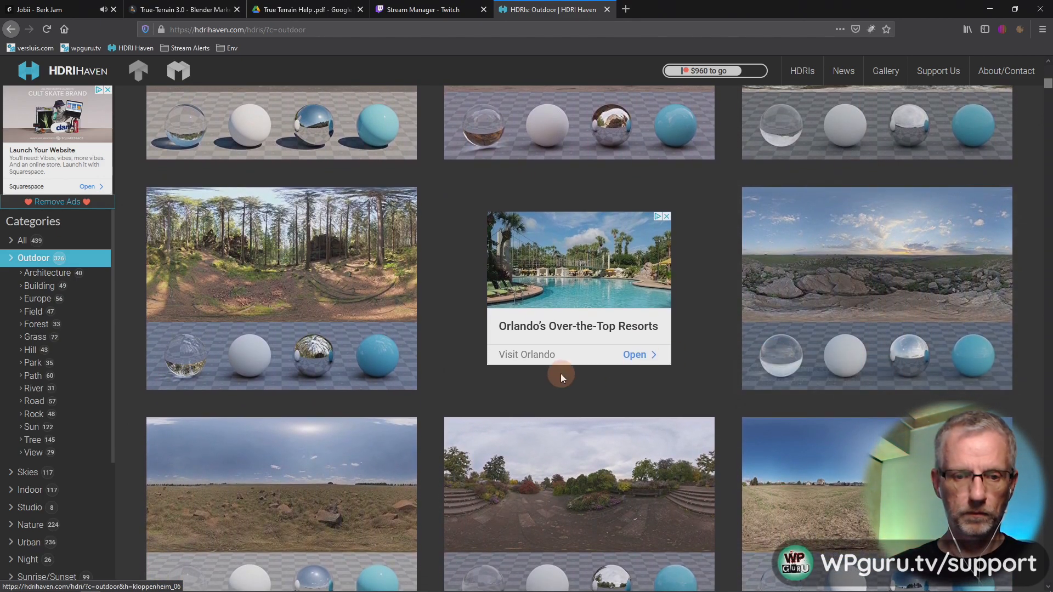
scroll(274, 503, "down", 2)
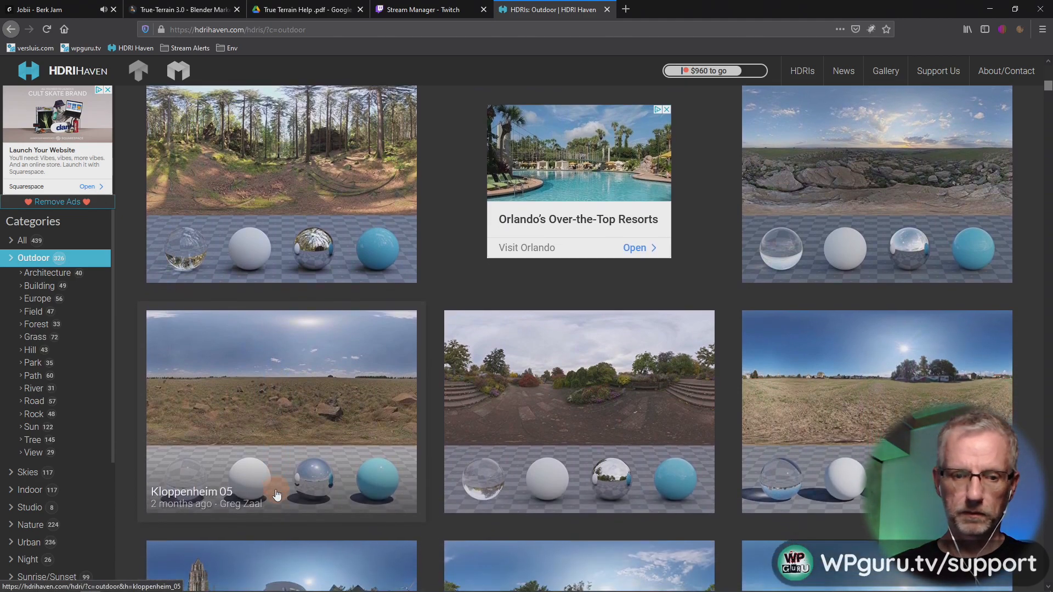
left_click(278, 403)
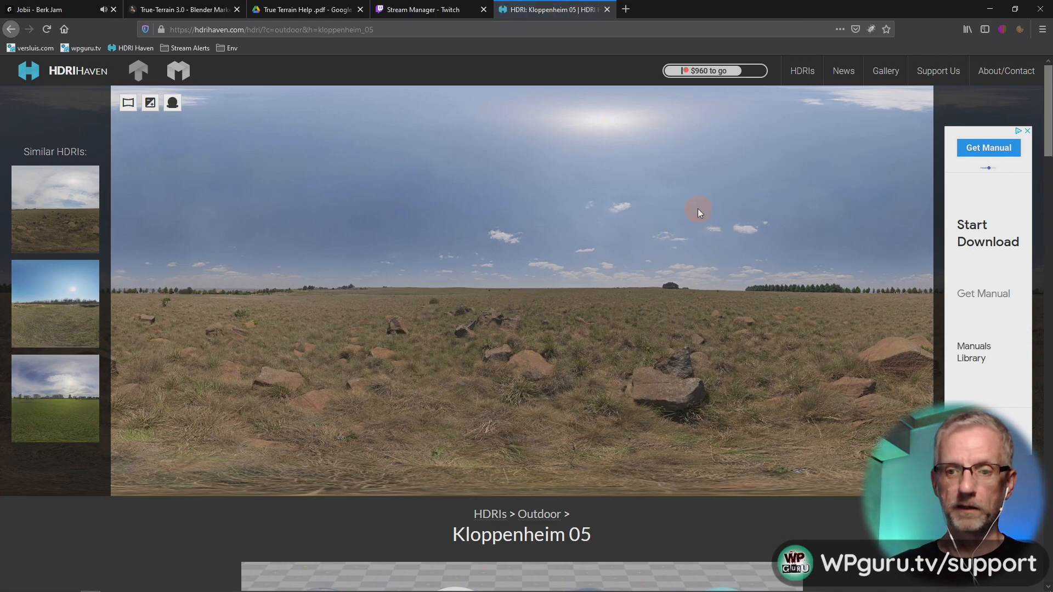
- Download the 4k HDR version of Kloppenheim 05 and save the file to disk
scroll(656, 251, "down", 10)
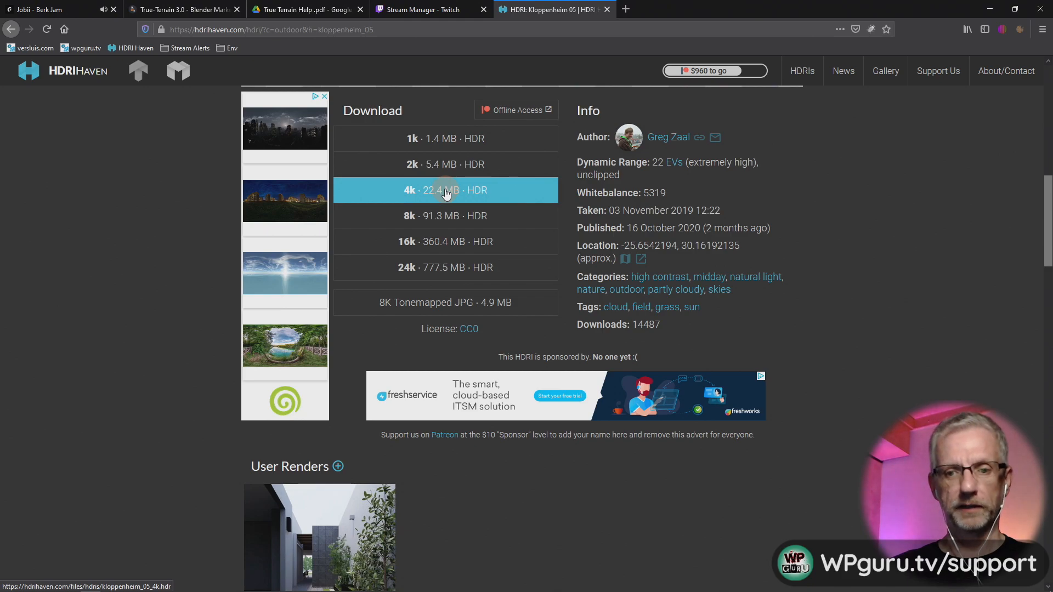
left_click(446, 192)
left_click(181, 204)
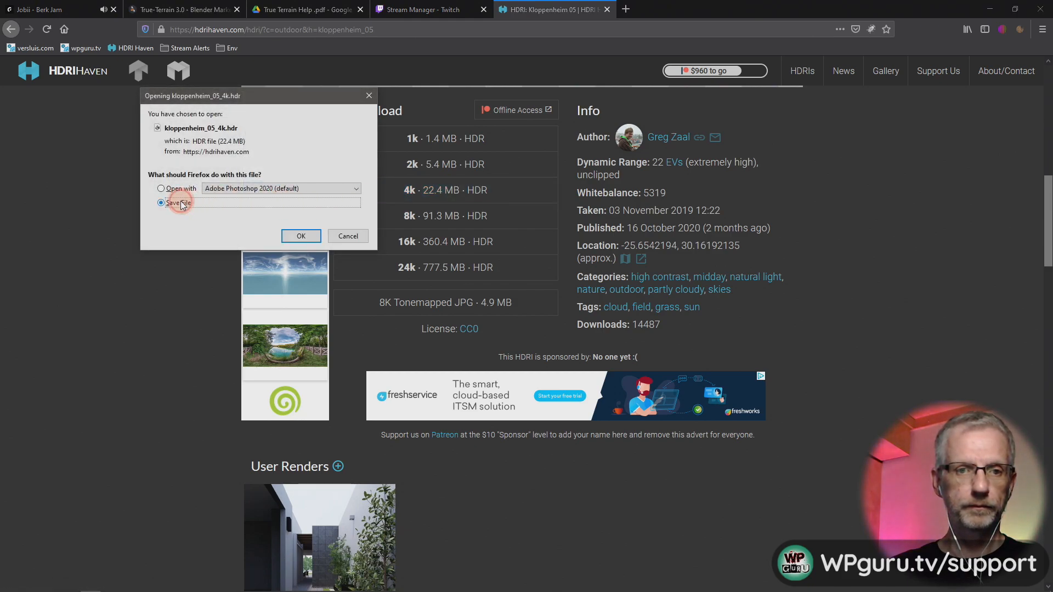
left_click(309, 234)
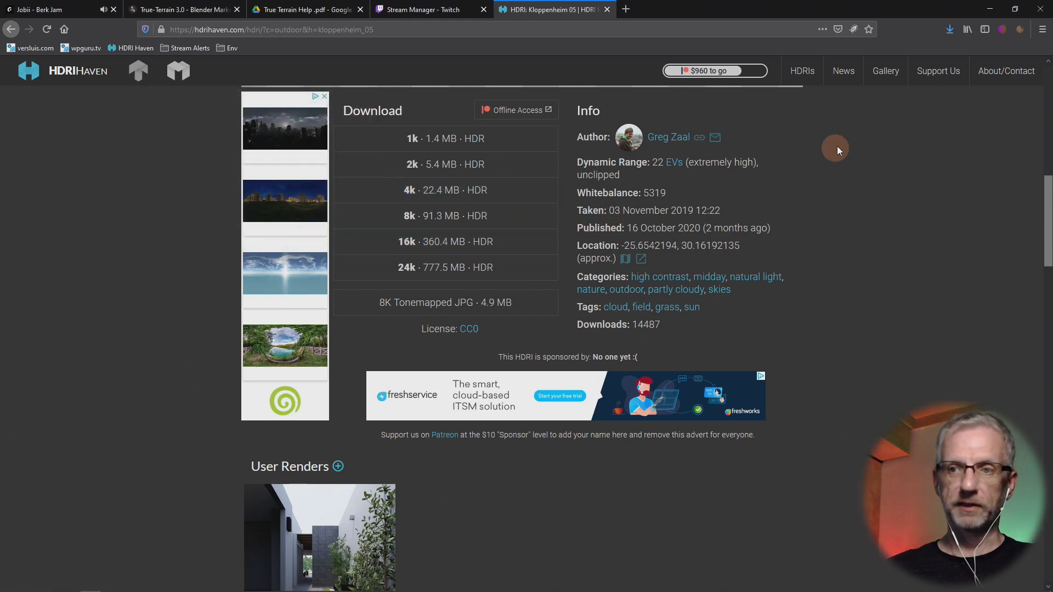
- Return to Blender, show the World shader nodes in the Shading workspace and enlarge the node editor
left_click(990, 9)
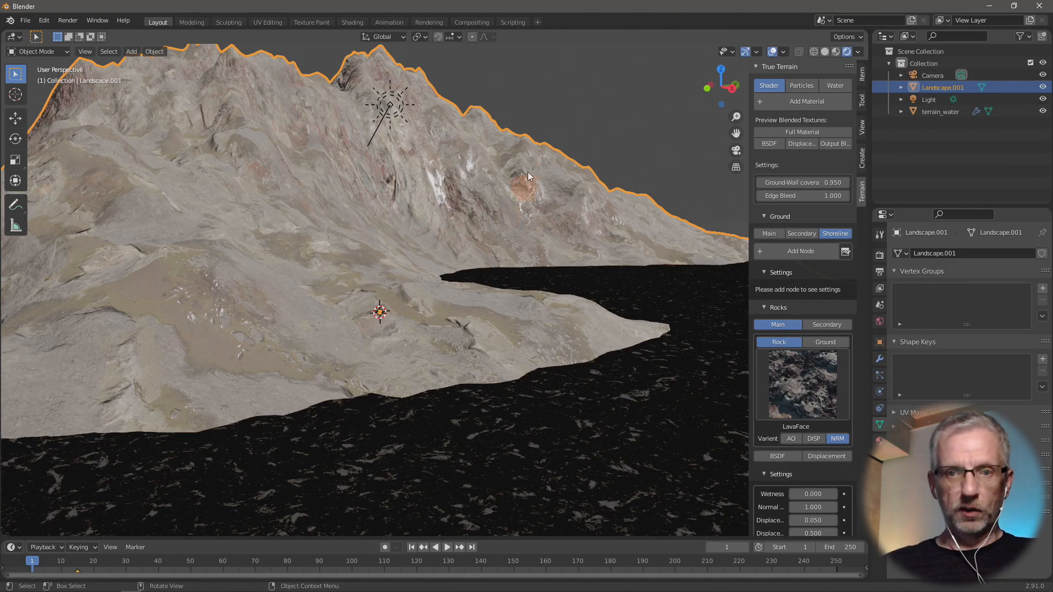
left_click(352, 22)
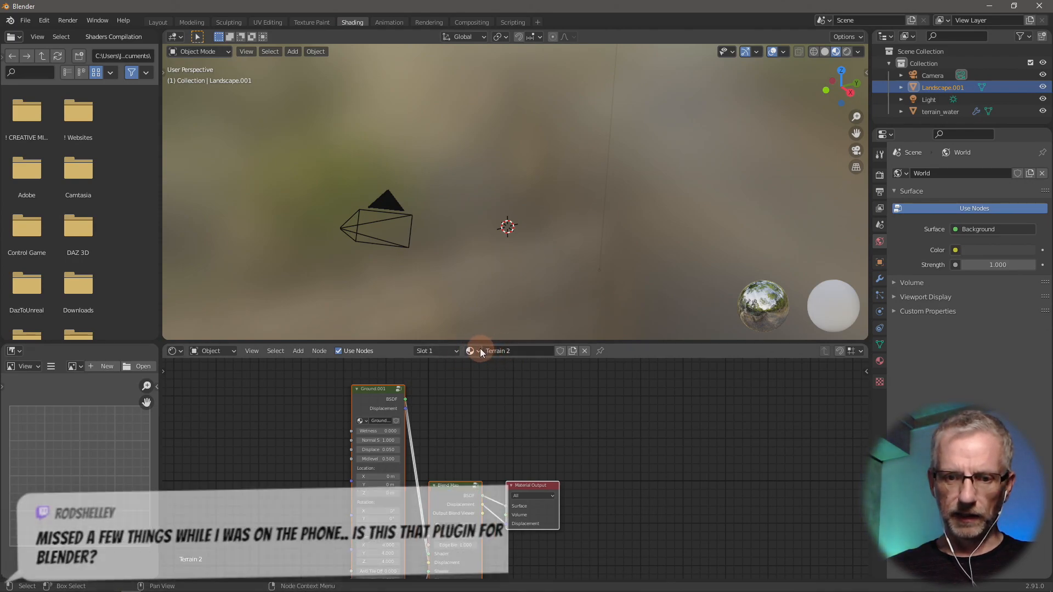
left_click(230, 351)
left_click(232, 374)
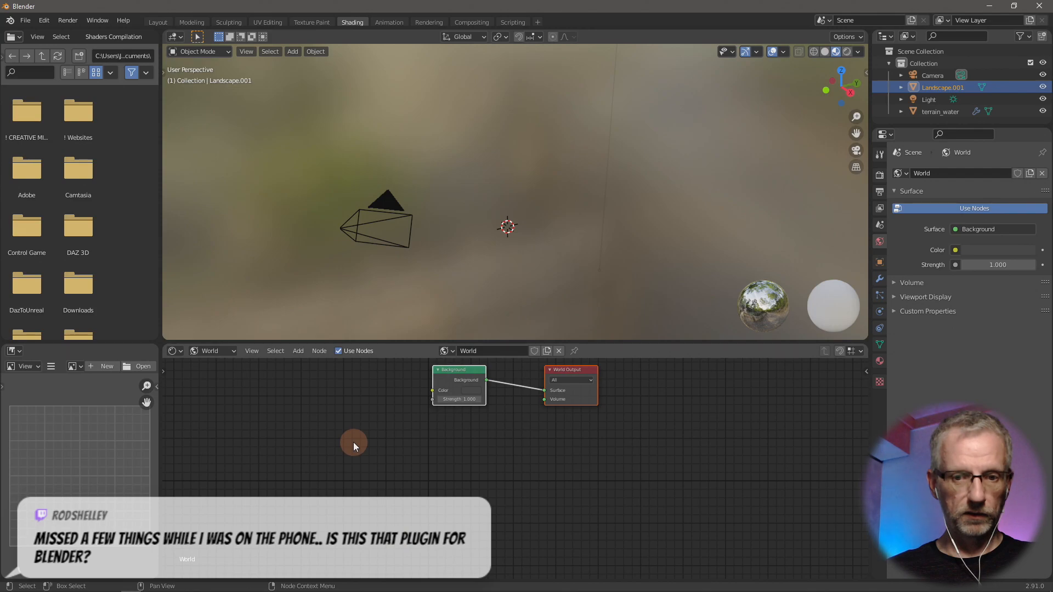
key("Home")
middle_click_drag(295, 498, 531, 512)
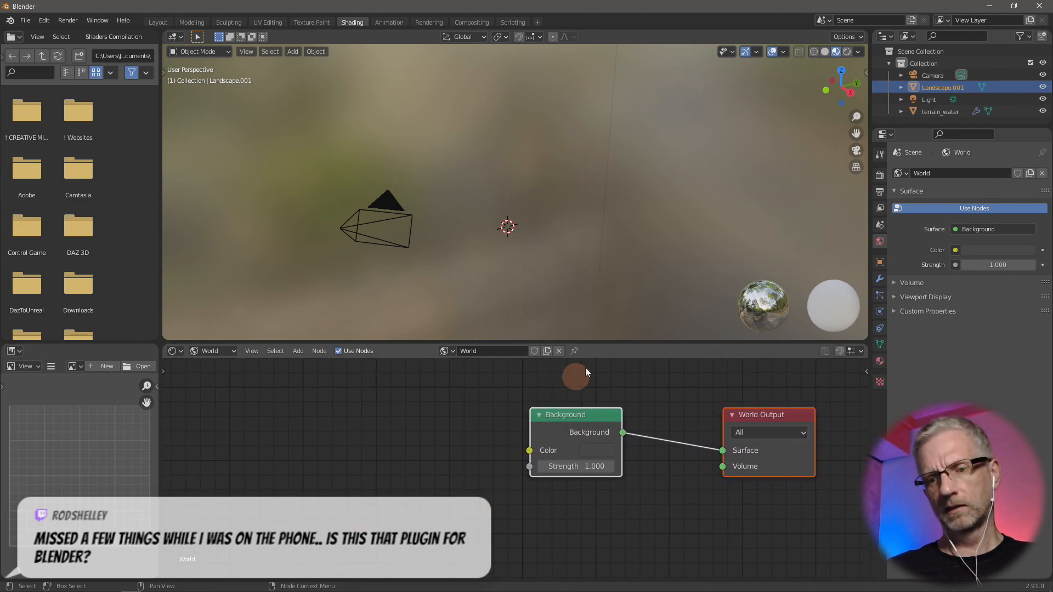
left_click_drag(615, 343, 614, 289)
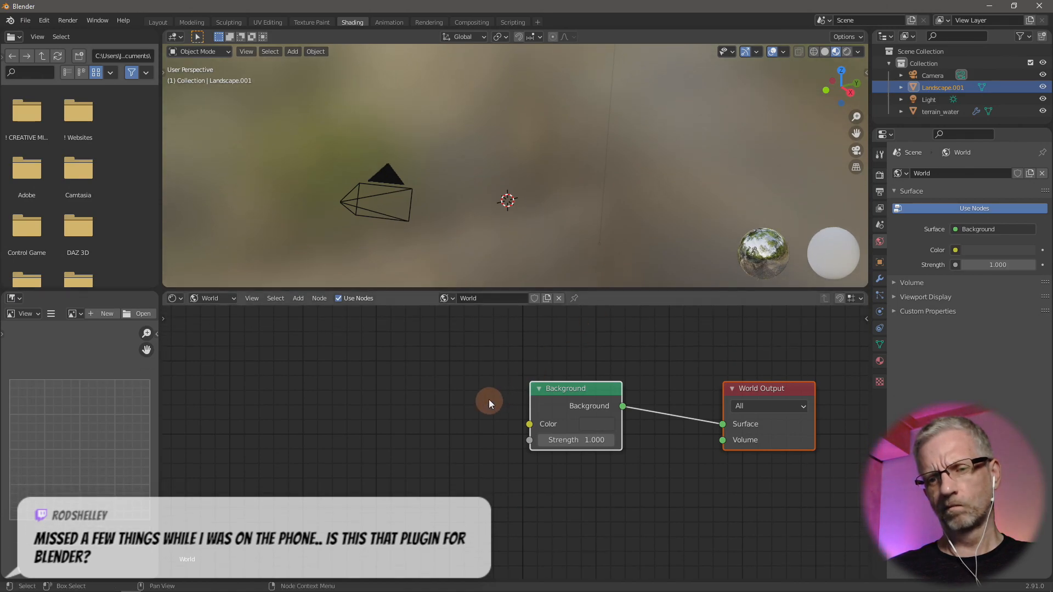
middle_click_drag(461, 392, 477, 382)
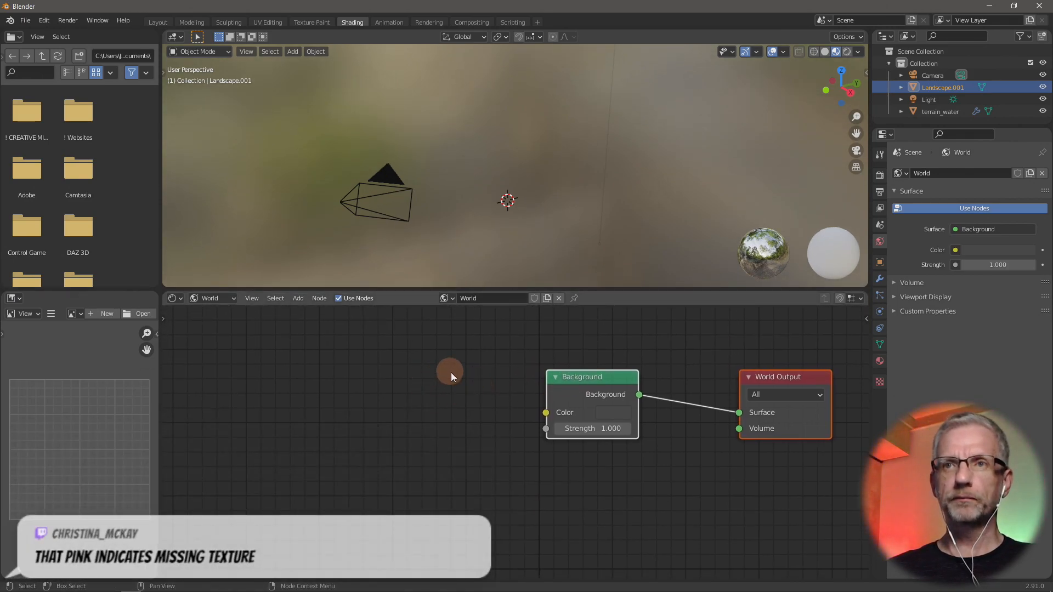
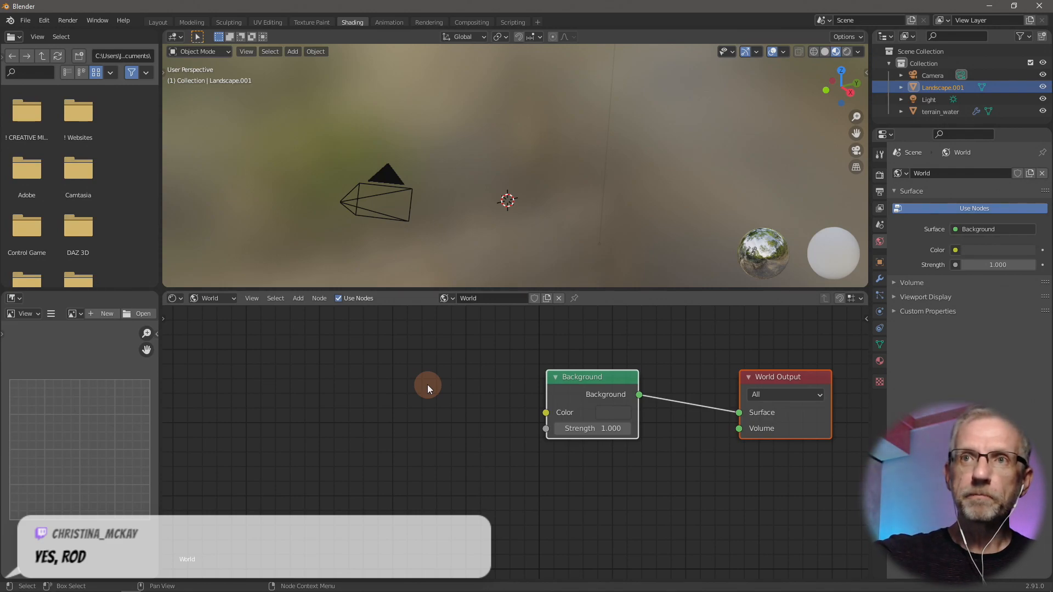
- Switch to Firefox and open the versluis.com website in a new tab
key("super")
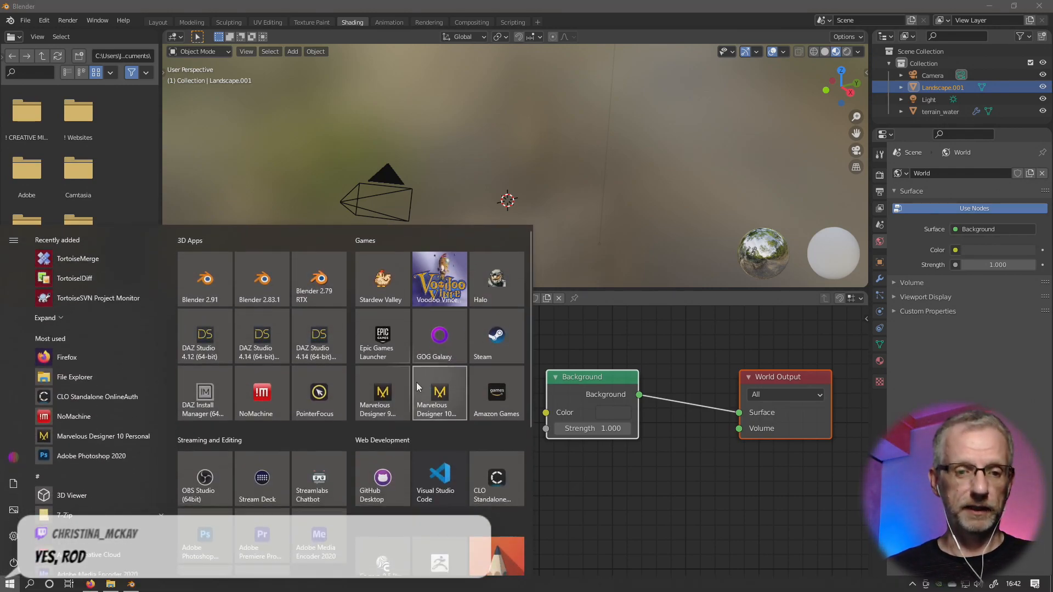
left_click(91, 585)
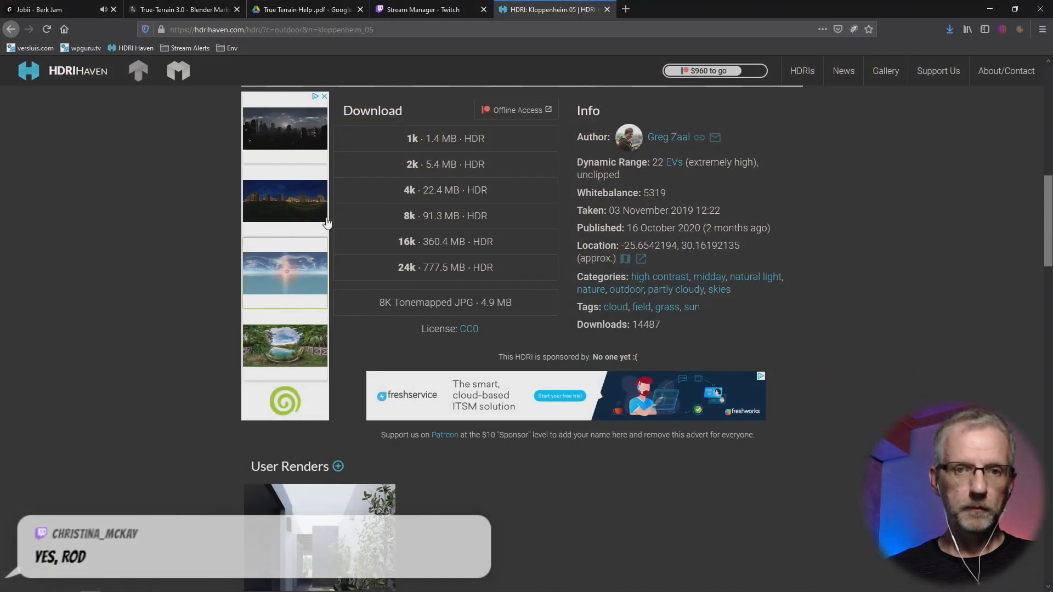
left_click(631, 11)
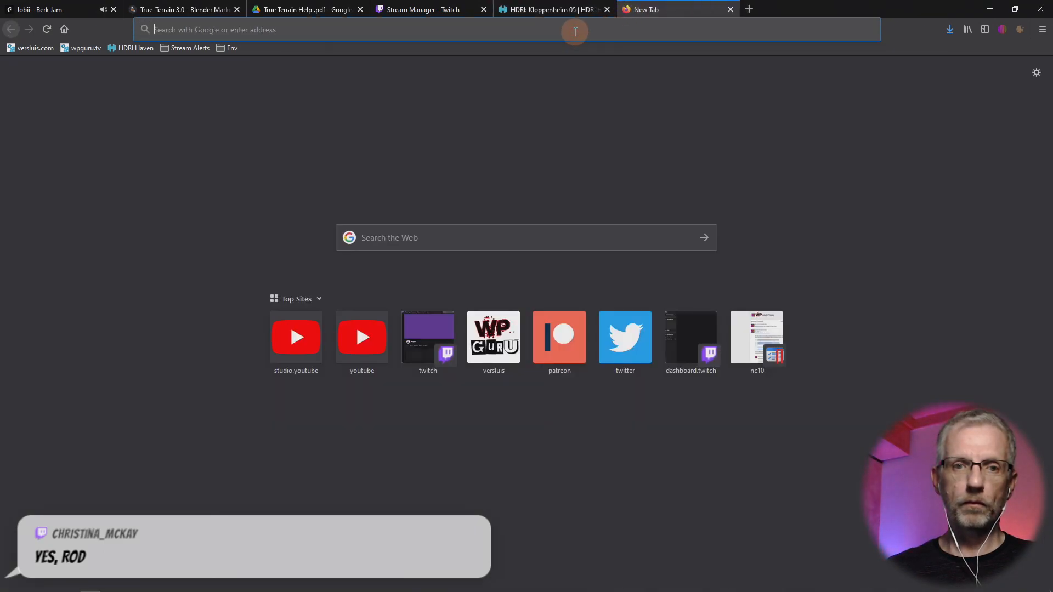
type("versluis.com")
key("Return")
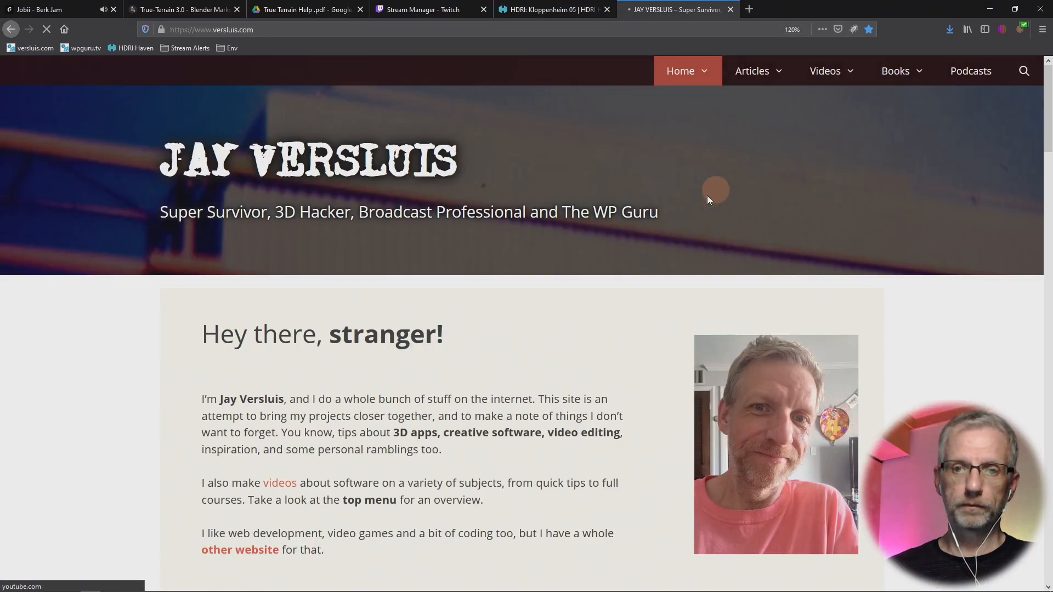
- Log in to the website with the saved account details and return from the dashboard to its home page
mouse_move(689, 74)
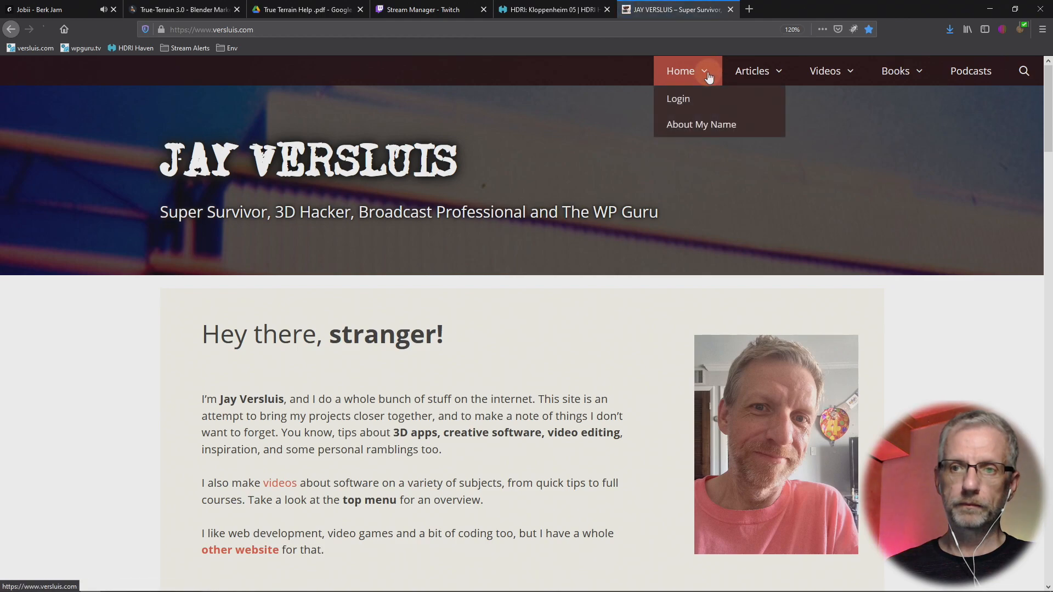
left_click(681, 99)
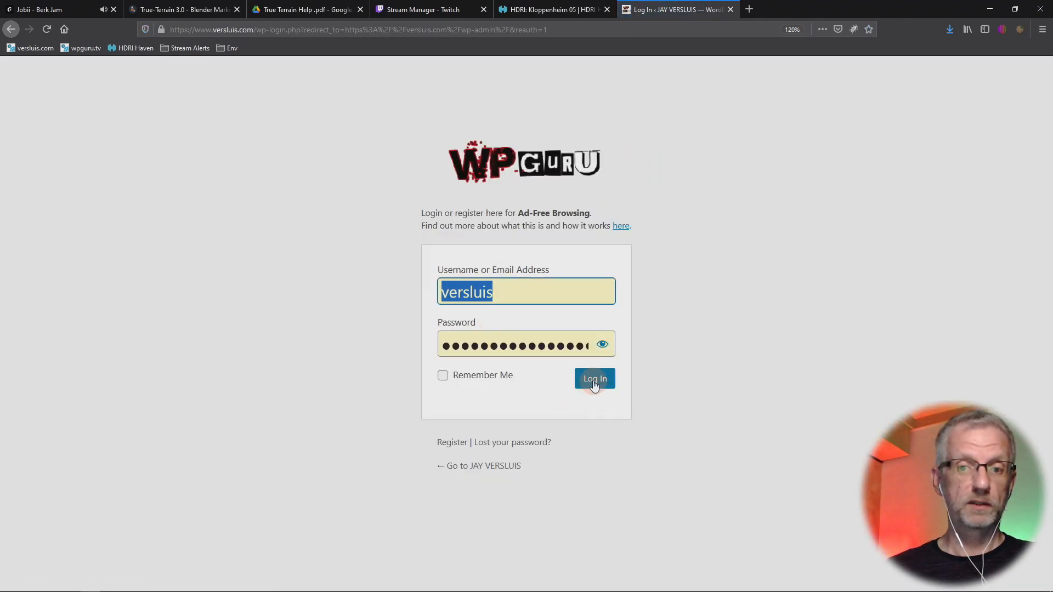
left_click(595, 382)
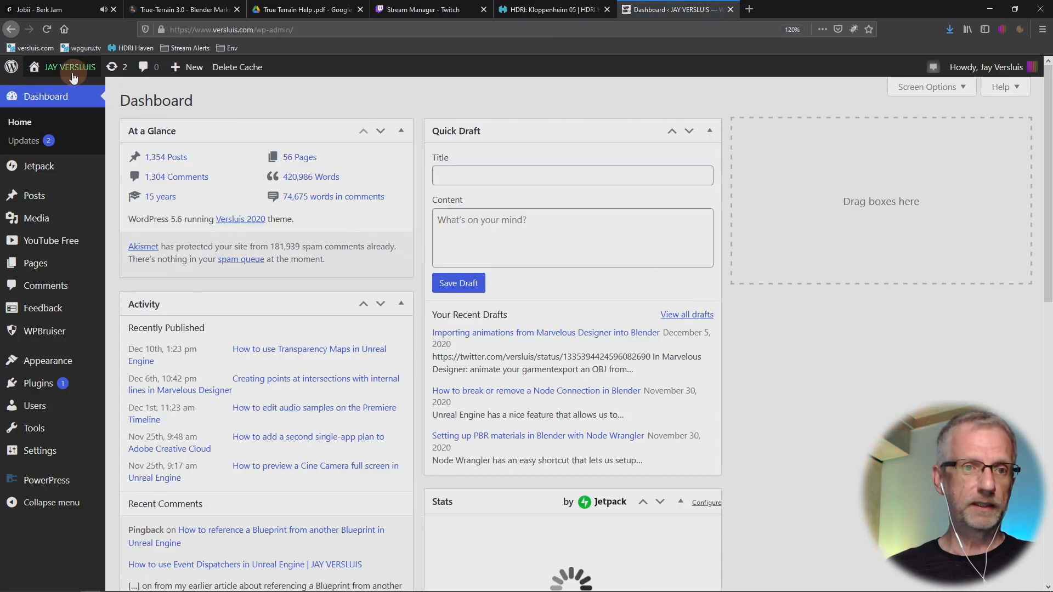
mouse_move(70, 67)
left_click(59, 91)
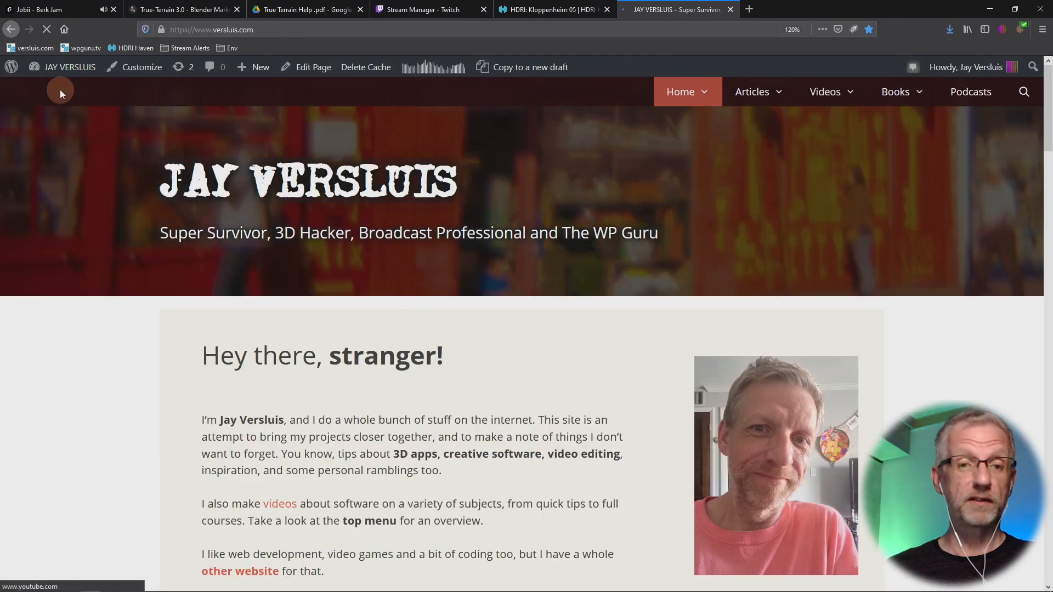
- Search the site for "hdri blender" and open the article How to rotate a HDRI in Blender
left_click(1023, 94)
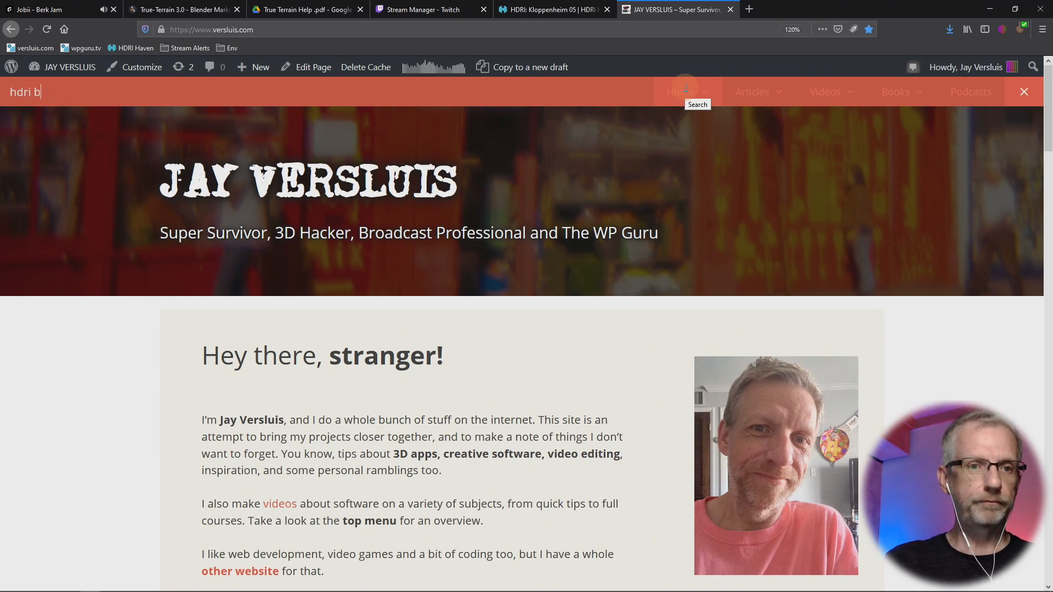
type("der")
key("Return")
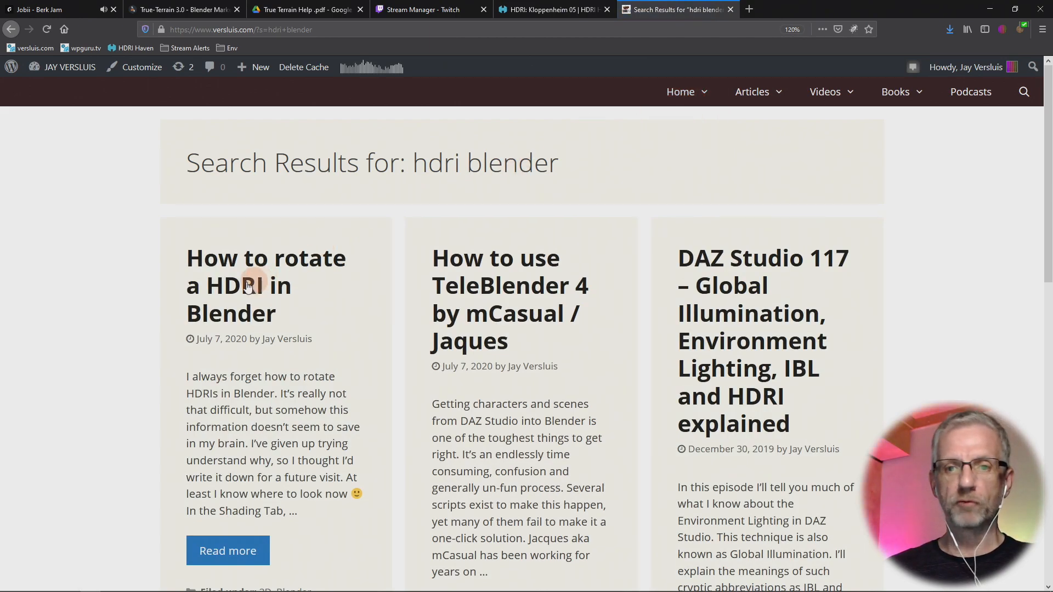
scroll(574, 263, "down", 7)
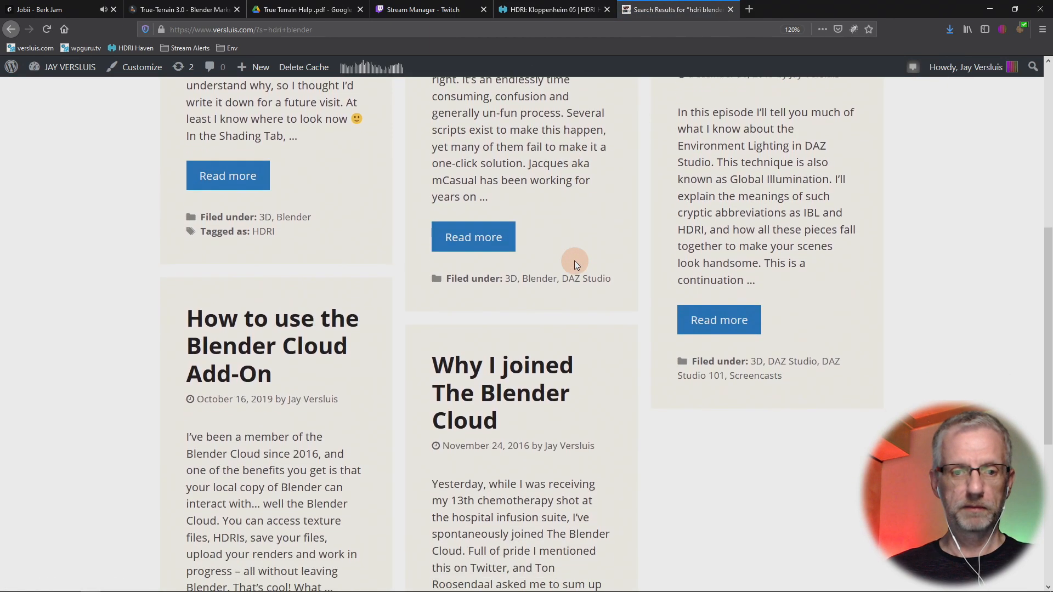
scroll(574, 262, "down", 2)
scroll(617, 274, "down", 3)
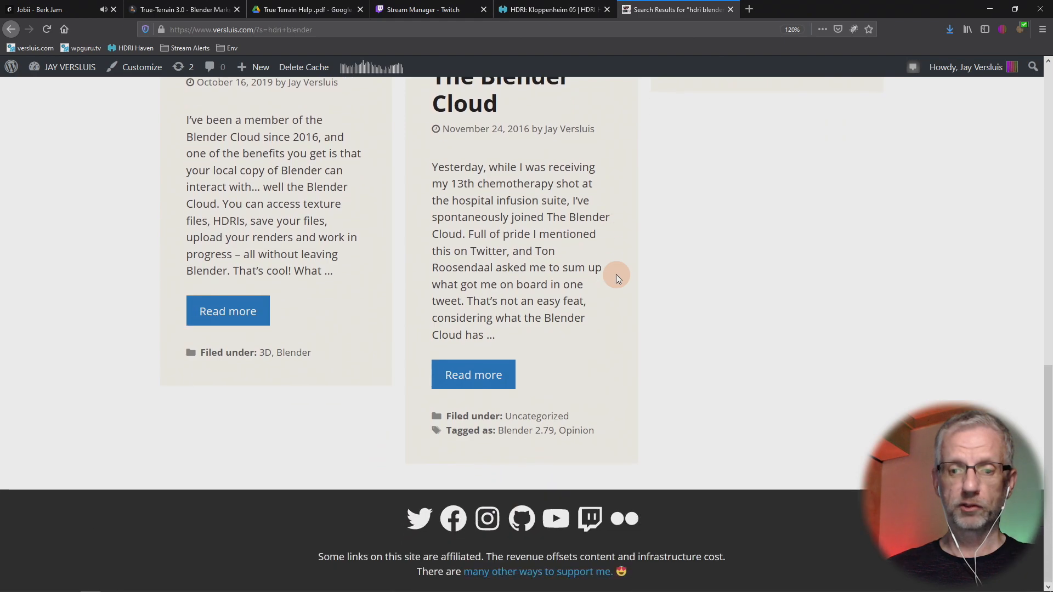
scroll(617, 274, "up", 6)
scroll(616, 274, "up", 5)
left_click(219, 299)
- Read how the article connects Environment Texture, Texture Coordinate and Mapping nodes to rotate an HDRI
scroll(45, 376, "down", 5)
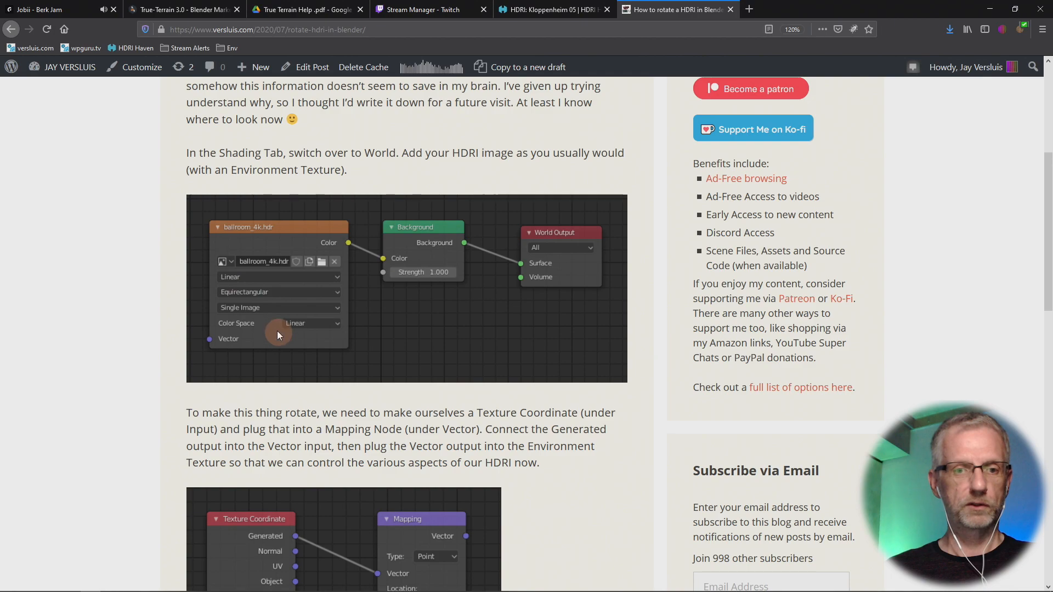
scroll(266, 286, "down", 2)
scroll(266, 285, "down", 5)
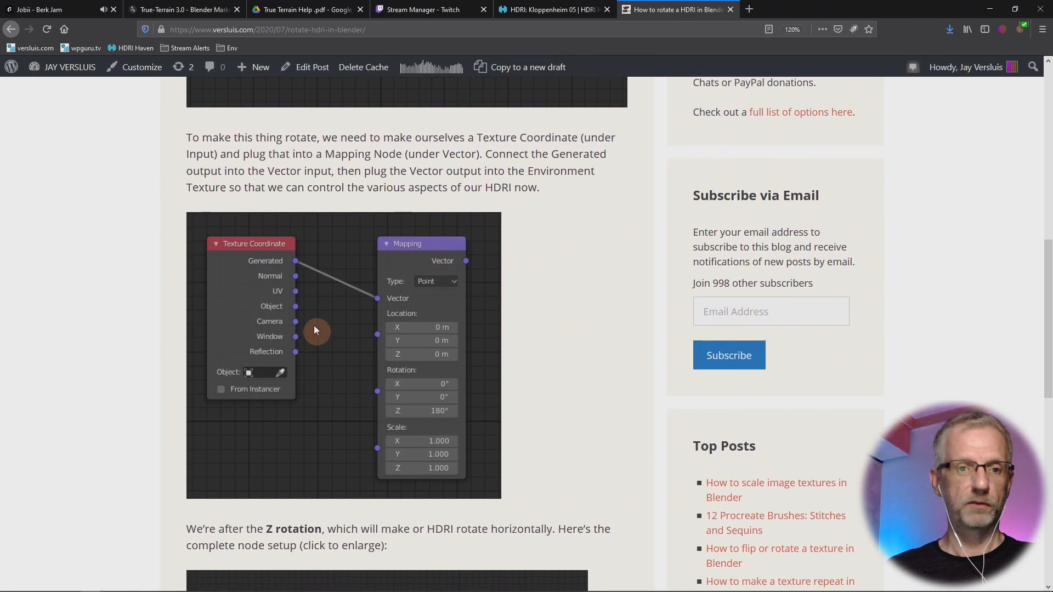
scroll(396, 313, "down", 6)
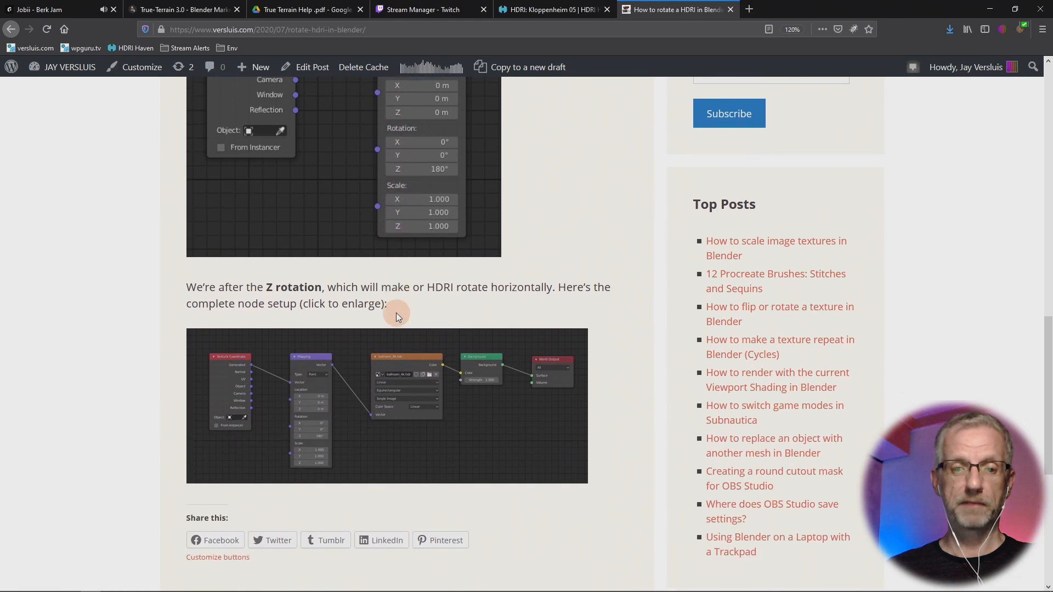
scroll(392, 351, "up", 6)
- Return to Blender, add an Environment Texture node to the World shader and connect its Color to the Background node's Color
key("alt+Tab")
left_click(342, 383)
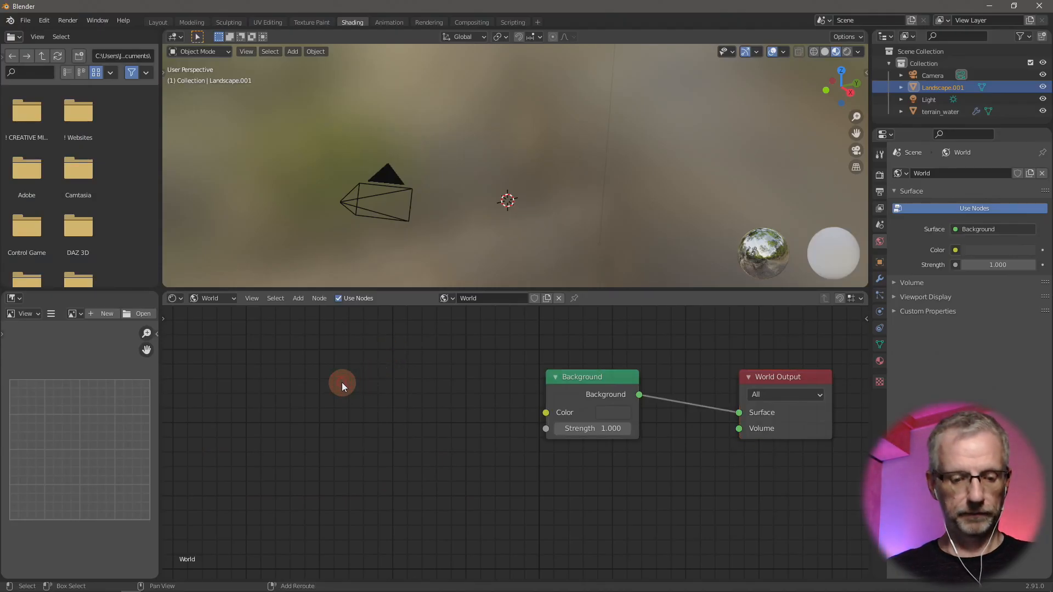
key("shift+a")
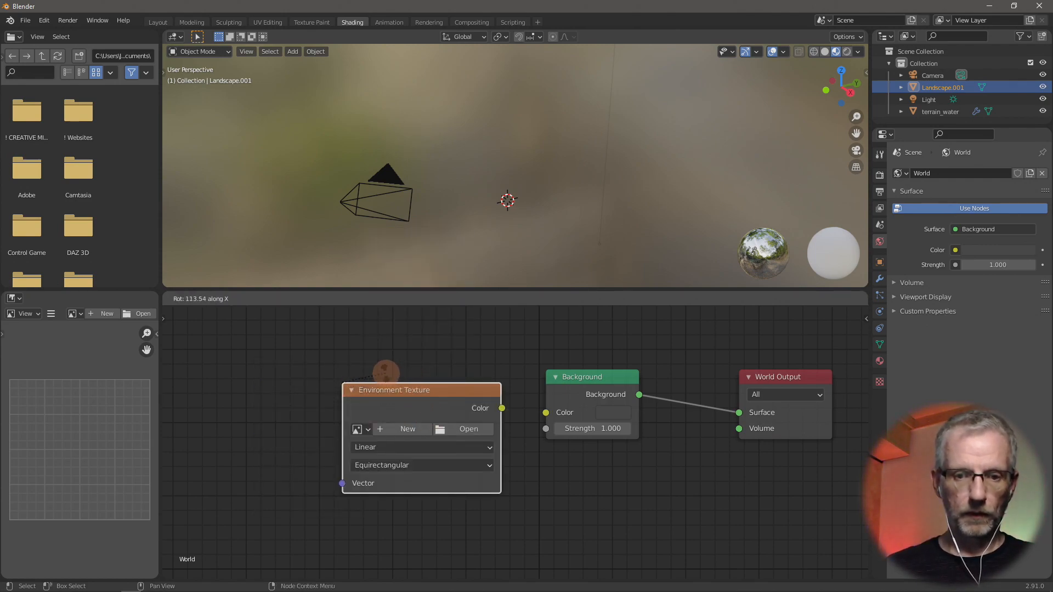
left_click(386, 374)
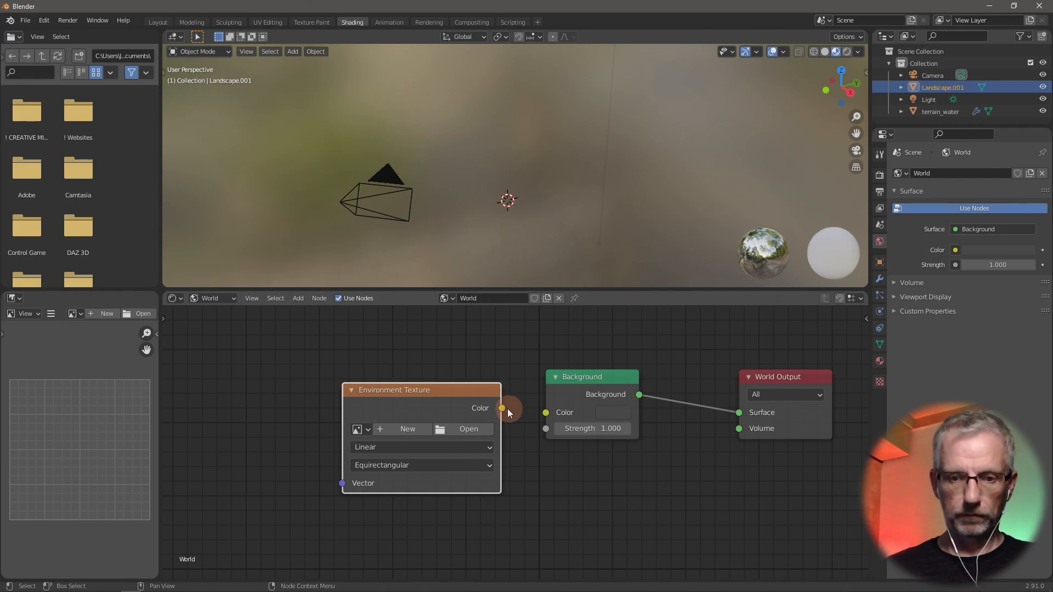
left_click_drag(502, 411, 546, 413)
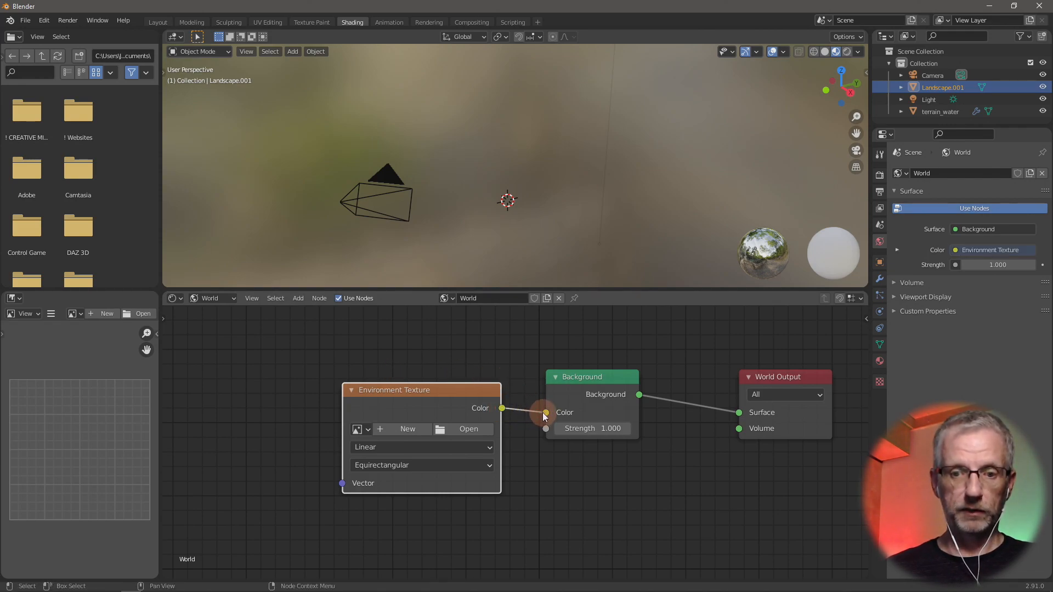
- Load kloppenheim_05_4k.hdr from the Downloads folder into the Environment Texture node
left_click(458, 427)
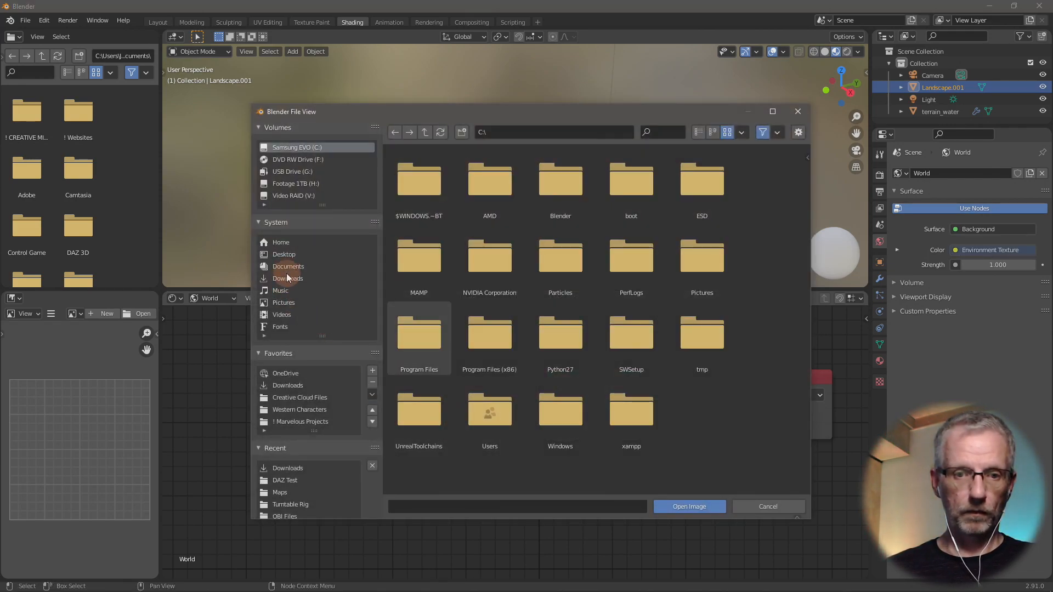
left_click(333, 278)
scroll(579, 302, "down", 3)
left_click(580, 304)
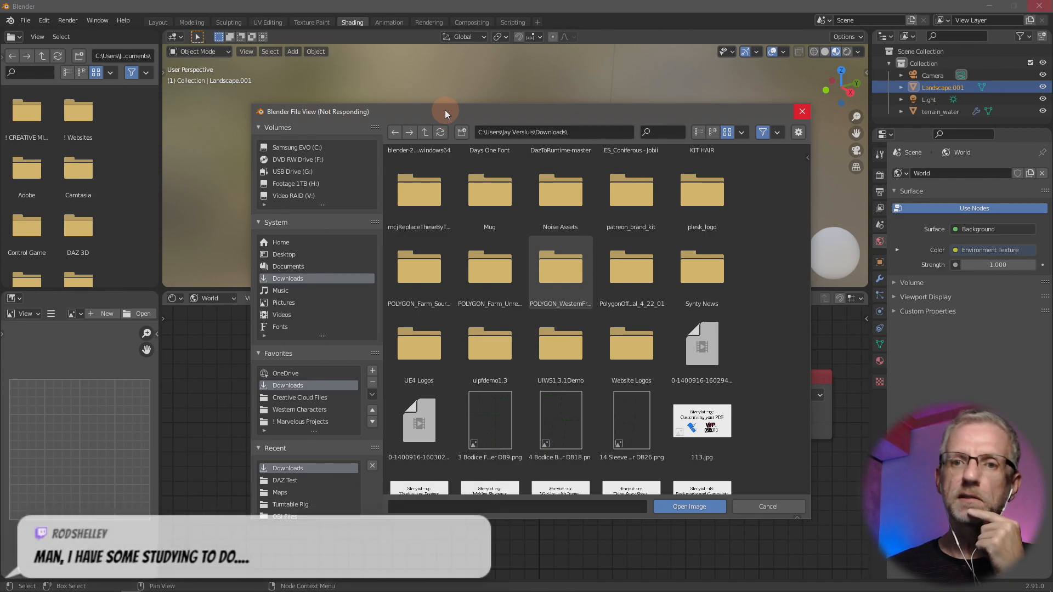
left_click_drag(445, 111, 403, 101)
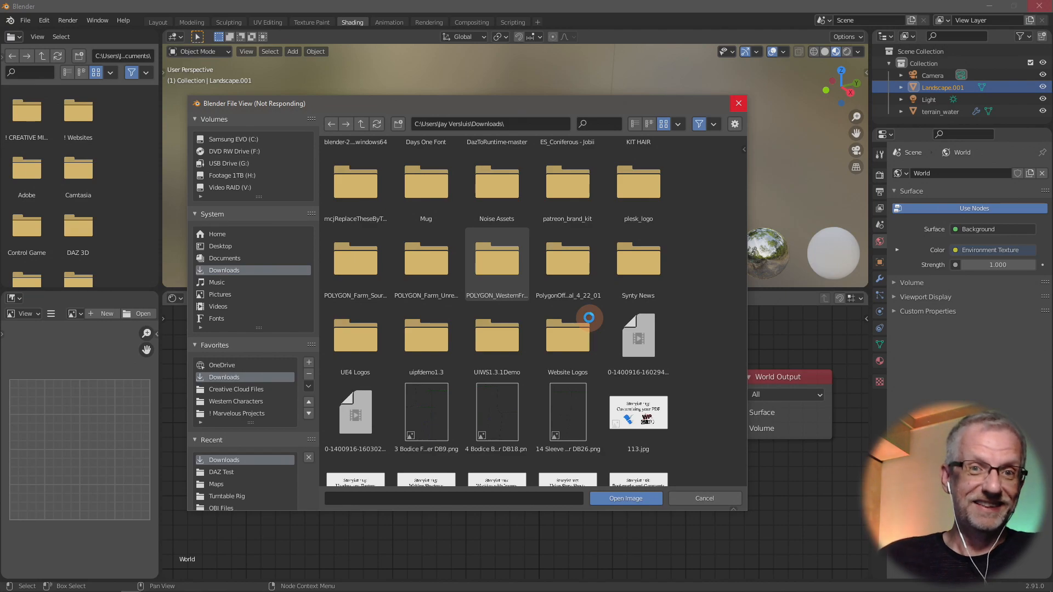
scroll(589, 318, "down", 4)
left_click(591, 322)
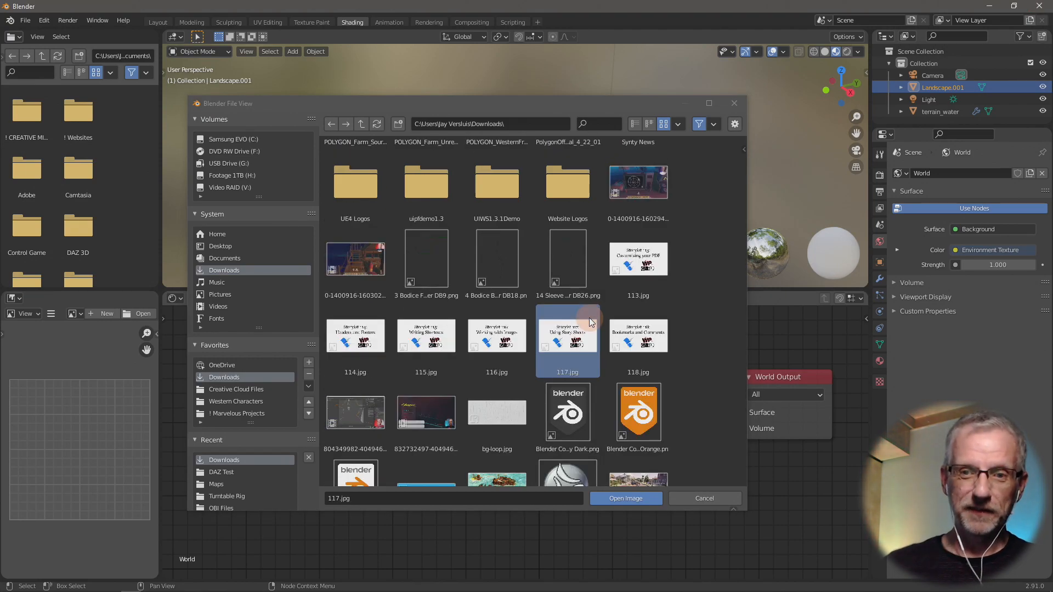
scroll(720, 291, "down", 6)
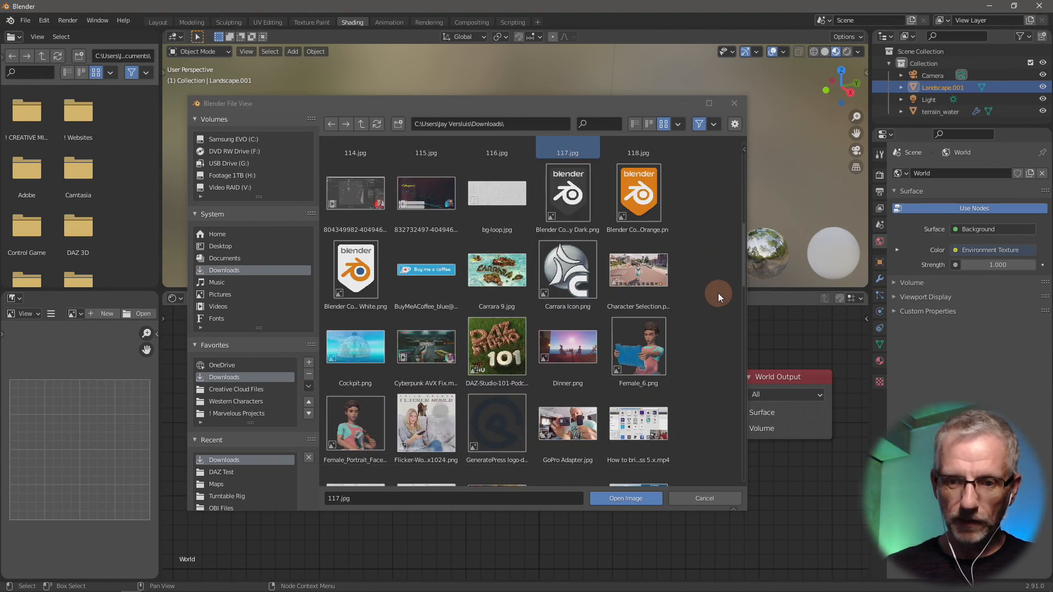
scroll(720, 296, "down", 8)
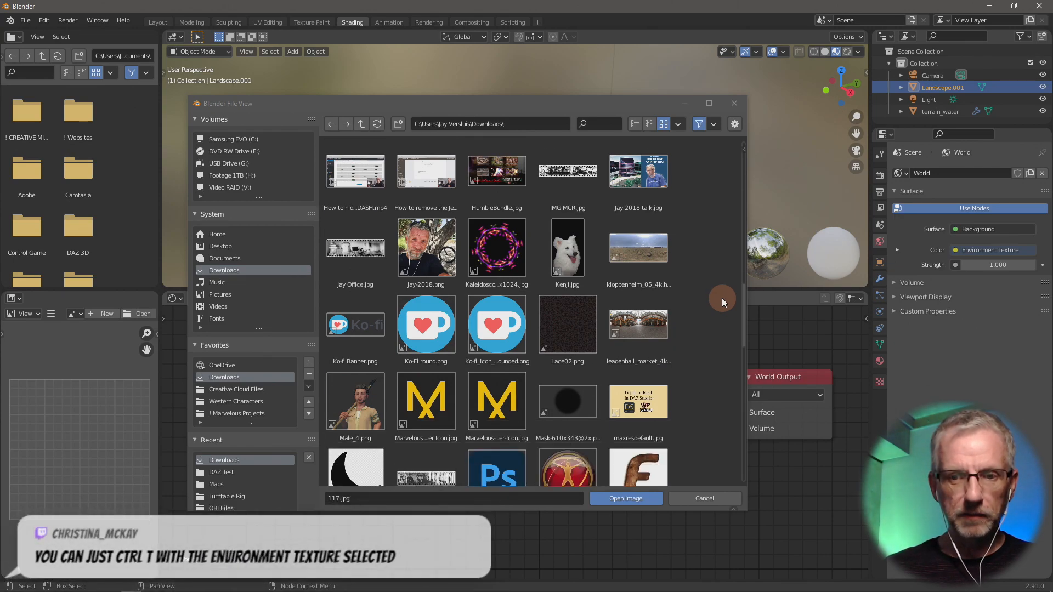
left_click(649, 259)
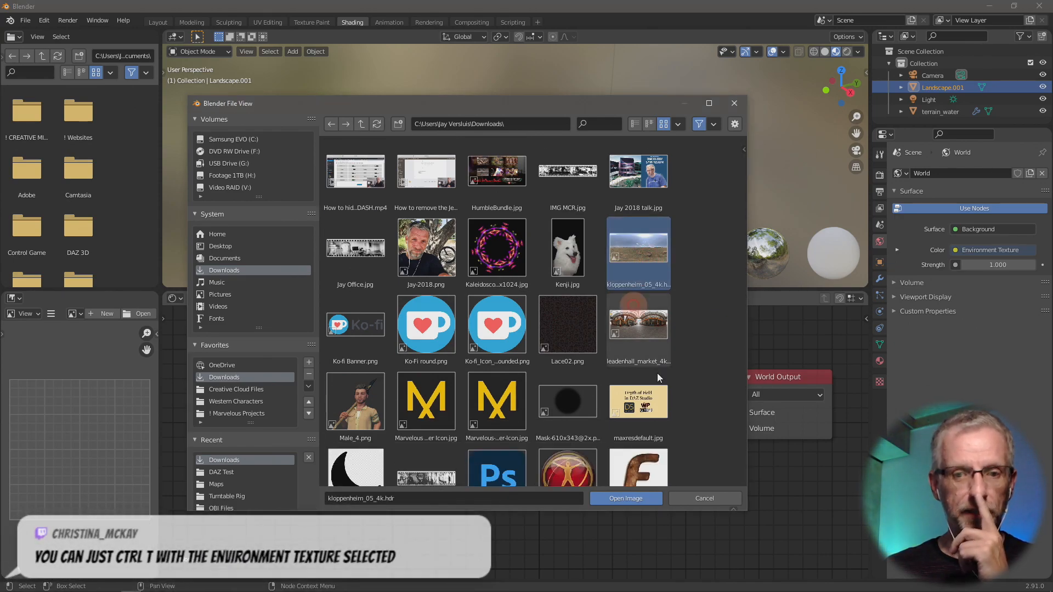
left_click(635, 501)
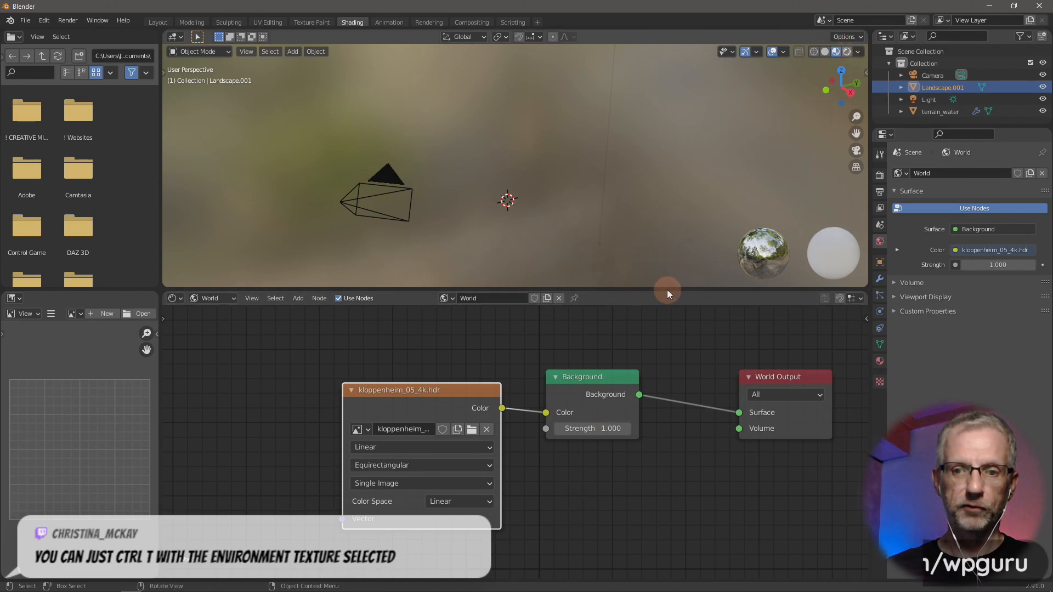
- Enlarge the 3D viewport in the Shading workspace and display it in Rendered shading
left_click_drag(676, 288, 672, 409)
middle_click_drag(665, 319, 704, 320)
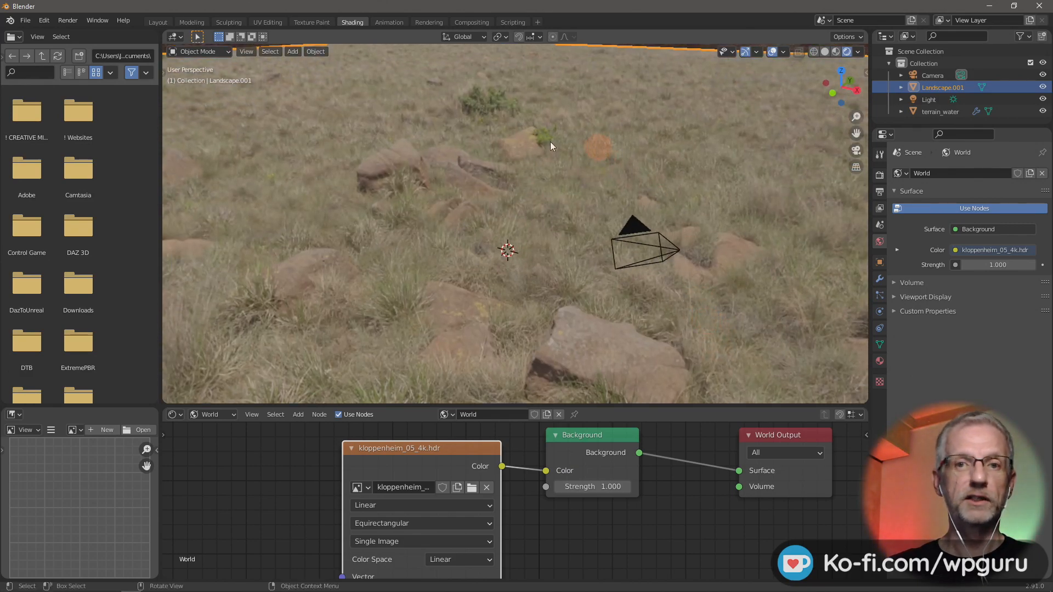
- Examine the landscape and its water surface under the HDRI from above and below in the Layout workspace
left_click(158, 21)
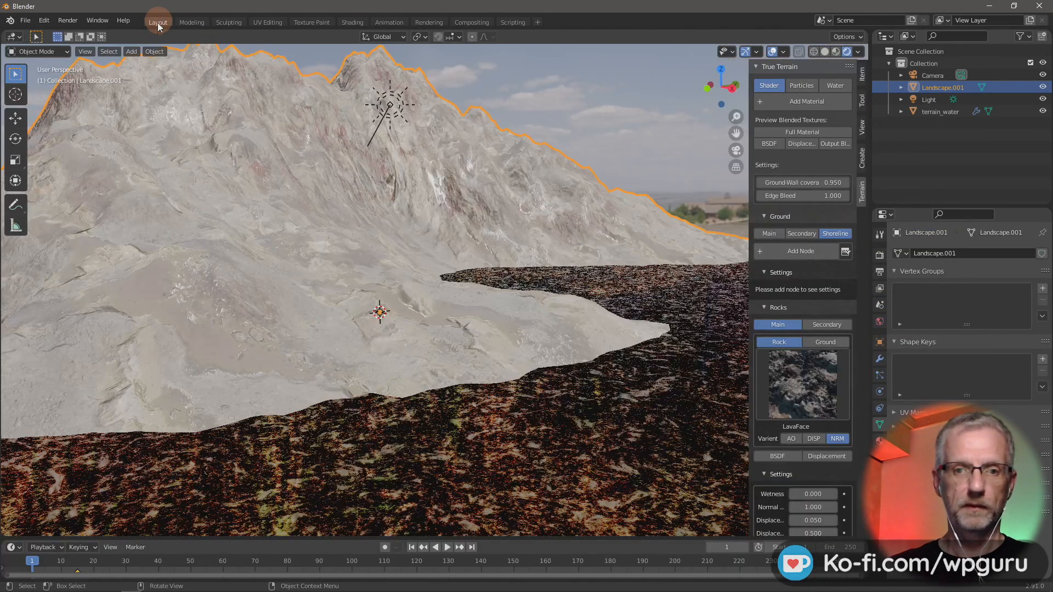
key("KP_Decimal")
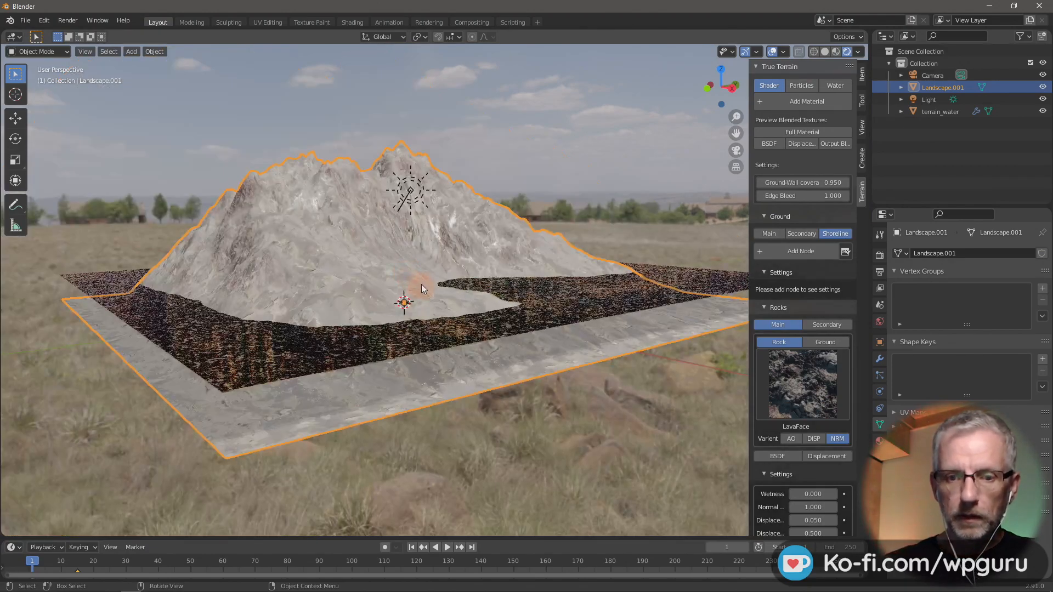
scroll(394, 258, "up", 8)
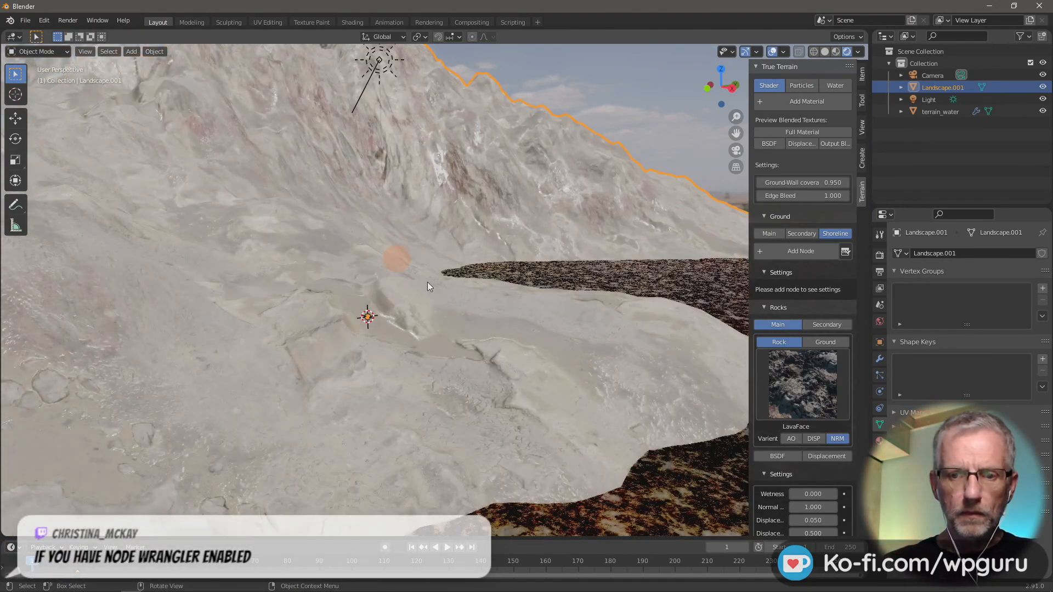
mouse_move(428, 285)
middle_mouse_down()
mouse_move(437, 288)
mouse_move(407, 272)
mouse_move(418, 284)
middle_mouse_up()
scroll(417, 283, "down", 5)
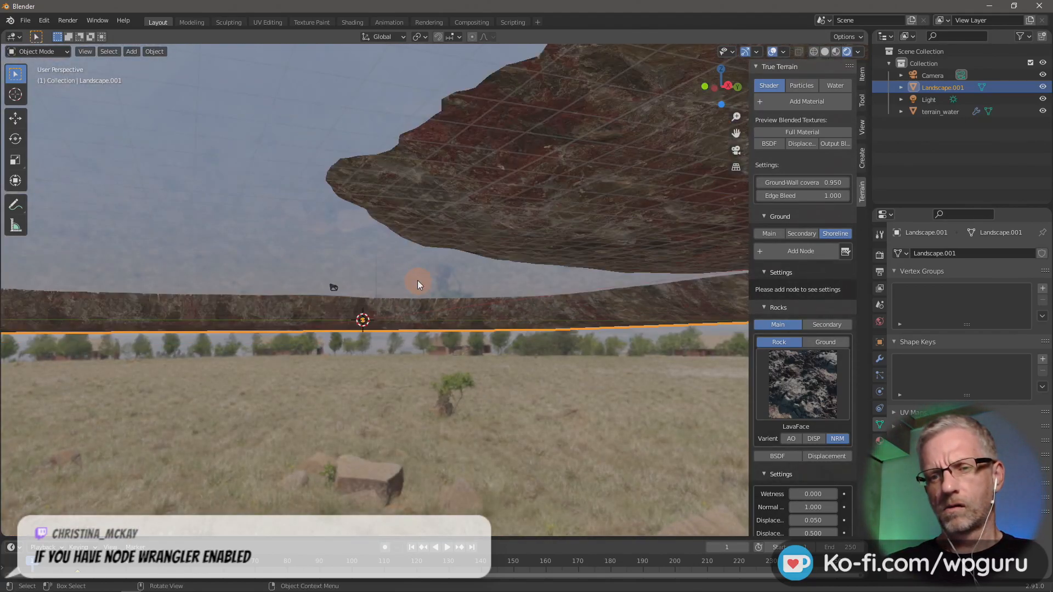
scroll(417, 282, "down", 4)
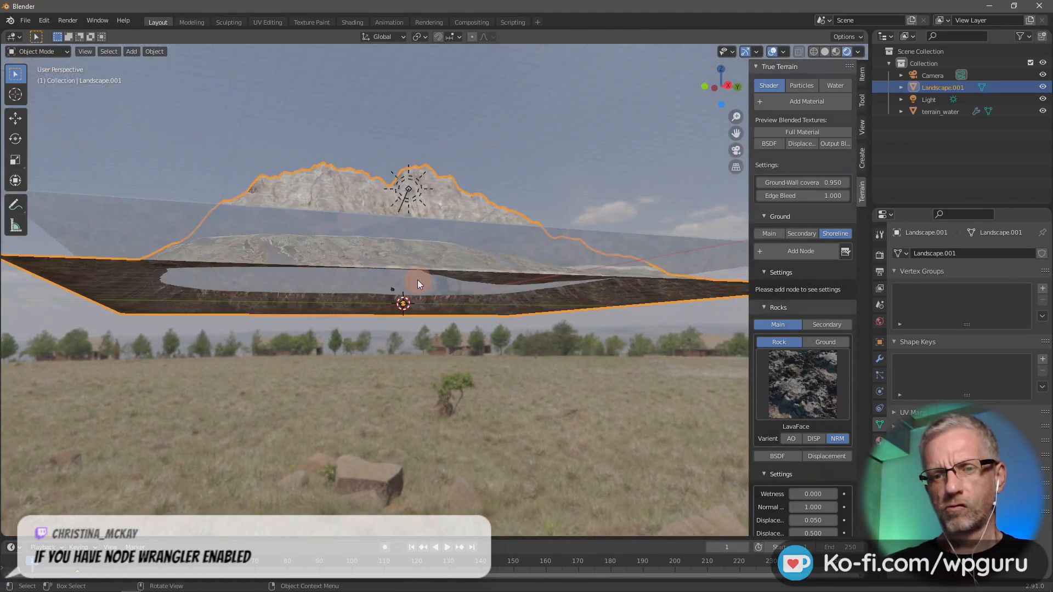
middle_click_drag(417, 304, 471, 357)
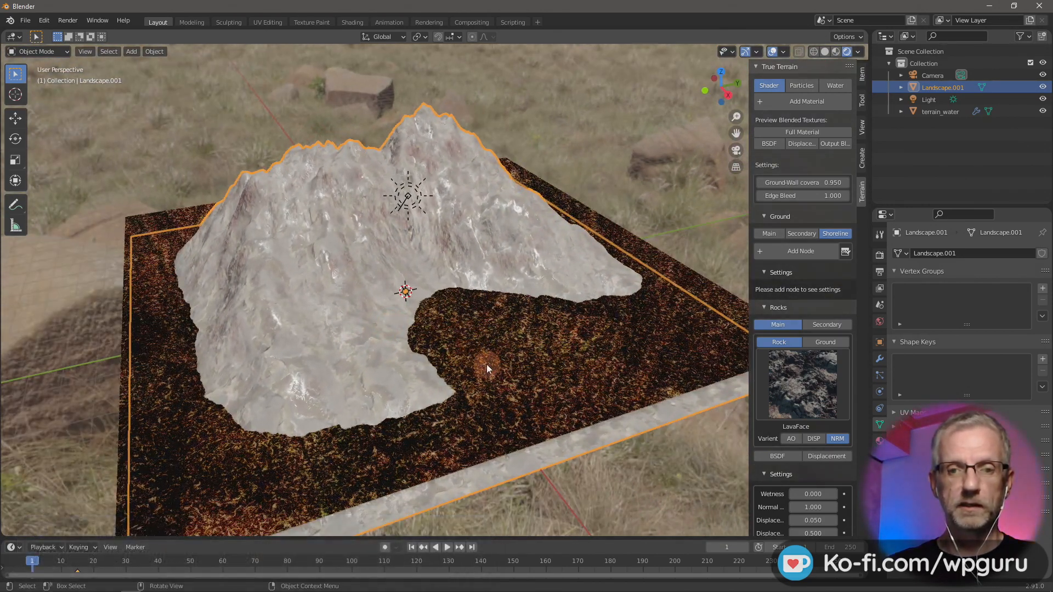
- Display the scene's render properties with the engine and sampling settings beside the rendered landscape
left_click(884, 255)
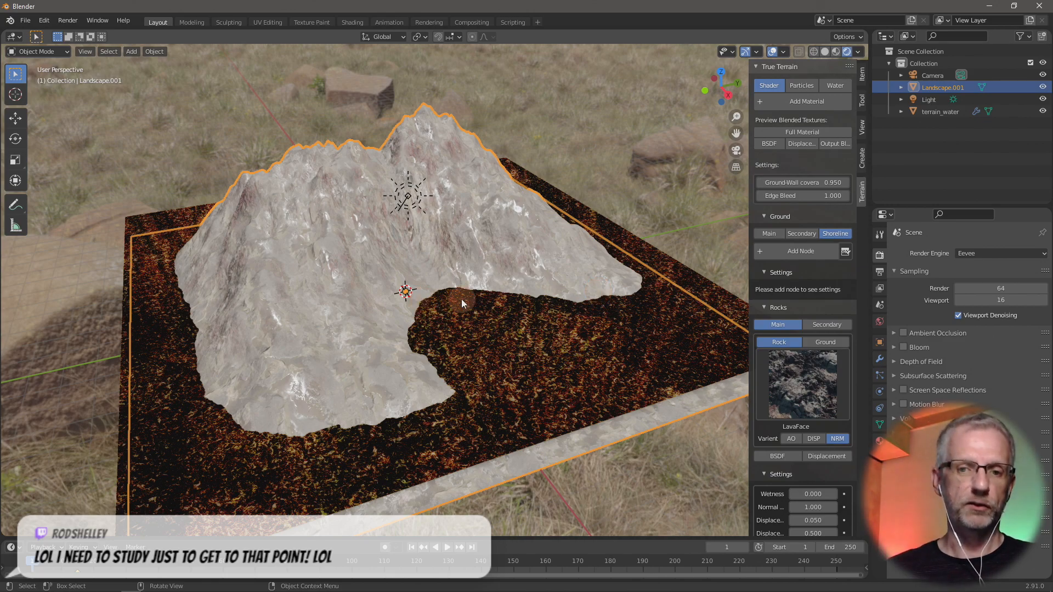
middle_click_drag(466, 317, 524, 329)
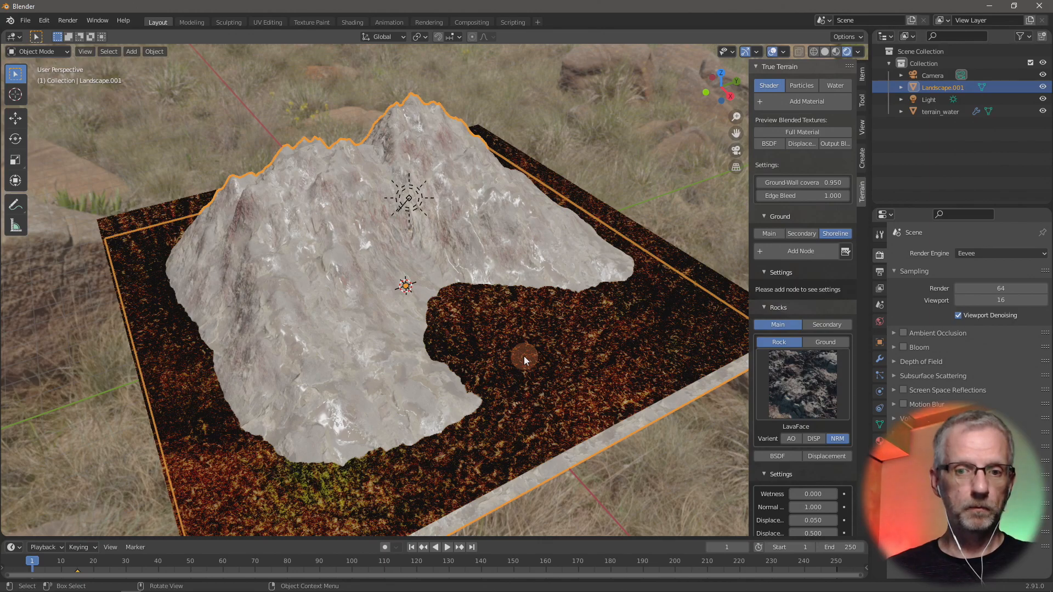
- Switch to the browser and skim True Terrain Help .pdf backwards from the Troubleshooting page to the High End Machines section
key("alt+Tab")
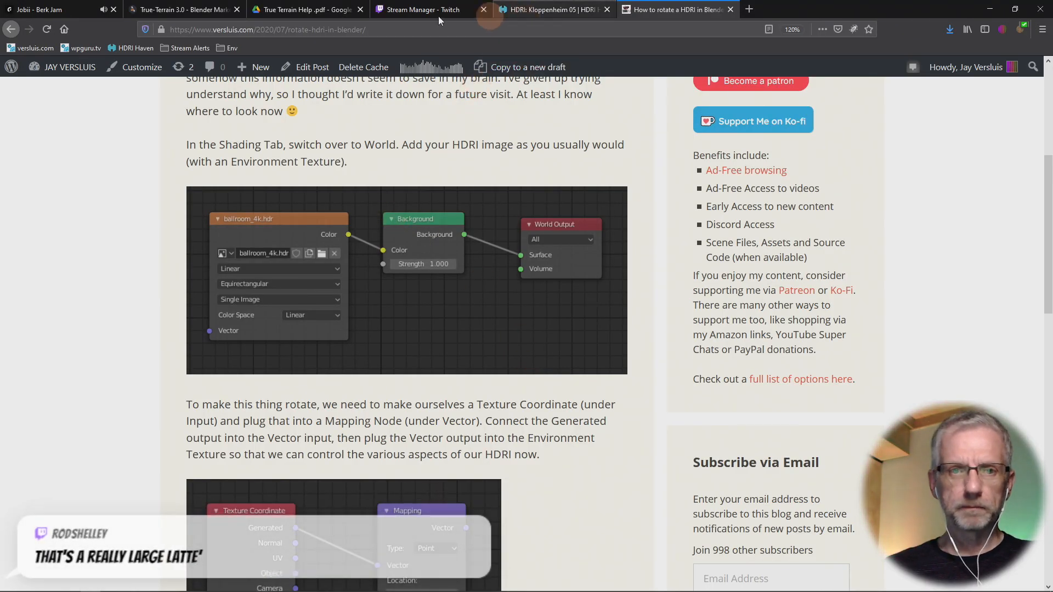
left_click(323, 17)
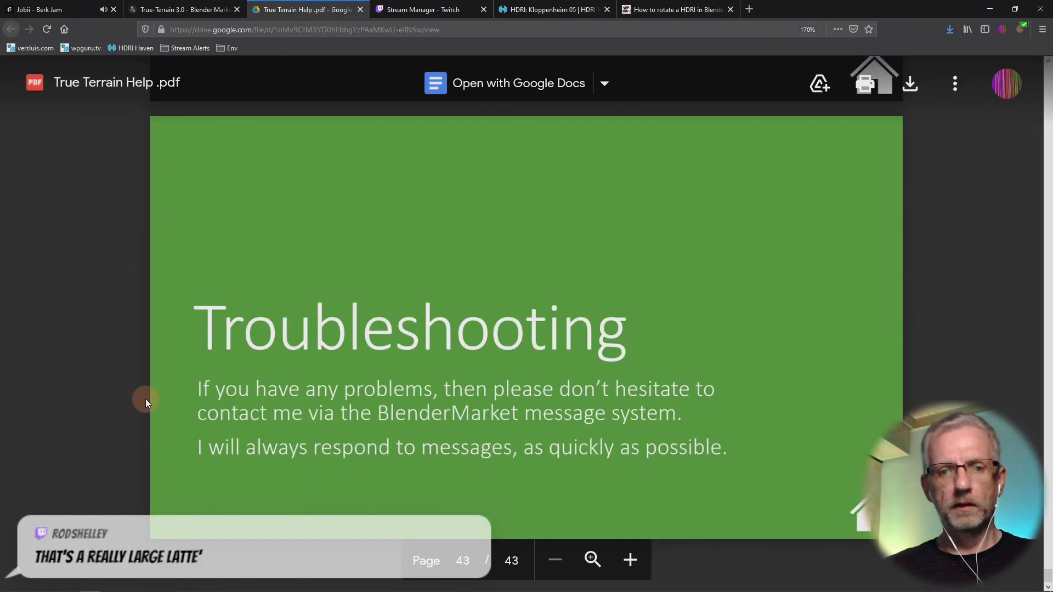
scroll(176, 403, "up", 20)
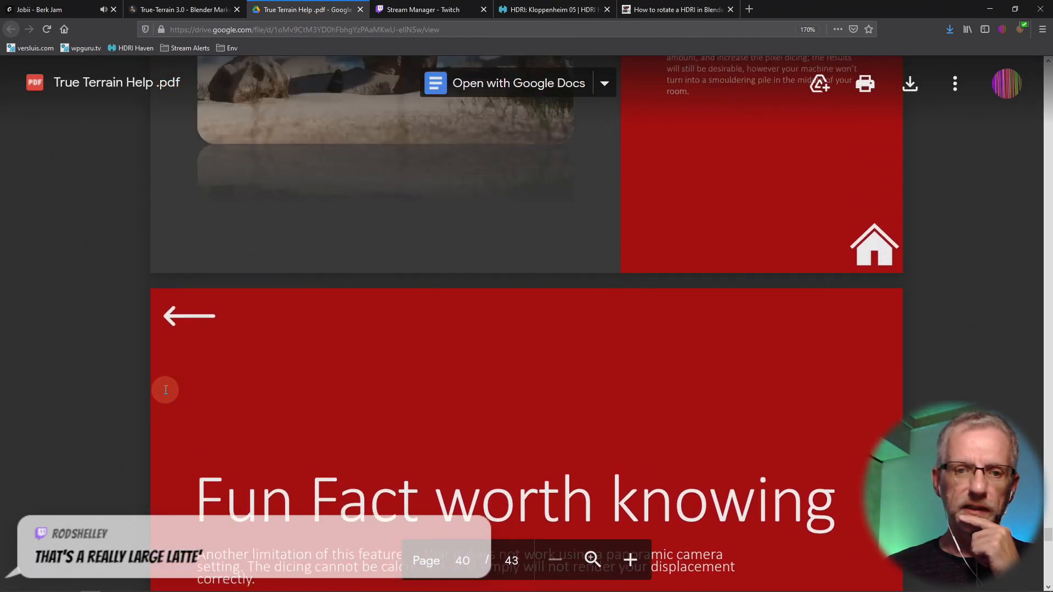
scroll(163, 389, "up", 20)
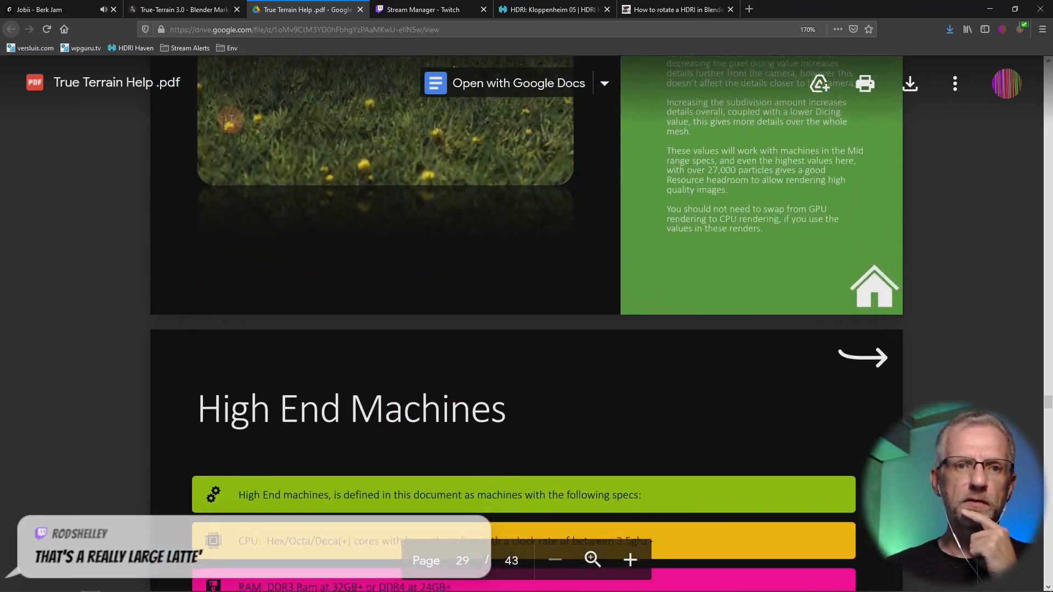
- Open the True-Terrain 3.0 product page's About section on BlenderMarket and read through its feature description and the list of included assets
left_click(199, 9)
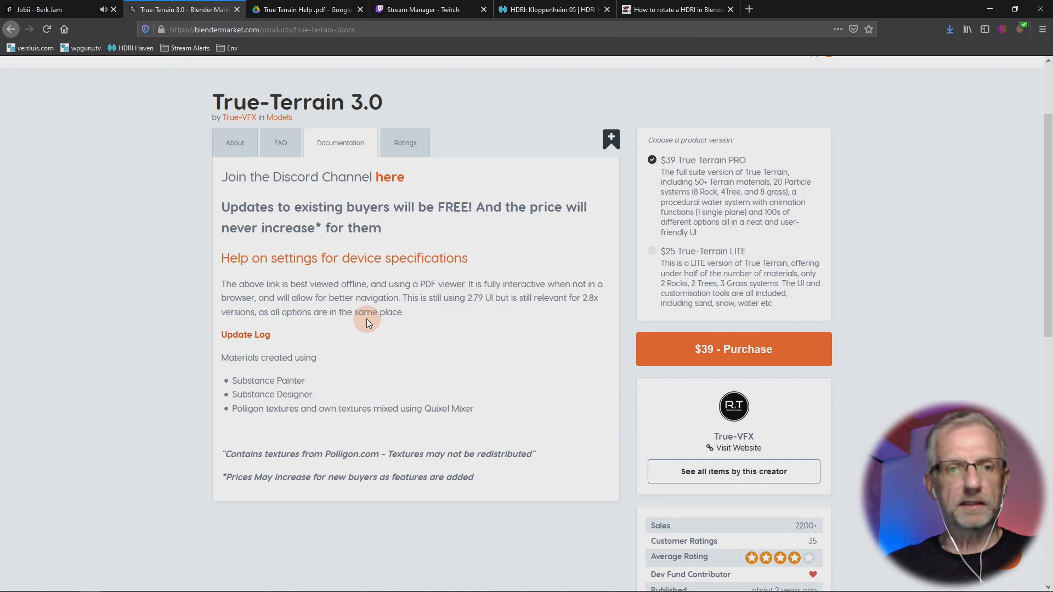
left_click(236, 143)
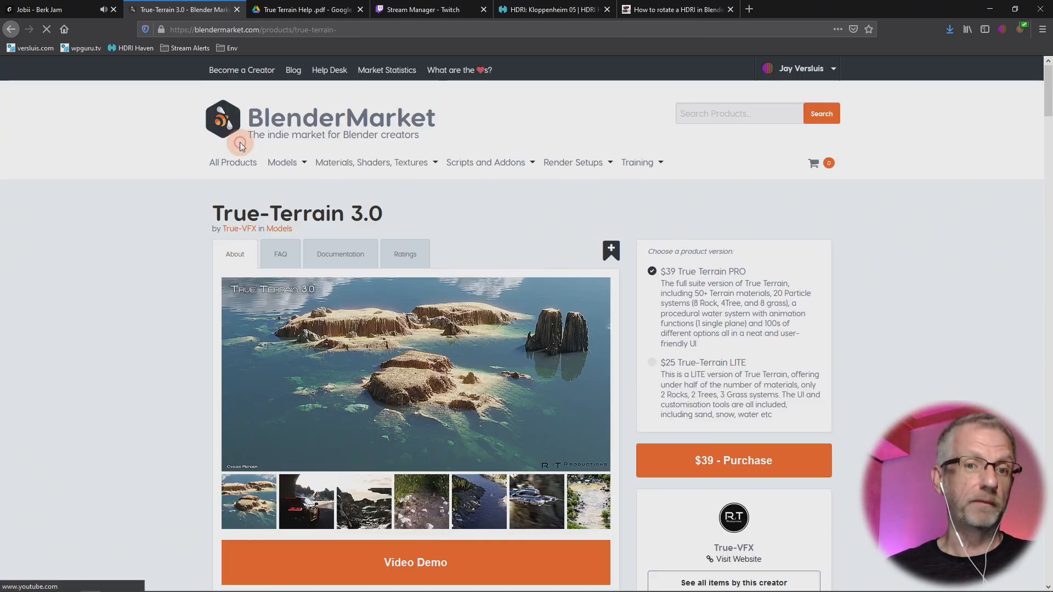
scroll(187, 334, "down", 5)
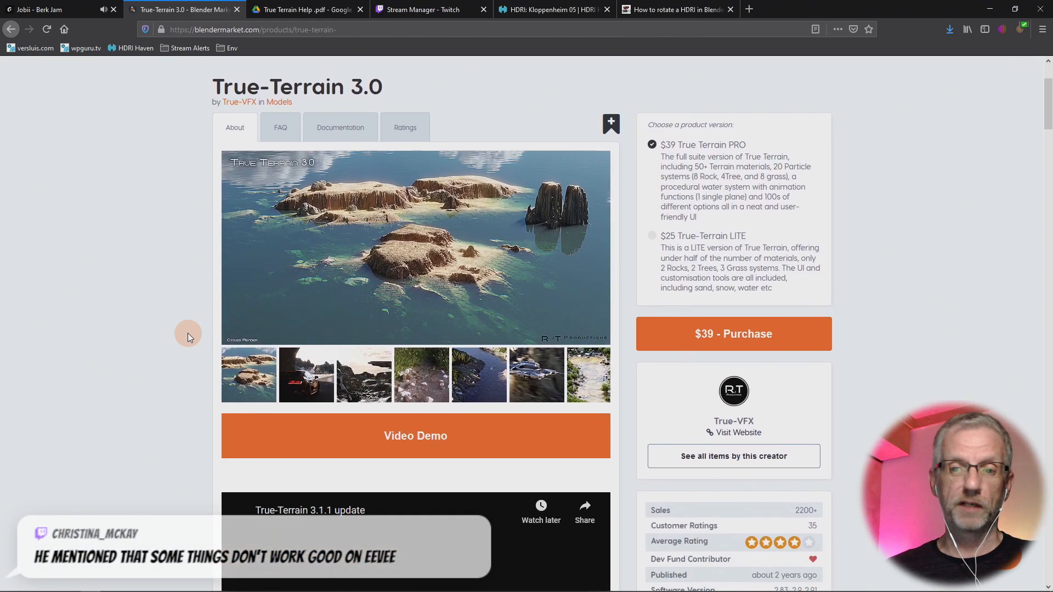
scroll(188, 333, "down", 3)
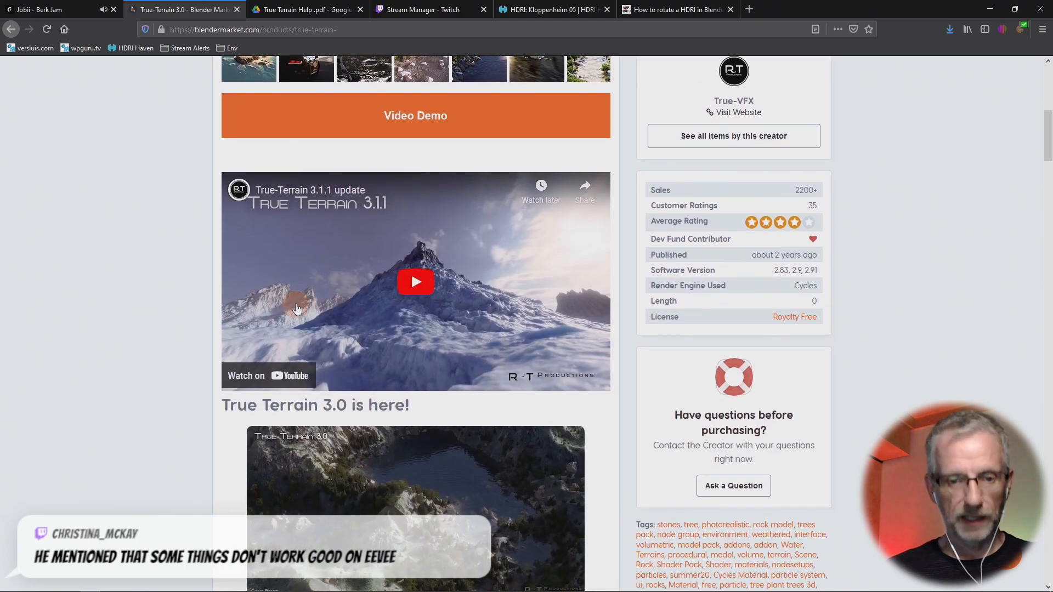
scroll(210, 340, "down", 5)
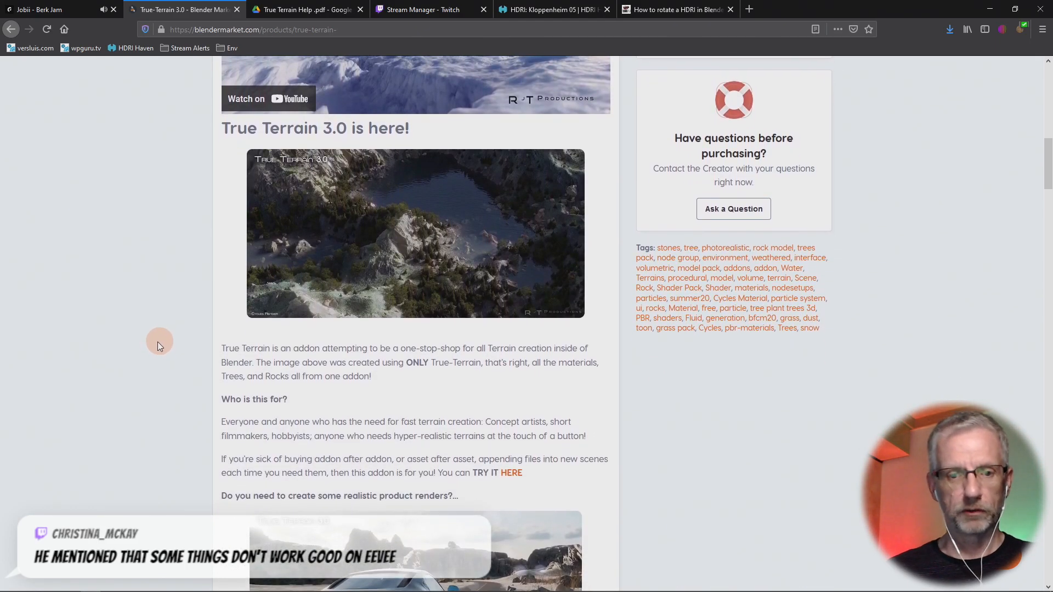
scroll(153, 344, "down", 5)
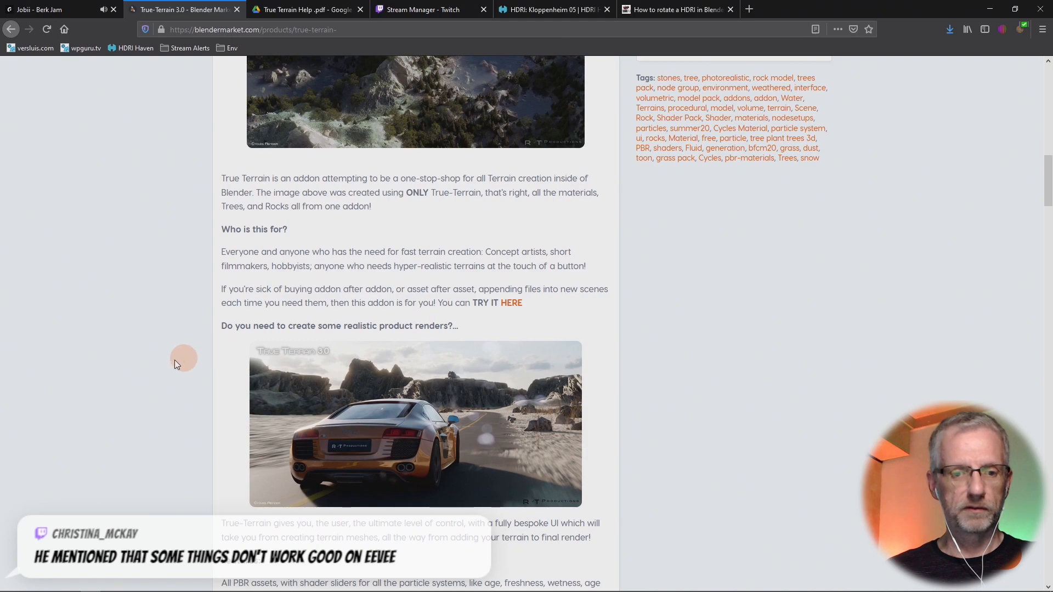
scroll(164, 360, "down", 13)
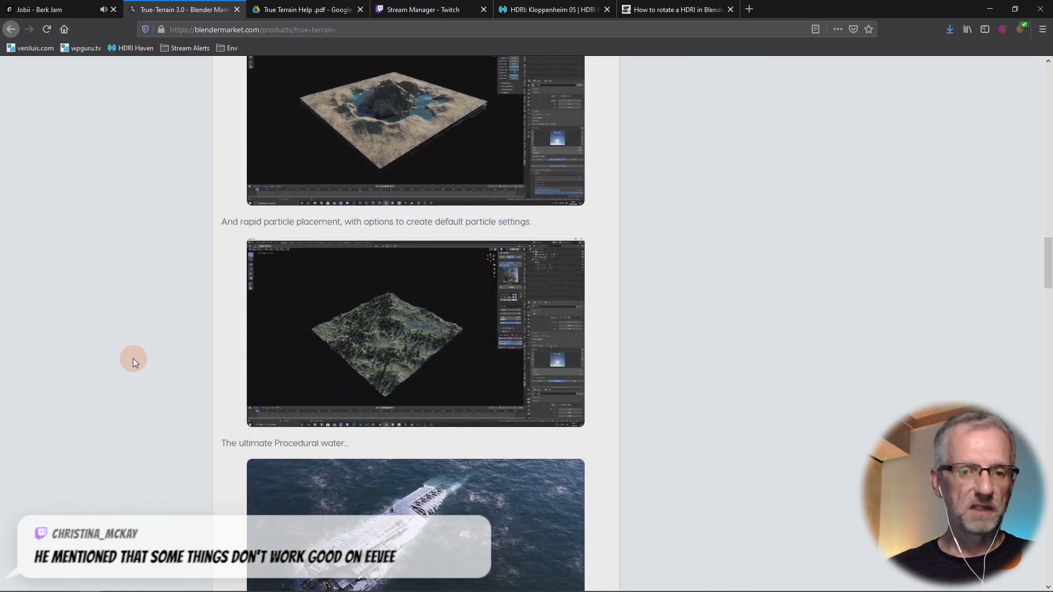
scroll(130, 357, "down", 10)
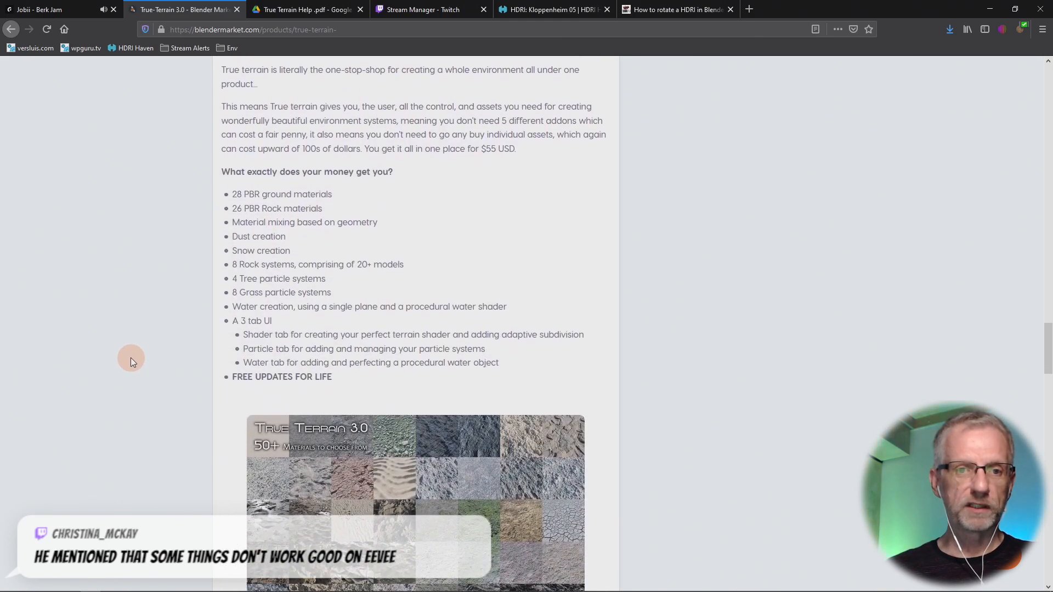
- Read the product page's disclaimer, update log and roadmap for notes on system specs and Eevee support
scroll(132, 358, "down", 7)
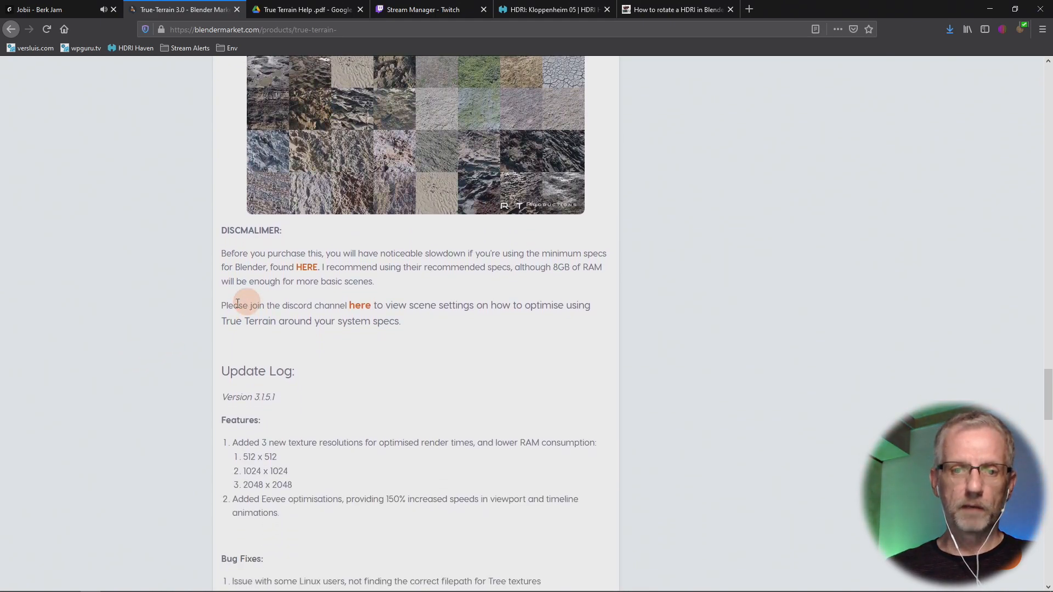
scroll(157, 337, "down", 1)
scroll(156, 335, "down", 5)
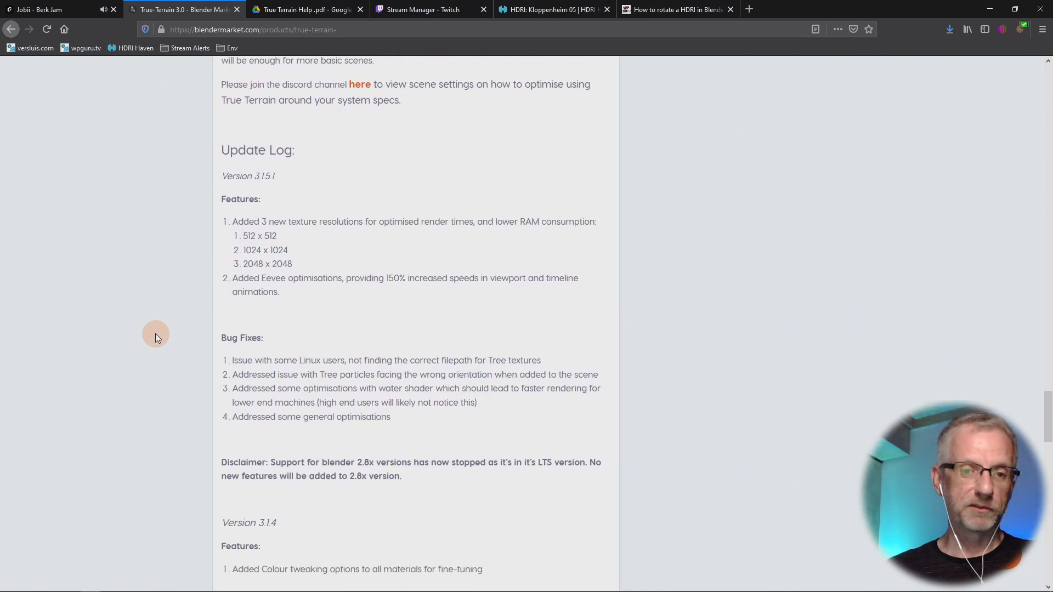
scroll(155, 336, "down", 8)
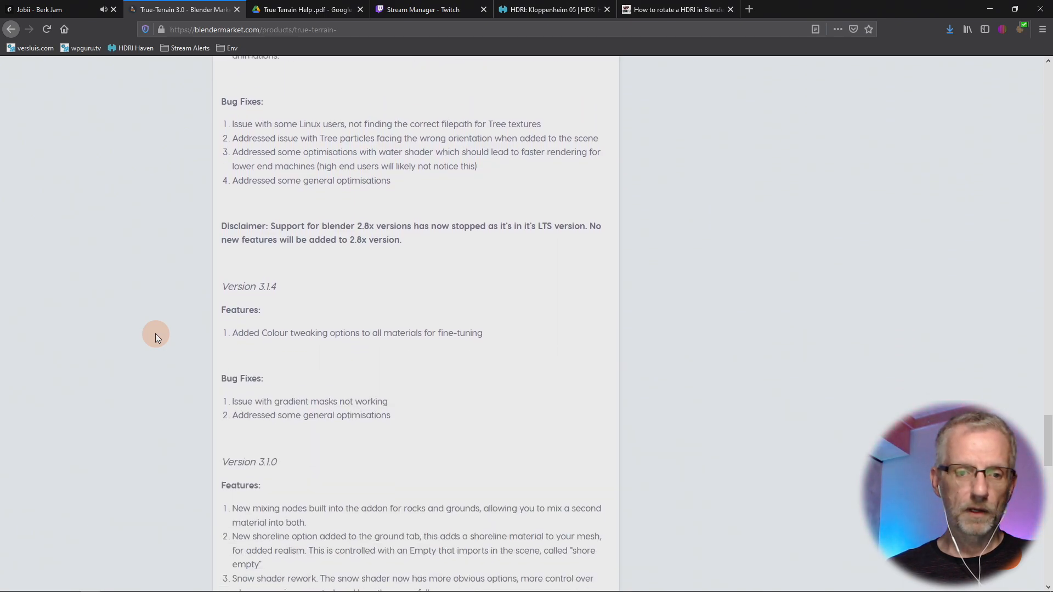
scroll(156, 334, "down", 14)
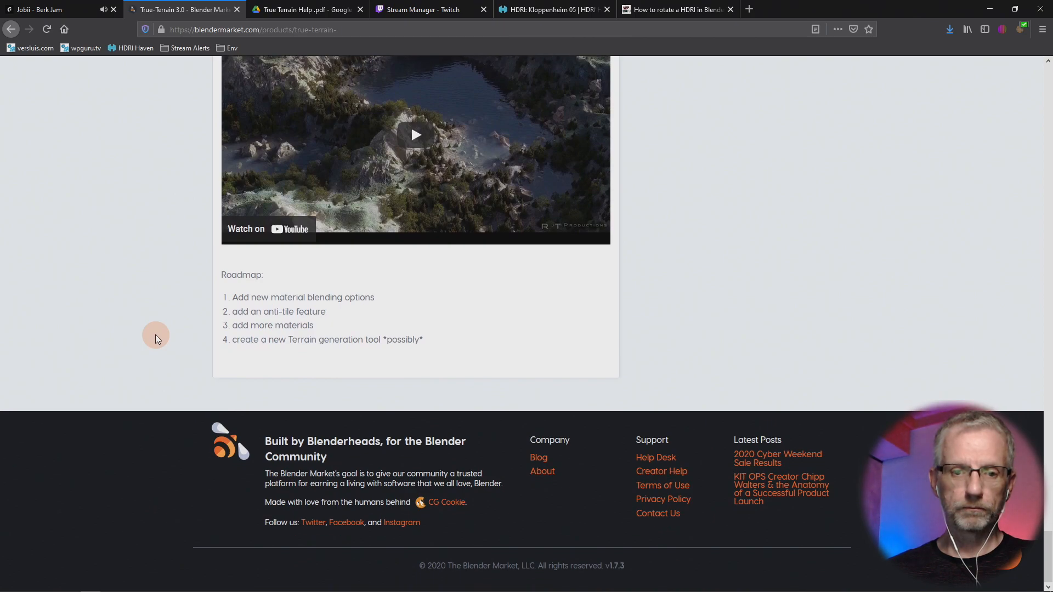
scroll(156, 334, "up", 12)
scroll(152, 340, "up", 18)
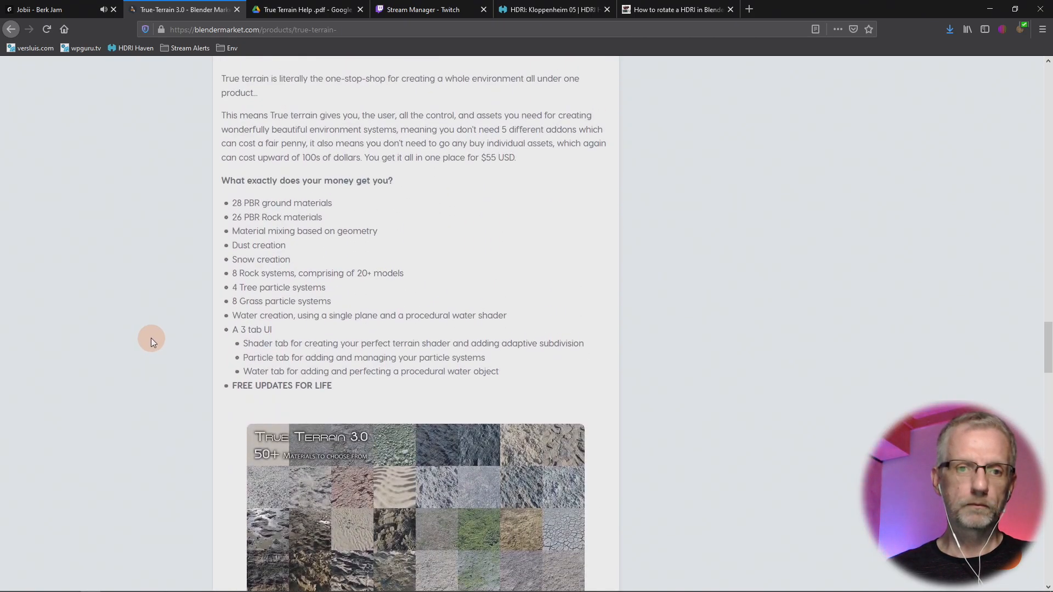
scroll(173, 309, "up", 3)
- Return to True Terrain Help .pdf, check the High End Machines specifications and go back to the document's first page
left_click(276, 6)
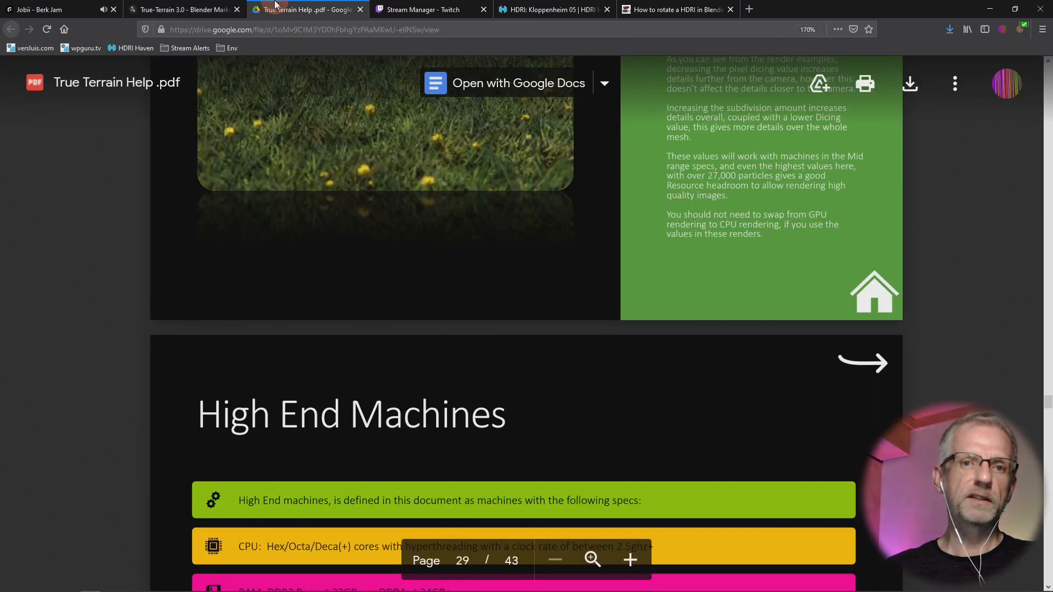
scroll(319, 187, "up", 10)
scroll(320, 187, "down", 13)
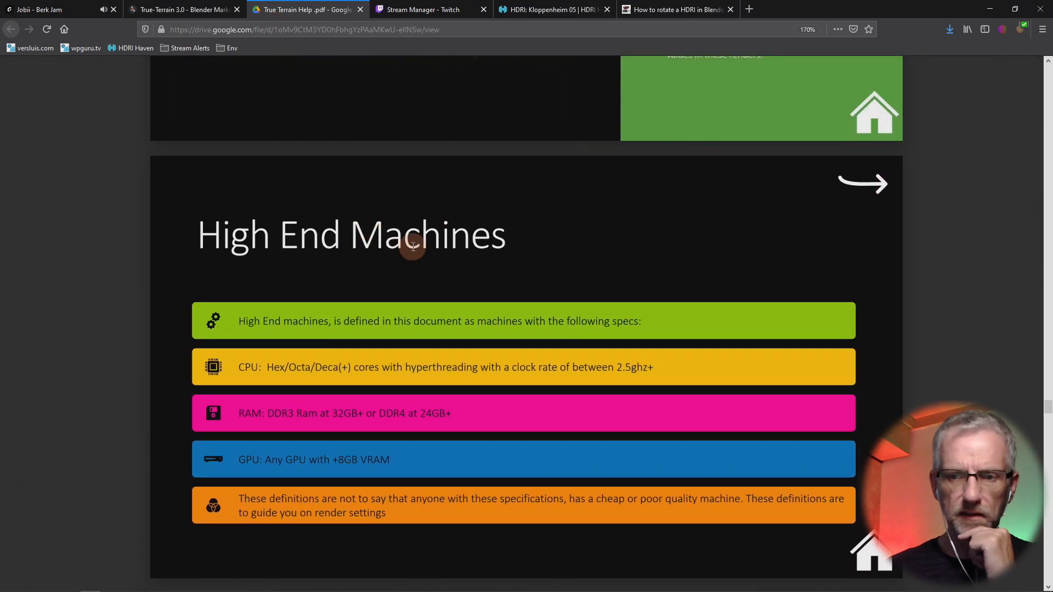
scroll(704, 296, "up", 10)
scroll(703, 297, "up", 1)
left_click_drag(1047, 390, 1044, 71)
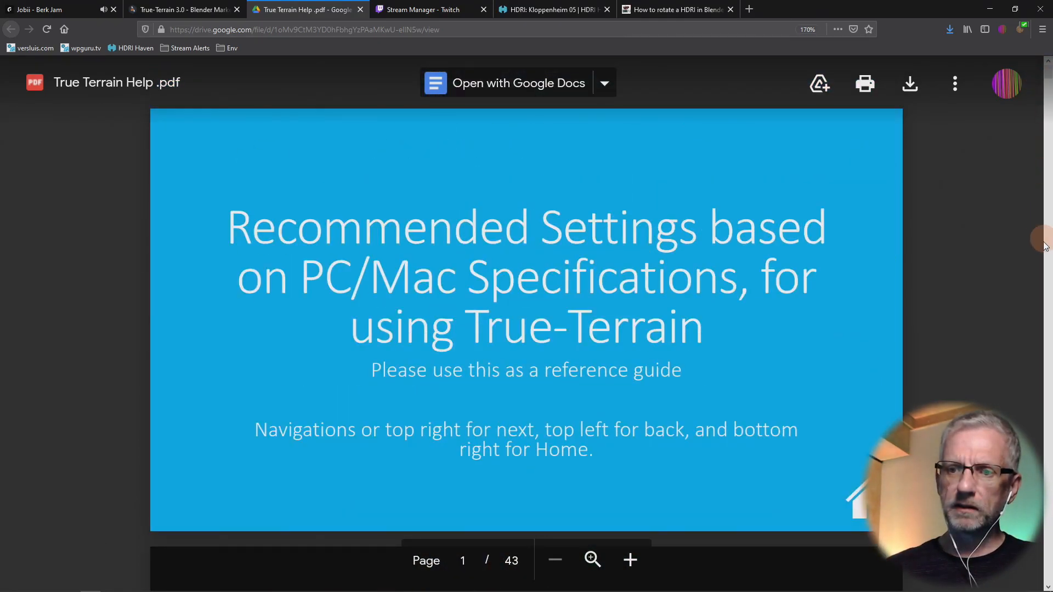
- Read the guide's Experimental render and adaptive subdivision settings, its example renders and the Blender 2.80 notes
scroll(1037, 245, "down", 15)
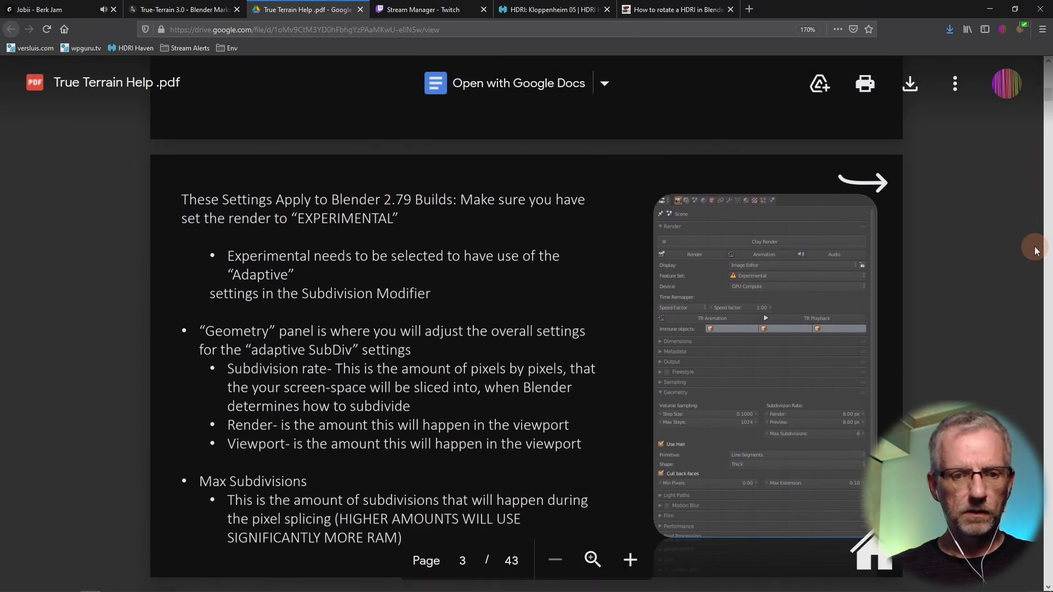
scroll(1036, 247, "down", 2)
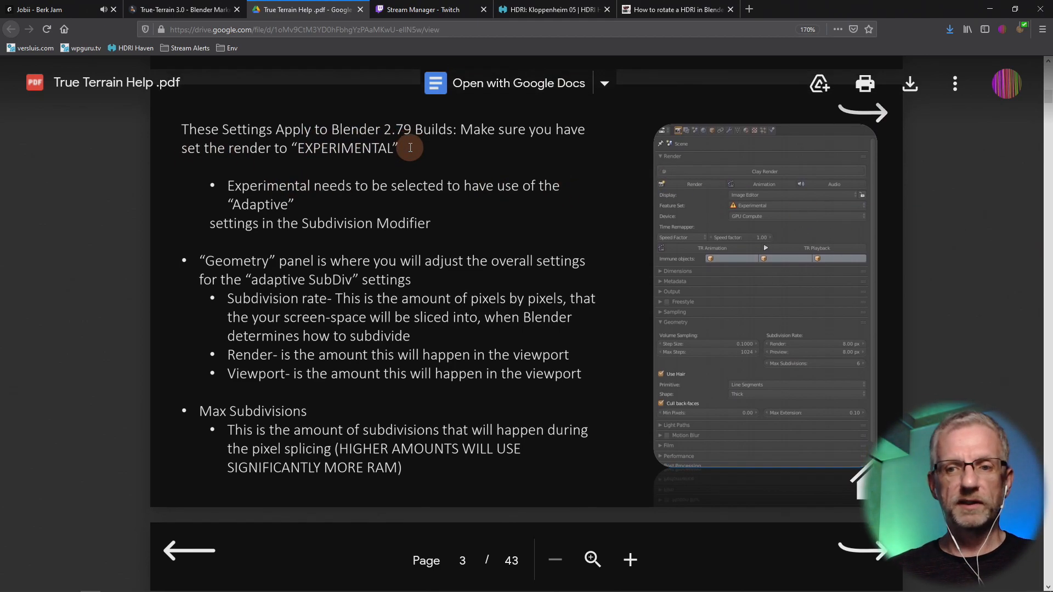
scroll(412, 147, "down", 10)
scroll(412, 147, "down", 12)
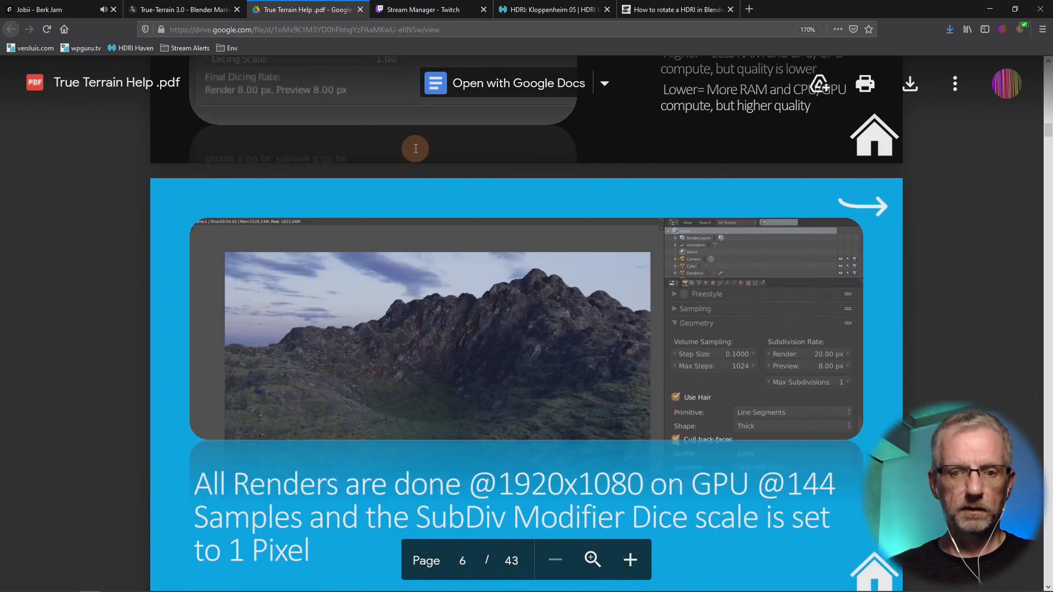
scroll(416, 148, "down", 16)
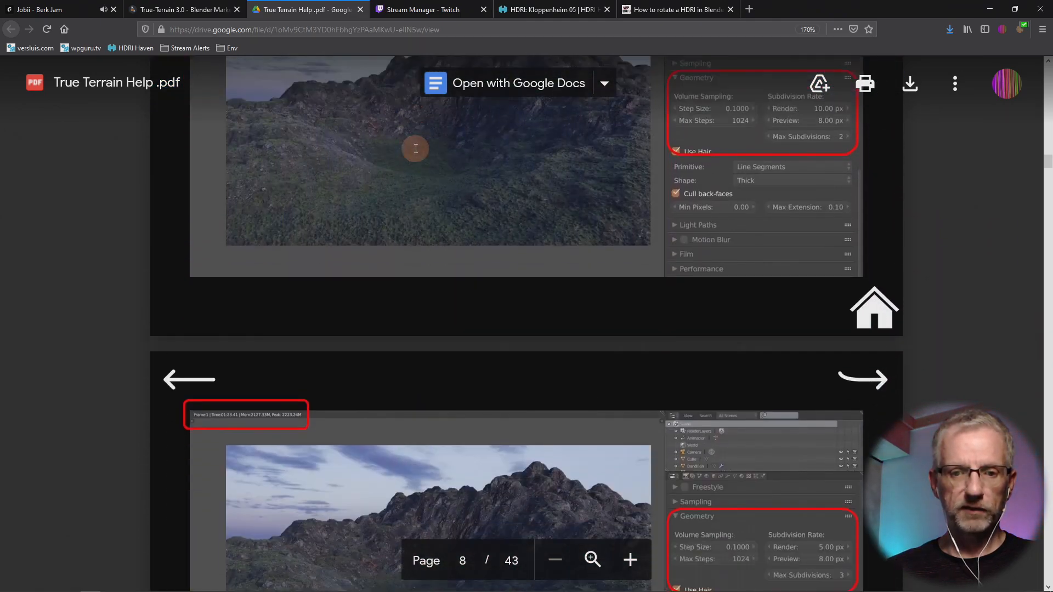
scroll(416, 148, "down", 14)
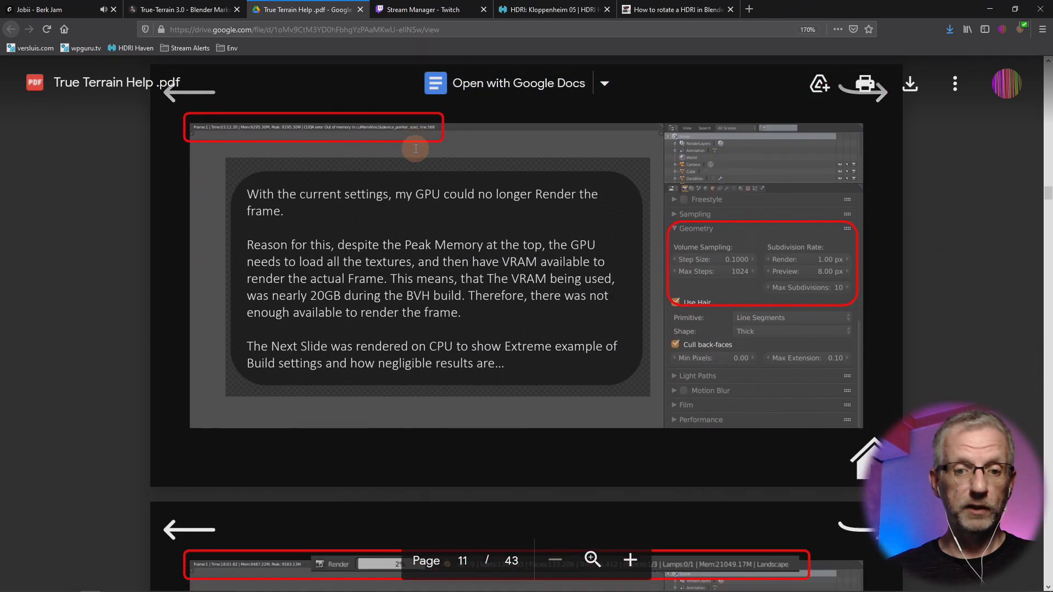
scroll(416, 148, "down", 14)
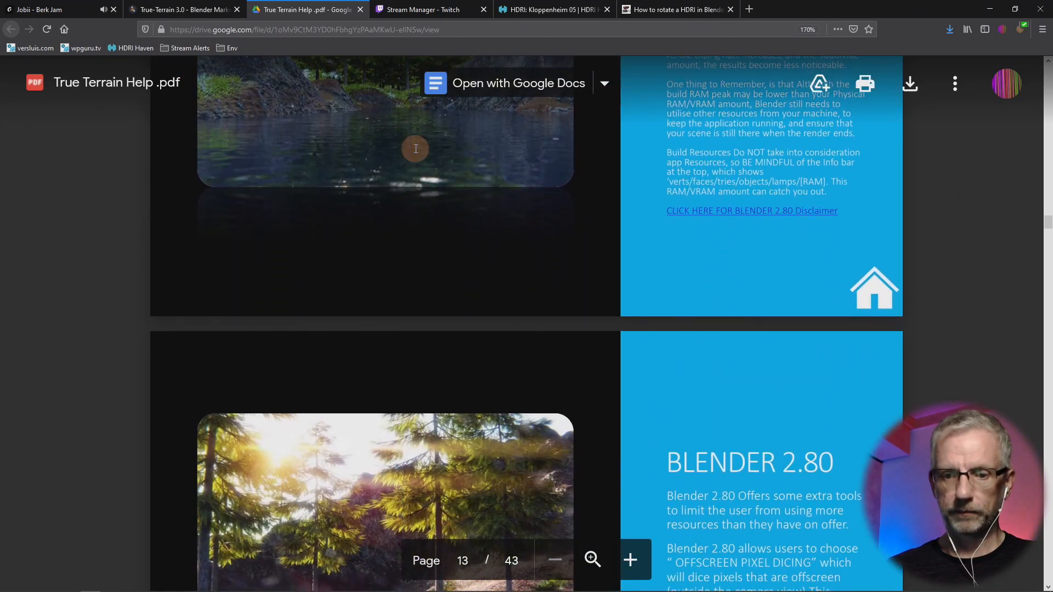
scroll(416, 148, "down", 1)
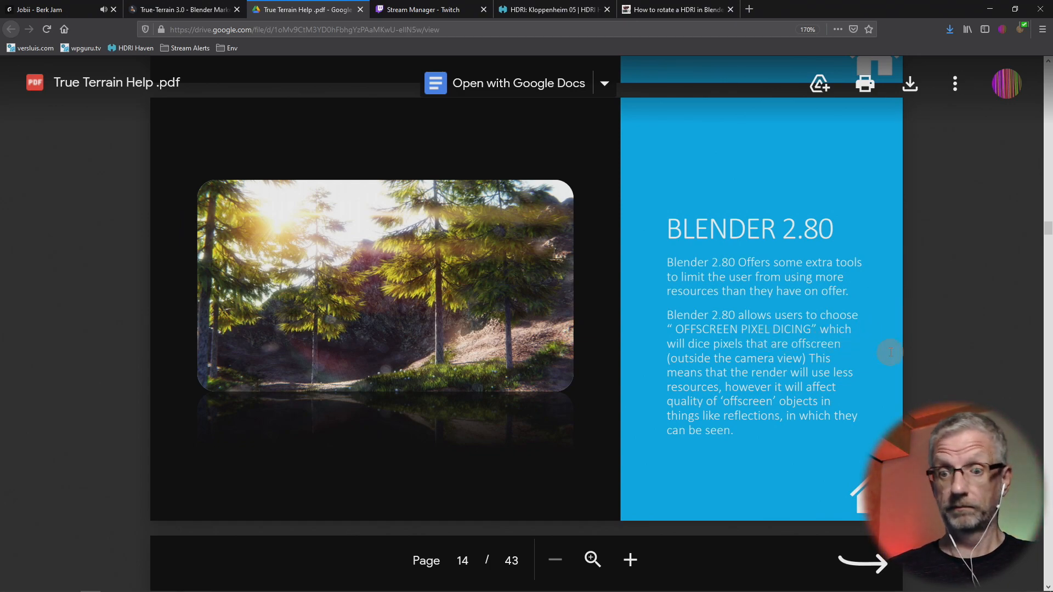
- Read the guide's Low End Machines section, including the Settings introduction and the first example's render settings
scroll(891, 351, "down", 10)
scroll(890, 351, "down", 8)
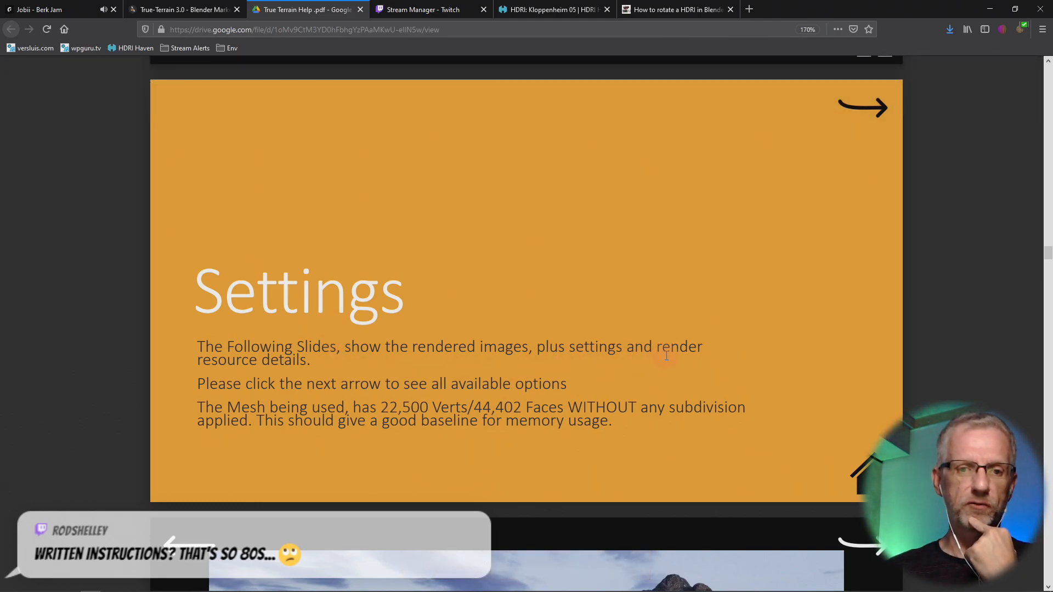
scroll(666, 357, "down", 4)
scroll(667, 356, "down", 4)
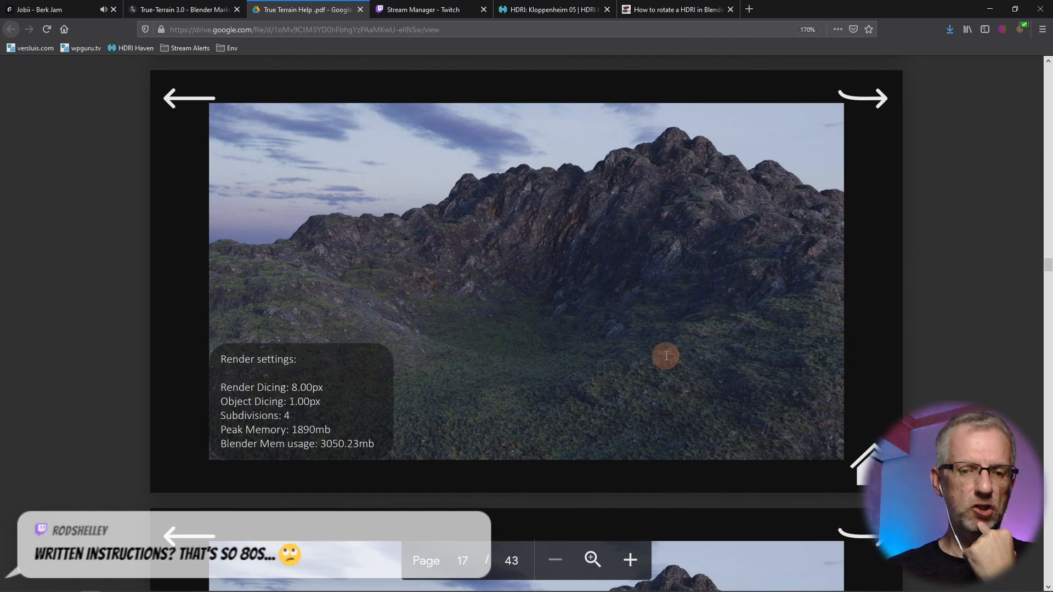
- Go back through the Findings page to examine the geometry settings of the example with 16 max subdivisions
scroll(667, 357, "up", 20)
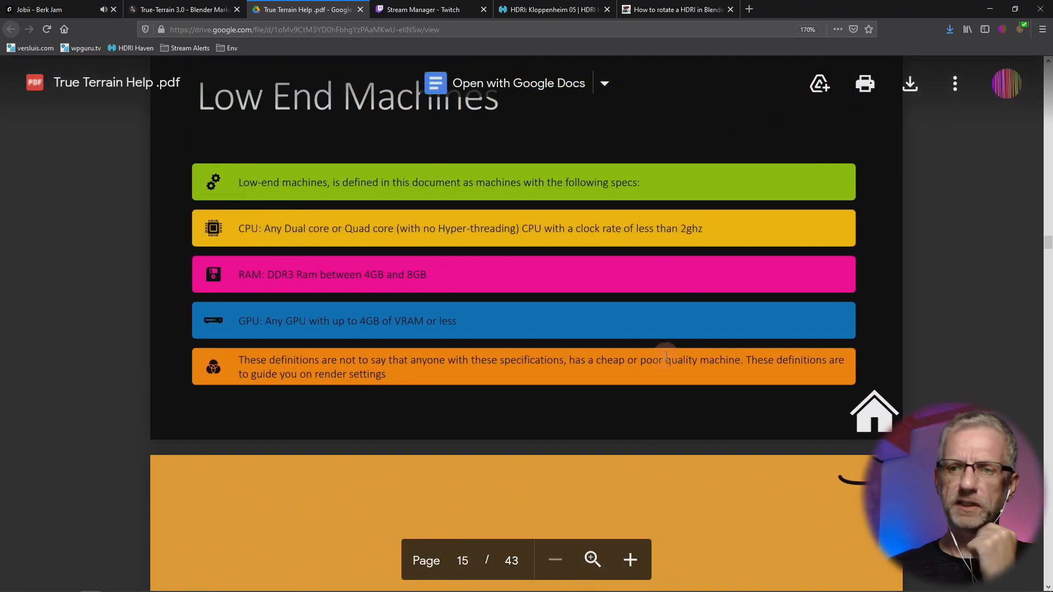
scroll(667, 356, "up", 4)
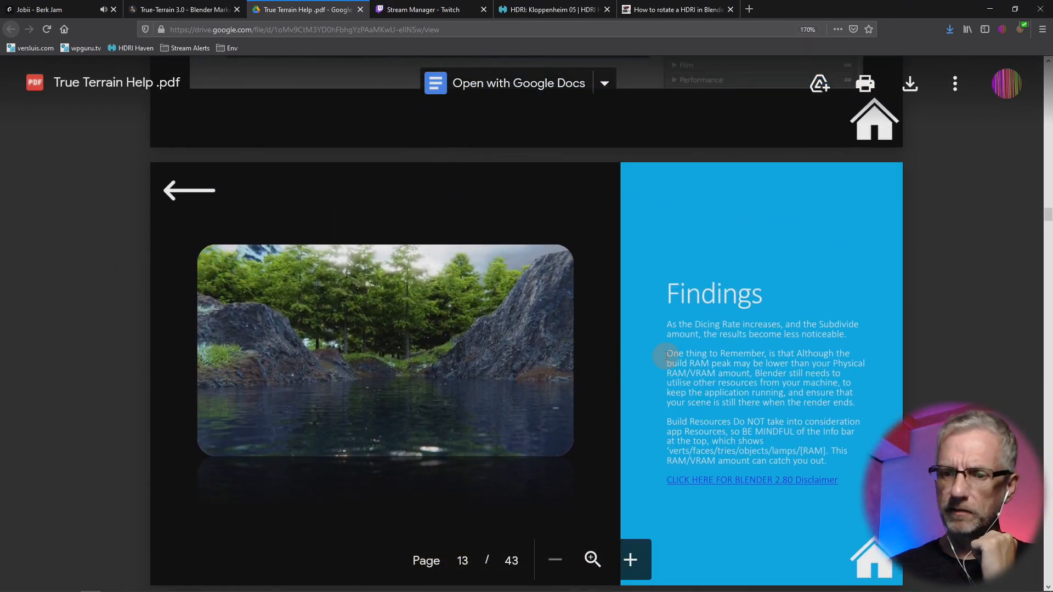
scroll(666, 355, "up", 7)
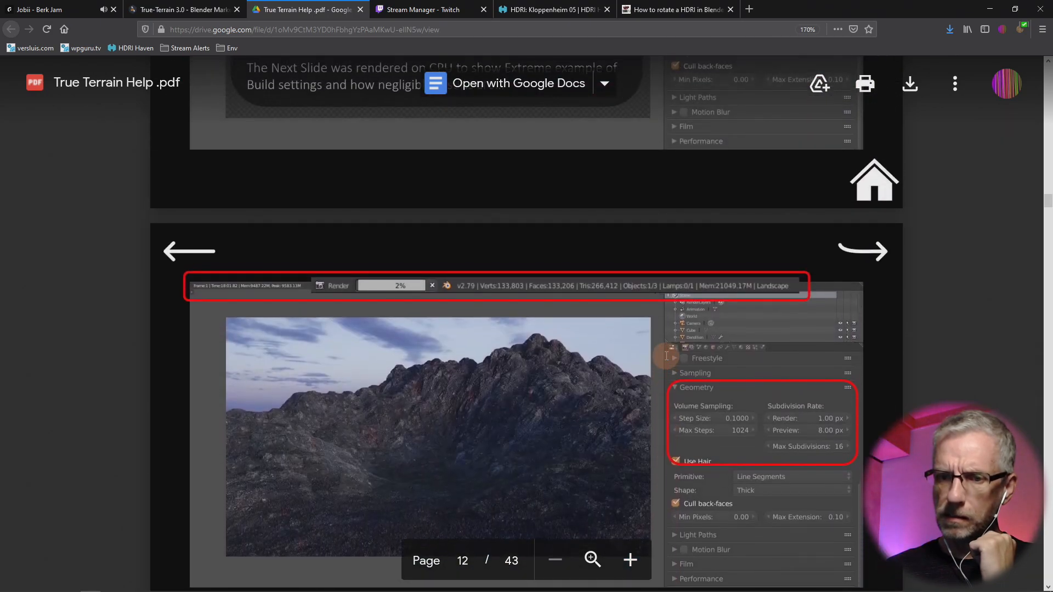
scroll(666, 356, "down", 2)
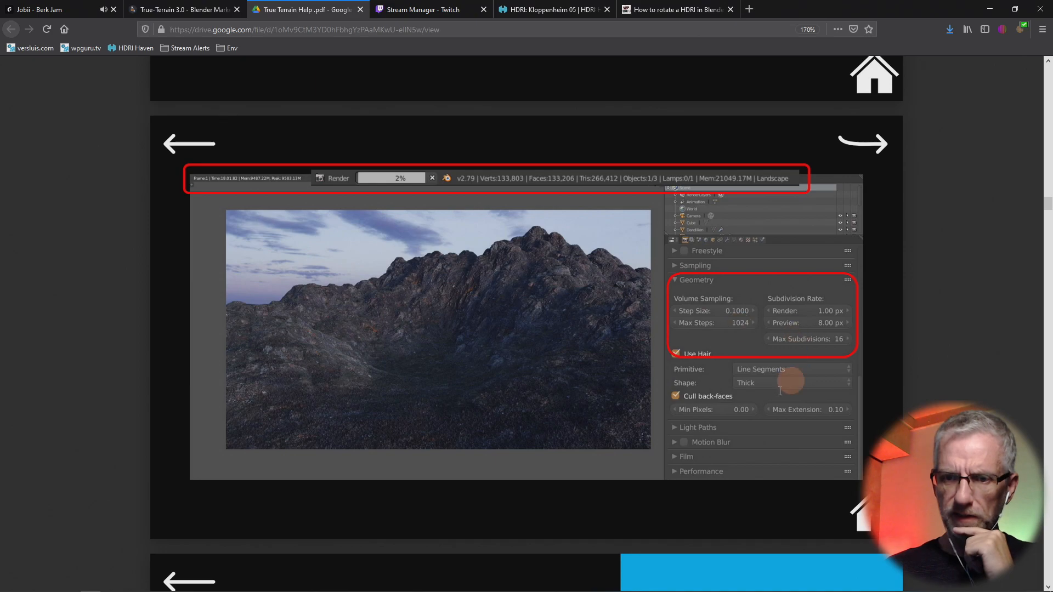
- Read the guide's Findings, Blender 2.80 notes and Low End Machines section, including its example render settings
scroll(708, 317, "down", 10)
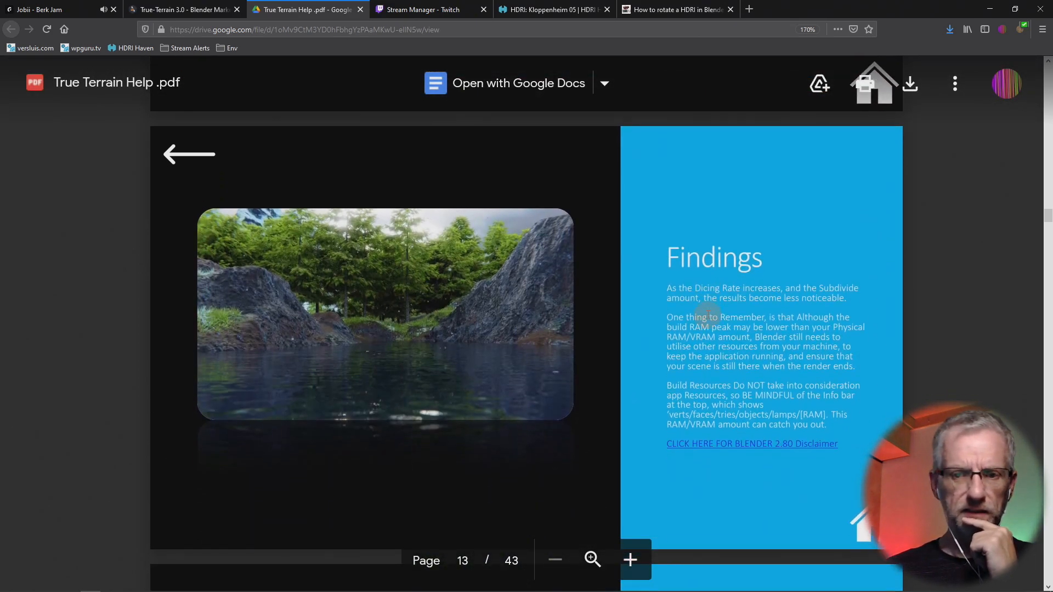
scroll(730, 317, "down", 10)
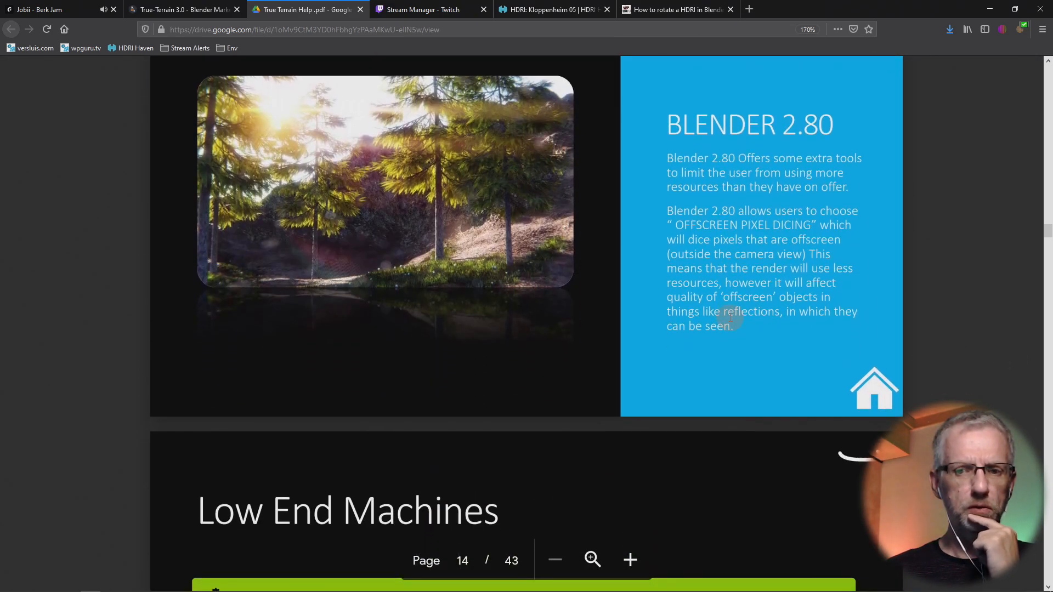
scroll(733, 317, "down", 10)
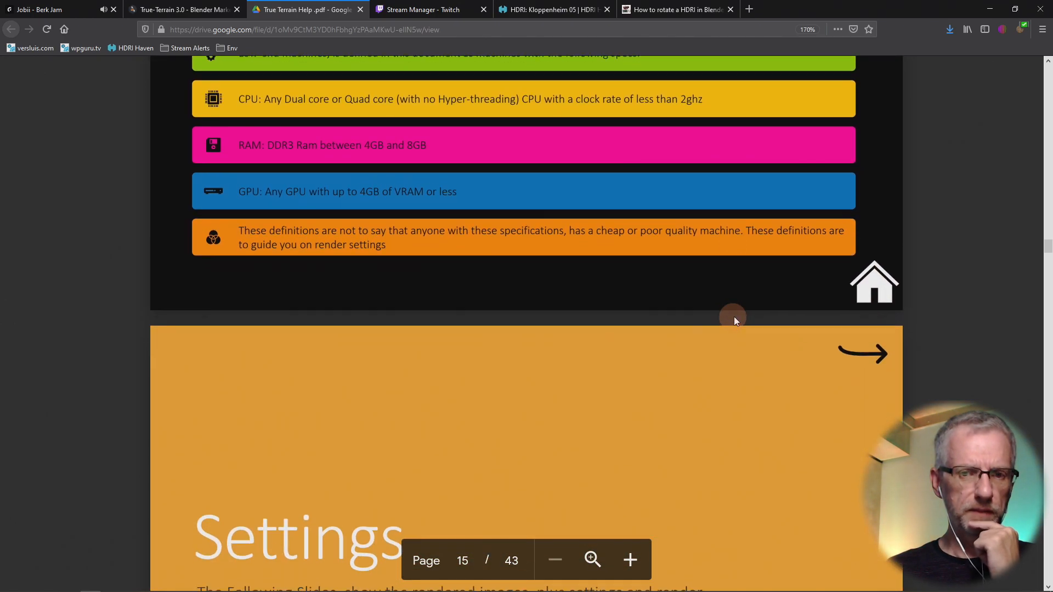
scroll(760, 318, "down", 15)
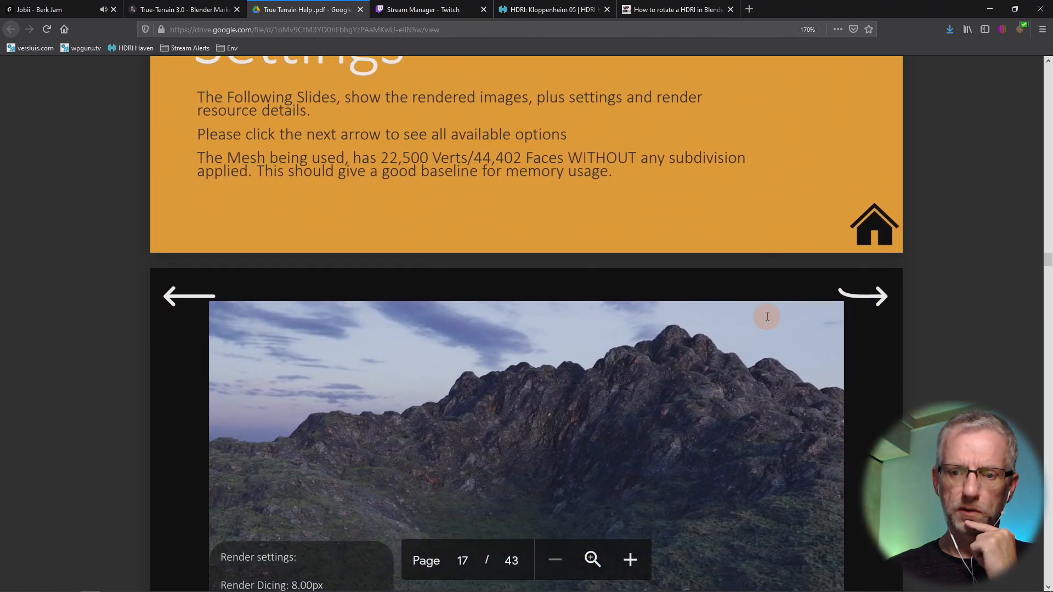
scroll(773, 318, "down", 15)
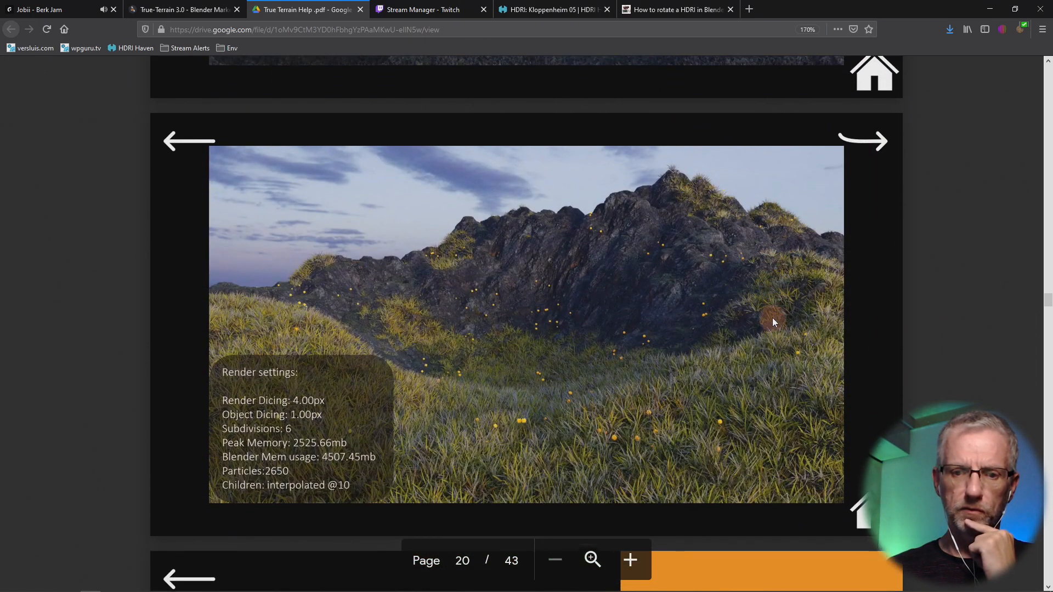
- Read the guide's Mid range Machines specifications, Settings introduction and example renders with their dicing and subdivision settings
scroll(774, 318, "down", 10)
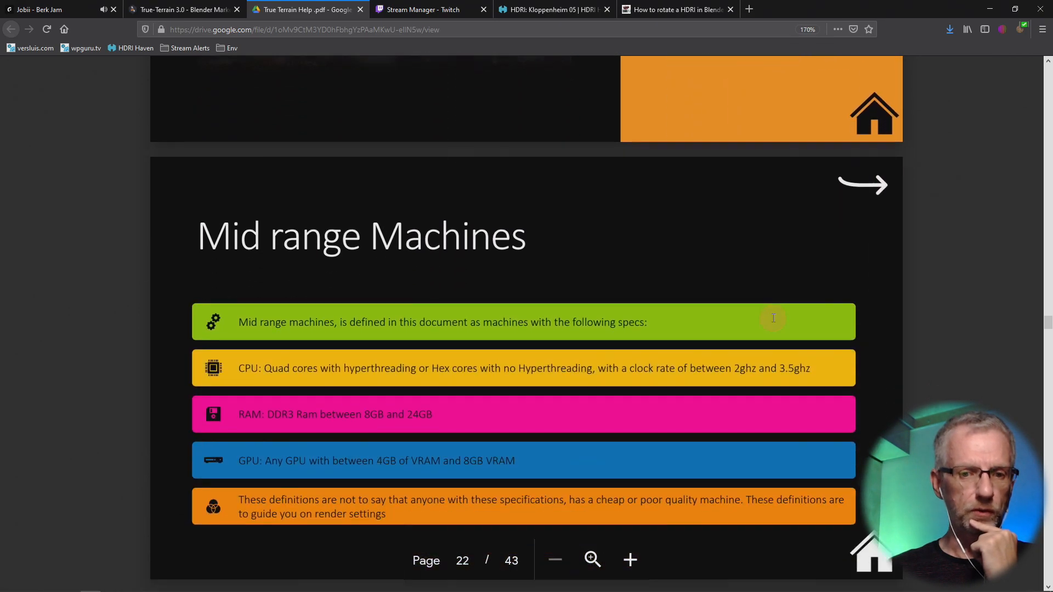
scroll(773, 321, "down", 5)
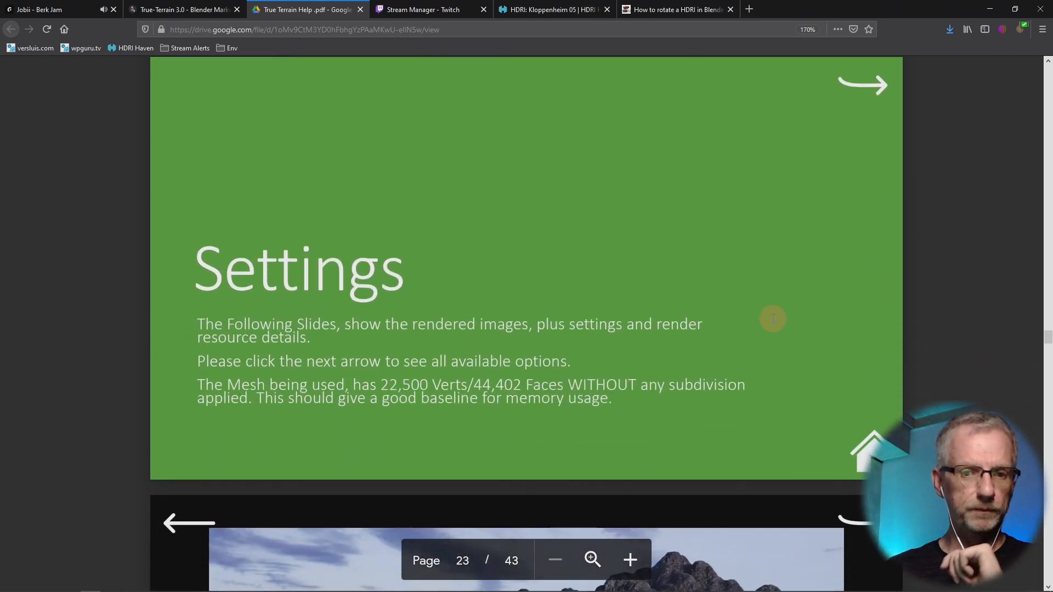
scroll(773, 319, "up", 2)
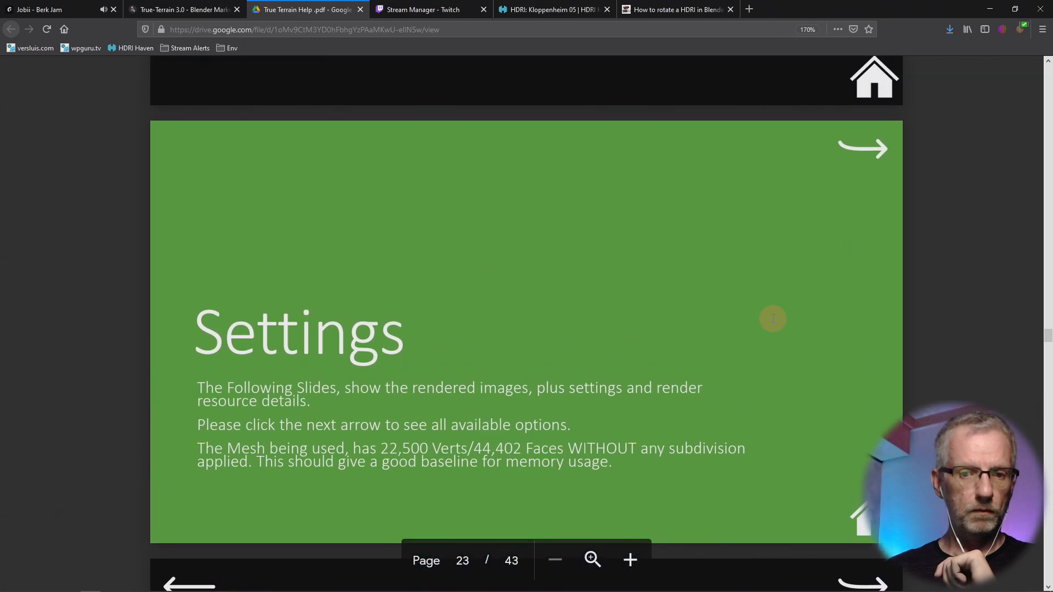
scroll(774, 319, "down", 5)
scroll(774, 318, "up", 2)
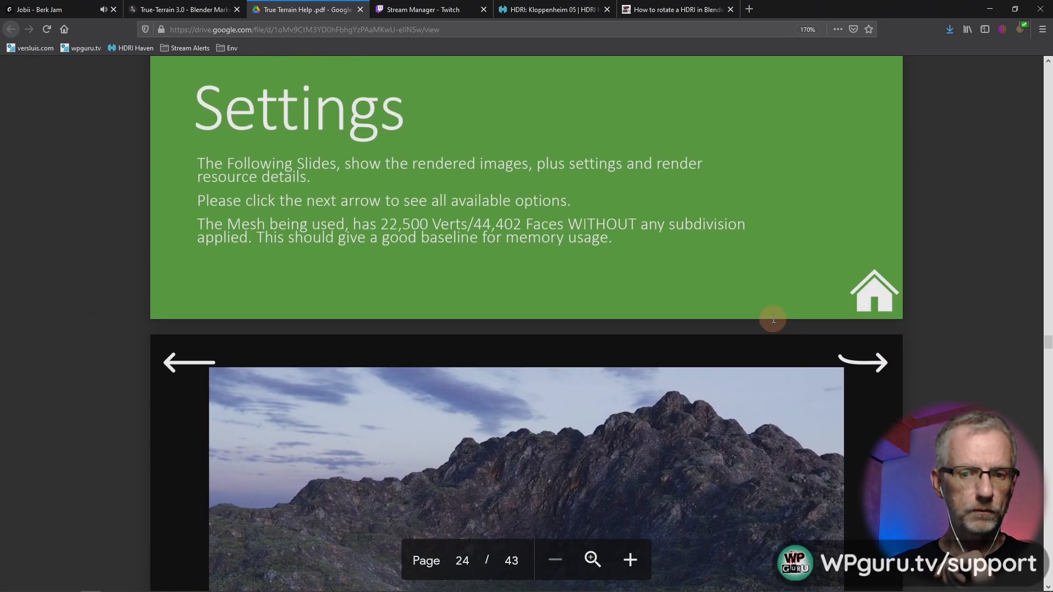
scroll(773, 320, "down", 11)
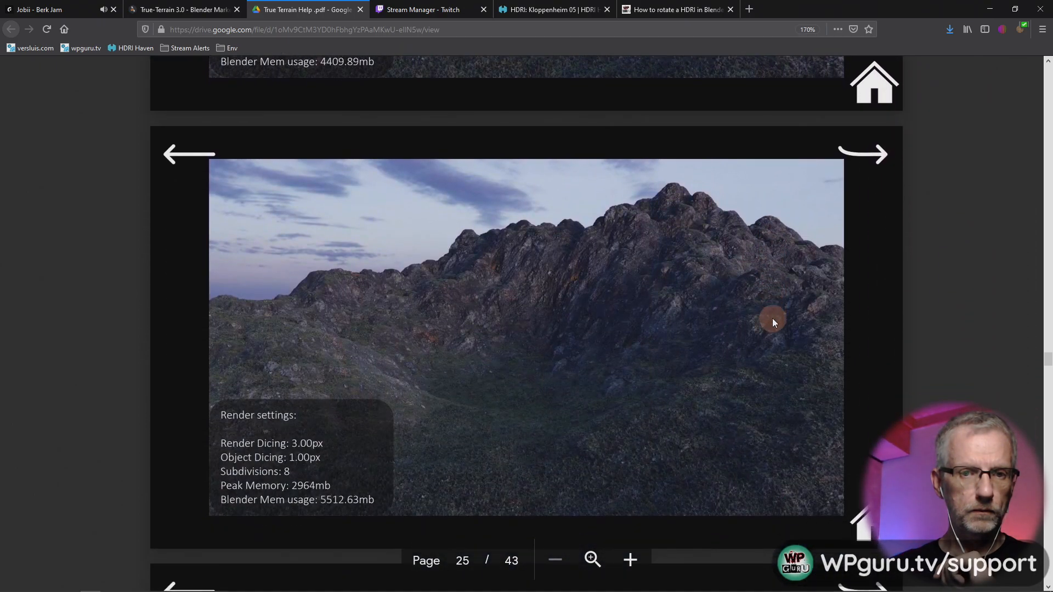
scroll(774, 321, "down", 1)
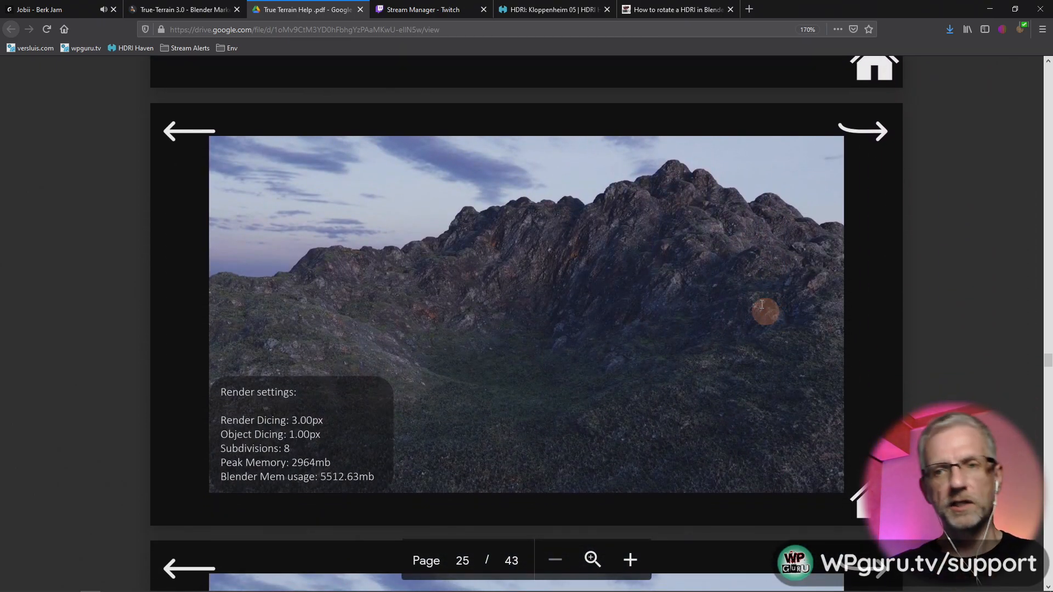
- Switch to Blender and set the render engine to Cycles with GPU Compute as the device
key("alt+Tab")
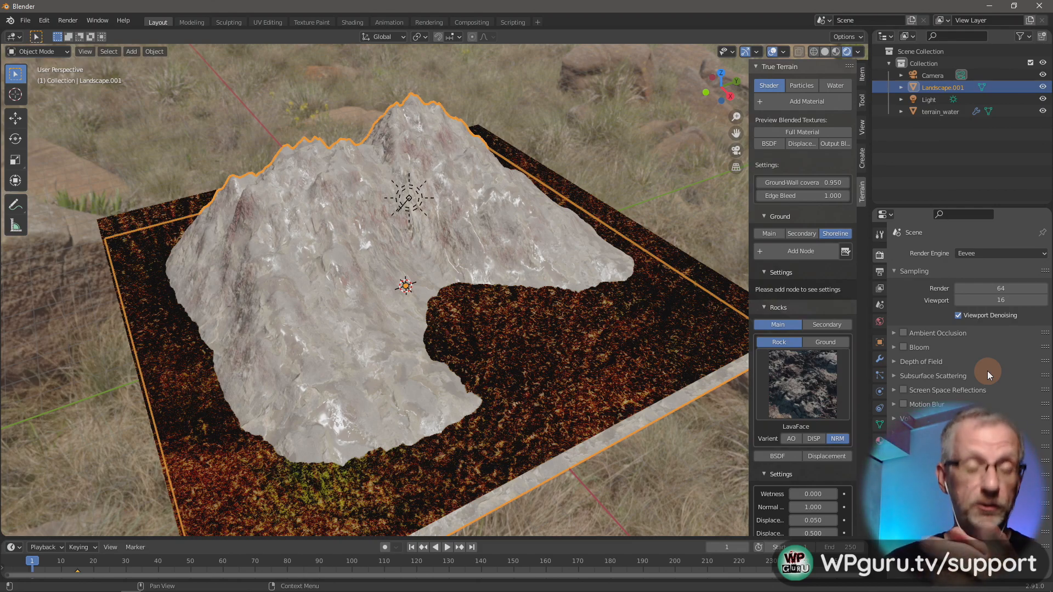
left_click(999, 250)
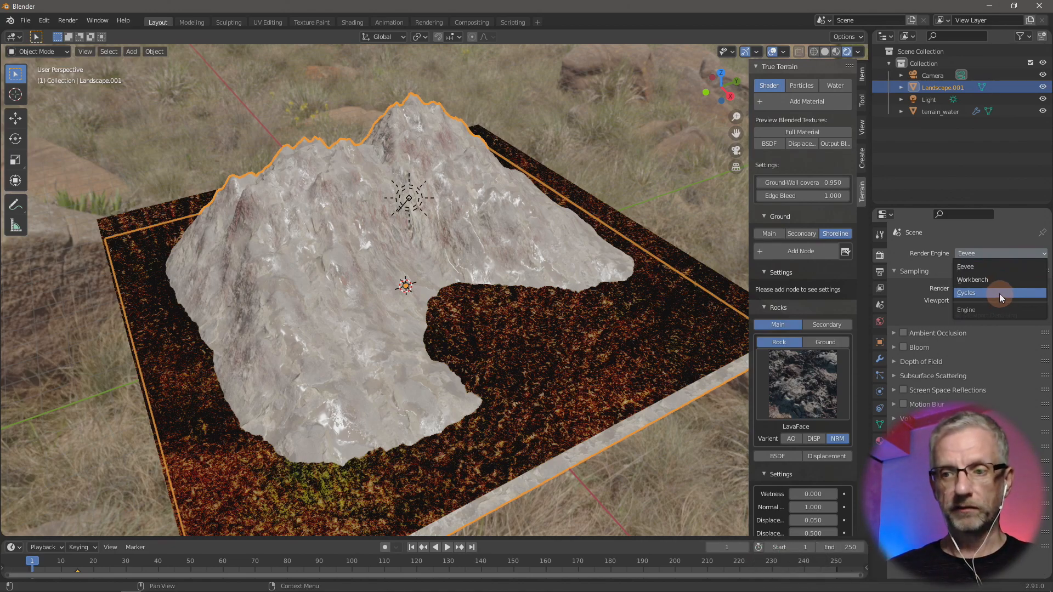
left_click(958, 294)
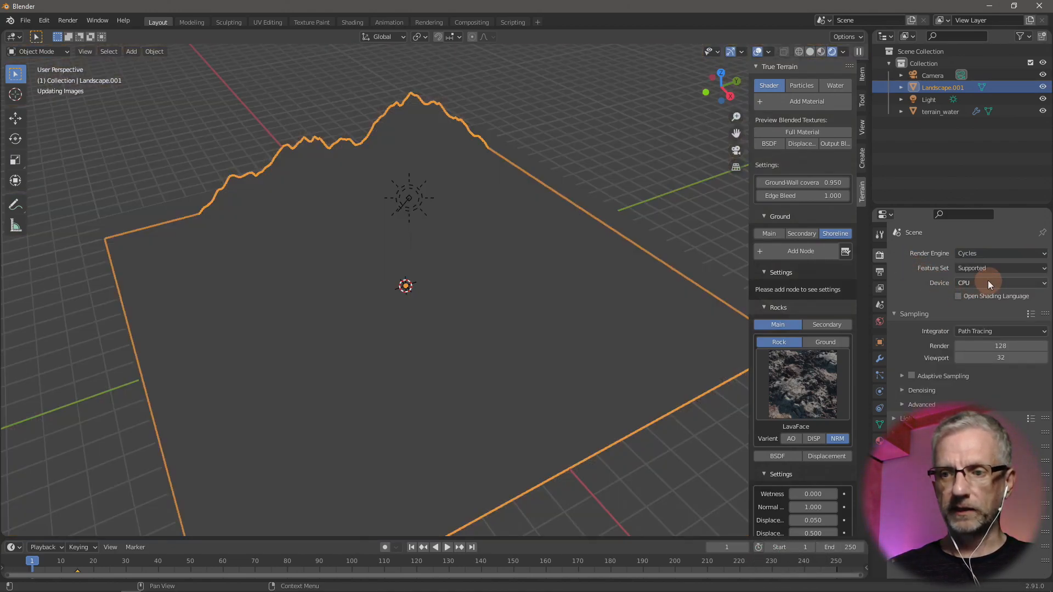
left_click(989, 282)
left_click(981, 305)
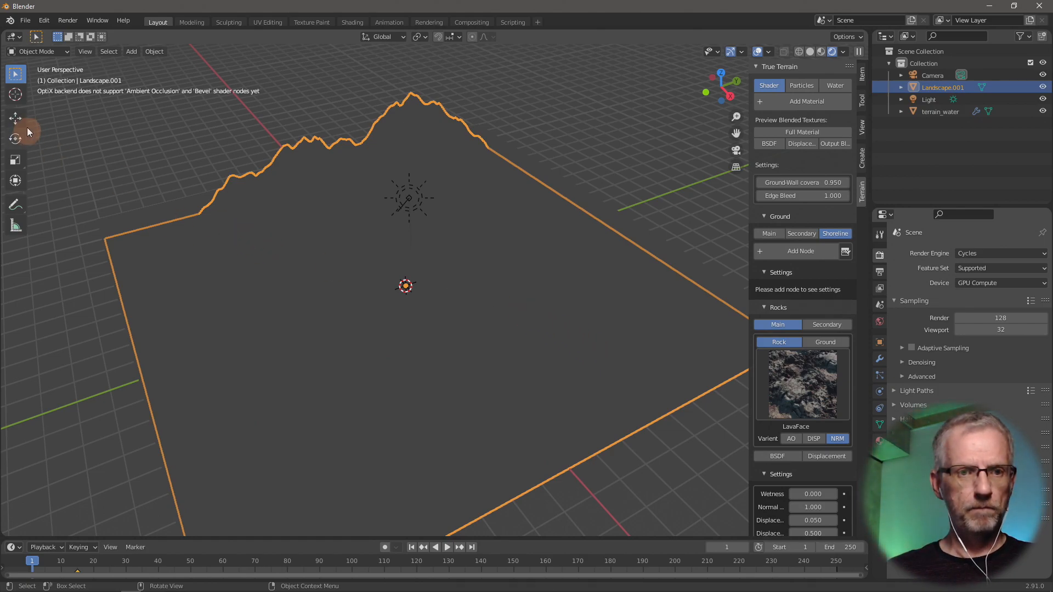
- Set the Cycles render devices to CUDA in the Blender preferences and close the preferences
left_click(44, 21)
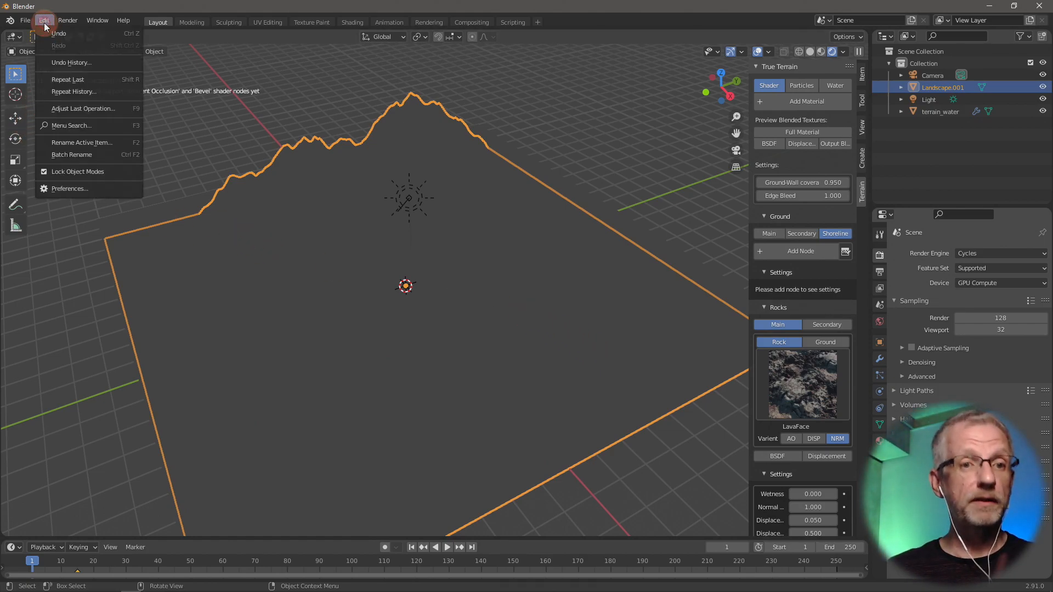
left_click(80, 189)
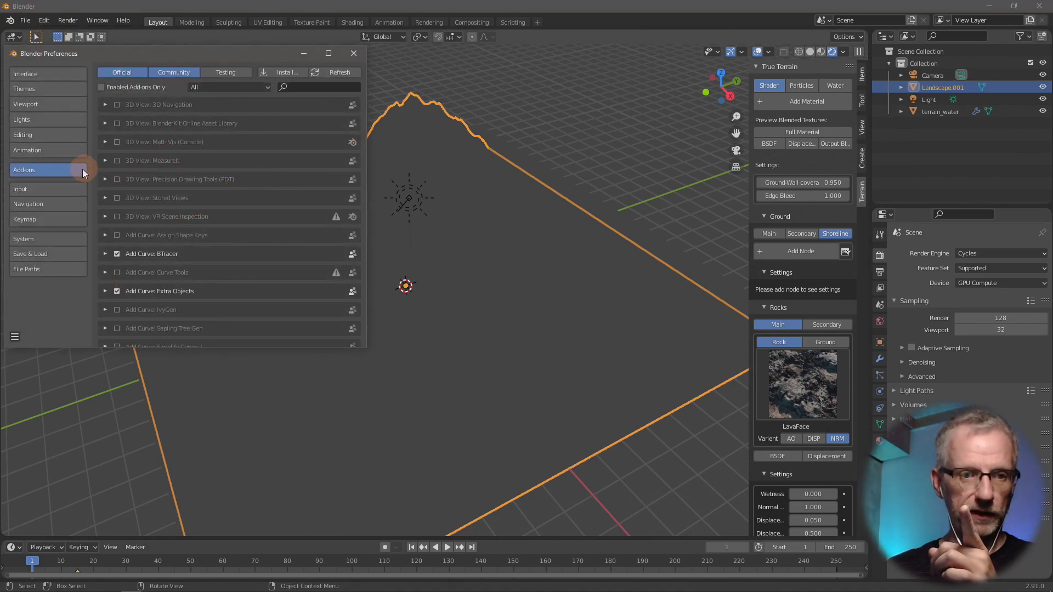
left_click(55, 241)
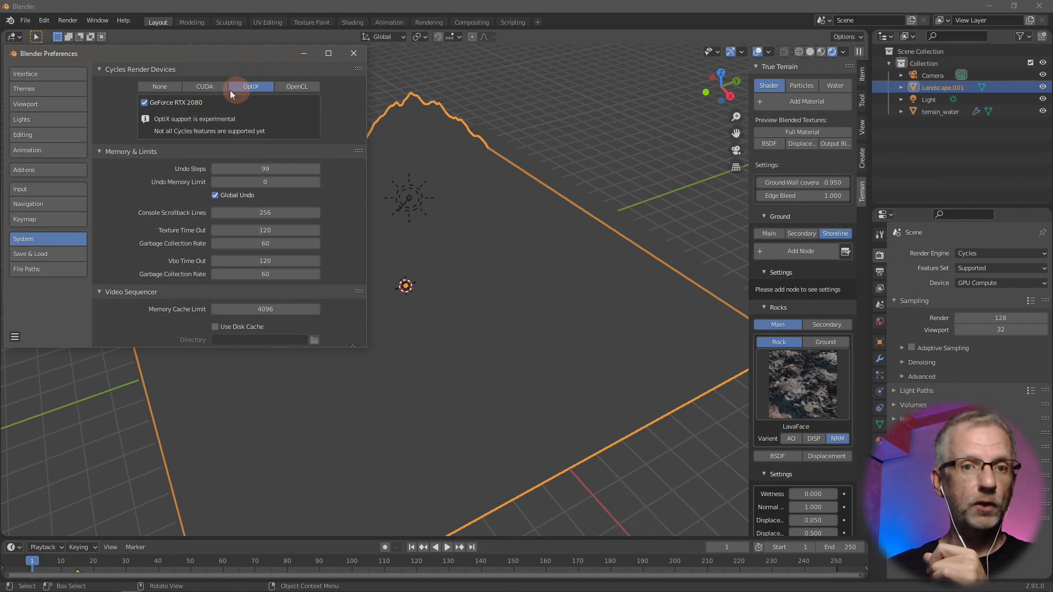
left_click(209, 89)
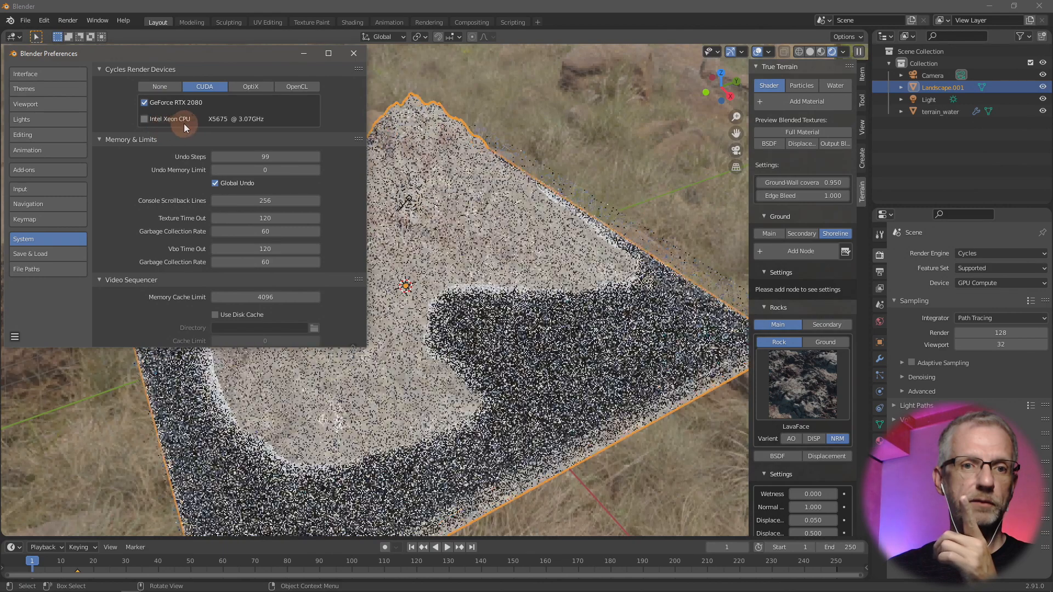
left_click(353, 53)
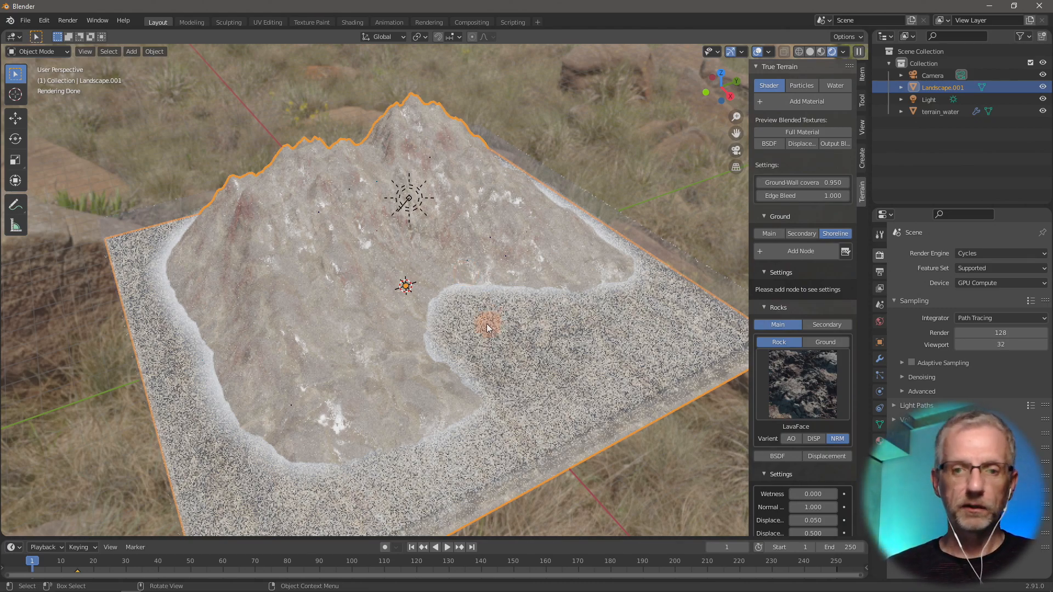
- Examine the Cycles-rendered landscape and water up close along the shoreline from a low viewing angle
middle_click_drag(486, 324, 436, 289)
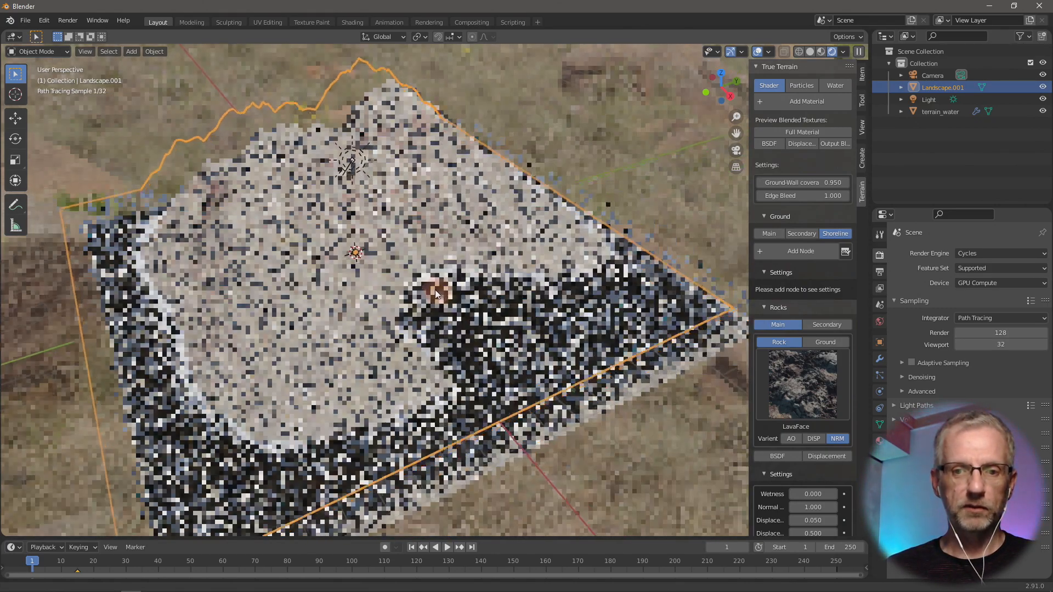
scroll(431, 296, "down", 3)
scroll(432, 295, "up", 8)
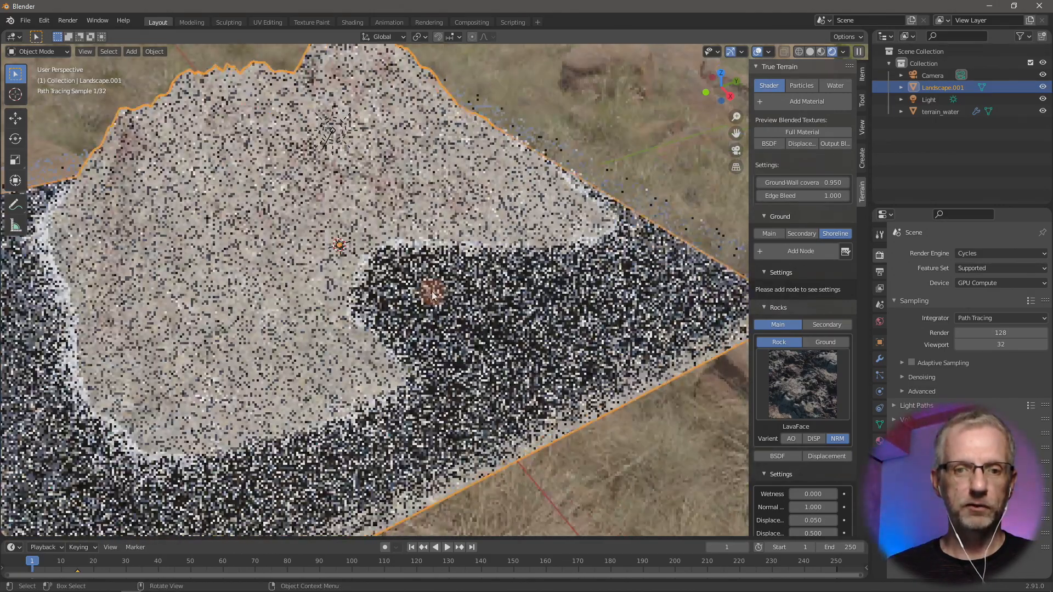
scroll(432, 295, "up", 6)
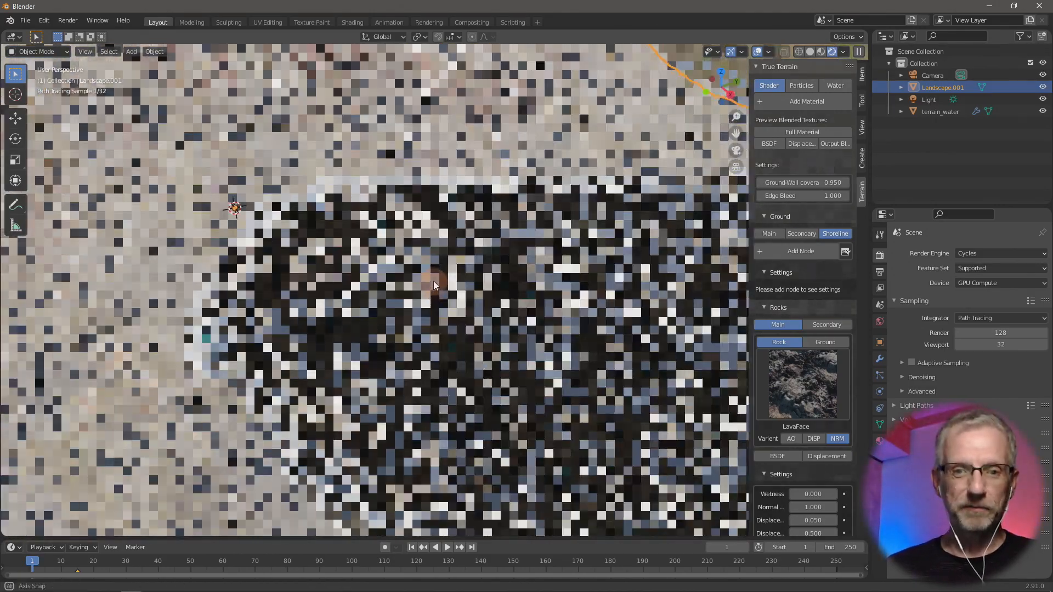
middle_click_drag(434, 281, 427, 334)
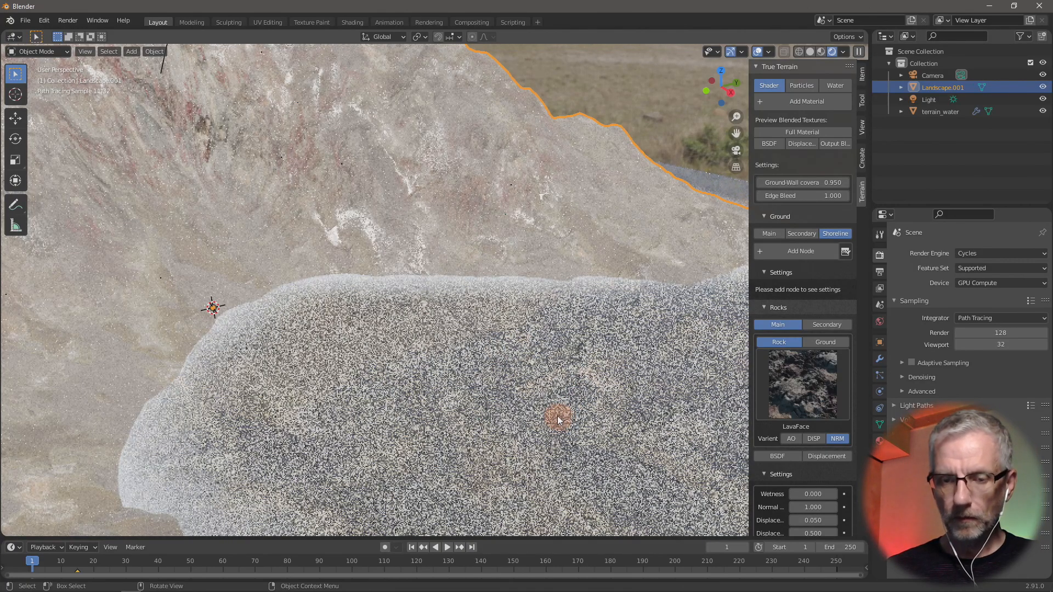
middle_click_drag(544, 402, 615, 386)
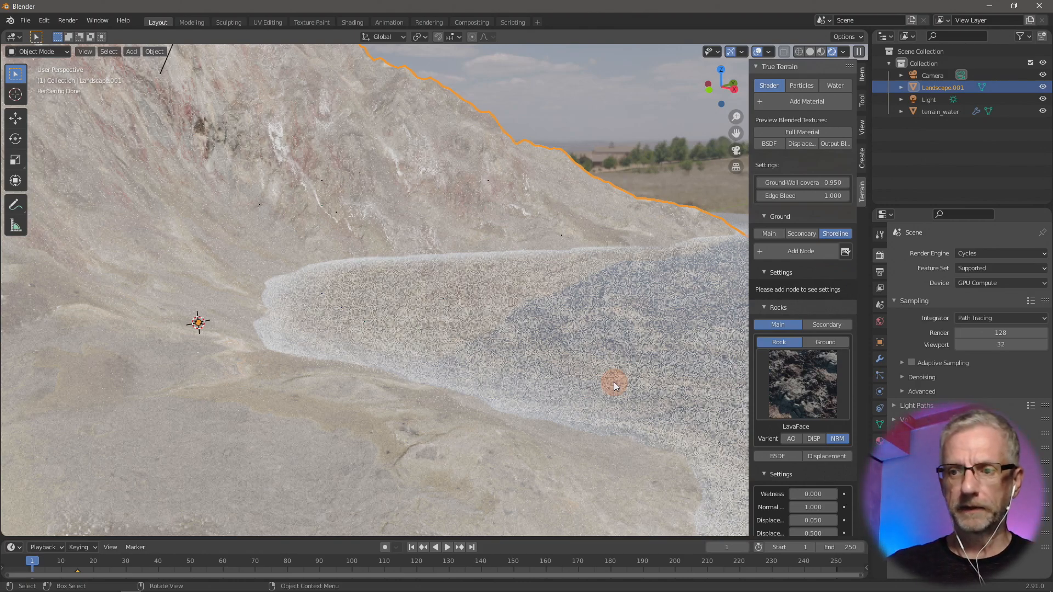
scroll(614, 382, "down", 1)
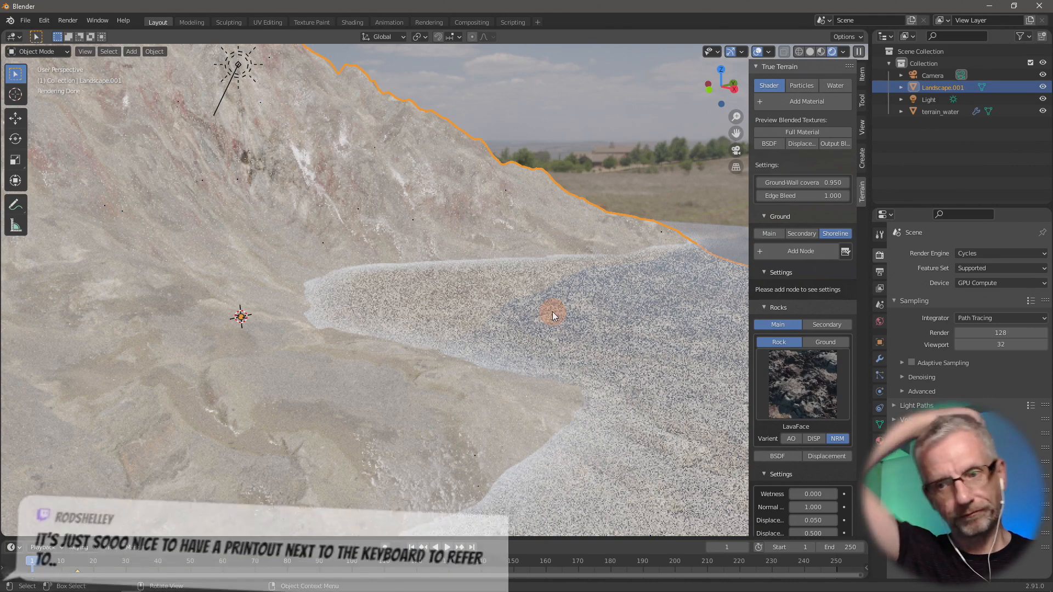
- Select terrain_water and expand its Basic, Ocean Foam, Shore Foam, Waves and Ripples settings in True Terrain
left_click(947, 111)
left_click(833, 86)
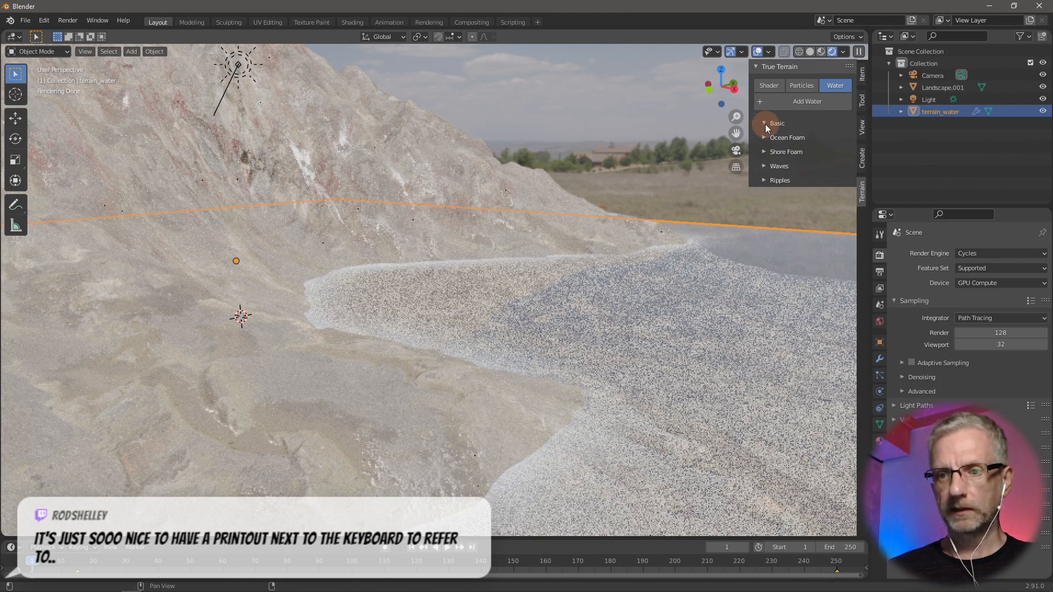
left_click(762, 141)
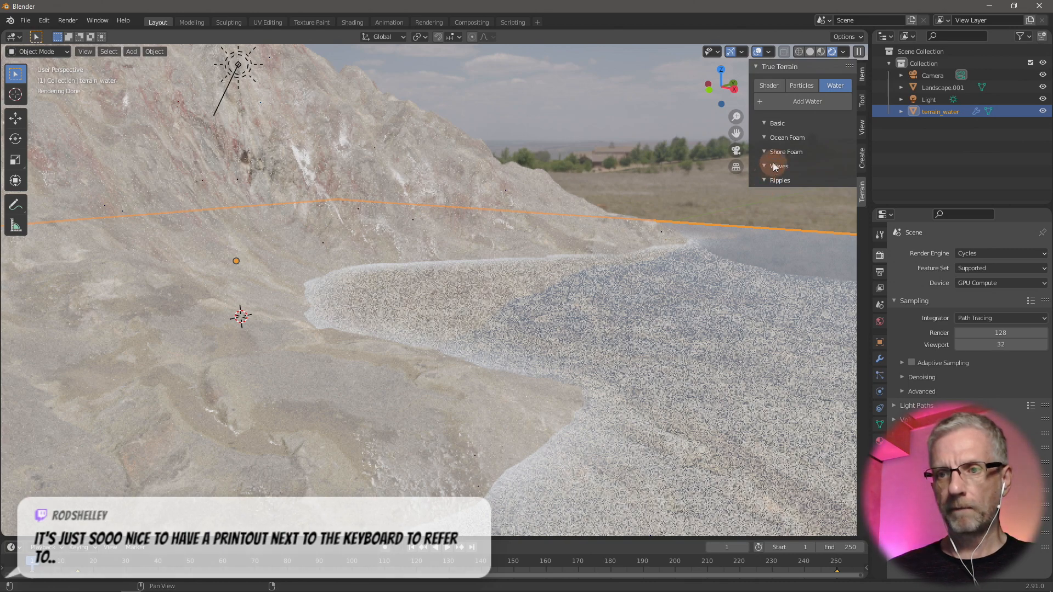
- Return to True Terrain's shader settings and collapse the Ground and Rocks sections along with their sub-settings
left_click(771, 86)
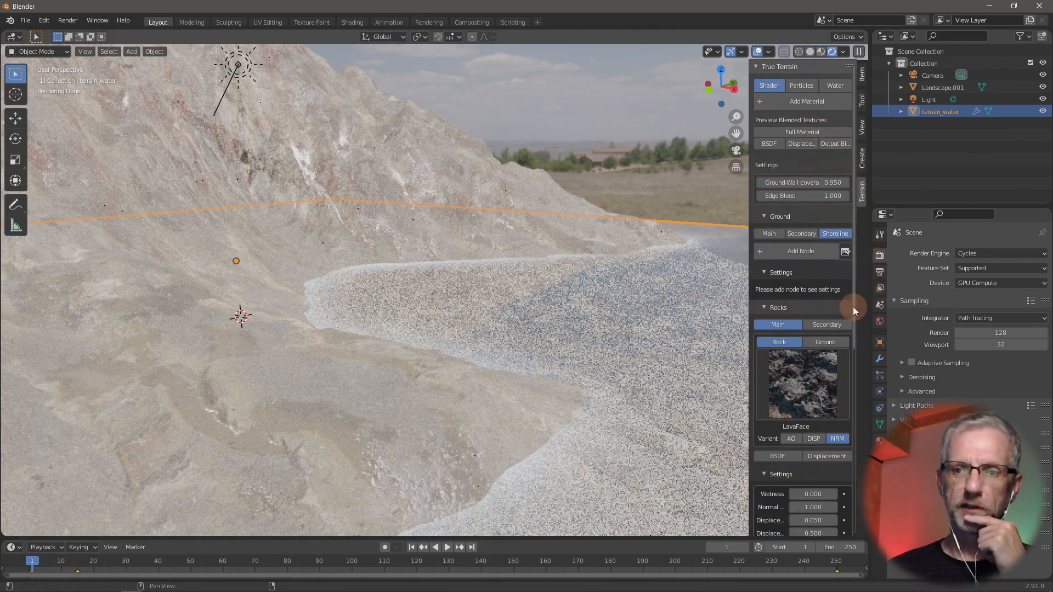
left_click(765, 216)
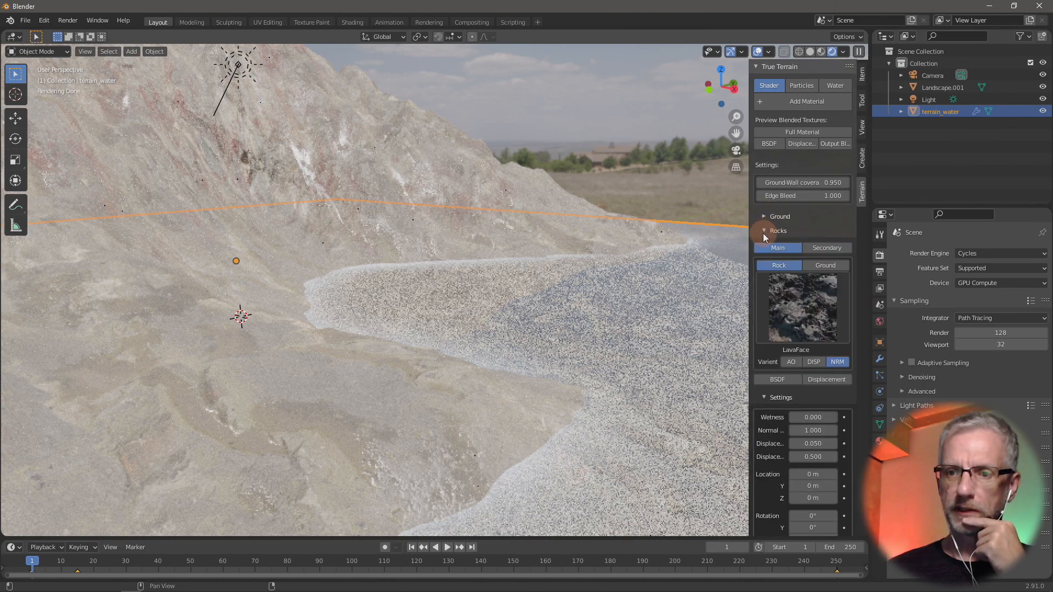
left_click(764, 231)
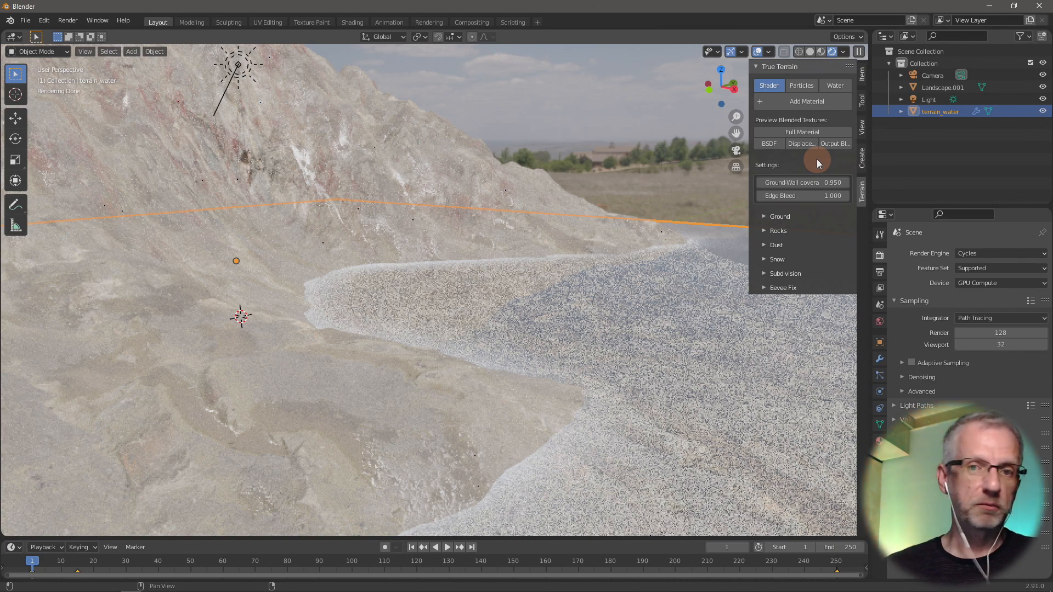
- Check the True Terrain Particles, Water and Shader options while the terrain_water object is selected
left_click(801, 85)
left_click(835, 85)
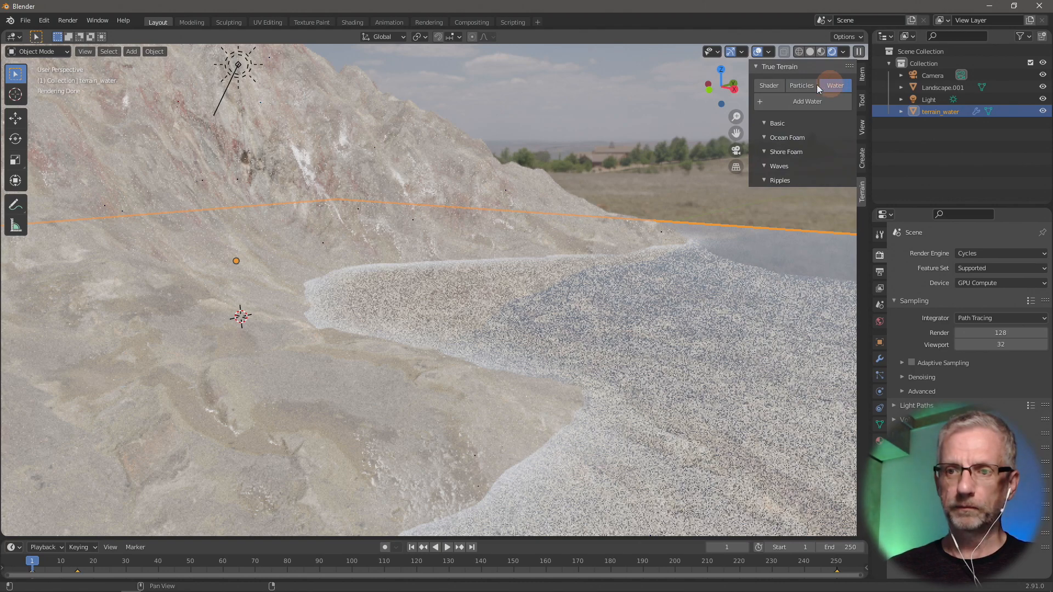
left_click(770, 86)
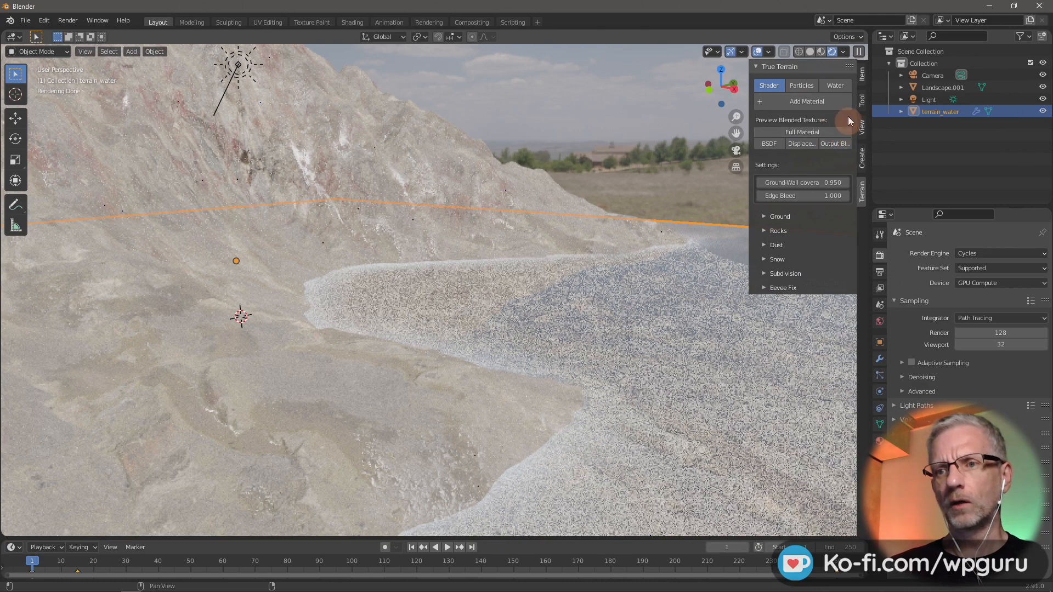
left_click(836, 85)
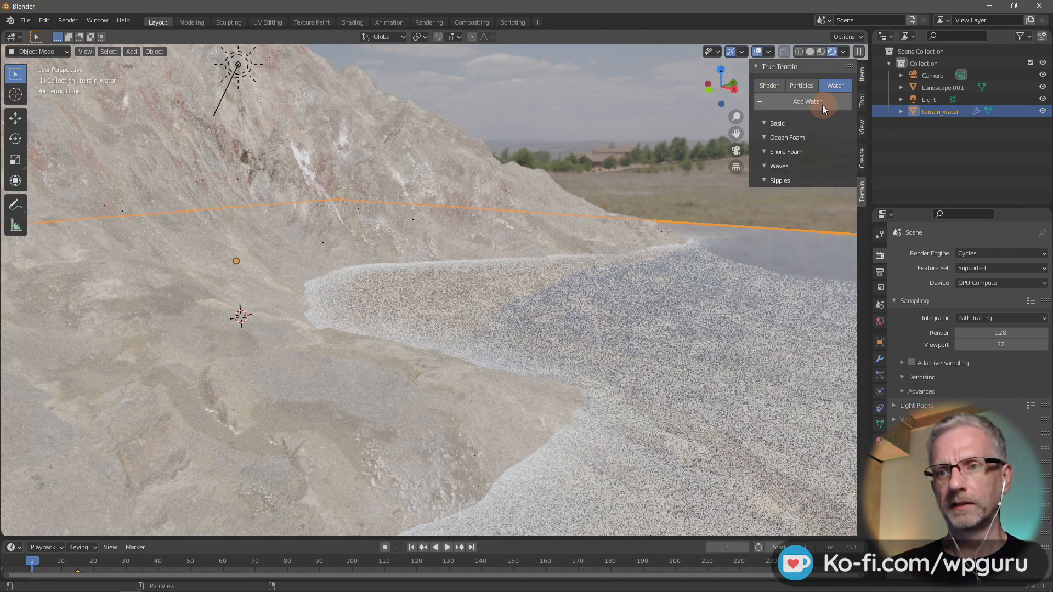
left_click(772, 84)
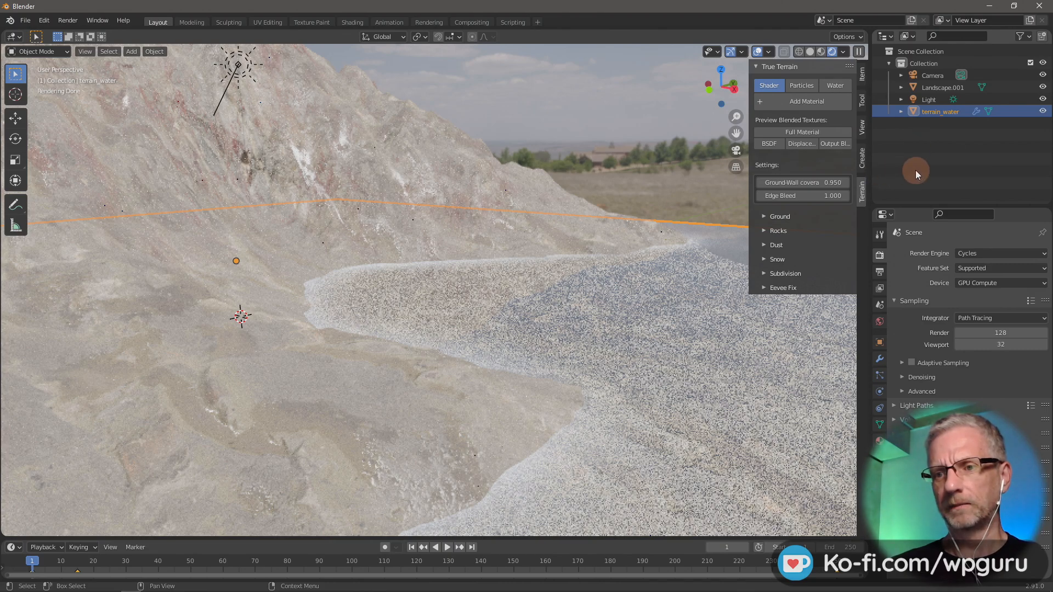
left_click(788, 103)
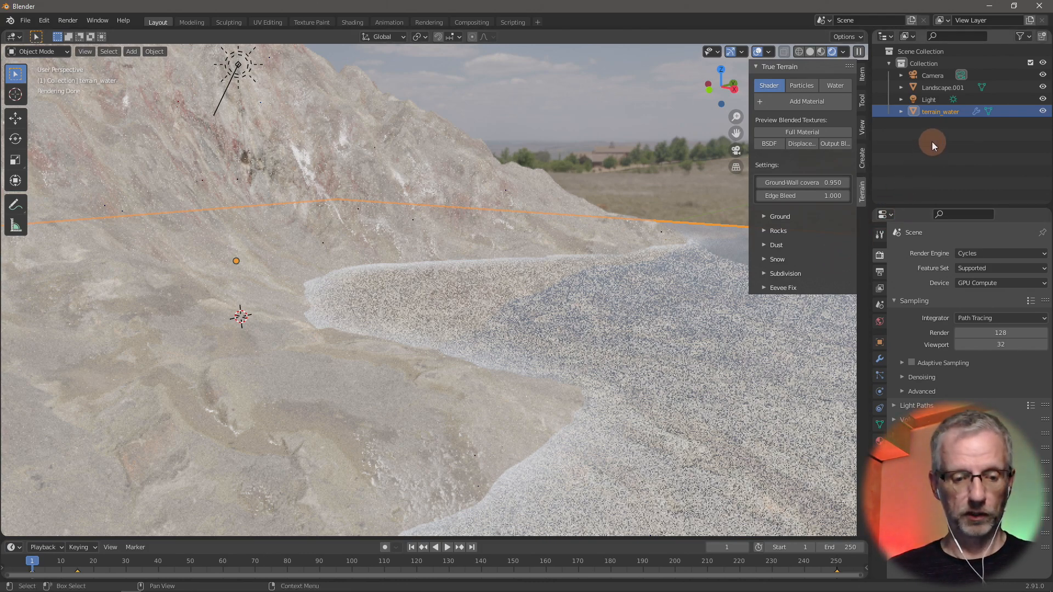
- Delete the terrain_water object from the scene
key("x")
left_click(673, 241)
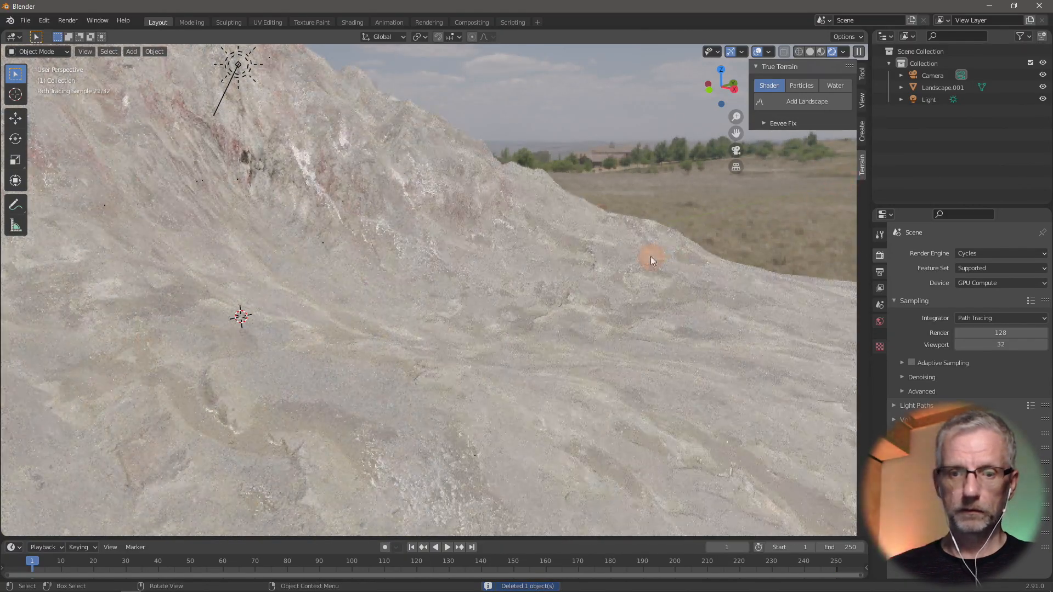
mouse_move(651, 256)
middle_mouse_down()
mouse_move(627, 282)
mouse_move(587, 278)
mouse_move(567, 298)
mouse_move(597, 282)
middle_mouse_up()
scroll(606, 279, "down", 5)
scroll(597, 285, "up", 1)
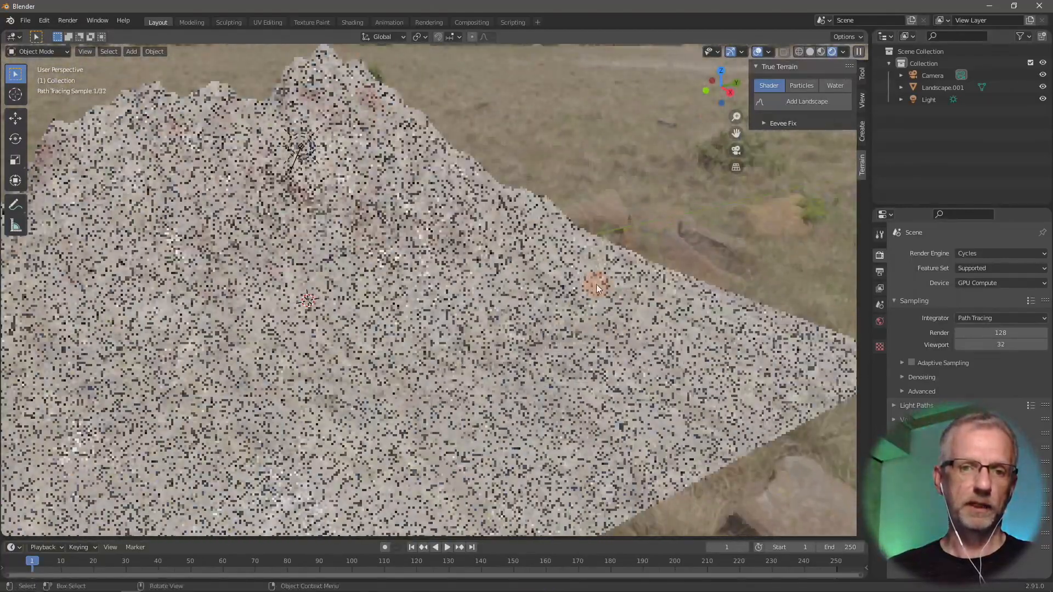
scroll(596, 285, "down", 2)
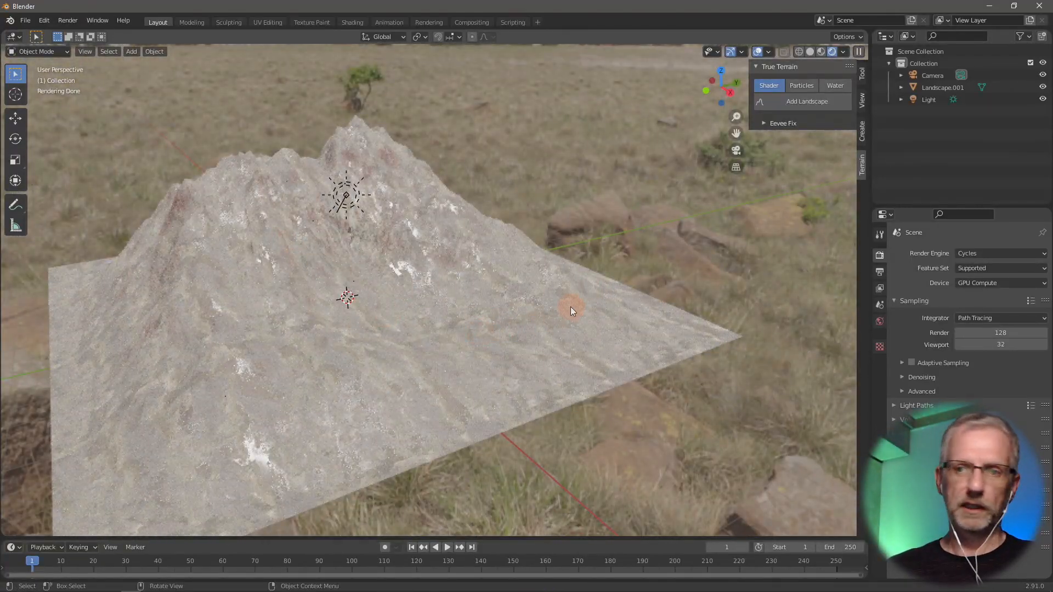
- Add Ribbon Grass particles to the Landscape.001 object with True Terrain
left_click(811, 88)
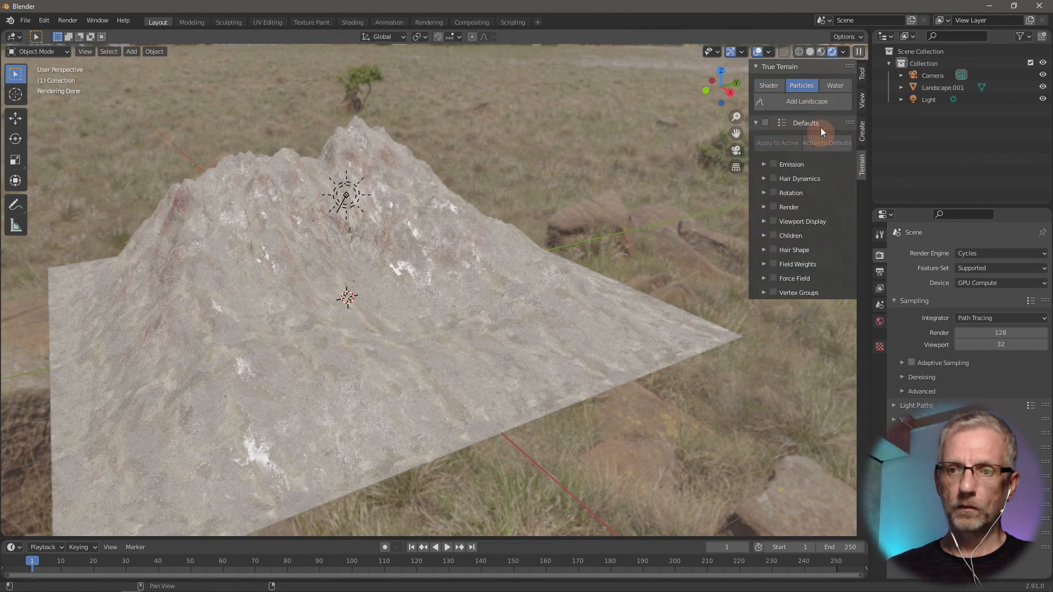
left_click(778, 87)
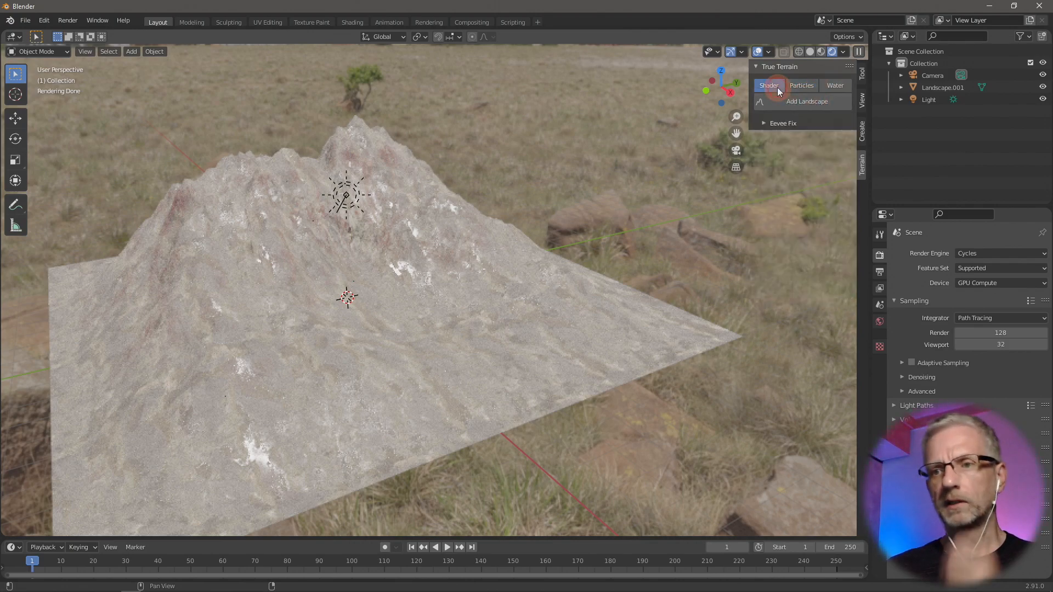
left_click(938, 87)
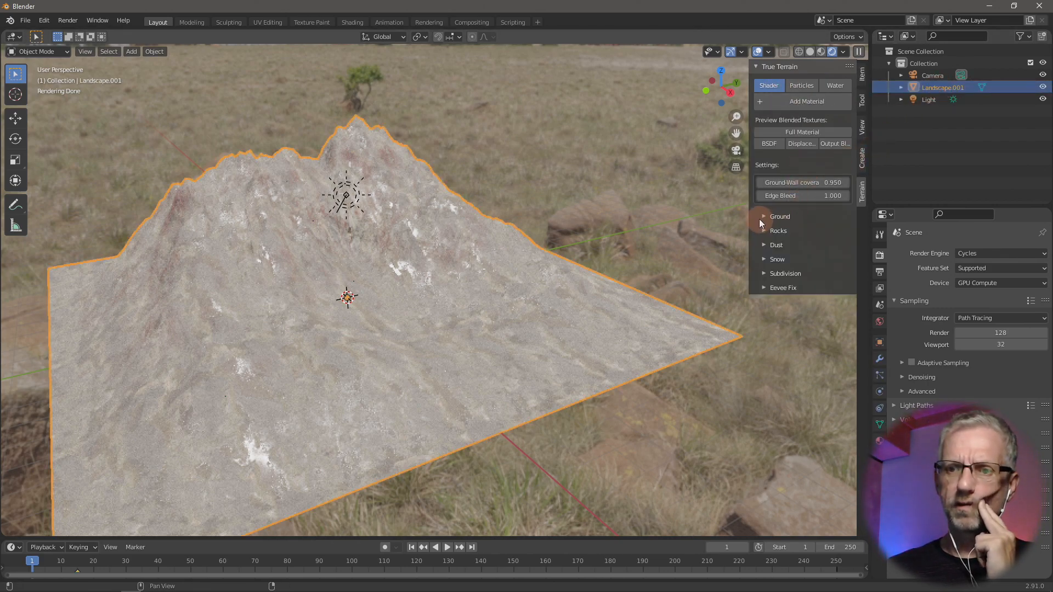
left_click(802, 89)
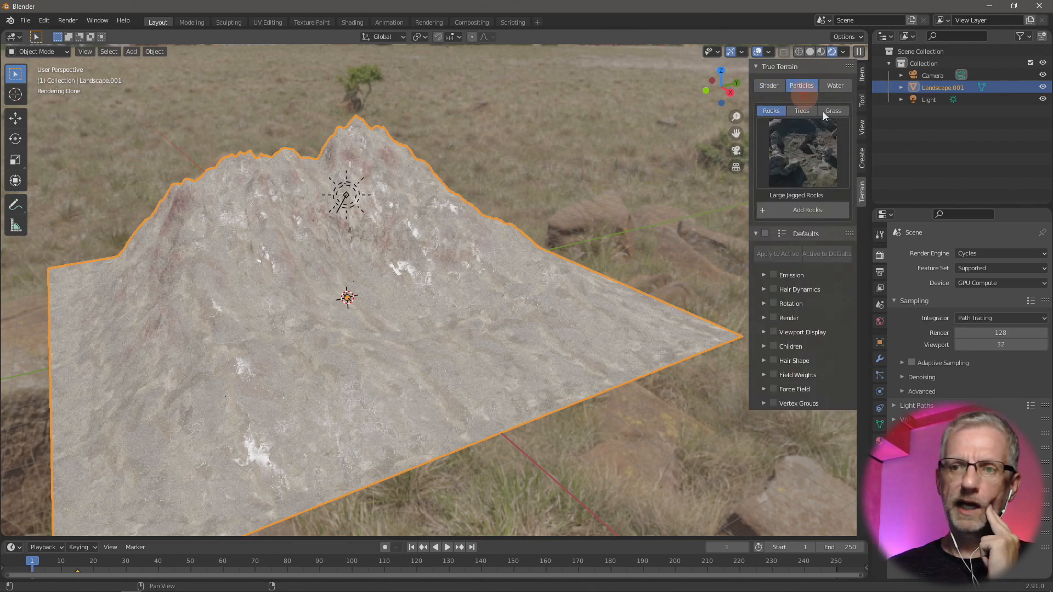
left_click(804, 112)
left_click(834, 110)
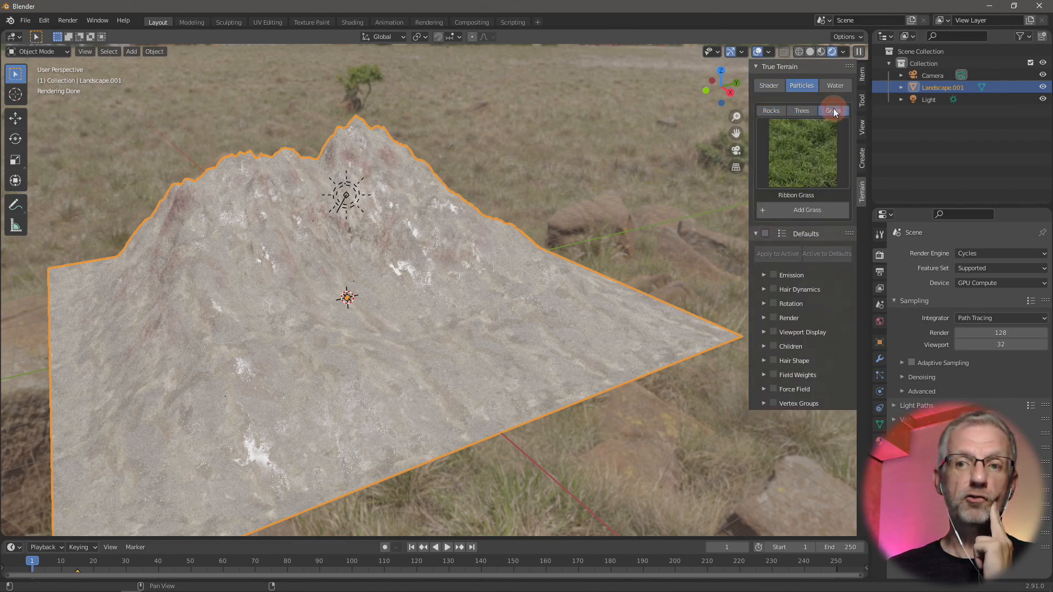
left_click(774, 112)
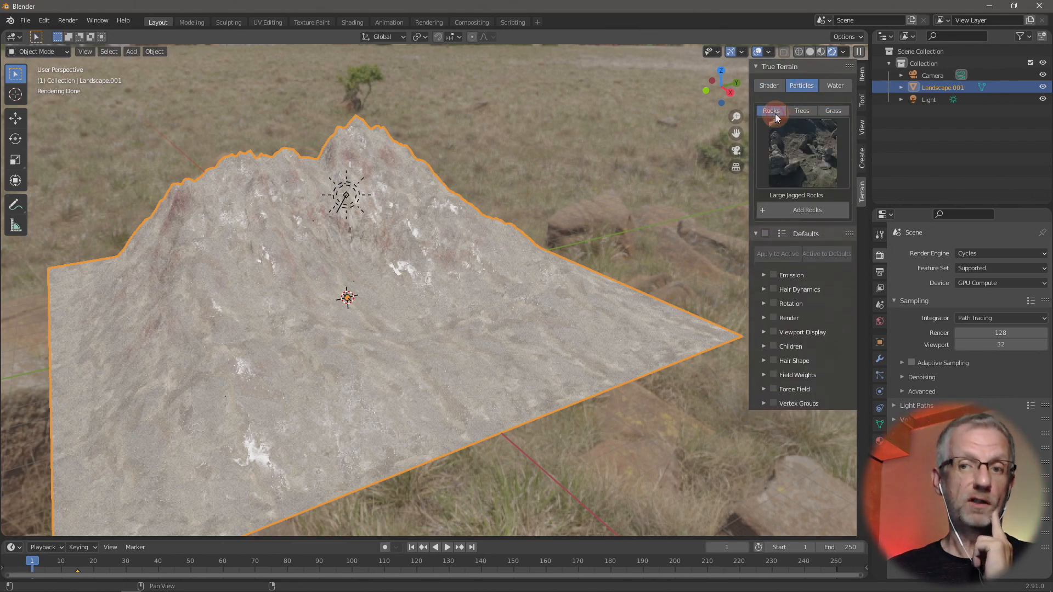
left_click(837, 114)
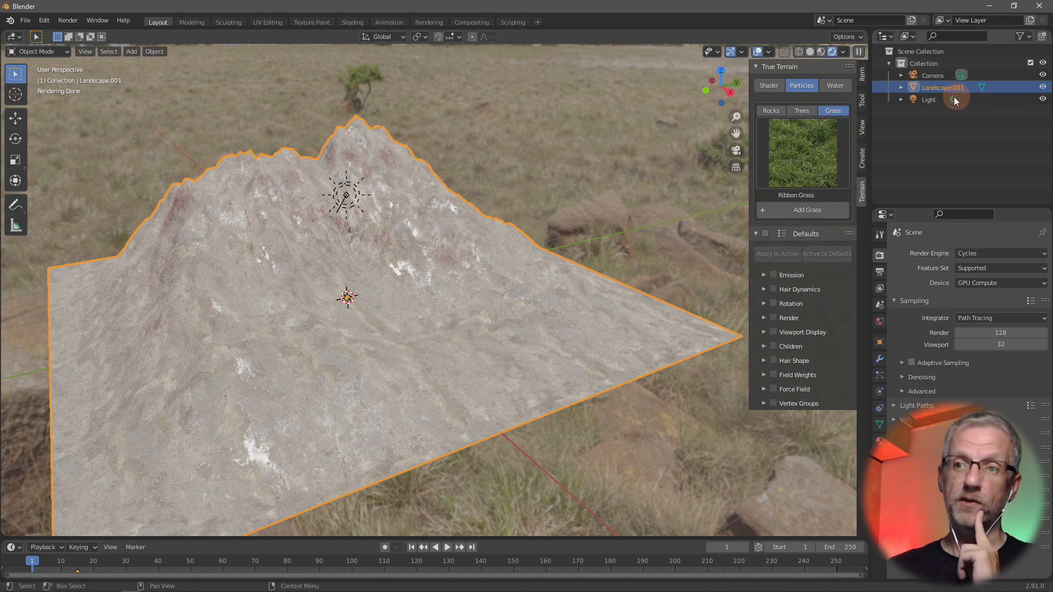
left_click(825, 213)
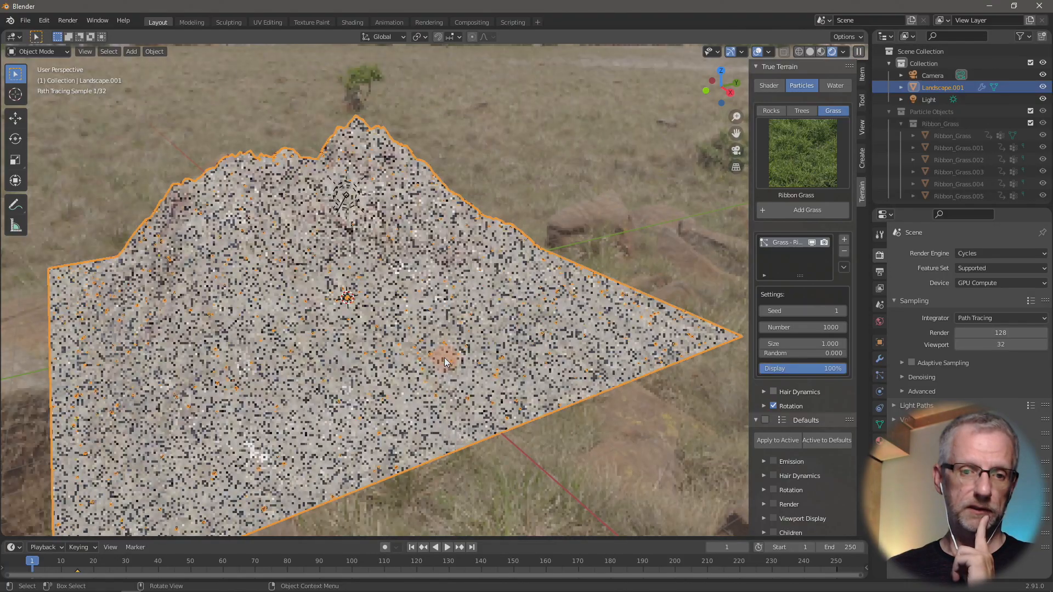
- Set the Ribbon Grass particle size to 10 on the landscape
scroll(445, 362, "up", 2)
scroll(446, 362, "up", 2)
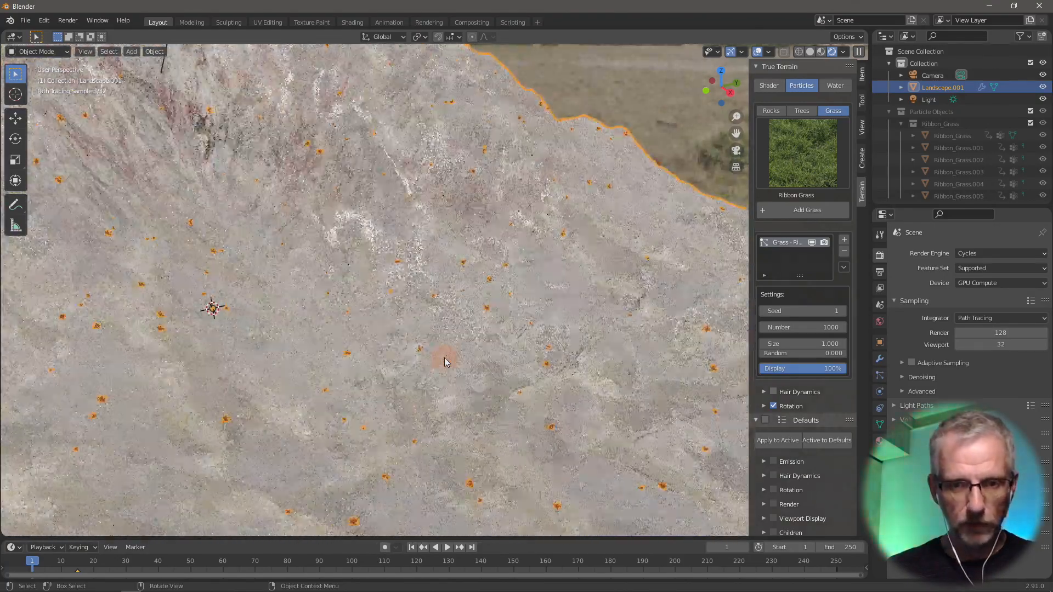
scroll(445, 359, "up", 5)
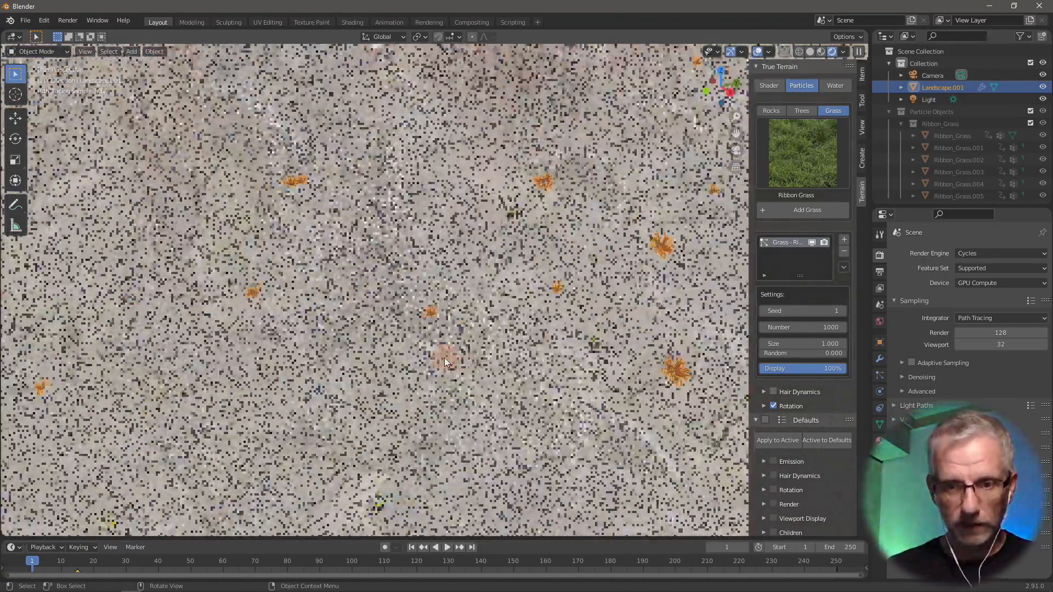
scroll(446, 362, "down", 8)
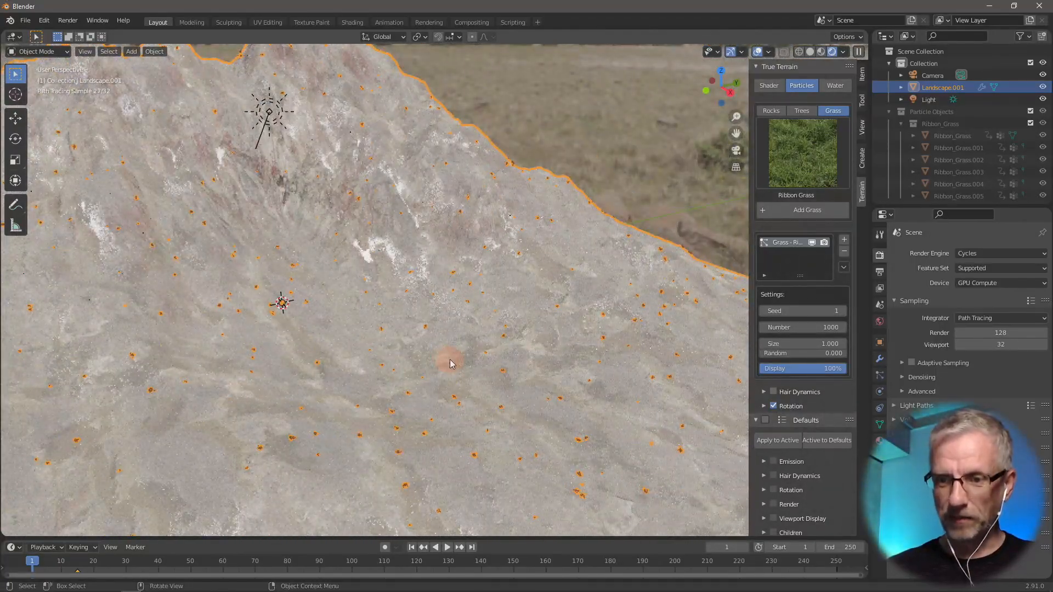
scroll(447, 360, "down", 2)
scroll(450, 362, "up", 1)
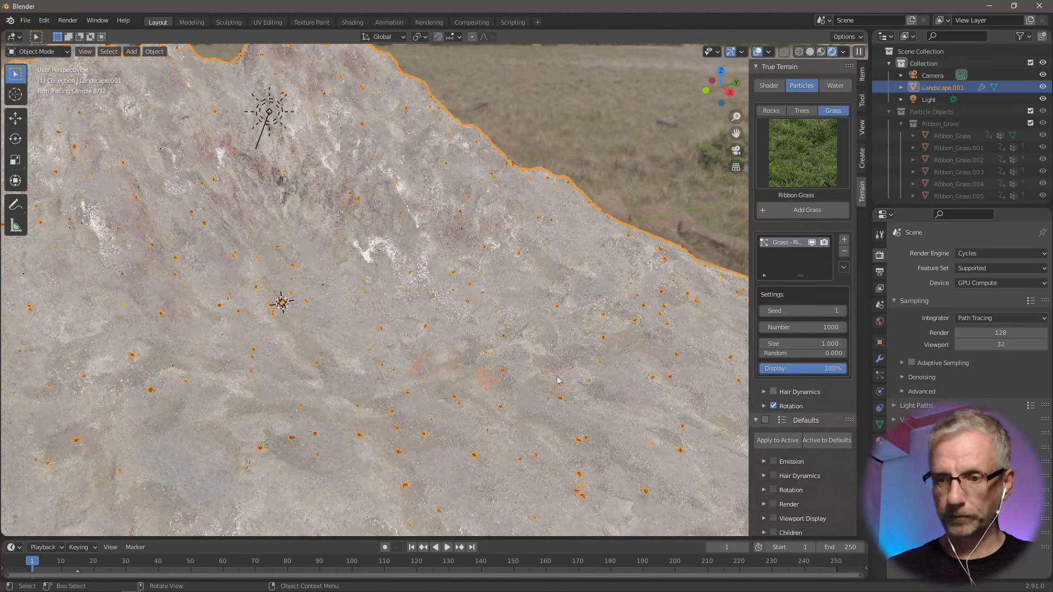
left_click(838, 344)
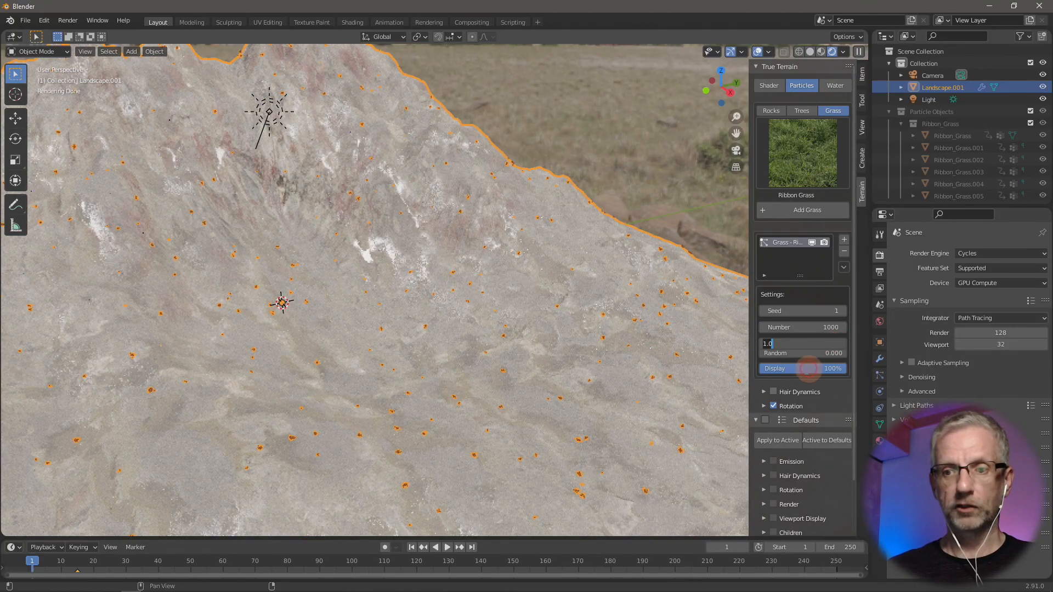
type("10")
key("Return")
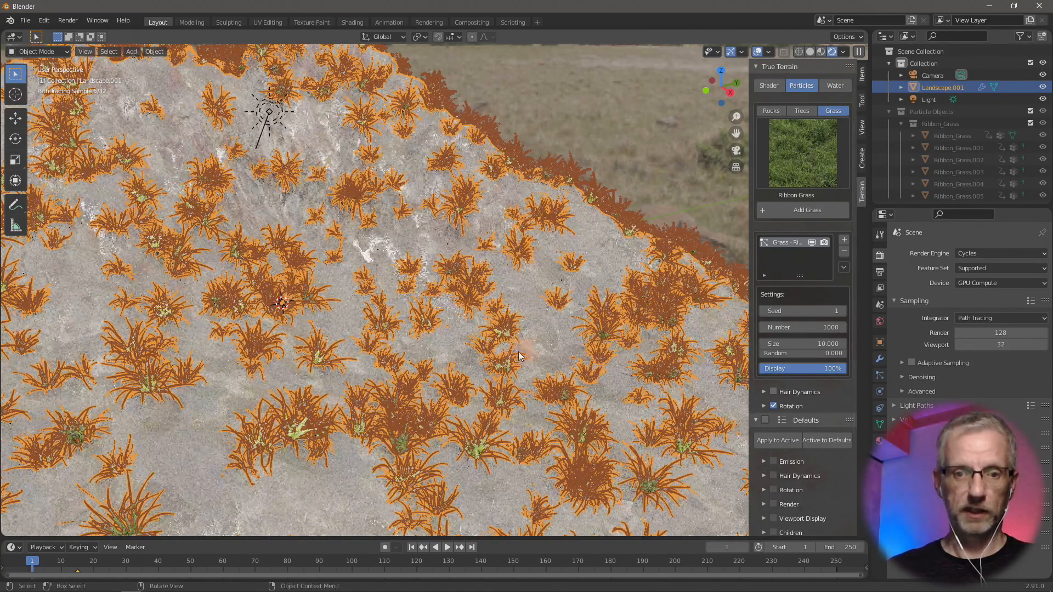
middle_click_drag(471, 343, 506, 361)
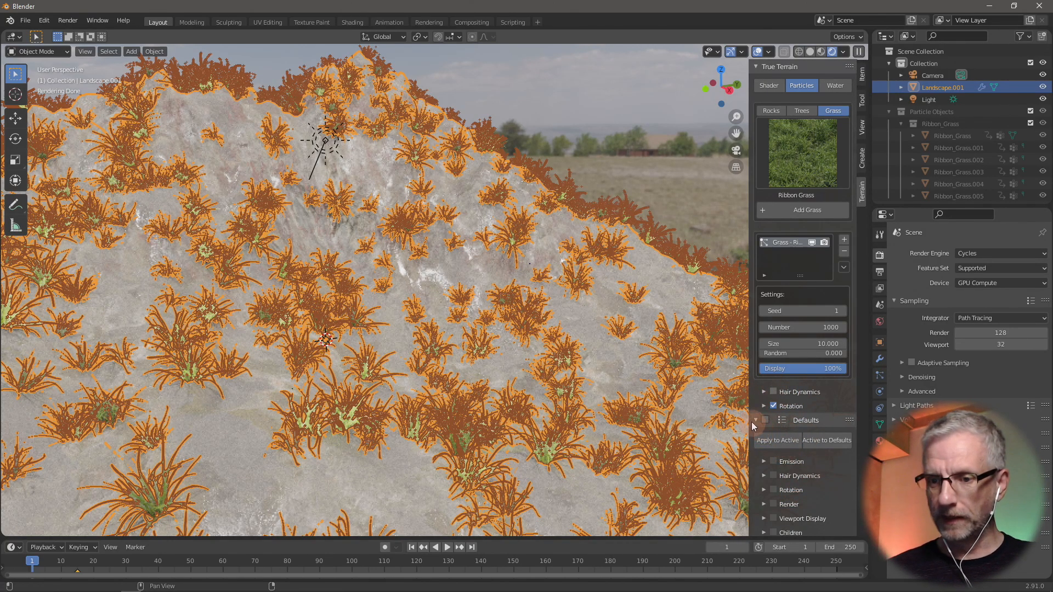
- Collapse the particle defaults and add Pine Tree particles at Low detail to the landscape
scroll(844, 472, "down", 3)
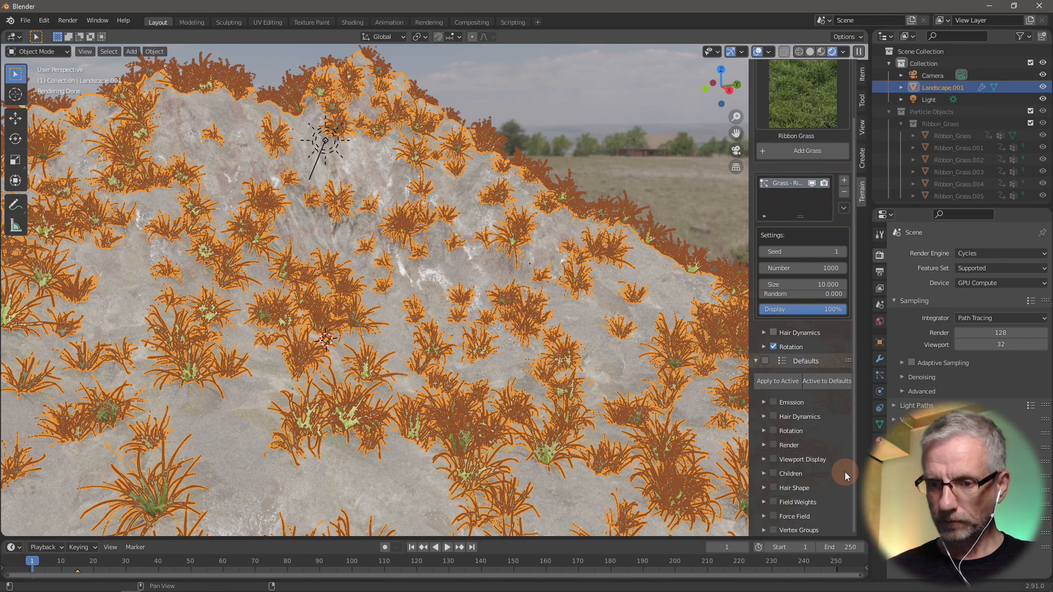
scroll(844, 472, "up", 3)
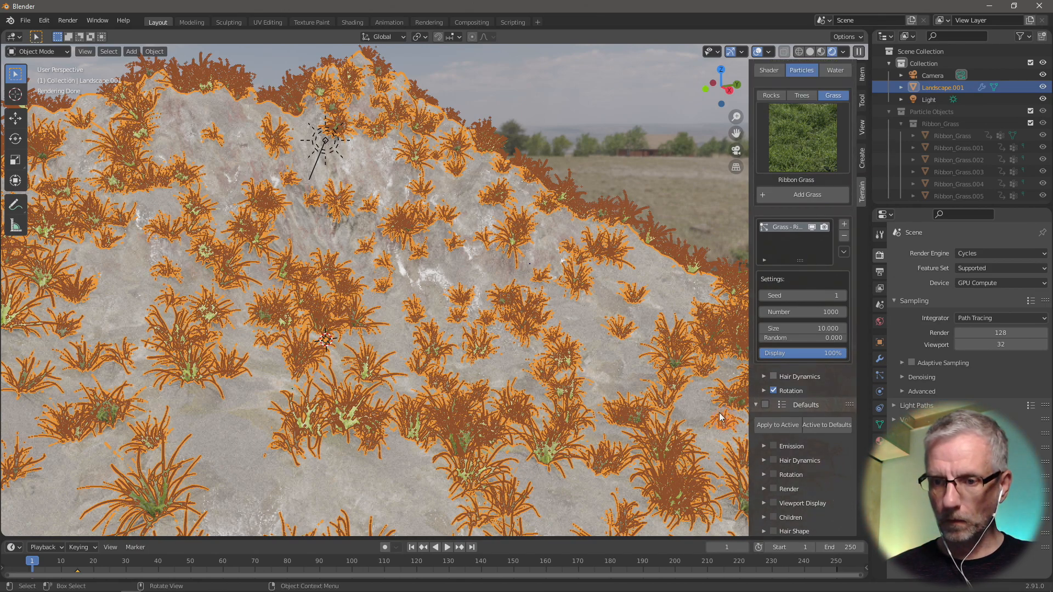
left_click(756, 406)
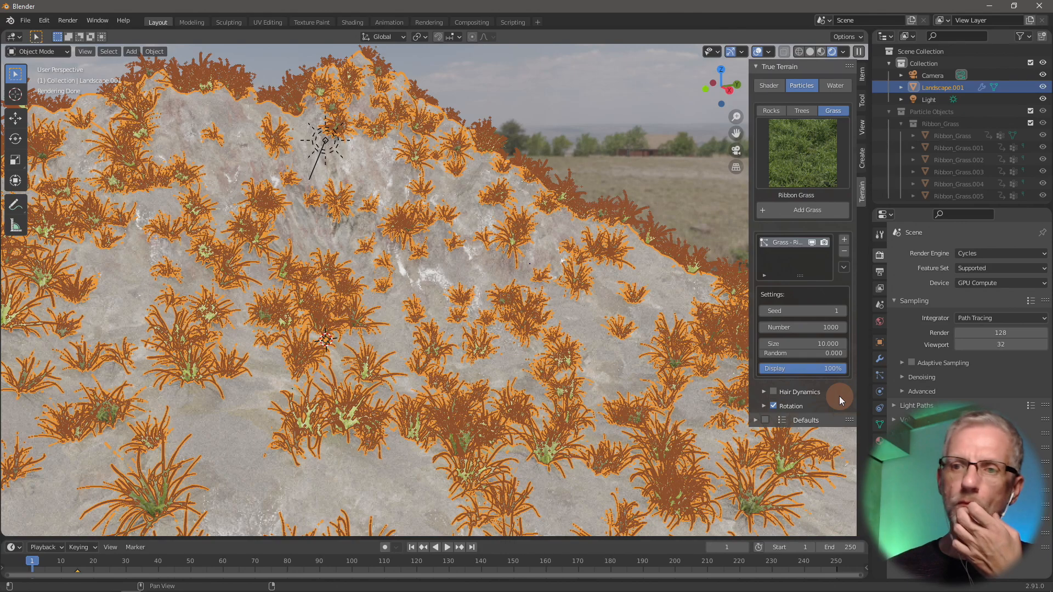
left_click(804, 113)
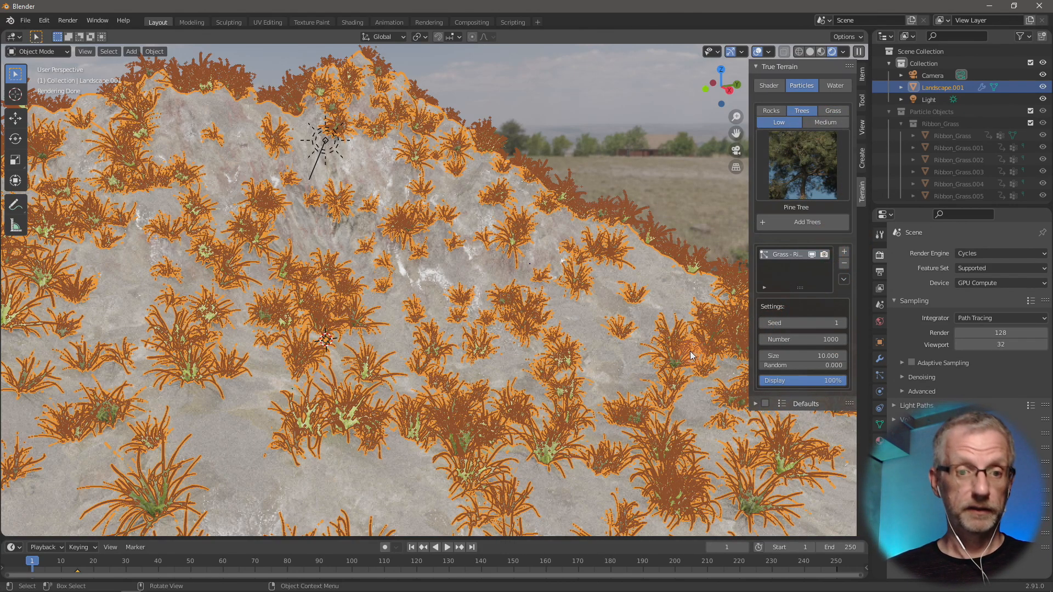
left_click(822, 221)
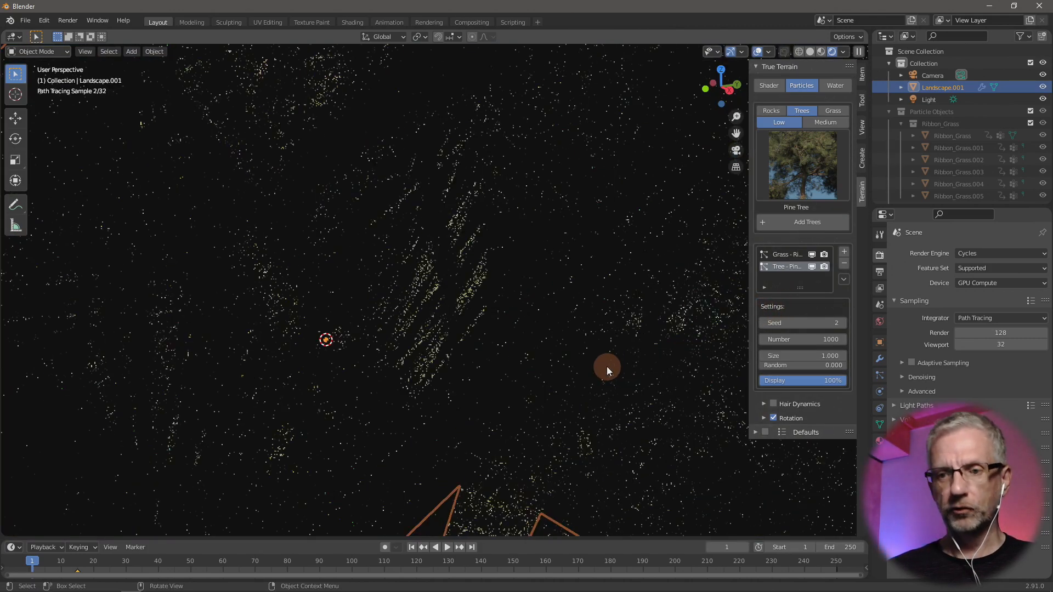
- Try Pine Tree particle sizes of 0.01, 0.1 and 0.54
left_click(820, 351)
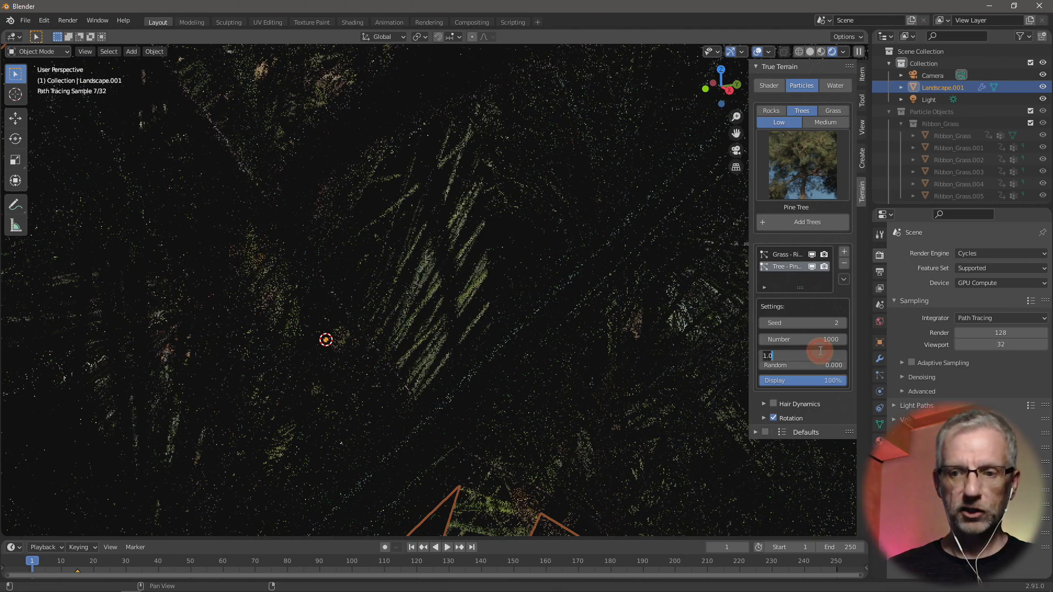
key("Return")
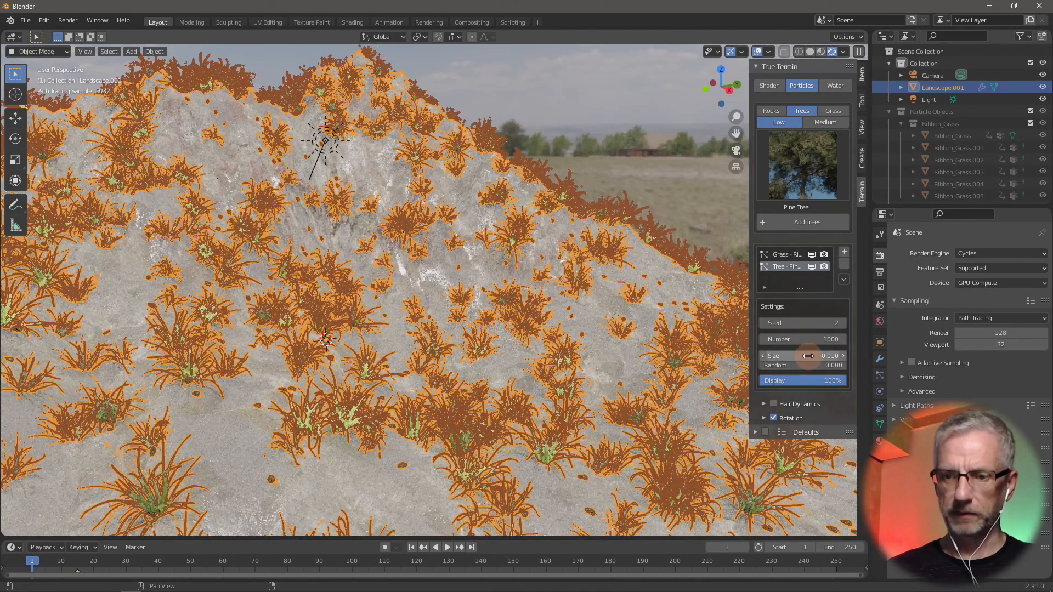
left_click(808, 356)
type(".1")
key("Return")
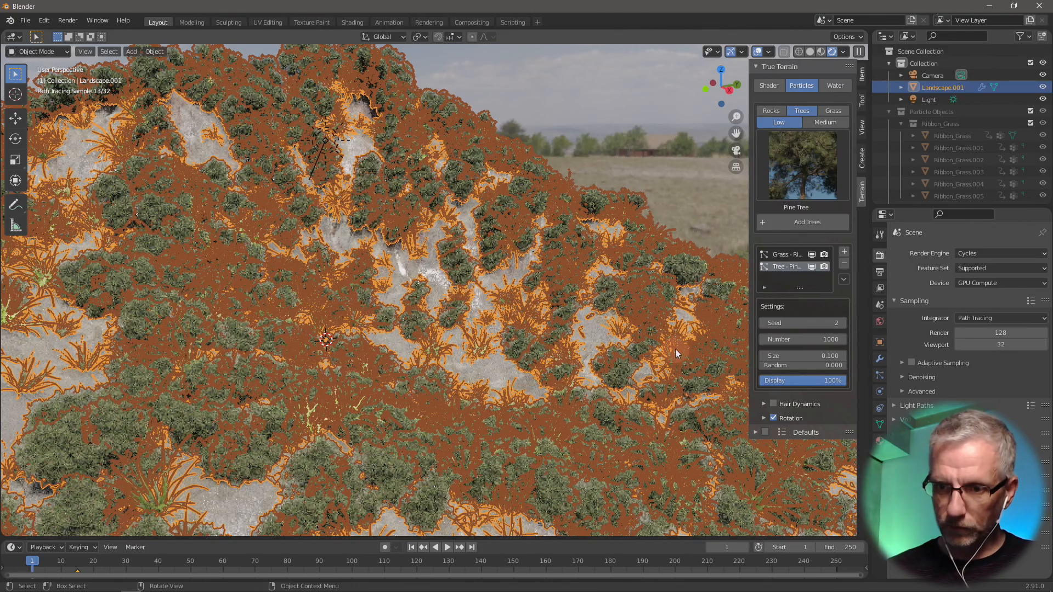
left_click(817, 356)
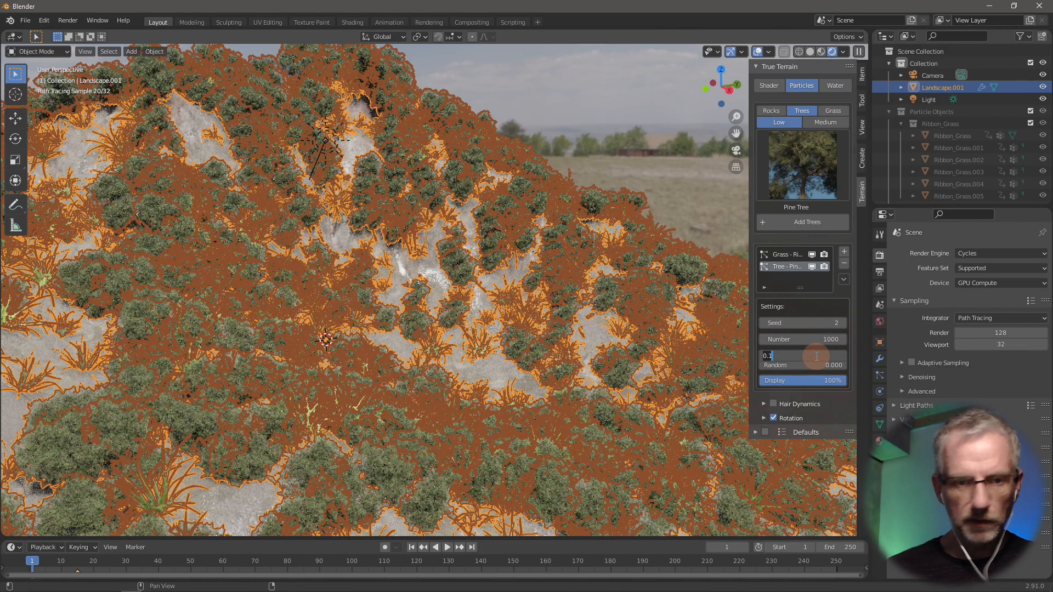
type(".54")
key("Return")
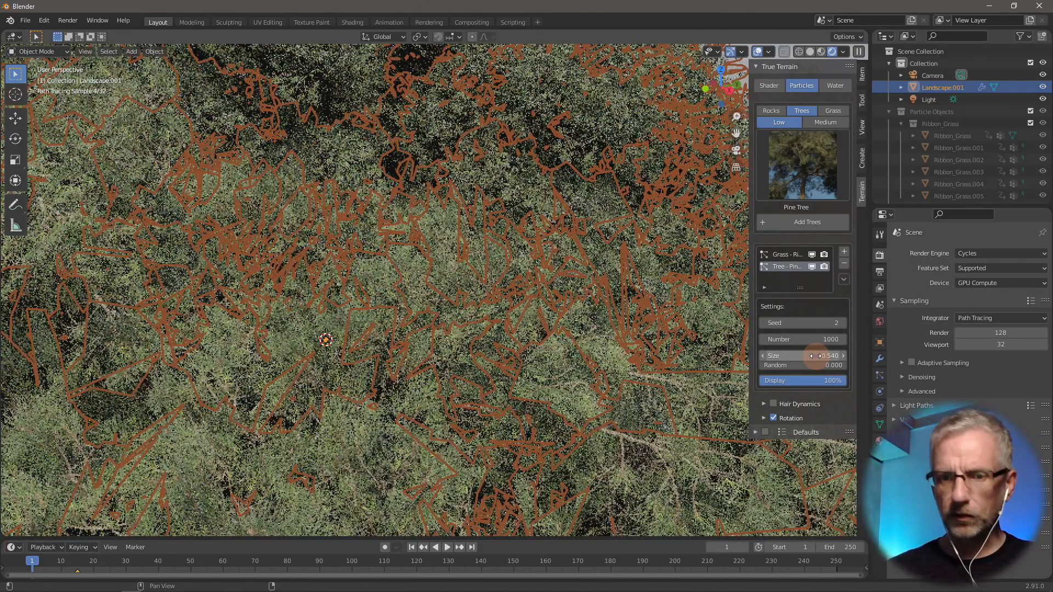
- Set the Pine Tree particle size to 0.3 and the number of trees to 100
left_click(817, 356)
key("BackSpace")
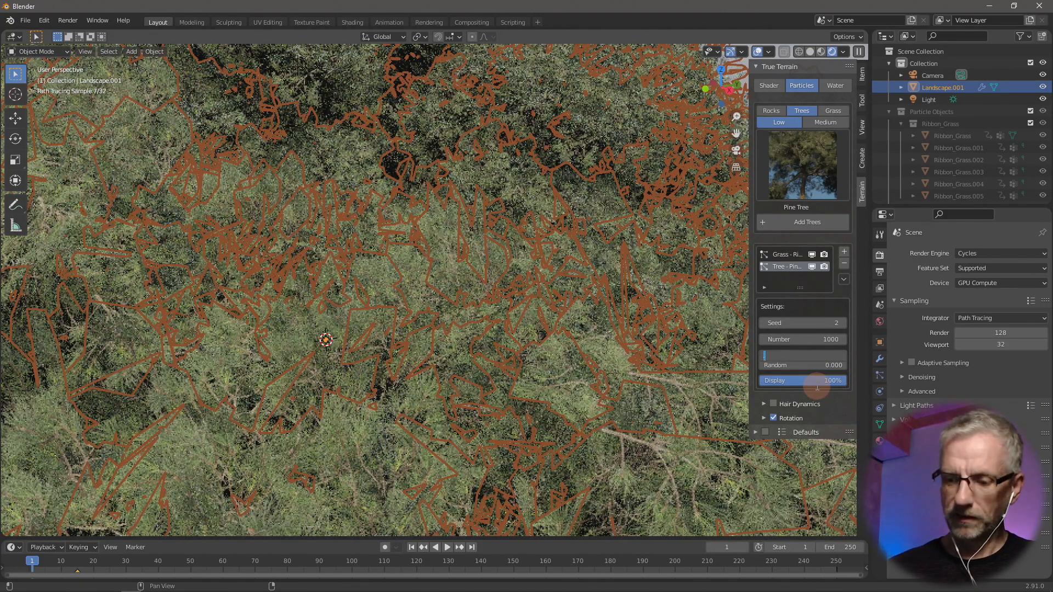
type(".3")
key("Return")
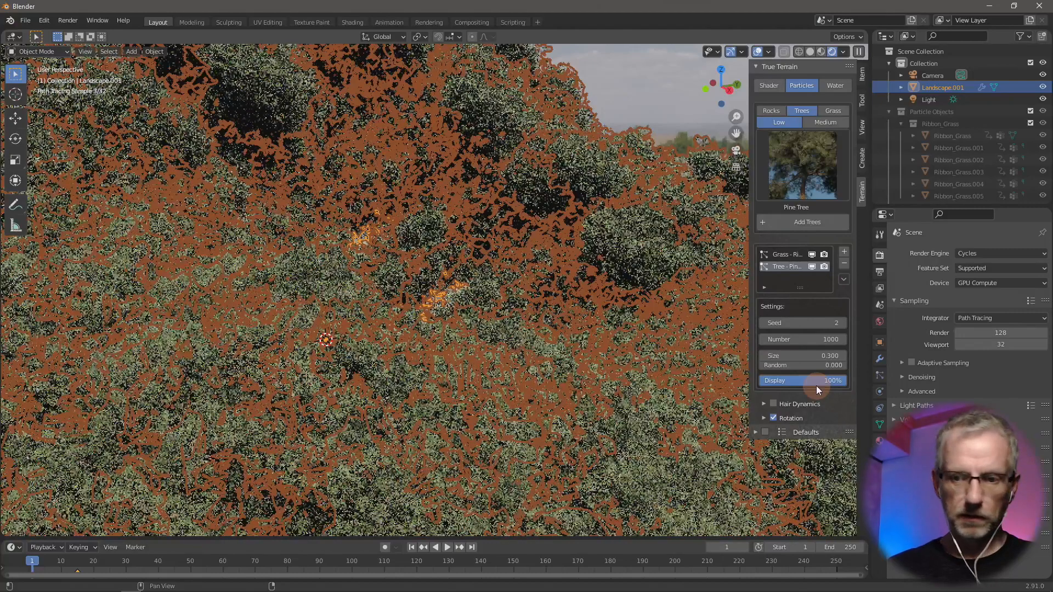
left_click(825, 340)
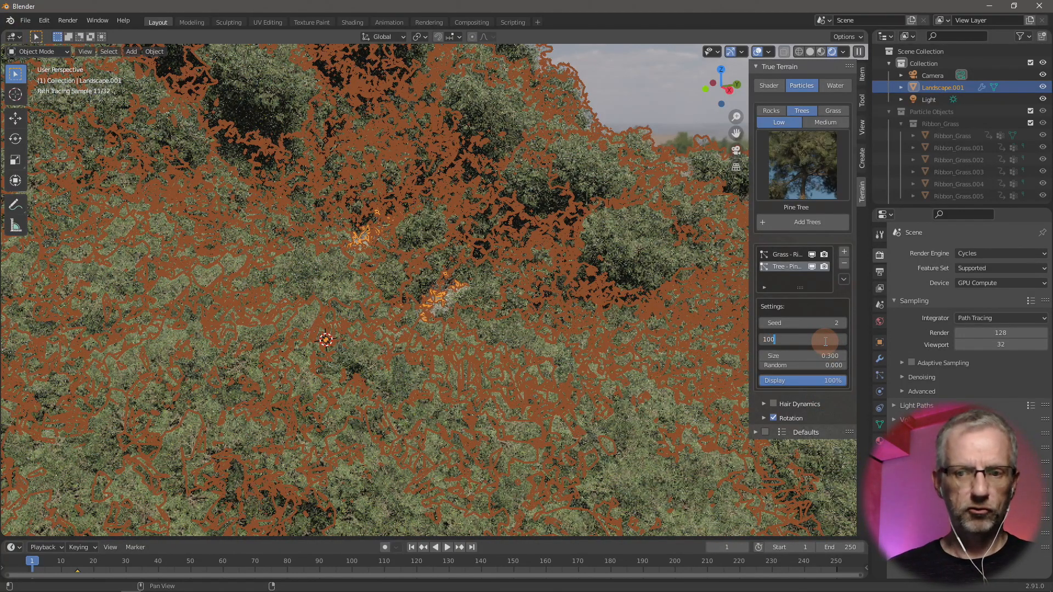
key("Return")
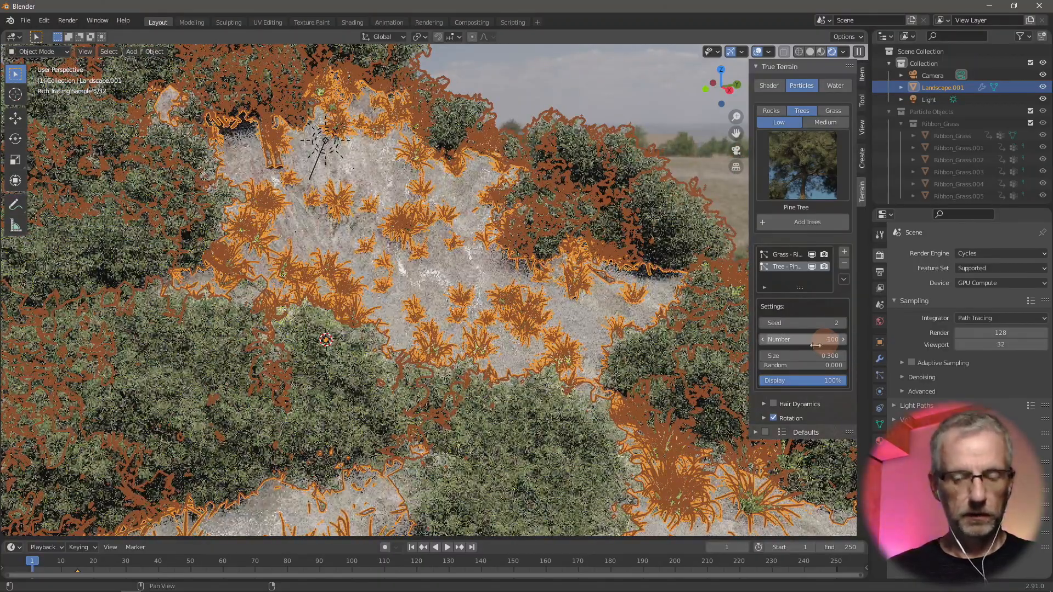
- Deselect the landscape and inspect the grass and trees on the hill from other angles
middle_click_drag(496, 417, 408, 338)
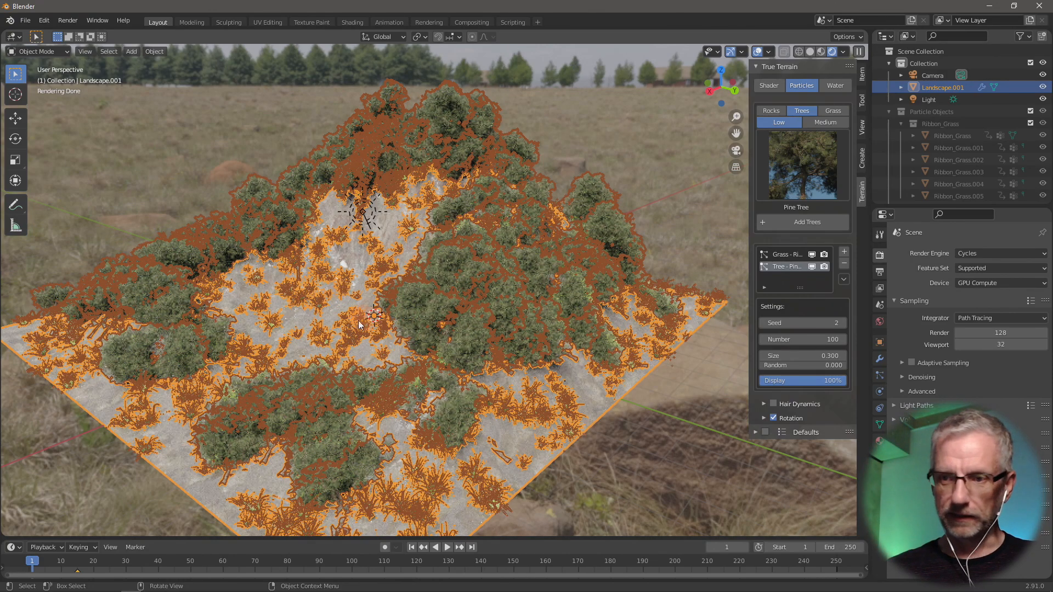
left_click(652, 388)
scroll(591, 370, "up", 5)
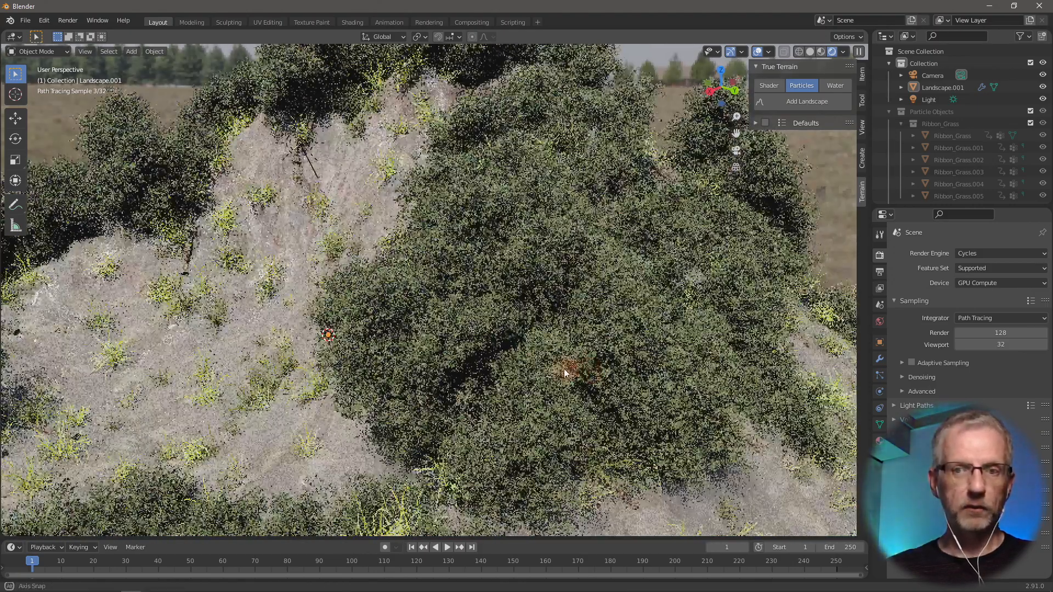
middle_click_drag(565, 369, 562, 362)
scroll(562, 363, "down", 3)
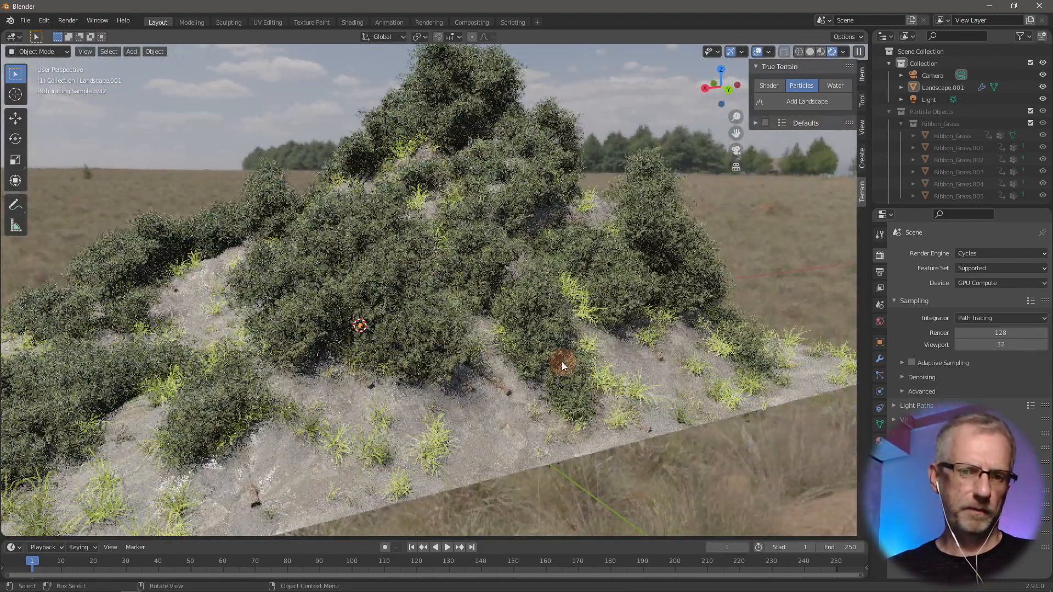
- Select all objects in the scene and hide the viewport overlays so the hill shows without outlines
key("a")
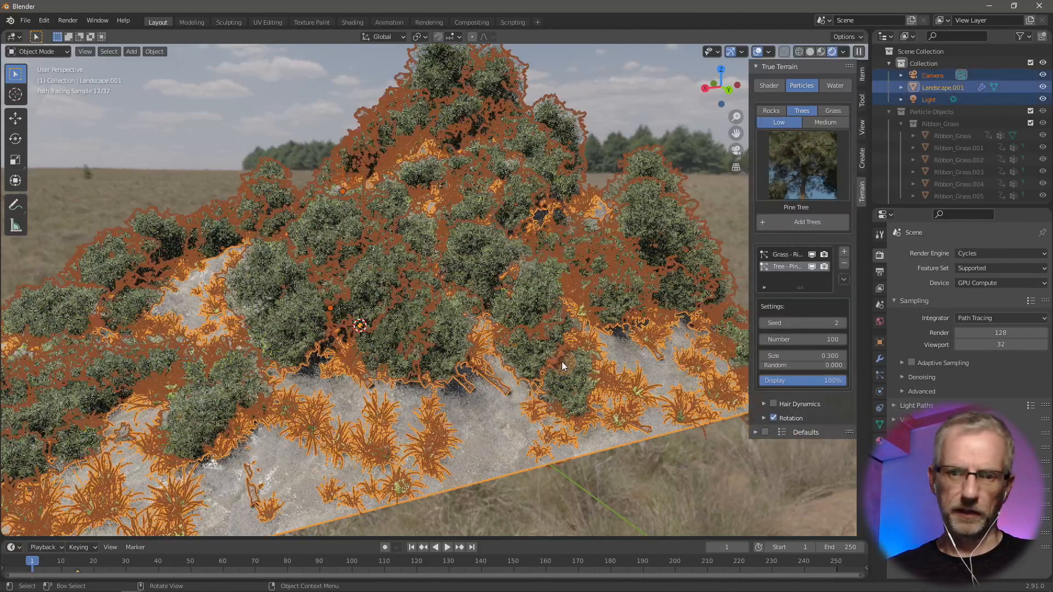
left_click(756, 51)
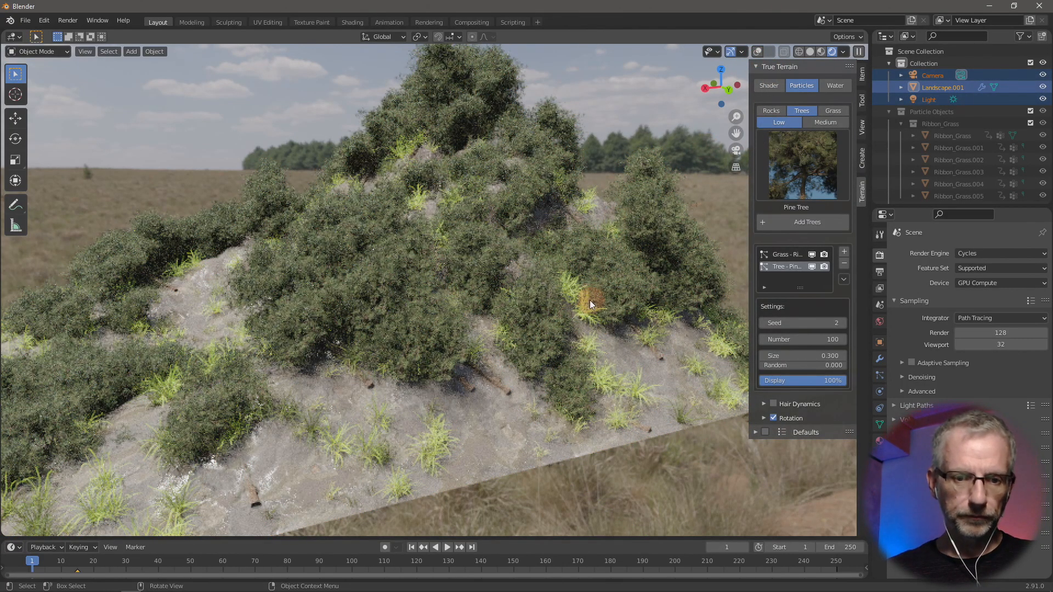
scroll(588, 302, "up", 2)
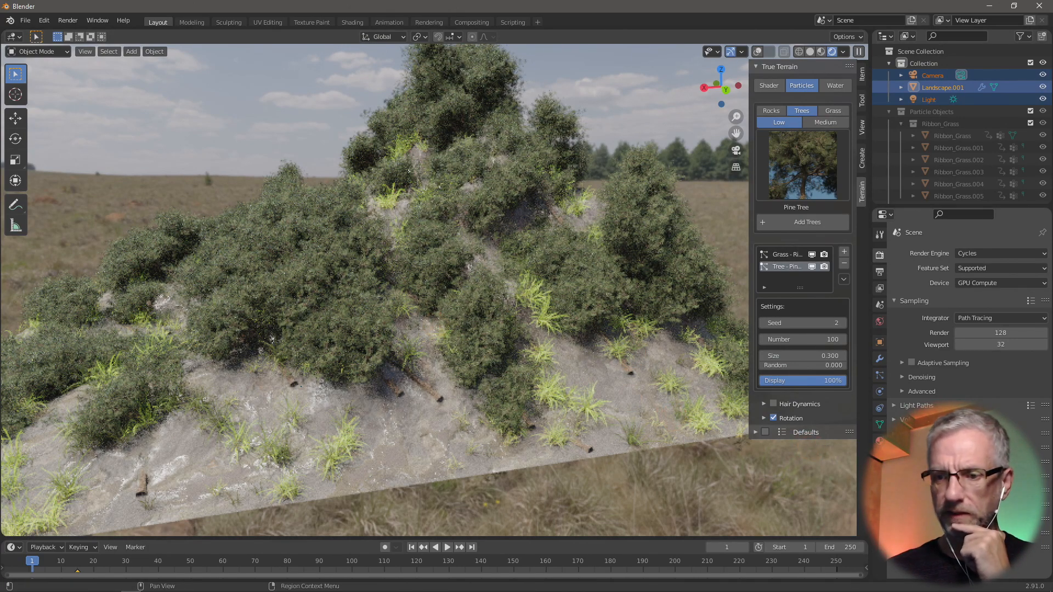
- Make the film background transparent in the render settings and inspect the planted hill from other angles
left_click(880, 440)
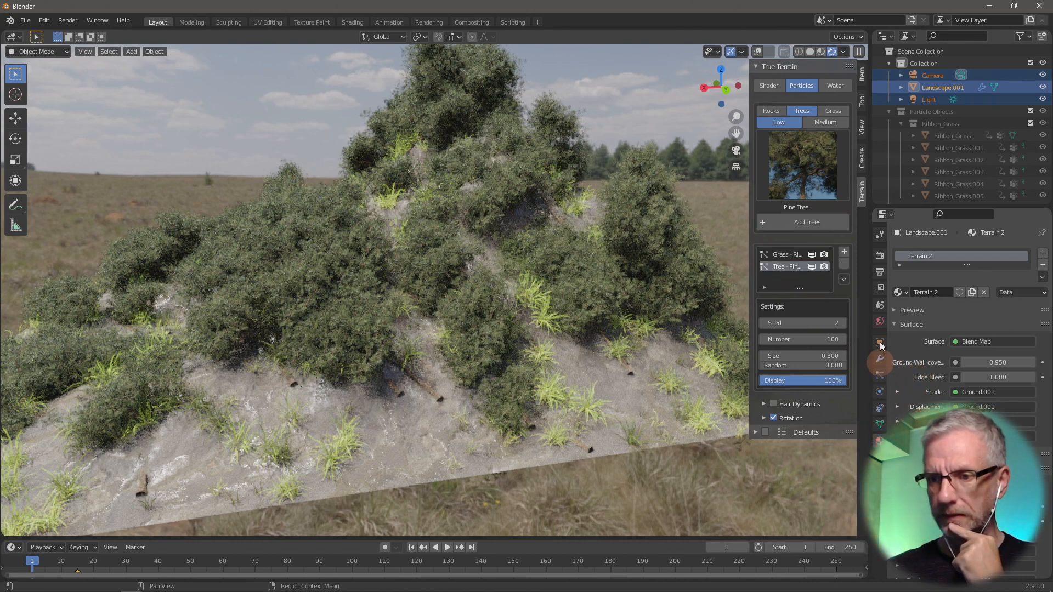
left_click(880, 272)
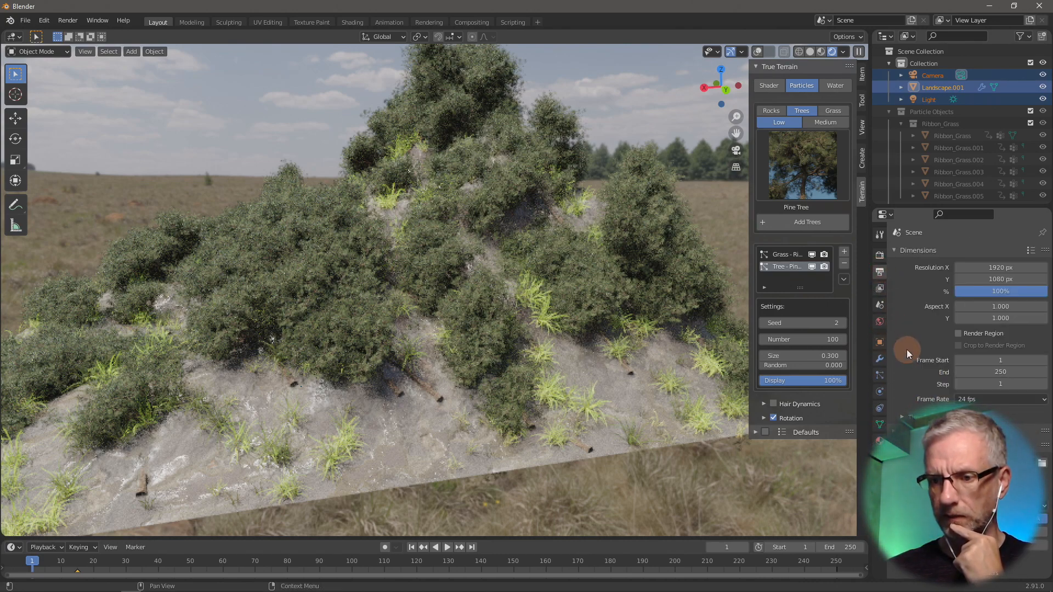
scroll(907, 350, "down", 2)
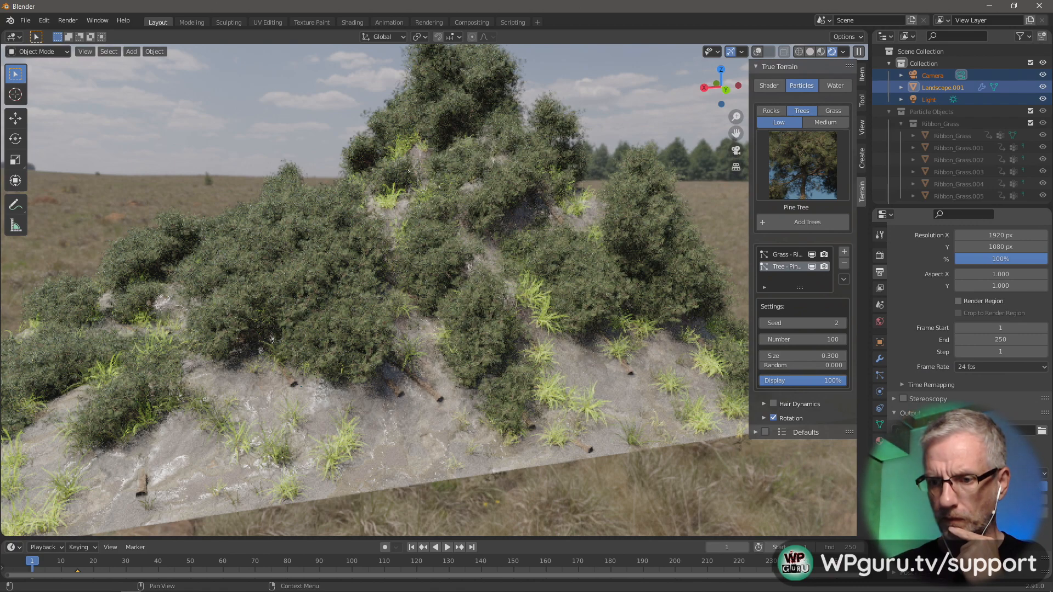
scroll(932, 329, "up", 2)
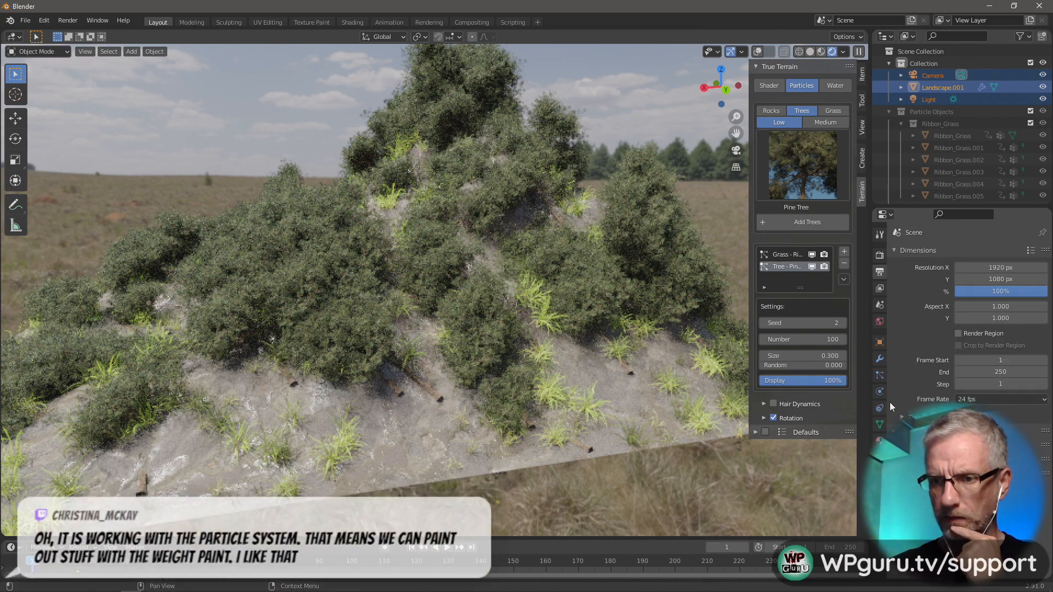
left_click(880, 289)
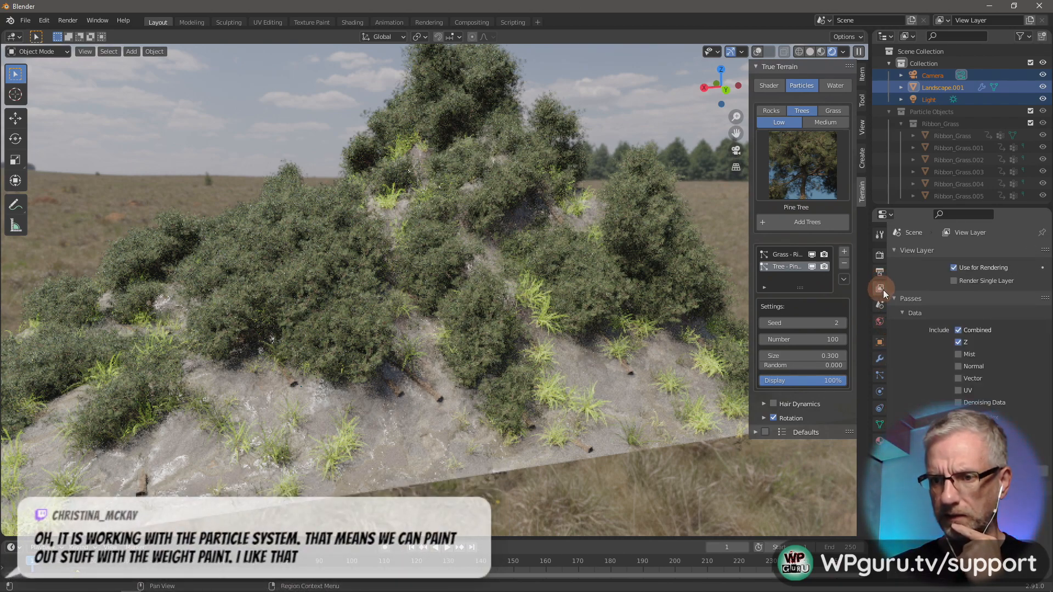
left_click(880, 255)
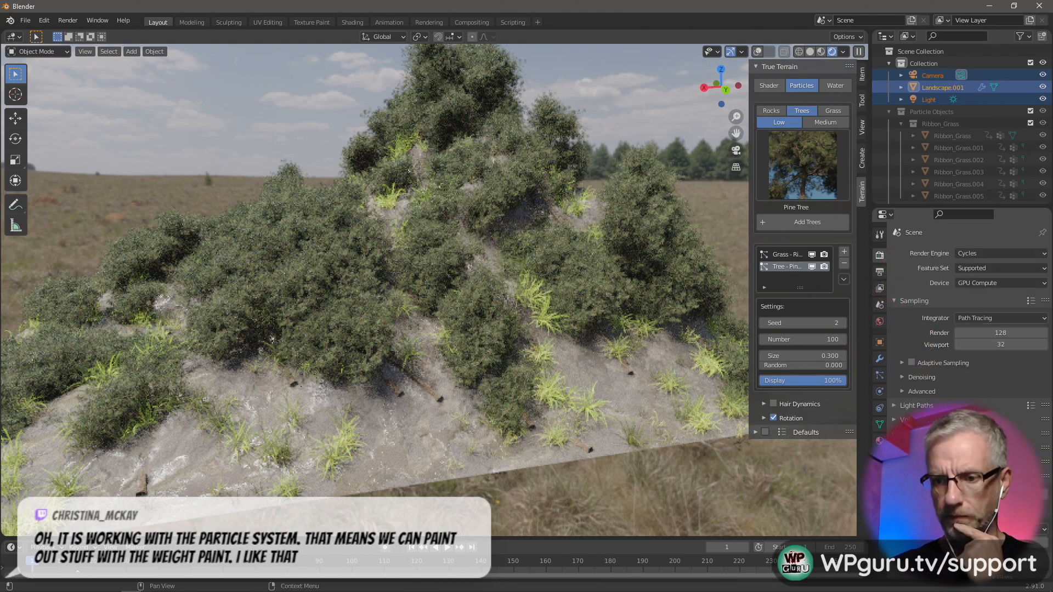
scroll(969, 321, "down", 4)
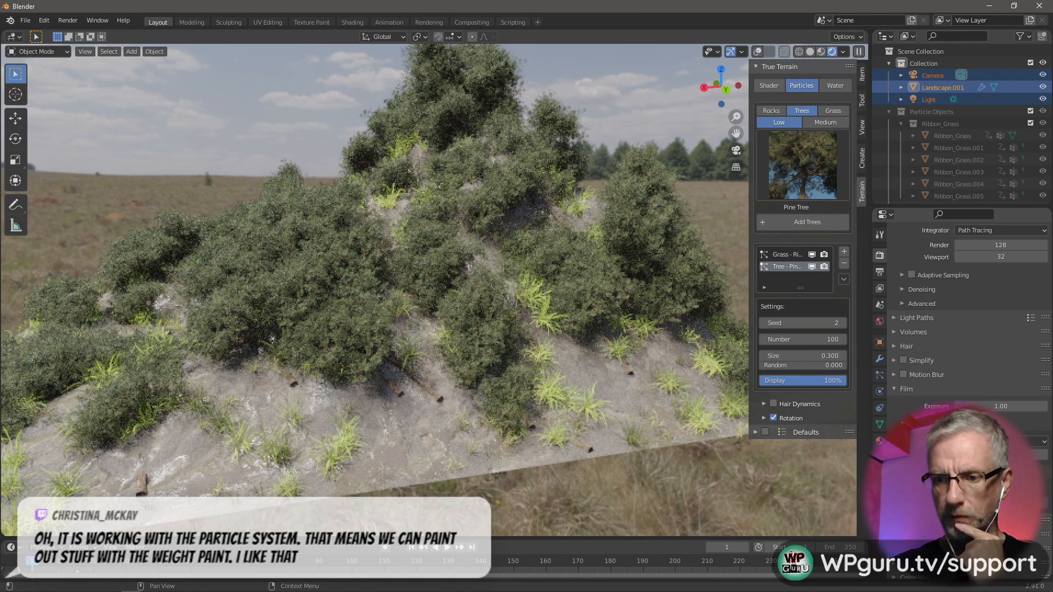
left_click(912, 473)
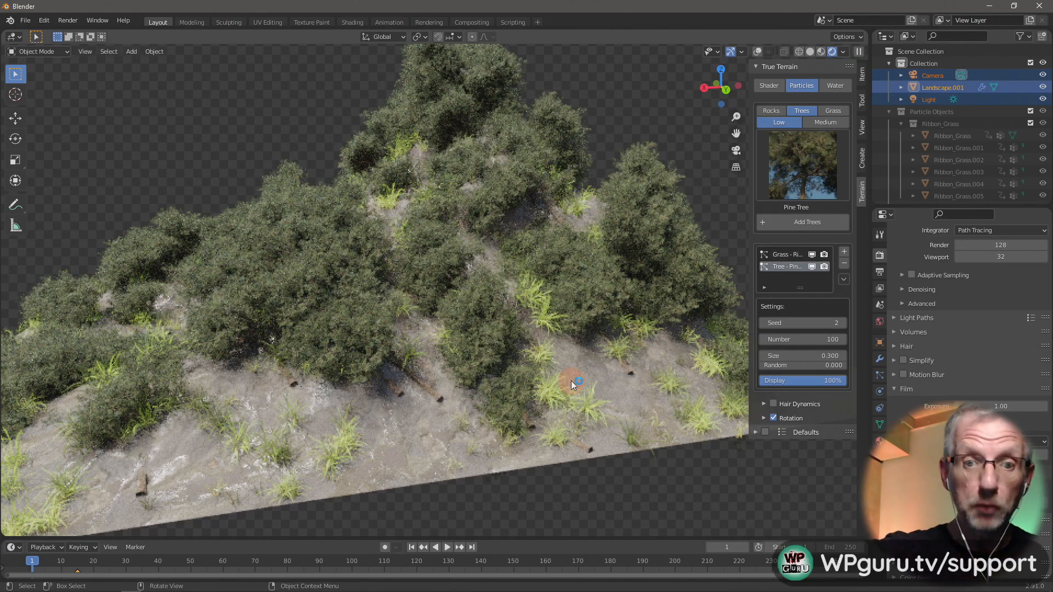
middle_click_drag(475, 355, 607, 391)
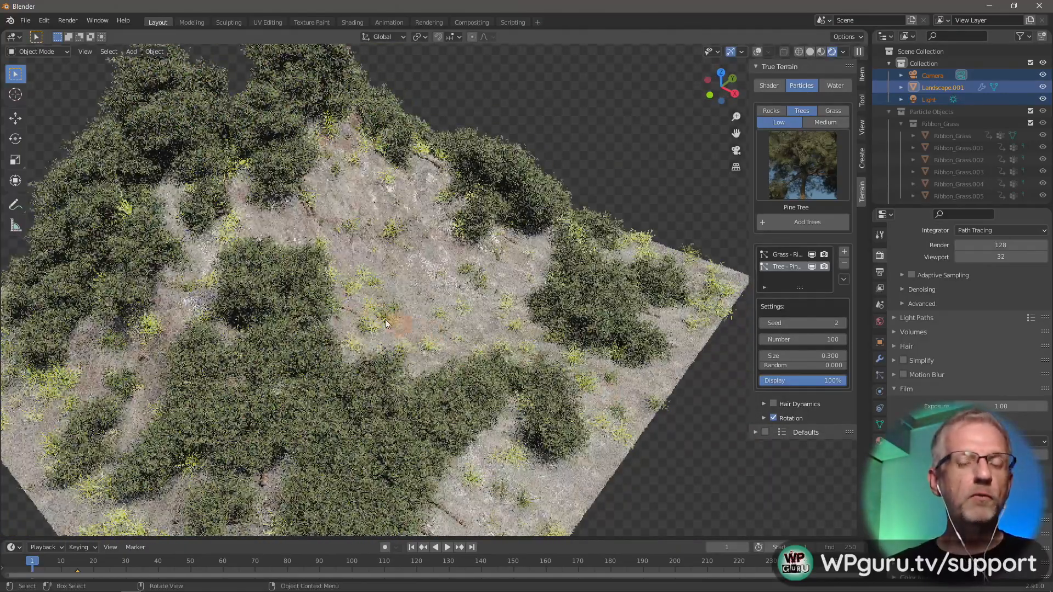
middle_click_drag(378, 314, 404, 298)
scroll(403, 299, "up", 4)
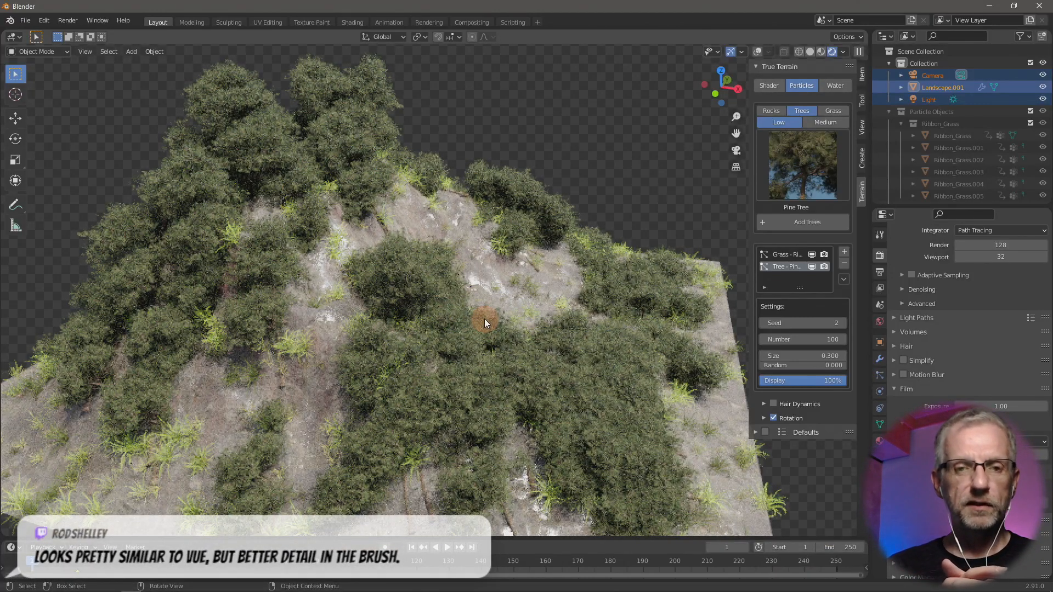
- Switch to the browser to review the True-Terrain 3.0 product page and its PRO and LITE versions, and return to Blender
key("alt+Tab")
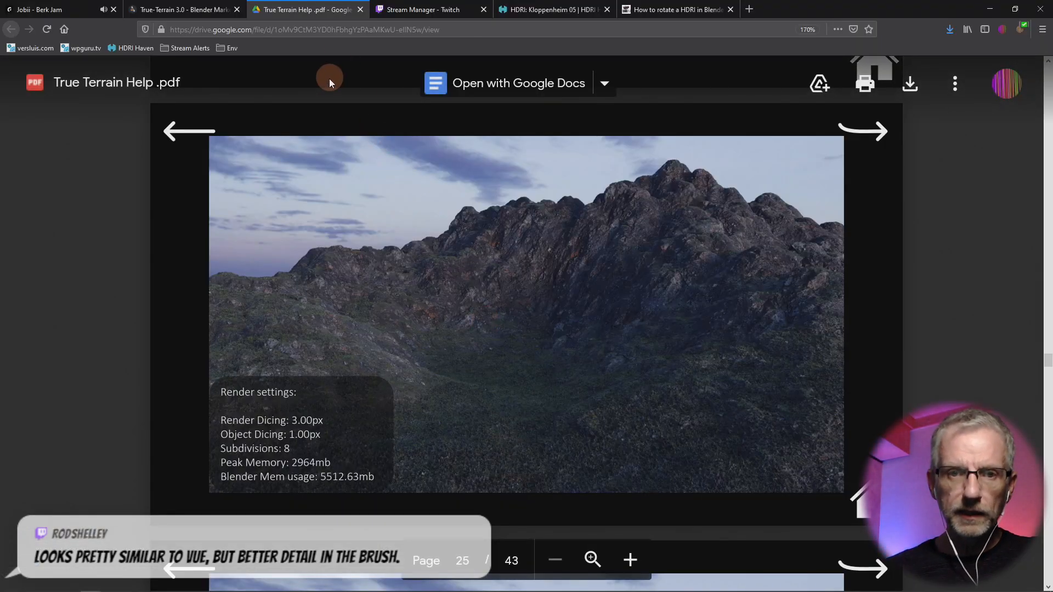
left_click(204, 10)
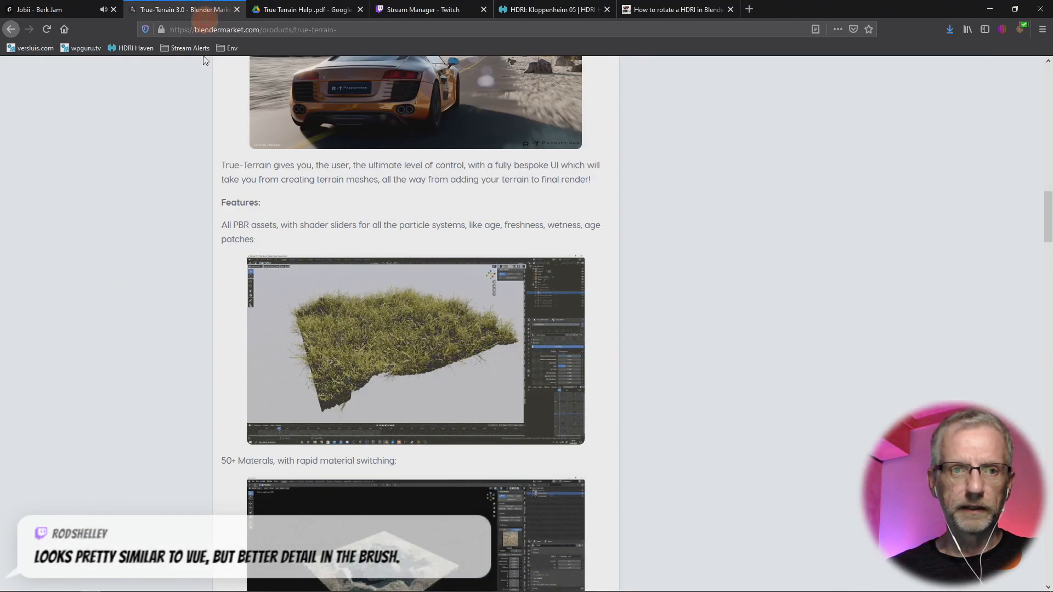
scroll(113, 338, "up", 1)
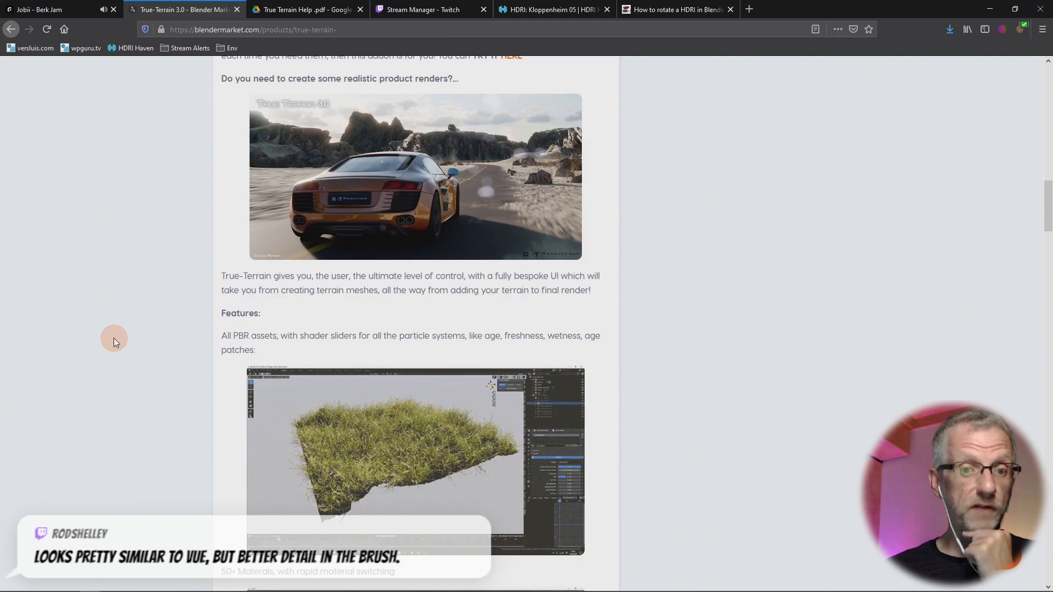
scroll(114, 338, "up", 2)
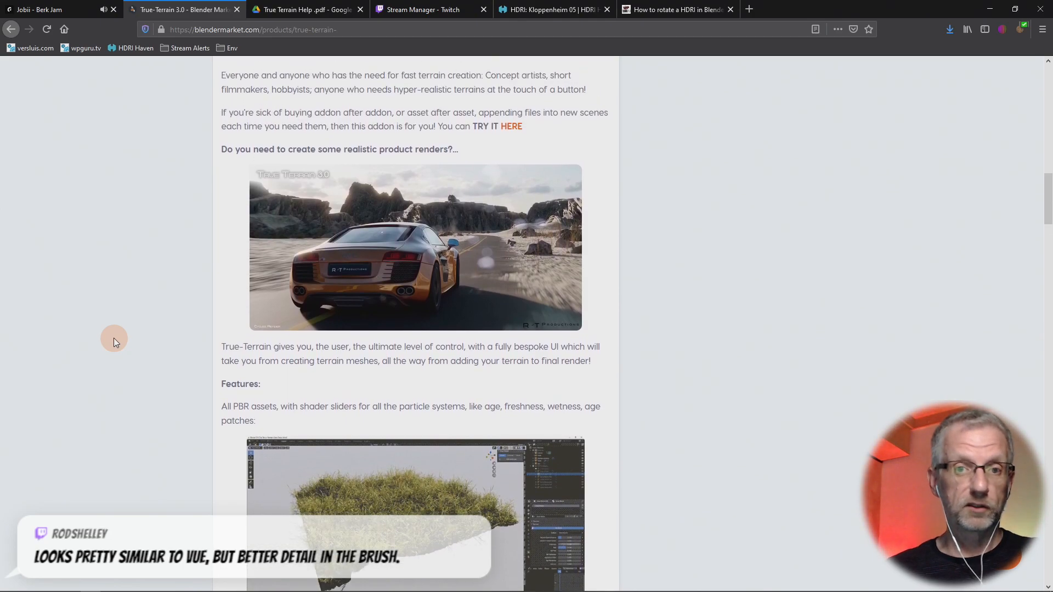
scroll(114, 338, "up", 12)
scroll(113, 338, "up", 10)
scroll(113, 338, "up", 4)
scroll(114, 338, "down", 2)
scroll(114, 338, "down", 18)
scroll(113, 338, "up", 18)
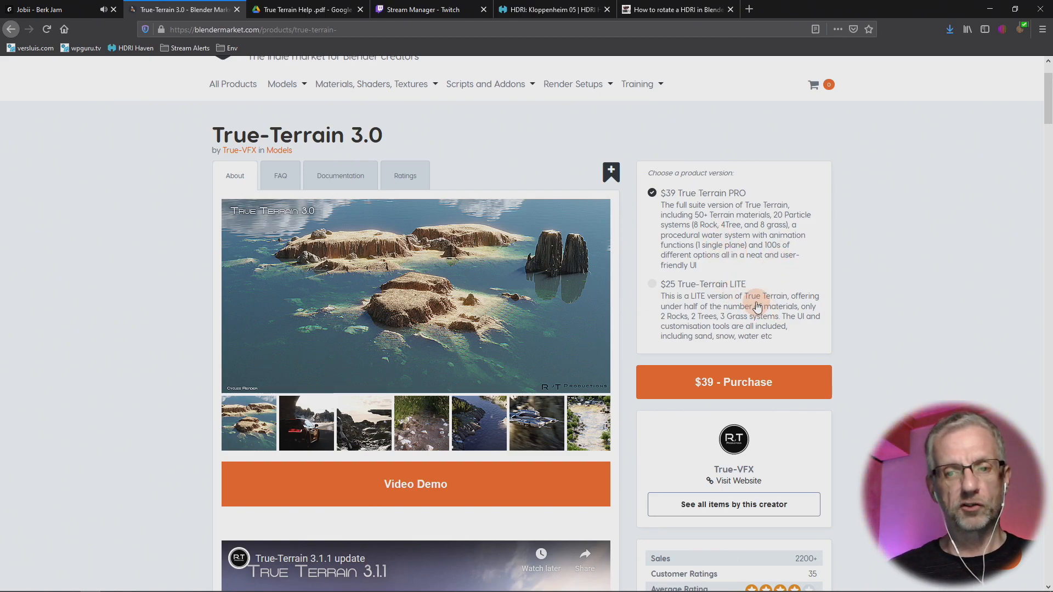
key("alt+Tab")
- Add a second set of Pine Tree particles to the landscape at Medium detail
middle_click_drag(571, 354, 469, 339)
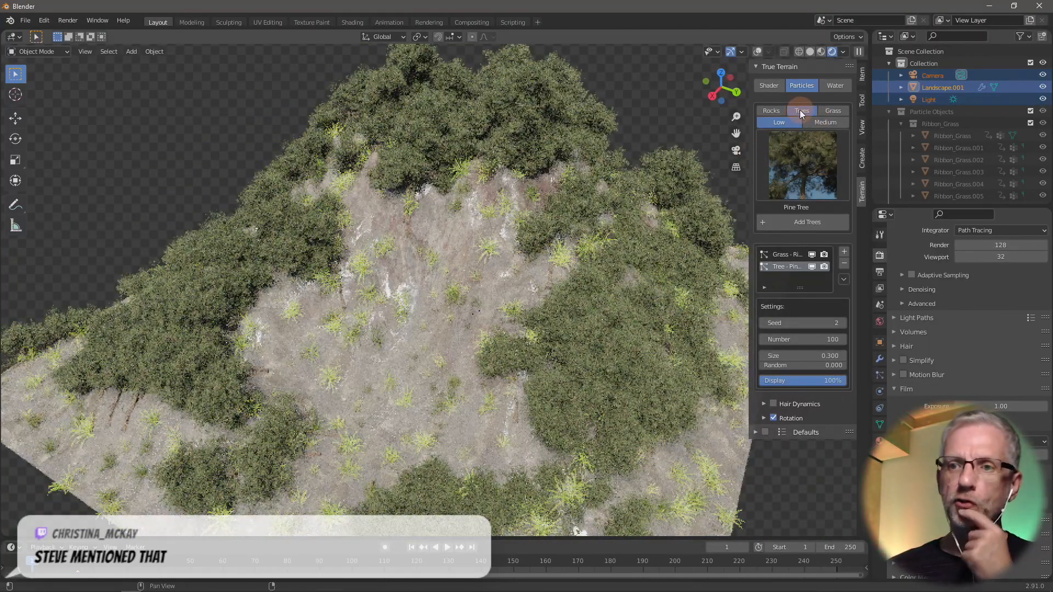
left_click(829, 124)
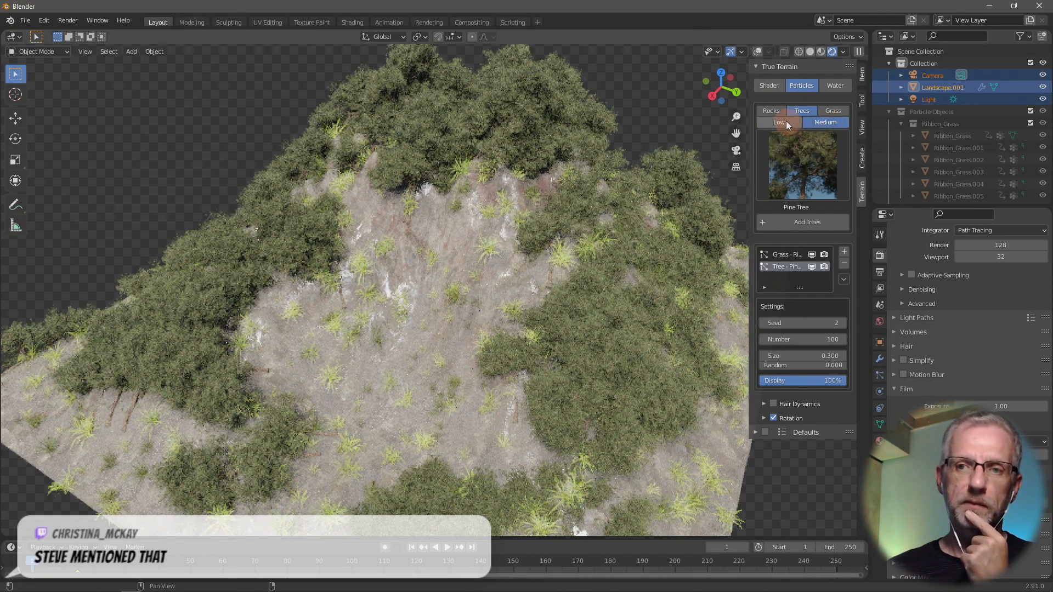
left_click(806, 228)
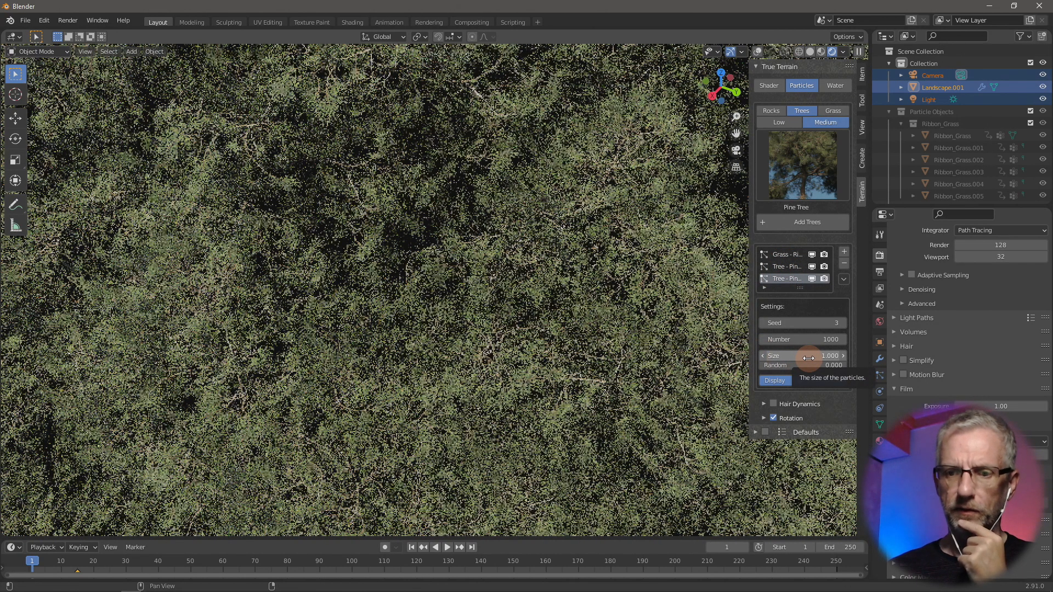
- Set the second Pine Tree particle system's size to 0.3 and its number to 200
left_click(808, 358)
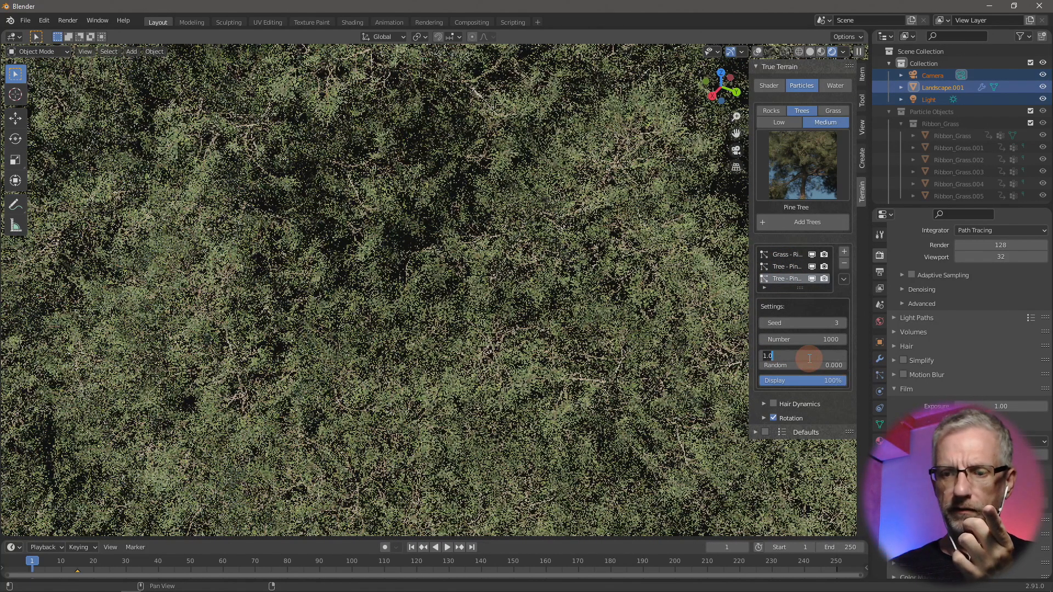
key("Return")
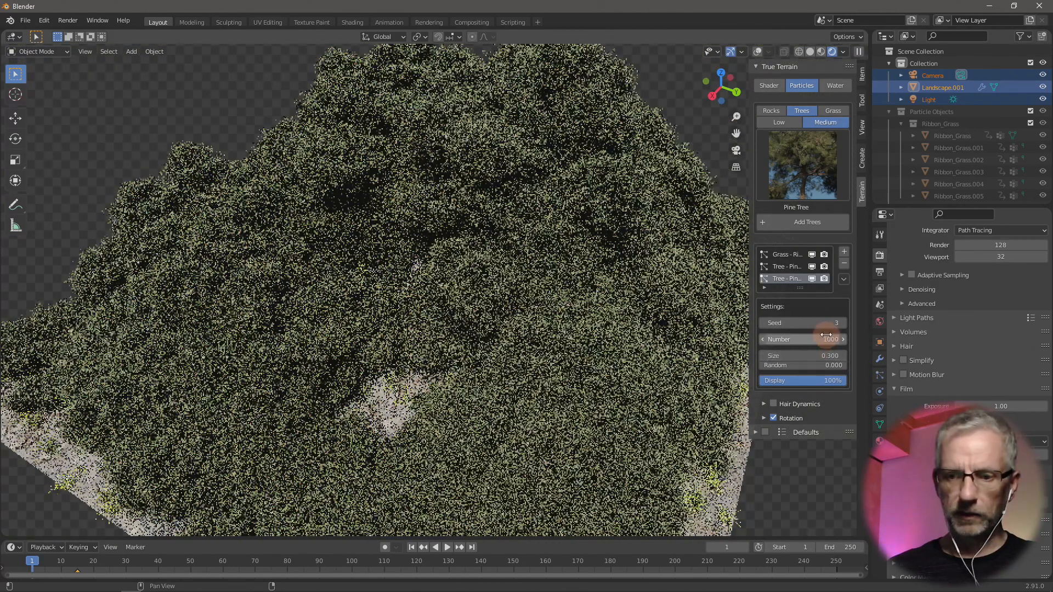
double_click(812, 339)
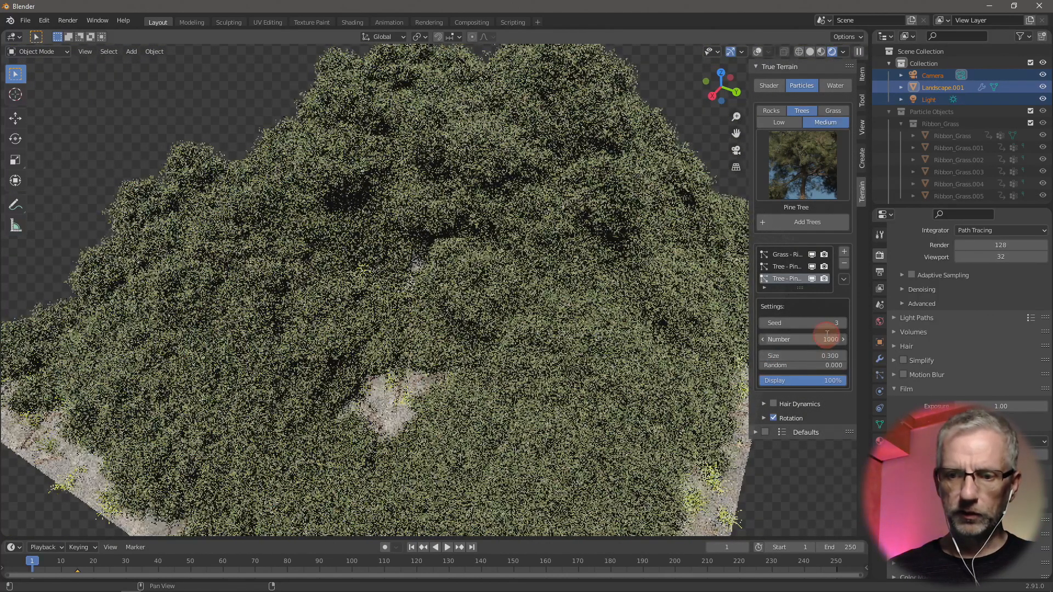
type("20")
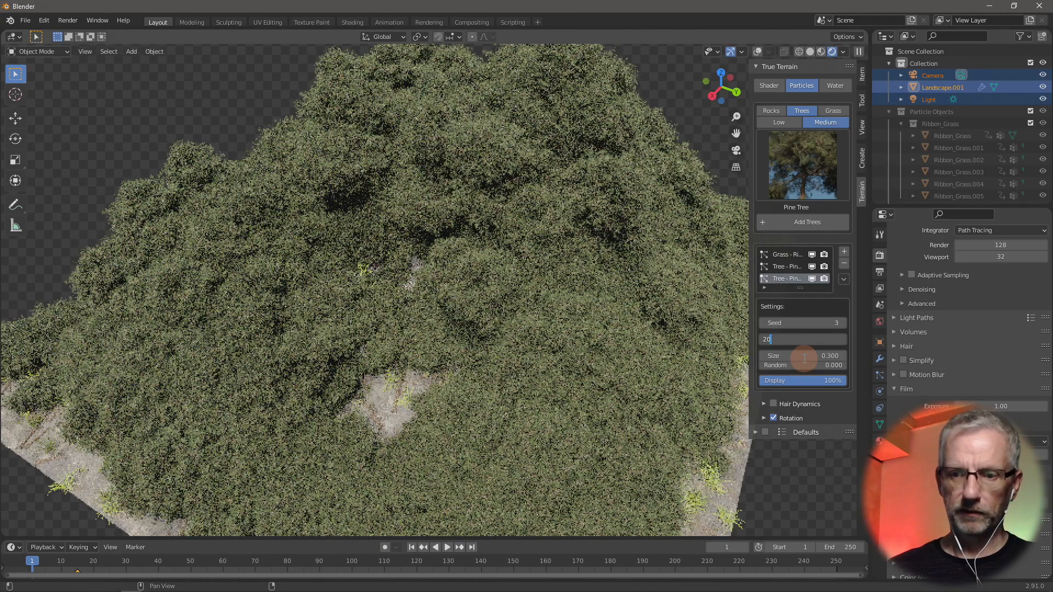
type("0")
key("Return")
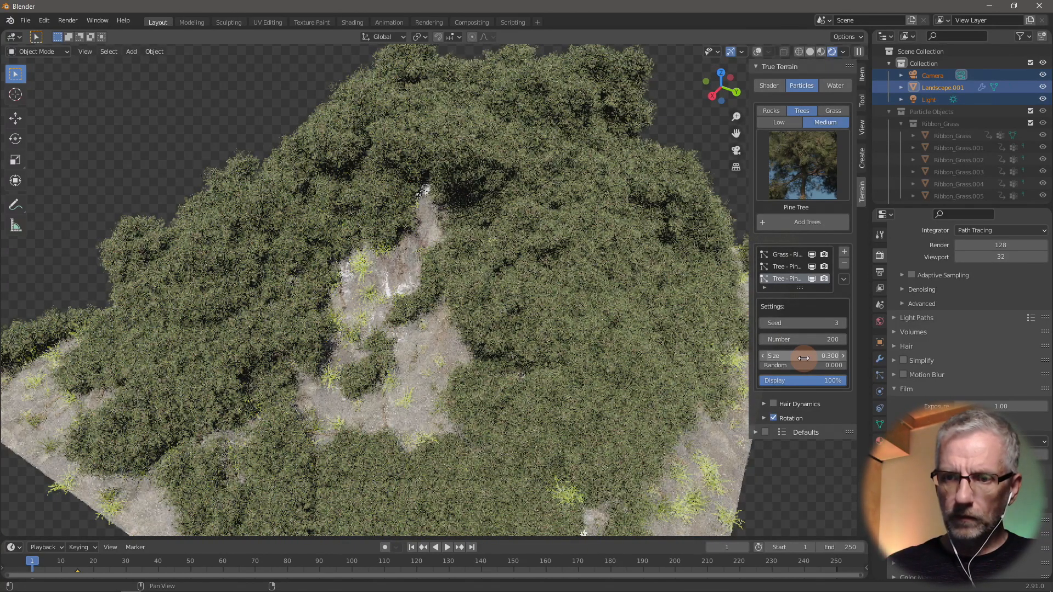
- Widen the sidebar to read the particle names and remove the Medium-detail Pine Tree 1 system from the landscape
left_click_drag(750, 344, 708, 344)
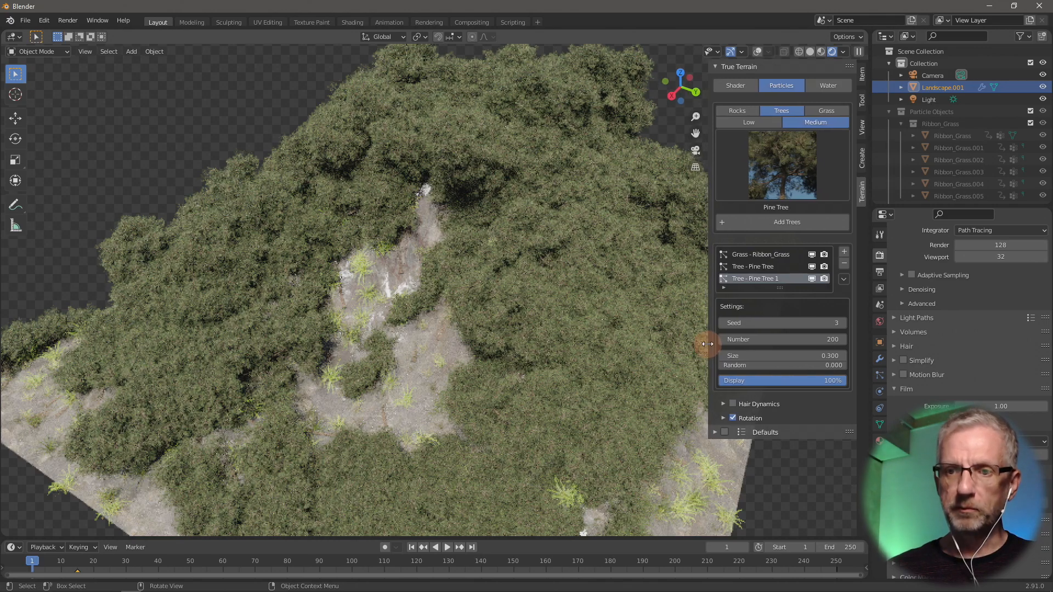
middle_click_drag(585, 347, 533, 345, "shift")
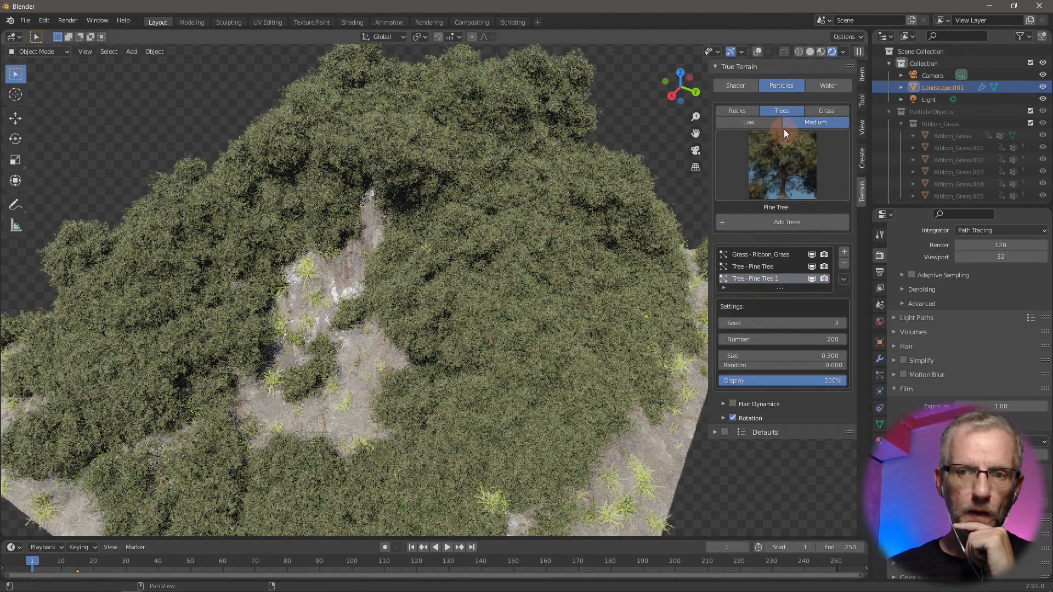
left_click(756, 120)
left_click(812, 122)
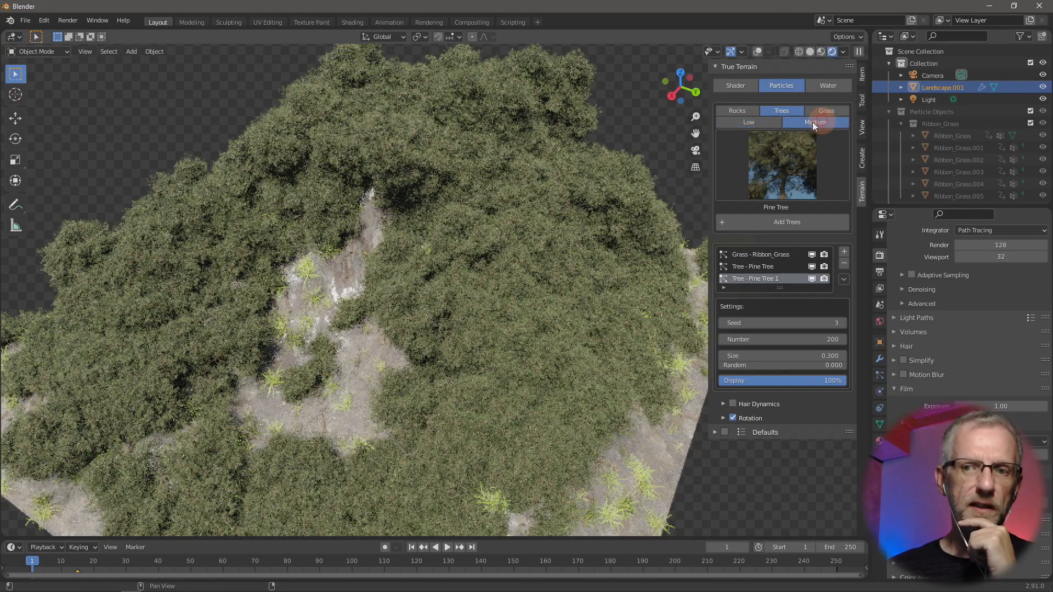
left_click(768, 127)
left_click(828, 124)
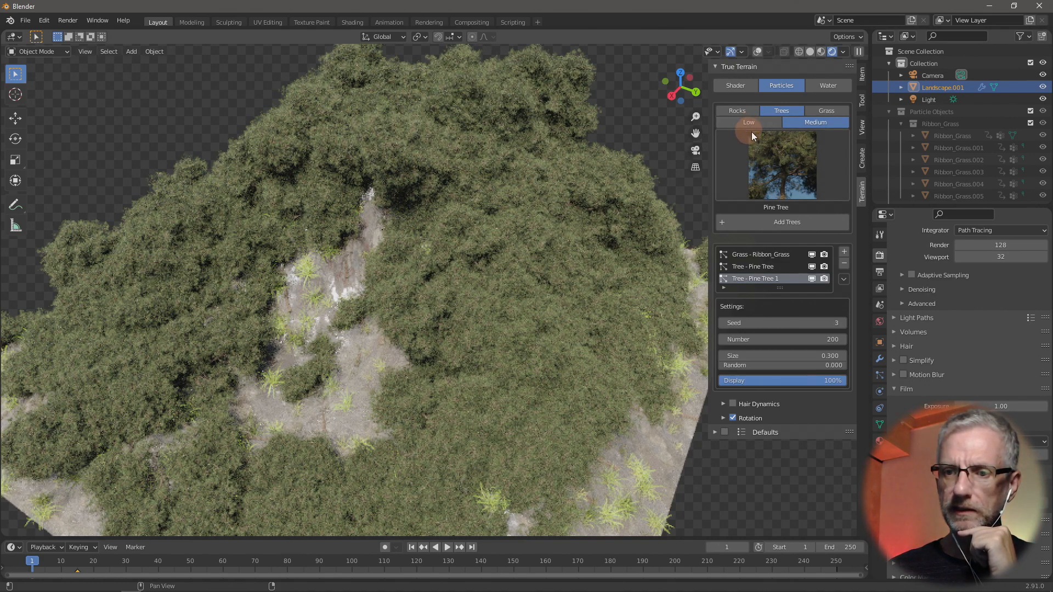
left_click(843, 264)
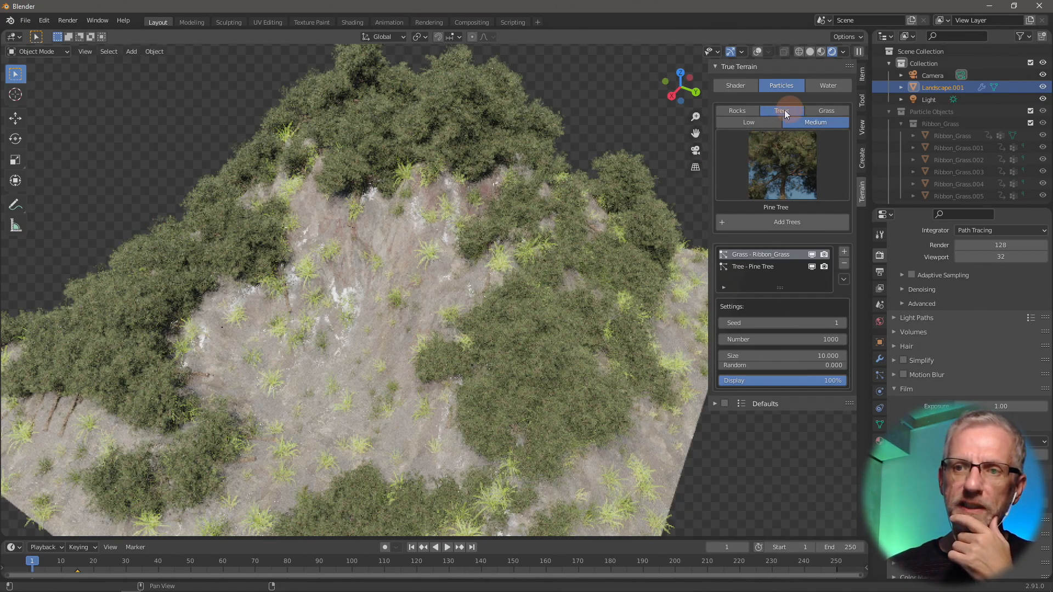
- Show the grass options and set the Ribbon Grass particle system's seed to 5
left_click(825, 111)
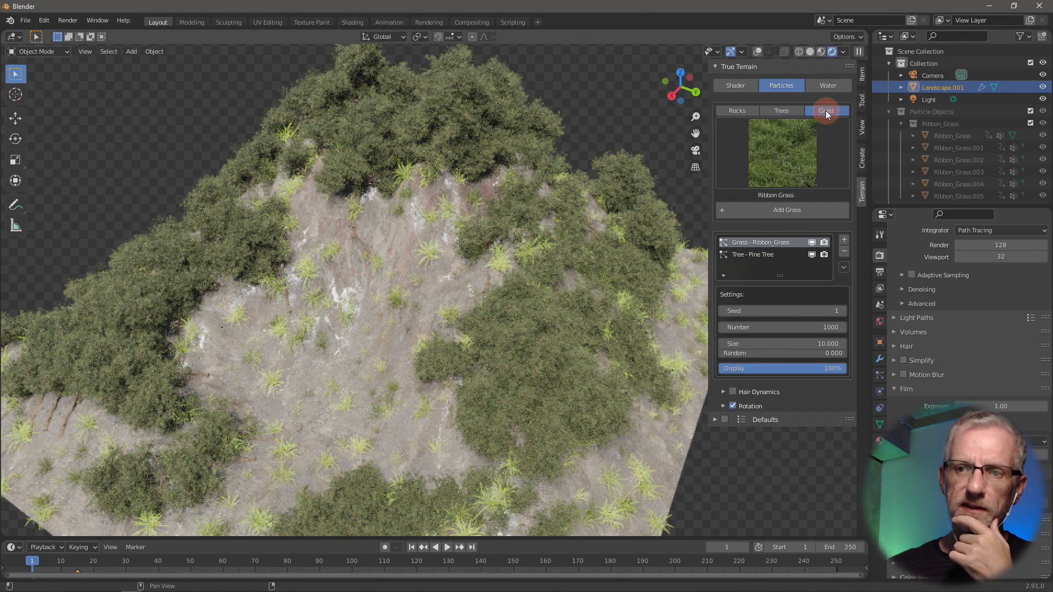
left_click(769, 257)
left_click(773, 244)
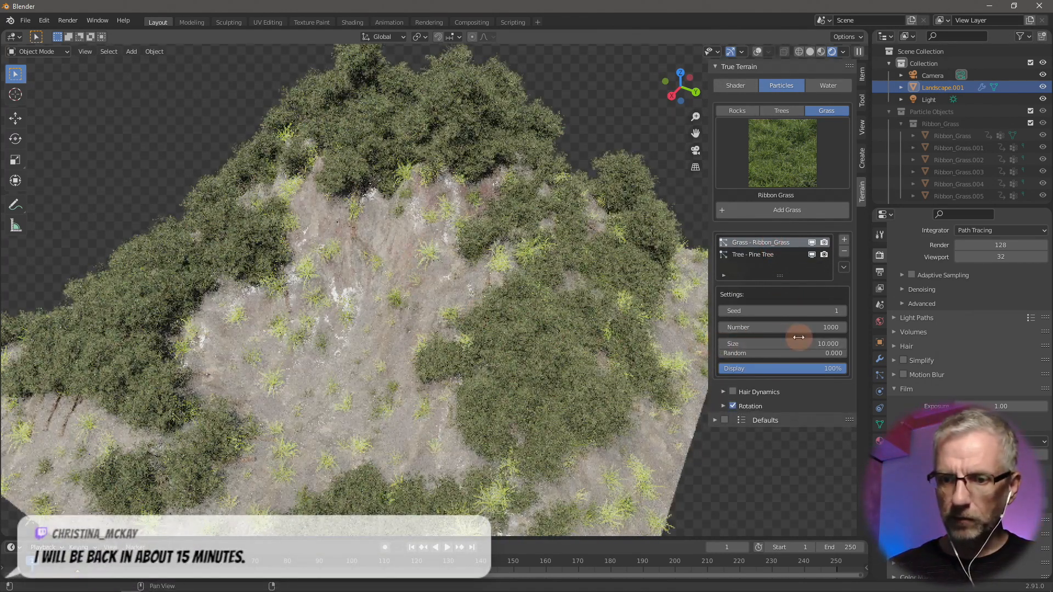
left_click(823, 310)
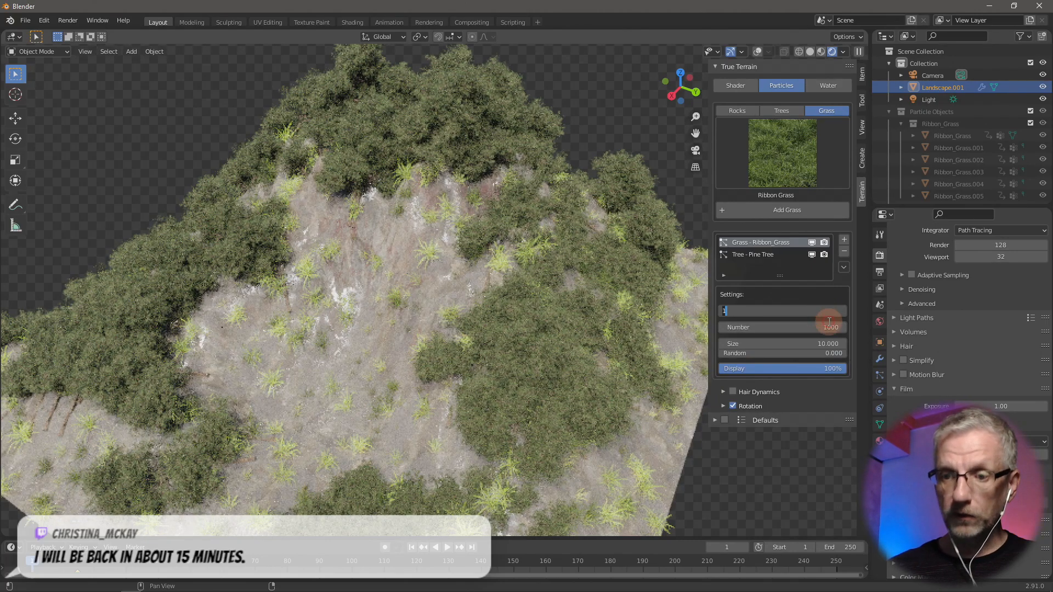
type("5")
key("Return")
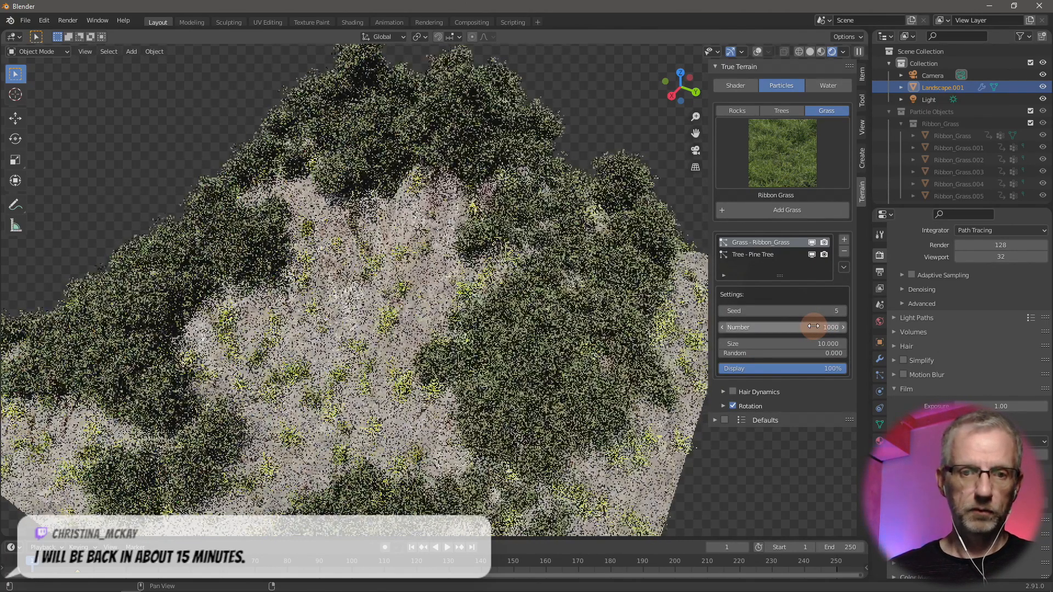
- Set the Ribbon Grass particle system's seed to 6 and its number to 5000
left_click(823, 312)
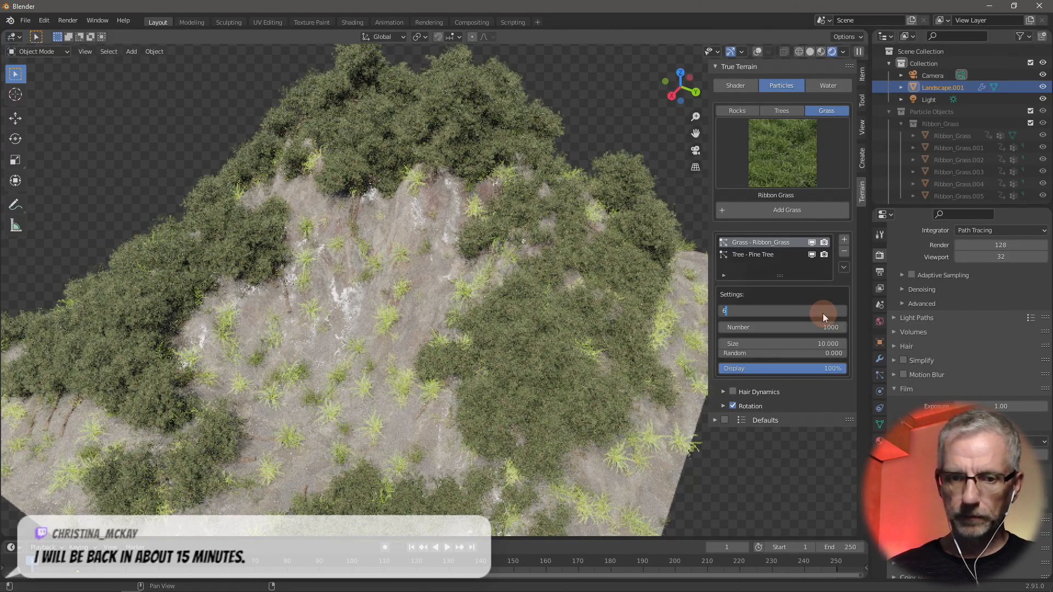
type("6")
key("Return")
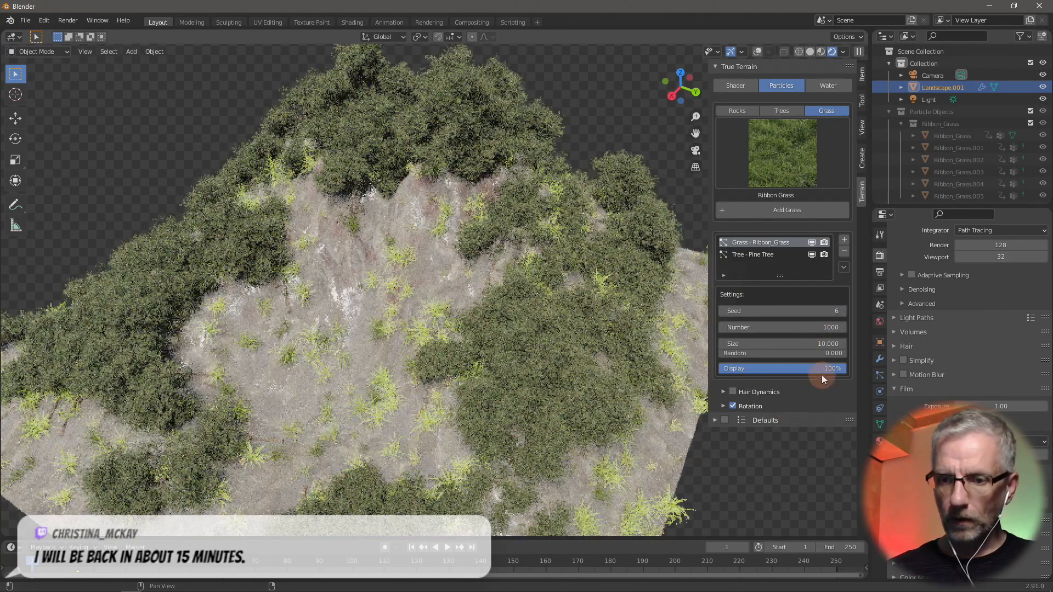
left_click(829, 327)
type("5000")
key("Return")
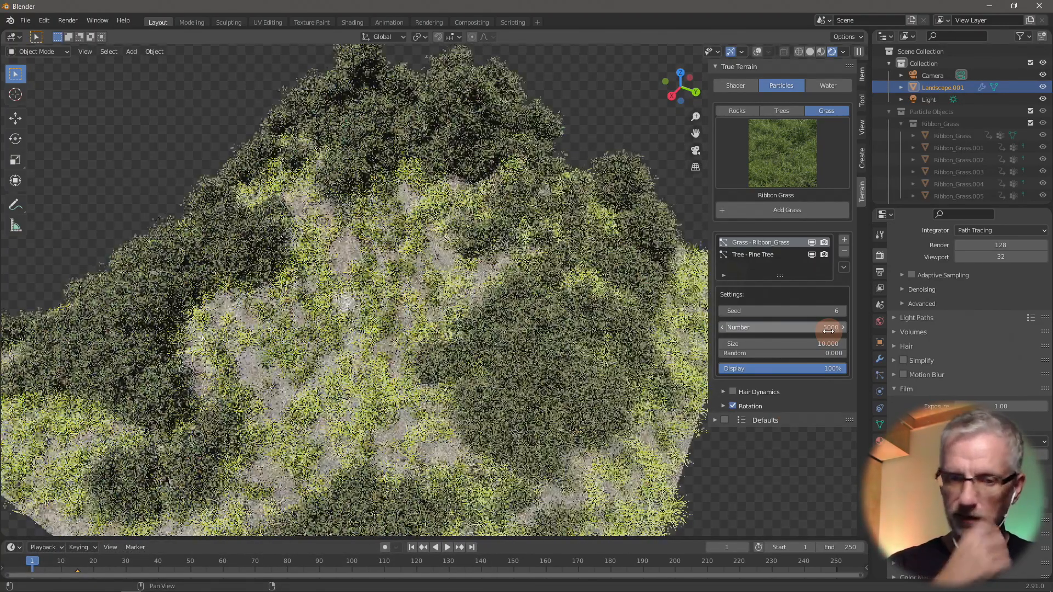
- Set the viewport render samples to 0
scroll(496, 350, "up", 3)
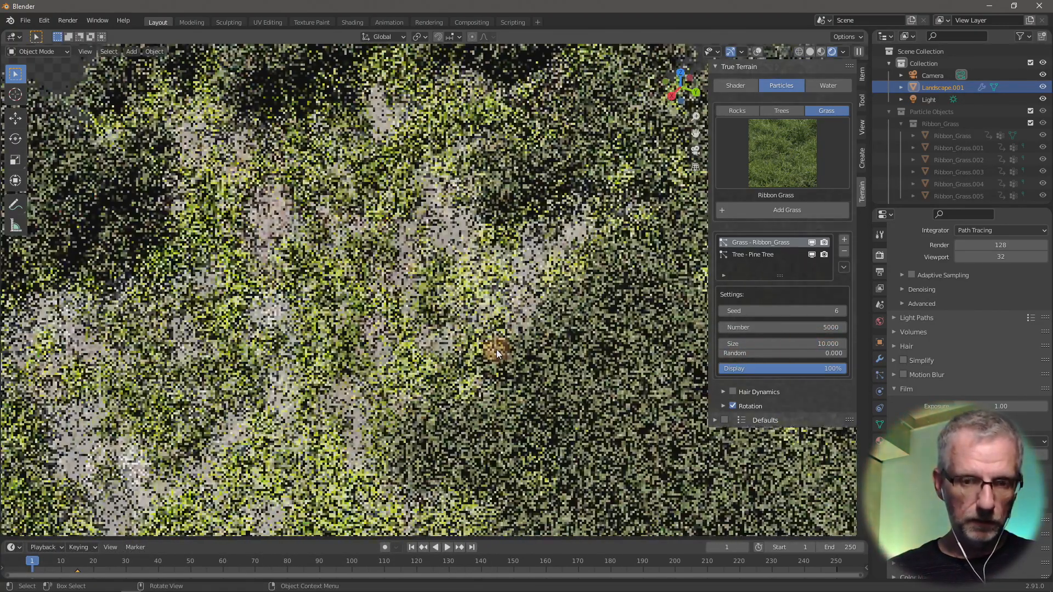
scroll(487, 332, "up", 2)
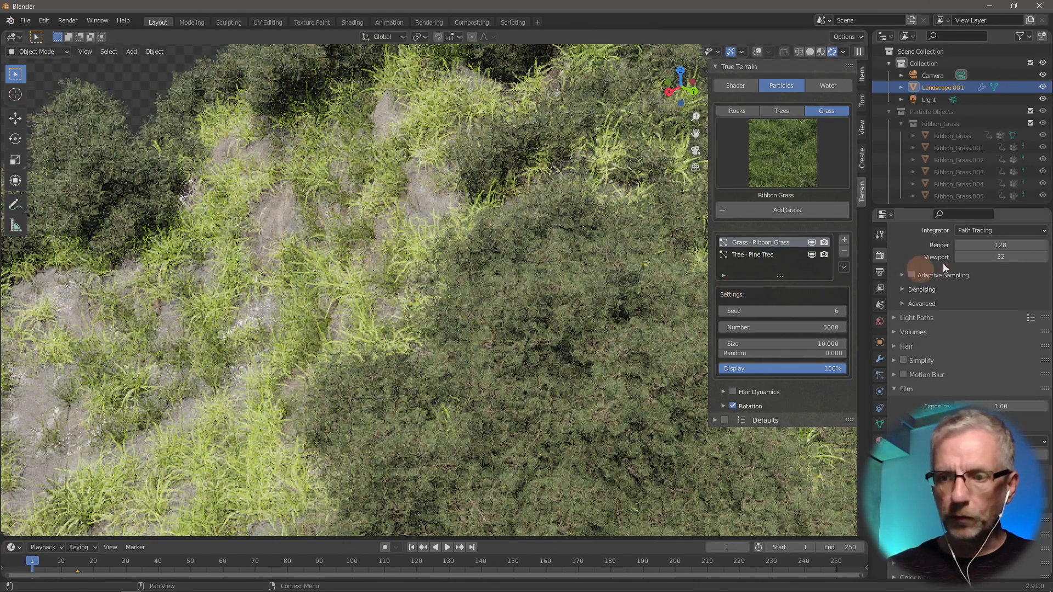
left_click(1009, 257)
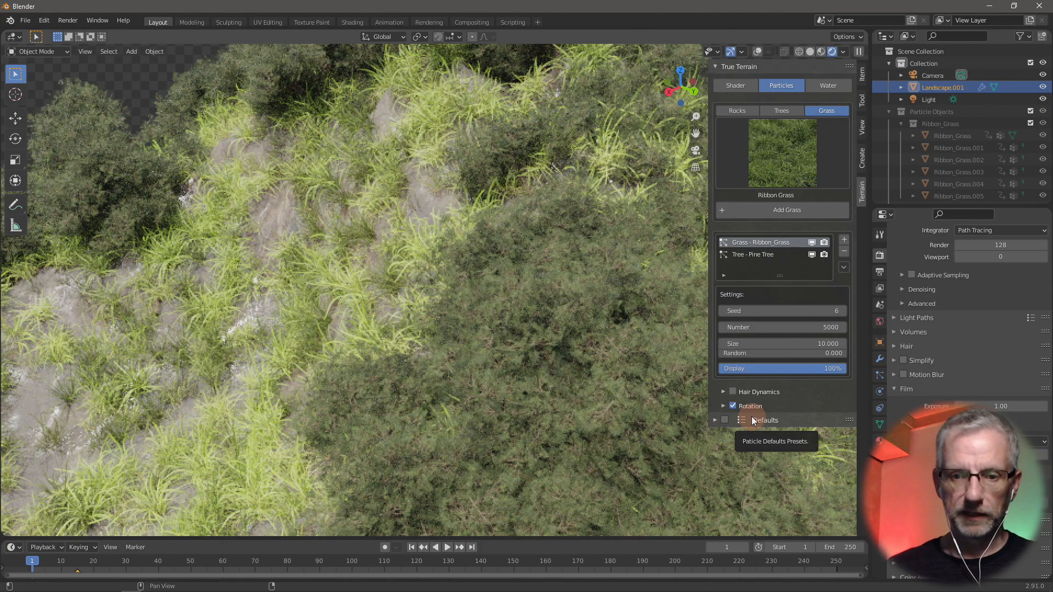
middle_click_drag(518, 369, 526, 364)
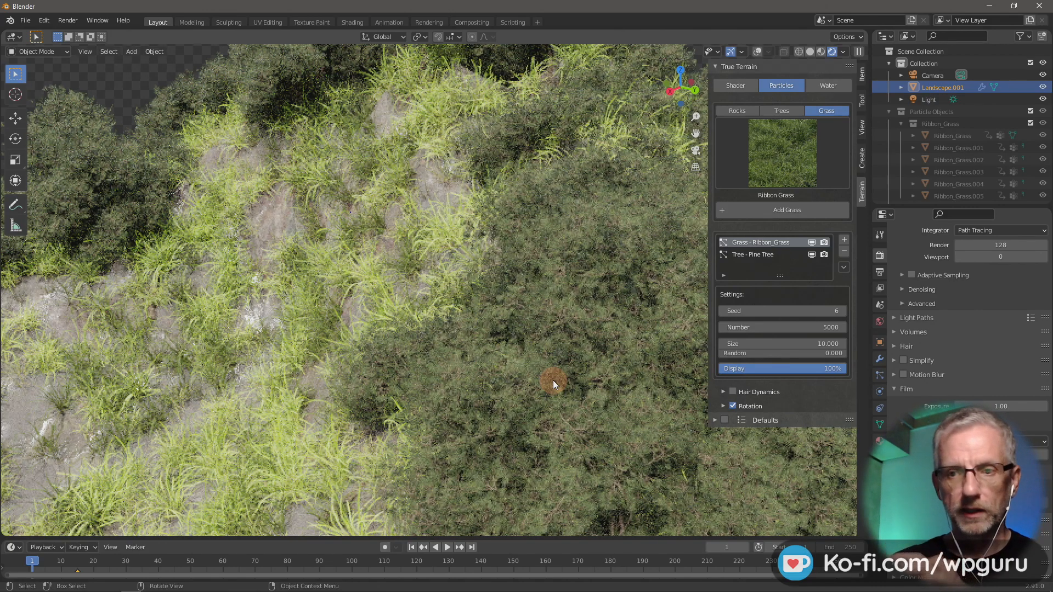
- Add Large Jagged Rocks particles to the landscape and set their size to 0.3
left_click(749, 113)
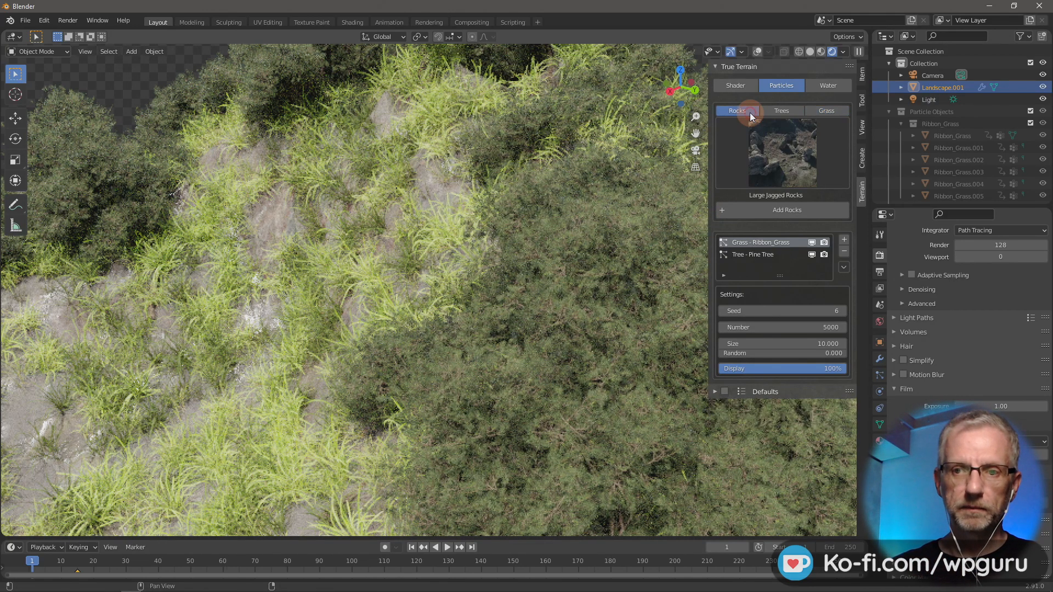
left_click(808, 210)
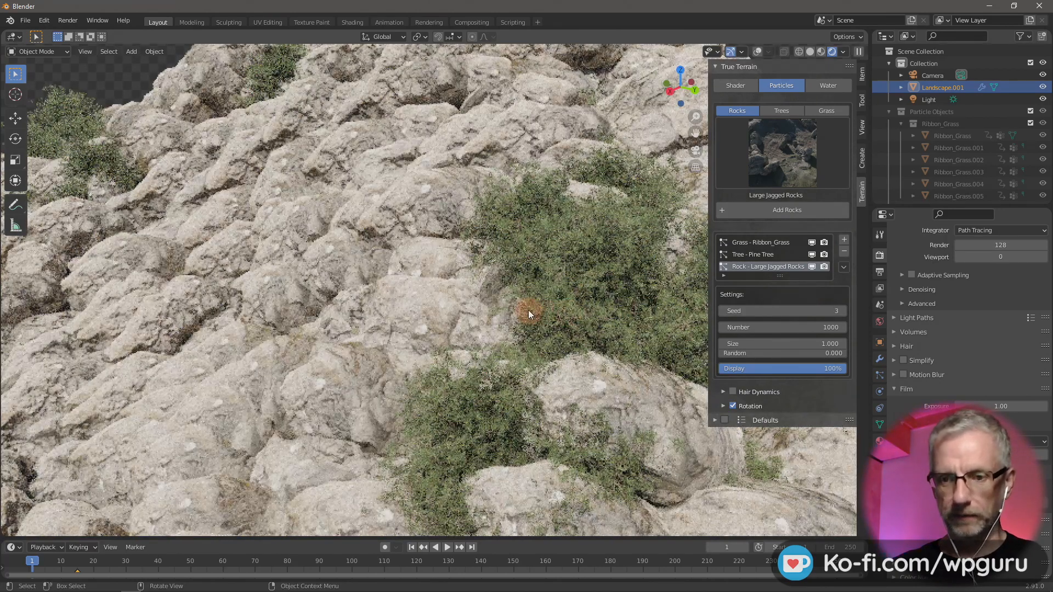
left_click(823, 343)
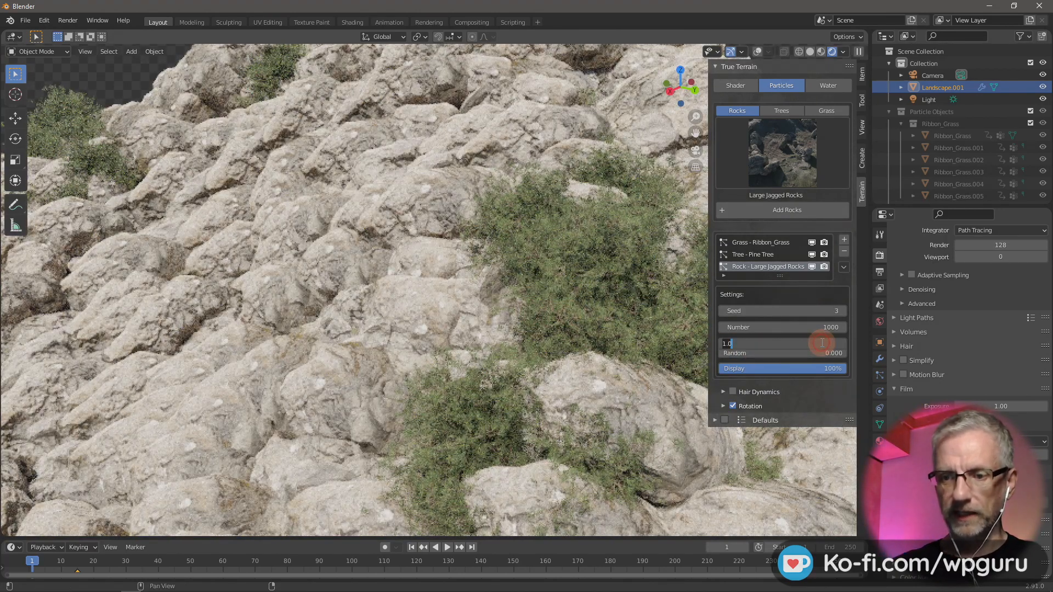
key("Return")
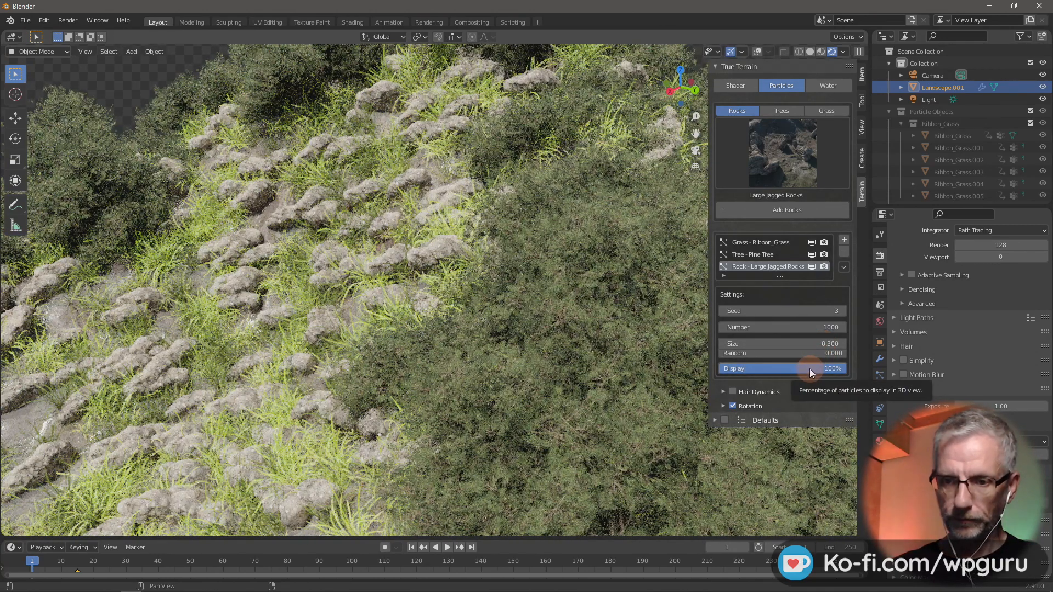
- Set the Large Jagged Rocks' size randomness to 0.5 and view the whole landscape
left_click(833, 353)
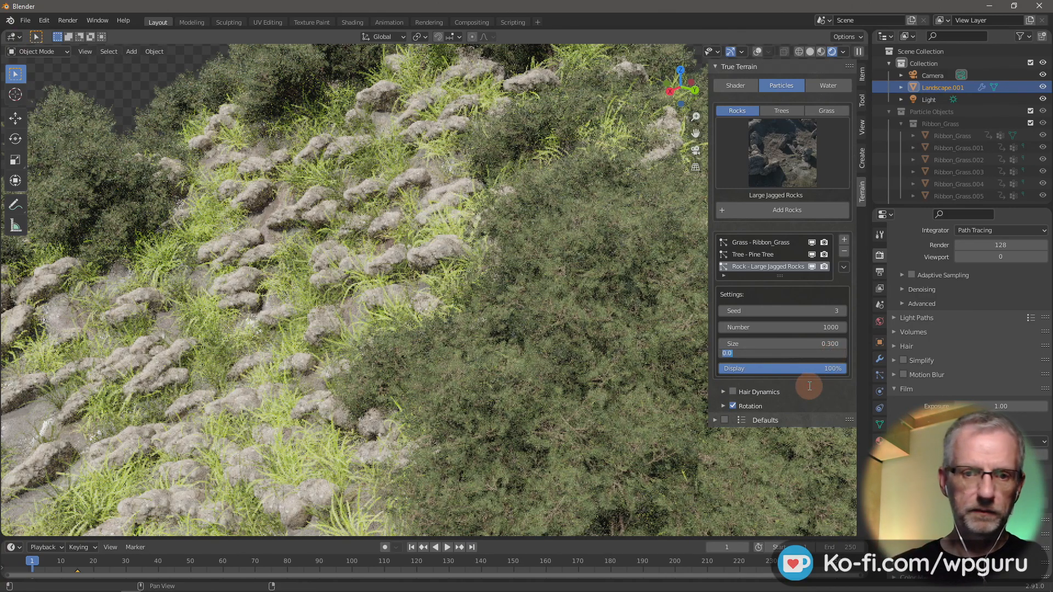
type(".5")
key("Return")
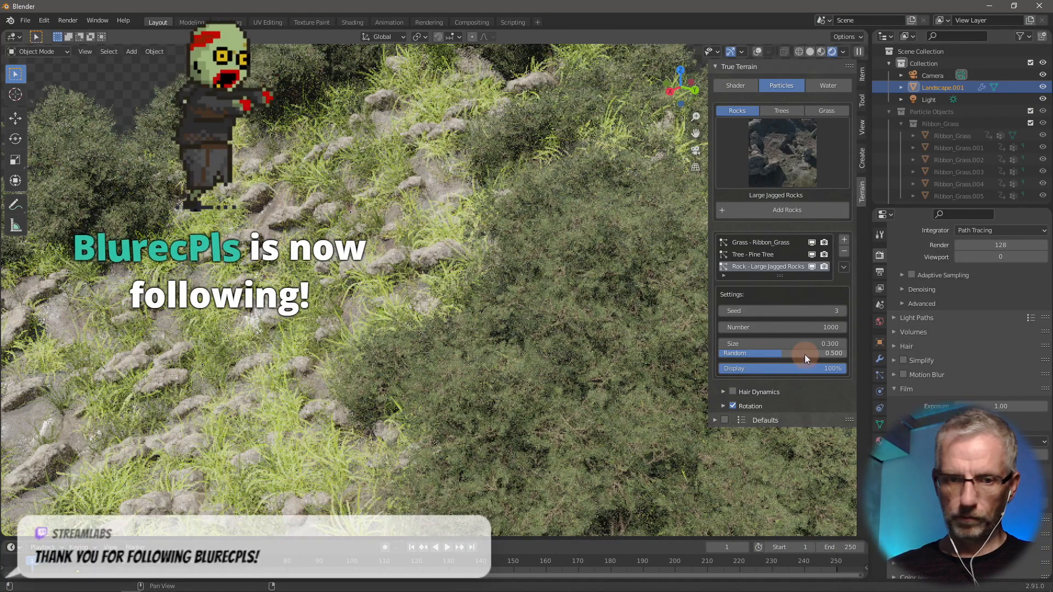
scroll(525, 356, "up", 3)
scroll(525, 357, "down", 5)
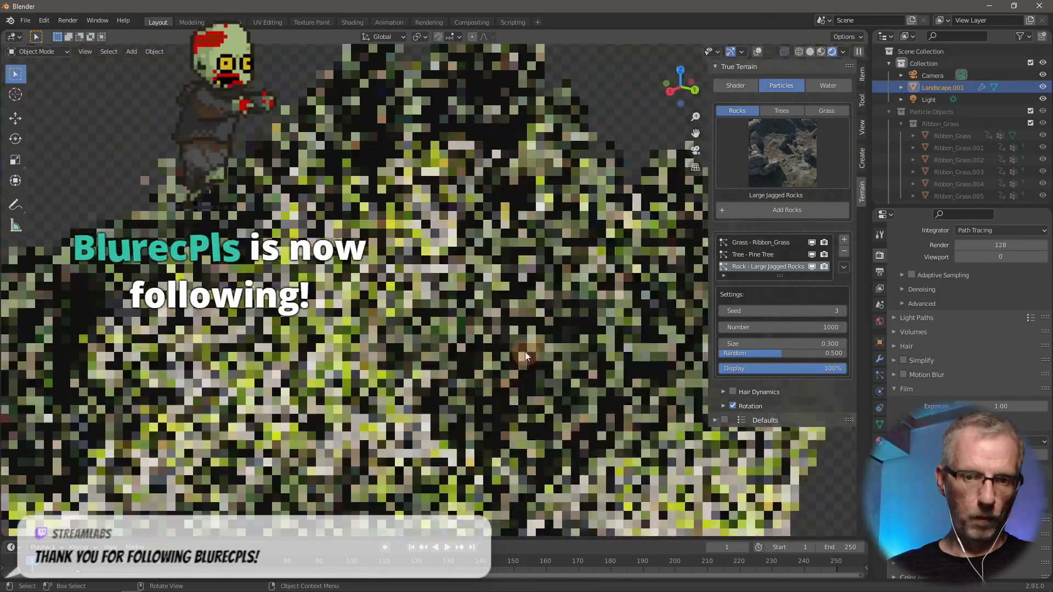
scroll(525, 357, "up", 1)
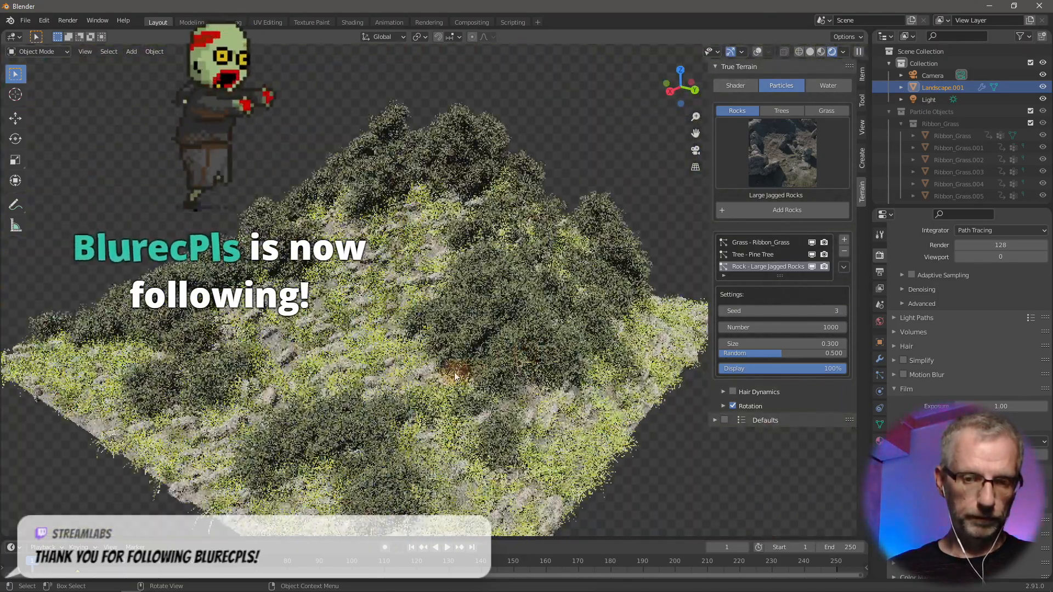
scroll(481, 400, "up", 2)
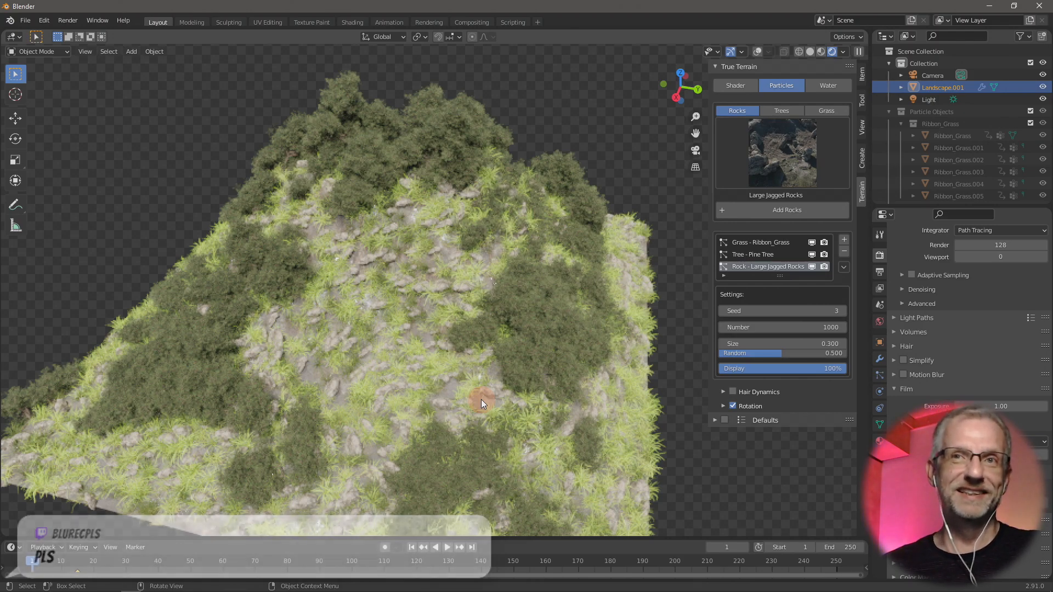
middle_click_drag(486, 386, 433, 386)
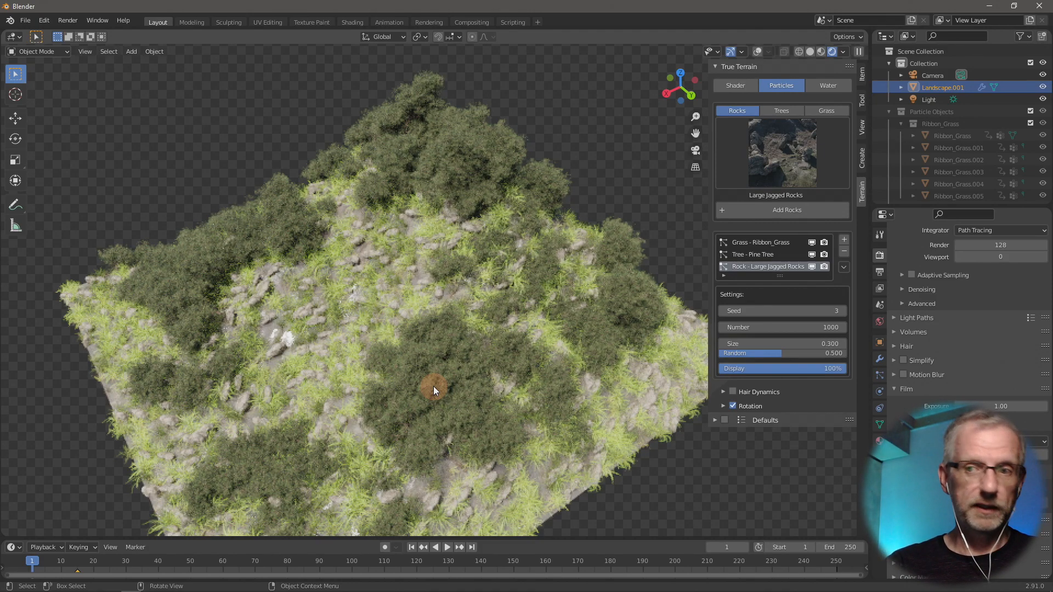
- Start saving the scene under a new name and go to the ! BLENDER folder in OneDrive
left_click(27, 22)
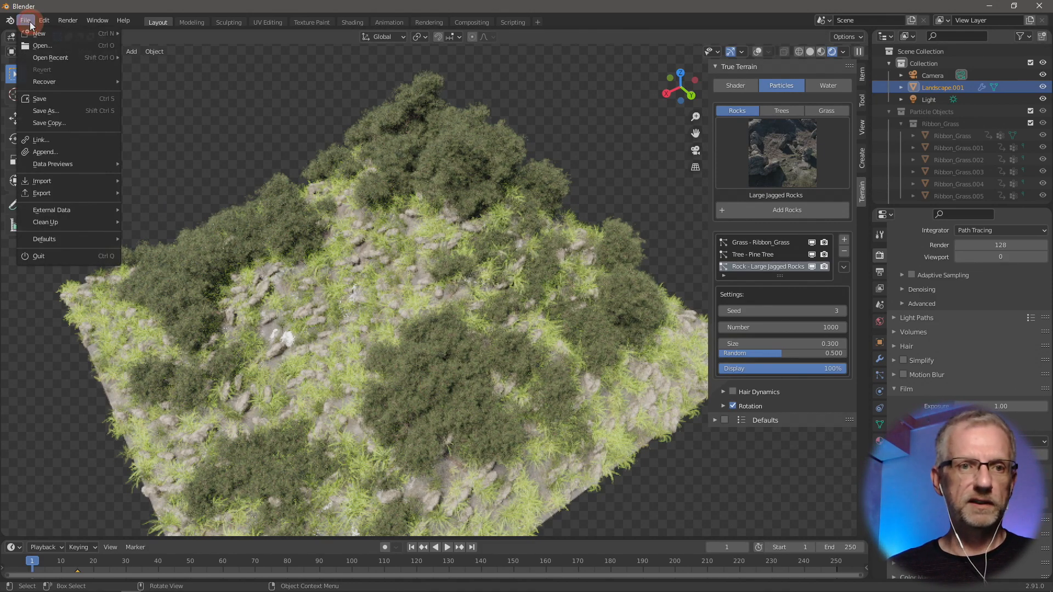
left_click(72, 112)
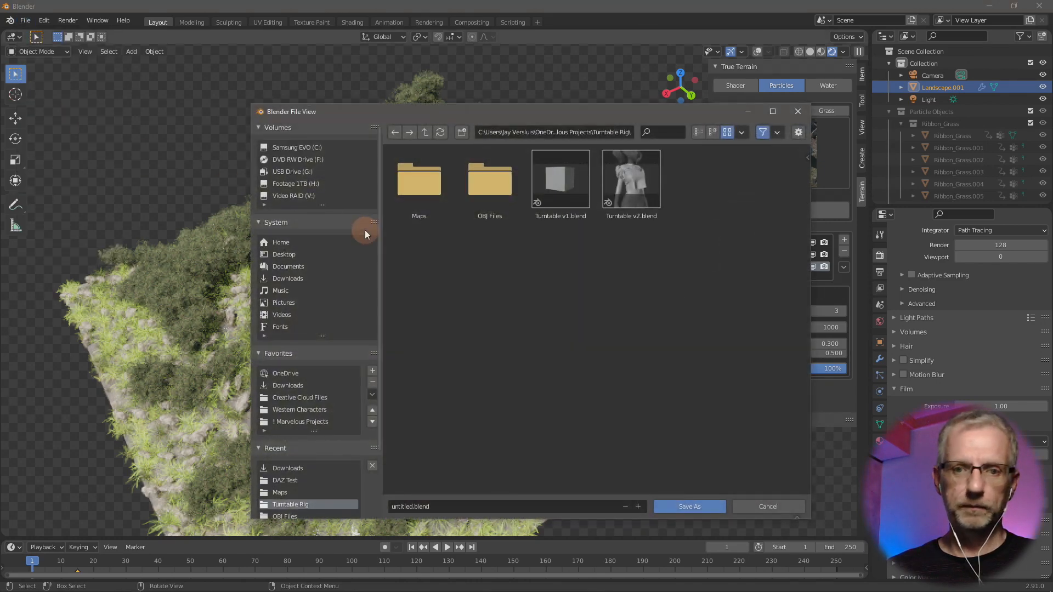
left_click(285, 254)
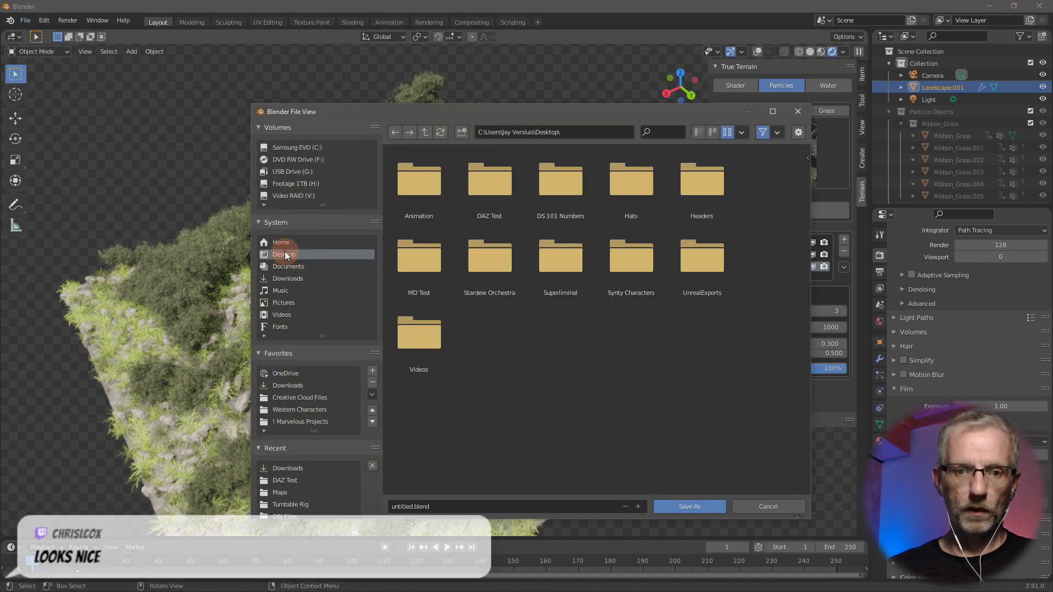
scroll(323, 378, "down", 3)
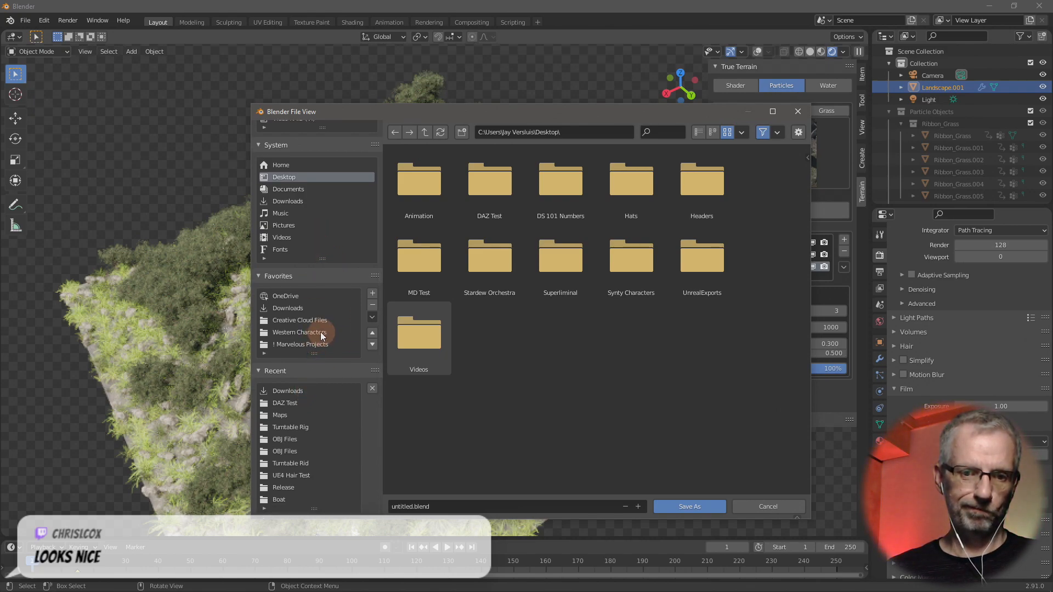
left_click(298, 294)
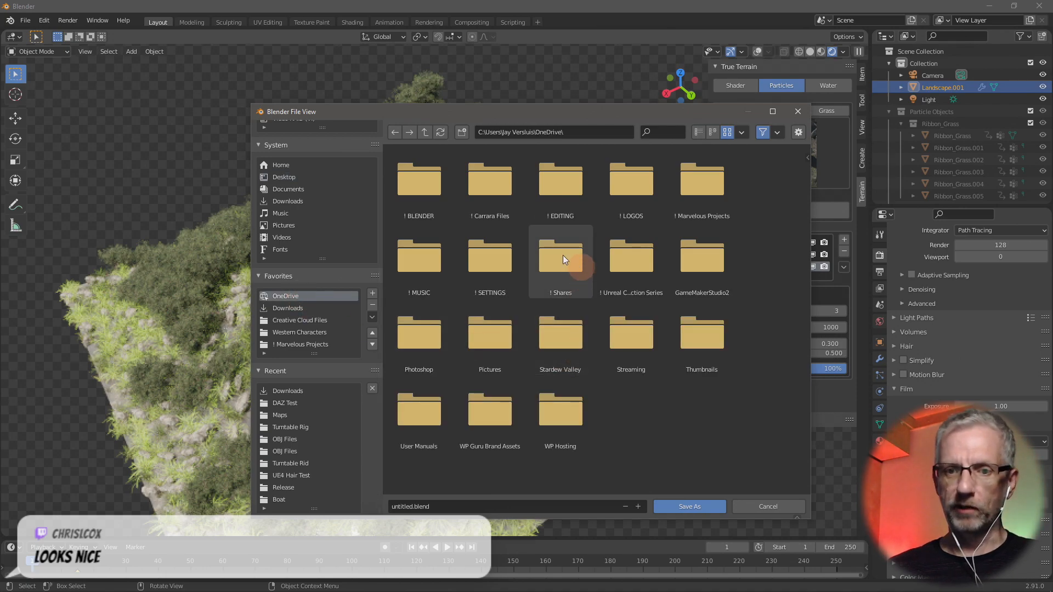
double_click(433, 186)
- Create a new folder named Pure Landscape in the ! BLENDER folder
right_click(542, 321)
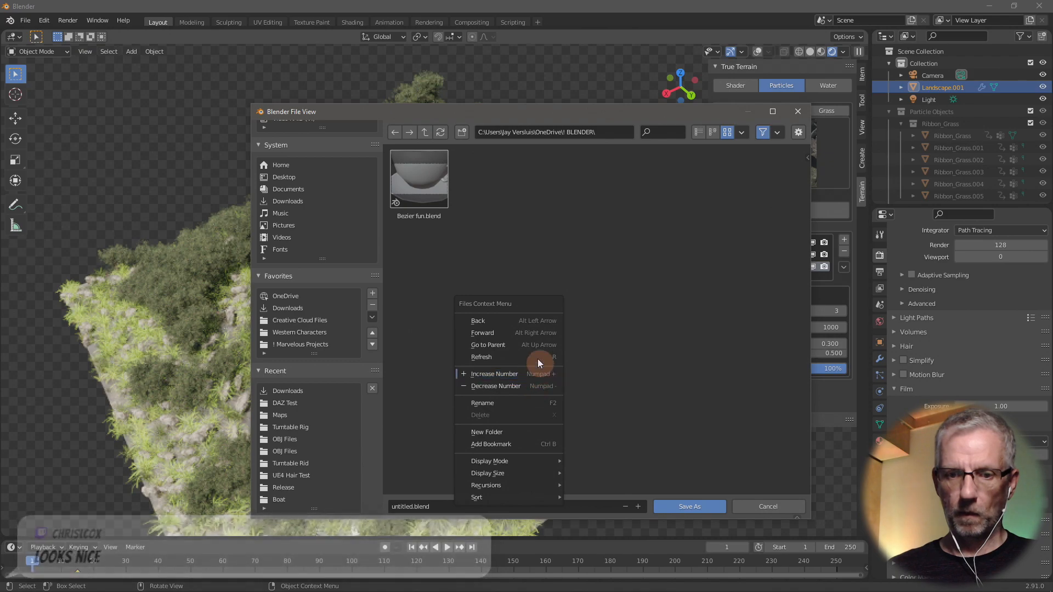
left_click(536, 432)
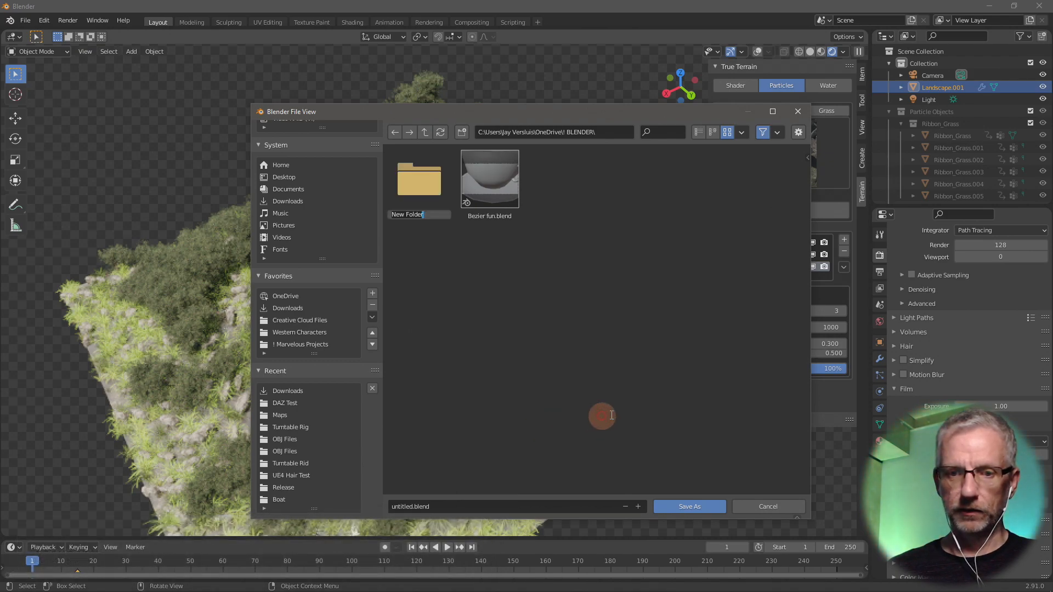
type("P")
key("BackSpace")
key("BackSpace")
key("BackSpace")
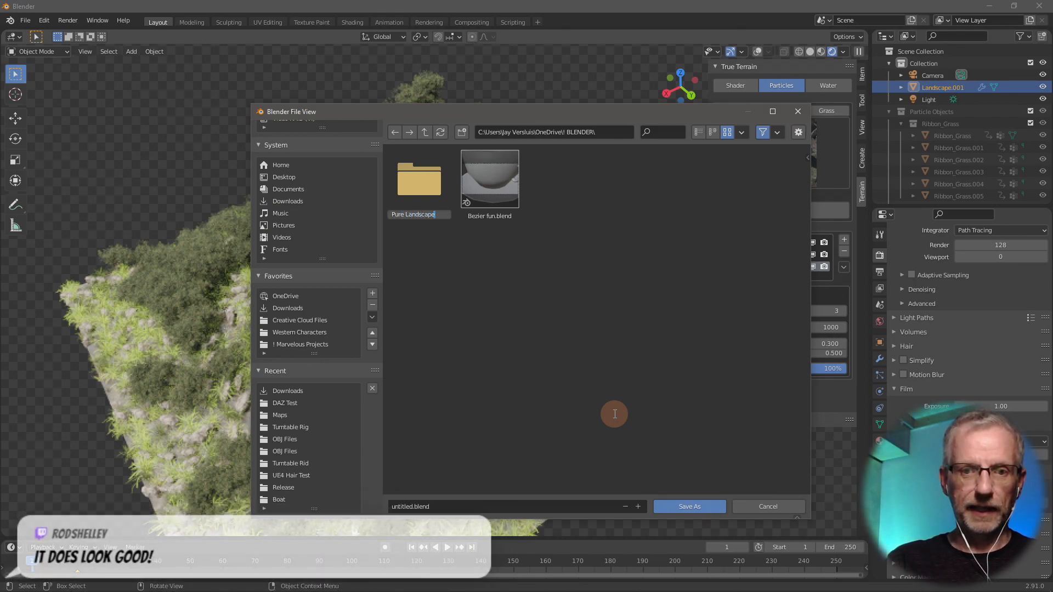
key("Return")
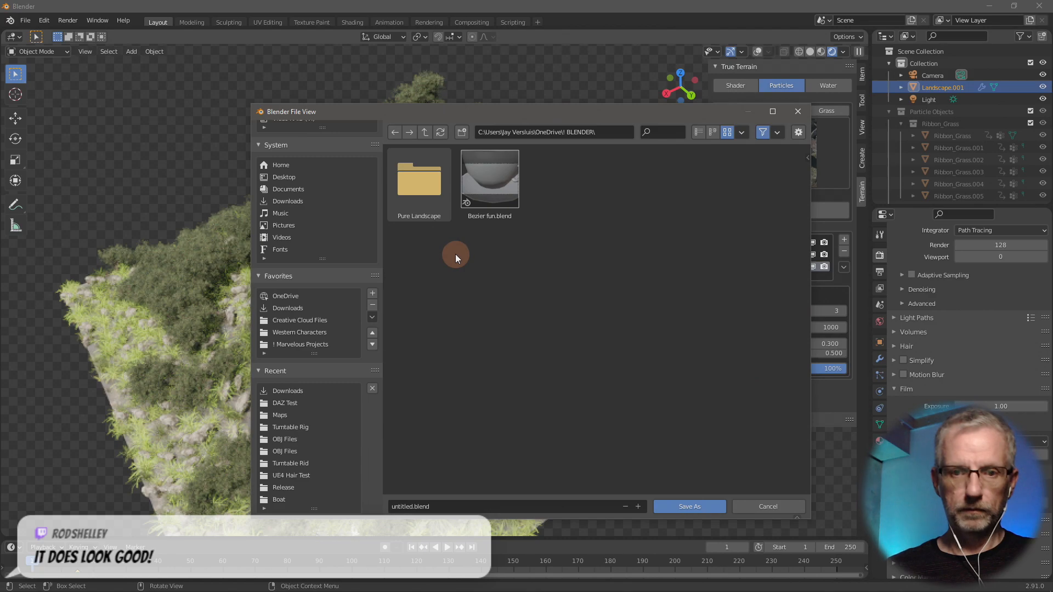
- Save the scene in the Pure Landscape folder as "Test 1 with trial version.blend"
double_click(418, 183)
left_click(452, 505)
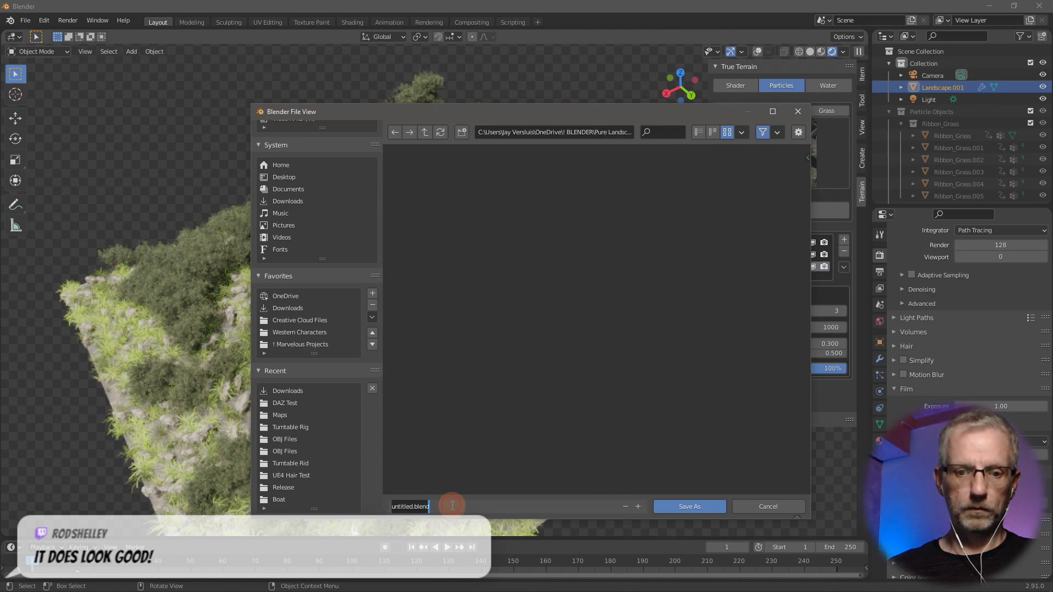
type("Test 1")
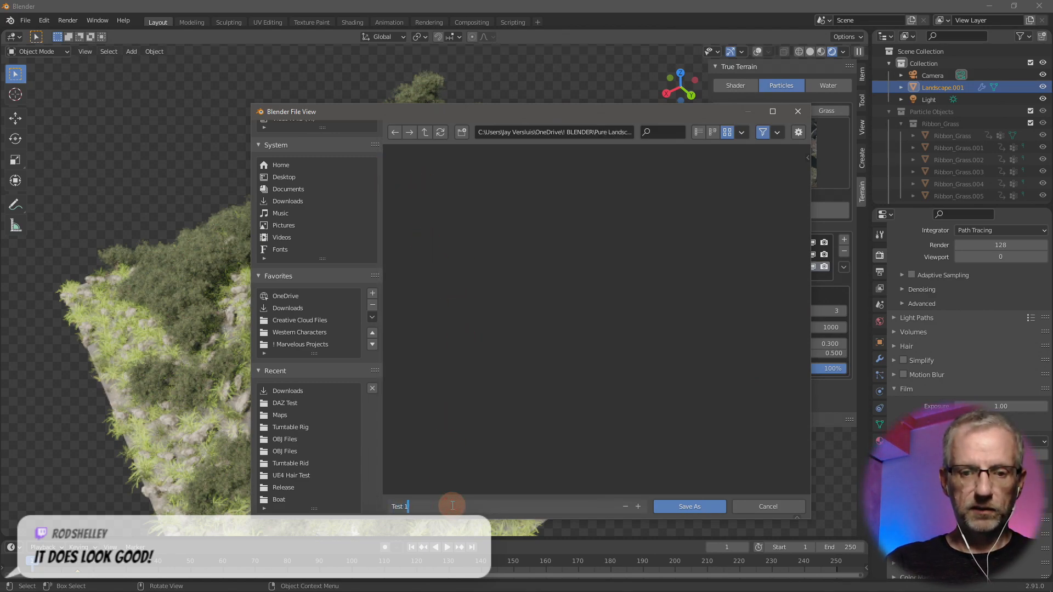
type(" with tr")
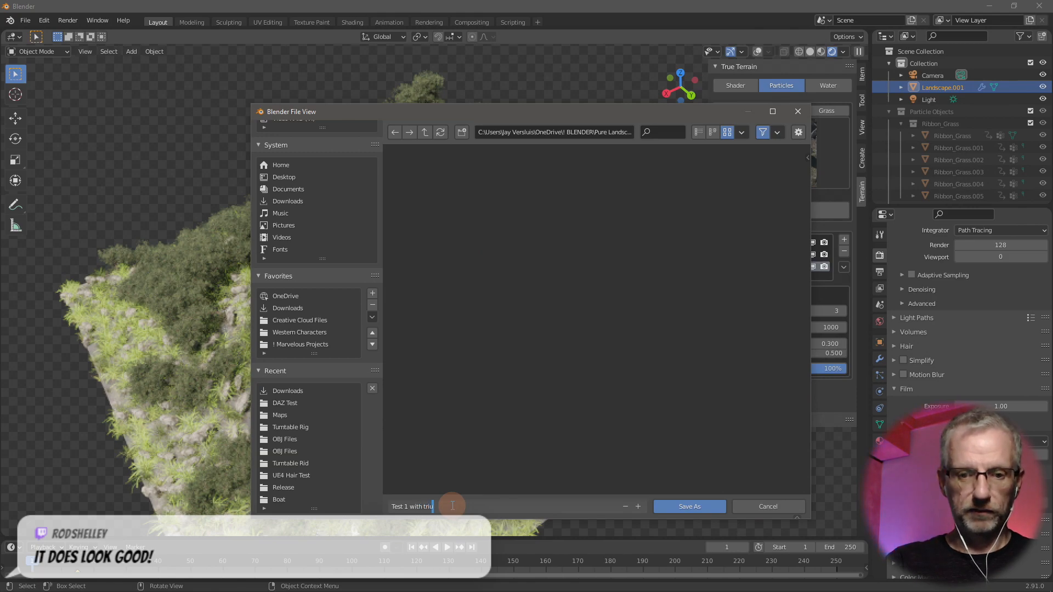
type("ial version")
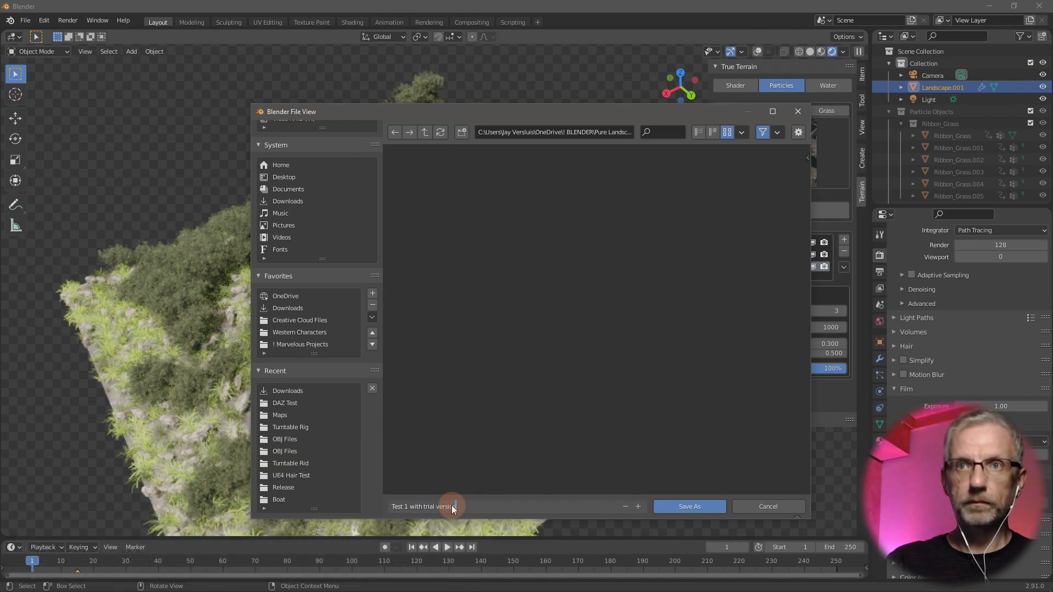
key("Return")
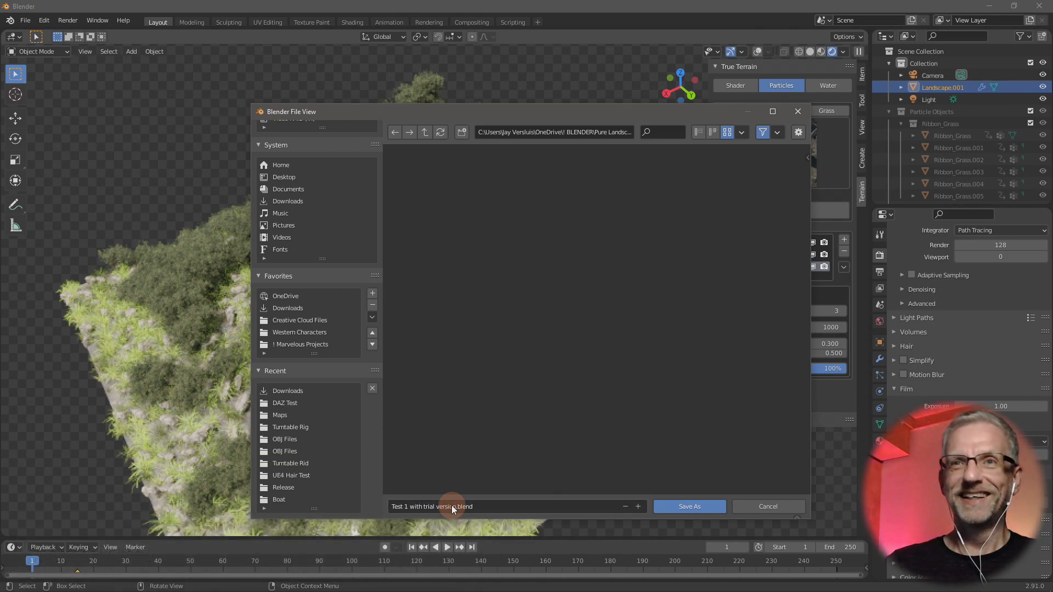
left_click(674, 506)
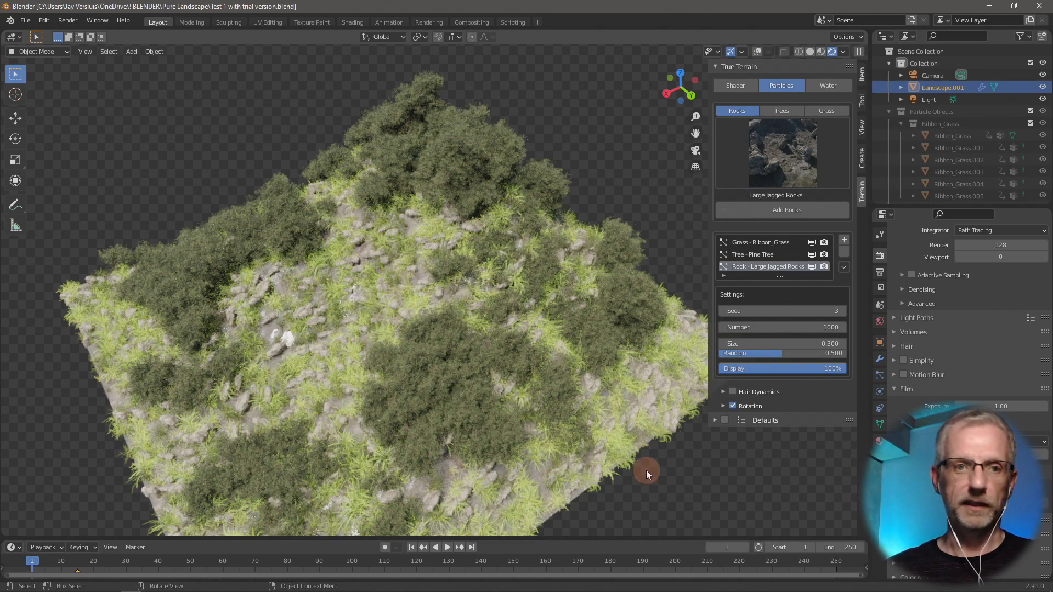
- Switch the 3D viewport from rendered to solid shading
left_click(581, 88)
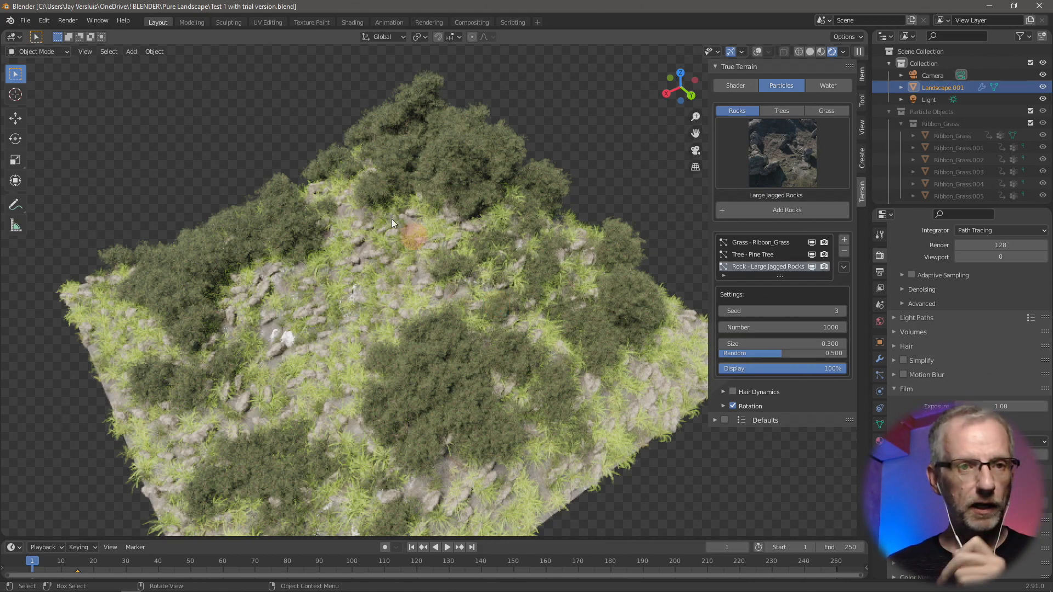
left_click(320, 135)
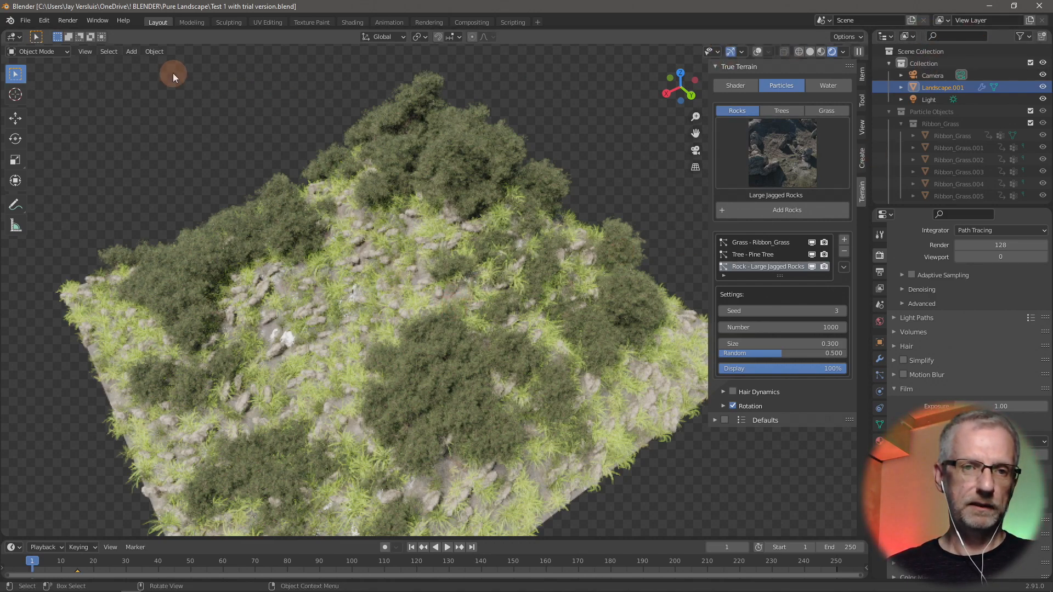
left_click(811, 52)
mouse_move(473, 229)
middle_mouse_down()
mouse_move(462, 232)
mouse_move(522, 228)
mouse_move(380, 228)
mouse_move(694, 225)
mouse_move(467, 234)
middle_mouse_up()
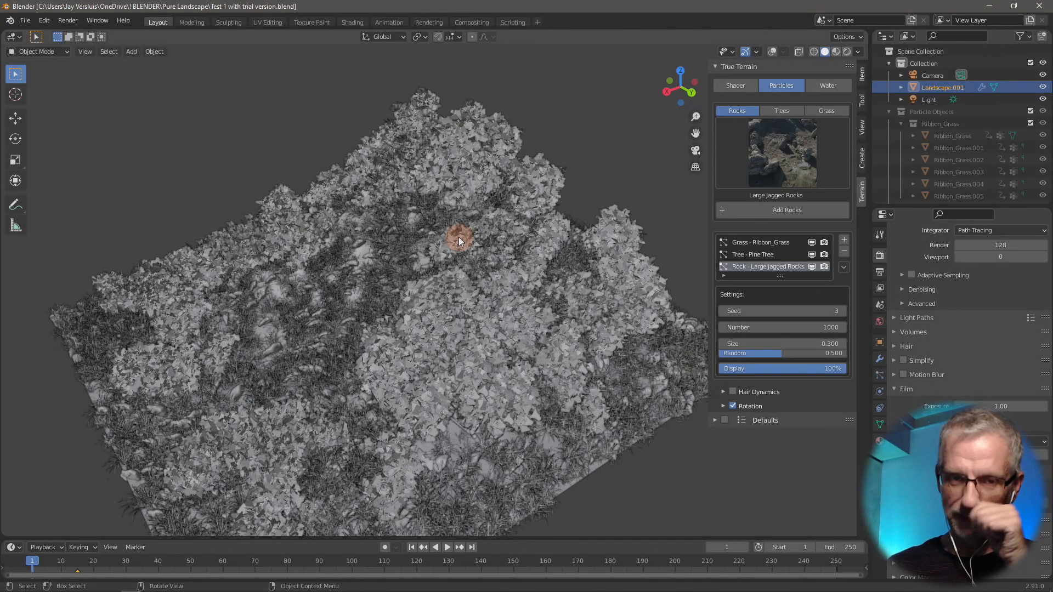
- Start a new scene from the General template
left_click(25, 20)
mouse_move(54, 32)
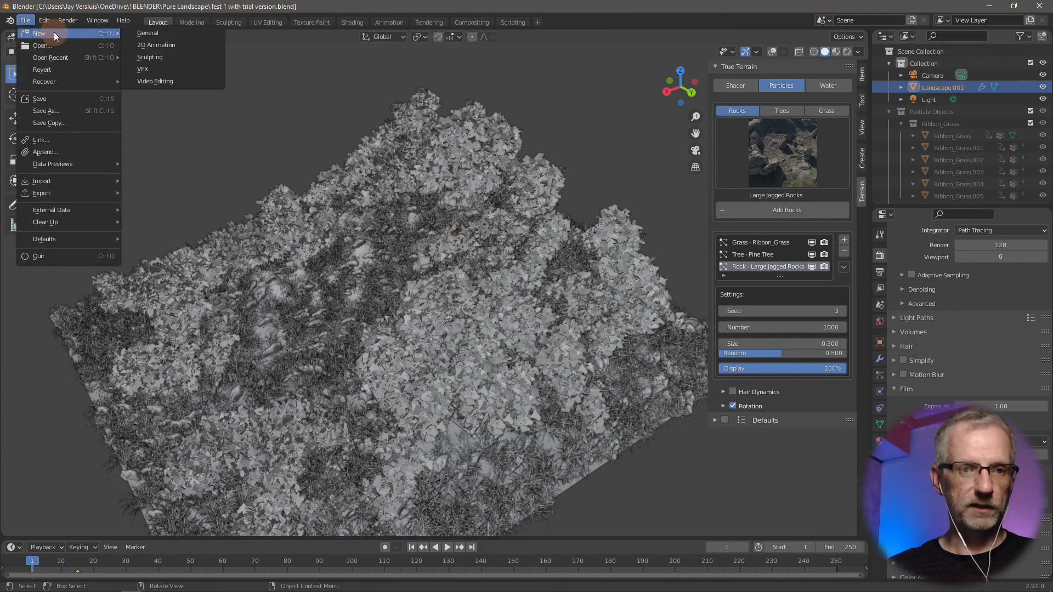
left_click(209, 34)
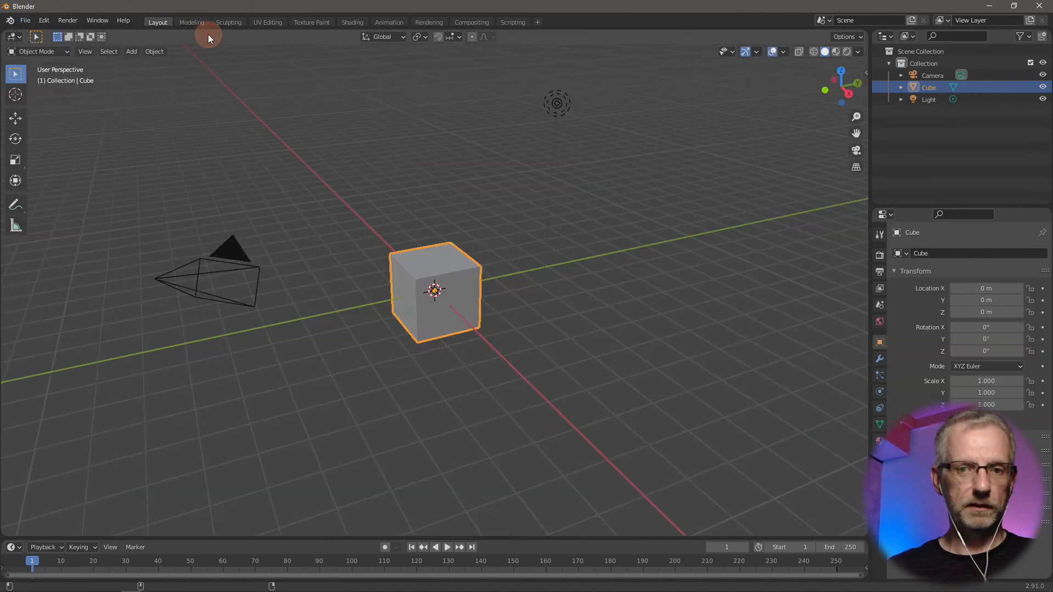
- Switch to the browser, add True Terrain PRO to the Blender Market cart and continue to checkout
left_click(33, 22)
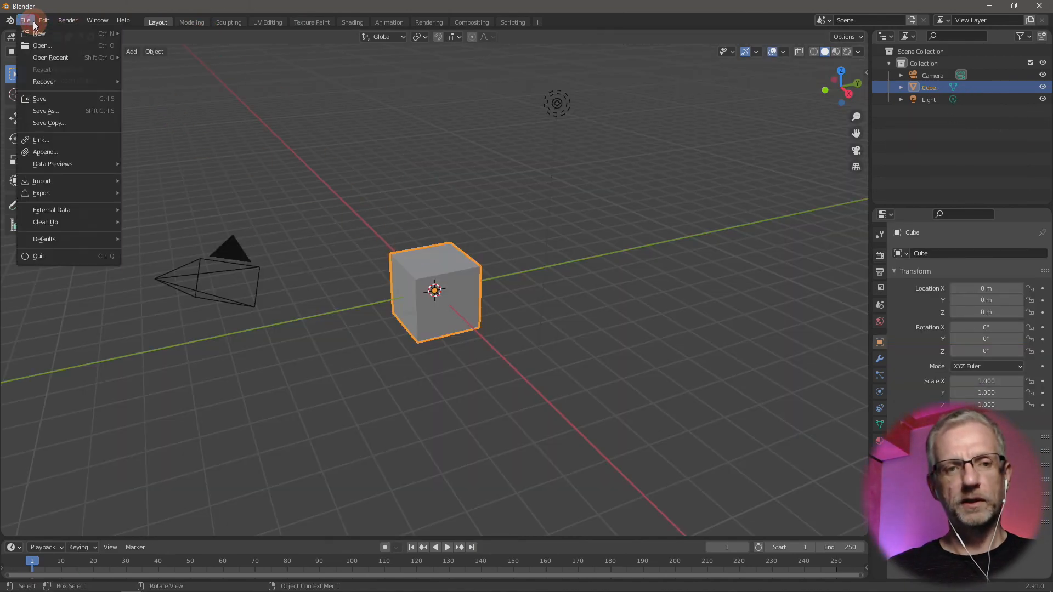
left_click(989, 6)
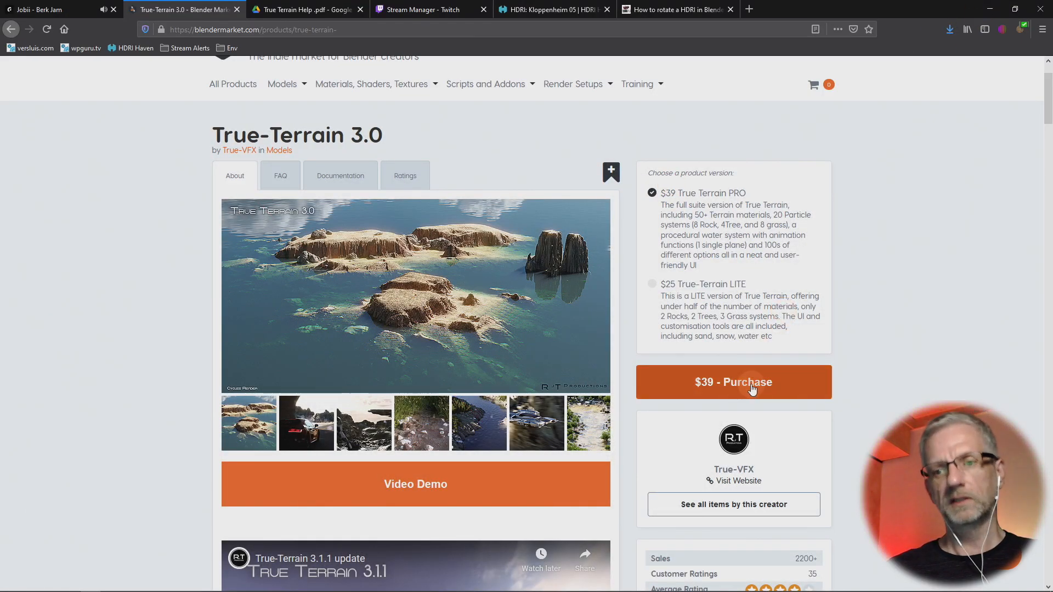
left_click(751, 384)
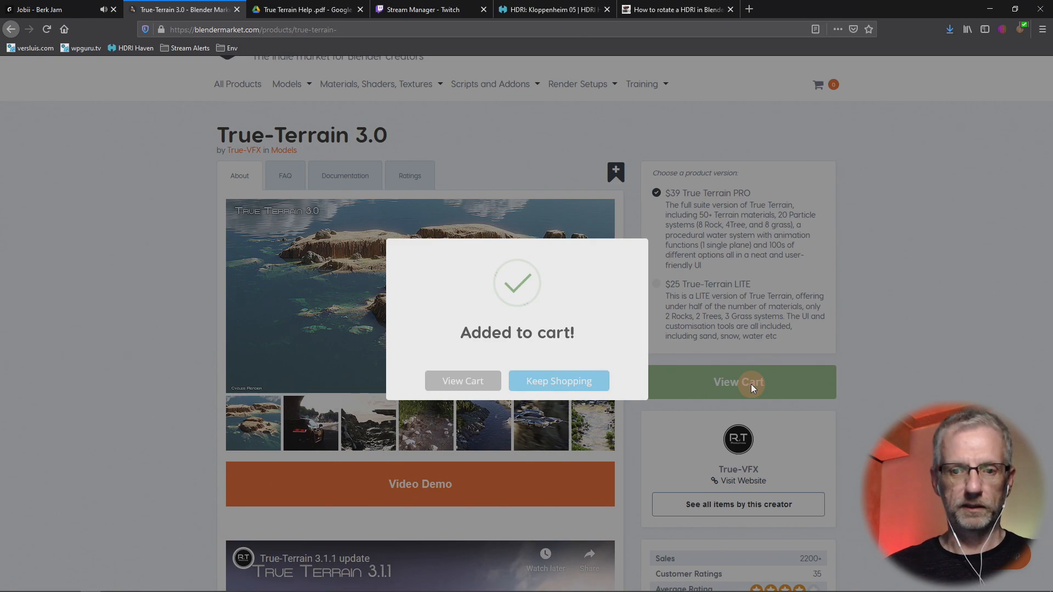
left_click(476, 384)
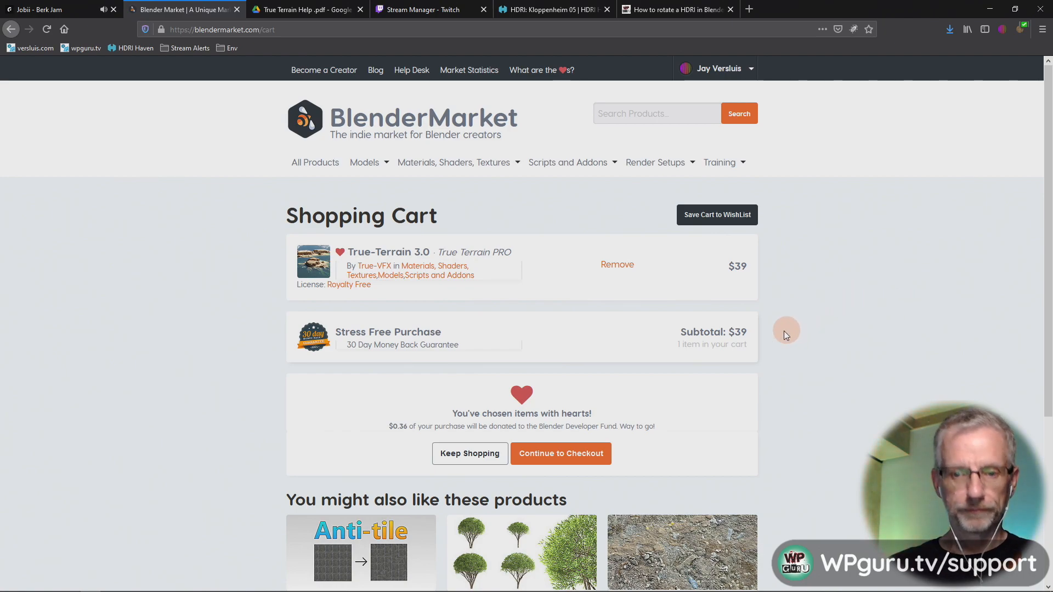
left_click(584, 459)
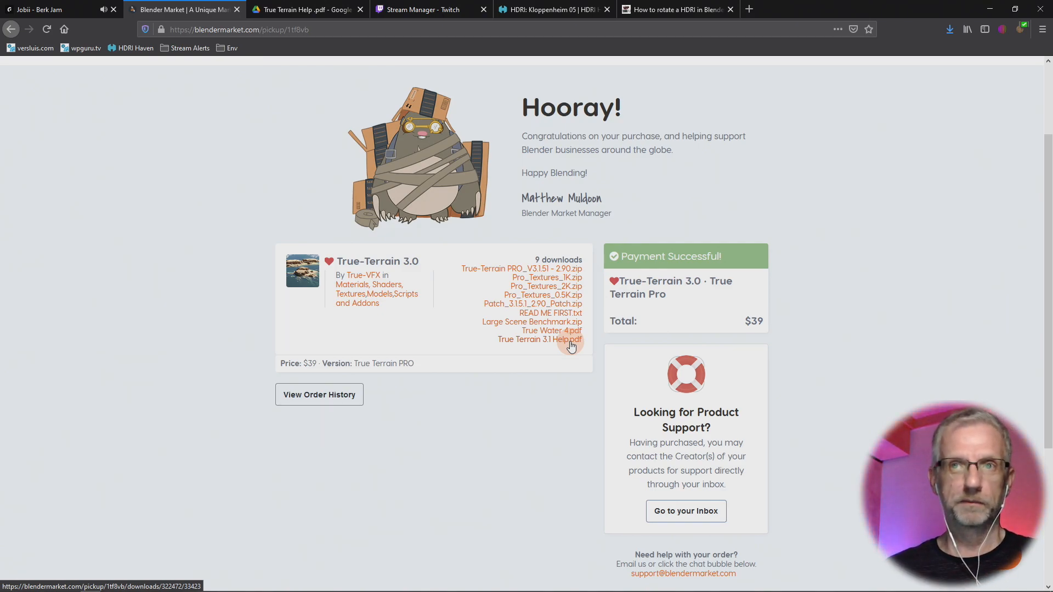
- Download and save True-Terrain PRO_V3.1.51 - 2.90.zip and Pro_Textures_1K.zip from the purchase page
left_click(573, 270)
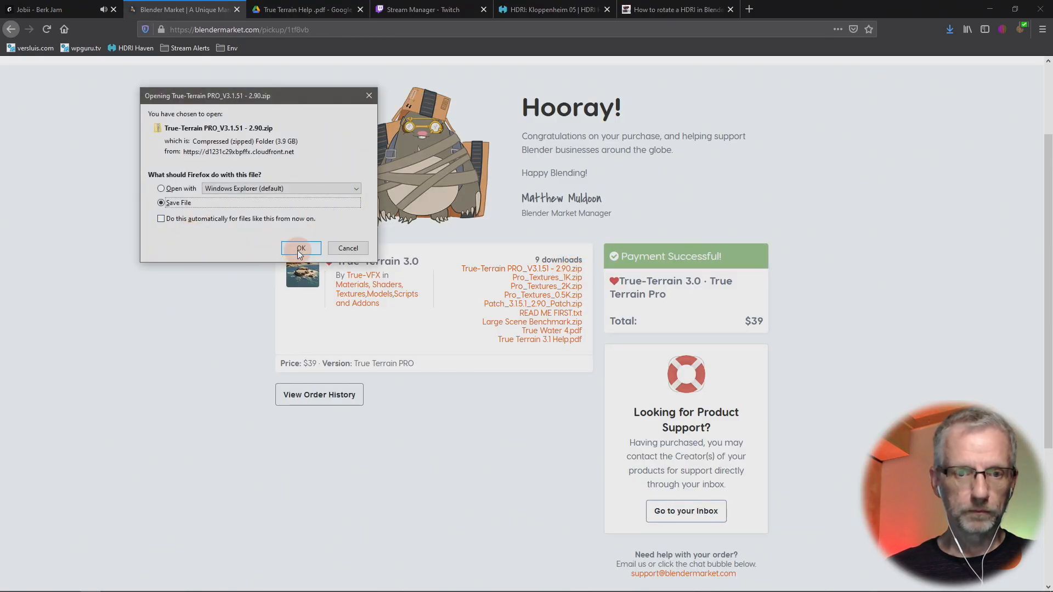
left_click(301, 250)
left_click(553, 280)
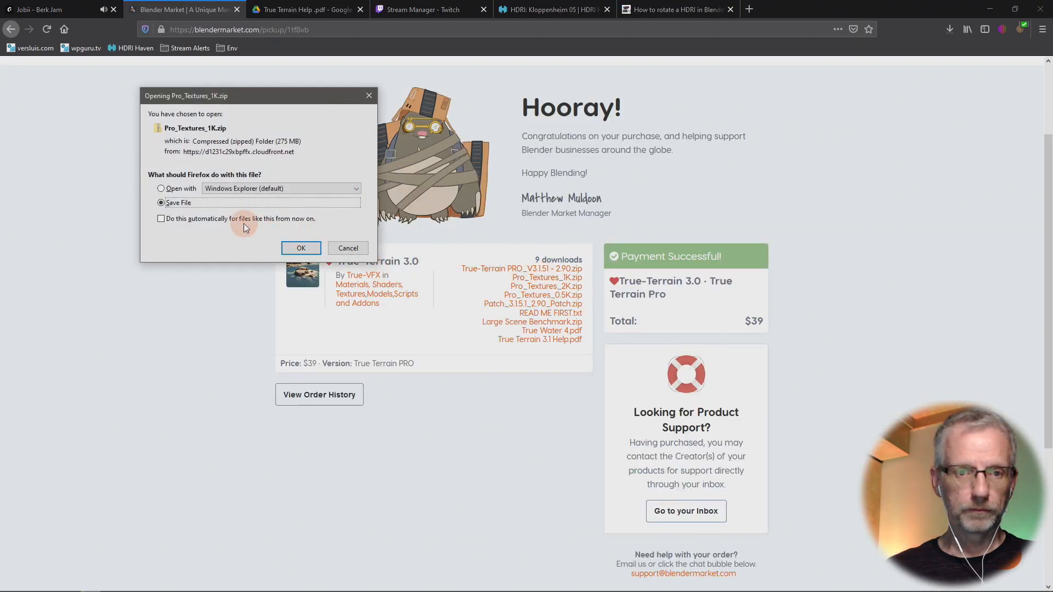
left_click(243, 217)
left_click(303, 256)
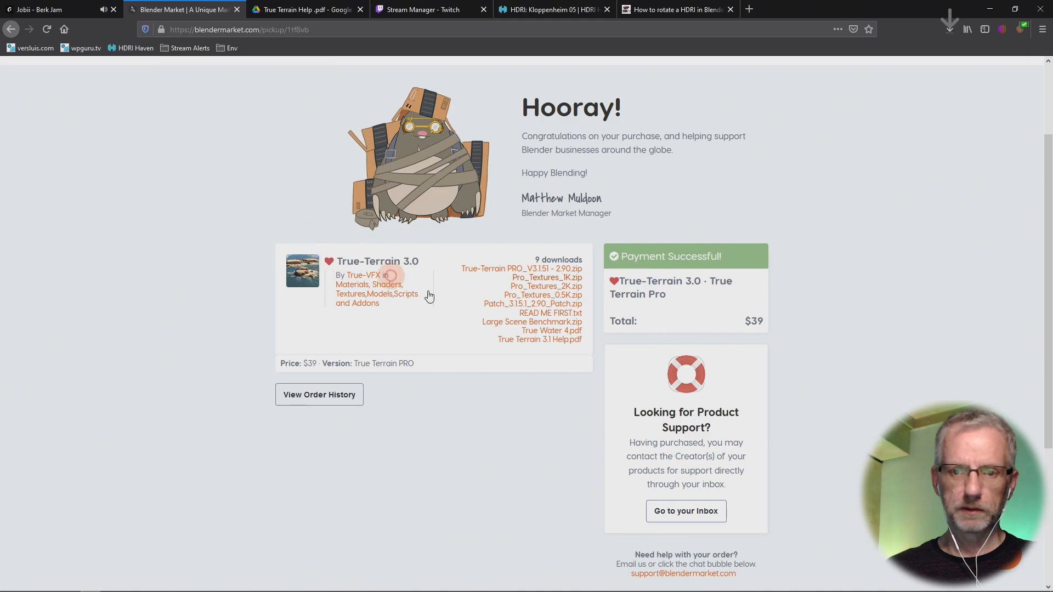
- Download the Pro_Textures 2K and 0.5K archives and the 2.90 patch zip, with such files set to save automatically
left_click(561, 287)
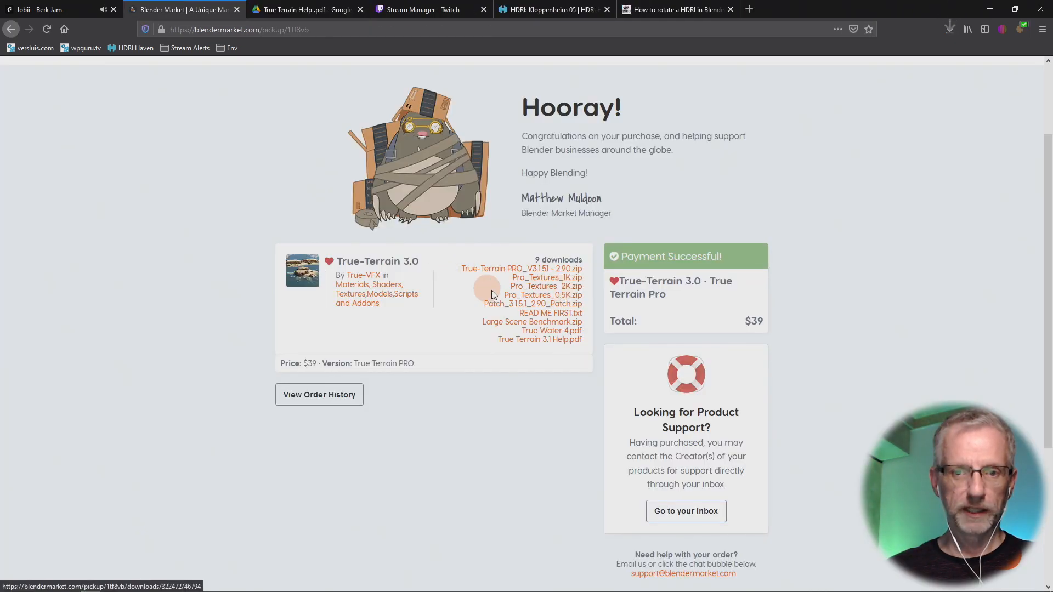
left_click(547, 300)
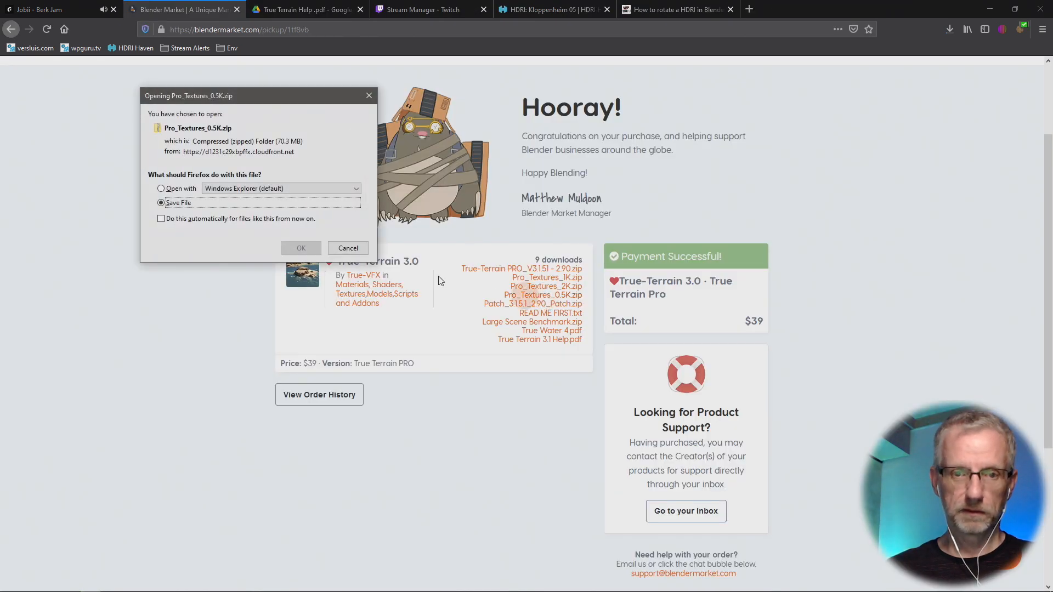
left_click(225, 219)
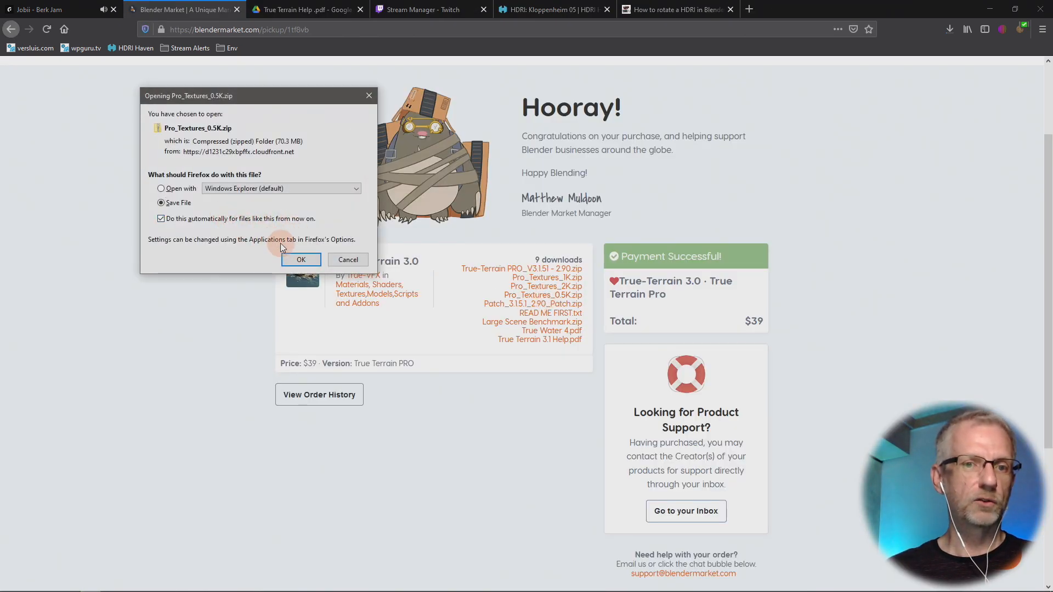
left_click(306, 265)
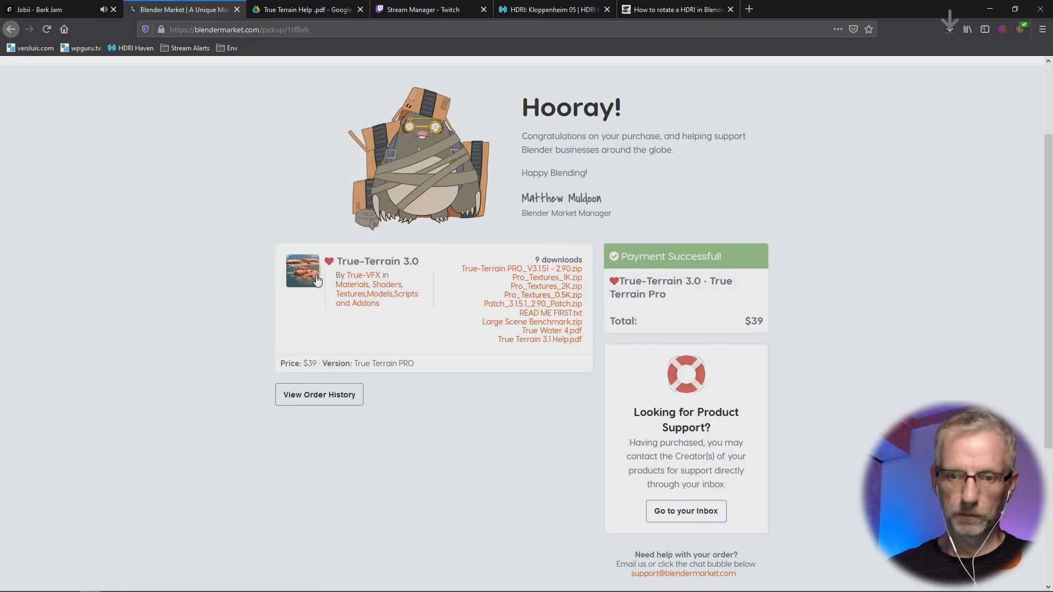
left_click(558, 305)
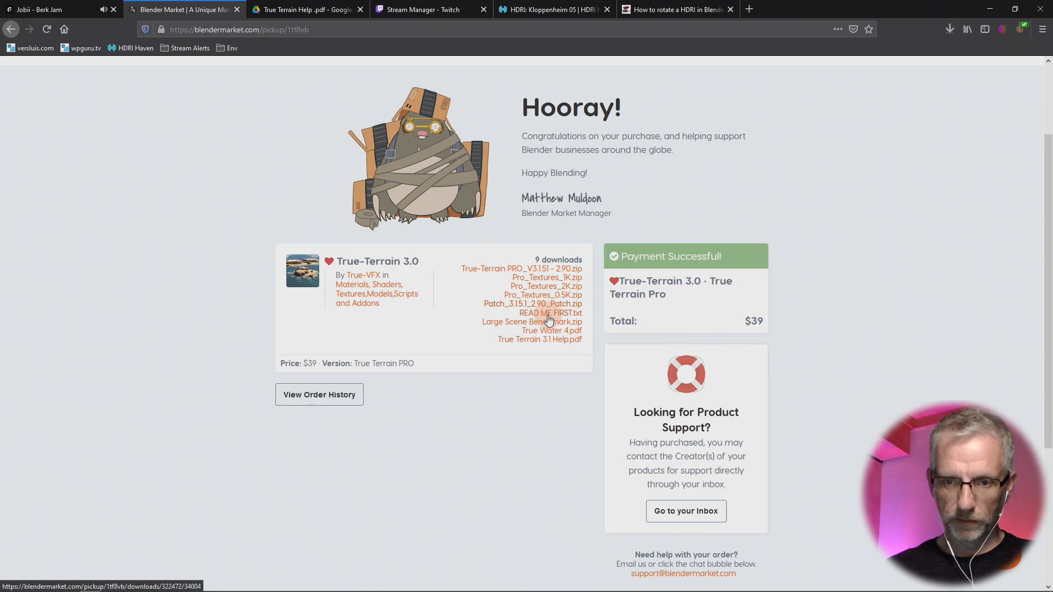
- Open READ ME FIRST.txt in a new browser tab and download Large Scene Benchmark.zip
right_click(554, 313)
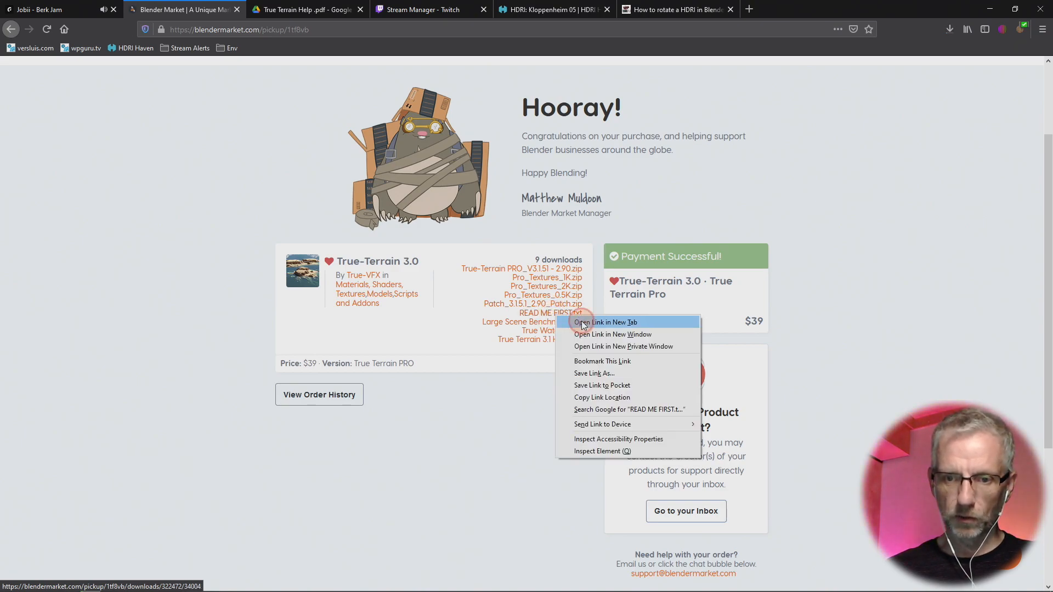
left_click(581, 321)
left_click(548, 325)
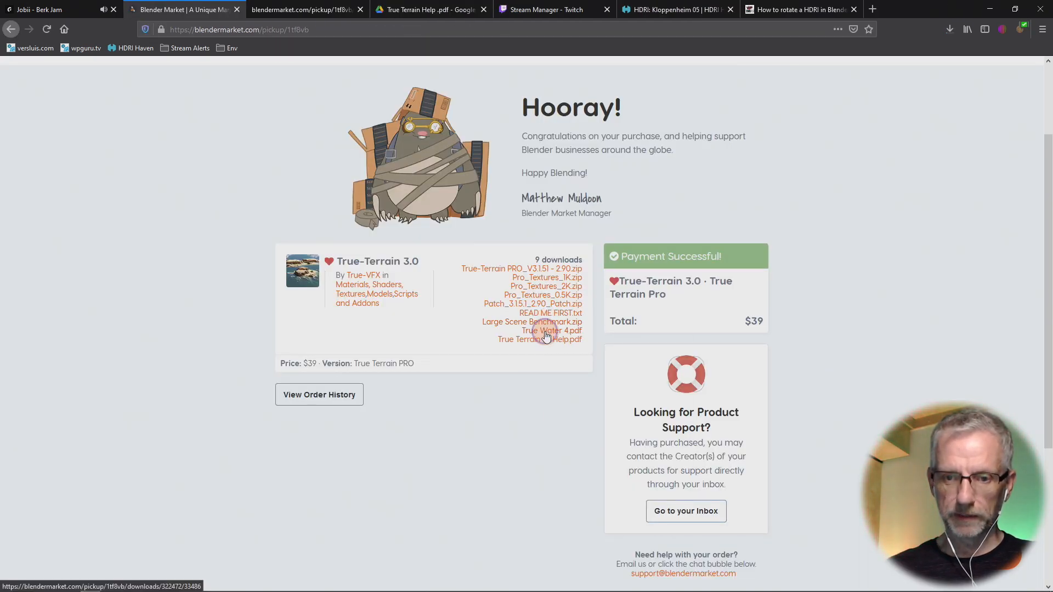
- Download the manuals True Water 4.pdf and True Terrain 3.1 Help.pdf from the purchase page
right_click(547, 335)
left_click(562, 341)
right_click(552, 343)
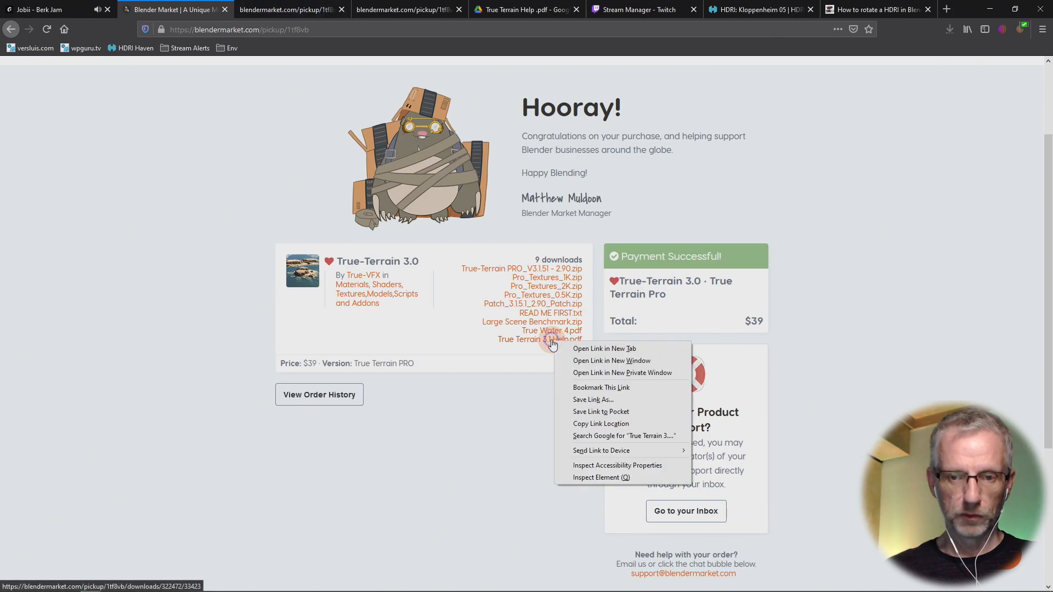
left_click(581, 349)
left_click(552, 333)
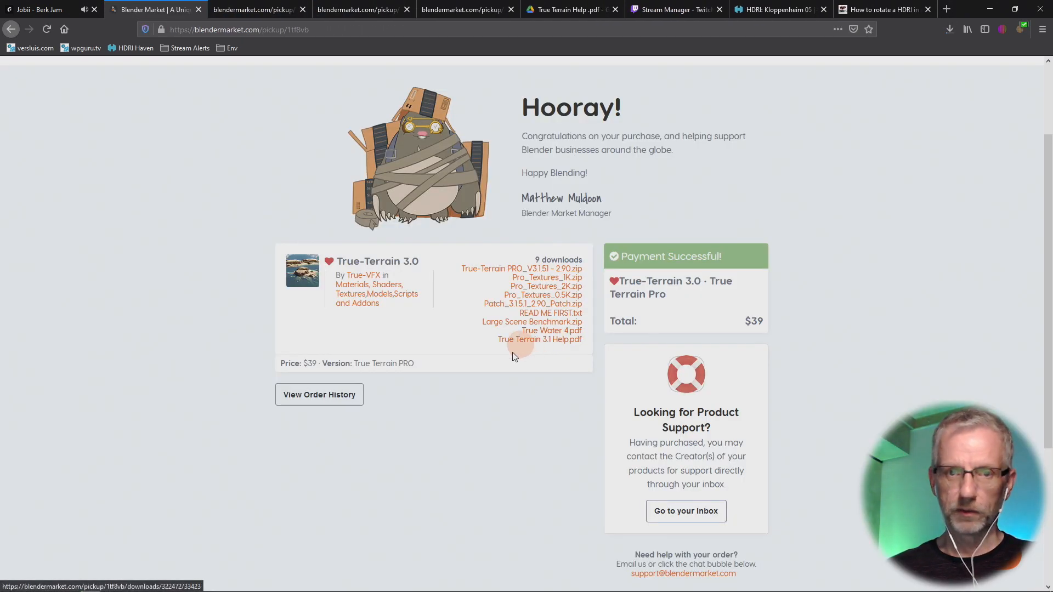
left_click(543, 339)
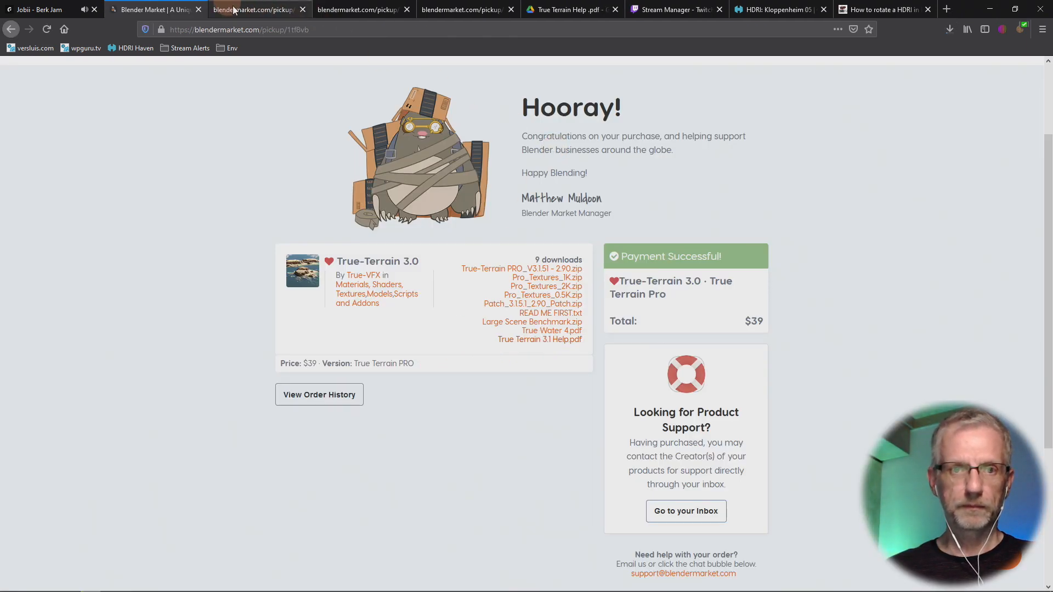
- Close the three download link tabs and the old True Terrain Help tab, and pause the Twitch stream preview
left_click(247, 9)
left_click(303, 10)
left_click(303, 10)
left_click(303, 10)
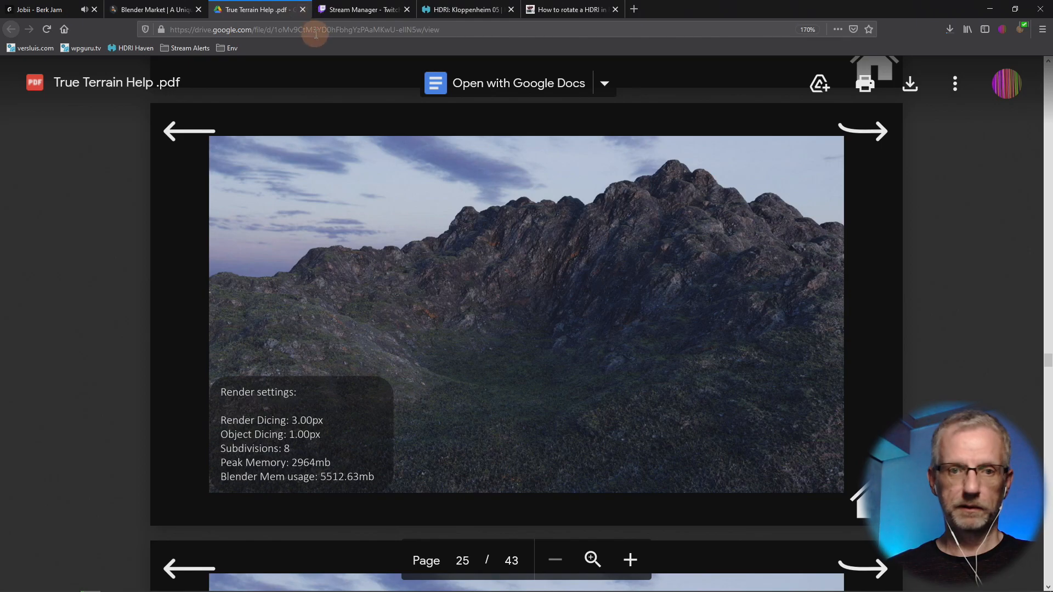
left_click(302, 10)
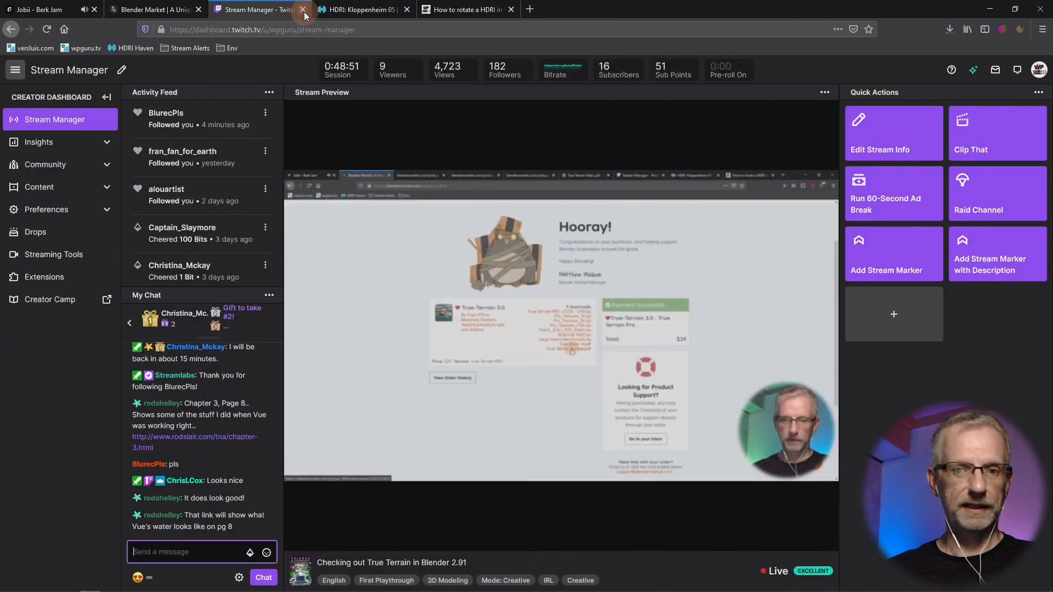
left_click(298, 538)
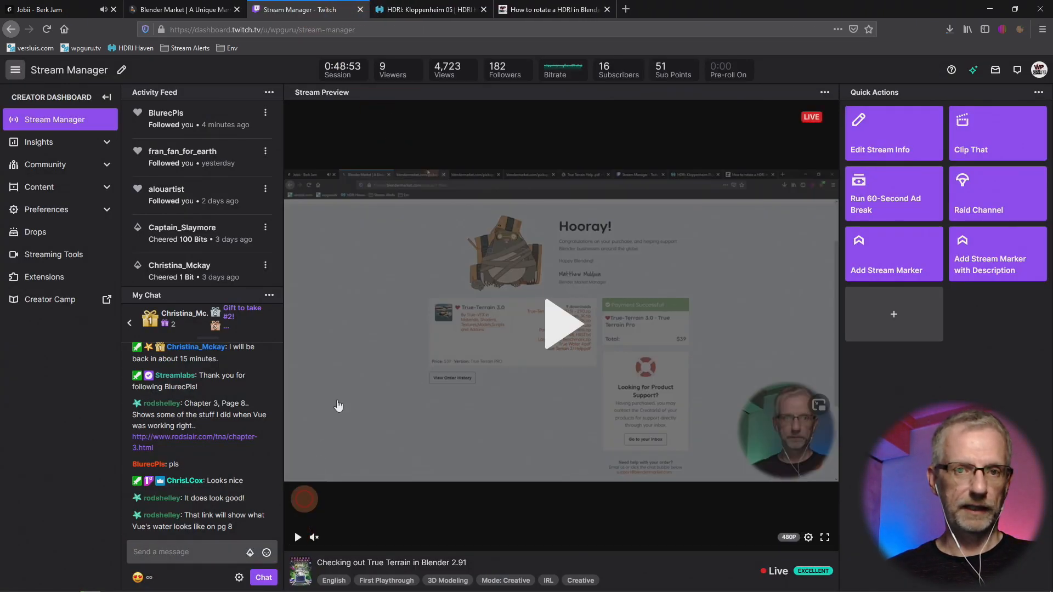
- Open the downloaded True Terrain 3.1 Help.pdf from the browser's list of downloads
left_click(447, 10)
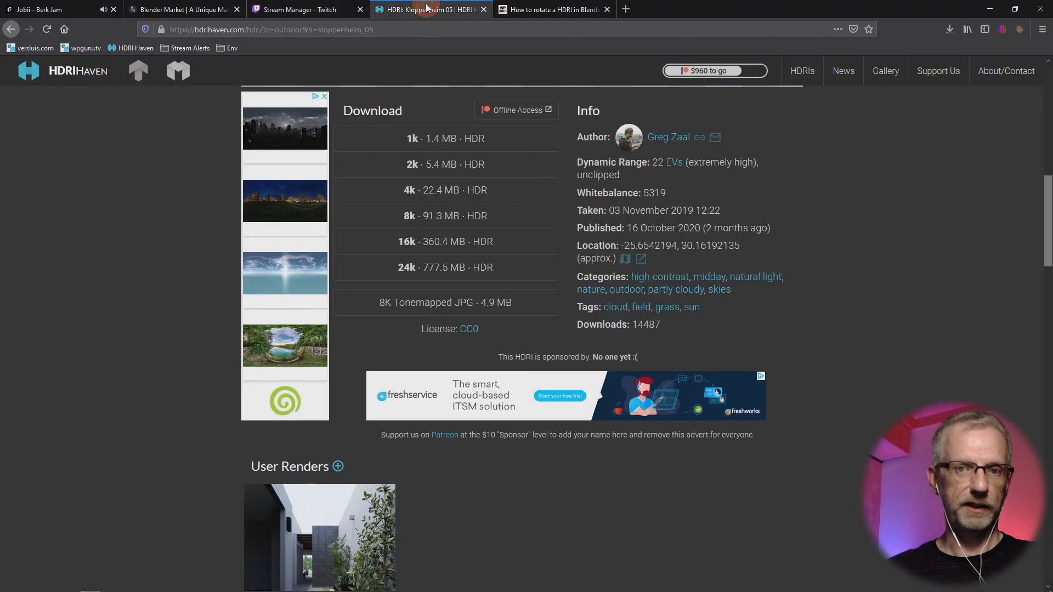
left_click(546, 9)
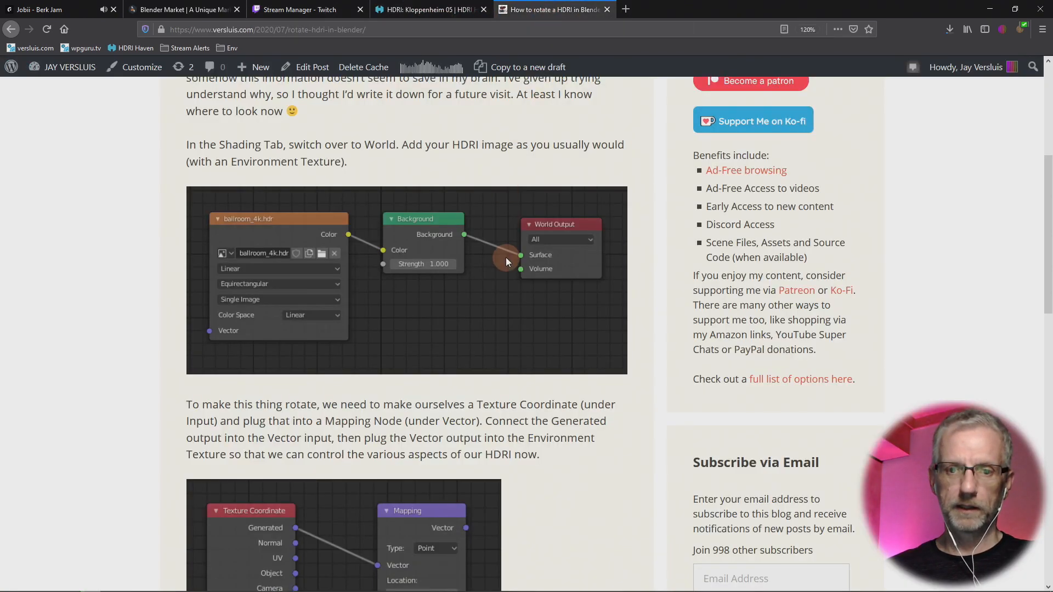
scroll(506, 258, "up", 5)
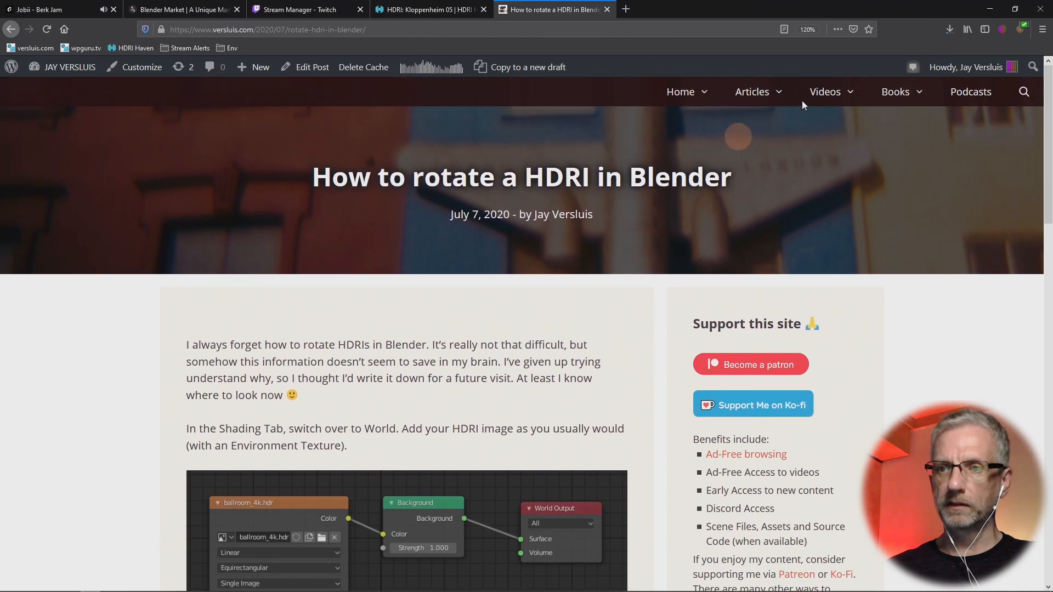
left_click(944, 31)
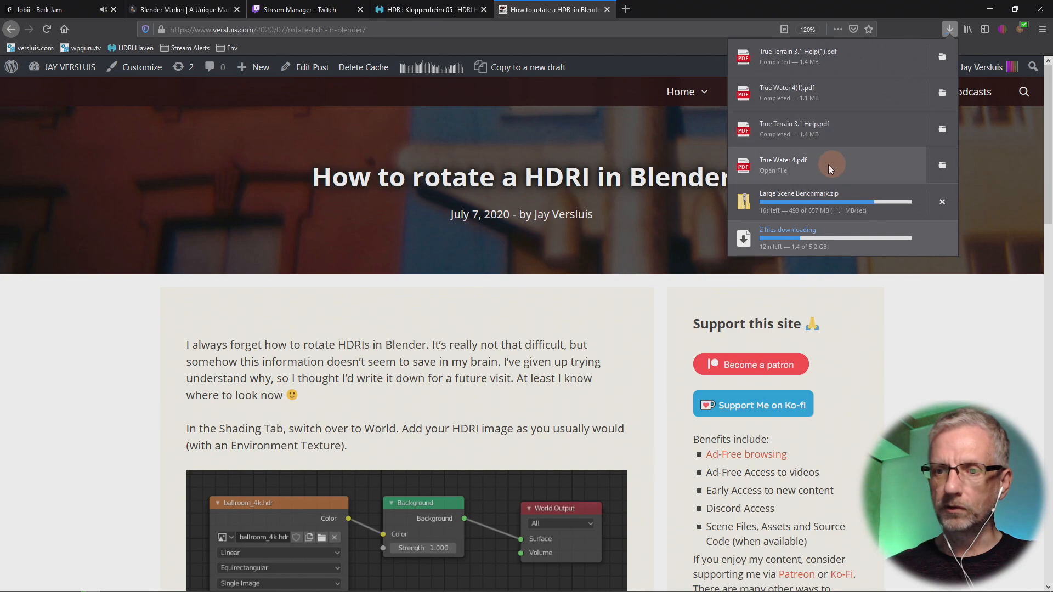
left_click(799, 132)
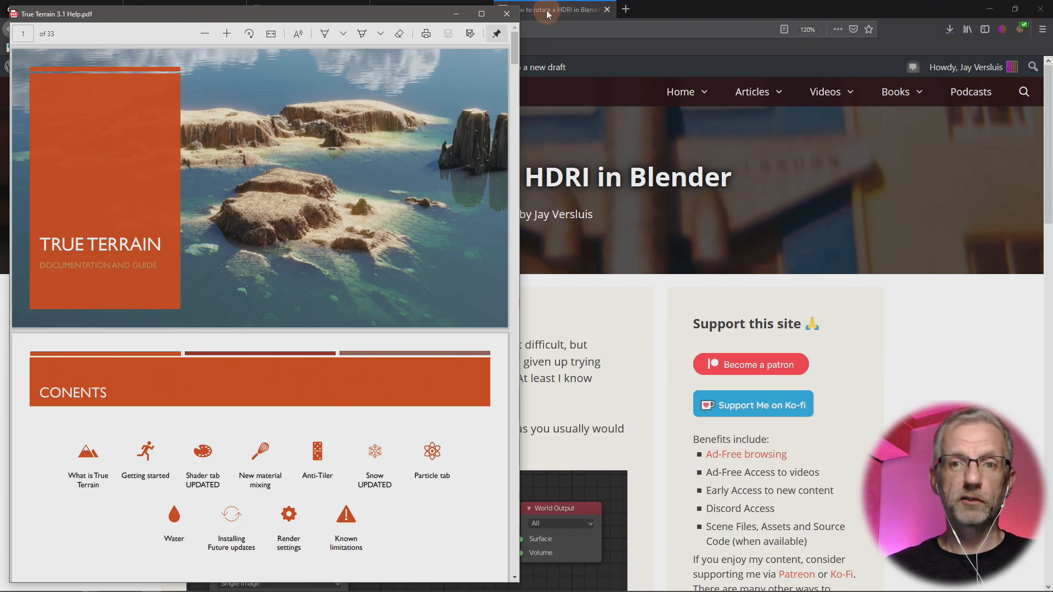
- Return to the Twitch Stream Manager and open the Chapter 3 link from the chat in a new browser tab
left_click(673, 12)
left_click(307, 11)
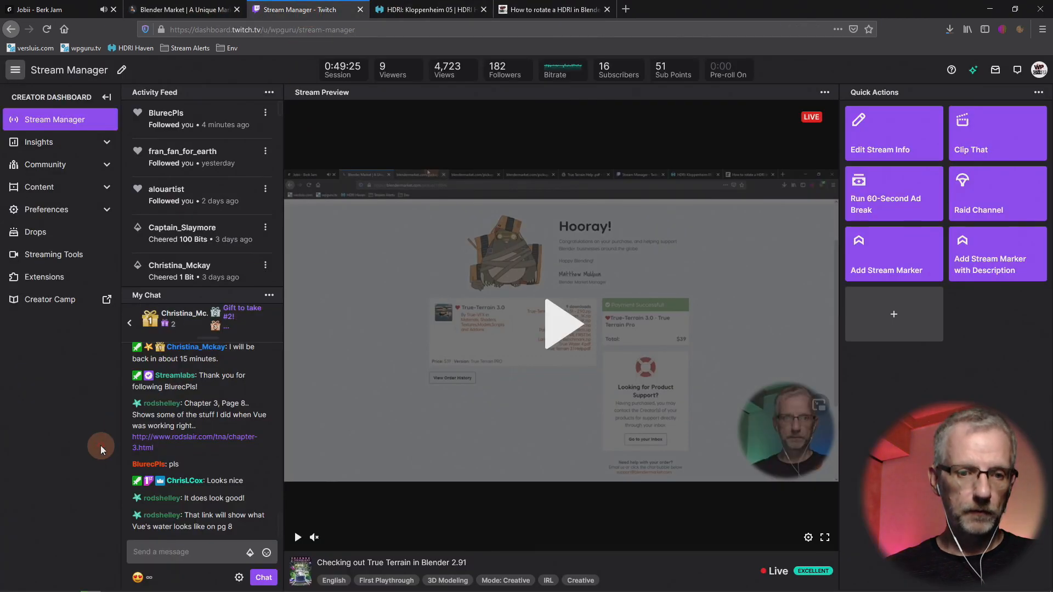
right_click(190, 445)
right_click(189, 441)
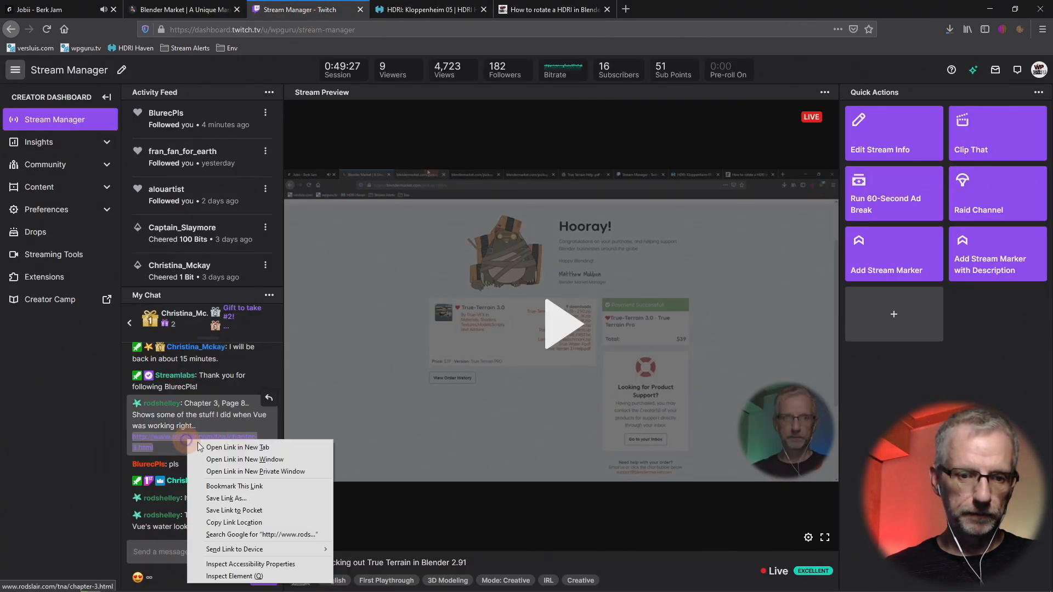
left_click(219, 445)
left_click(429, 10)
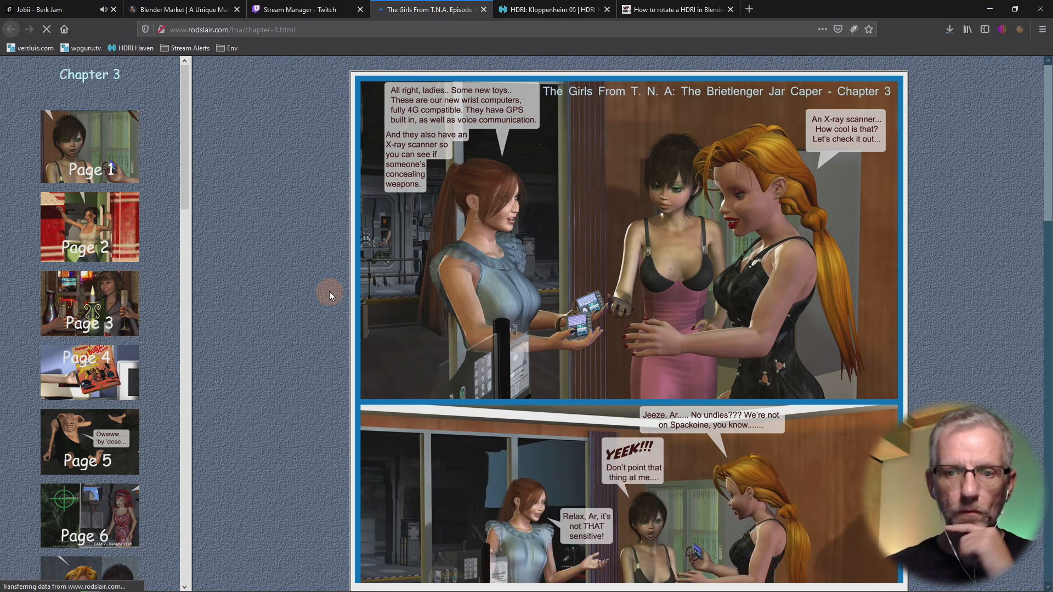
- Look through the panels on the first page of the Chapter 3 comic
scroll(329, 292, "down", 20)
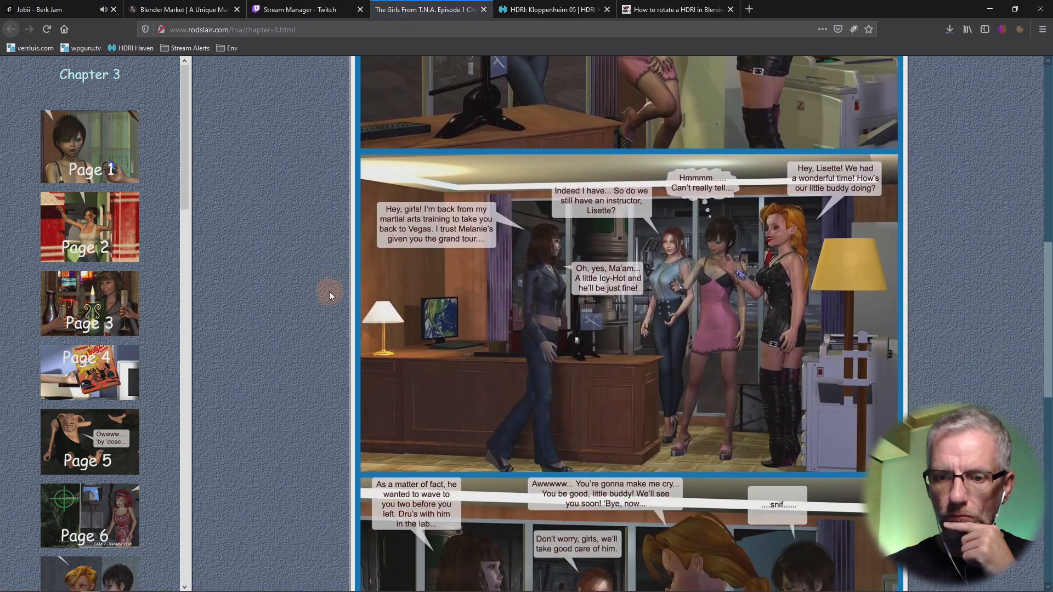
scroll(329, 291, "down", 5)
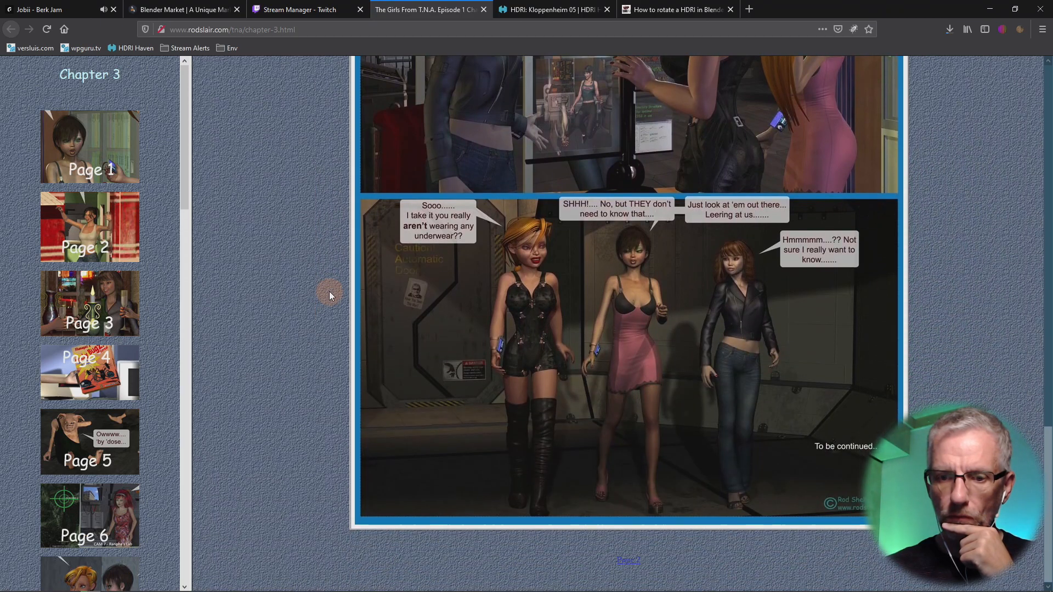
scroll(330, 295, "up", 15)
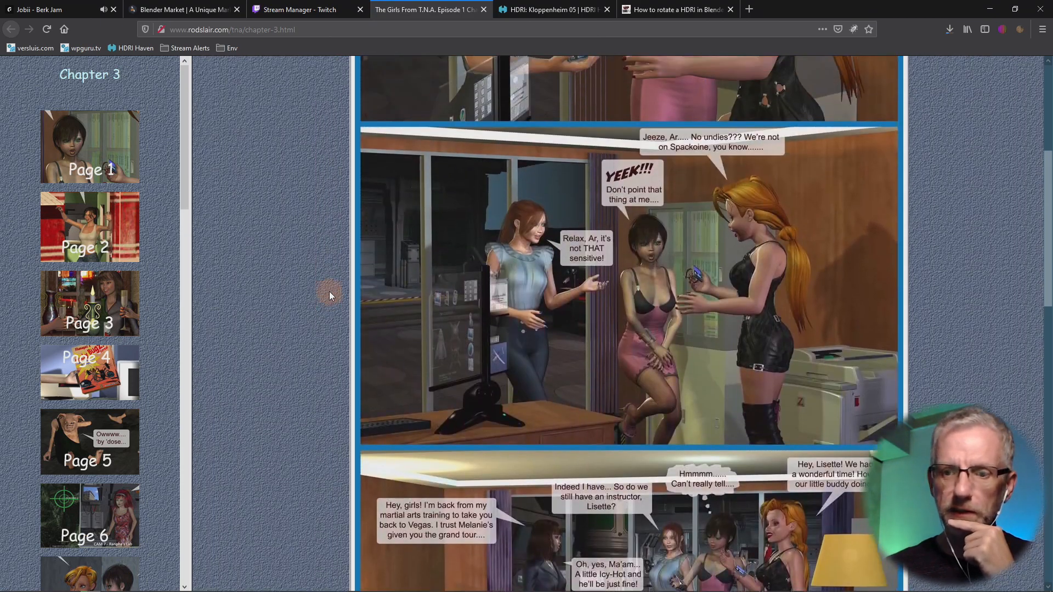
scroll(329, 295, "up", 4)
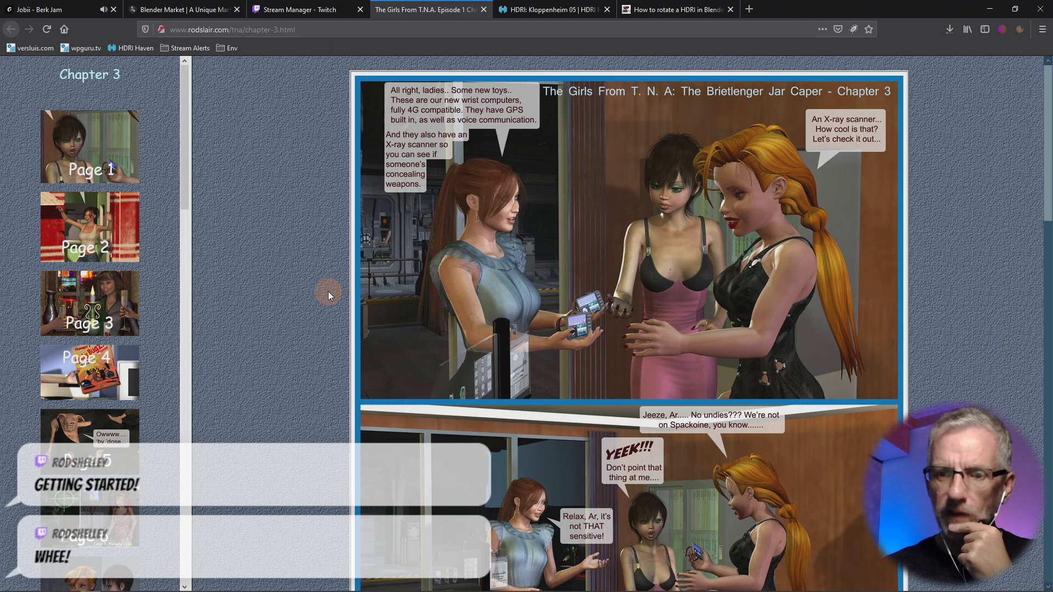
- Look over the rest of page 1 of the Chapter 3 comic and open page 8
scroll(328, 292, "down", 4)
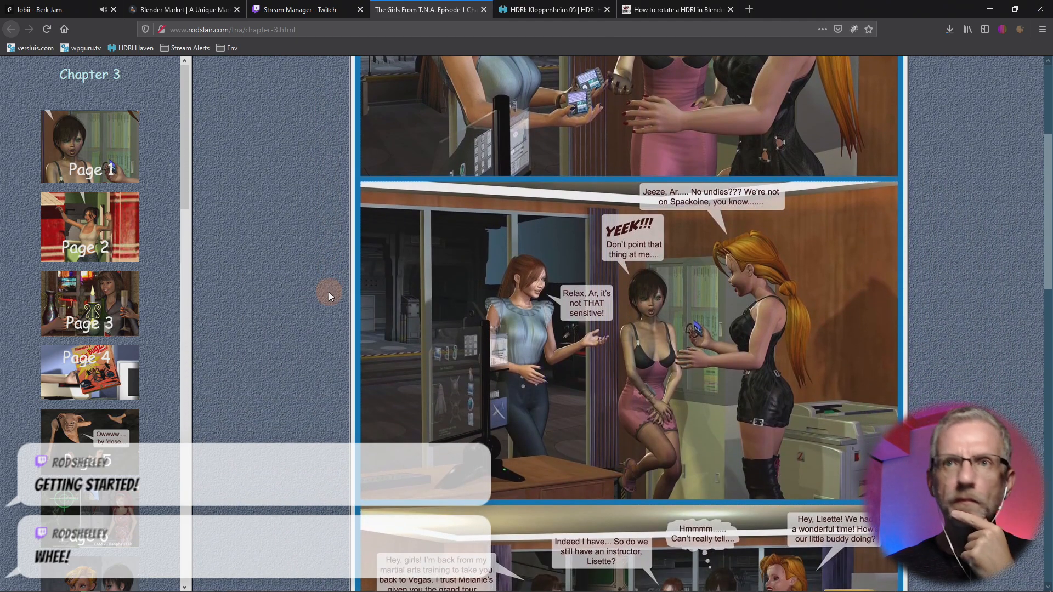
scroll(161, 299, "down", 5)
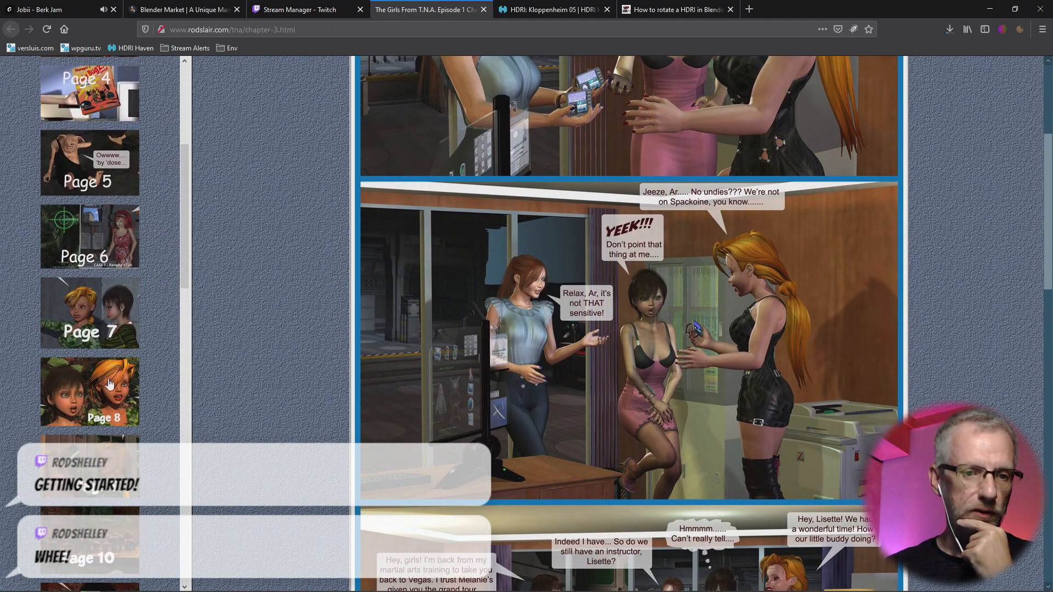
left_click(110, 382)
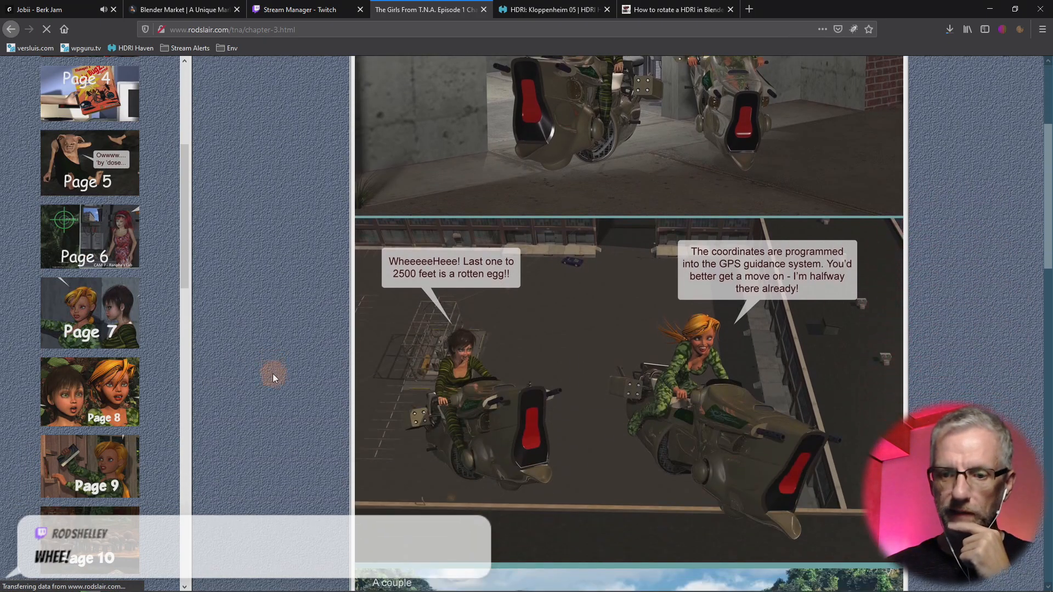
- Examine the panels on page 8 of the comic, especially the aerial forest scene and the garden scene
scroll(272, 373, "down", 12)
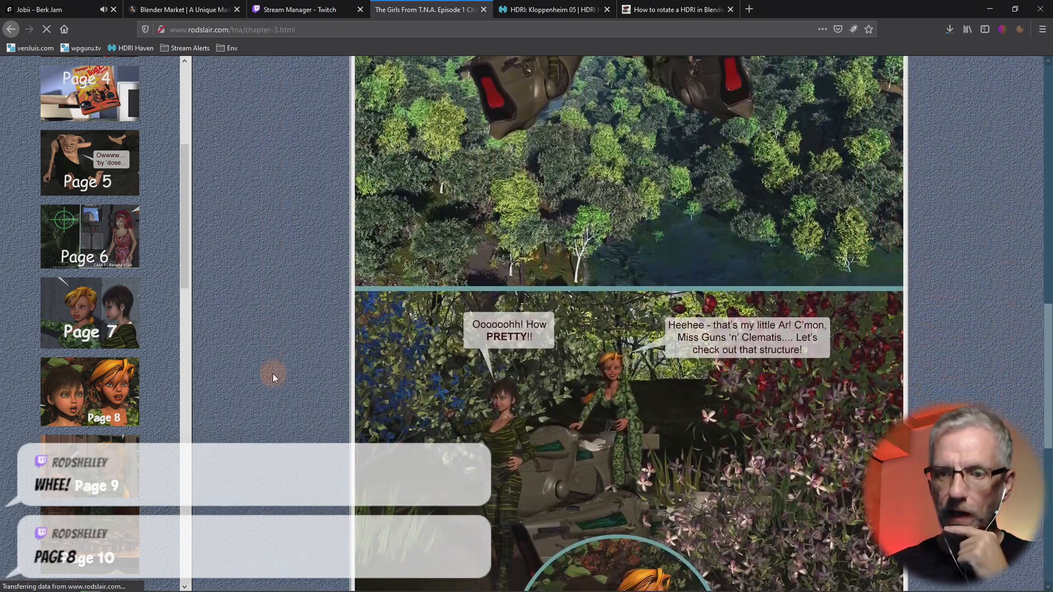
scroll(273, 373, "up", 3)
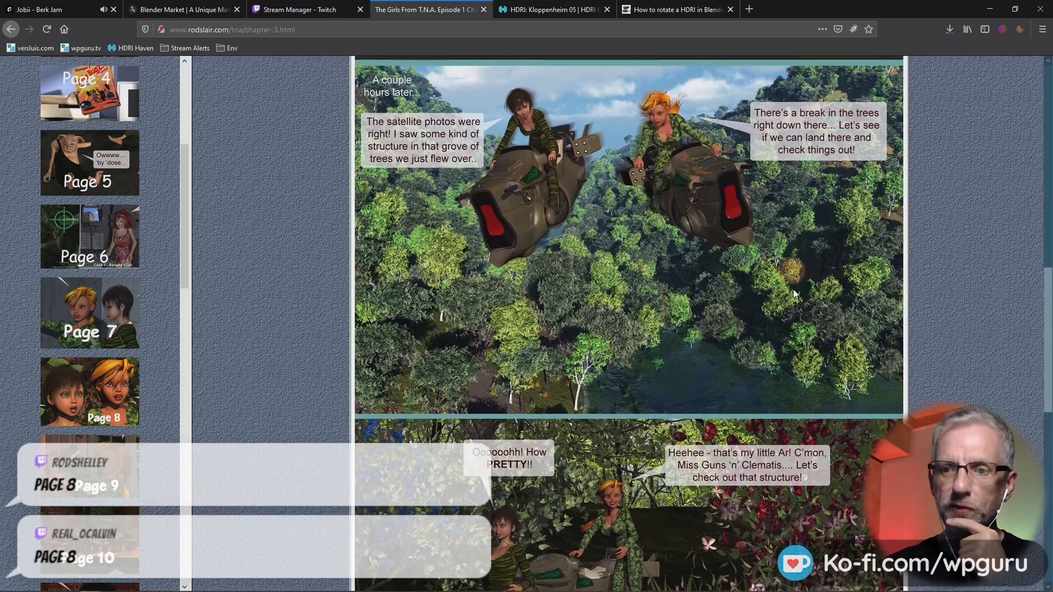
scroll(792, 284, "up", 1)
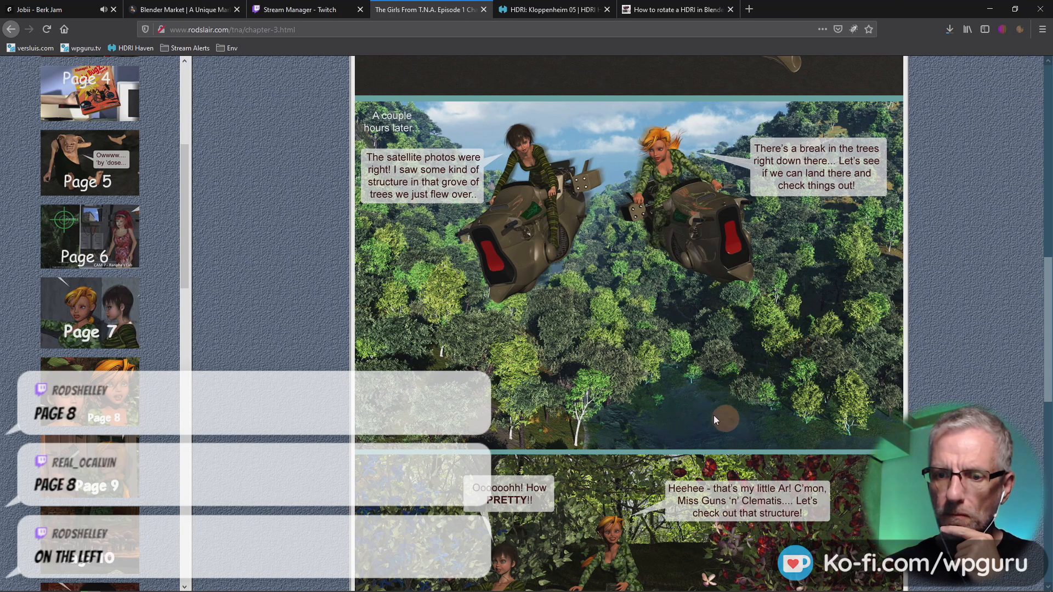
scroll(801, 376, "down", 4)
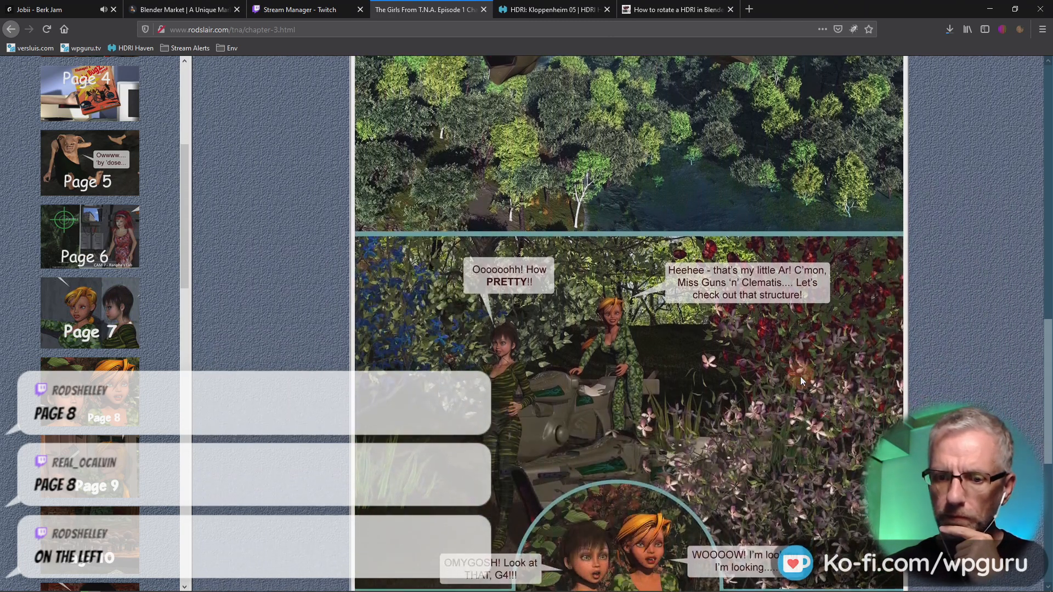
scroll(801, 376, "down", 7)
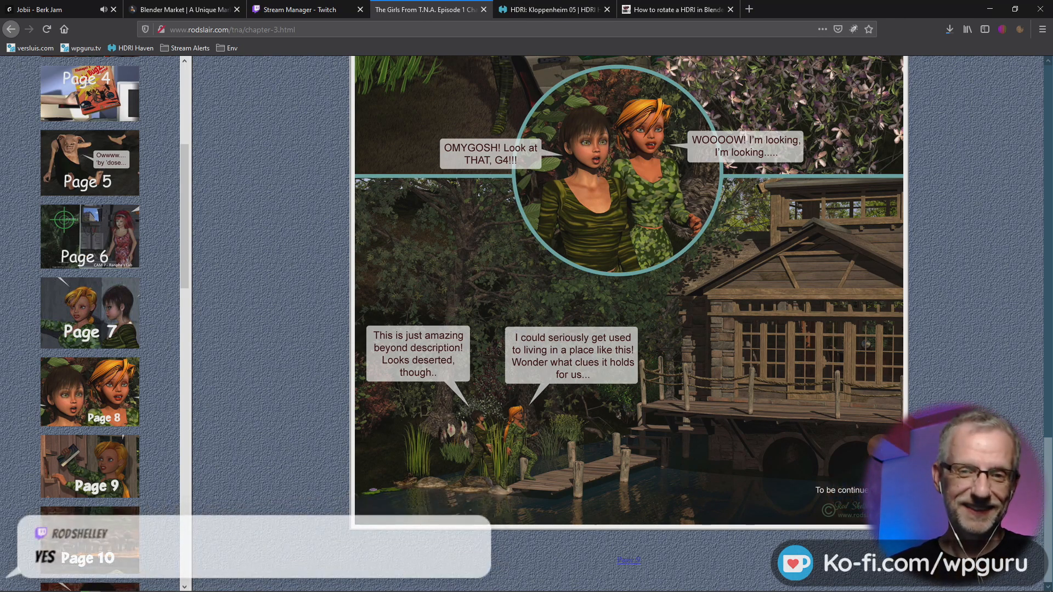
scroll(629, 324, "up", 10)
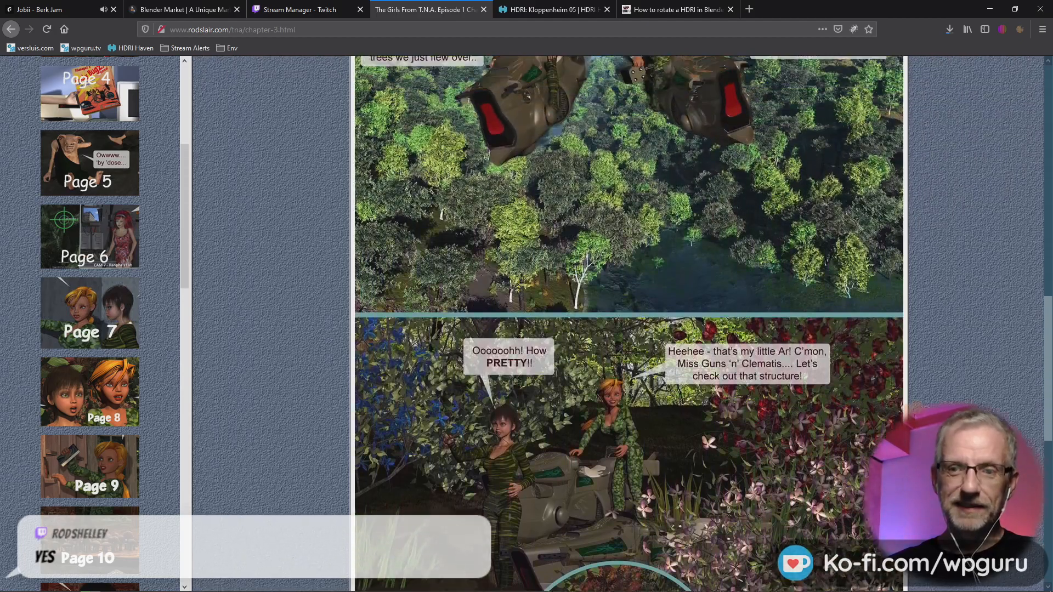
scroll(628, 324, "up", 1)
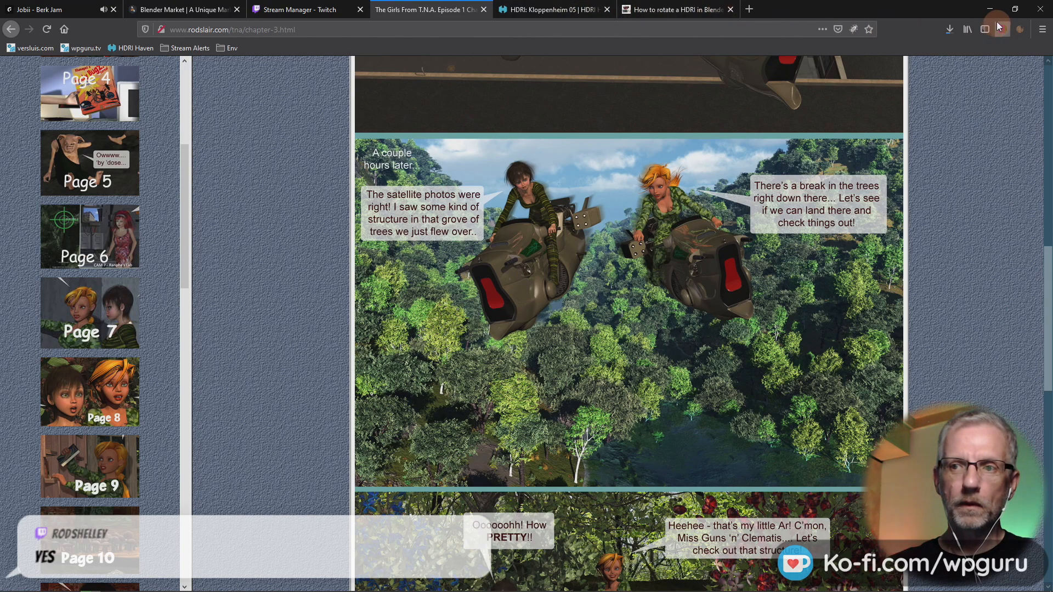
- Open the True Terrain 3.1 Help.pdf from the browser's list of downloads
left_click(951, 29)
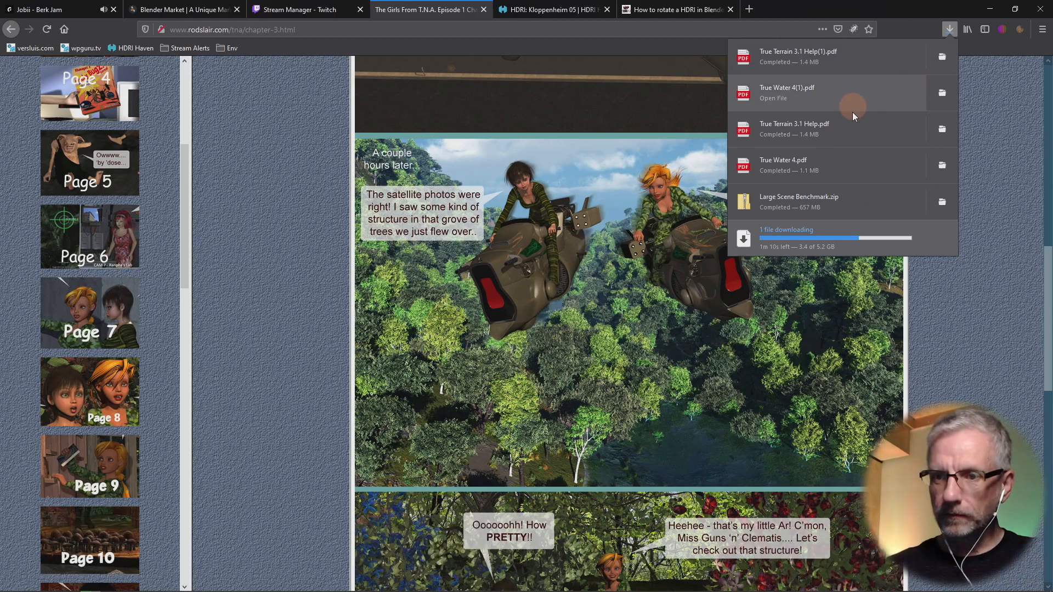
left_click(847, 127)
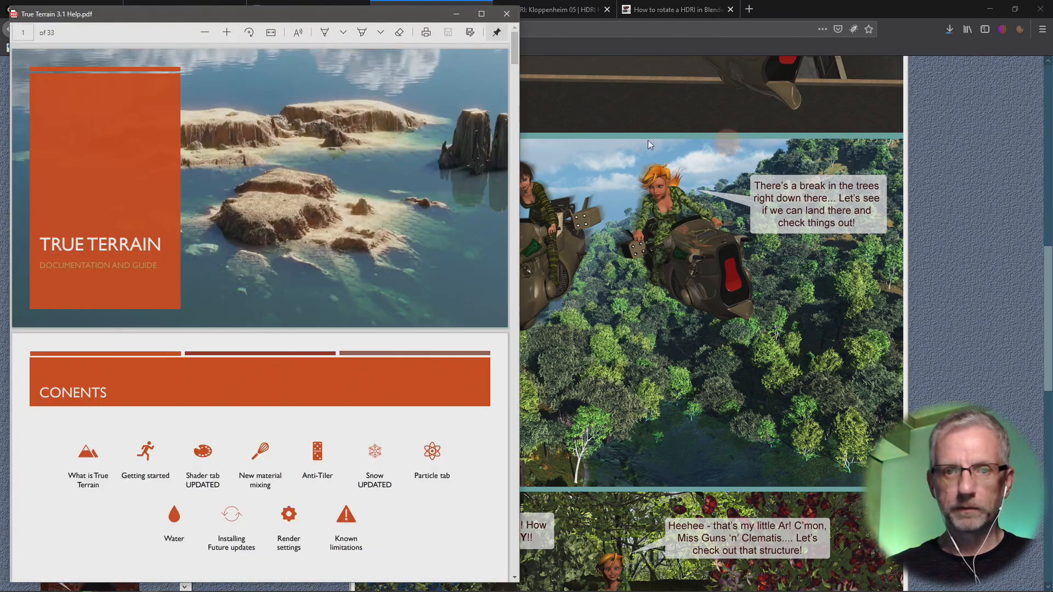
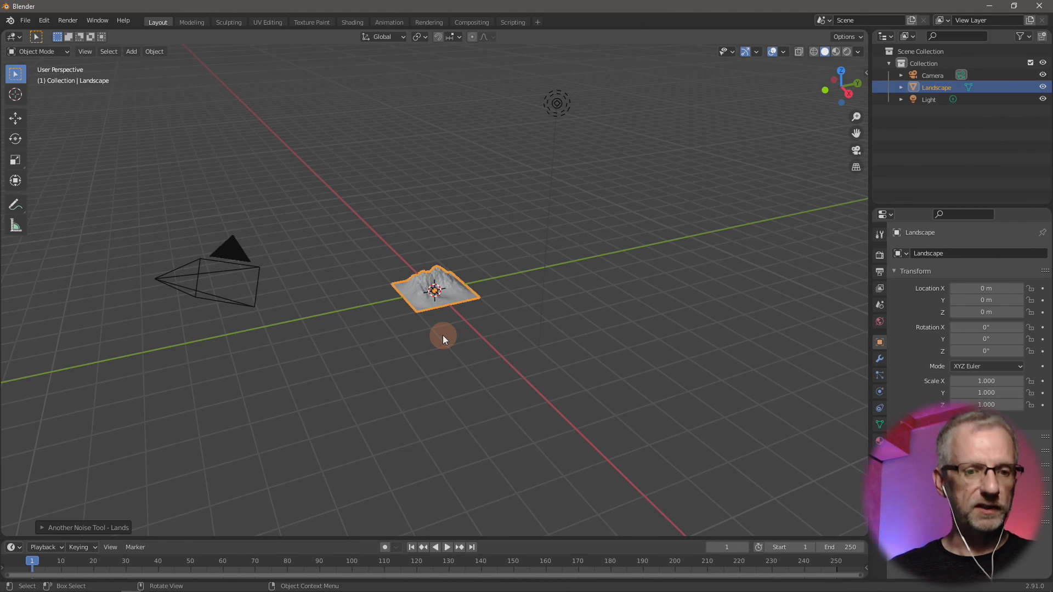
- Expand the Another Noise Tool settings for the generated landscape in Blender and look through the available options
left_click(44, 525)
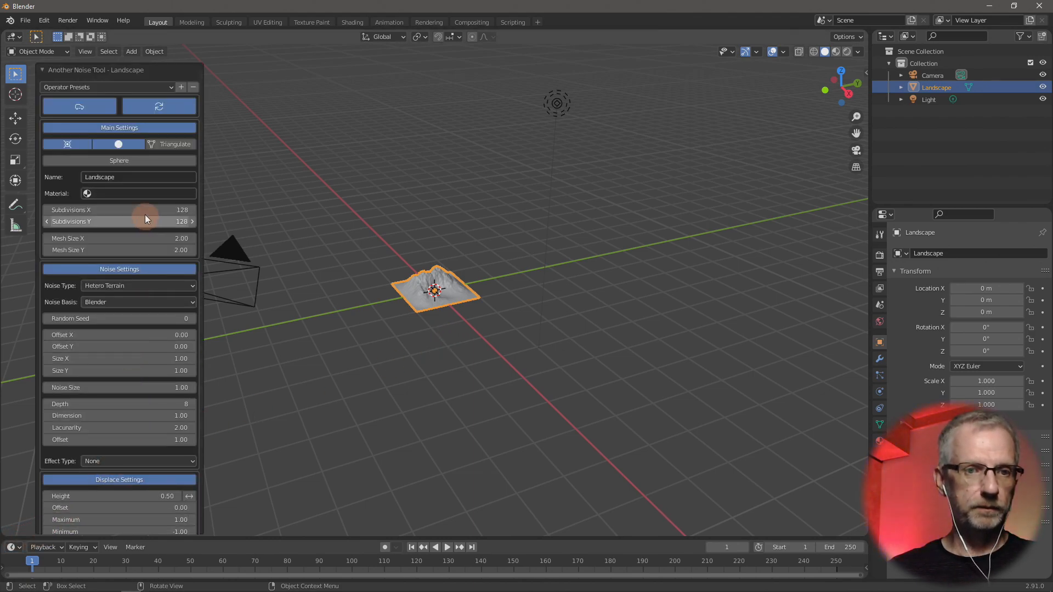
scroll(141, 360, "down", 5)
scroll(144, 362, "up", 5)
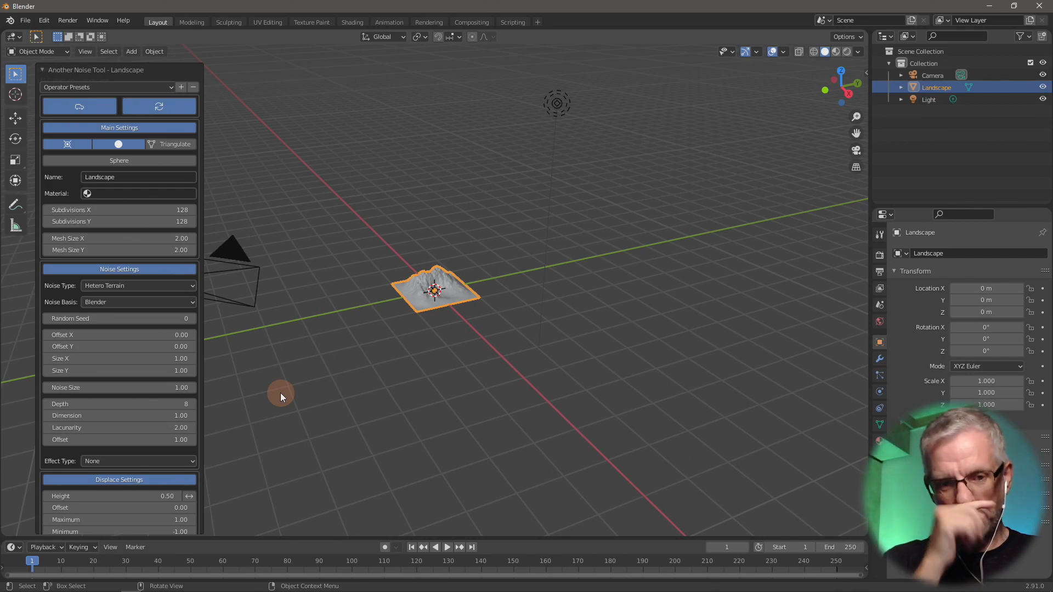
- Switch to the True Terrain help PDF and read the Getting Started pages on landscape, material and particle setup
key("alt+Tab")
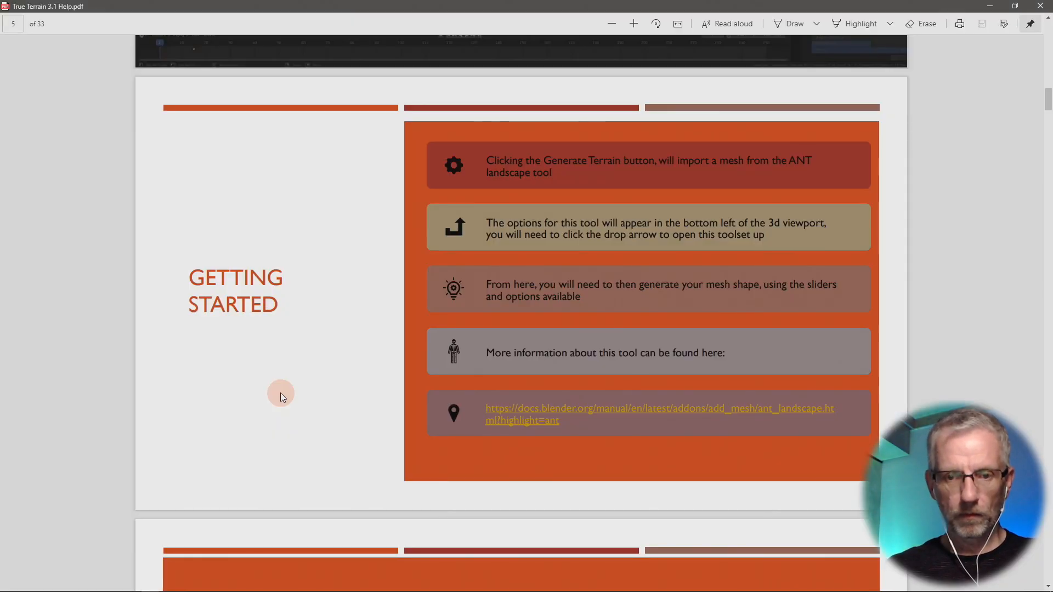
scroll(281, 391, "down", 8)
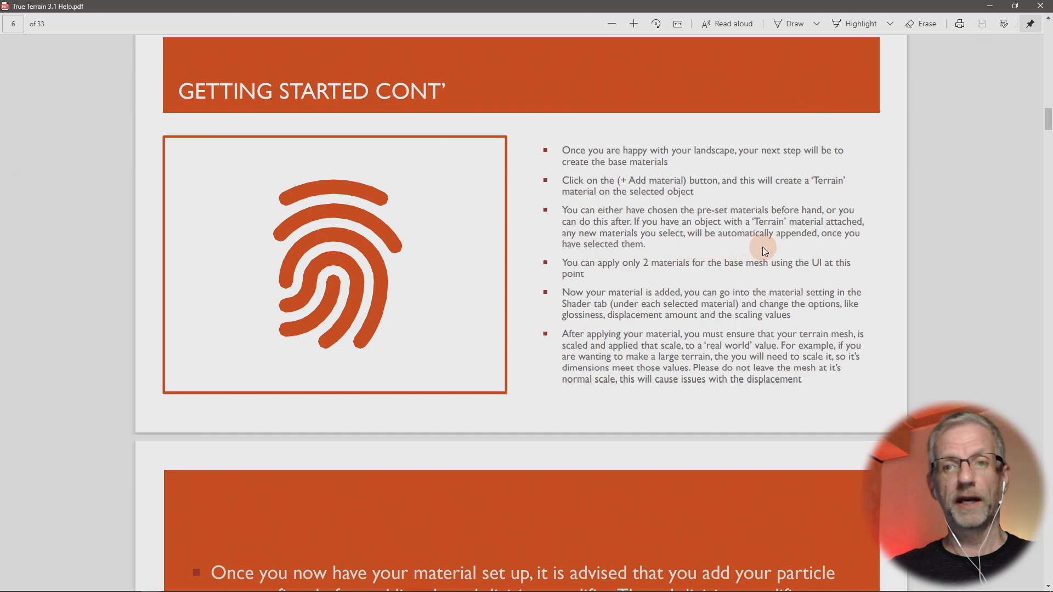
scroll(764, 249, "down", 6)
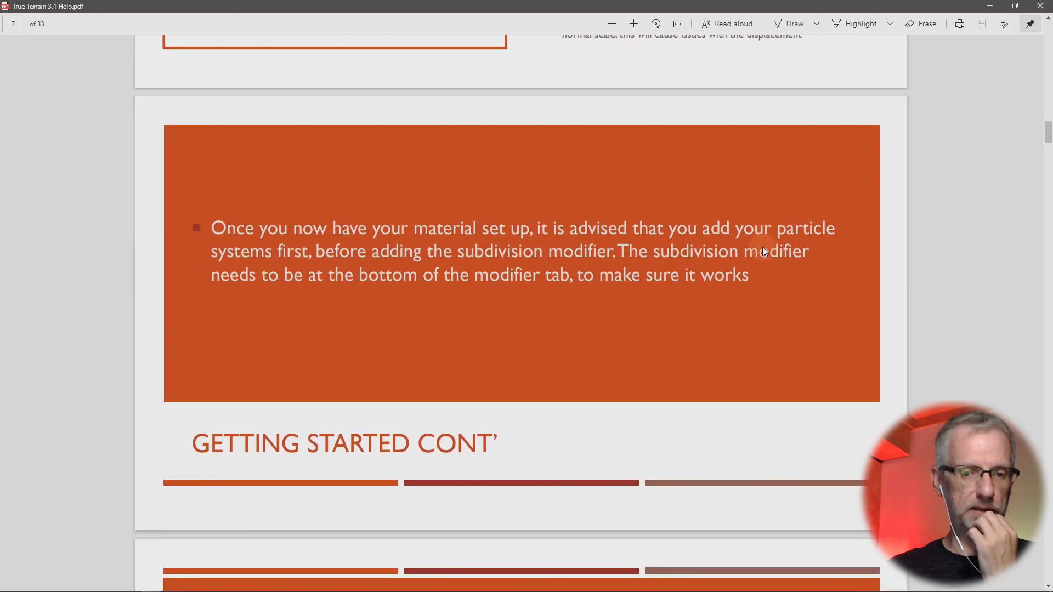
scroll(763, 248, "down", 3)
scroll(762, 248, "up", 12)
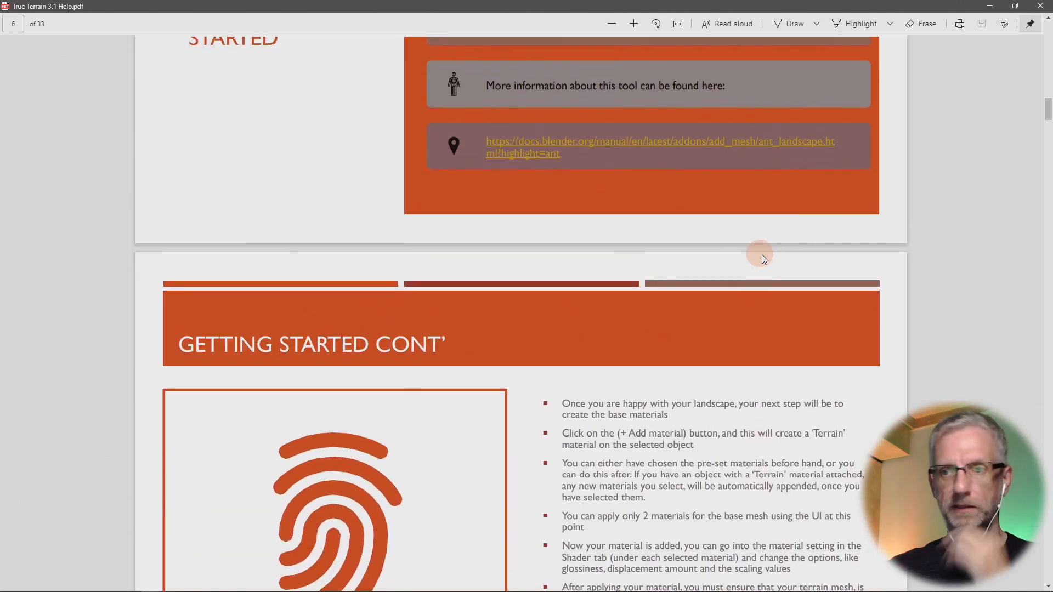
- Return to Blender, collapse the noise tool settings and delete the generated landscape
left_click(990, 6)
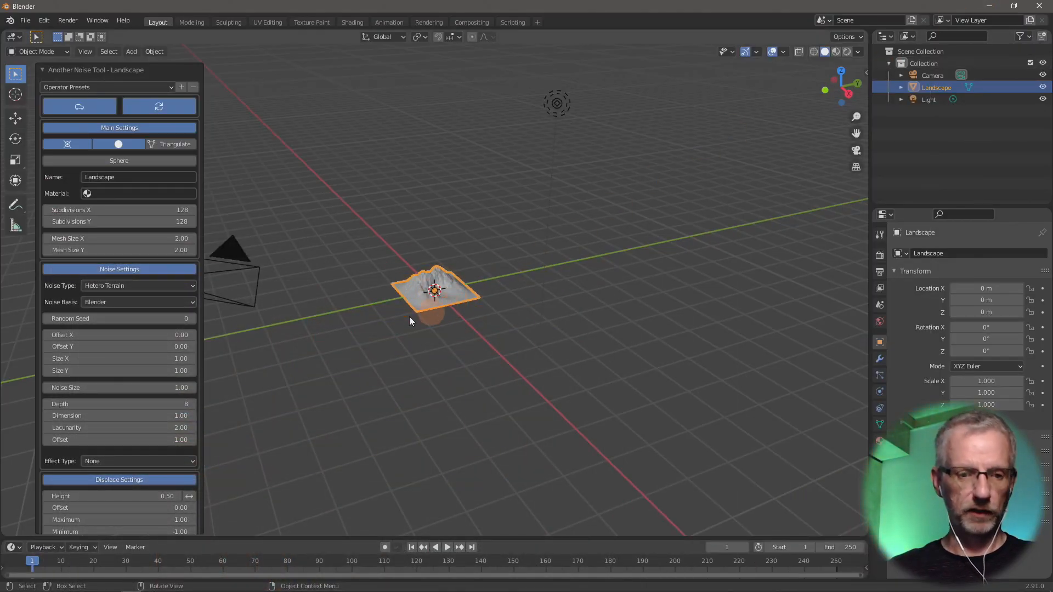
left_click(43, 70)
key("Delete")
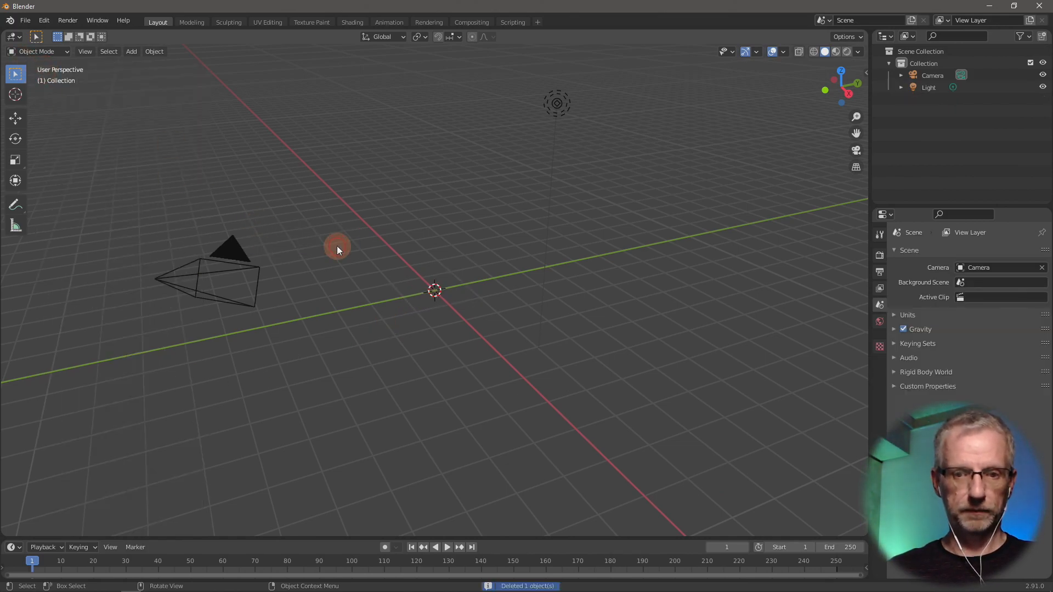
- Open the Add-ons section of the Blender preferences
left_click(26, 20)
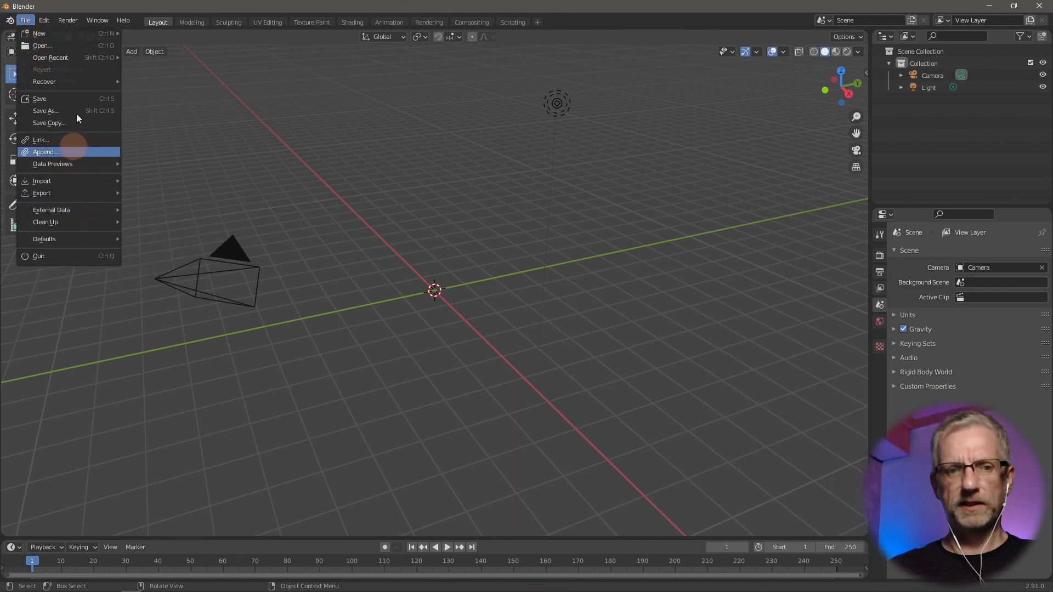
mouse_move(44, 24)
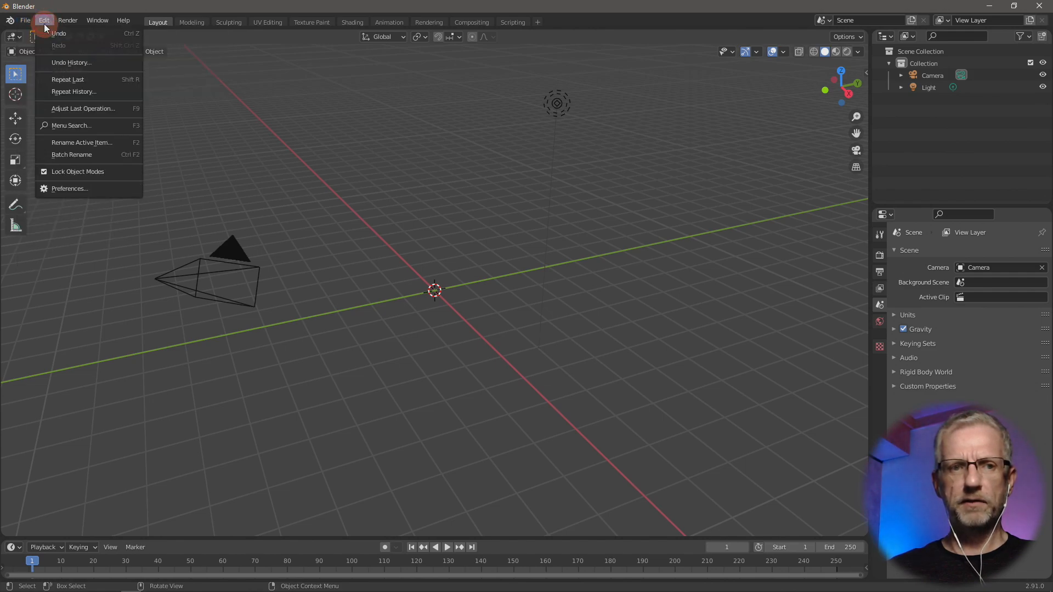
left_click(67, 186)
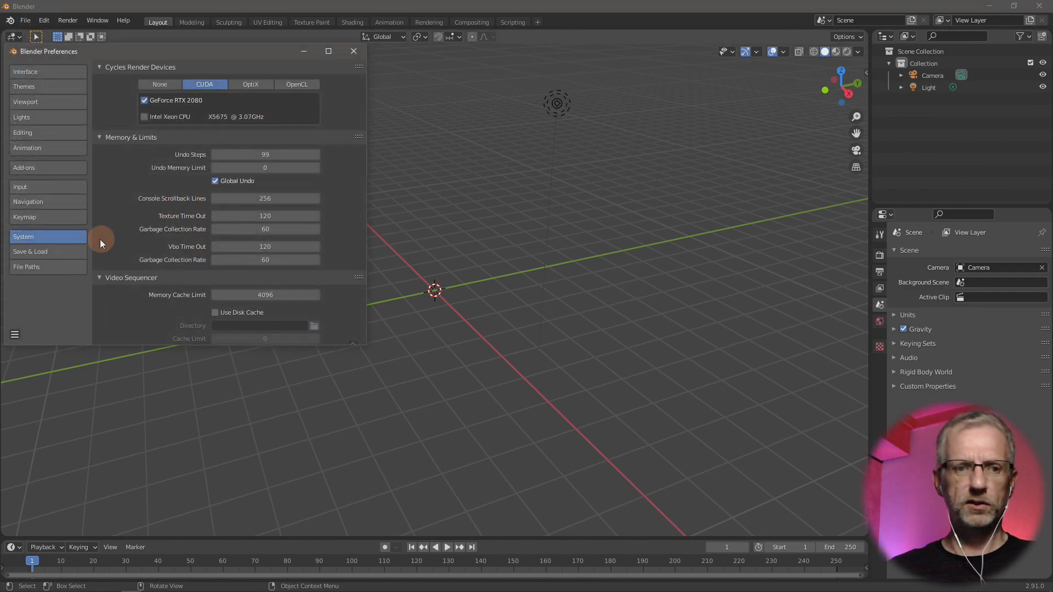
left_click(70, 168)
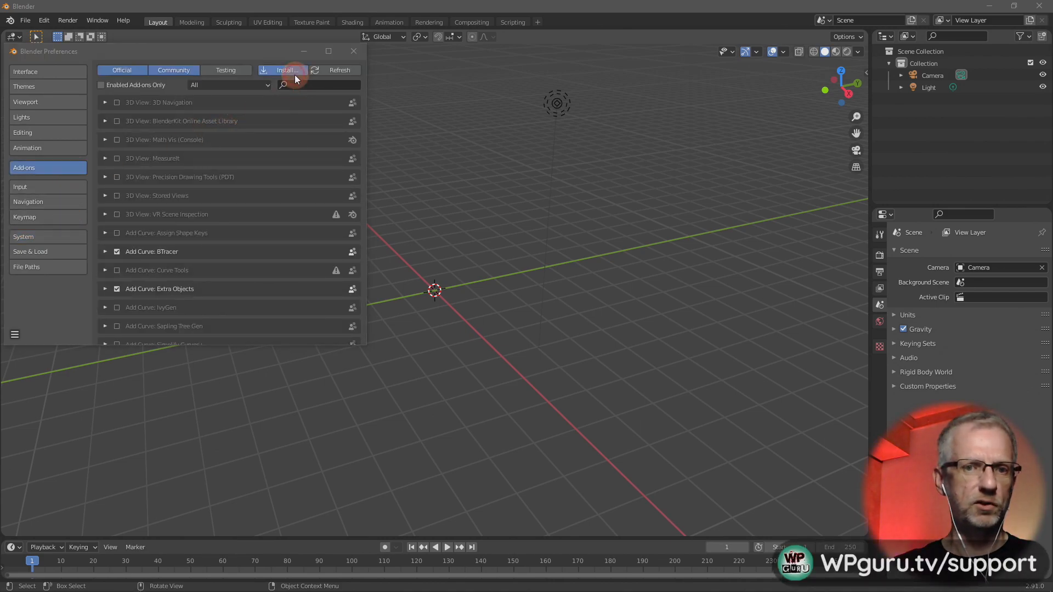
- Install the add-on True-Terrain PRO_V3.1.51 - 2.90.zip from the Downloads folder
left_click(294, 75)
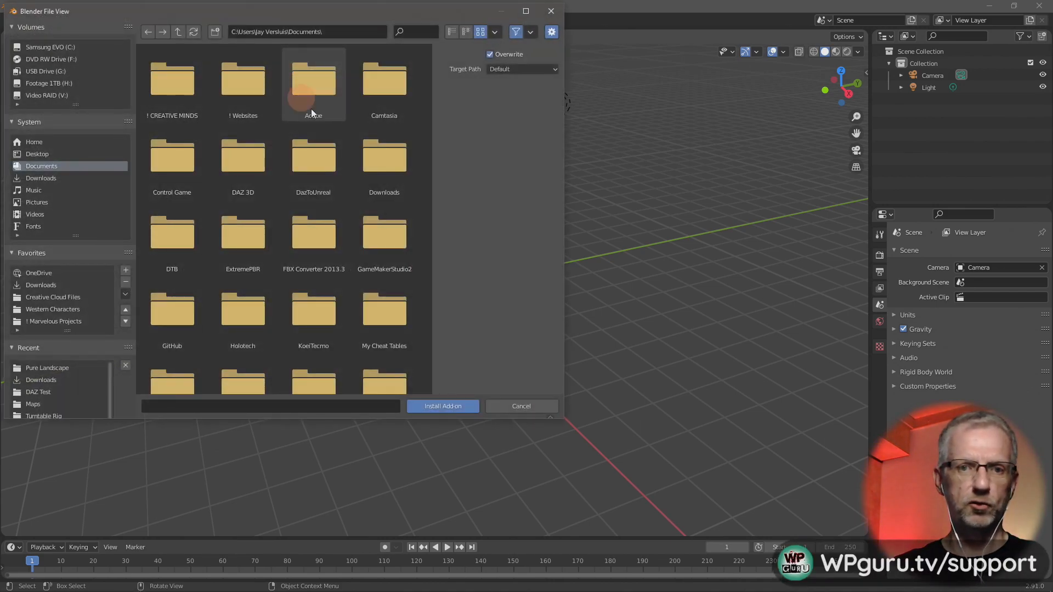
left_click(41, 178)
scroll(288, 197, "down", 5)
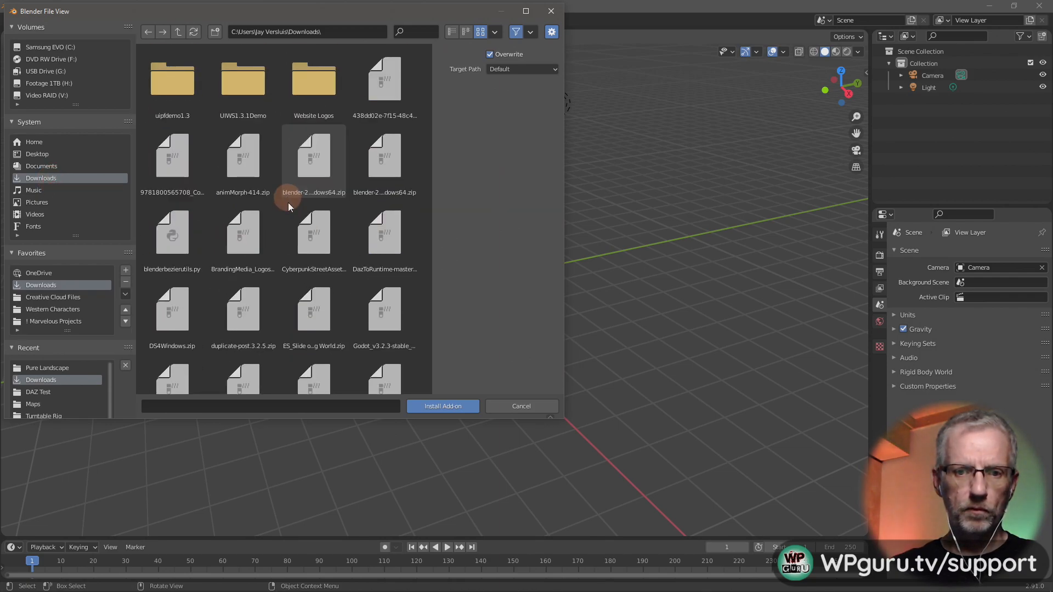
left_click_drag(432, 210, 467, 215)
scroll(444, 212, "down", 1)
scroll(445, 212, "down", 6)
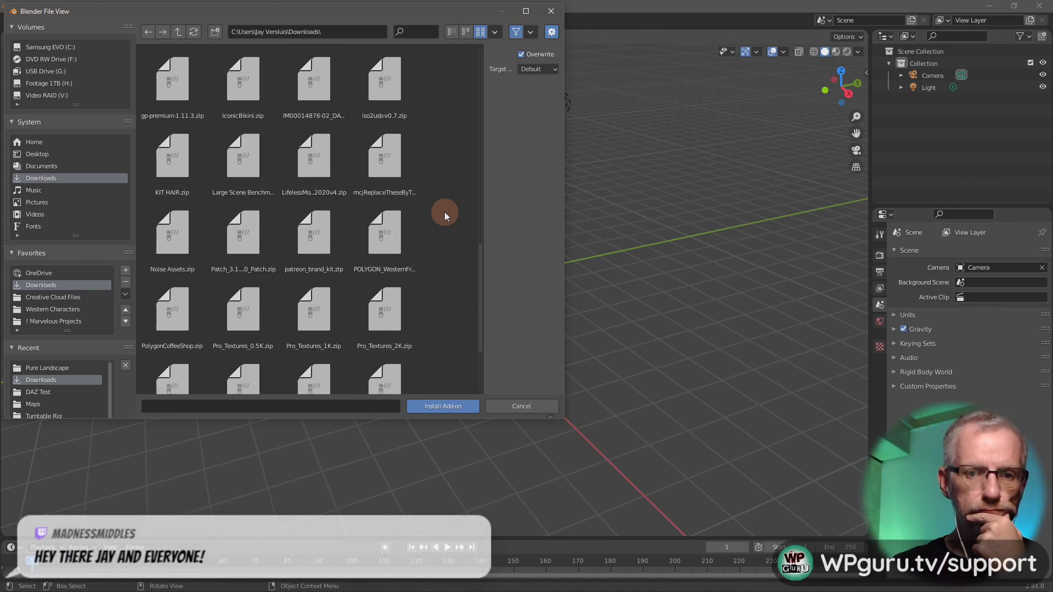
scroll(444, 212, "down", 1)
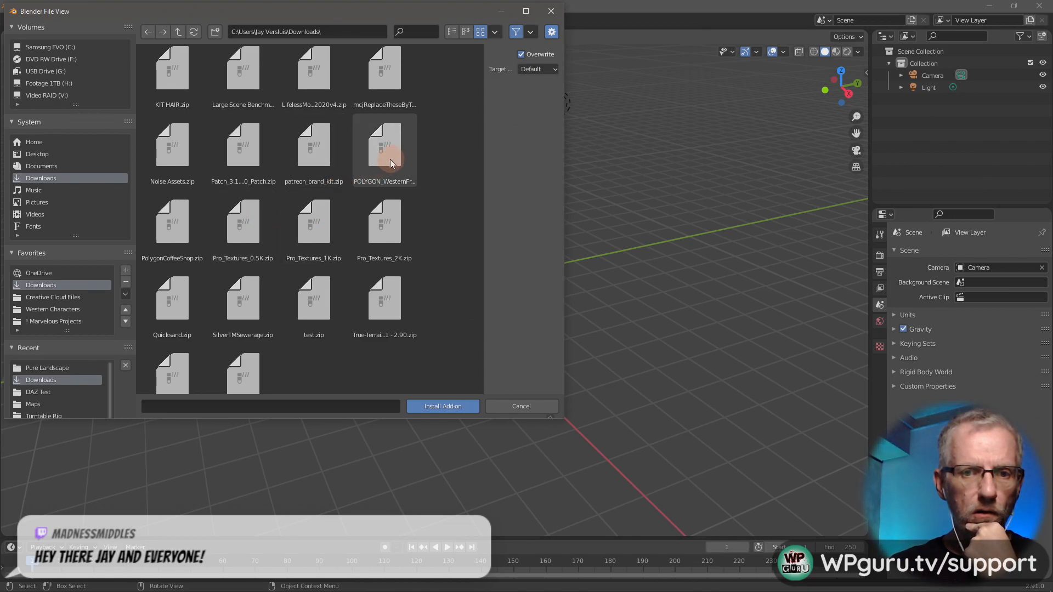
scroll(396, 164, "down", 1)
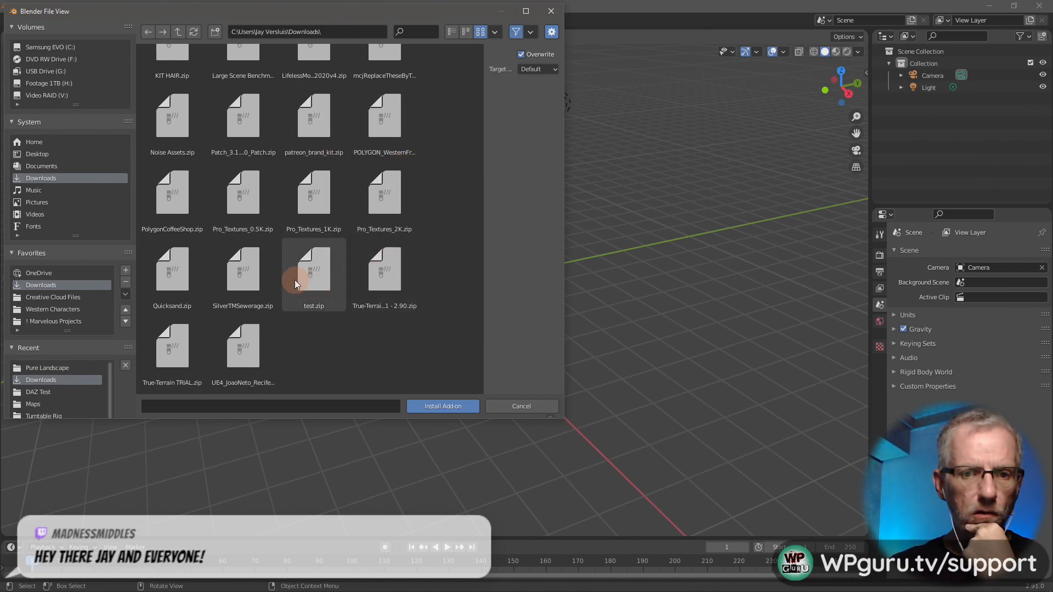
left_click(392, 279)
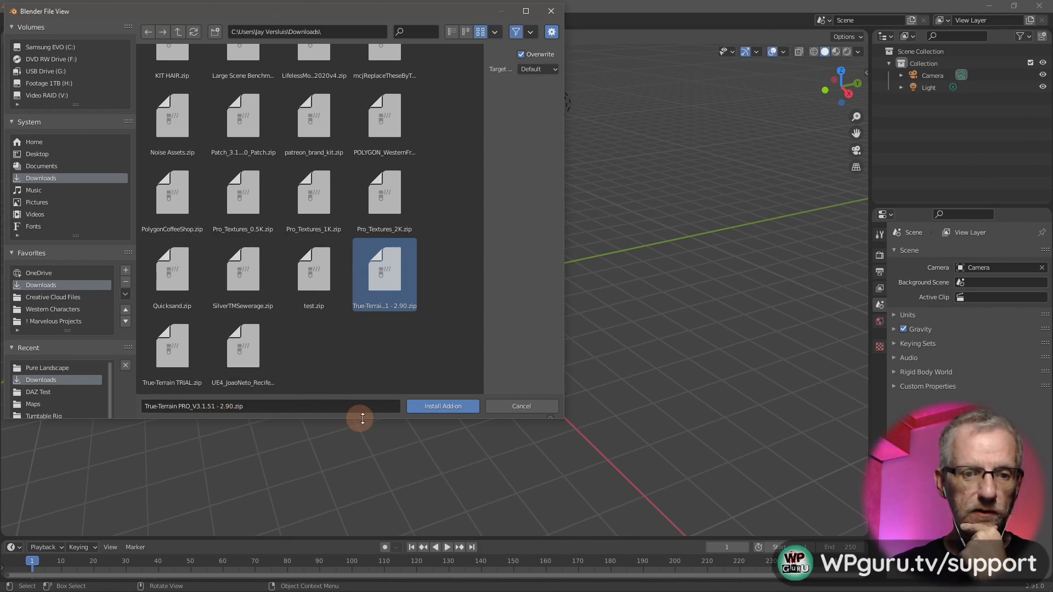
left_click(456, 409)
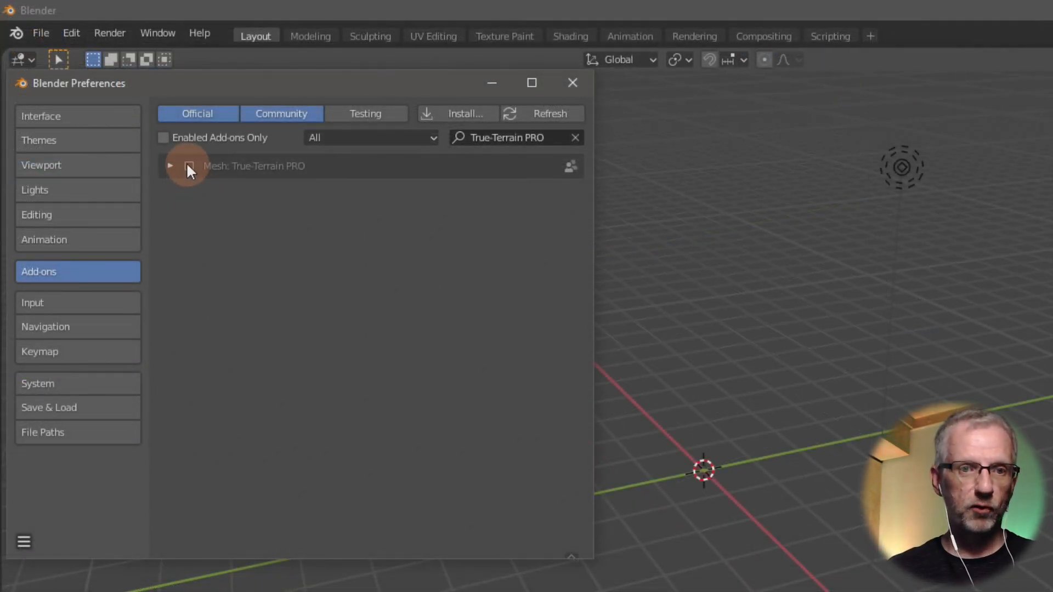
- Enable the True-Terrain PRO add-on and check its details
left_click(188, 165)
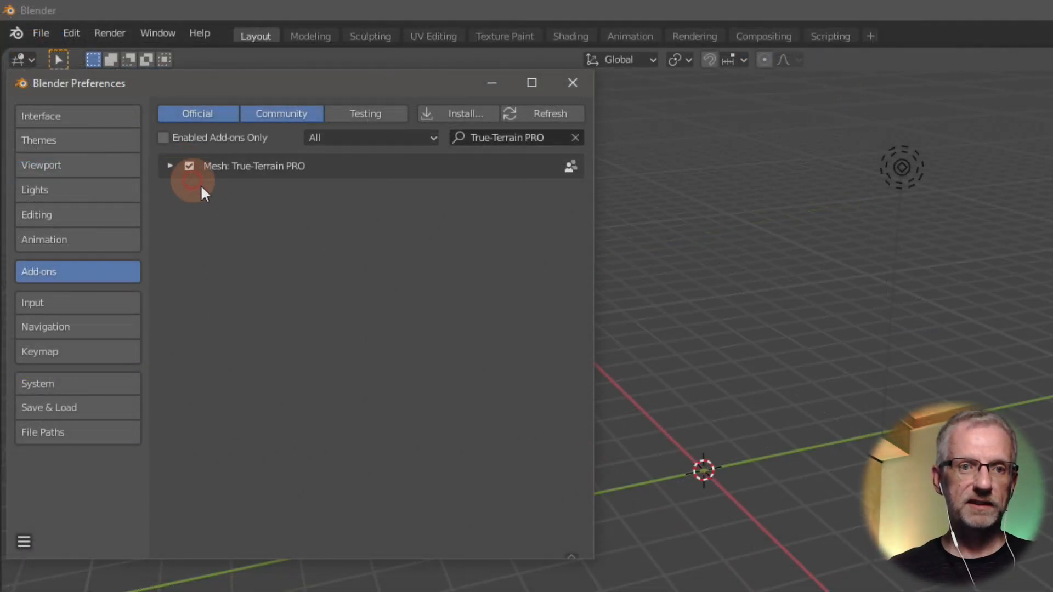
left_click(169, 166)
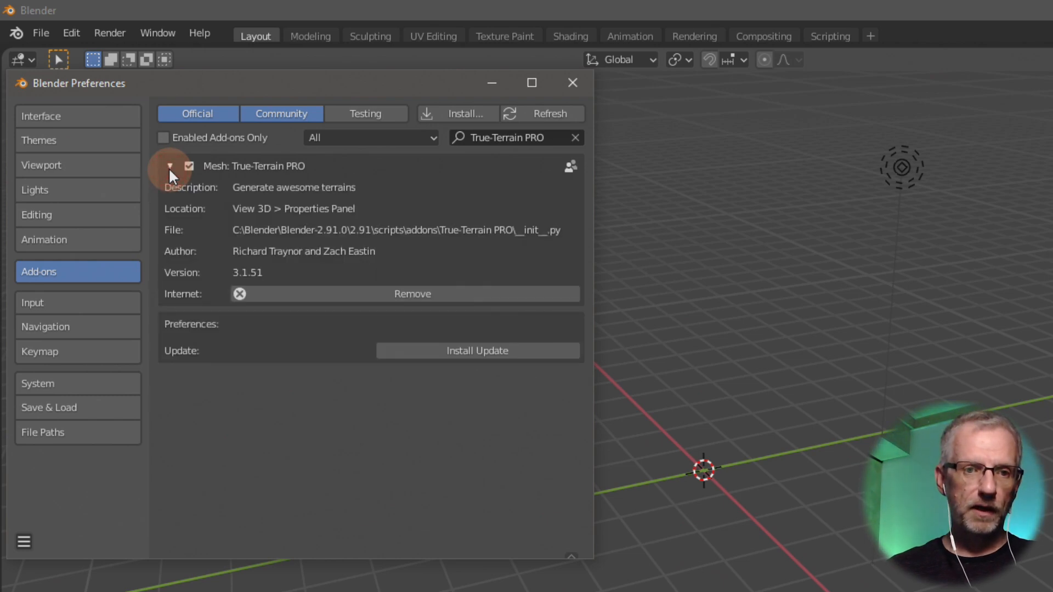
left_click(169, 166)
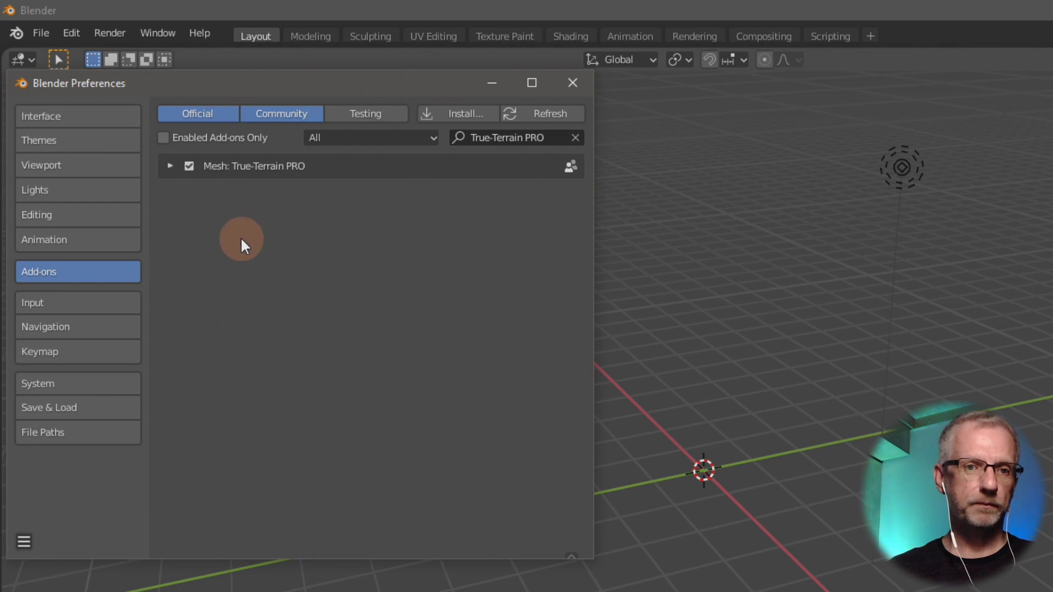
- Filter the add-ons by True-Terrain, disable the True-Terrain TRIAL add-on and close the preferences
left_click(563, 137)
left_click(563, 136)
key("BackSpace")
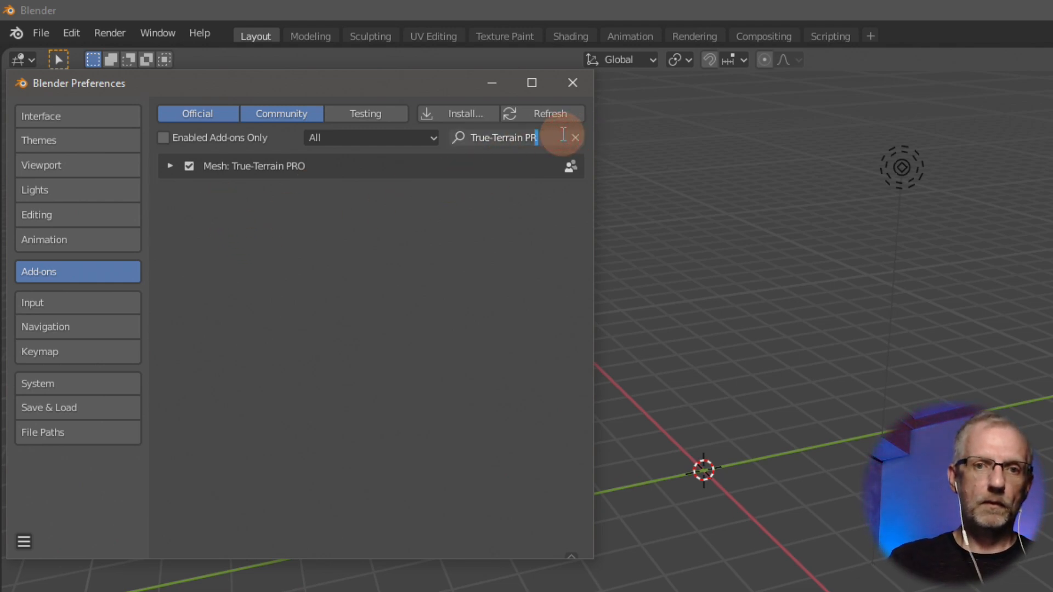
key("BackSpace")
key("BackSpace")
key("BackSpace")
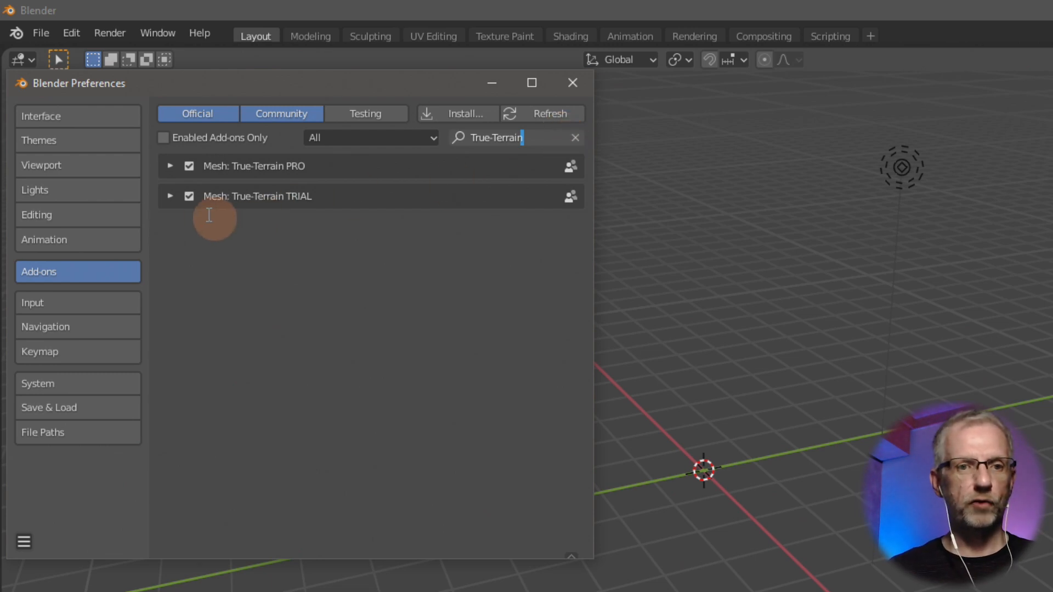
left_click(188, 198)
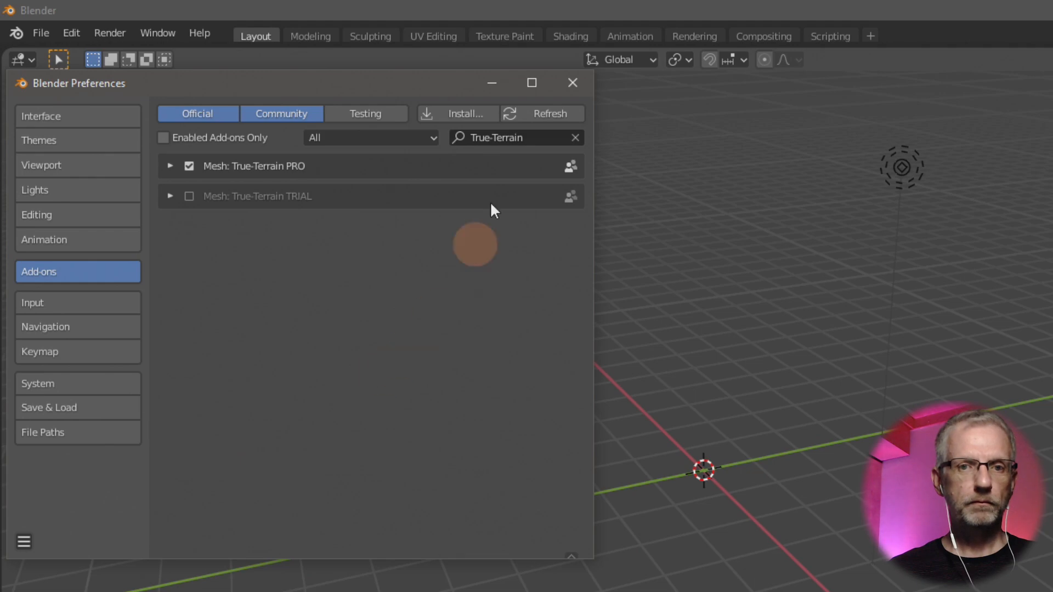
left_click(572, 83)
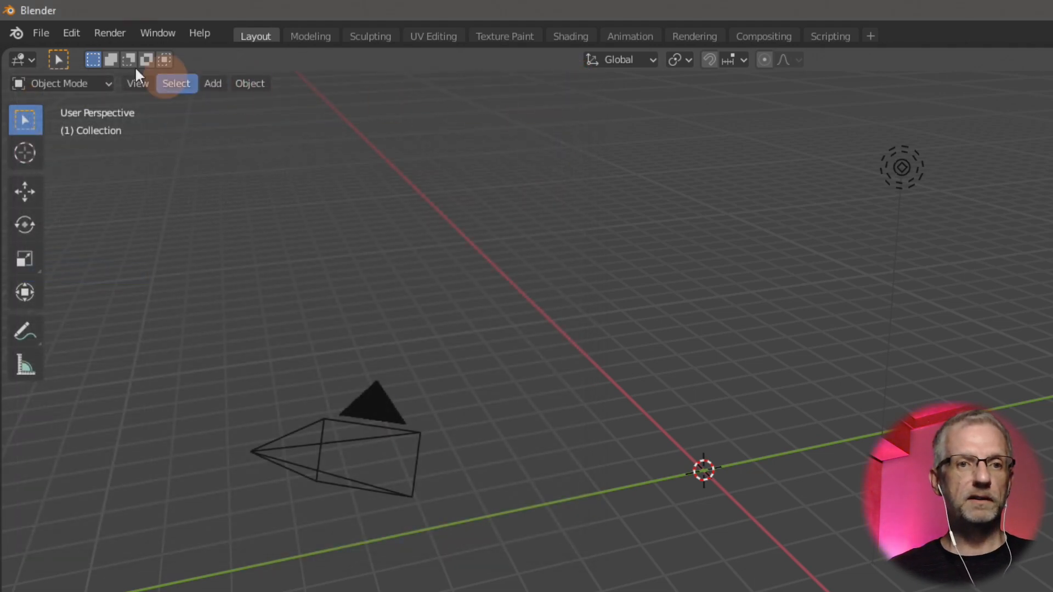
- Quit Blender without saving the untitled file
left_click(38, 33)
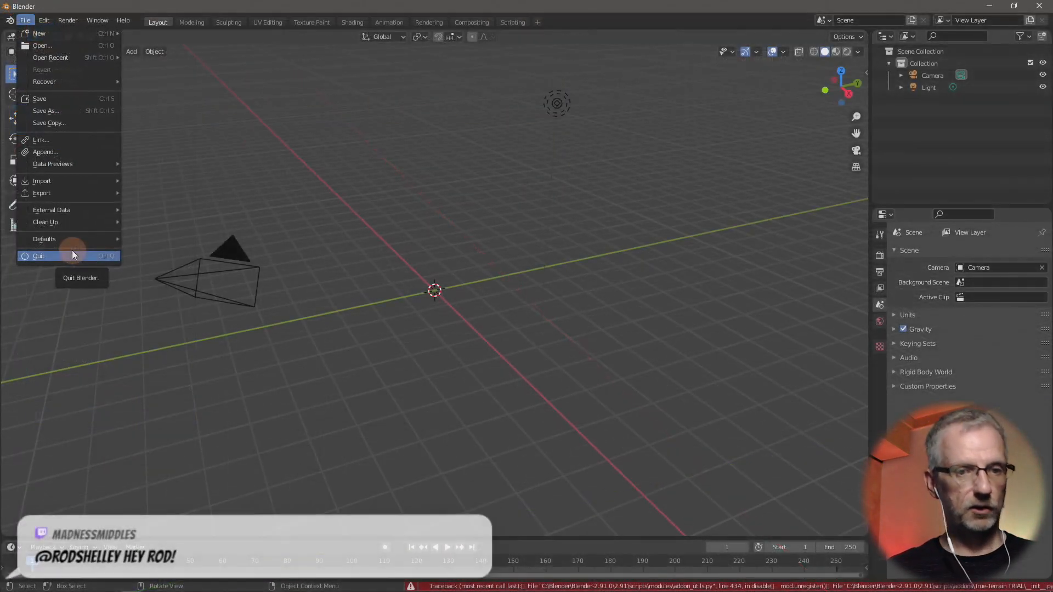
left_click(119, 414)
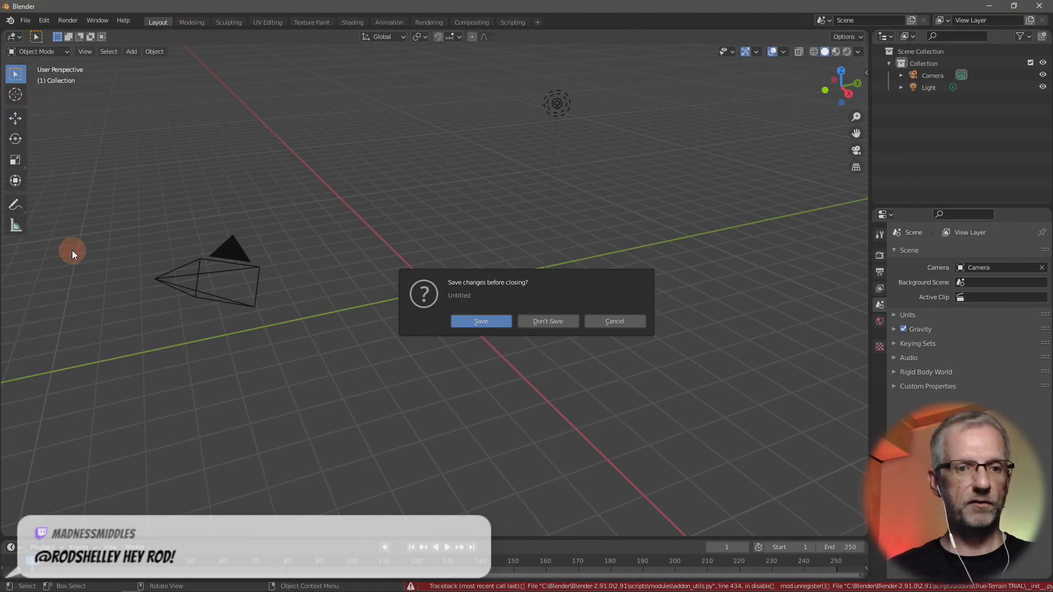
left_click(561, 323)
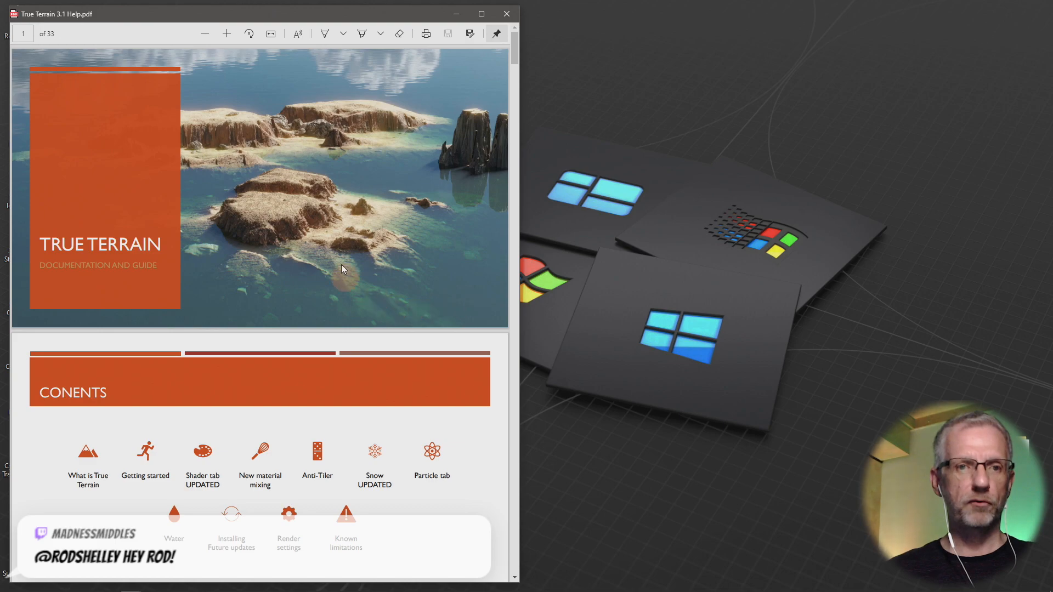
- Start Blender 2.91 again, dismiss the splash screen and delete the default cube
mouse_move(214, 591)
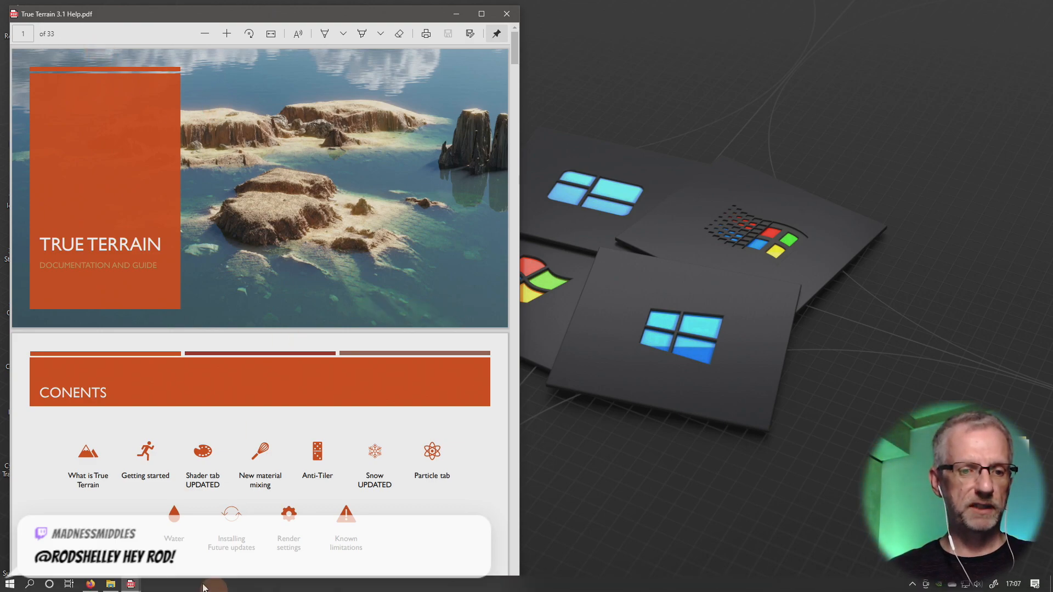
left_click(10, 584)
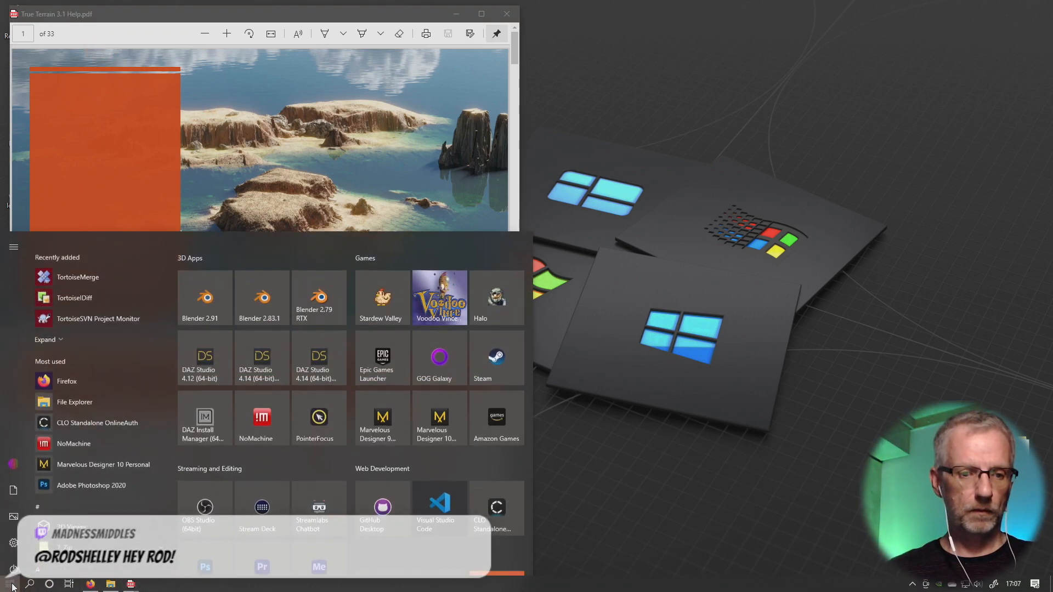
left_click(213, 292)
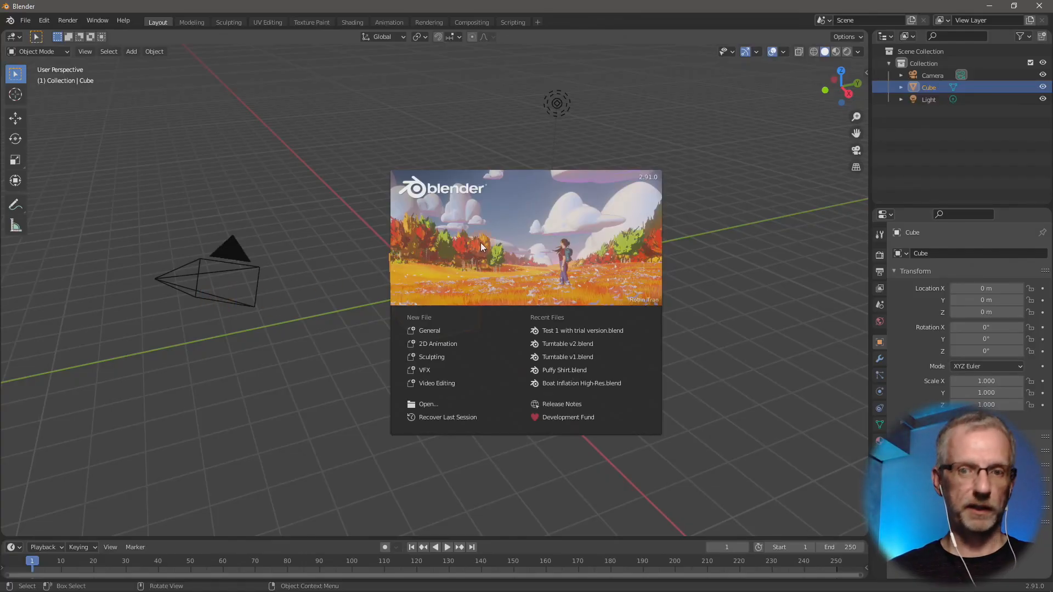
left_click(481, 242)
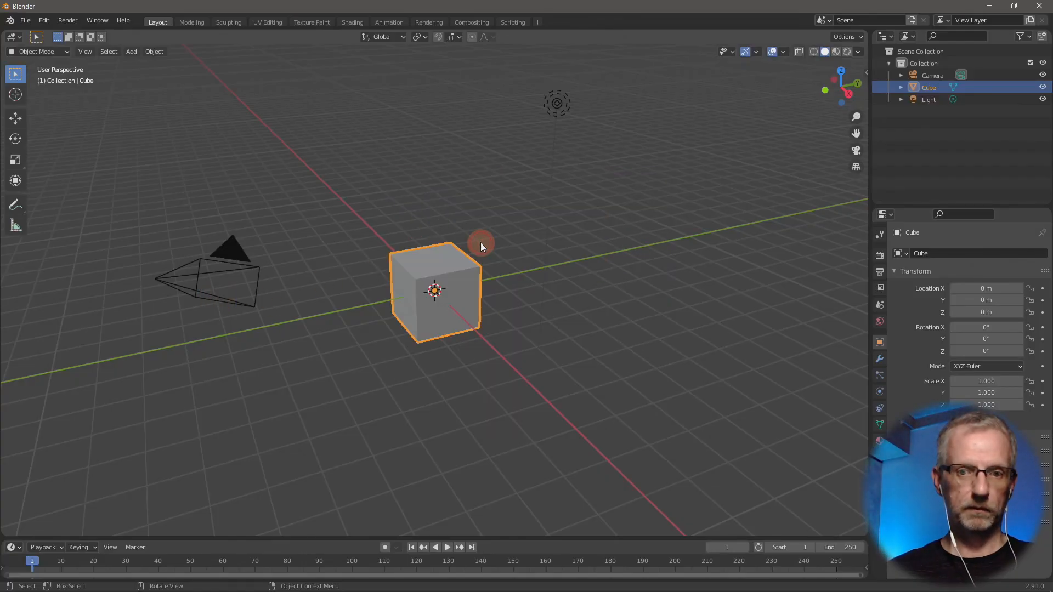
key("x")
left_click(563, 297)
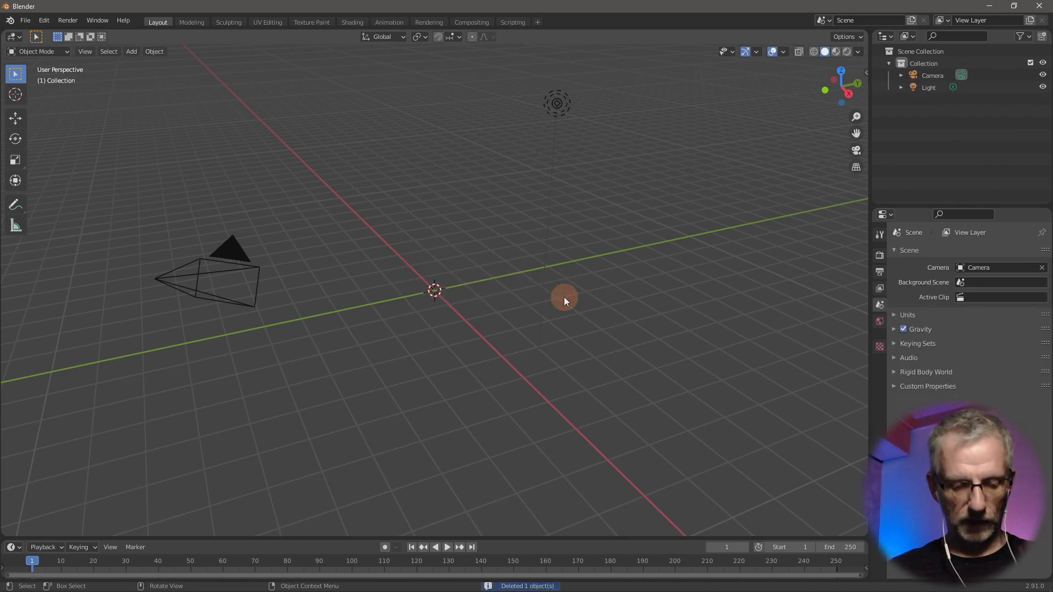
- Add a landscape mesh with the True Terrain add-on and expand its Another Noise Tool settings
key("shift+a")
mouse_move(564, 297)
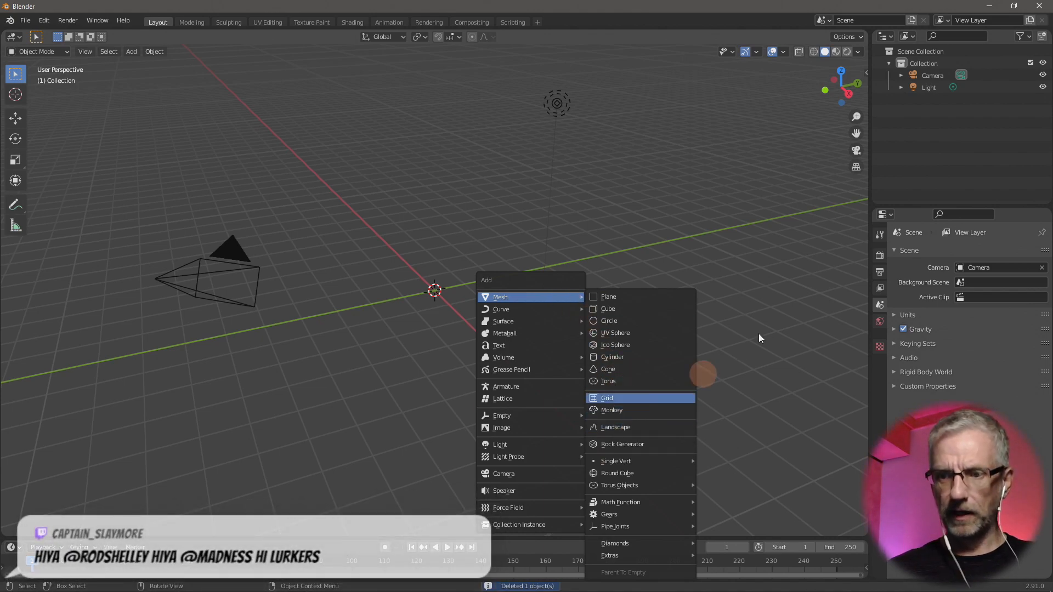
key("n")
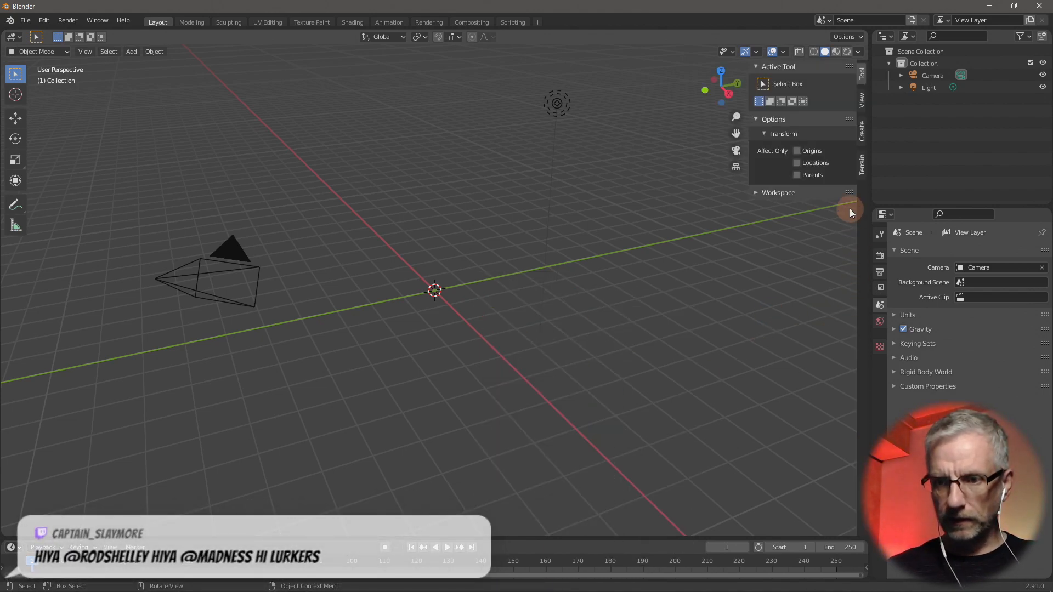
left_click(861, 166)
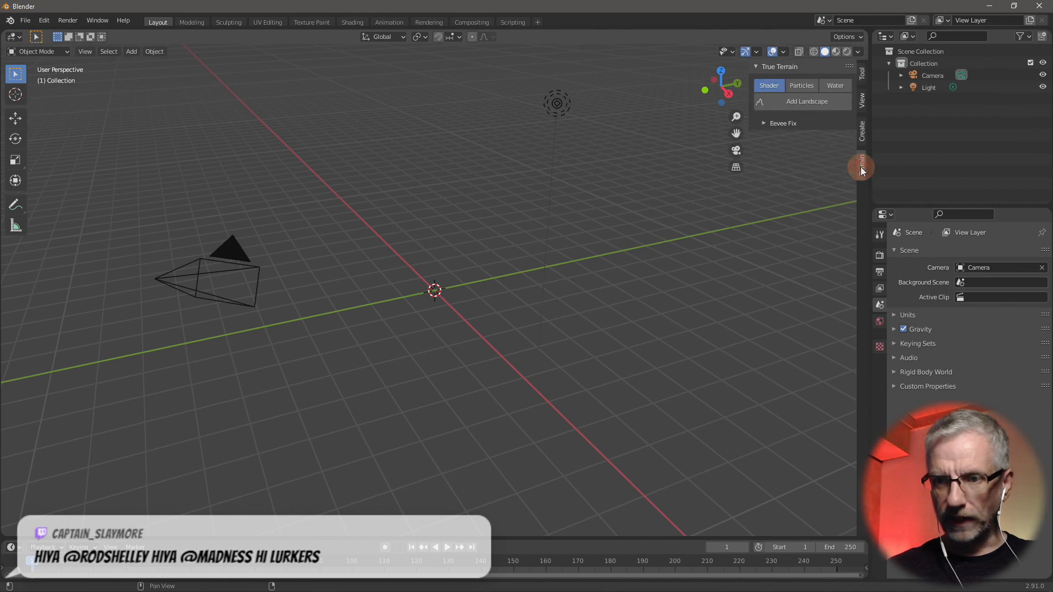
left_click(816, 104)
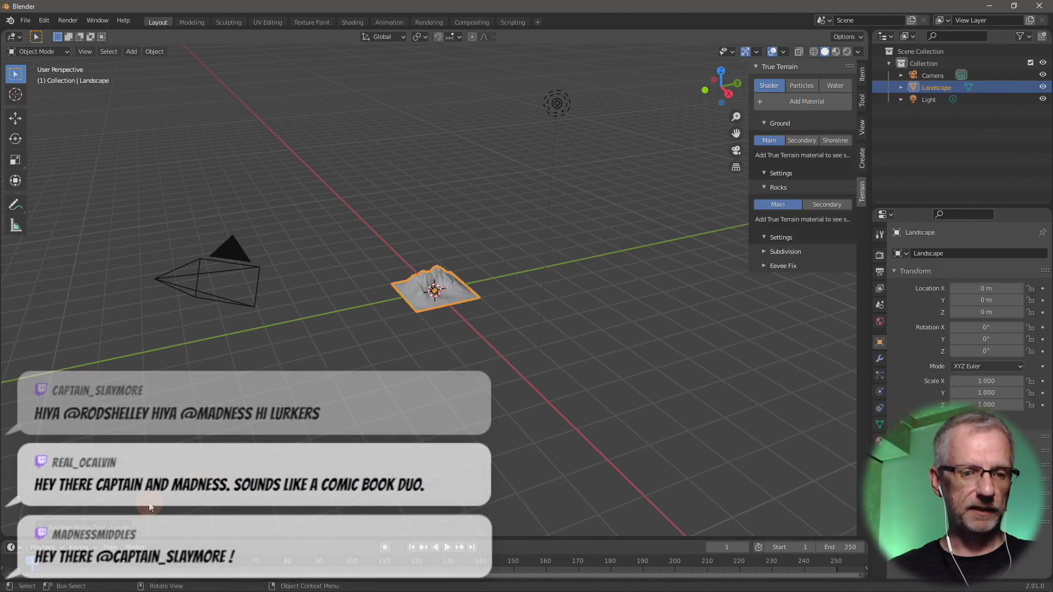
left_click(46, 534)
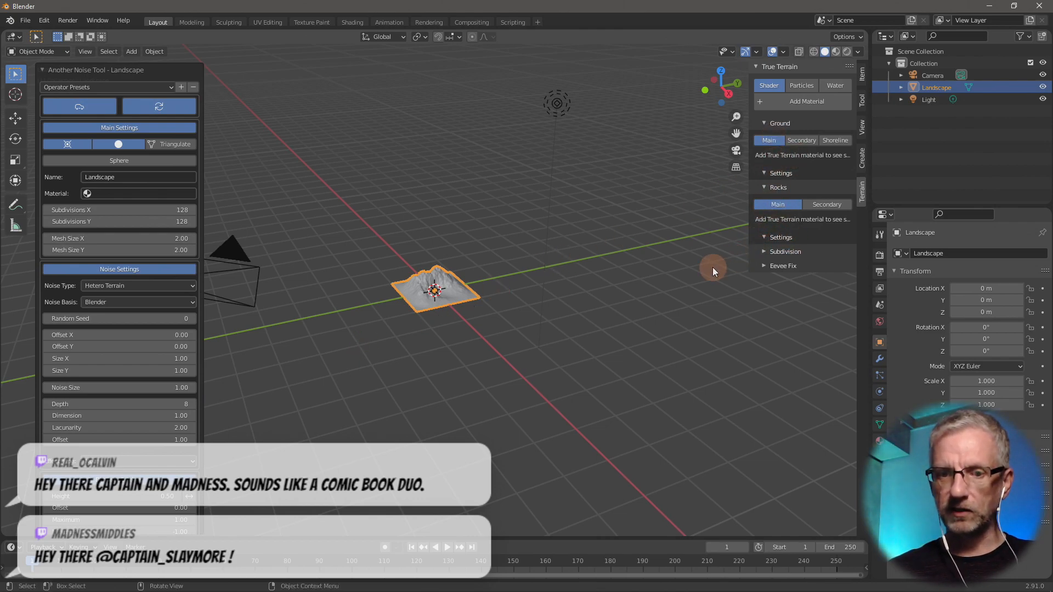
- Switch to the True Terrain 3.1 Help PDF and maximize its window
key("alt+Tab")
key("Tab")
left_click(341, 320)
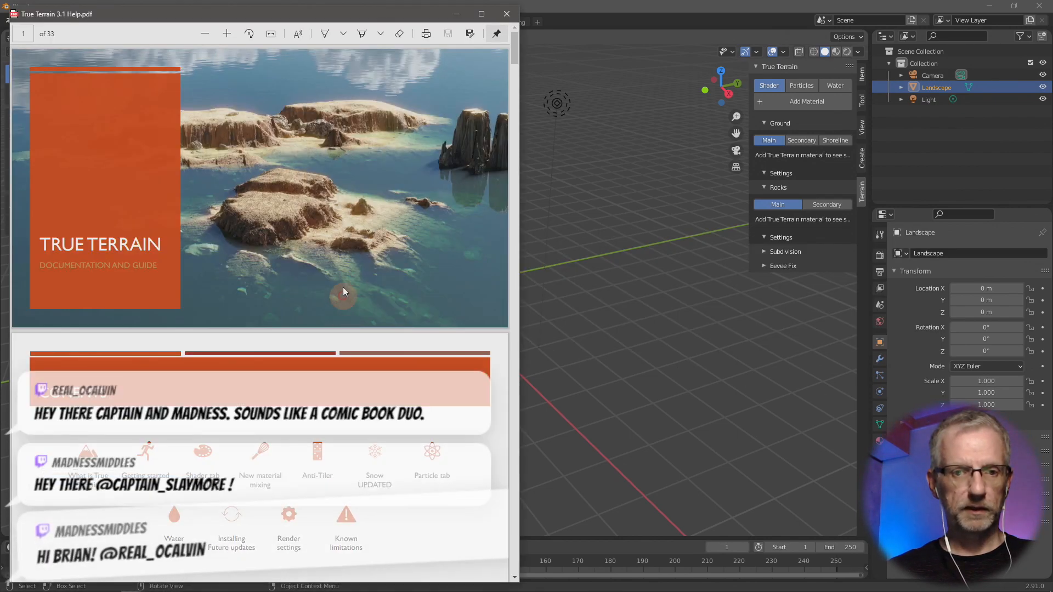
double_click(483, 15)
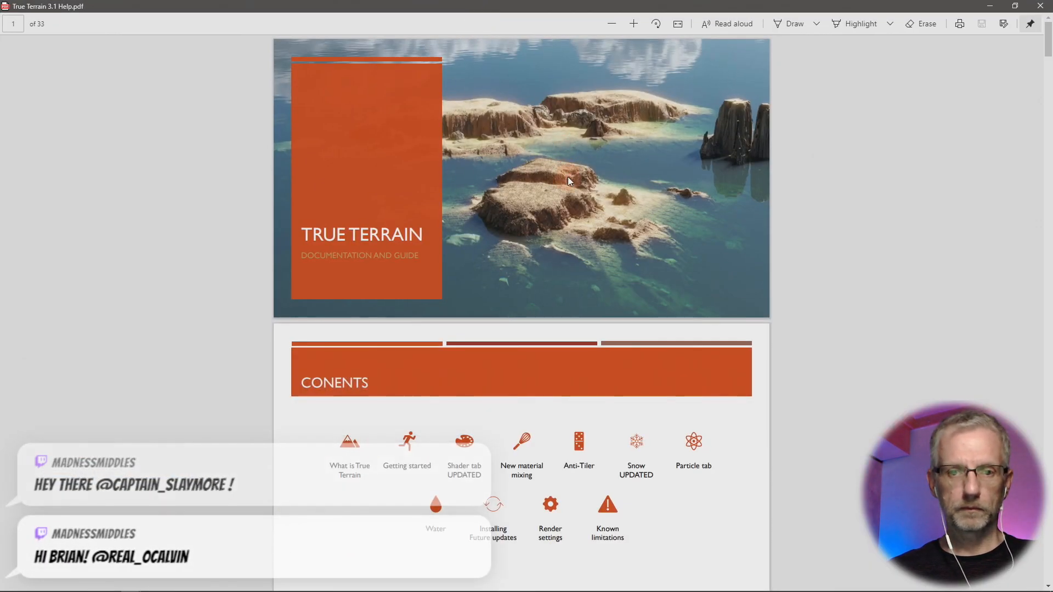
left_click(1039, 8)
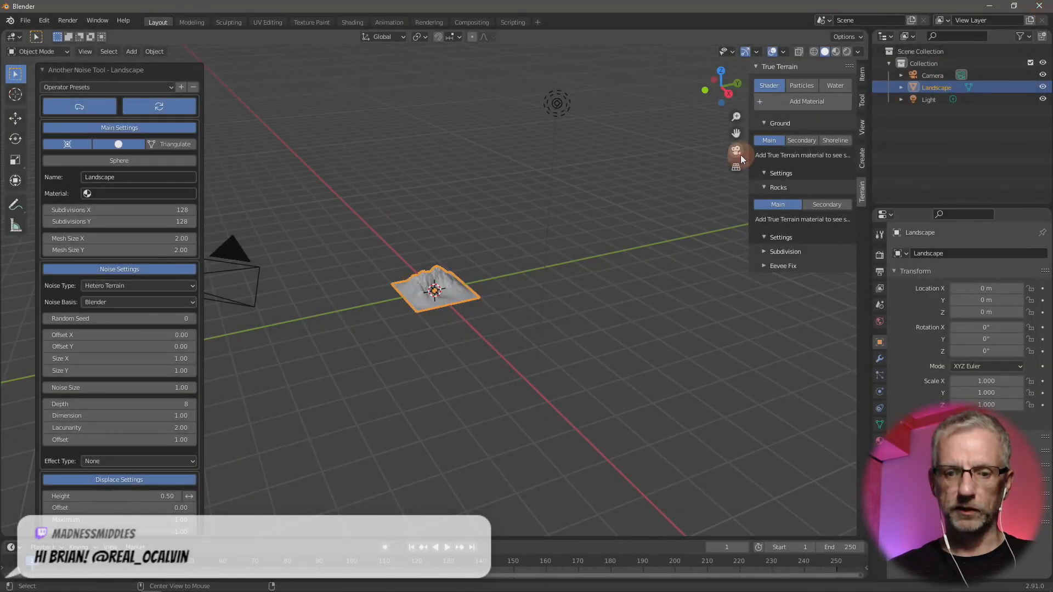
key("alt+Tab")
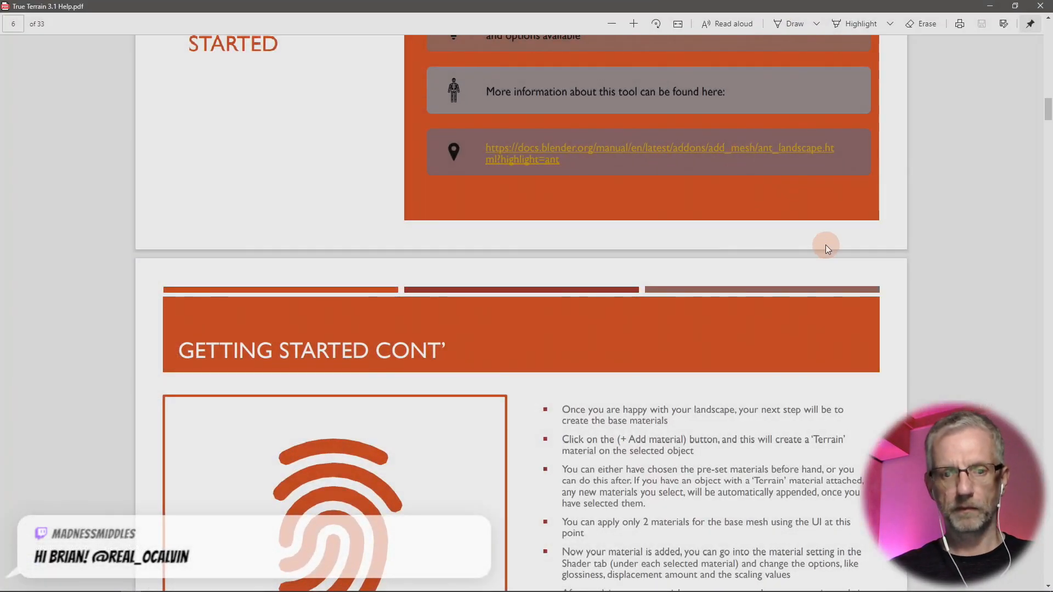
- Read the Getting Started pages on generating the landscape, creating its base materials and scaling the terrain mesh
scroll(825, 244, "up", 5)
scroll(825, 245, "up", 5)
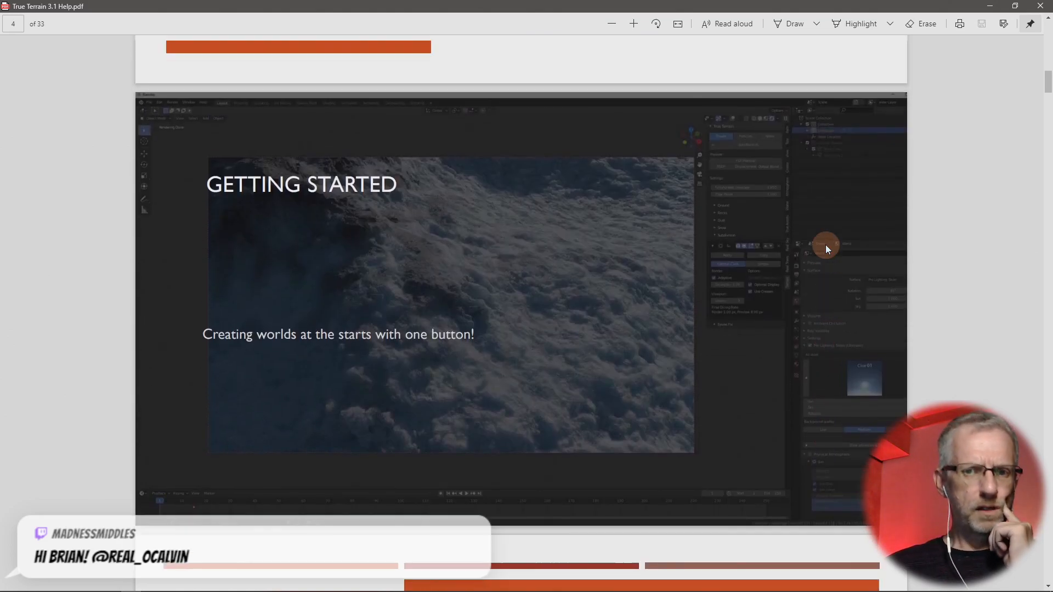
scroll(826, 245, "down", 8)
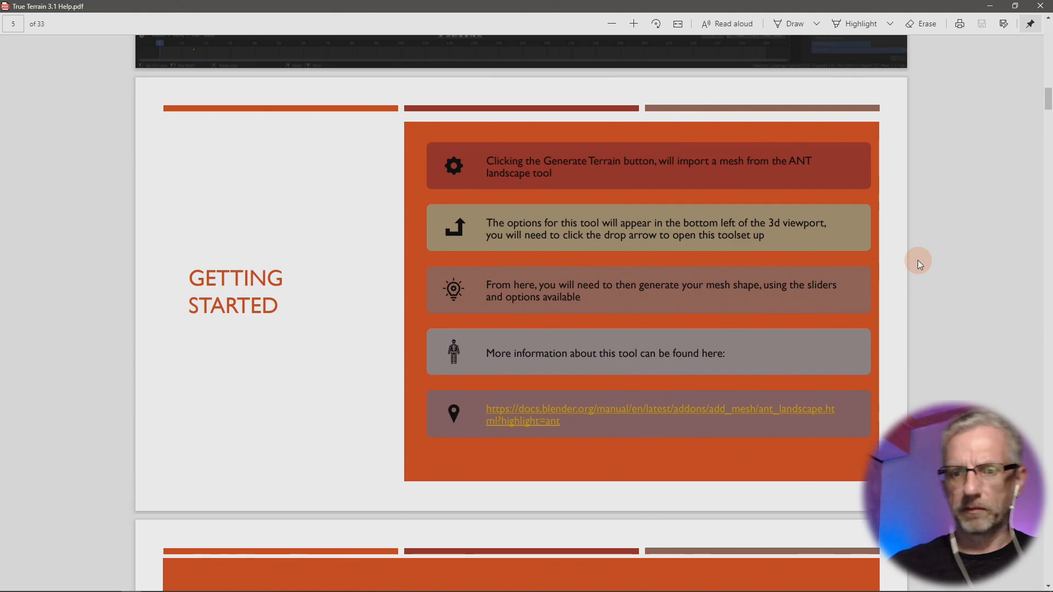
scroll(918, 260, "down", 3)
scroll(918, 262, "down", 5)
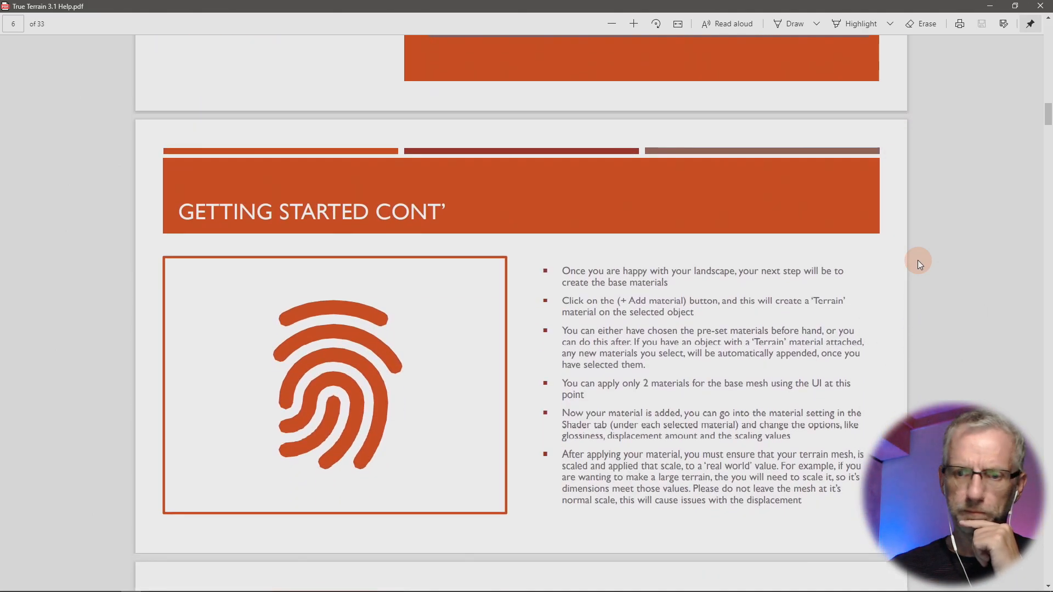
scroll(918, 262, "down", 2)
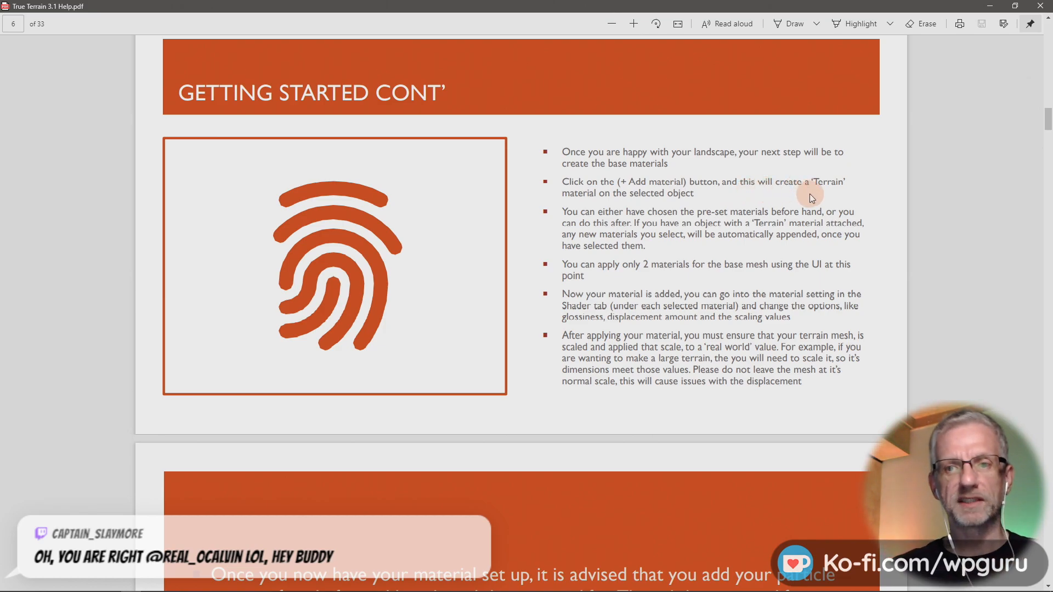
- Return to Blender, collapse the noise tool settings and add a True Terrain material to the landscape
key("alt+Tab")
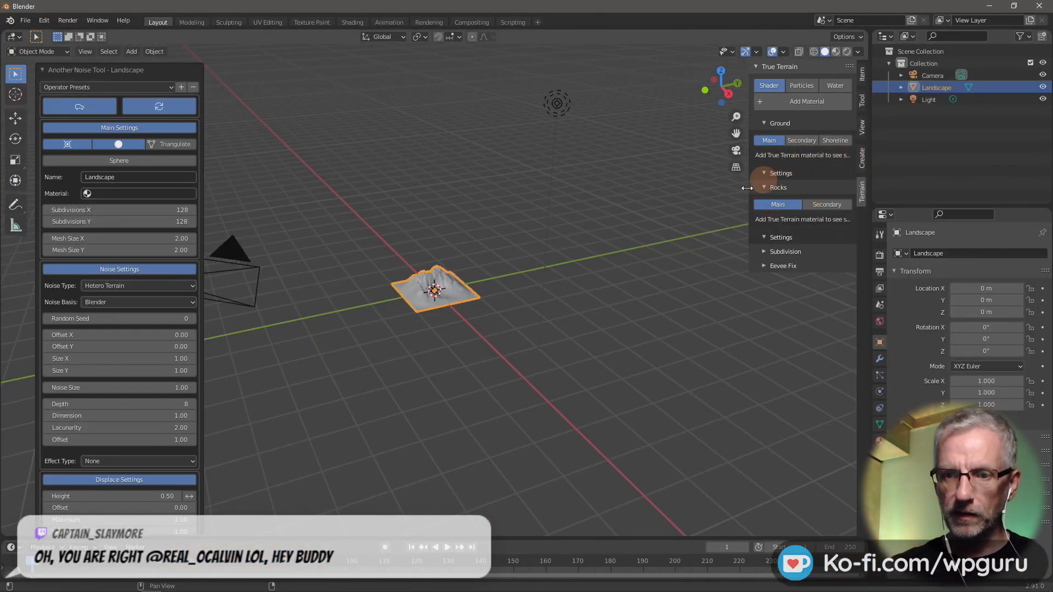
left_click(44, 70)
scroll(329, 310, "up", 8)
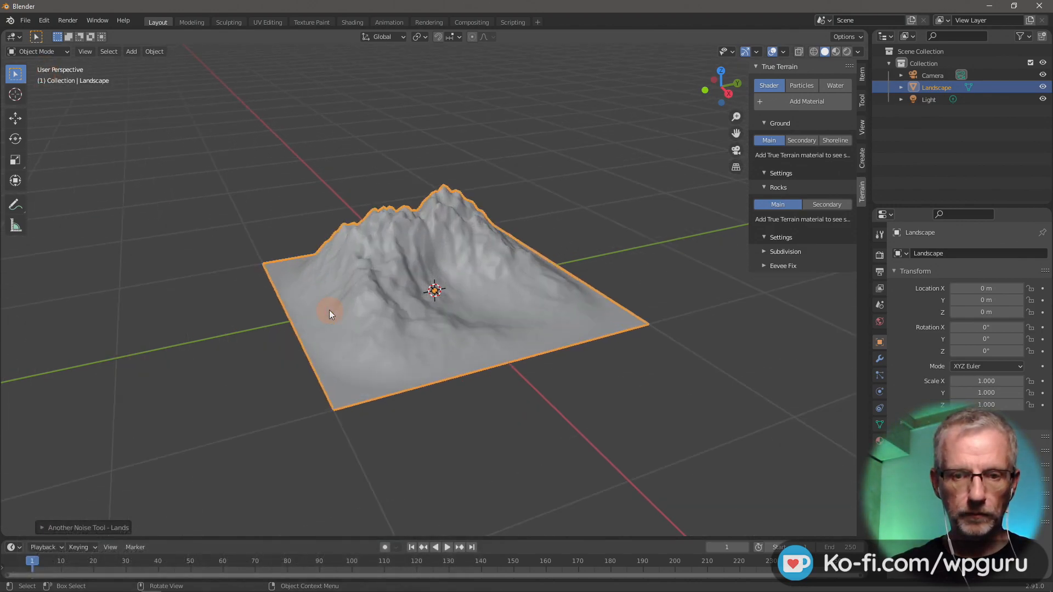
scroll(329, 311, "up", 2)
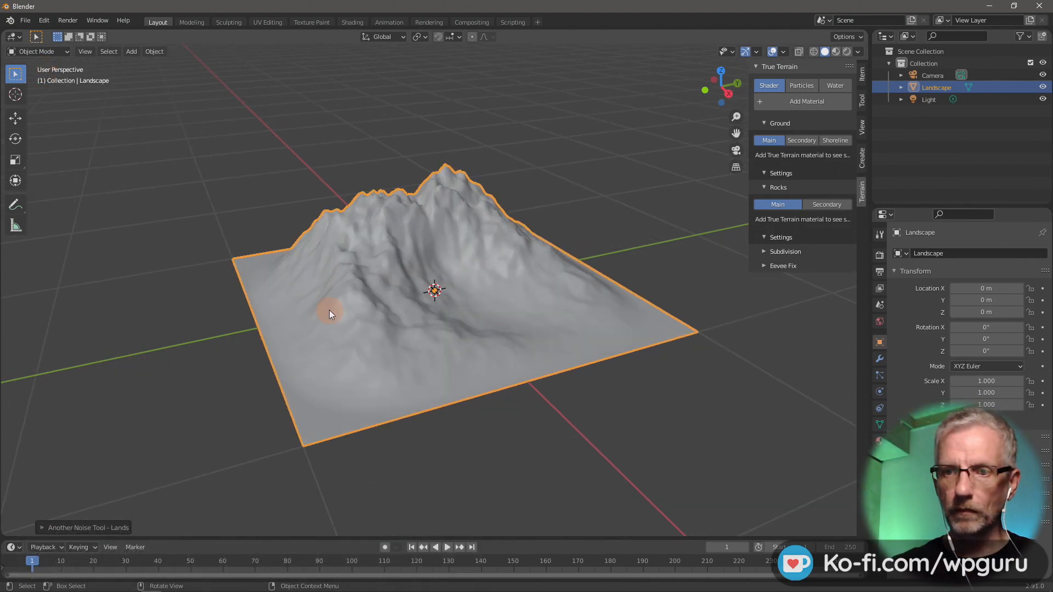
left_click(797, 103)
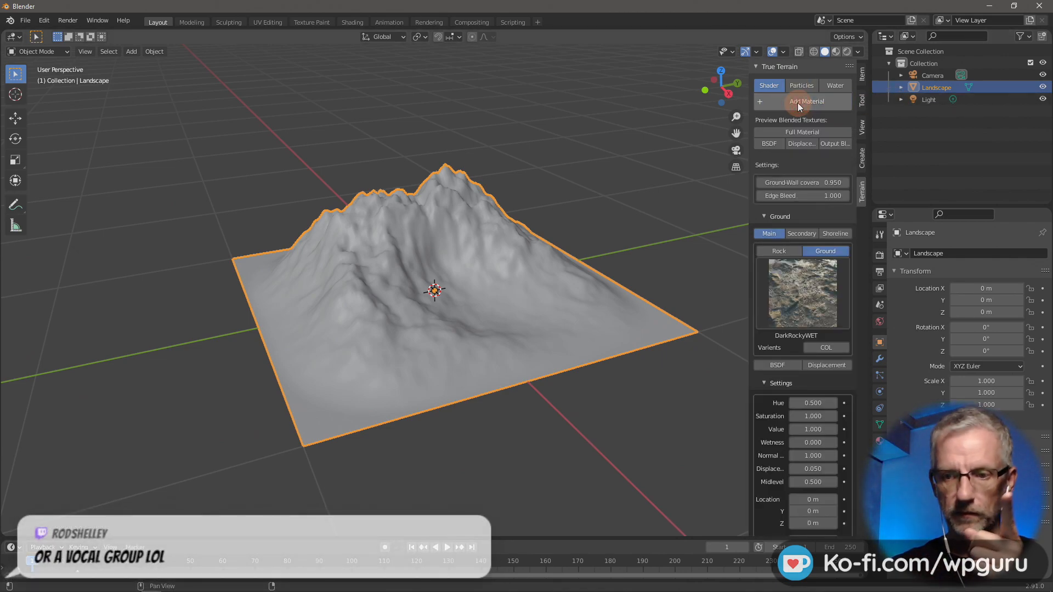
- Show the landscape's material properties and switch the viewport to rendered shading to inspect the terrain up close
left_click(880, 441)
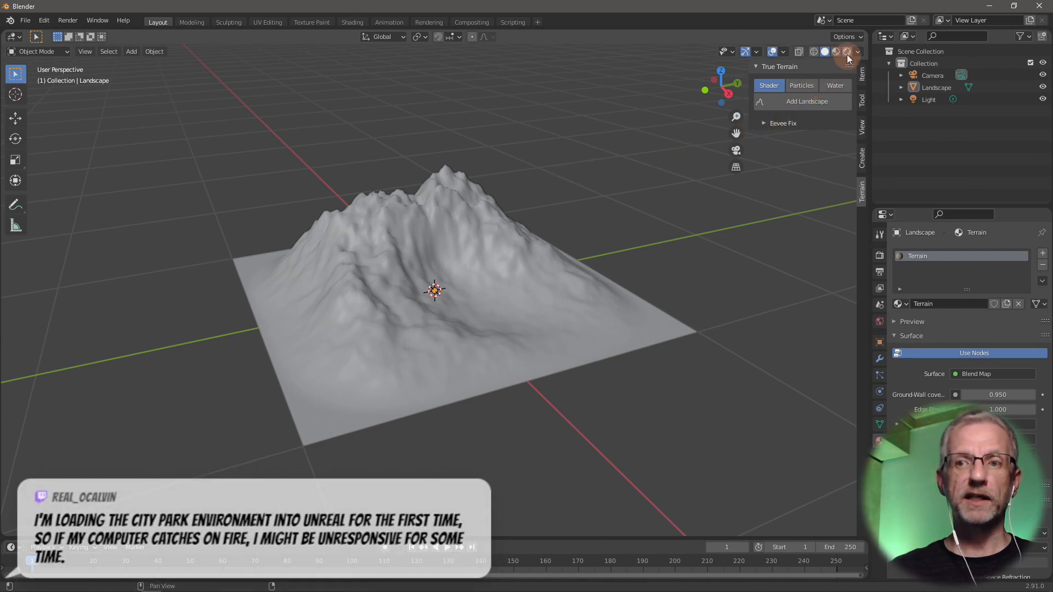
left_click(935, 89)
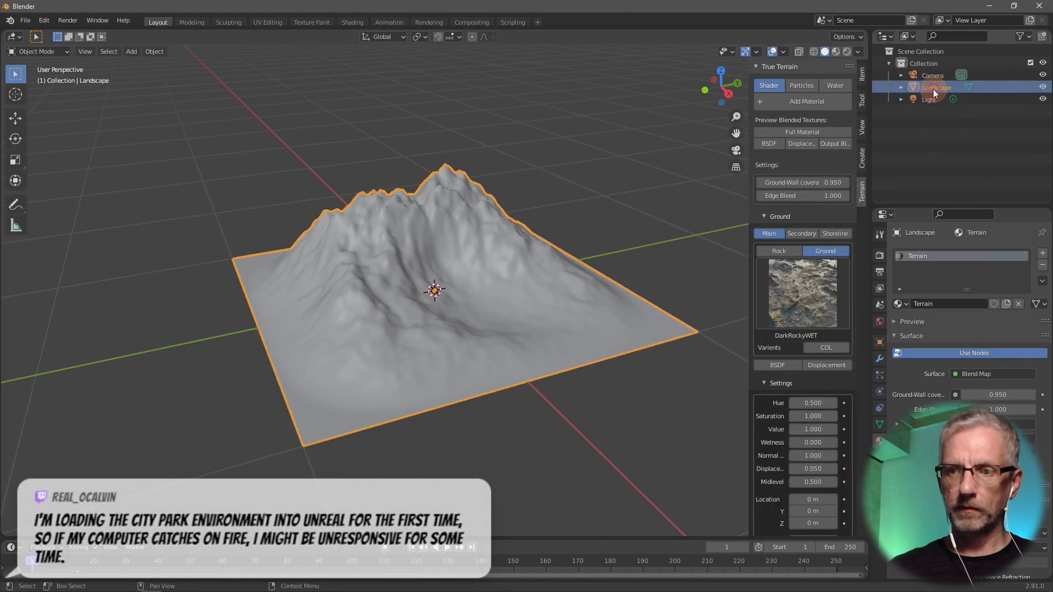
left_click(847, 51)
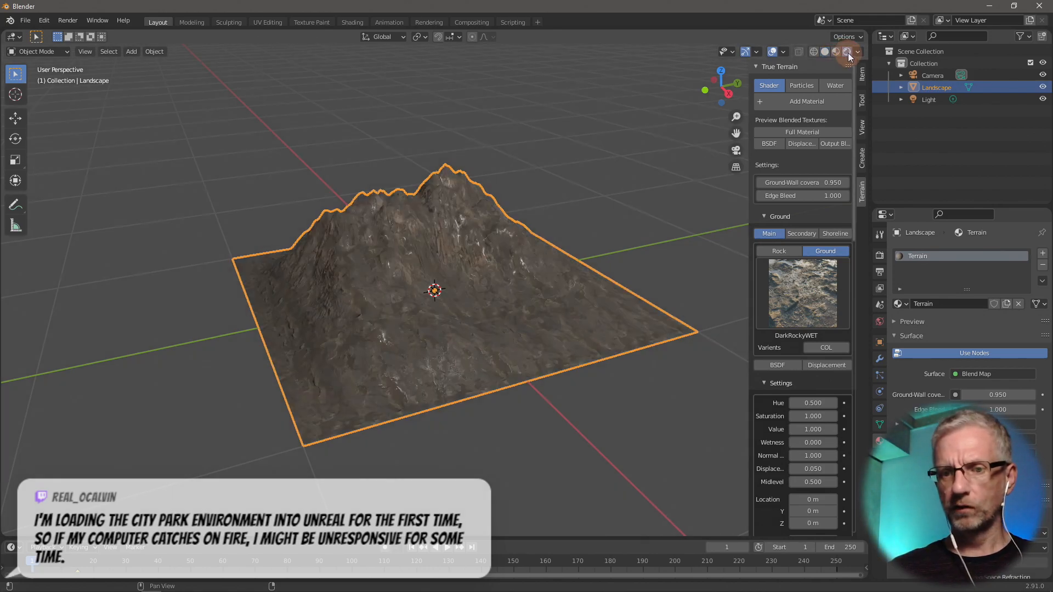
scroll(611, 209, "up", 5)
scroll(611, 209, "down", 1)
middle_click_drag(611, 209, 531, 201)
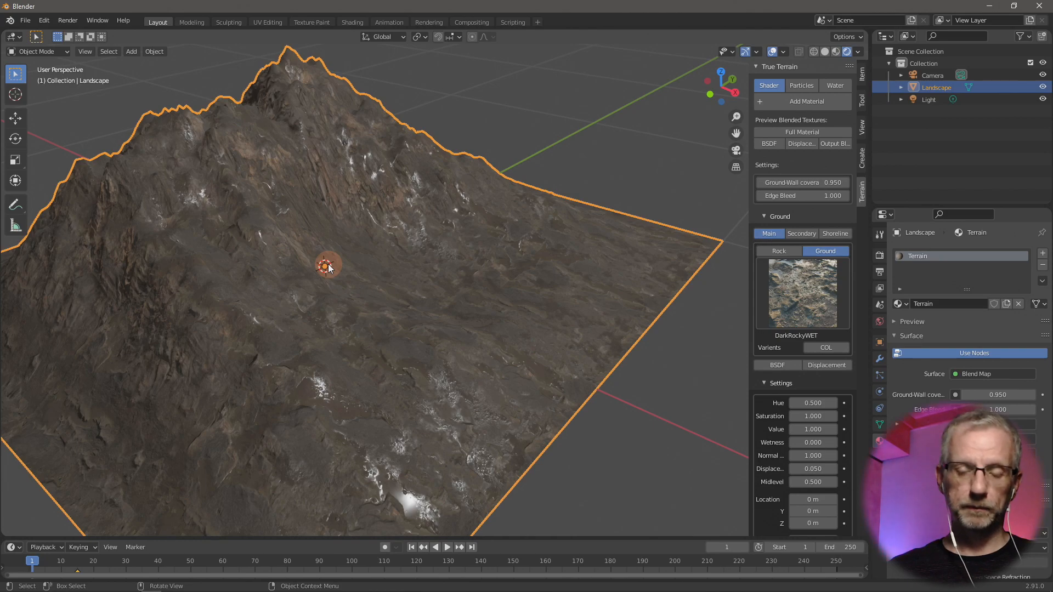
- Check the light's properties, reselect the landscape and examine its rendered surface from other angles
left_click(930, 102)
scroll(351, 241, "down", 8)
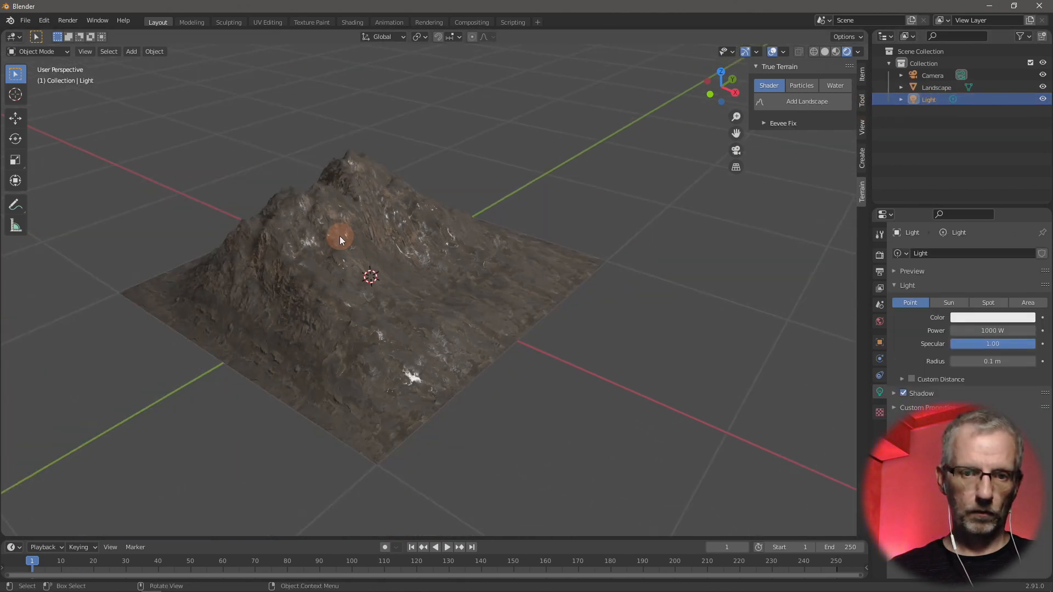
middle_click_drag(340, 237, 302, 393)
scroll(288, 238, "up", 4)
scroll(301, 391, "up", 2)
left_click(382, 375)
middle_click_drag(383, 372, 265, 288)
- Show the landscape's transform values and scale the landscape uniformly by a factor of 1000
key("alt+Tab")
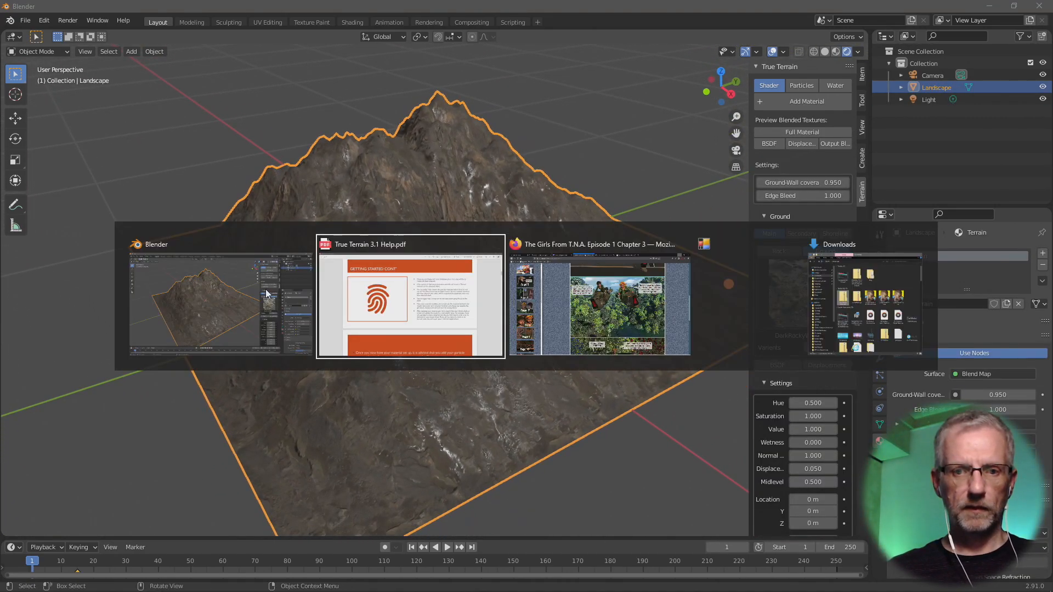
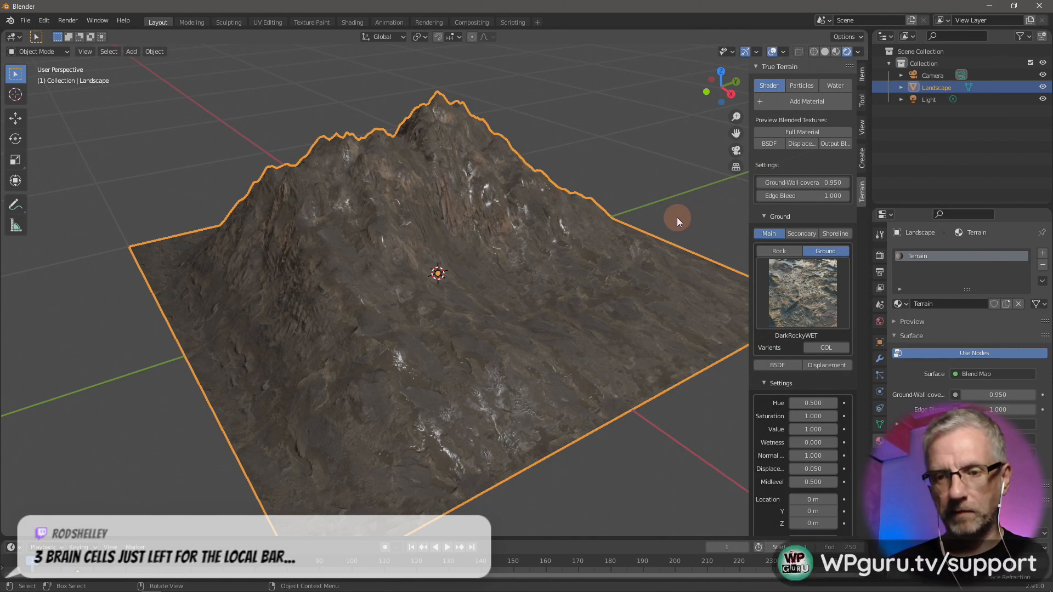
left_click(864, 73)
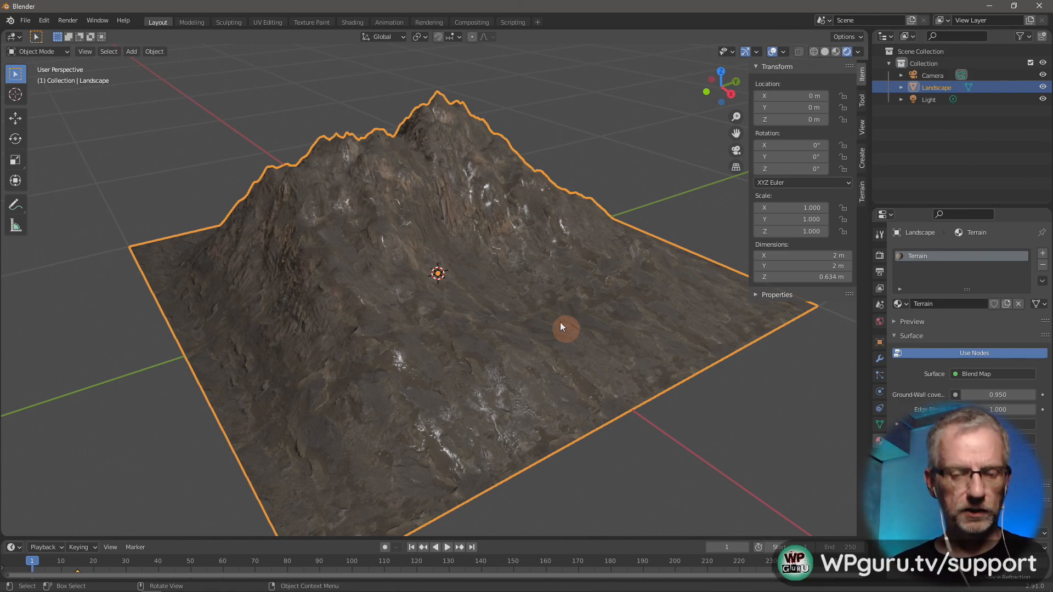
scroll(516, 297, "down", 5)
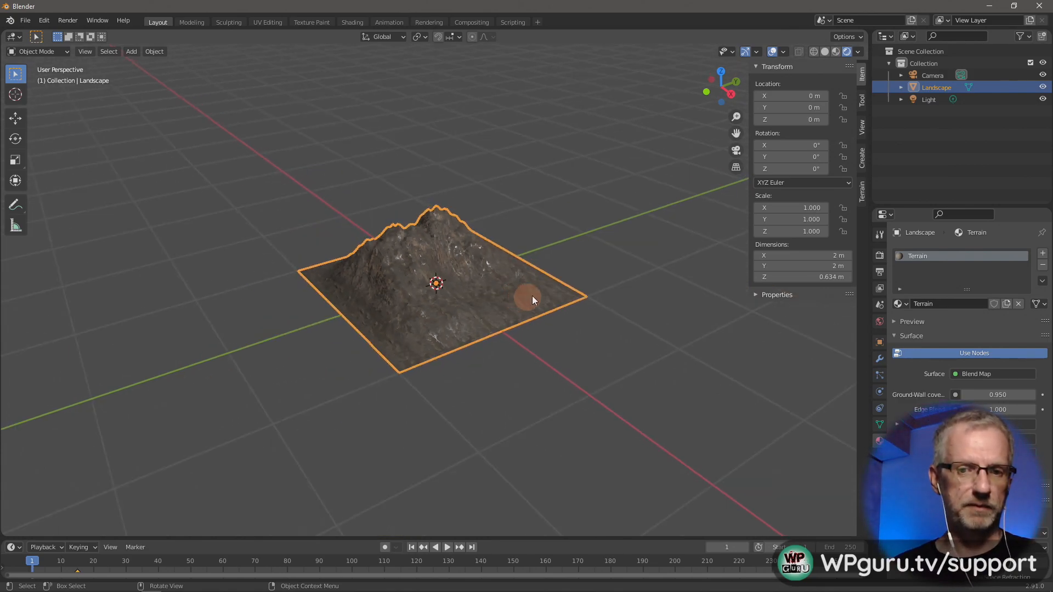
type("s")
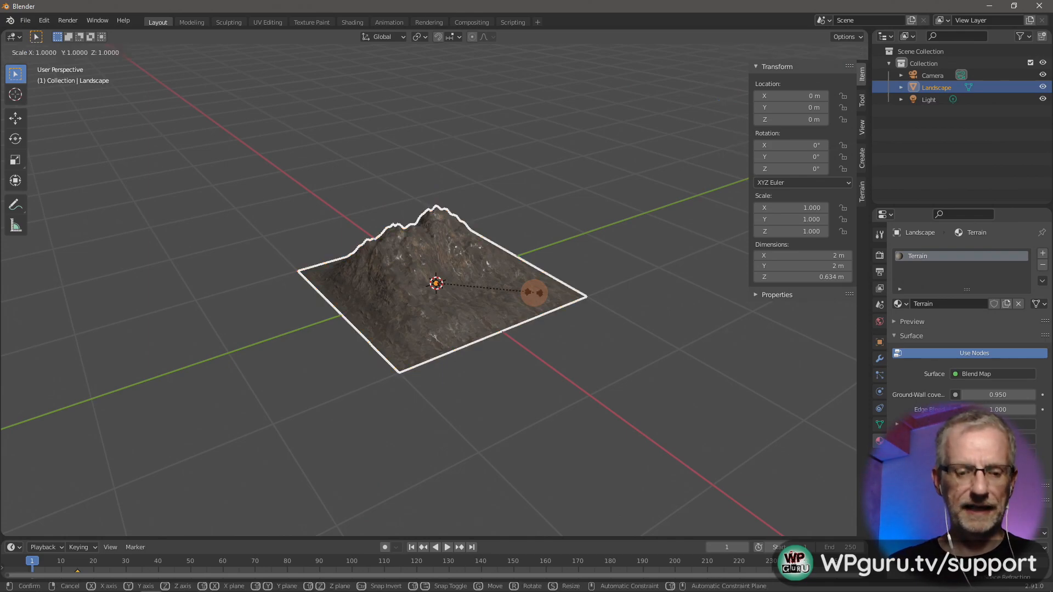
type("1000")
key("Return")
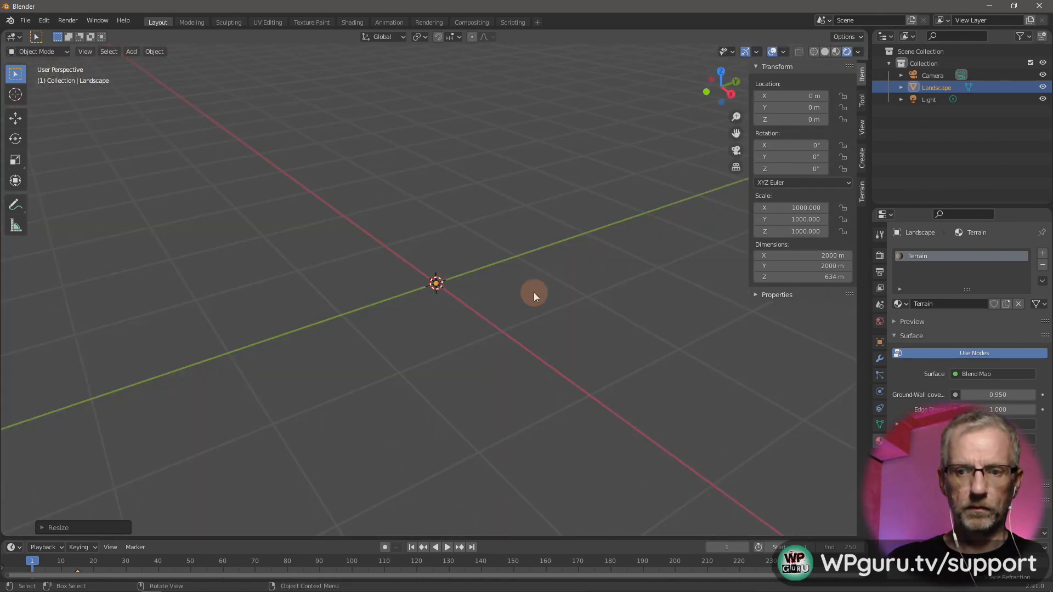
- Frame the enlarged landscape and set the viewport's clip end to 1000000 m
key("KP_Decimal")
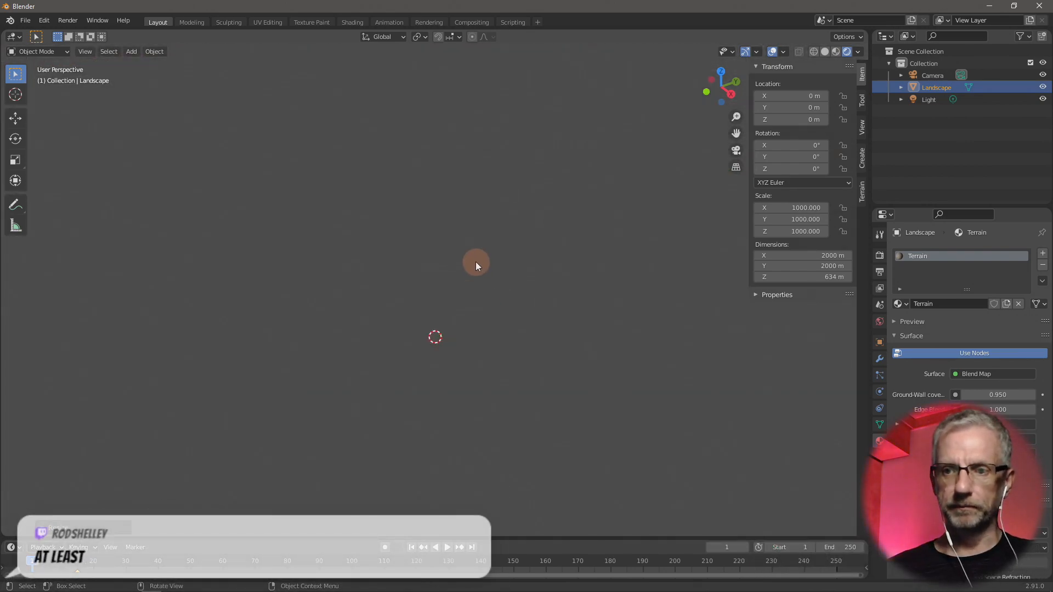
left_click(861, 126)
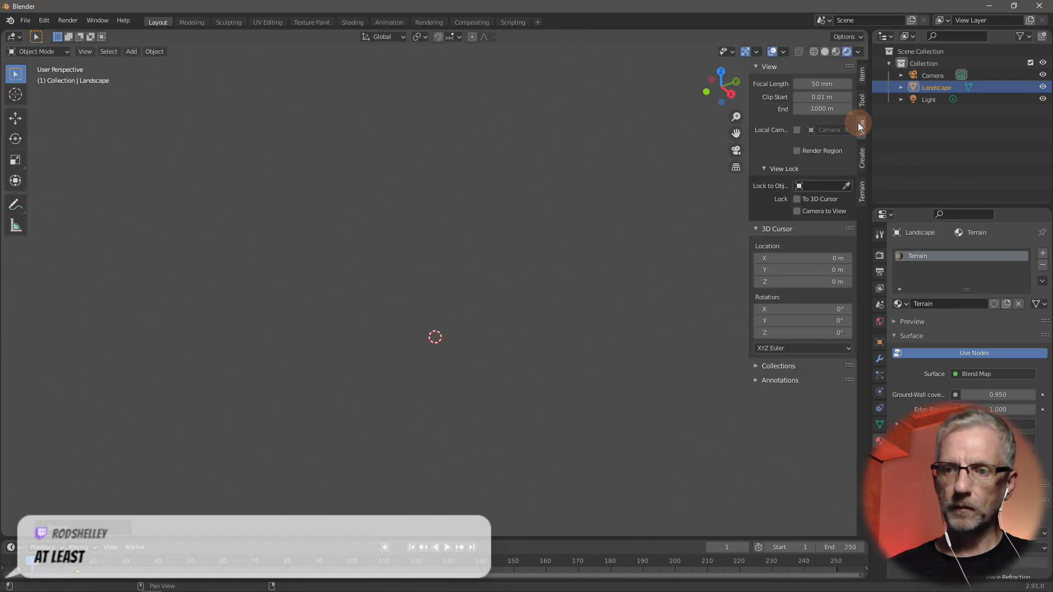
left_click(823, 109)
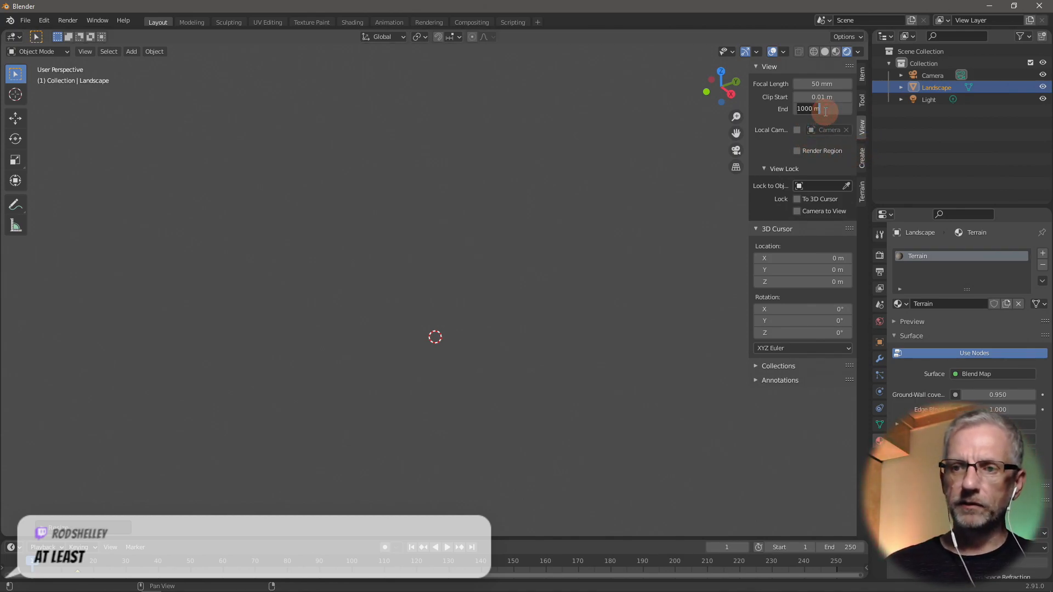
type("0")
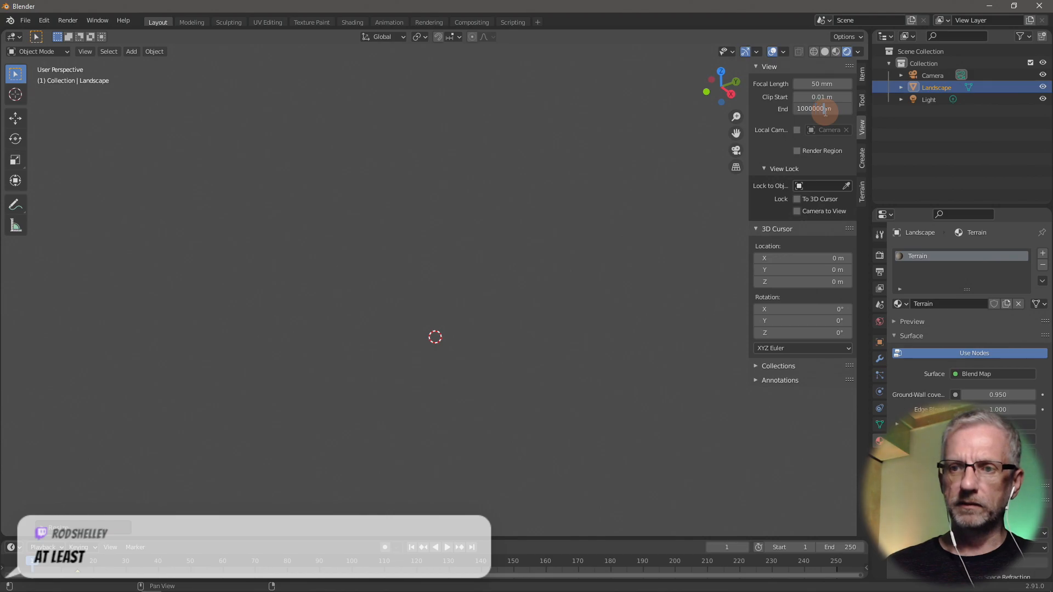
type("00")
key("Return")
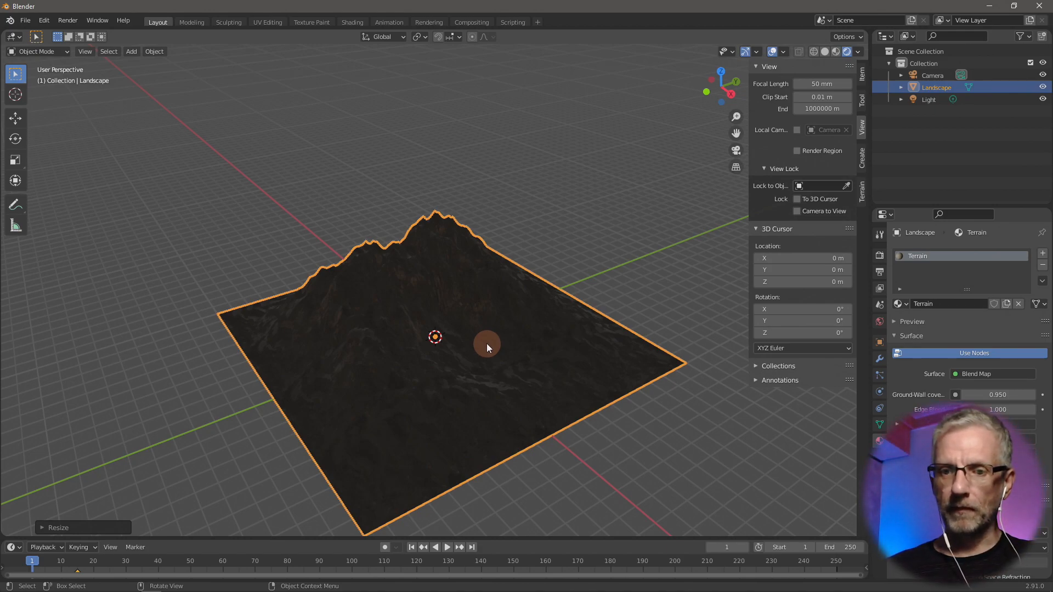
- Delete the point light from the scene
left_click(930, 99)
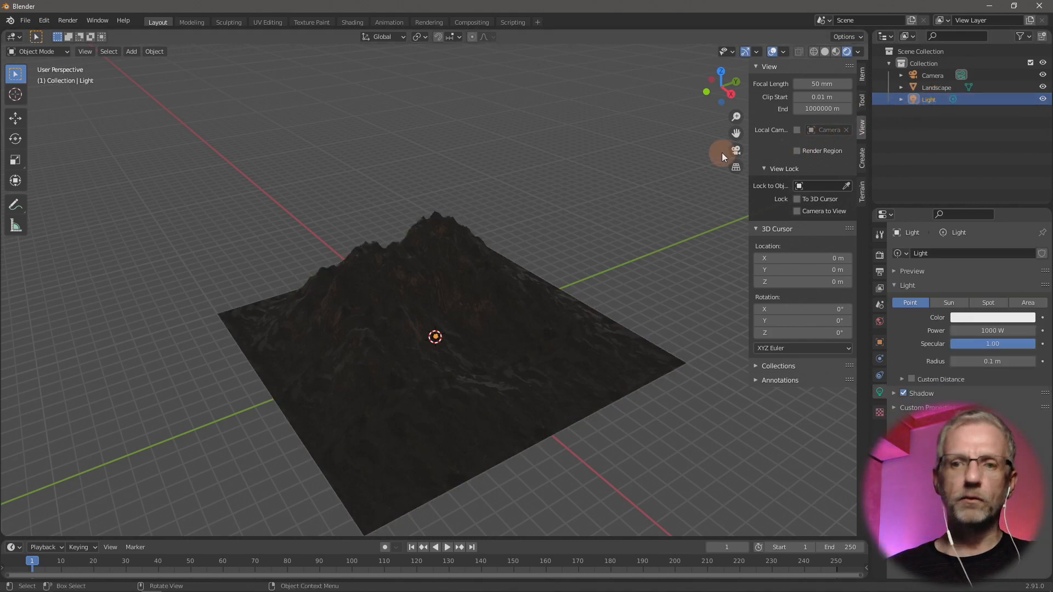
key("x")
left_click(673, 164)
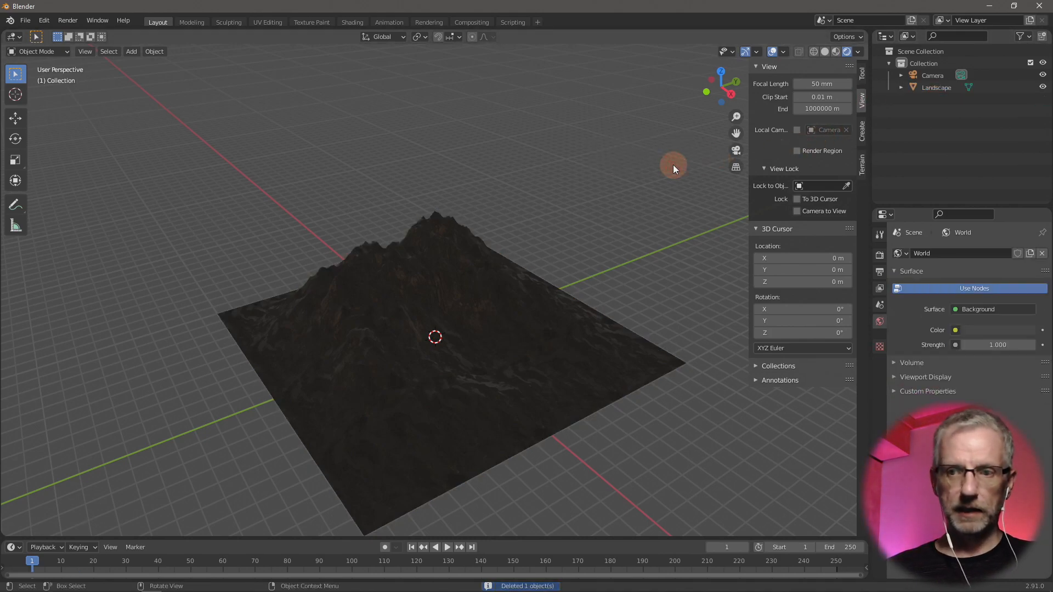
middle_click_drag(539, 237, 532, 195, "shift")
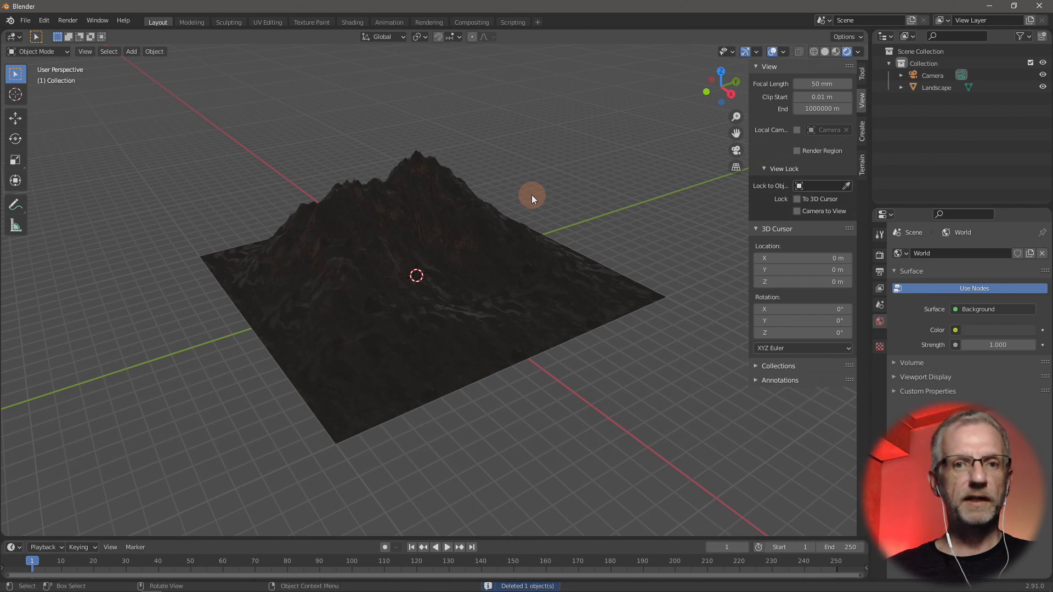
- Show the World shader nodes in the Shading workspace and add a mapped Environment Texture setup to the Background node
left_click(355, 20)
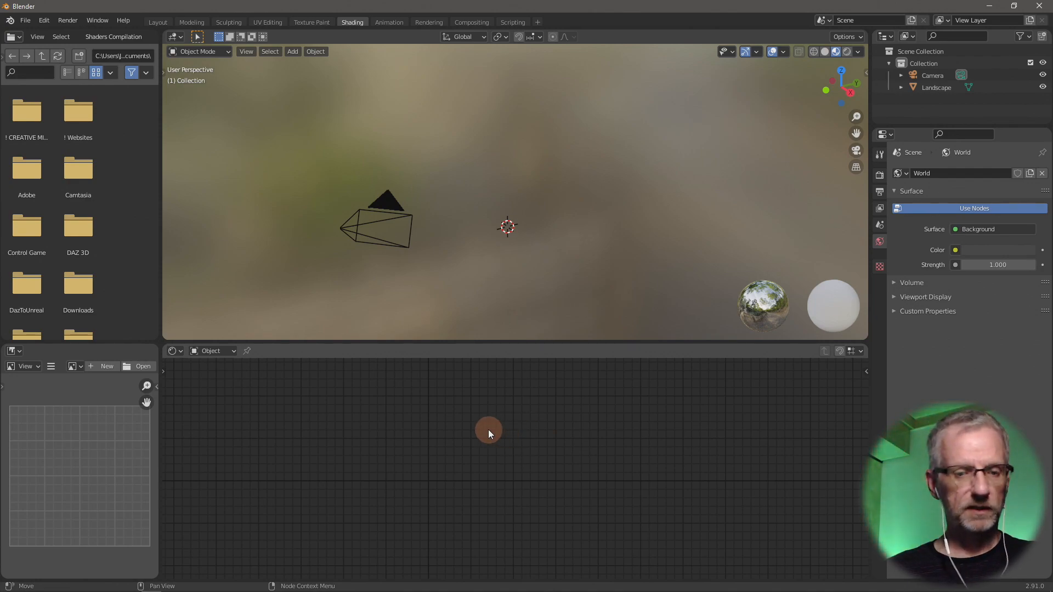
left_click(216, 352)
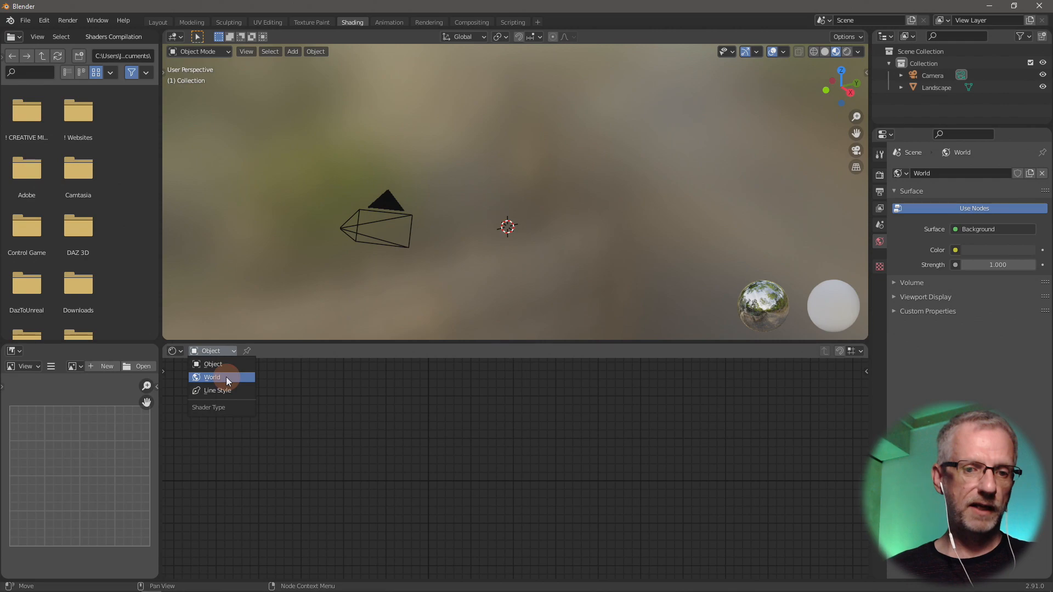
left_click(226, 377)
key("ctrl+t")
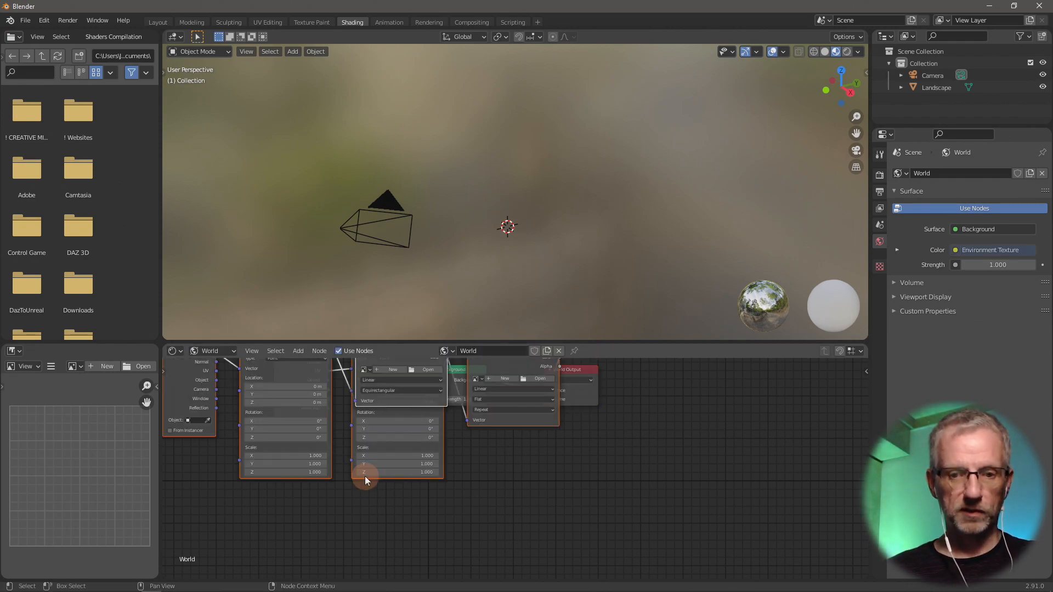
- Maximize the node editor and spread out the overlapping Environment Texture, Image Texture, Mapping and first Texture Coordinate nodes
scroll(452, 519, "up", 2)
scroll(452, 519, "down", 4)
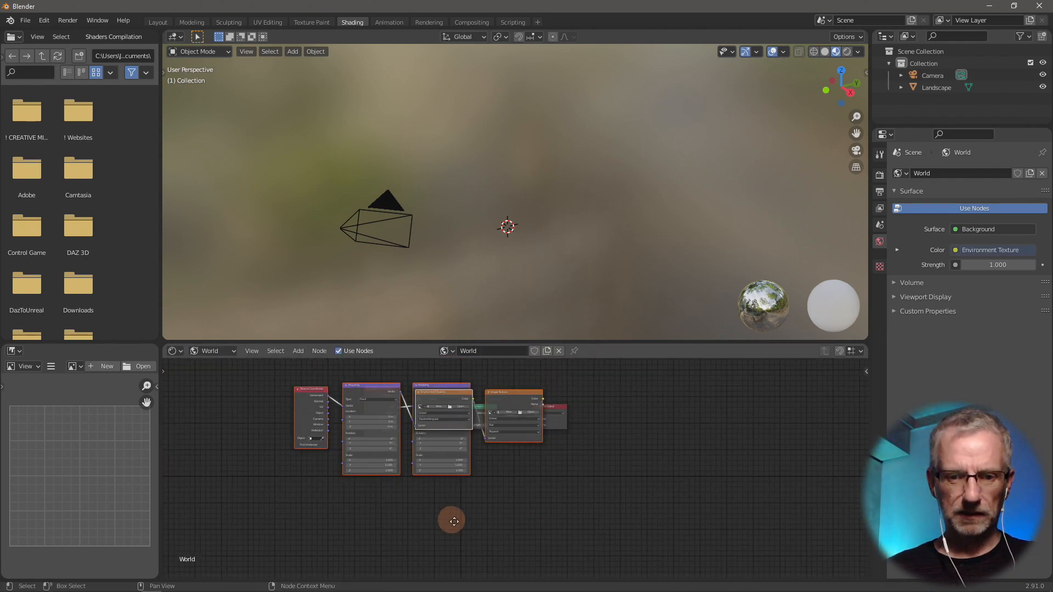
middle_click_drag(452, 519, 526, 531)
scroll(526, 531, "up", 2)
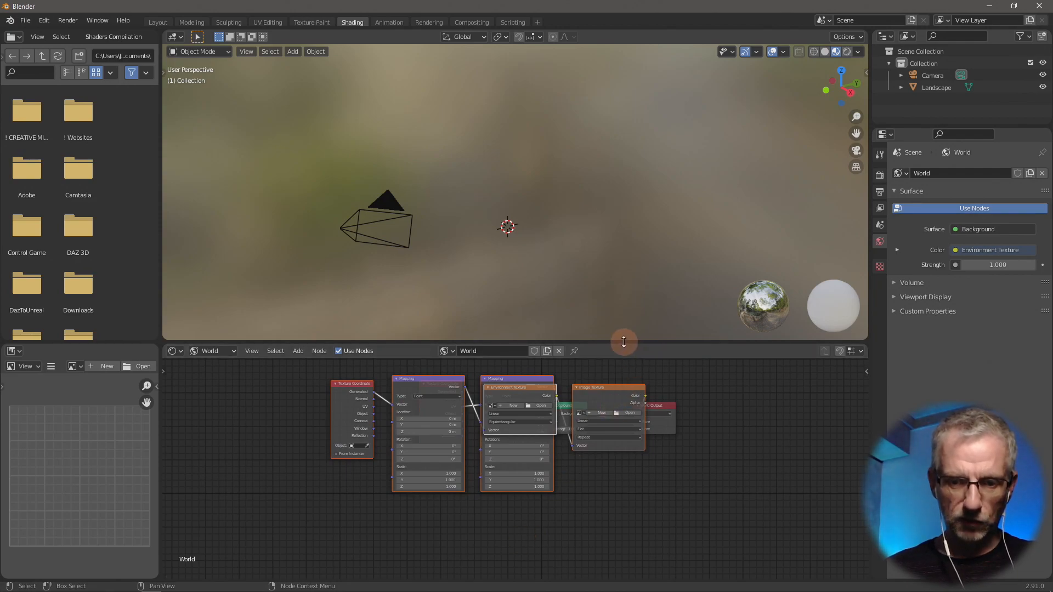
key("ctrl+space")
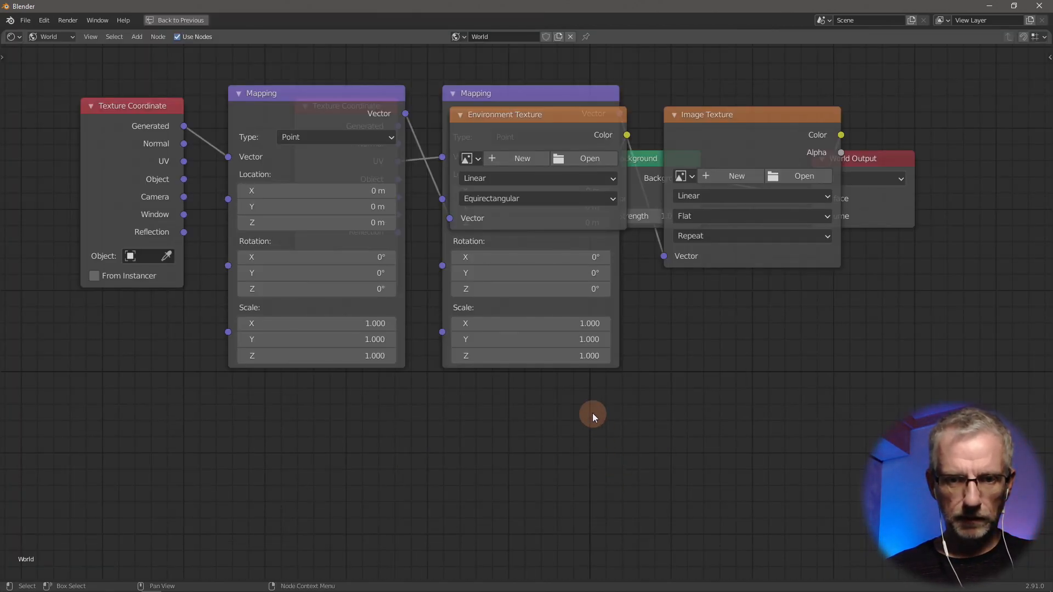
left_click_drag(560, 128, 578, 460)
scroll(577, 460, "down", 1)
middle_click_drag(578, 460, 631, 503)
left_click(399, 173)
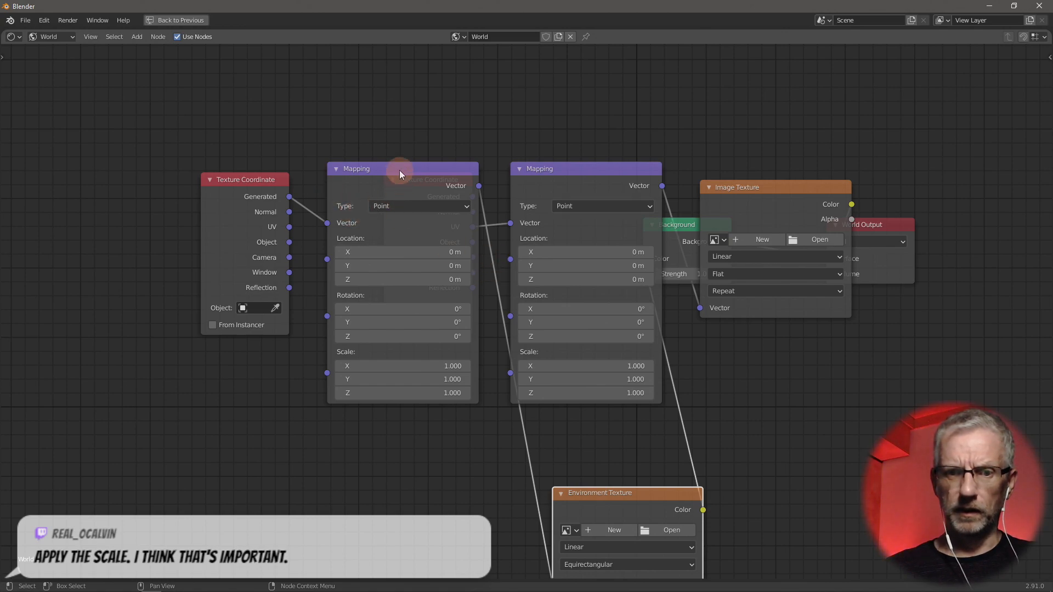
left_click_drag(263, 184, 120, 180)
left_click_drag(384, 172, 241, 151)
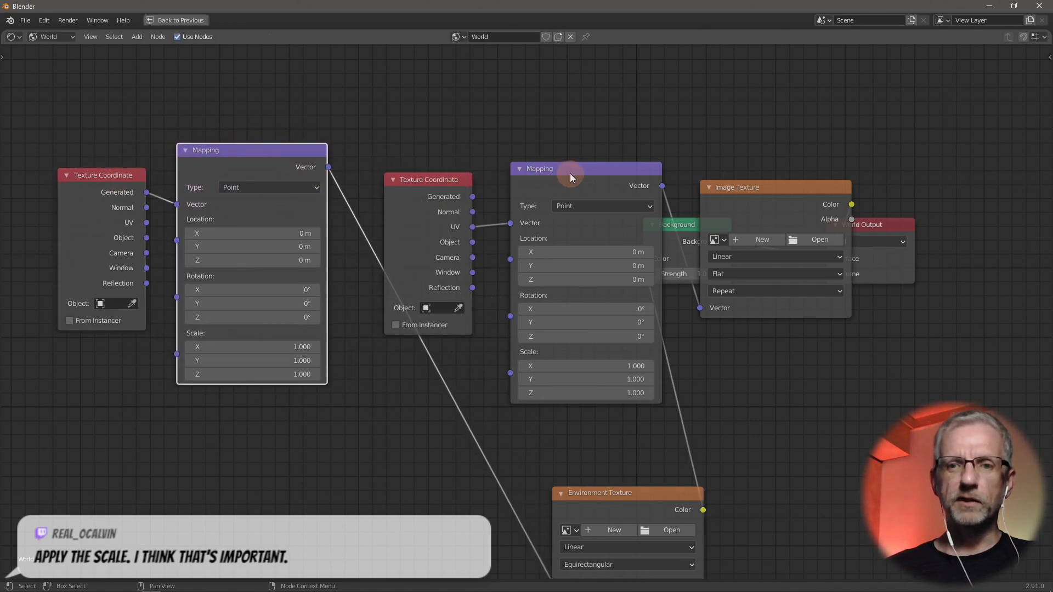
left_click_drag(571, 171, 530, 180)
left_click_drag(763, 187, 760, 58)
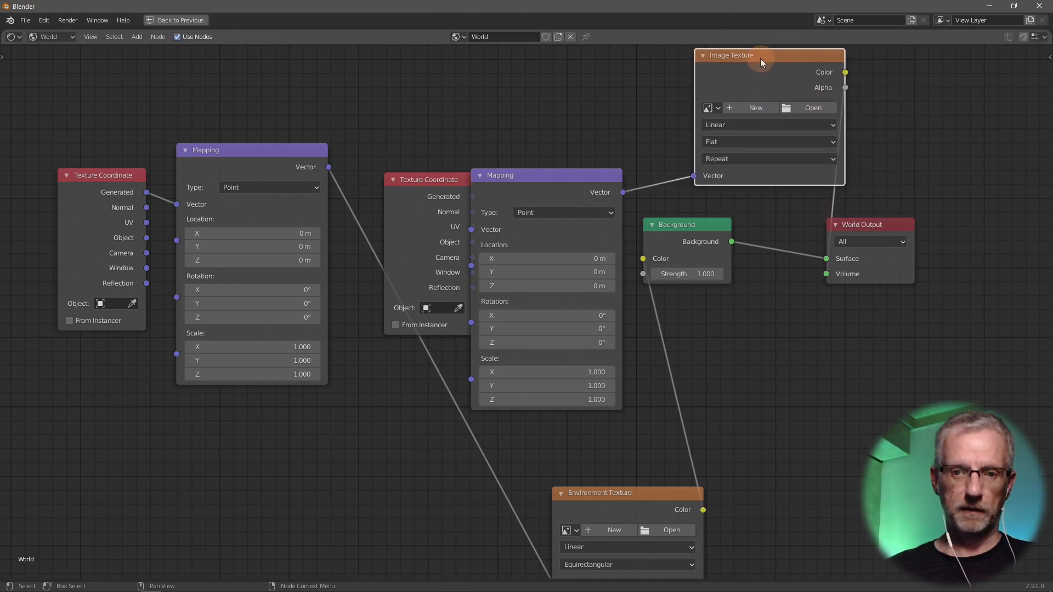
- Separate both Texture Coordinate and Mapping pairs further and move the World Output away from the Background node
left_click(433, 180)
left_click_drag(433, 179, 384, 156)
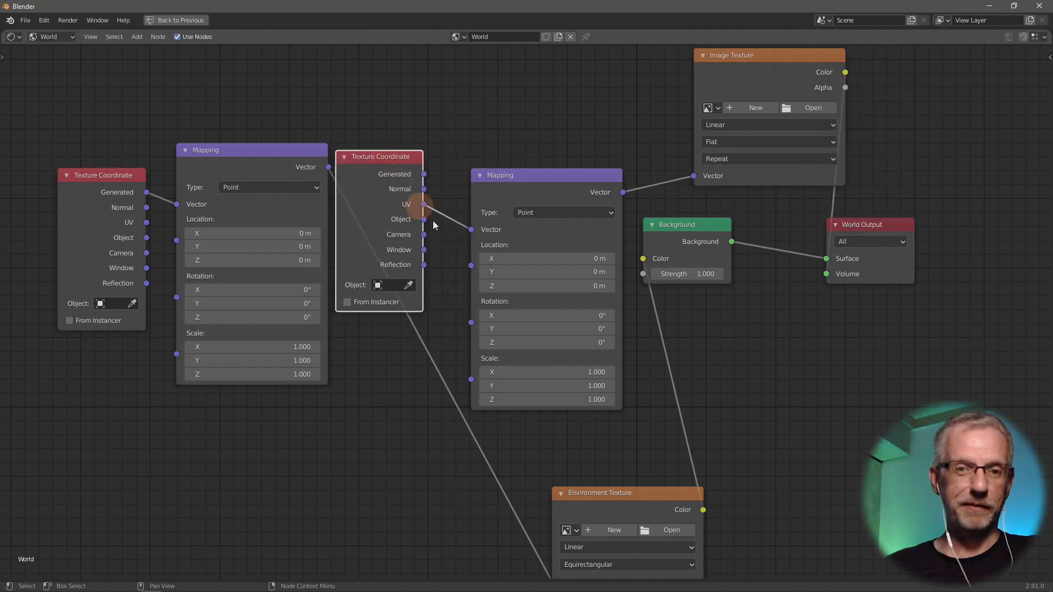
left_click_drag(424, 204, 471, 229)
left_click_drag(255, 159, 249, 146)
left_click_drag(85, 197, 54, 182)
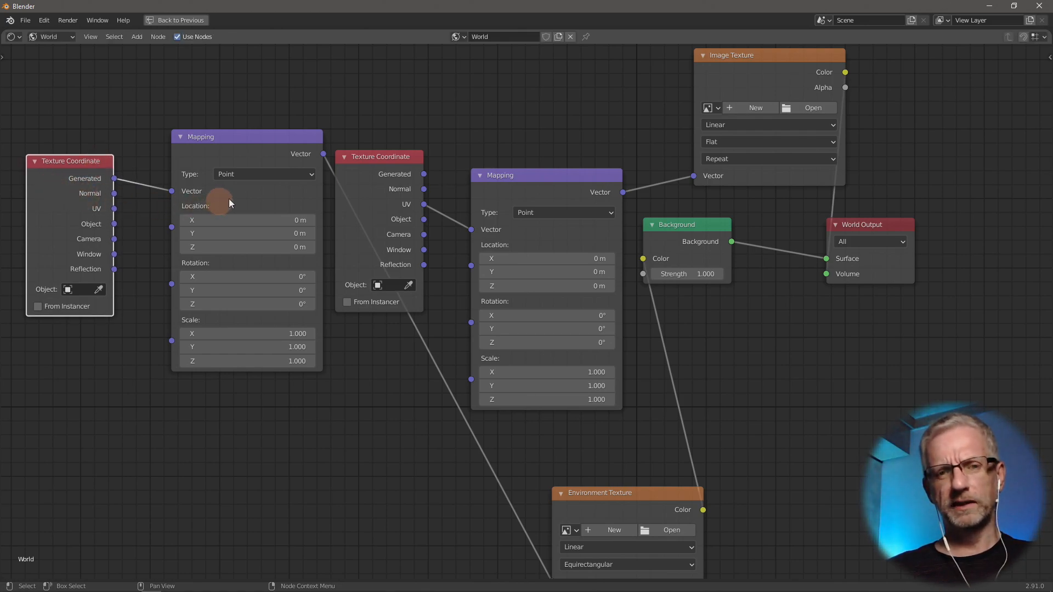
left_click_drag(272, 138, 238, 148)
left_click_drag(560, 175, 517, 85)
left_click_drag(878, 225, 1017, 243)
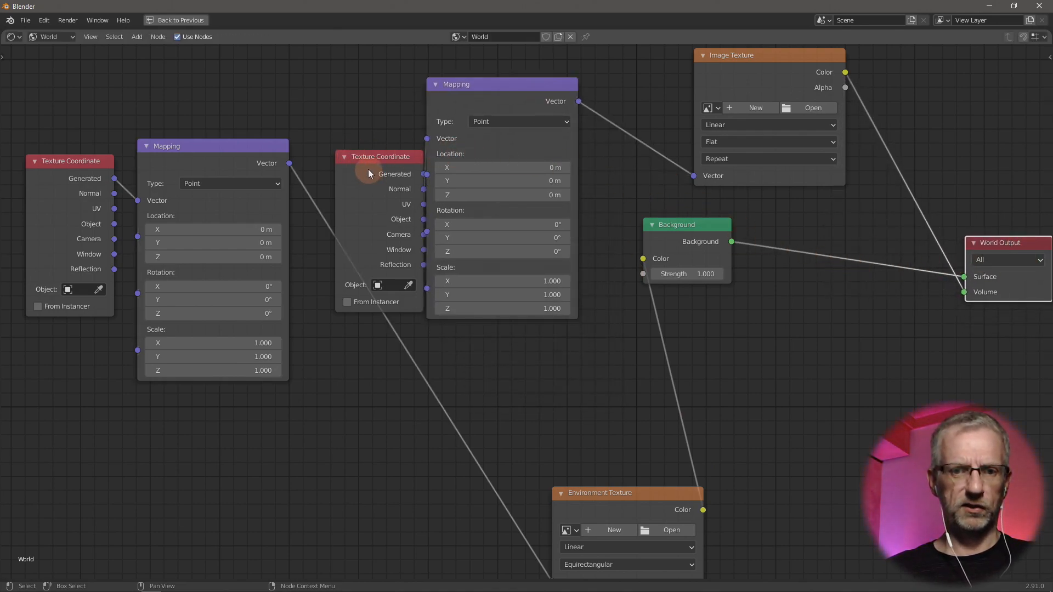
left_click_drag(367, 174, 314, 103)
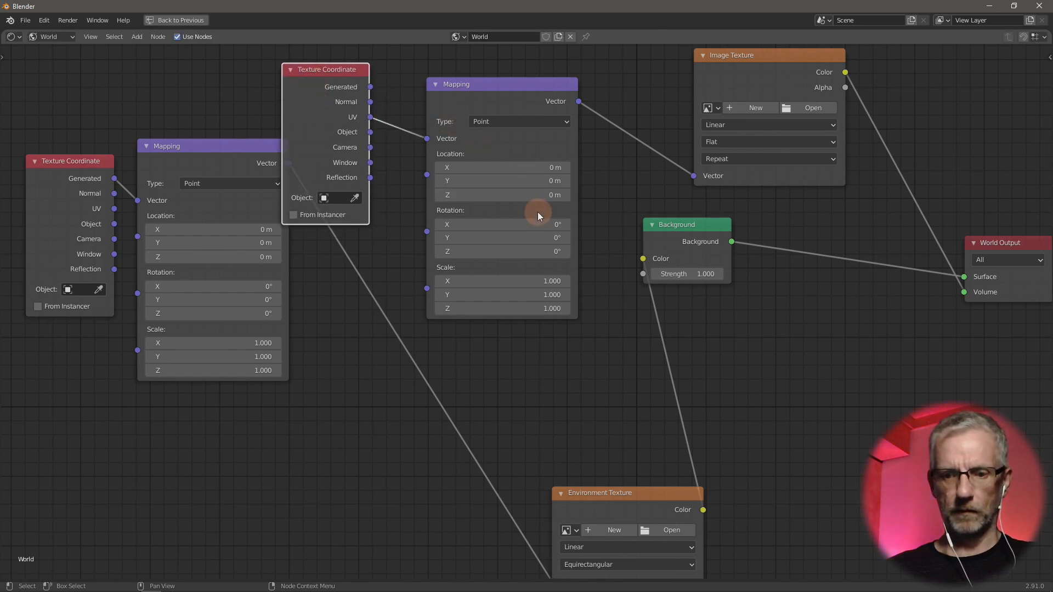
- Delete the surplus UV-linked Texture Coordinate, Mapping and Image Texture nodes, and place the Environment Texture between Mapping and Background
key("x")
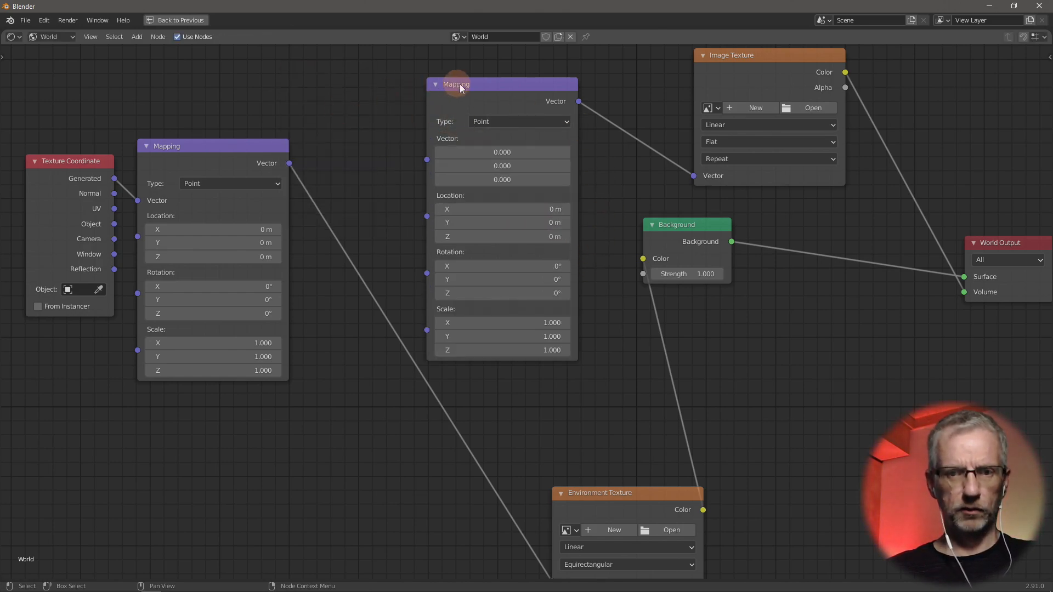
left_click(459, 84)
key("x")
left_click(760, 66)
key("x")
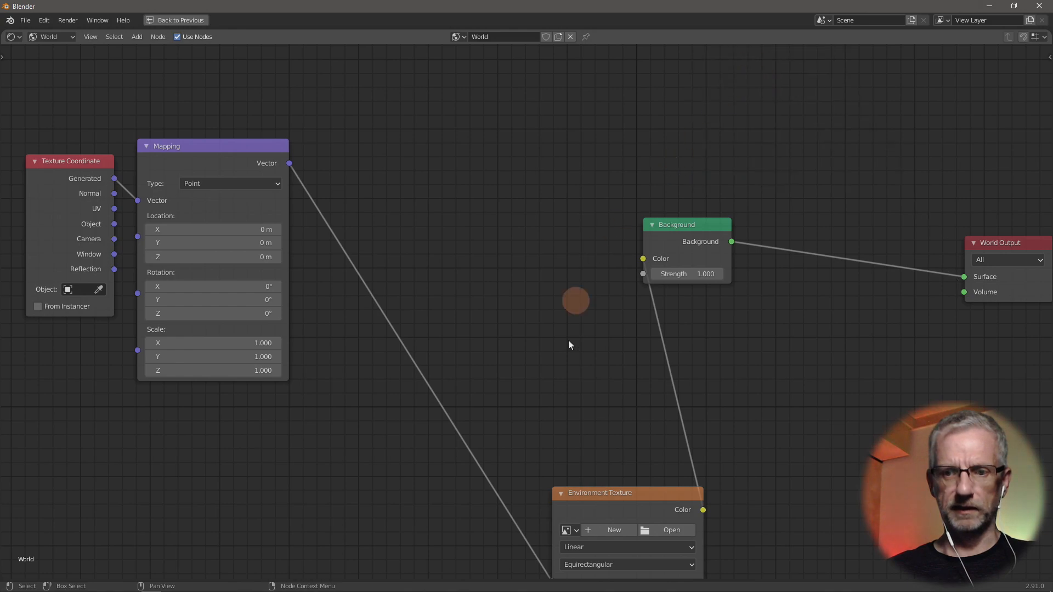
left_click(623, 490)
left_click_drag(623, 489, 484, 177)
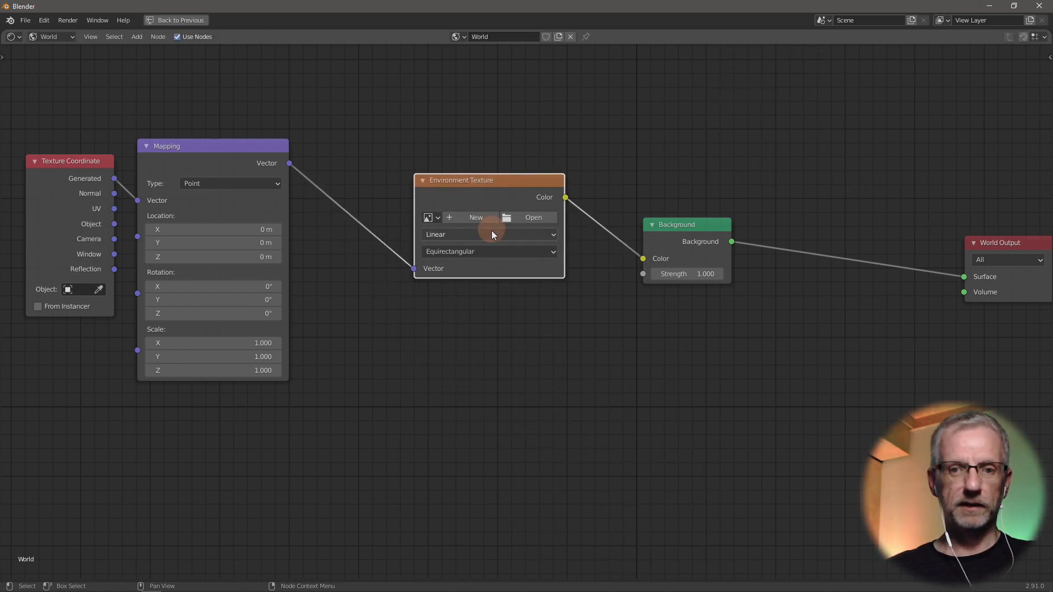
- Load kloppenheim_05_4k.hdr from the Downloads folder into the Environment Texture and move the Mapping node closer to it
left_click(523, 220)
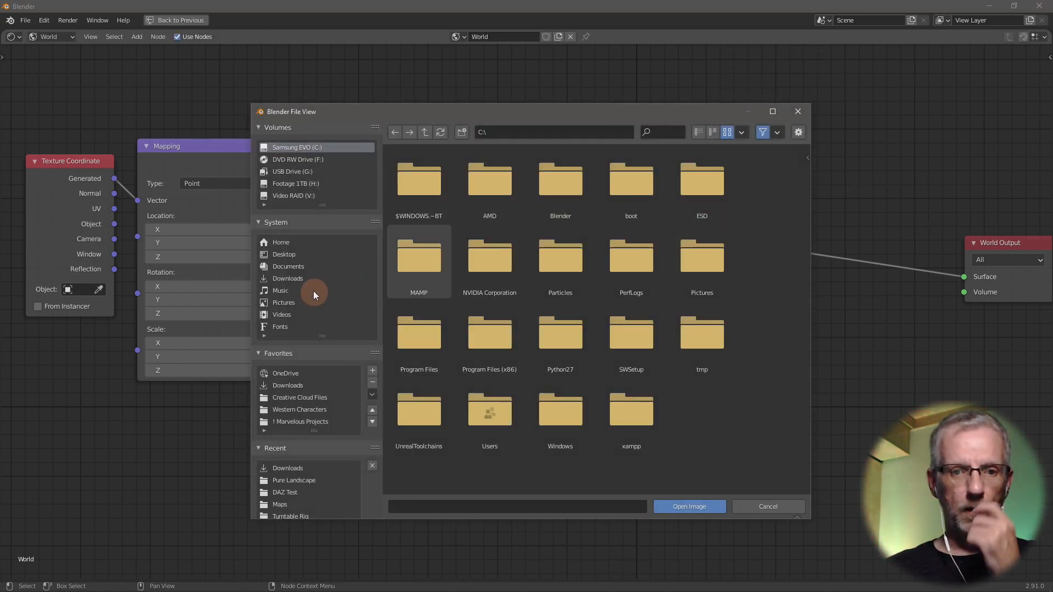
left_click(310, 279)
scroll(590, 333, "down", 12)
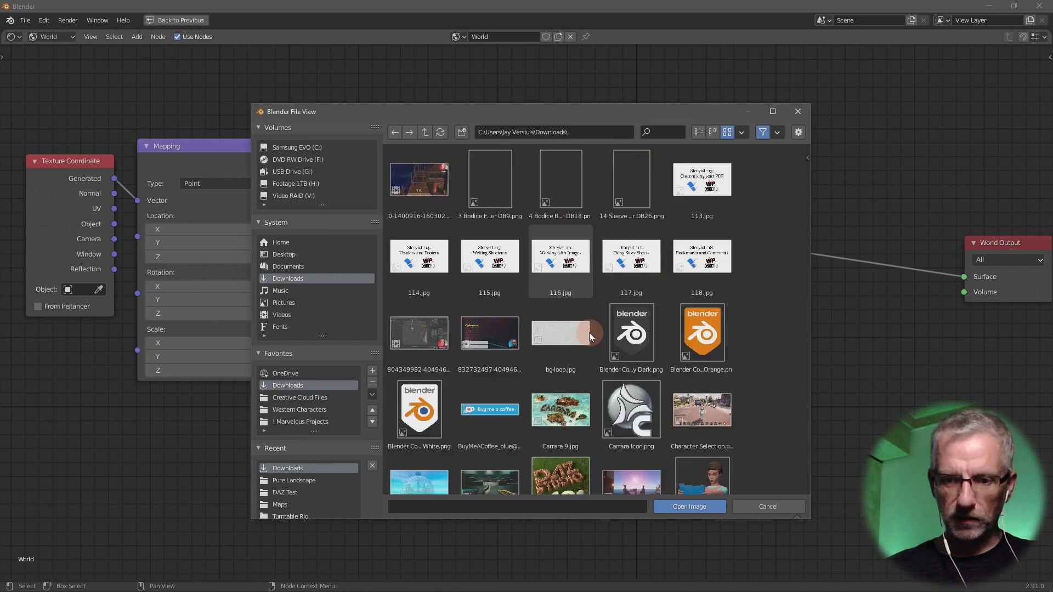
scroll(602, 333, "down", 6)
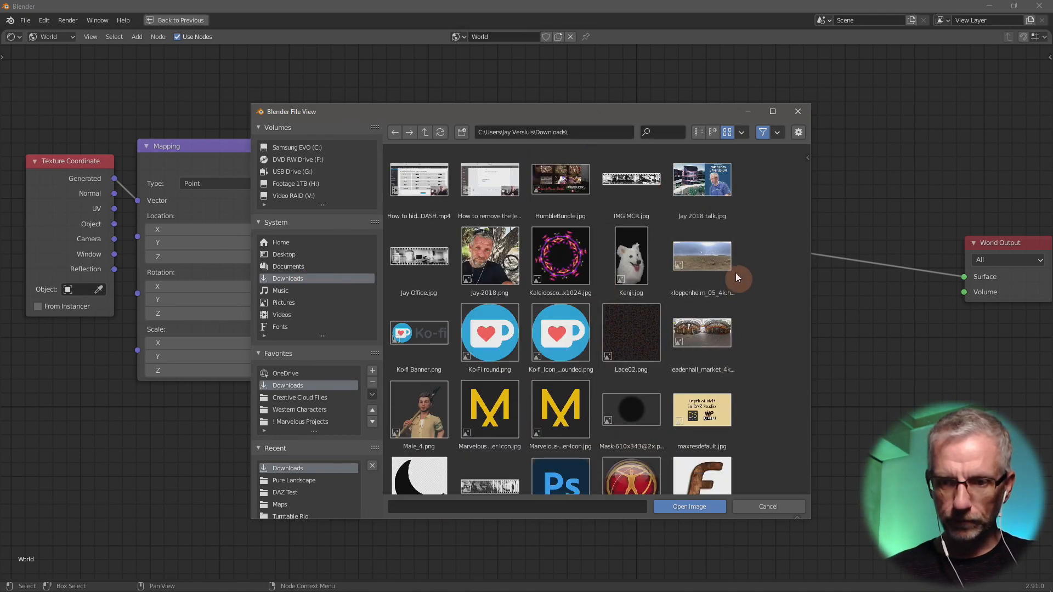
left_click(734, 271)
left_click(686, 508)
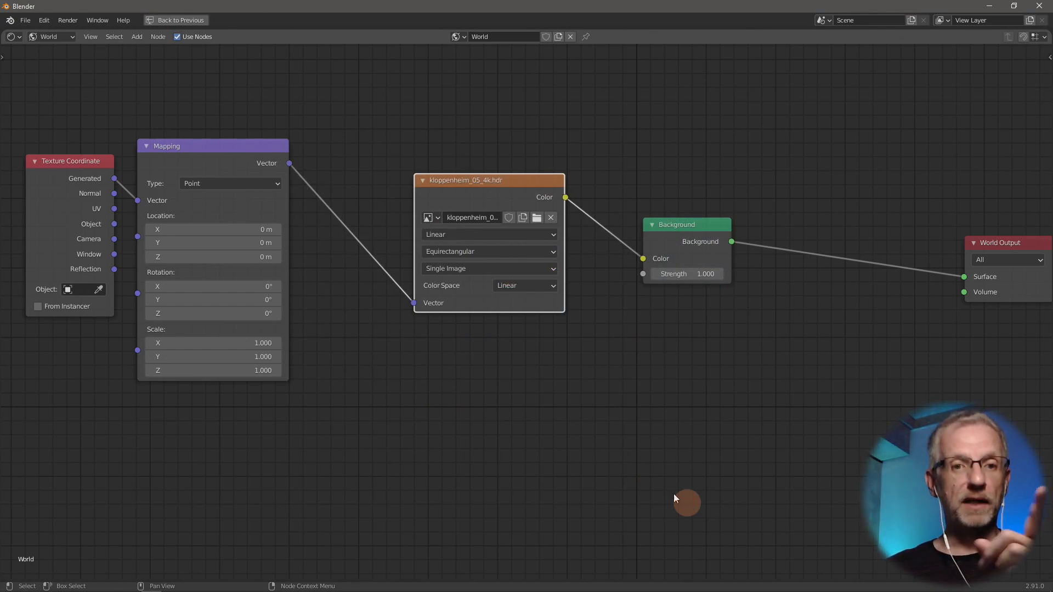
left_click_drag(257, 146, 300, 146)
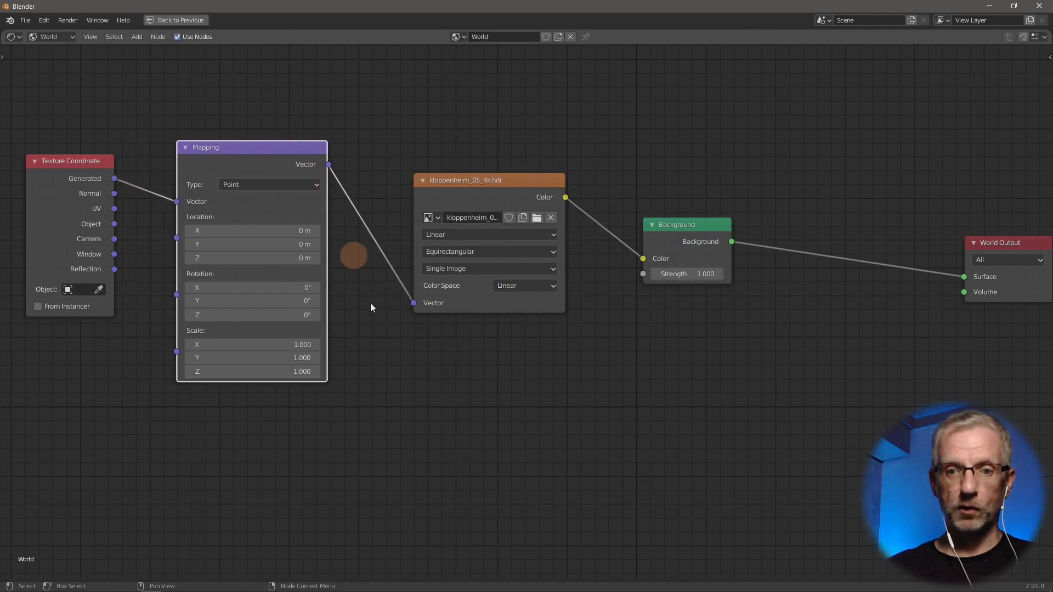
- Restore the node editor to its normal size and move the World Output node closer to the Background node
key("ctrl+space")
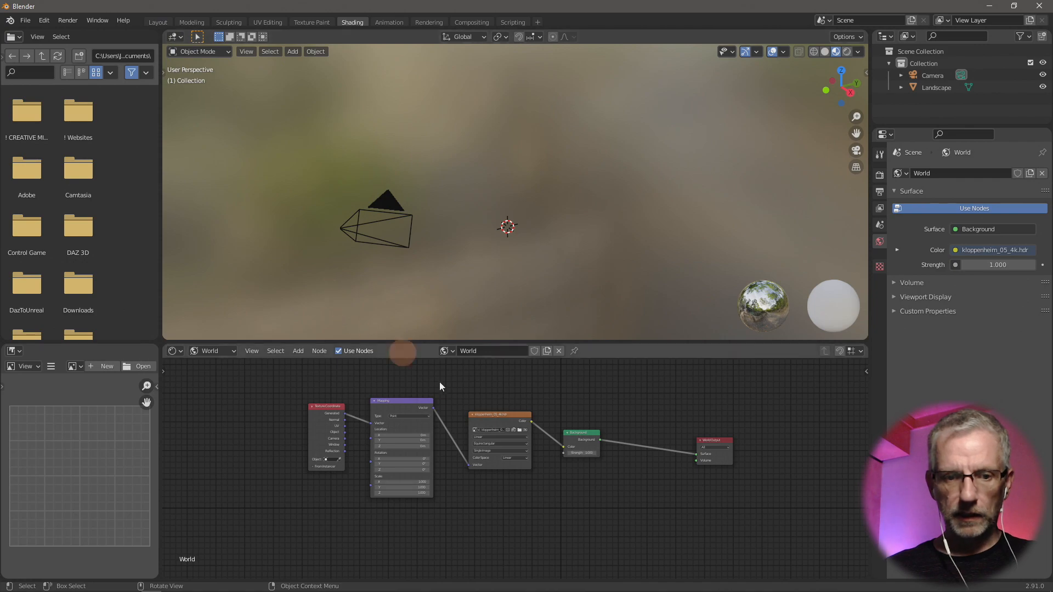
left_click_drag(715, 440, 647, 429)
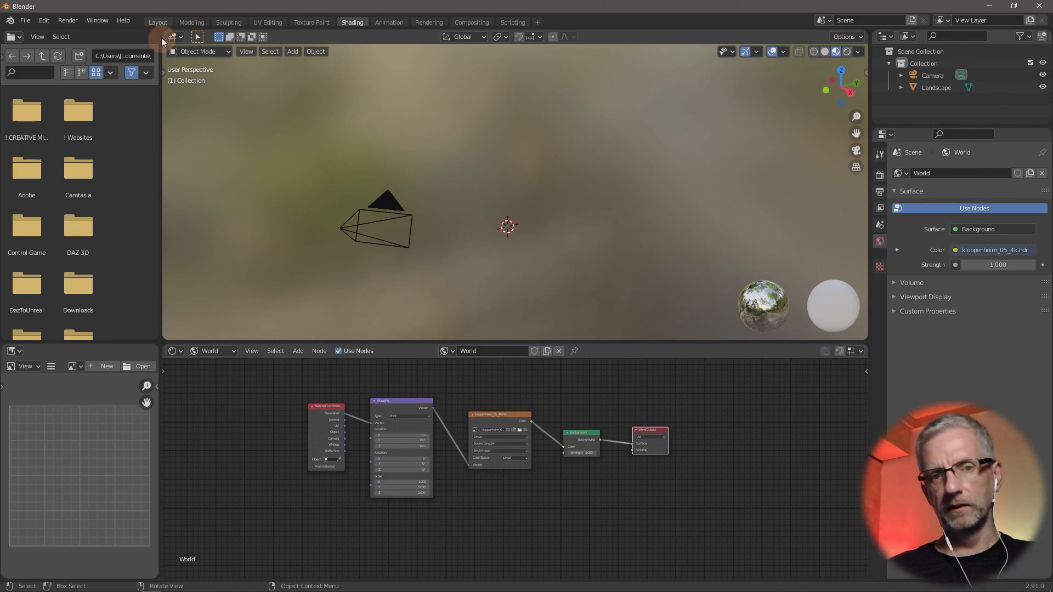
- In the Layout workspace, enable the transparent film in the render settings so the HDR backdrop is hidden
left_click(161, 22)
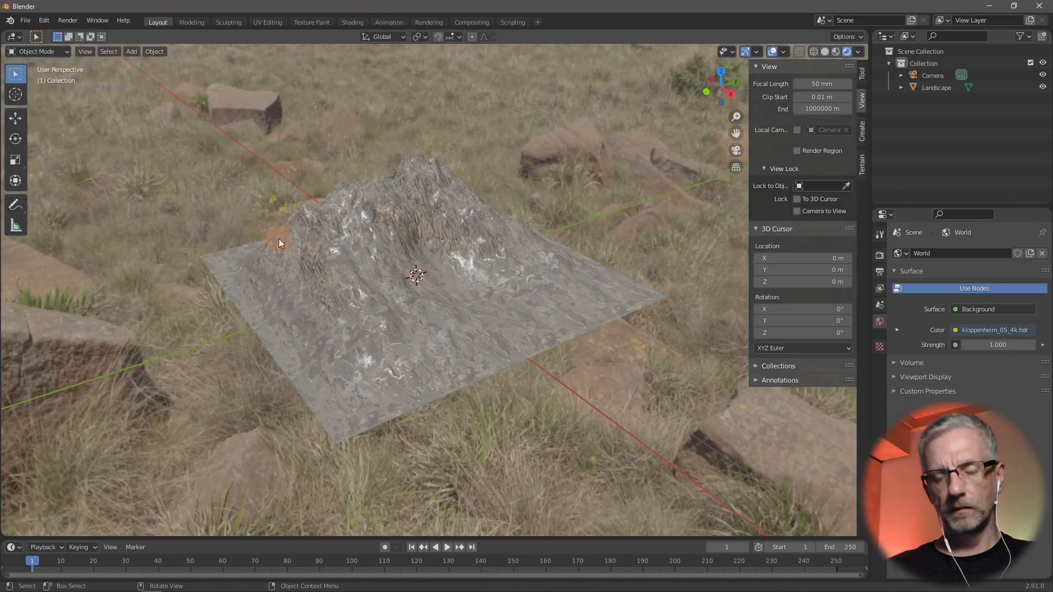
middle_click_drag(278, 239, 374, 275)
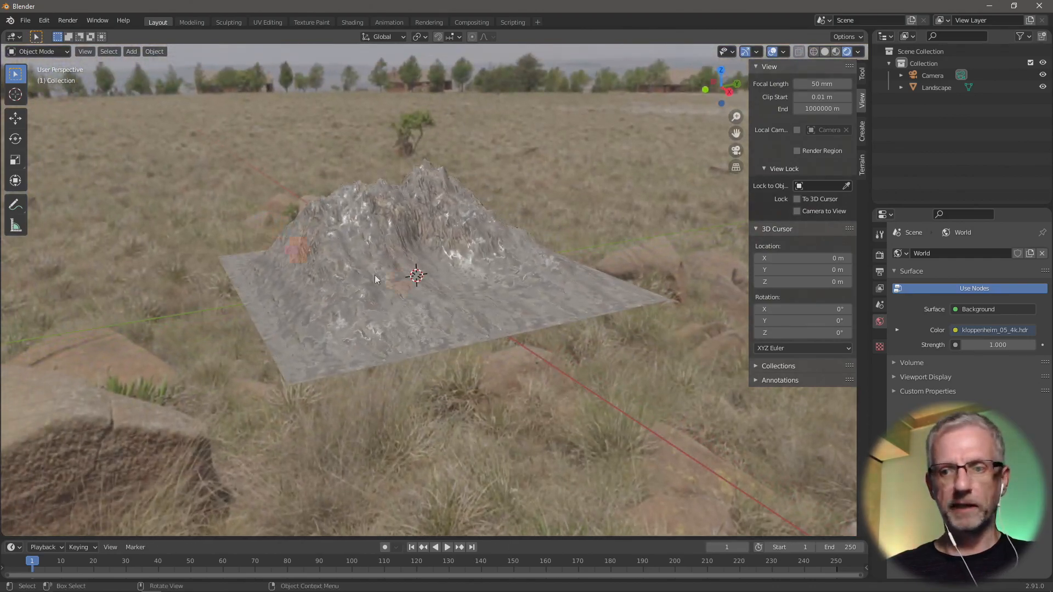
left_click(880, 255)
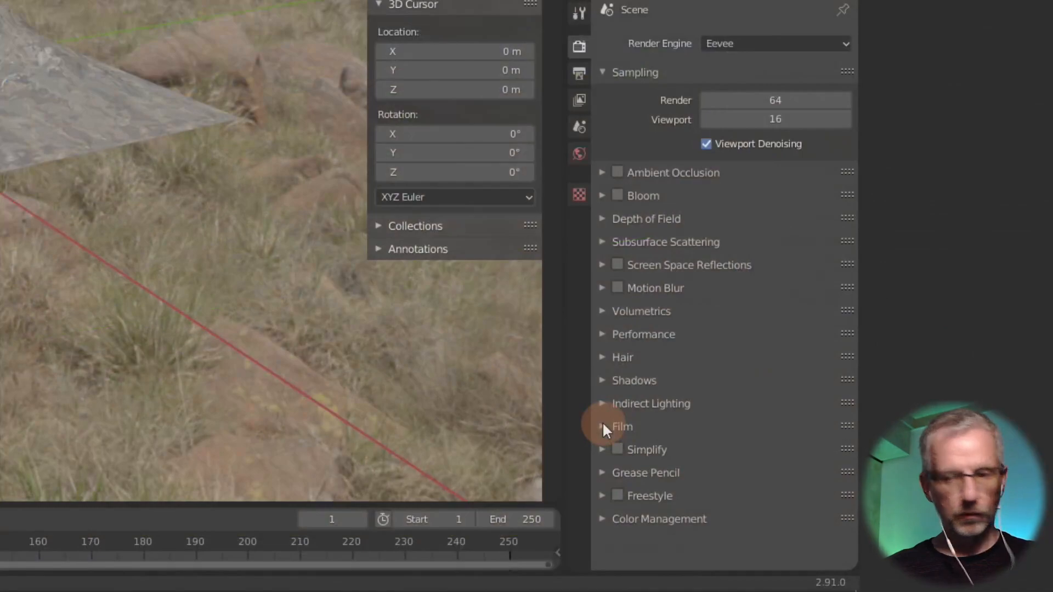
left_click(894, 489)
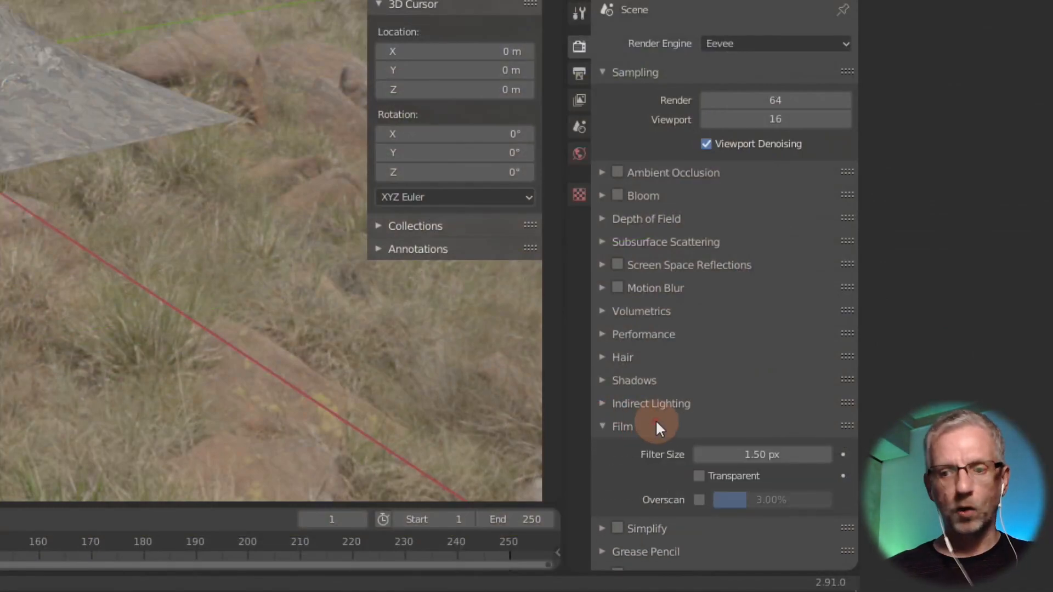
scroll(658, 423, "down", 2)
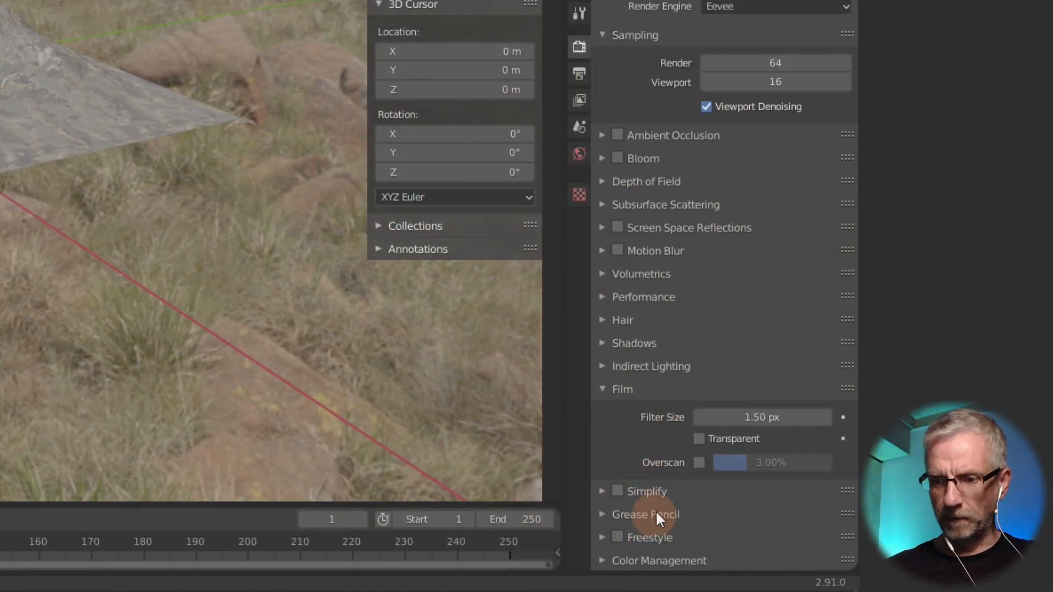
left_click(700, 438)
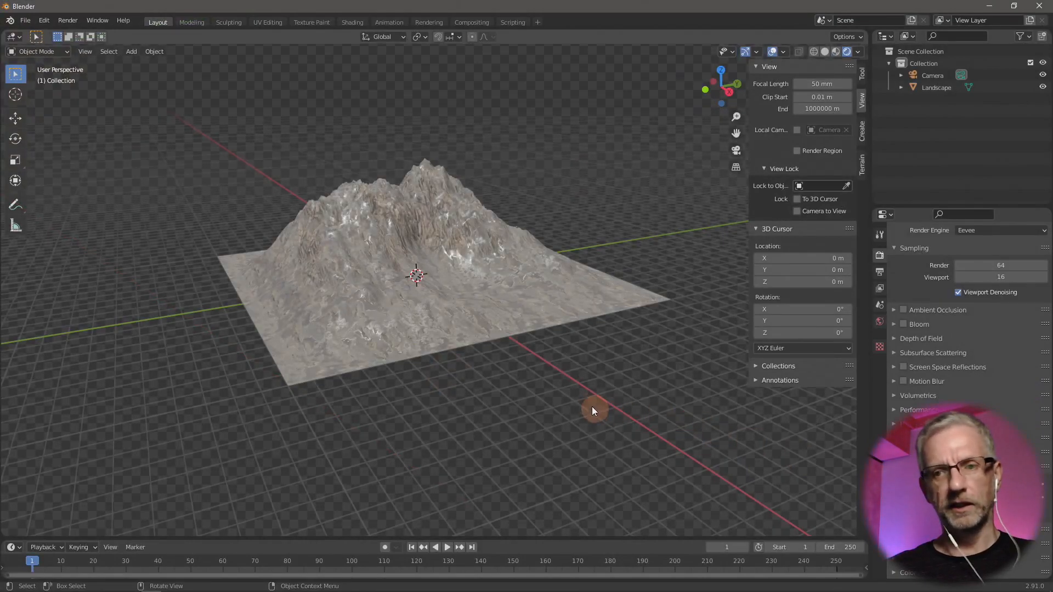
scroll(592, 406, "up", 3)
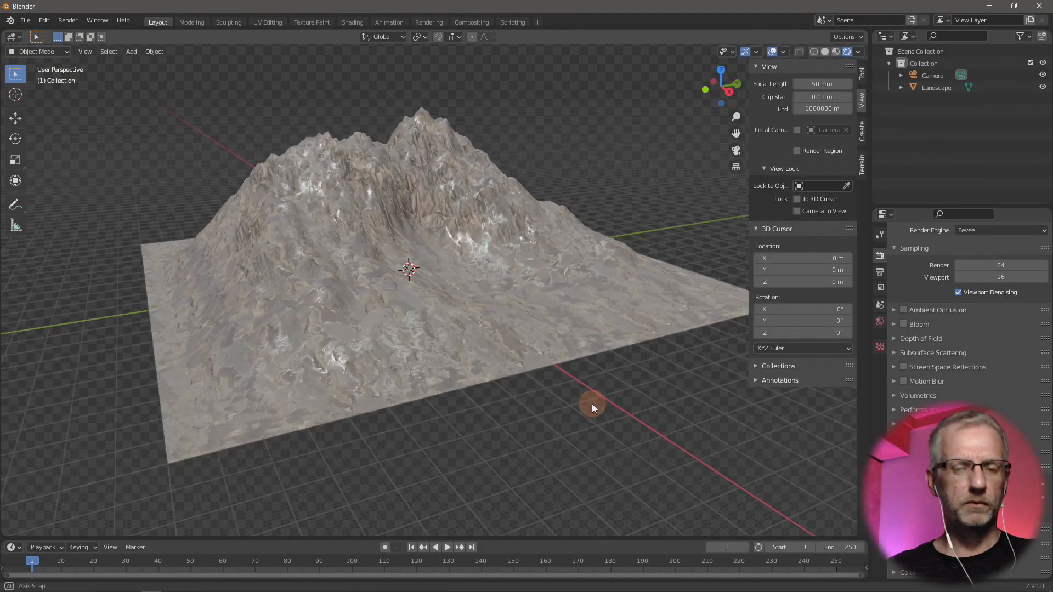
mouse_move(593, 406)
middle_mouse_down()
mouse_move(623, 428)
mouse_move(606, 426)
mouse_move(604, 411)
middle_mouse_up()
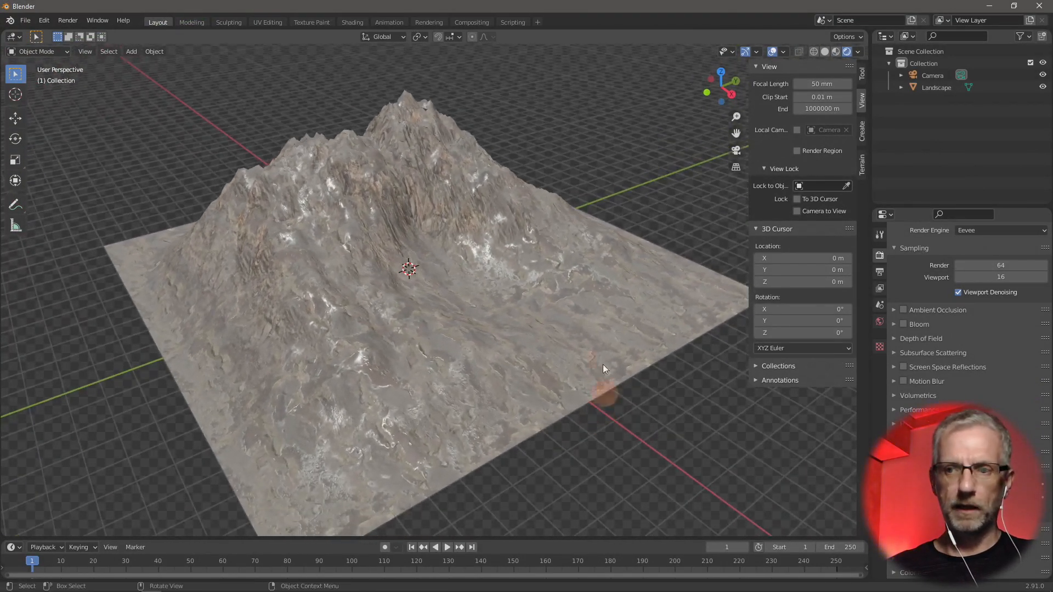
- Select the Landscape mesh and apply its object transform
left_click(567, 307)
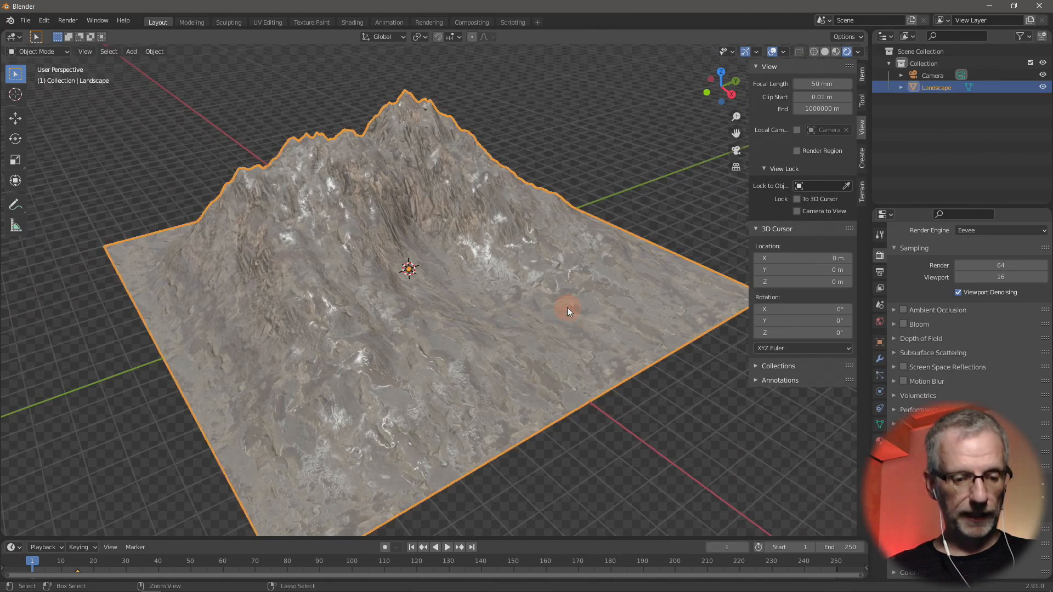
key("ctrl+a")
left_click(562, 331)
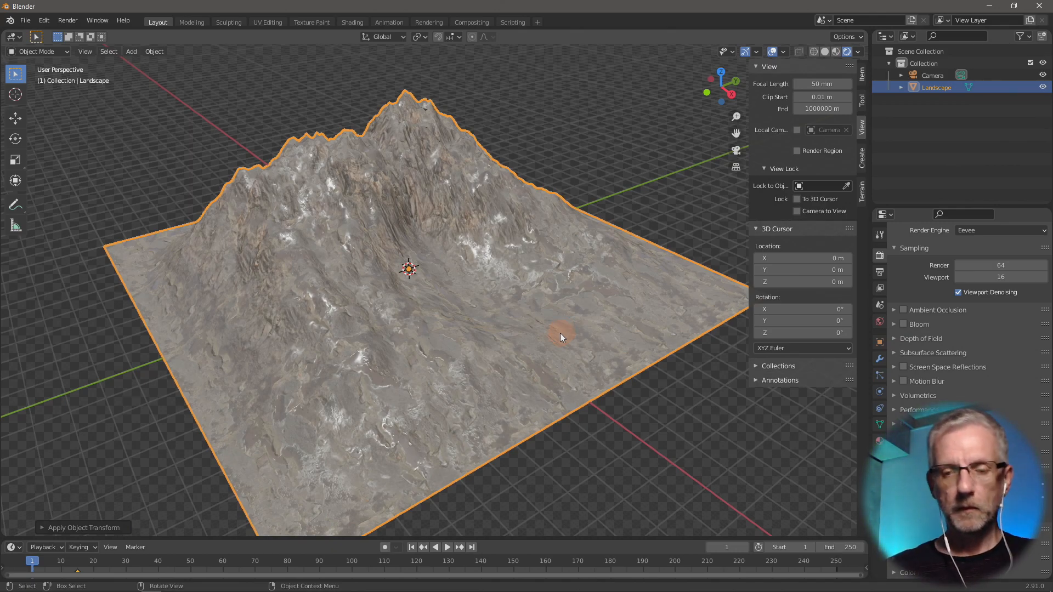
middle_click_drag(537, 332, 491, 344)
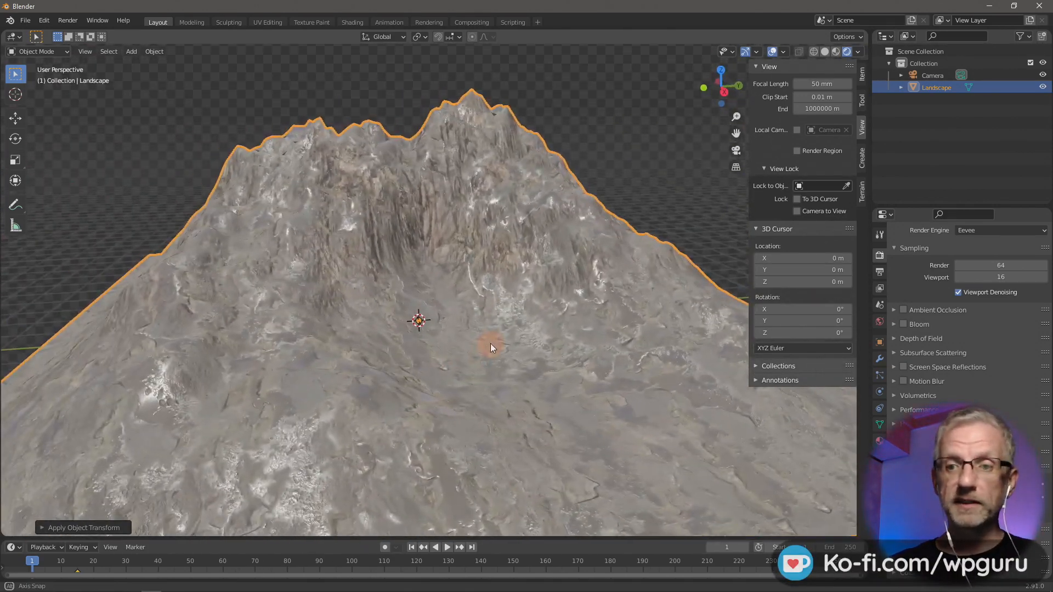
- Display the True Terrain shader settings, look through their sections and widen the sidebar so the labels are readable
left_click(863, 202)
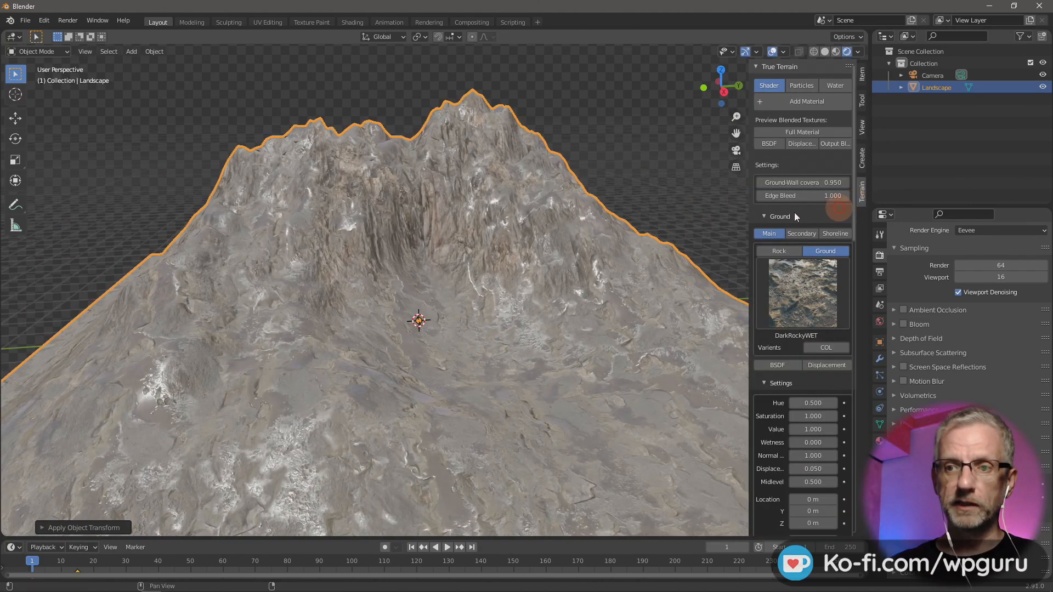
middle_click_drag(557, 226, 476, 186)
scroll(848, 275, "down", 5)
scroll(848, 274, "down", 20)
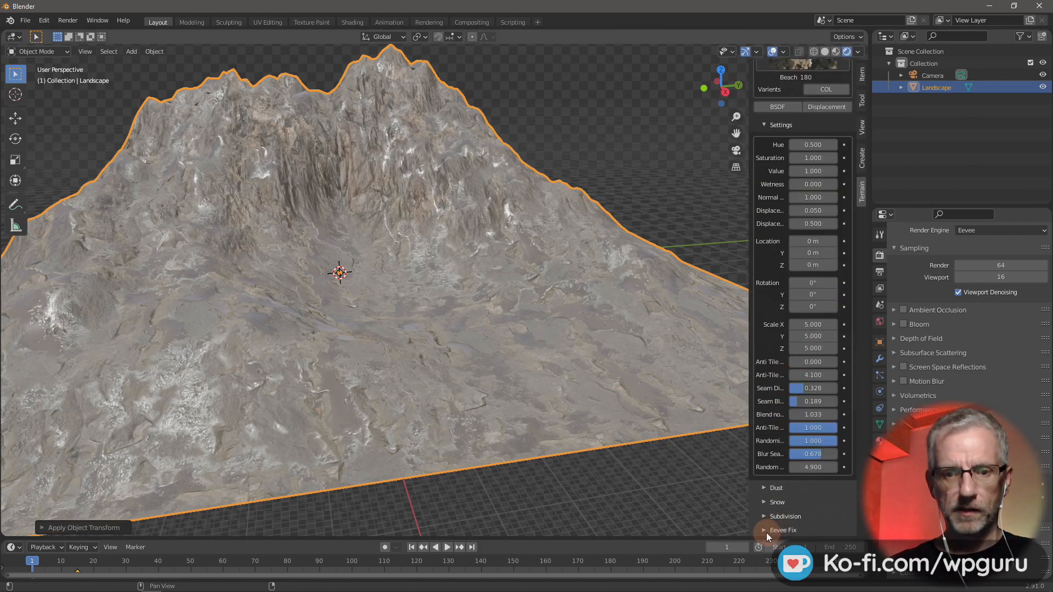
scroll(782, 343, "up", 20)
scroll(781, 343, "up", 5)
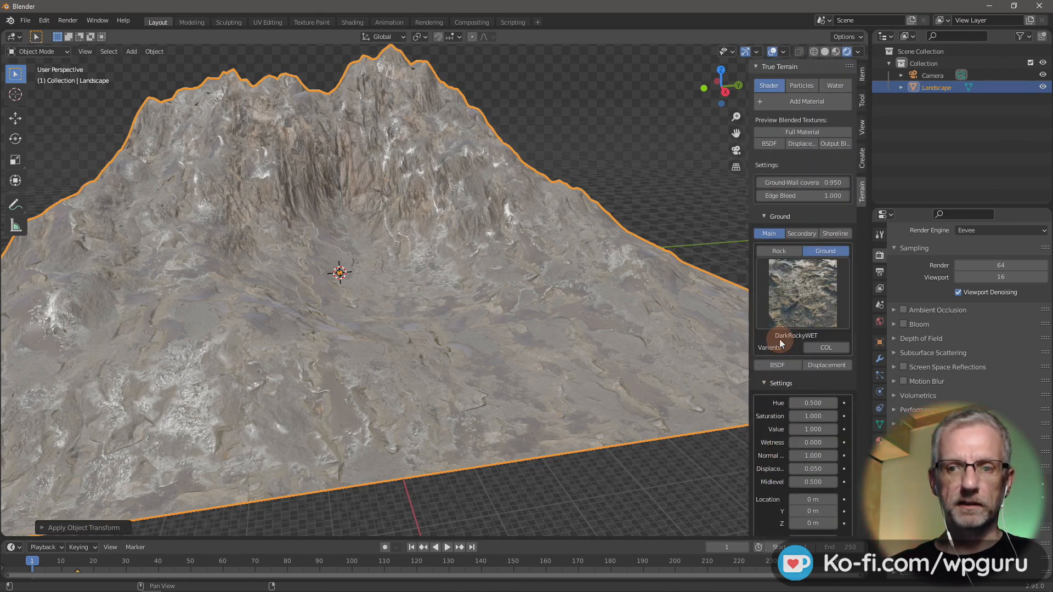
left_click_drag(748, 340, 698, 344)
middle_click_drag(565, 362, 592, 370)
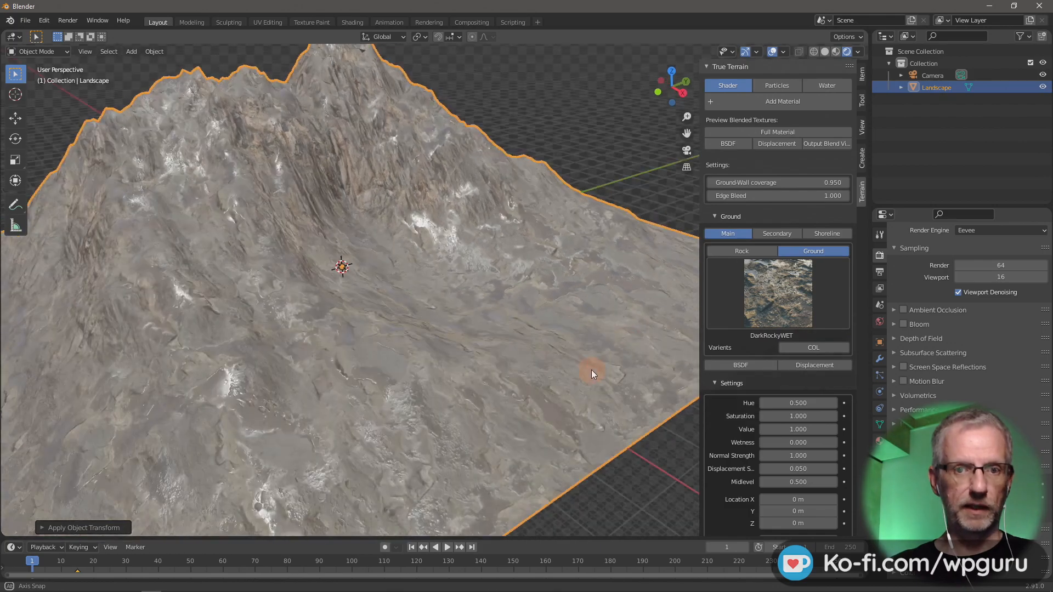
mouse_move(526, 337)
middle_mouse_down()
mouse_move(550, 358)
mouse_move(534, 355)
middle_mouse_up()
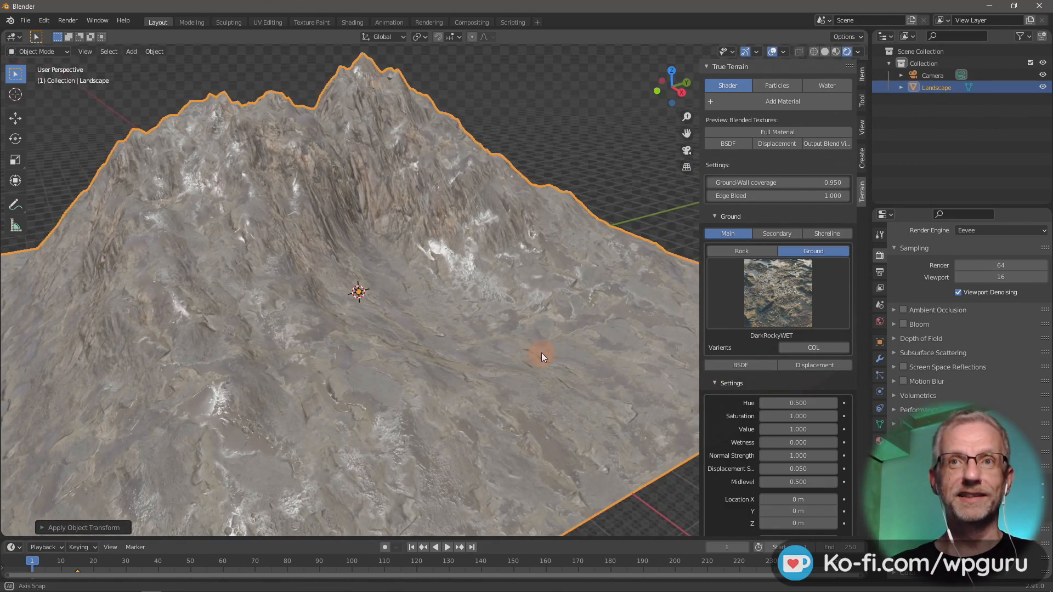
- Switch to the True Terrain 3.1 Help PDF and read the Getting Started pages on terrain scale, subdivision order and particle systems
key("alt+Tab")
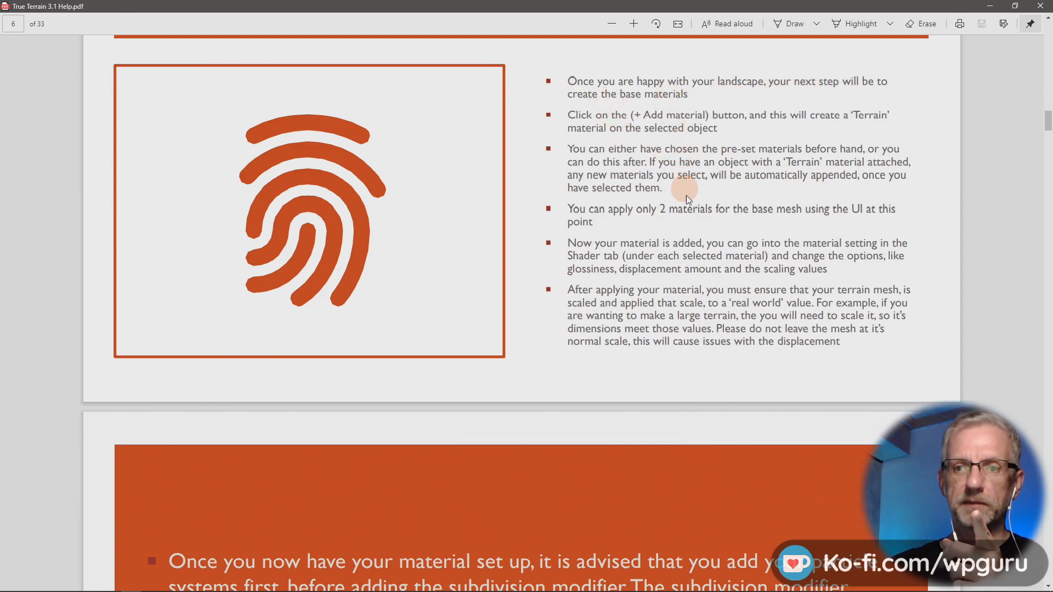
scroll(797, 290, "down", 5)
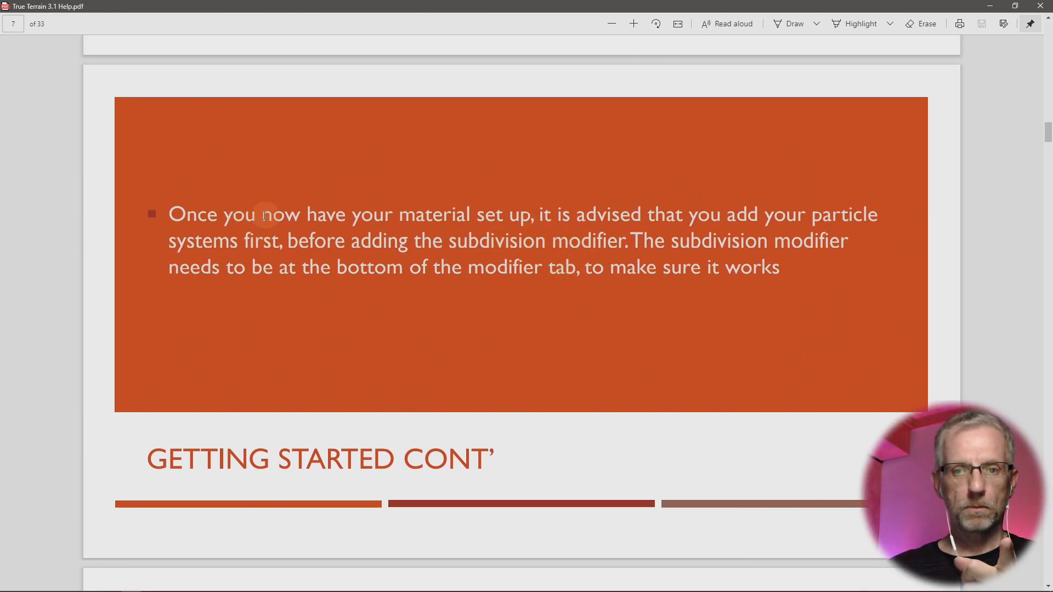
scroll(264, 216, "up", 5)
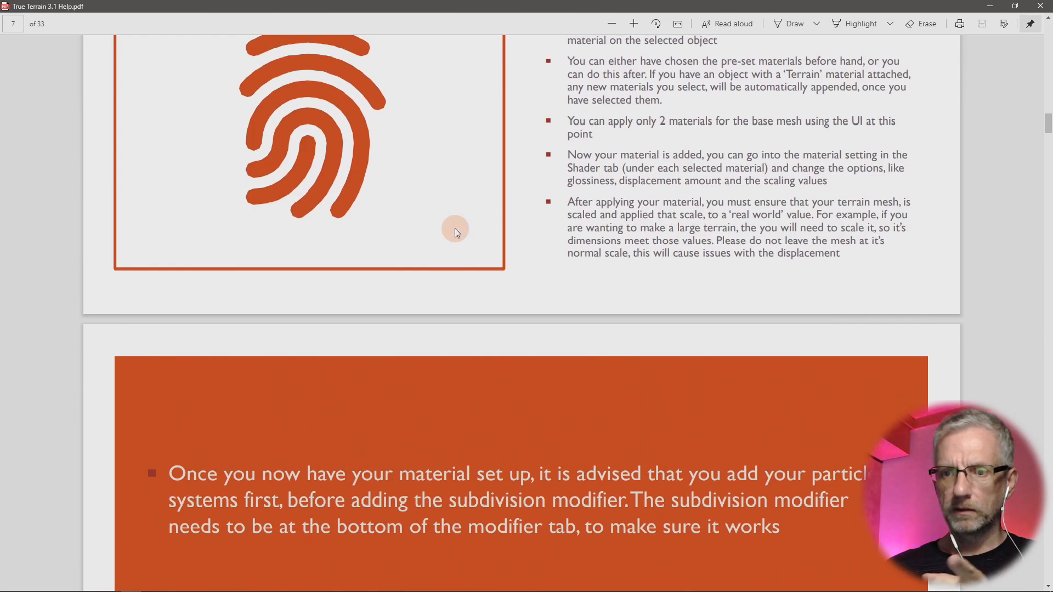
scroll(598, 238, "up", 2)
scroll(613, 234, "down", 2)
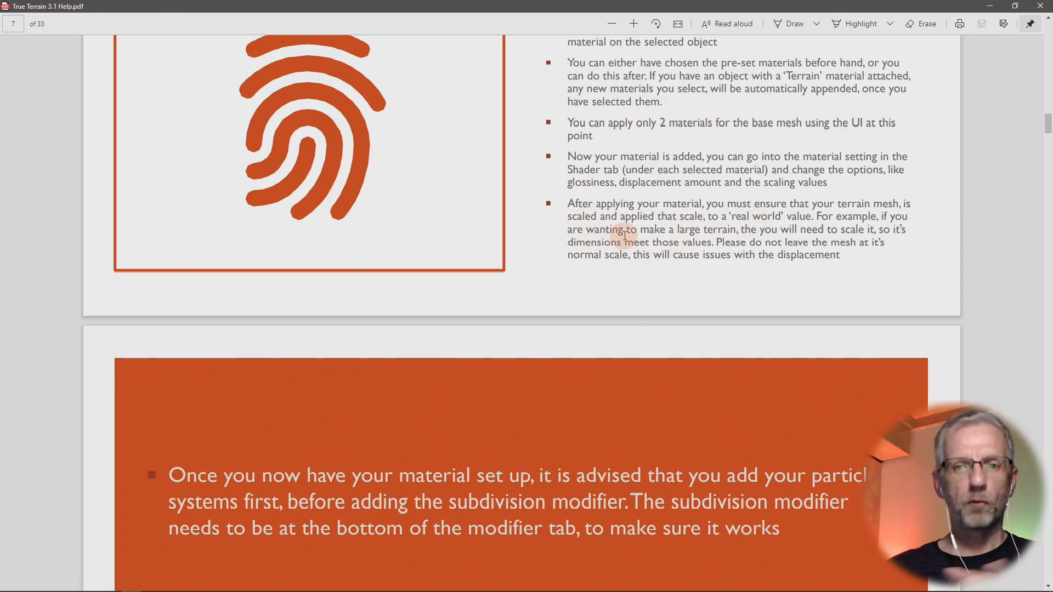
scroll(698, 241, "down", 4)
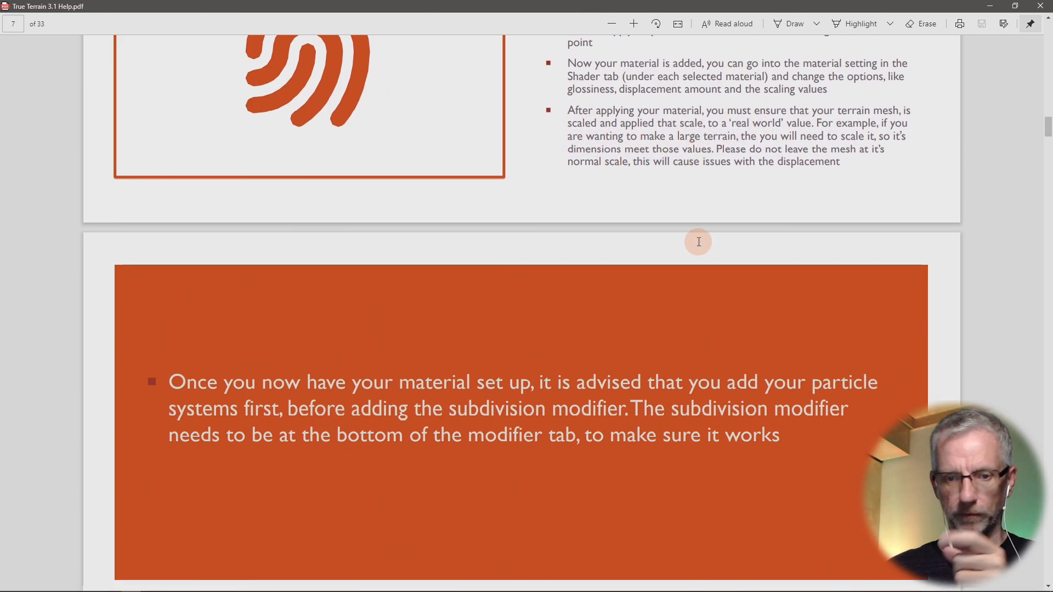
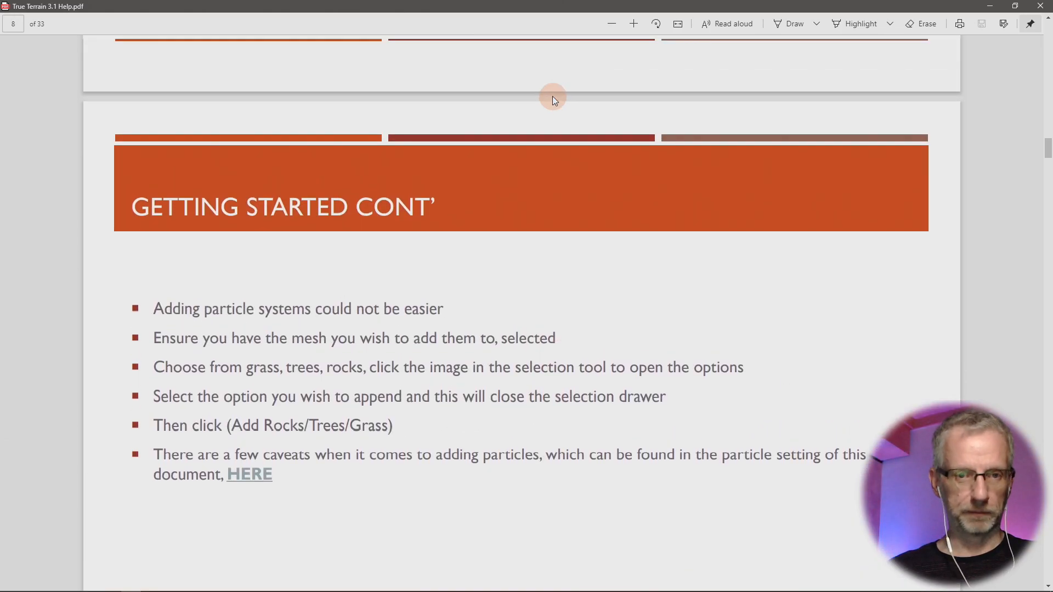
scroll(552, 97, "down", 9)
scroll(551, 96, "up", 5)
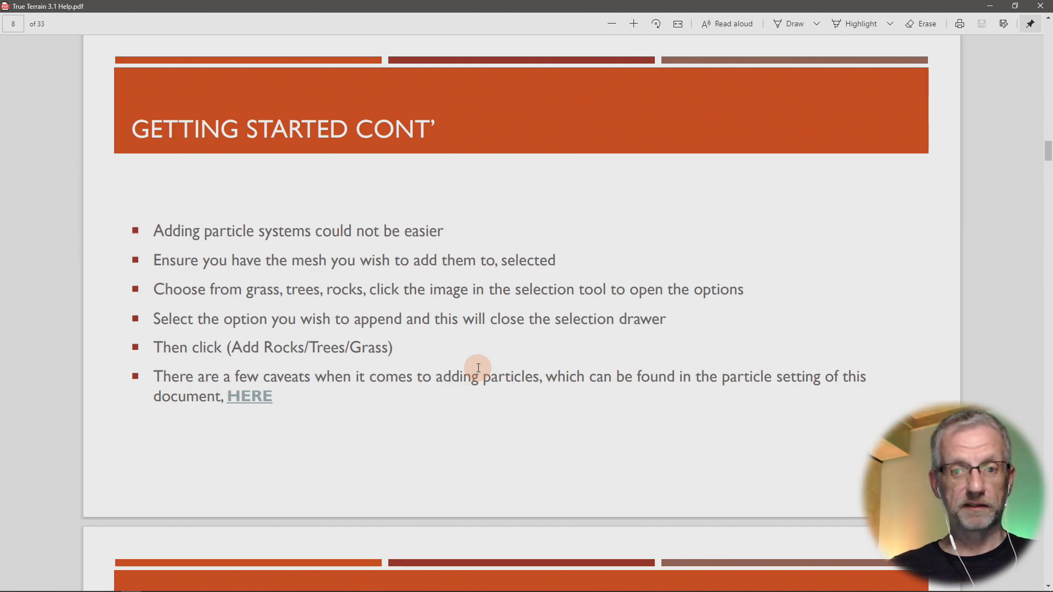
- Return to Blender and add the Brown Rocks particle system to the landscape
key("alt+Tab")
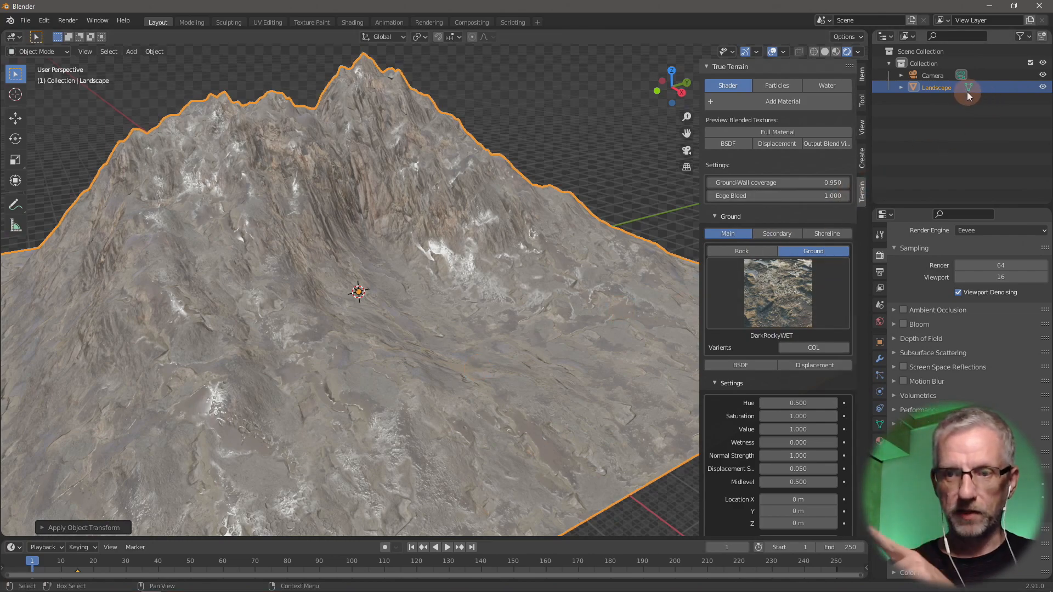
left_click(789, 87)
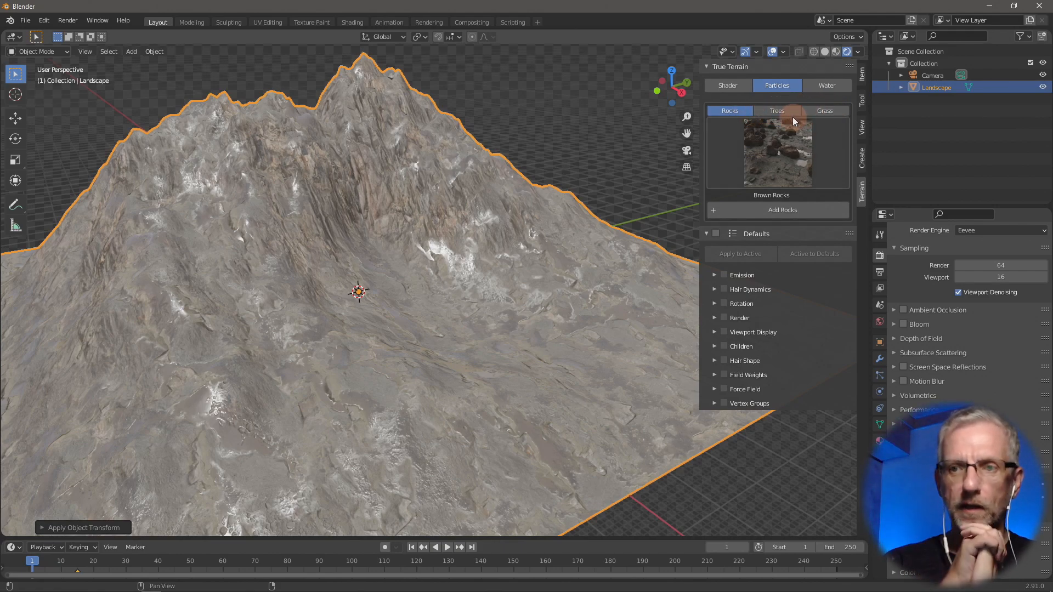
left_click(795, 212)
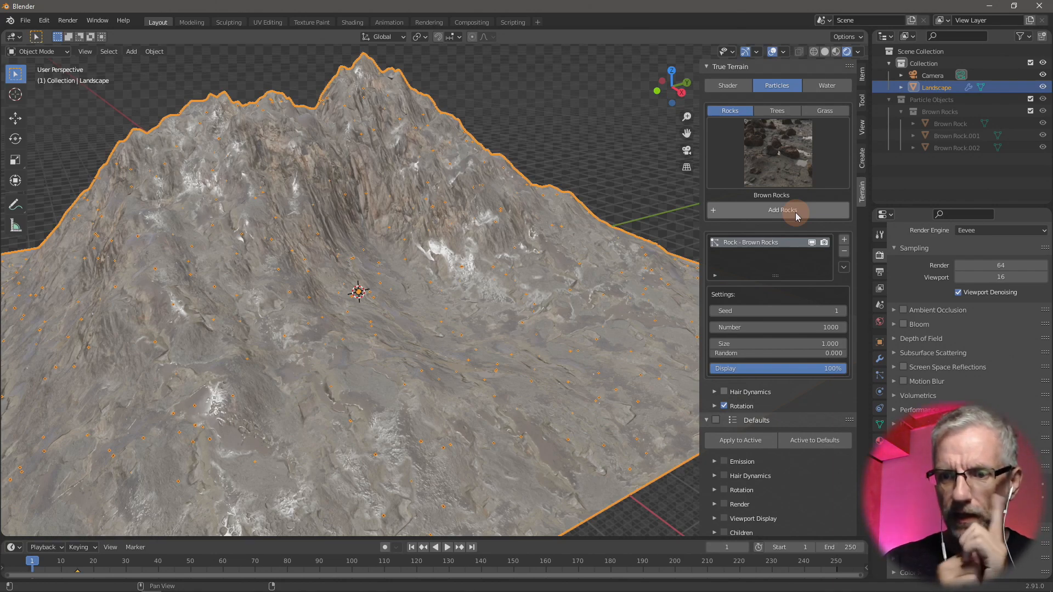
left_click(820, 327)
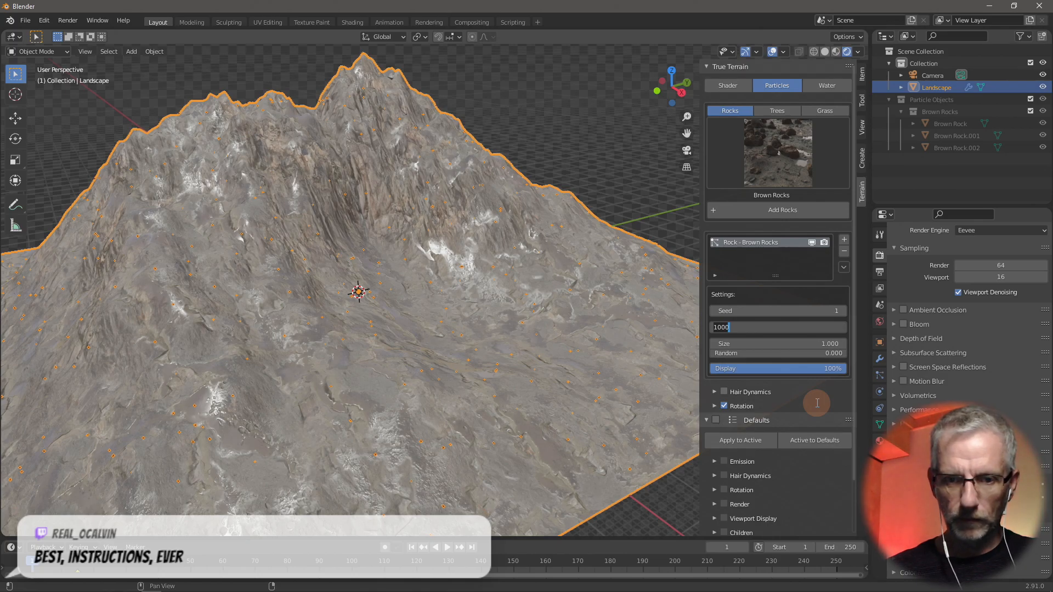
left_click(514, 367)
- Inspect the rocks up close and set the Brown Rocks particle size to 10
scroll(515, 366, "up", 10)
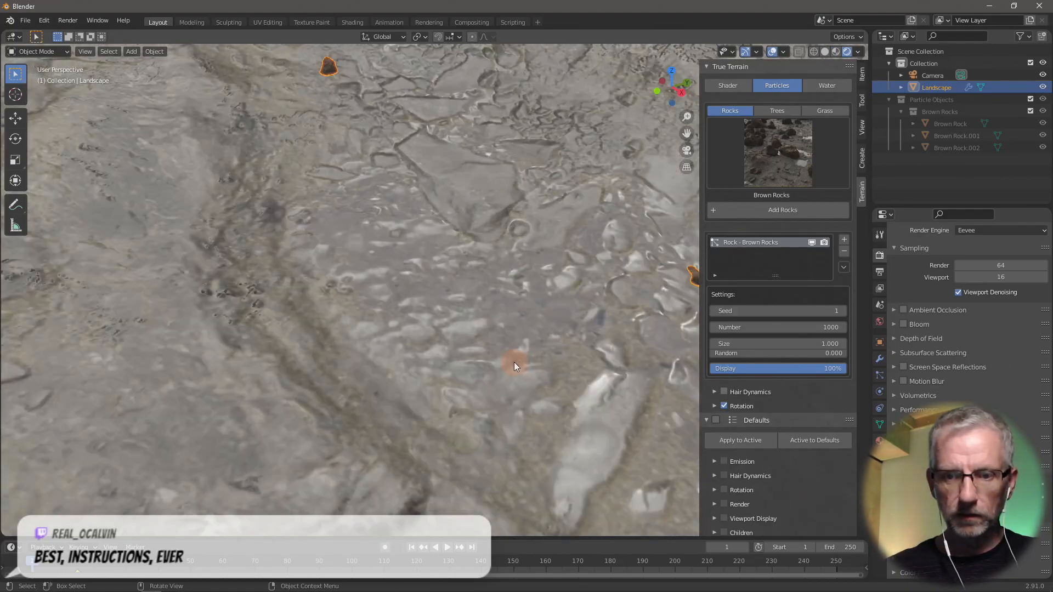
mouse_move(515, 362)
middle_mouse_down()
mouse_move(519, 352)
mouse_move(527, 367)
middle_mouse_up()
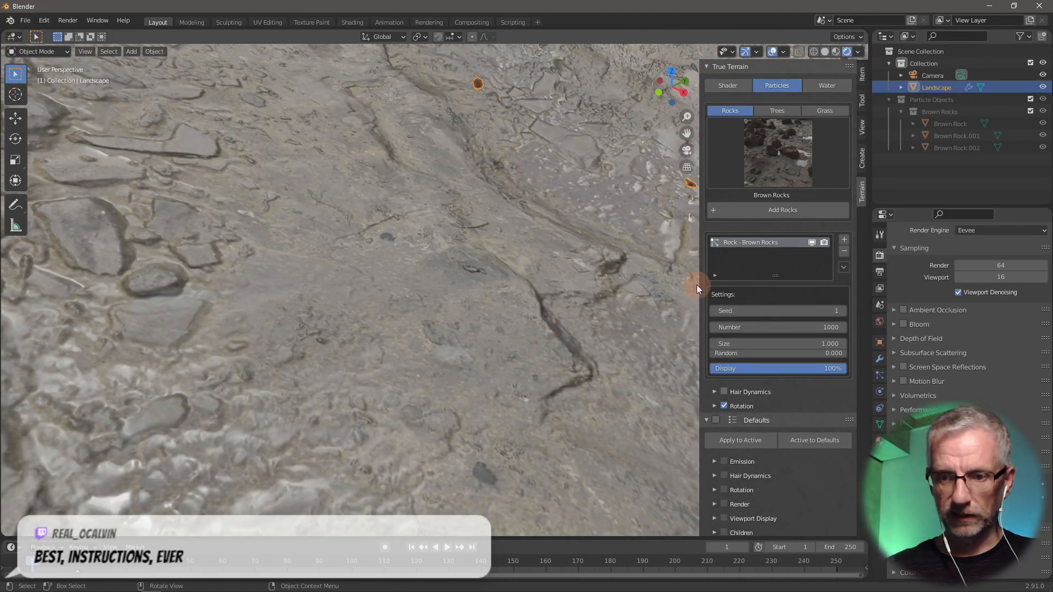
left_click(817, 339)
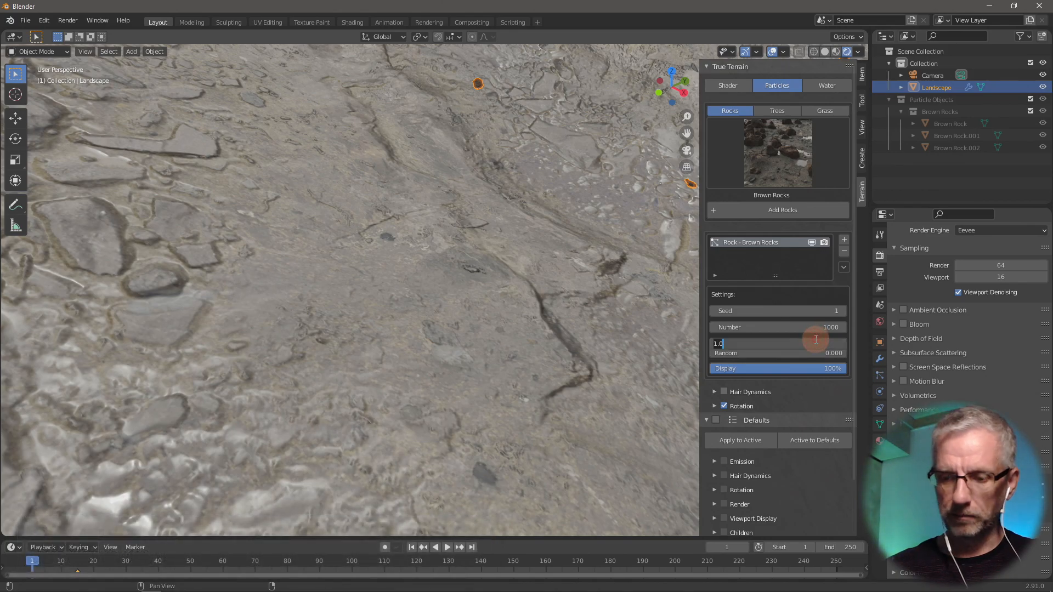
type("10")
key("Return")
scroll(552, 268, "down", 6)
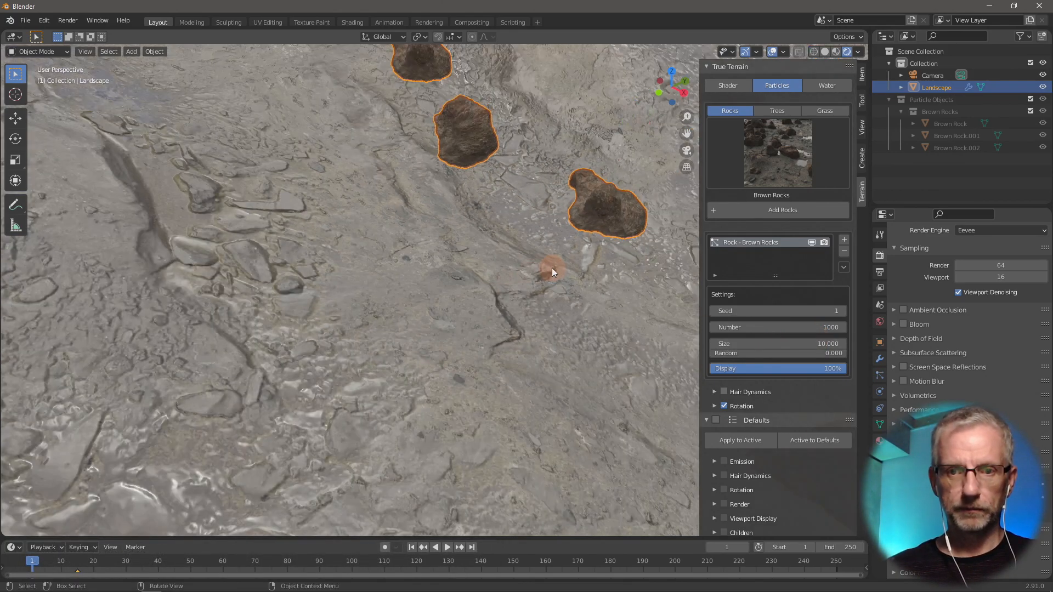
scroll(552, 268, "down", 4)
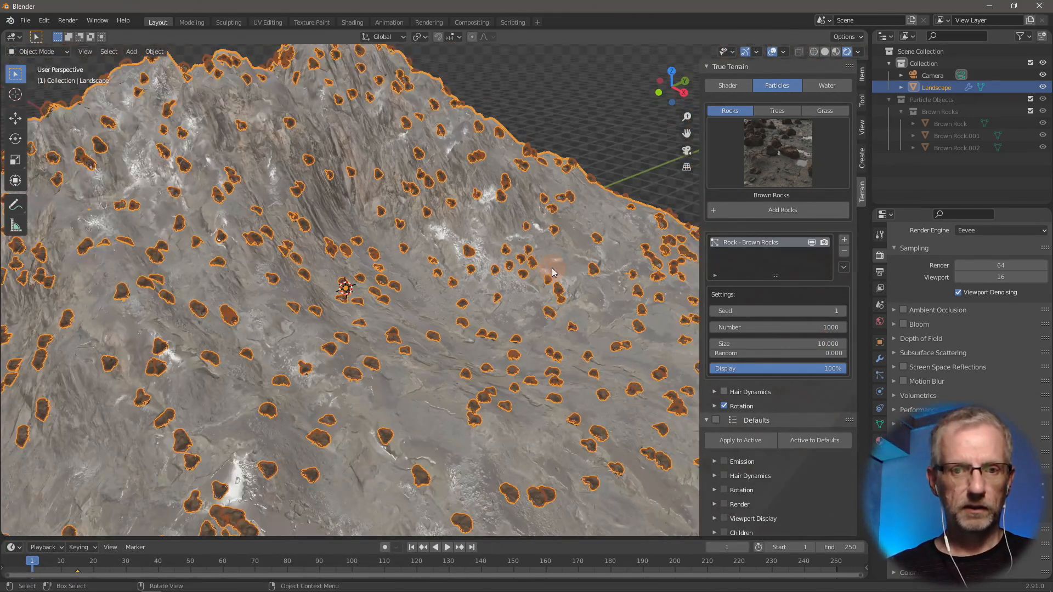
mouse_move(552, 268)
middle_mouse_down()
mouse_move(545, 282)
mouse_move(494, 285)
mouse_move(446, 287)
mouse_move(419, 274)
mouse_move(567, 277)
middle_mouse_up()
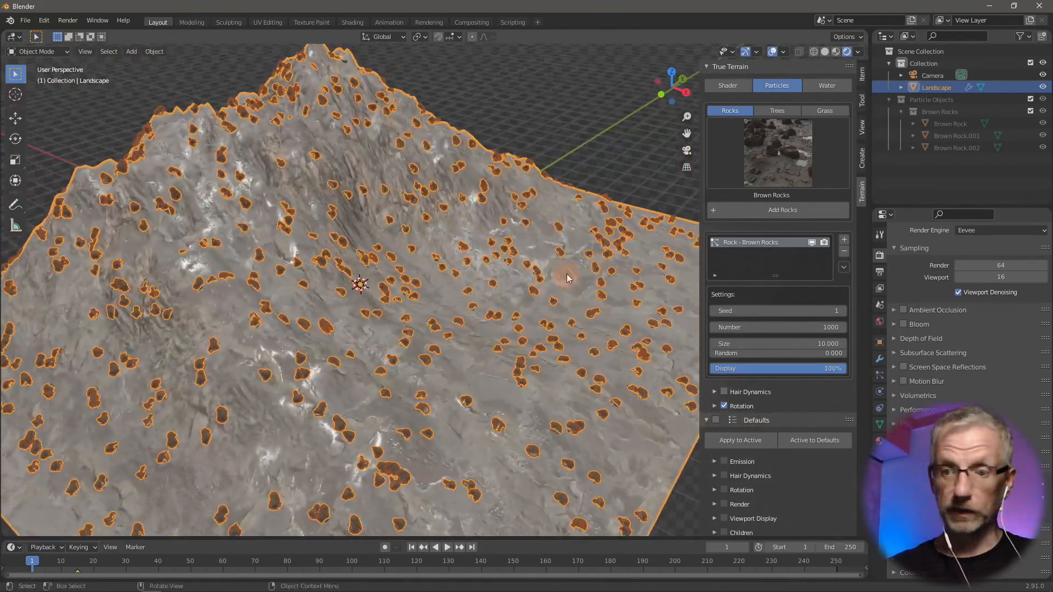
- Try a particle number of 5000 for the Brown Rocks and undo the change
left_click(802, 328)
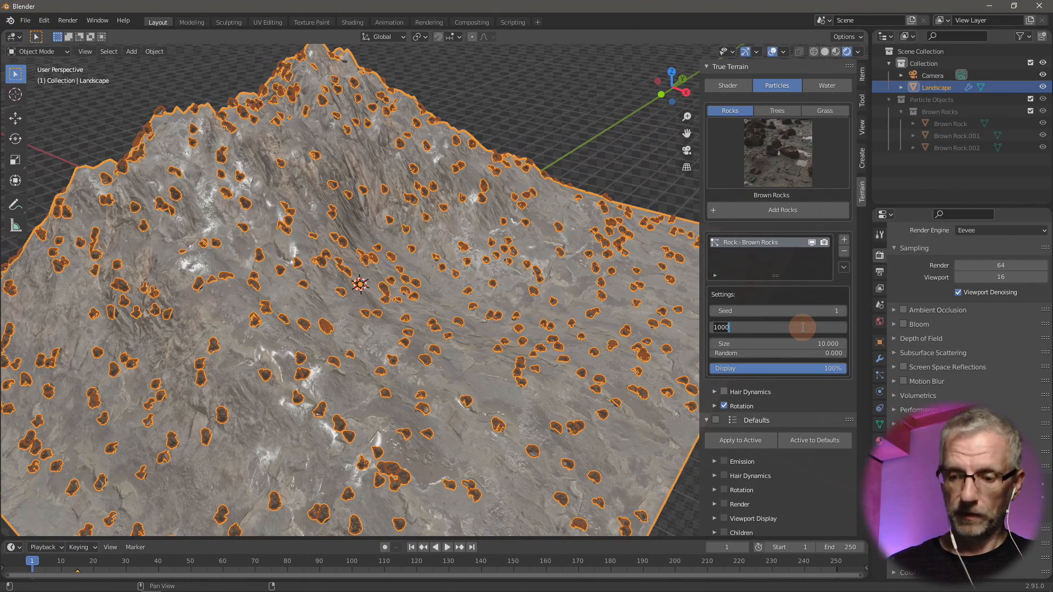
type("5000")
key("Return")
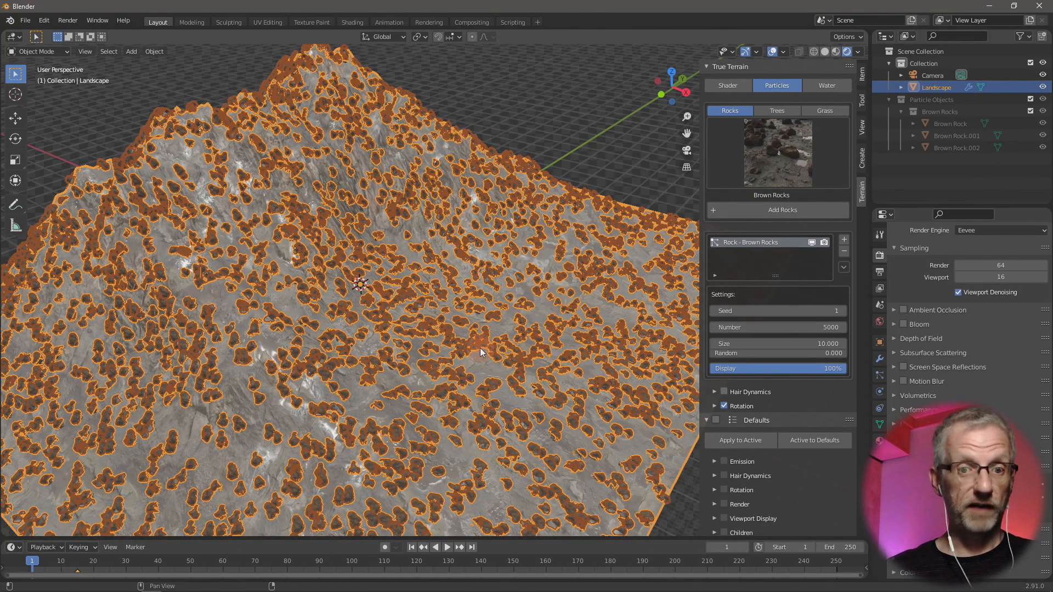
middle_click_drag(479, 348, 423, 361)
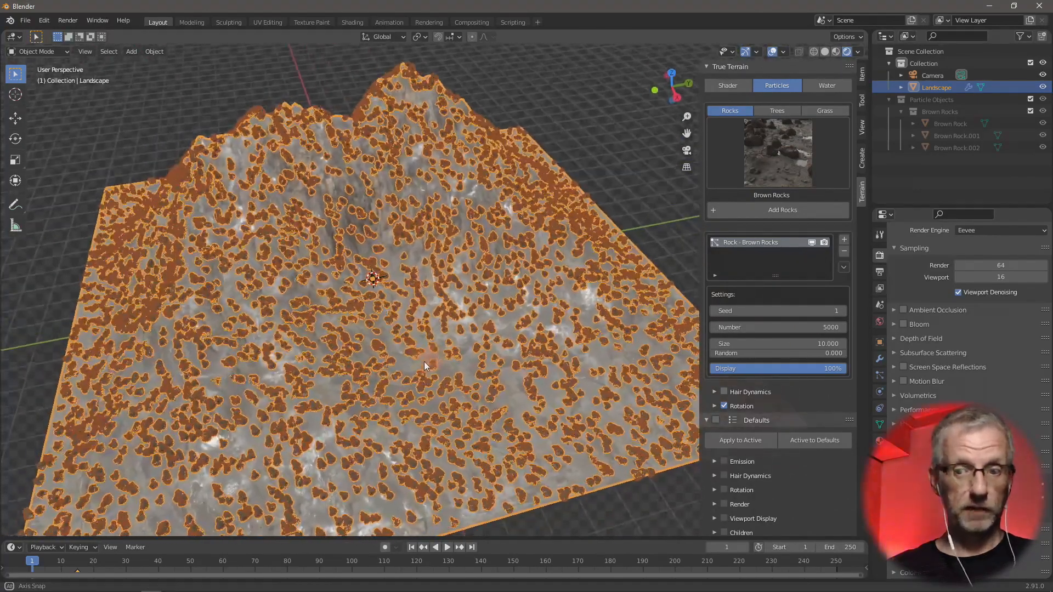
key("ctrl+z")
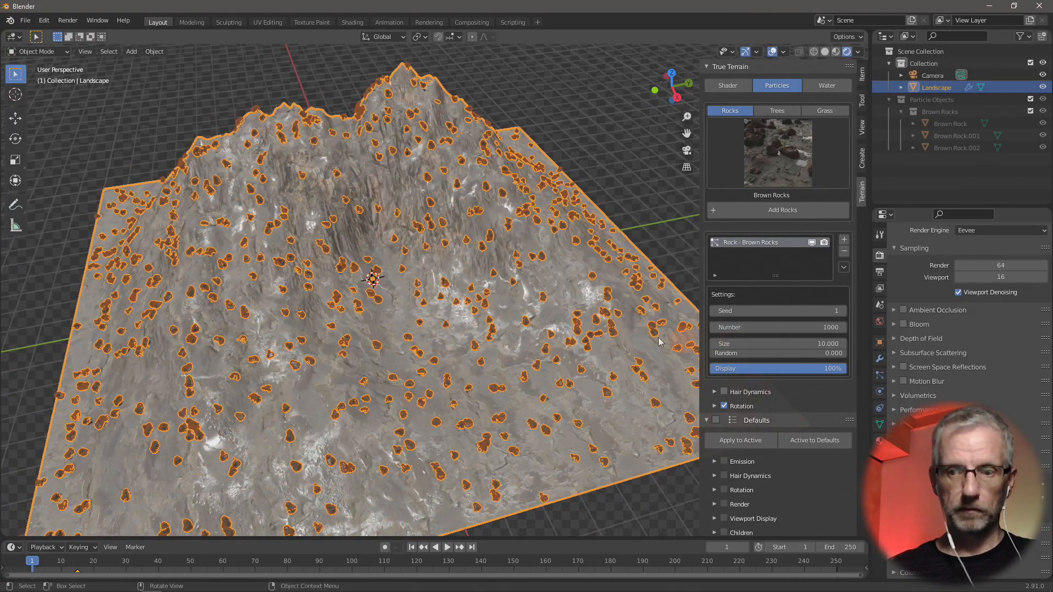
- Cycle the Brown Rocks particle seed up to 8 to change how the rocks are distributed
middle_click_drag(606, 331, 664, 304)
scroll(622, 330, "down", 4)
scroll(622, 330, "up", 5)
scroll(622, 330, "up", 5)
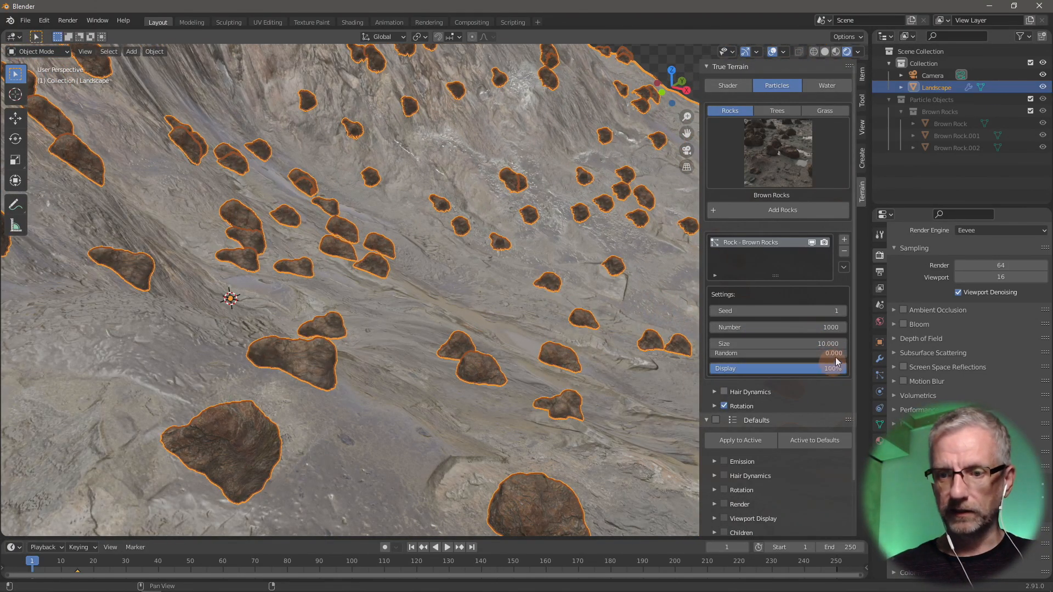
left_click(843, 311)
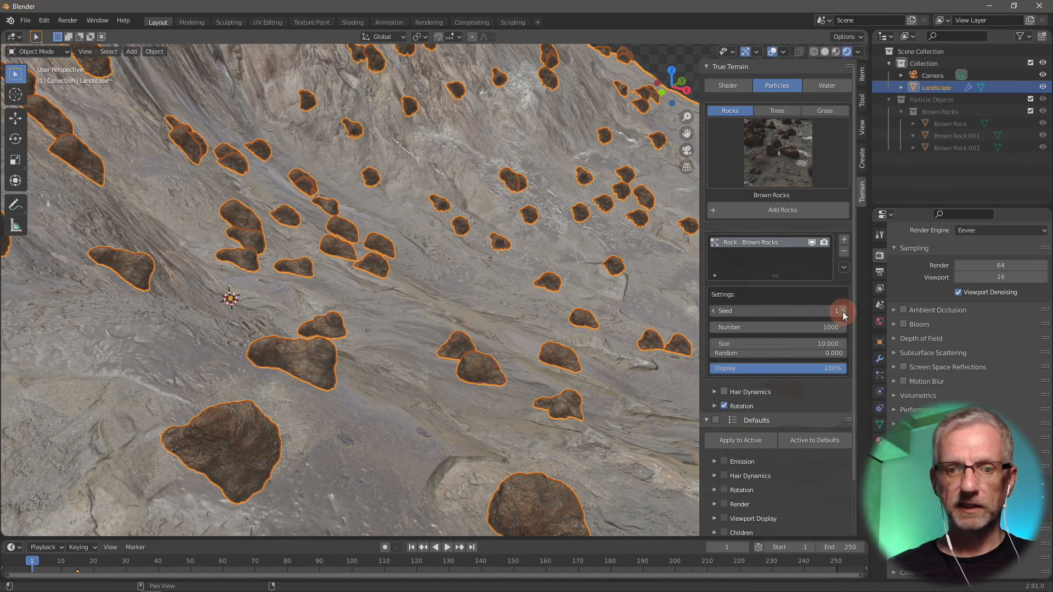
left_click(843, 311)
left_click(844, 311)
left_click(843, 311)
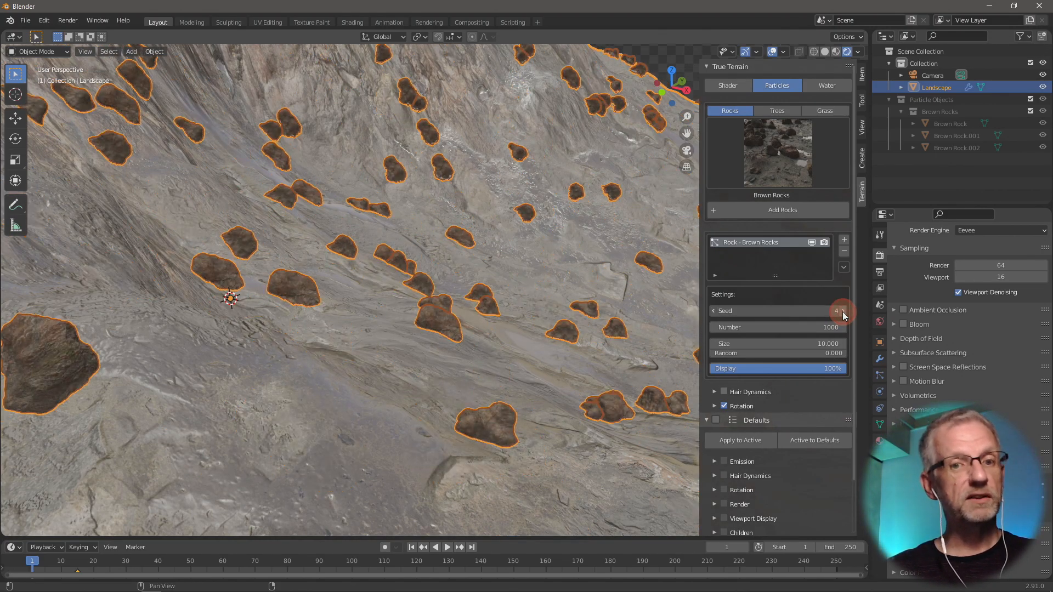
left_click(843, 311)
left_click(843, 311)
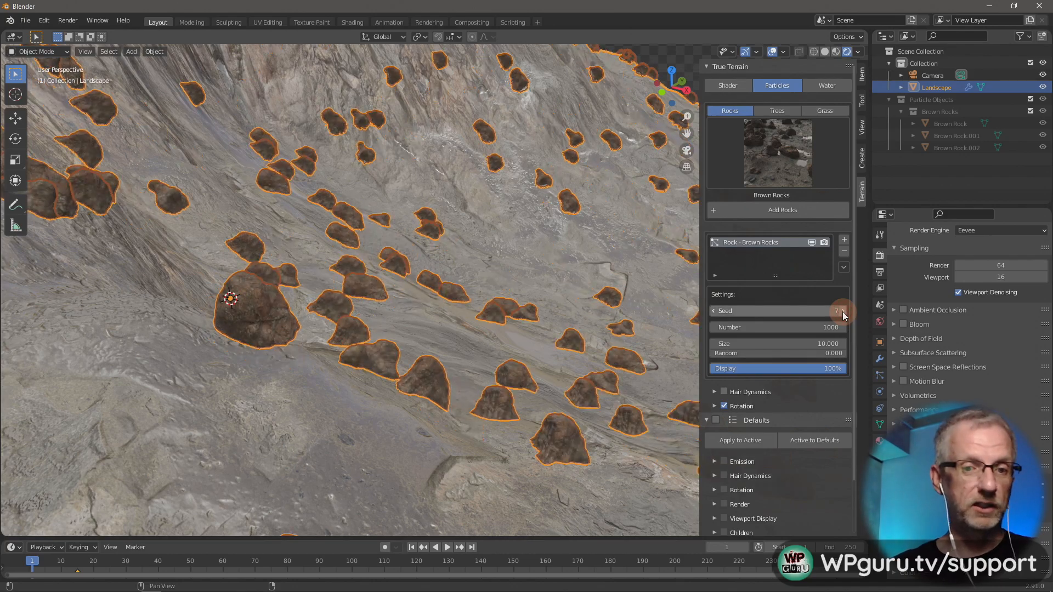
left_click(843, 311)
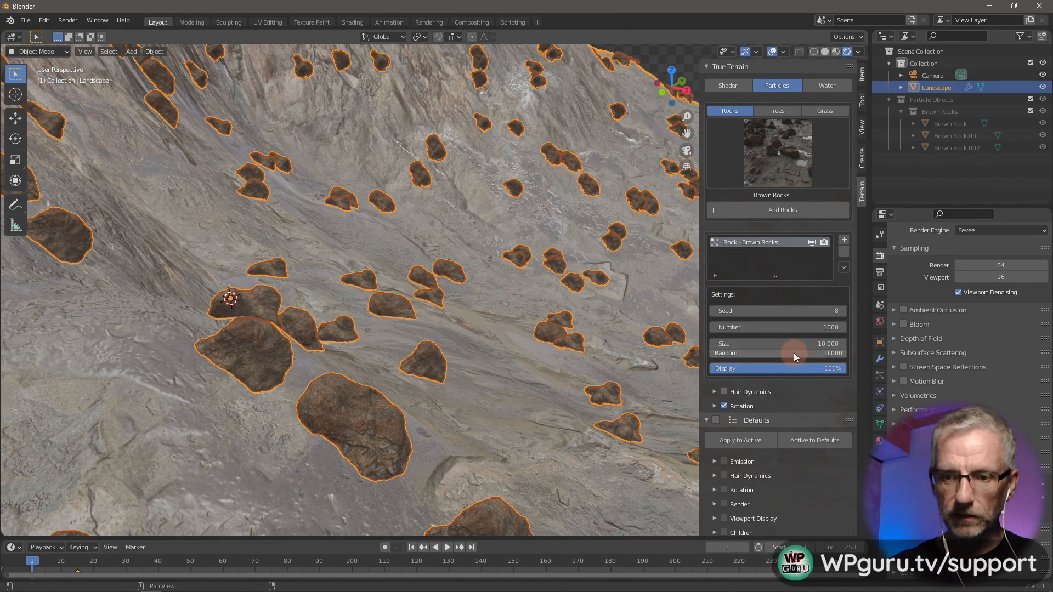
- Set the Brown Rocks particle size to 20 and its size randomness to about 0.798
left_click_drag(795, 353, 908, 351)
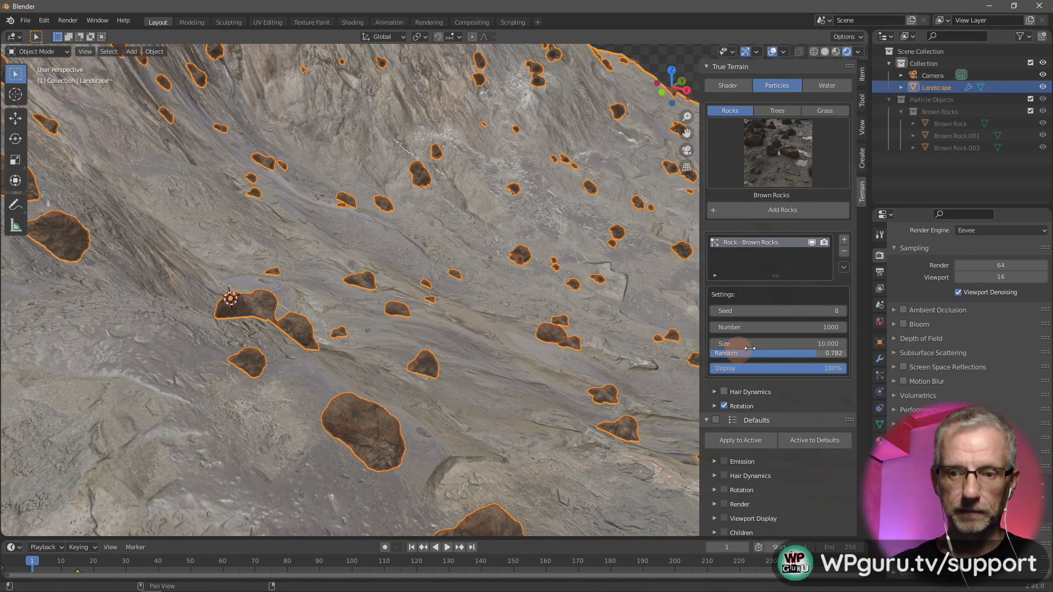
left_click(786, 342)
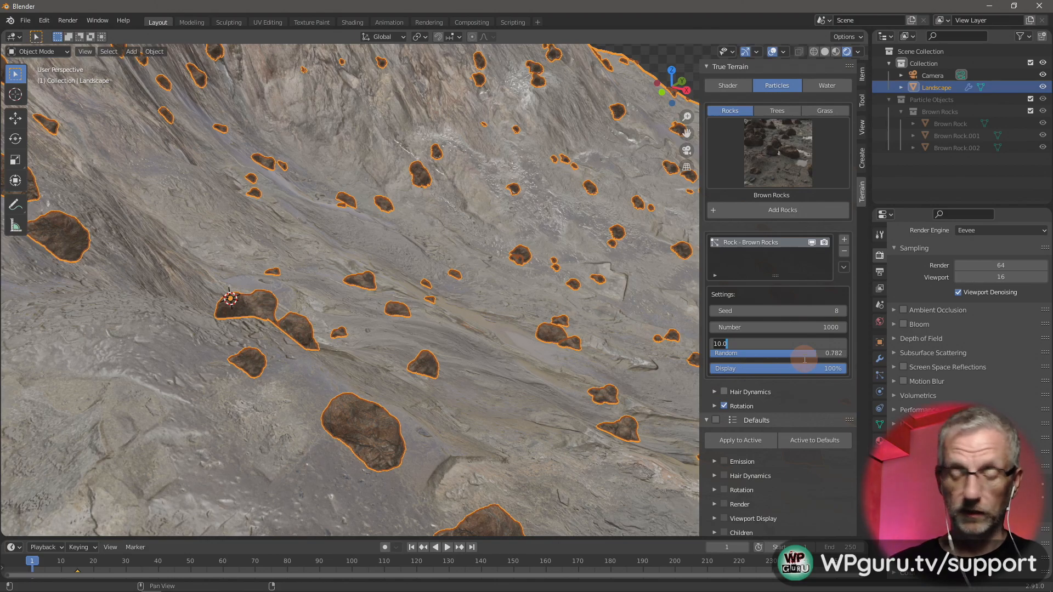
key("Return")
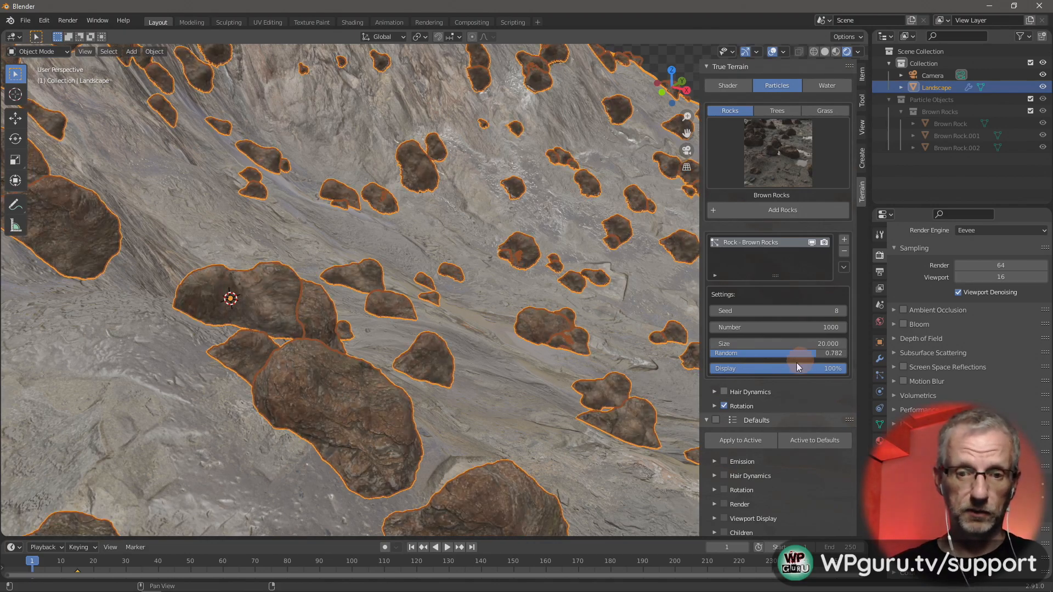
left_click_drag(802, 355, 811, 357)
scroll(603, 326, "down", 5)
middle_click_drag(603, 326, 509, 316)
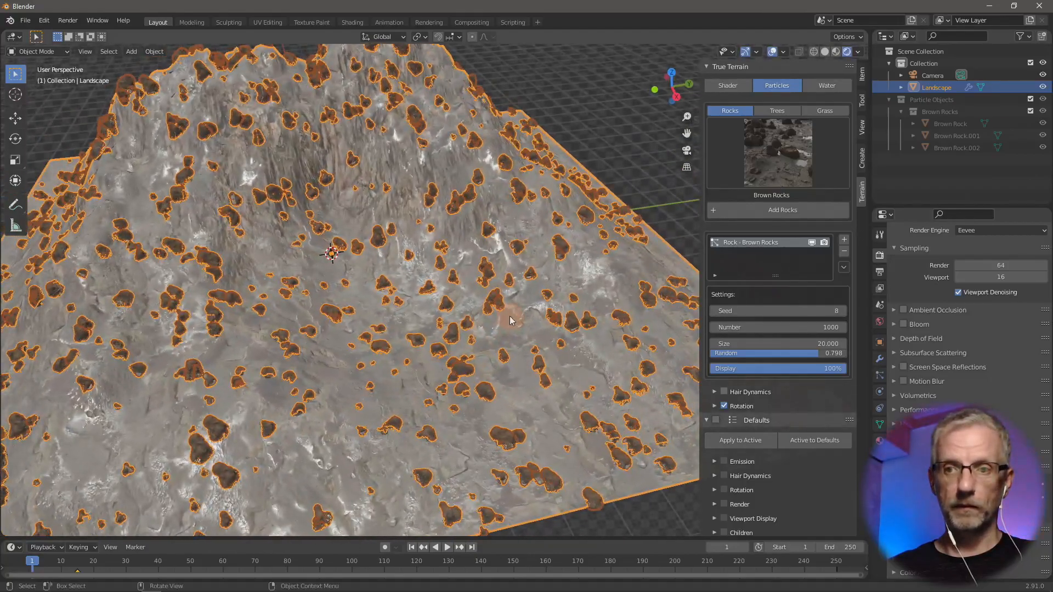
- Add the low-resolution Elm Tree particle system to the landscape
left_click(794, 113)
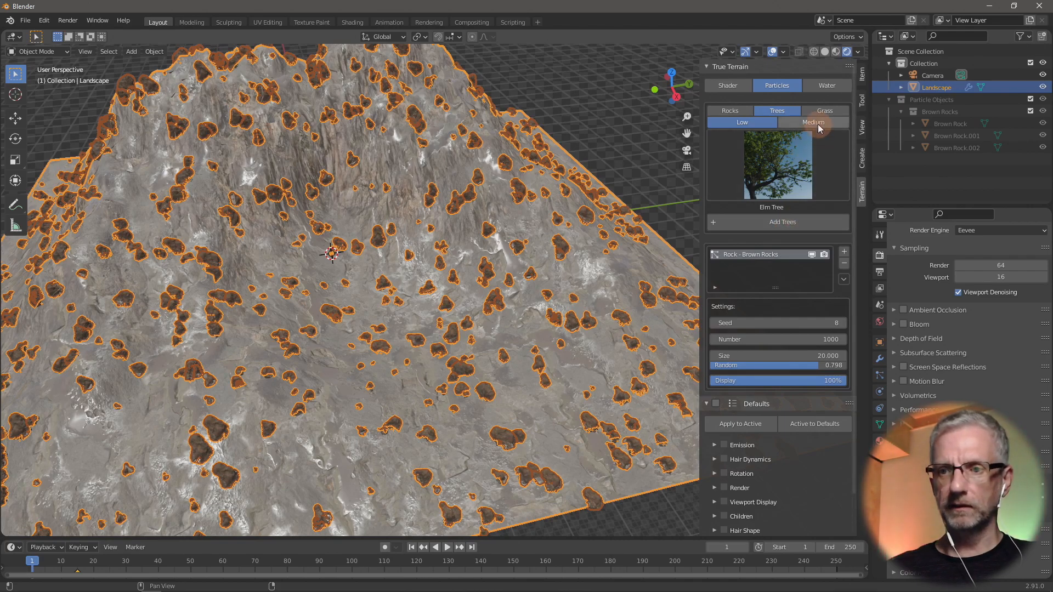
left_click(794, 225)
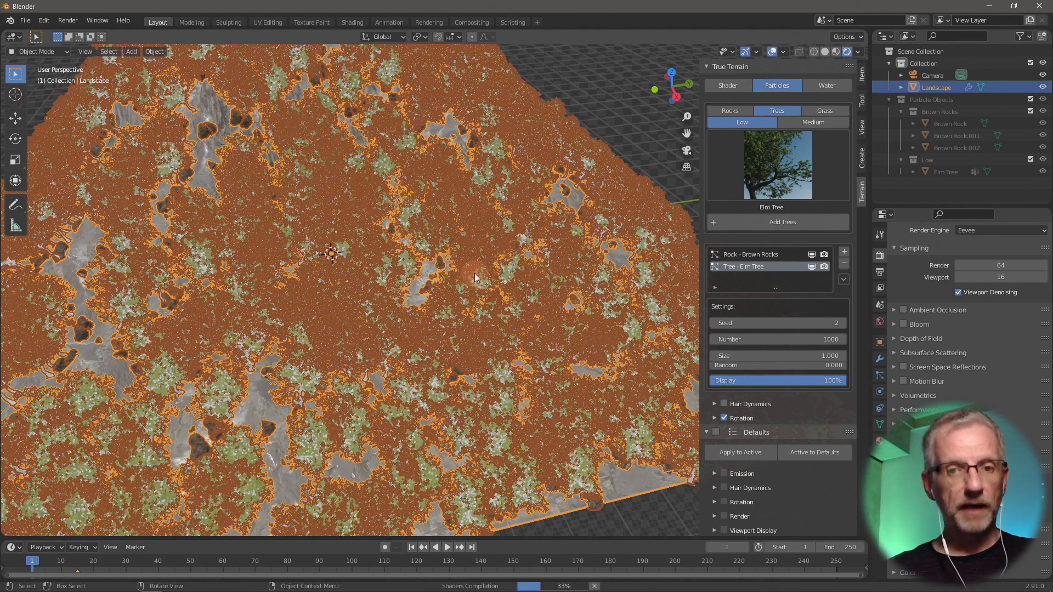
middle_click_drag(464, 268, 447, 225)
scroll(446, 225, "down", 5)
scroll(446, 225, "up", 6)
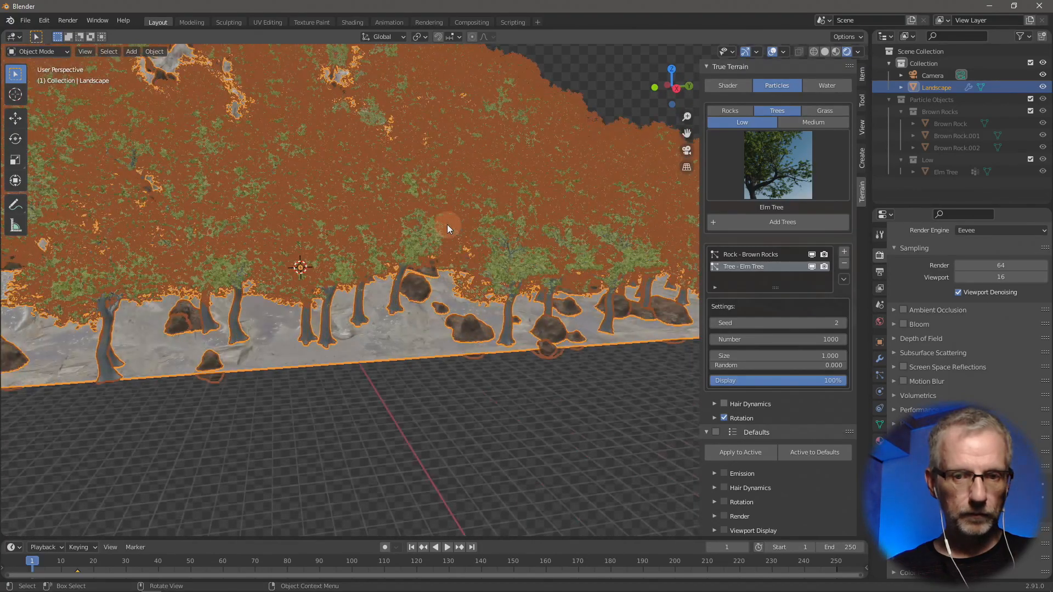
scroll(447, 225, "up", 2)
- Hide the viewport overlays and inspect the elm trees up close without selection outlines
left_click(772, 51)
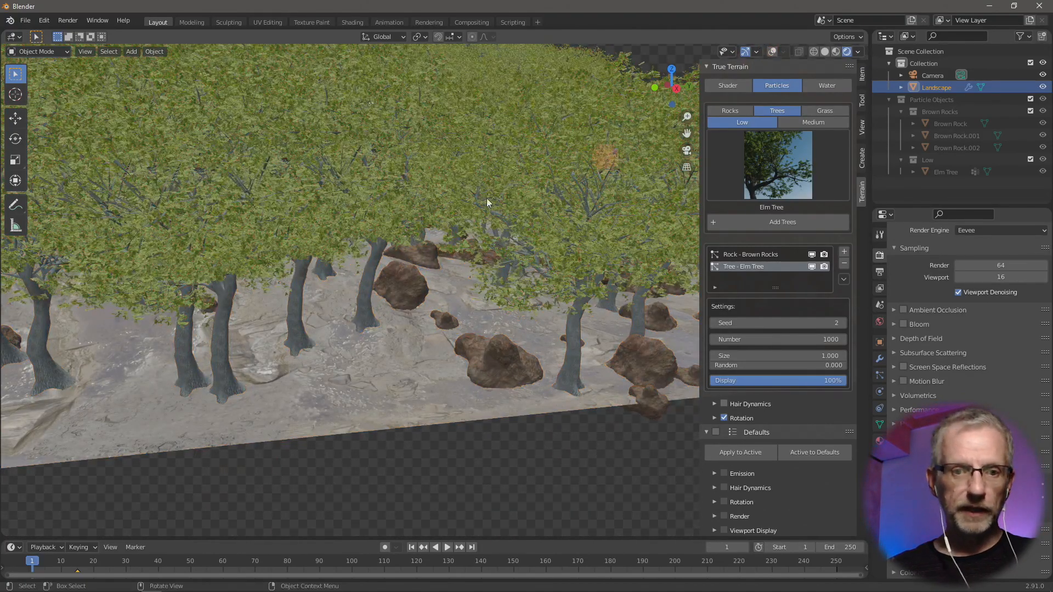
scroll(452, 199, "up", 5)
scroll(452, 199, "down", 7)
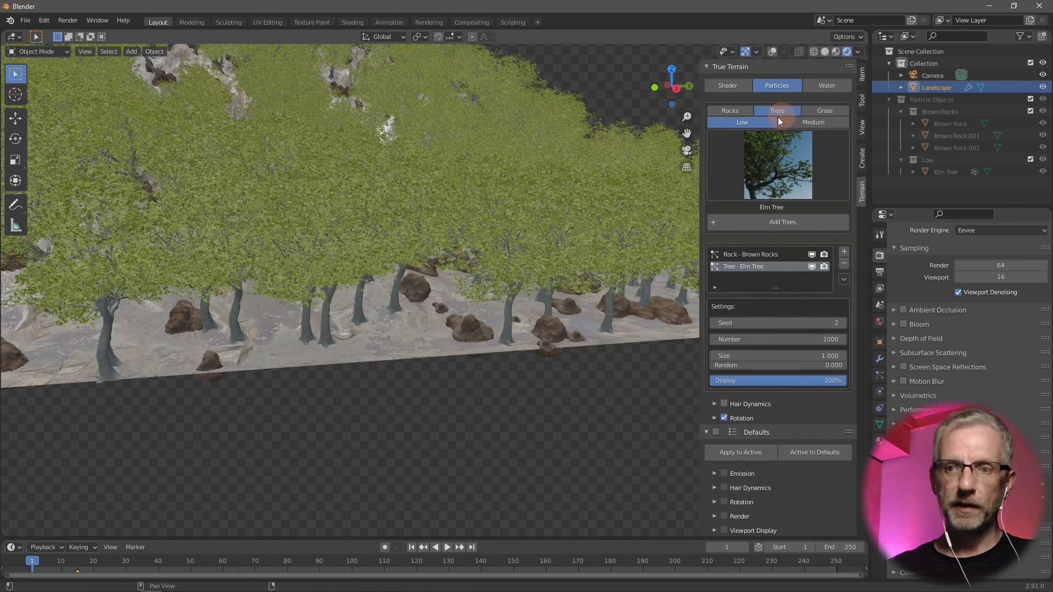
left_click(770, 52)
left_click(771, 52)
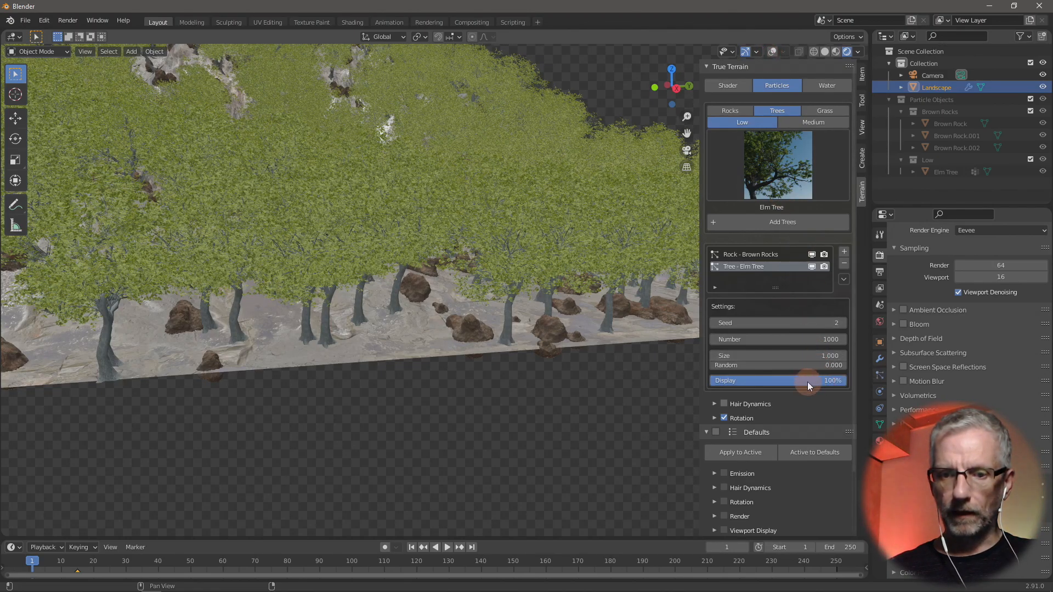
- Set the Elm Tree particle size to 2 and its number to 100
left_click(823, 357)
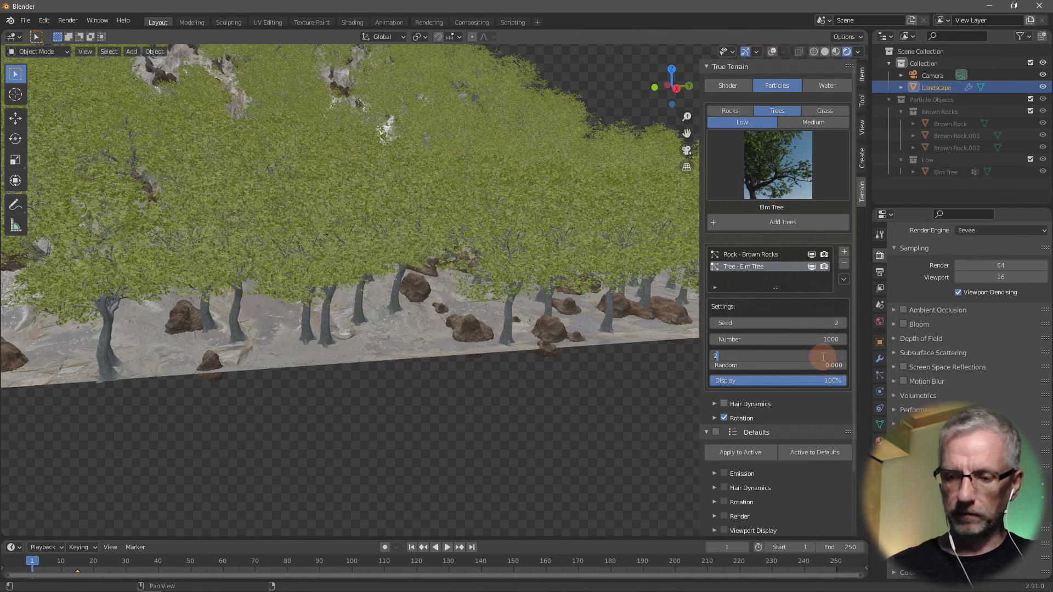
type("2")
key("Return")
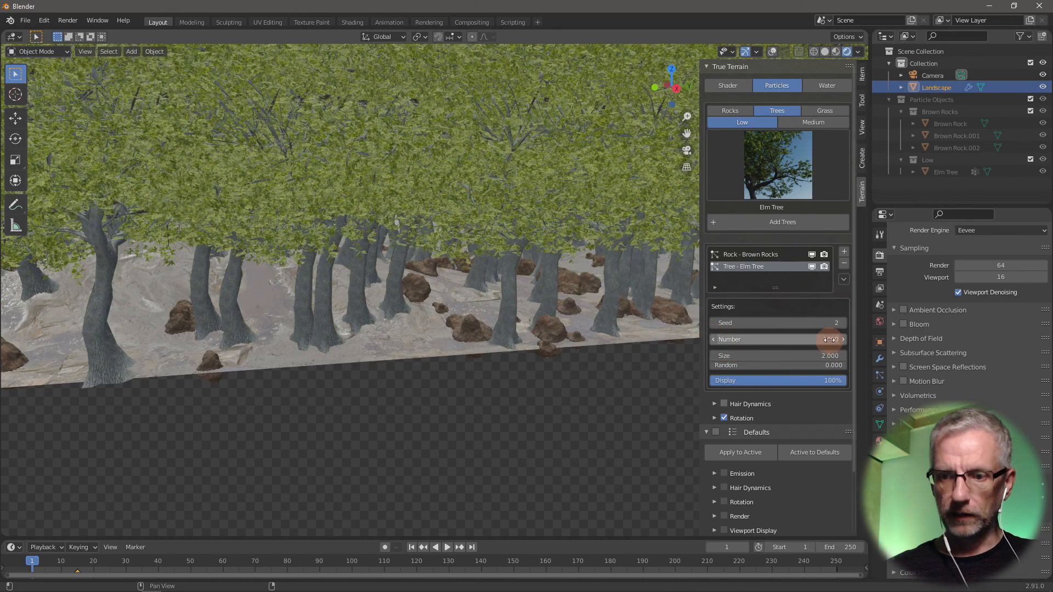
left_click(821, 340)
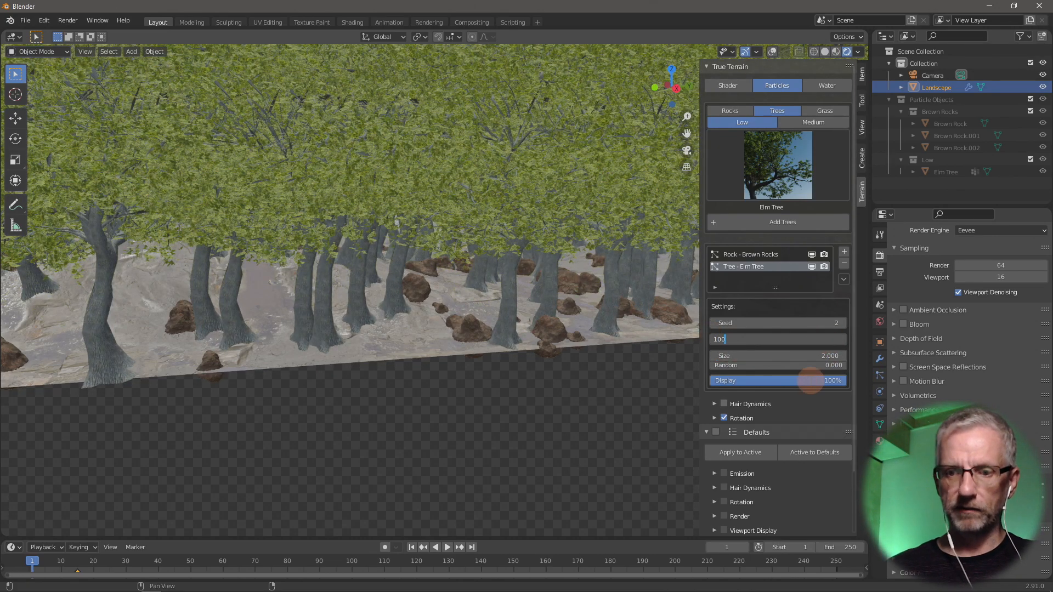
type("100")
key("Return")
middle_click_drag(452, 225, 490, 379)
scroll(535, 368, "down", 5)
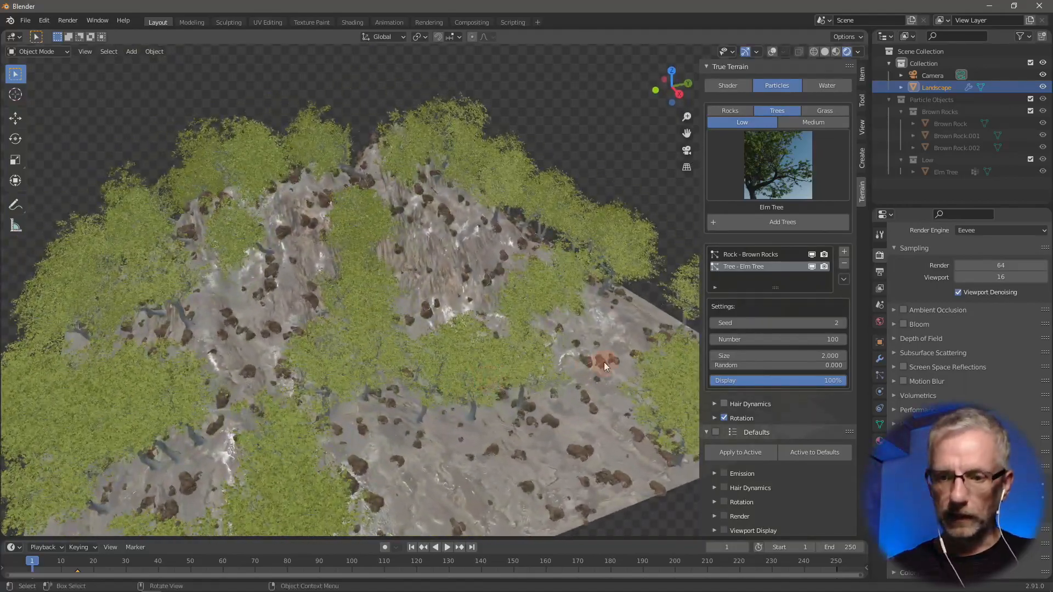
- Set the Elm Tree size randomness to 0.9 and the particle number to 200
left_click(792, 366)
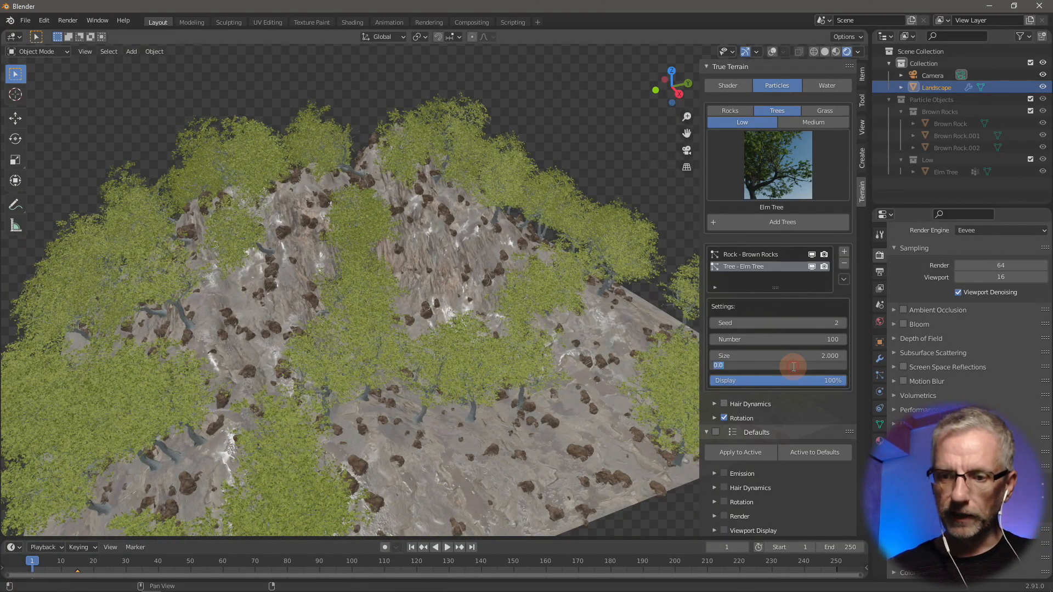
type(".9")
key("Return")
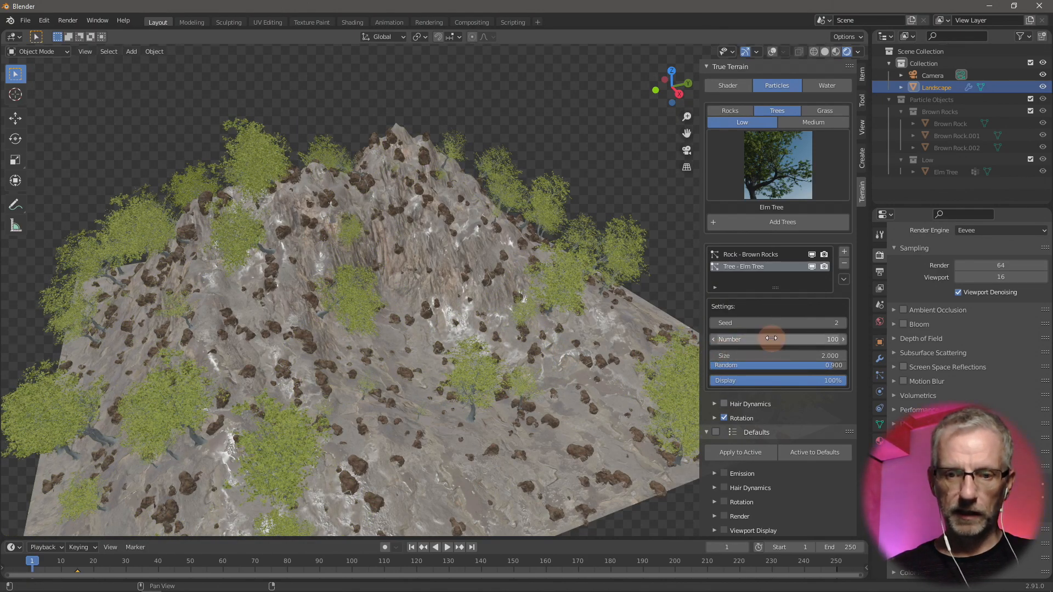
left_click(789, 339)
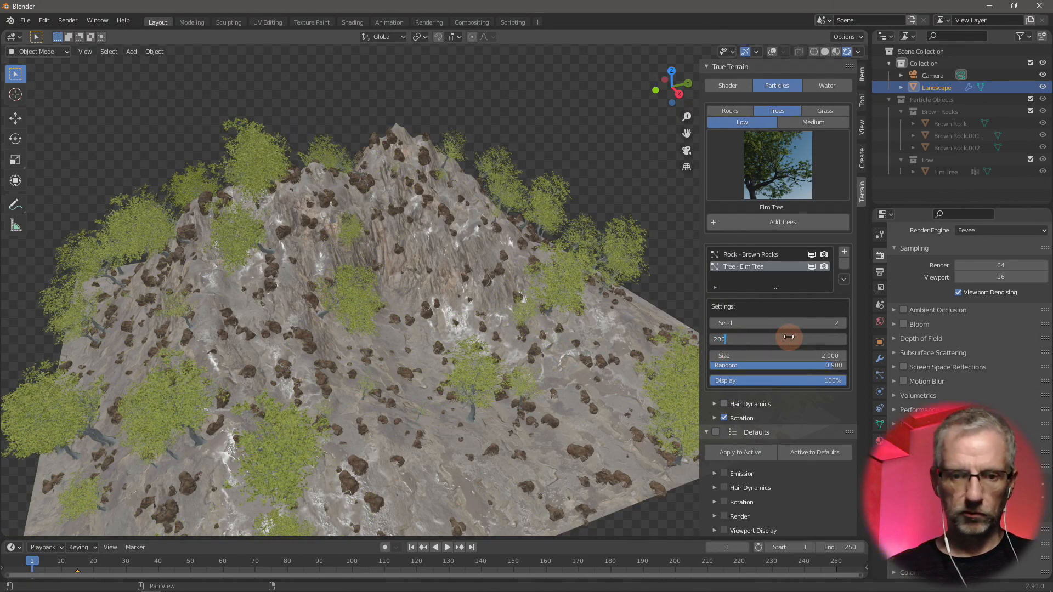
key("Return")
middle_click_drag(585, 335, 529, 324)
scroll(520, 317, "up", 5)
scroll(530, 324, "down", 4)
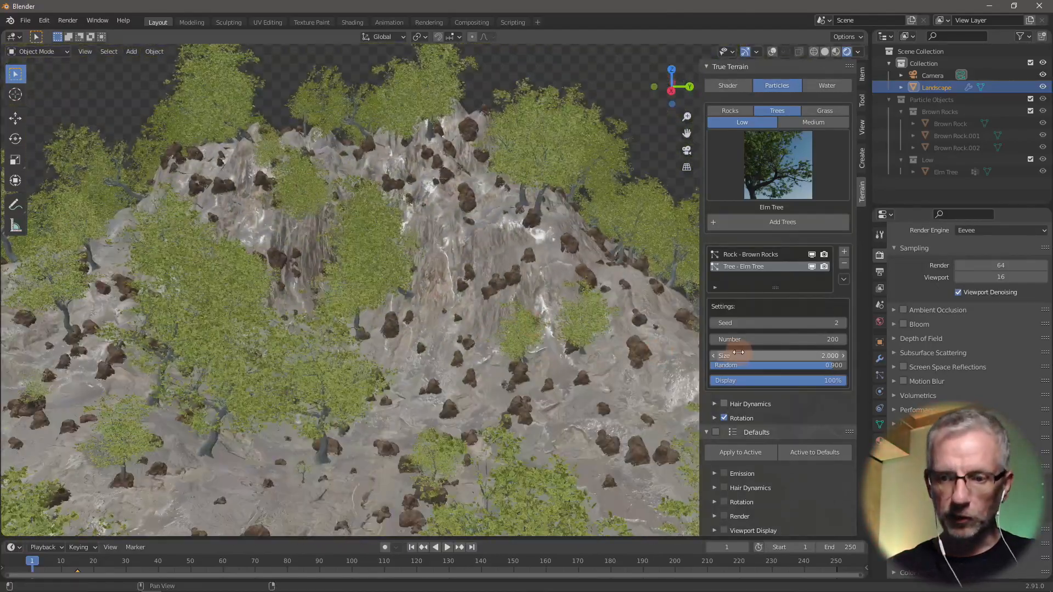
- Set the Elm Tree size randomness to 1, keep the display amount at 100%, and inspect the trees on the slope
left_click(774, 365)
type("1")
key("Return")
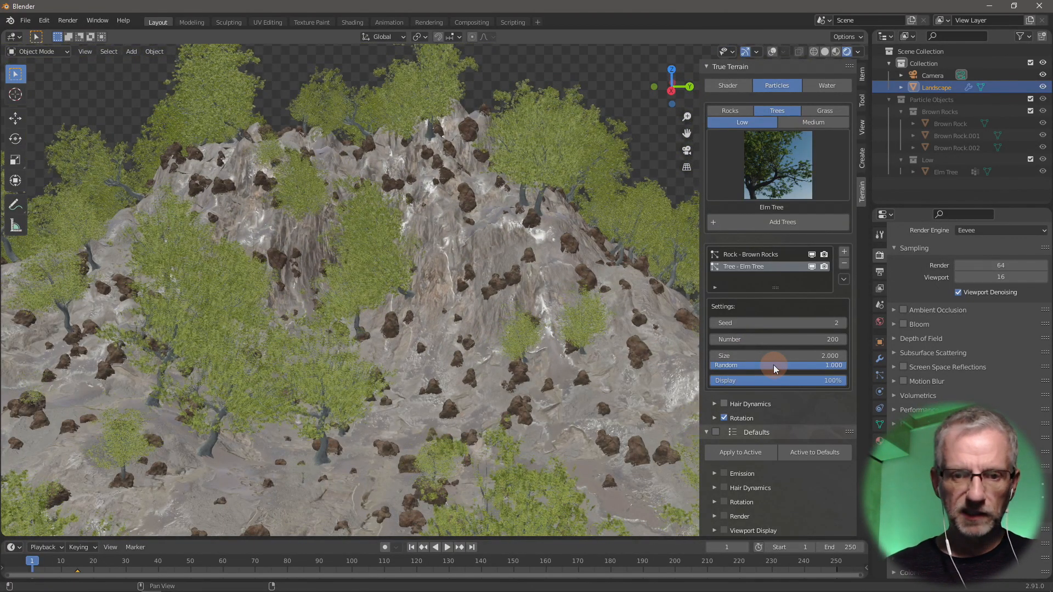
middle_click_drag(551, 330, 518, 329)
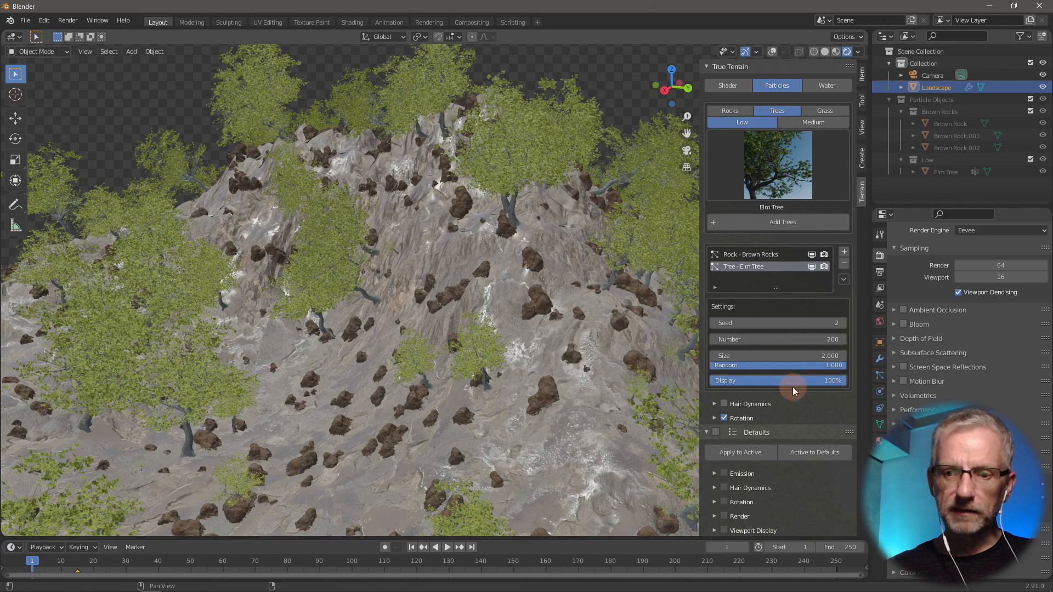
left_click_drag(812, 381, 844, 385)
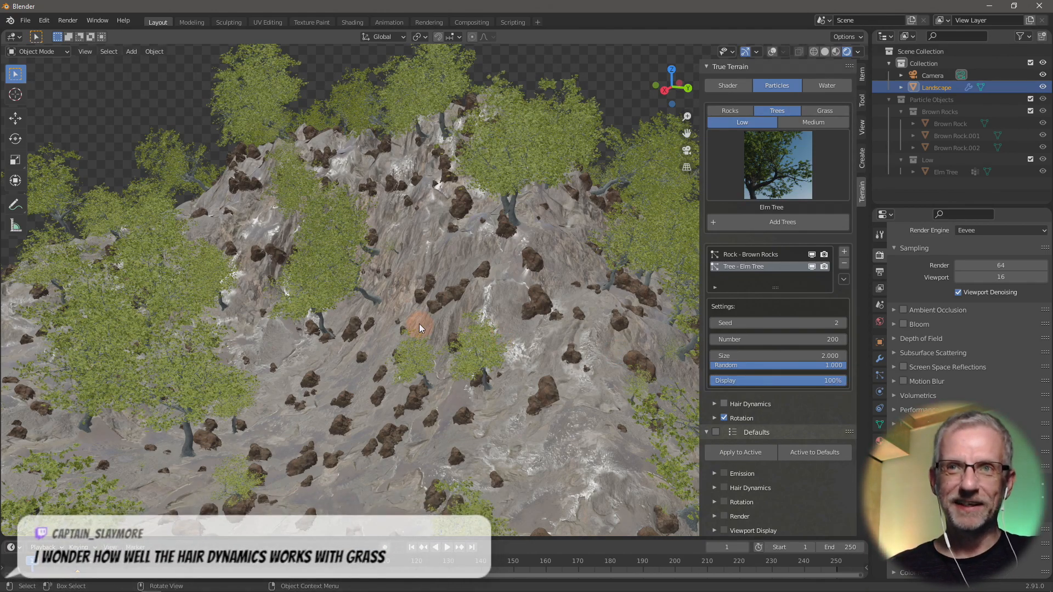
middle_click_drag(419, 323, 384, 325)
scroll(383, 324, "up", 3)
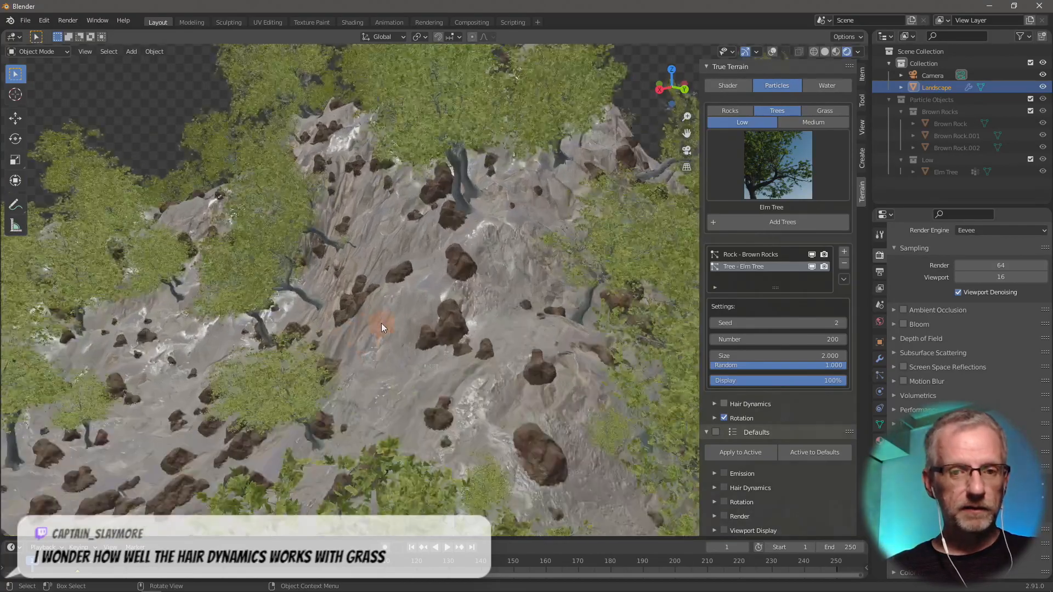
scroll(384, 326, "down", 3)
- Switch to Firefox, close the comic tab and search the versluis.com site for "grass blender"
key("alt+Tab")
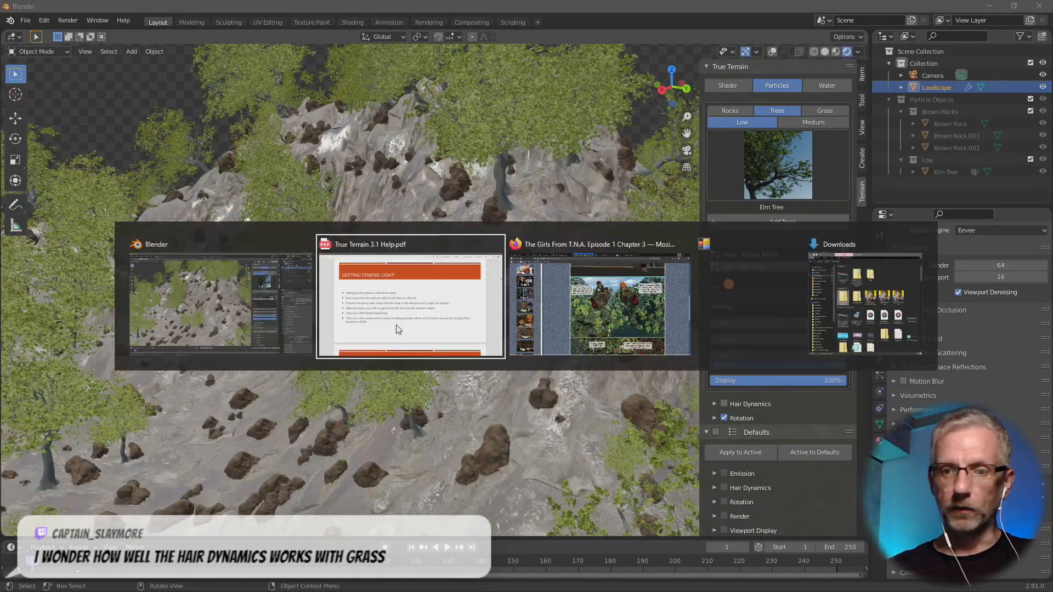
key("alt+Tab")
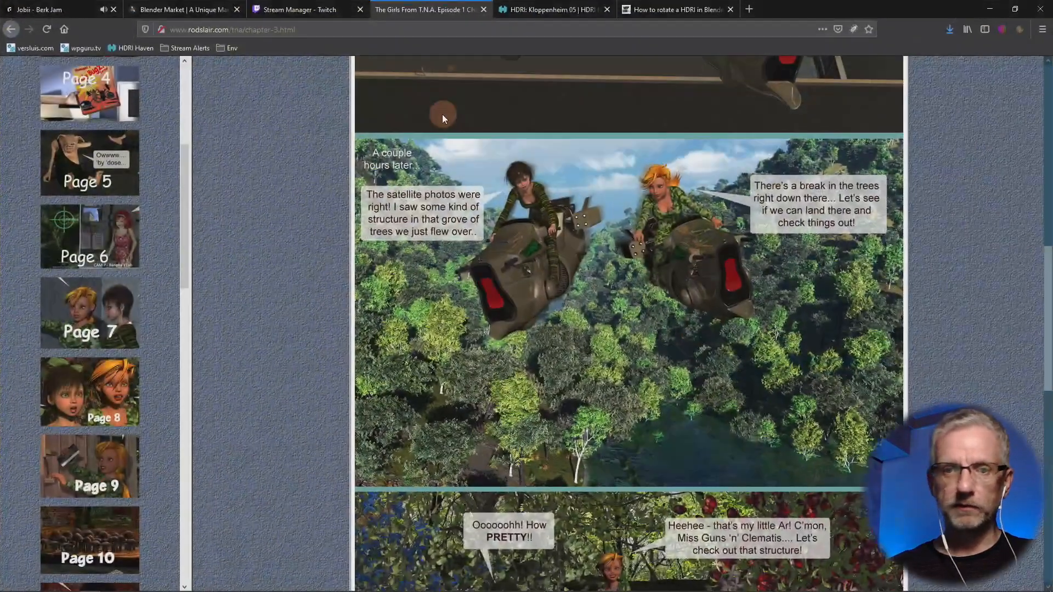
left_click(483, 10)
left_click(543, 9)
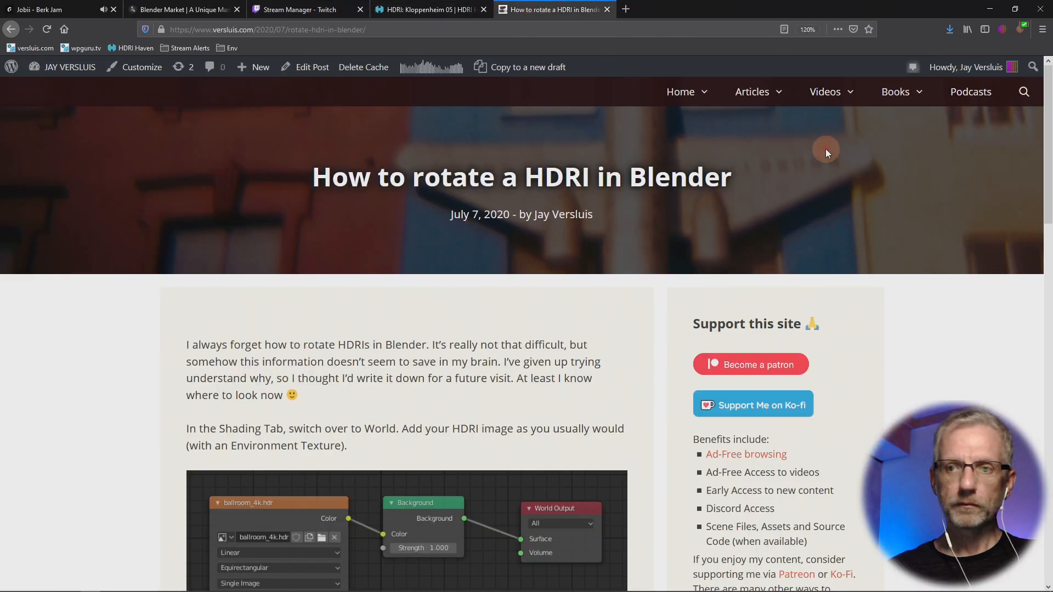
left_click(1024, 93)
type("gras")
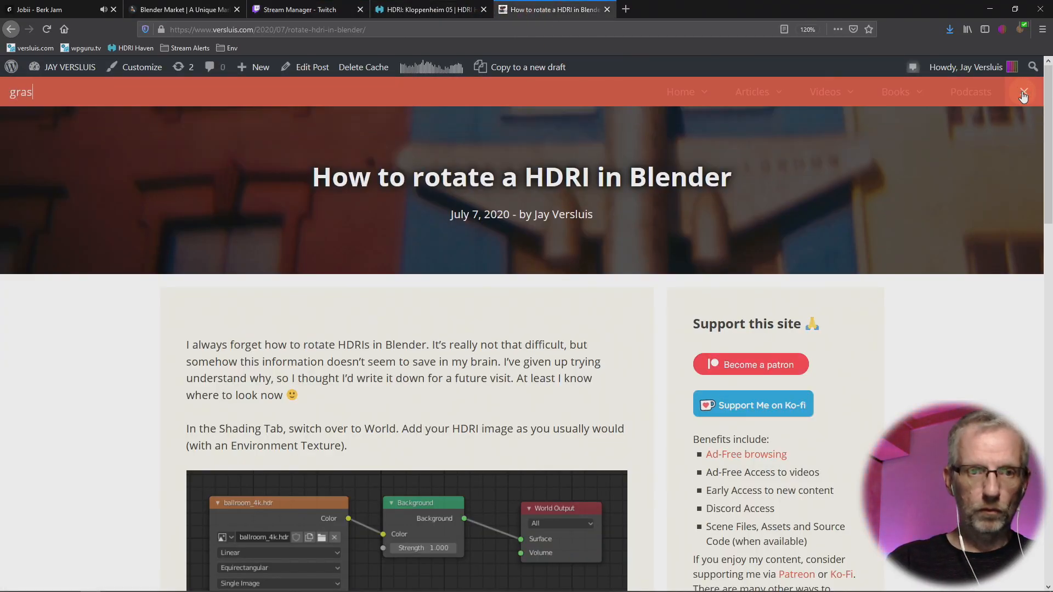
type("s blender")
key("Return")
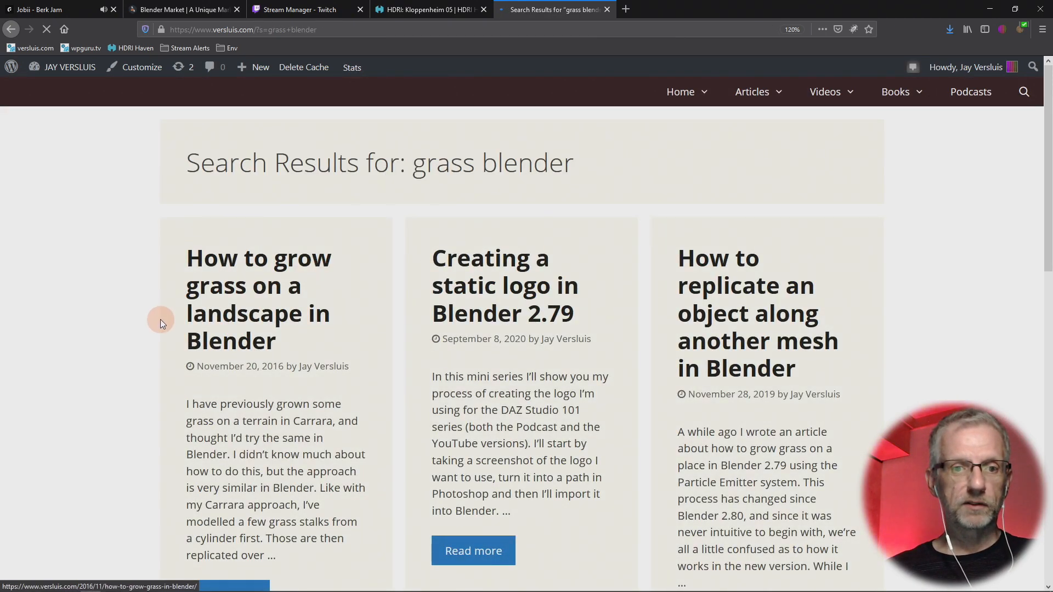
- Open the article "How to grow grass on a landscape in Blender" in a new tab and examine its grass clump and shader sections
right_click(237, 317)
left_click(269, 321)
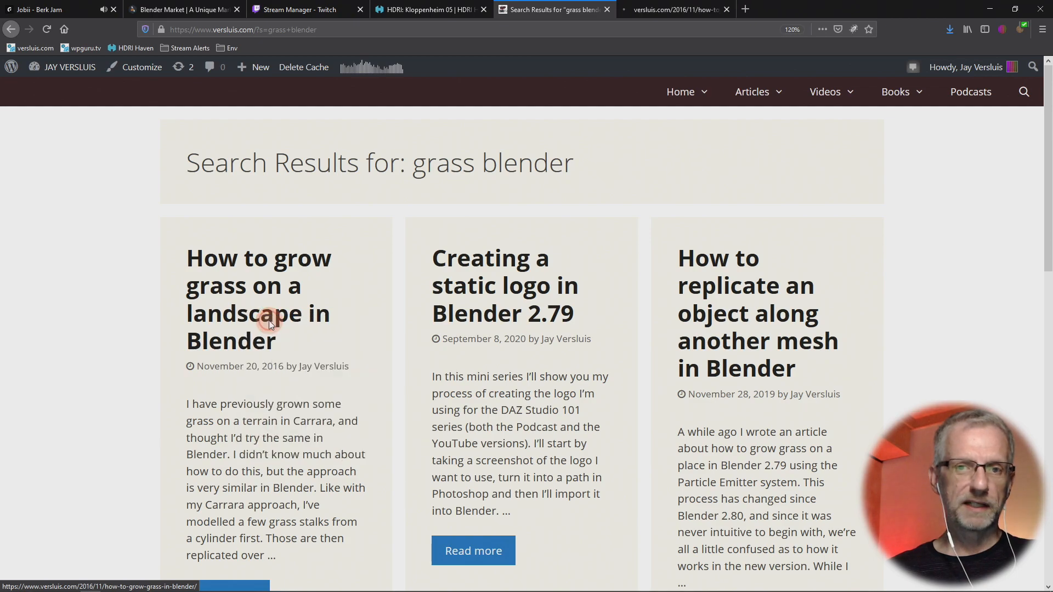
left_click(649, 10)
scroll(189, 307, "down", 2)
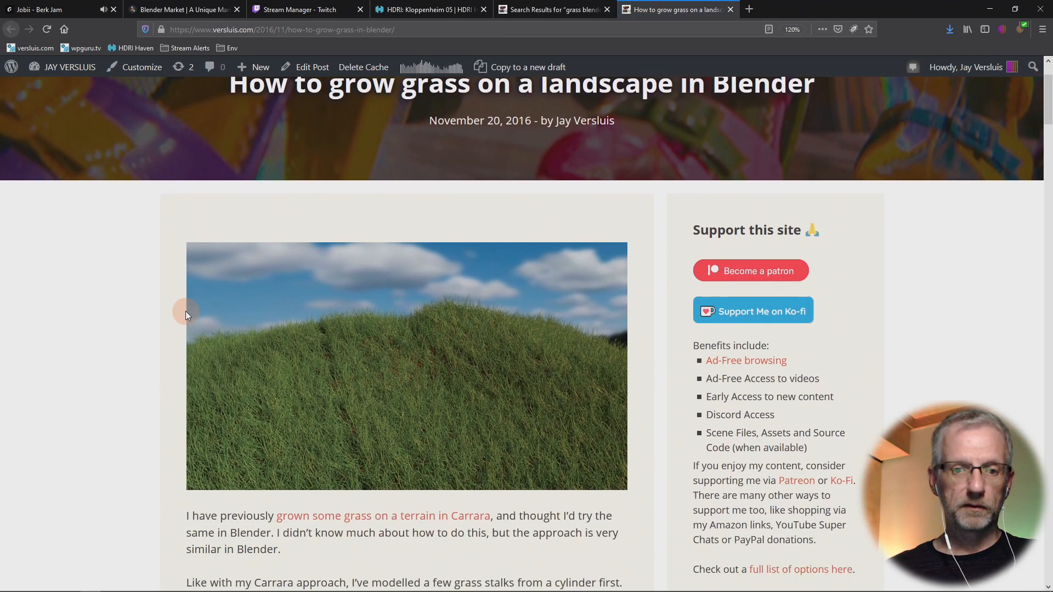
scroll(185, 311, "down", 2)
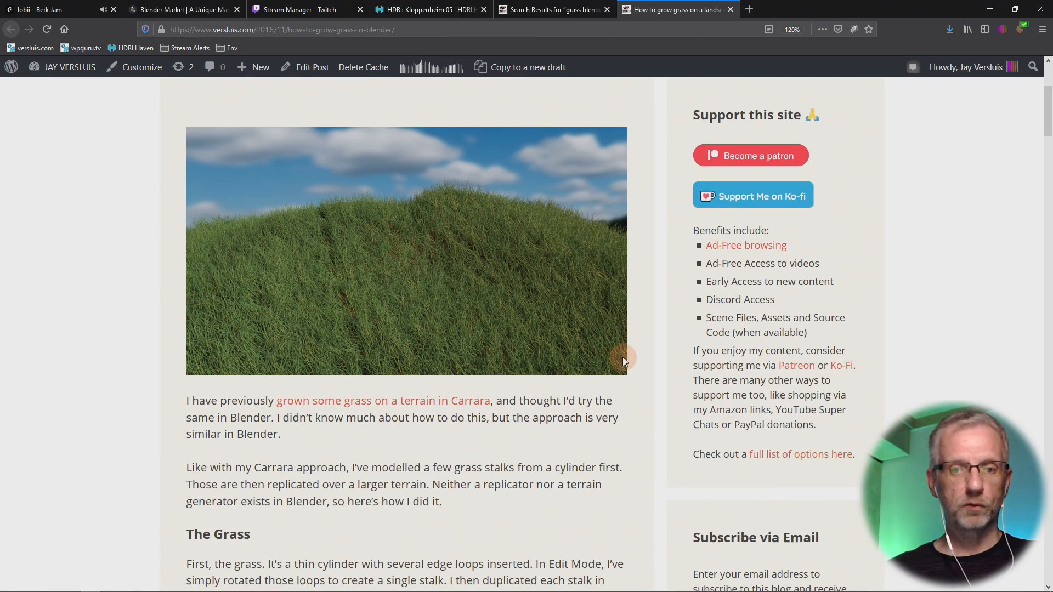
scroll(623, 357, "down", 6)
scroll(624, 358, "down", 2)
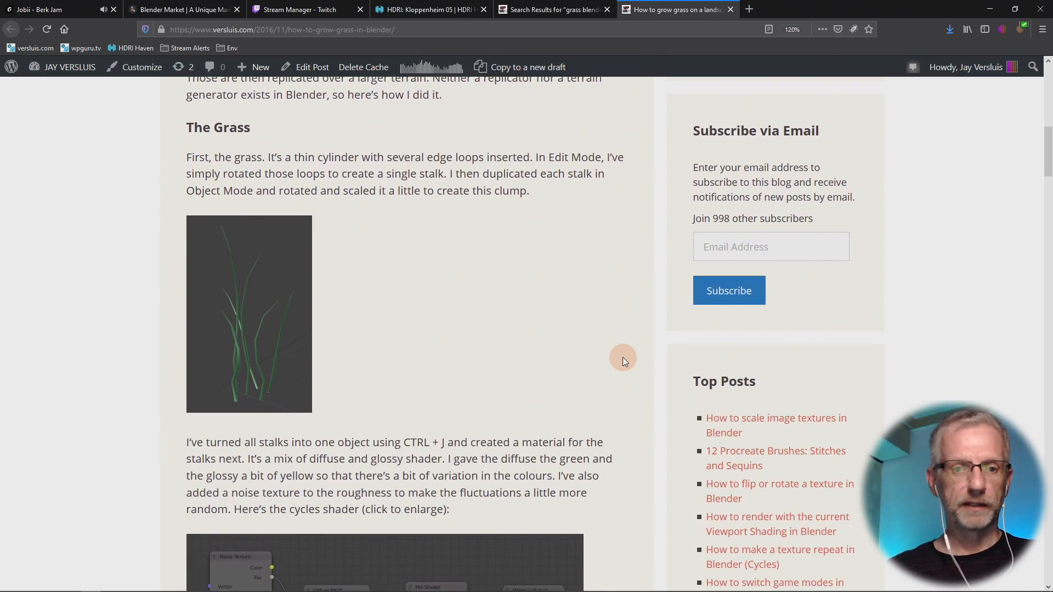
scroll(623, 358, "down", 6)
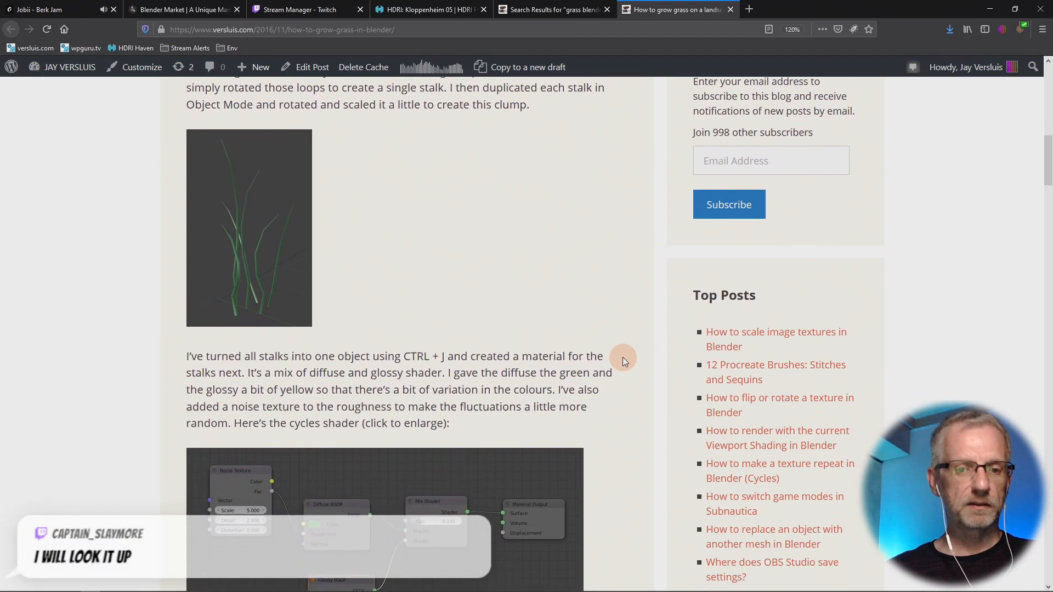
scroll(623, 358, "down", 5)
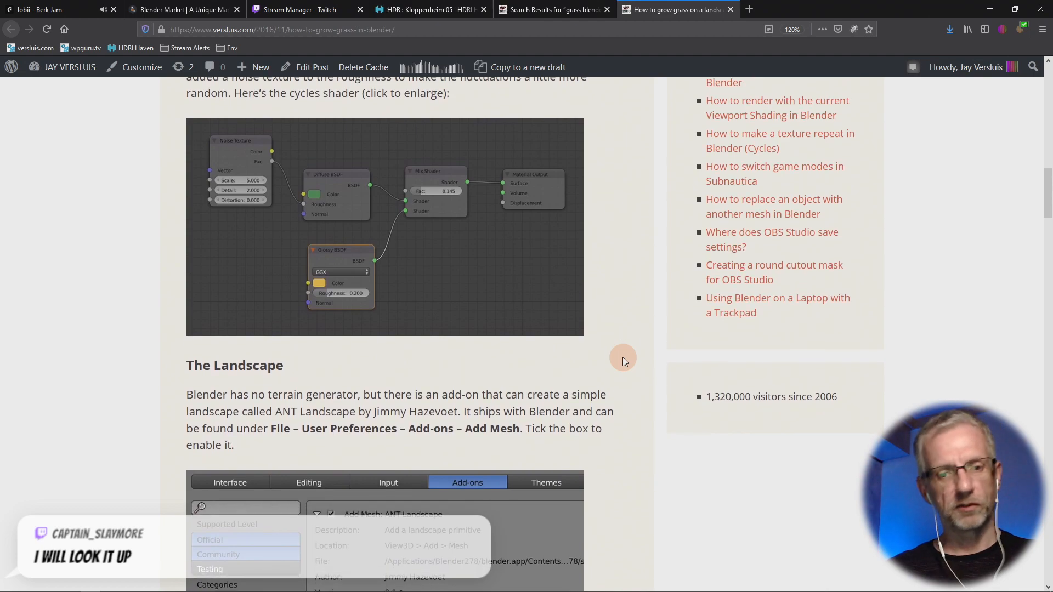
- Look through the article's particle replicator, physics size and density map sections, and return to its beginning
scroll(623, 357, "down", 9)
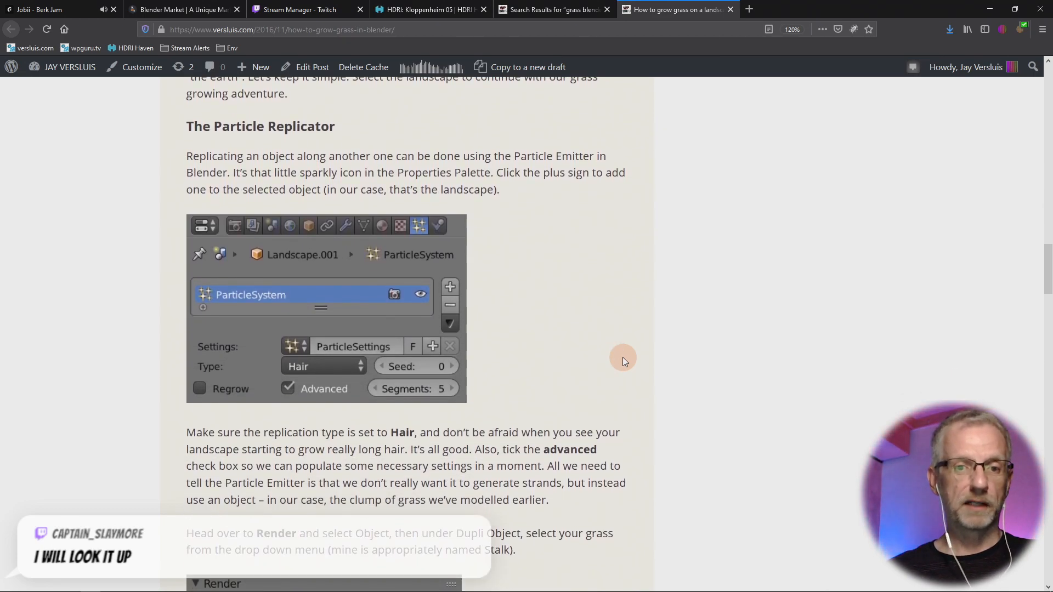
scroll(657, 345, "down", 16)
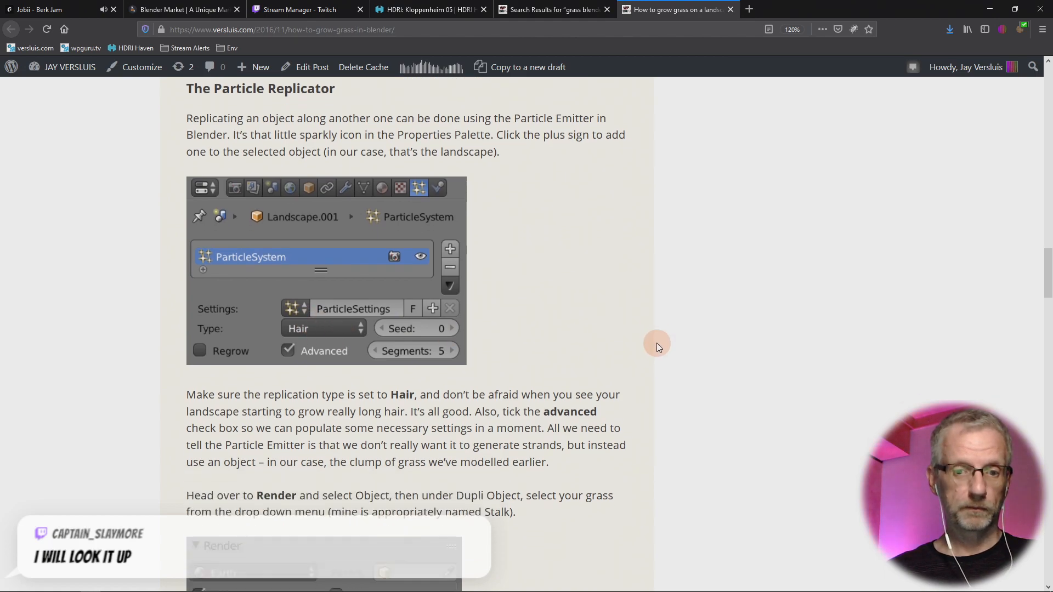
scroll(658, 346, "down", 15)
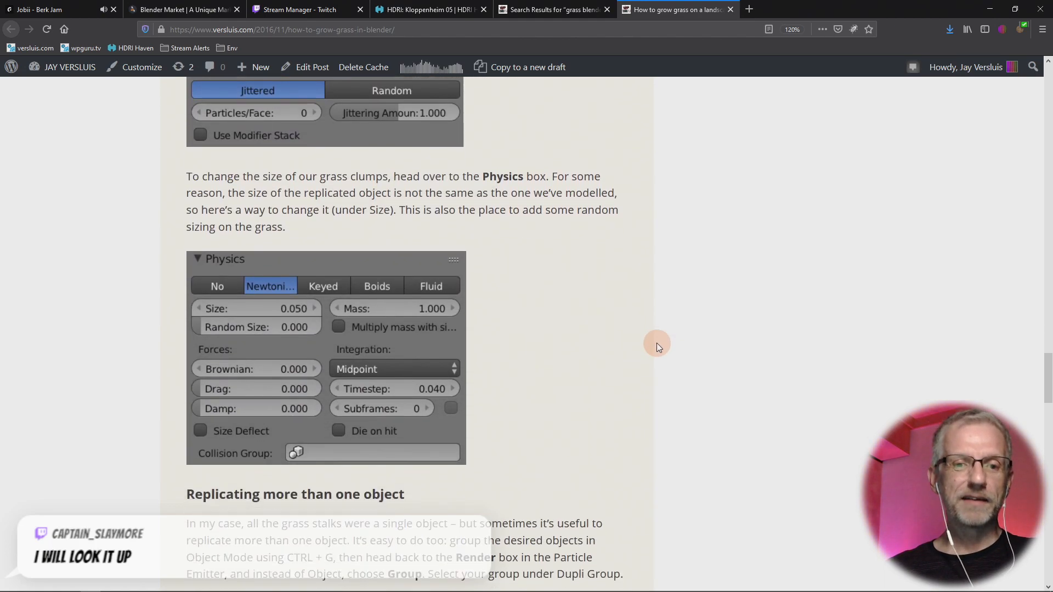
scroll(657, 346, "down", 6)
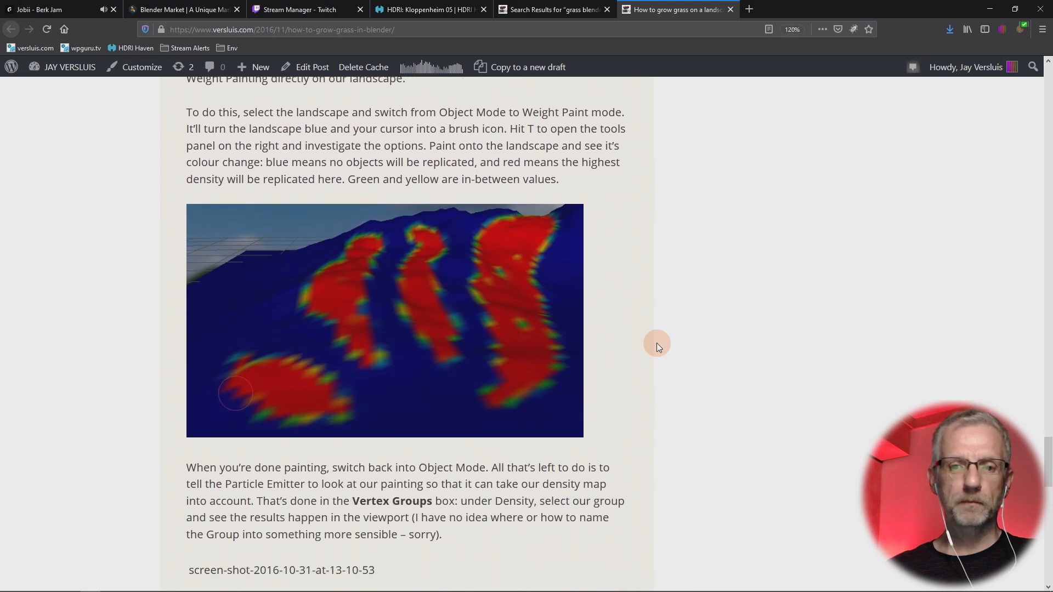
scroll(658, 346, "up", 1)
scroll(657, 343, "down", 13)
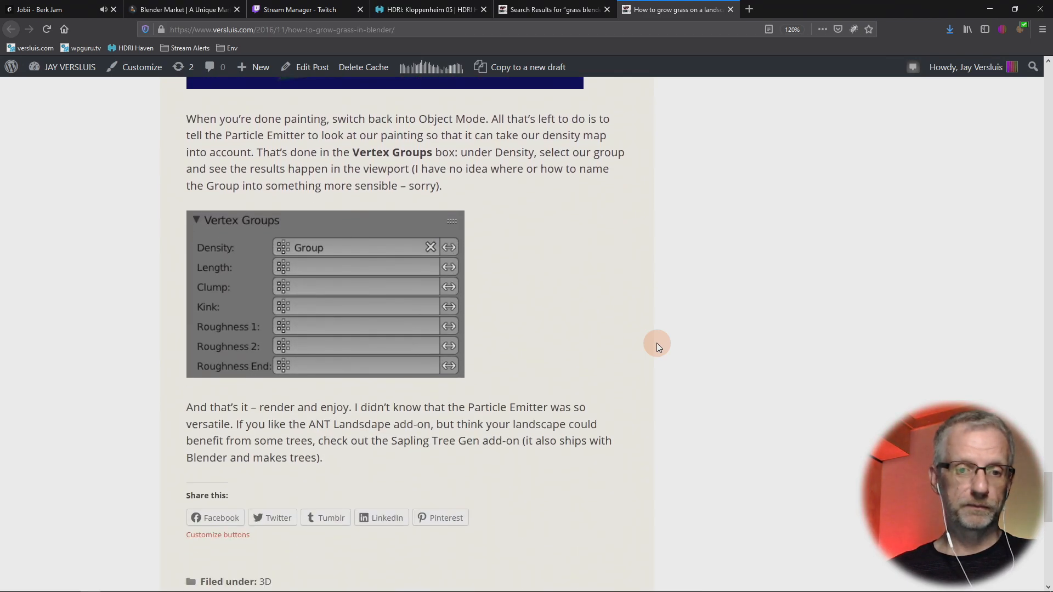
scroll(657, 343, "up", 6)
scroll(657, 344, "up", 20)
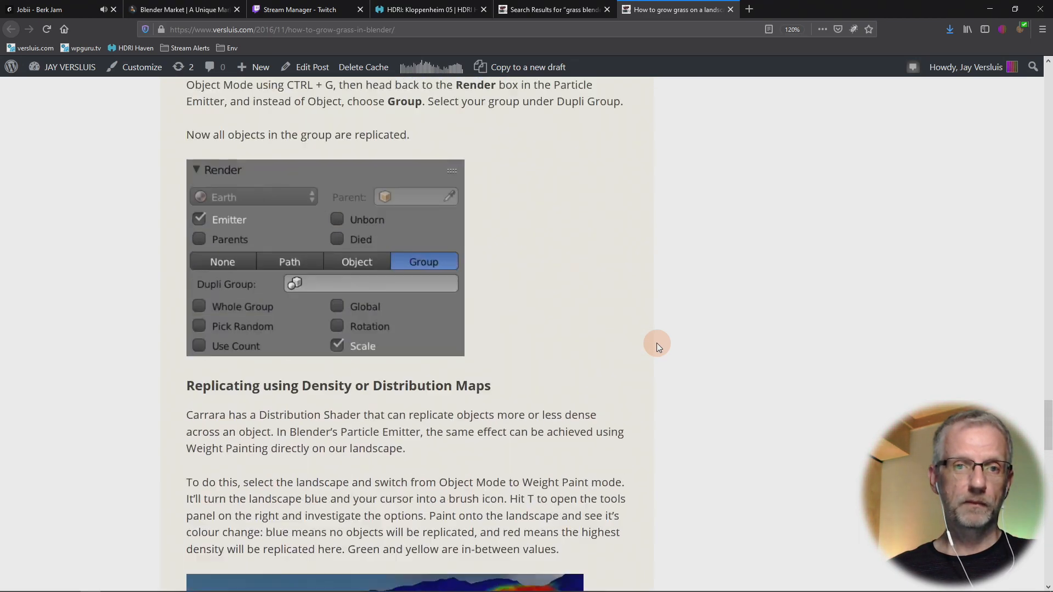
scroll(657, 343, "up", 8)
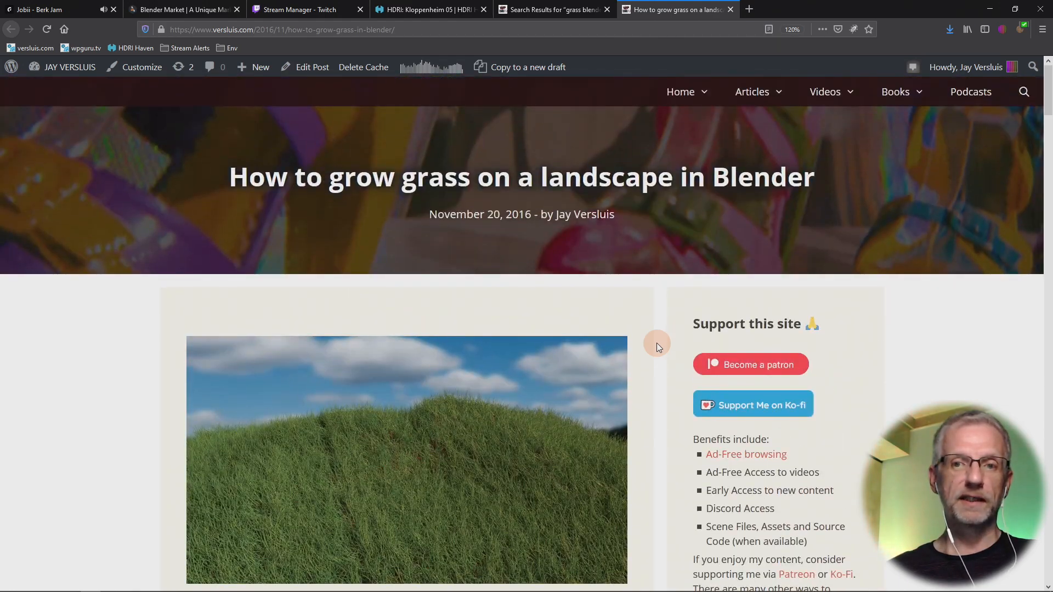
- Copy the article's web address and post it in the Twitch chat after "Grass in Blender using Hari Dynamics and Particle System:"
left_click(418, 31)
key("ctrl+c")
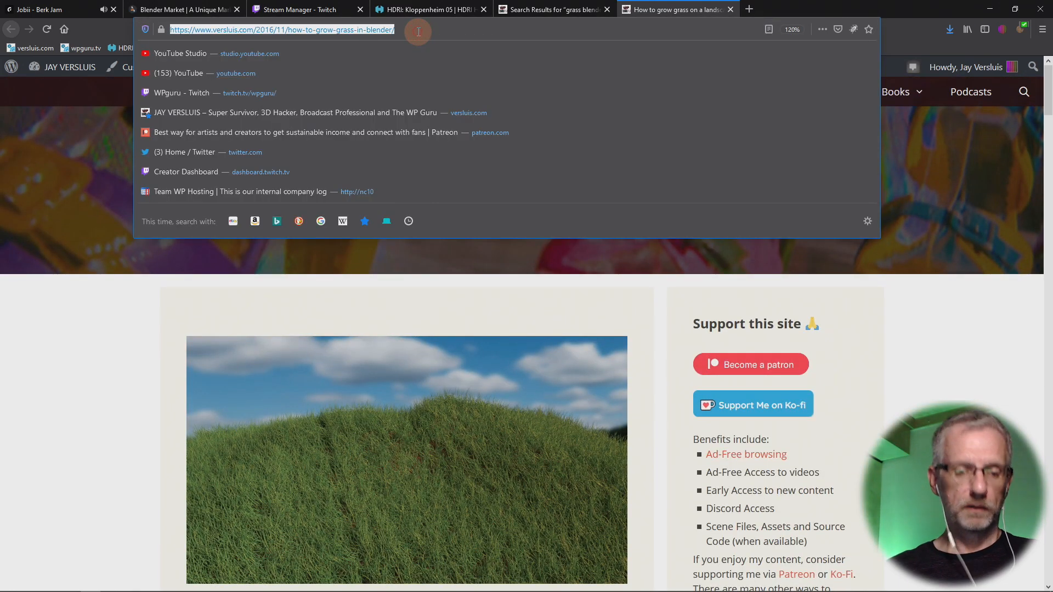
left_click(300, 10)
left_click(202, 547)
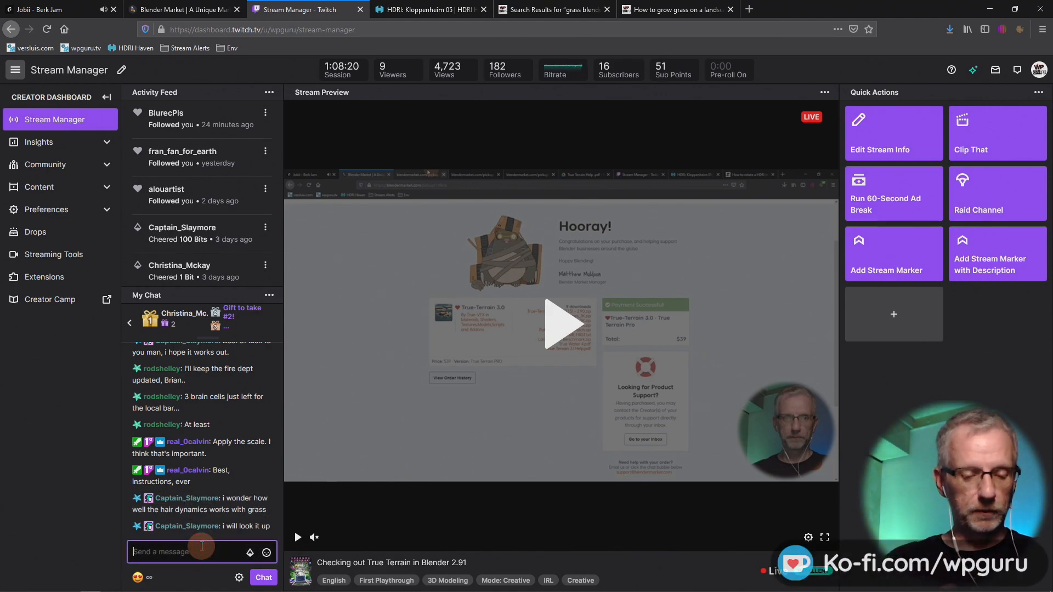
type("Grass i")
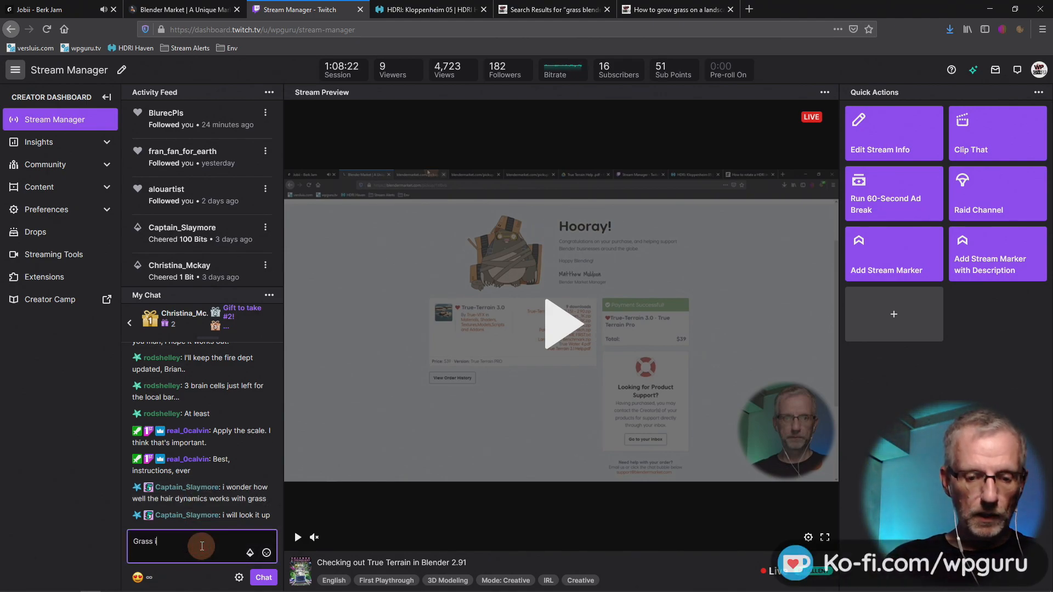
type("n Blender using ")
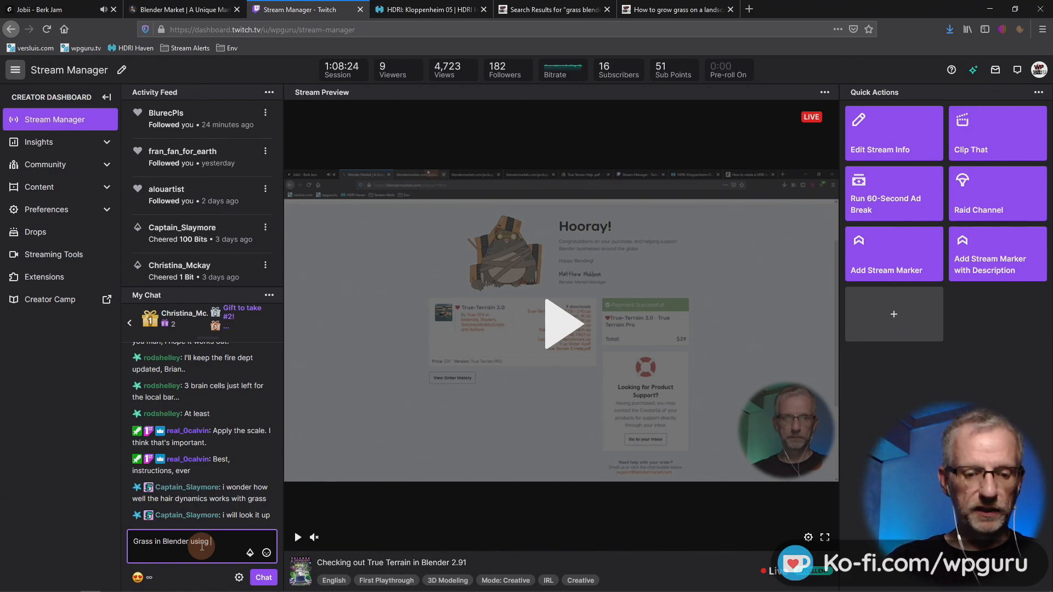
type("Hari Dynamics and Particle System")
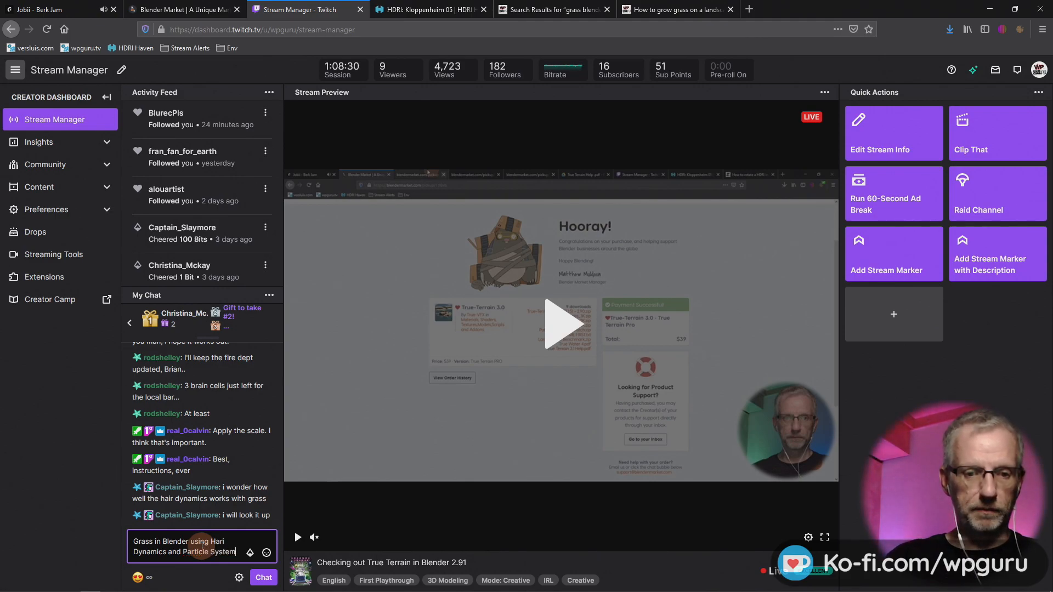
type(":")
key("ctrl+v")
key("Return")
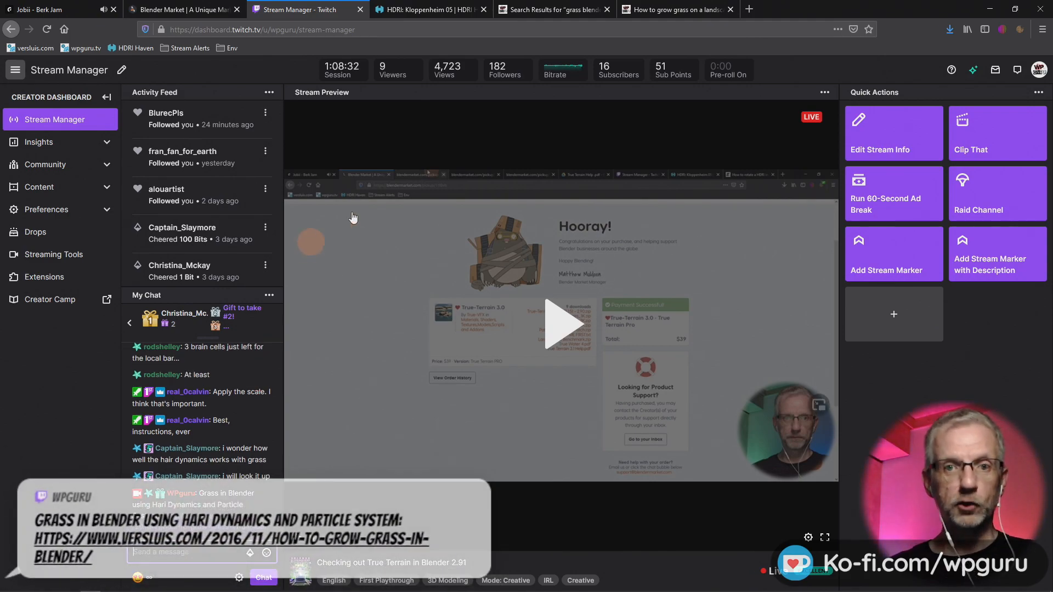
- Return to Blender through the article tab and inspect the rock- and tree-covered landscape from different angles and distances
left_click(652, 7)
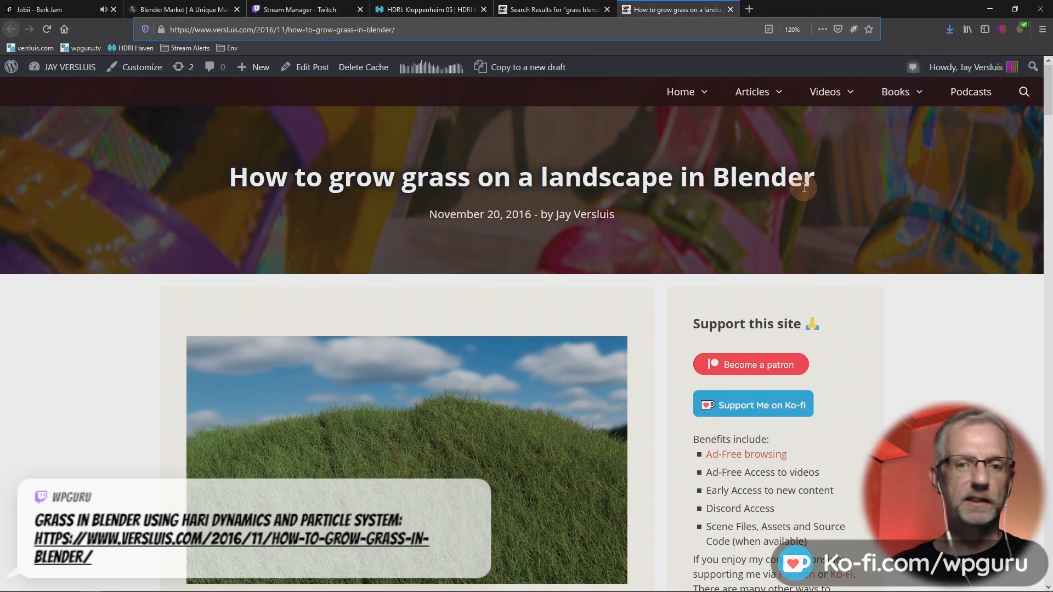
left_click(985, 6)
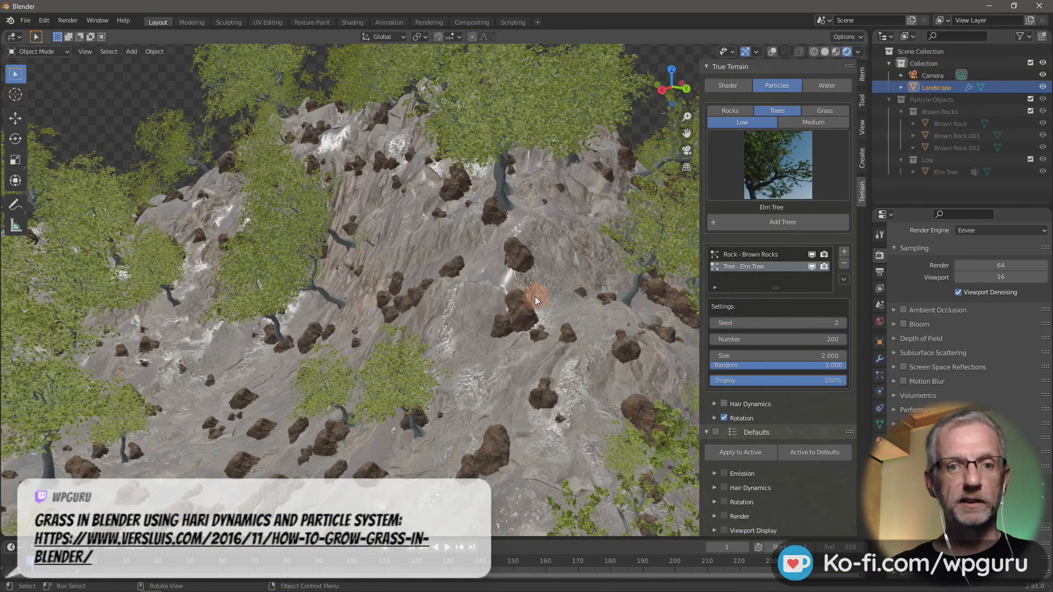
middle_click_drag(525, 298, 584, 295)
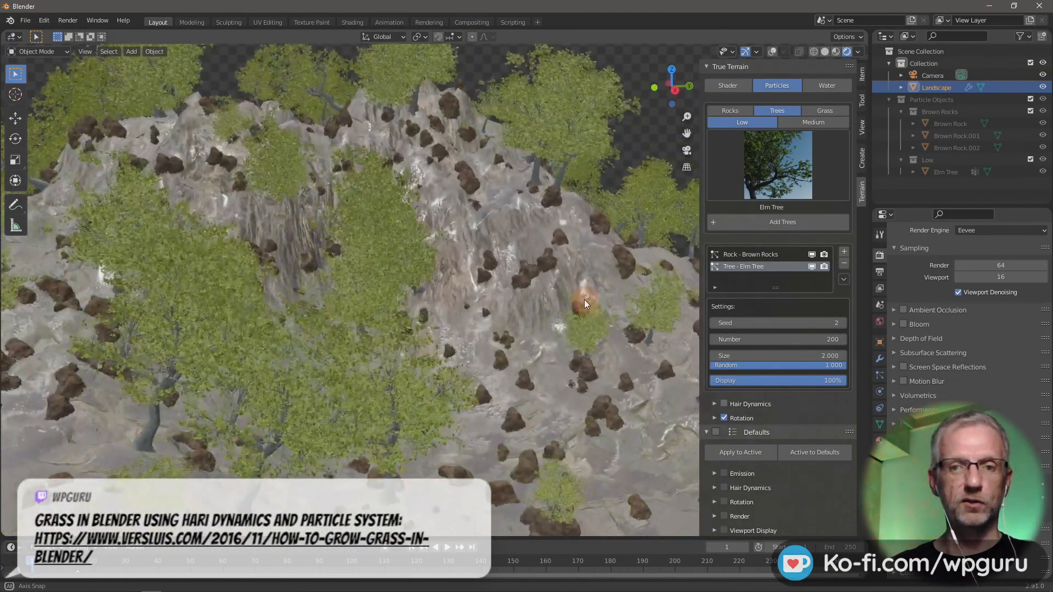
scroll(584, 301, "up", 3)
scroll(585, 301, "down", 8)
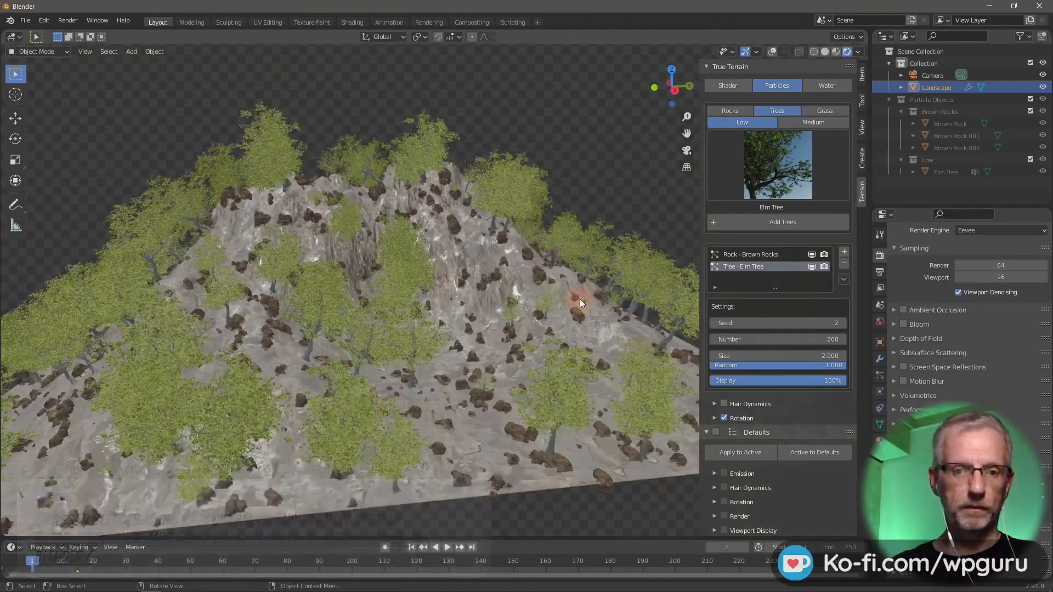
middle_click_drag(584, 301, 550, 309)
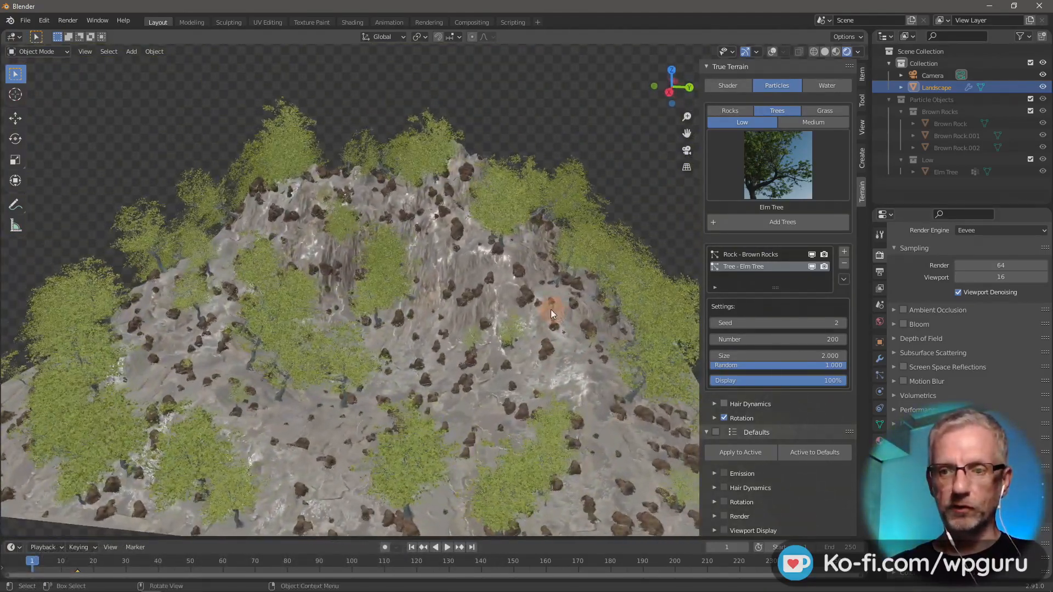
- Add Clover grass particles to the landscape and inspect the slope up close
left_click(830, 111)
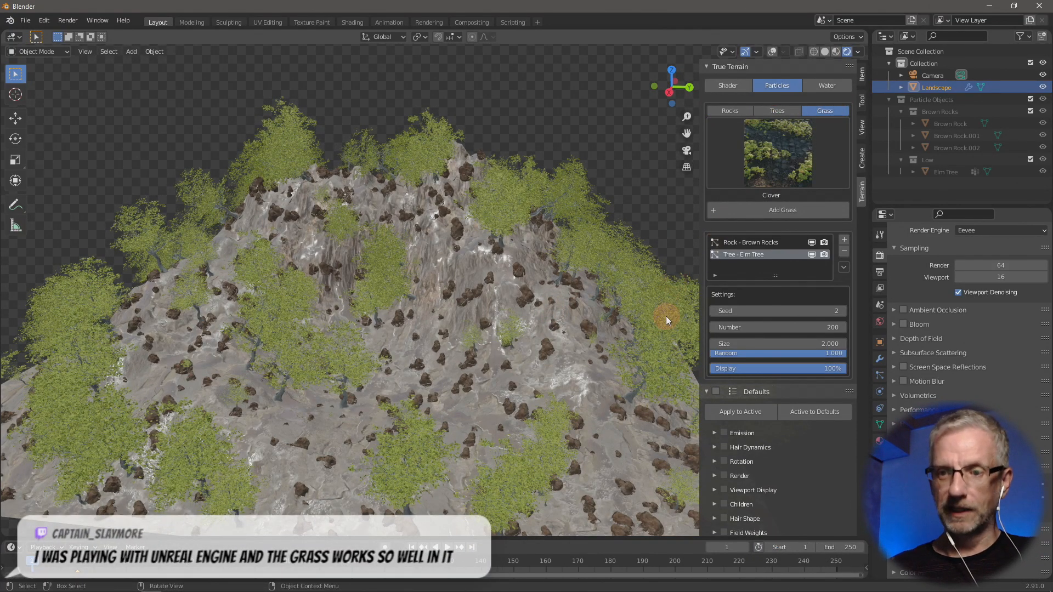
left_click(789, 212)
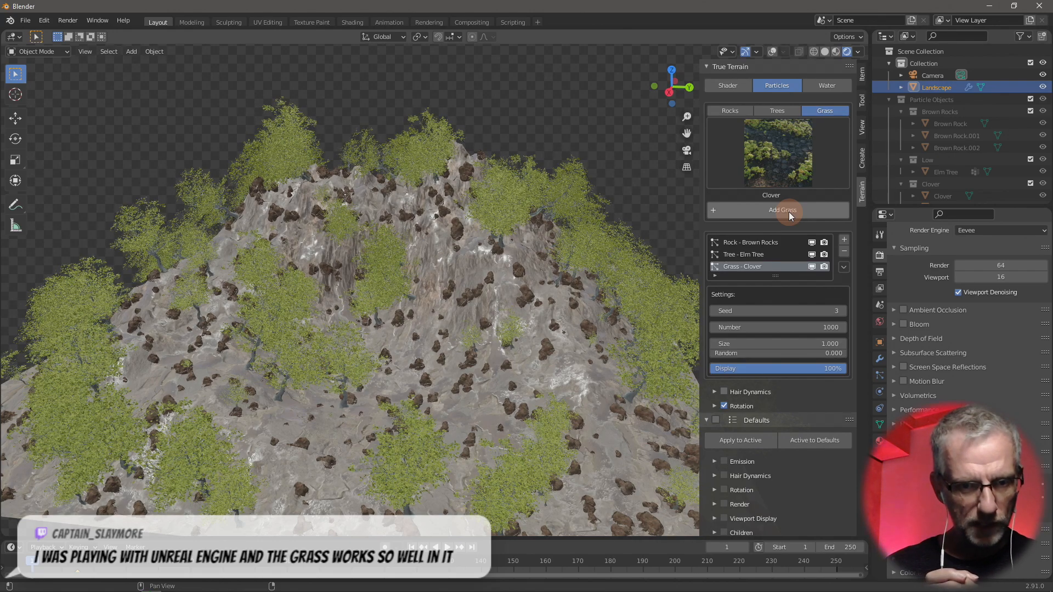
scroll(356, 327, "down", 5)
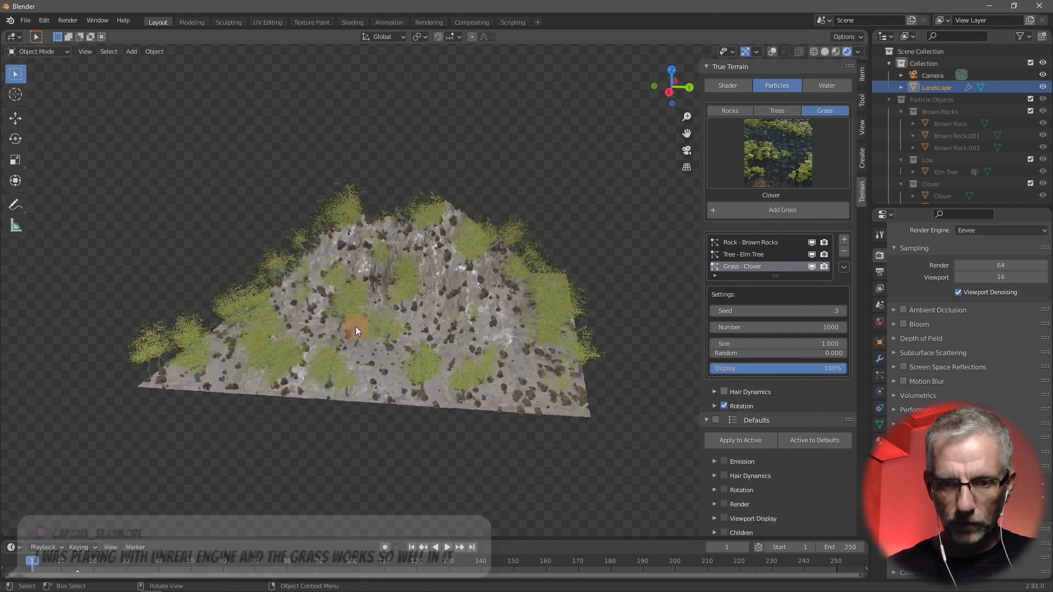
scroll(356, 327, "up", 7)
scroll(356, 327, "up", 8)
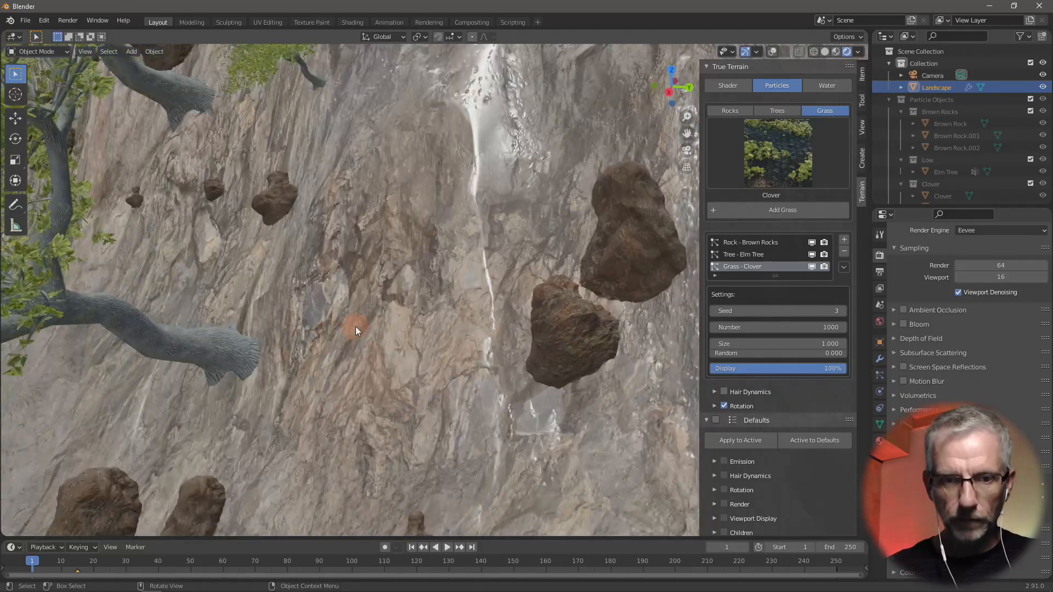
scroll(356, 327, "down", 6)
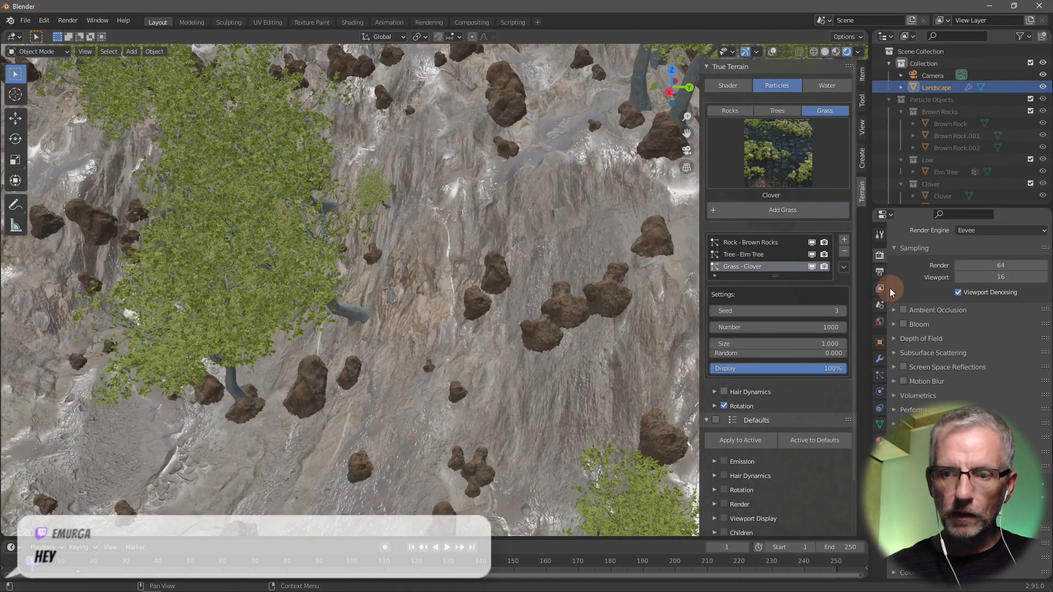
- Disable rendering of the Brown Rocks and Elm Tree particle systems
left_click(825, 254)
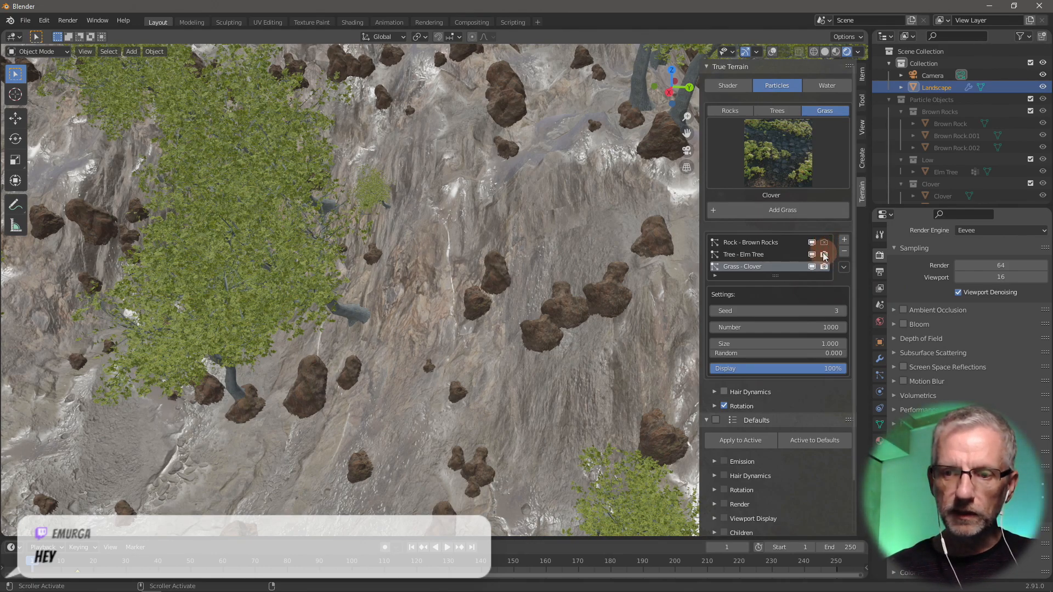
- Hide the Elm Tree and Brown Rocks particle systems in the viewport
left_click(813, 254)
left_click(812, 242)
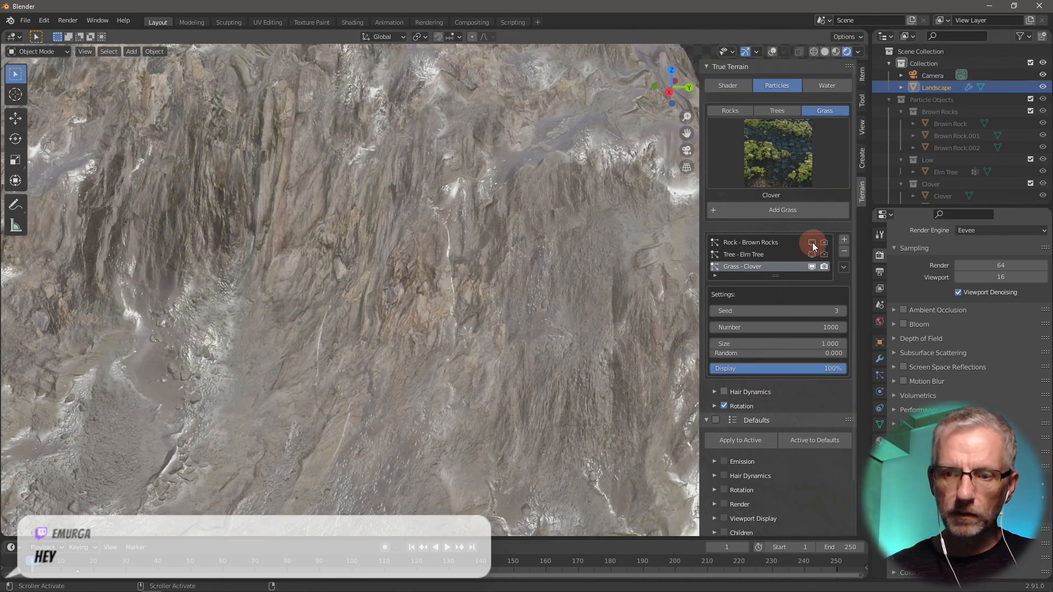
middle_click_drag(588, 328, 636, 341)
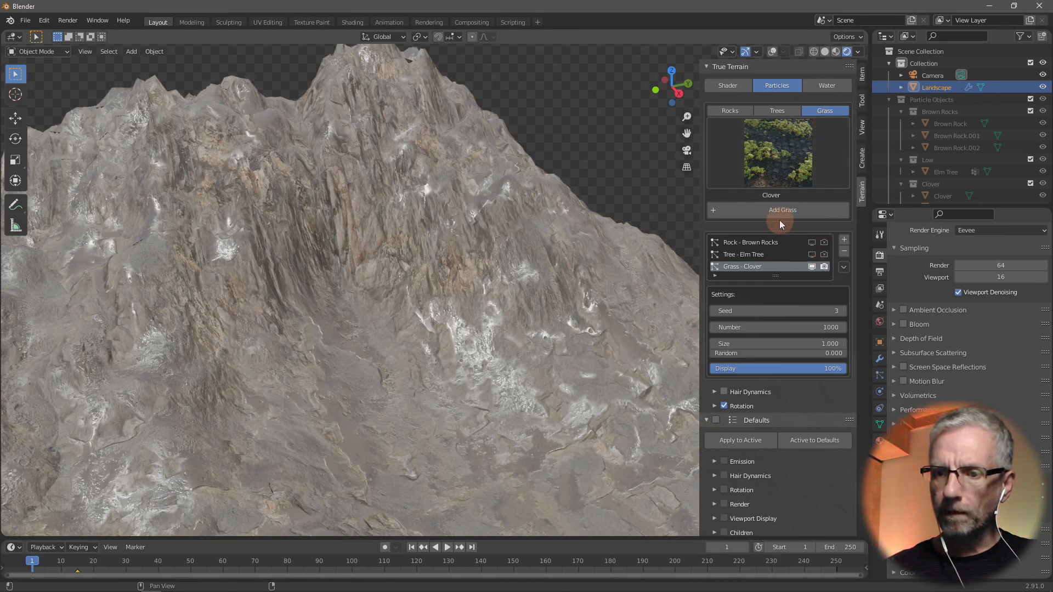
- Set the Clover particle system's size to 10 and show the viewport overlays to locate the clover on the landscape
left_click(820, 343)
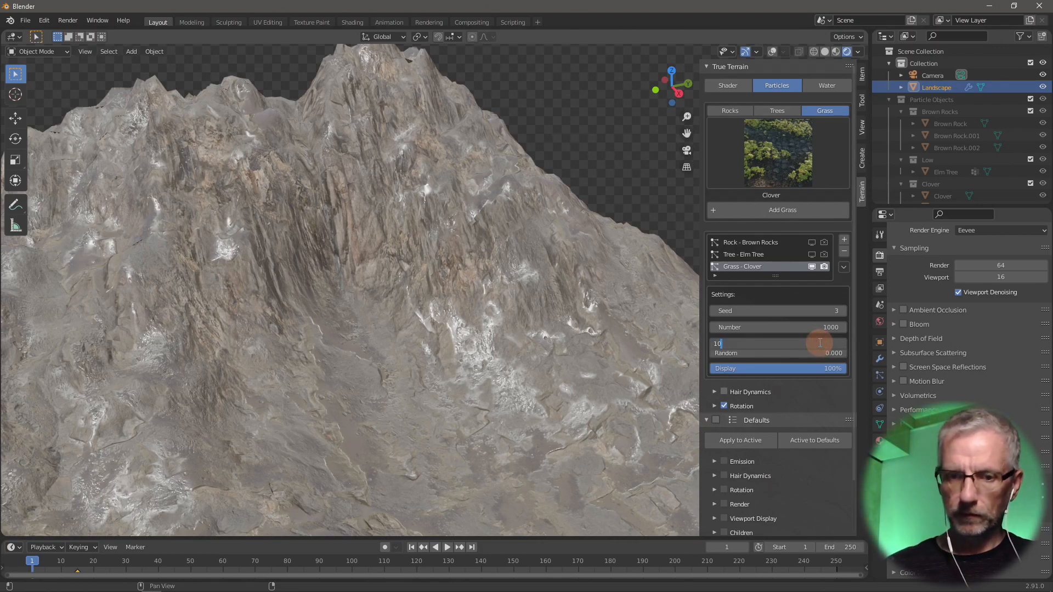
type("10")
key("Return")
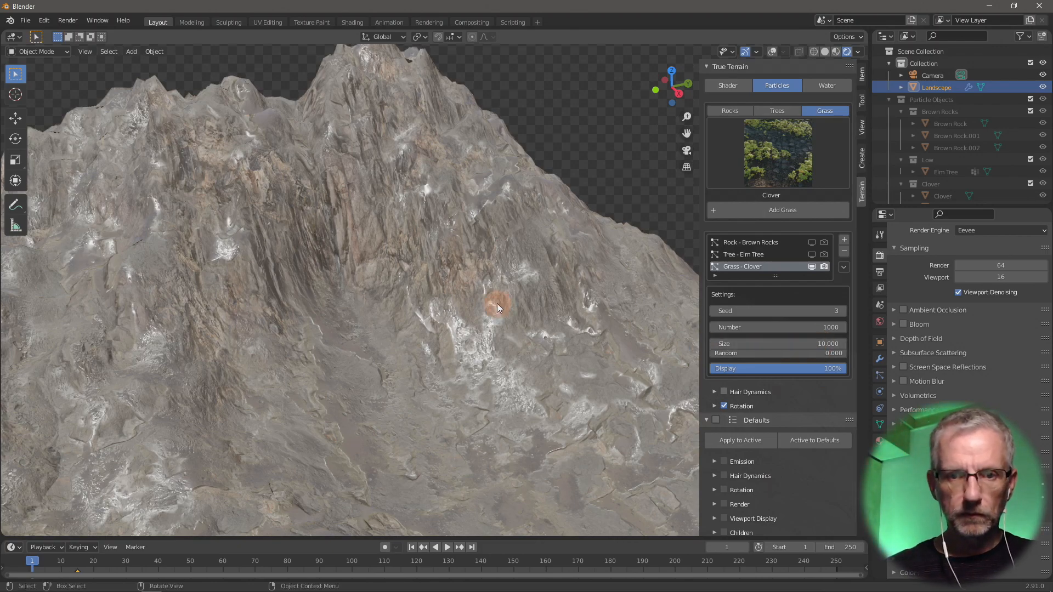
left_click(772, 51)
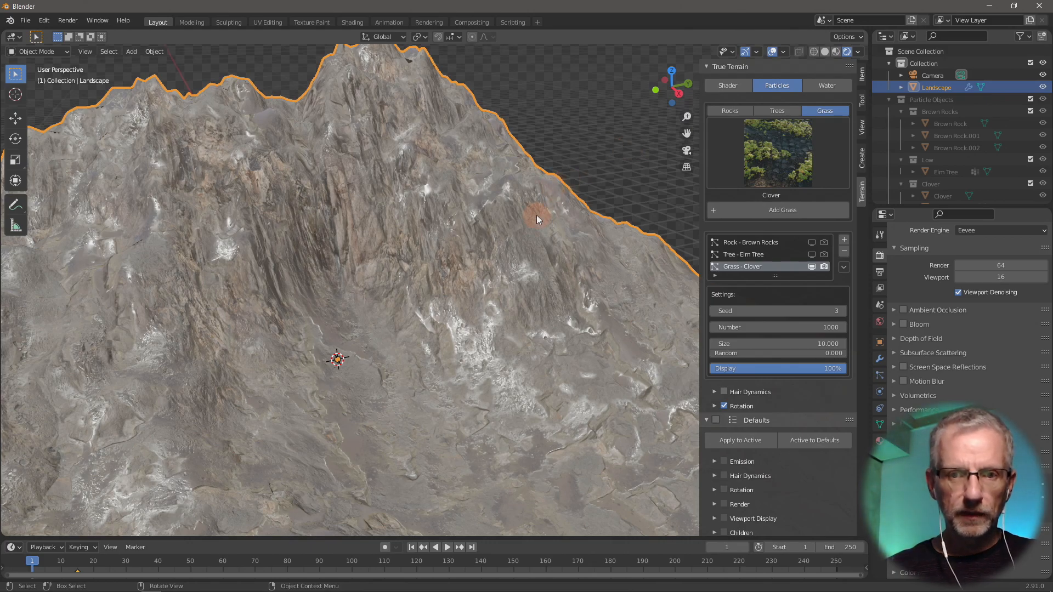
scroll(536, 215, "up", 4)
scroll(537, 215, "down", 5)
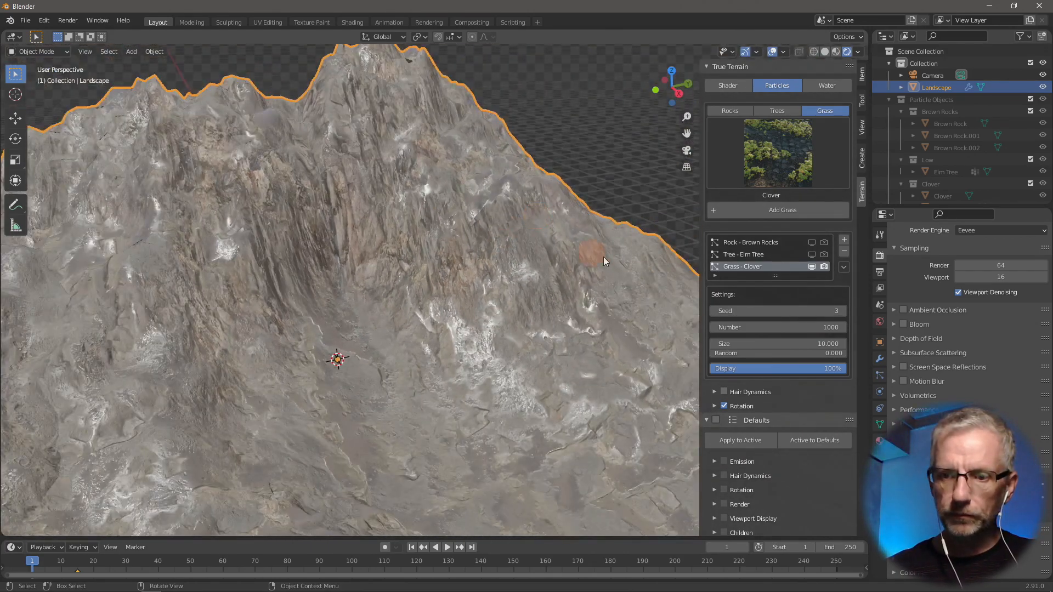
mouse_move(511, 253)
middle_mouse_down()
mouse_move(551, 303)
mouse_move(470, 251)
mouse_move(390, 225)
mouse_move(370, 237)
mouse_move(502, 241)
mouse_move(494, 178)
mouse_move(533, 150)
mouse_move(492, 251)
mouse_move(461, 258)
mouse_move(501, 268)
middle_mouse_up()
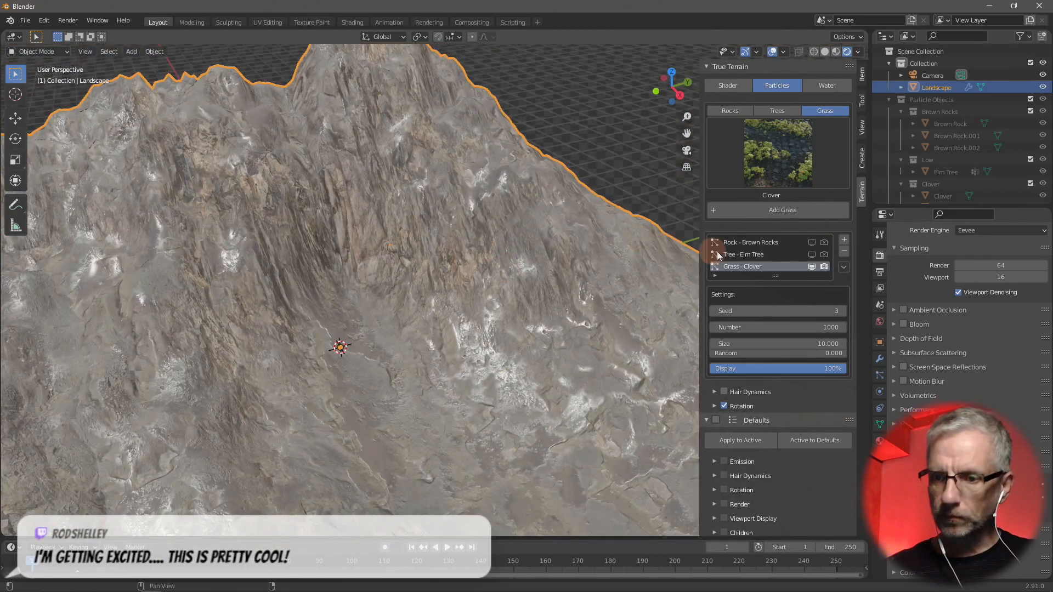
- Set the Clover particle system's number to 10000 and check the landscape for clover
left_click(806, 328)
type("0")
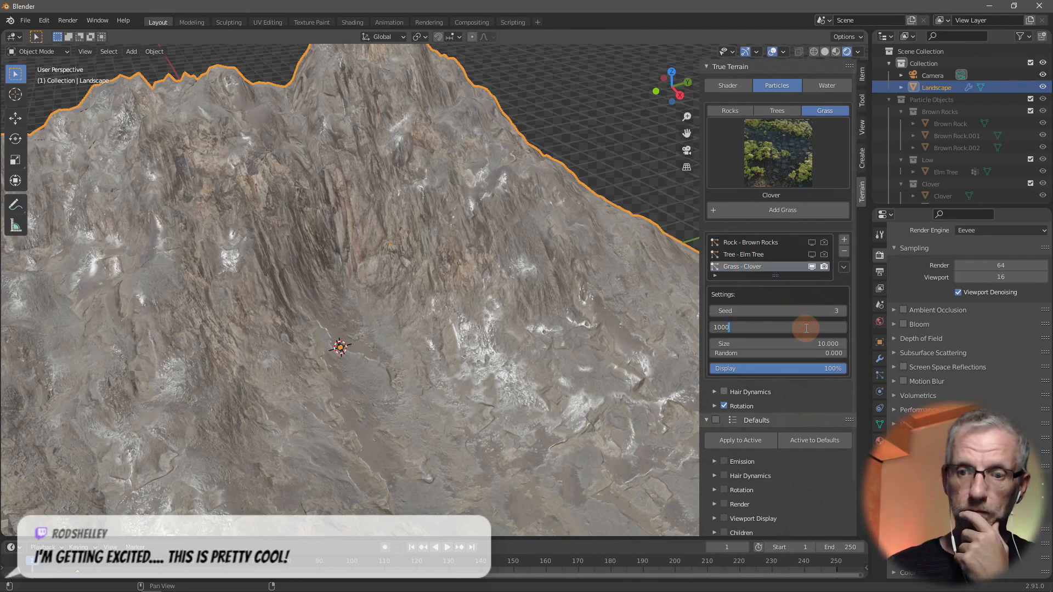
type("0")
key("Return")
mouse_move(396, 353)
middle_mouse_down()
mouse_move(426, 358)
mouse_move(430, 406)
mouse_move(376, 341)
mouse_move(397, 357)
mouse_move(375, 321)
mouse_move(347, 301)
mouse_move(350, 283)
mouse_move(392, 286)
mouse_move(384, 275)
mouse_move(369, 282)
mouse_move(446, 360)
mouse_move(368, 344)
mouse_move(410, 344)
middle_mouse_up()
scroll(426, 358, "down", 6)
scroll(397, 358, "up", 5)
scroll(348, 301, "up", 2)
scroll(350, 283, "up", 2)
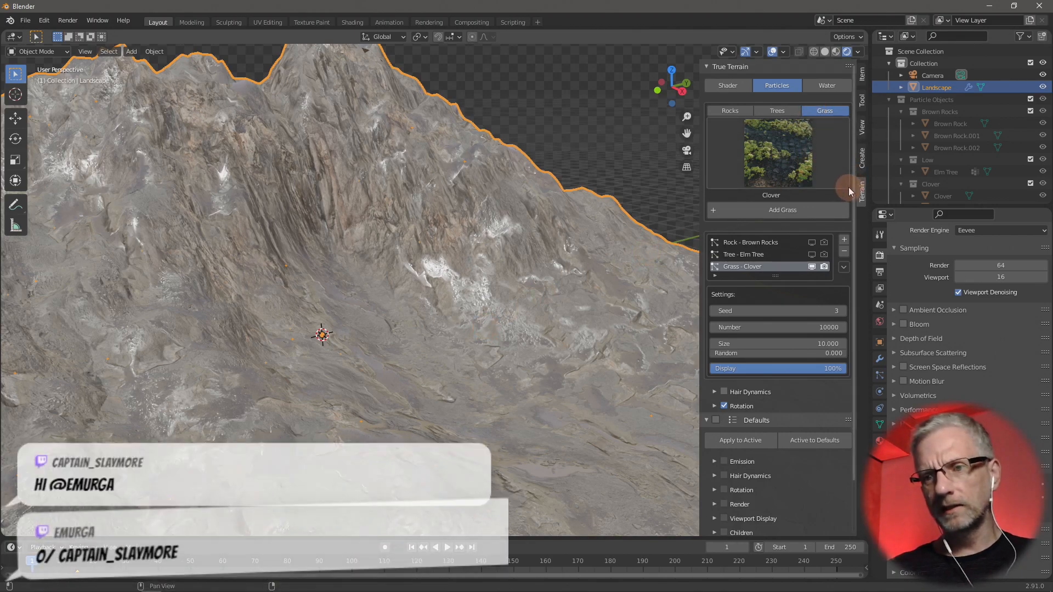
- Add another Clover grass system and undo everything back to before the first Clover system was added
left_click(805, 215)
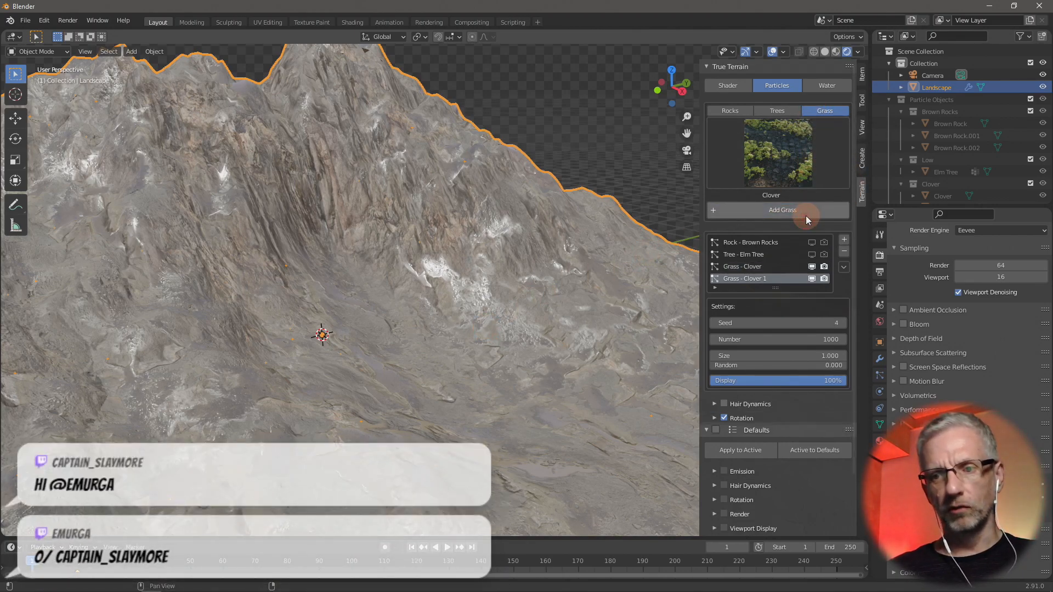
scroll(563, 330, "down", 2)
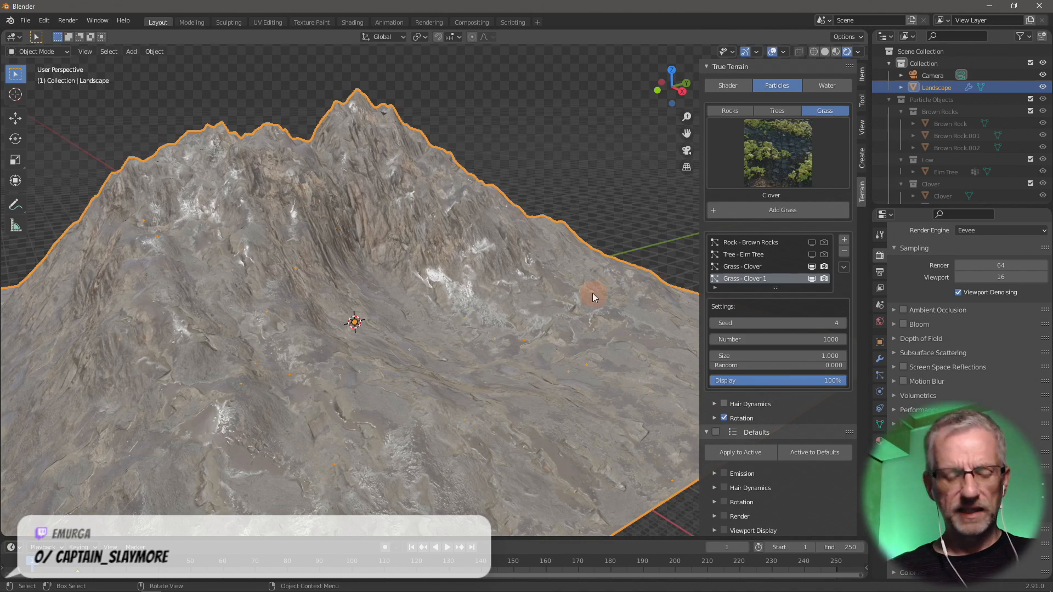
key("ctrl+z")
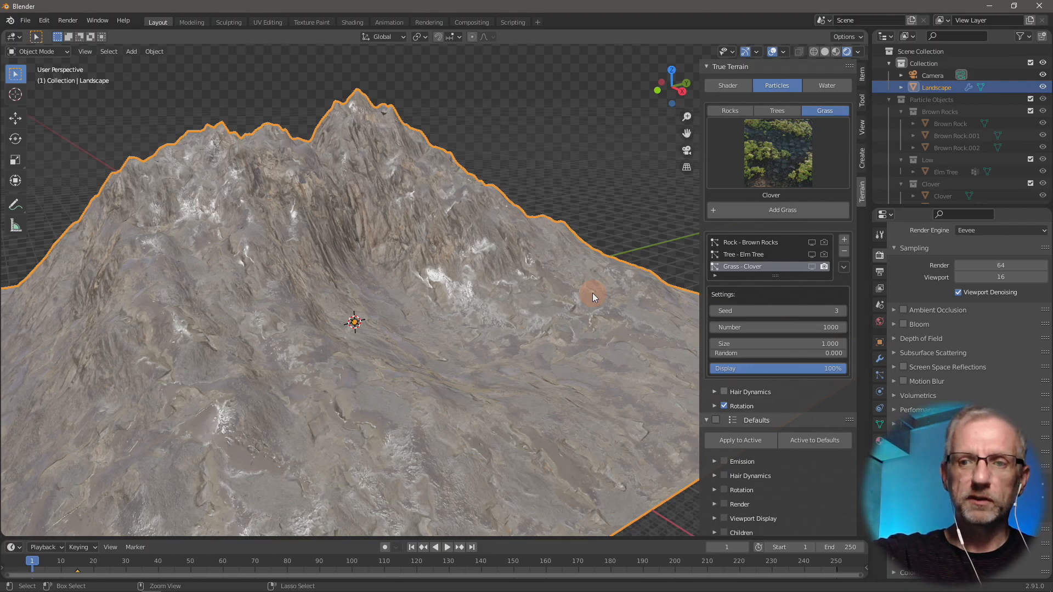
key("ctrl+z")
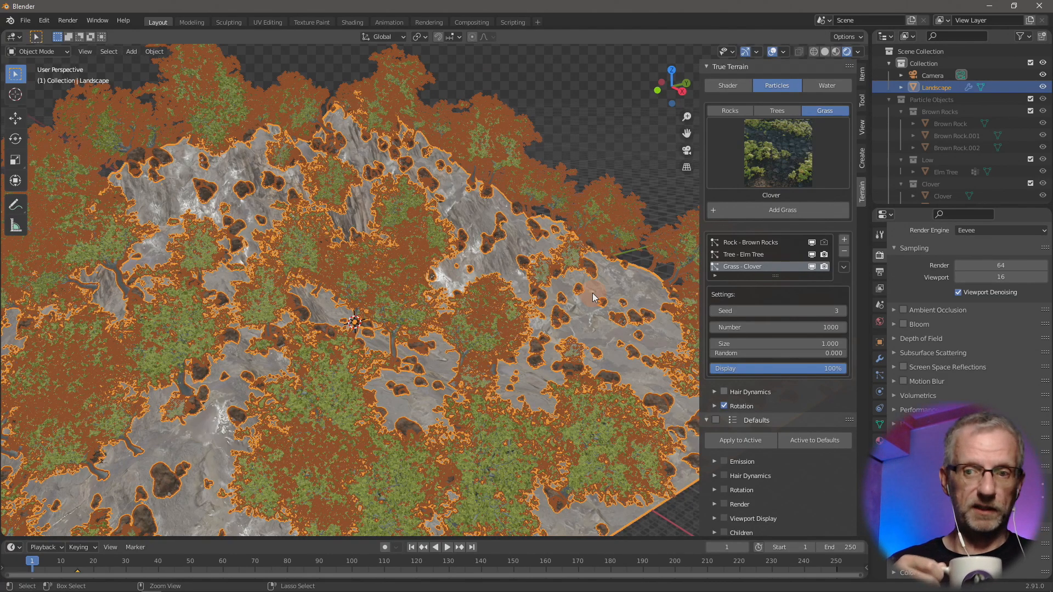
key("ctrl+z")
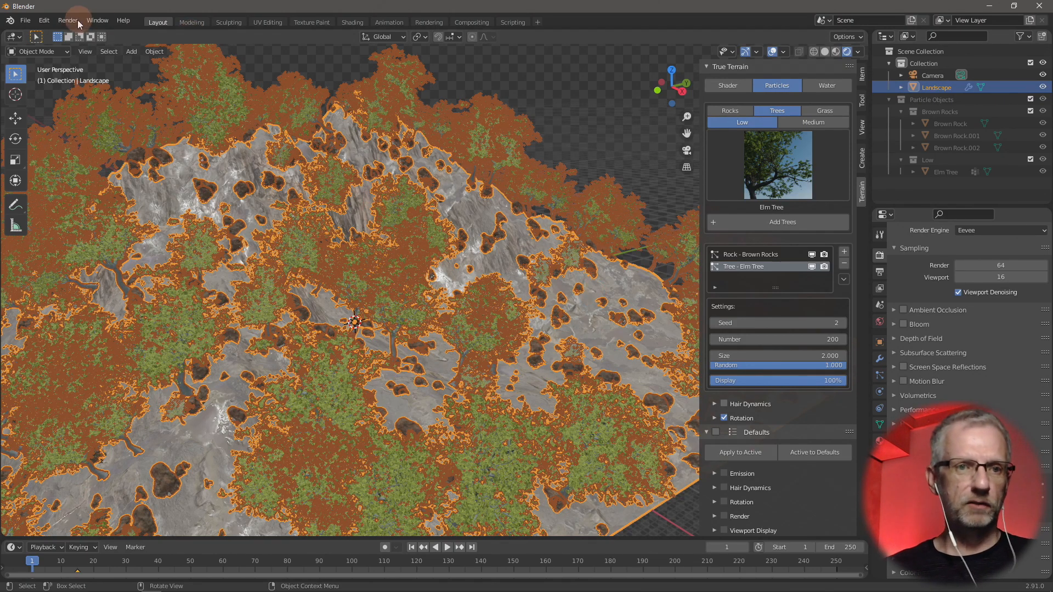
left_click(44, 20)
left_click(62, 48)
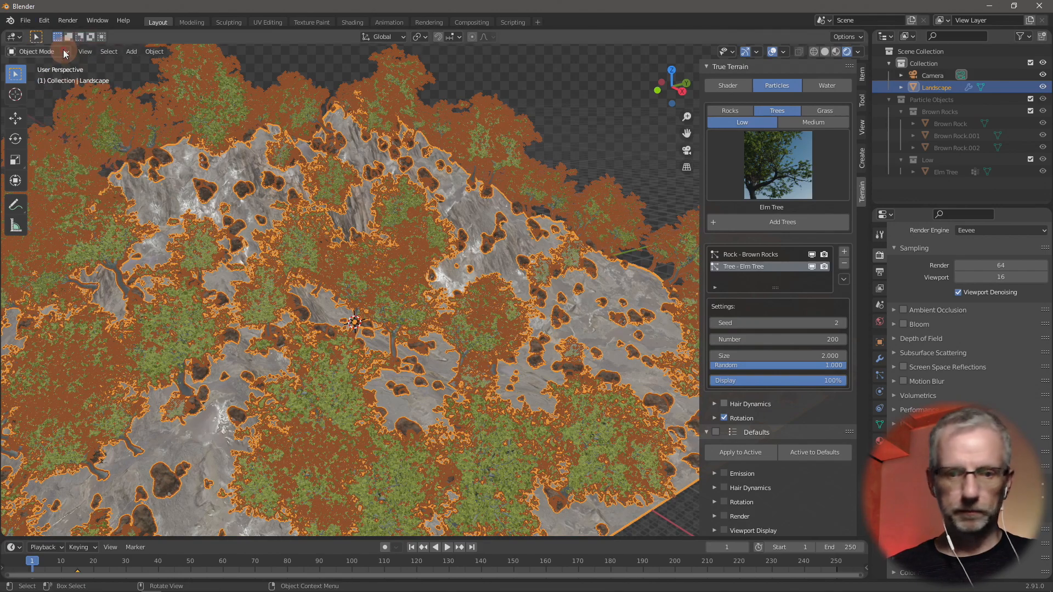
- Hide the viewport overlays and show the grass options for the landscape's particles
left_click(772, 52)
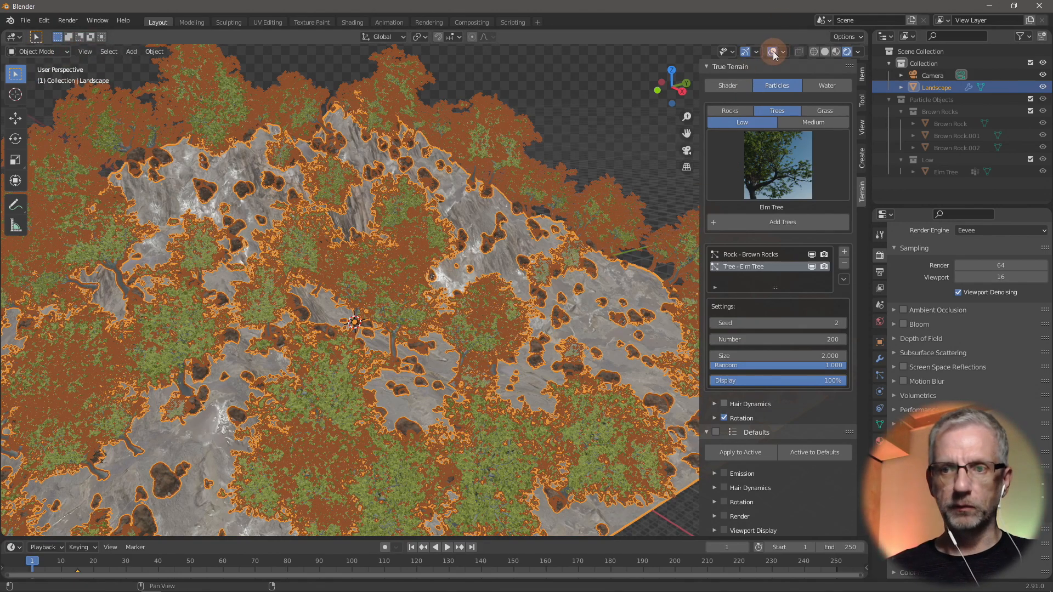
middle_click_drag(594, 177, 511, 165)
scroll(475, 170, "up", 1)
scroll(478, 175, "down", 2)
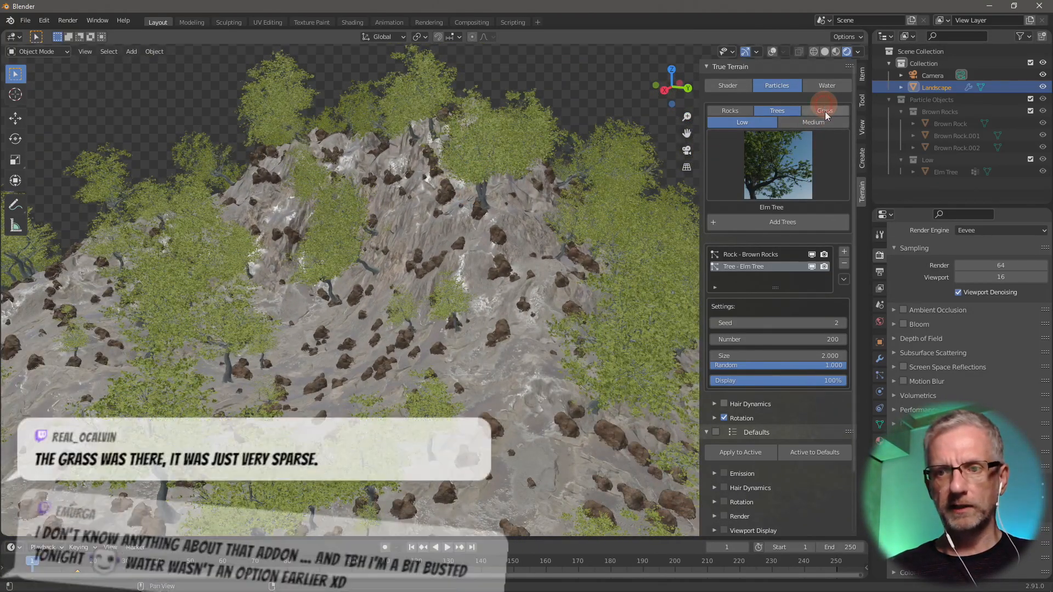
left_click(826, 112)
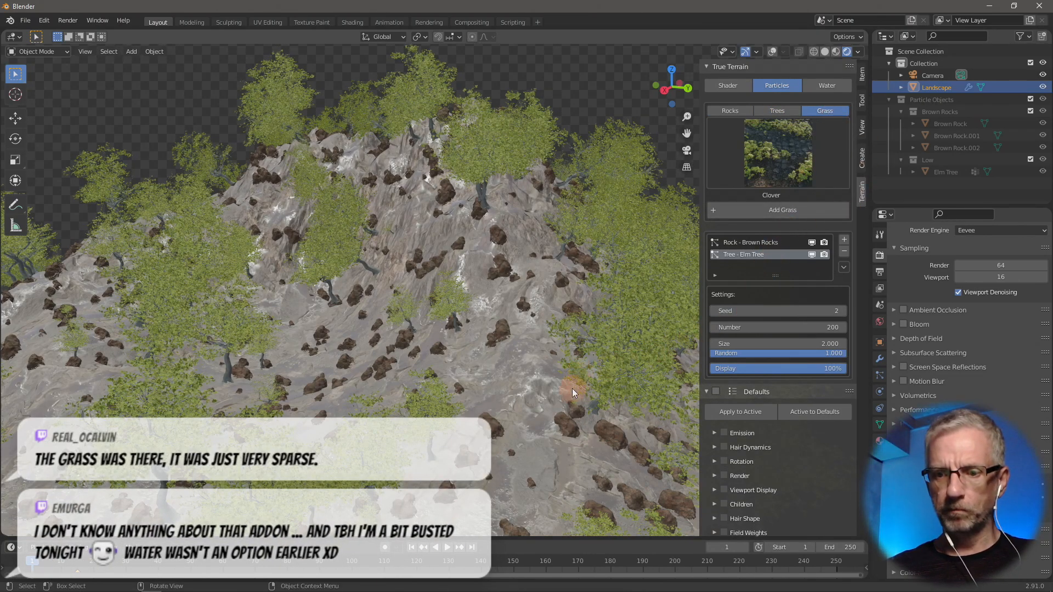
middle_click_drag(581, 394, 690, 400)
- Switch to the True Terrain 3.1 Help PDF and look for the instructions on adding particle systems
key("alt+Tab")
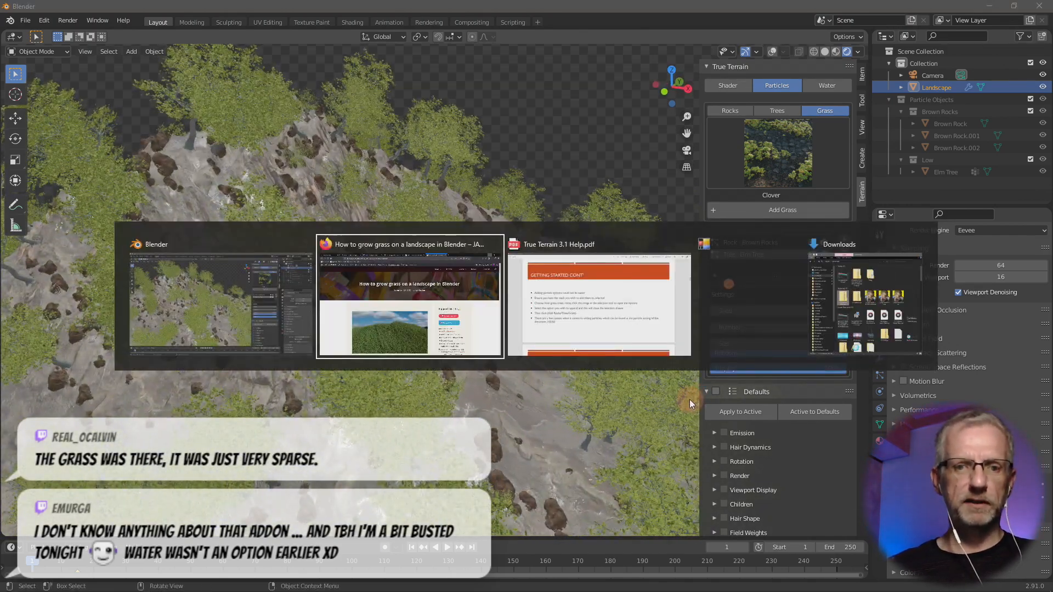
key("alt+Tab")
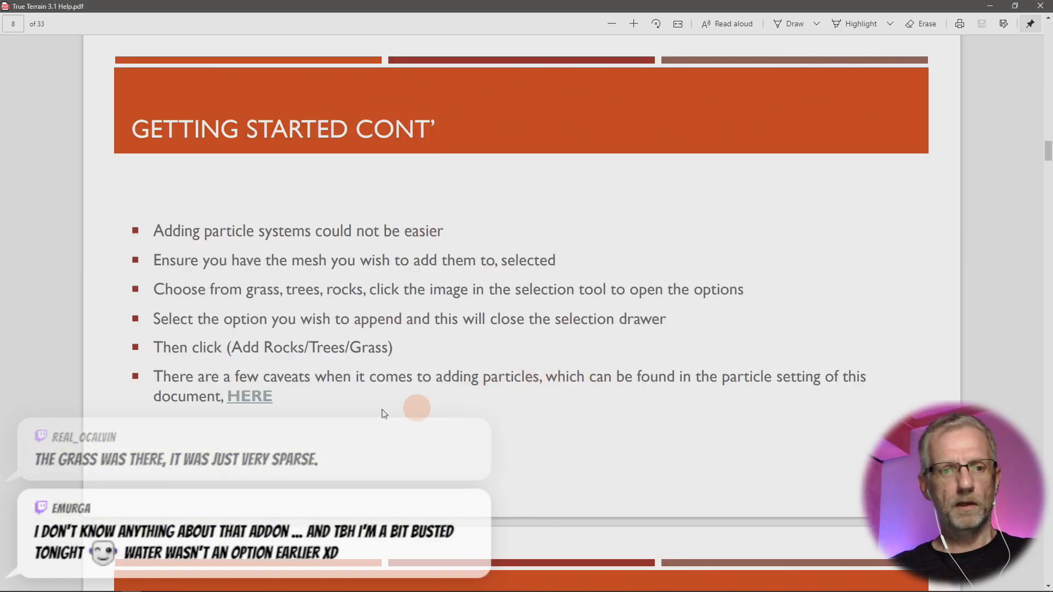
scroll(327, 404, "down", 9)
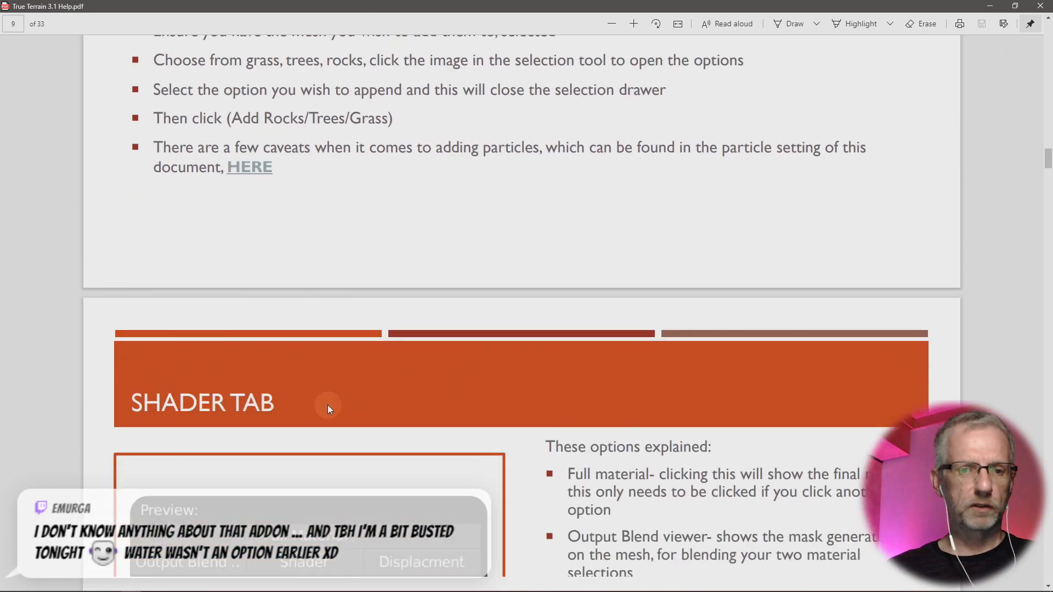
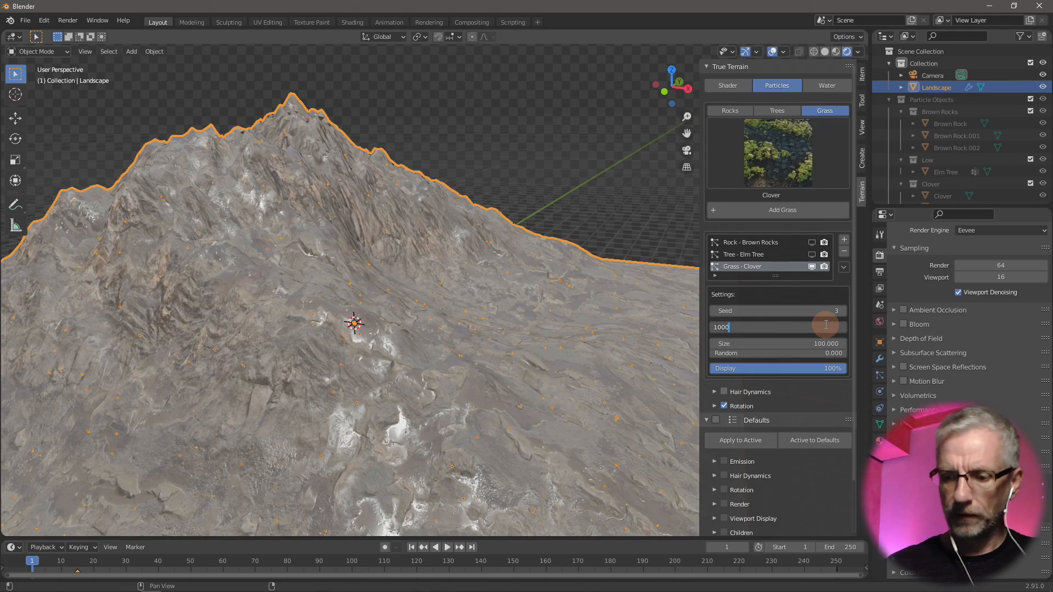
- Set the Clover particle system's number to 10000 and inspect the clover plants up close
key("Return")
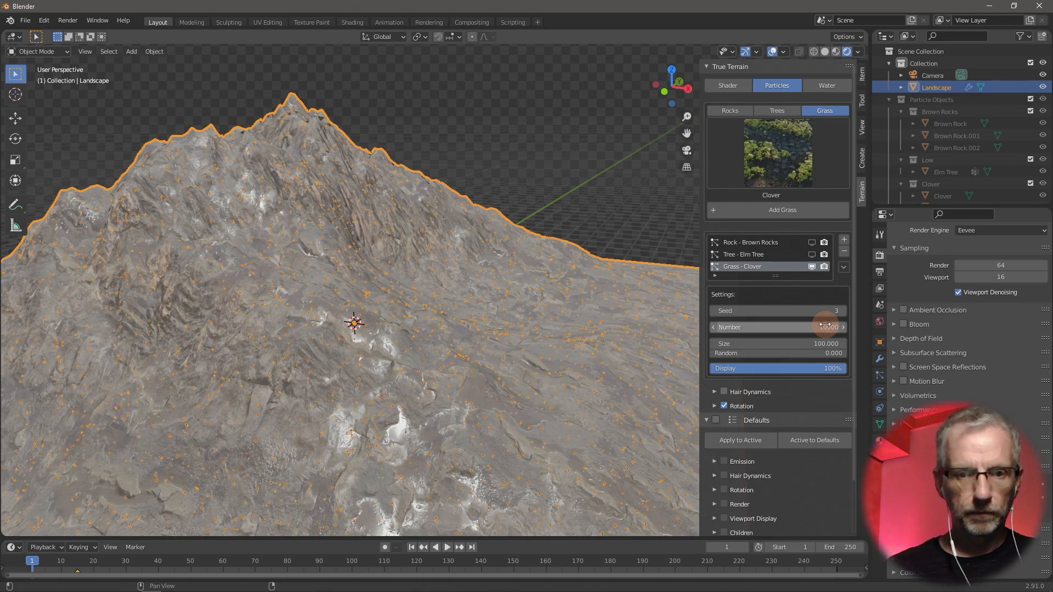
scroll(503, 382, "down", 5)
scroll(504, 384, "up", 8)
scroll(506, 384, "up", 10)
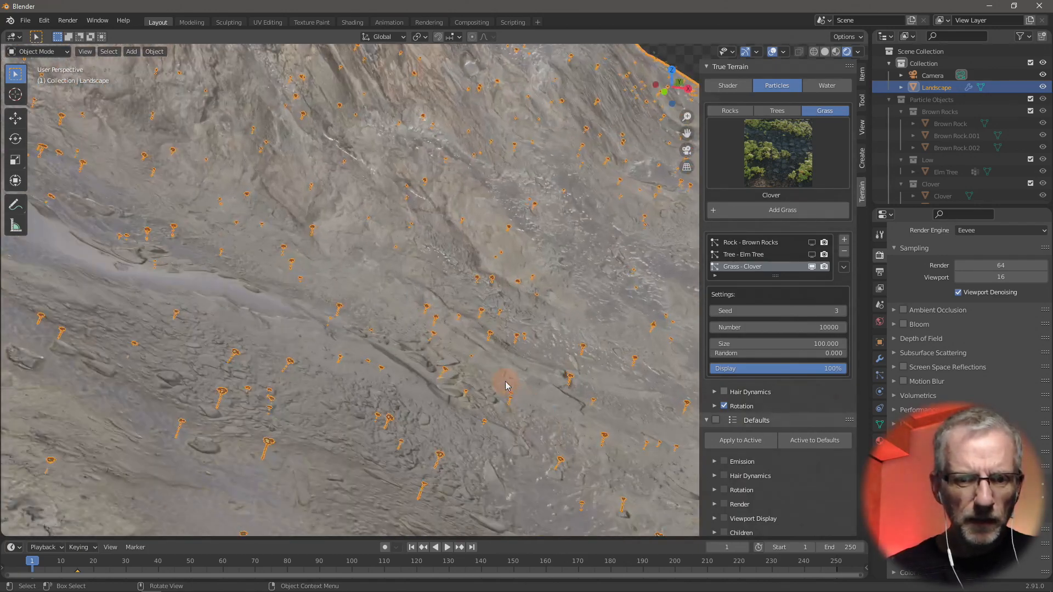
scroll(505, 384, "up", 6)
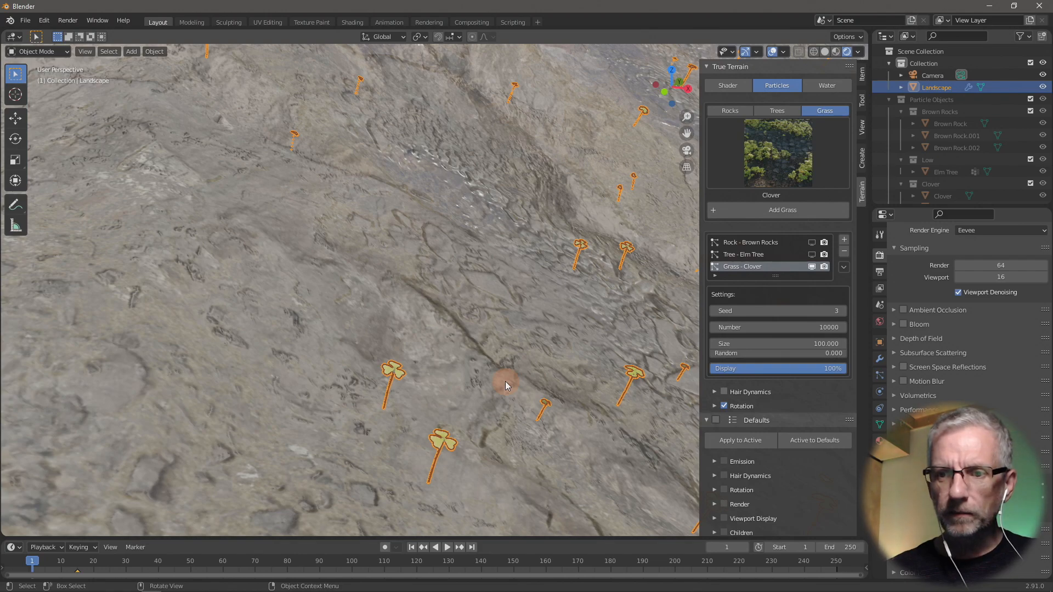
- Choose Lawn Grass as the grass type and add it to the landscape
left_click(784, 172)
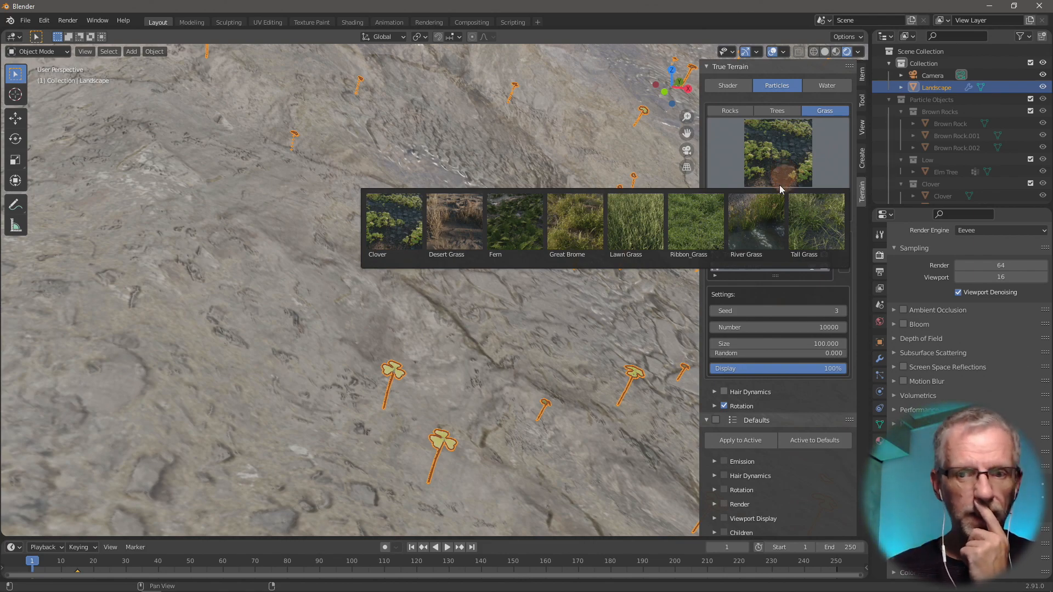
left_click(630, 226)
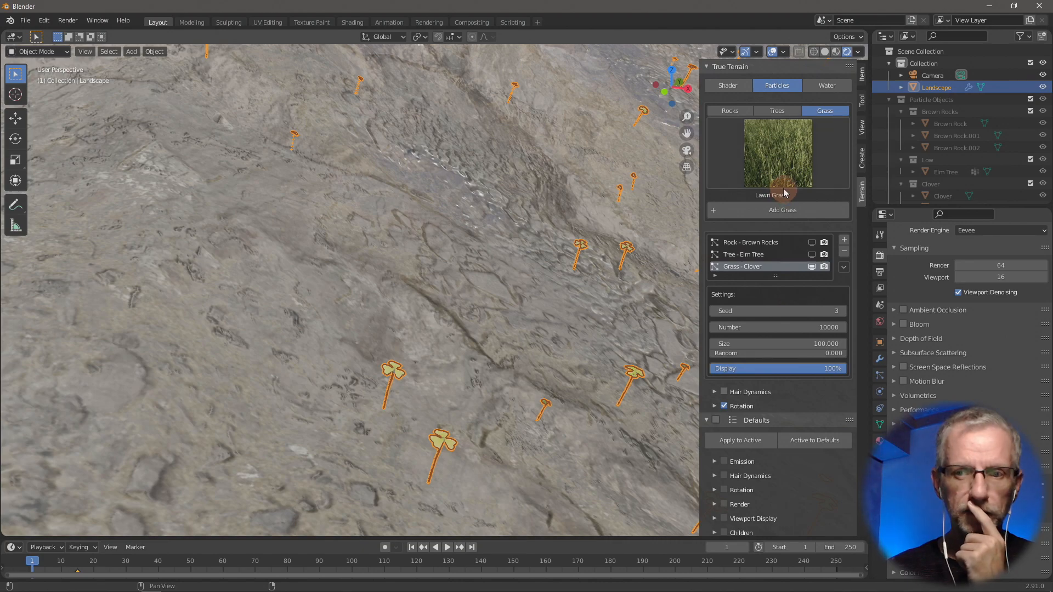
left_click(801, 212)
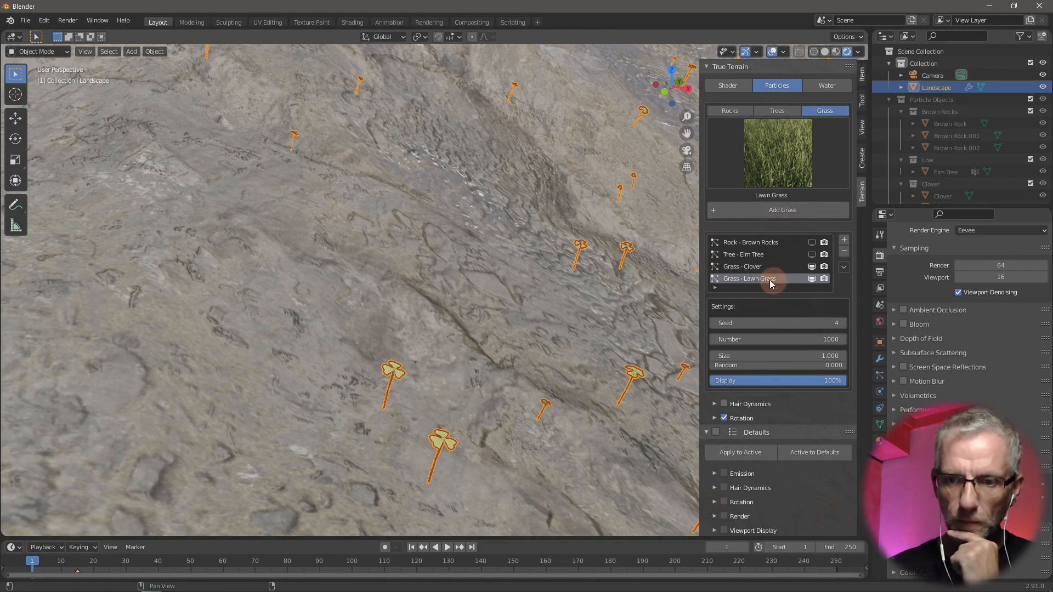
- Set the Lawn Grass particle system's number to 10000 and its size to 10
left_click(818, 341)
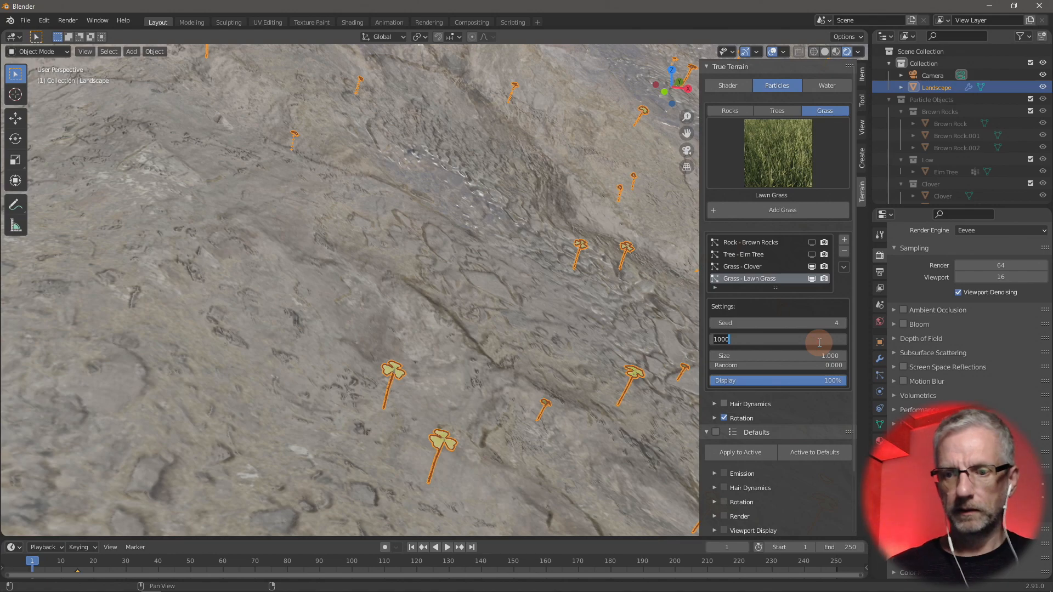
type("10000")
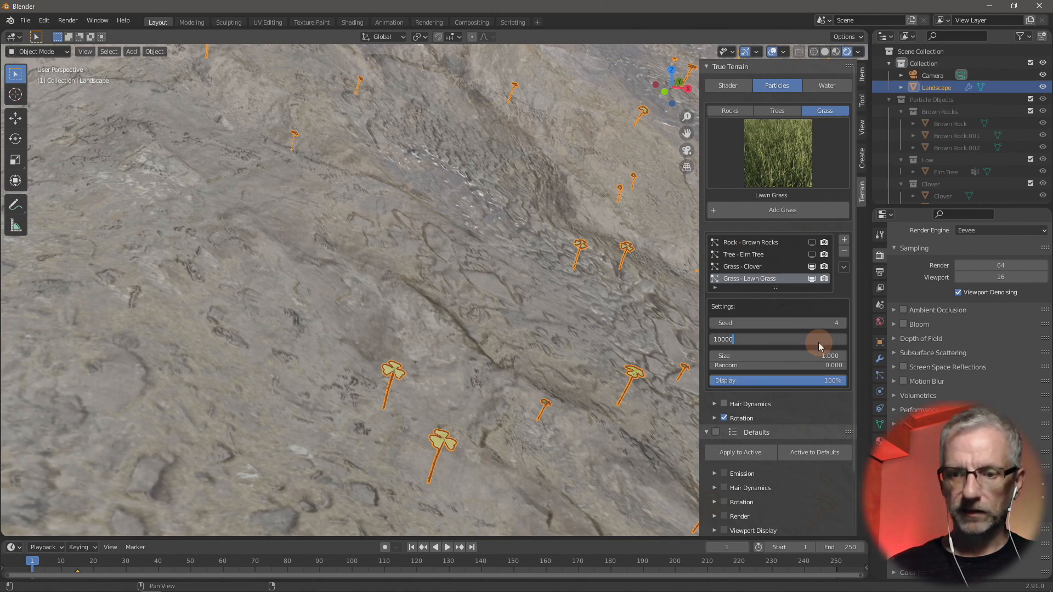
key("Return")
left_click(825, 355)
type("10")
key("Return")
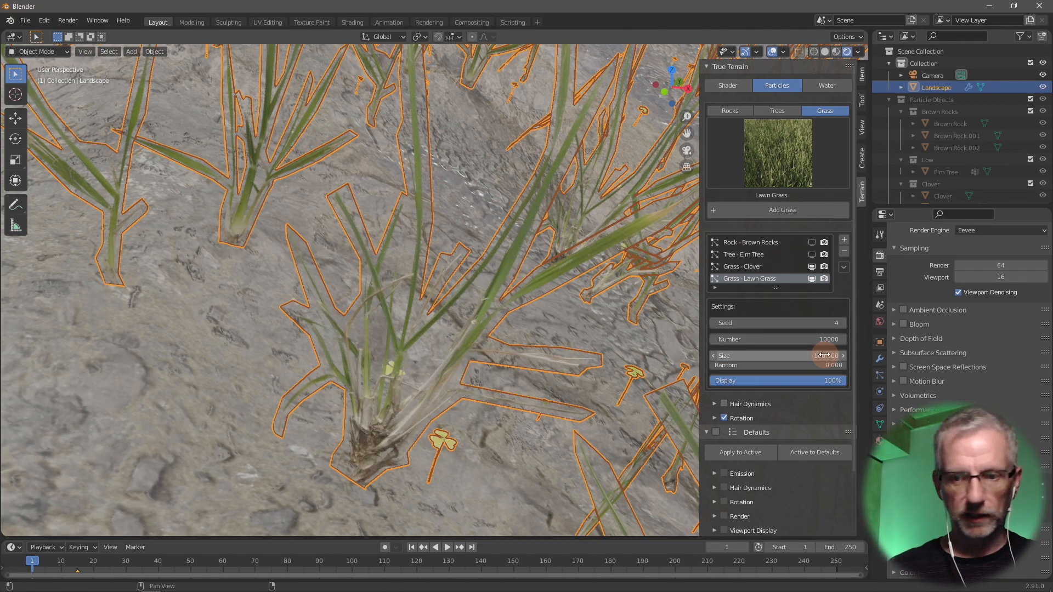
left_click(825, 355)
key("Return")
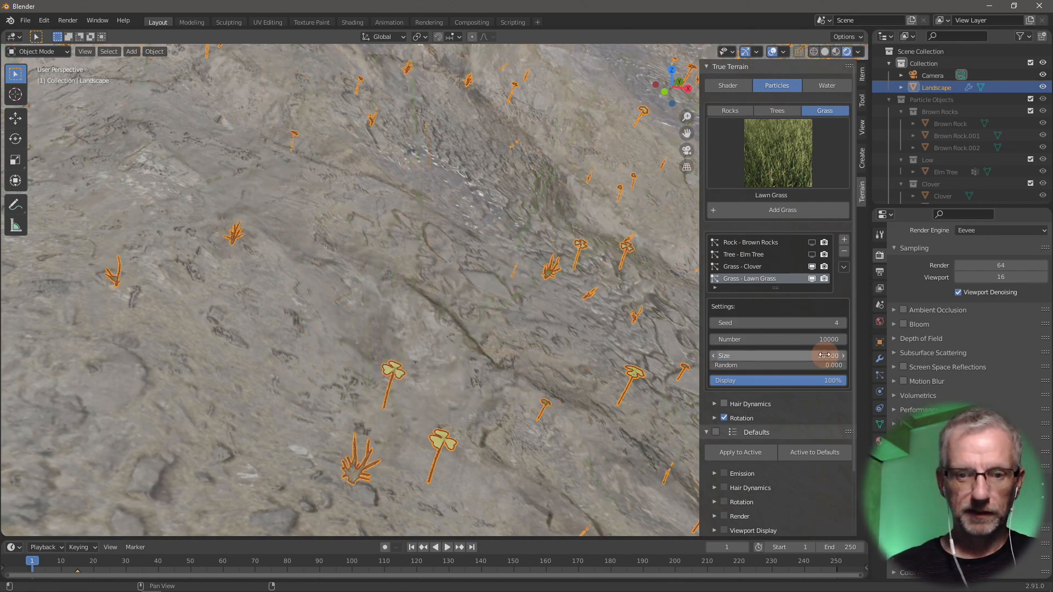
scroll(604, 290, "down", 3)
scroll(604, 290, "down", 2)
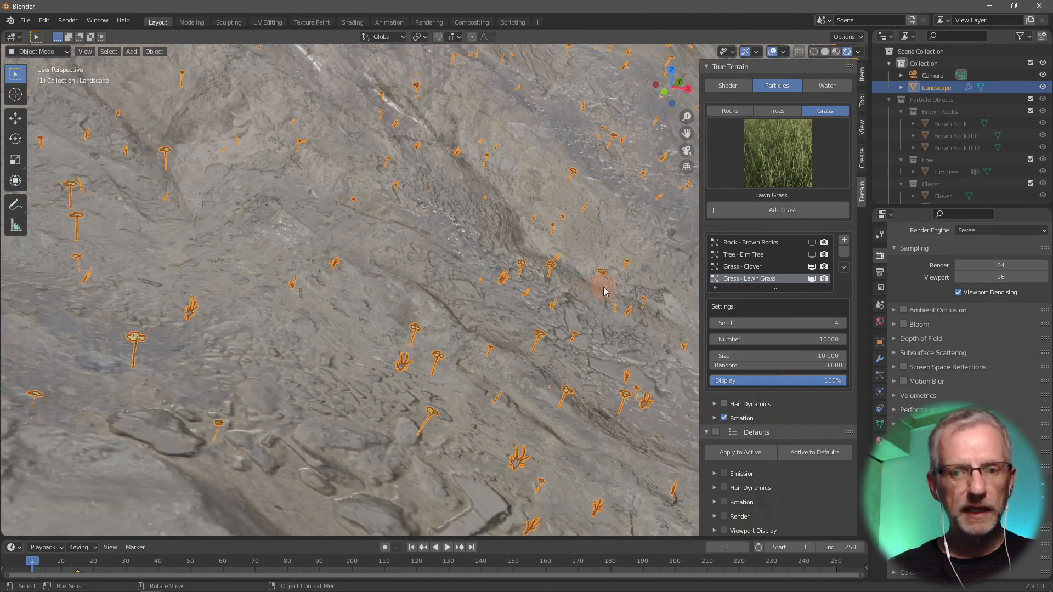
- Raise the Lawn Grass particle system's number tenfold to 100000
left_click(795, 339)
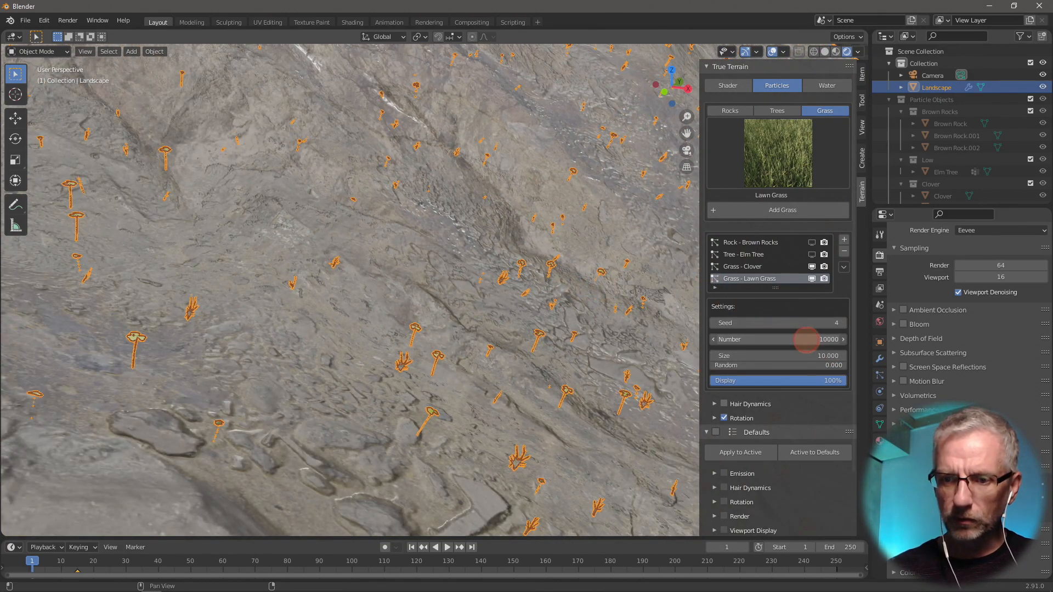
type("*10")
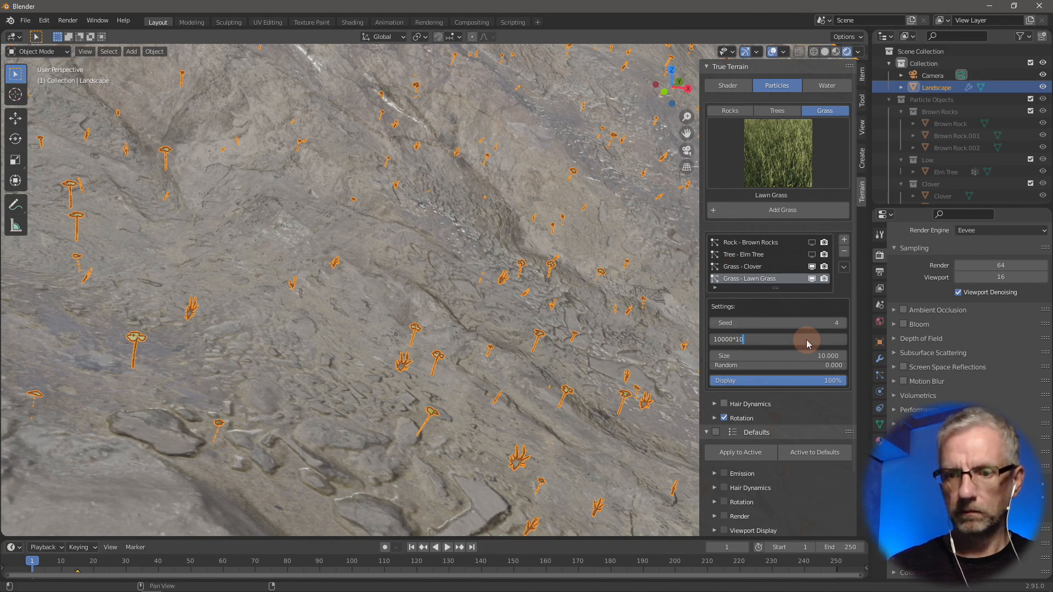
key("Return")
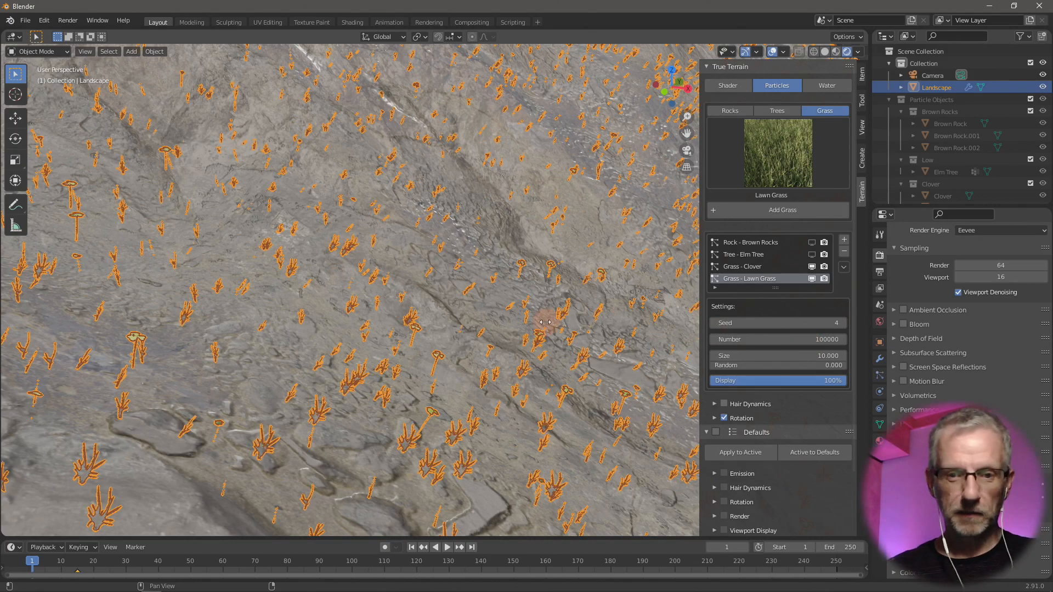
- Examine the lawn grass coverage from the close-up slope out to the whole mountain
middle_click_drag(412, 324, 463, 328)
scroll(464, 329, "down", 5)
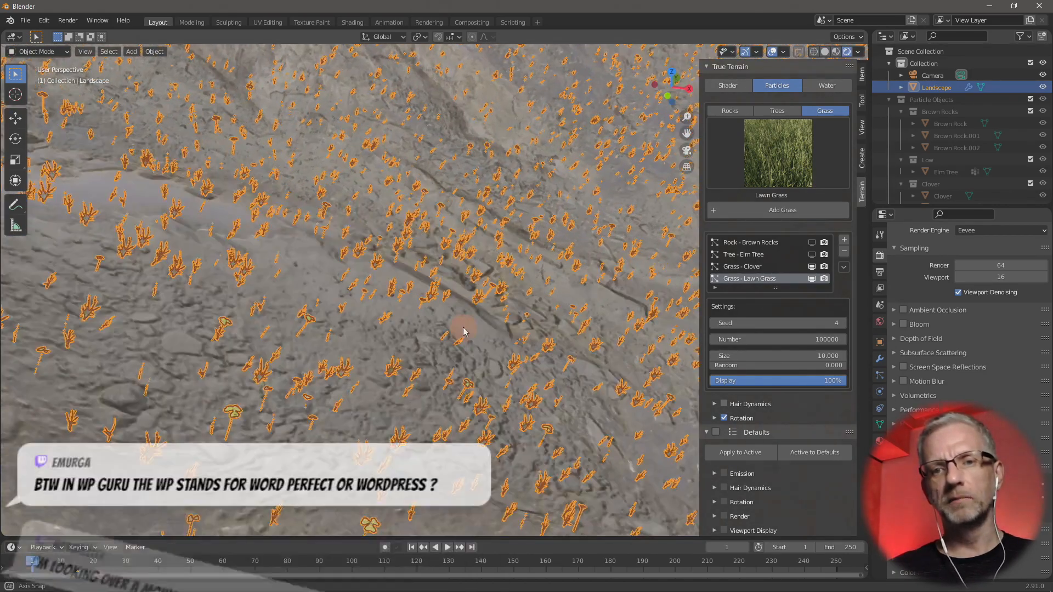
scroll(463, 327, "down", 2)
scroll(463, 328, "down", 3)
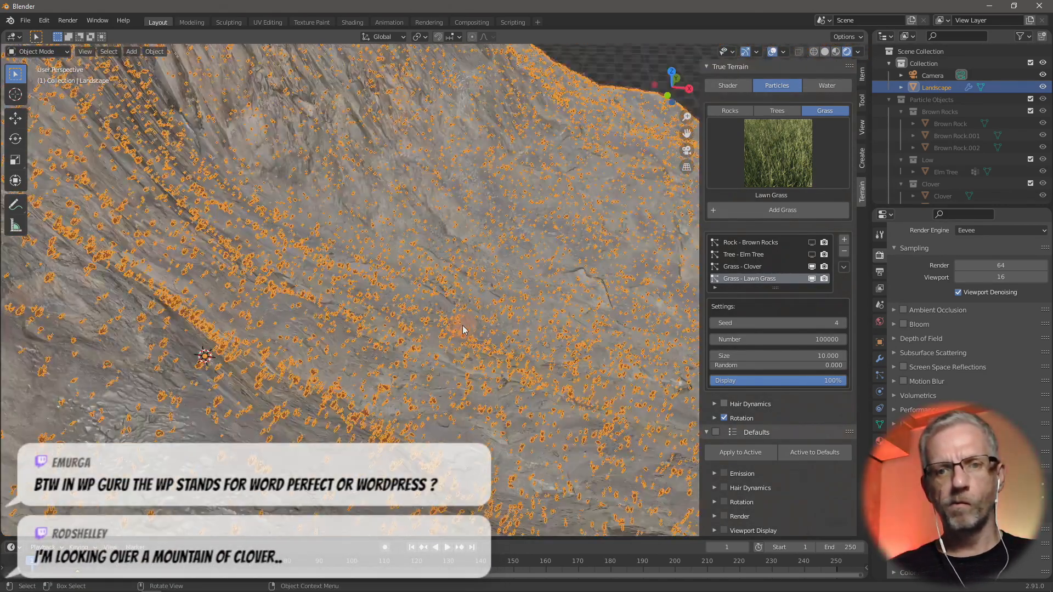
scroll(462, 328, "down", 1)
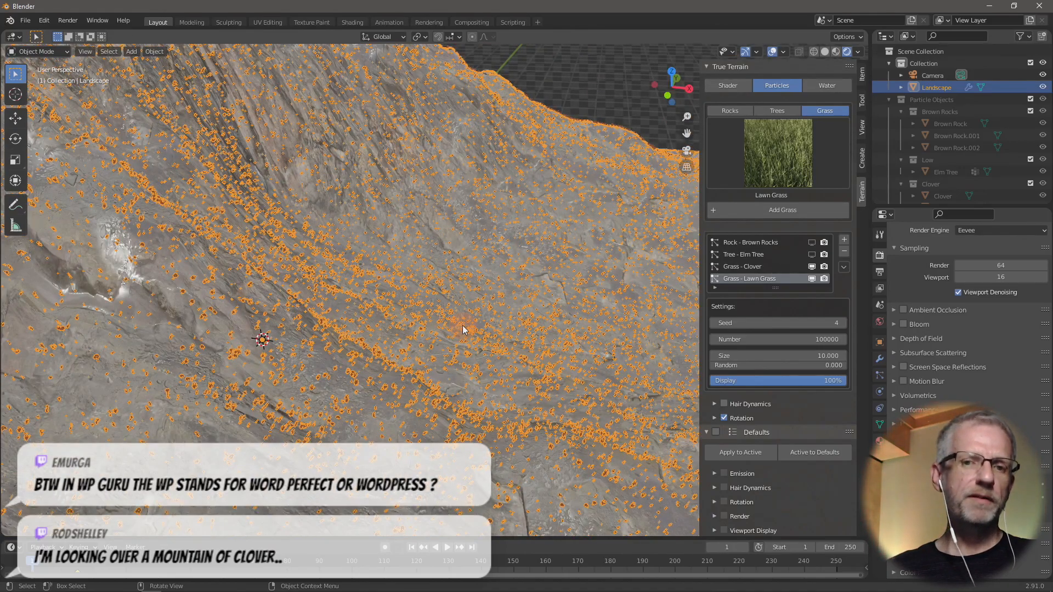
scroll(463, 325, "down", 3)
scroll(469, 321, "down", 2)
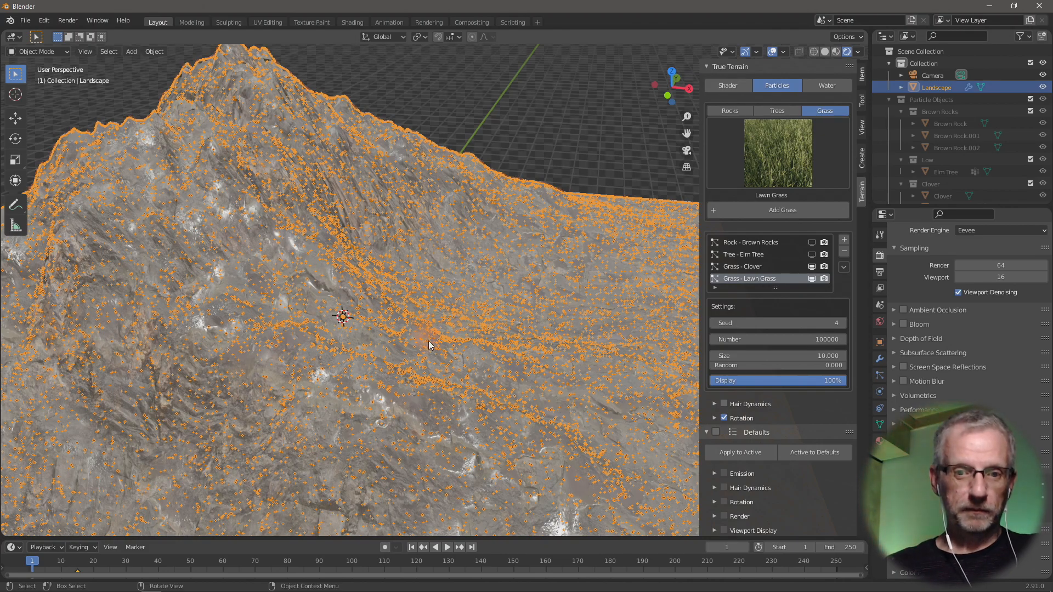
scroll(430, 345, "up", 2)
middle_click_drag(430, 352, 424, 357)
middle_click_drag(427, 347, 414, 348)
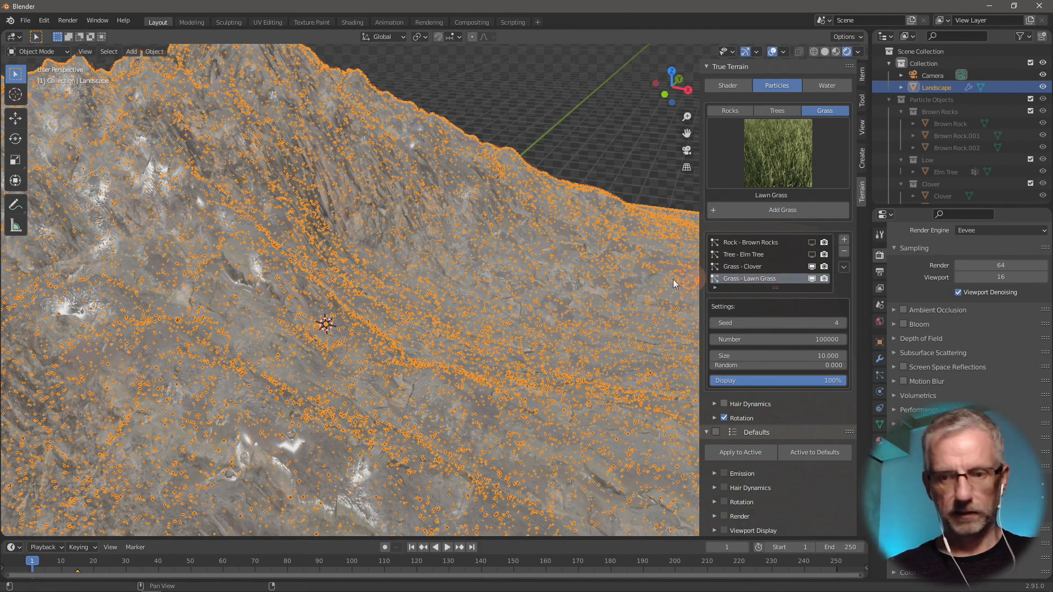
key("x")
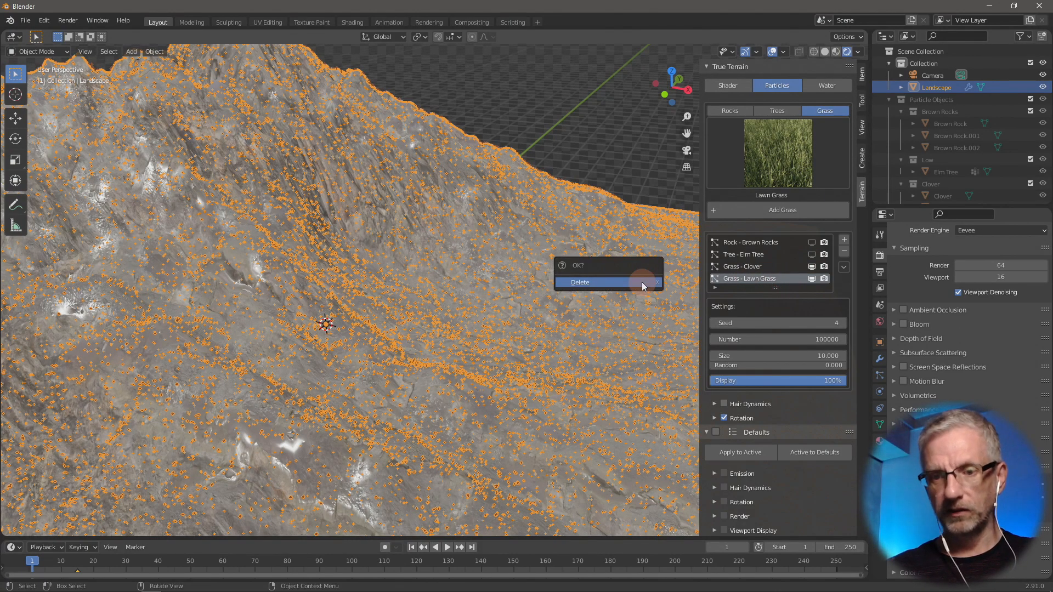
left_click(642, 282)
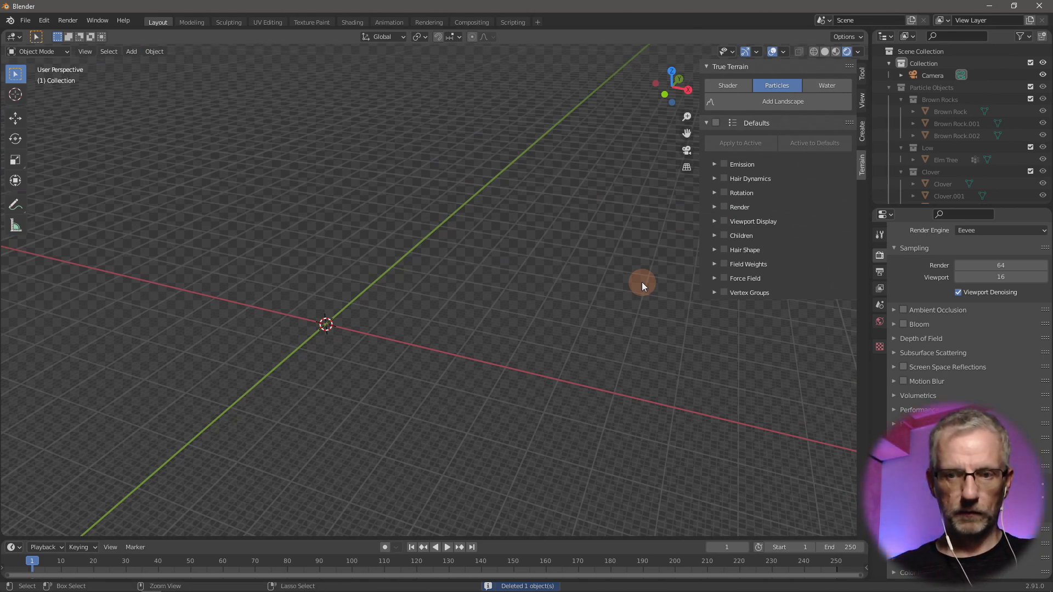
key("ctrl+z")
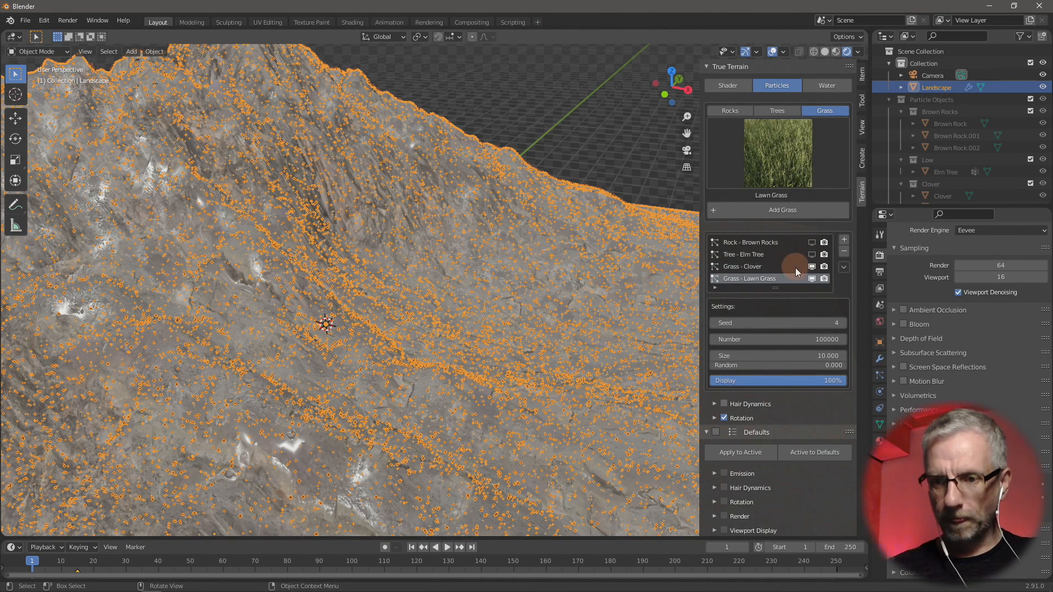
- Remove the Lawn Grass particle system from the landscape
left_click(844, 252)
middle_click_drag(511, 315, 485, 334)
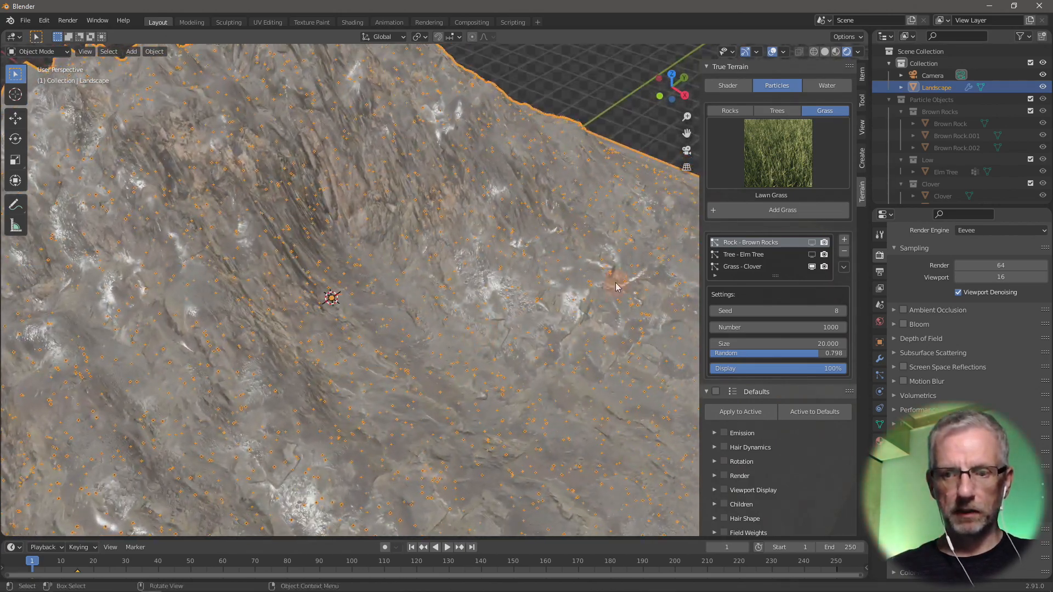
- Set the Clover particle system's size to 1000 and inspect its coverage across the mountain
left_click(750, 266)
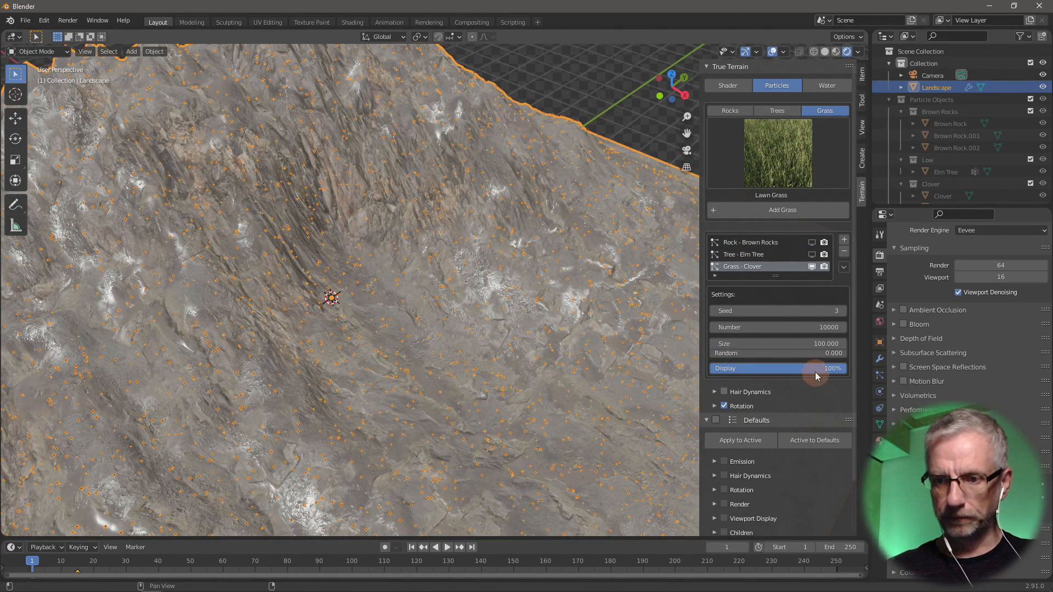
left_click(828, 345)
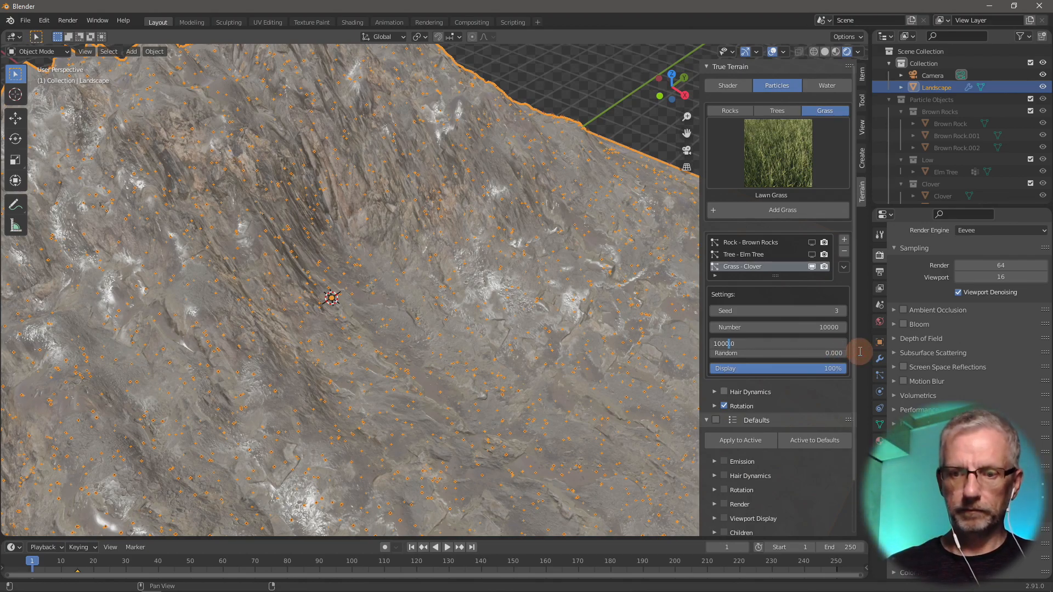
key("Return")
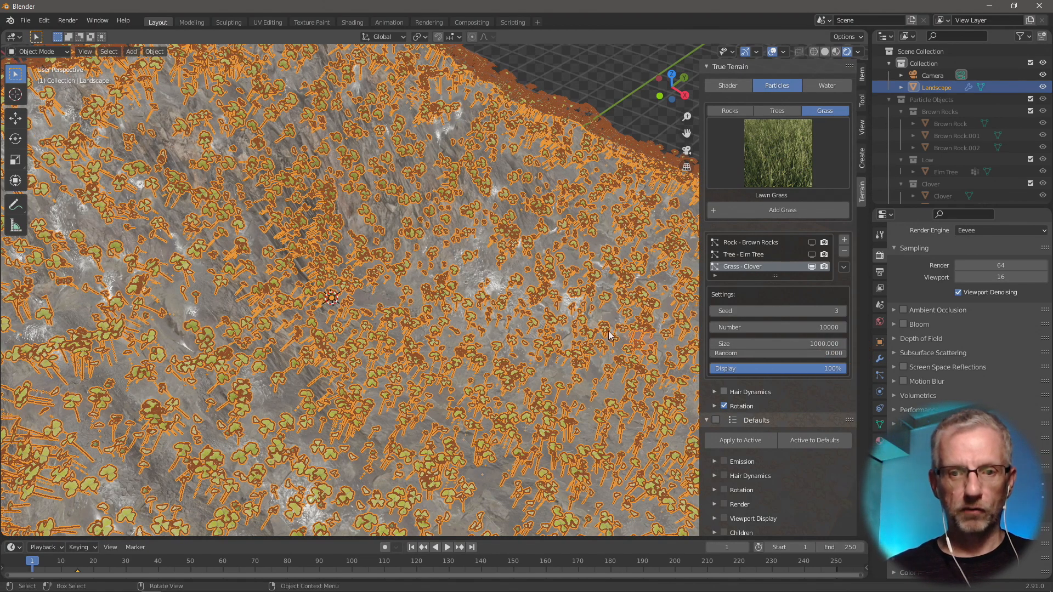
scroll(523, 314, "down", 4)
scroll(523, 314, "up", 5)
scroll(524, 314, "up", 2)
mouse_move(523, 314)
middle_mouse_down()
mouse_move(502, 295)
mouse_move(498, 271)
mouse_move(469, 253)
mouse_move(508, 271)
mouse_move(516, 310)
middle_mouse_up()
scroll(515, 309, "down", 2)
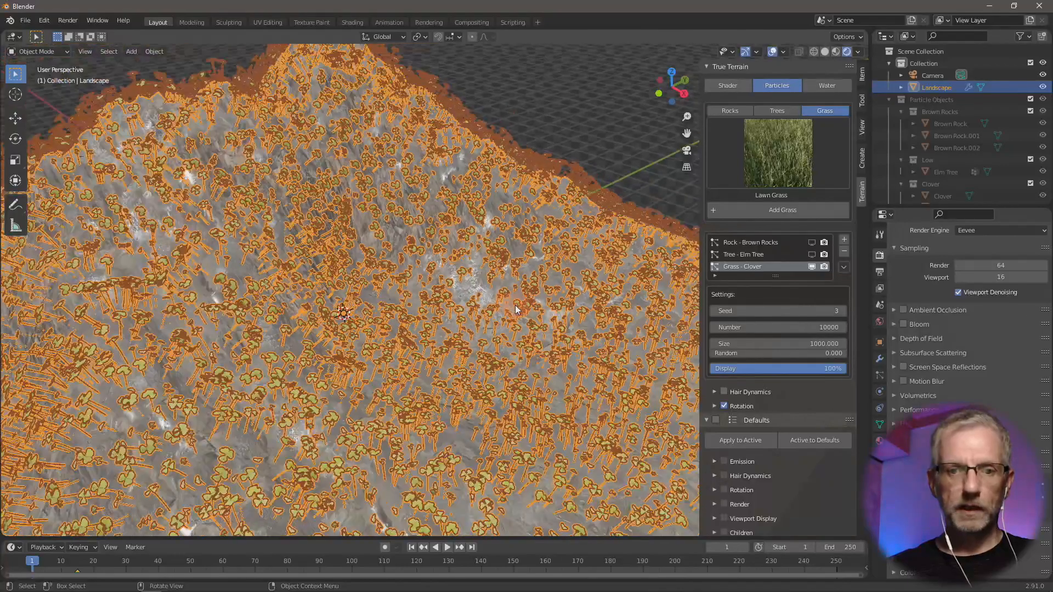
scroll(518, 305, "down", 3)
scroll(524, 309, "up", 2)
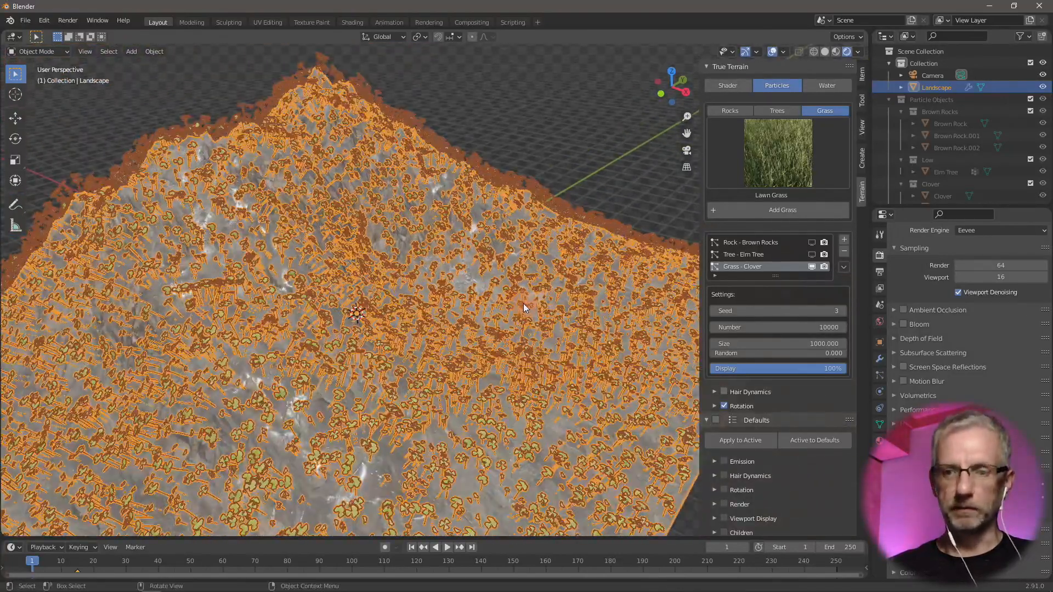
- Show the Elm Tree and Brown Rocks particle systems in the viewport and turn off the viewport overlays
left_click(812, 254)
left_click(812, 242)
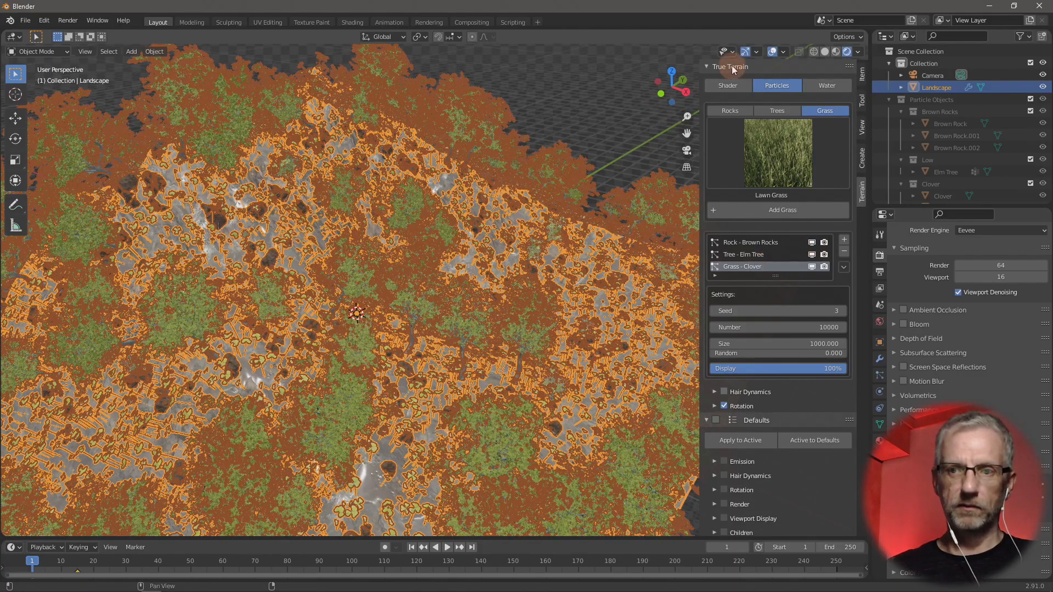
left_click(772, 51)
mouse_move(518, 235)
middle_mouse_down()
mouse_move(383, 236)
mouse_move(506, 235)
middle_mouse_up()
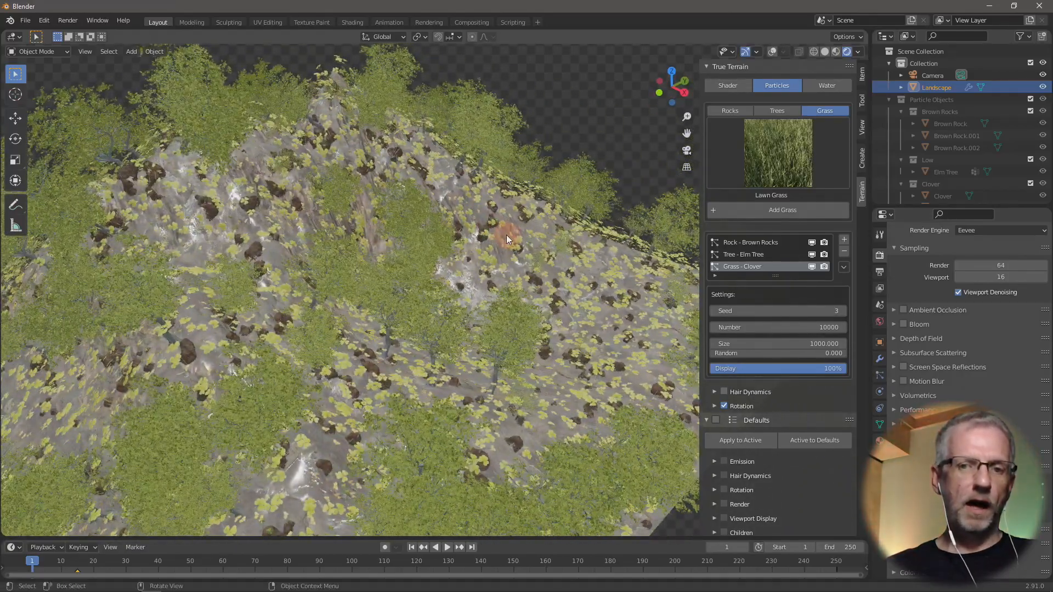
- Remove the Clover particle system and look through the available grass types
left_click(845, 252)
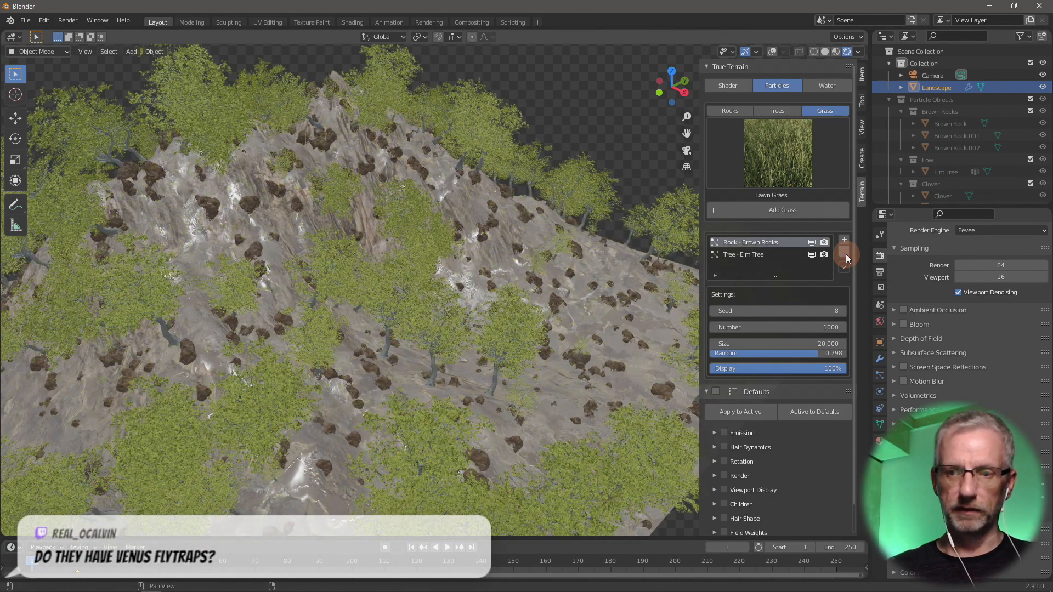
left_click(779, 165)
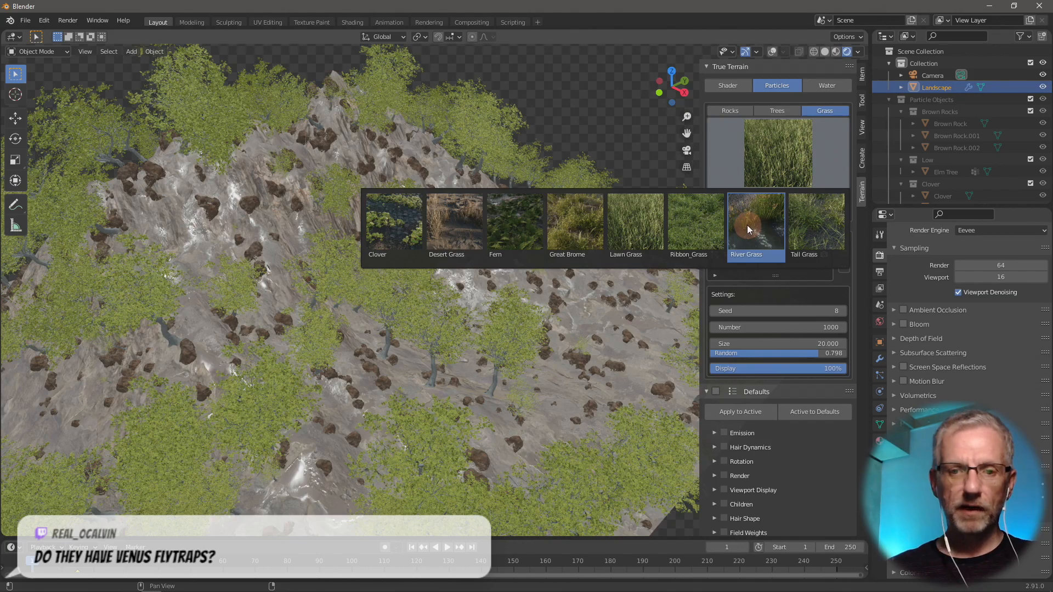
- Choose the medium-quality Spruce as the tree type and add it to the landscape
left_click(777, 112)
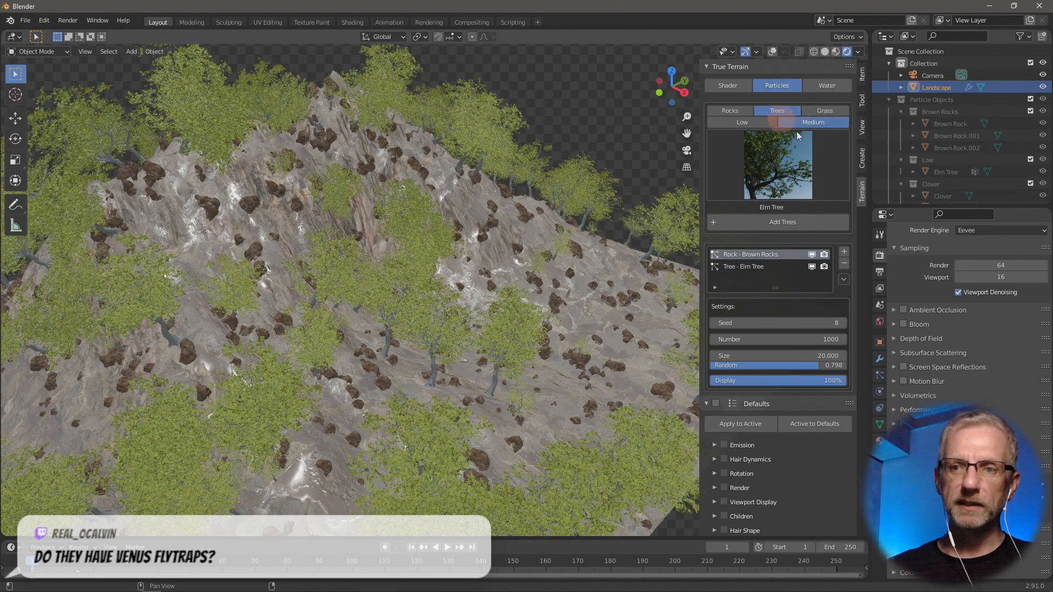
left_click(789, 170)
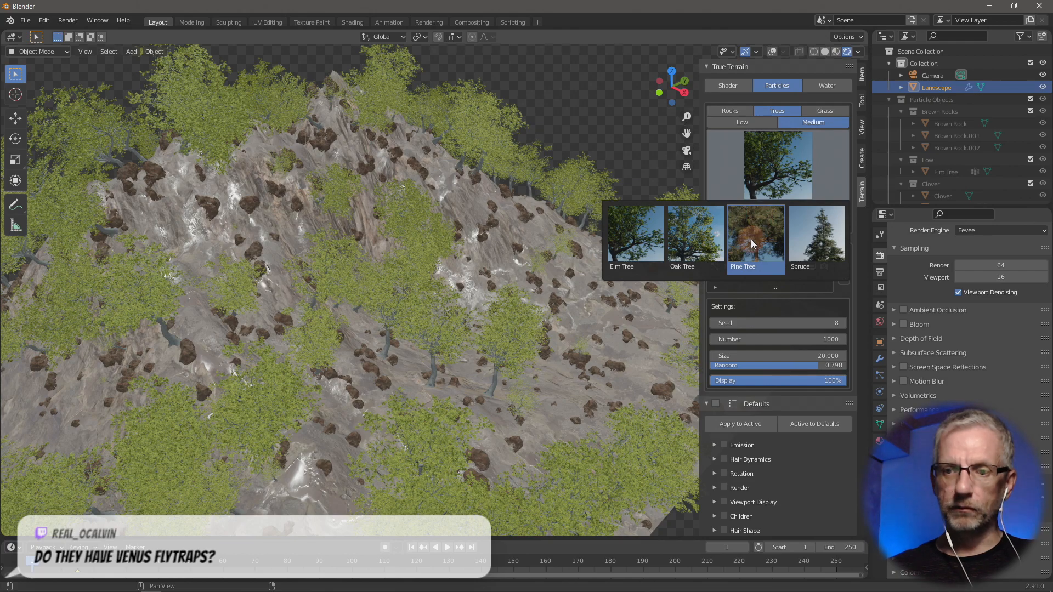
left_click(809, 232)
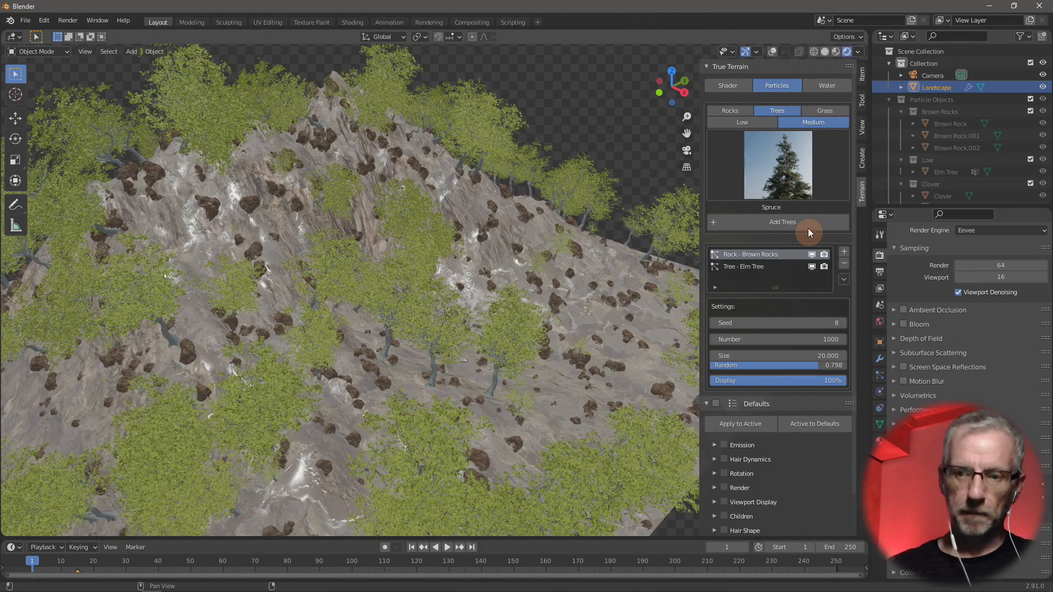
left_click(797, 222)
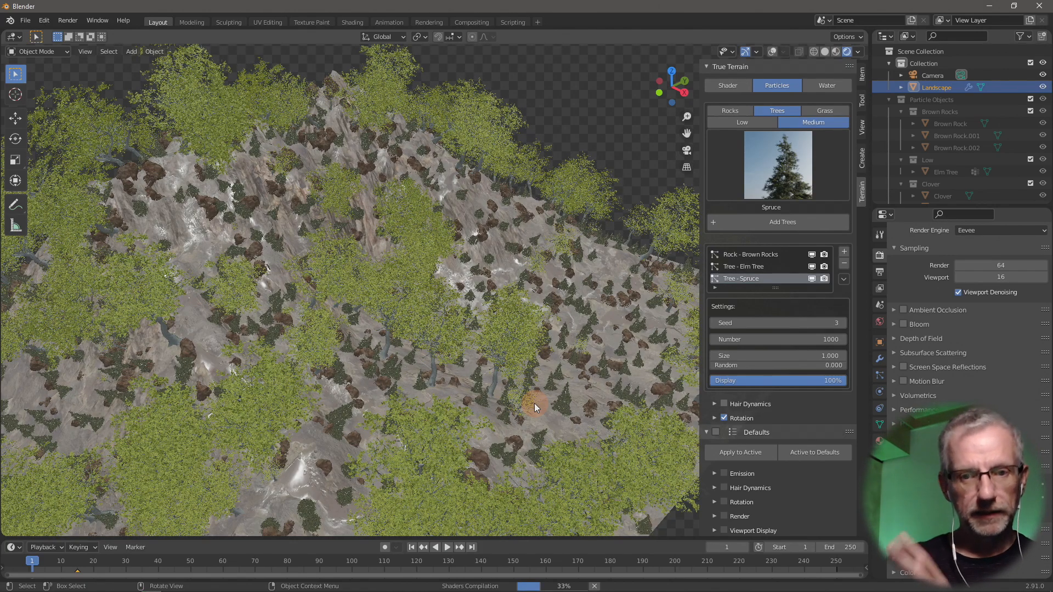
- Check the Elm Tree system's settings and set the Spruce particle system's size to 2
scroll(535, 403, "down", 3)
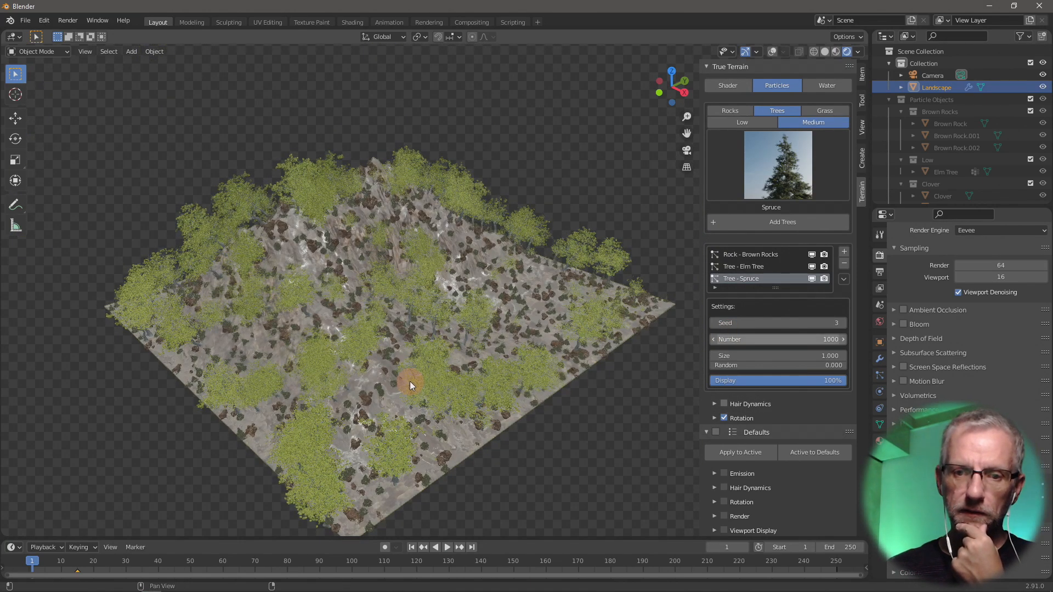
scroll(409, 380, "down", 3)
scroll(410, 381, "up", 8)
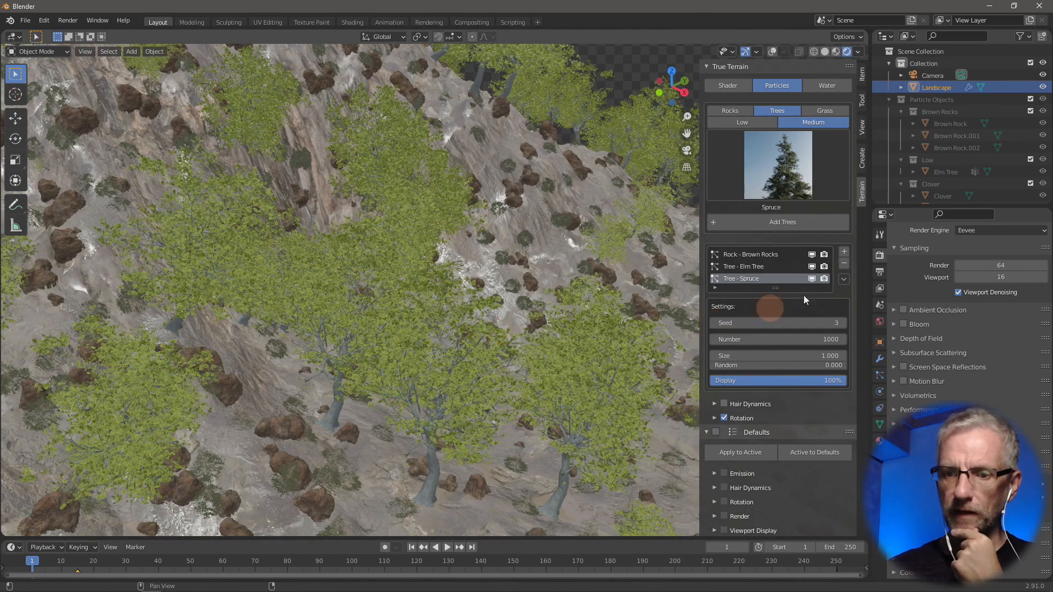
left_click(764, 267)
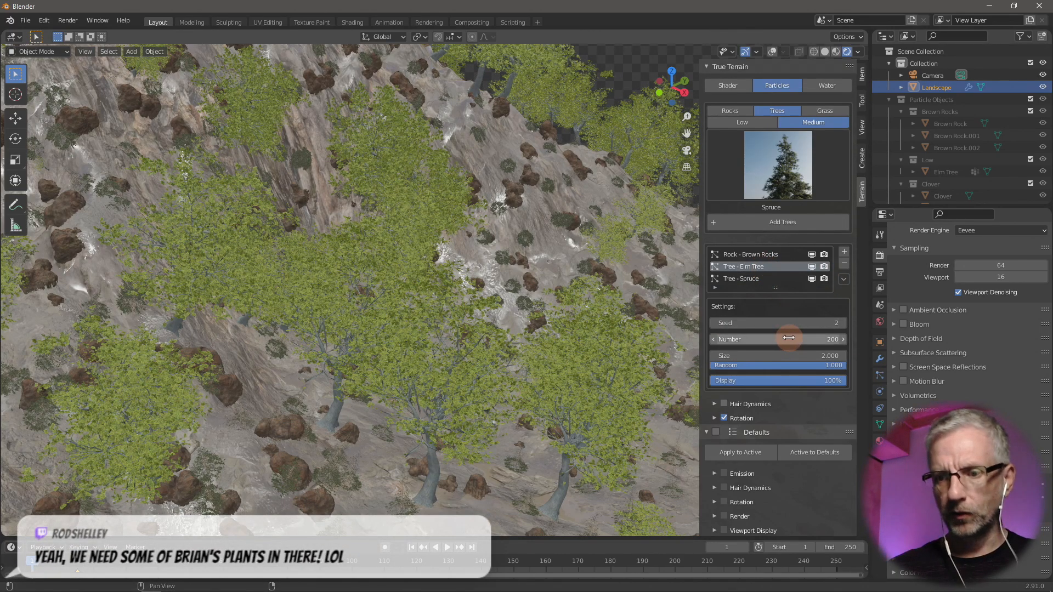
left_click(773, 279)
left_click(814, 355)
key("Return")
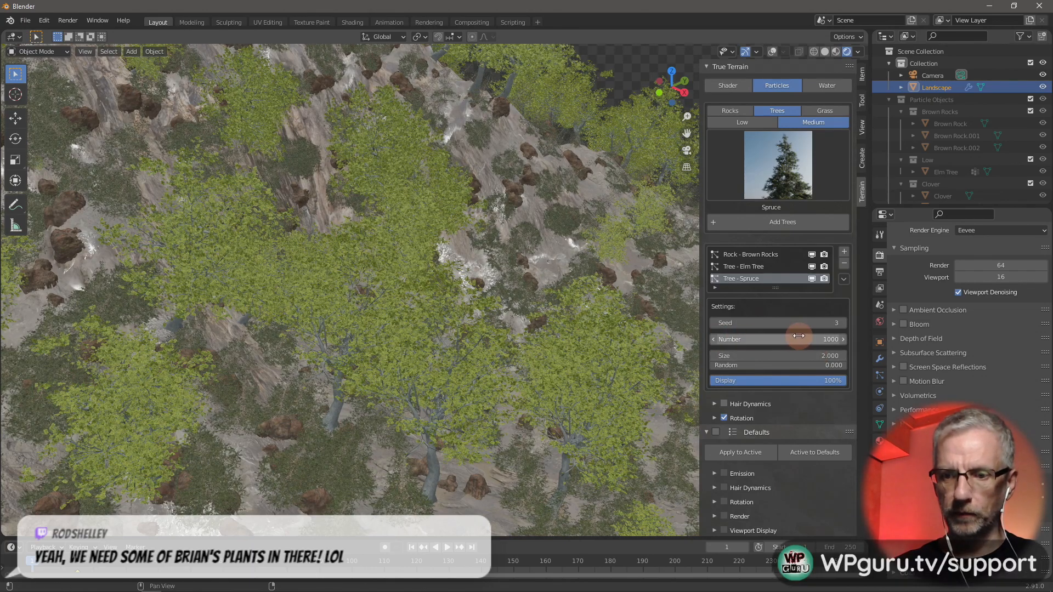
- Set the Spruce particle system's number to 100
left_click(799, 337)
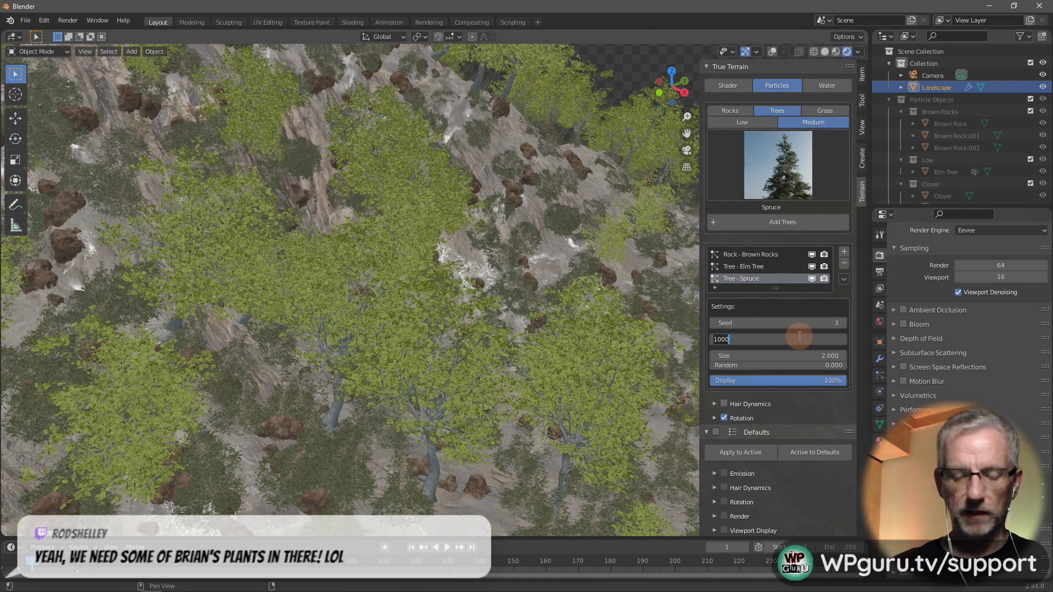
type("100")
key("Return")
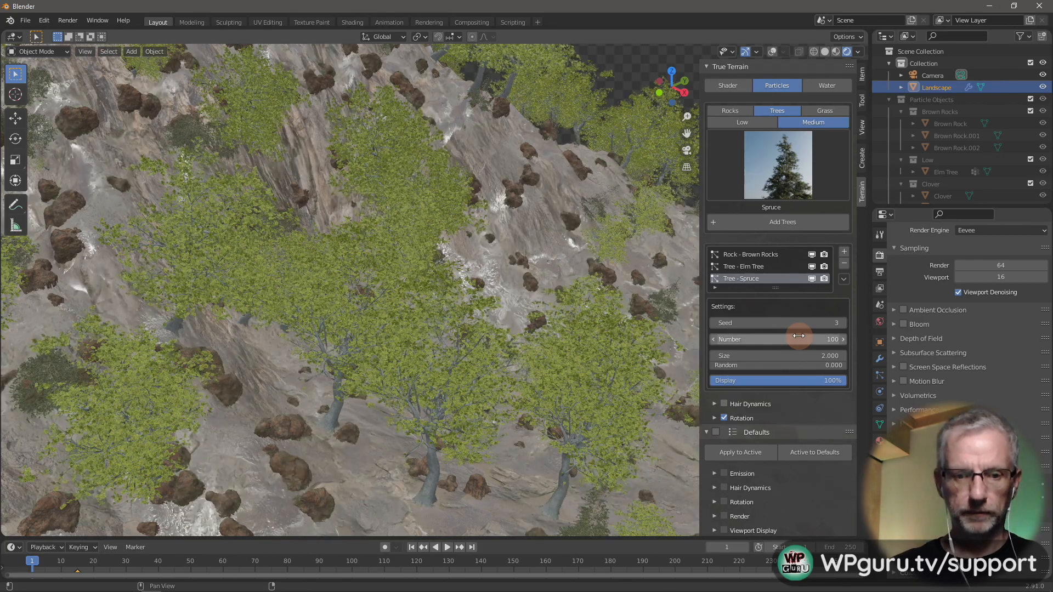
- Set the Spruce particle system's size randomness to 1 and its size to 5
middle_click_drag(458, 347, 371, 320)
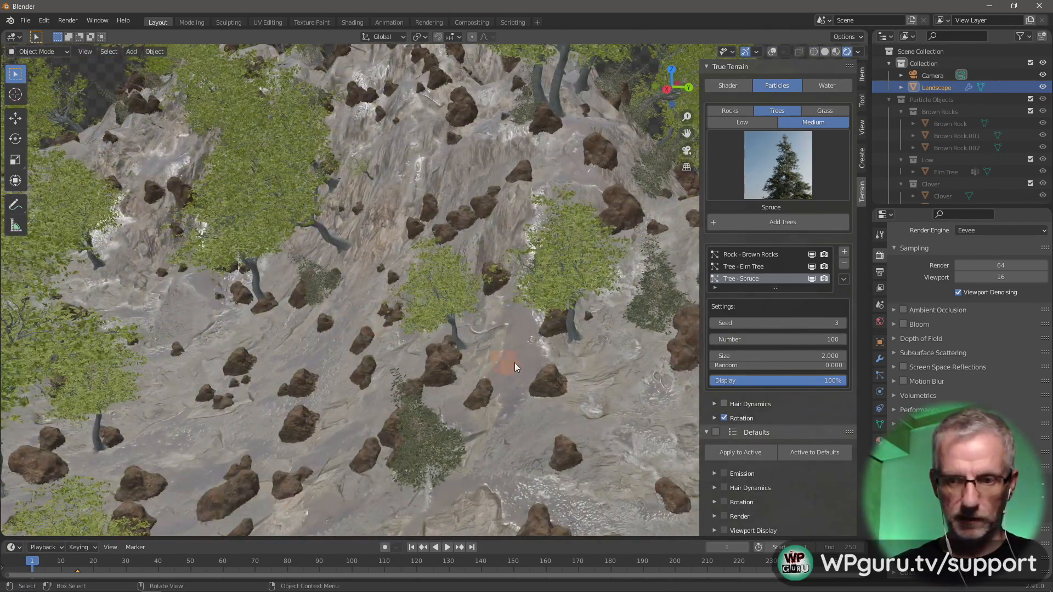
left_click(829, 365)
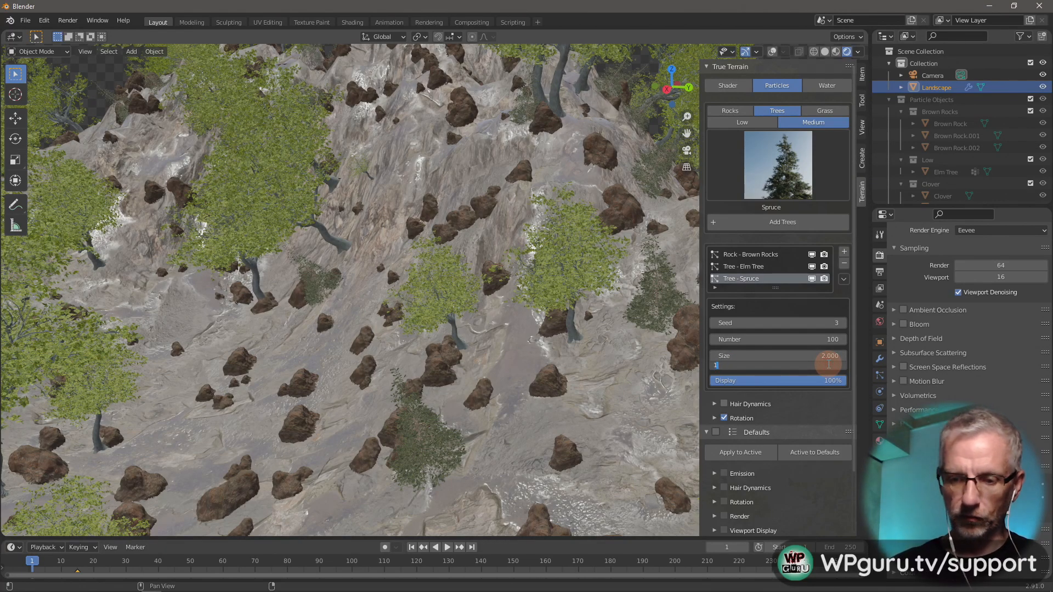
type("1")
key("Return")
left_click(832, 355)
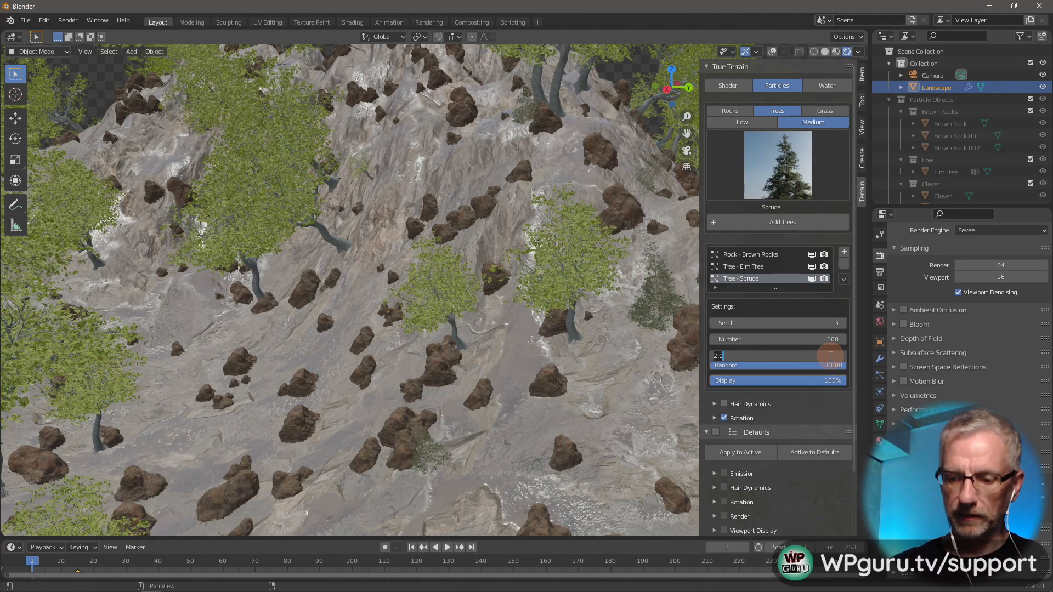
type("5")
key("Return")
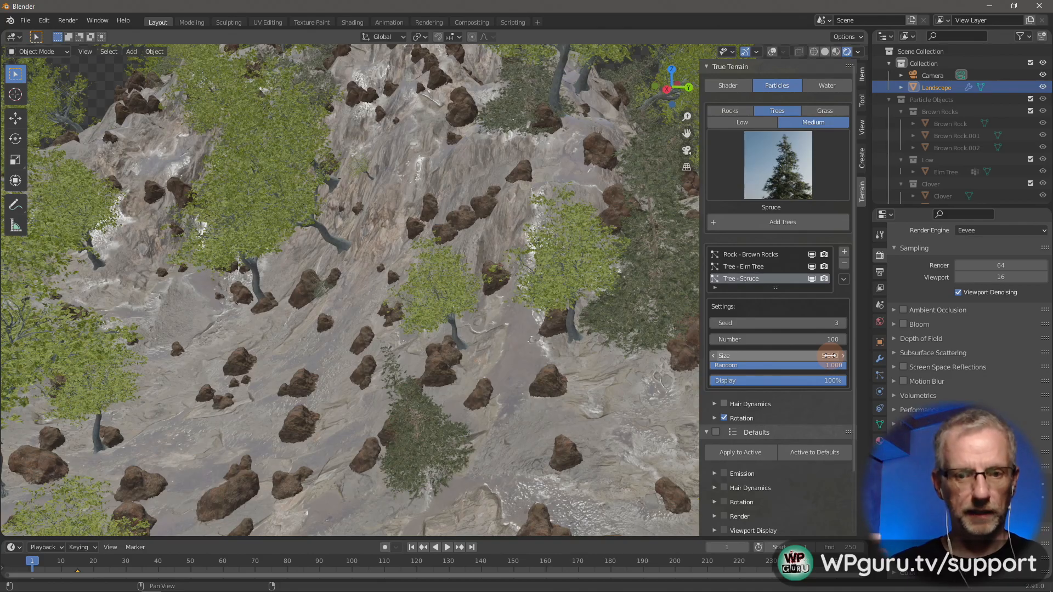
- Inspect the populated landscape from a wider angle and browse the available rock types
middle_click_drag(402, 347, 407, 377)
scroll(460, 389, "down", 4)
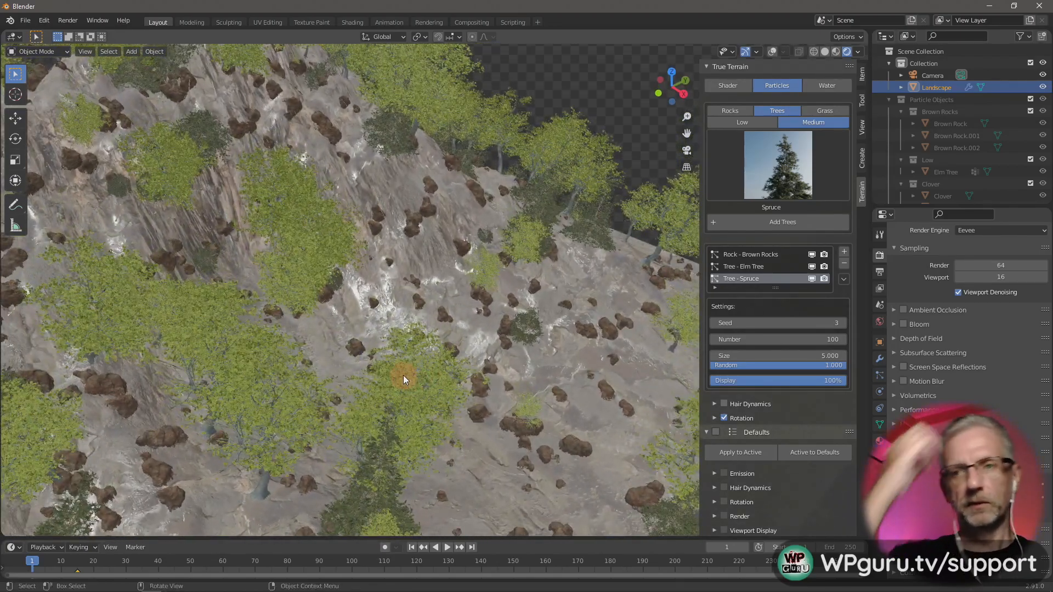
left_click(728, 112)
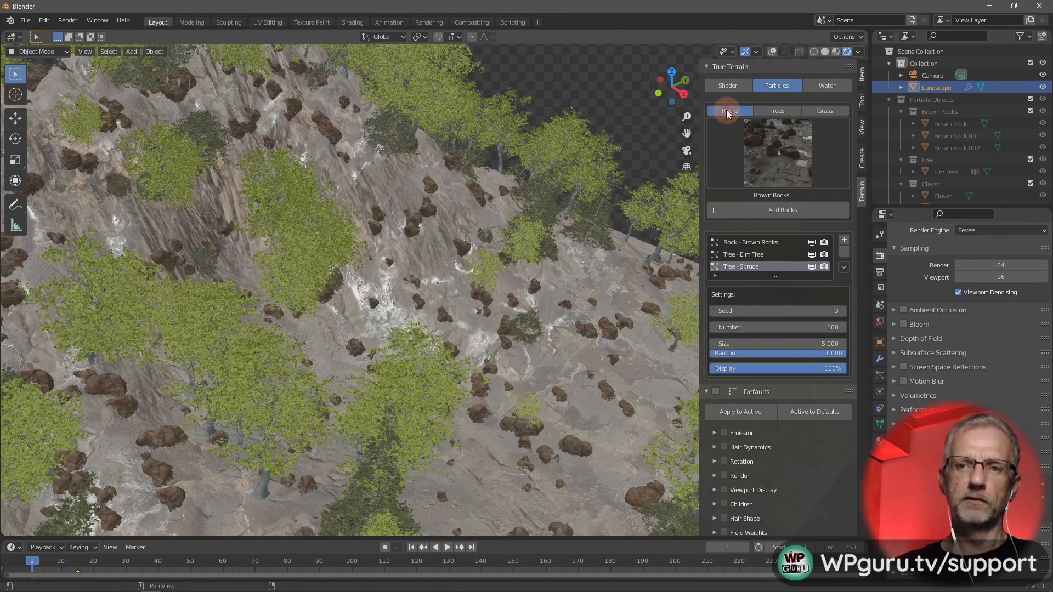
left_click(780, 156)
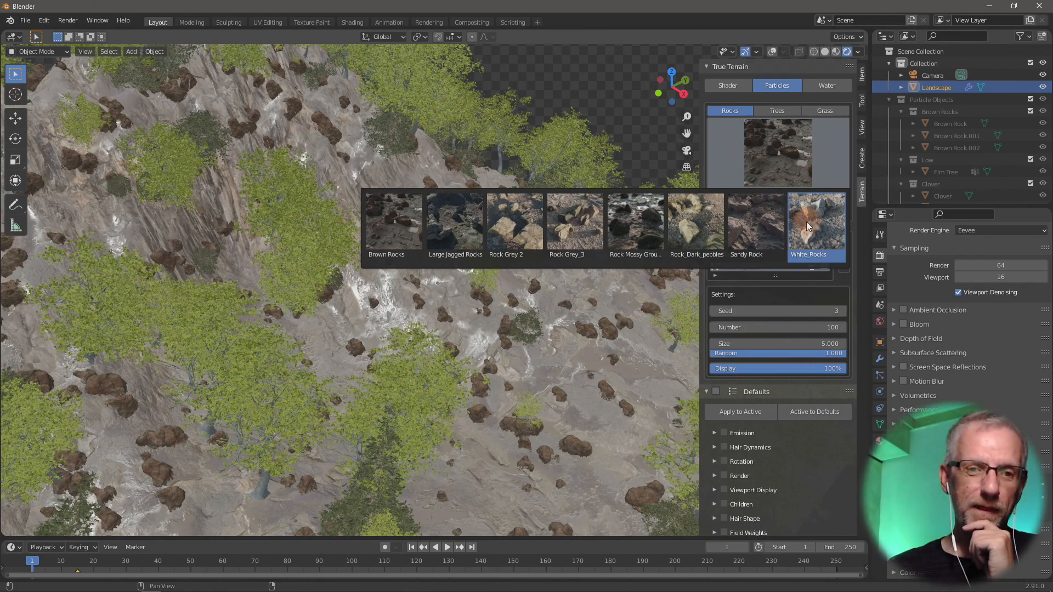
- Change the main ground texture in the terrain shader to GravelSandstoneFloor
left_click(728, 87)
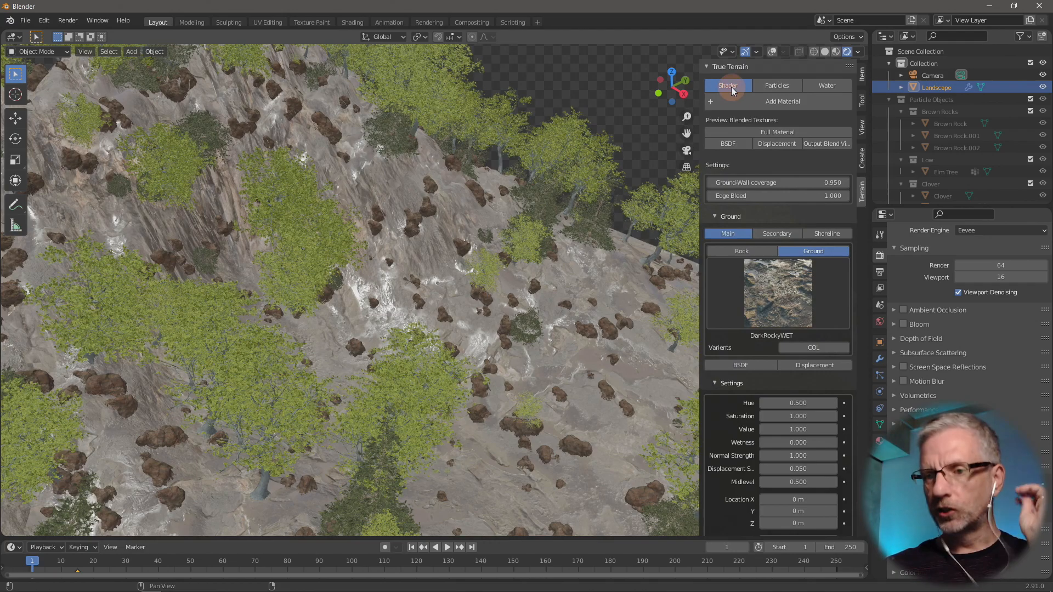
left_click(787, 301)
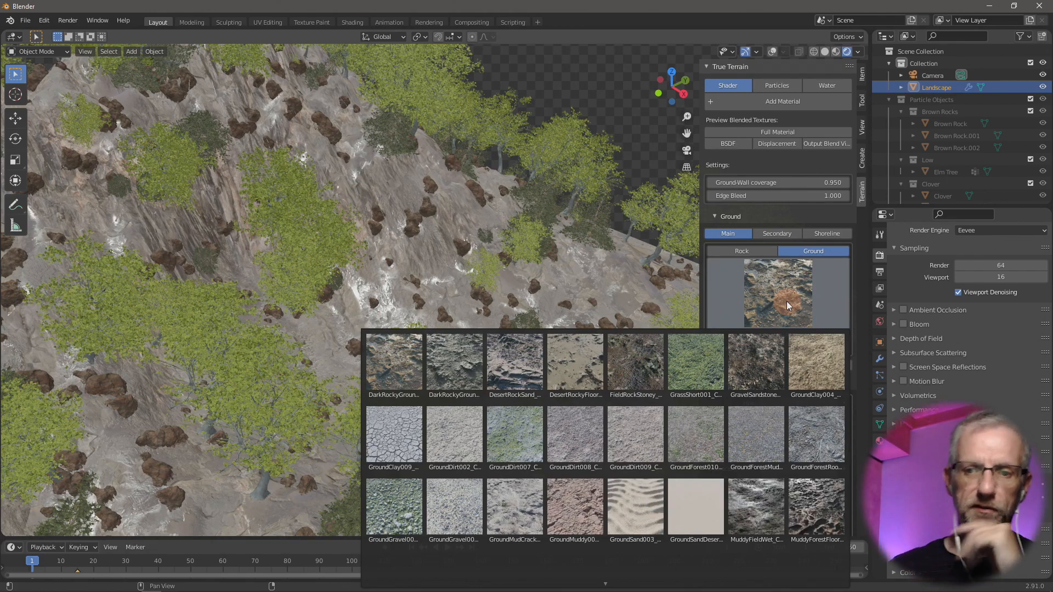
left_click(756, 369)
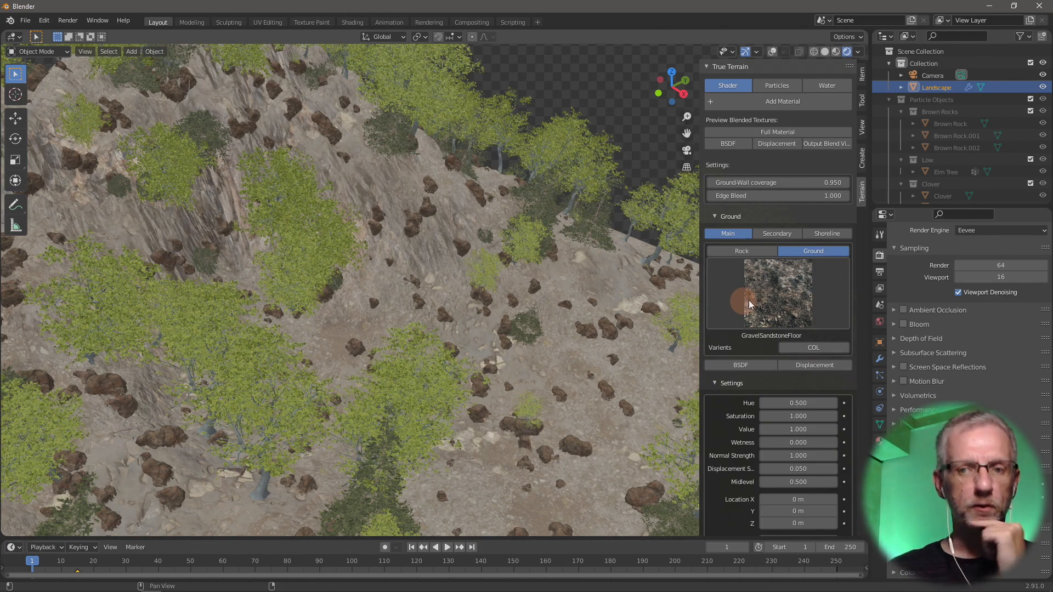
- Add another terrain material to the landscape and compare its Terrain and Terrain 2 material slots, leaving Terrain 2 selected
left_click(788, 103)
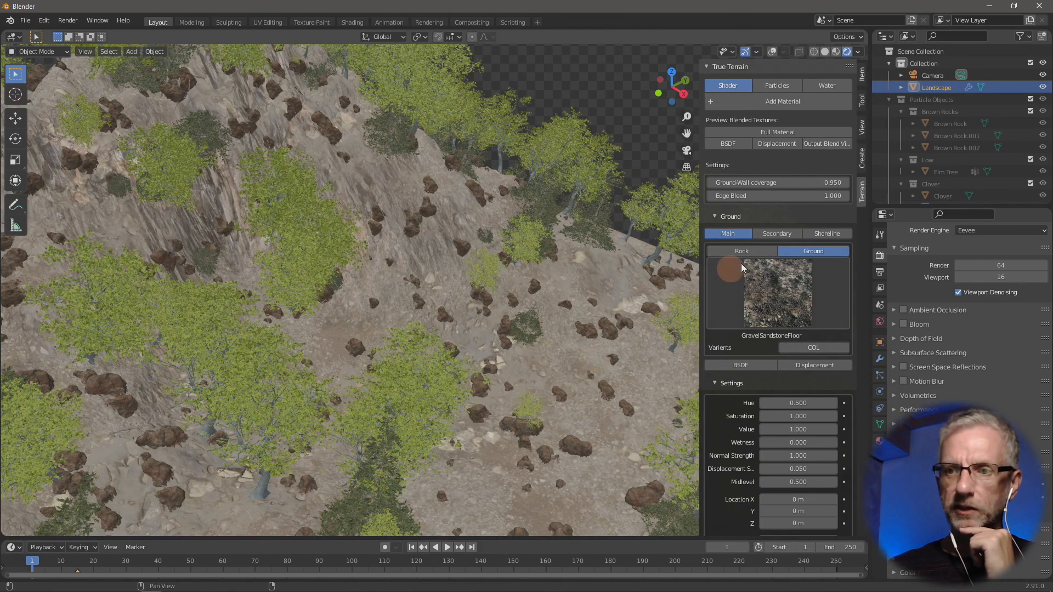
left_click(889, 100)
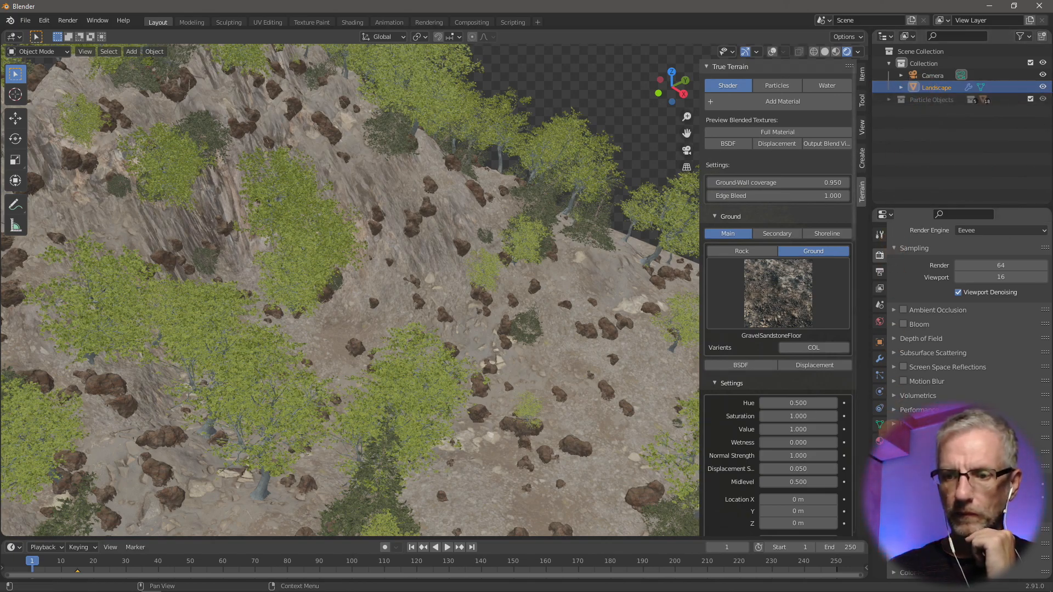
left_click(880, 442)
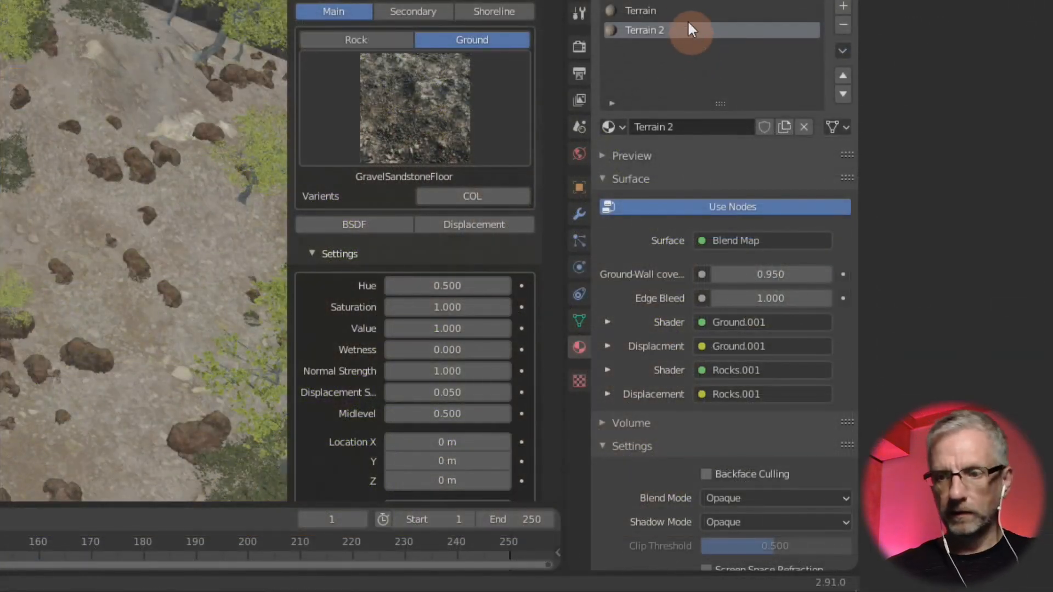
left_click(687, 12)
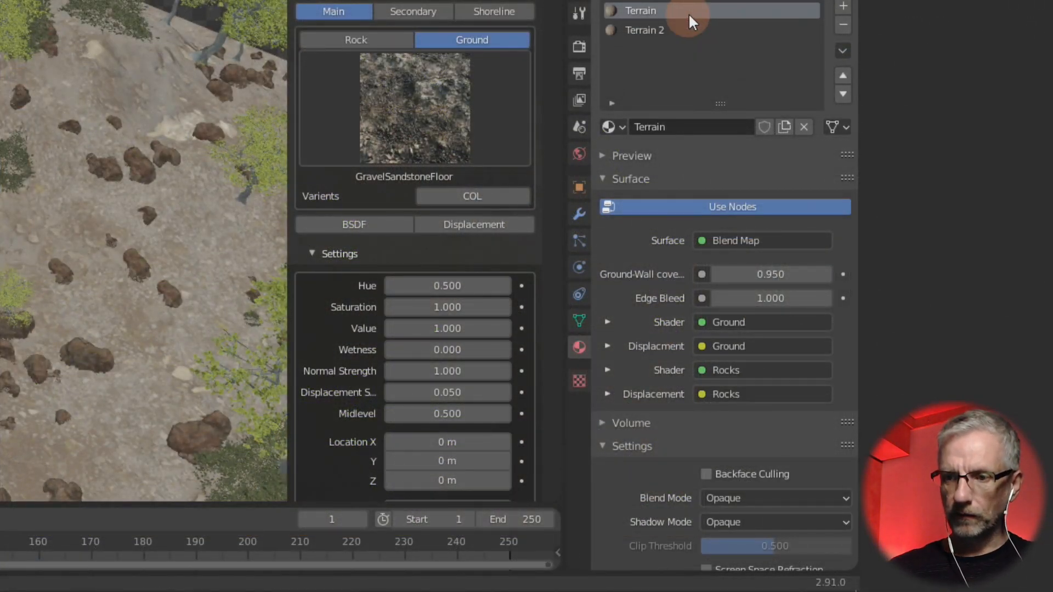
left_click(693, 29)
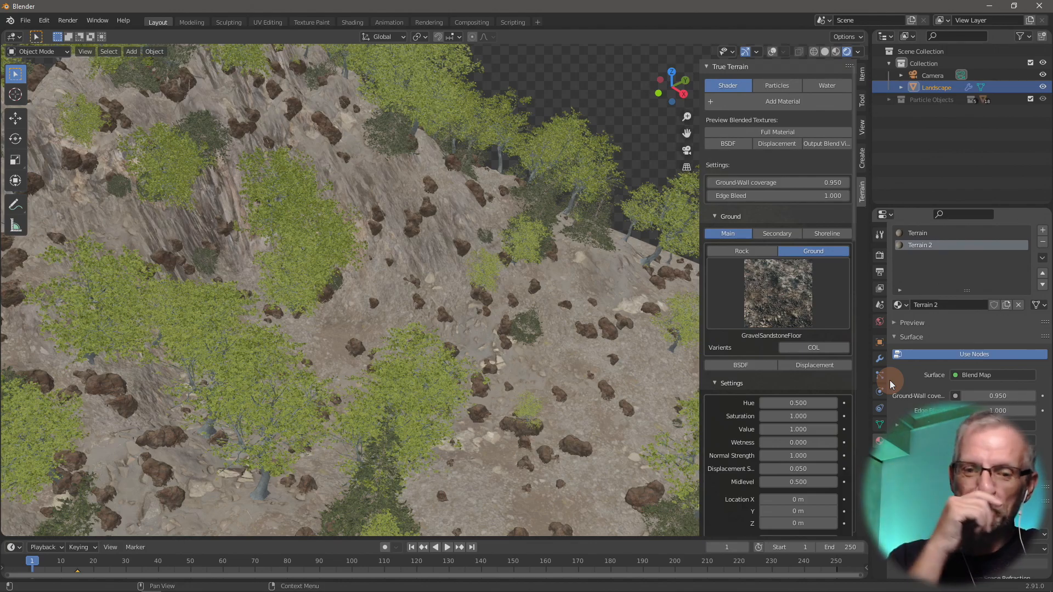
- Open the True Terrain water options and widen the sidebar to read its full text
left_click(815, 84)
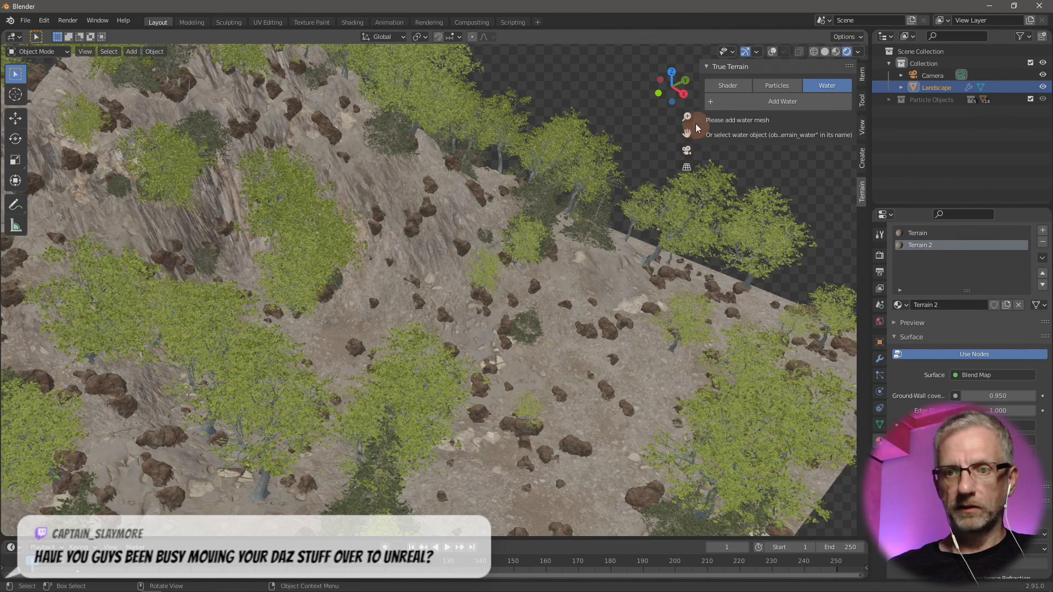
left_click_drag(702, 128, 629, 130)
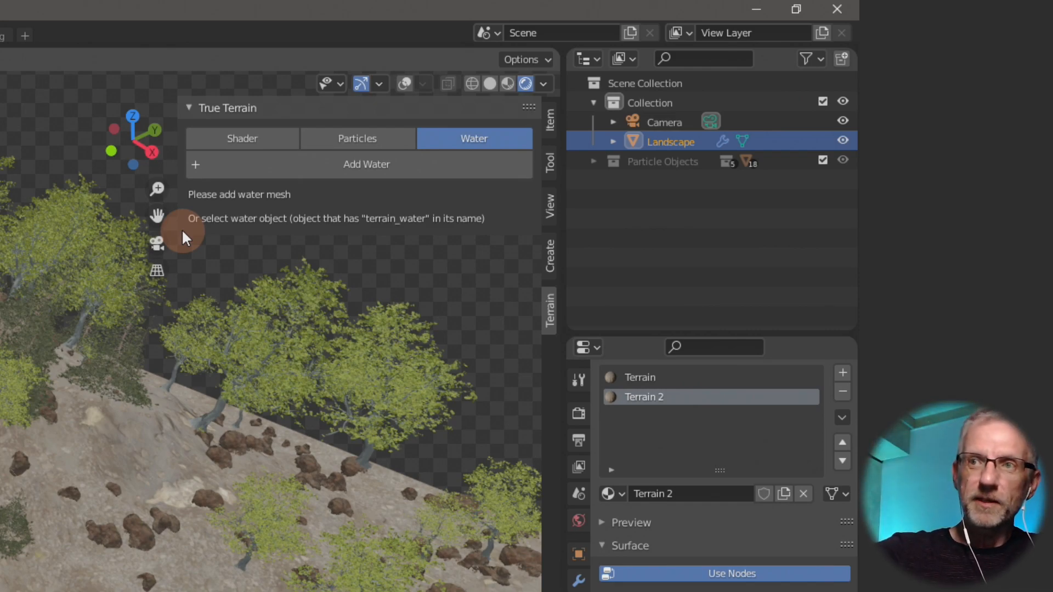
- Switch to the True Terrain 3.1 Help PDF and read from the shader pages through to the particle page
key("alt+Tab")
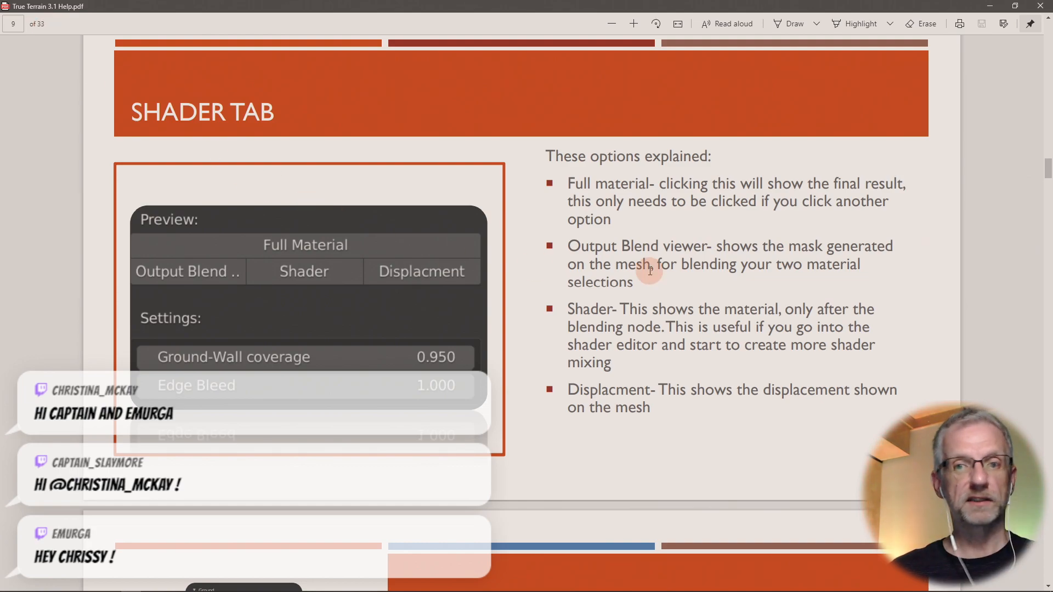
scroll(650, 270, "down", 8)
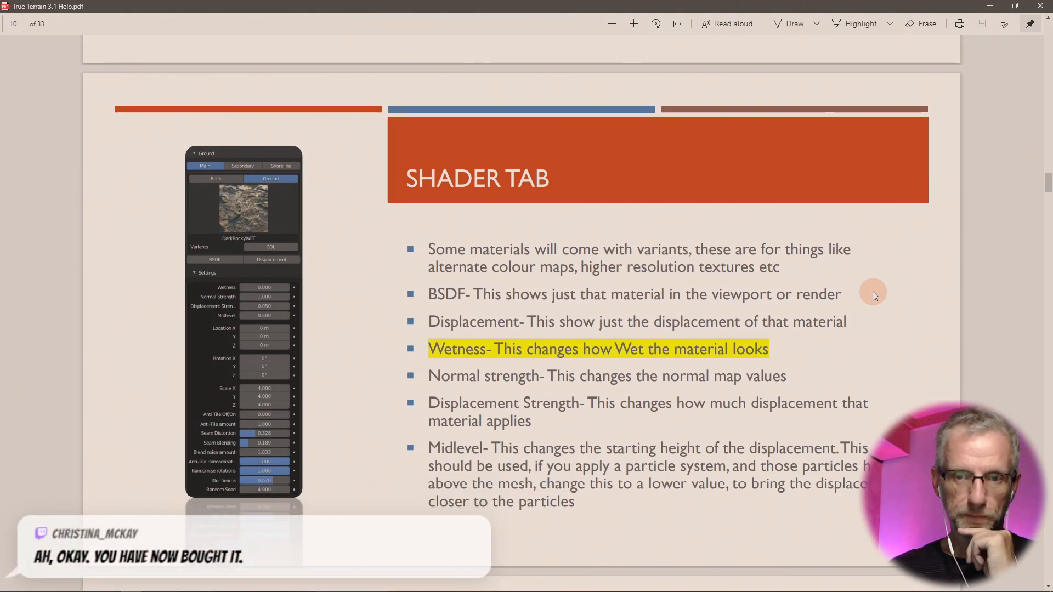
scroll(873, 291, "down", 10)
scroll(873, 291, "down", 15)
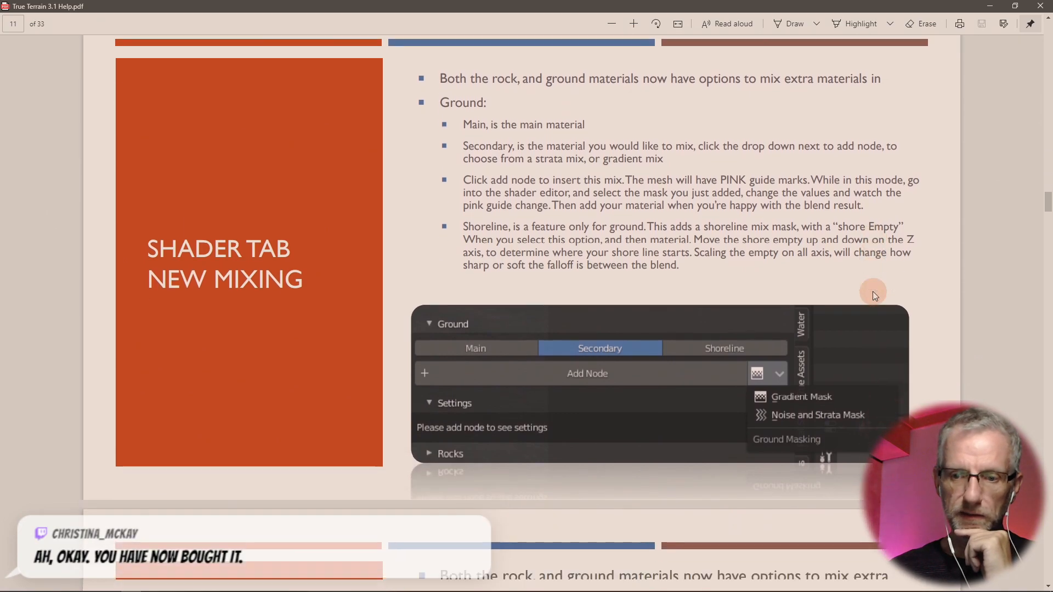
scroll(875, 296, "down", 2)
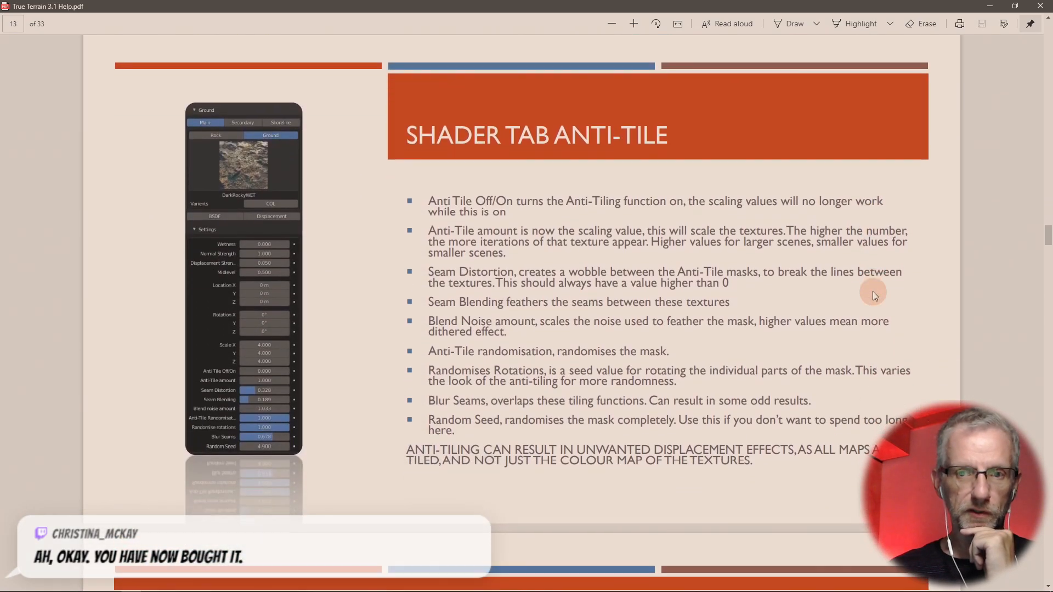
scroll(874, 296, "down", 8)
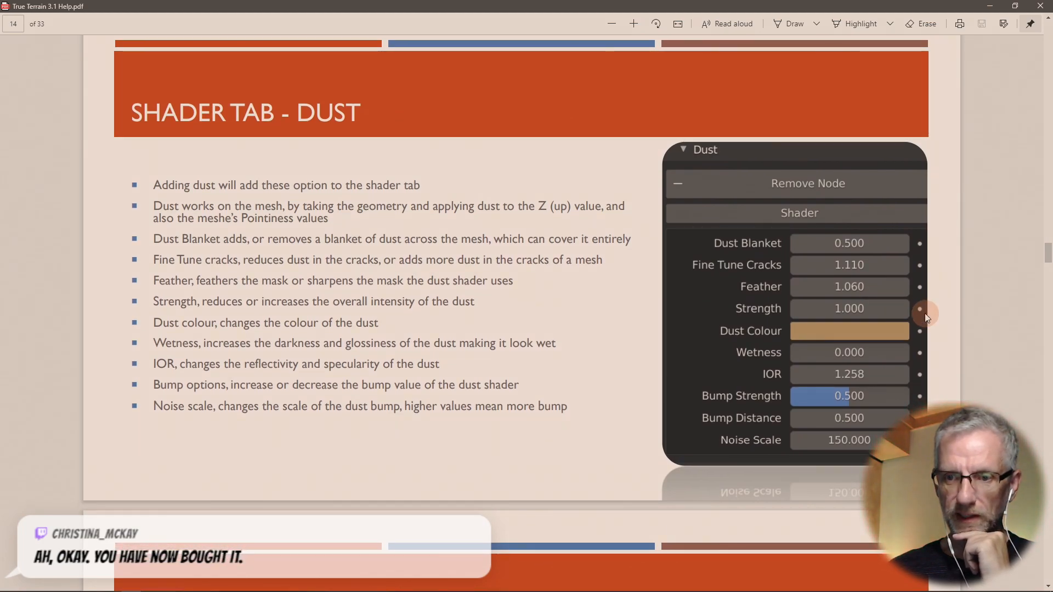
scroll(926, 317, "down", 8)
scroll(925, 314, "down", 15)
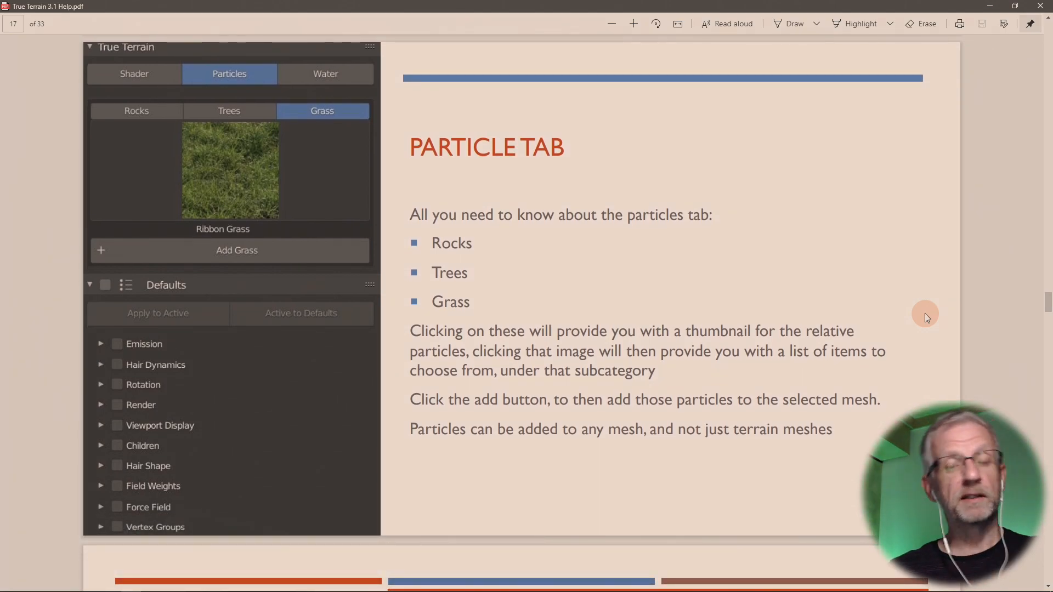
- Switch back to Blender and browse the medium-quality tree types, keeping Spruce as the choice
key("alt+Tab")
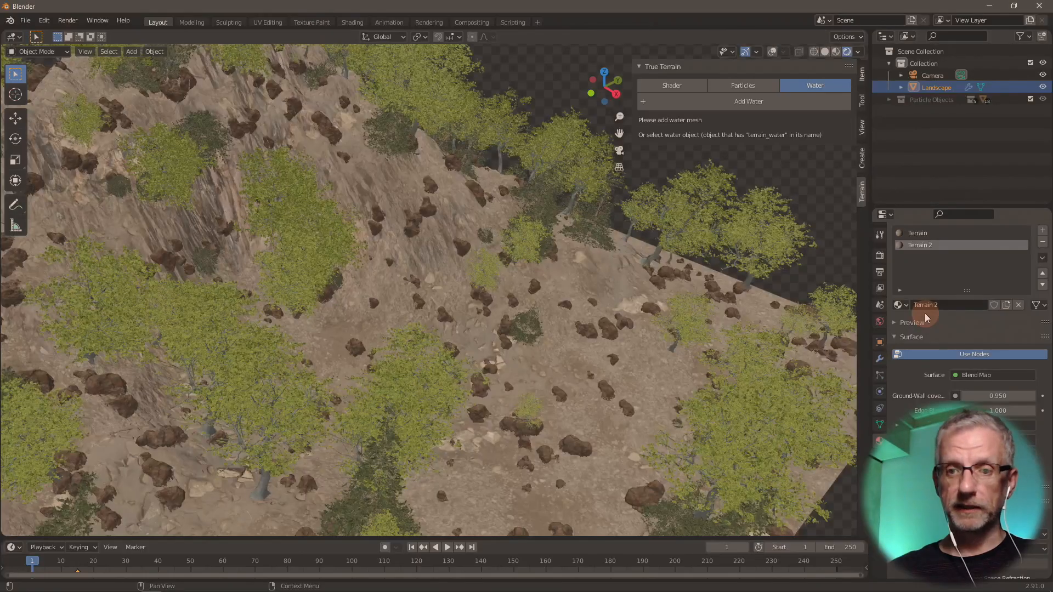
left_click(741, 86)
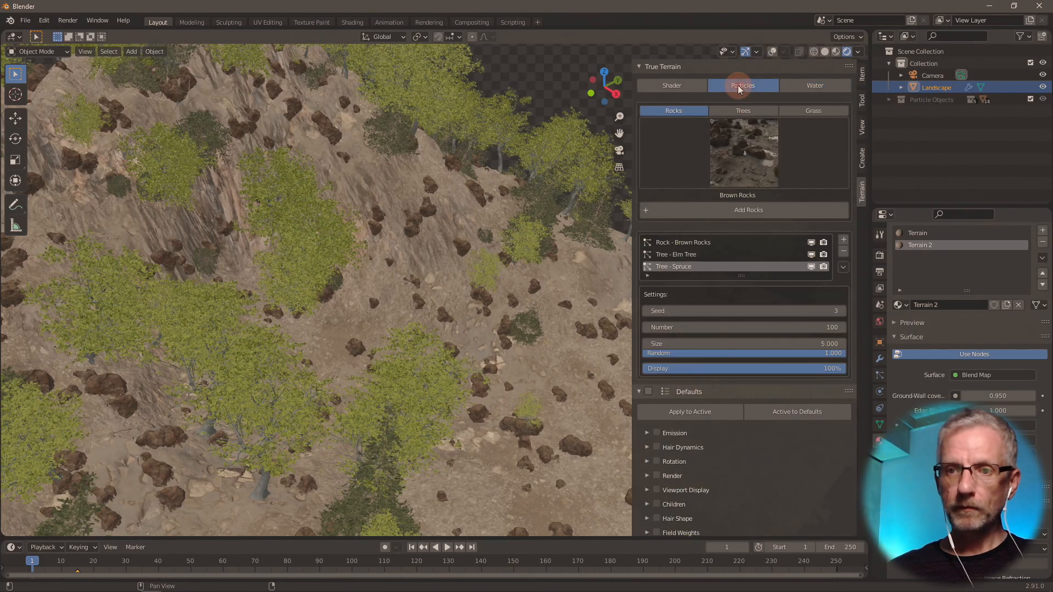
left_click(745, 112)
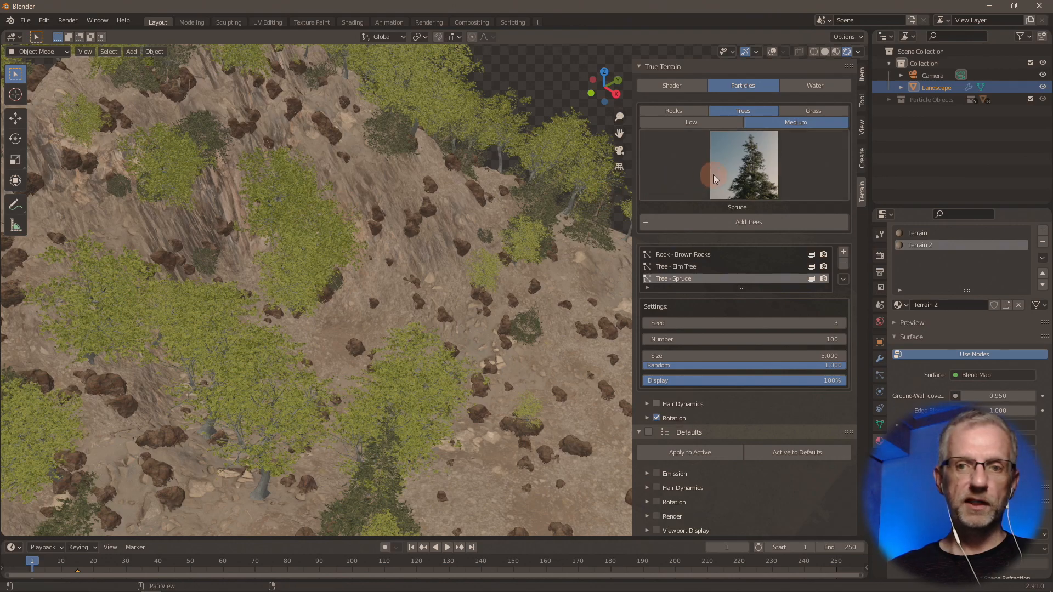
left_click(760, 160)
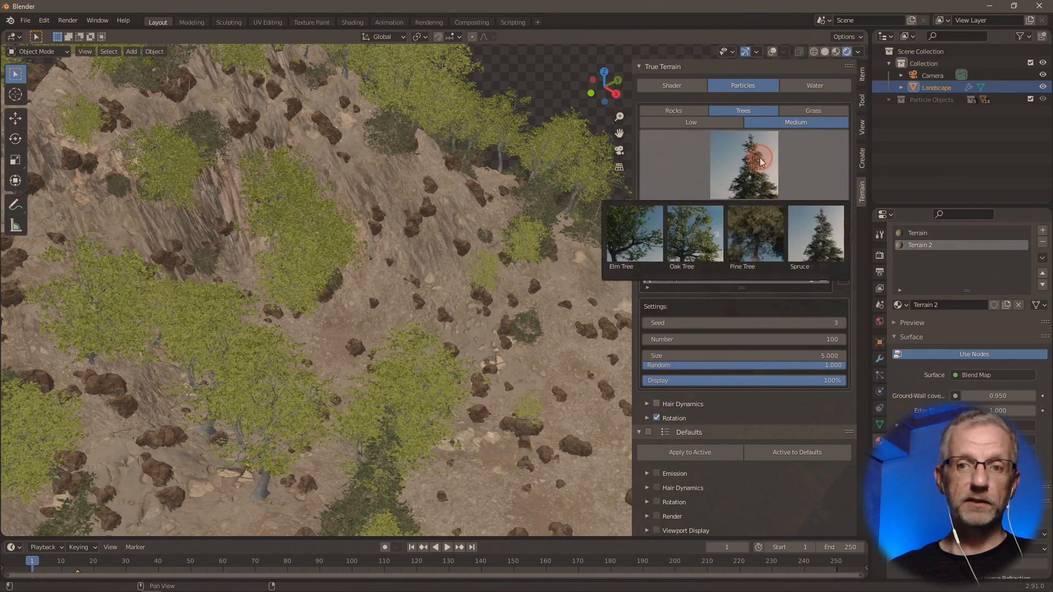
left_click(818, 236)
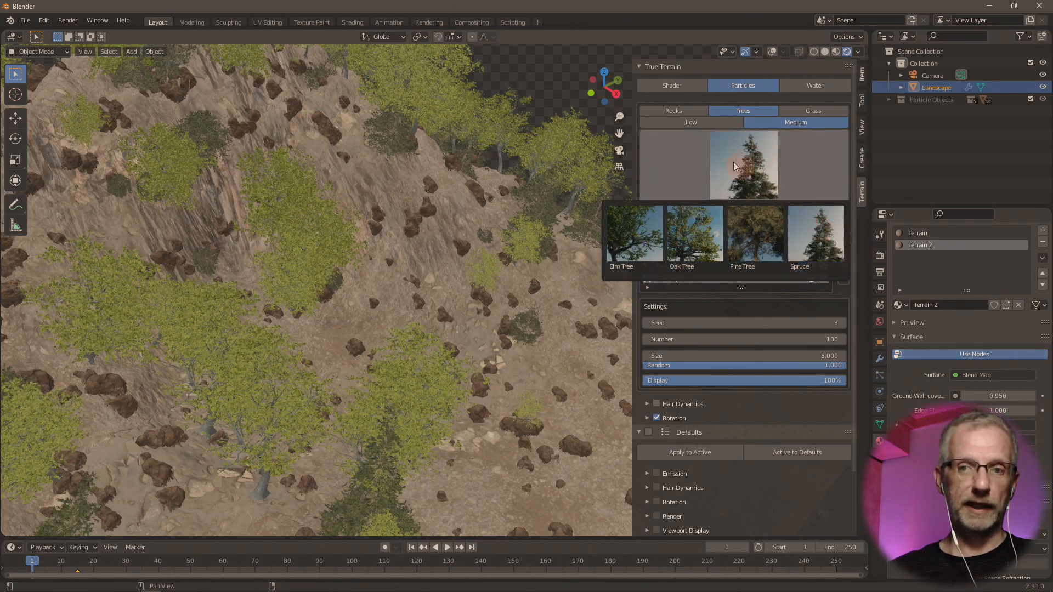
- Choose Rock Dark pebbles as the rock type and try to add it to the landscape
left_click(674, 111)
left_click(746, 160)
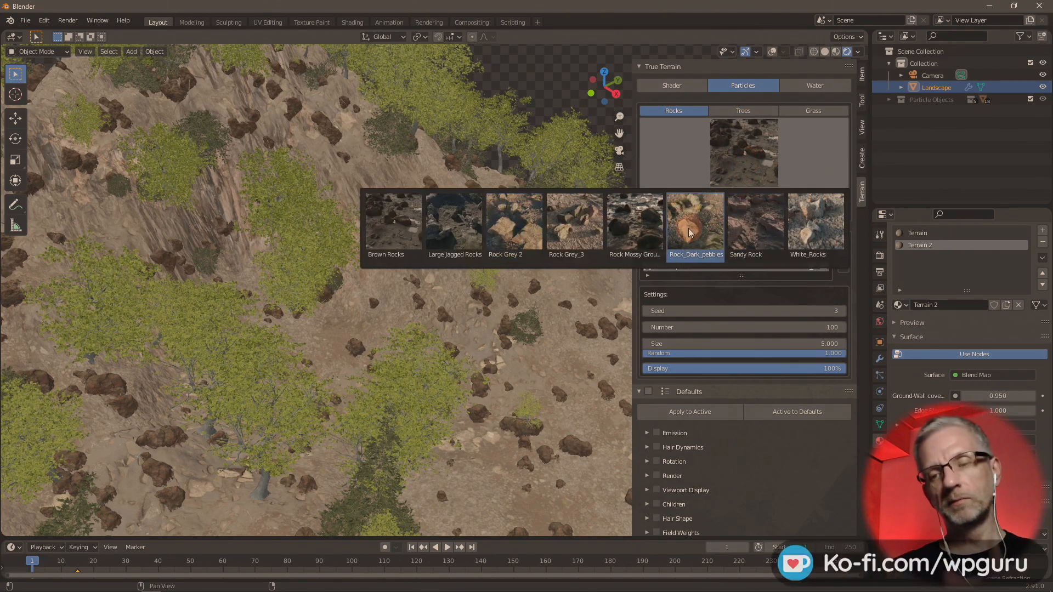
left_click(689, 230)
left_click(749, 214)
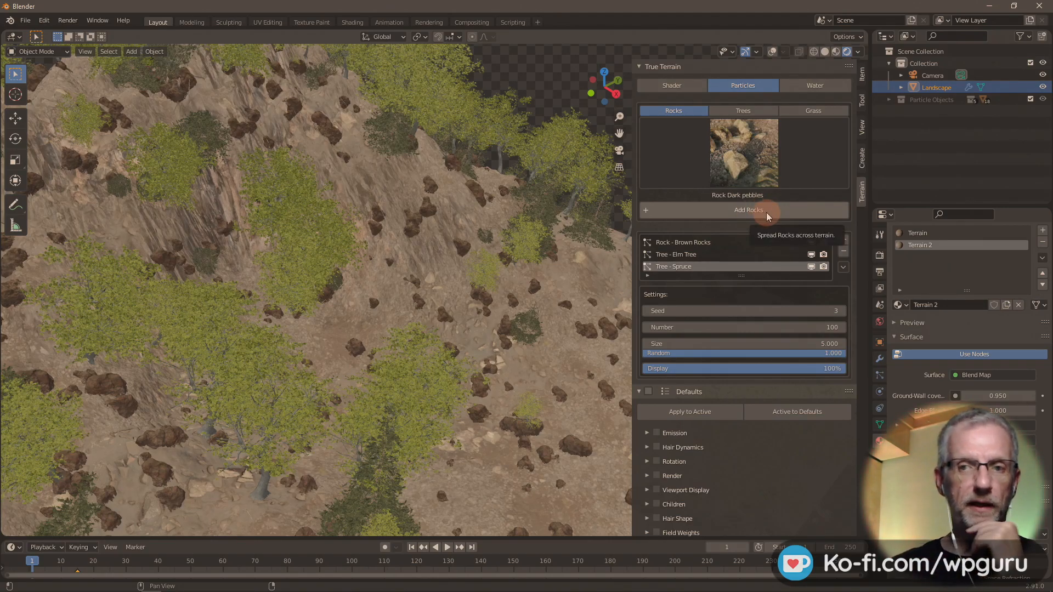
- Set the tree quality to Low and browse the available tree types
left_click(750, 110)
left_click(762, 181)
left_click(745, 162)
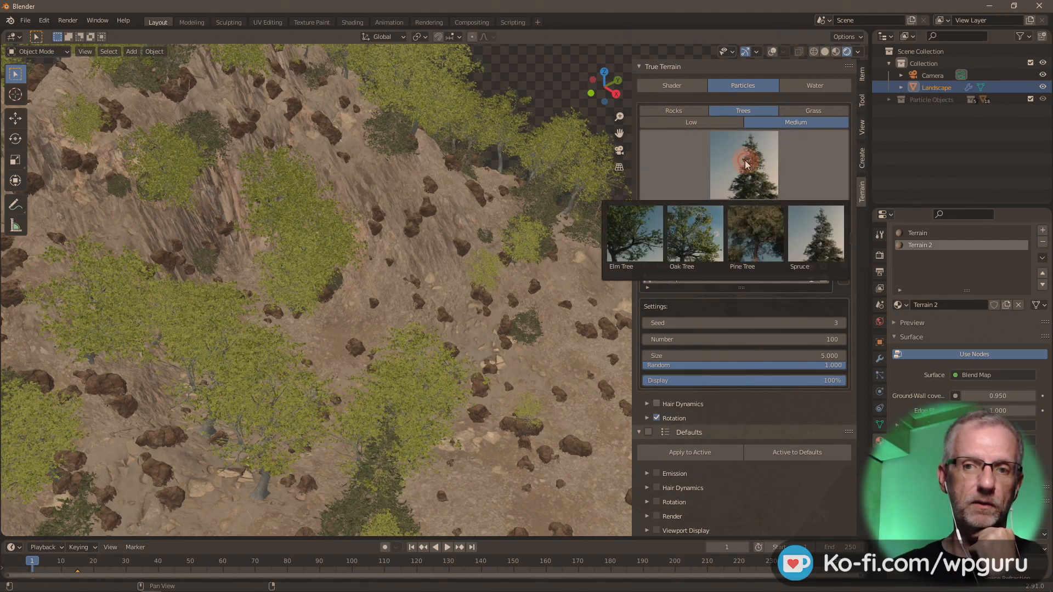
left_click(716, 127)
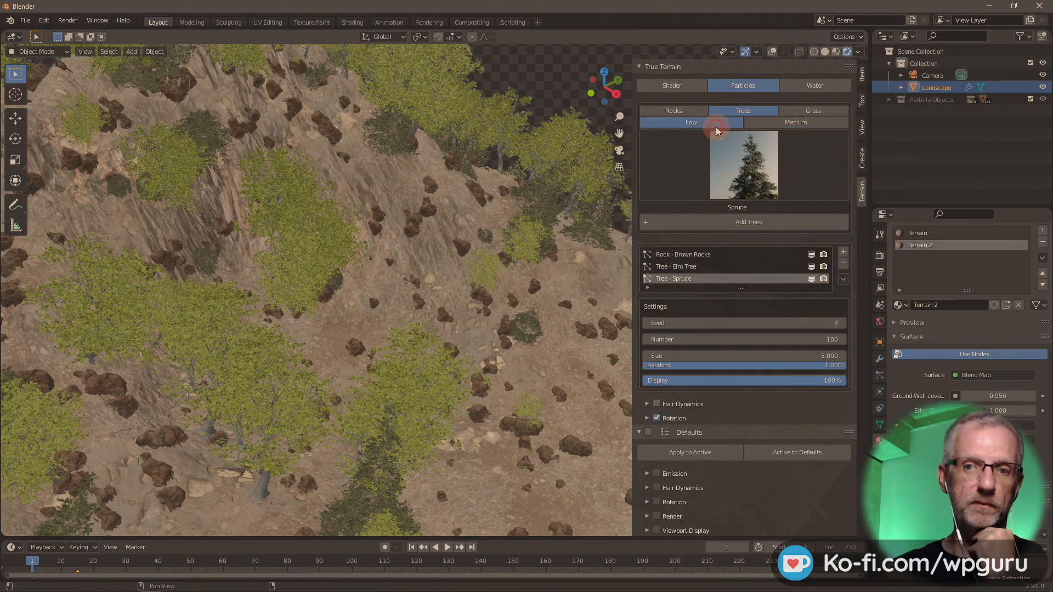
left_click(767, 167)
left_click(775, 261)
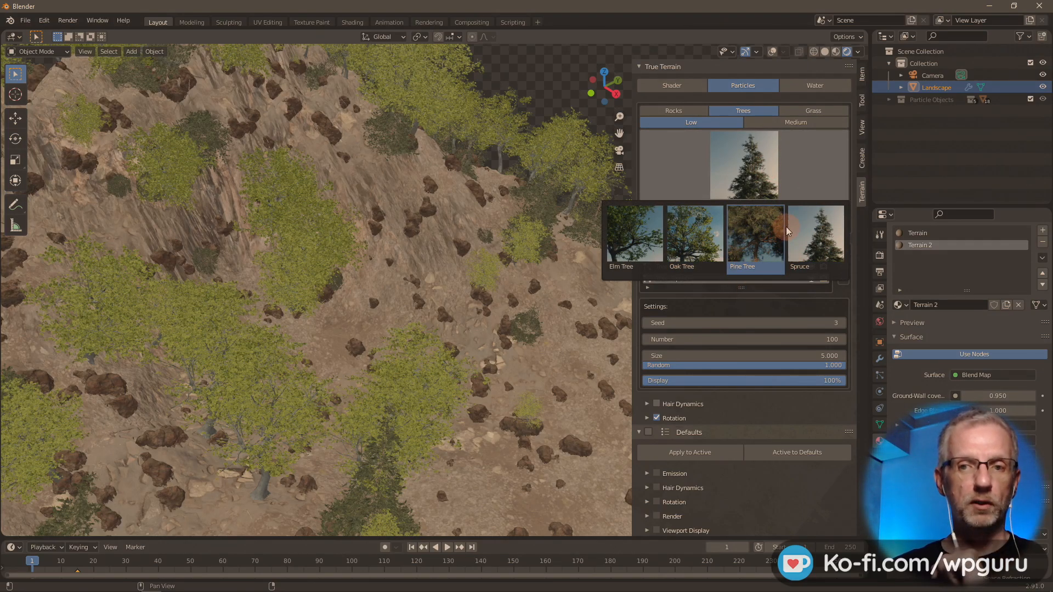
- Browse the available grass types and review the ground shader settings
left_click(815, 111)
left_click(742, 164)
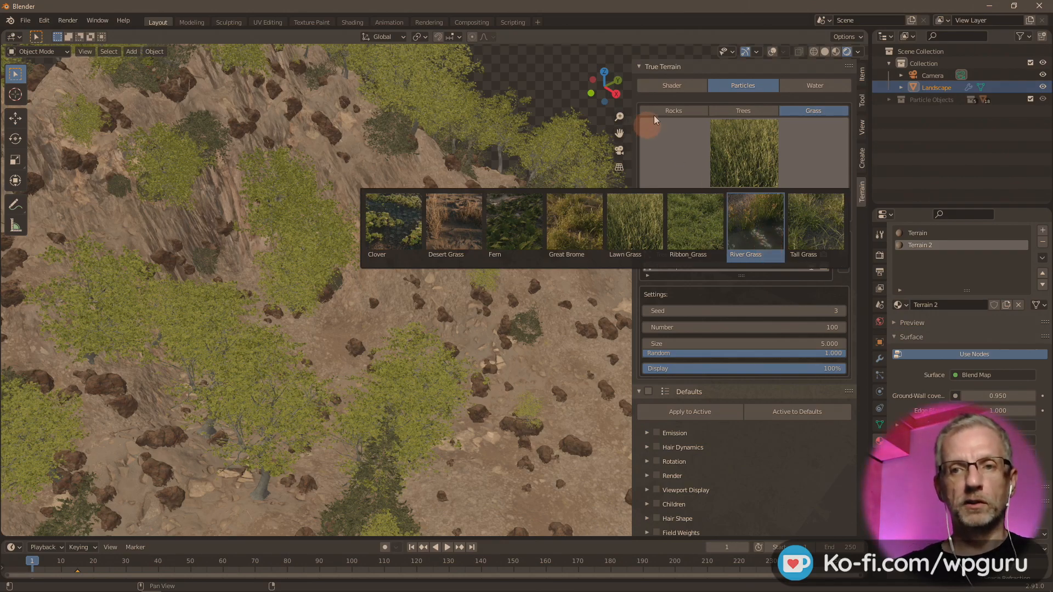
left_click(682, 87)
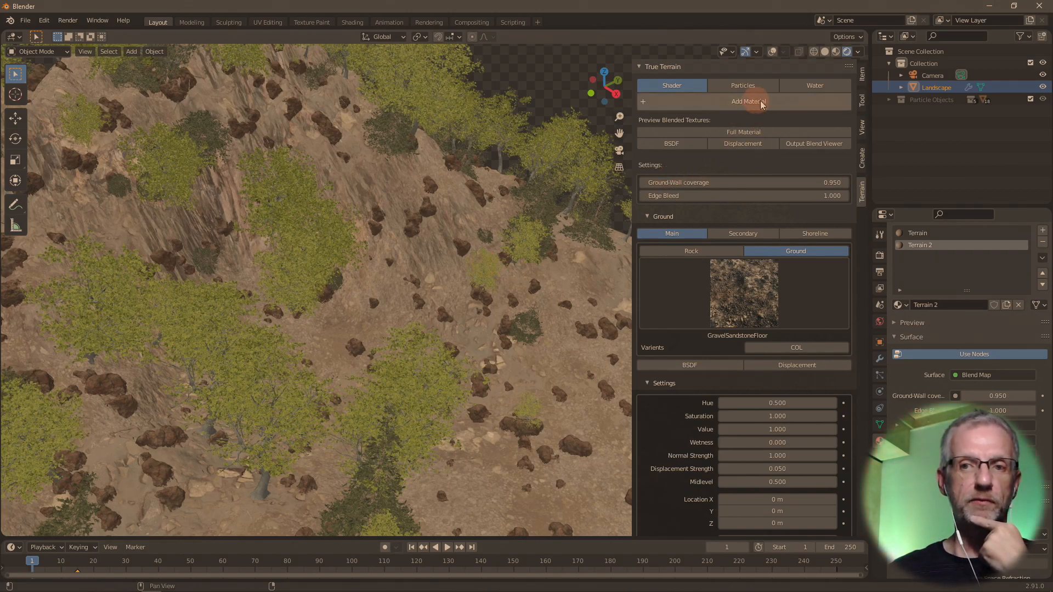
left_click(753, 276)
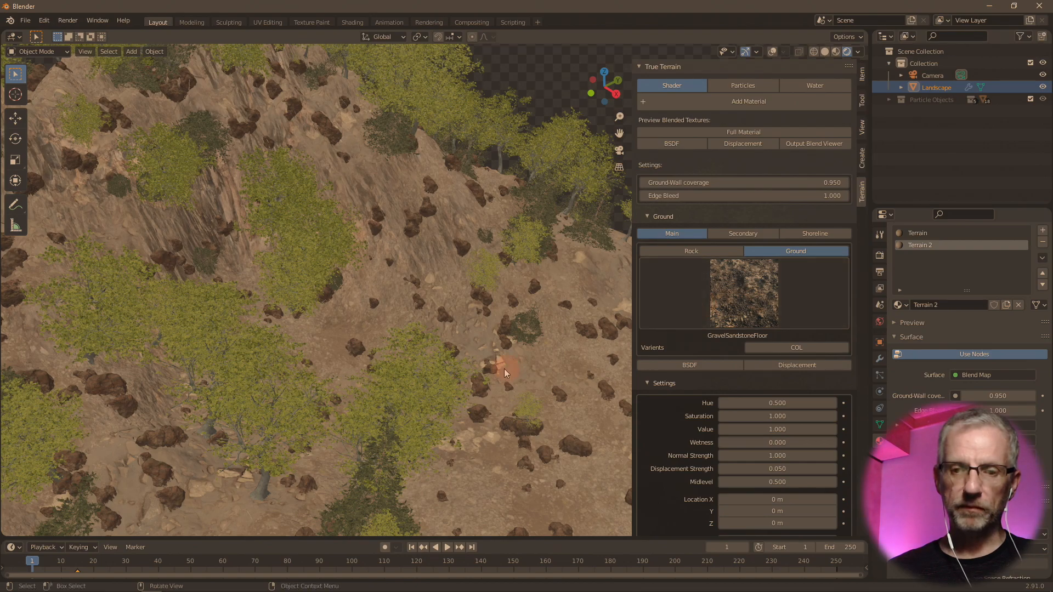
- Start a new General file without saving the current scene and delete the default cube
middle_click_drag(413, 249, 396, 235)
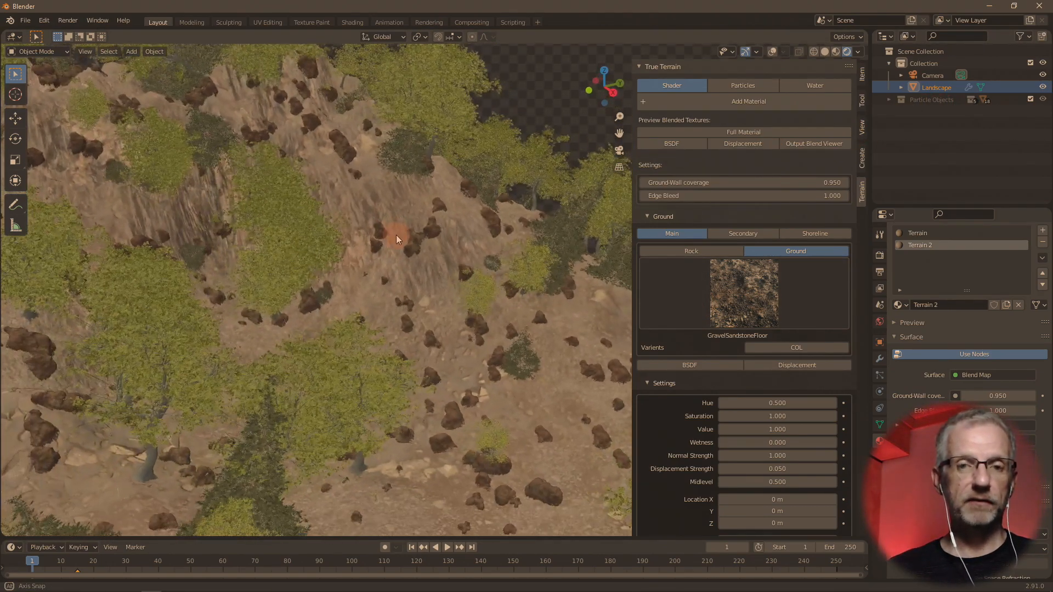
left_click(25, 20)
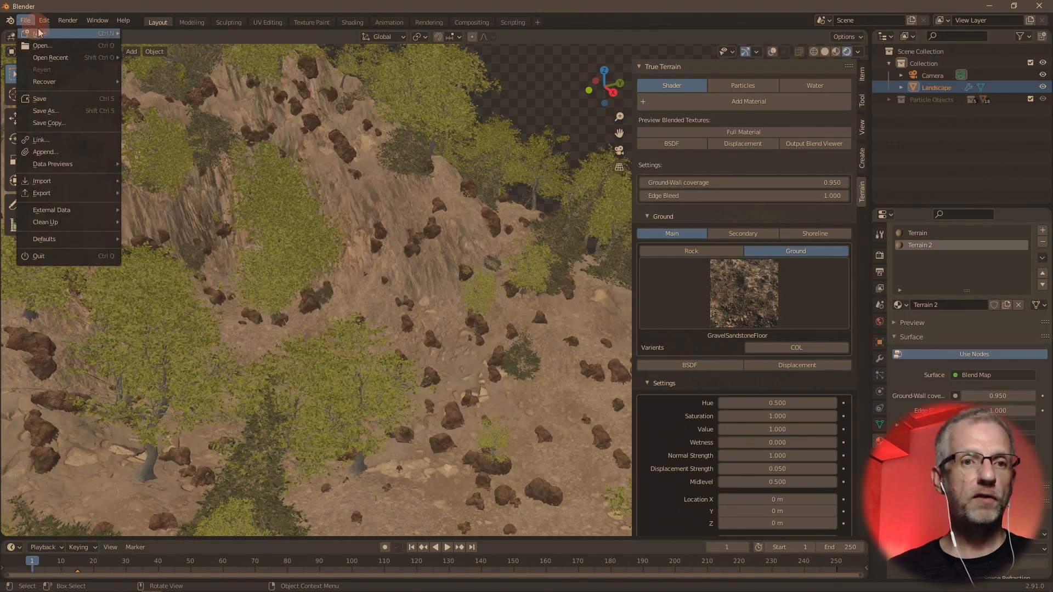
mouse_move(78, 38)
left_click(189, 33)
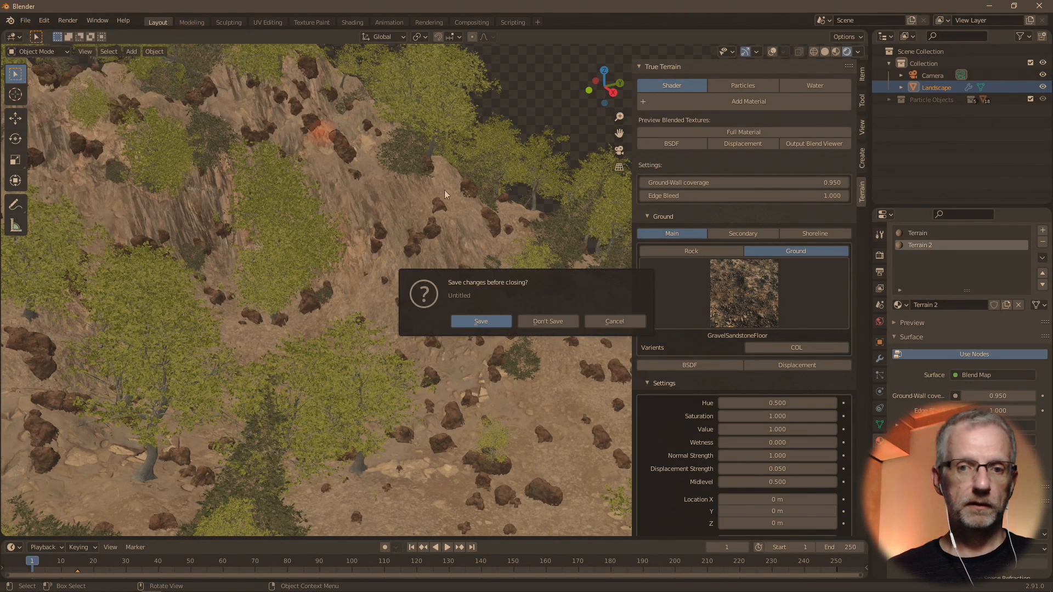
left_click(534, 322)
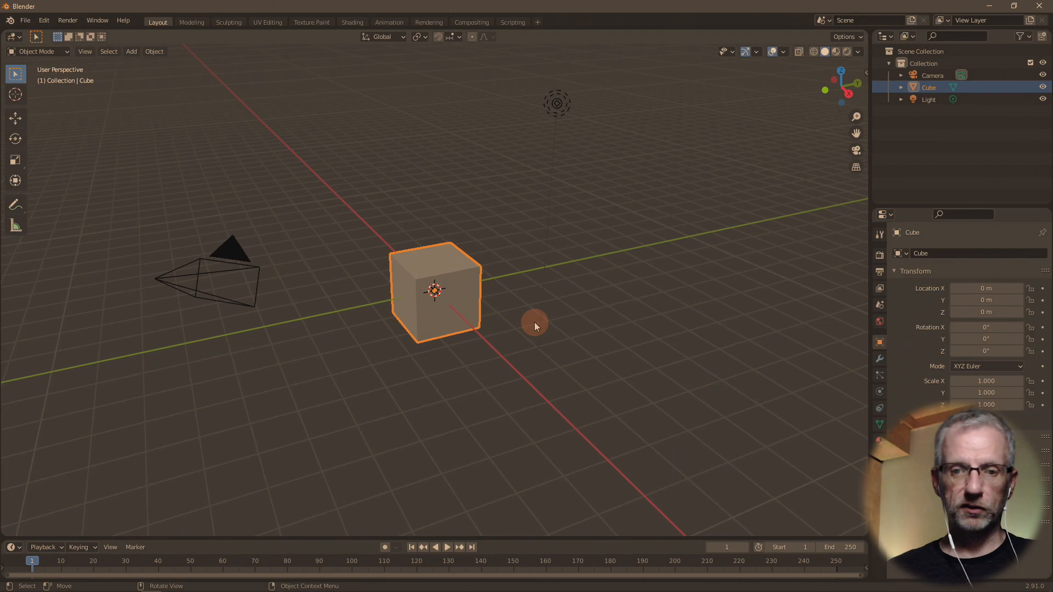
left_click(459, 312)
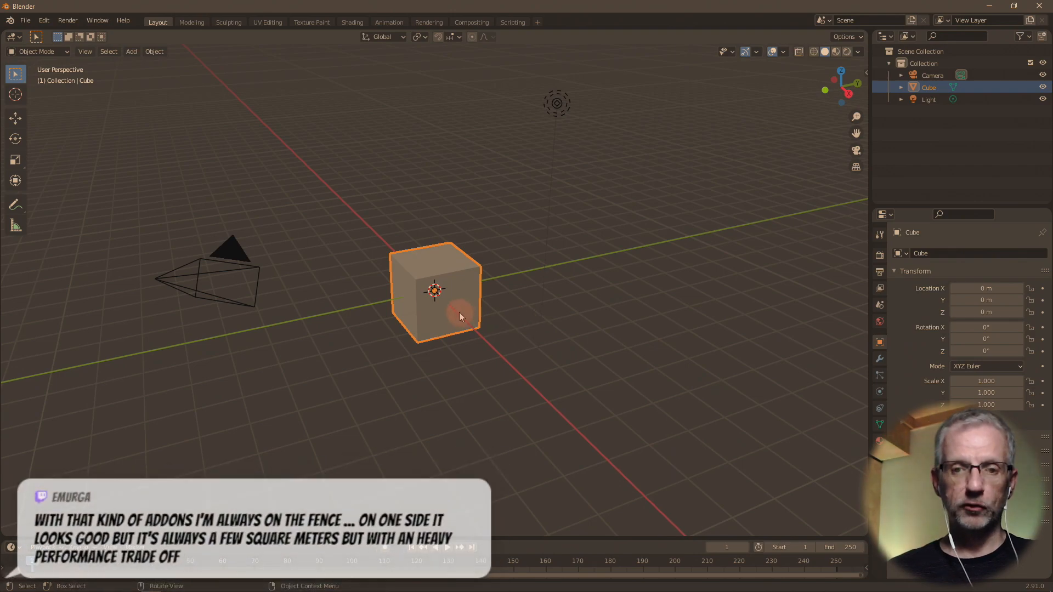
key("x")
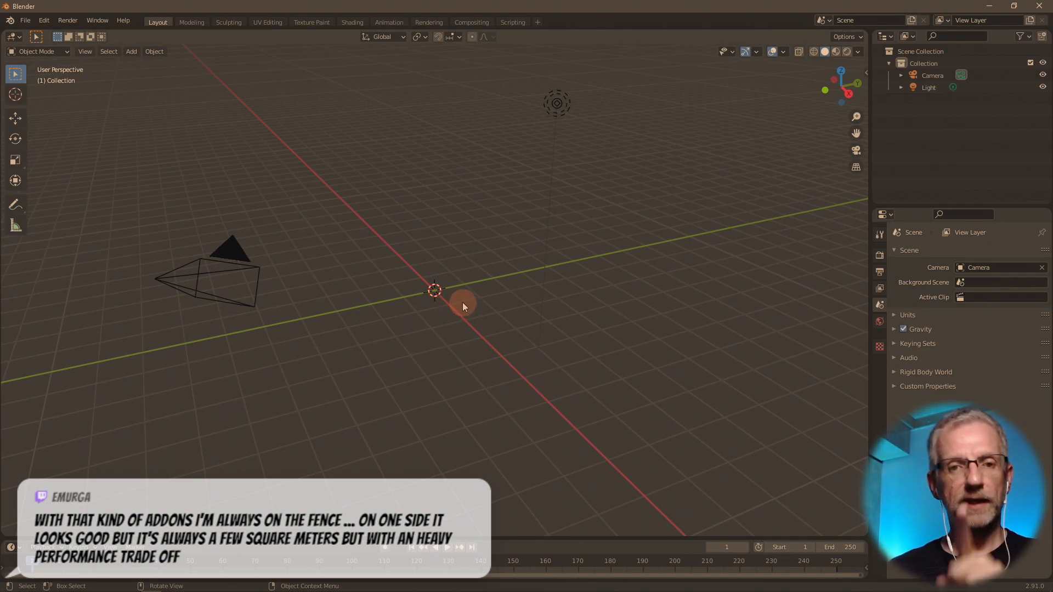
- Add a Landscape mesh to the empty scene and open its noise generation settings
key("shift+a")
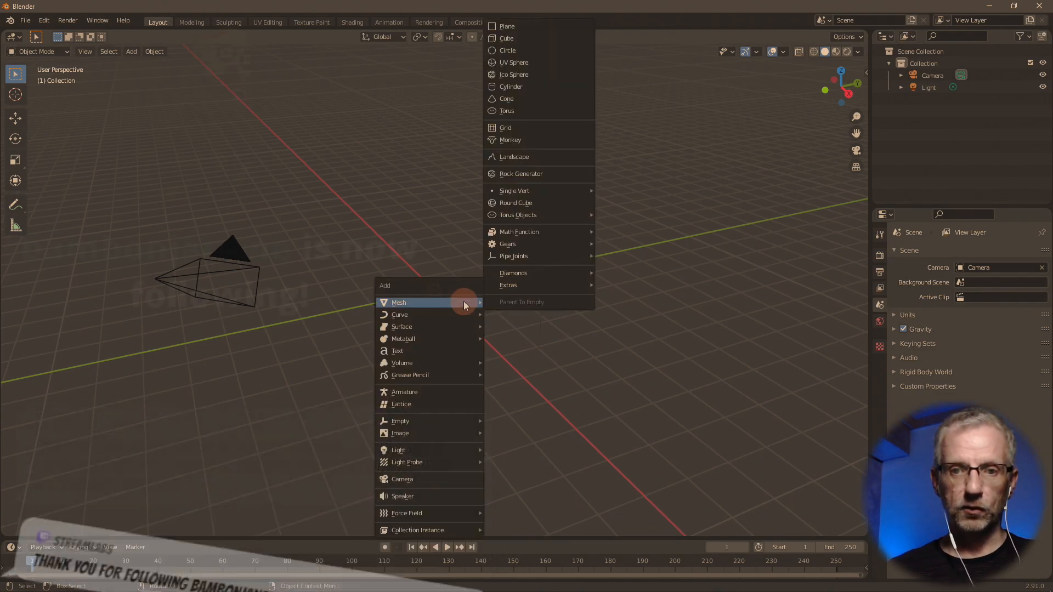
mouse_move(553, 245)
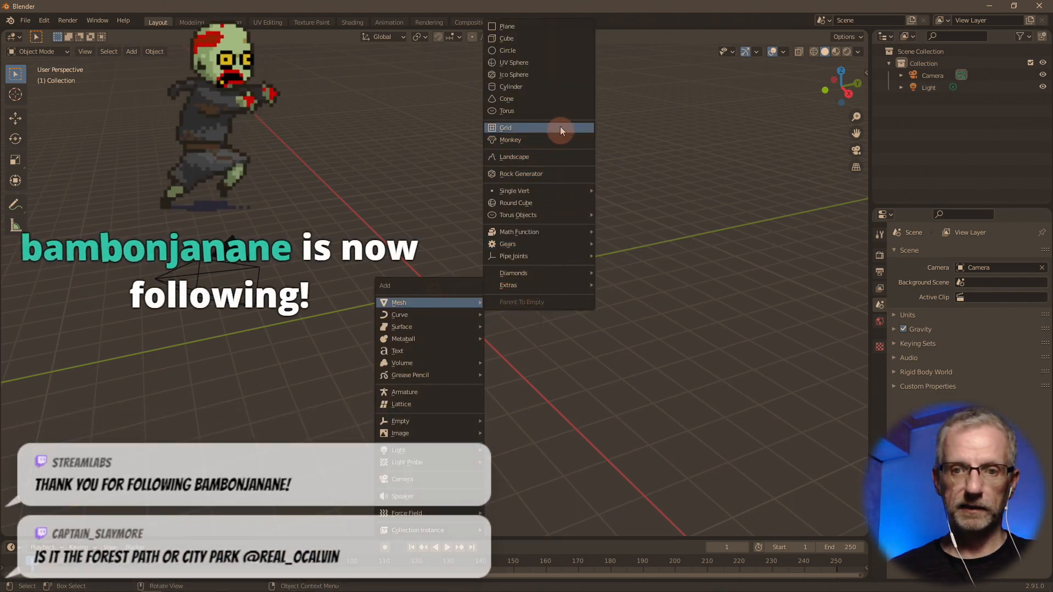
left_click(561, 158)
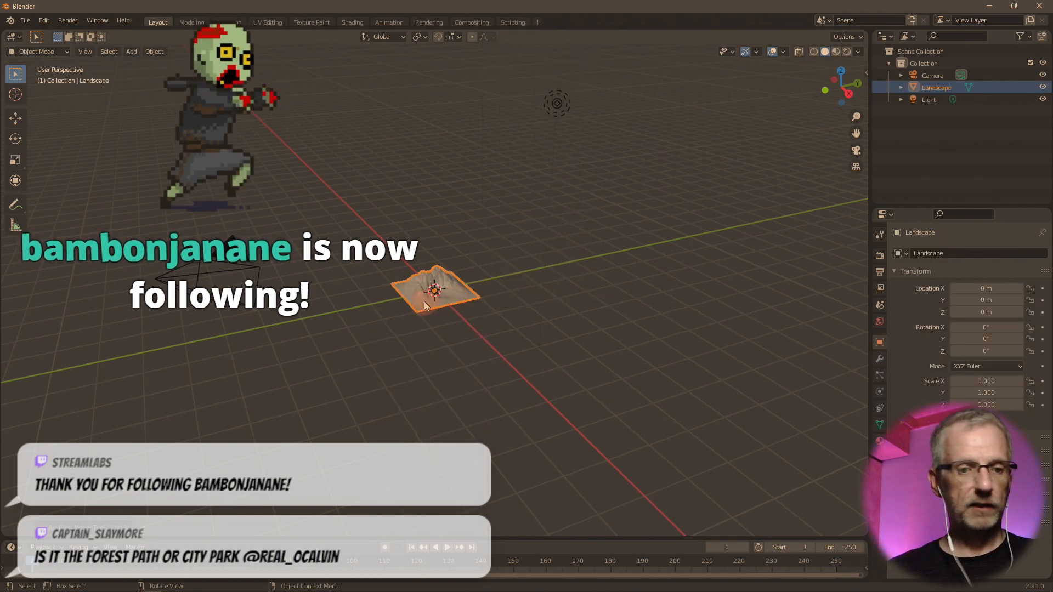
left_click(45, 532)
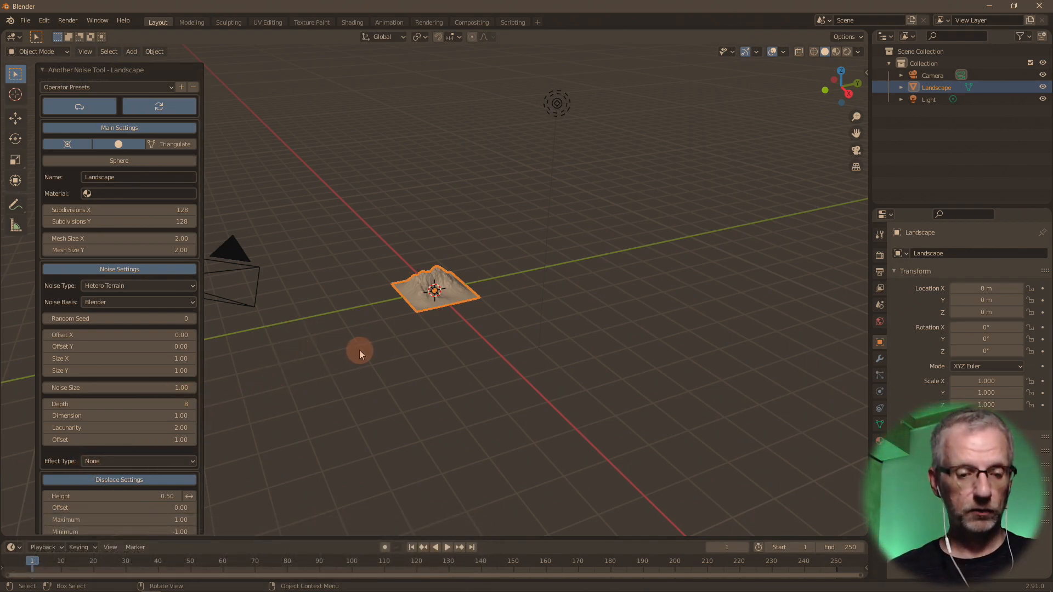
- Close the noise settings and delete the newly added landscape mesh
key("z")
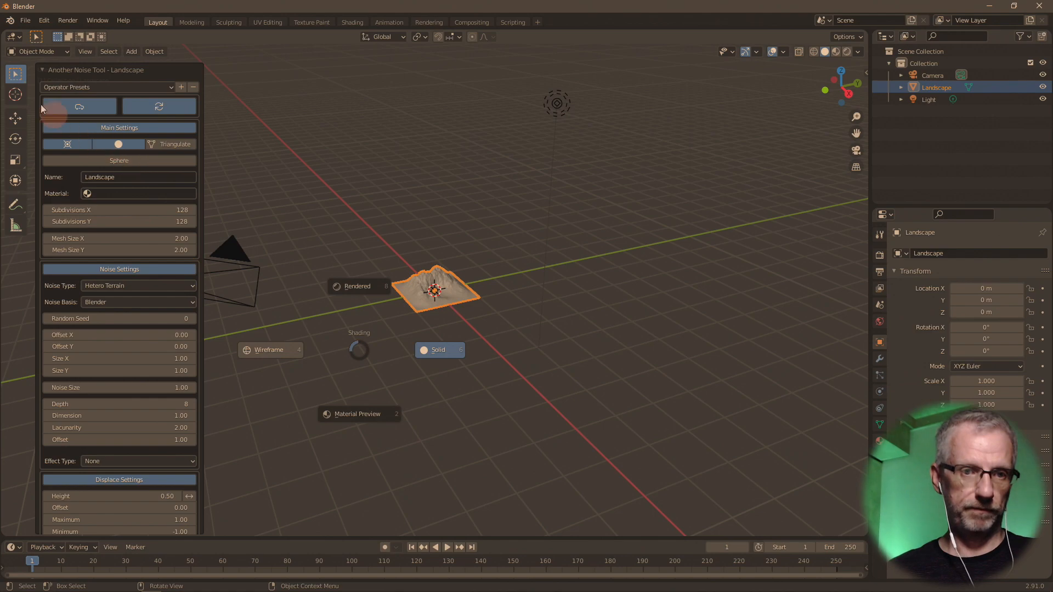
left_click(43, 72)
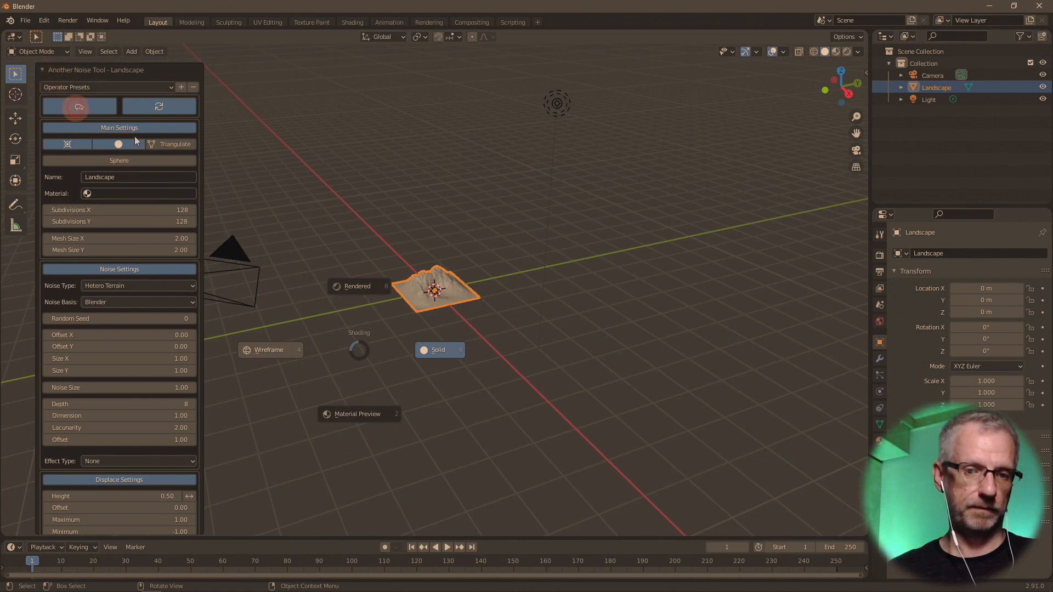
left_click(43, 71)
key("x")
left_click(261, 193)
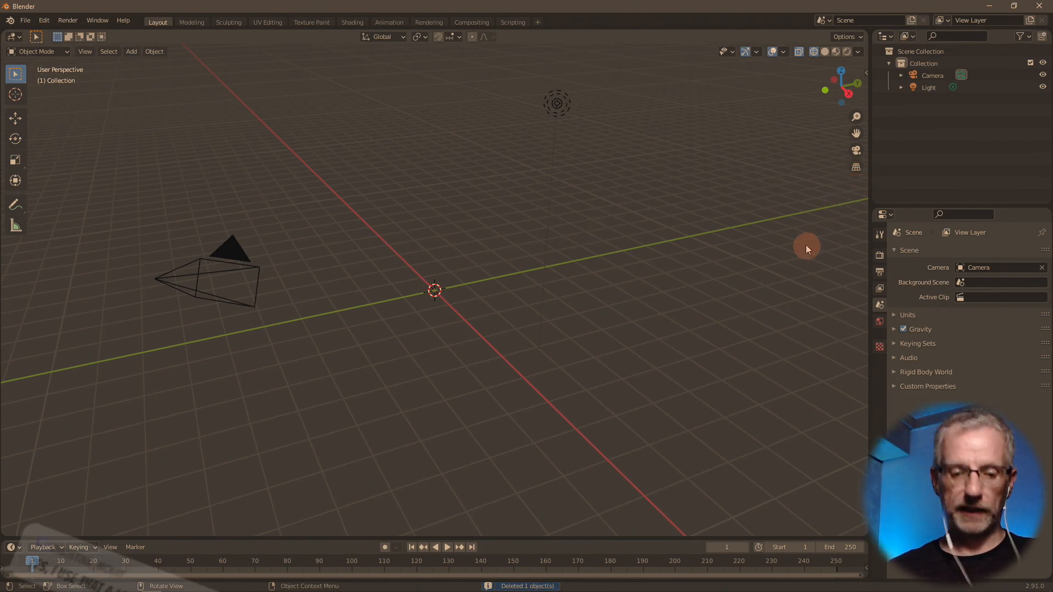
- Add a landscape with the True Terrain add-on and look over its noise settings
key("n")
left_click(861, 164)
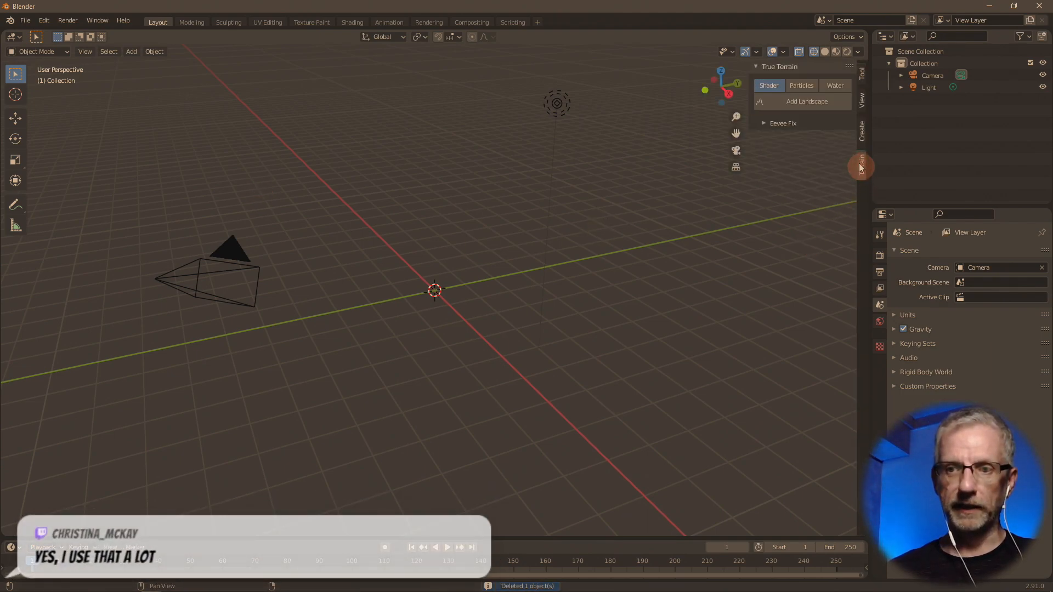
left_click(804, 103)
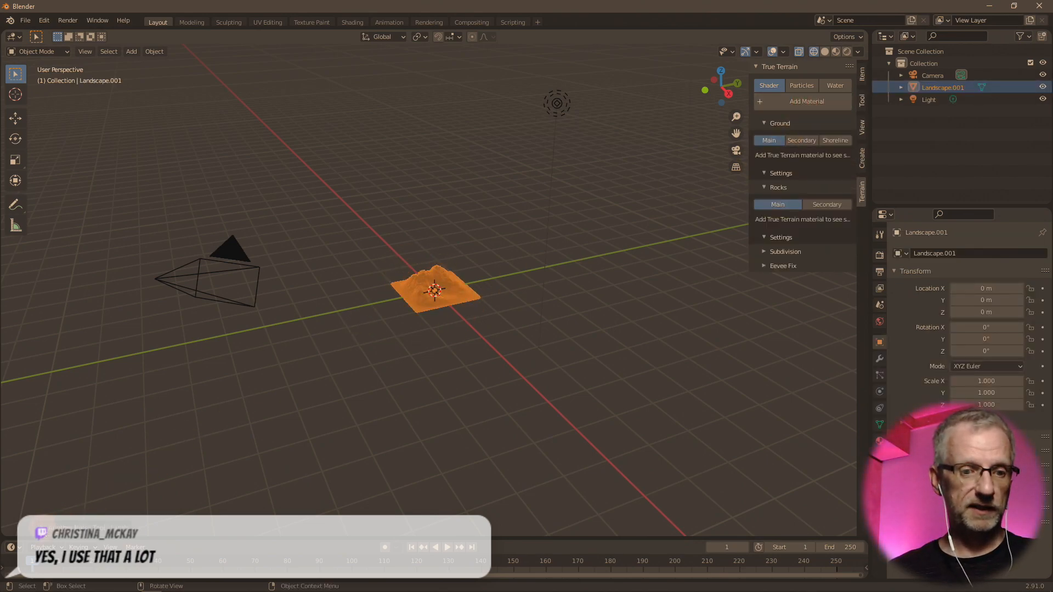
left_click(43, 527)
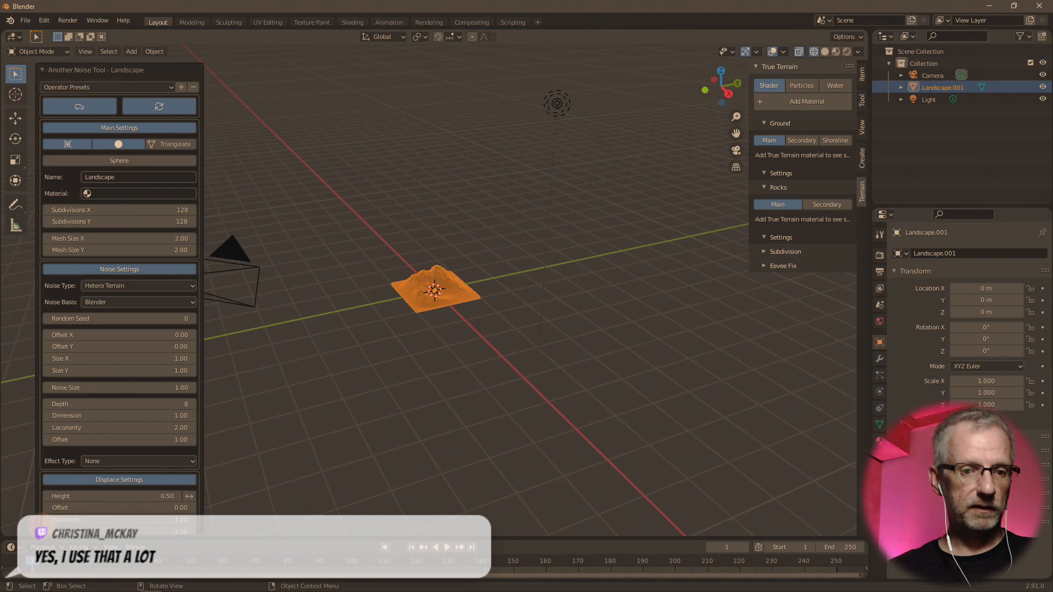
left_click(43, 69)
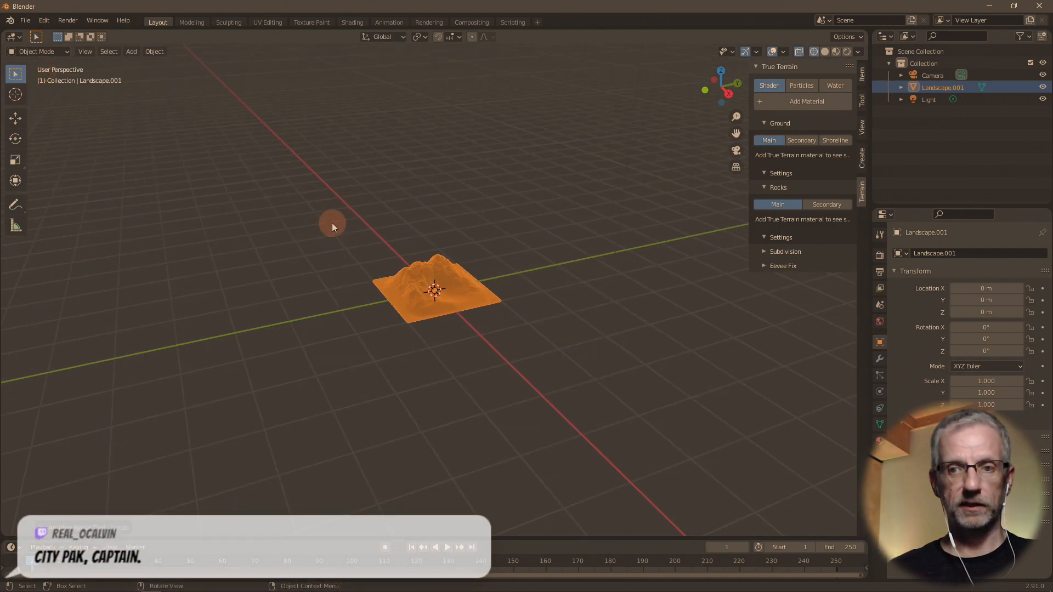
- Try scaling the landscape by a factor of 1000, and undo the resize
scroll(331, 222, "down", 3)
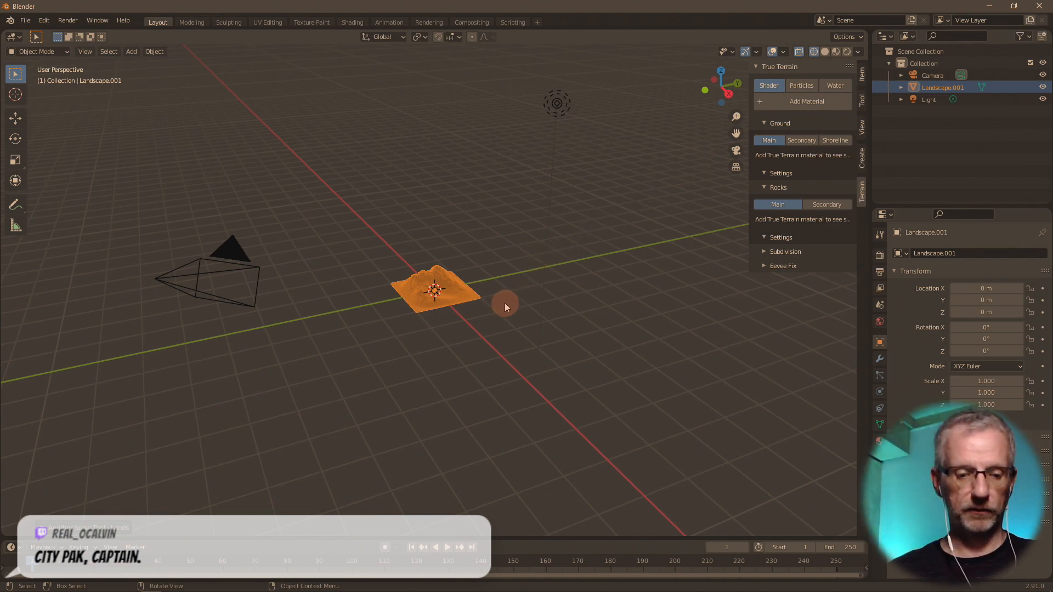
type("s1000")
key("Return")
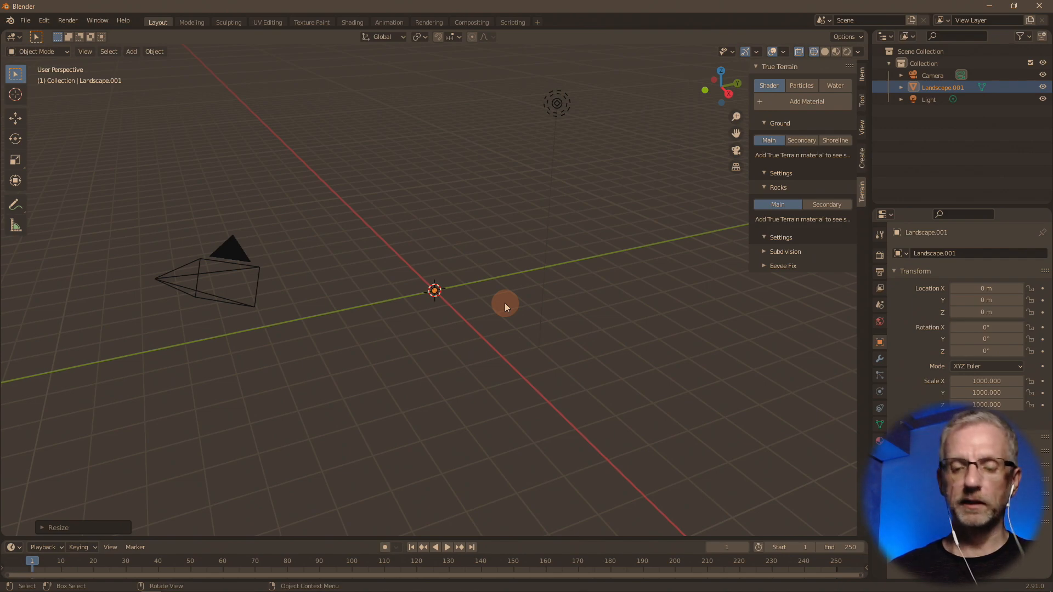
key("ctrl+z")
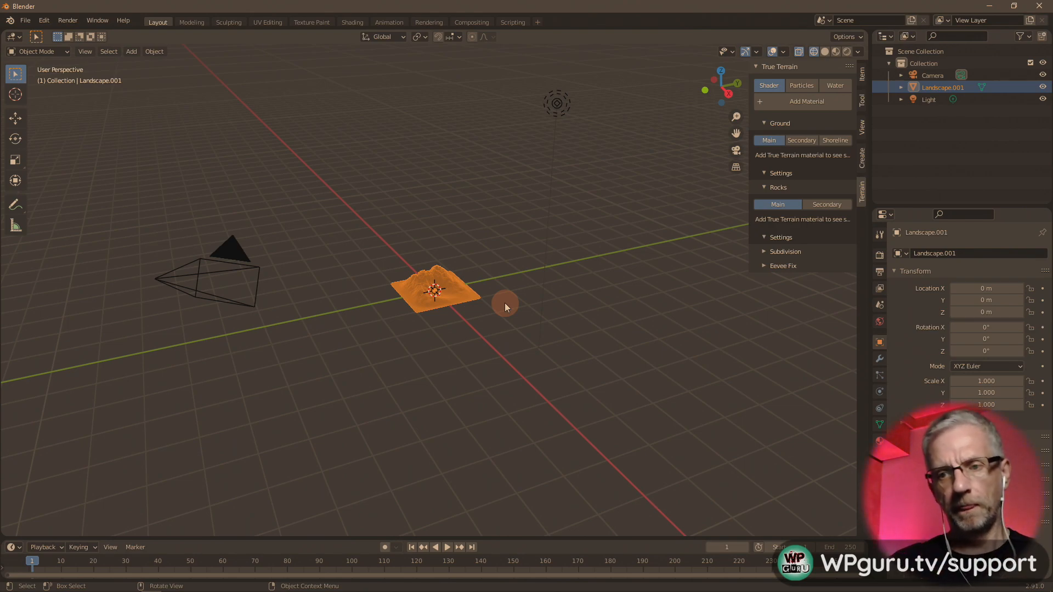
- Scale the landscape up uniformly by a factor of 500
type("s500")
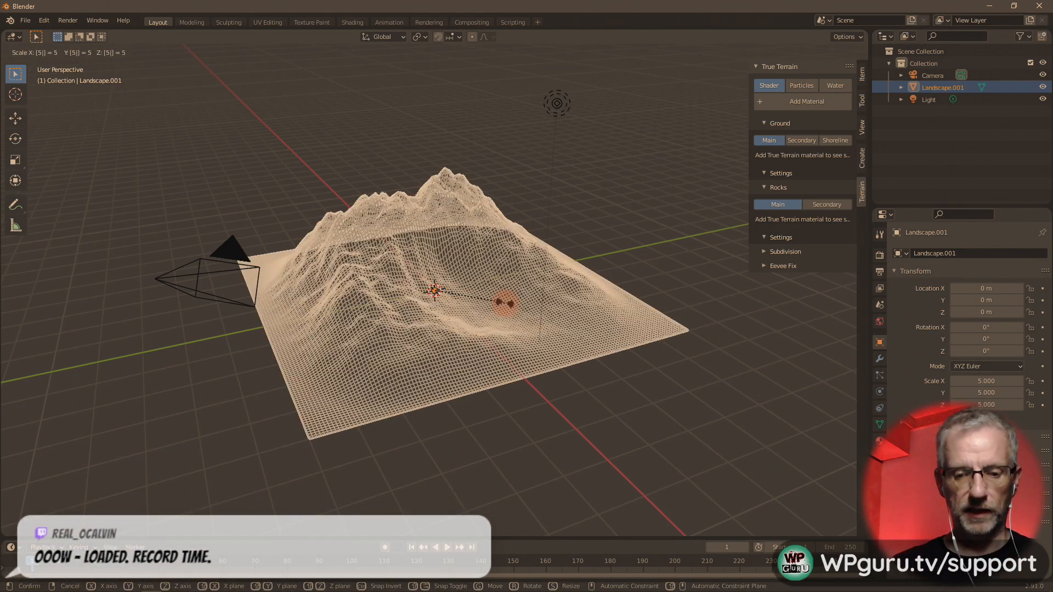
key("Return")
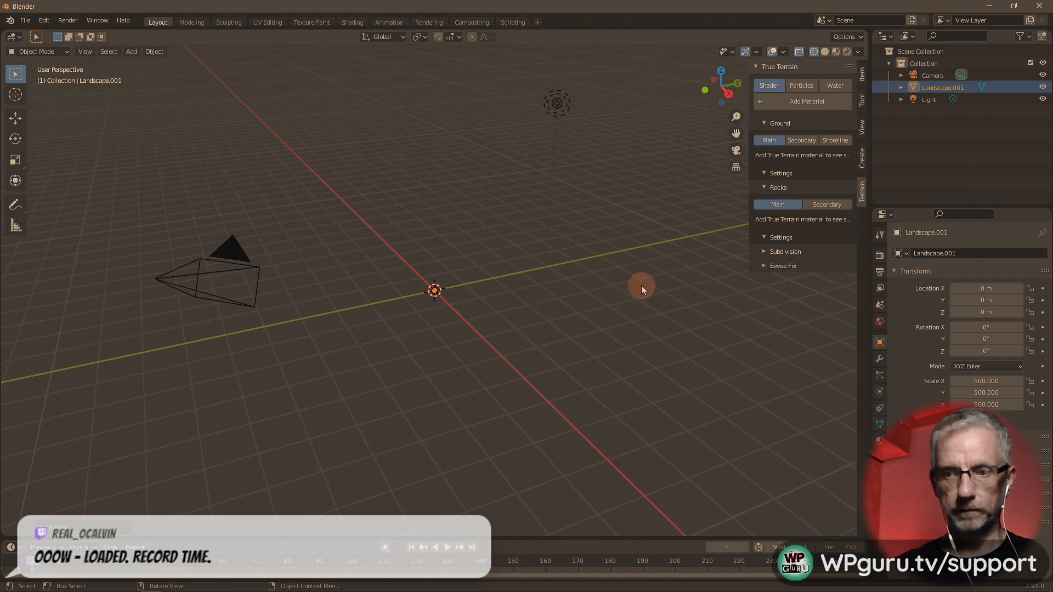
scroll(641, 286, "down", 5)
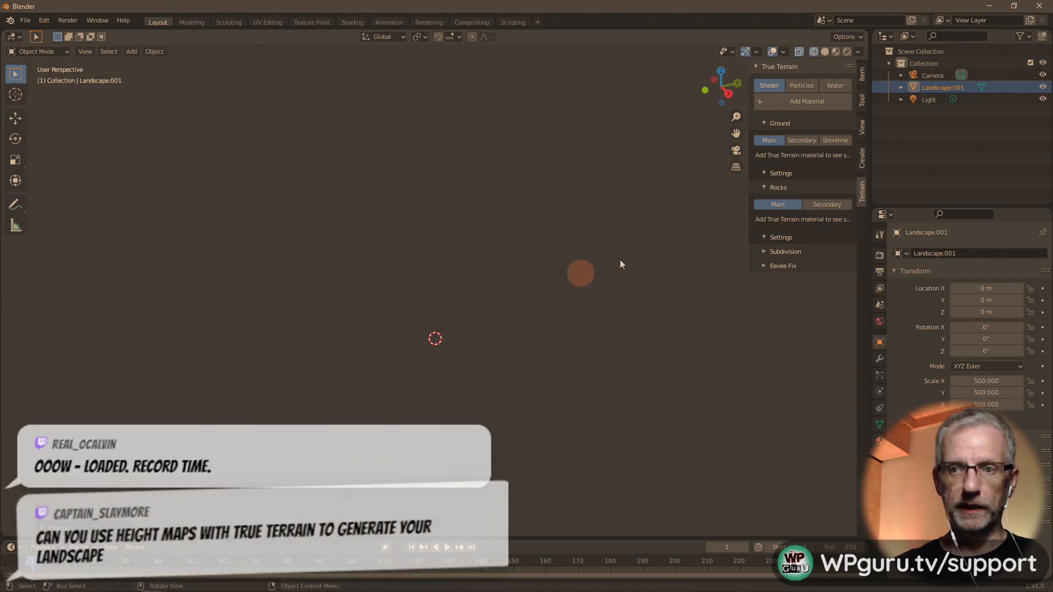
- Set the viewport's clip end distance to 100000 m
left_click(862, 127)
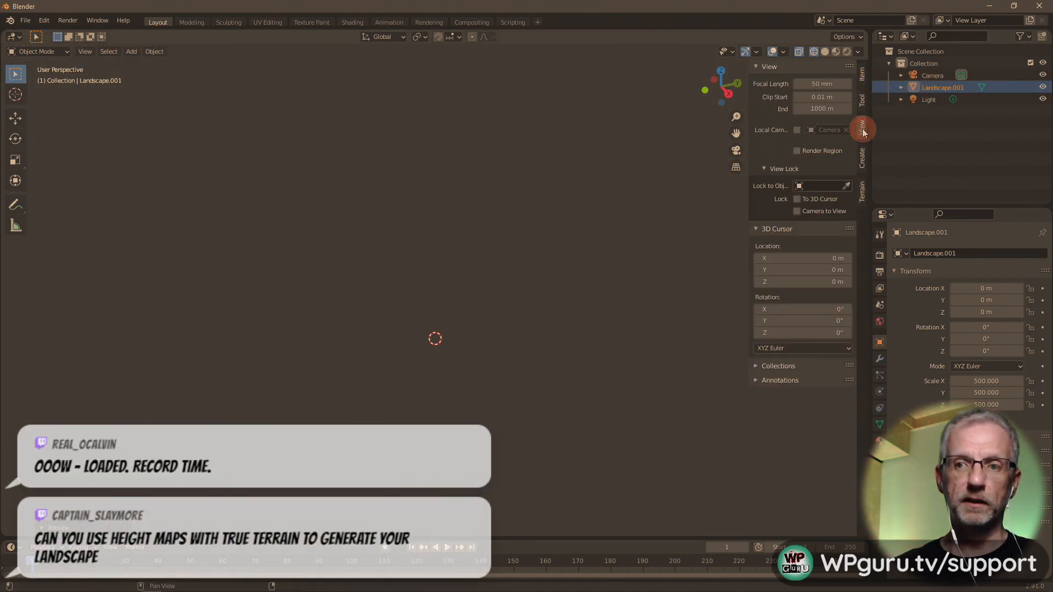
left_click(813, 108)
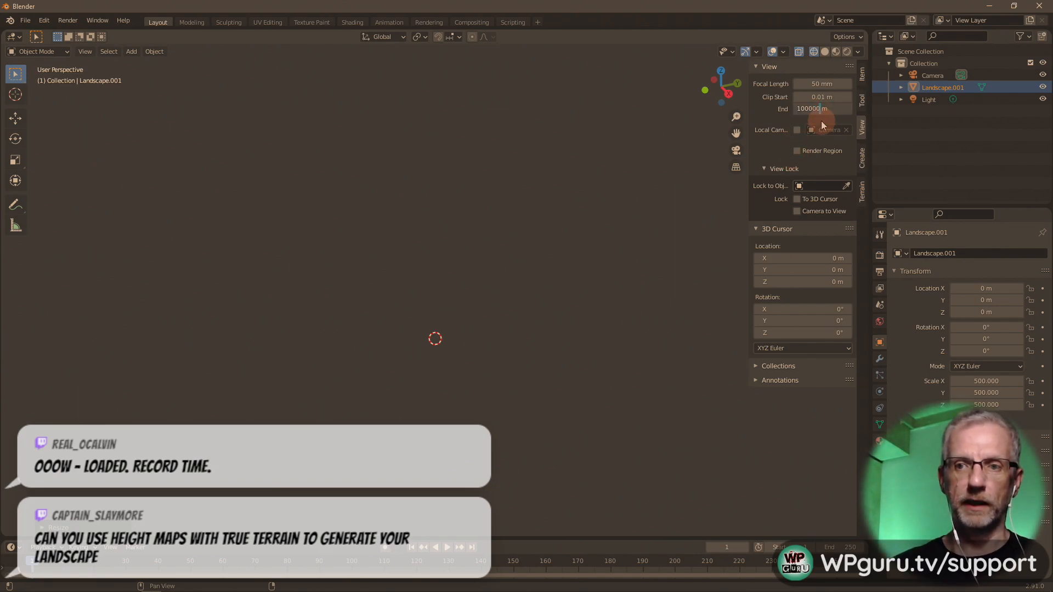
type("00")
key("Return")
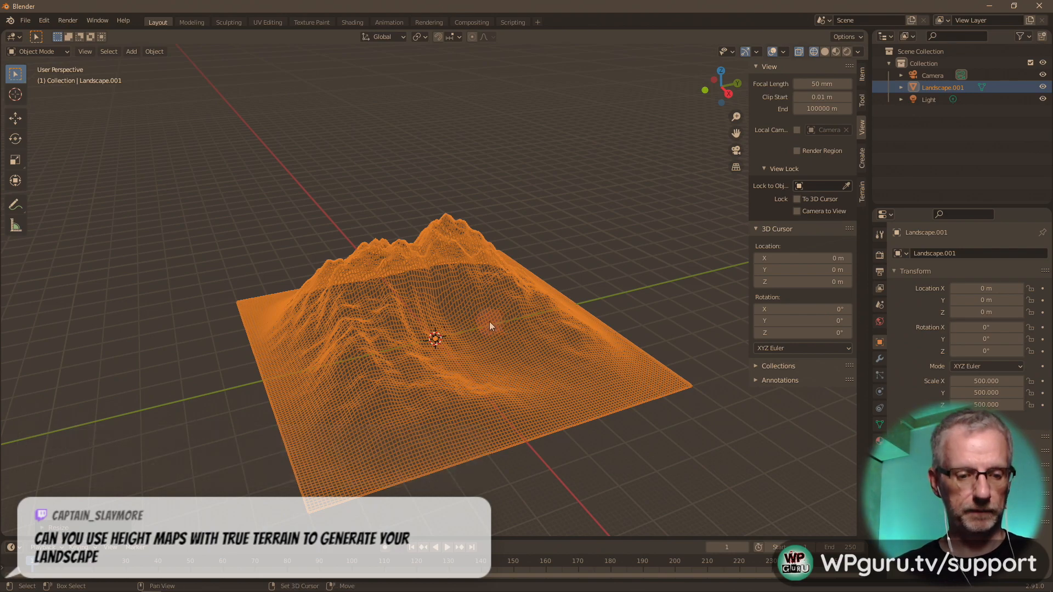
- Switch the viewport to solid shading and apply the landscape's scale
key("shift+s")
key("Escape")
key("shift+z")
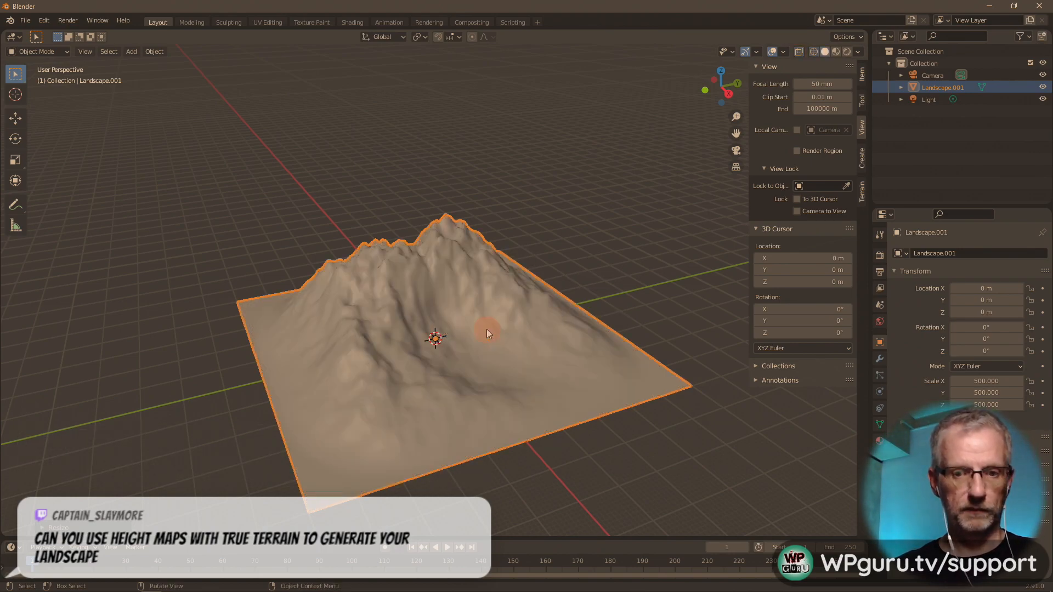
mouse_move(503, 361)
middle_mouse_down()
mouse_move(526, 376)
mouse_move(497, 365)
mouse_move(505, 359)
middle_mouse_up()
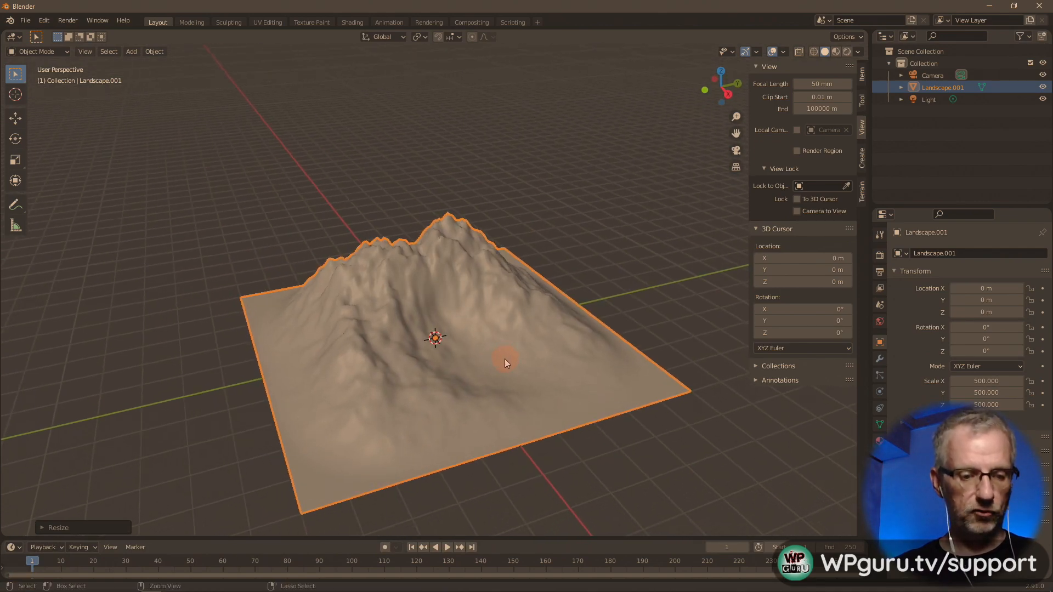
key("ctrl+a")
left_click(504, 360)
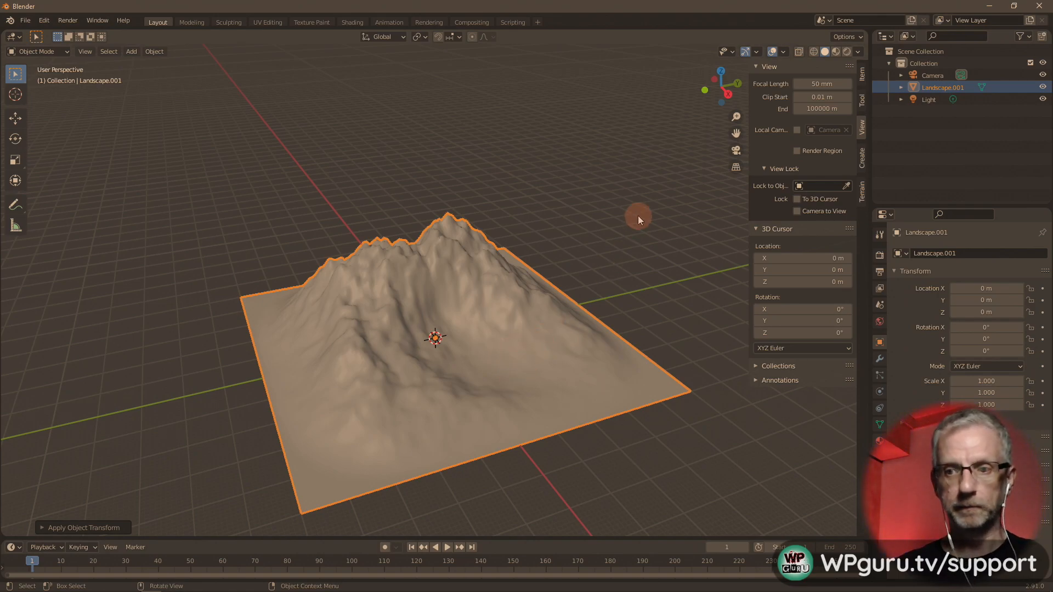
- Add the True Terrain material to the landscape and switch the viewport to rendered shading
left_click(862, 192)
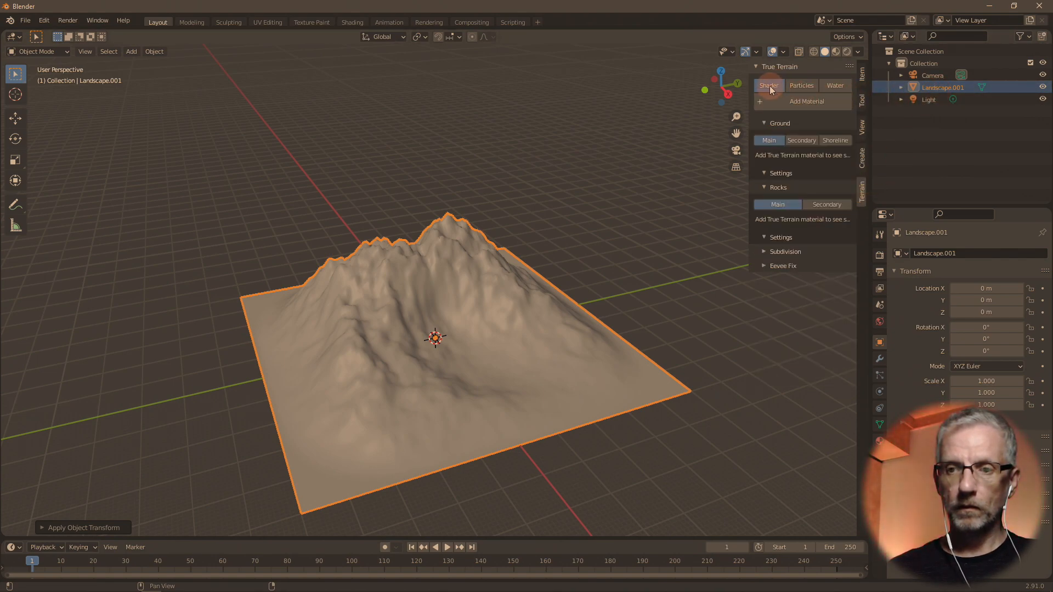
left_click(802, 103)
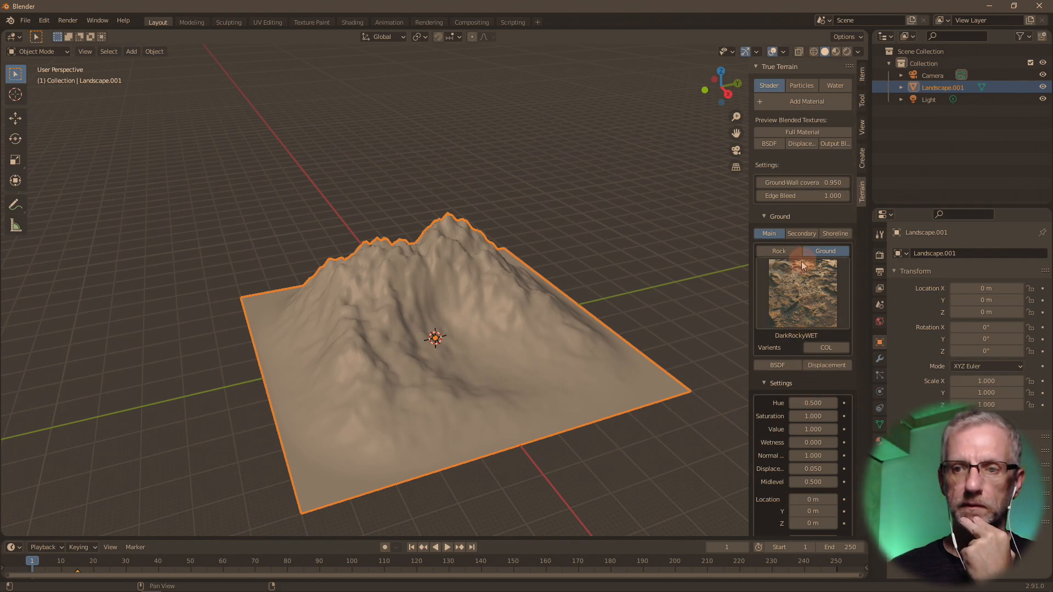
left_click(847, 51)
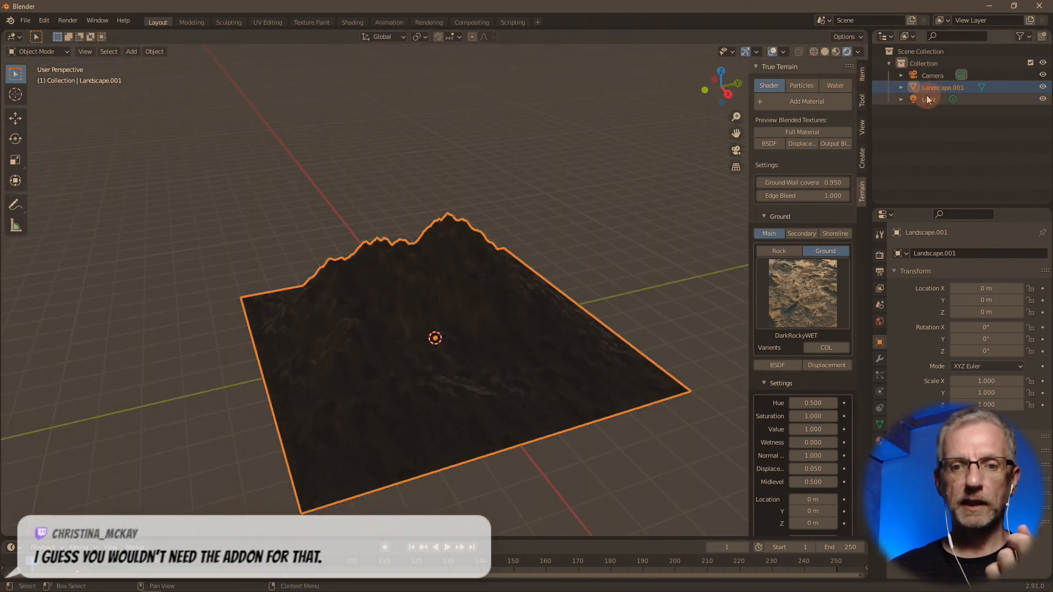
- Delete the default light from the scene
left_click(927, 100)
key("x")
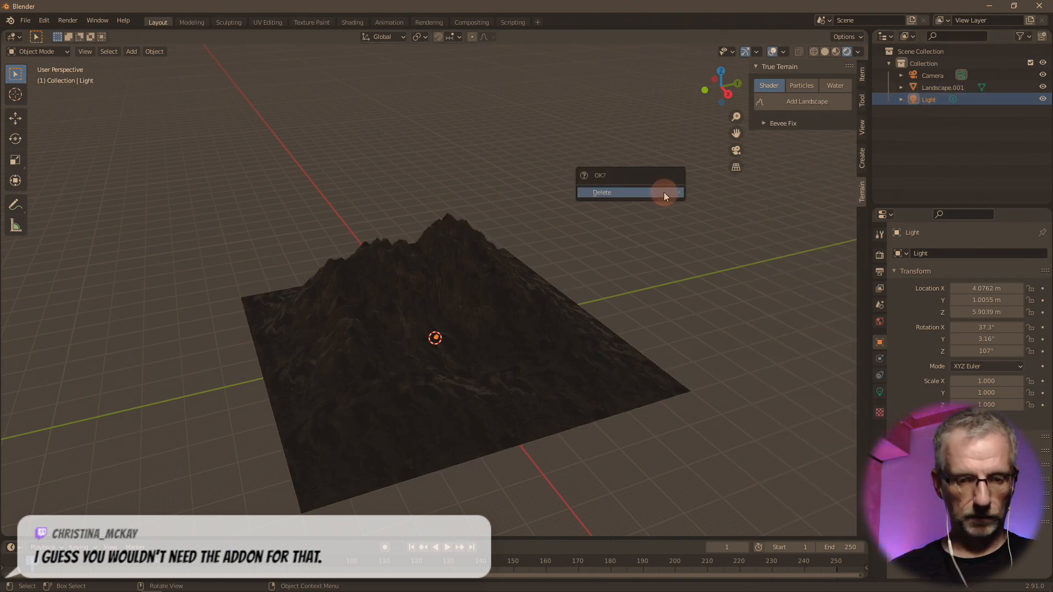
left_click(663, 192)
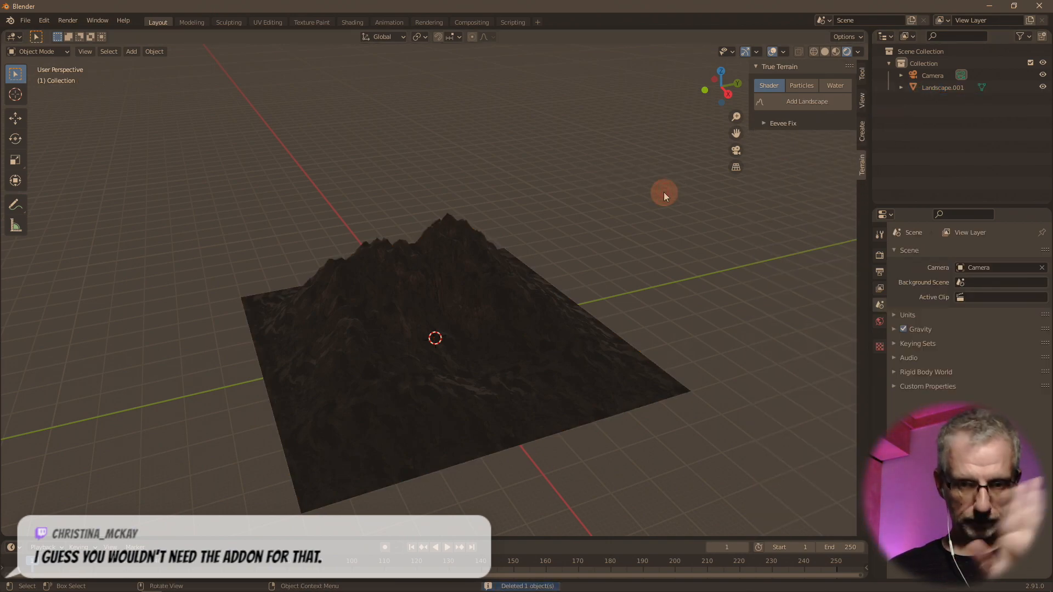
- Switch to the Shading workspace and display the World shader's node tree
left_click(352, 22)
left_click(210, 351)
left_click(226, 377)
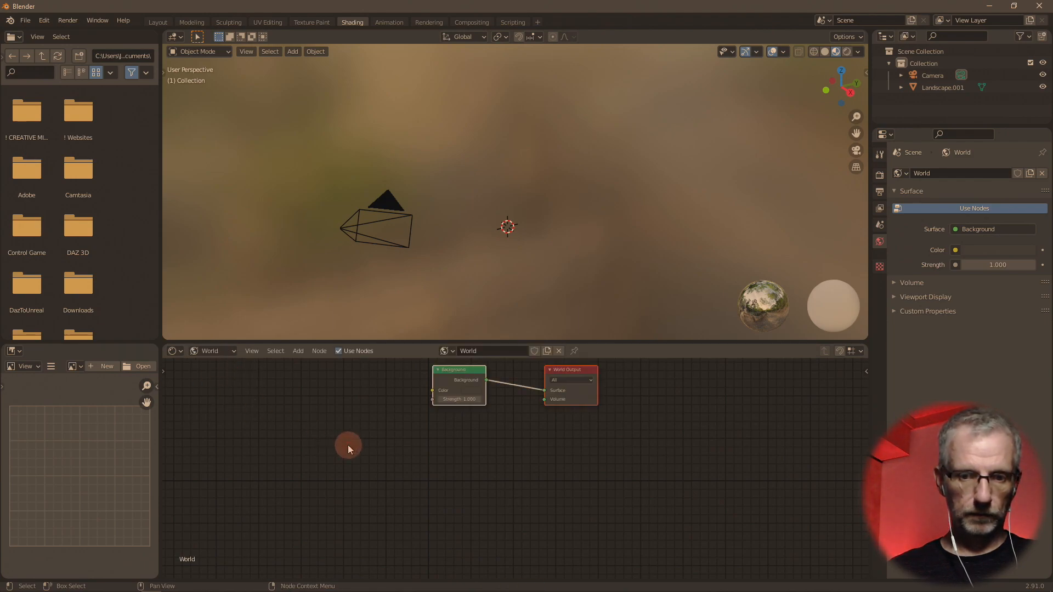
- Add texture setups with Texture Coordinate and Mapping nodes to the Background and World Output nodes, and maximize the node editor
key("Home")
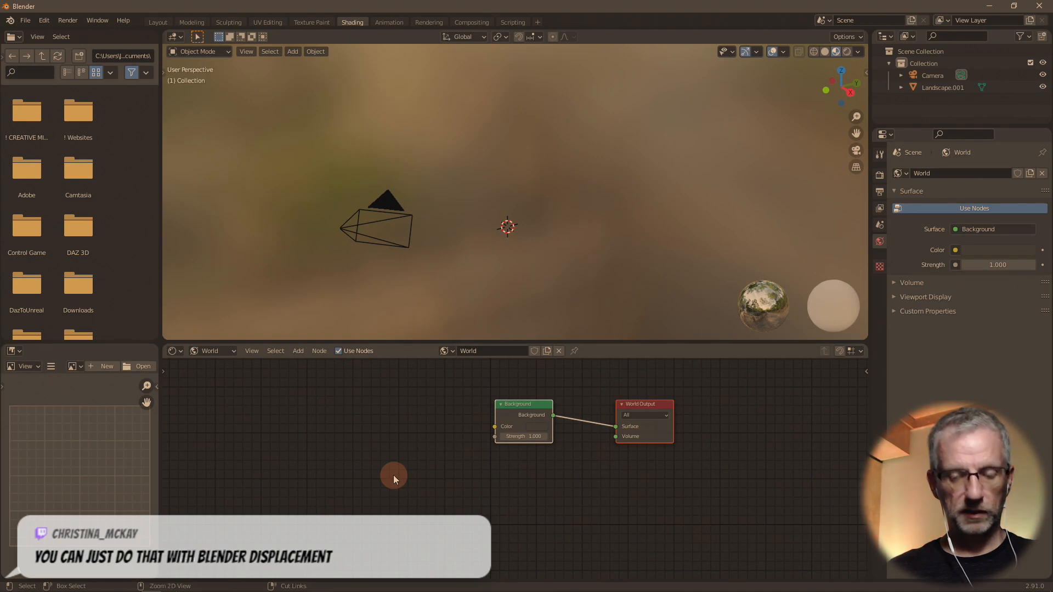
key("ctrl+t")
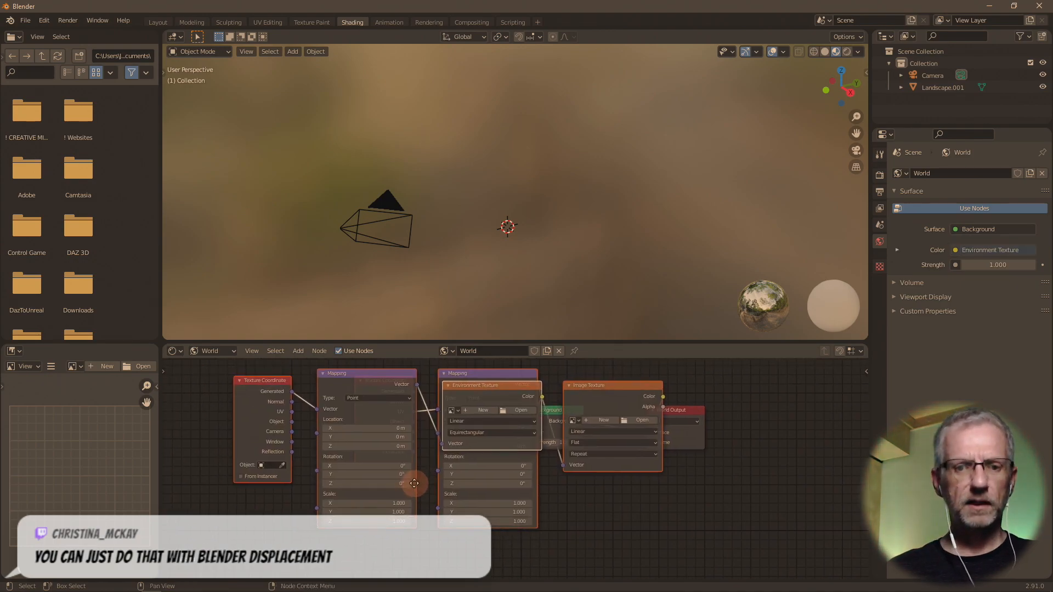
key("ctrl+space")
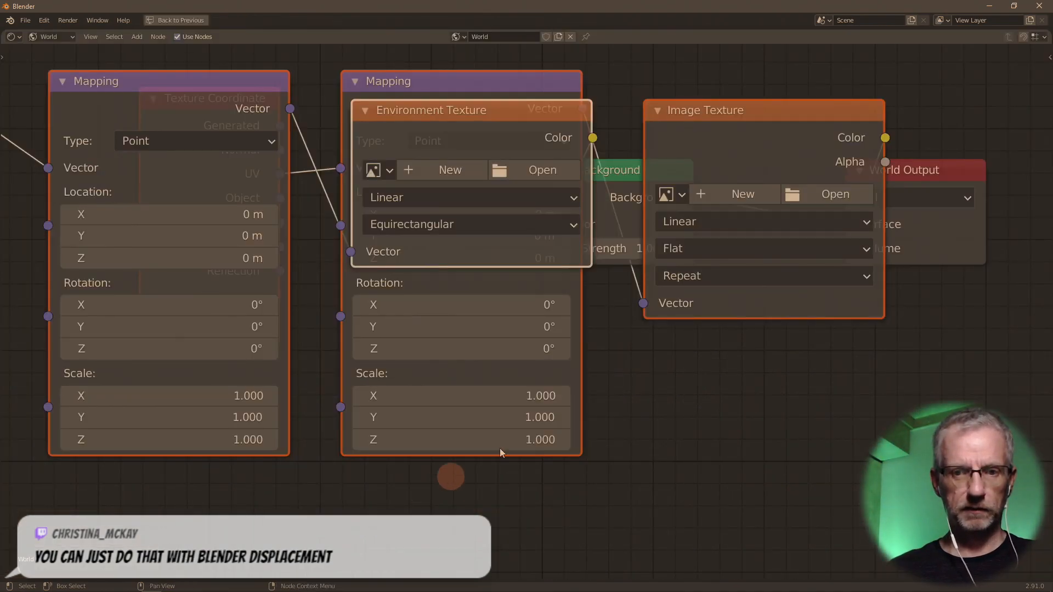
scroll(549, 429, "up", 3)
scroll(549, 429, "down", 12)
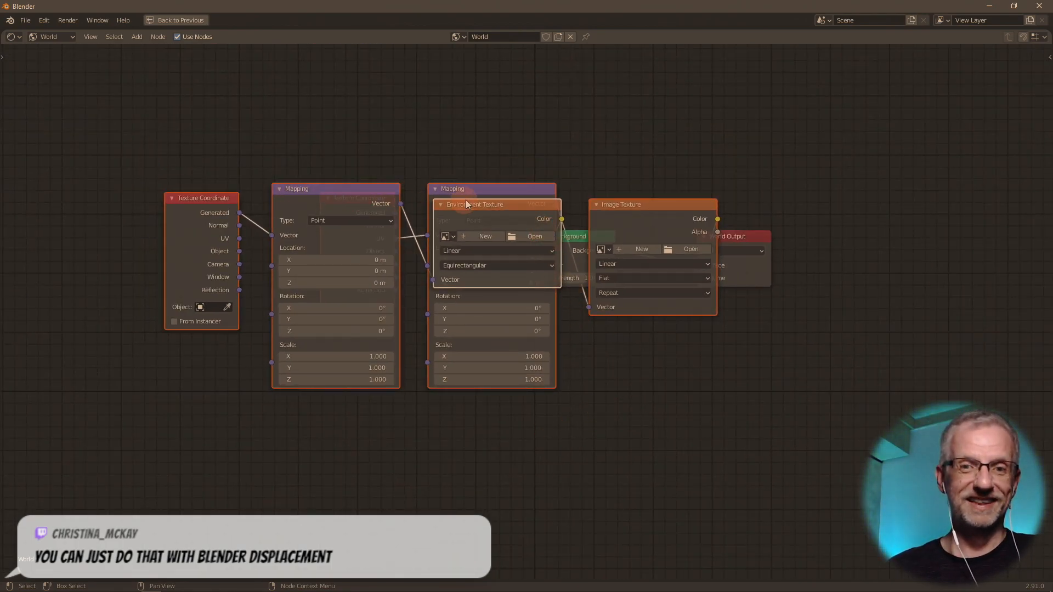
- Spread out the overlapping world nodes, placing the Environment Texture above the Mapping nodes and separating the Image Texture, Background and World Output
left_click_drag(494, 204, 282, 123)
left_click(322, 240)
left_click_drag(401, 317, 462, 353)
left_click_drag(577, 242, 562, 178)
left_click_drag(252, 122, 343, 99)
middle_click_drag(344, 221, 484, 233)
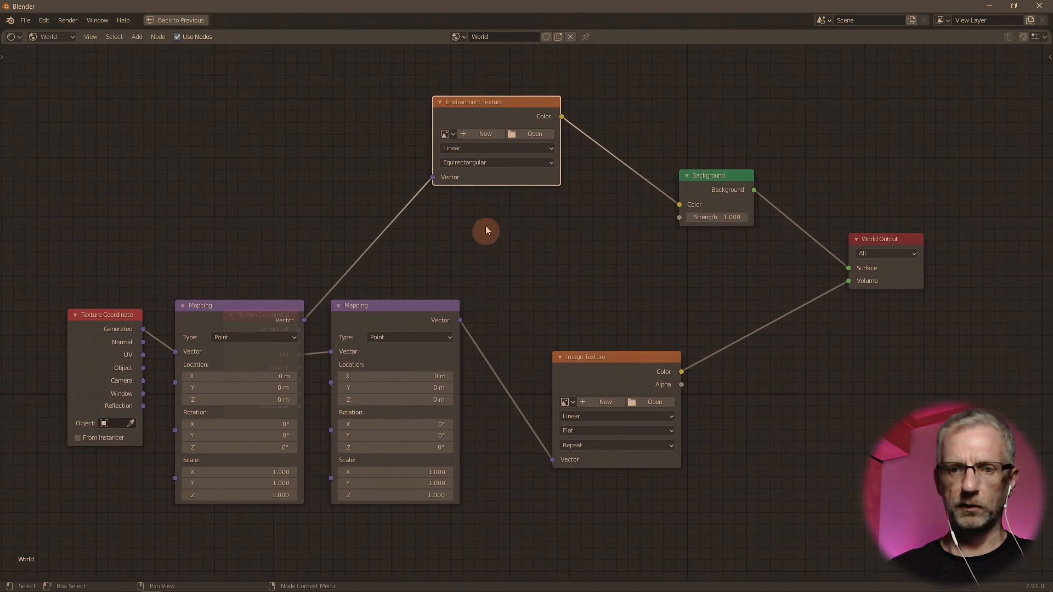
- Load kloppenheim_05_4k.hdr from the Downloads folder into the Environment Texture node
left_click(532, 135)
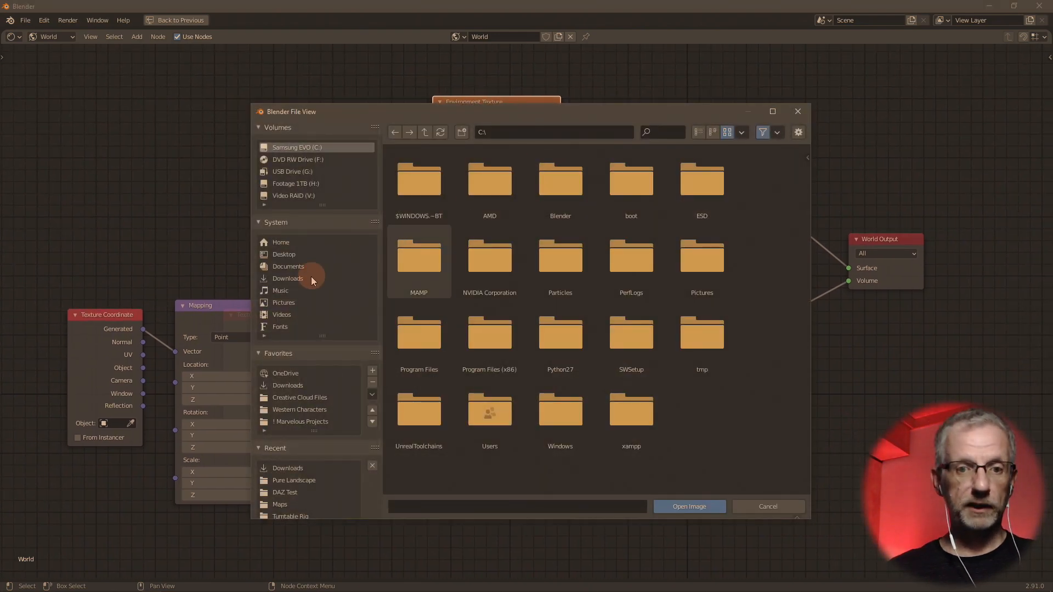
scroll(469, 338, "down", 10)
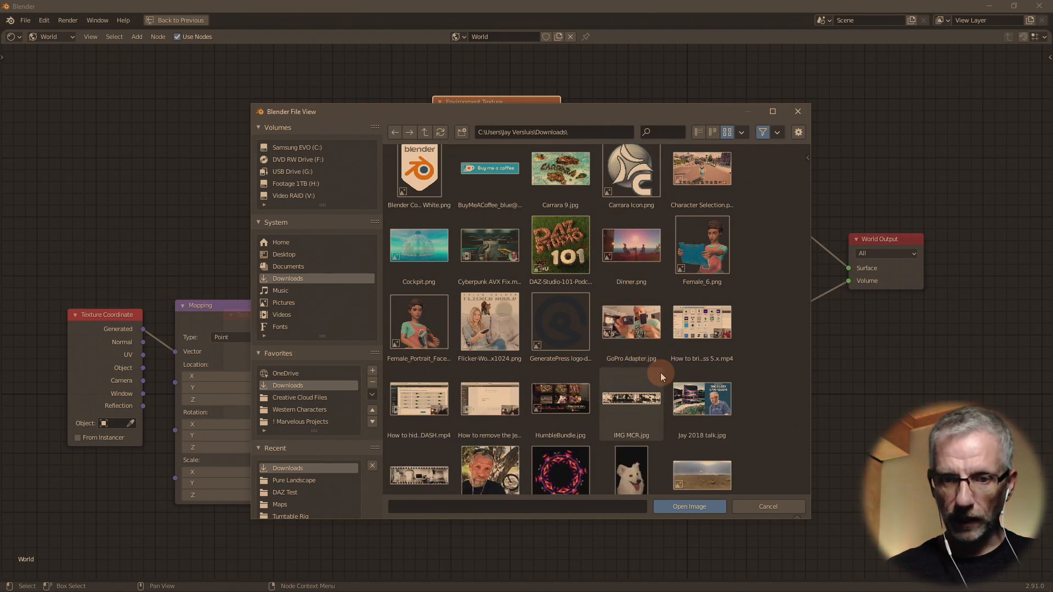
scroll(736, 377, "down", 3)
left_click(713, 345)
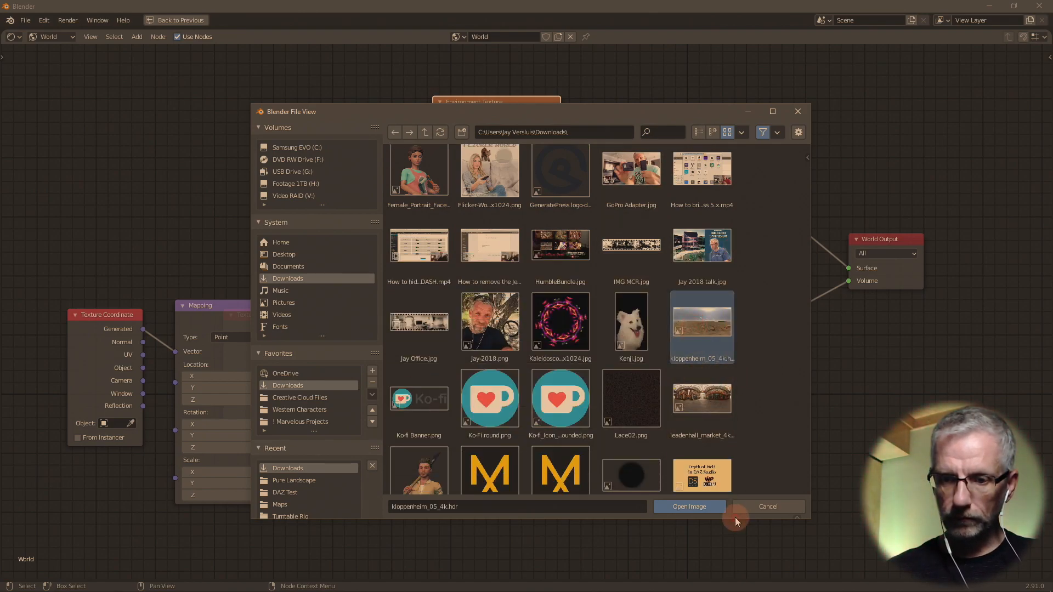
left_click(694, 507)
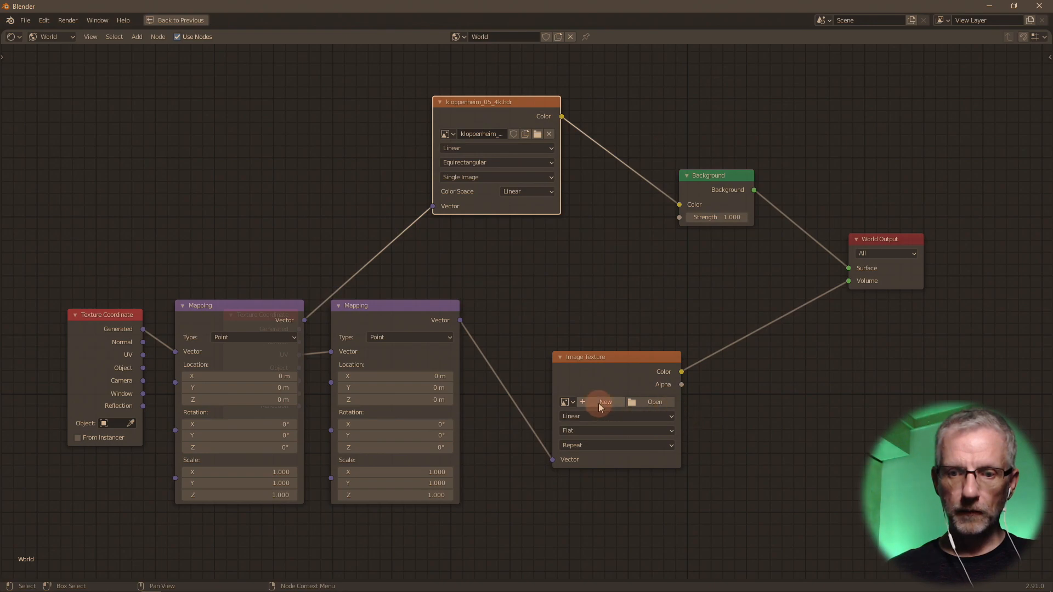
- Assign the already loaded kloppenheim_05_4k.hdr to the Image Texture node and restore the full window layout
left_click(567, 402)
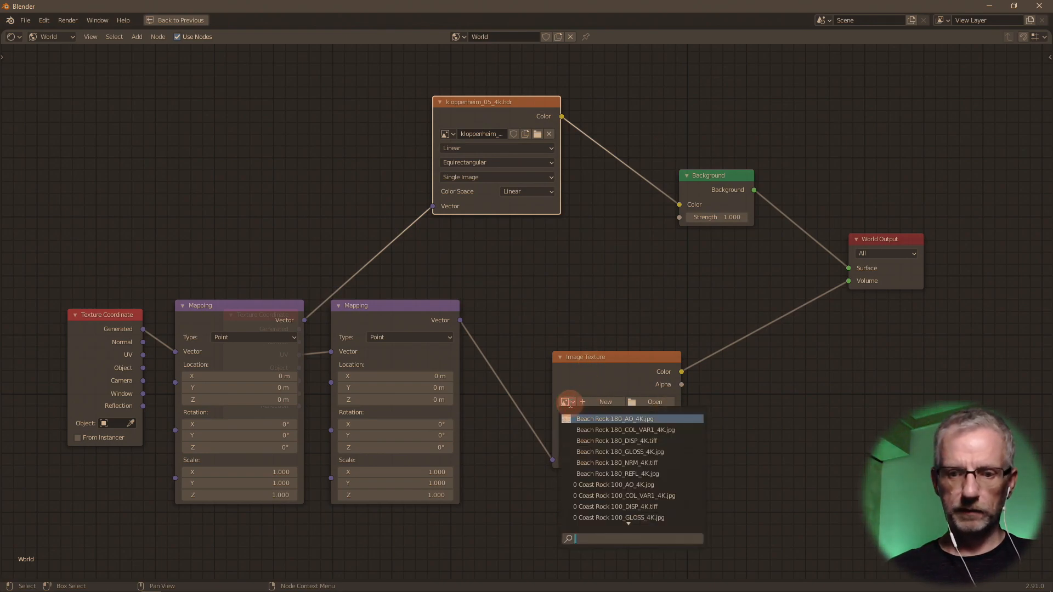
type("k")
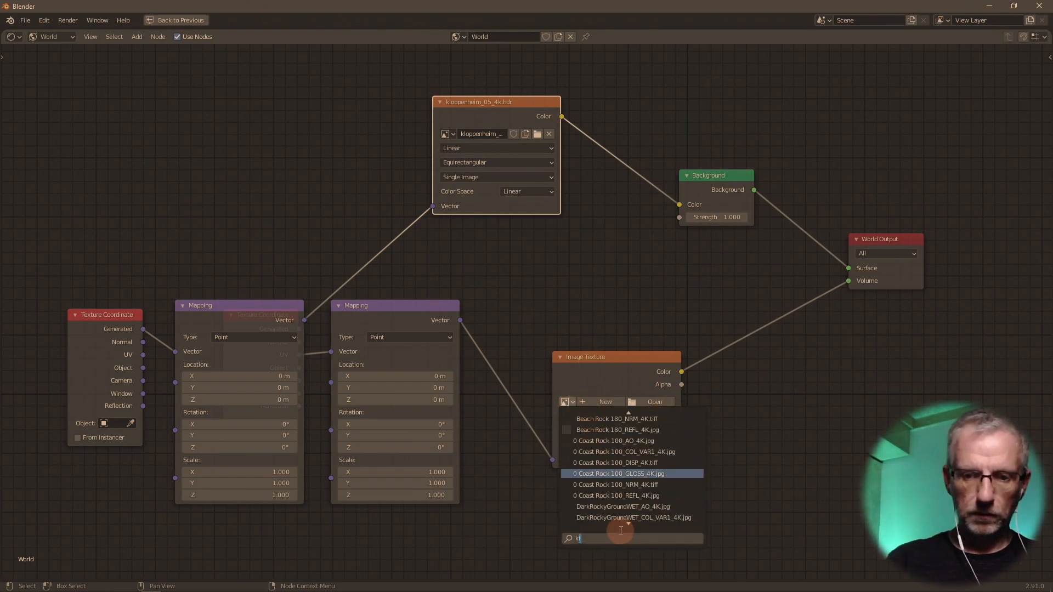
type("lp")
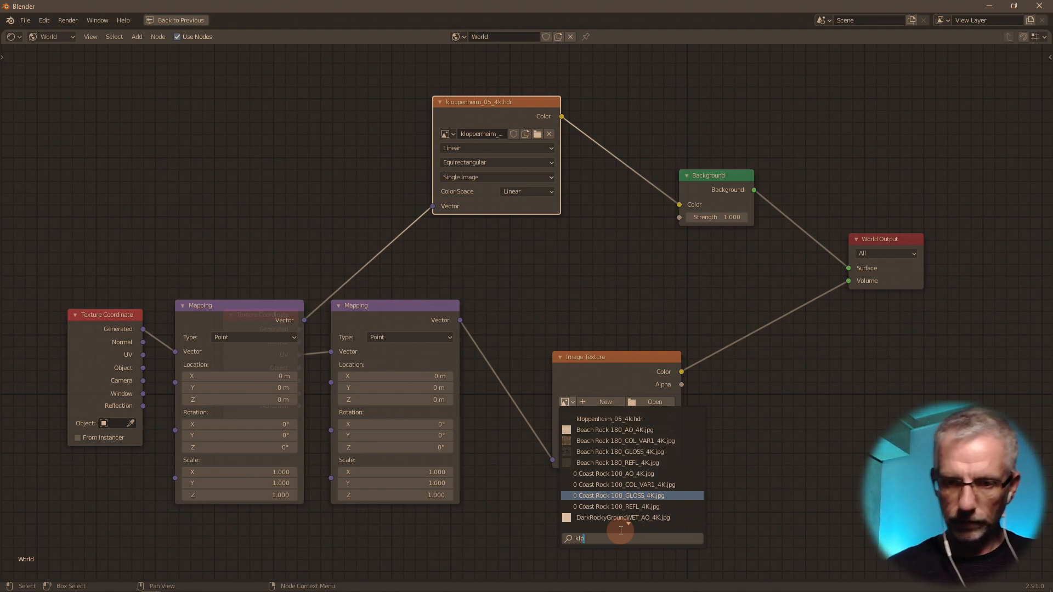
left_click(606, 419)
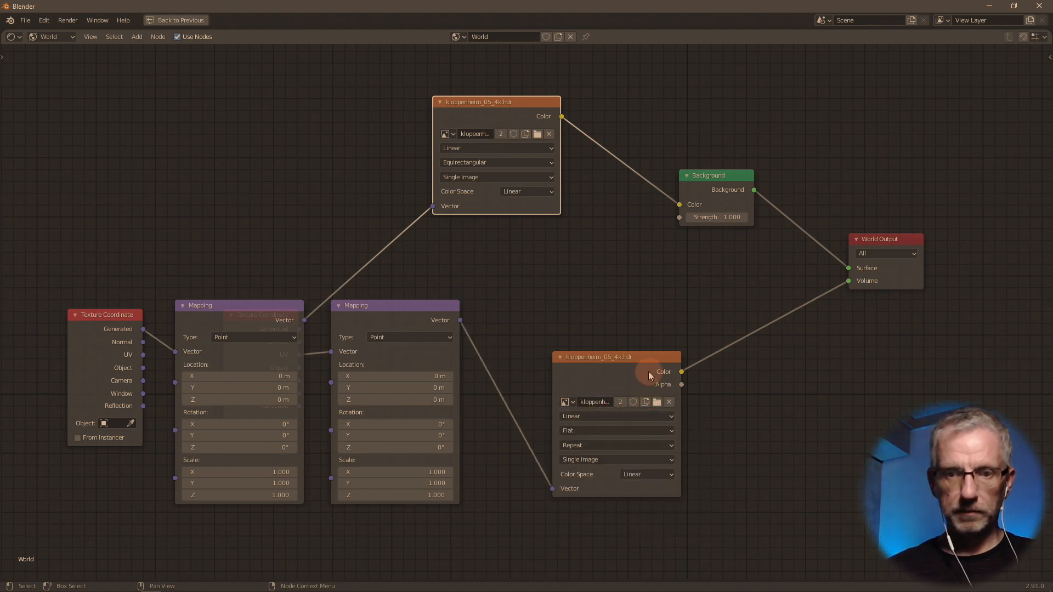
key("ctrl+space")
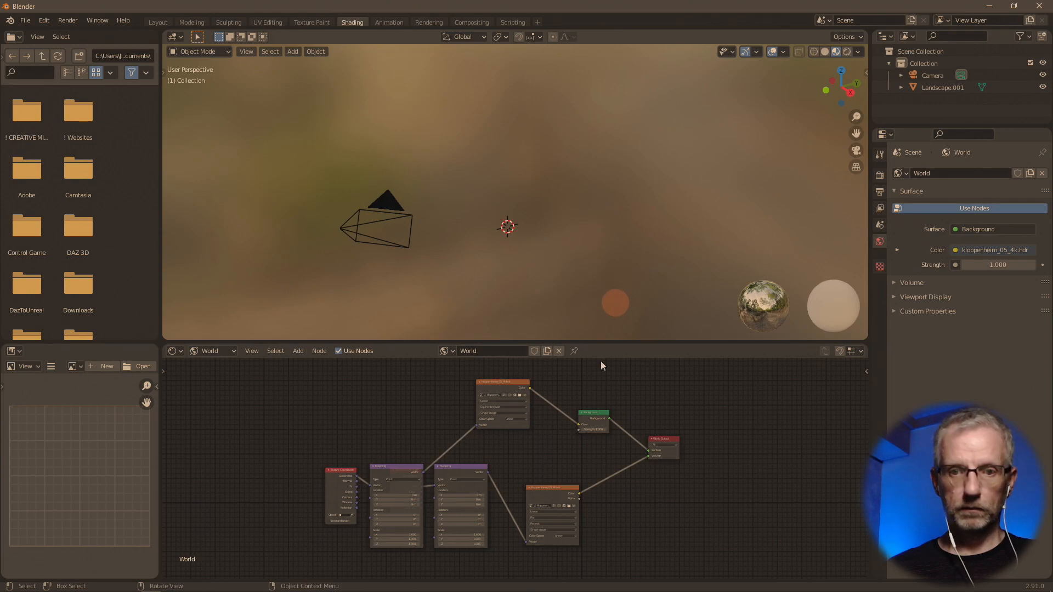
- Inspect the landscape in the Layout workspace in material preview and rendered shading, and expand True Terrain's Eevee Fix options
left_click(157, 21)
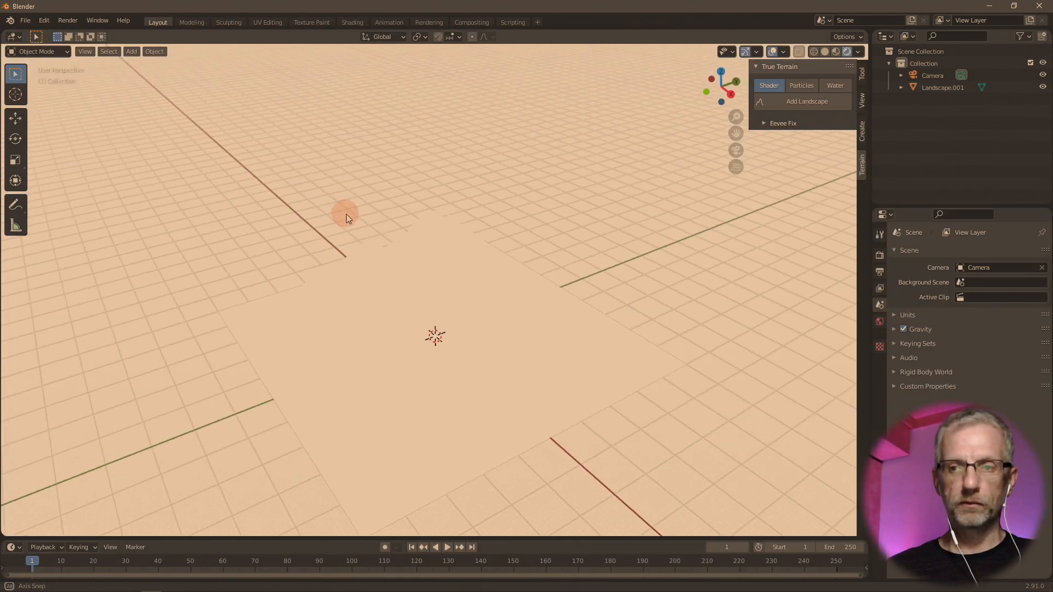
middle_click_drag(347, 217, 321, 202)
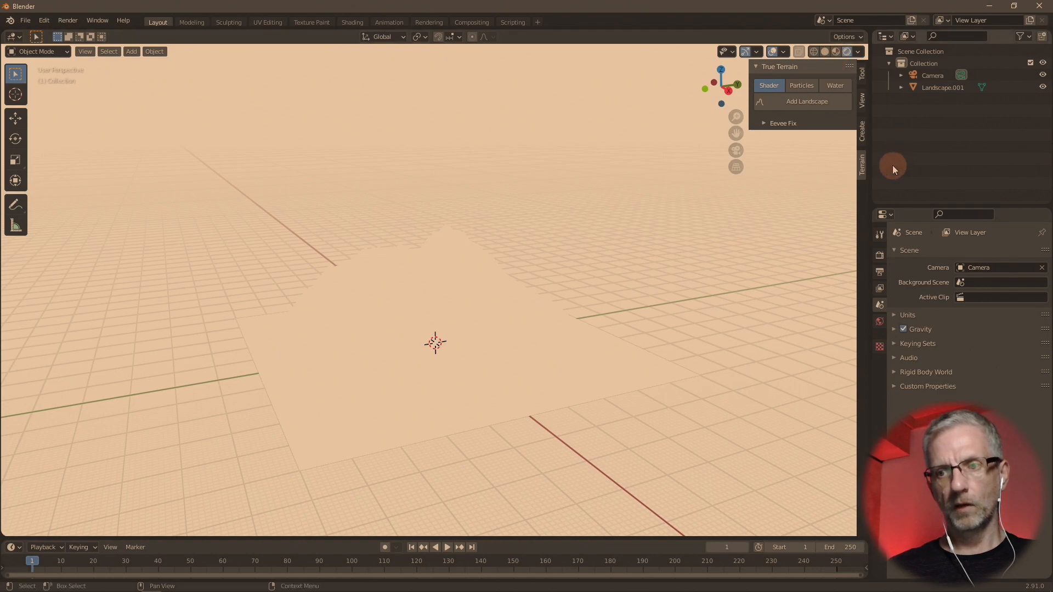
left_click(836, 51)
mouse_move(752, 231)
middle_mouse_down()
mouse_move(676, 320)
mouse_move(683, 279)
mouse_move(646, 223)
middle_mouse_up()
scroll(687, 308, "up", 4)
left_click(848, 53)
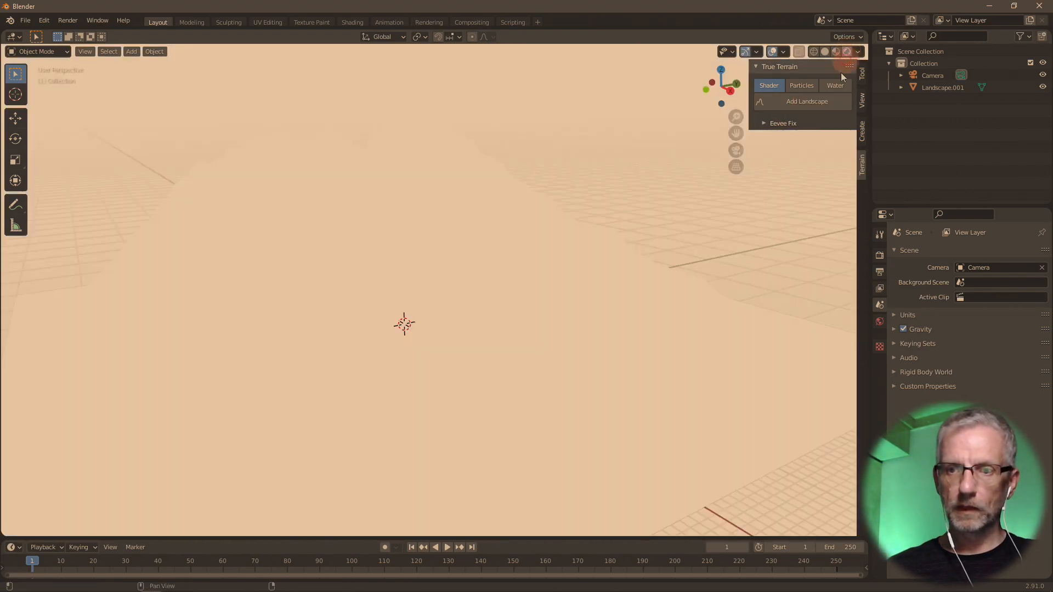
left_click(770, 123)
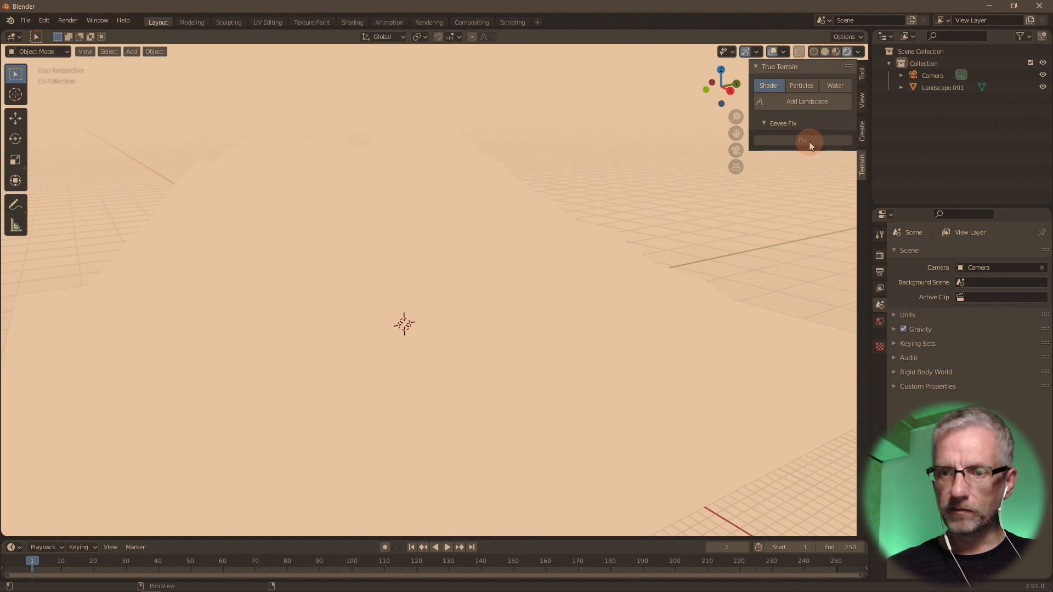
- Set the render engine to Cycles and its device to GPU Compute
left_click(880, 235)
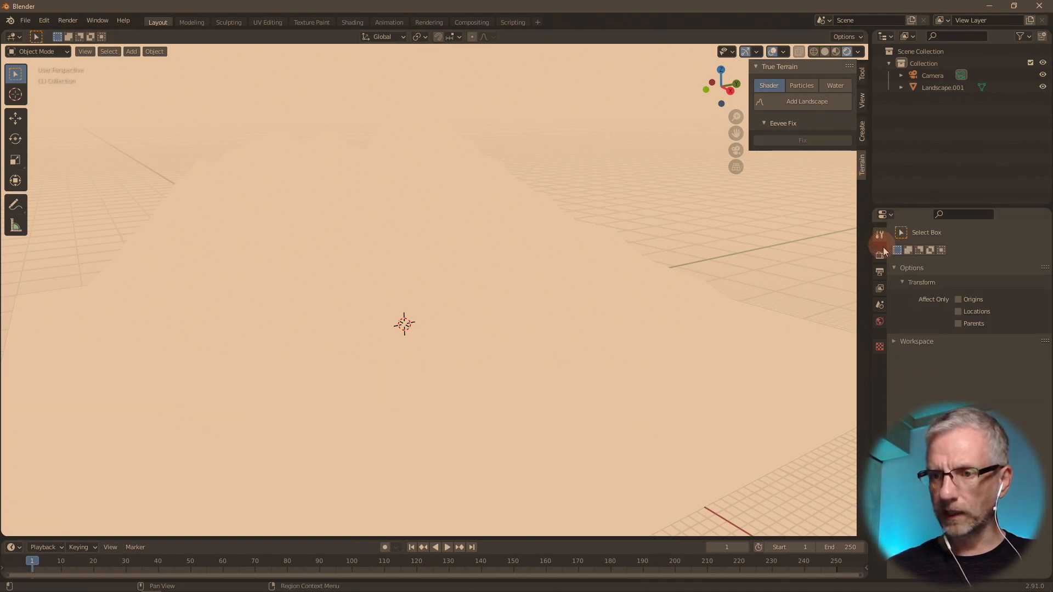
left_click(880, 255)
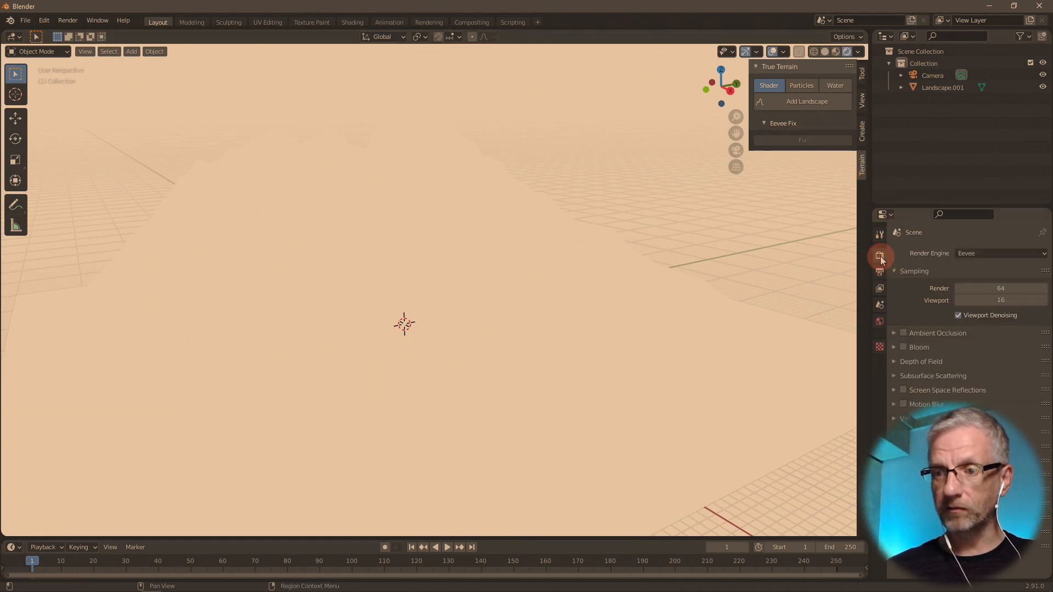
left_click(970, 254)
left_click(988, 293)
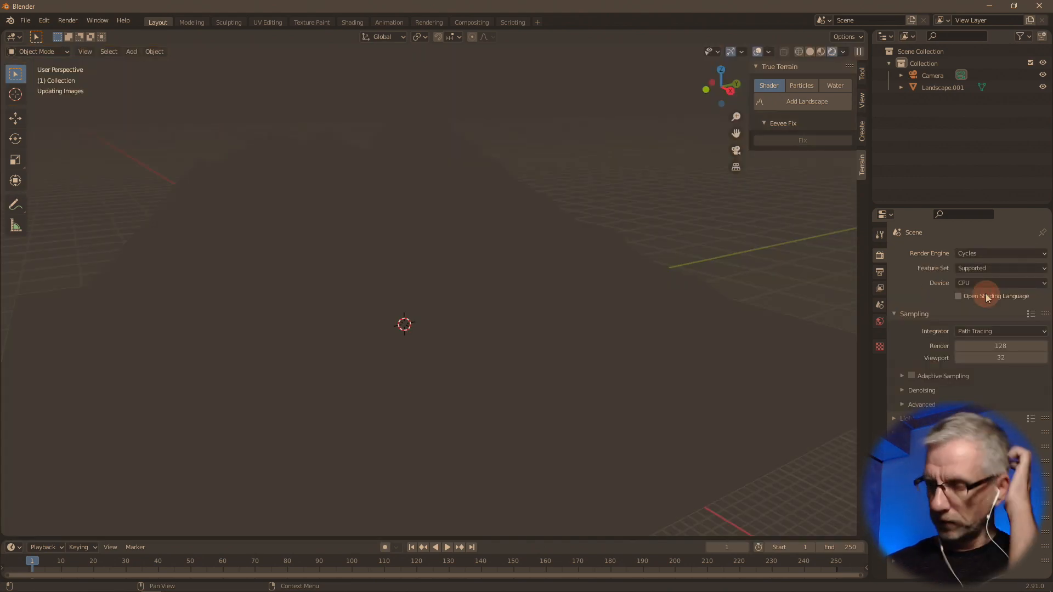
left_click(991, 284)
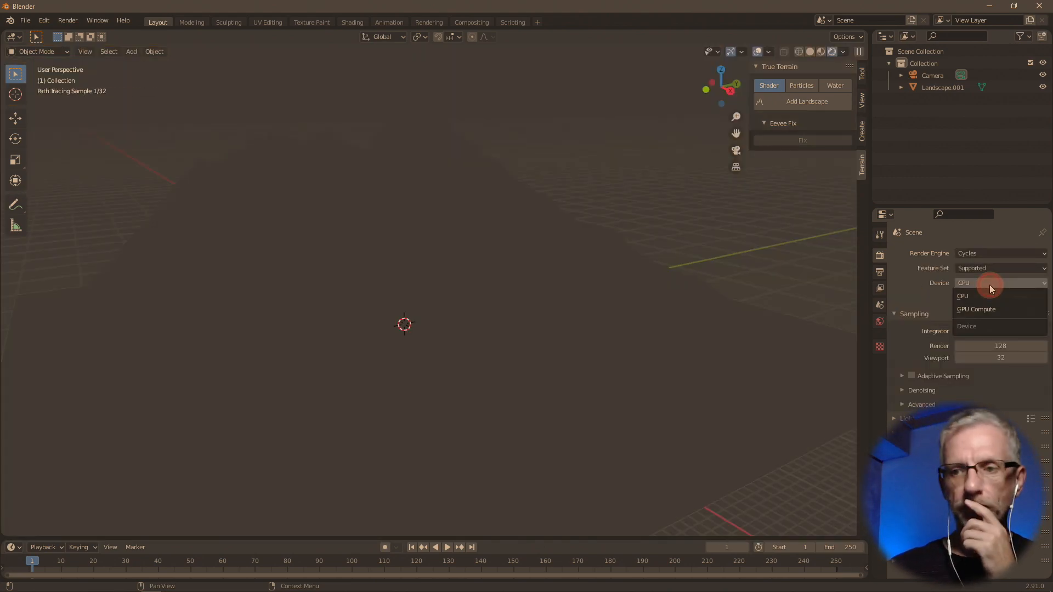
left_click(979, 311)
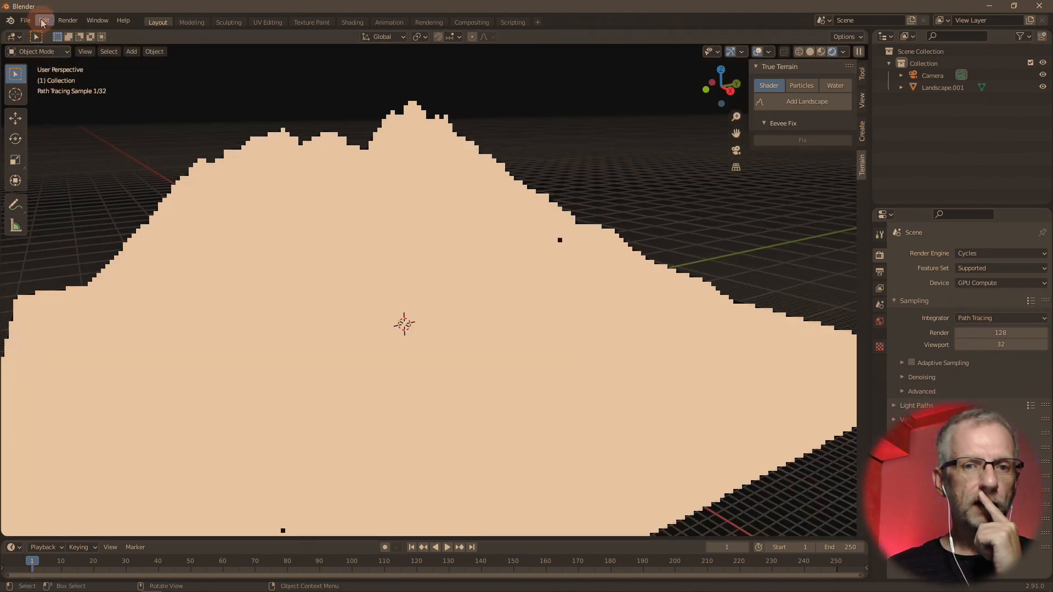
- Check the Cycles render devices in the system preferences and close the preferences
left_click(44, 20)
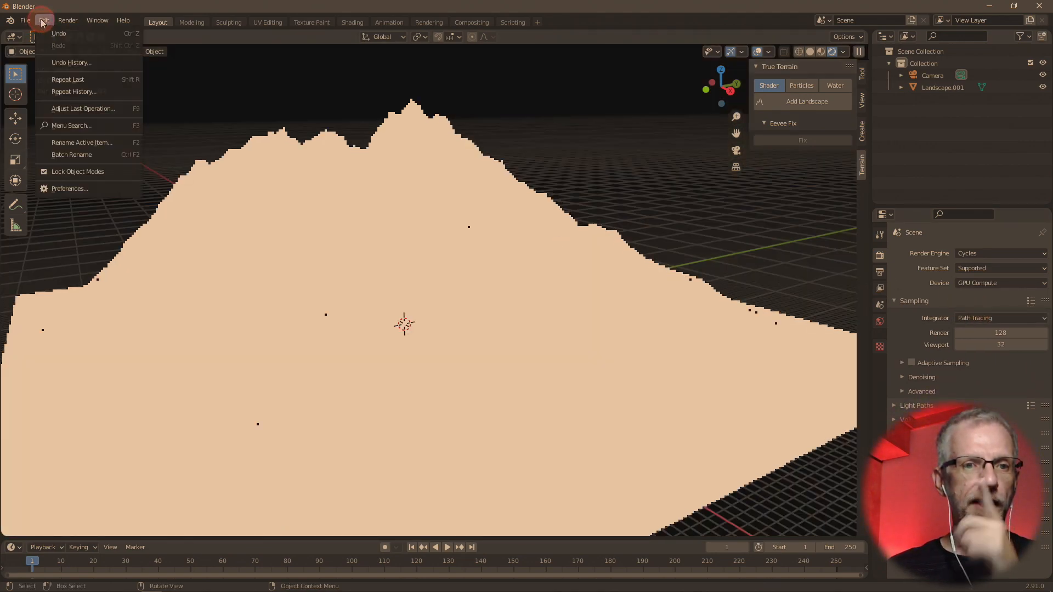
left_click(72, 188)
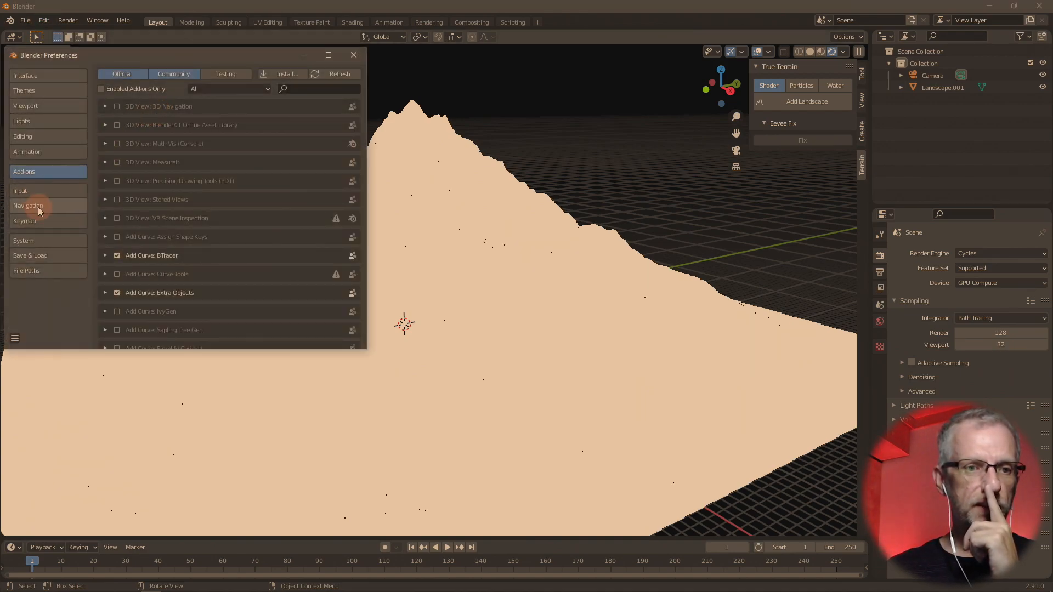
left_click(44, 241)
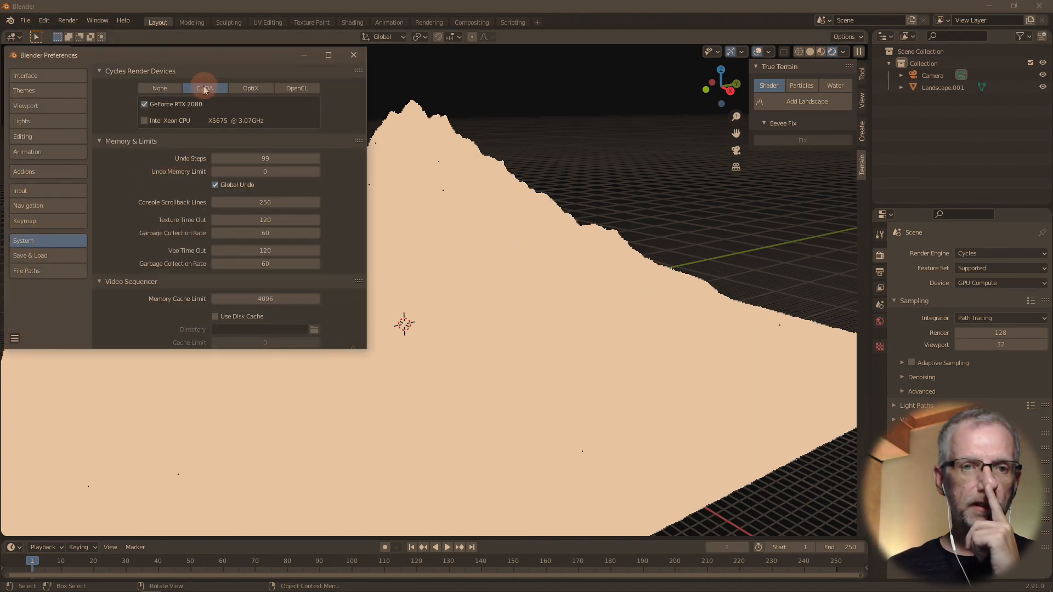
left_click(352, 57)
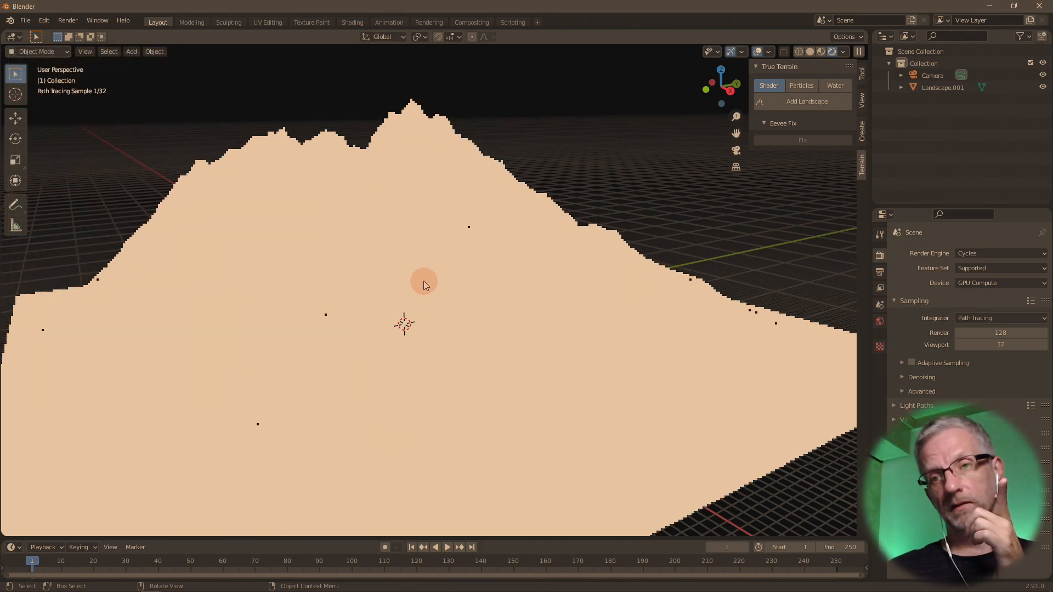
- Return to the Shading workspace and delete the Image Texture node and the second Mapping node from the world's node tree
left_click(351, 23)
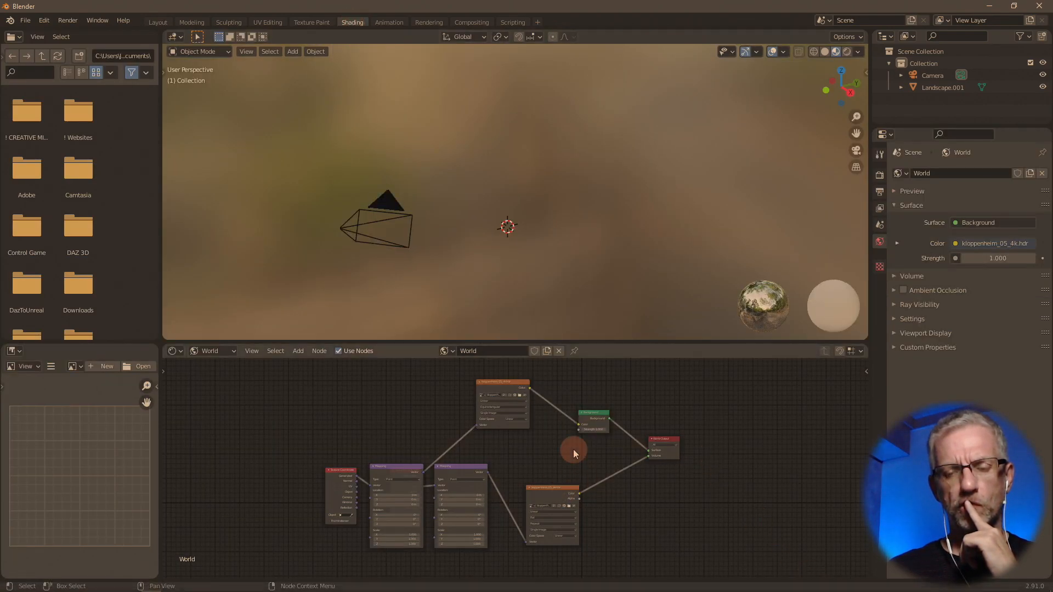
left_click_drag(559, 509, 558, 498)
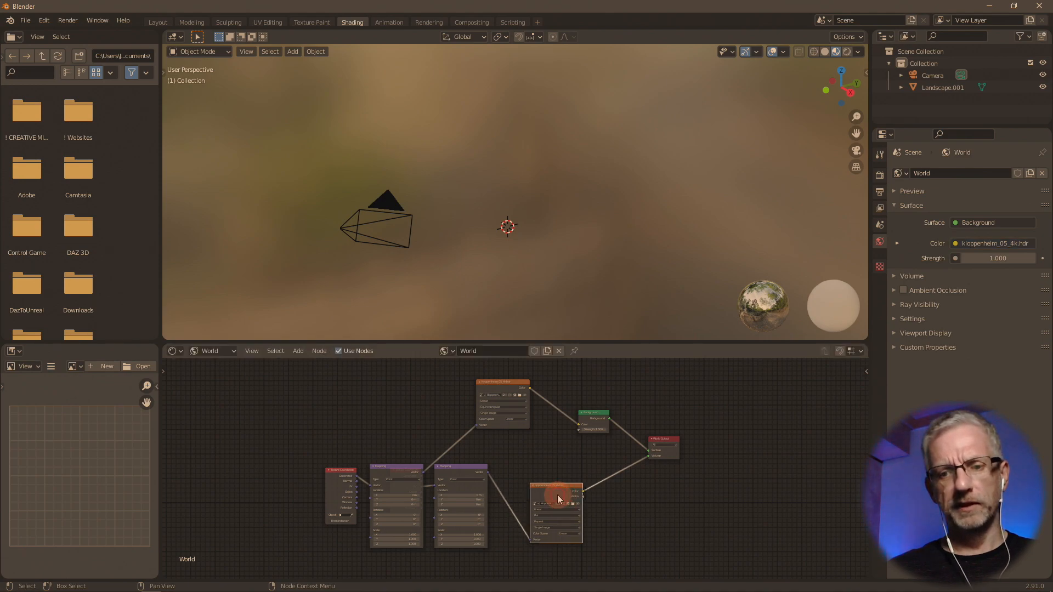
key("Delete")
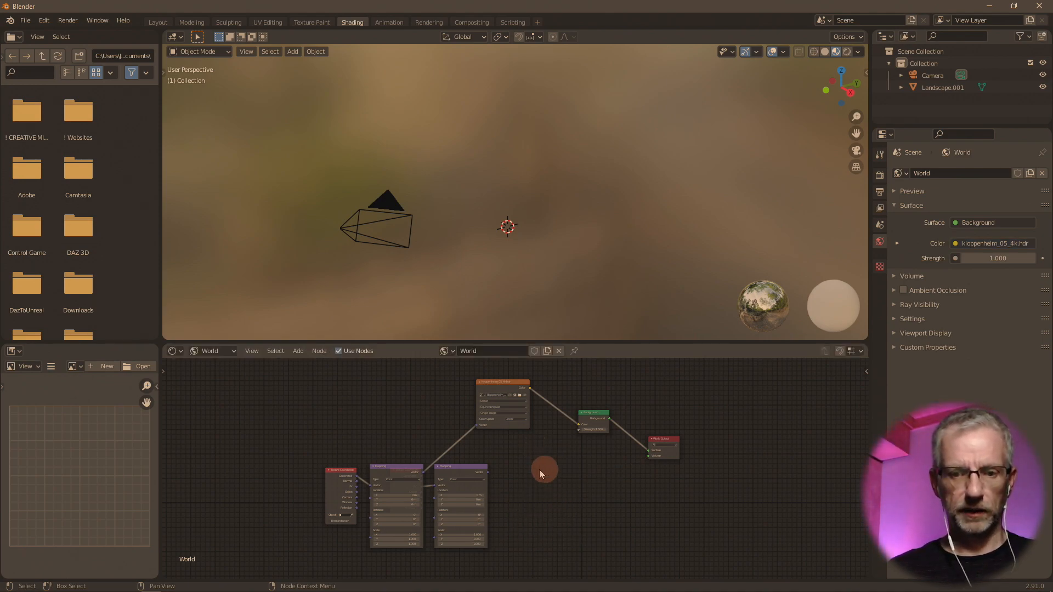
scroll(512, 469, "up", 3)
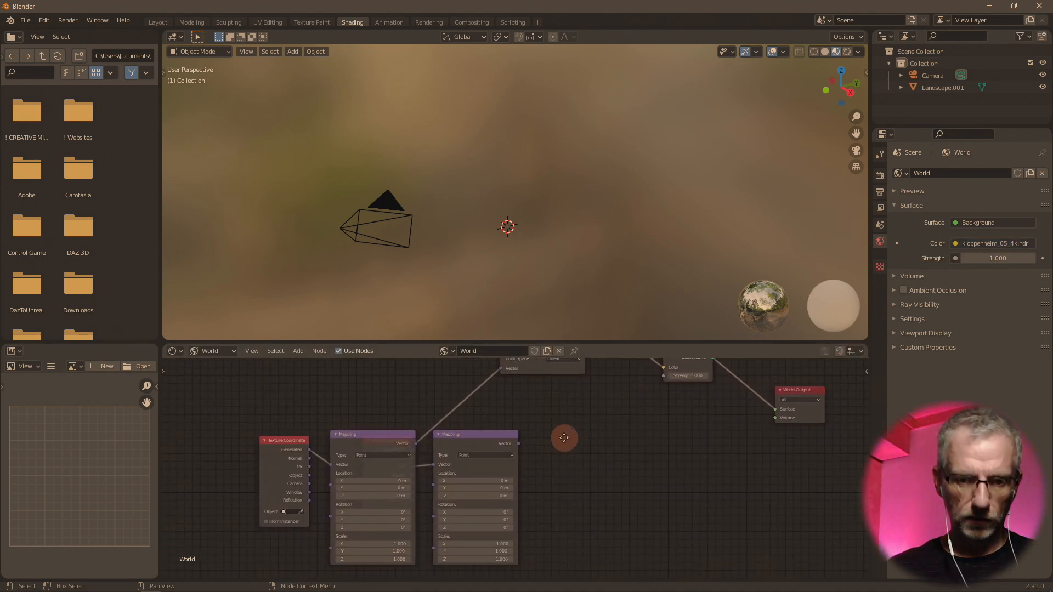
left_click(458, 439)
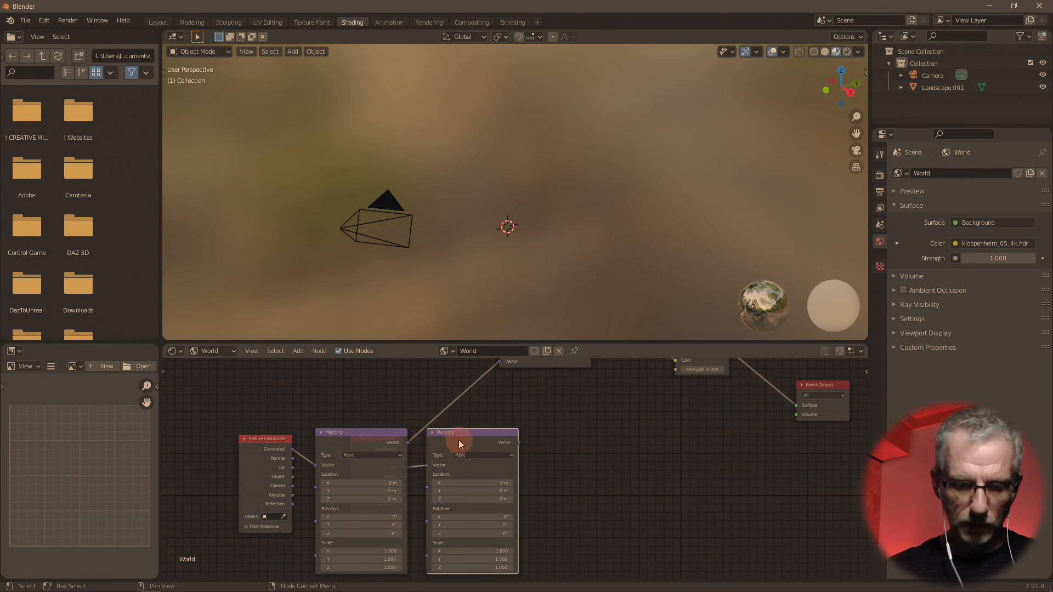
key("Delete")
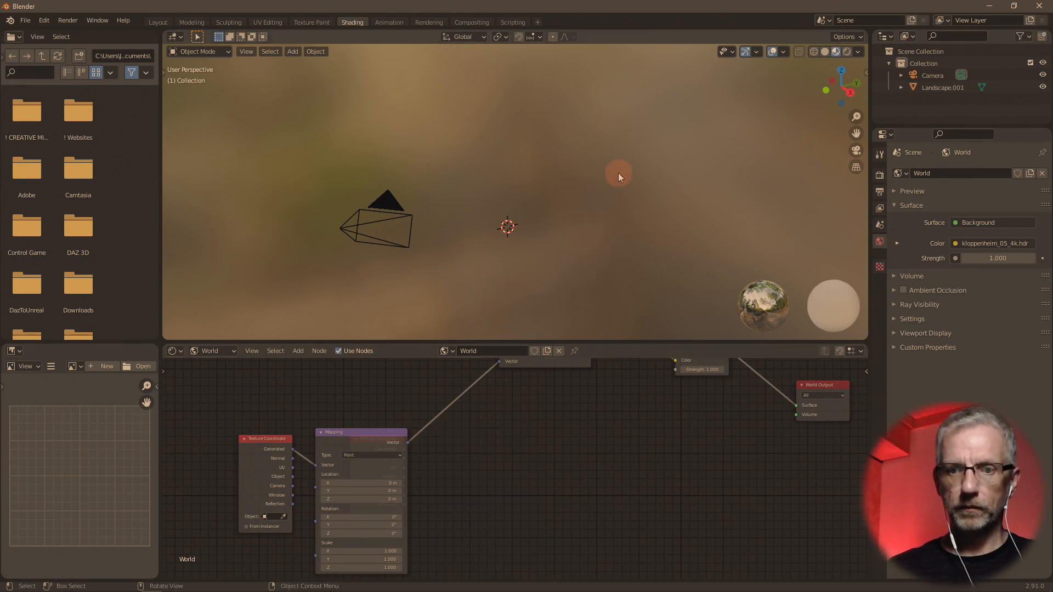
- Select the Landscape.001 object and frame it in the Shading workspace's viewport
scroll(619, 174, "down", 3)
scroll(618, 174, "up", 6)
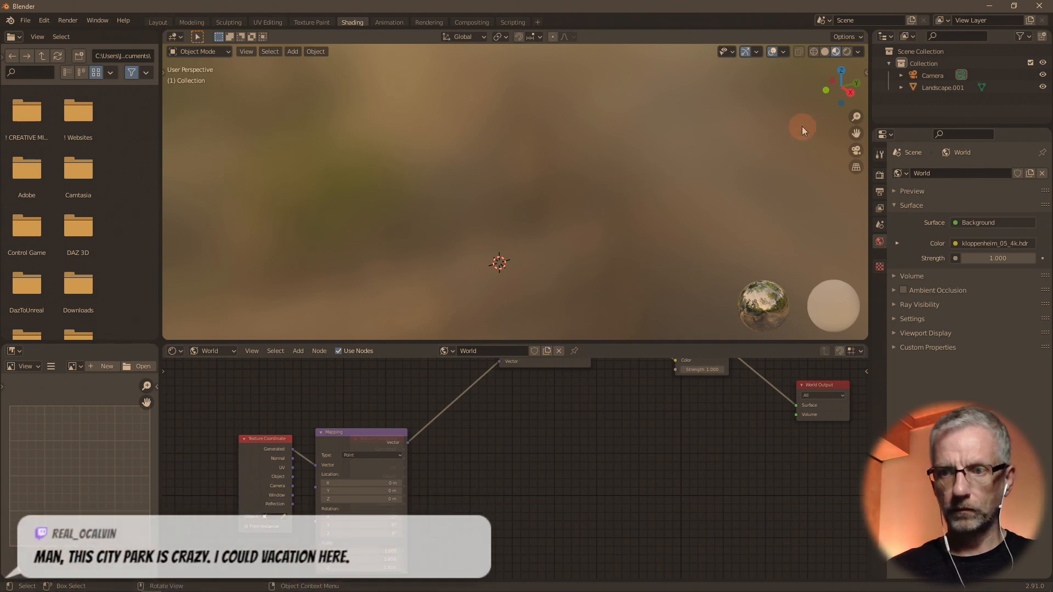
left_click(942, 87)
key("KP_Decimal")
scroll(681, 186, "down", 6)
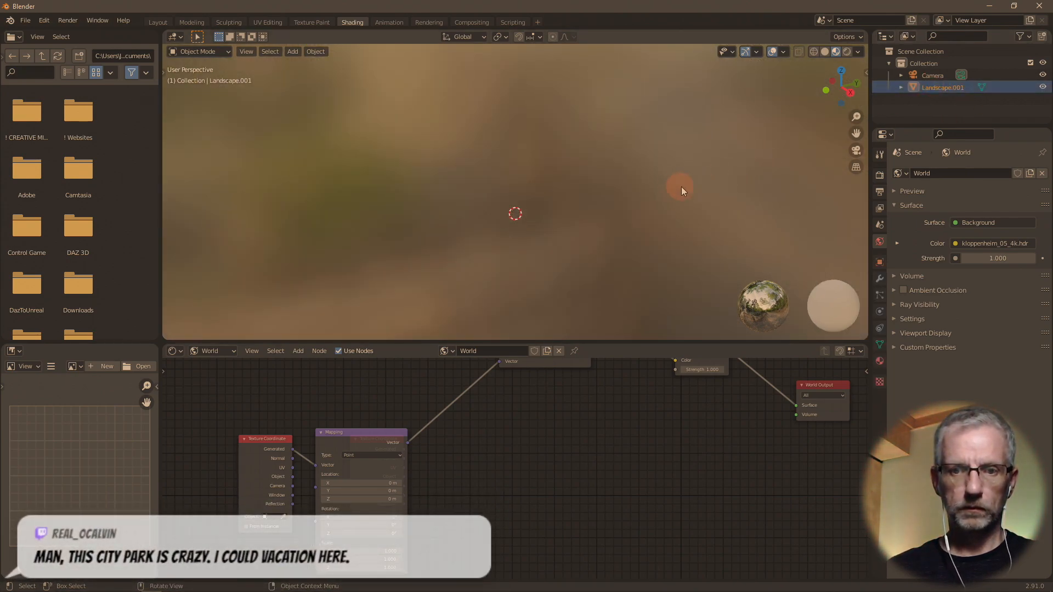
- Switch to the Layout workspace and view the whole landscape in the rendered viewport
scroll(681, 186, "up", 3)
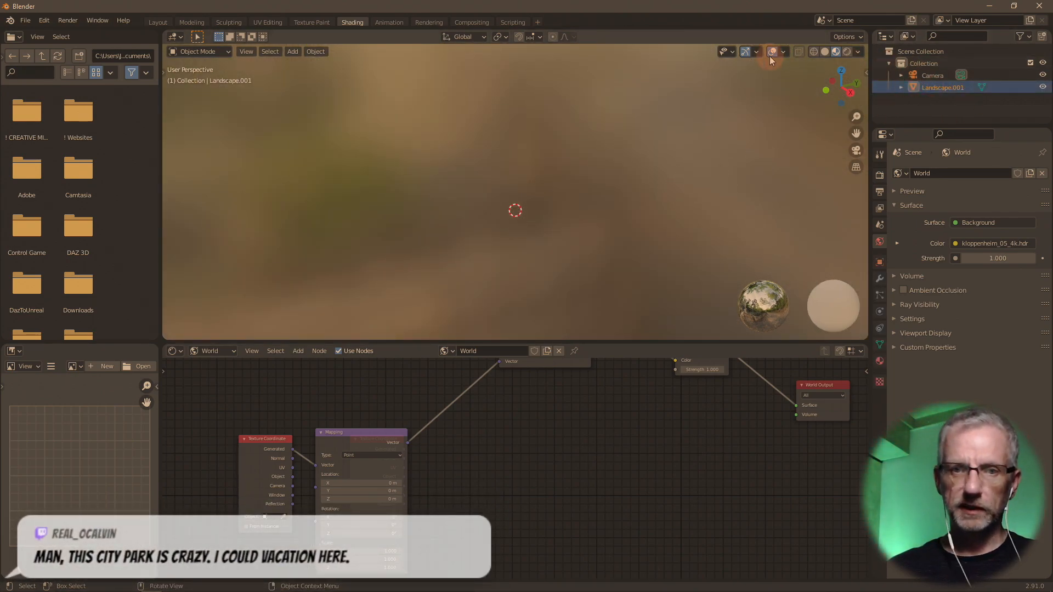
left_click(163, 22)
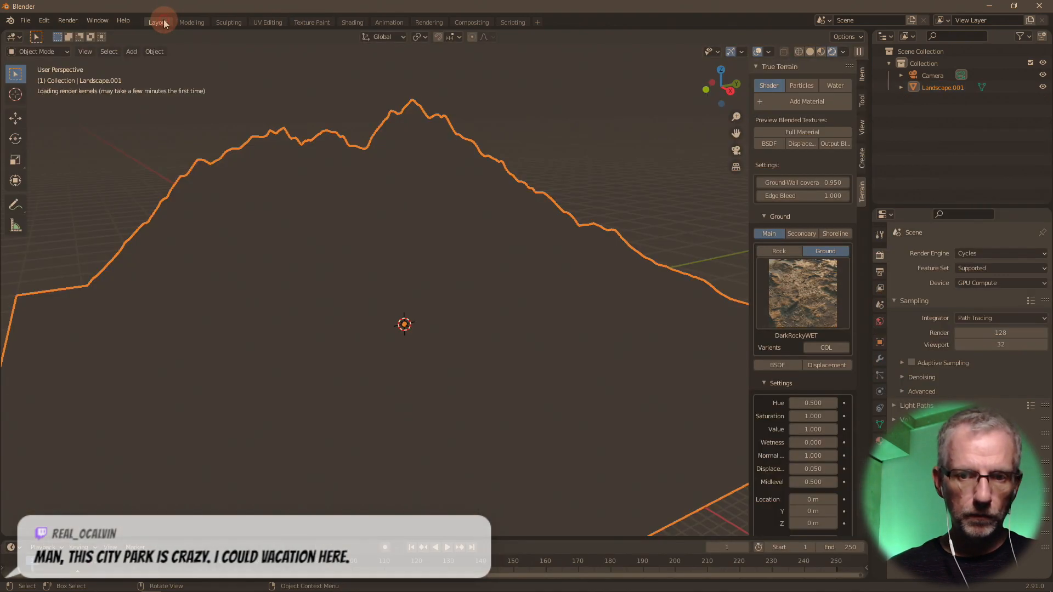
scroll(383, 320, "down", 1)
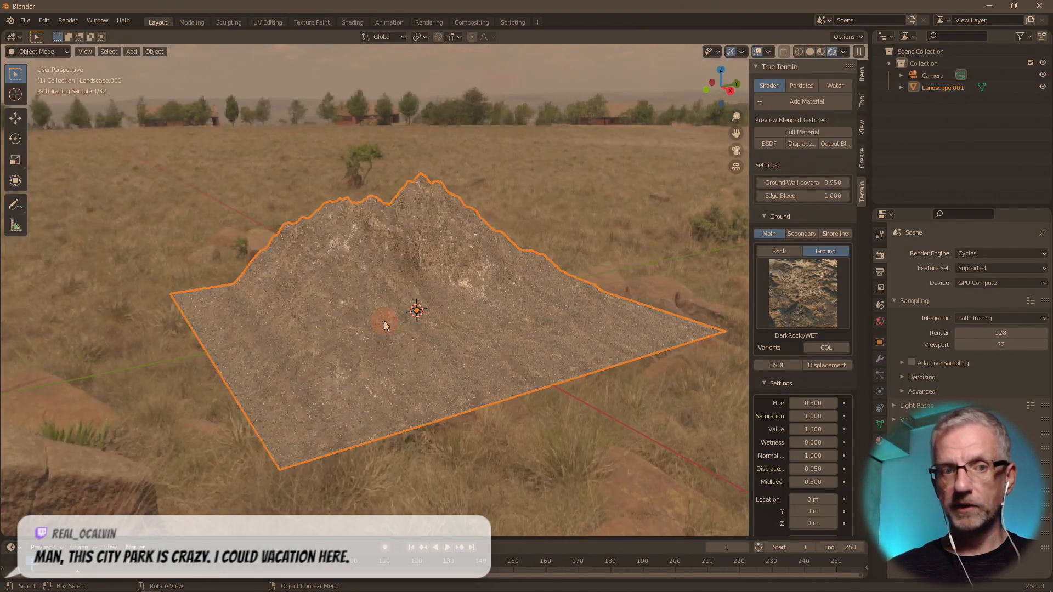
mouse_move(384, 321)
middle_mouse_down()
mouse_move(411, 337)
mouse_move(376, 327)
middle_mouse_up()
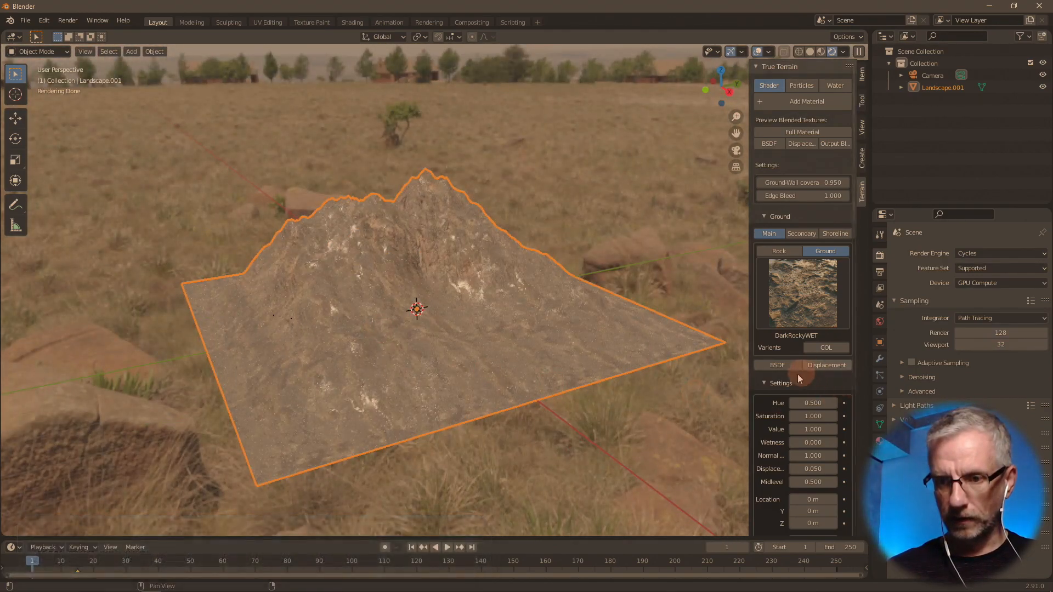
- Widen the True Terrain sidebar and make the render's film background transparent
mouse_move(750, 381)
left_mouse_down()
mouse_move(694, 381)
mouse_move(819, 377)
mouse_move(873, 443)
mouse_move(887, 309)
left_mouse_up()
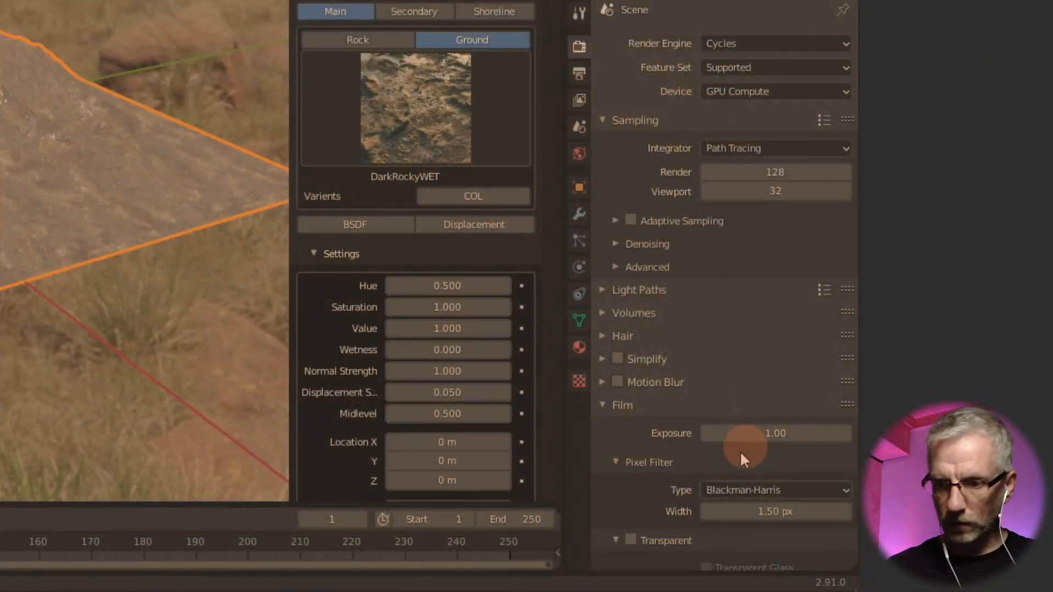
scroll(959, 521, "down", 5)
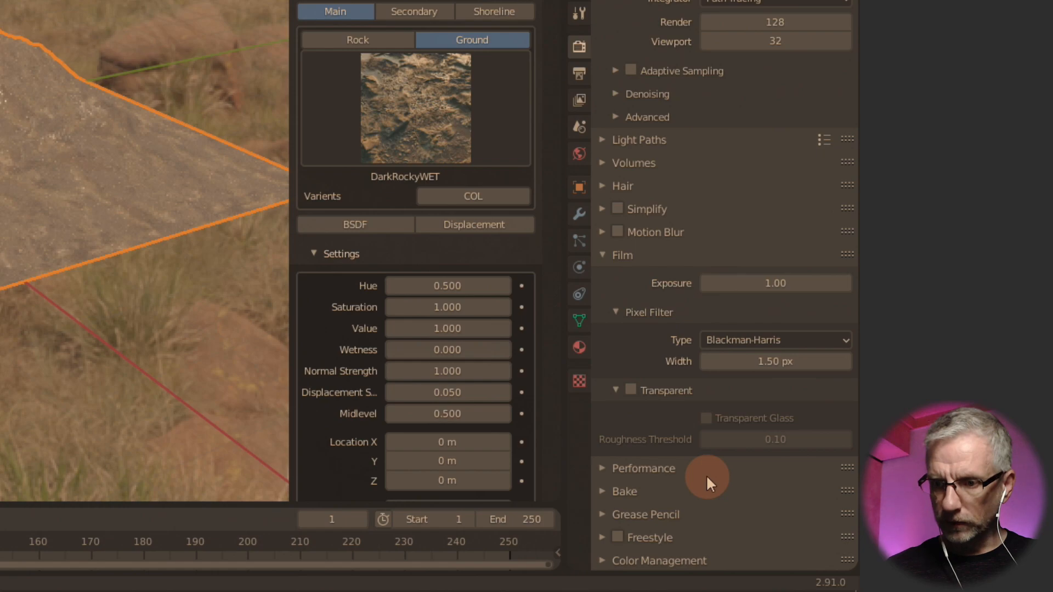
left_click(631, 389)
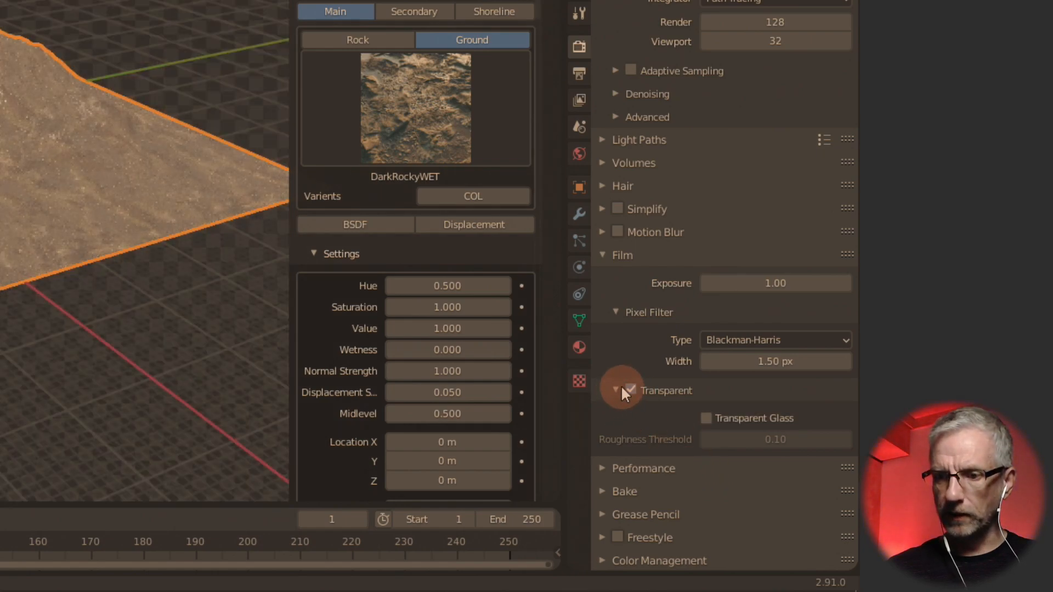
left_click(617, 389)
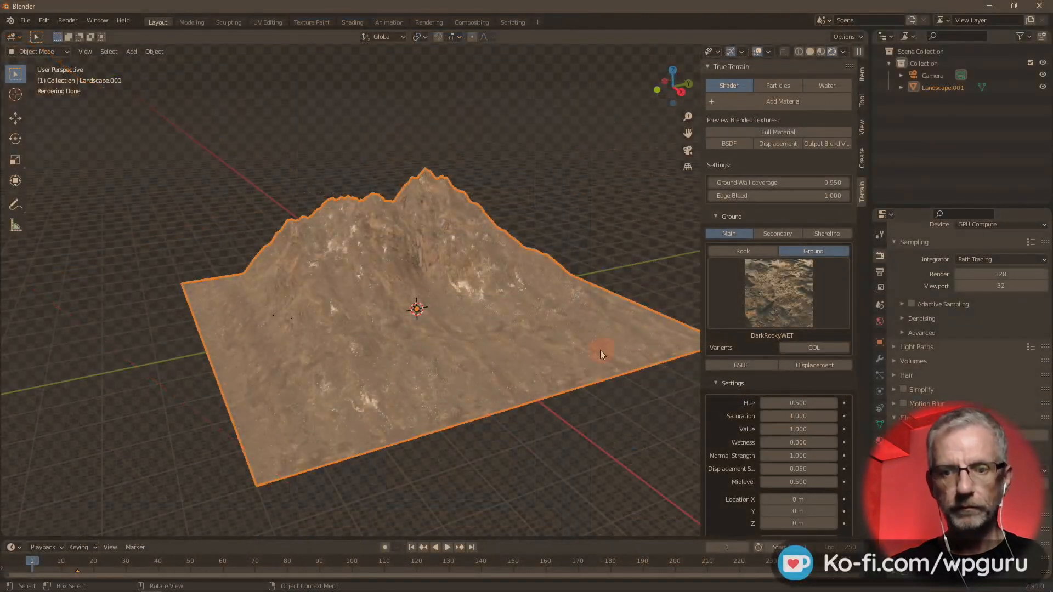
- Switch the viewport shading to Material Preview and inspect the terrain's rocky surface up close
mouse_move(544, 320)
middle_mouse_down()
mouse_move(576, 331)
mouse_move(564, 330)
middle_mouse_up()
scroll(554, 329, "up", 6)
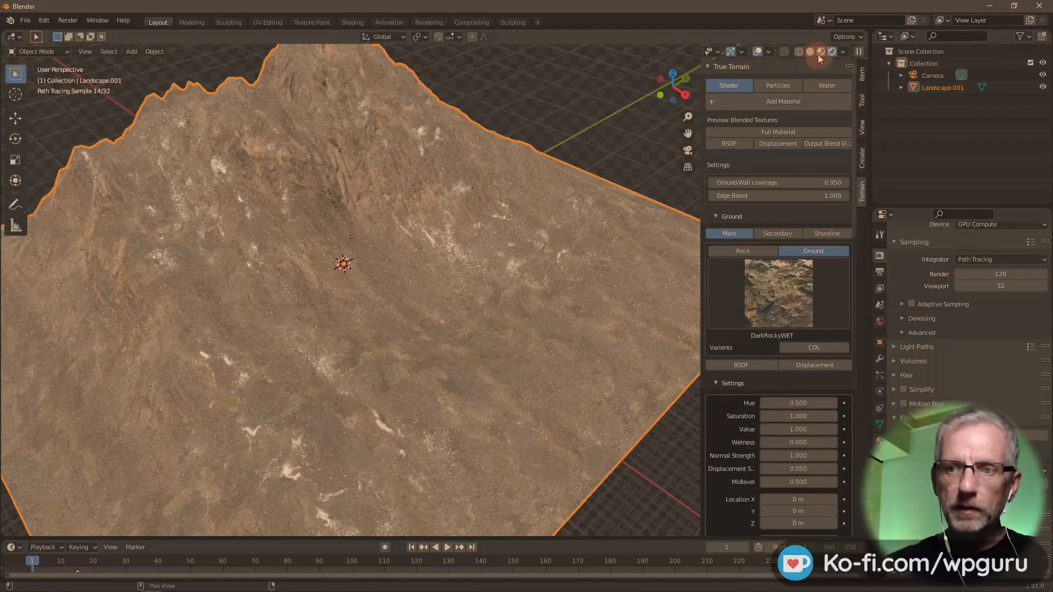
left_click(821, 52)
middle_click_drag(557, 212, 543, 195)
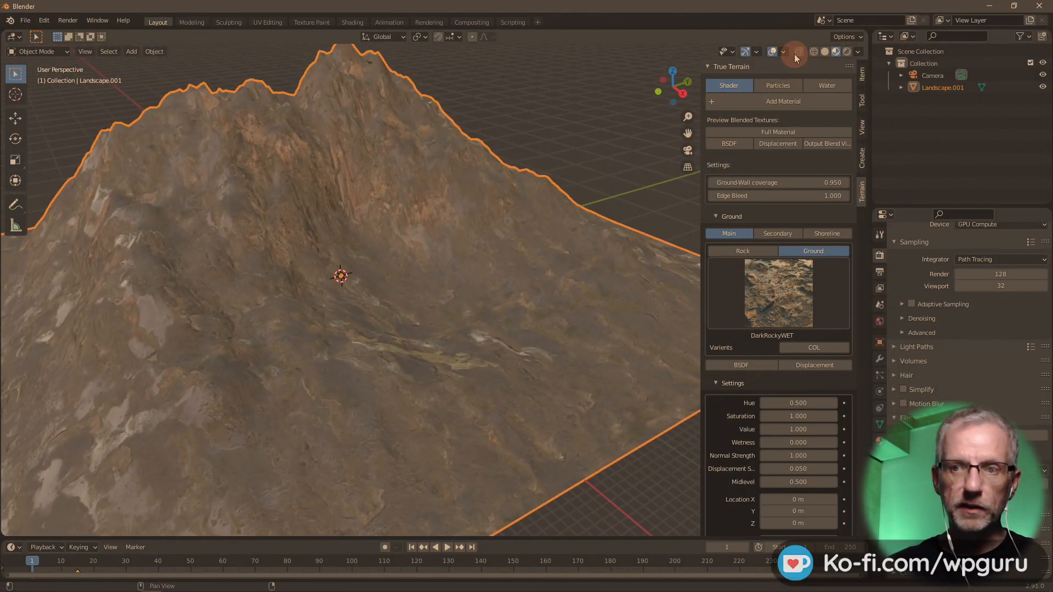
middle_click_drag(527, 219, 516, 221)
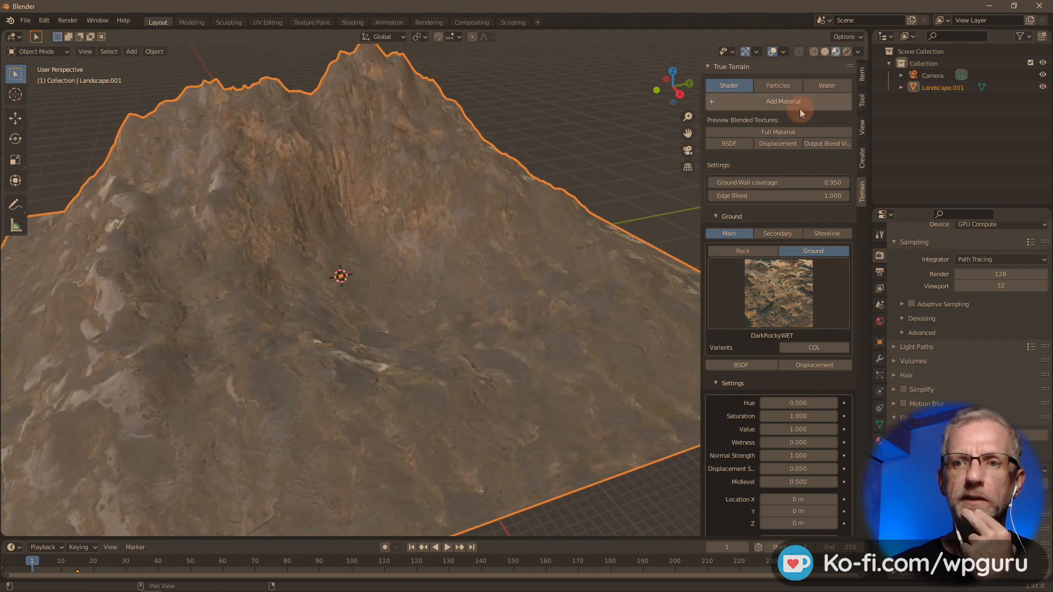
- Change the terrain's main ground texture to GrassShort001 and inspect the slopes
left_click(788, 310)
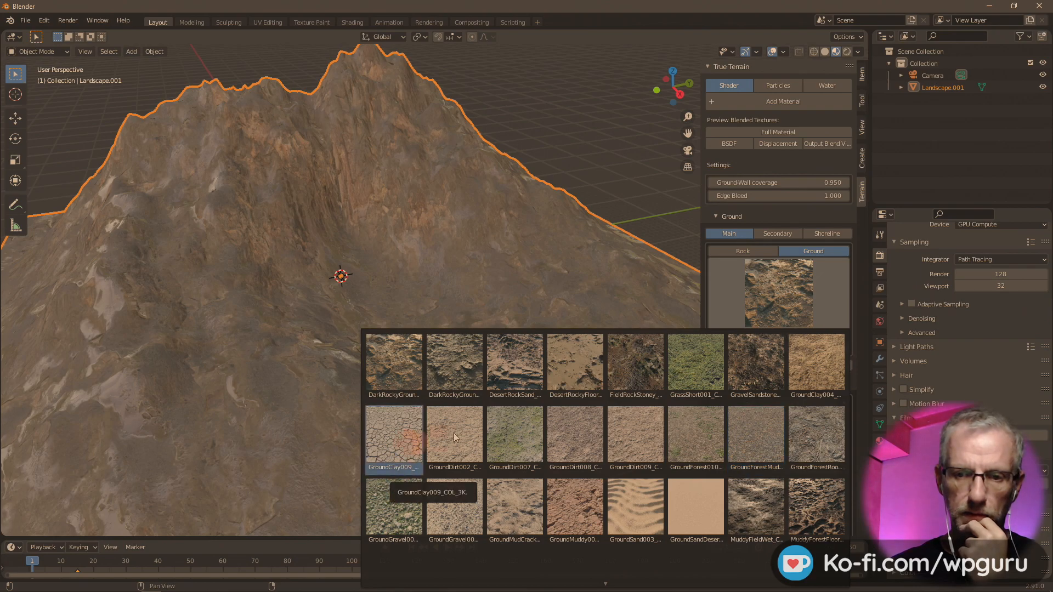
left_click(685, 385)
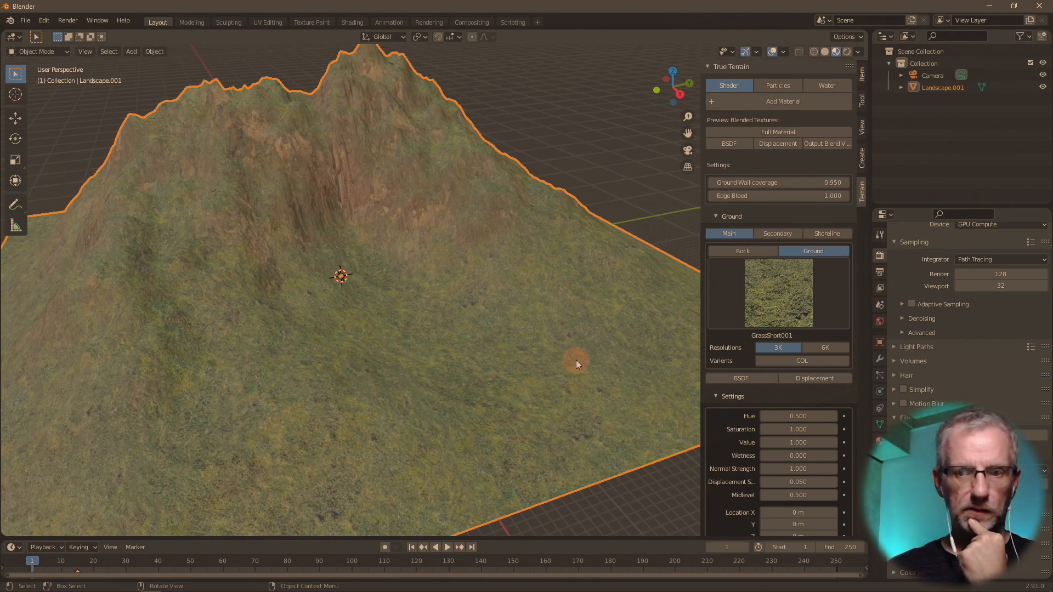
scroll(576, 360, "down", 3)
scroll(576, 360, "up", 6)
middle_click_drag(576, 360, 613, 405)
scroll(606, 394, "down", 4)
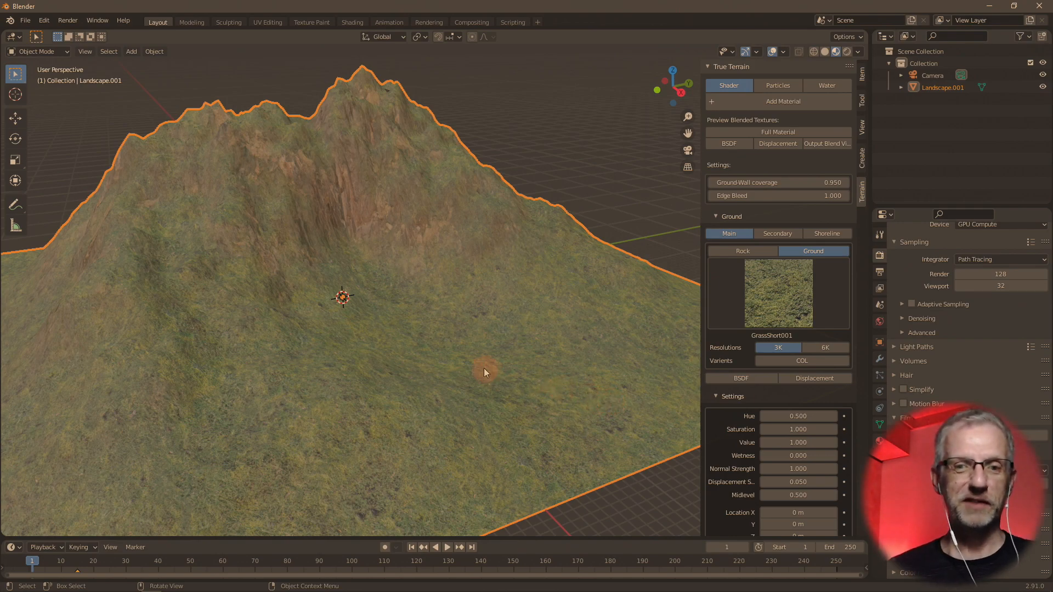
mouse_move(475, 372)
middle_mouse_down()
mouse_move(532, 390)
mouse_move(463, 377)
middle_mouse_up()
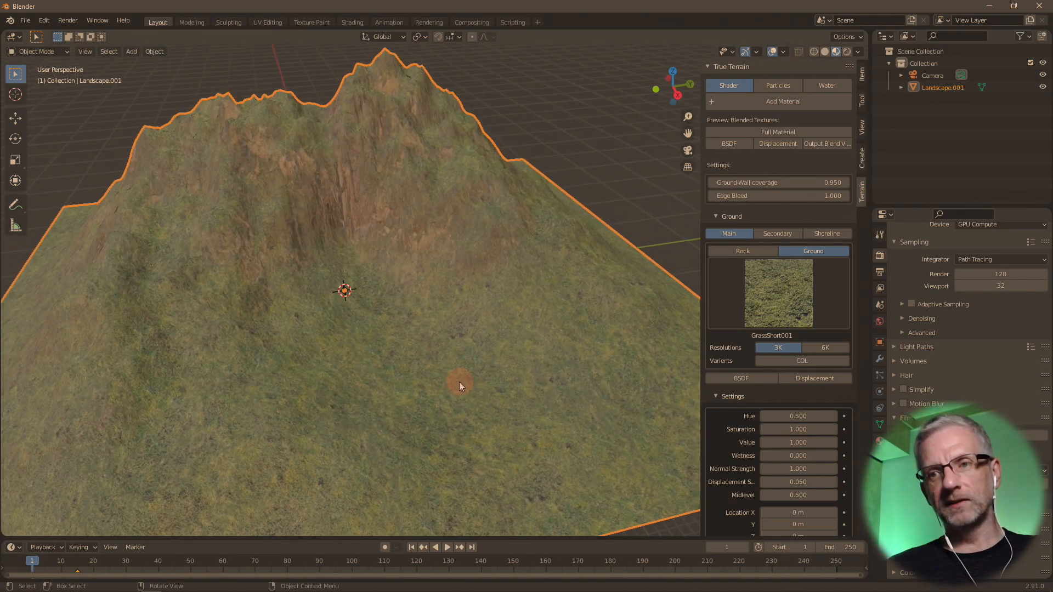
- Show True Terrain's Water options and read the full hint about adding or selecting a water object
left_click(828, 85)
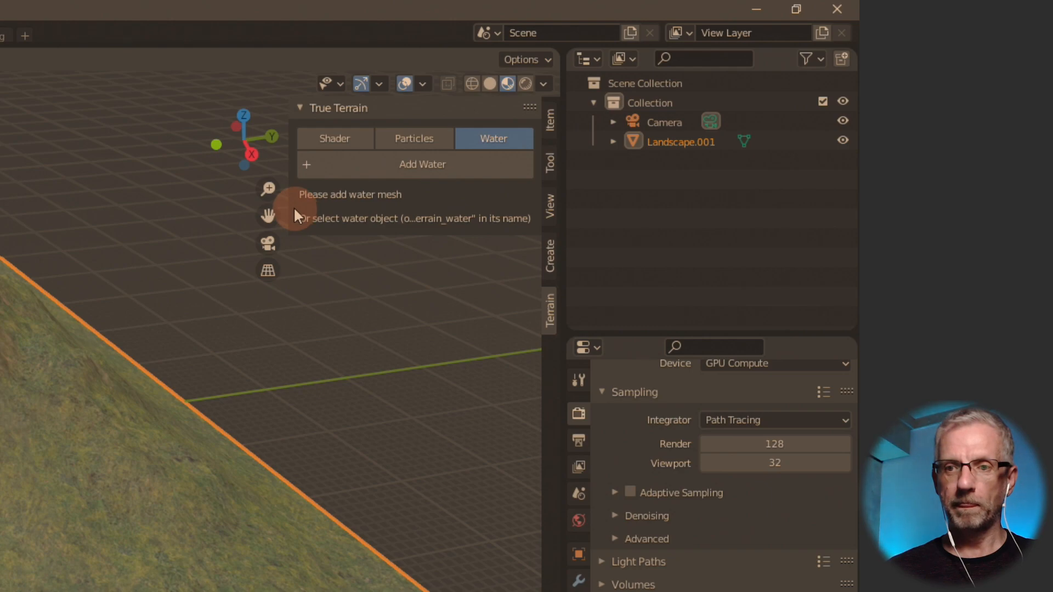
left_click_drag(294, 214, 189, 218)
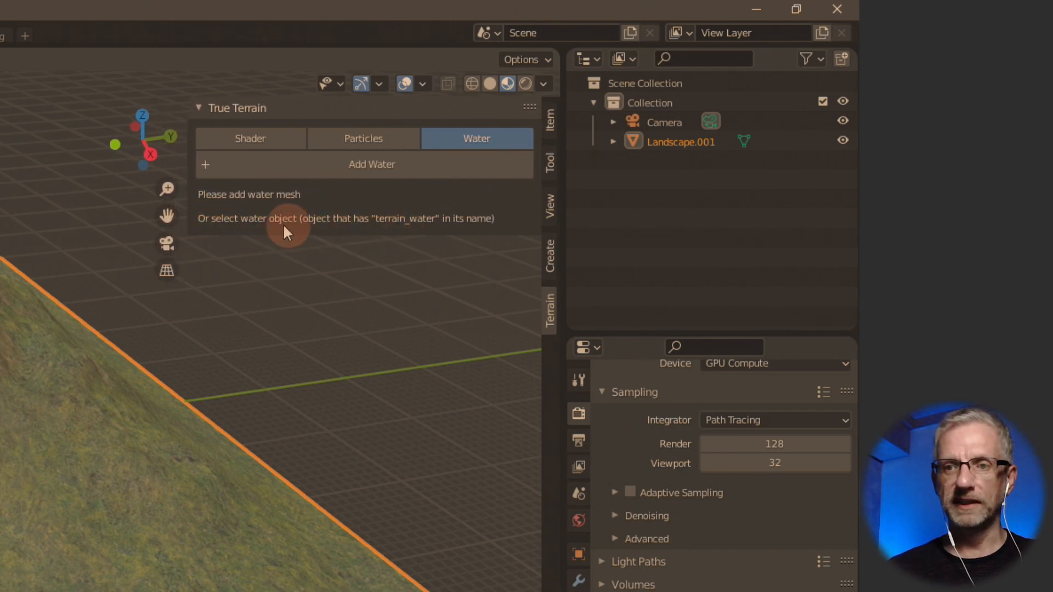
left_click_drag(190, 214, 292, 213)
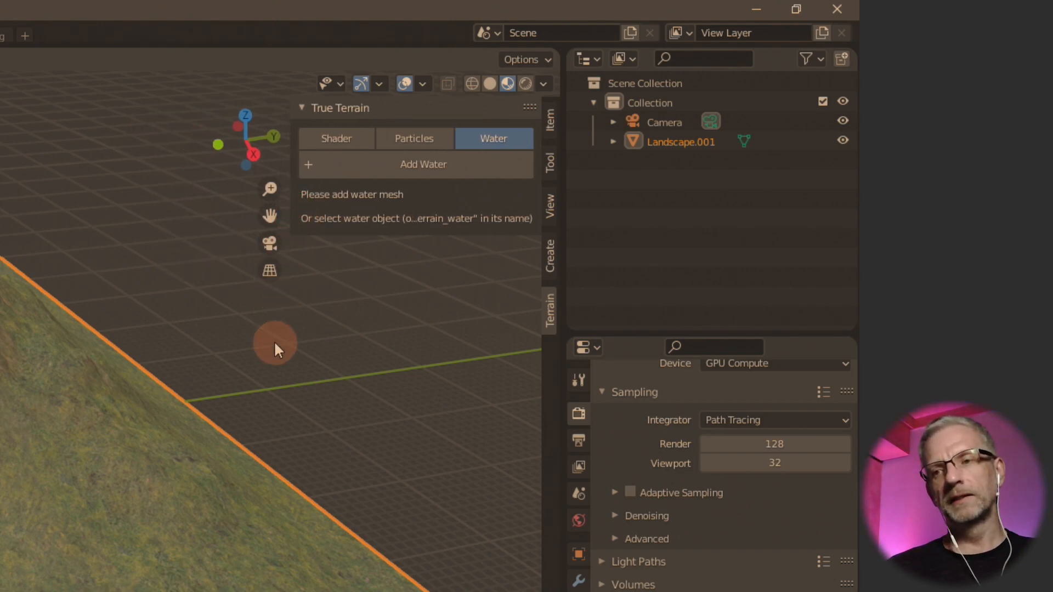
- Switch to the True Terrain 3.1 Help PDF and read the pages about the particle options
key("alt+Tab")
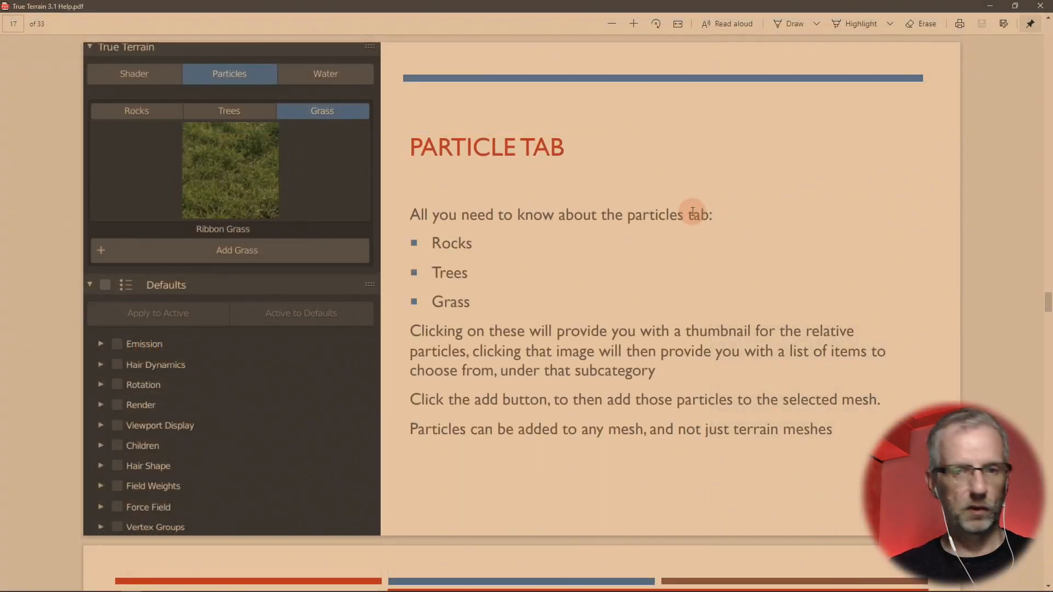
scroll(690, 246, "down", 8)
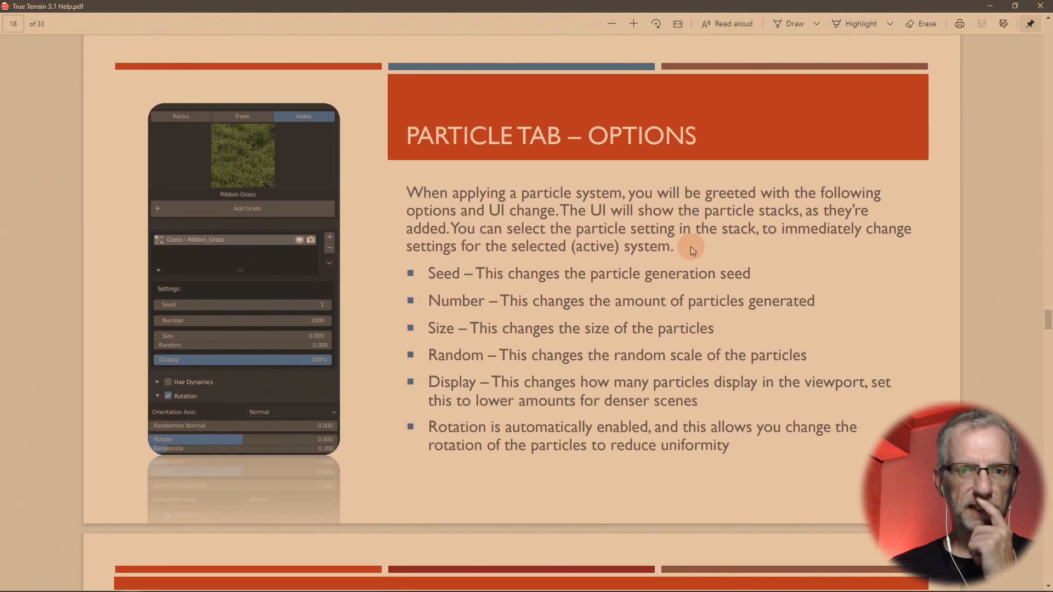
scroll(691, 246, "down", 8)
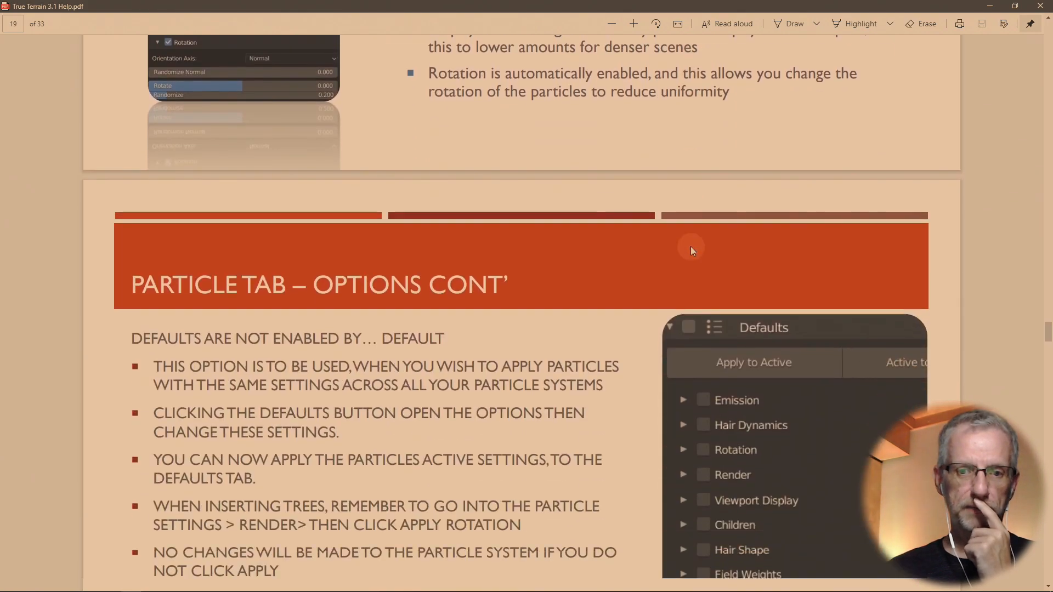
scroll(691, 246, "up", 1)
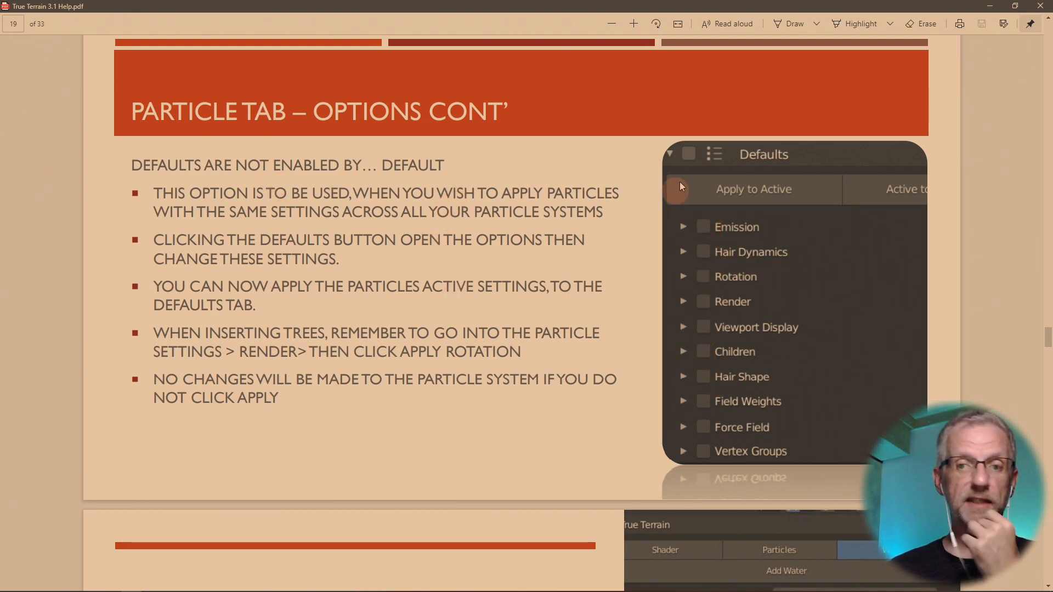
scroll(695, 359, "down", 7)
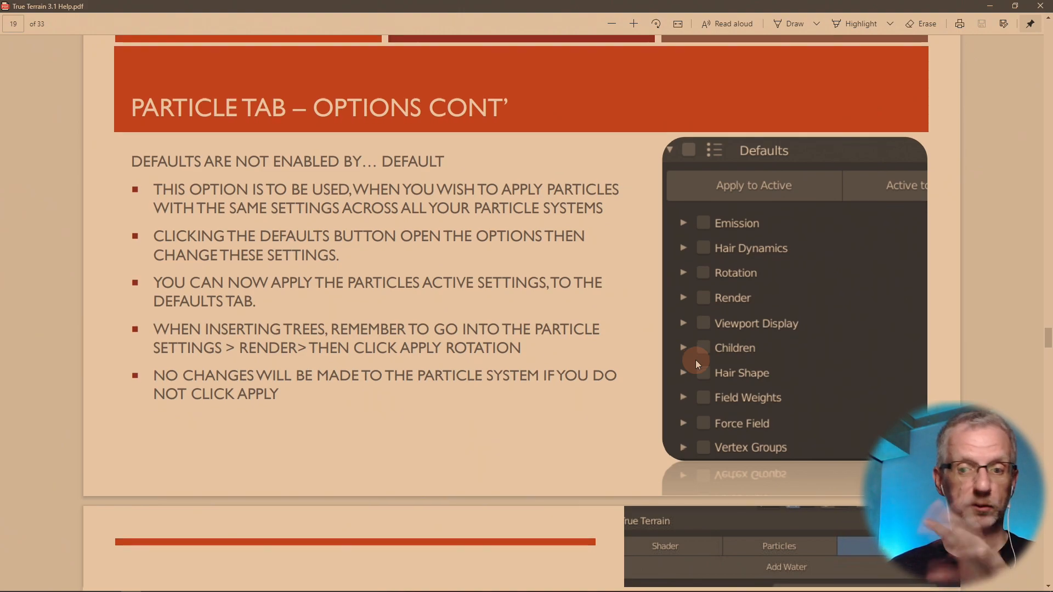
- Read the help PDF's water, update and render settings pages, return to the Water Basics page, and minimise the document
scroll(695, 360, "down", 1)
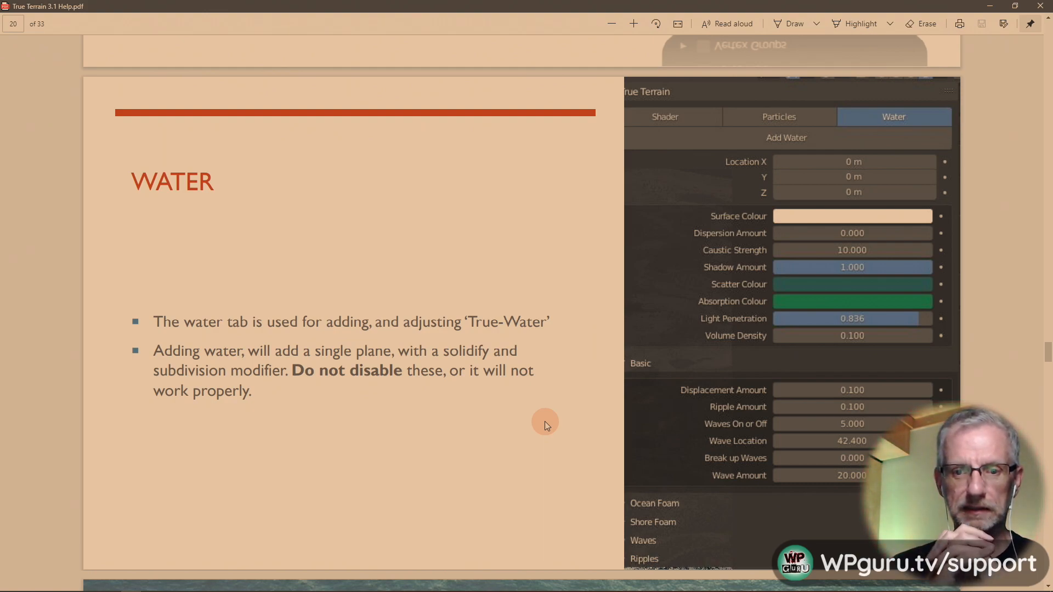
scroll(544, 421, "down", 10)
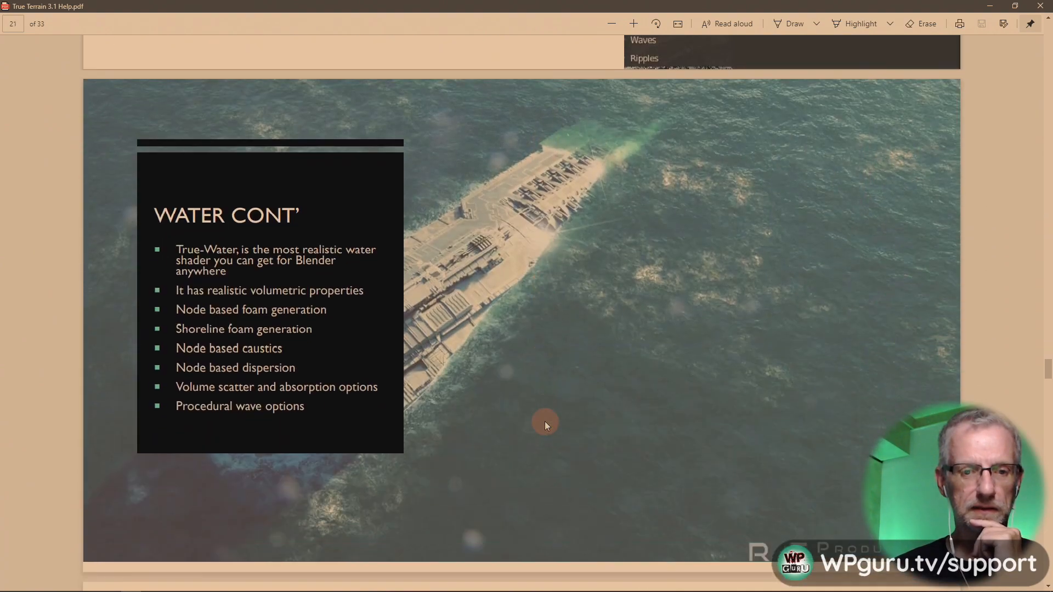
scroll(545, 421, "up", 1)
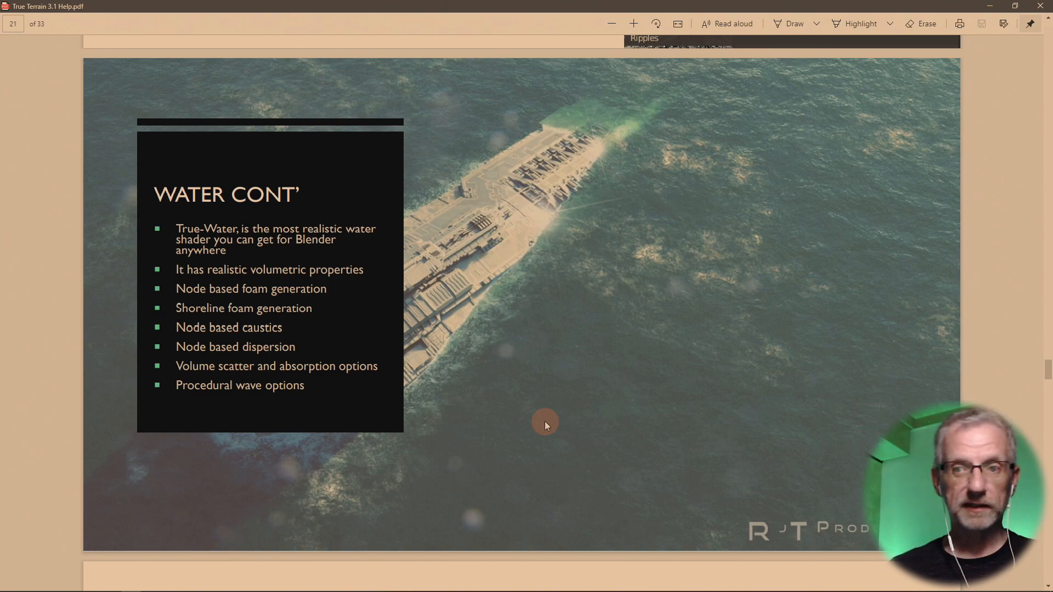
scroll(545, 421, "down", 8)
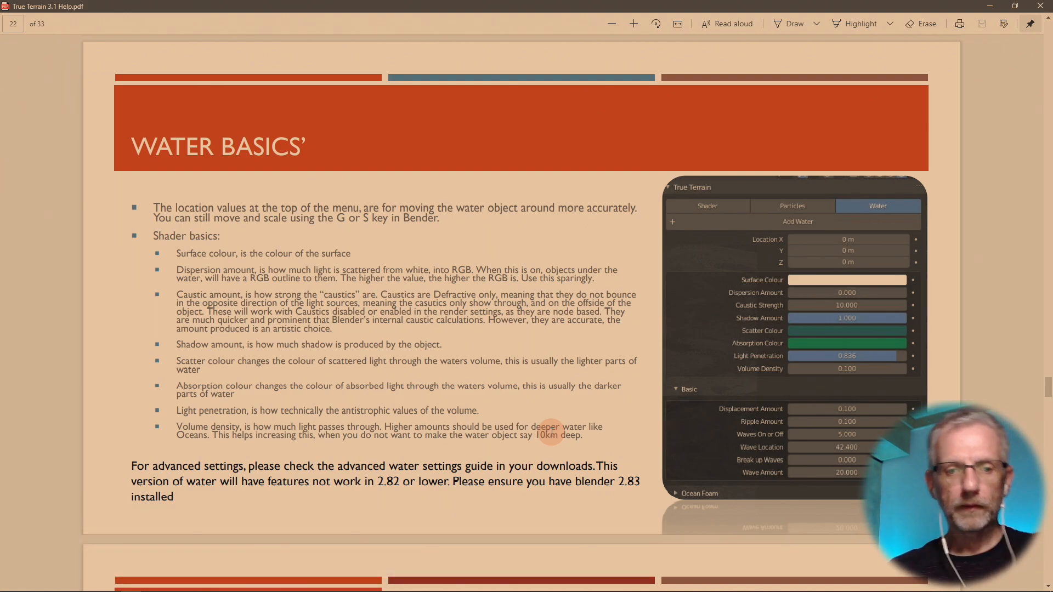
scroll(552, 433, "down", 10)
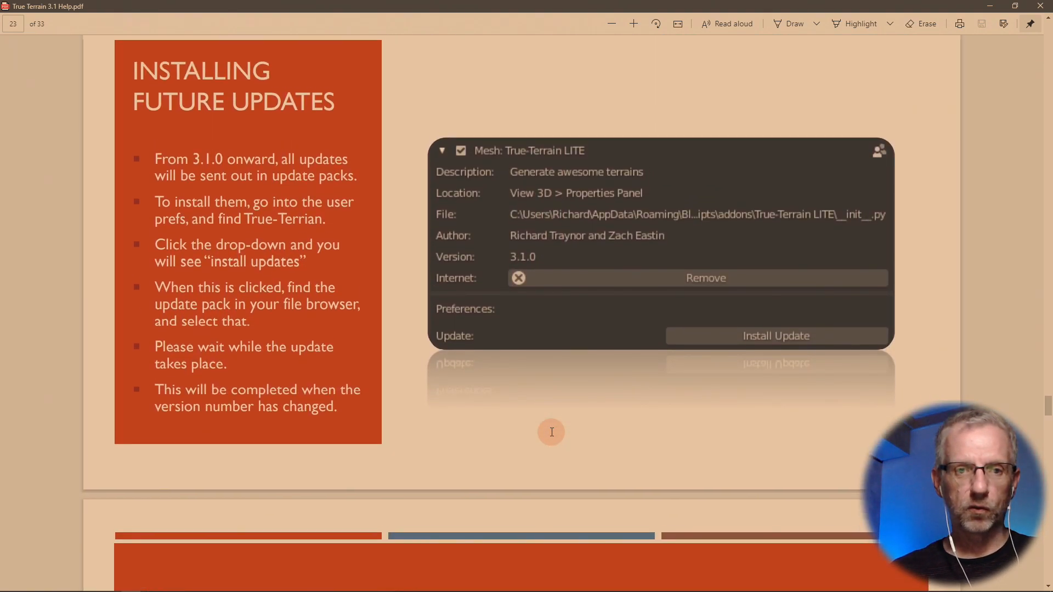
scroll(552, 433, "down", 5)
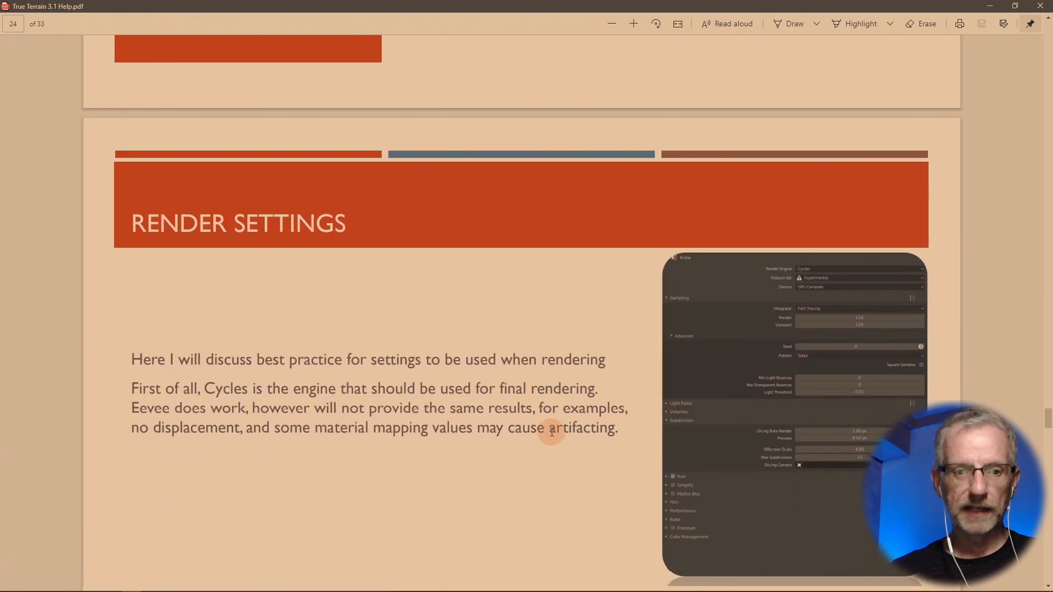
scroll(552, 432, "down", 8)
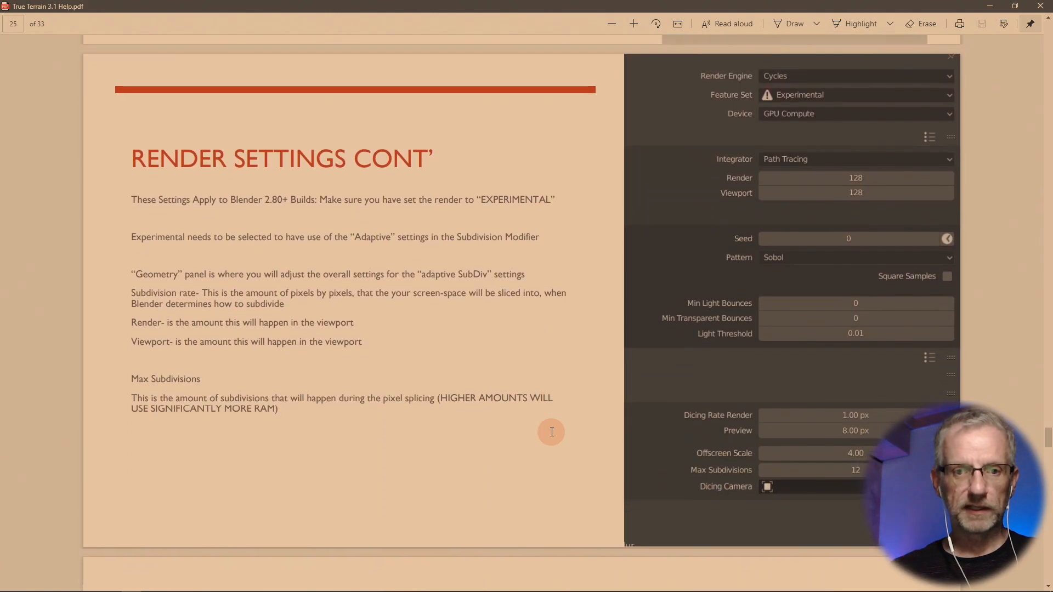
scroll(552, 432, "up", 20)
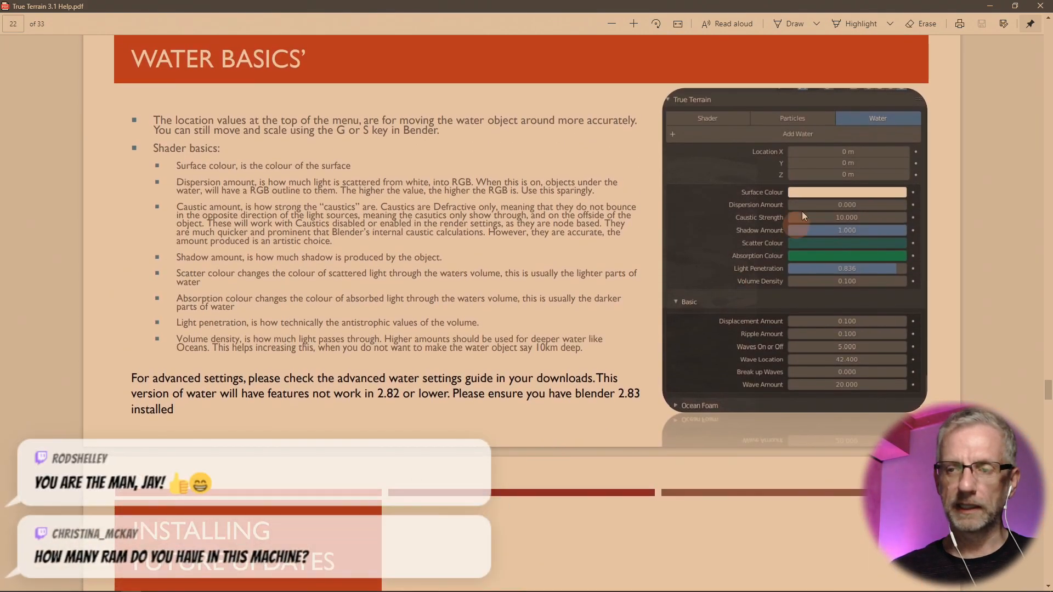
left_click(989, 6)
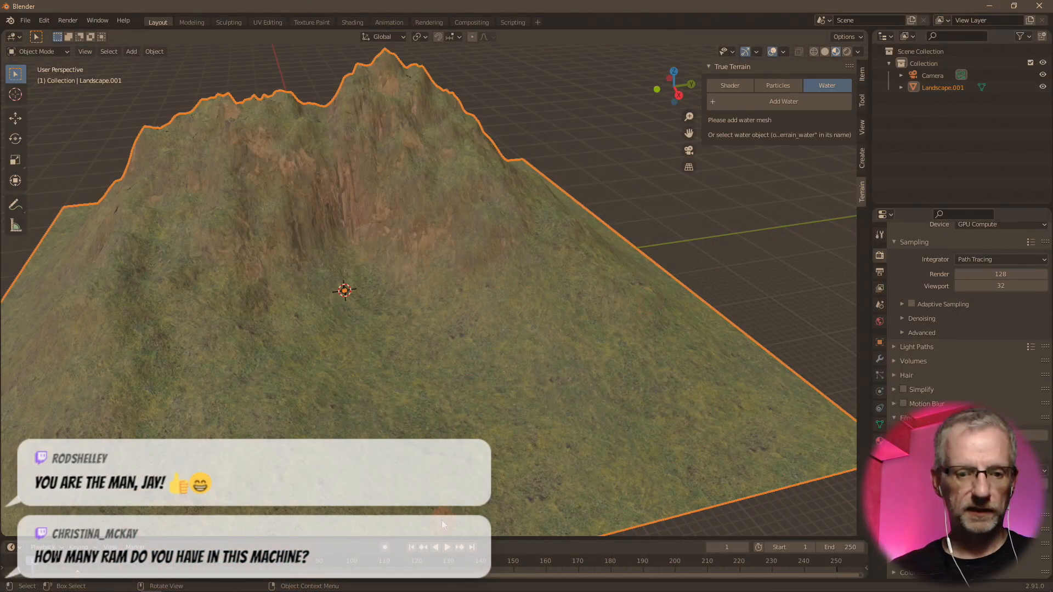
- Open True Water 4.pdf from the Downloads folder and enlarge its pages to 150%
key("super")
left_click(108, 585)
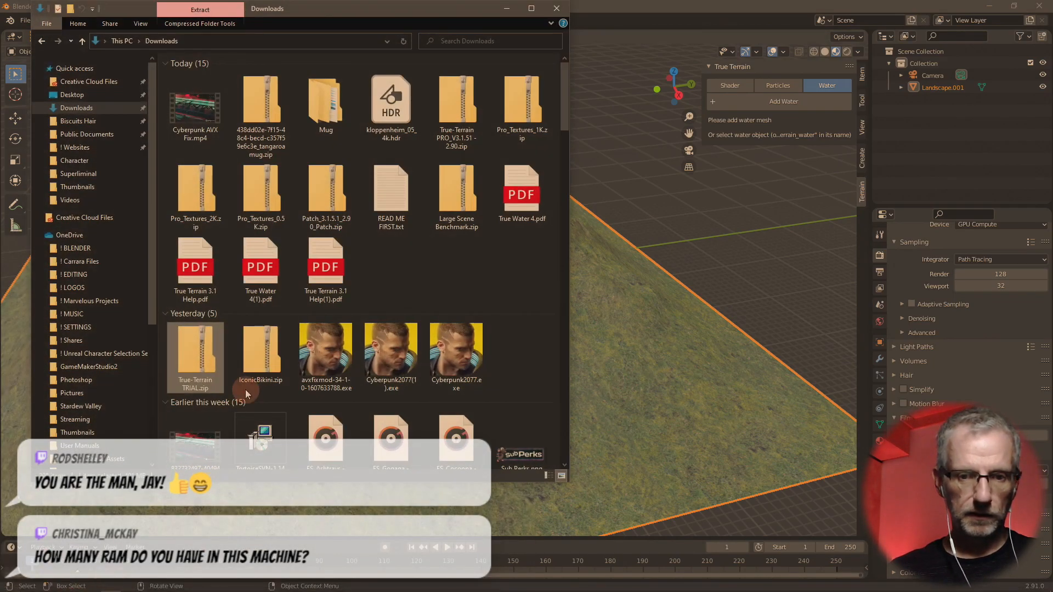
double_click(525, 196)
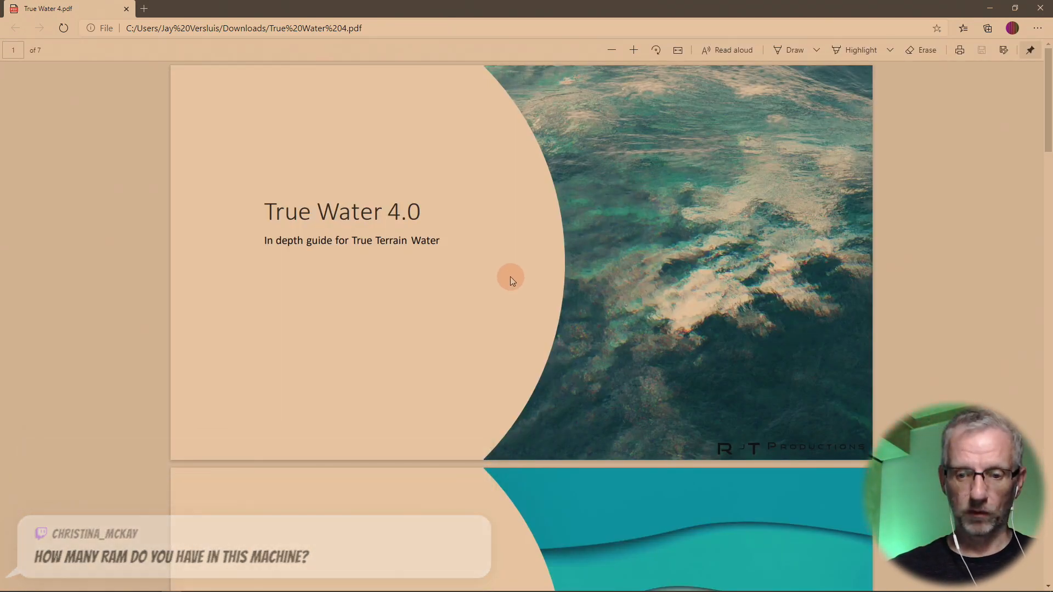
scroll(511, 276, "up", 2, "ctrl")
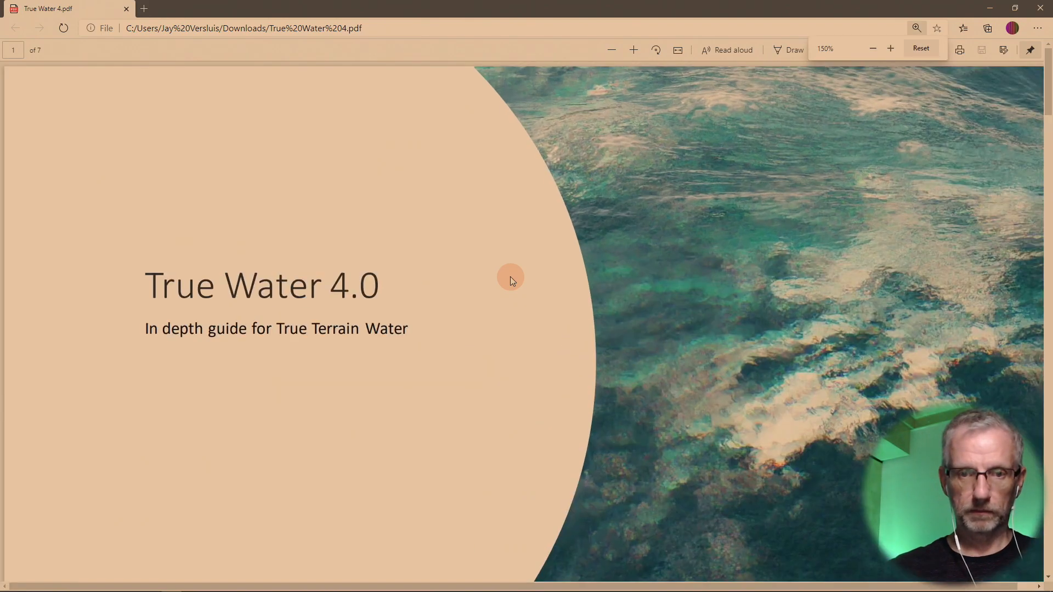
- Zoom the True Water guide out to 125% and look at its Contents page
scroll(510, 277, "down", 10)
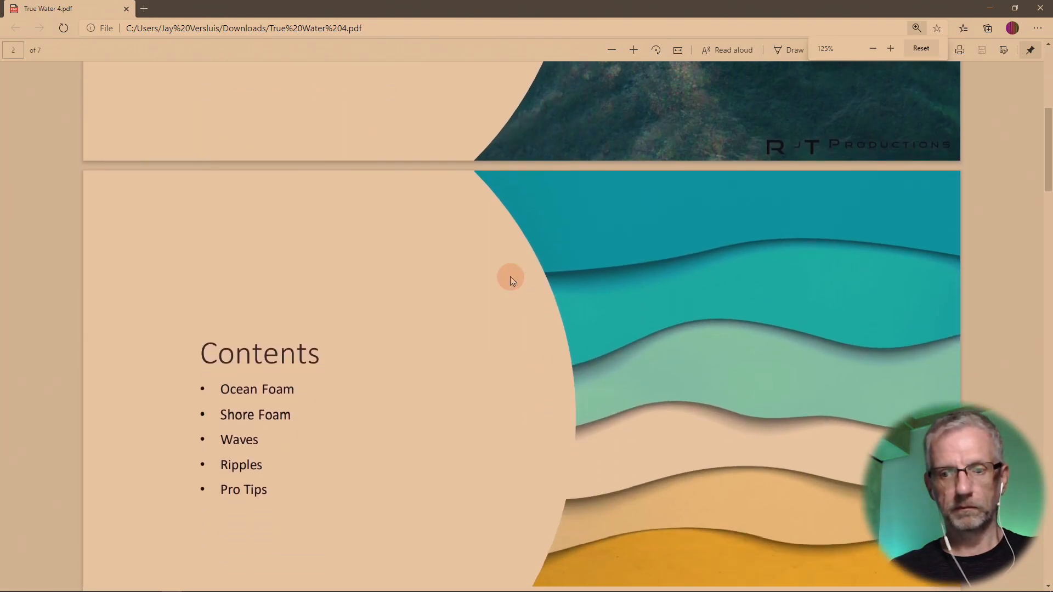
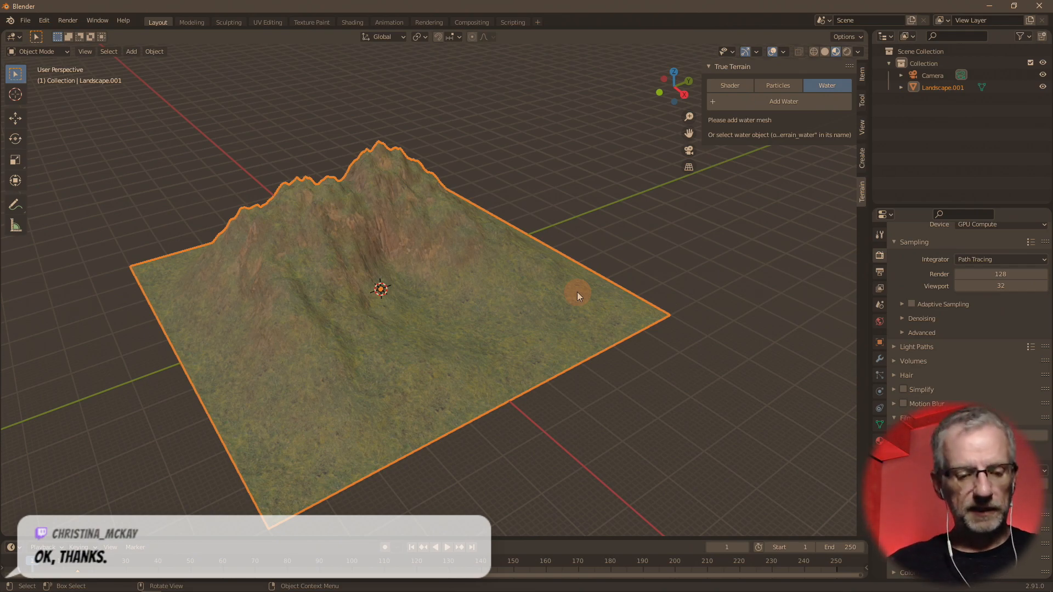
- In Blender, add a grid mesh with 100 X subdivisions and 100 Y subdivisions to the landscape scene
key("shift+a")
mouse_move(577, 292)
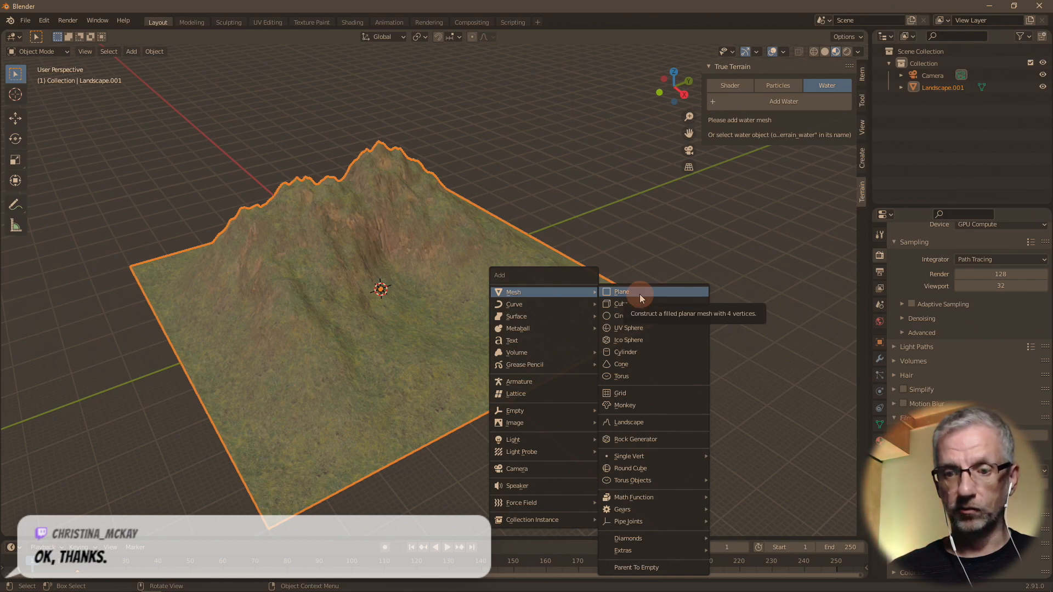
left_click(637, 396)
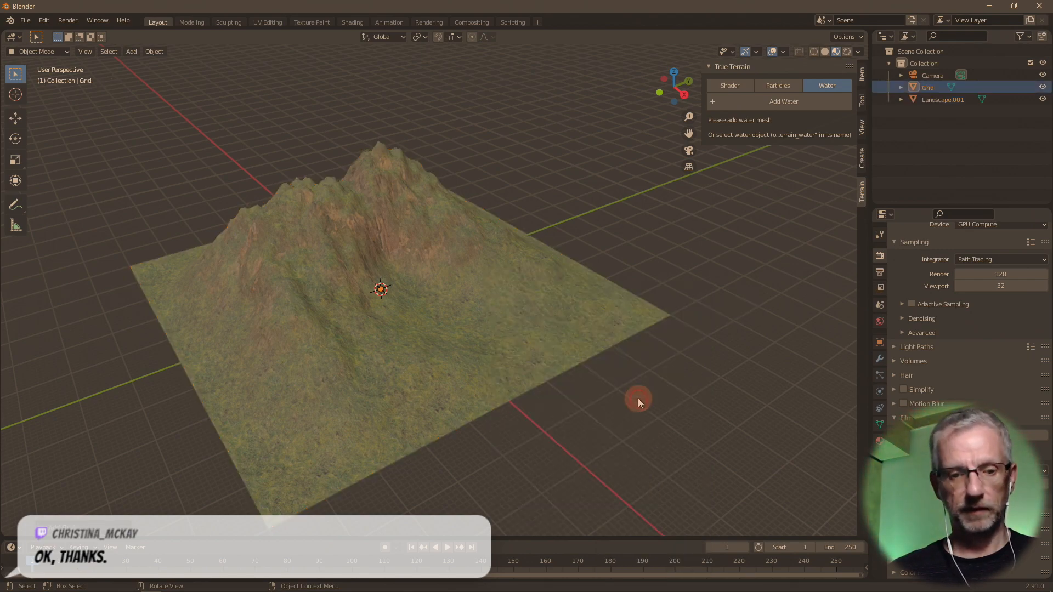
left_click(42, 527)
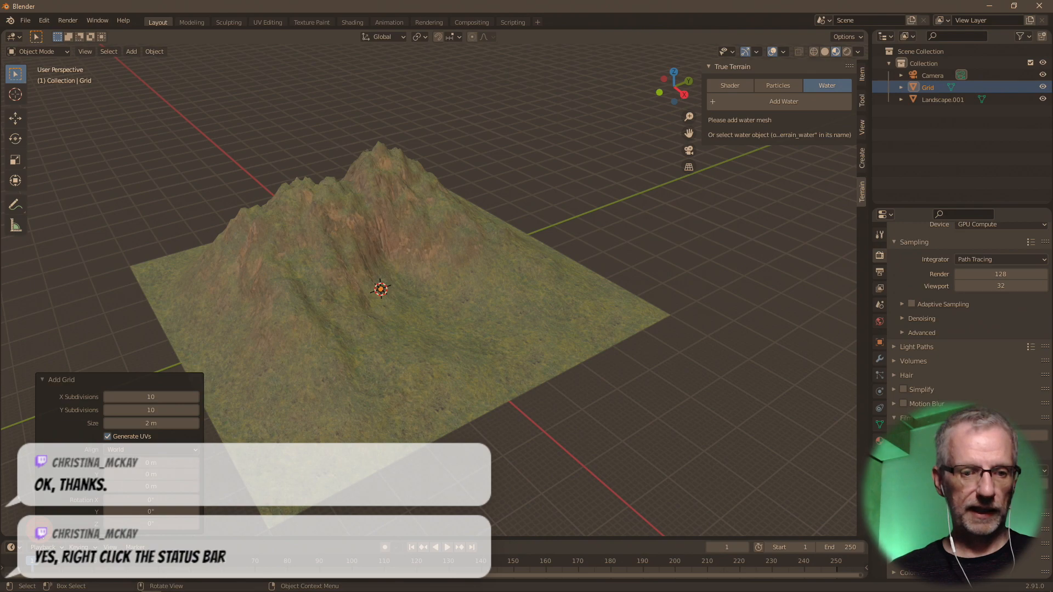
left_click(175, 395)
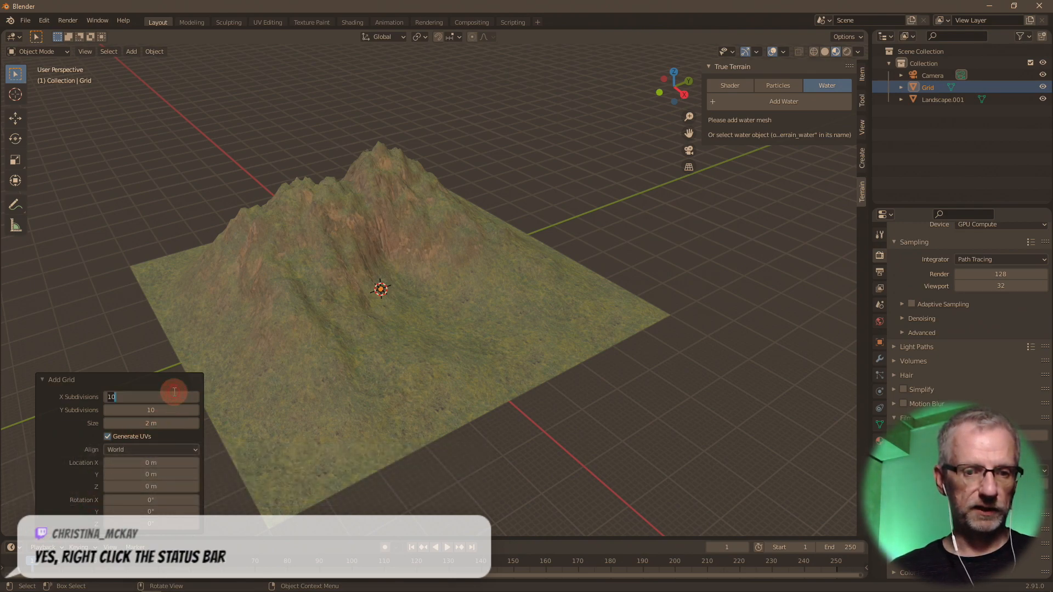
type("100")
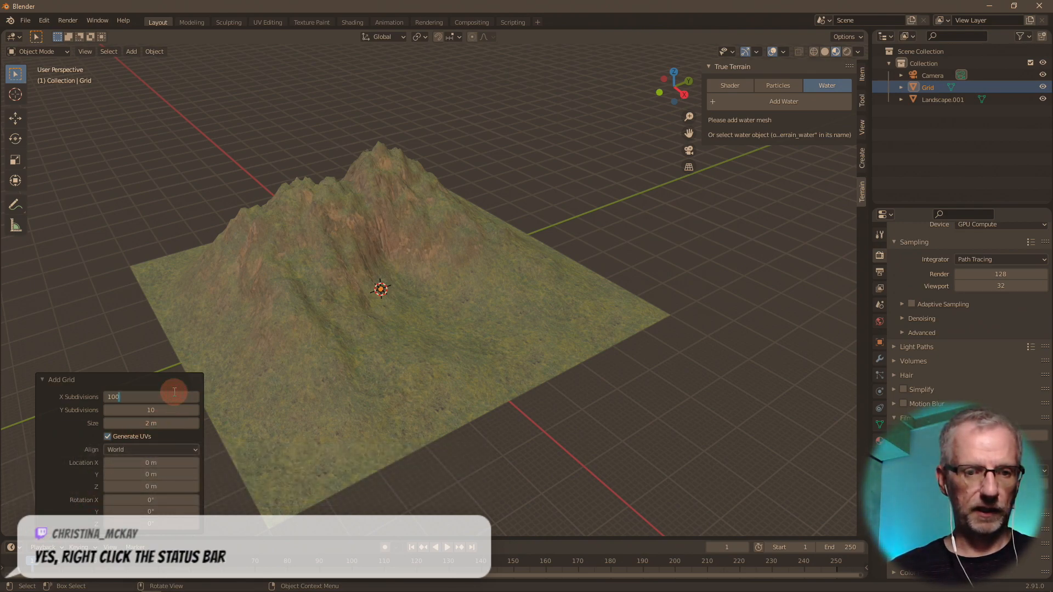
key("Tab")
type("100")
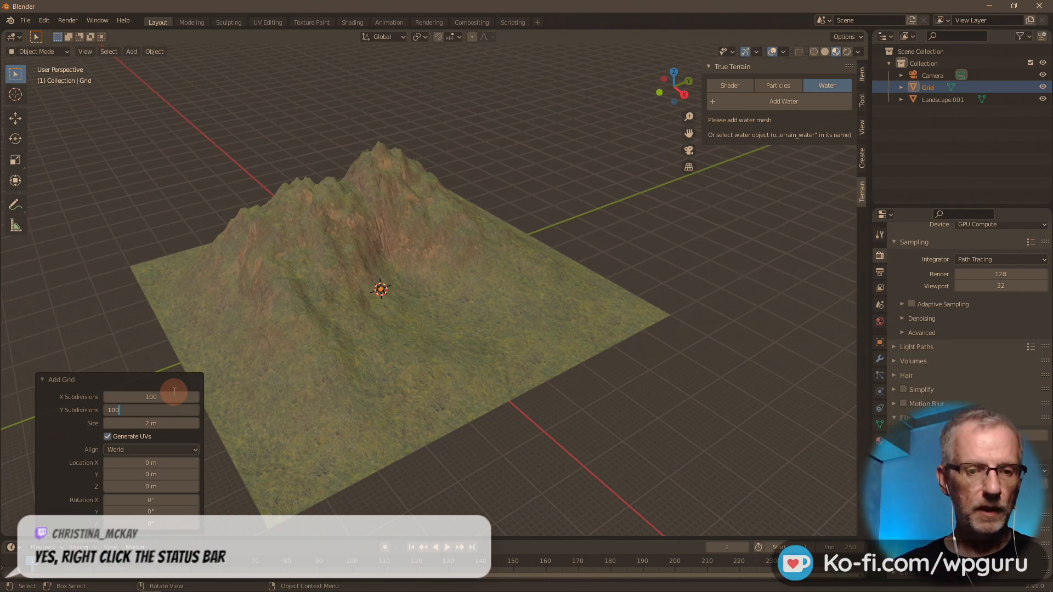
- Set the new grid's size to 1000 m
key("Tab")
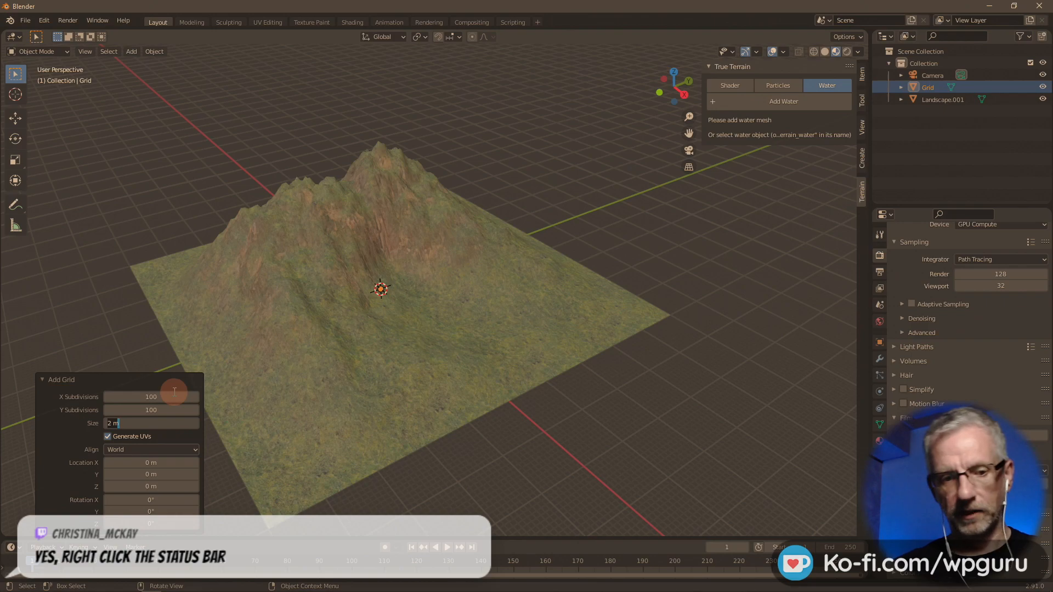
type("1000")
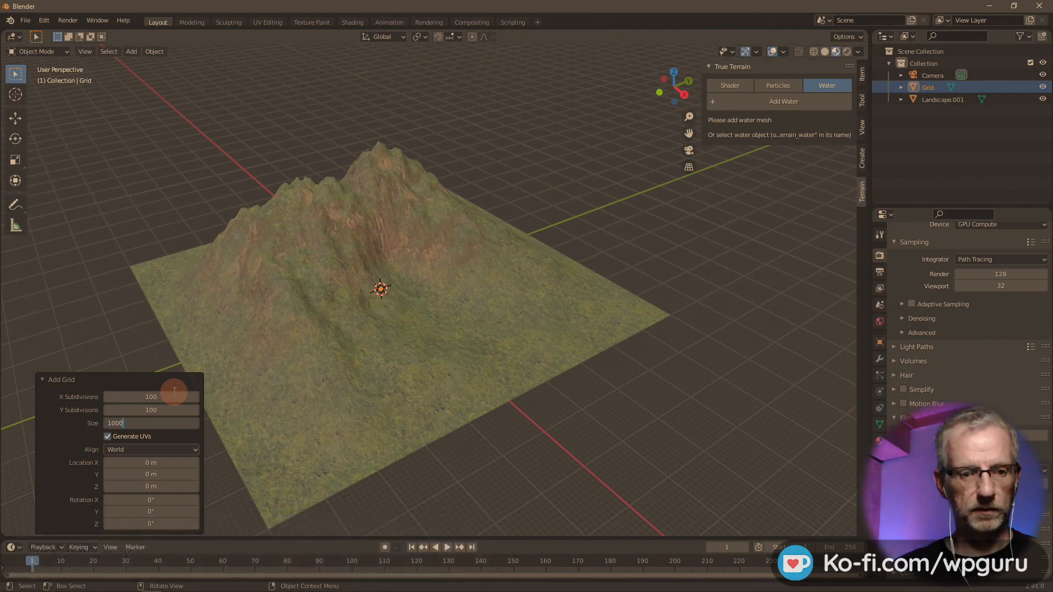
key("shift+Tab")
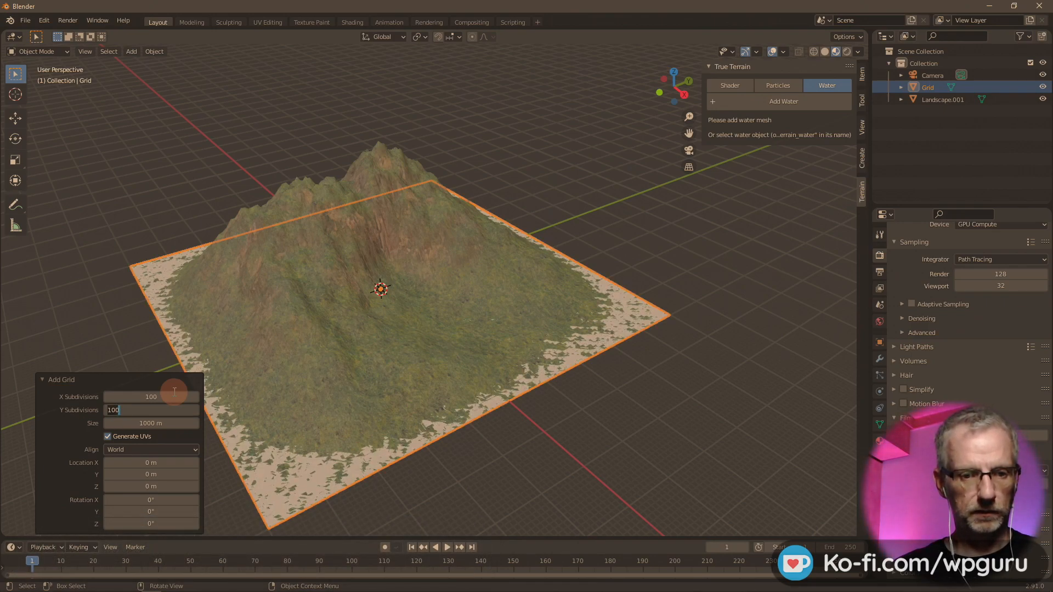
key("Tab")
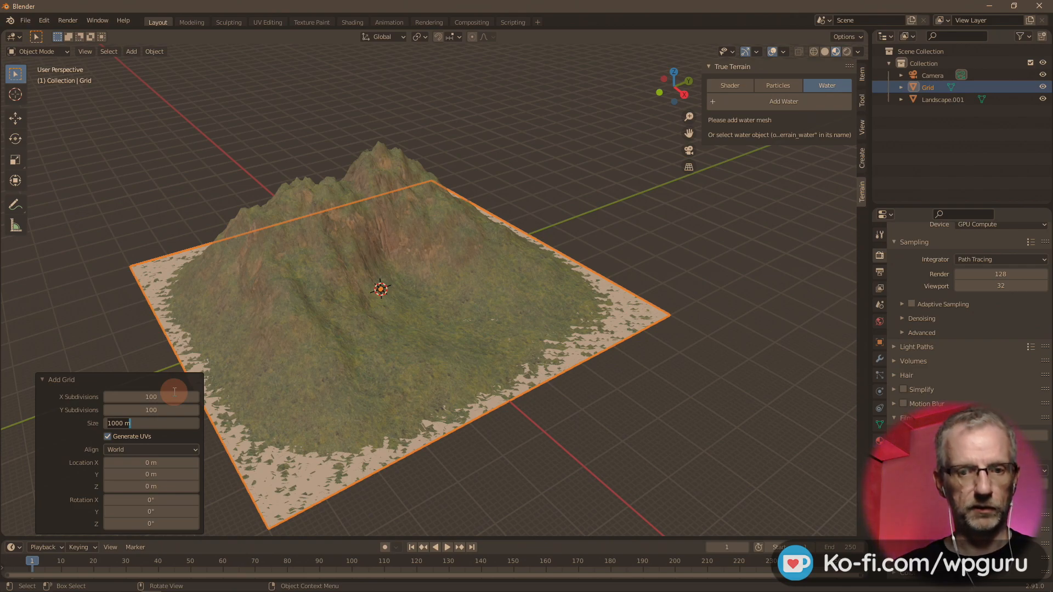
left_click(174, 391)
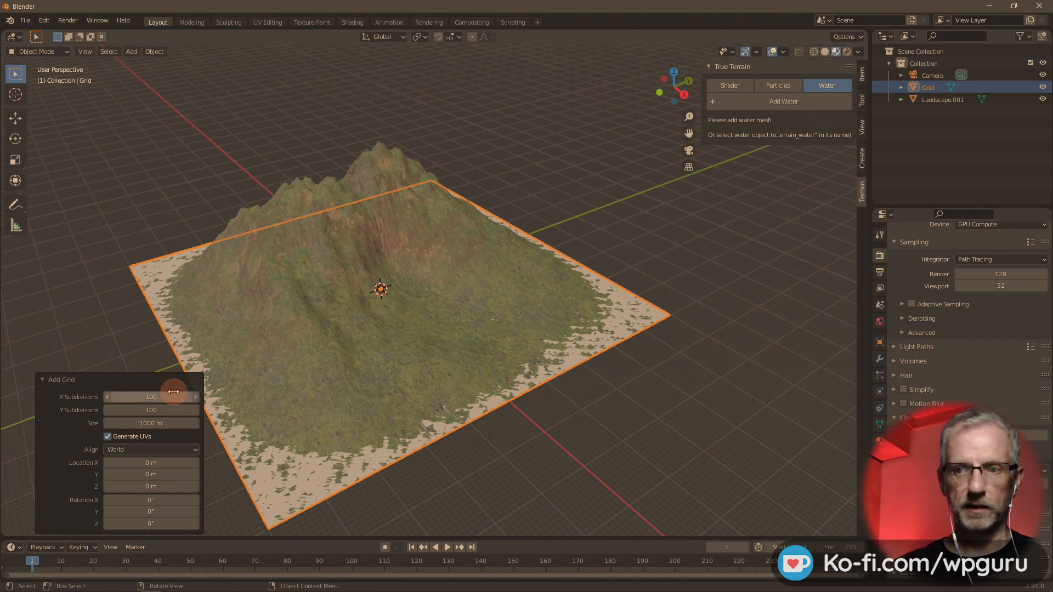
- Rename the grid object as Water
left_click(933, 86)
double_click(933, 86)
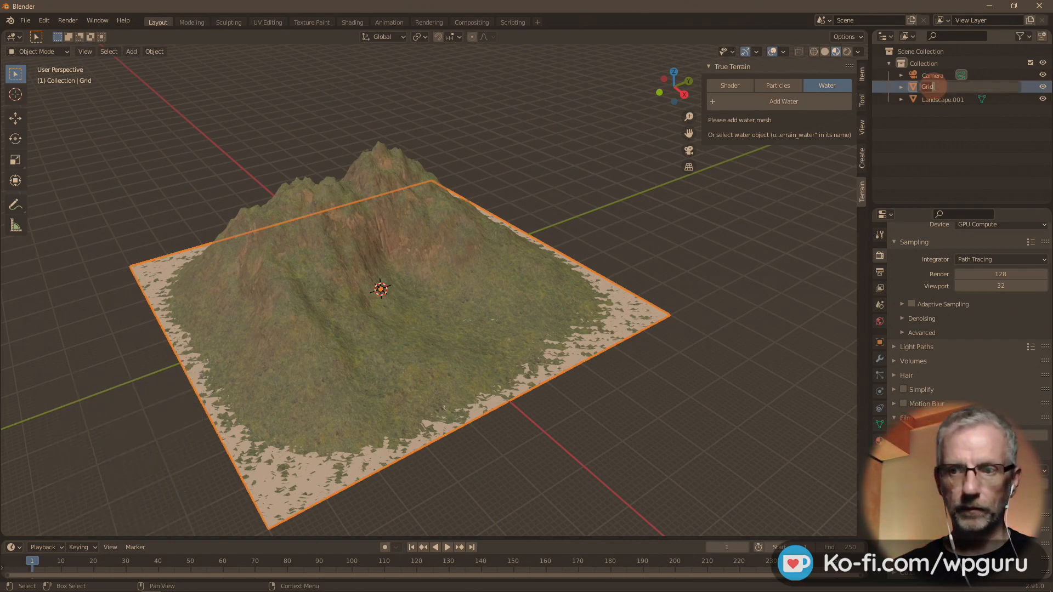
key("BackSpace")
type("Water")
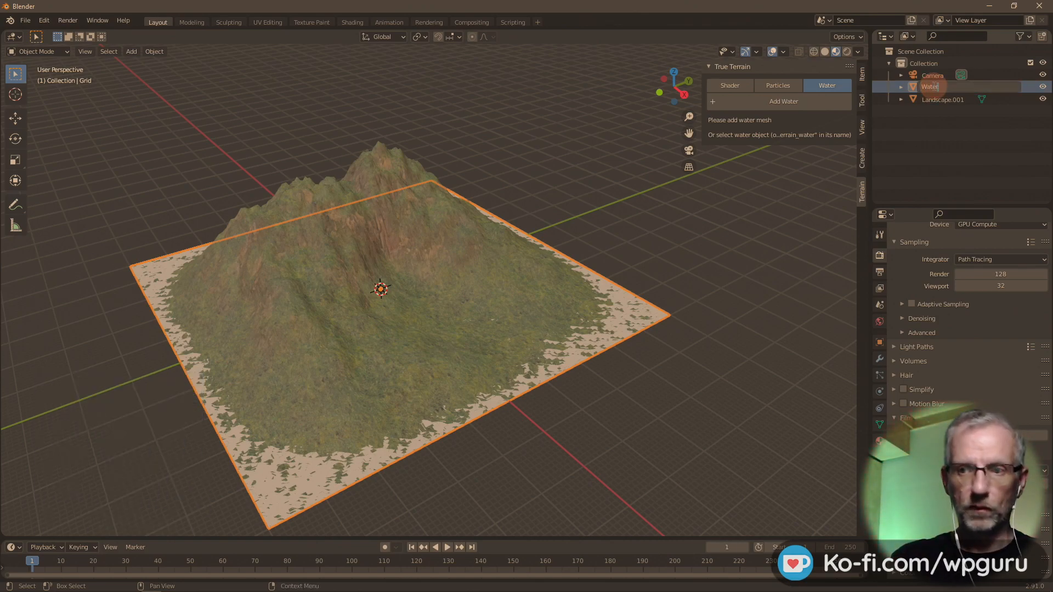
key("Return")
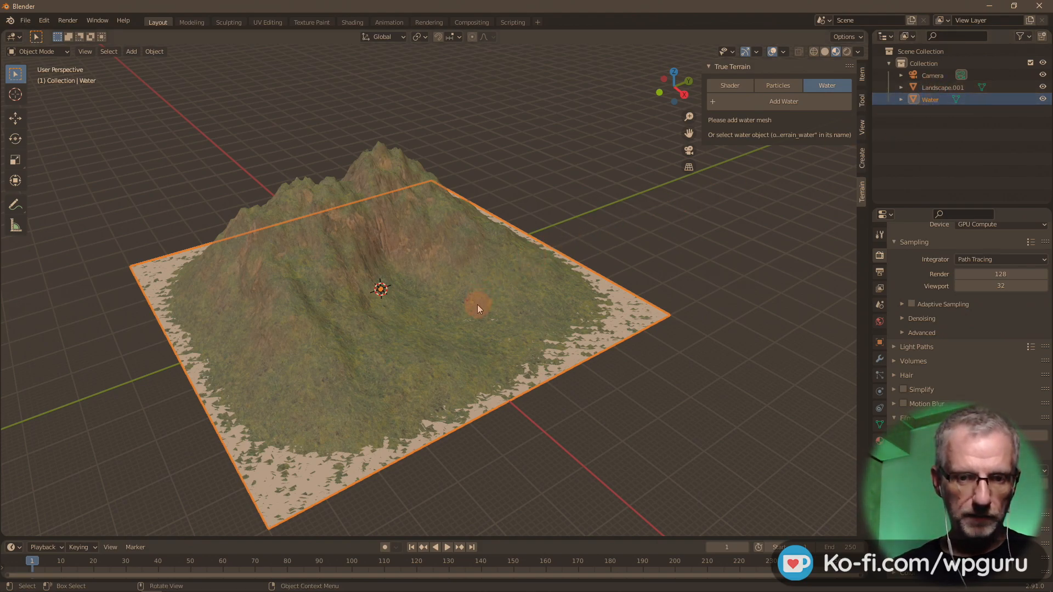
- Raise the Water grid about 50 m along the Z axis so that it floods the lower parts of the landscape
key("g")
key("z")
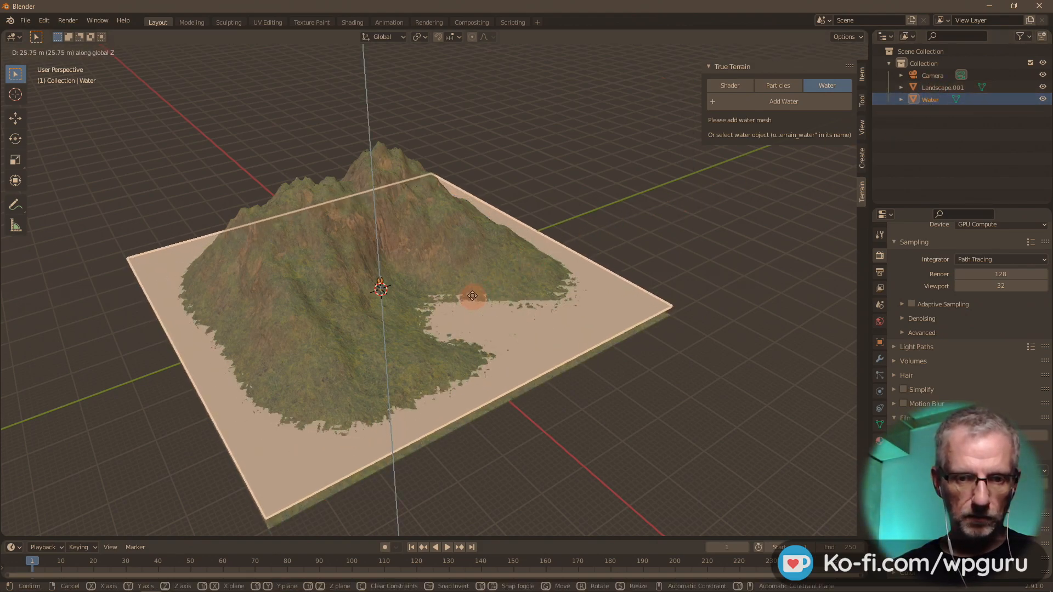
left_click(473, 288)
scroll(473, 284, "down", 4)
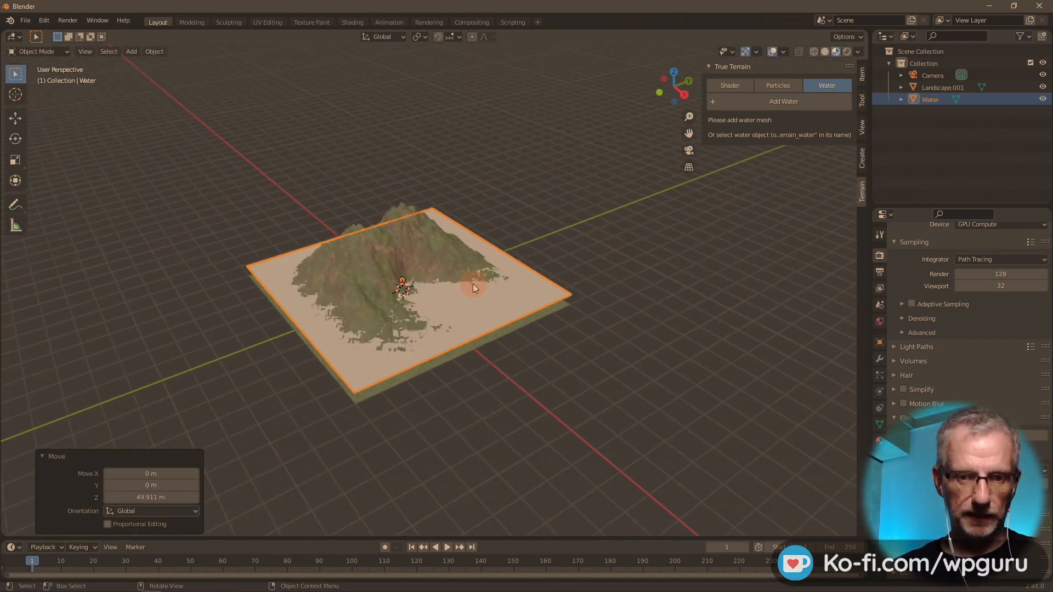
scroll(473, 284, "up", 7)
scroll(502, 236, "up", 3)
middle_click_drag(502, 240, 480, 284, "shift")
scroll(502, 235, "down", 1)
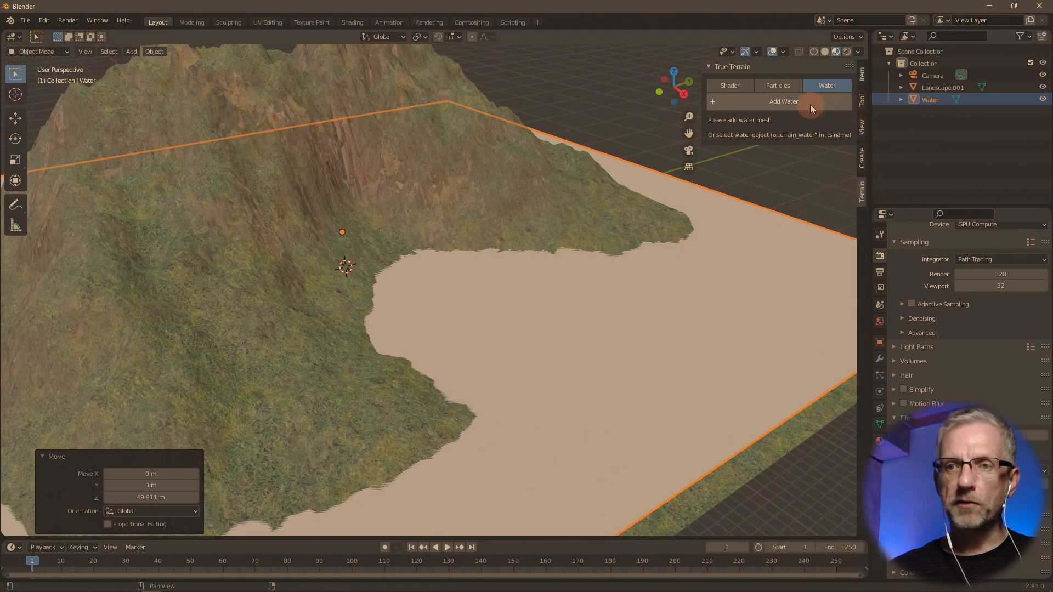
left_click(46, 458)
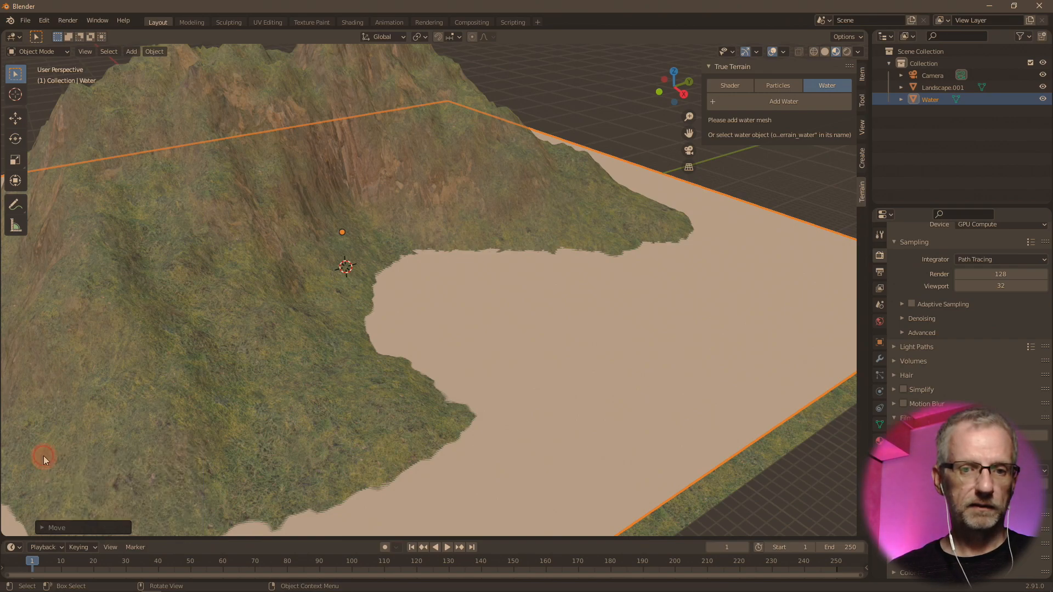
- Try to apply True Terrain water with the Water grid selected, using Add Water twice and expanding the Basic settings
left_click(775, 104)
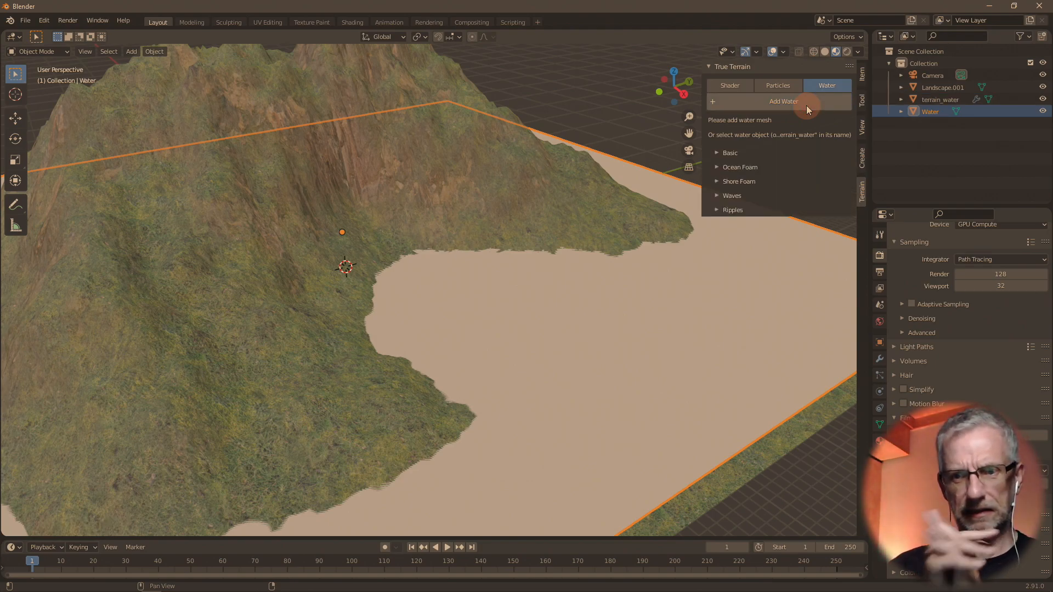
left_click(719, 154)
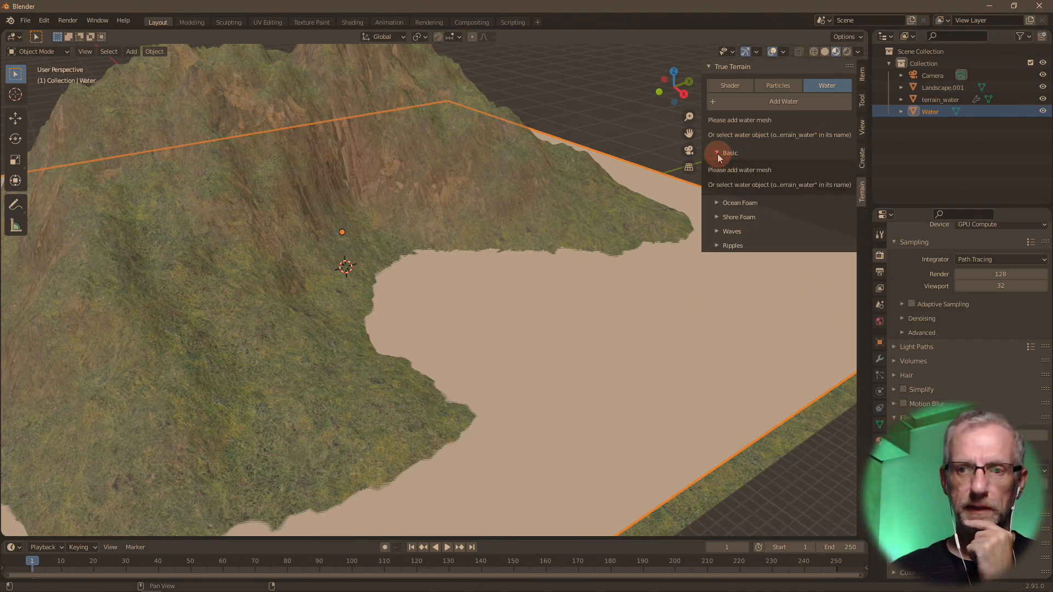
left_click(750, 188)
left_click(785, 103)
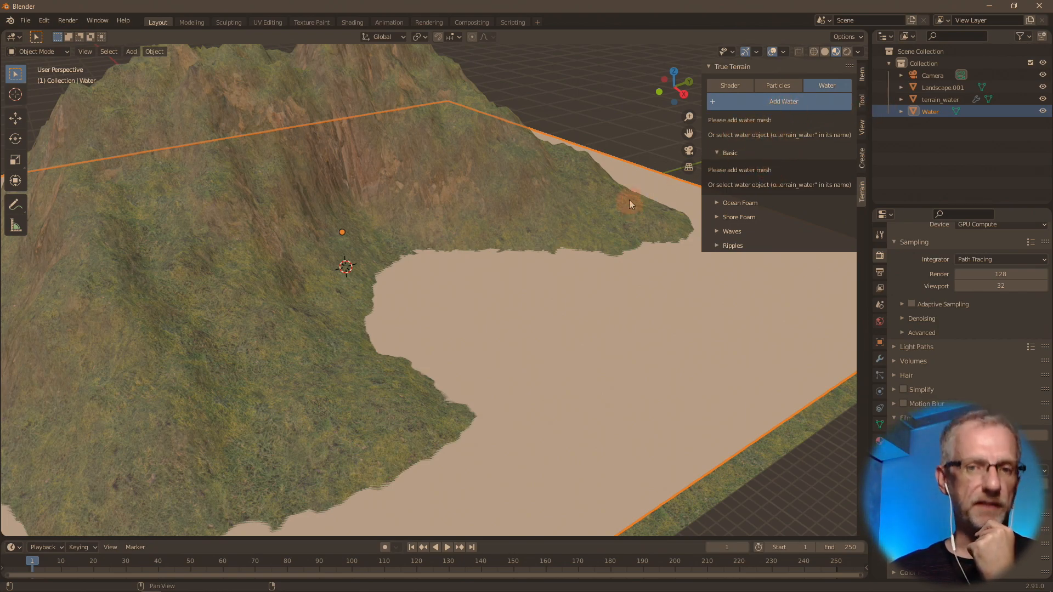
left_click(615, 221)
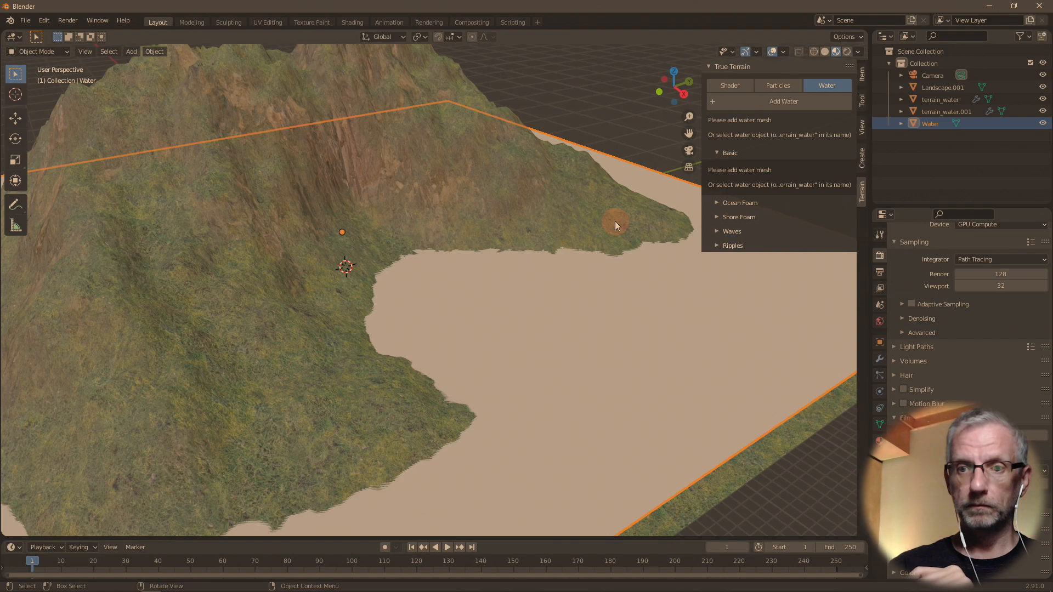
scroll(615, 222, "down", 5)
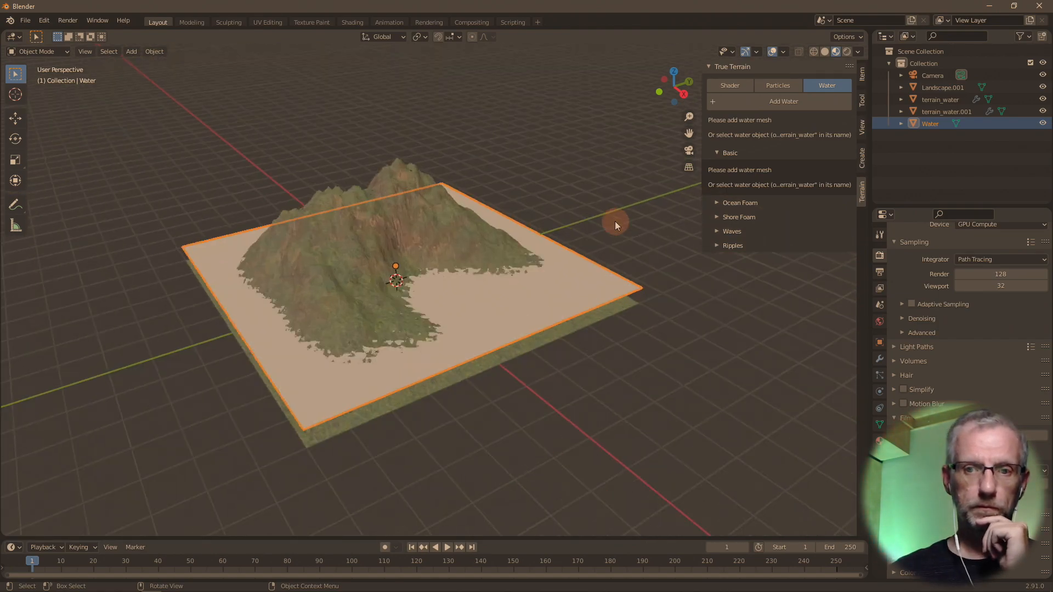
scroll(615, 222, "up", 2)
middle_click_drag(614, 252, 618, 227)
scroll(581, 275, "up", 3)
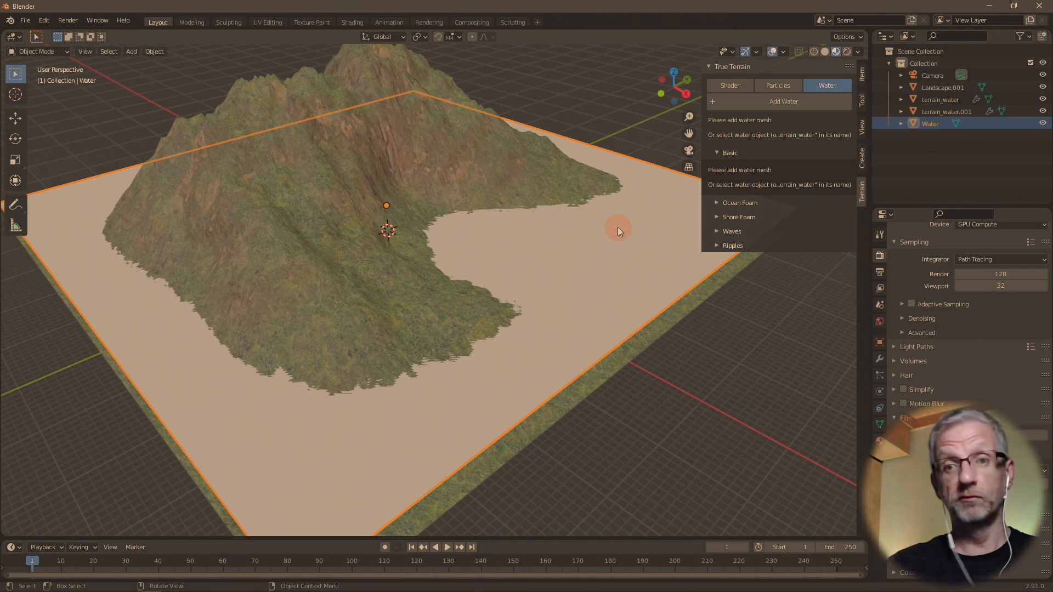
middle_click_drag(618, 228, 615, 259)
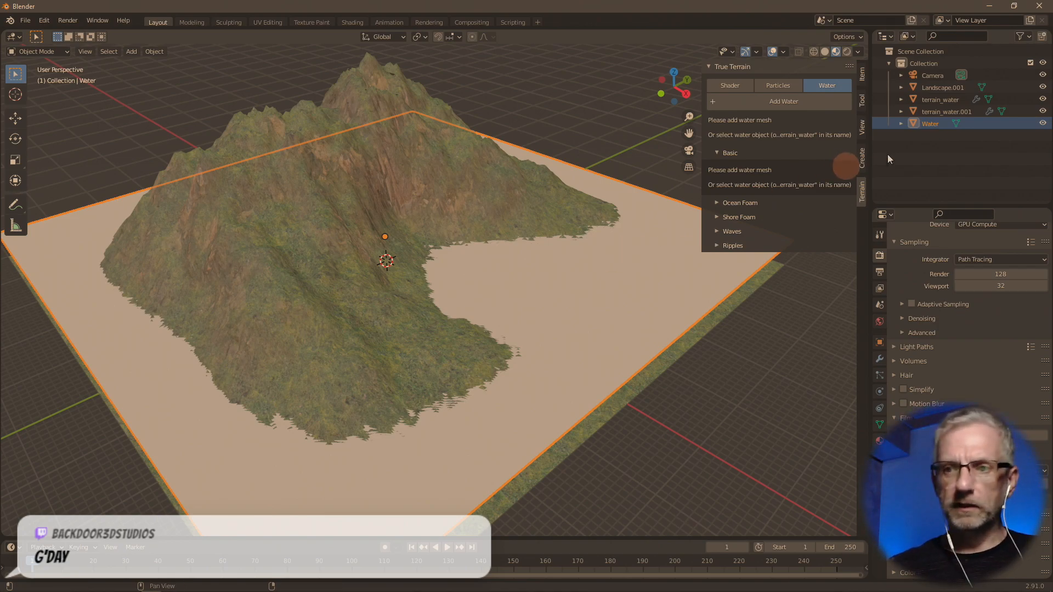
- Inspect the terrain_water.001 and terrain_water objects, hiding the Water grid and the landscape, and show the Water grid again
left_click(1043, 124)
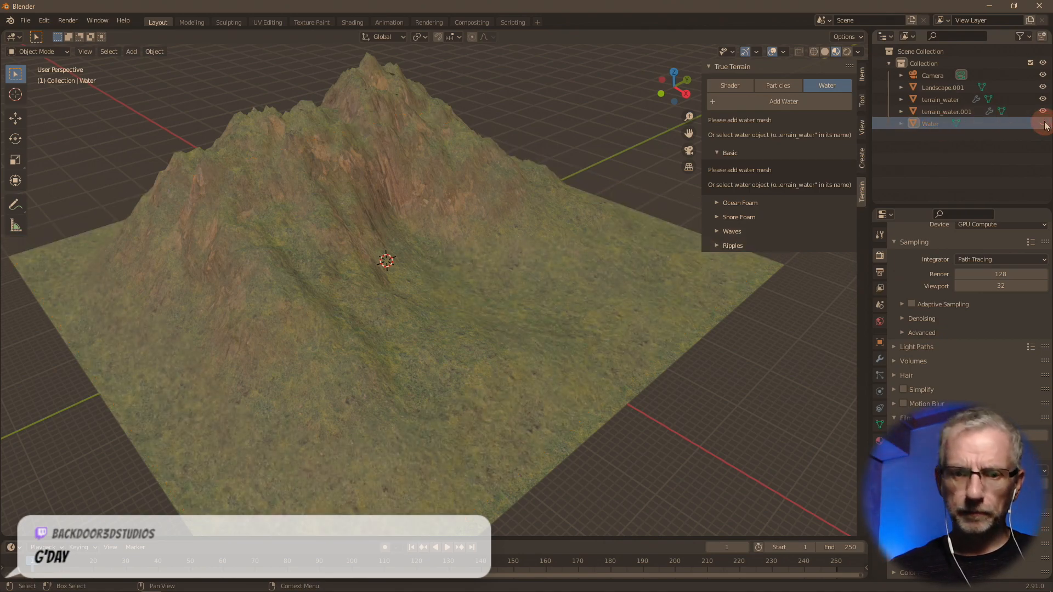
left_click(957, 114)
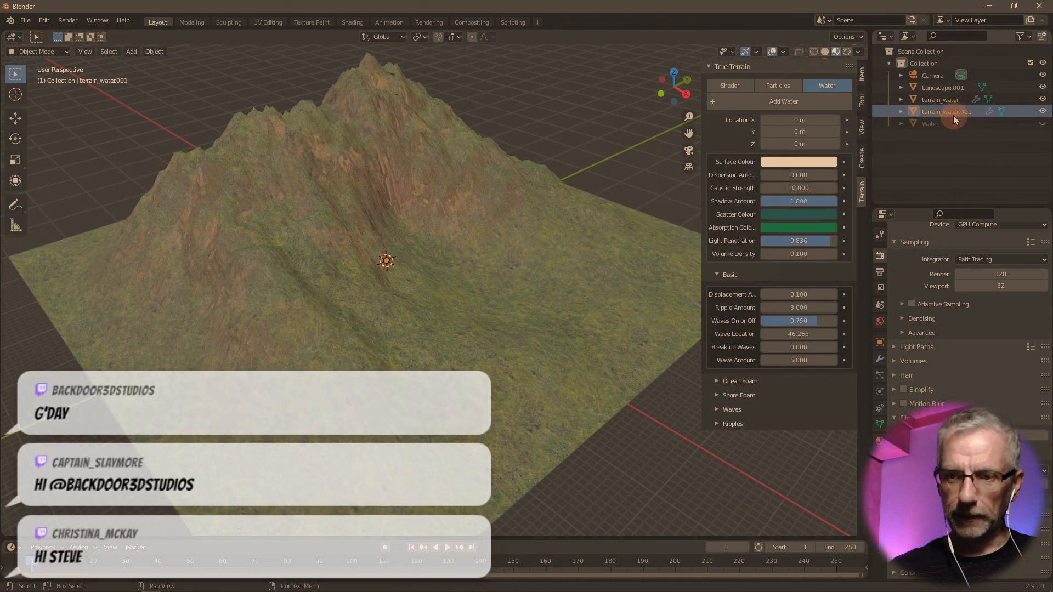
left_click(946, 89)
left_click(942, 99)
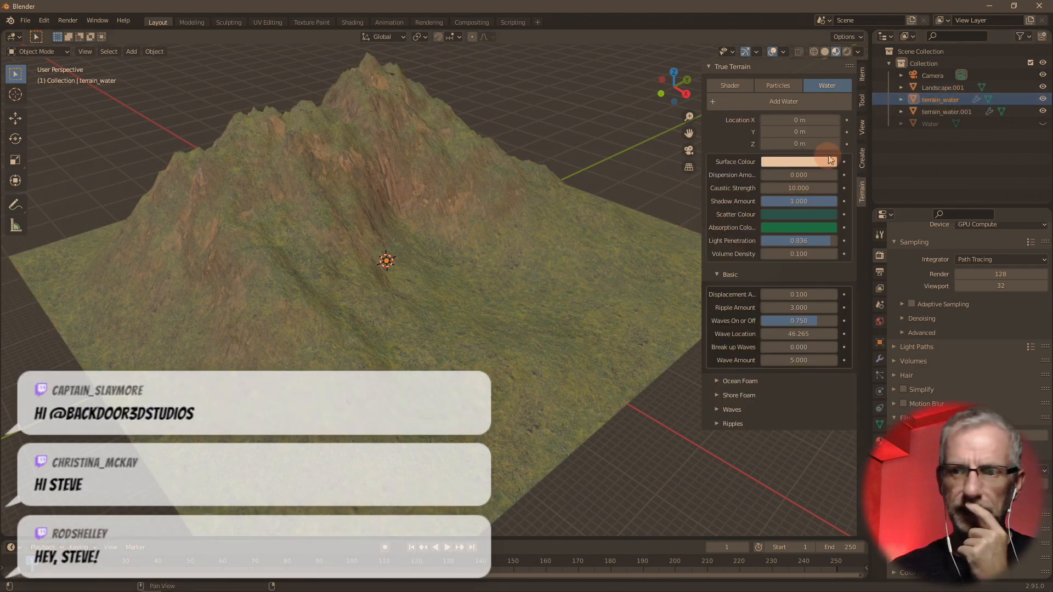
left_click(1043, 87)
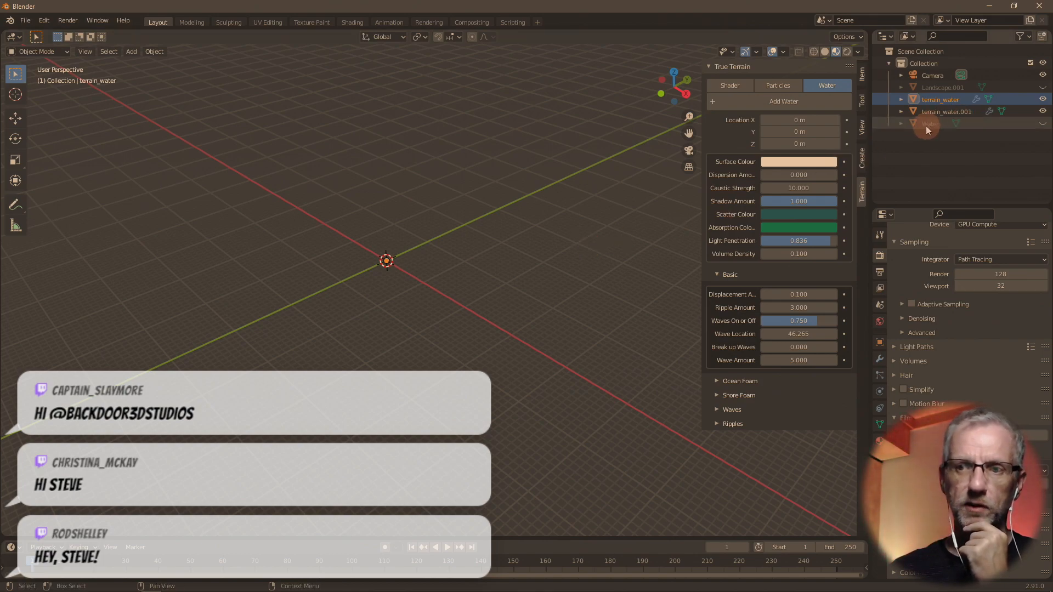
left_click(1043, 125)
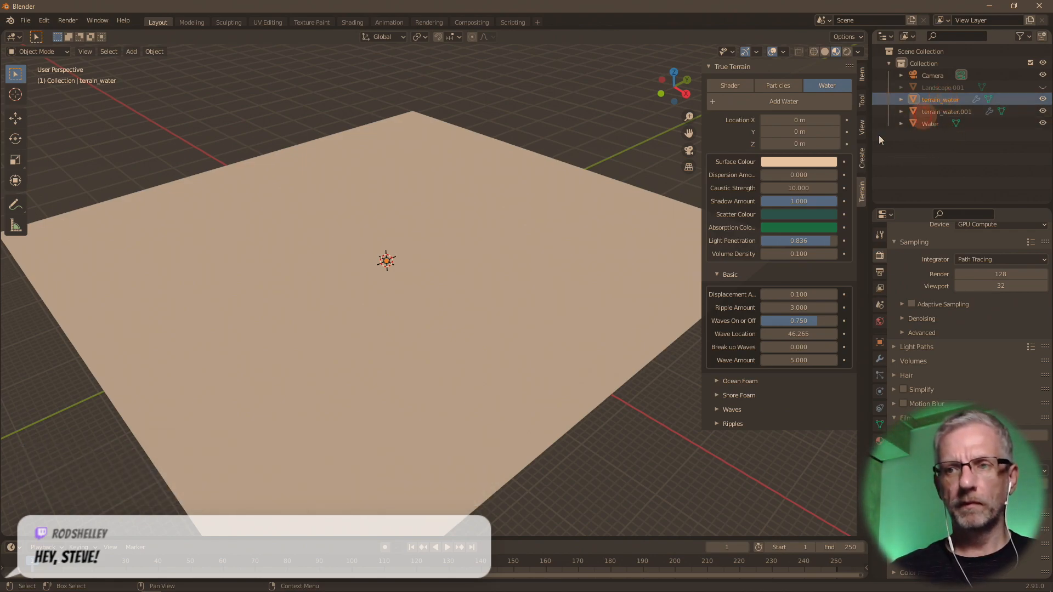
- Delete the terrain_water and terrain_water.001 objects and show the landscape again
key("x")
left_click(578, 259)
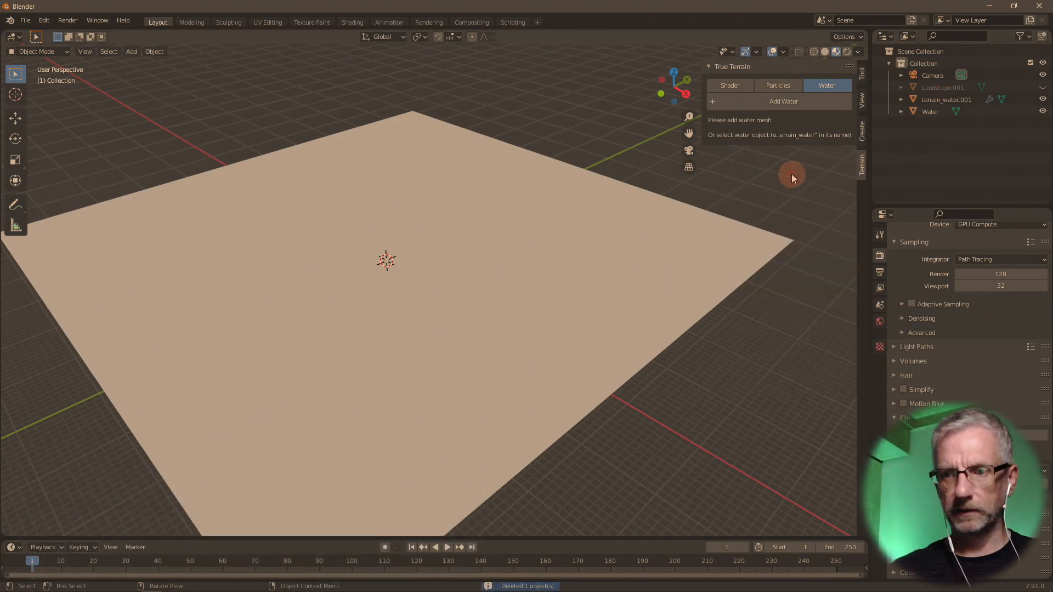
left_click(931, 101)
key("x")
left_click(631, 232)
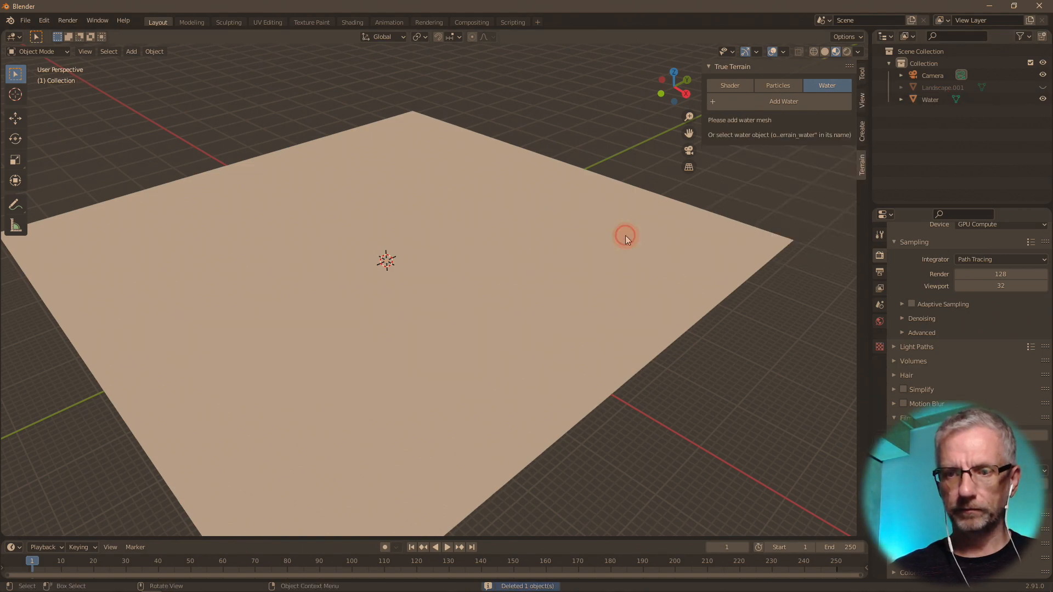
left_click(1043, 86)
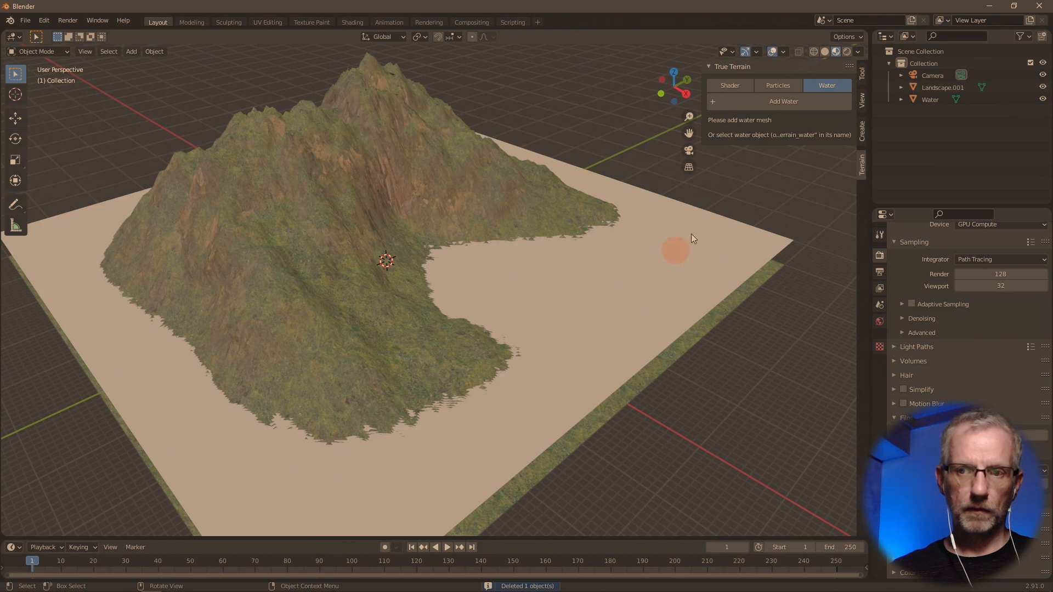
left_click(925, 89)
key("shift+a")
mouse_move(610, 252)
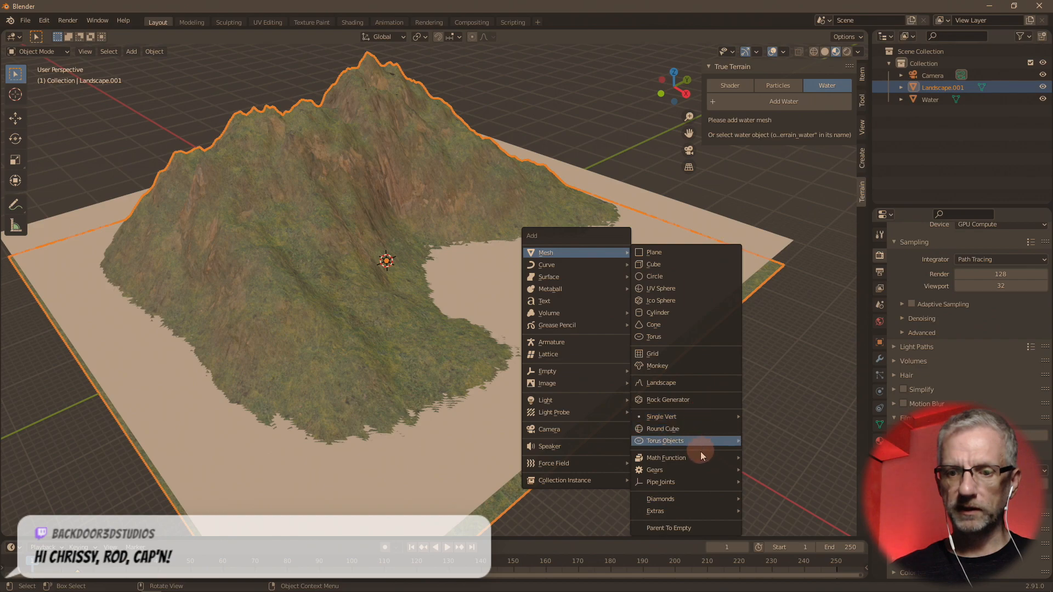
mouse_move(700, 451)
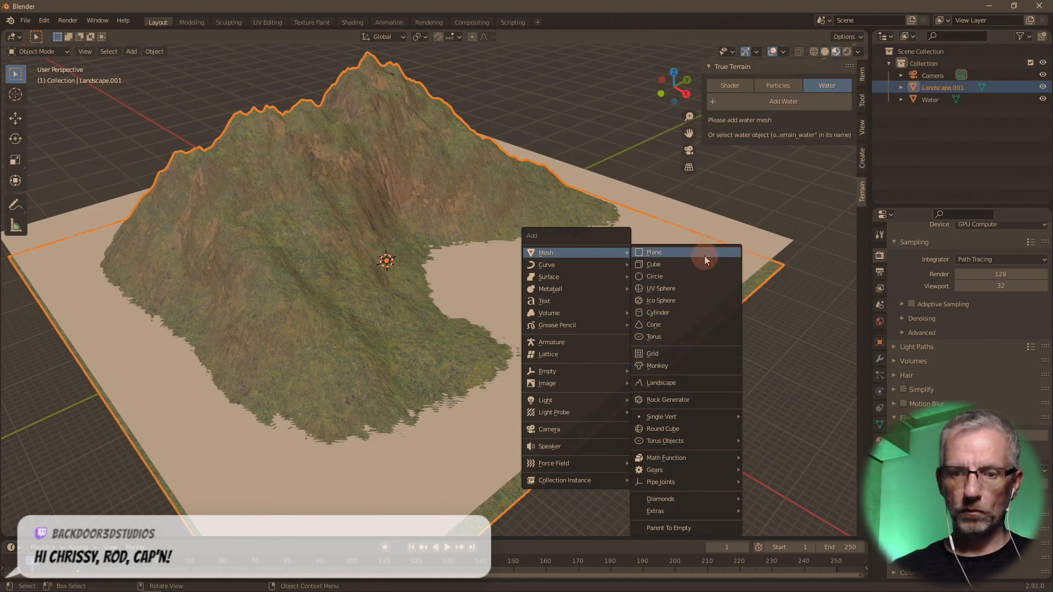
mouse_move(595, 313)
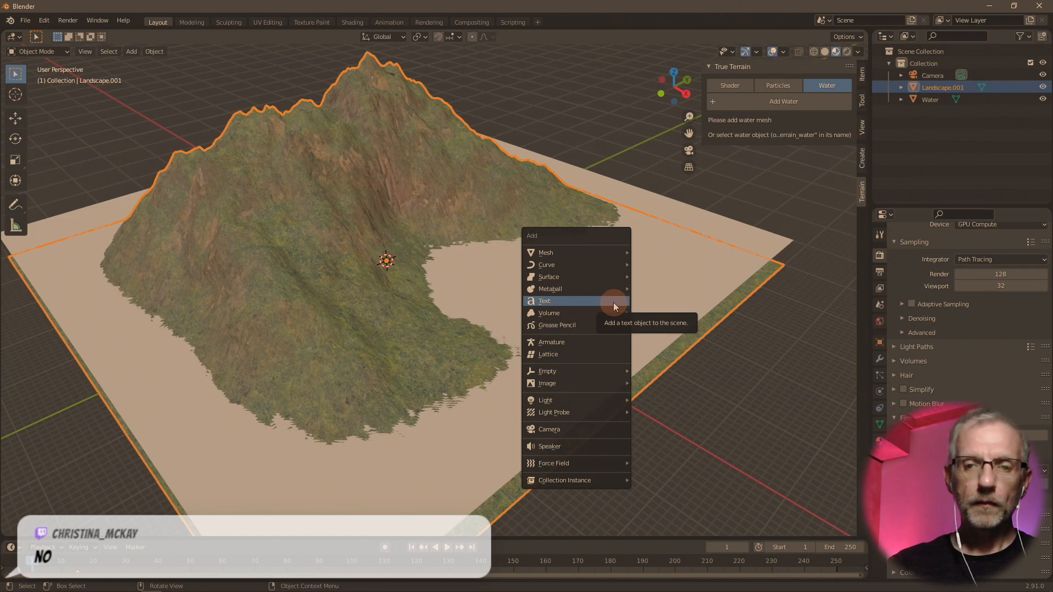
- Browse the True Terrain particle presets for rocks, trees and grass with Landscape.001 selected
left_click(788, 87)
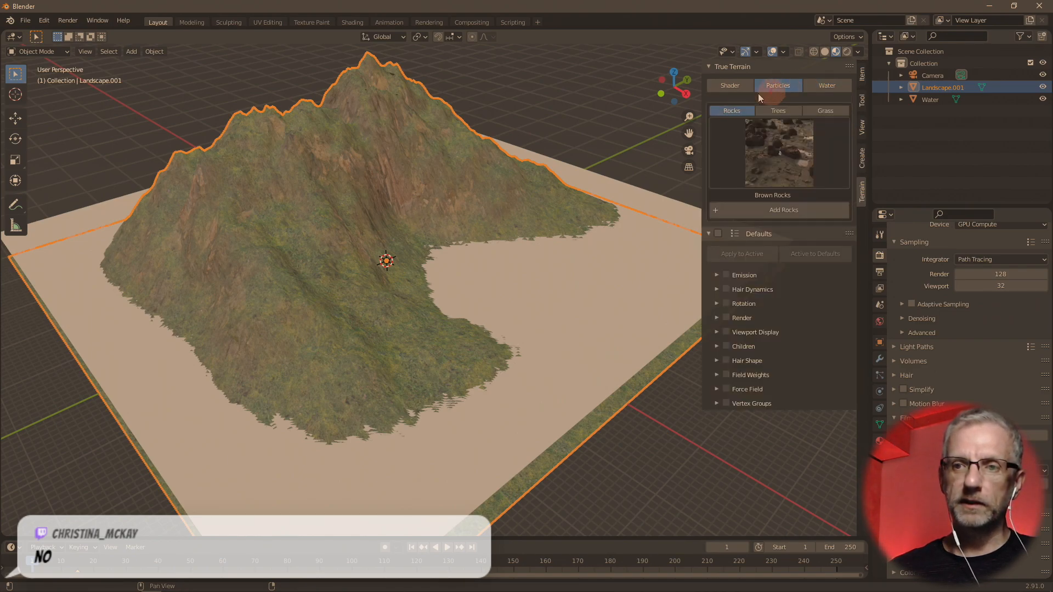
left_click(761, 154)
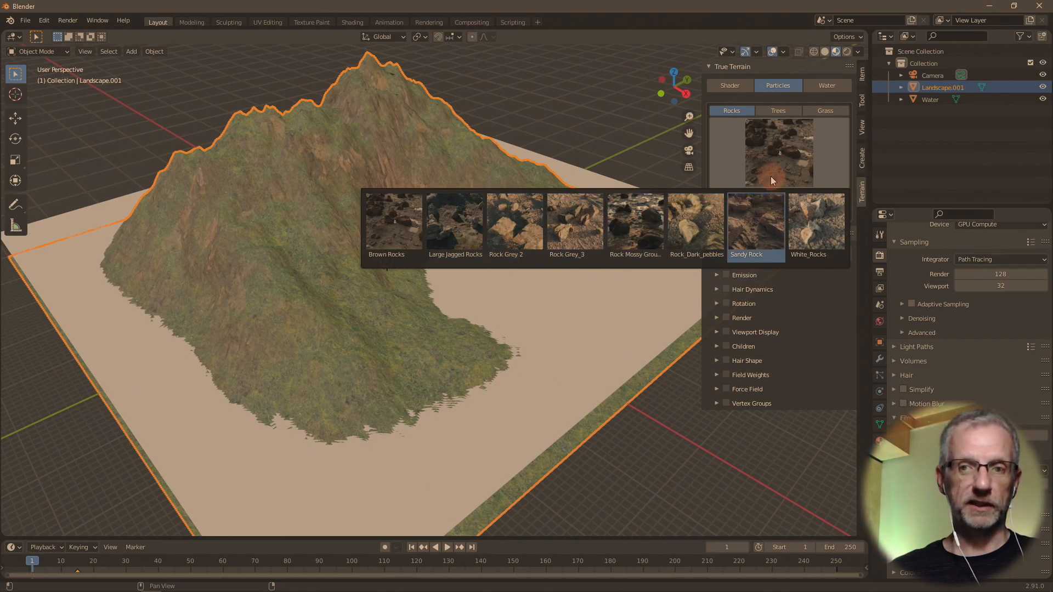
left_click(778, 112)
left_click(778, 161)
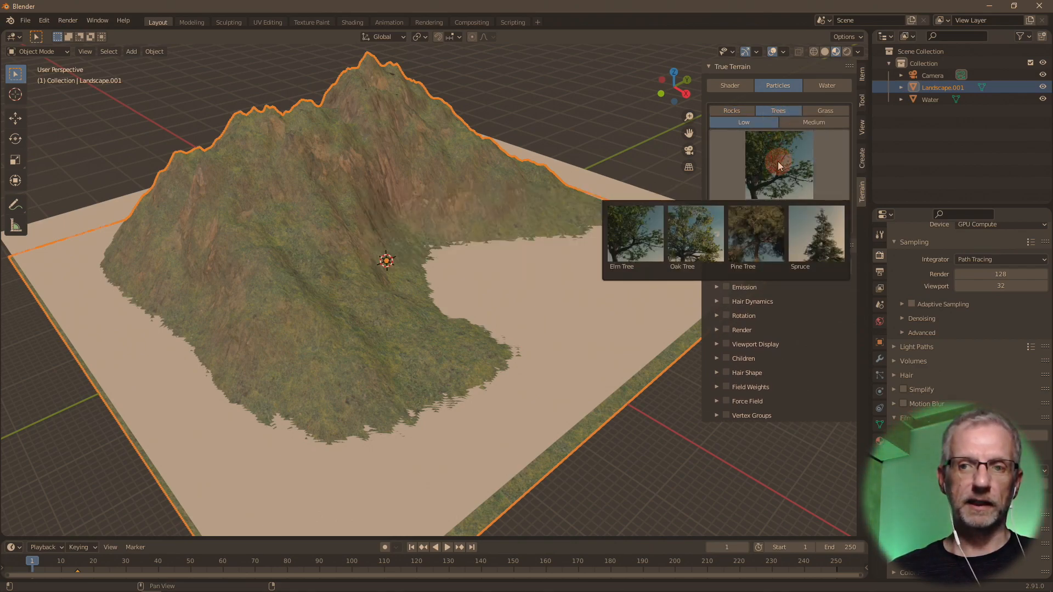
left_click(822, 113)
left_click(777, 164)
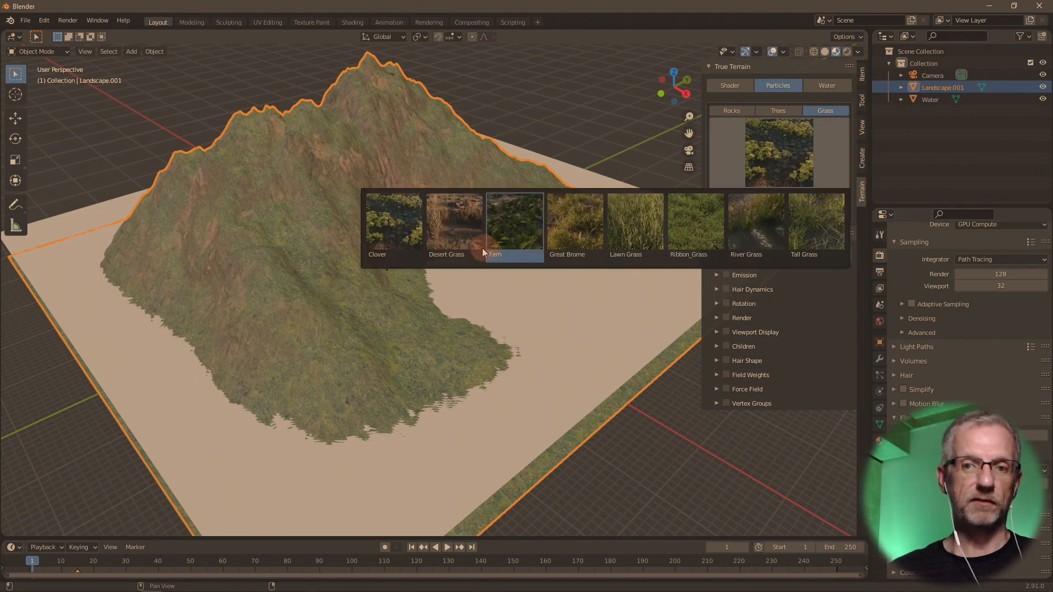
left_click(730, 111)
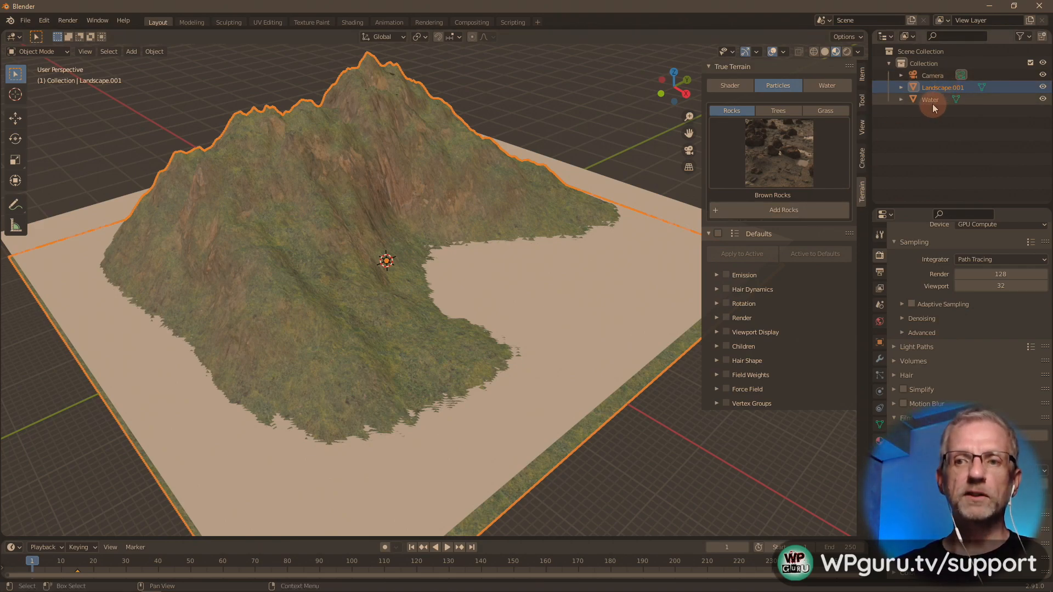
- Return to the True Terrain Water options, widen the sidebar to read the naming hint, and rename the Water grid terrain_water
left_click(827, 85)
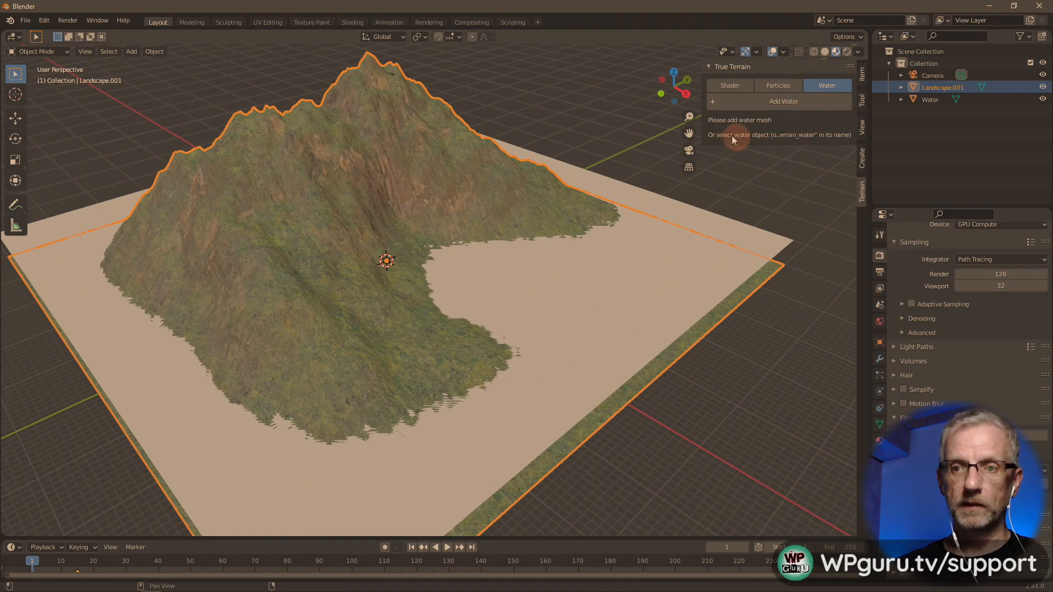
left_click(931, 101)
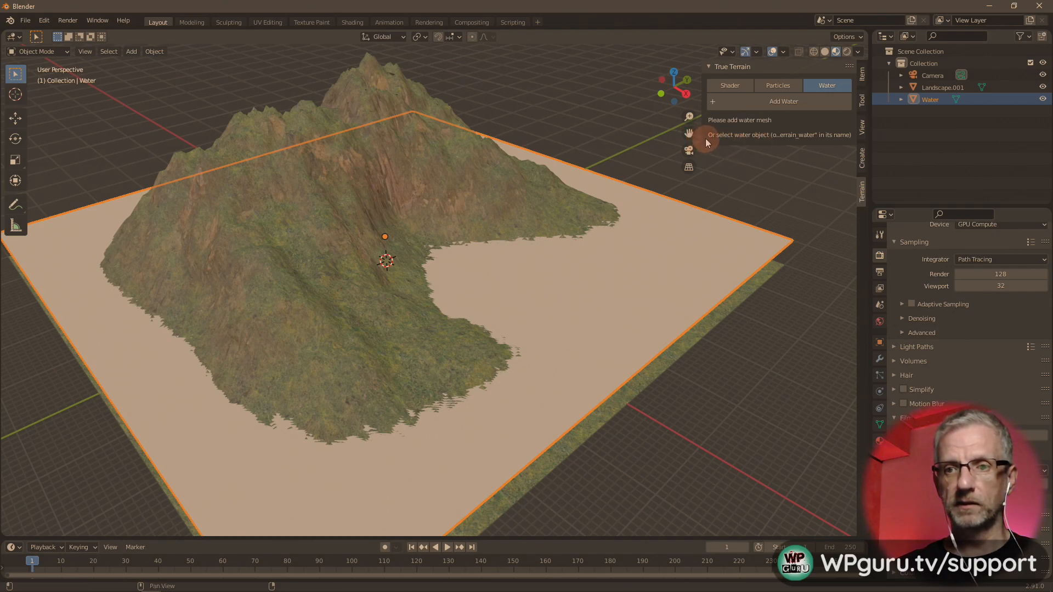
left_click_drag(701, 141, 631, 141)
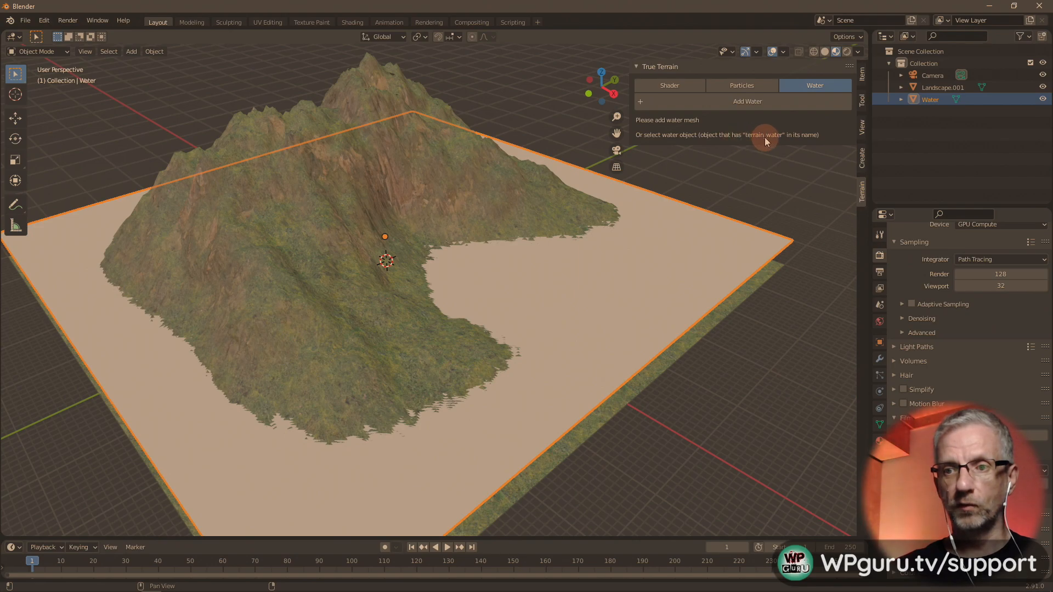
double_click(943, 101)
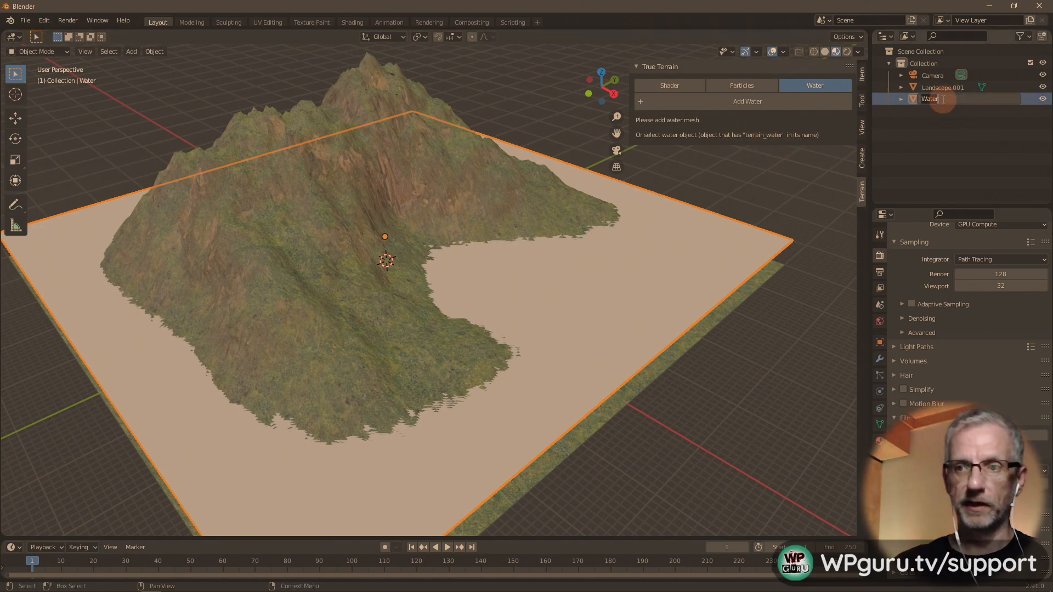
type("terrain_wat")
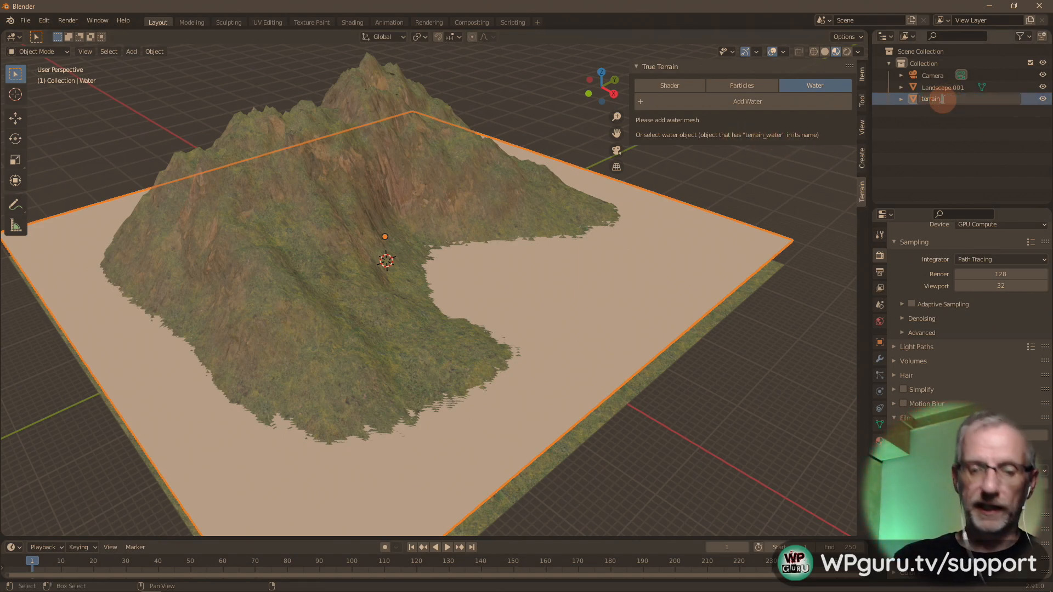
key("Return")
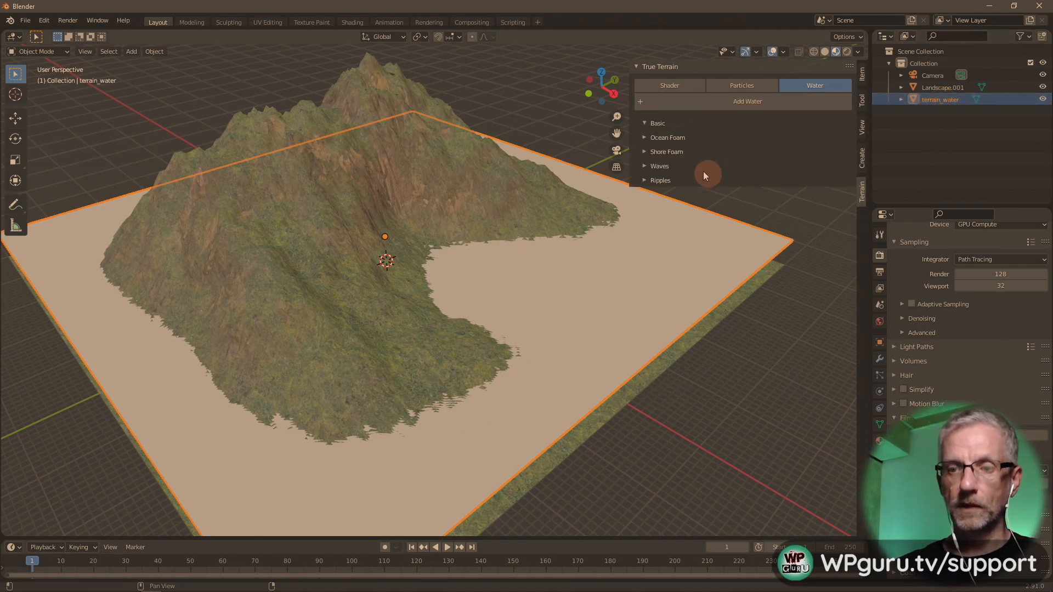
- Use Add Water with the terrain_water grid selected, and check the result by hiding the grid and showing it again
left_click(785, 103)
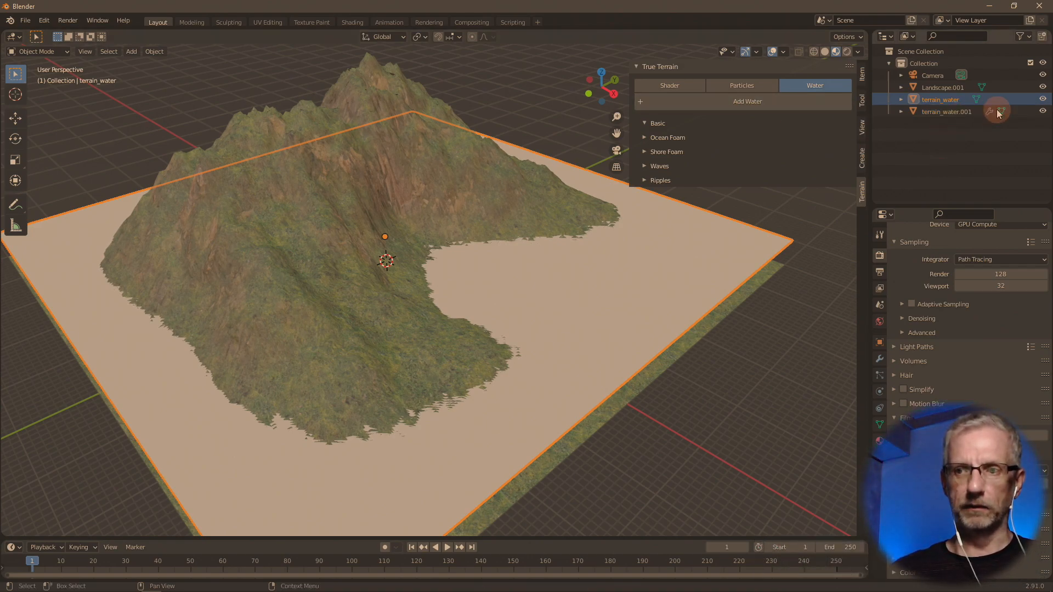
left_click(1043, 99)
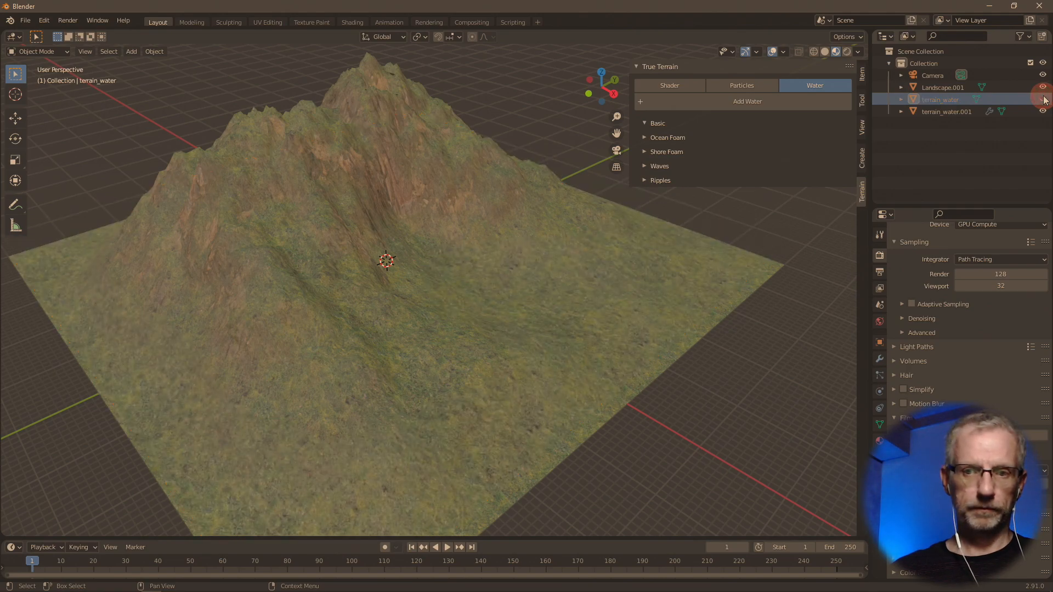
left_click(1043, 99)
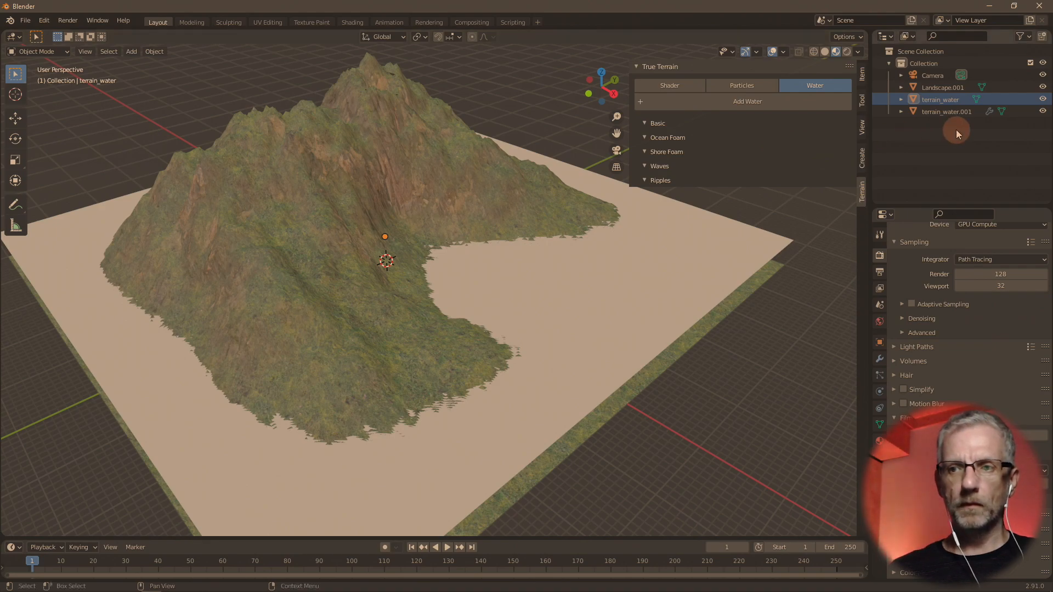
- Switch to True Water 4.pdf in Edge and look through its Contents and Ocean Foam pages
key("alt+Tab")
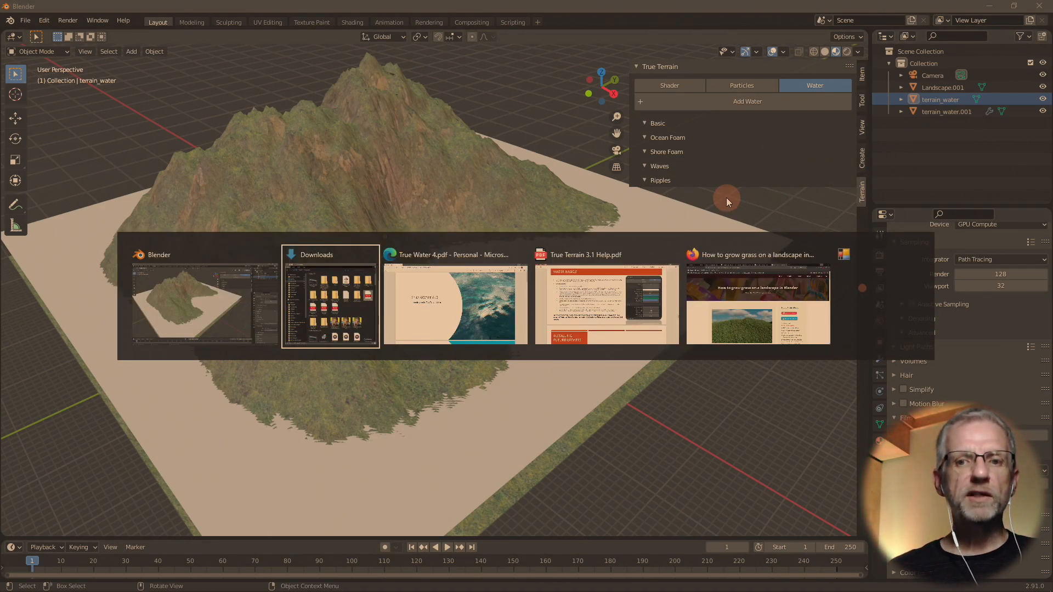
key("alt+Tab")
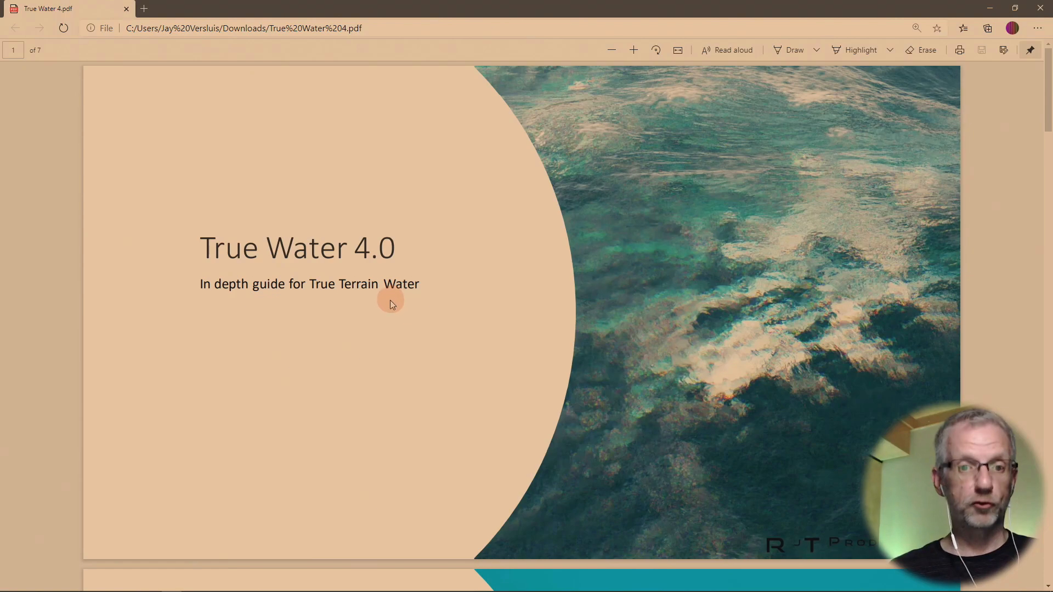
scroll(391, 301, "down", 9)
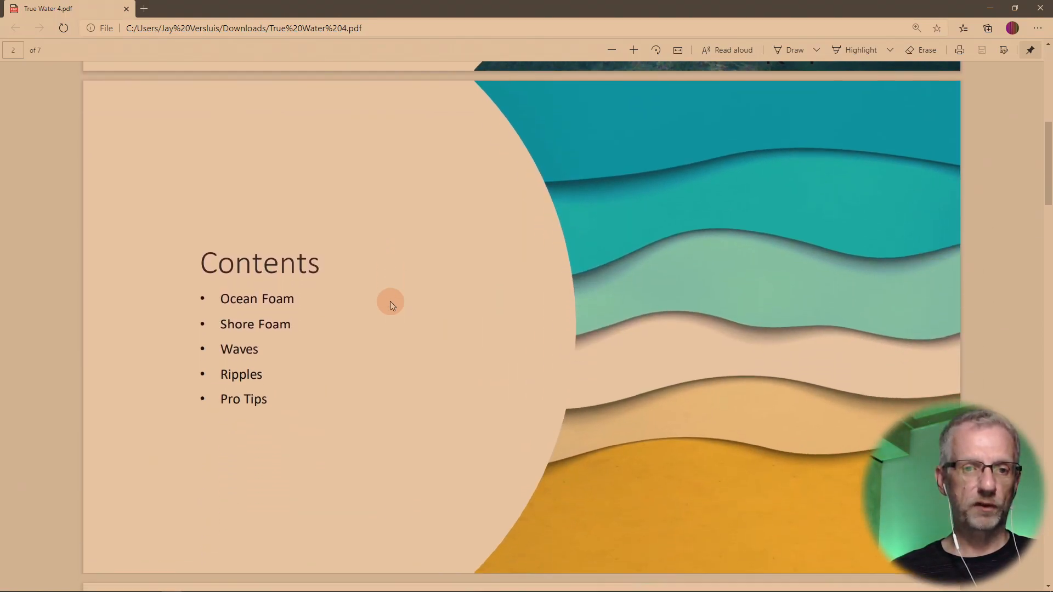
scroll(390, 301, "down", 8)
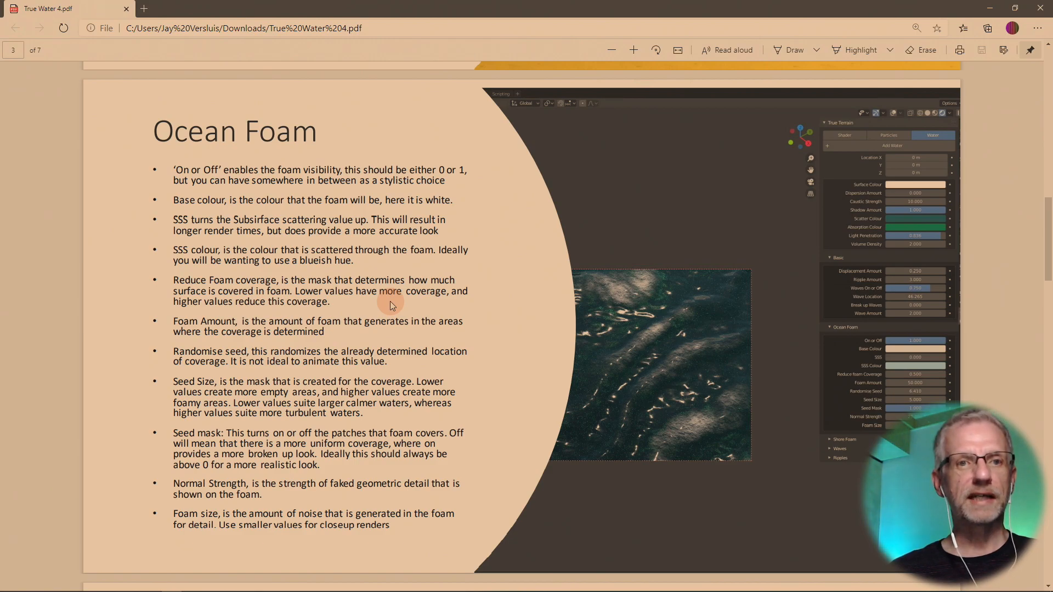
scroll(391, 302, "up", 17)
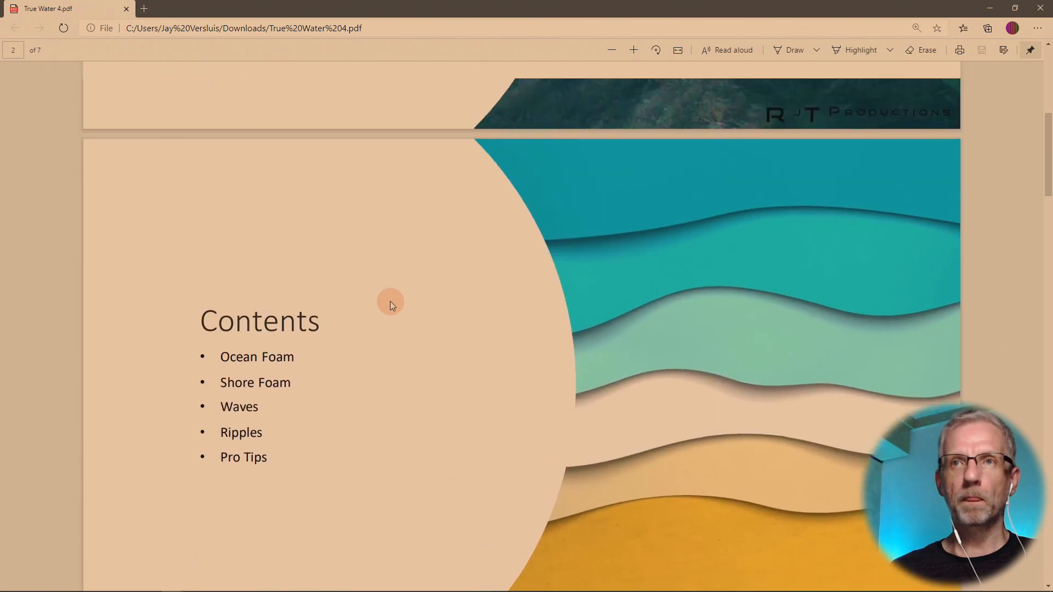
- Switch to True Terrain 3.1 Help.pdf and read the Water page on what adding water creates and which modifiers it needs
key("alt+Tab")
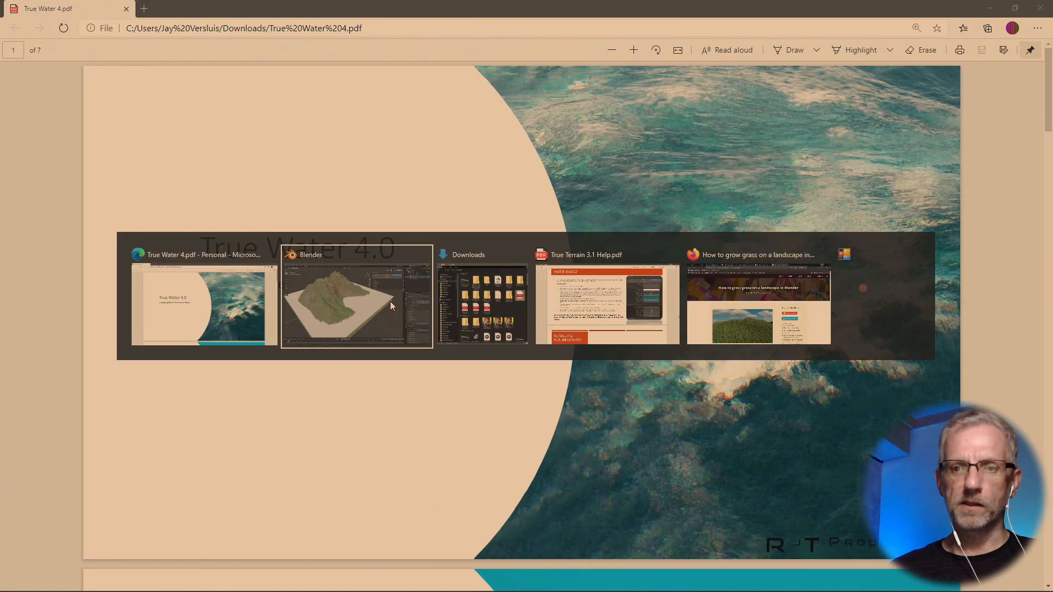
key("alt+Tab")
key("alt+Tab")
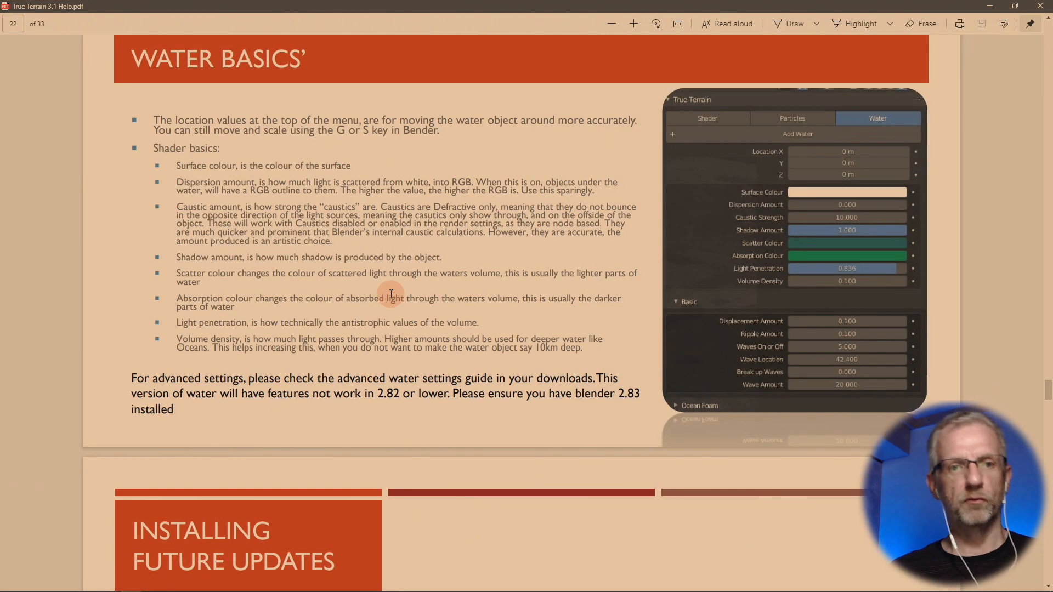
scroll(391, 295, "up", 10)
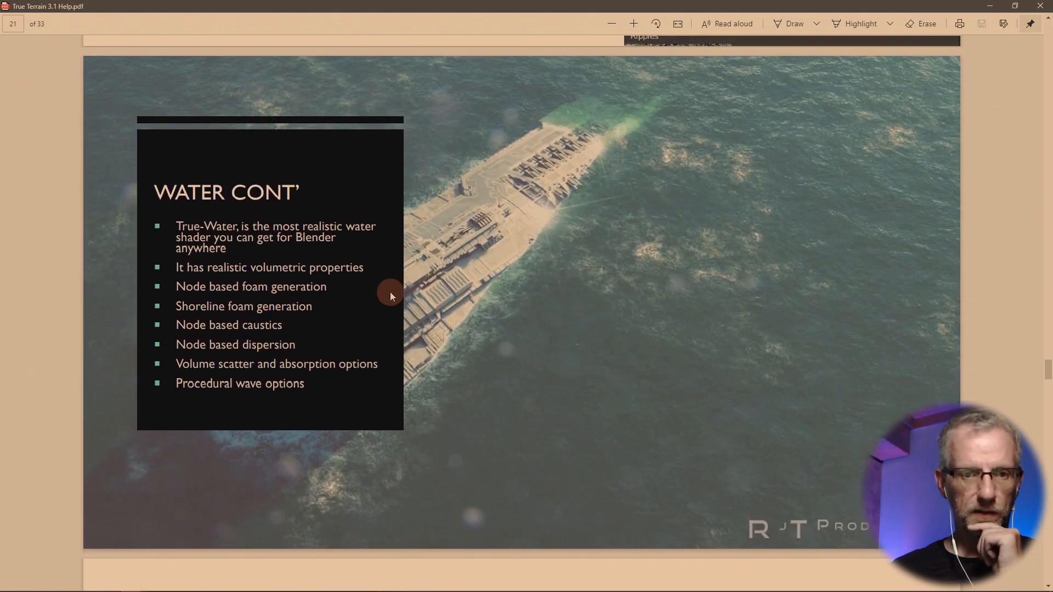
scroll(417, 306, "up", 18)
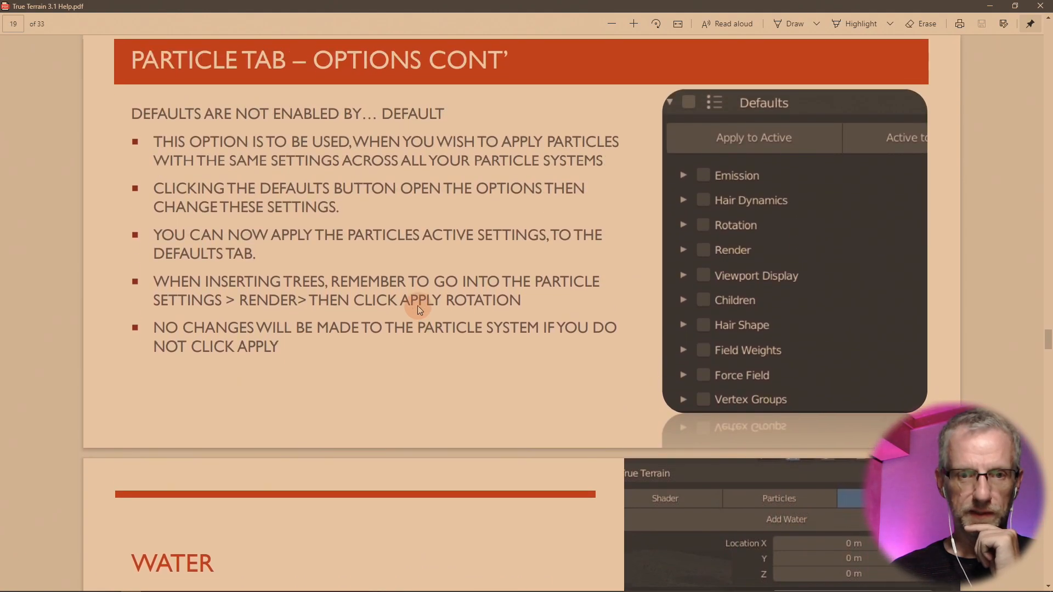
scroll(418, 308, "down", 5)
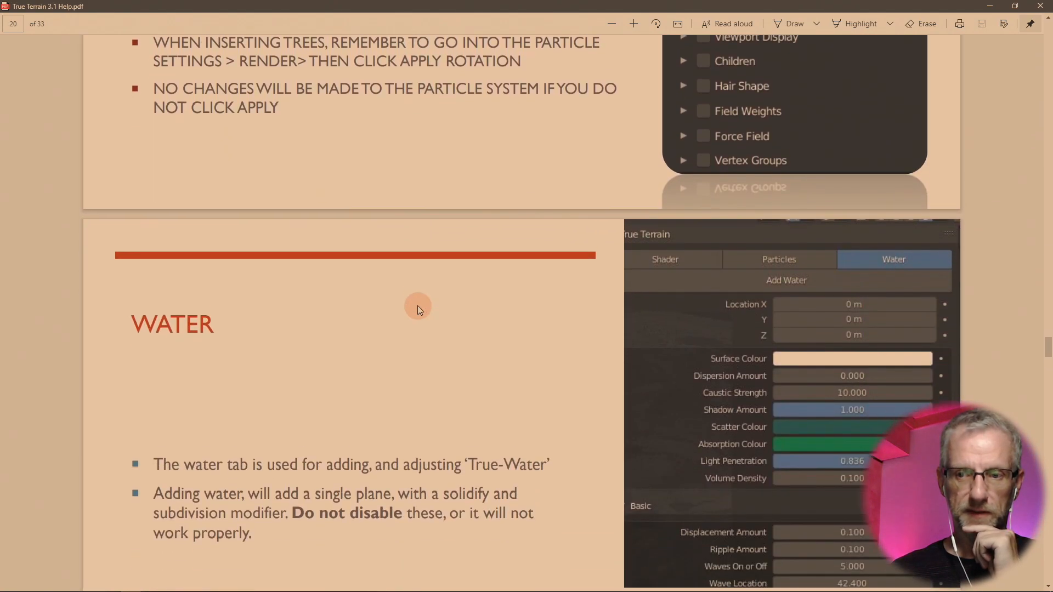
scroll(416, 305, "down", 3)
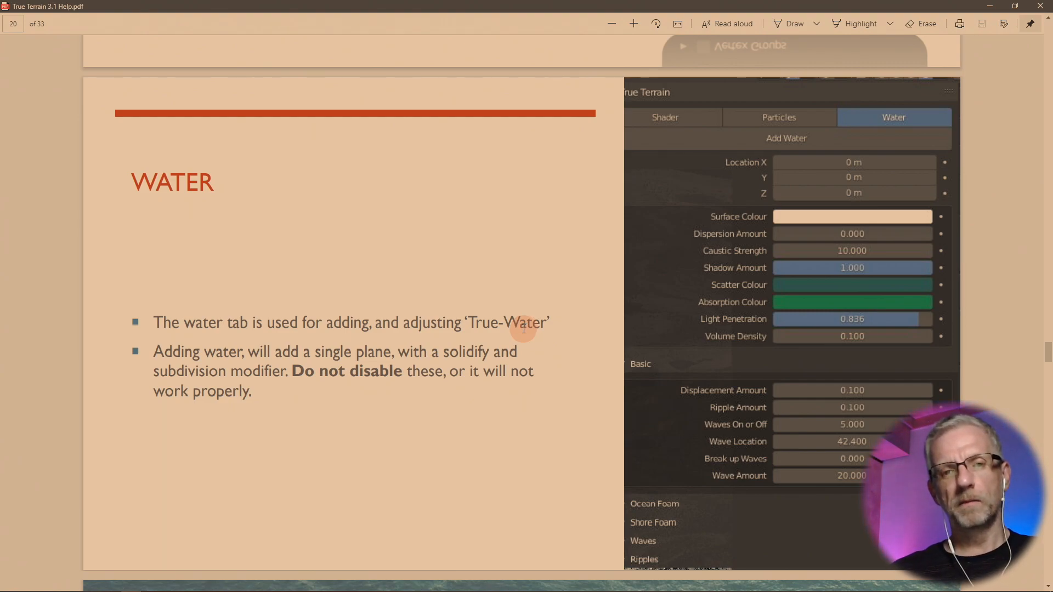
- Switch to Firefox and bring up the Blender Market purchase page for True-Terrain 3.0
key("alt+Tab")
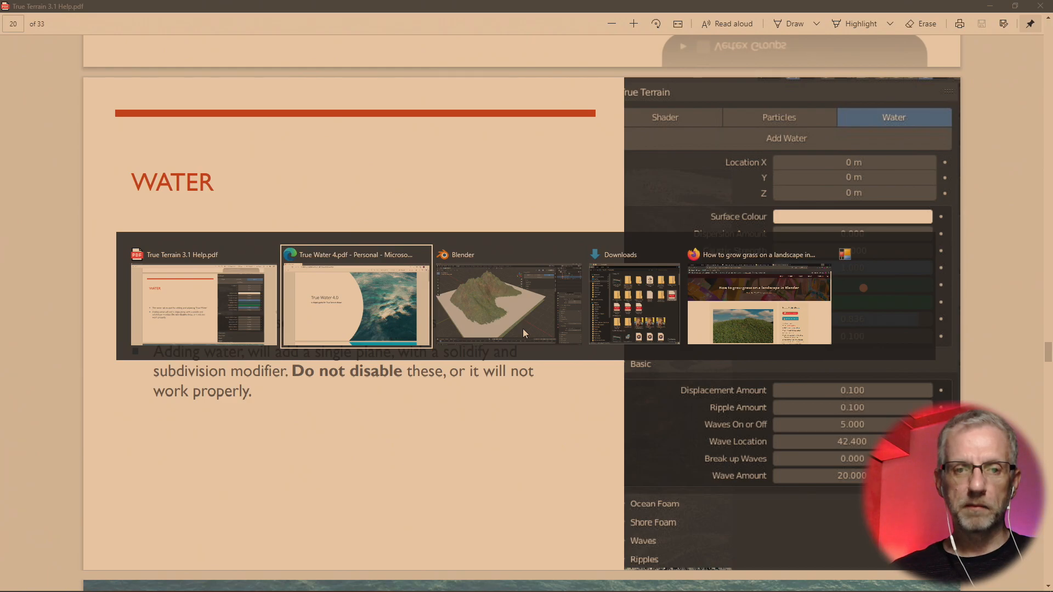
left_click(738, 280)
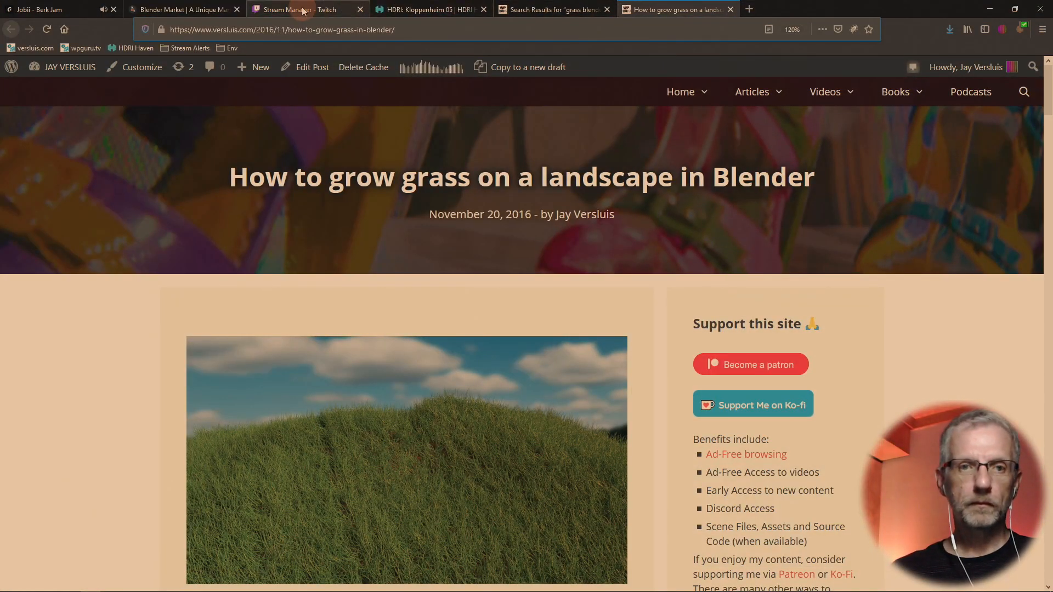
left_click(184, 9)
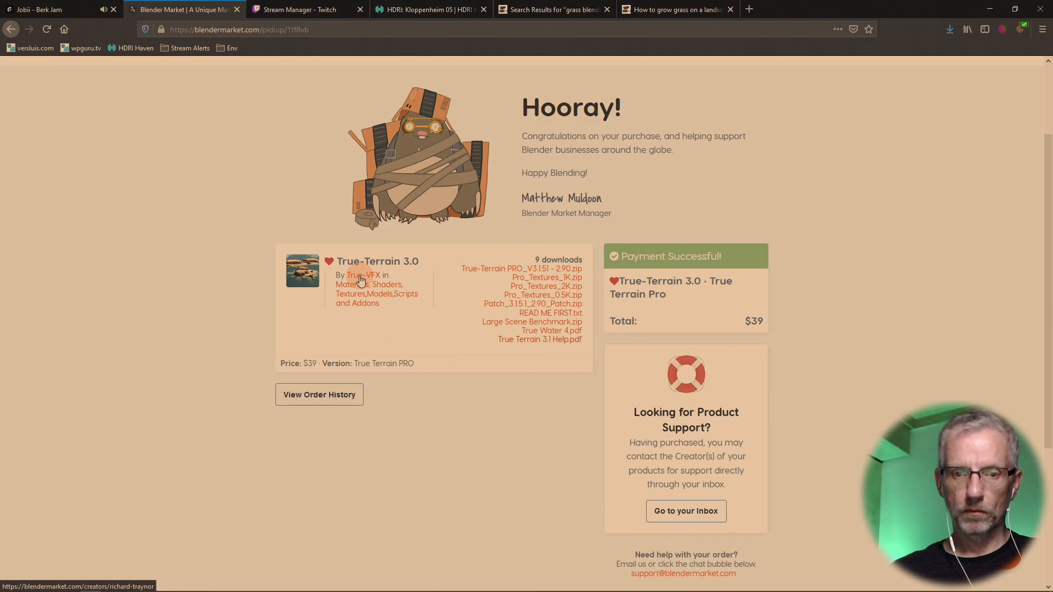
- Try to open READ ME FIRST.txt from the product downloads in a new tab, close that tab and request the file directly
right_click(578, 317)
left_click(602, 328)
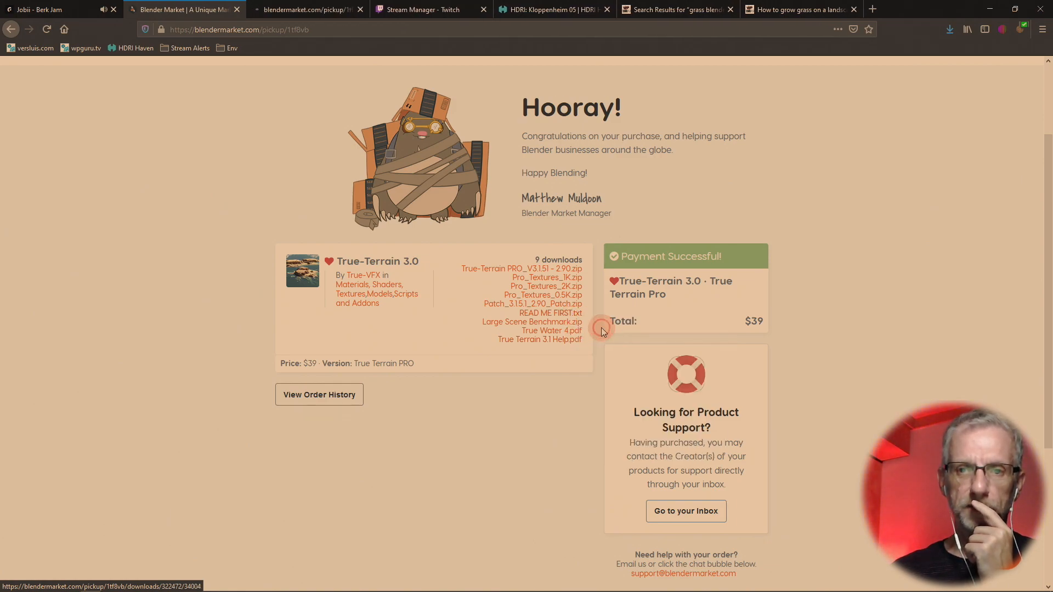
left_click(293, 9)
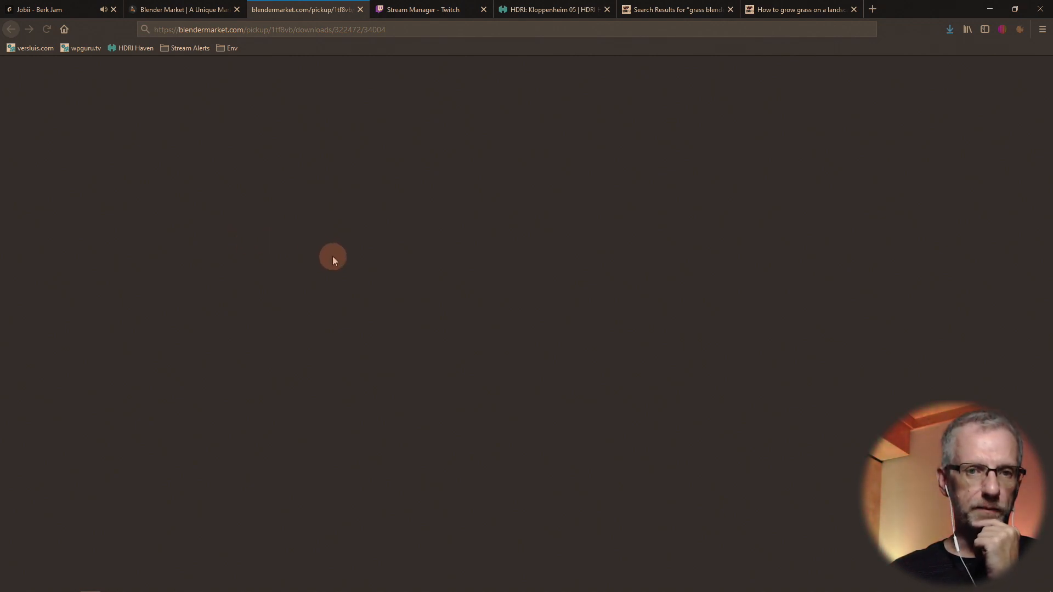
left_click(360, 9)
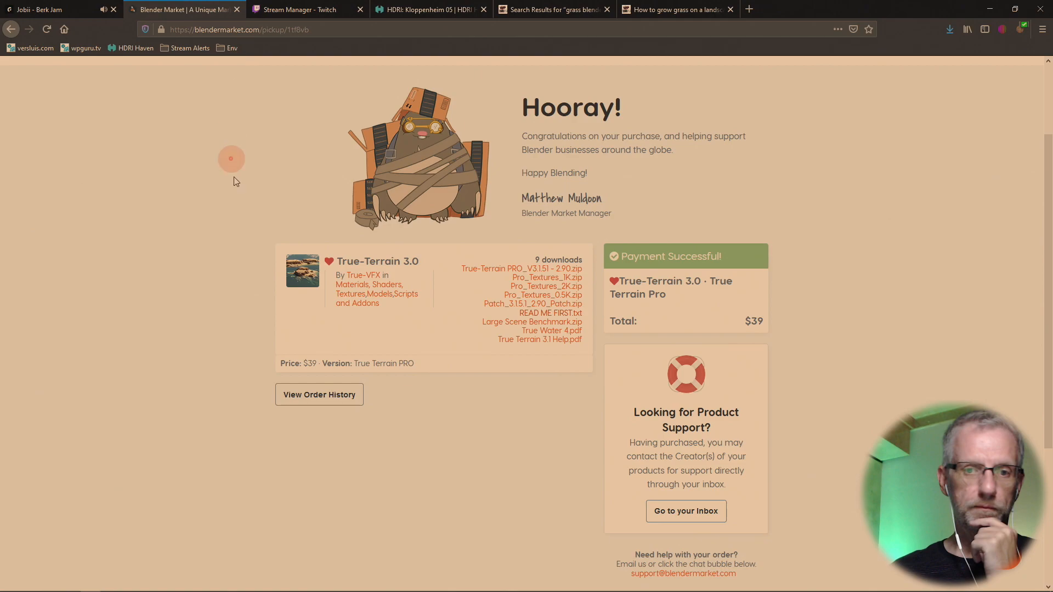
left_click(559, 316)
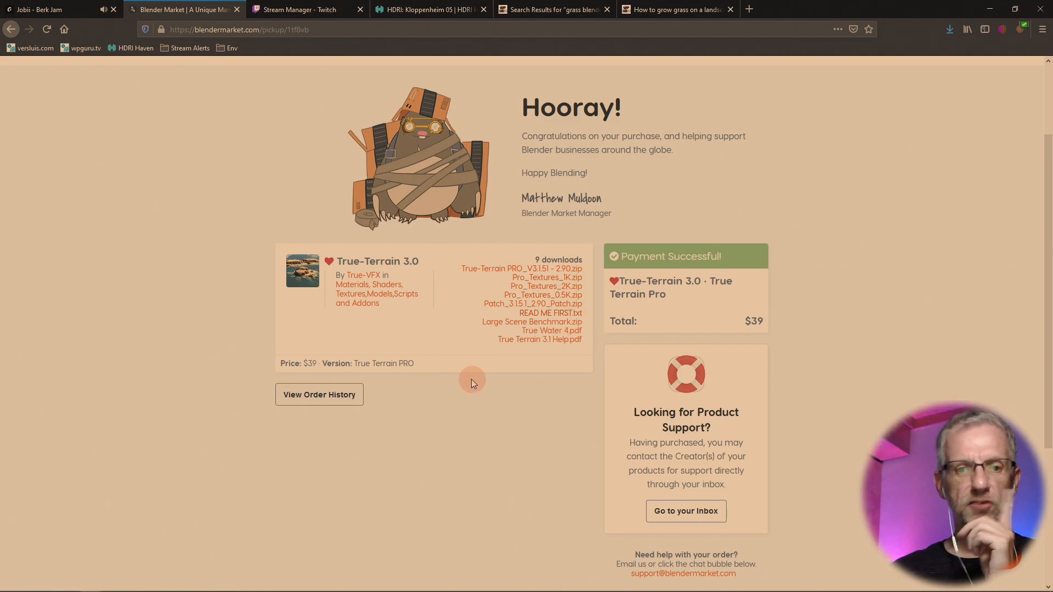
- Open the True-VFX creator page from the True-Terrain 3.0 order in a new tab and look through its products
right_click(364, 276)
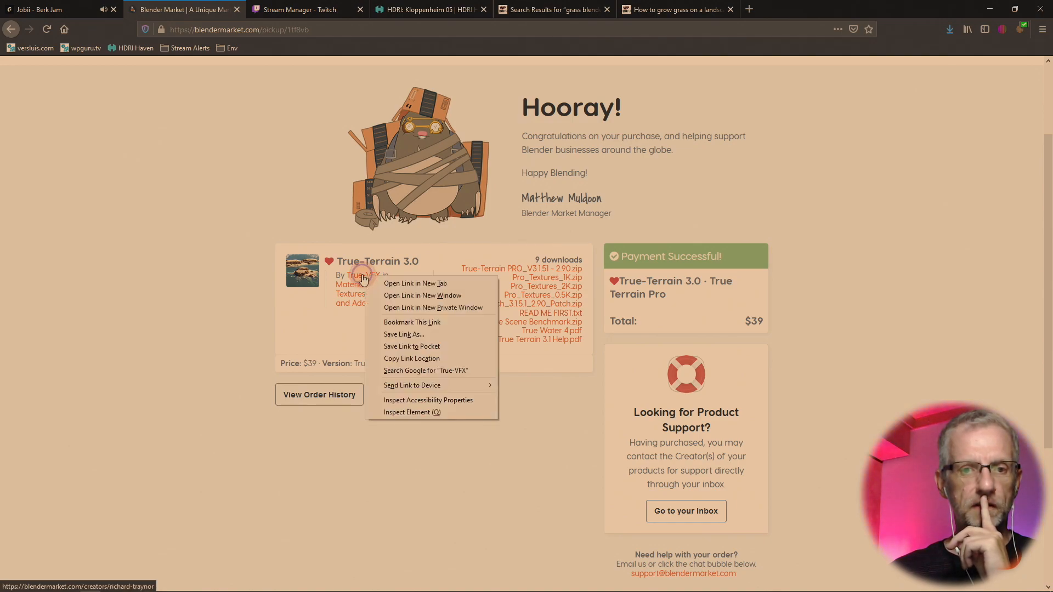
left_click(400, 282)
left_click(283, 9)
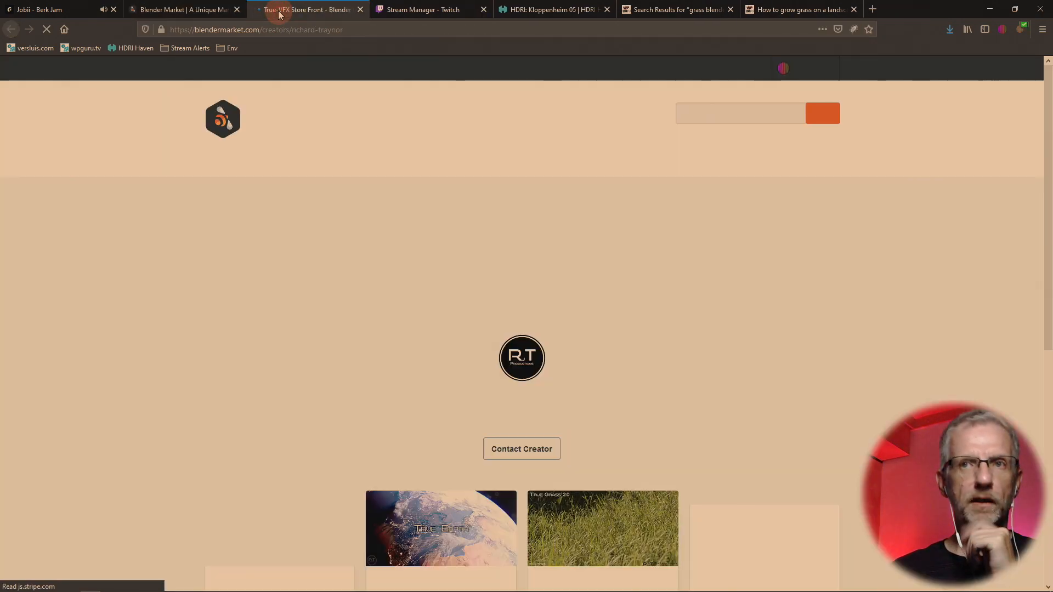
scroll(186, 330, "down", 3)
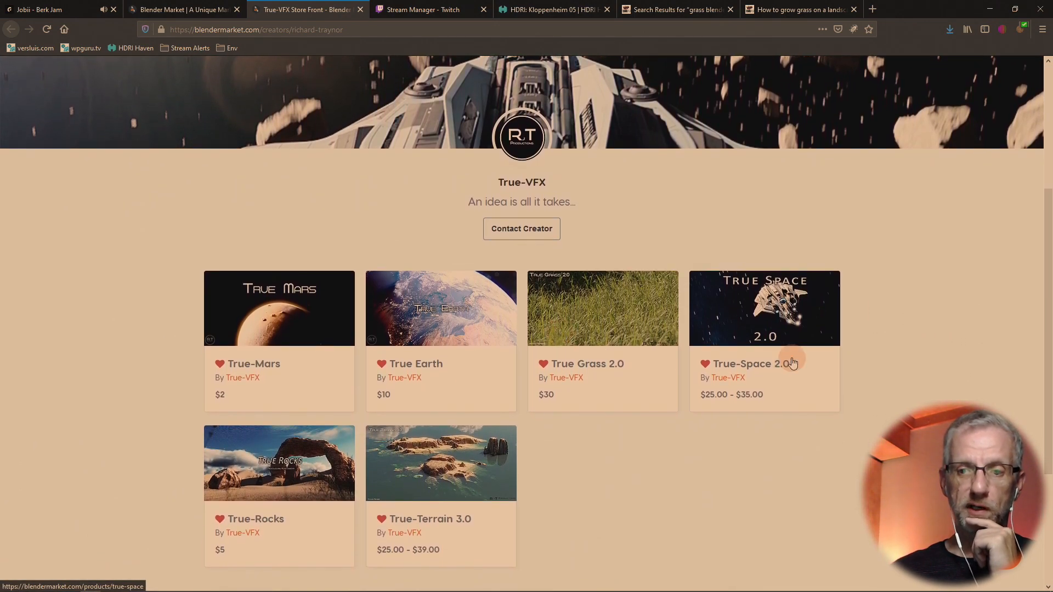
scroll(769, 432, "down", 2)
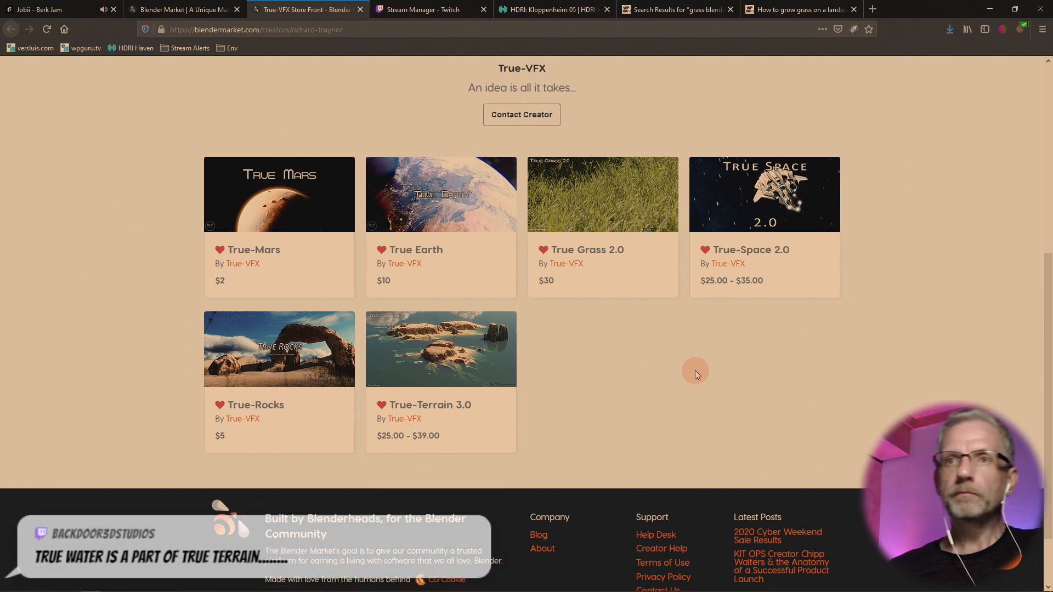
- Switch back to Blender and review True Terrain's Particles, Shader and Water settings with Landscape.001 selected
left_click(992, 11)
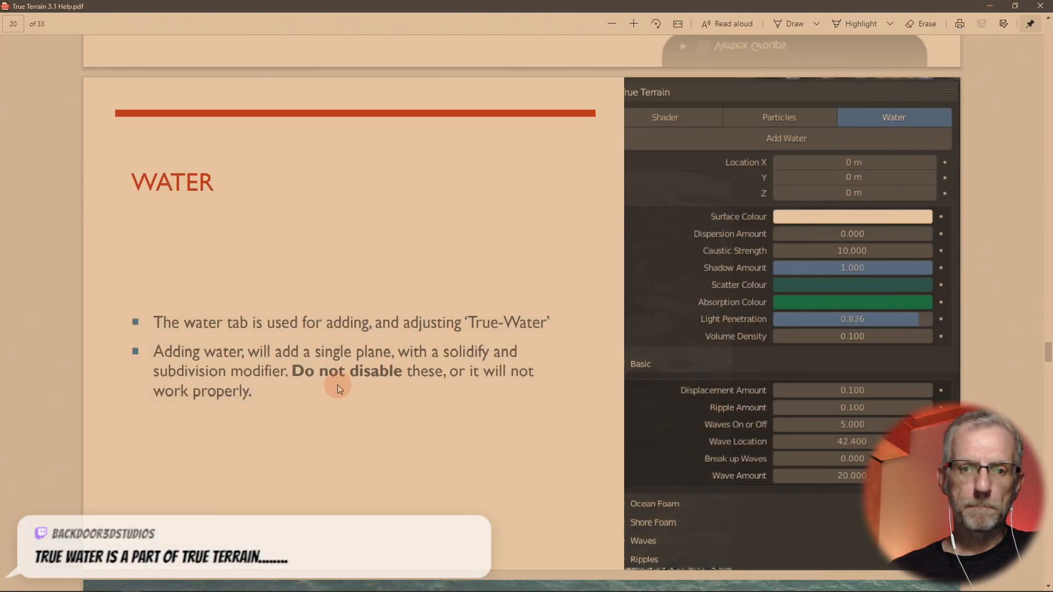
key("alt+Tab")
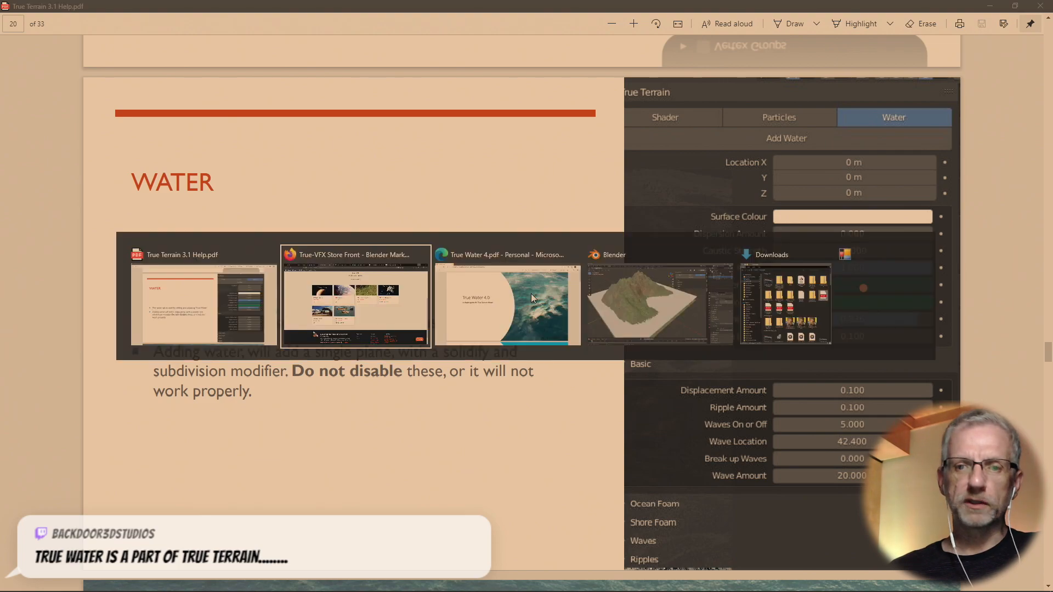
key("Tab")
key("Tab")
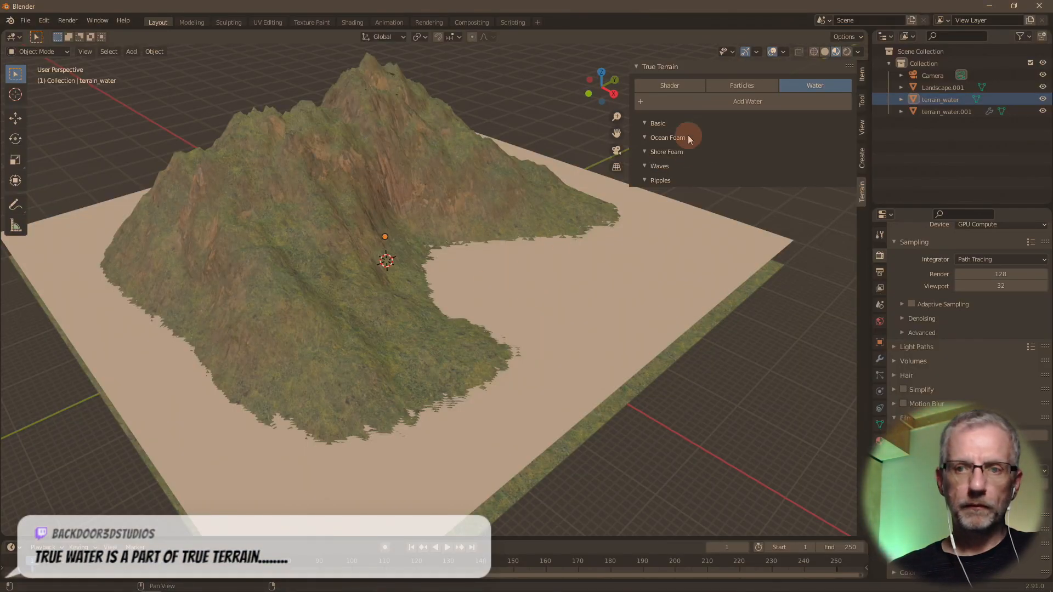
left_click(770, 85)
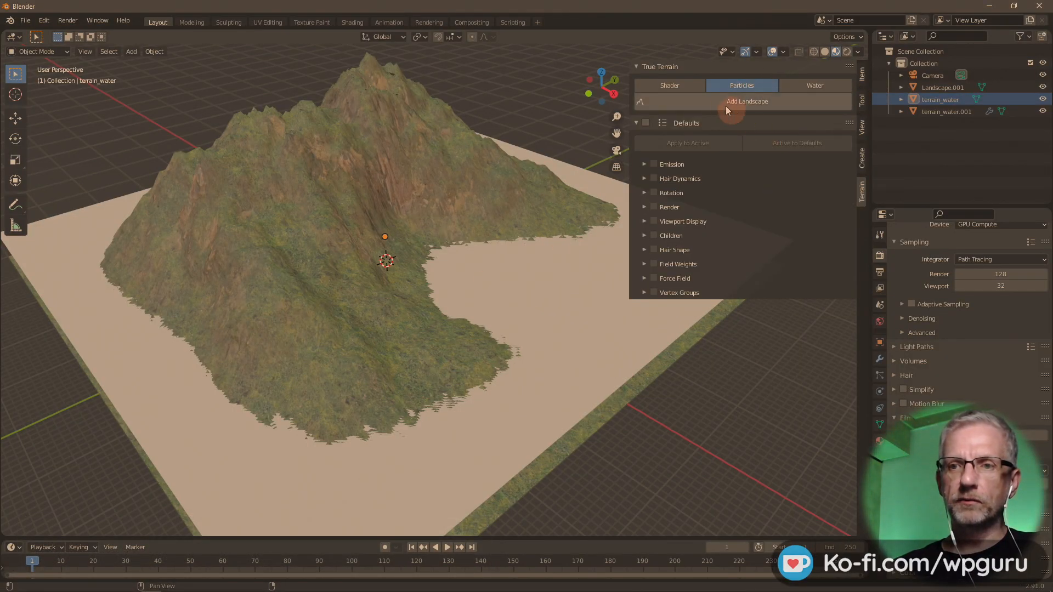
left_click(937, 88)
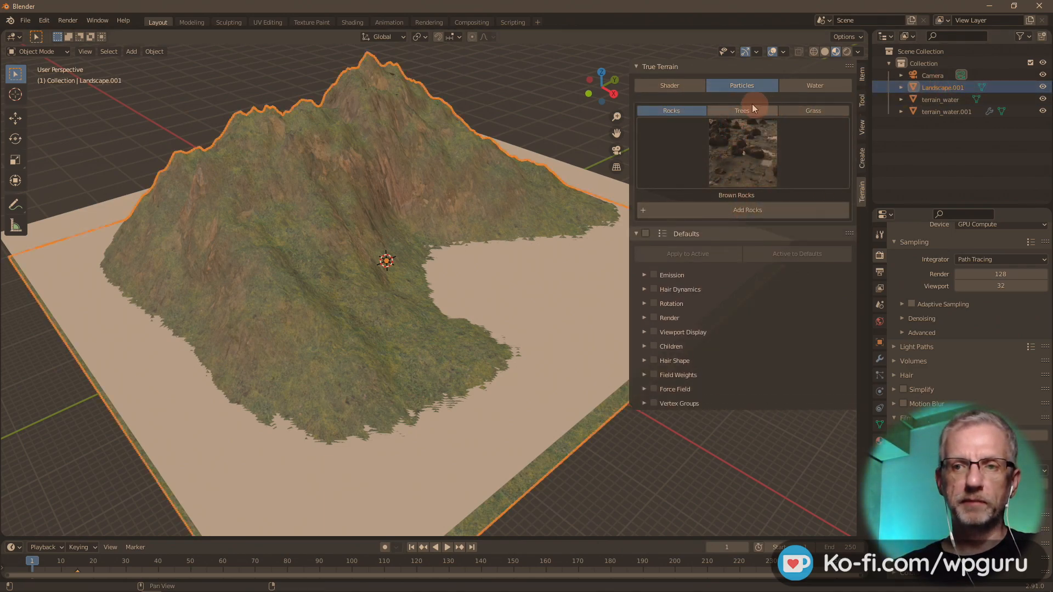
left_click(666, 87)
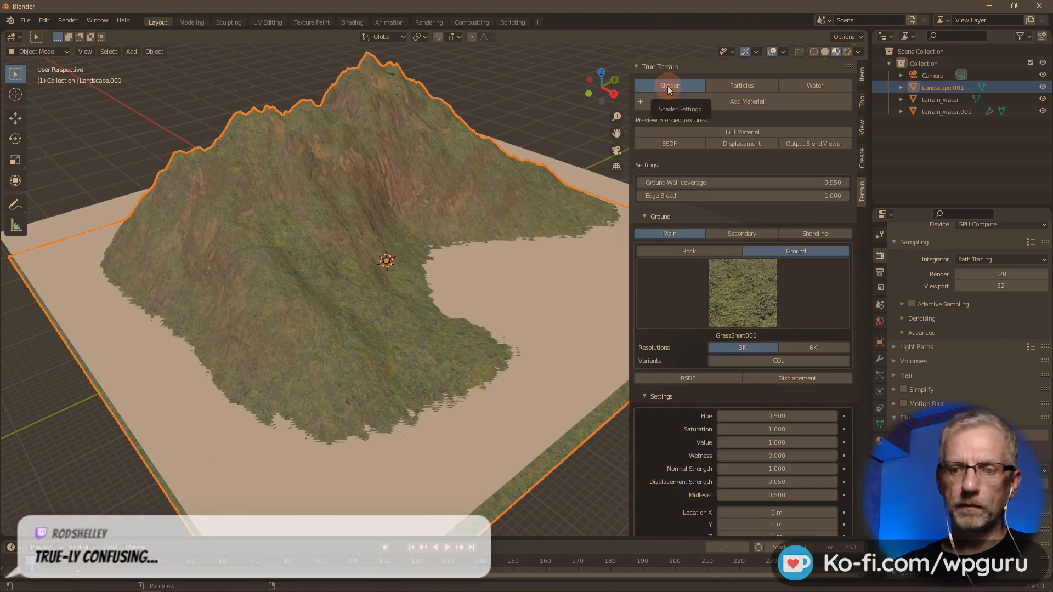
left_click(818, 85)
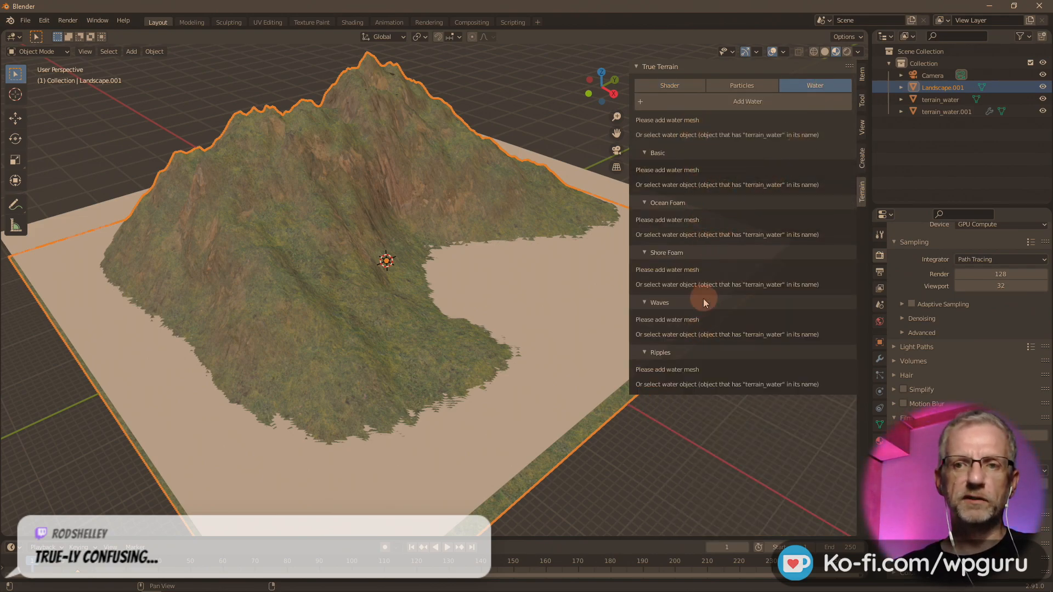
- Delete the two existing water objects, terrain_water.001 and terrain_water, from the scene
left_click(950, 114)
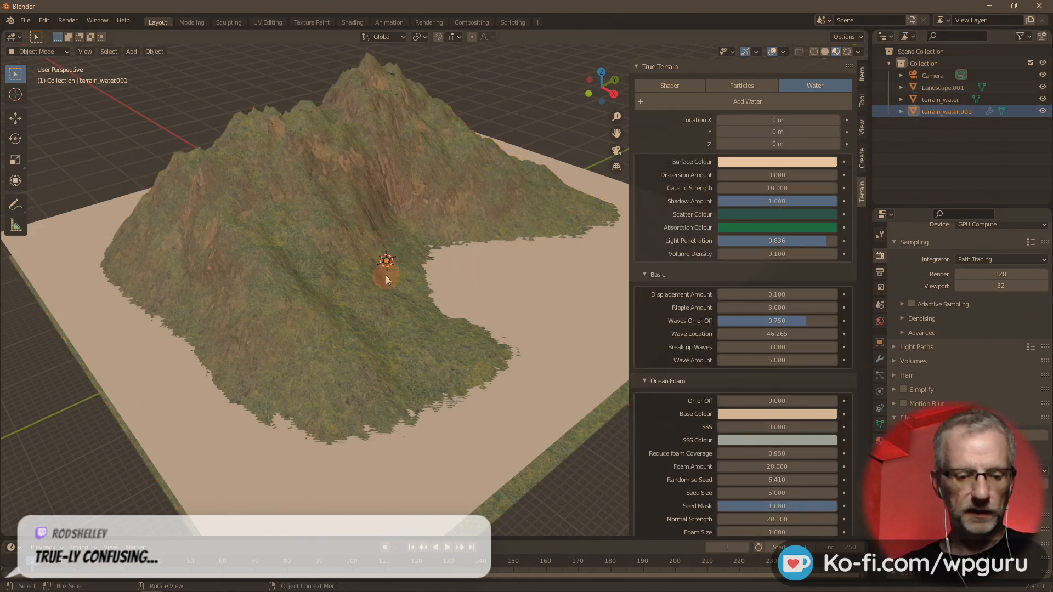
key("Delete")
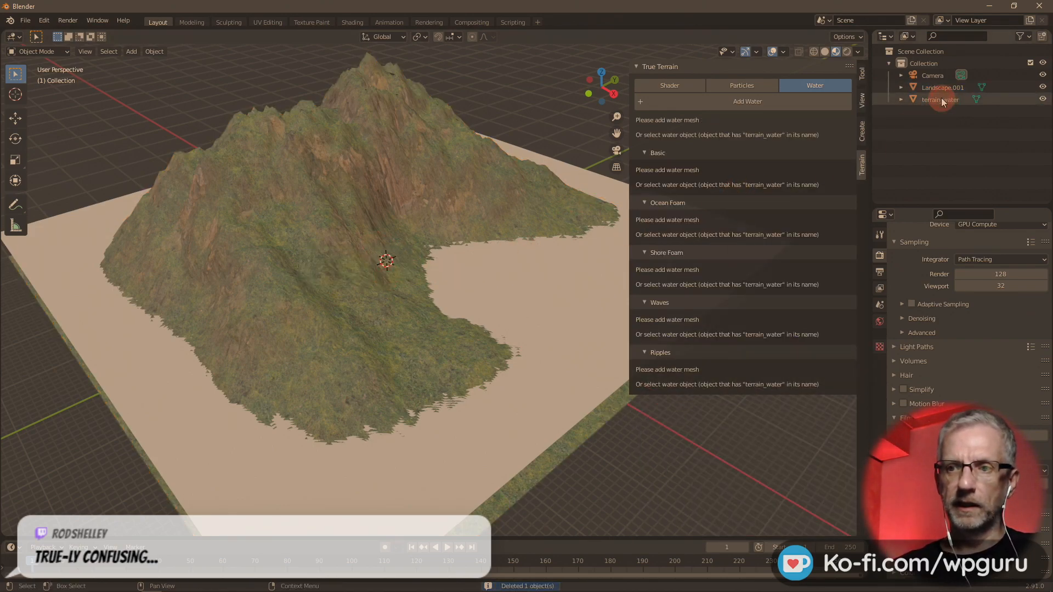
left_click(944, 102)
key("x")
left_click(402, 246)
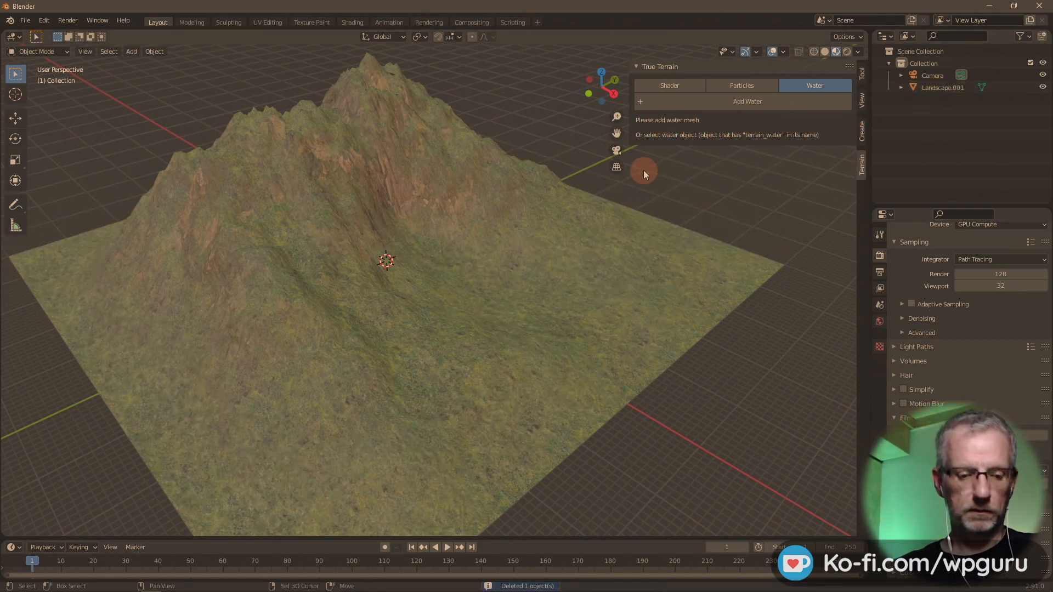
key("shift+a")
mouse_move(644, 171)
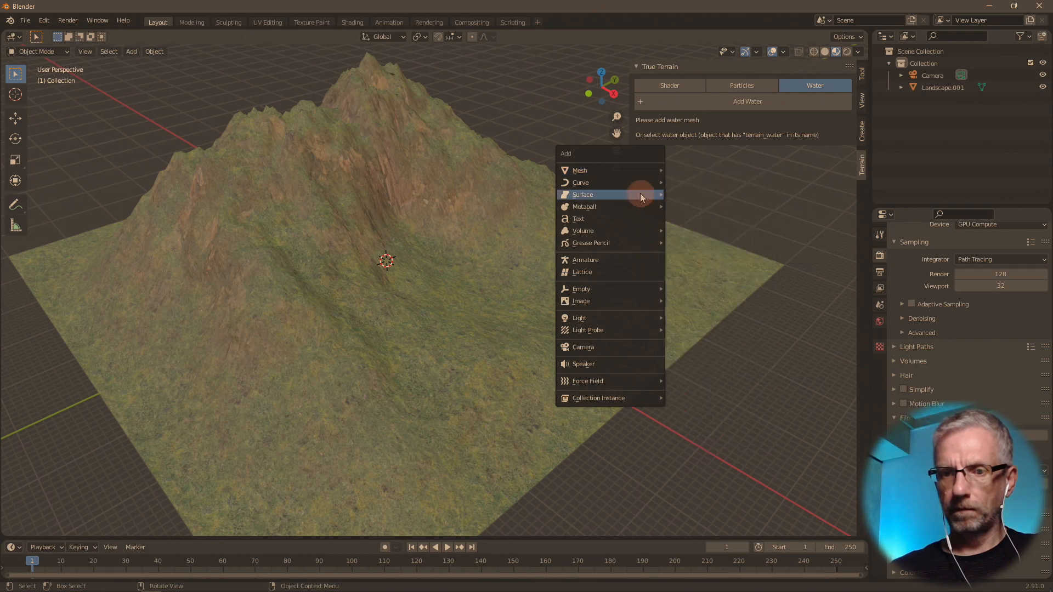
mouse_move(644, 237)
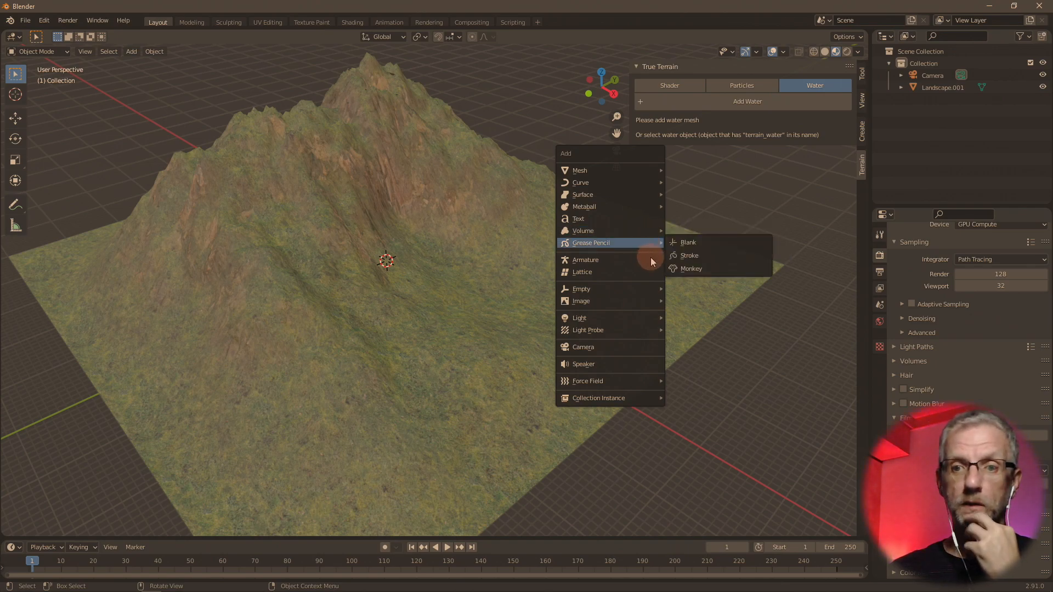
mouse_move(648, 291)
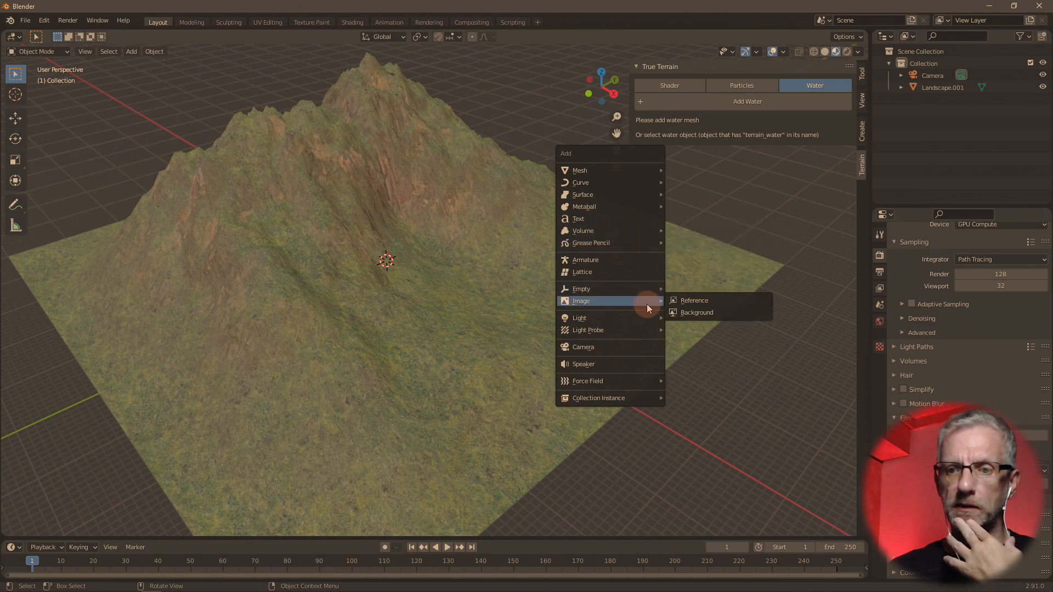
mouse_move(647, 334)
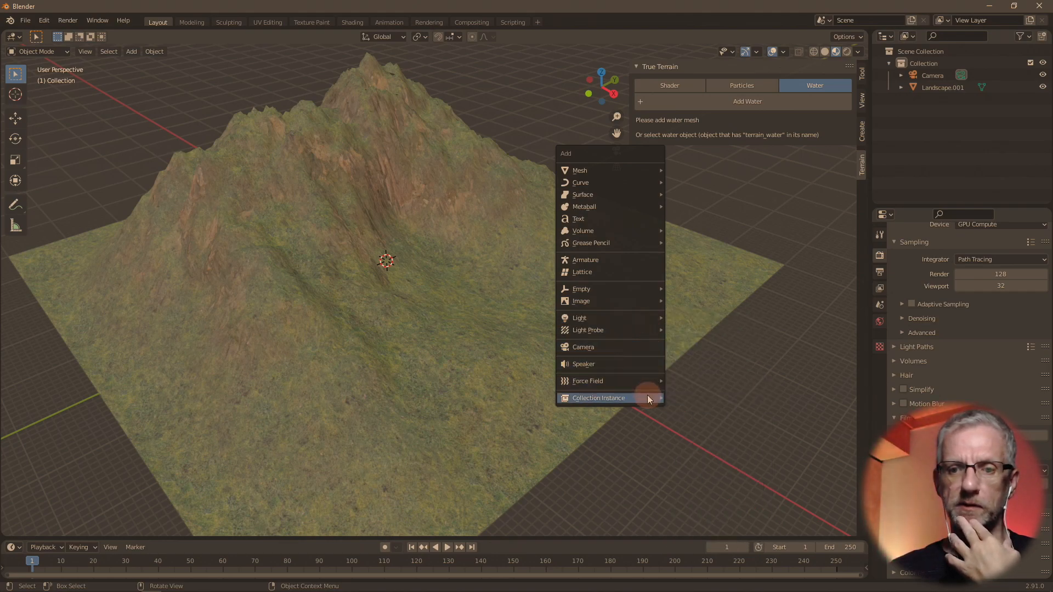
mouse_move(647, 399)
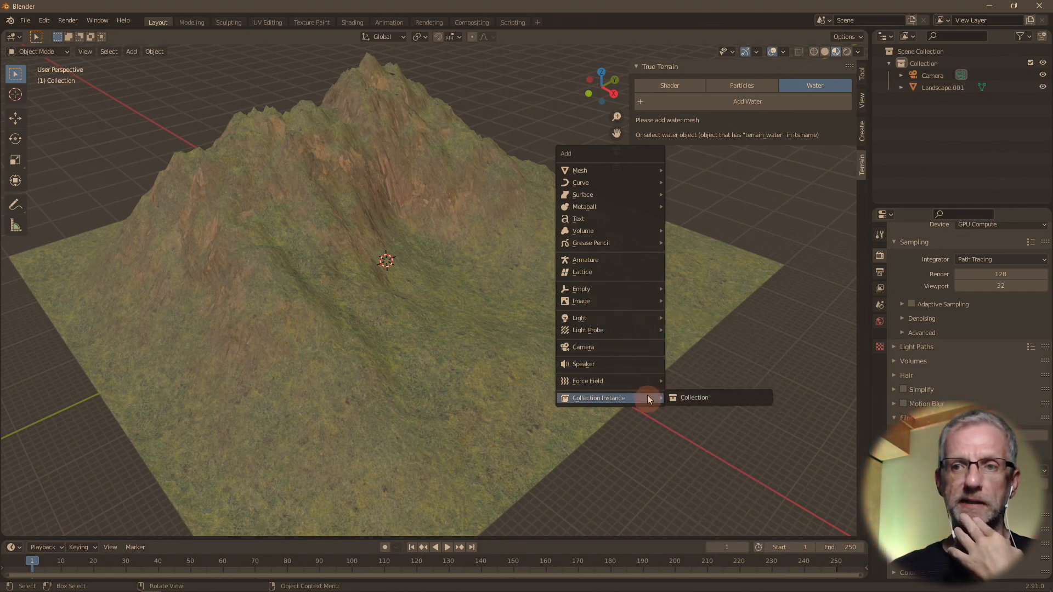
- Add a new True Terrain water object, select it and hide Landscape.001 to inspect the water on its own
left_click(752, 104)
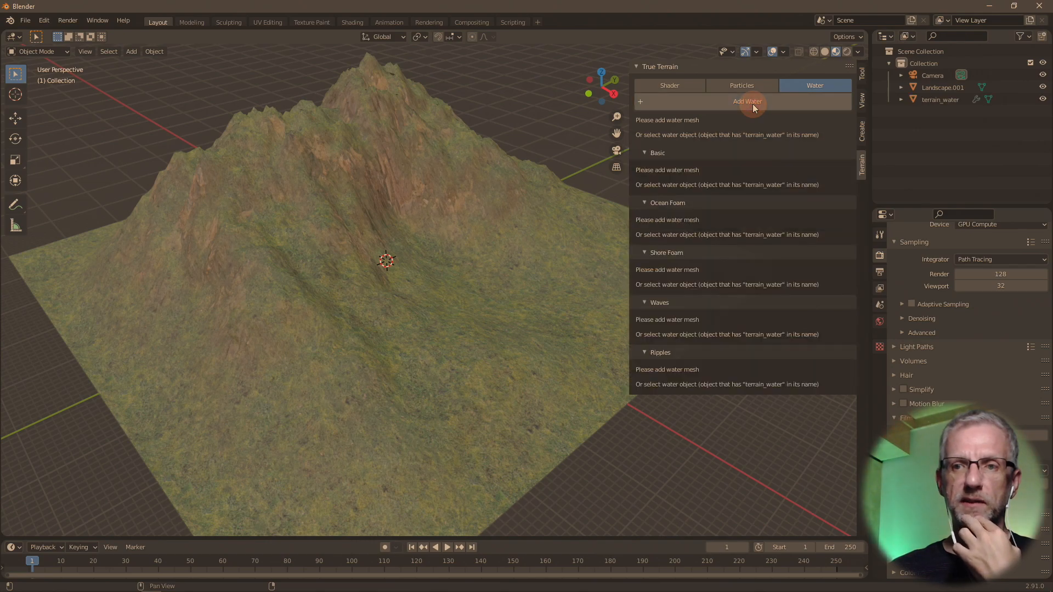
left_click(948, 101)
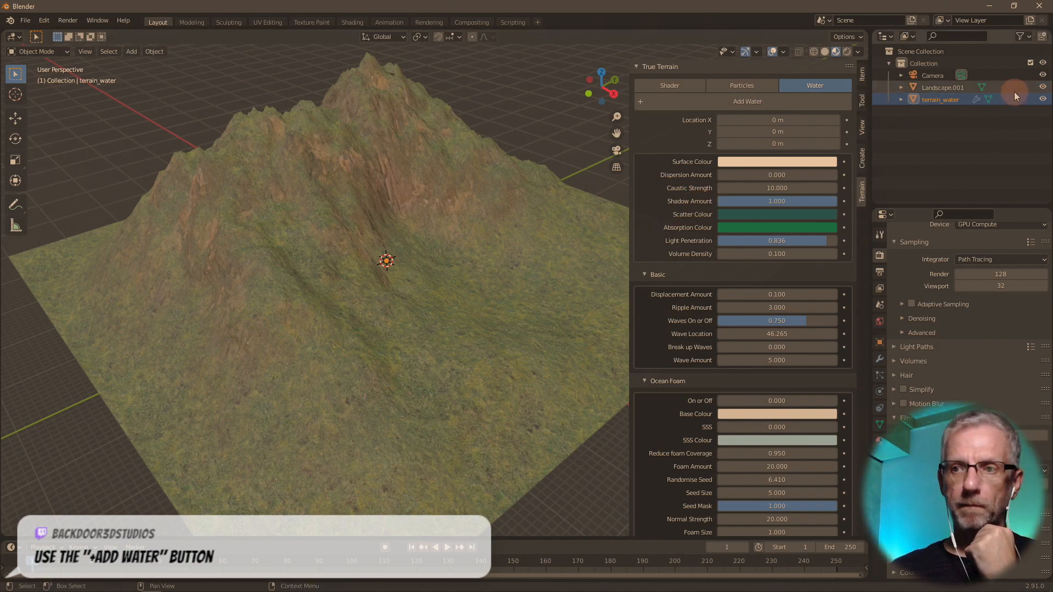
left_click(1044, 90)
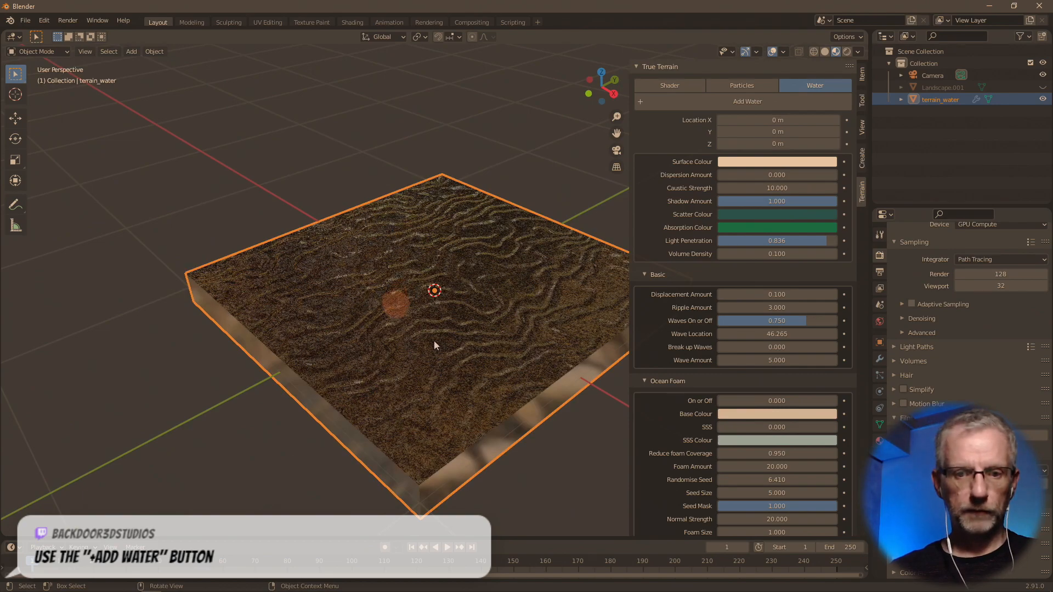
mouse_move(444, 331)
middle_mouse_down()
mouse_move(458, 374)
mouse_move(476, 385)
mouse_move(432, 335)
middle_mouse_up()
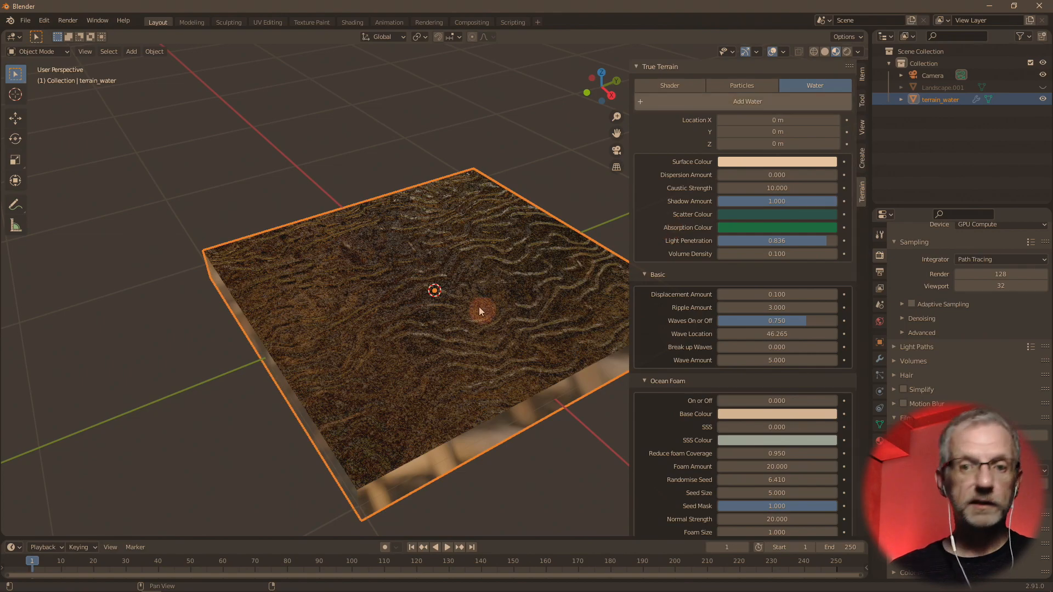
middle_click_drag(457, 321, 458, 323)
scroll(457, 320, "down", 2)
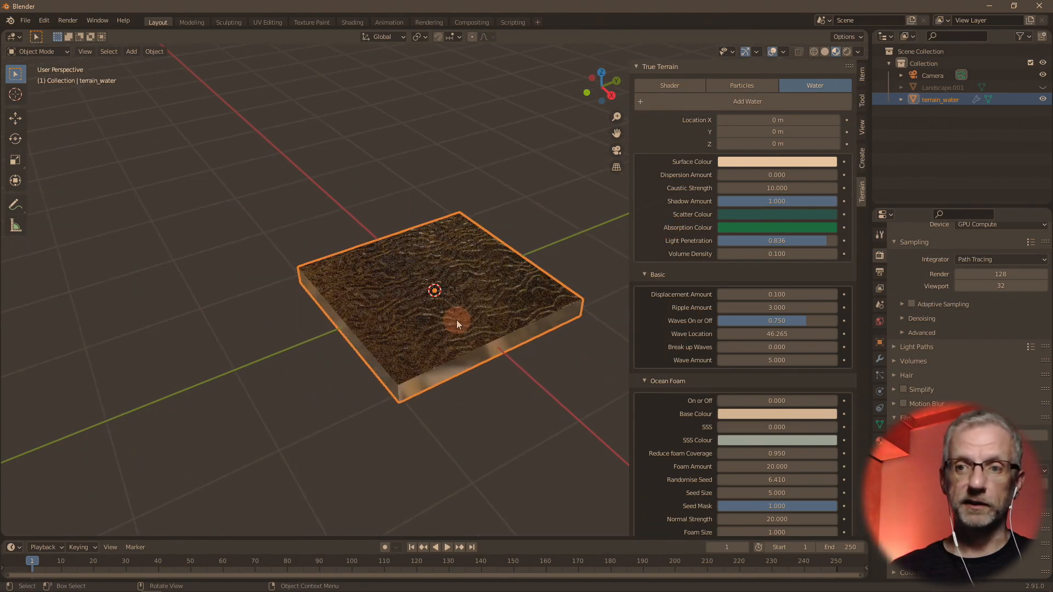
scroll(456, 320, "down", 8)
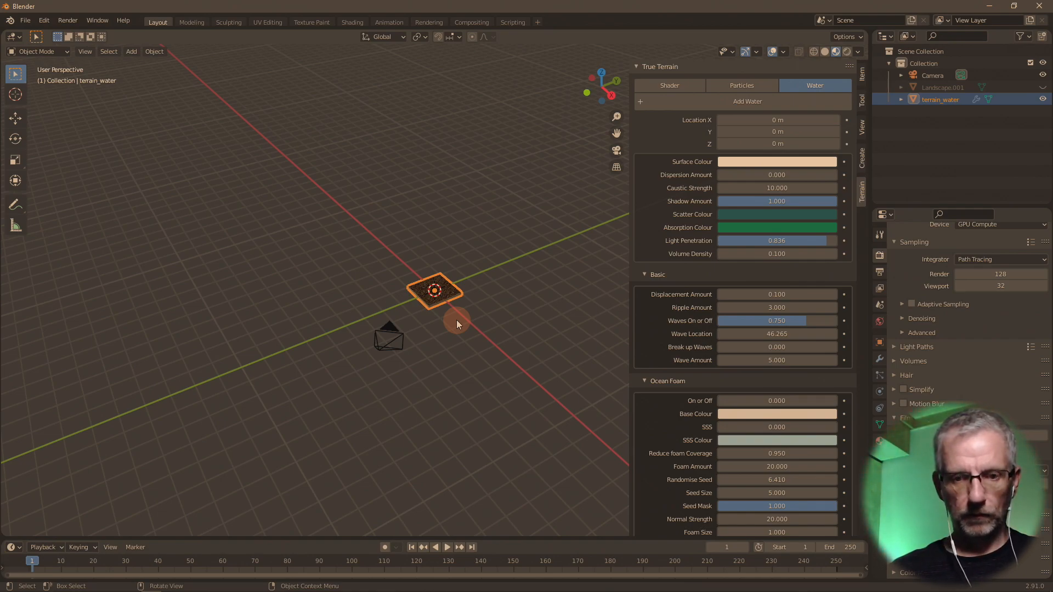
- Switch to Firefox, start the track Empty Road on the Epidemic Sound page and return to Blender
key("alt+Tab")
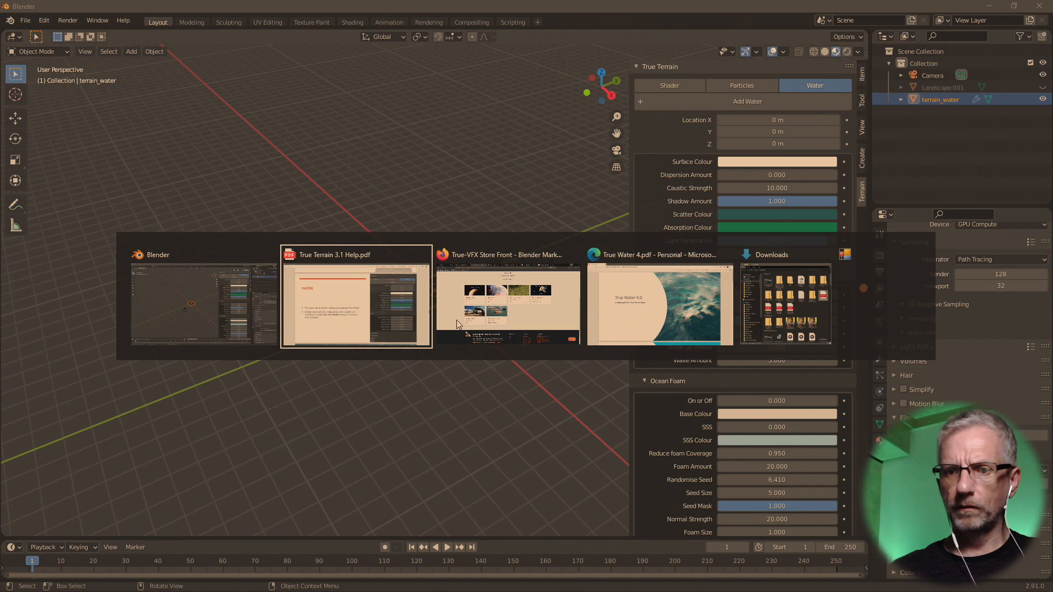
left_click(456, 321)
left_click(34, 12)
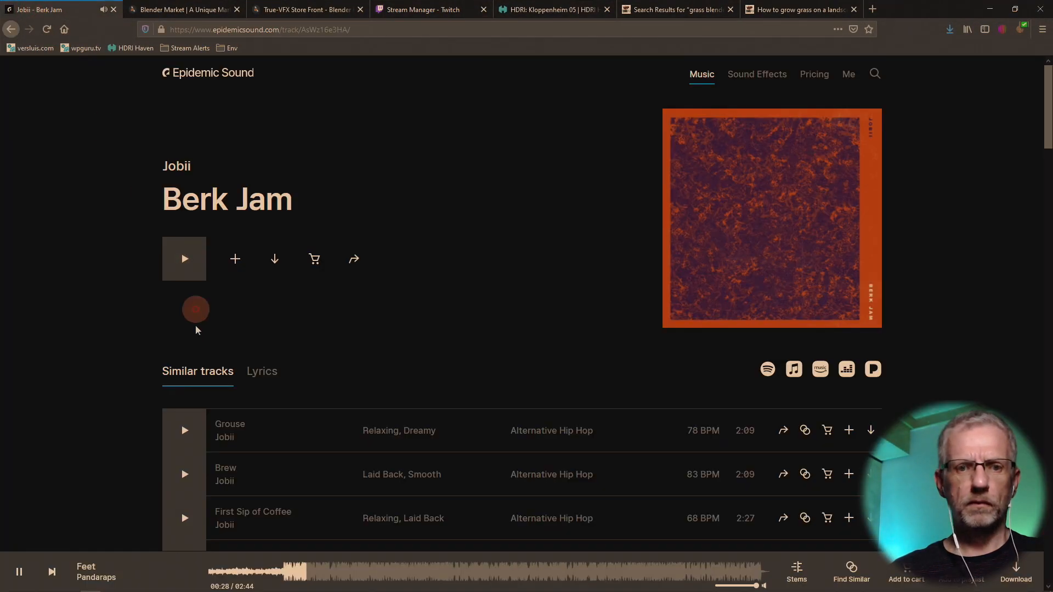
scroll(197, 329, "down", 15)
scroll(197, 332, "down", 15)
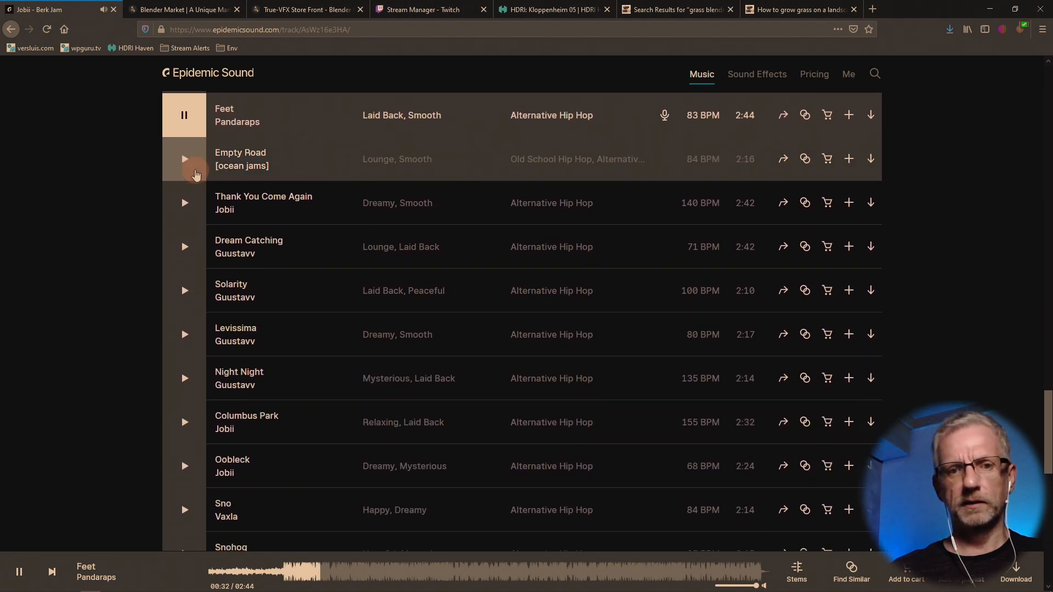
left_click(184, 159)
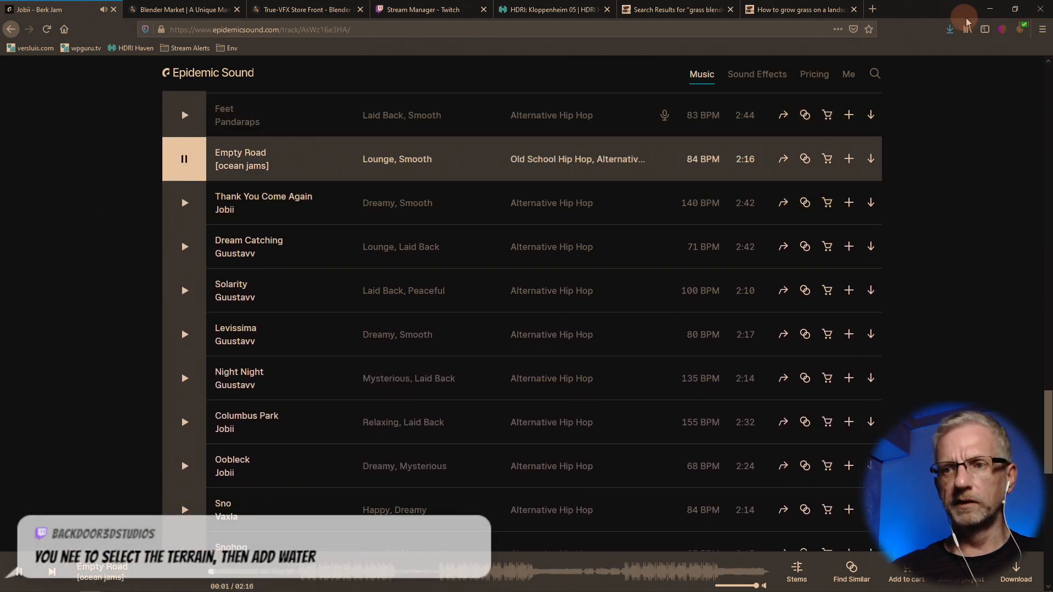
left_click(991, 9)
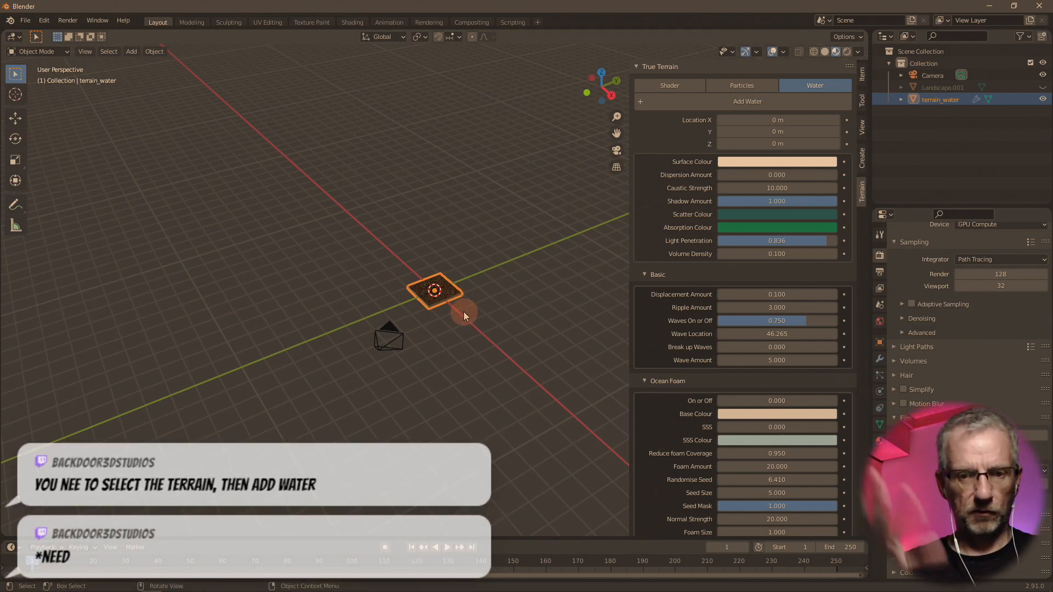
- Scale the terrain_water object by 500 and unhide Landscape.001 to view both together
key("s")
key("5")
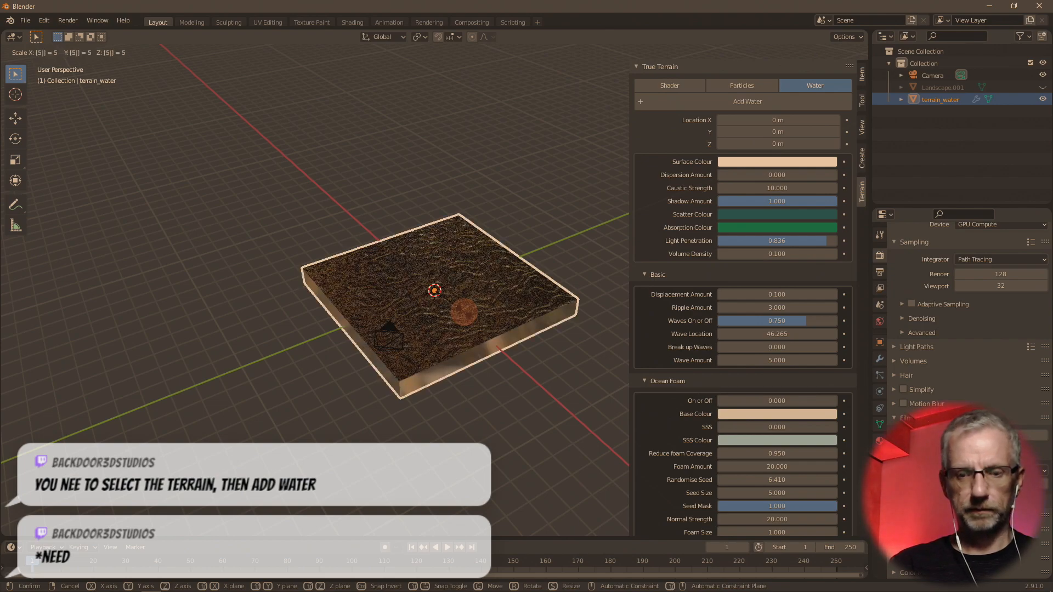
key("0")
key("0")
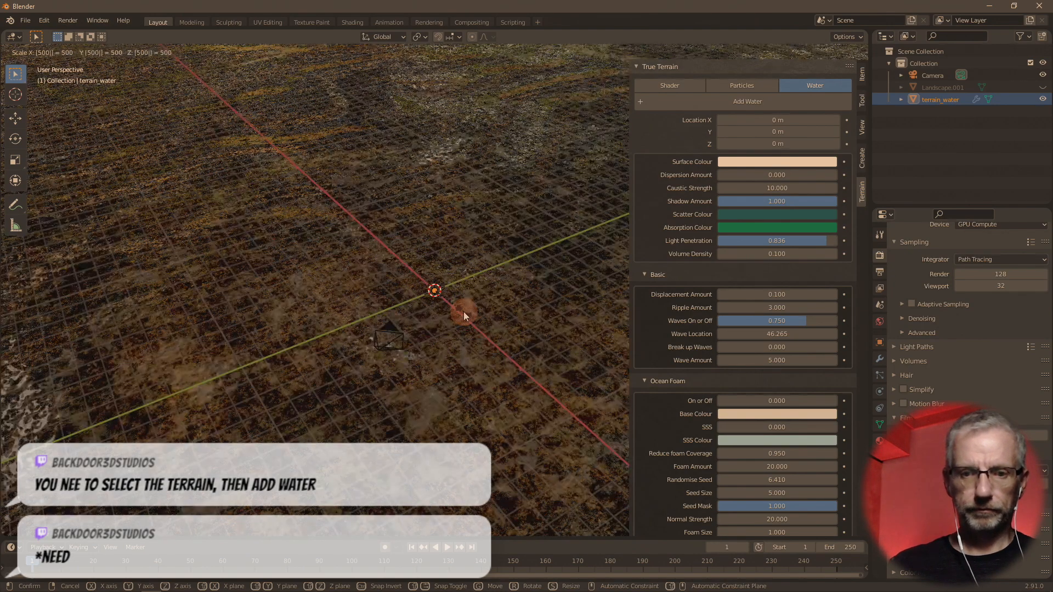
key("Return")
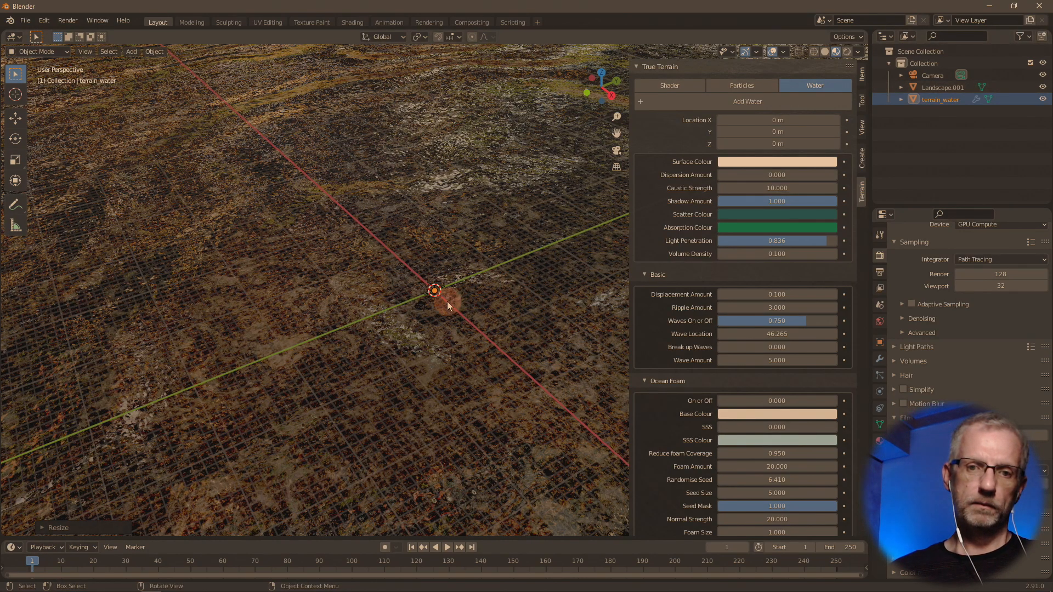
scroll(459, 317, "down", 10)
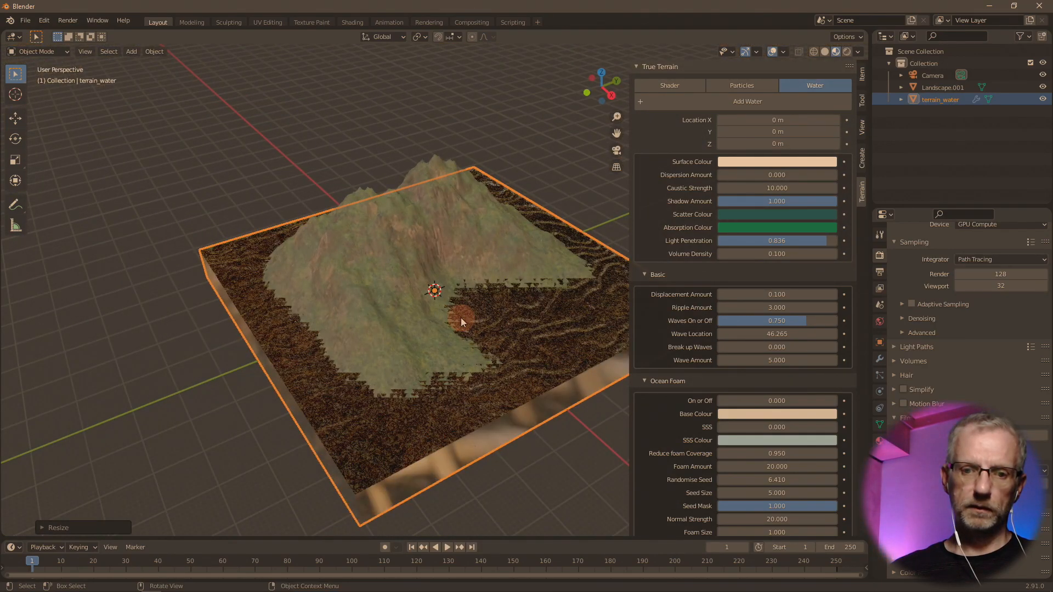
scroll(460, 318, "up", 2)
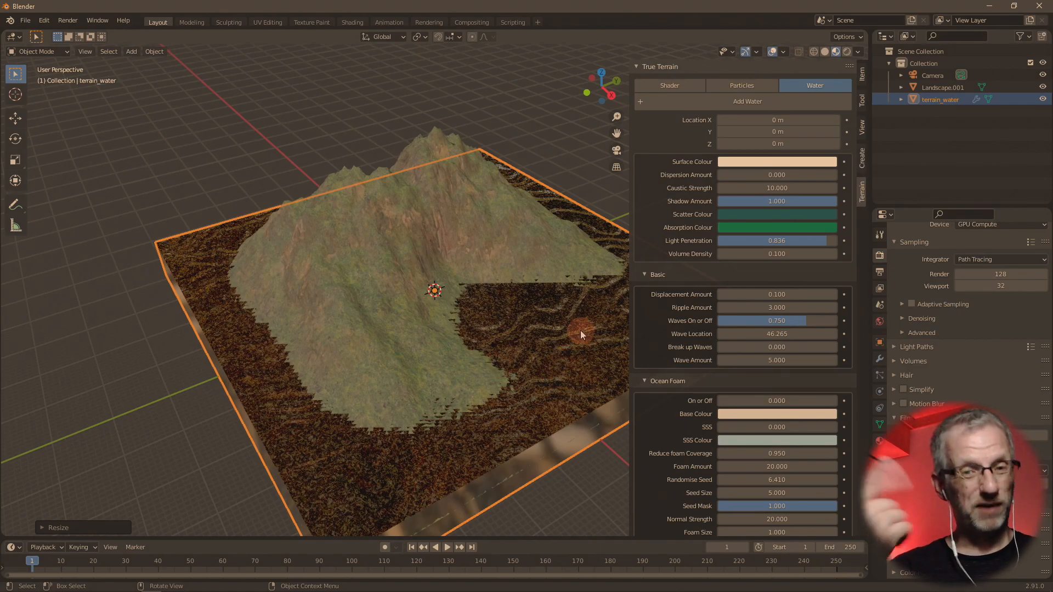
- Apply the scale of terrain_water and raise the object along Z to about 43.8 m
key("ctrl+a")
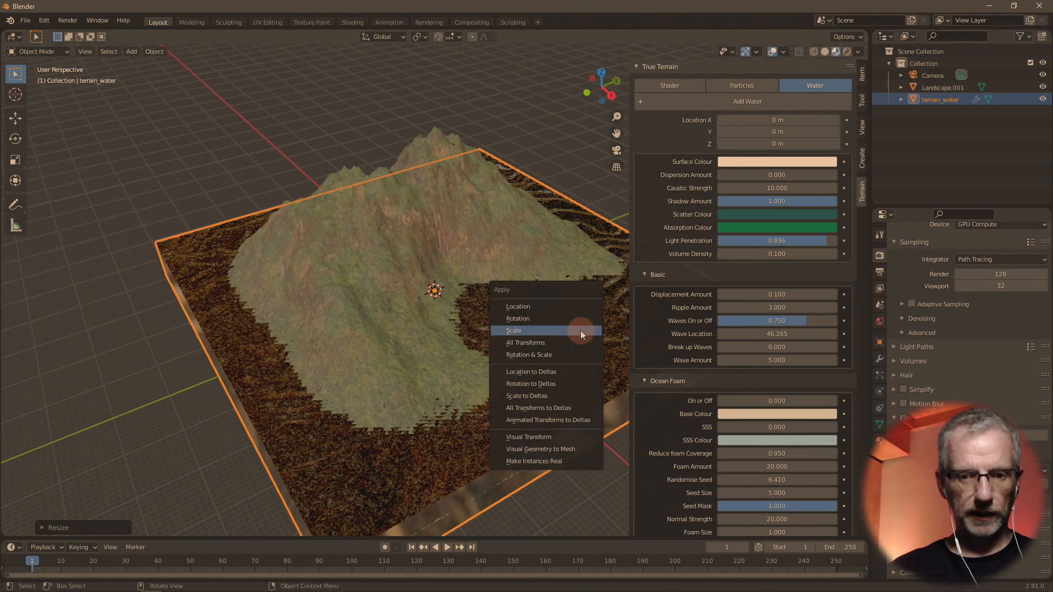
left_click(581, 331)
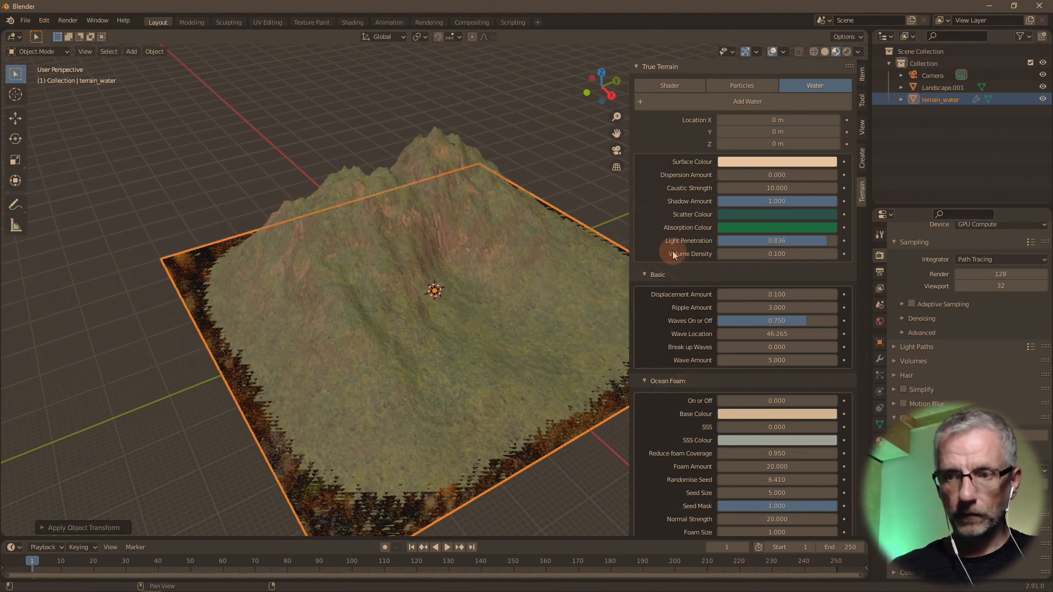
key("g")
key("z")
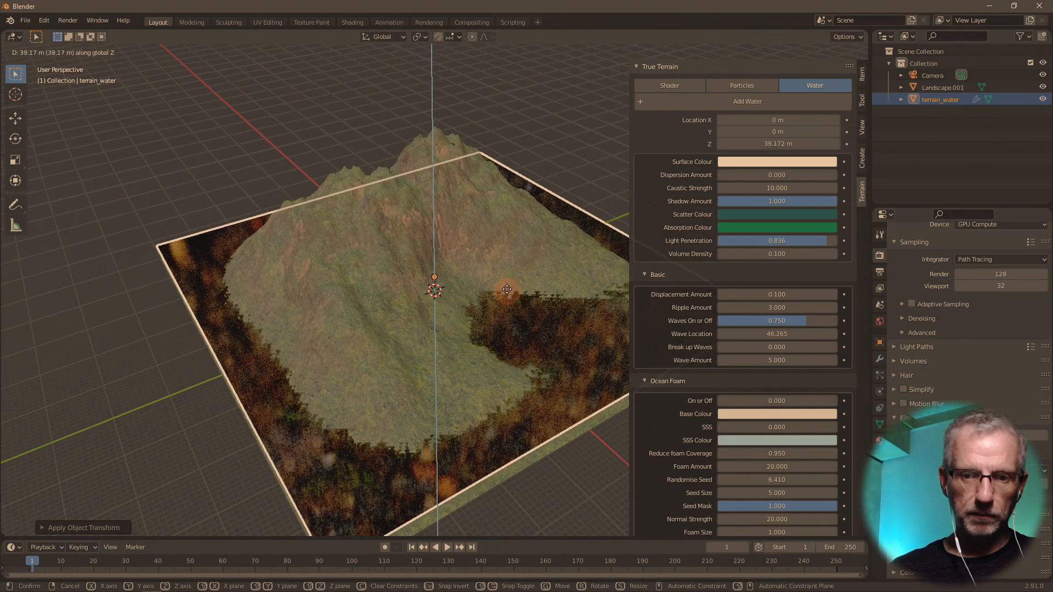
left_click(506, 291)
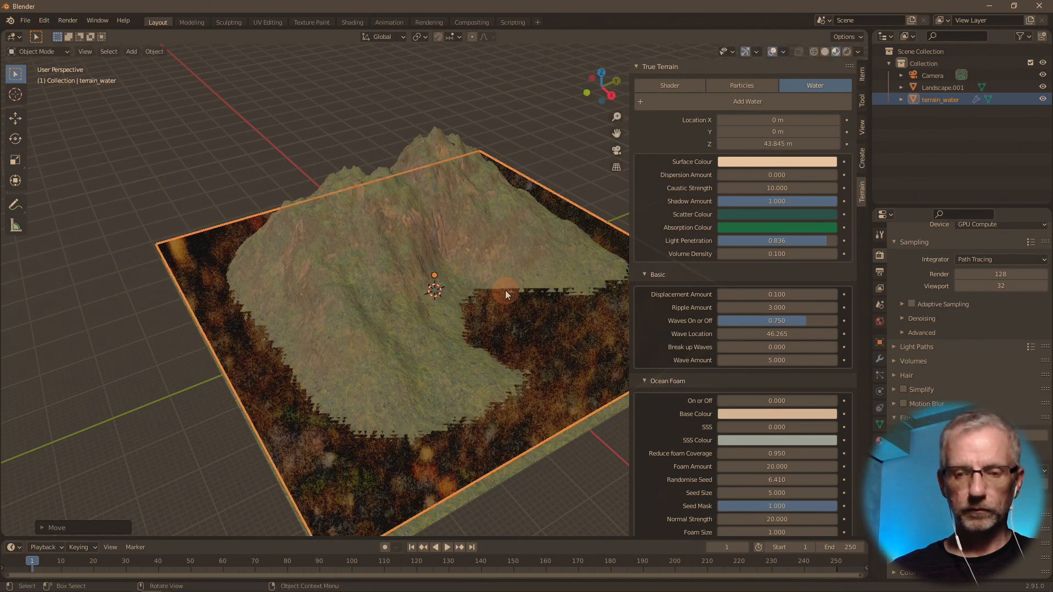
- Show the bay where the water meets the landscape close up in rendered viewport shading, with the sidebar hidden
scroll(544, 326, "down", 2)
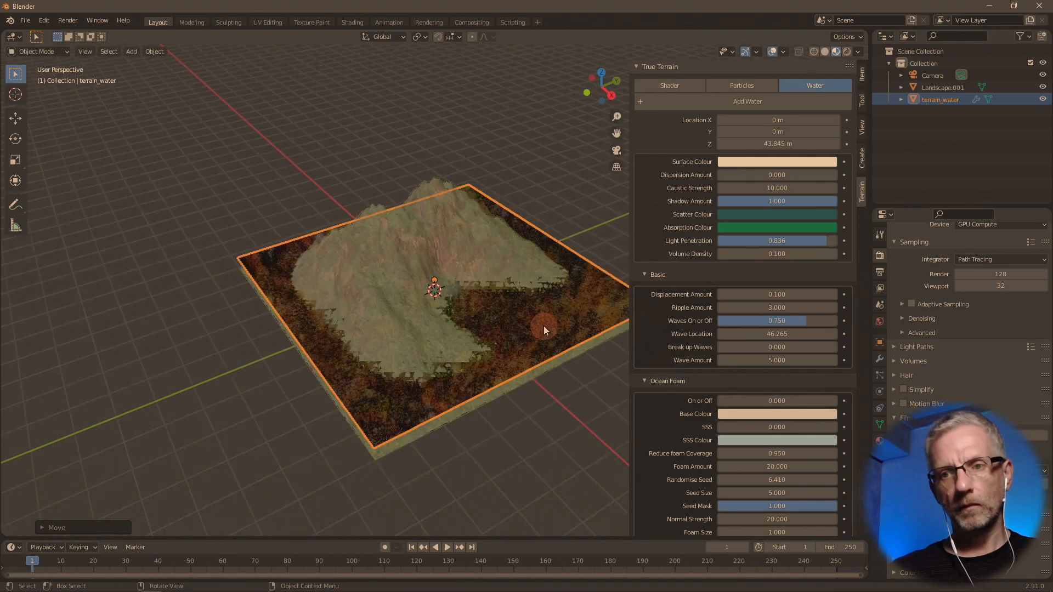
scroll(545, 325, "up", 3)
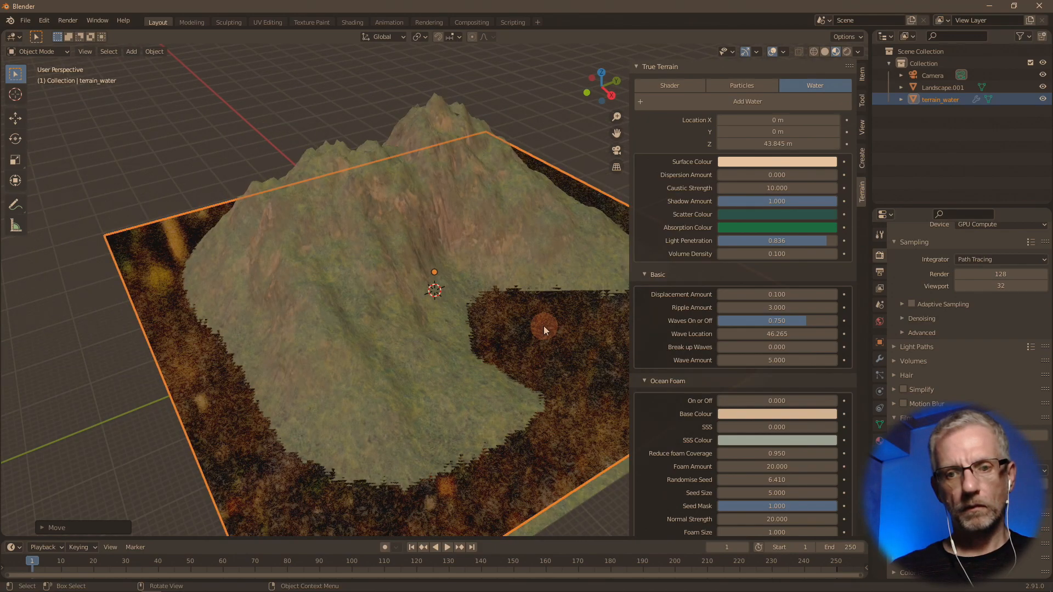
scroll(544, 326, "up", 2)
scroll(501, 306, "up", 4)
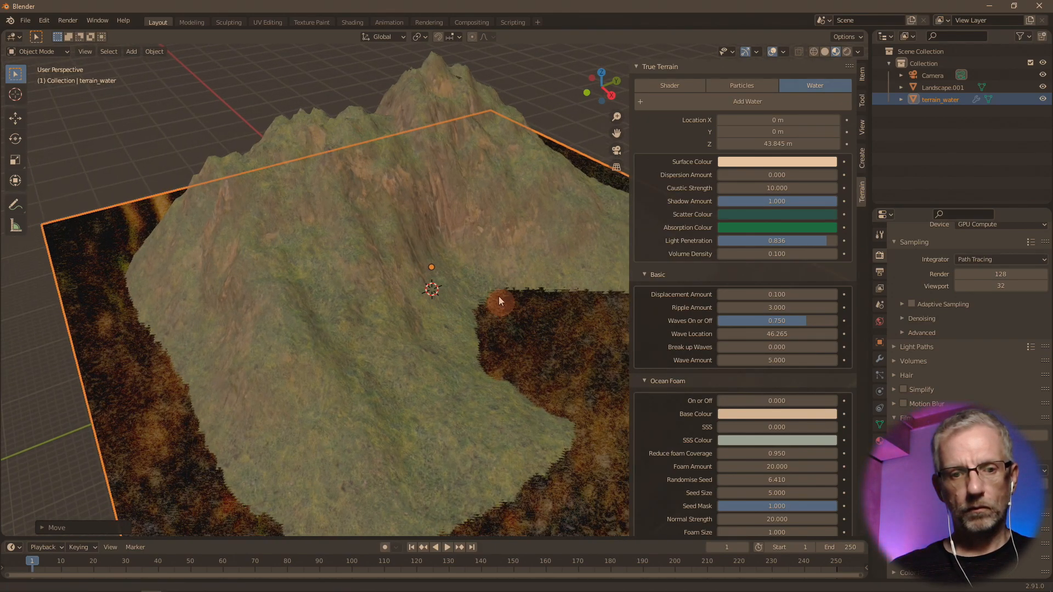
scroll(472, 274, "up", 4)
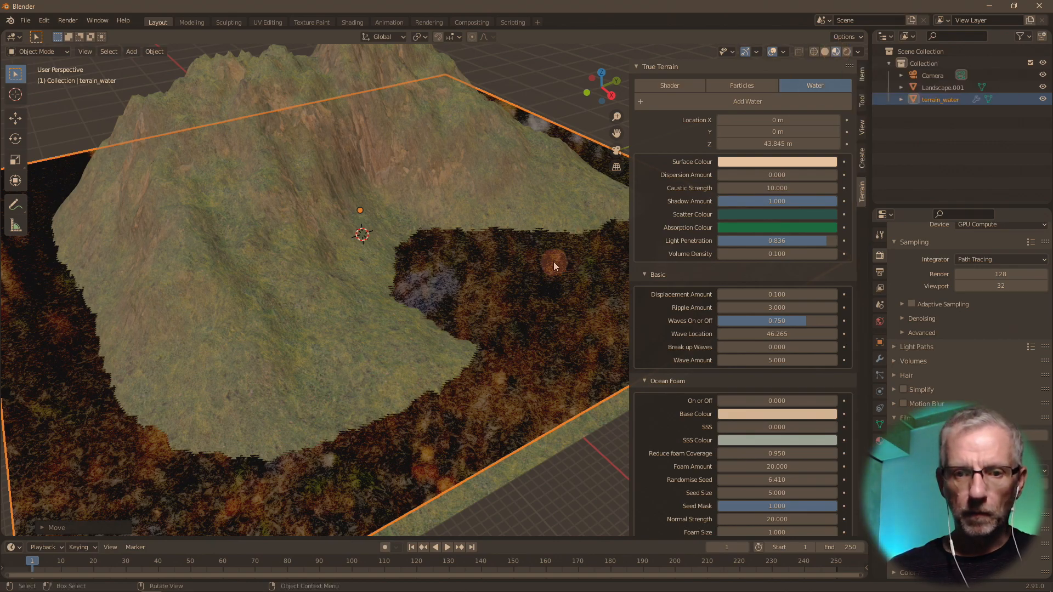
scroll(554, 262, "up", 2)
scroll(554, 261, "up", 3)
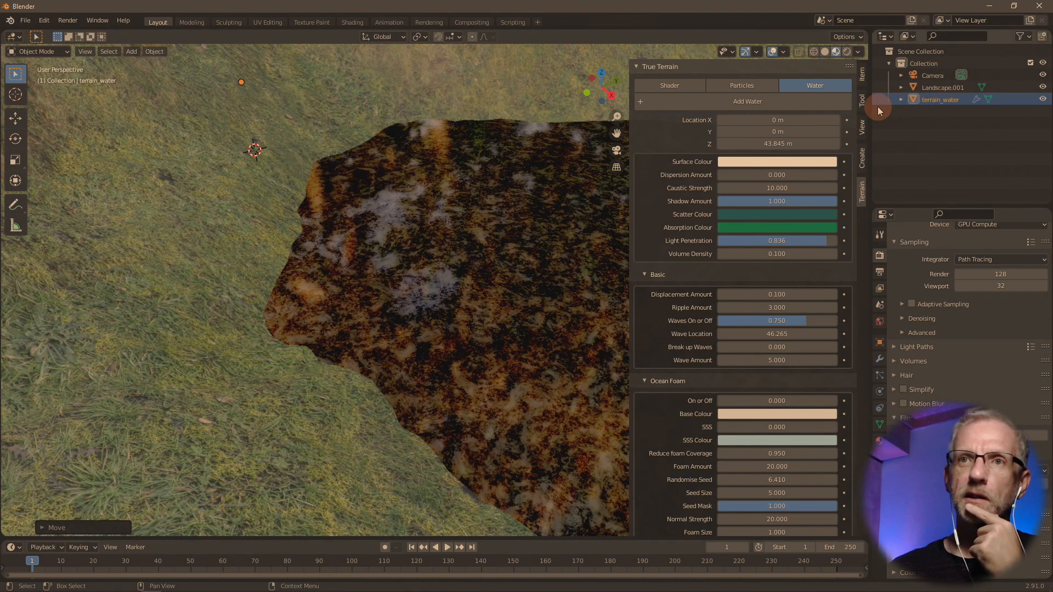
left_click(848, 52)
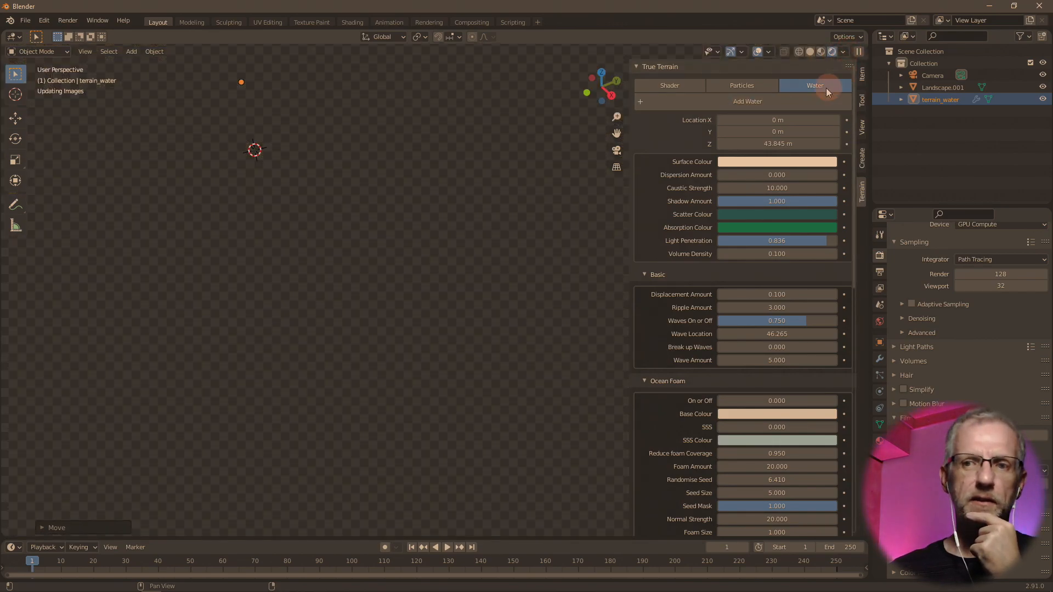
key("n")
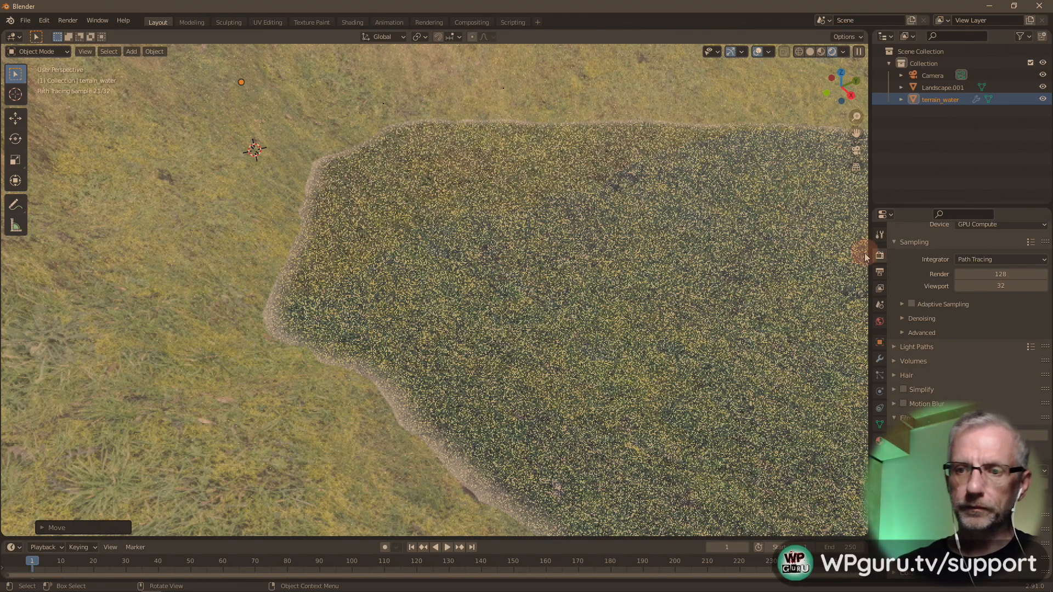
- Set the viewport sample count to 0 in the Cycles sampling settings
left_click(994, 285)
type("0")
key("Return")
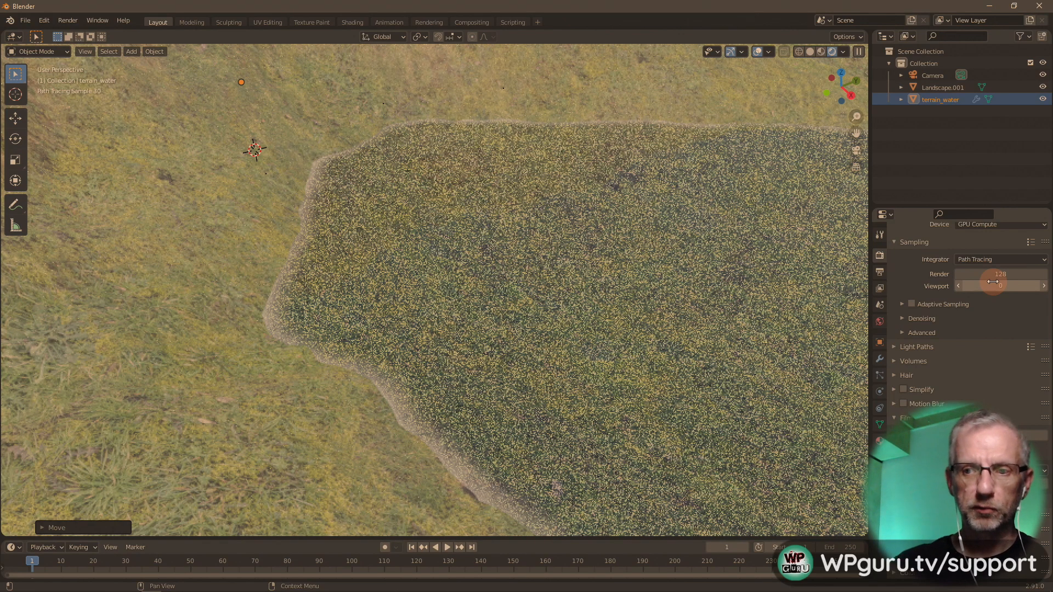
middle_click_drag(791, 302, 786, 309)
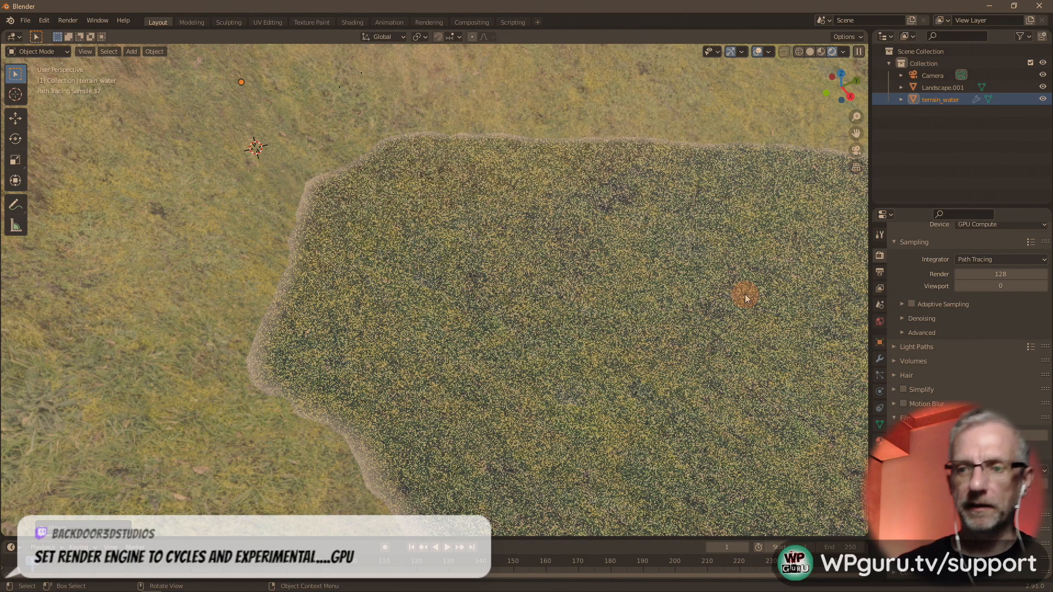
- Set the Cycles feature set to Experimental and inspect the rendered water around the landscape
scroll(970, 248, "up", 2)
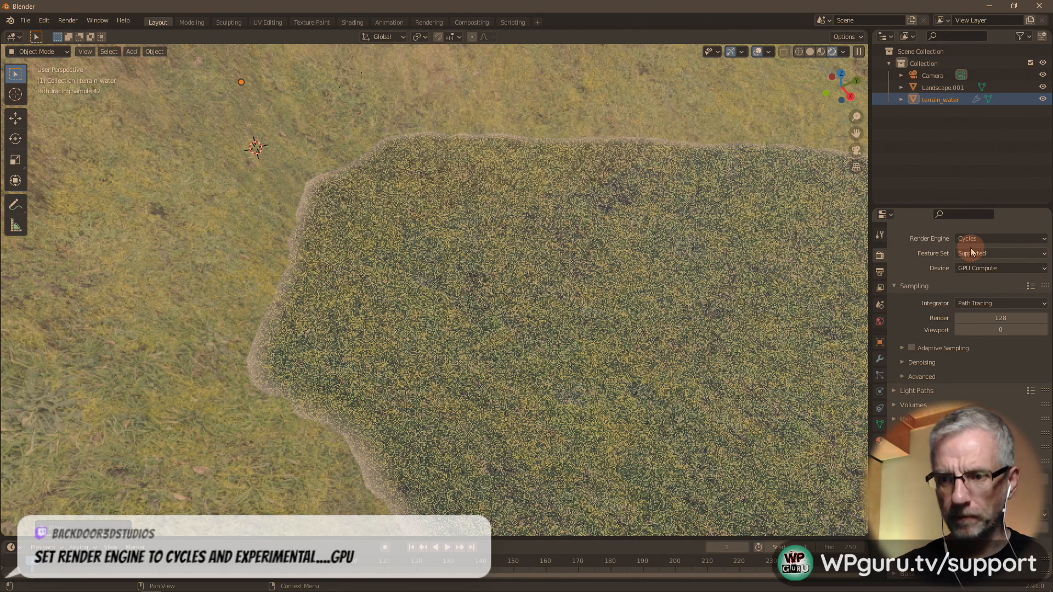
left_click(1022, 257)
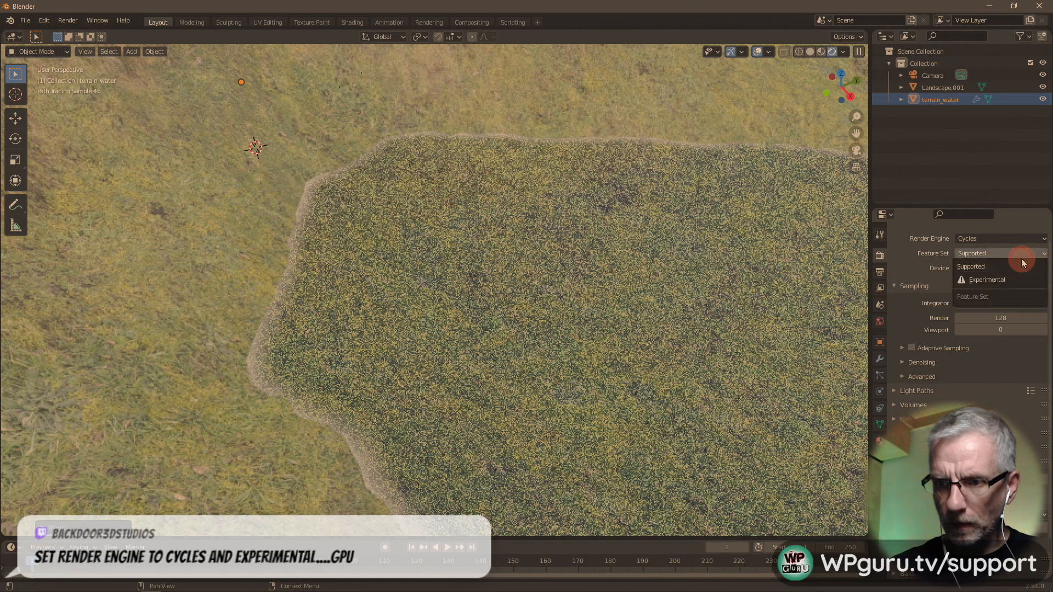
left_click(999, 280)
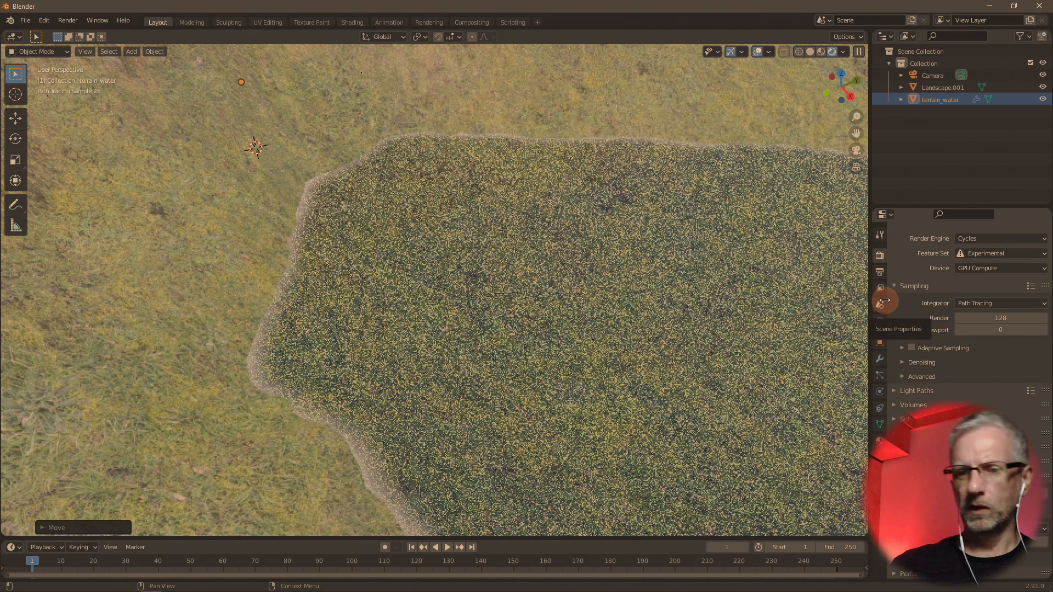
scroll(618, 340, "down", 8)
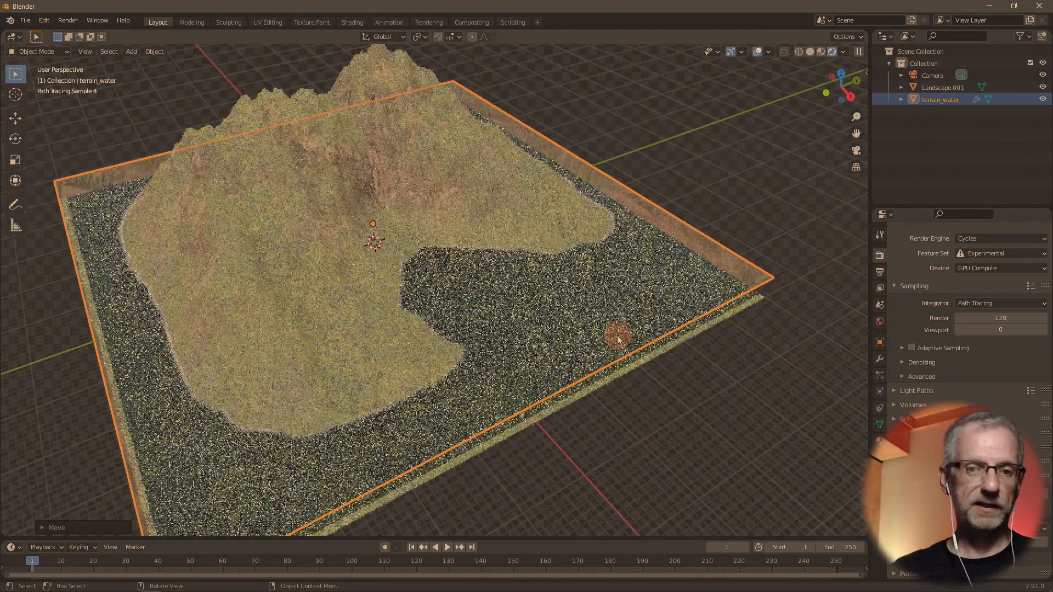
middle_click_drag(607, 334, 596, 327)
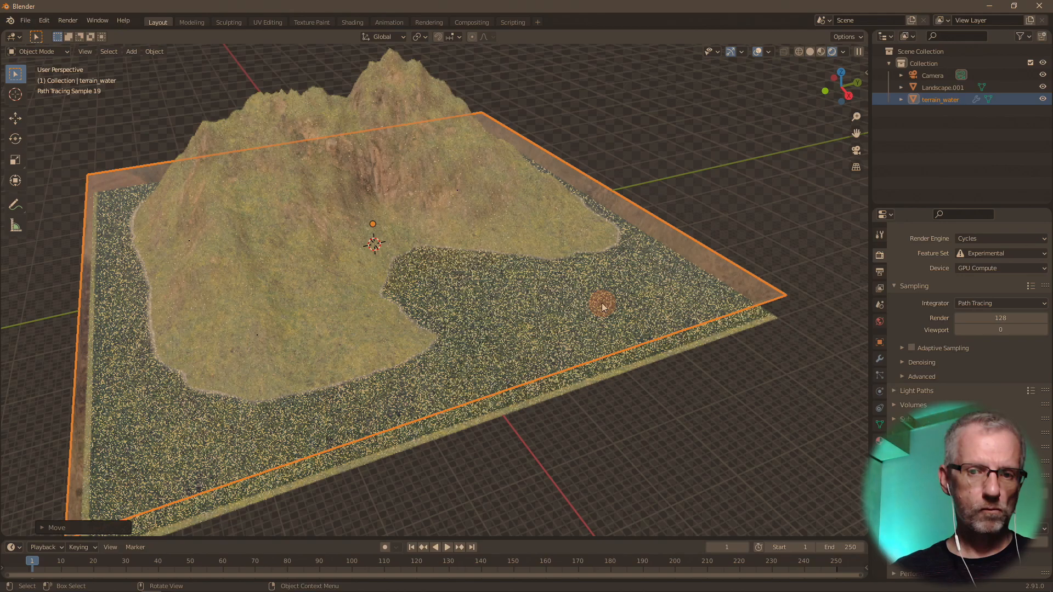
scroll(602, 308, "down", 2)
scroll(603, 304, "up", 6)
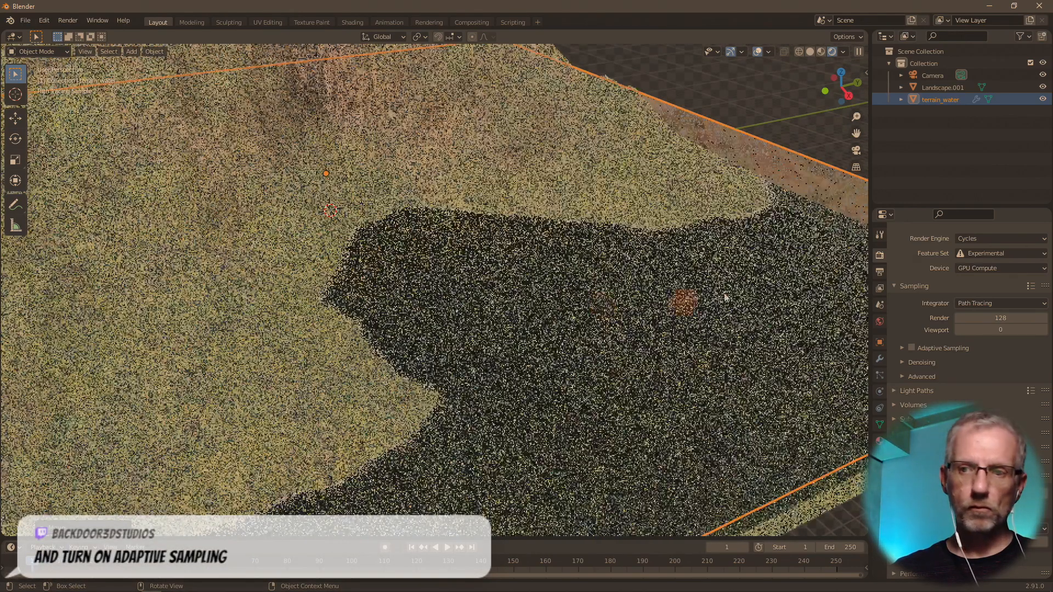
- Switch to the True Terrain 3.1 Help PDF, read the water pages through Water Basics and return to Blender
key("n")
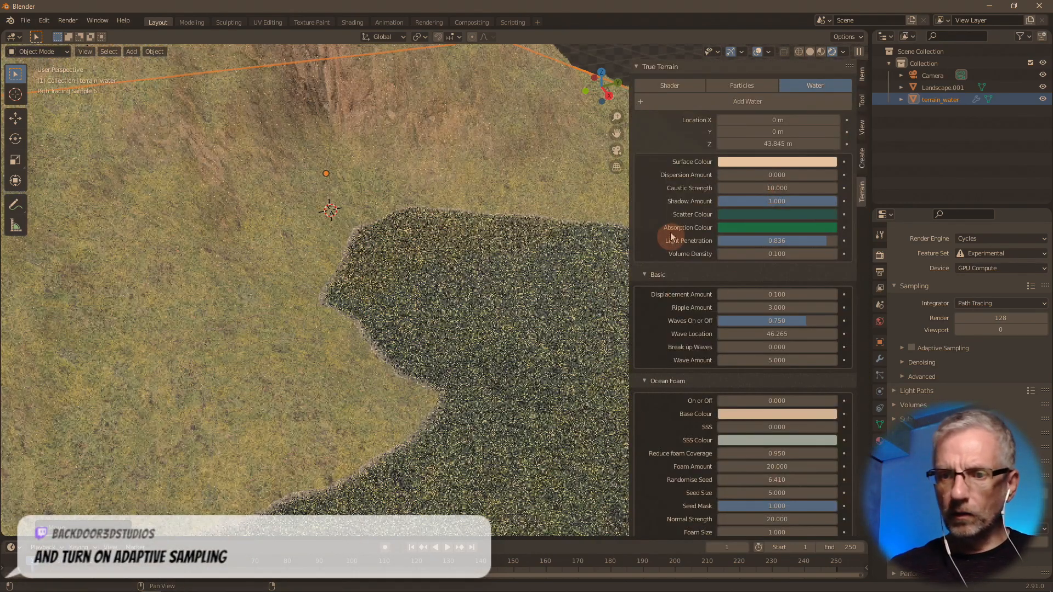
key("alt+Tab")
key("alt+Tab")
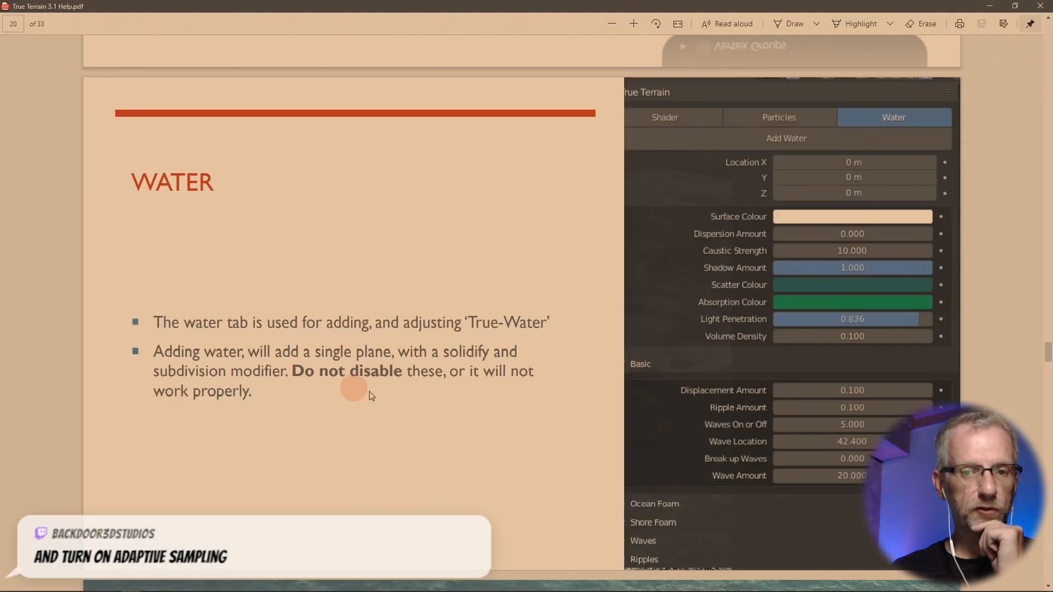
scroll(423, 346, "down", 5)
scroll(423, 345, "down", 5)
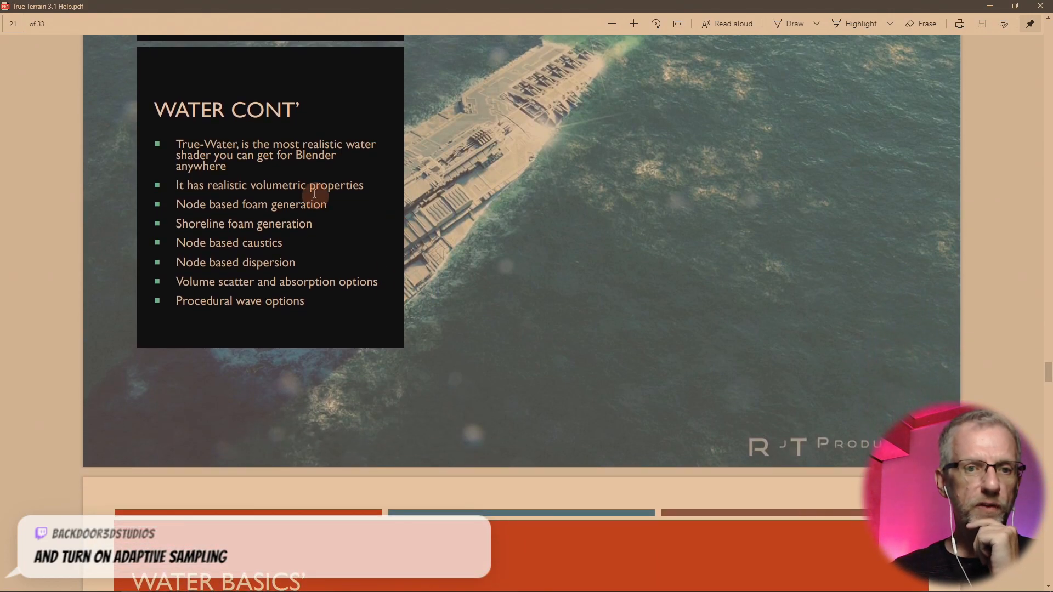
scroll(366, 281, "down", 6)
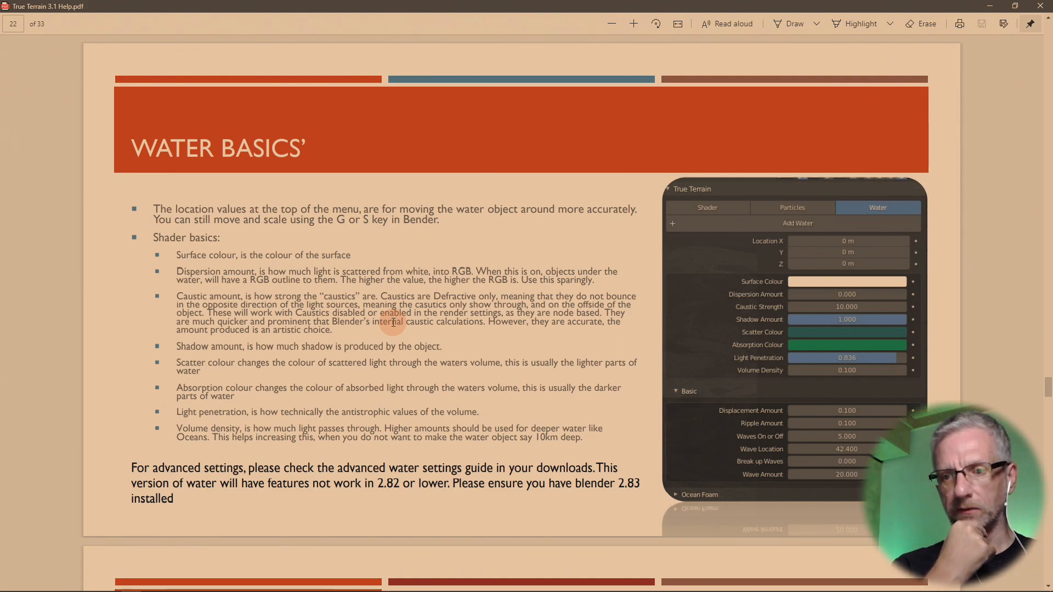
key("alt+Tab")
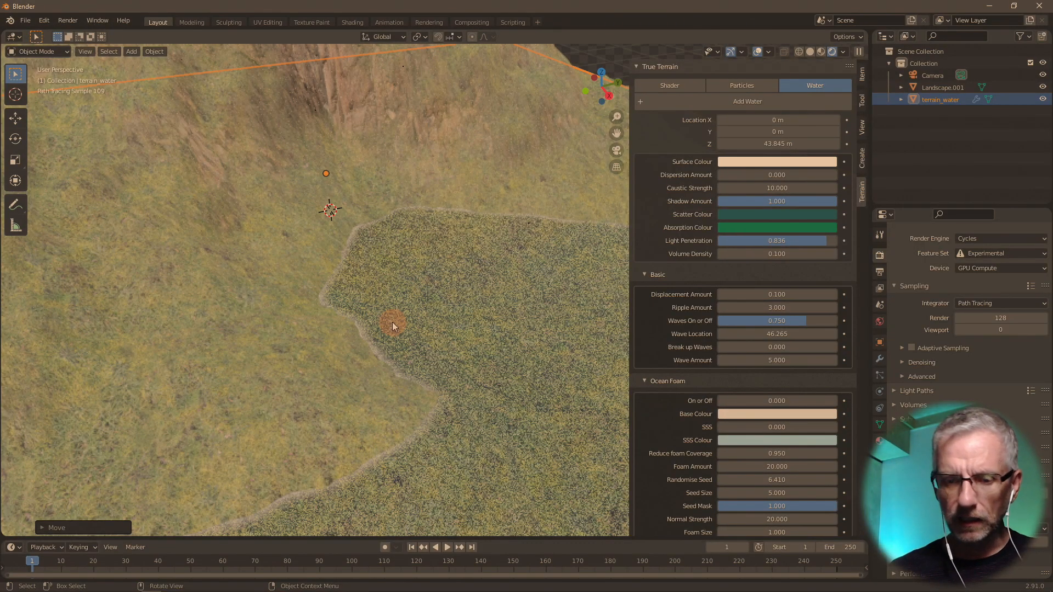
- Try a strong red Surface Colour on the water and settle on a pale blue tint
left_click(791, 160)
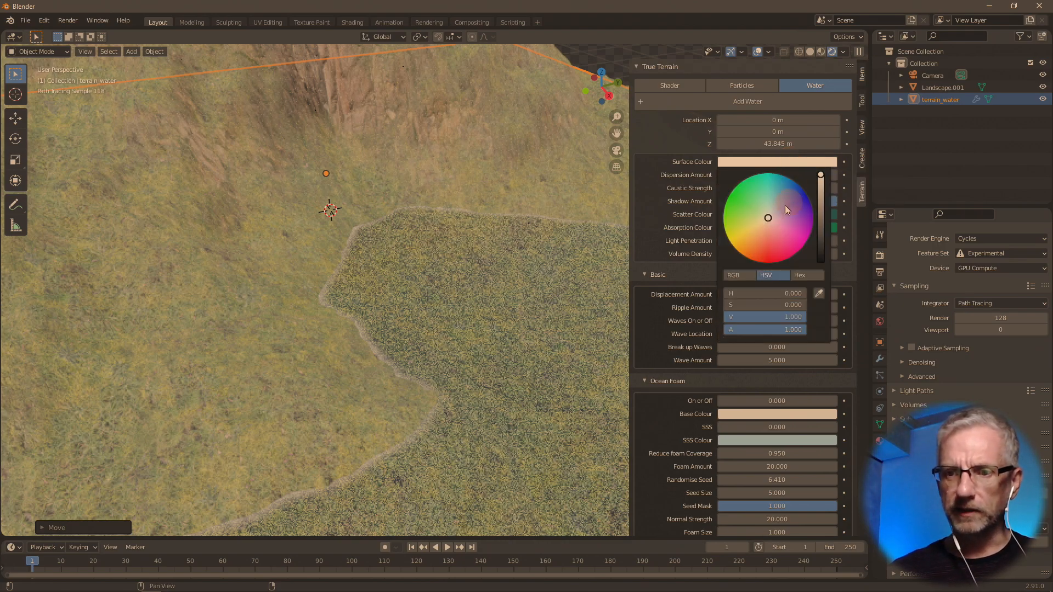
left_click_drag(775, 208, 771, 212)
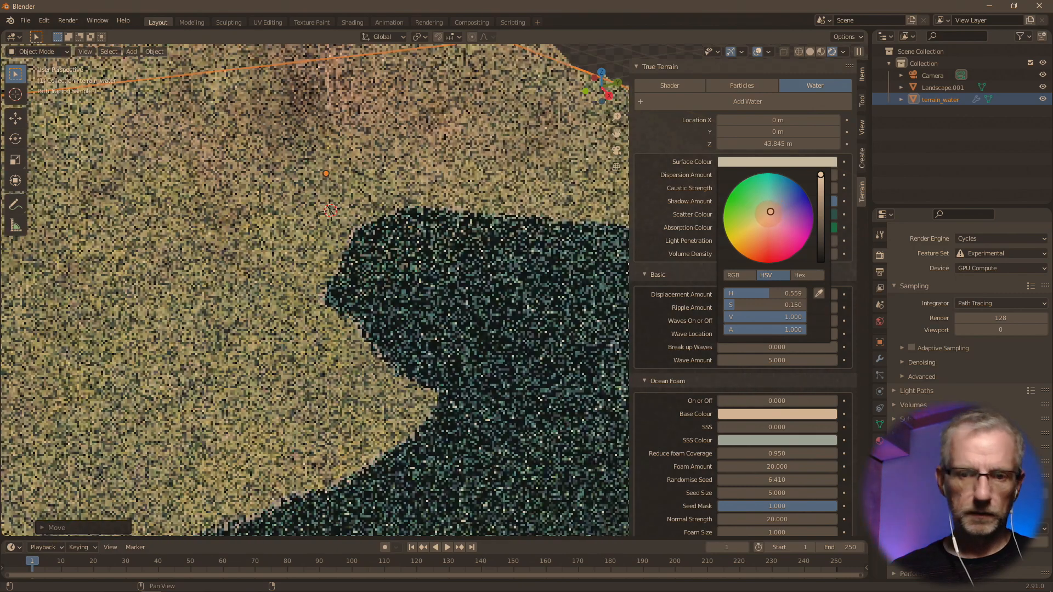
left_click(779, 258)
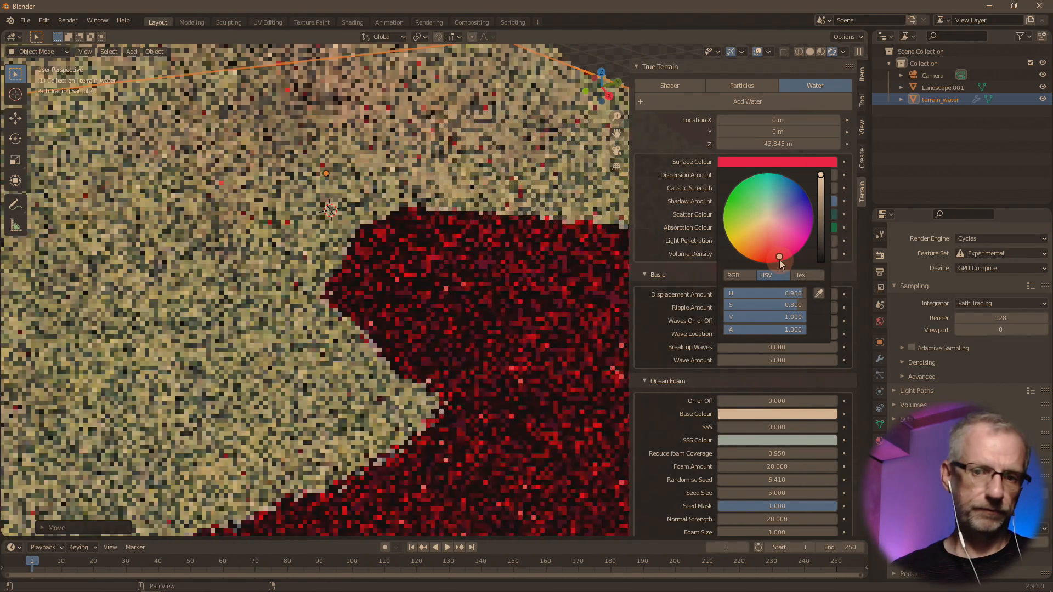
left_click_drag(779, 258, 773, 213)
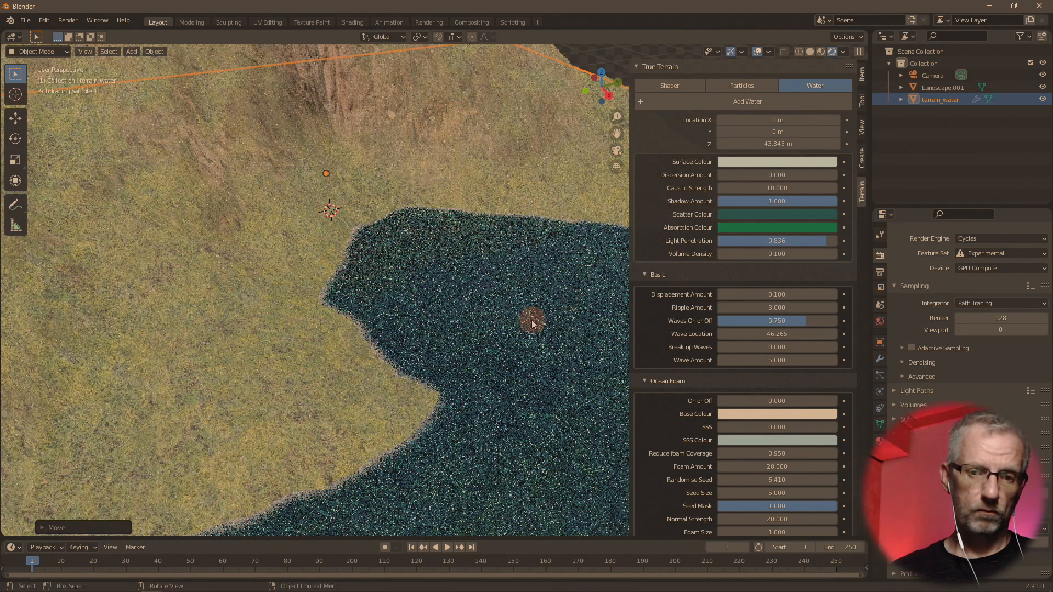
- Enable Adaptive Sampling for the render and bring back the True Terrain water settings
key("n")
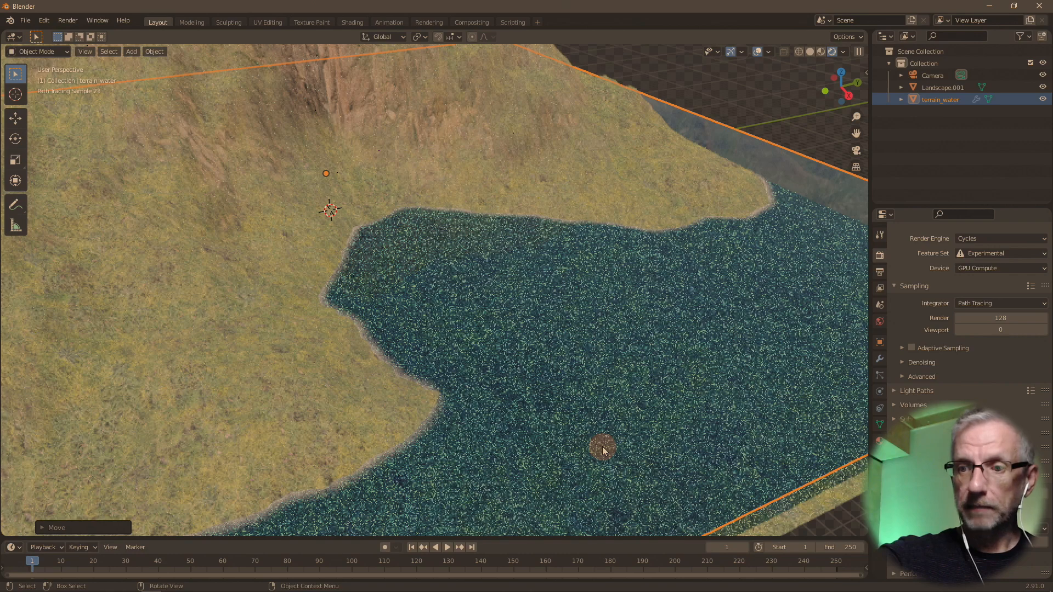
left_click(912, 348)
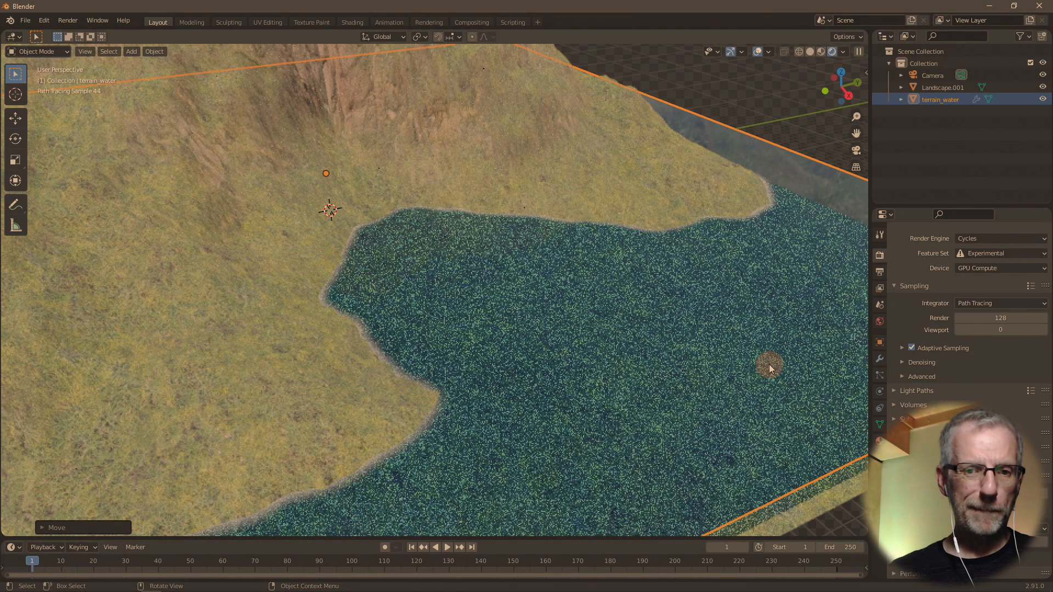
key("n")
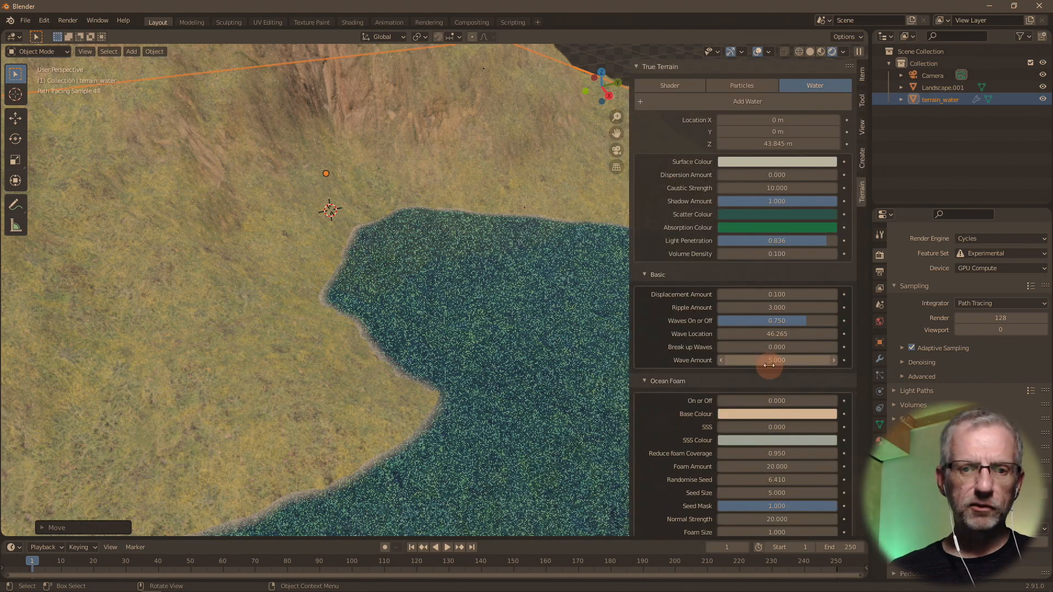
- Collapse the Basic water settings, set Ocean Foam On or Off to 1 and check the foam around the landscape
left_click(646, 275)
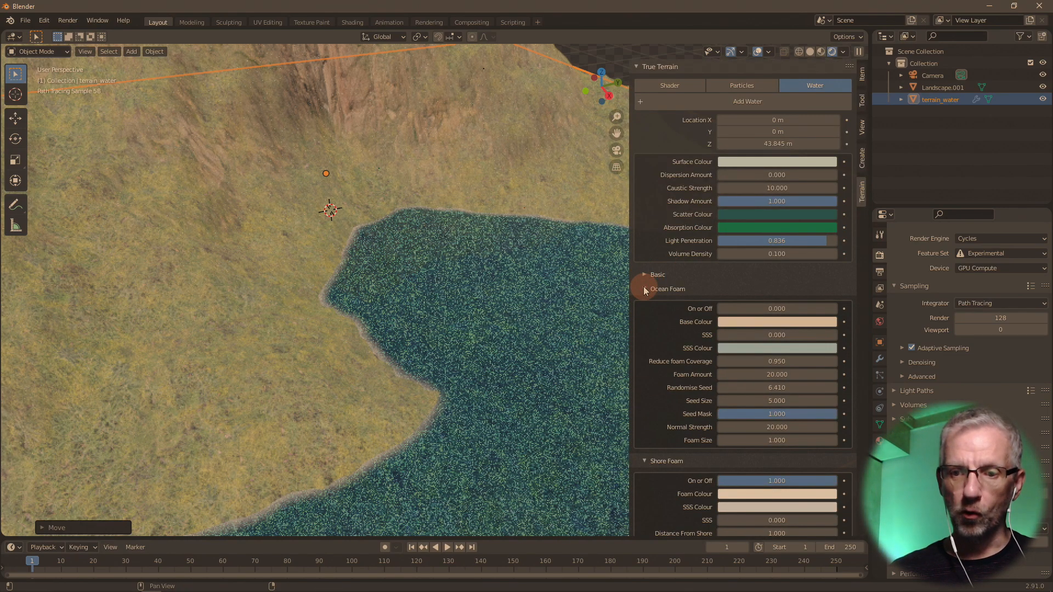
left_click(758, 307)
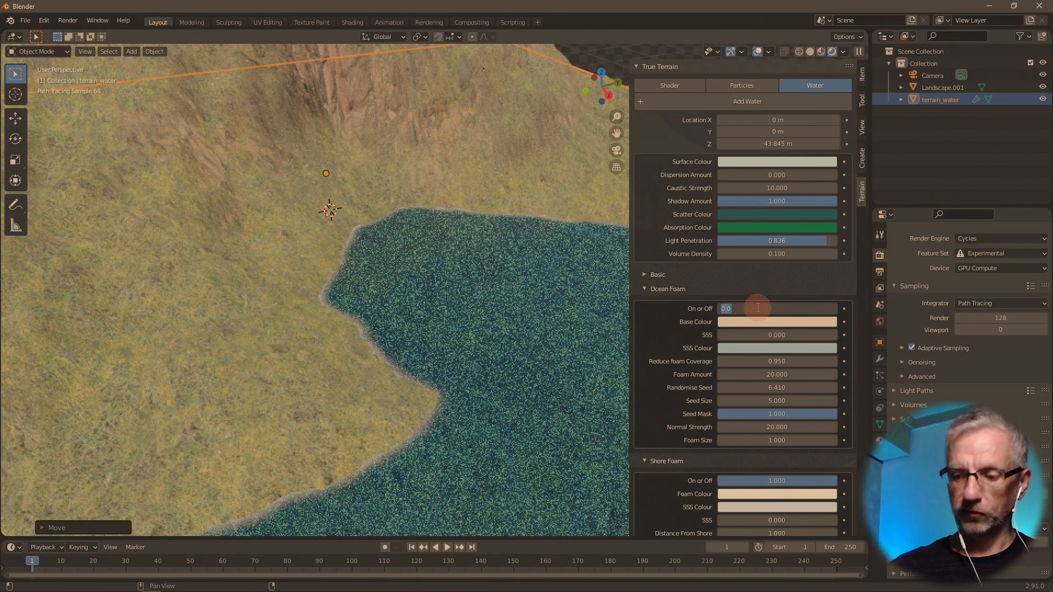
type("1")
key("Return")
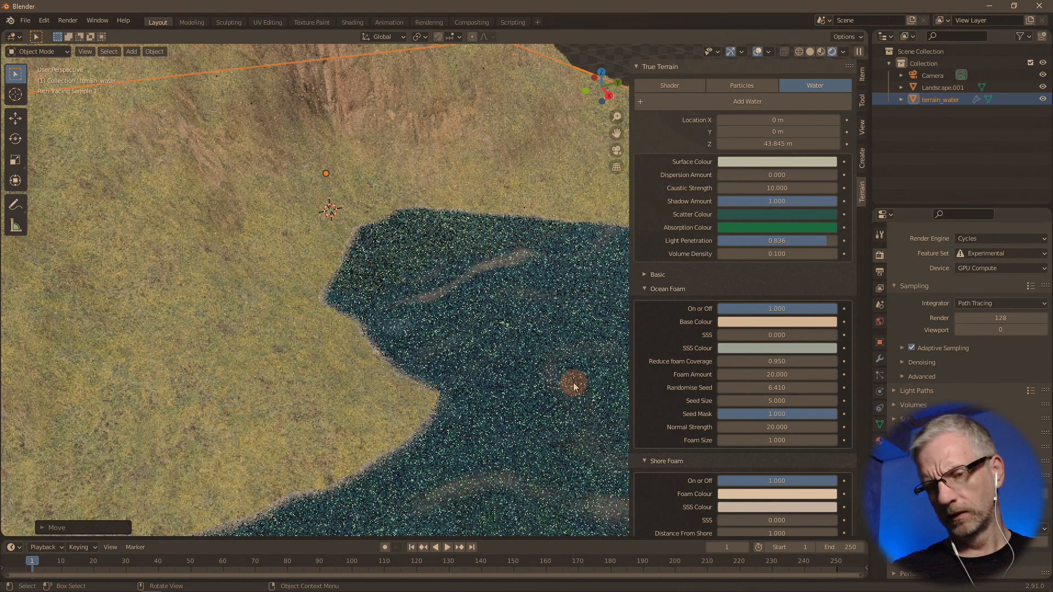
scroll(574, 386, "down", 6)
scroll(574, 387, "up", 3)
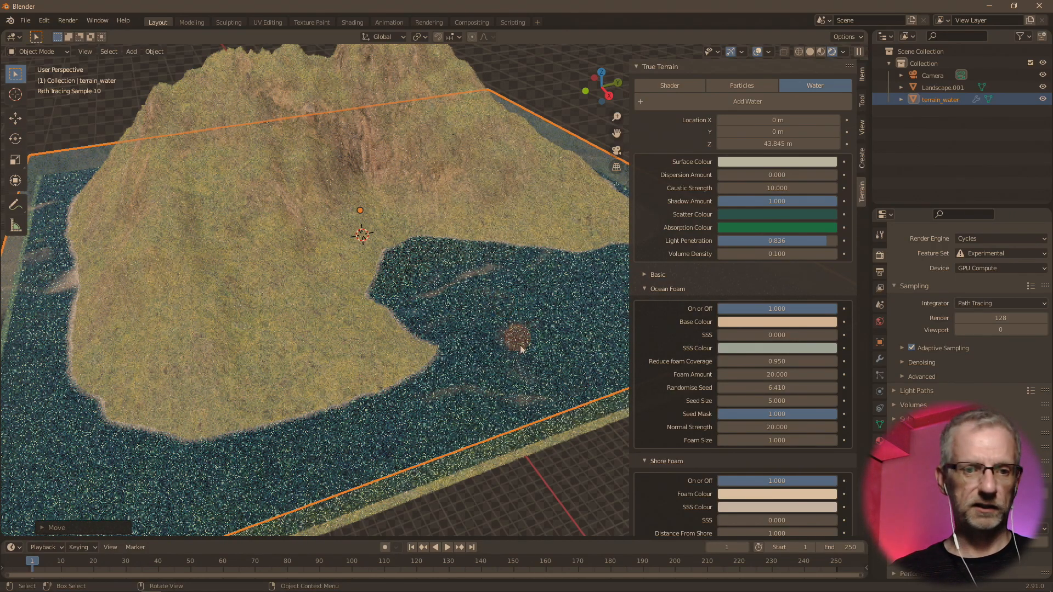
- Turn off the water's ocean foam with a value of 0, and collapse the Ocean Foam, Shore Foam and Waves settings
left_click(765, 307)
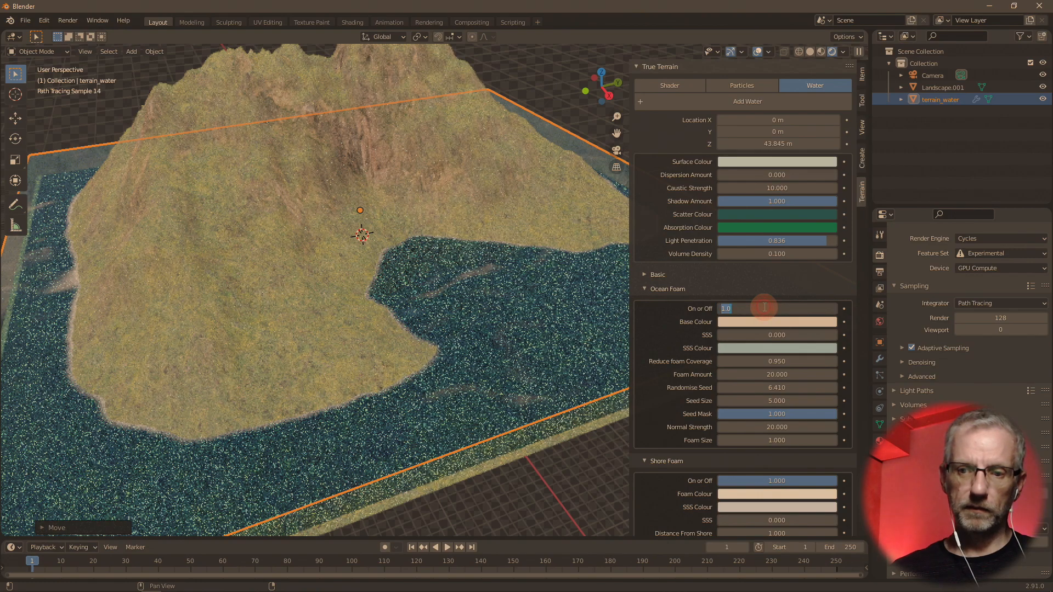
key("Return")
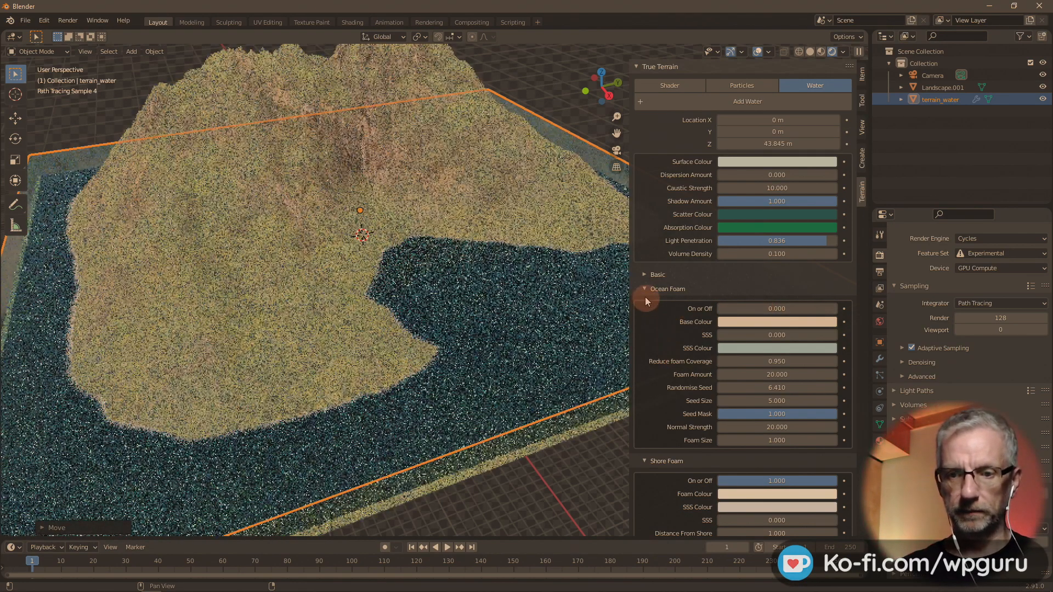
left_click(645, 290)
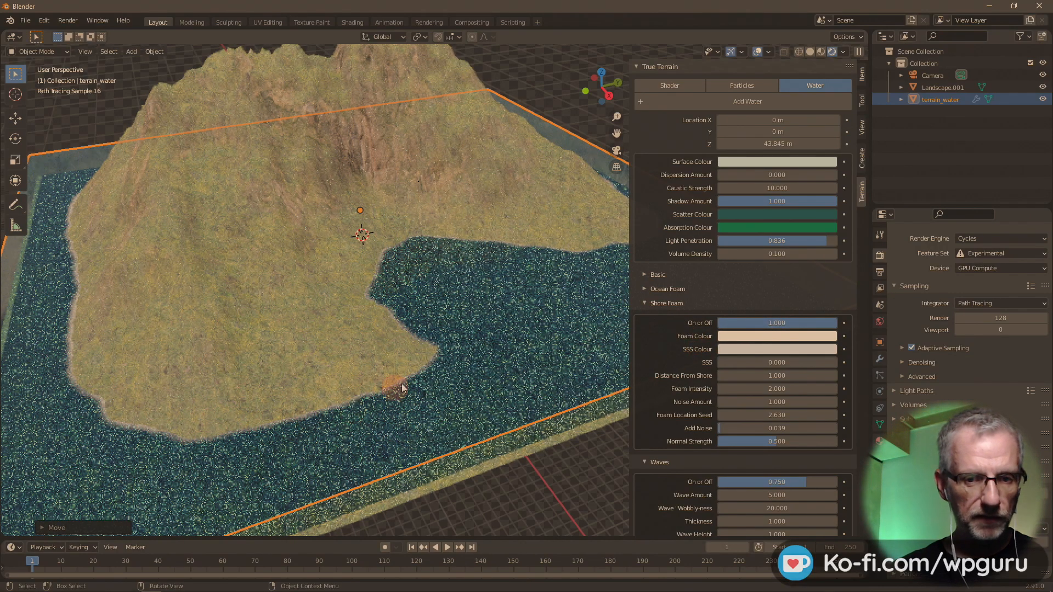
left_click(646, 303)
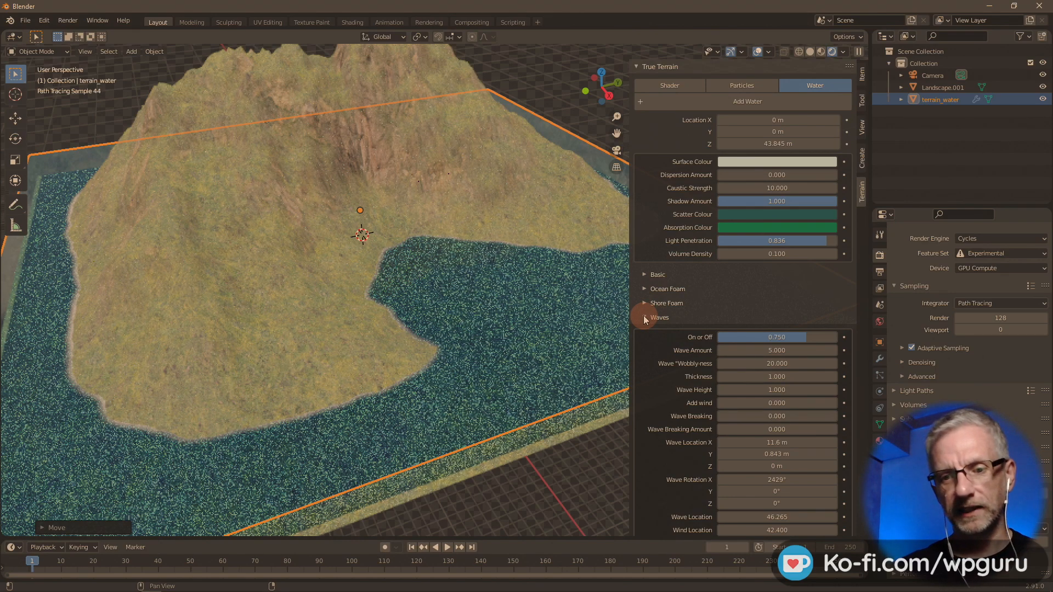
left_click(644, 317)
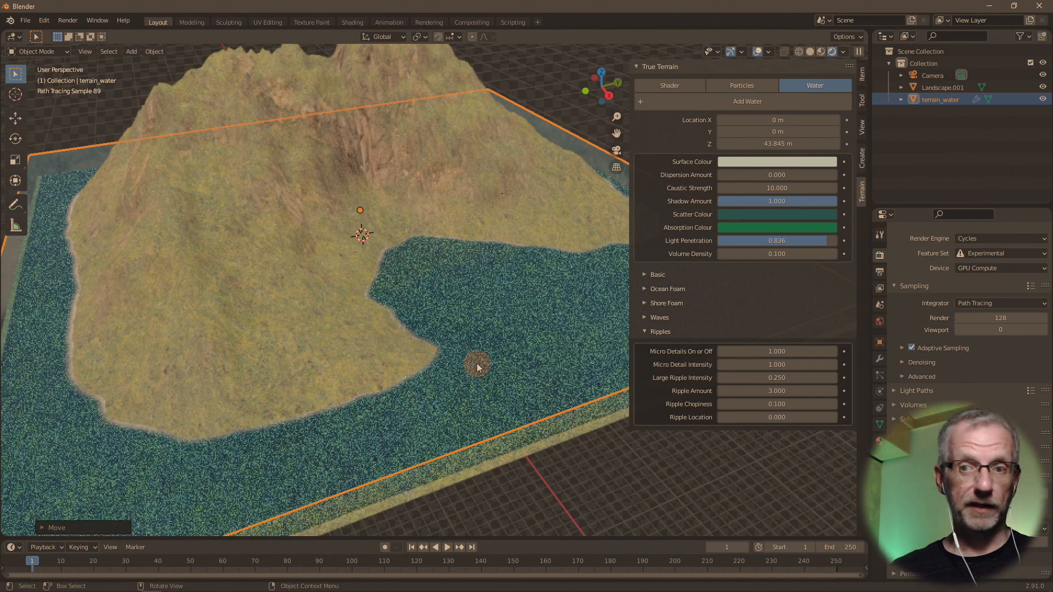
- Switch the viewport shading from Rendered to Material Preview, keeping the sidebar shown
left_click(821, 53)
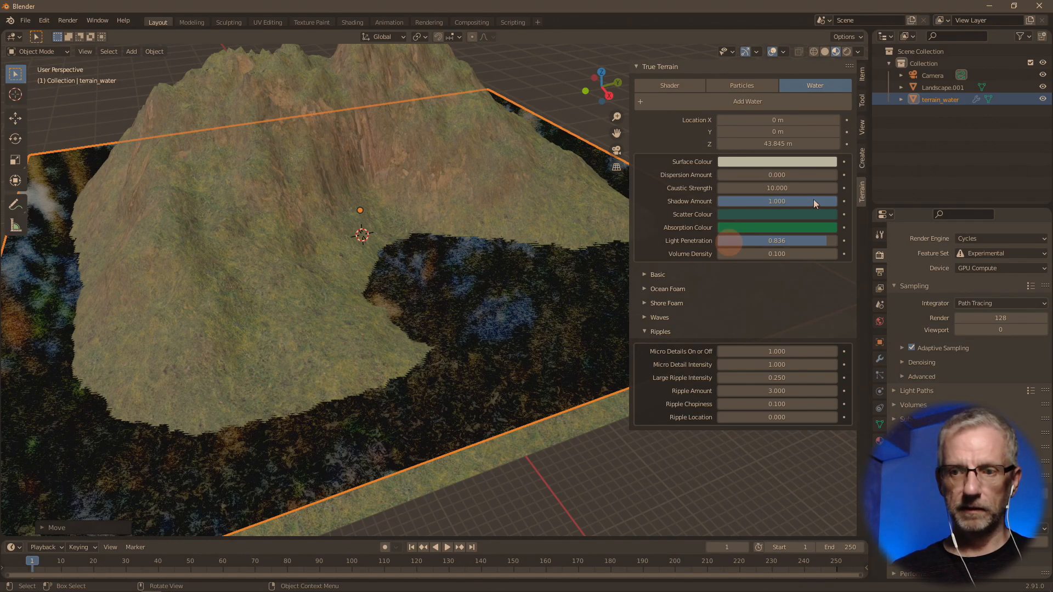
key("n")
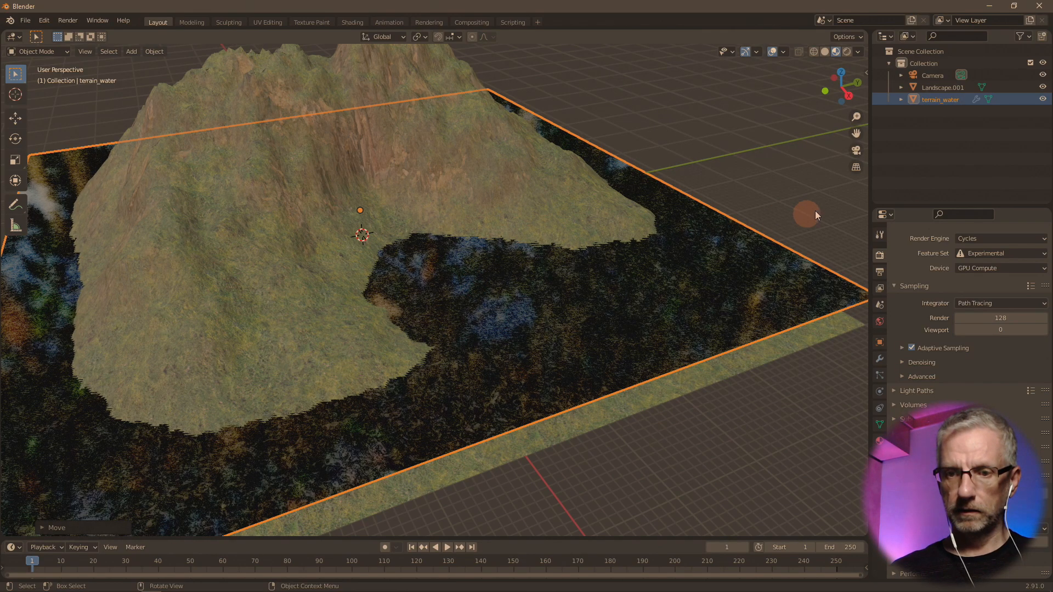
key("n")
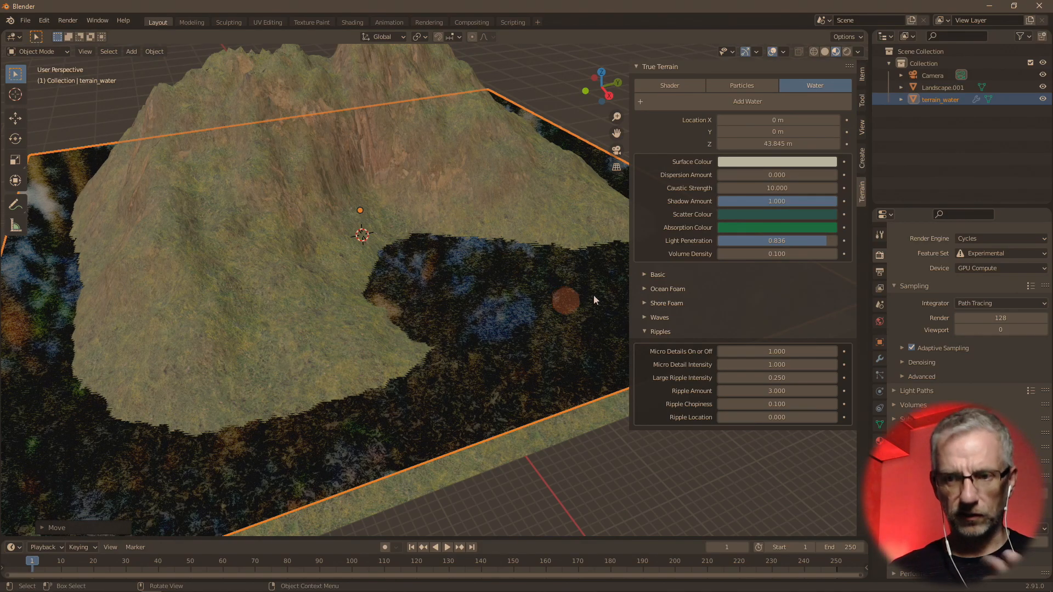
key("n")
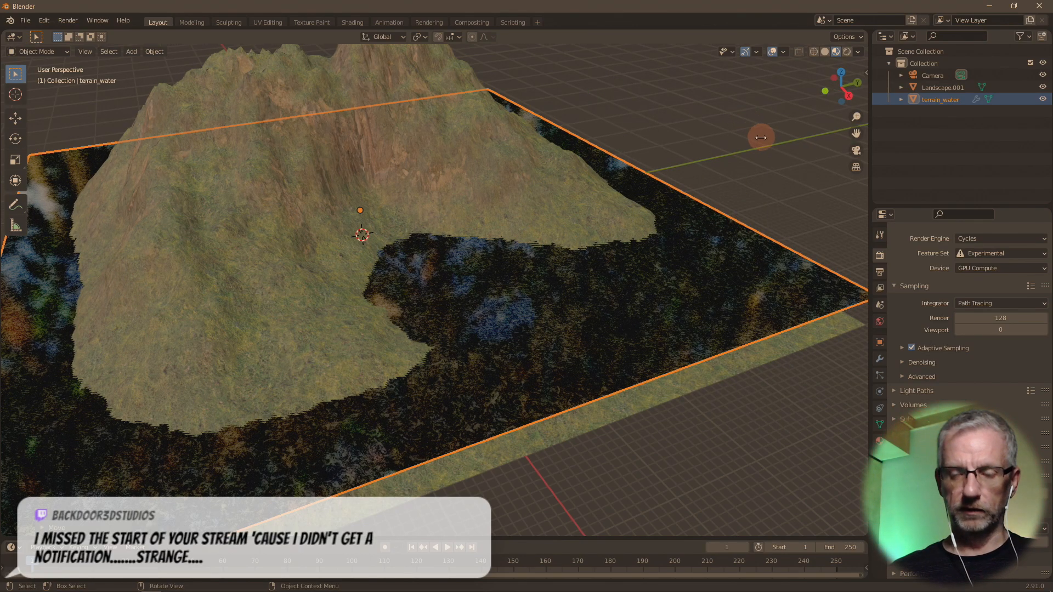
key("n")
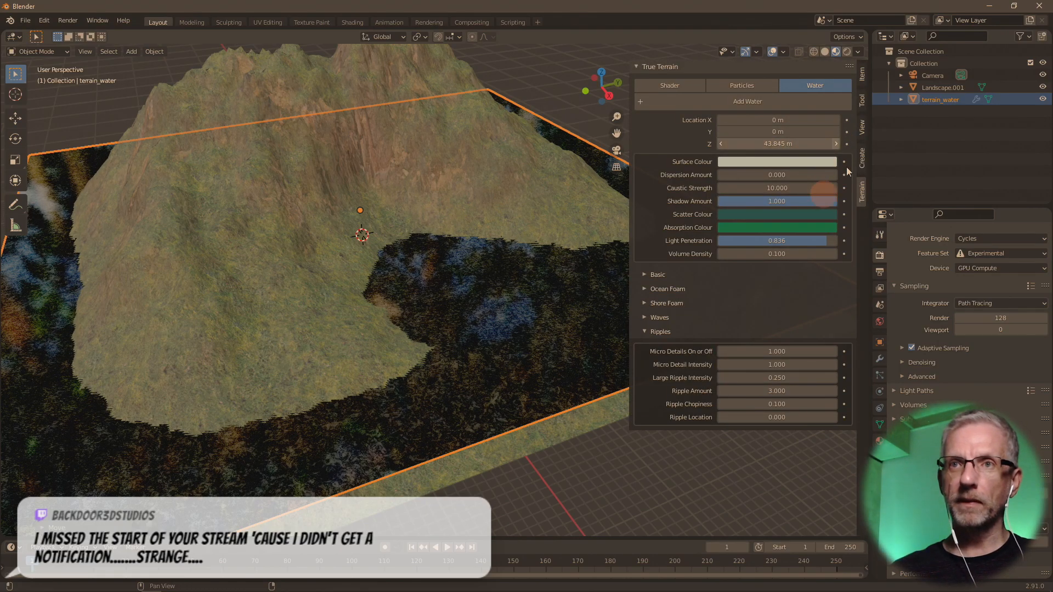
- Look through the scene camera with Camera to View locked, and narrow the sidebar
left_click(863, 130)
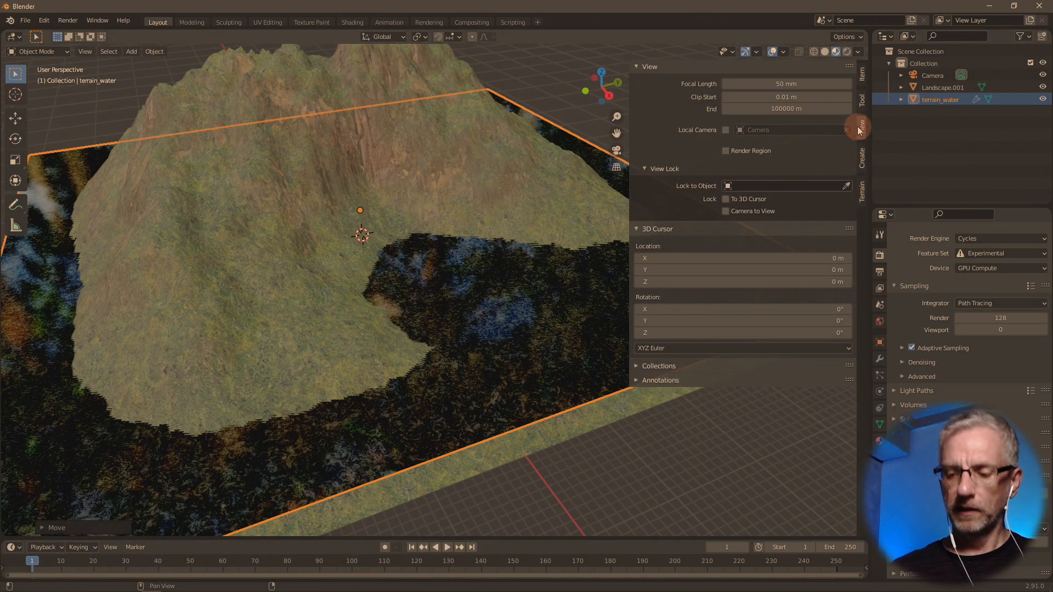
key("KP_0")
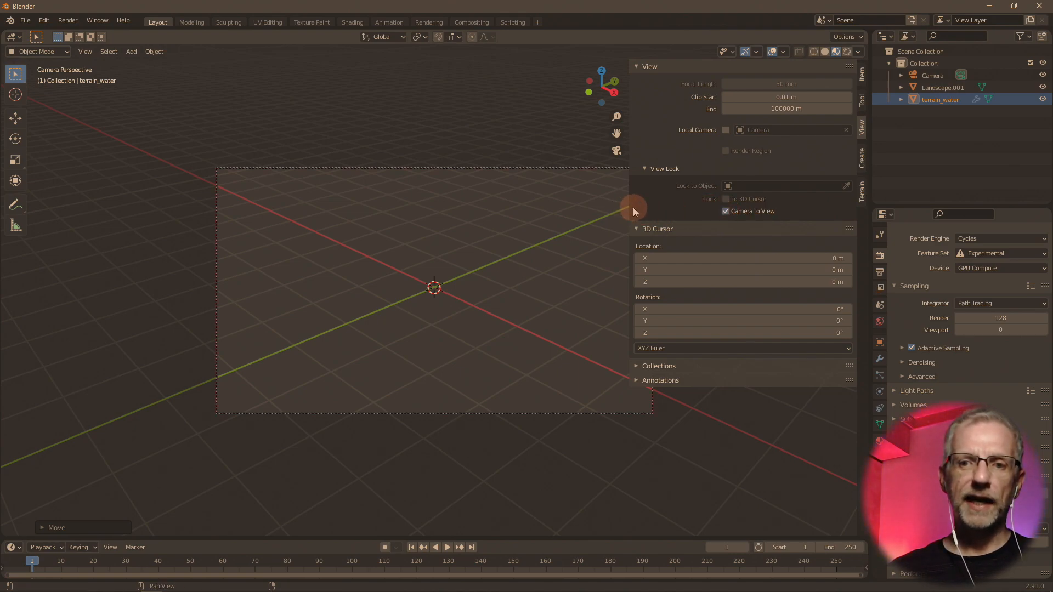
left_click_drag(629, 208, 695, 207)
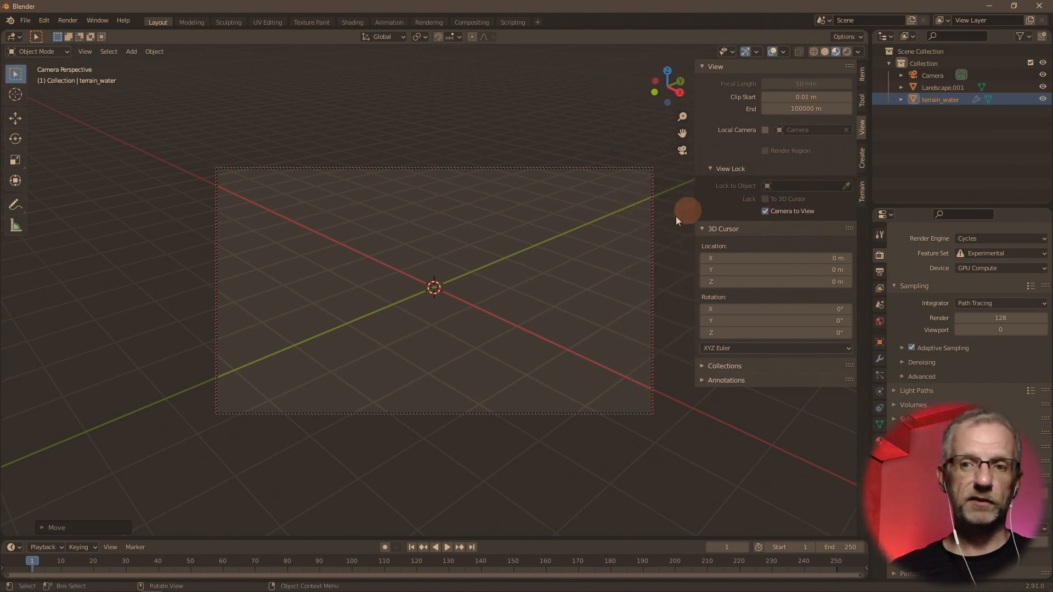
- Try to frame Landscape.001 in the locked camera view by adjusting the camera's distance
left_click(941, 88)
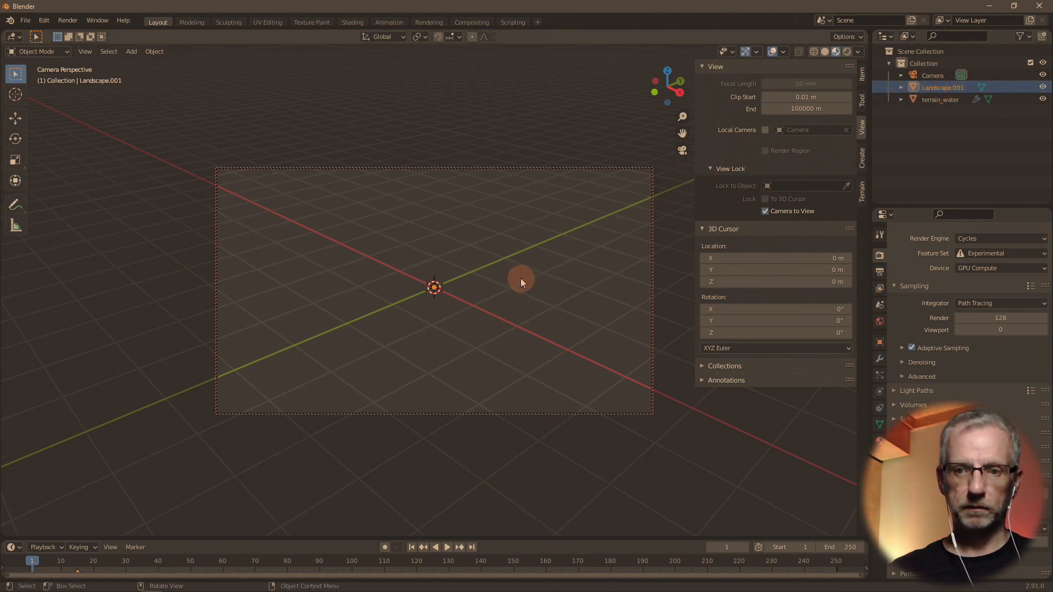
key("KP_Decimal")
scroll(492, 330, "up", 6)
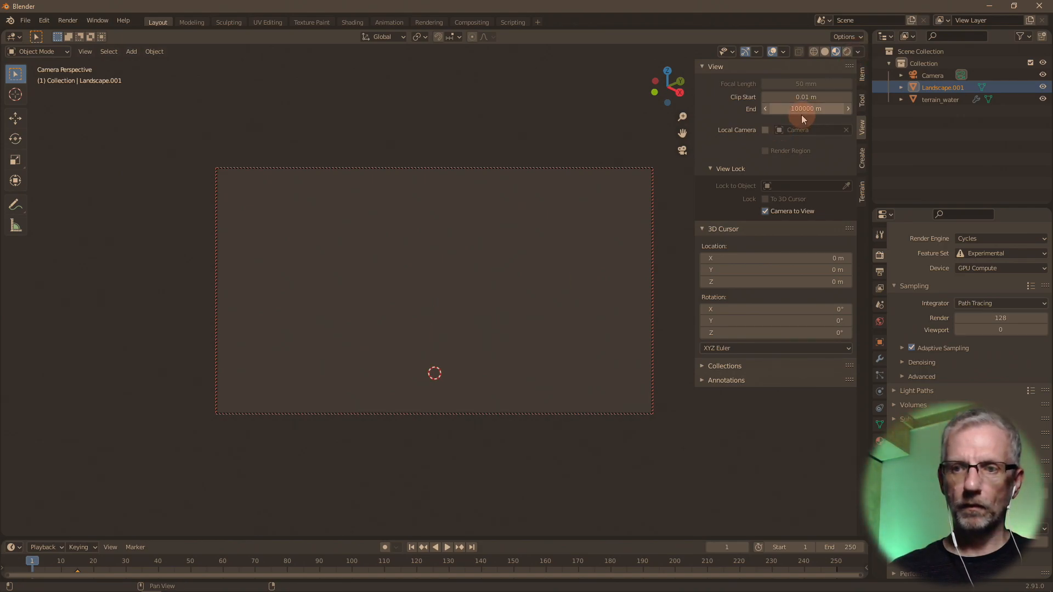
scroll(505, 330, "up", 8)
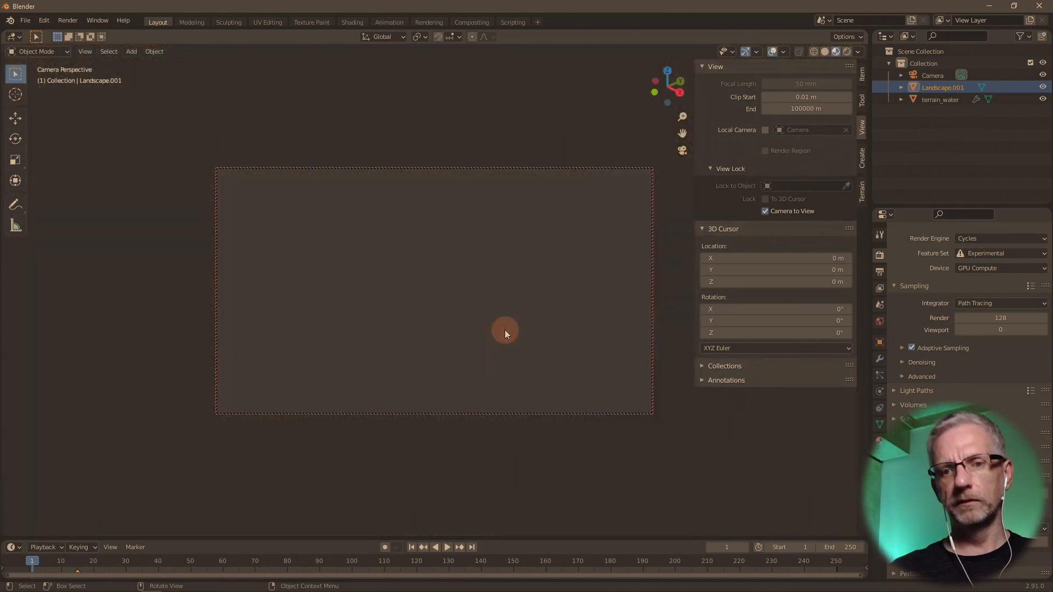
scroll(504, 330, "down", 5)
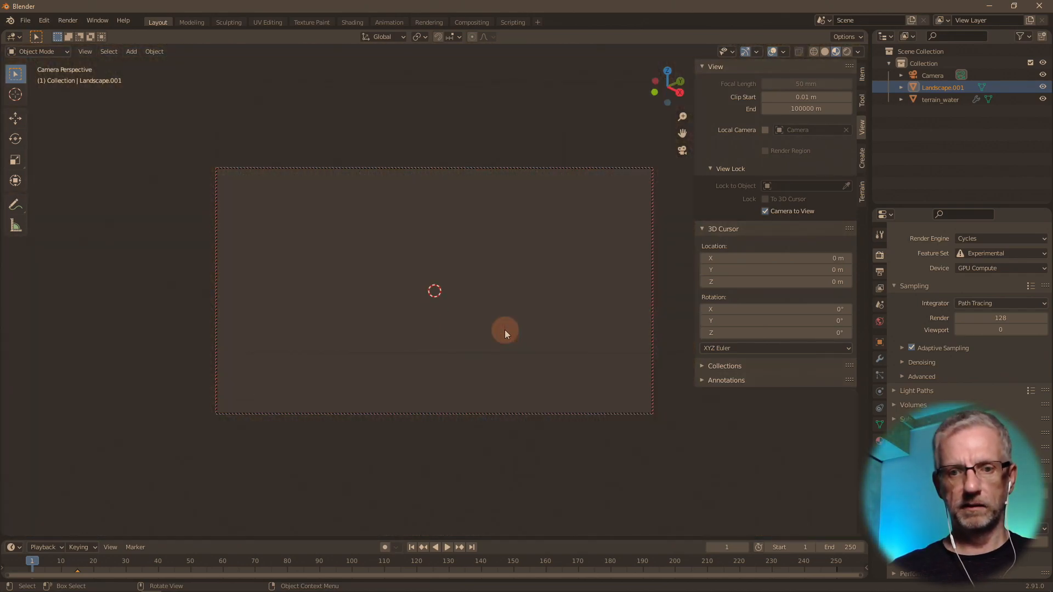
- Try to frame terrain_water and Landscape.001 through the camera, and return to the user perspective
left_click(936, 99)
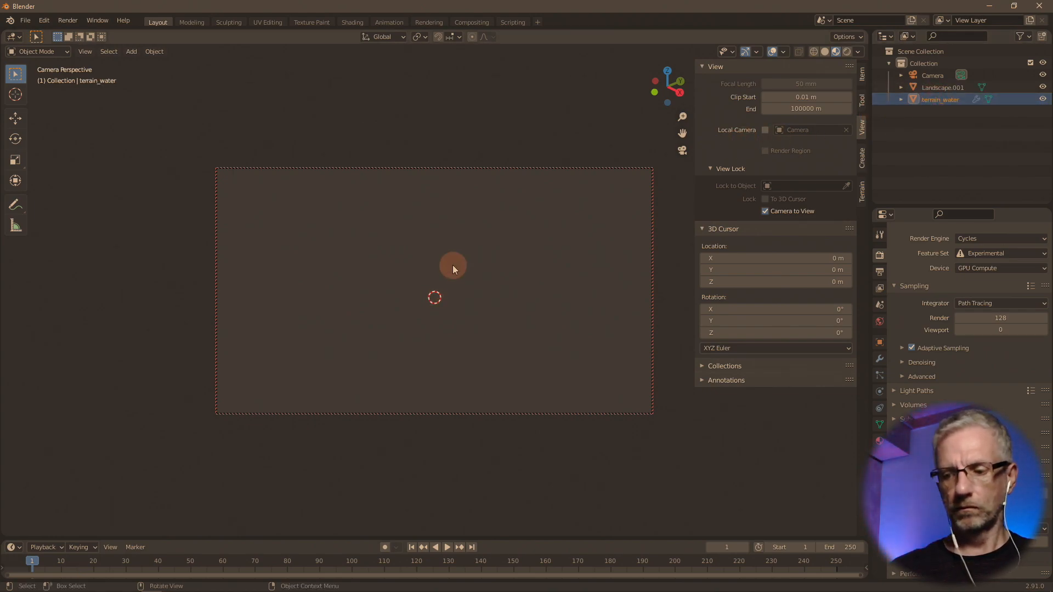
scroll(405, 323, "down", 3)
scroll(405, 323, "down", 3)
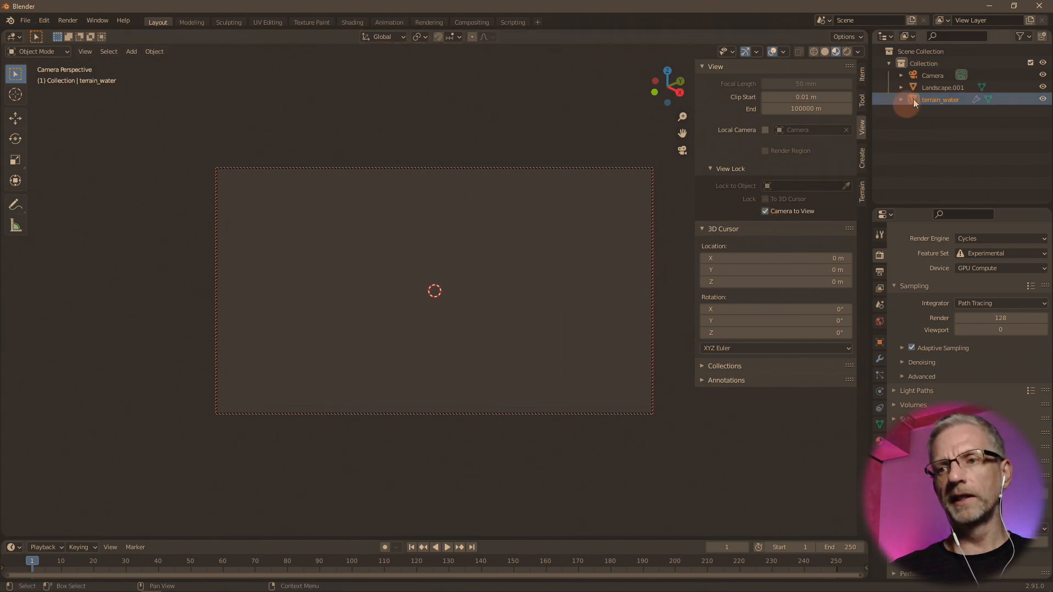
left_click(934, 88)
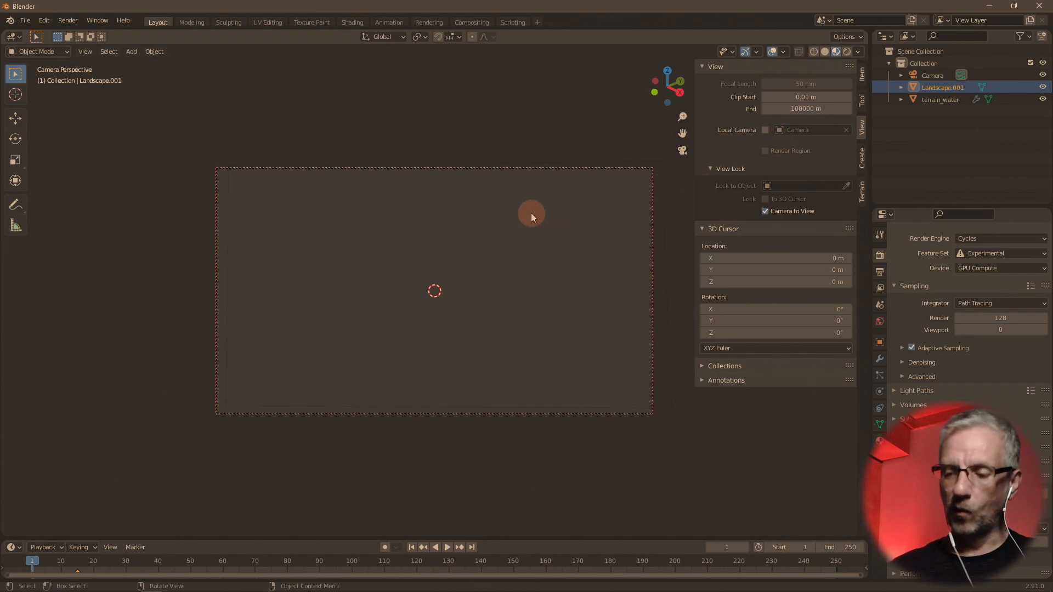
scroll(530, 213, "up", 3)
key("KP_0")
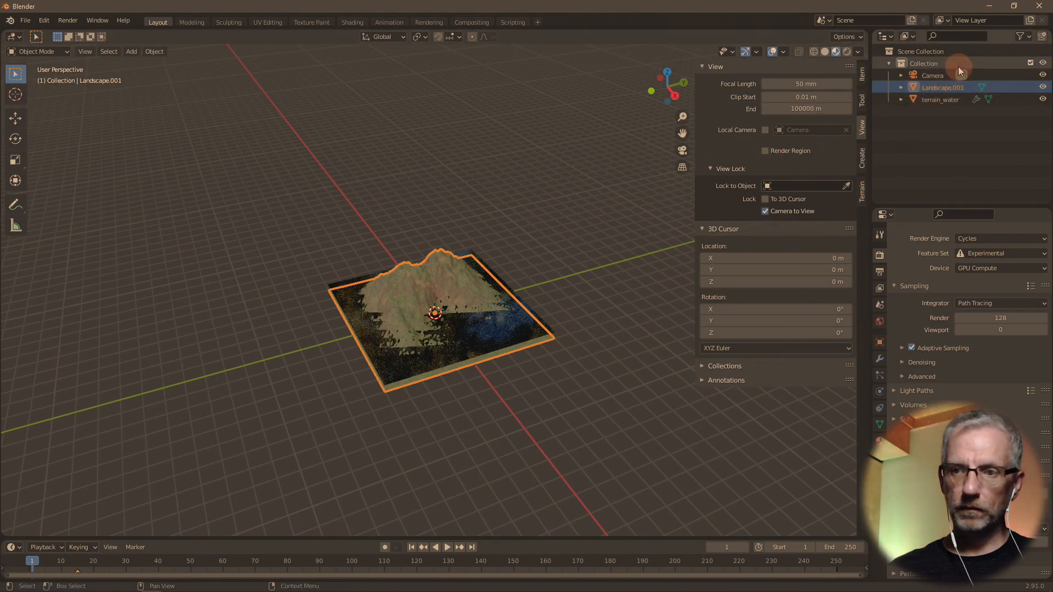
- Select the camera and try to move it along the global X axis
left_click(935, 75)
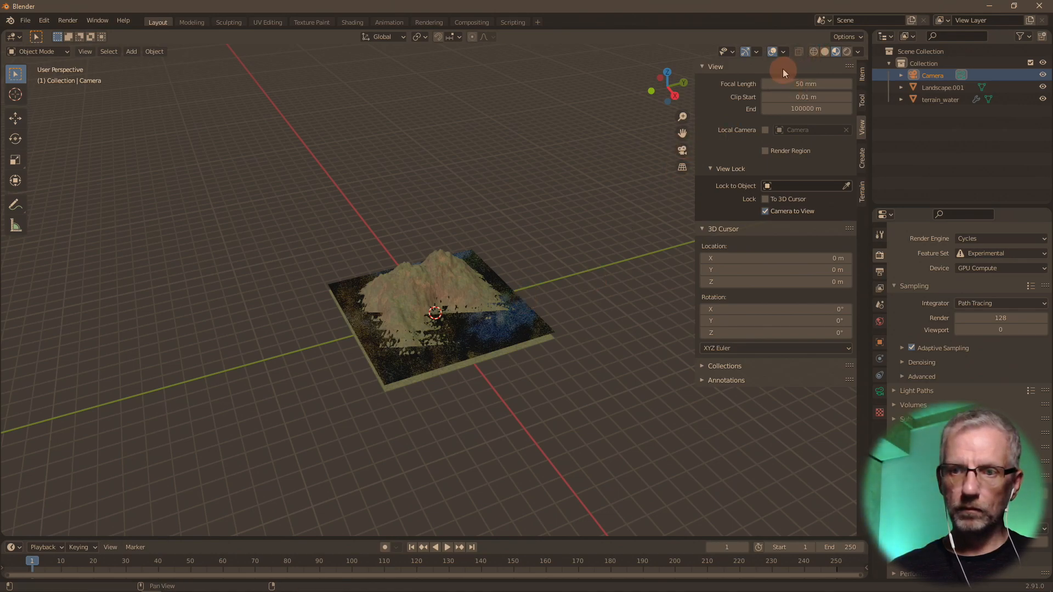
left_click(773, 51)
left_click(772, 51)
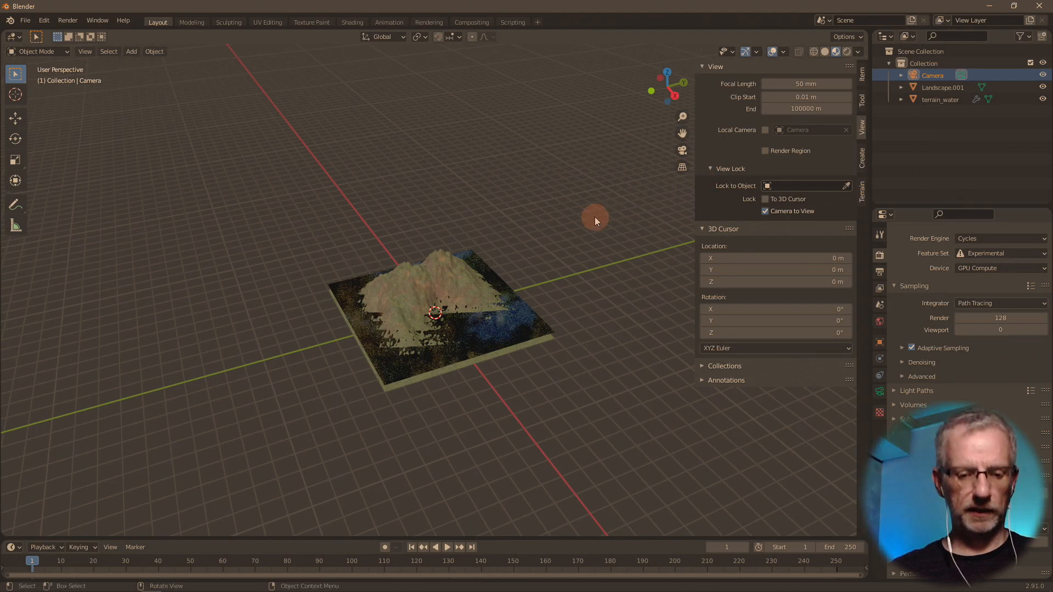
key("g")
key("x")
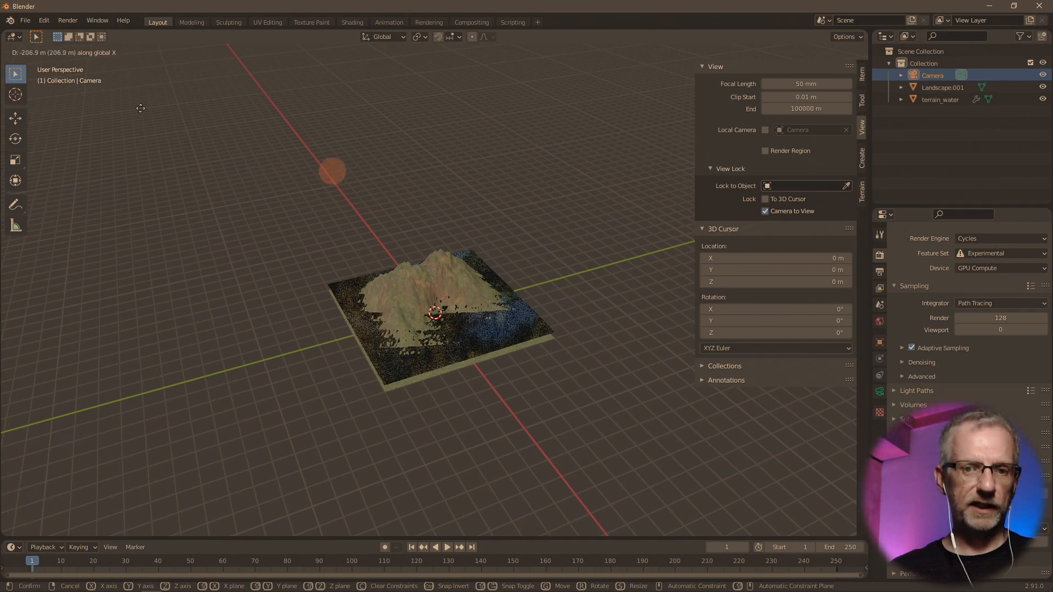
left_click(687, 200)
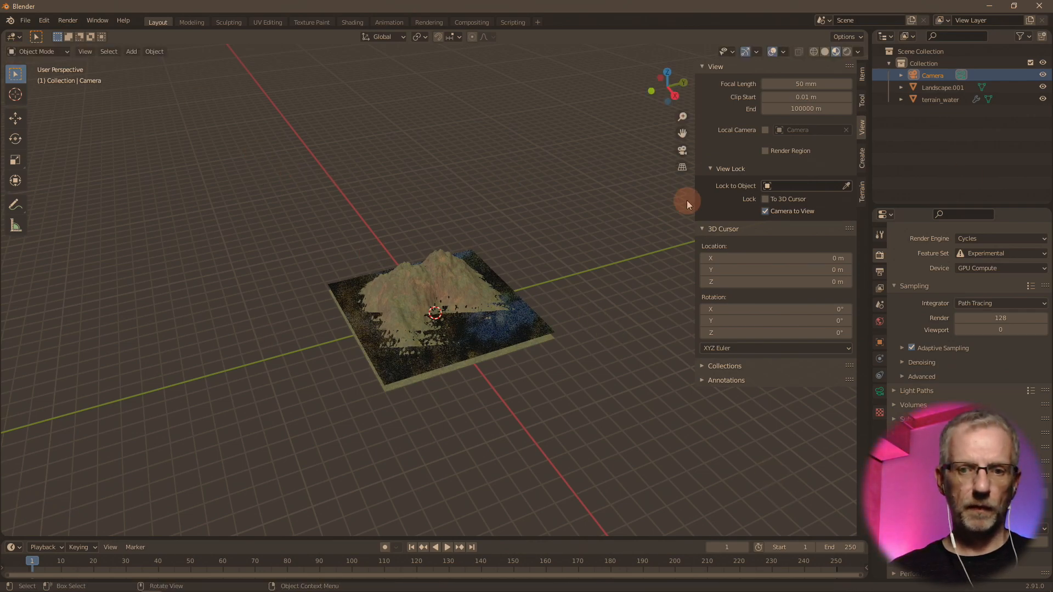
- Hide Landscape.001 and terrain_water, and locate the selected camera relative to the world origin
middle_click_drag(615, 337, 712, 310)
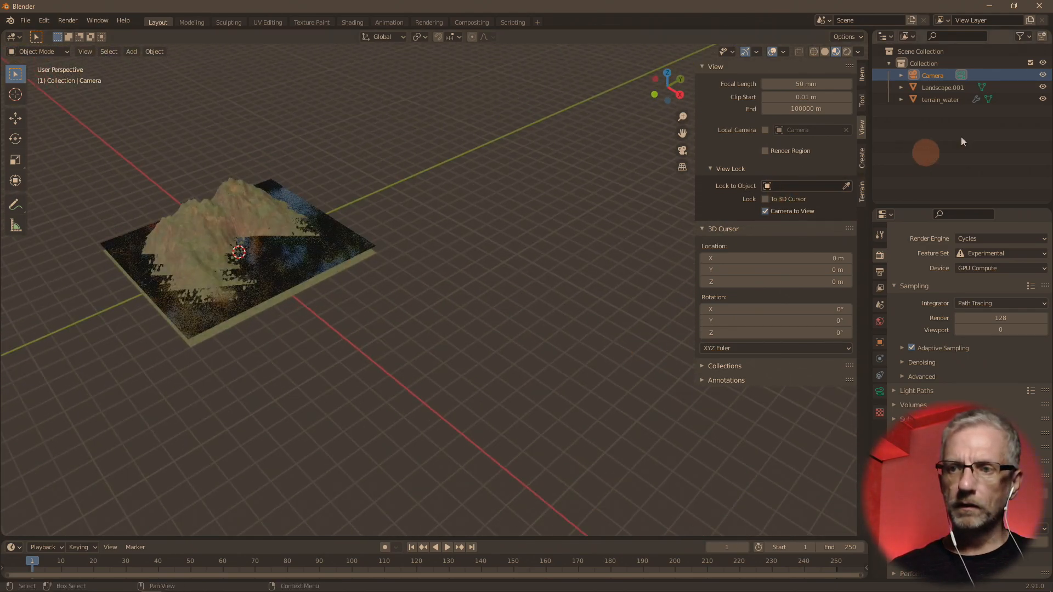
left_click(1043, 87)
left_click(1043, 99)
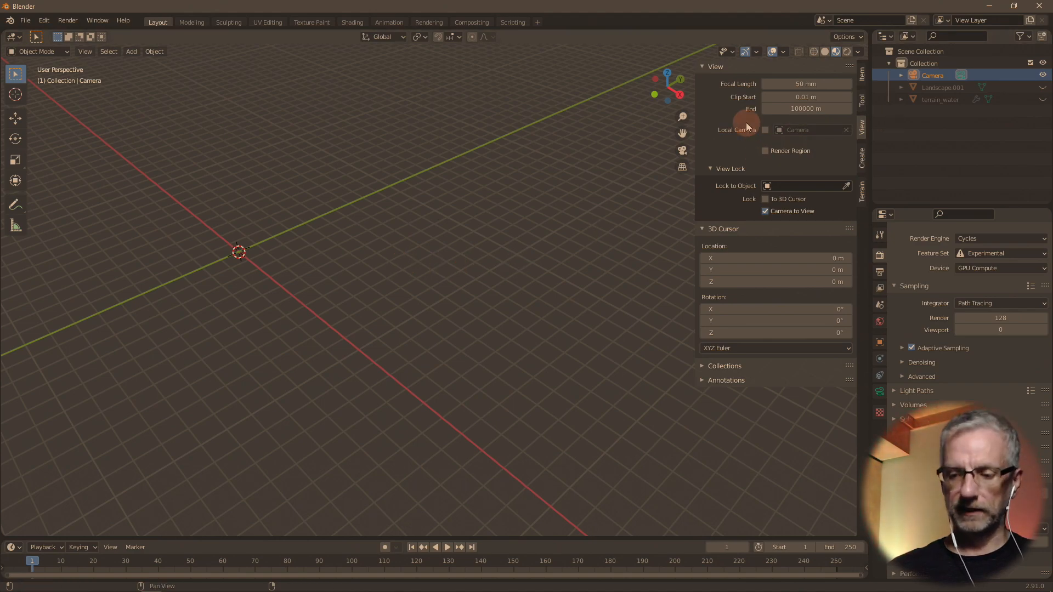
key("KP_Decimal")
middle_click_drag(399, 213, 435, 215)
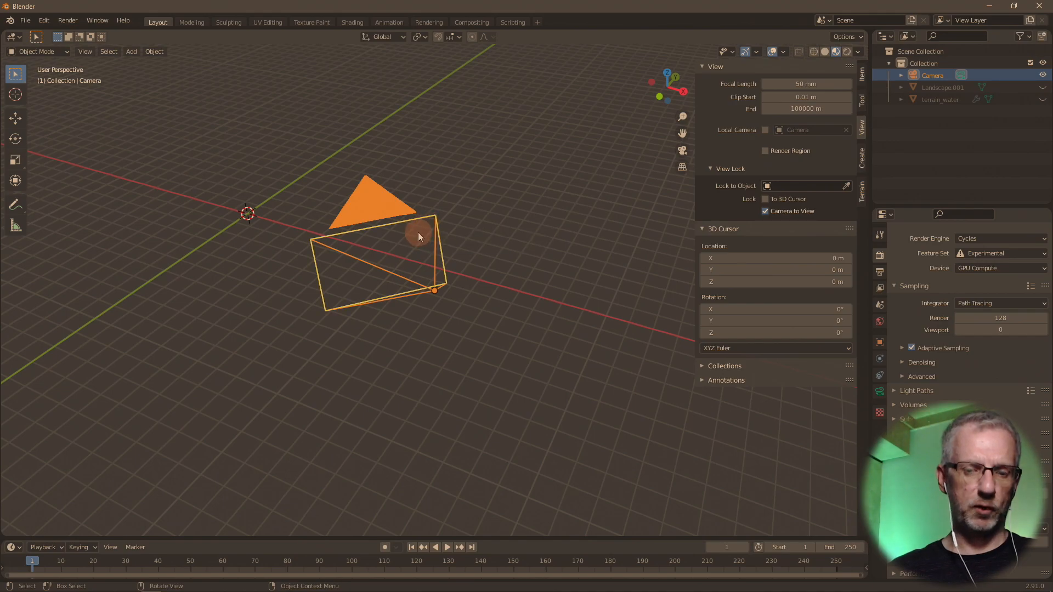
scroll(420, 228, "down", 8)
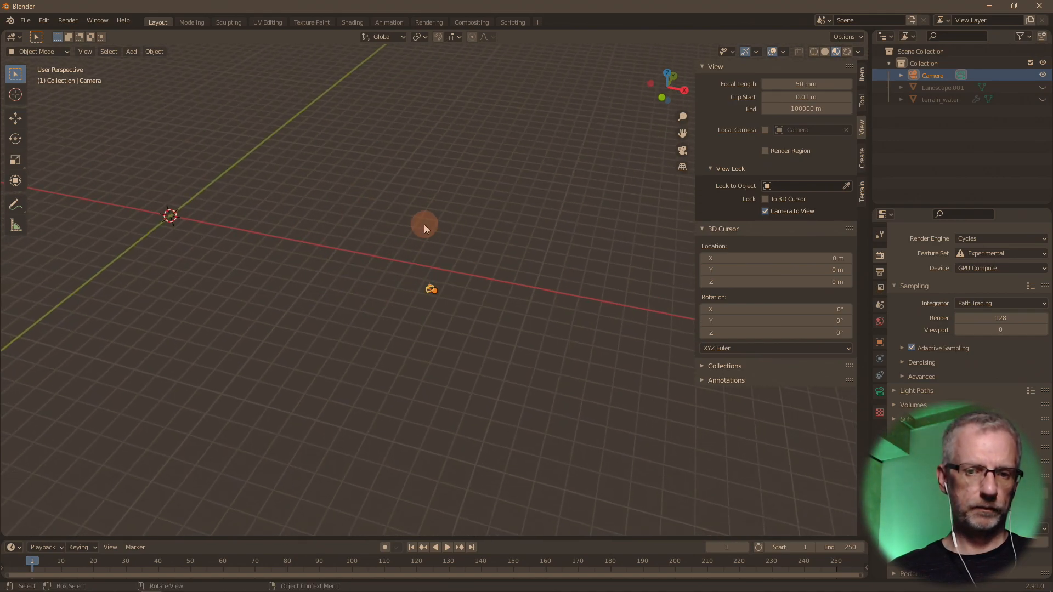
mouse_move(433, 243)
middle_mouse_down()
mouse_move(442, 242)
mouse_move(420, 240)
middle_mouse_up()
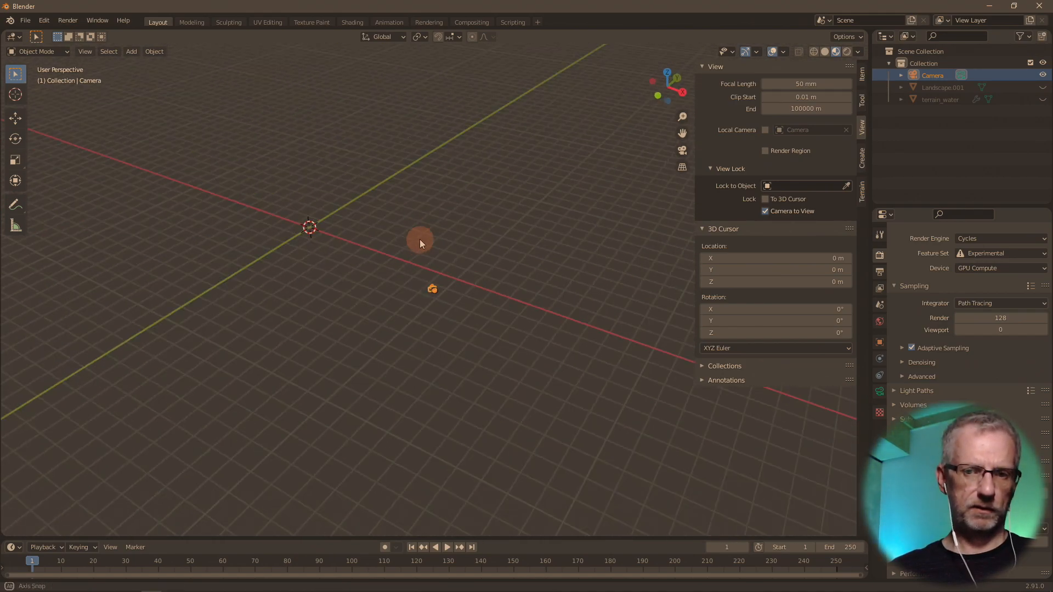
- Show Landscape.001 again, select it and try to frame it through the camera
left_click(1044, 87)
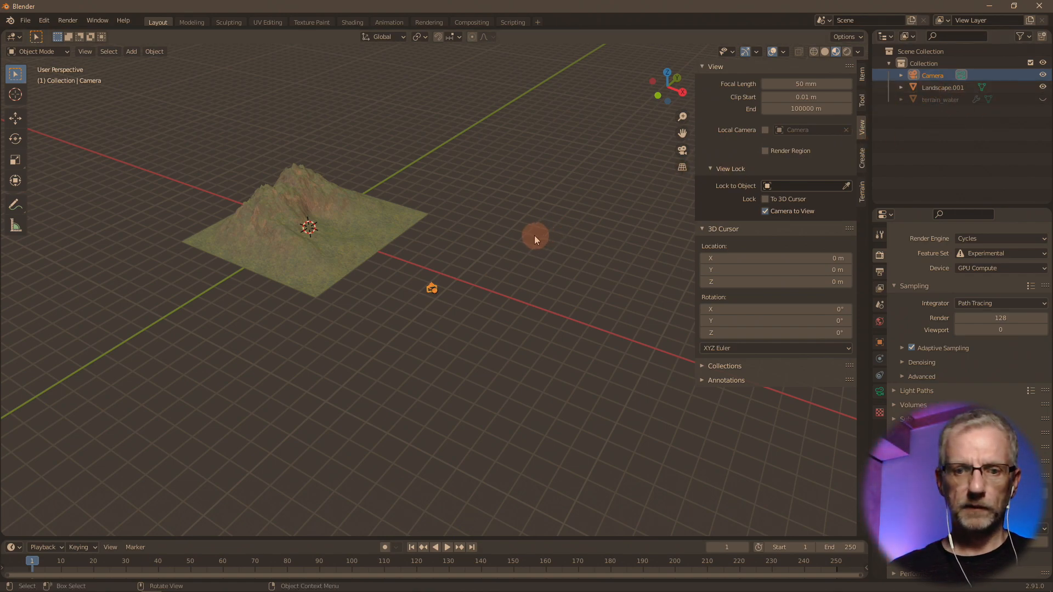
key("KP_0")
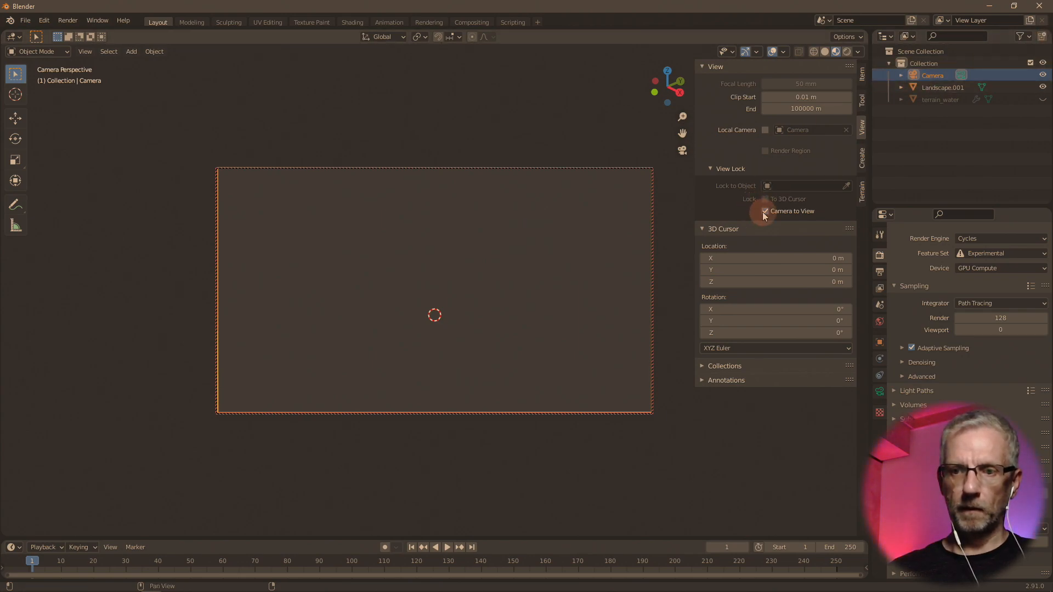
left_click(937, 87)
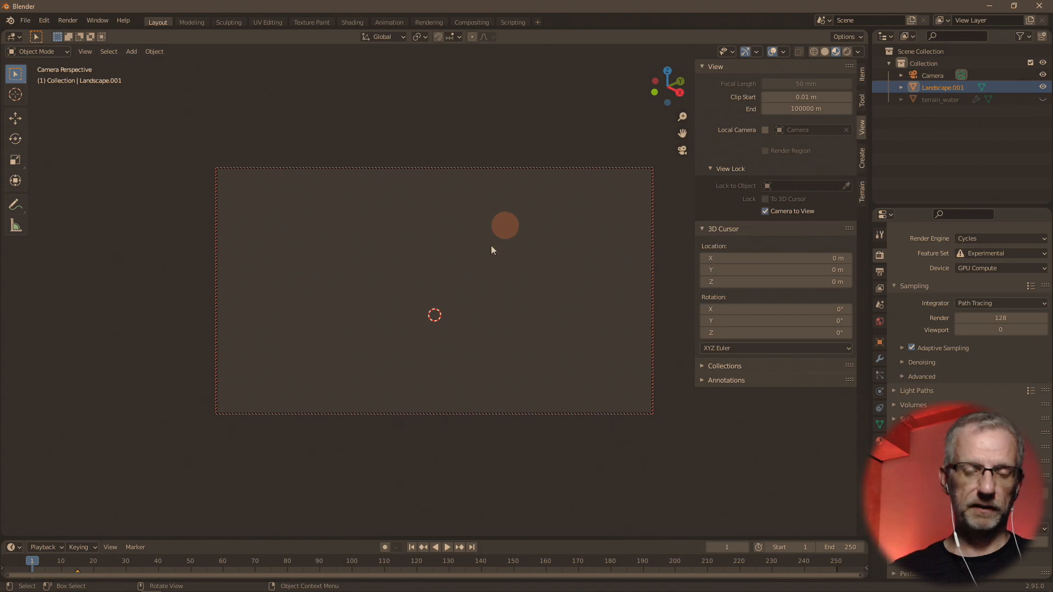
left_click(387, 272)
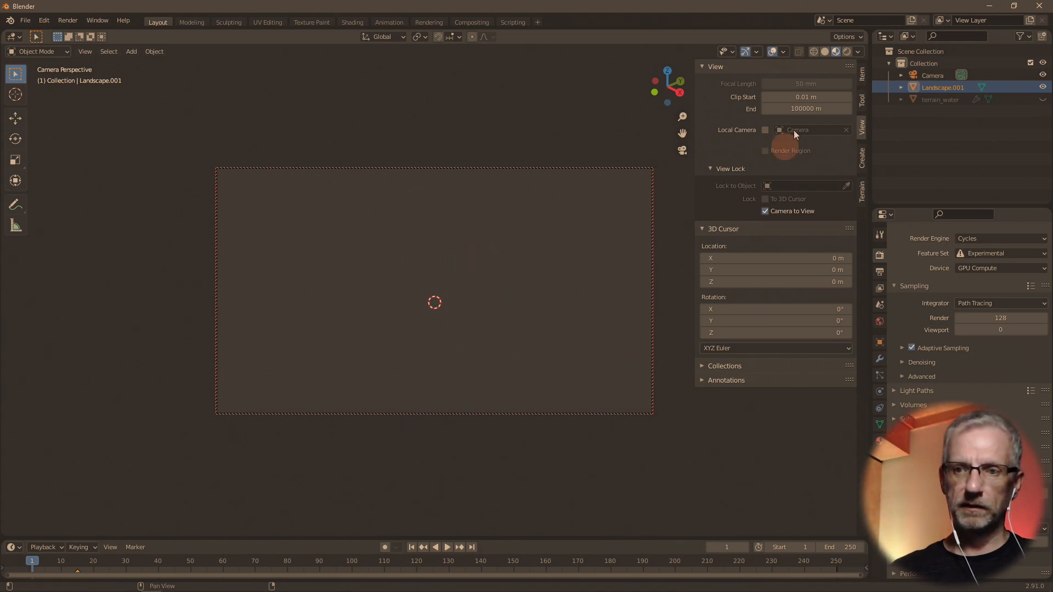
- Set the viewport's clip start distance to 0.00001 m
left_click(809, 97)
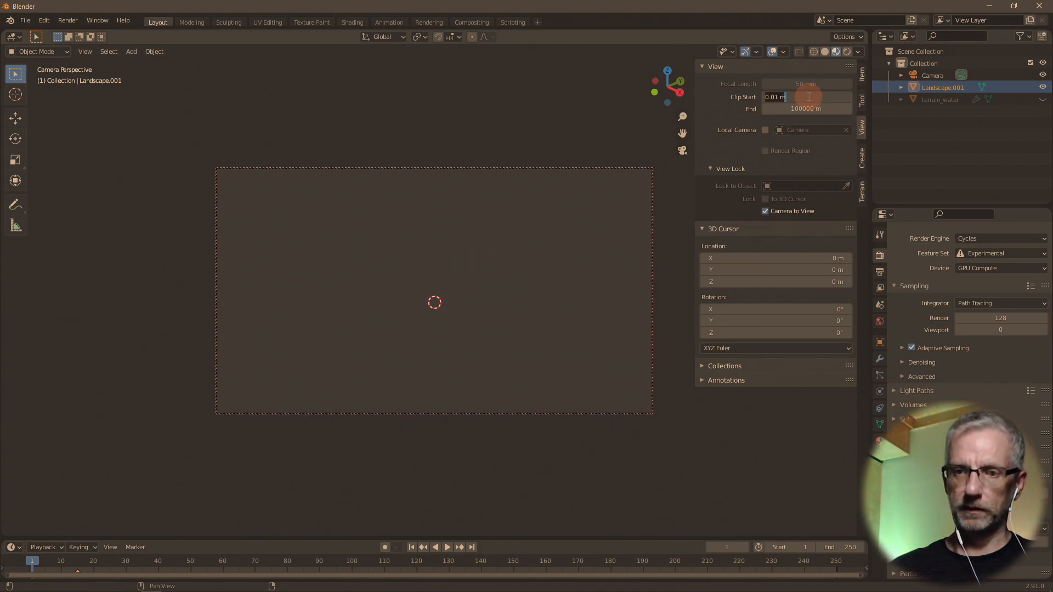
type(".0")
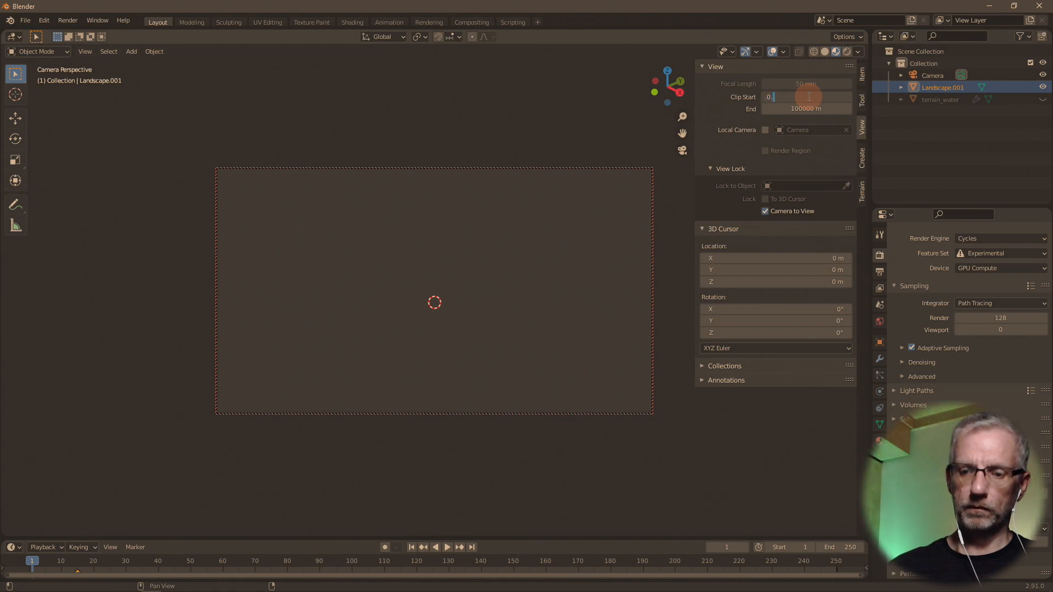
type("000")
key("Return")
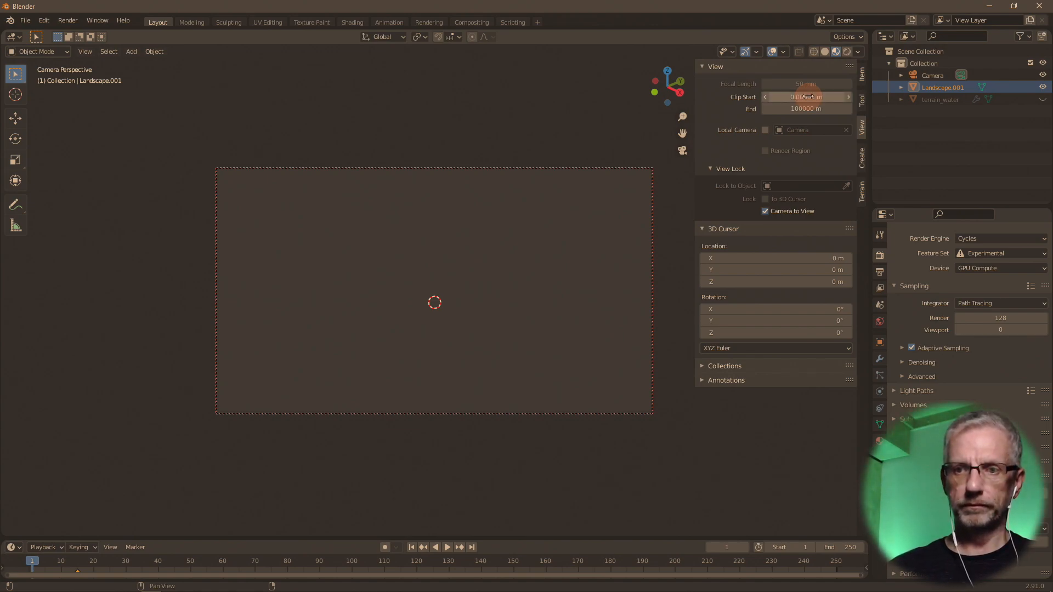
- Extend the viewport's clip end to an extremely large distance by adding many zeros to its value
left_click(806, 106)
type("000")
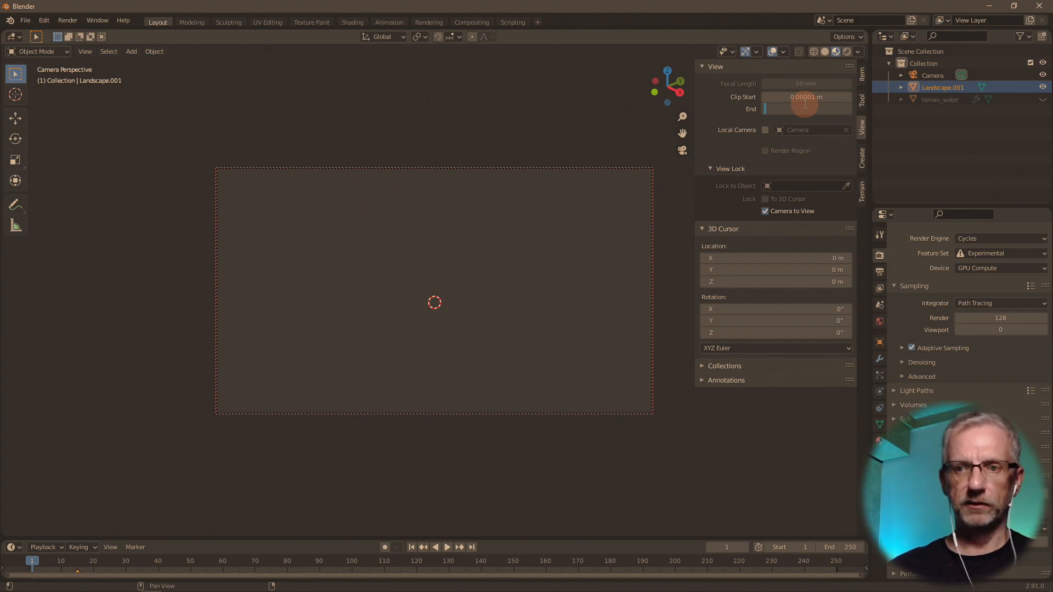
key("Escape")
left_click(809, 114)
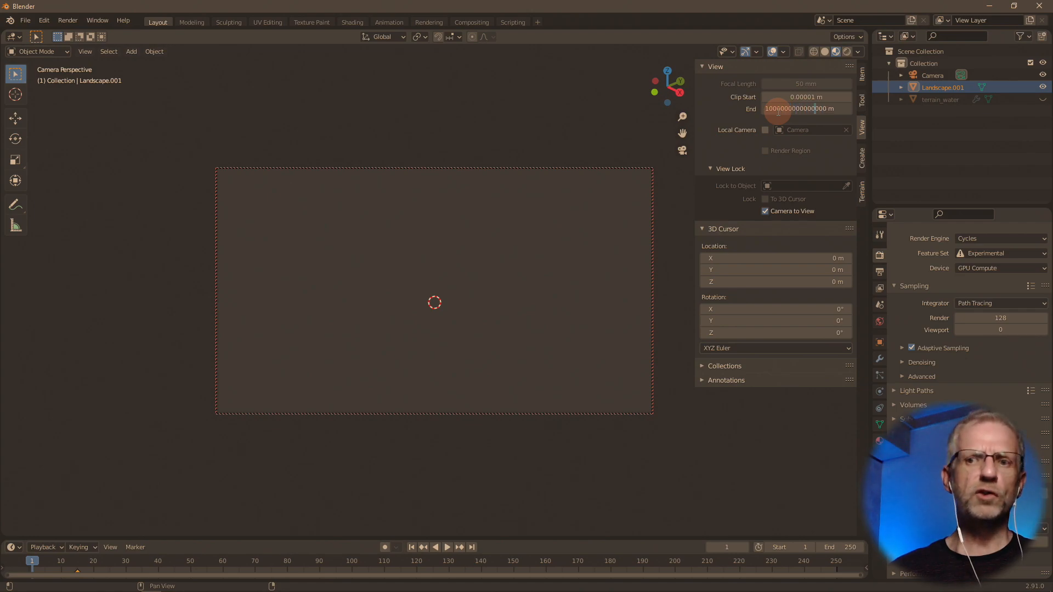
key("Return")
left_click(779, 112)
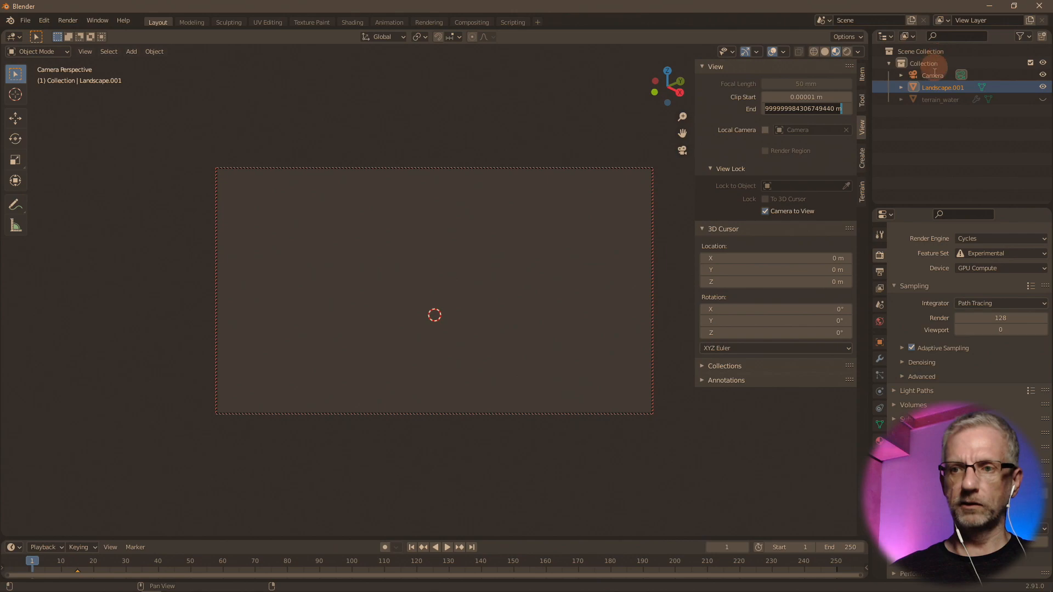
- Select Landscape.001 and try to bring it into the camera view by orbiting the camera
left_click(936, 91)
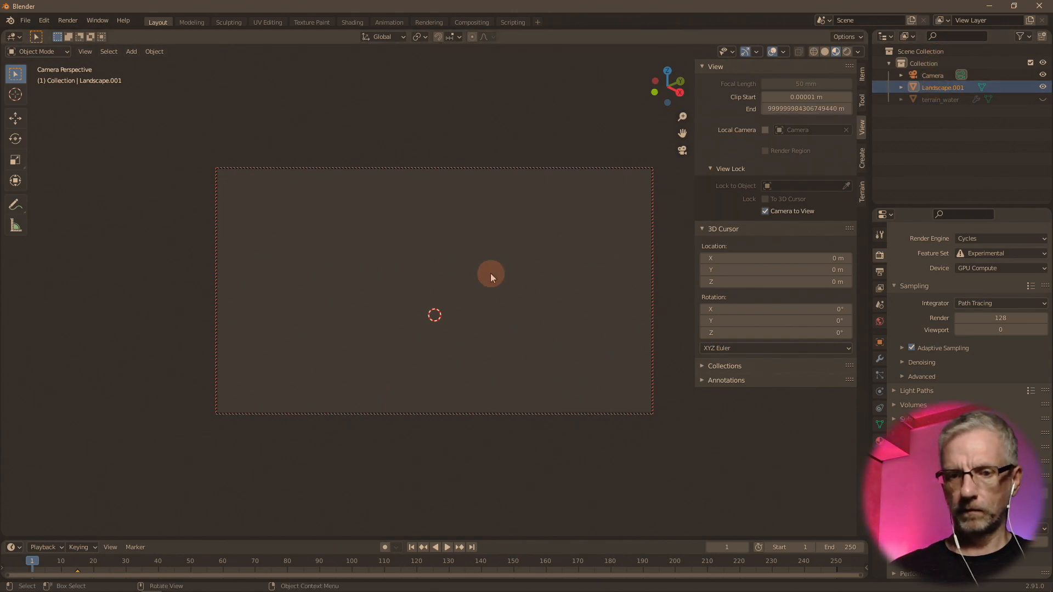
middle_click_drag(333, 357, 219, 322)
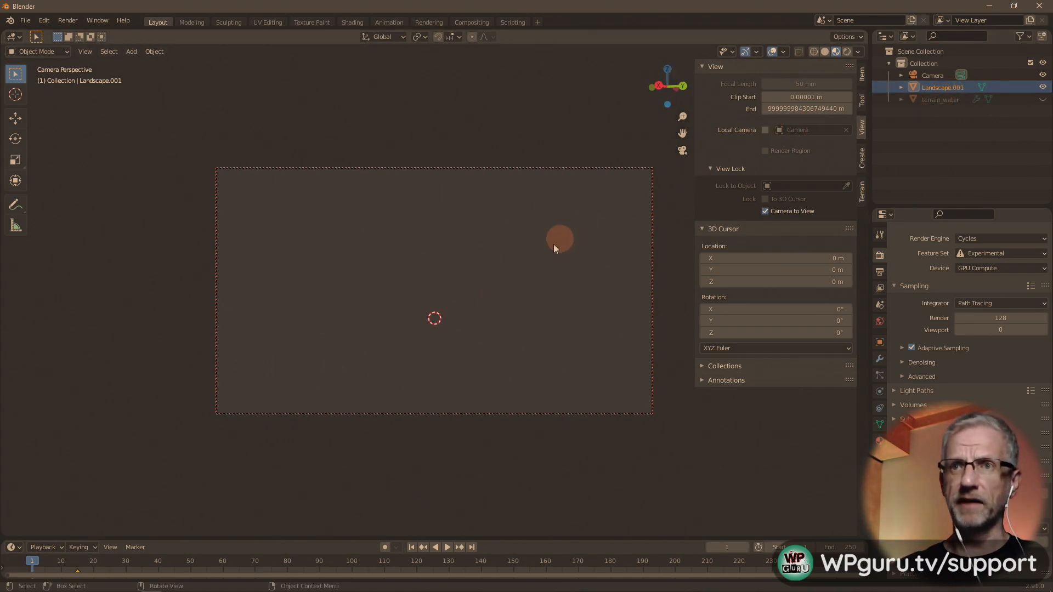
middle_click_drag(567, 242, 534, 288)
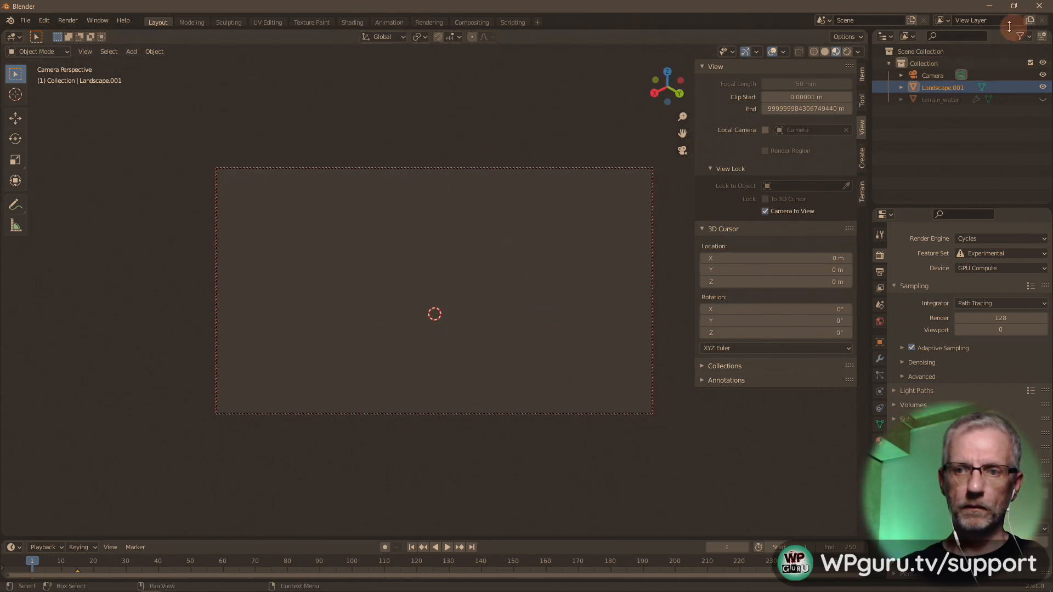
- Set the viewport's clip end distance to 10000 m
left_click(835, 108)
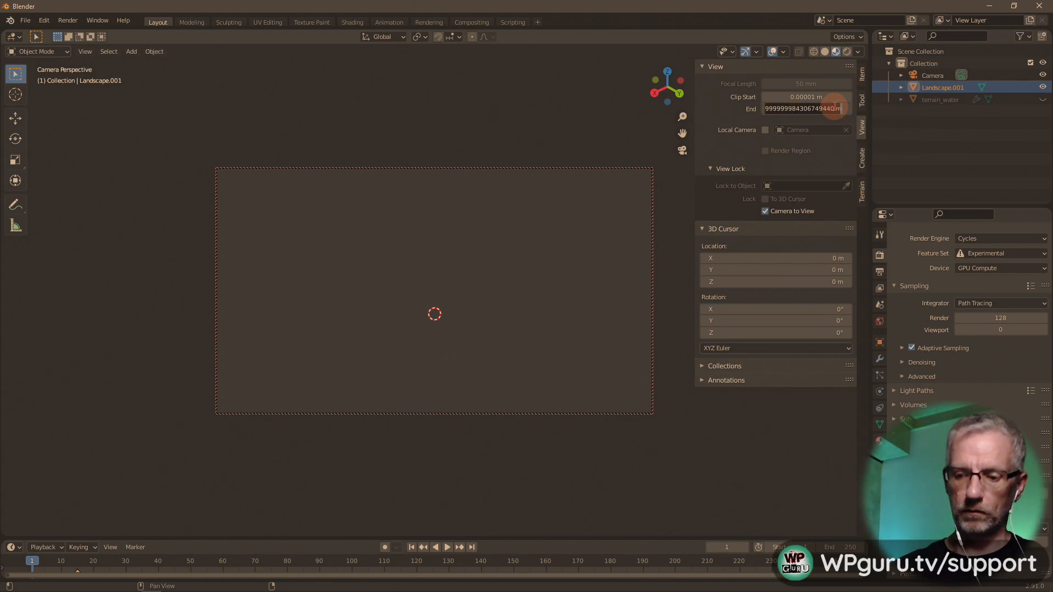
type("10000")
key("Return")
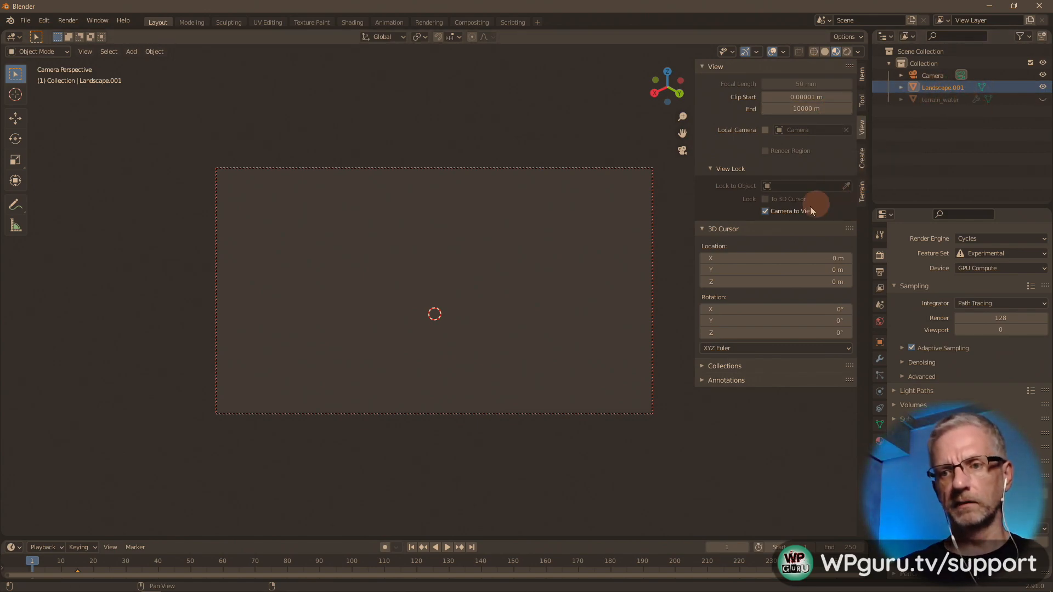
- Delete the existing camera and add a new one at the world origin
left_click(934, 75)
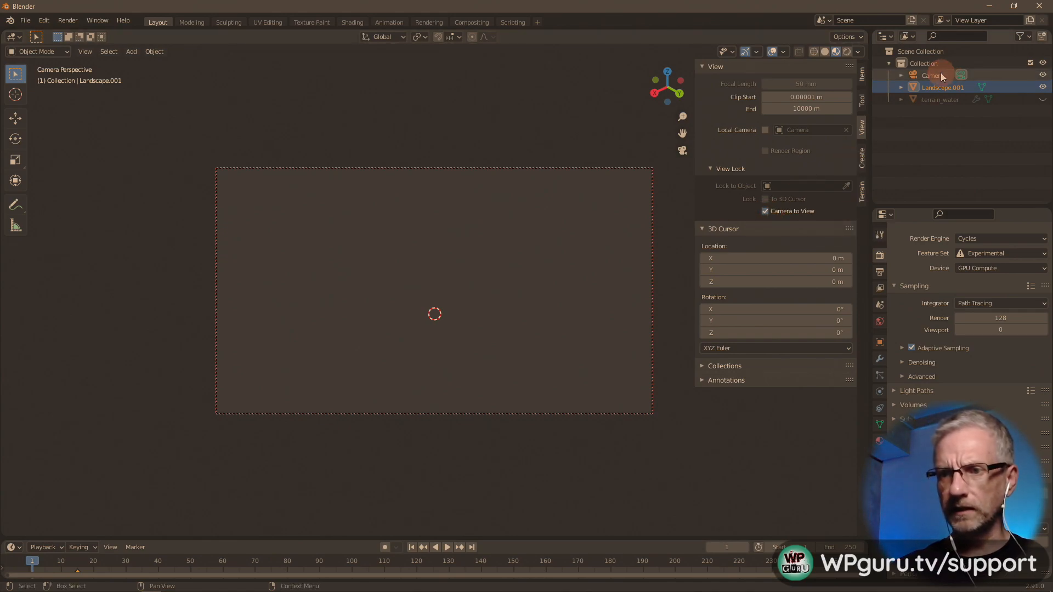
key("x")
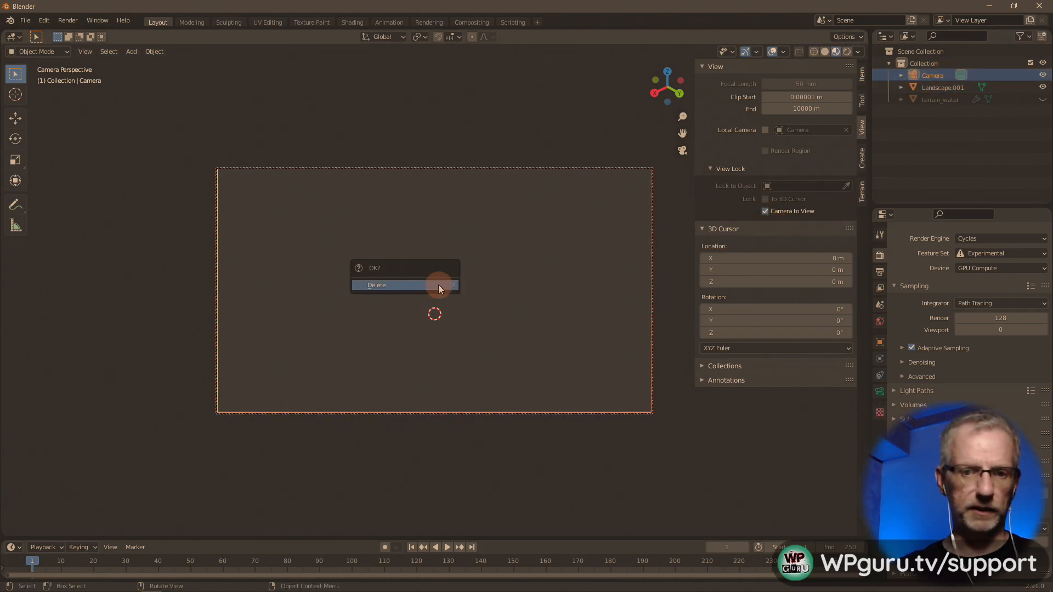
left_click(439, 285)
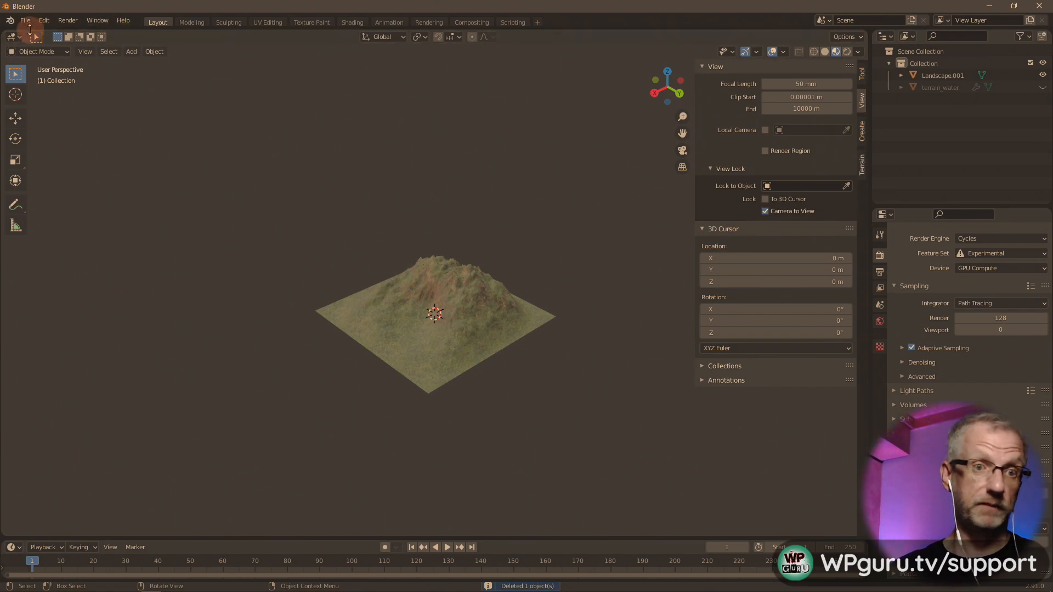
key("shift+a")
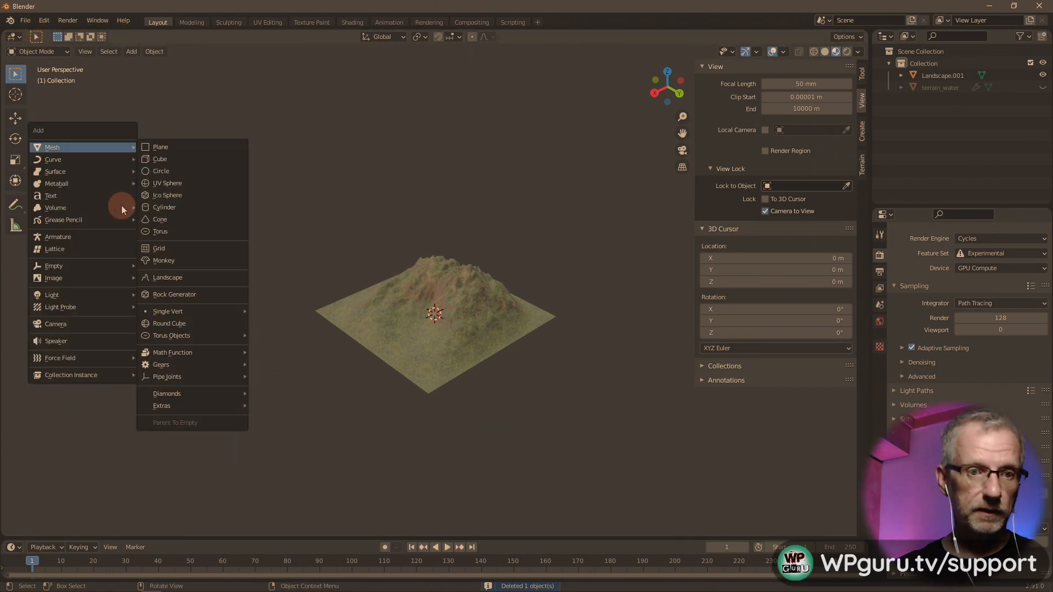
left_click(111, 324)
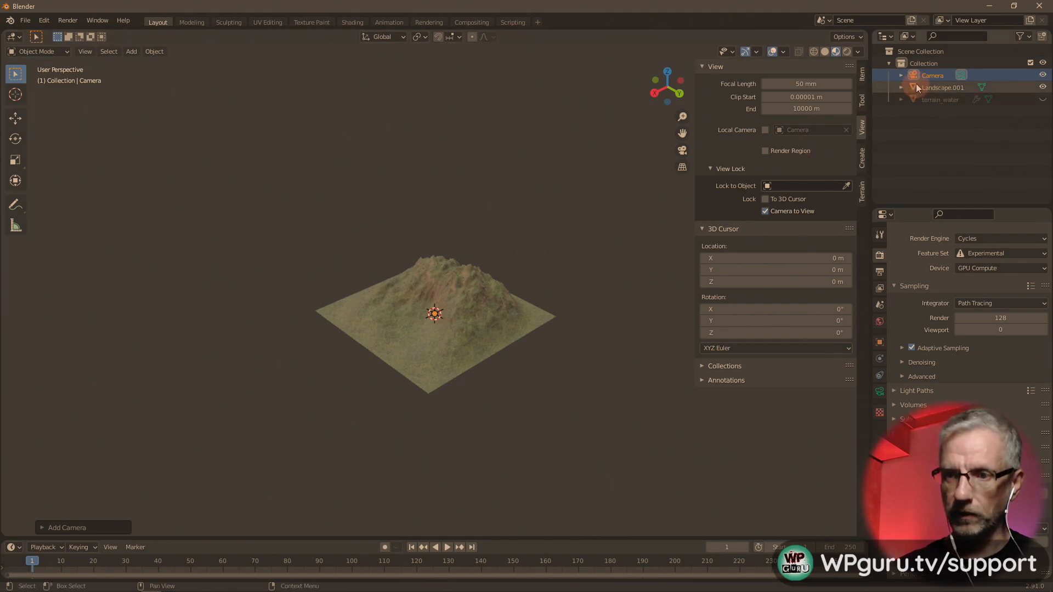
- Select the new camera and set it as the scene's active camera
left_click(930, 74)
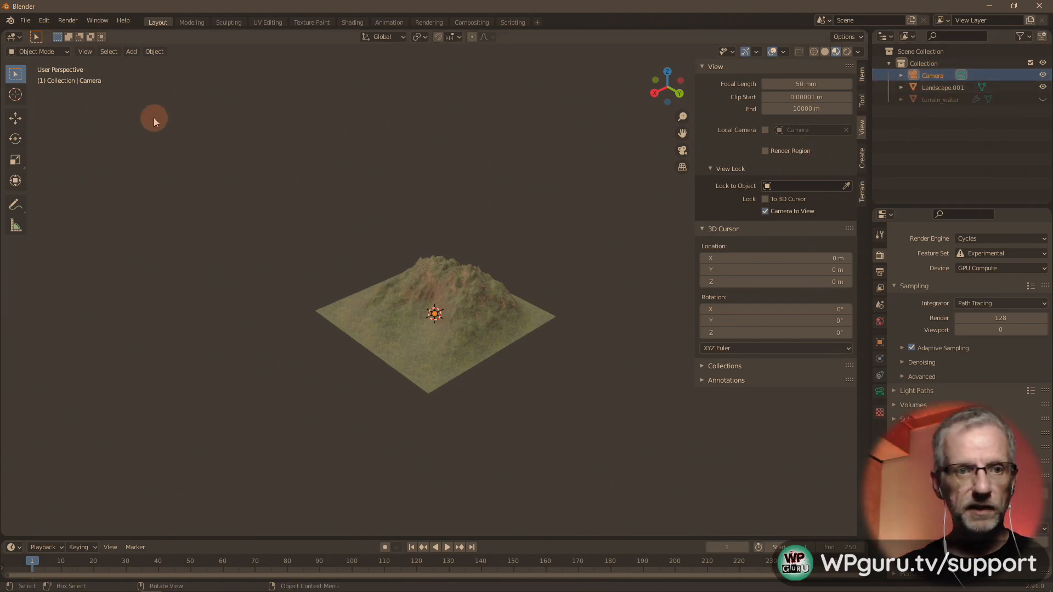
left_click(86, 51)
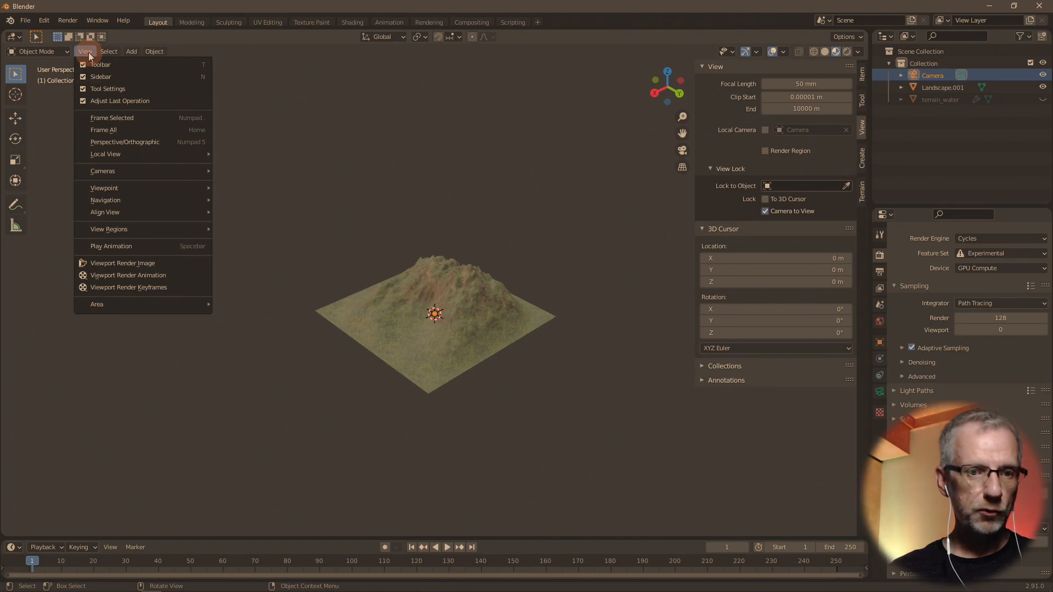
mouse_move(117, 170)
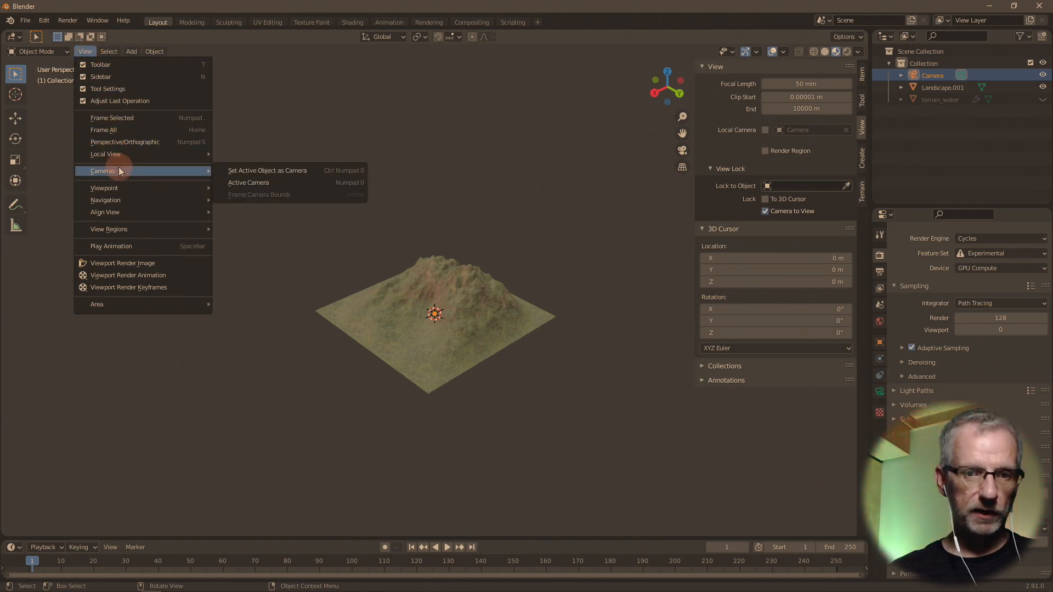
left_click(246, 166)
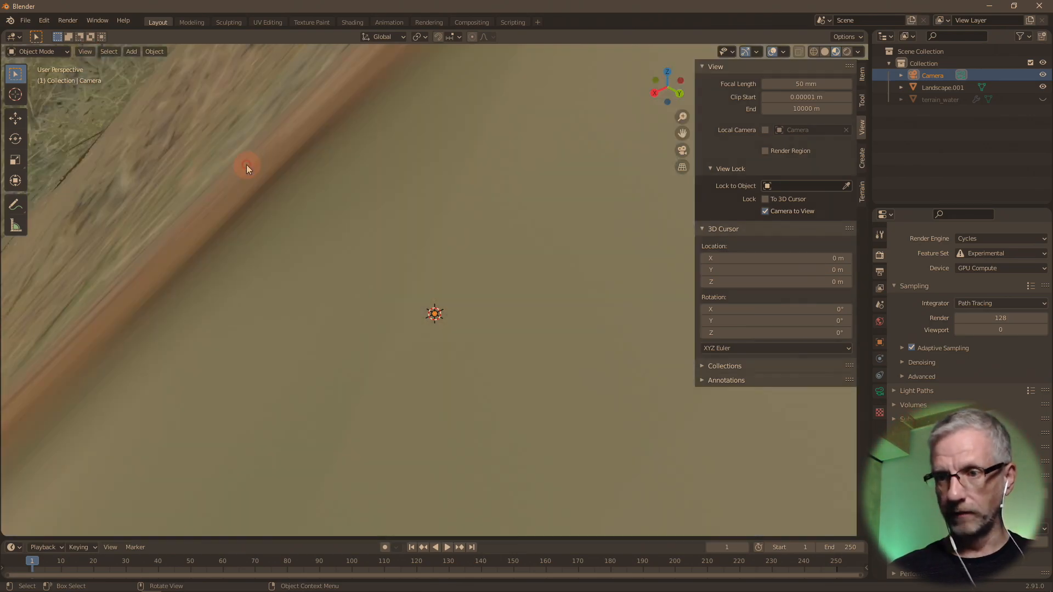
- Look through the new camera, add a cube at the origin and frame the cube to bring the terrain into view
left_click(961, 88)
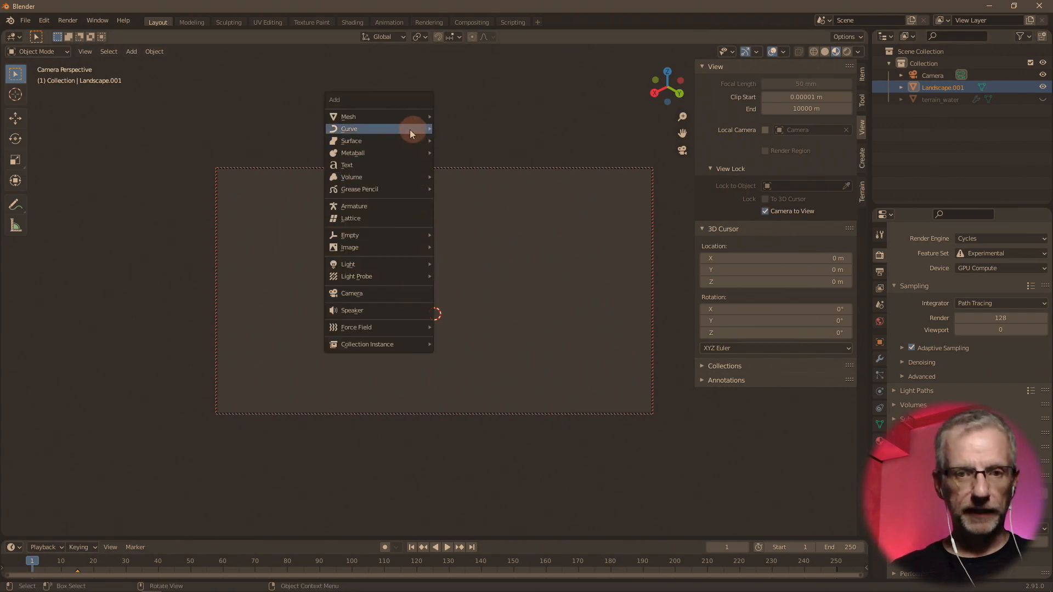
mouse_move(413, 117)
left_click(469, 130)
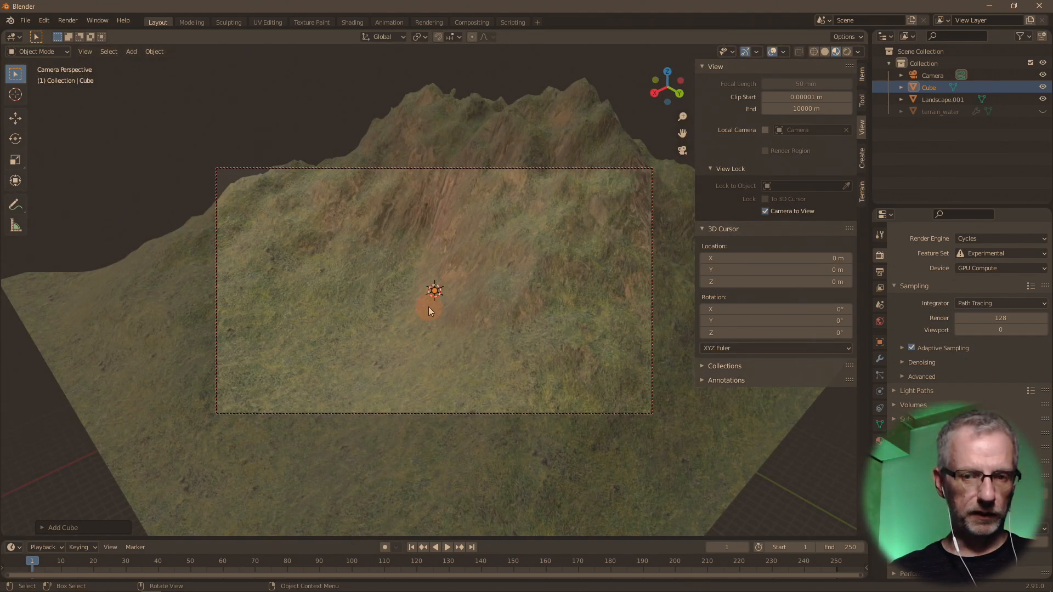
- Set the viewport's clip end to 1000000 m and orbit the camera to another side of the mountain
left_click(794, 109)
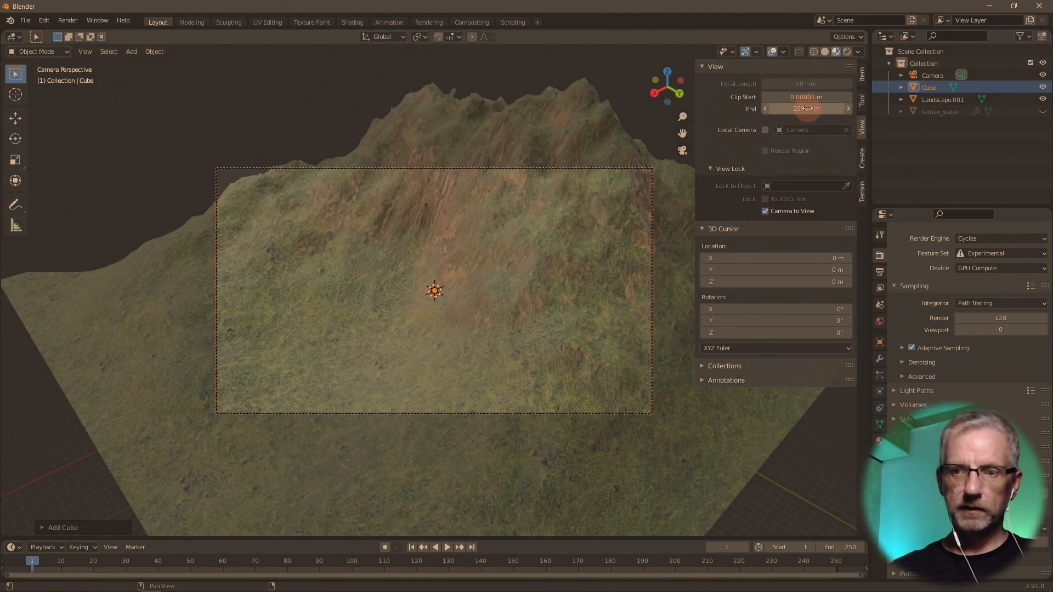
left_click(773, 108)
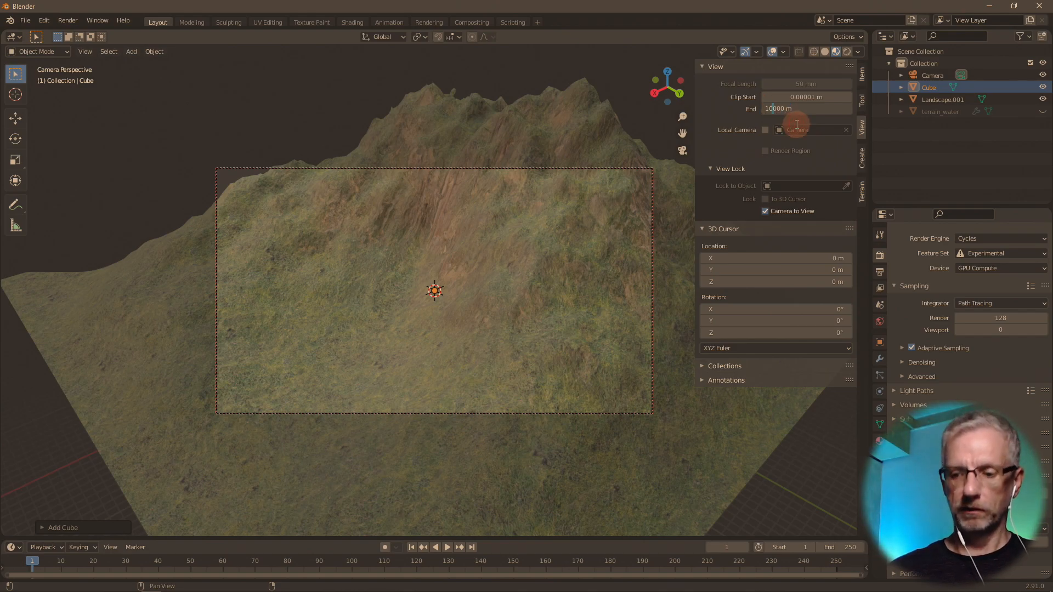
type("00")
key("Return")
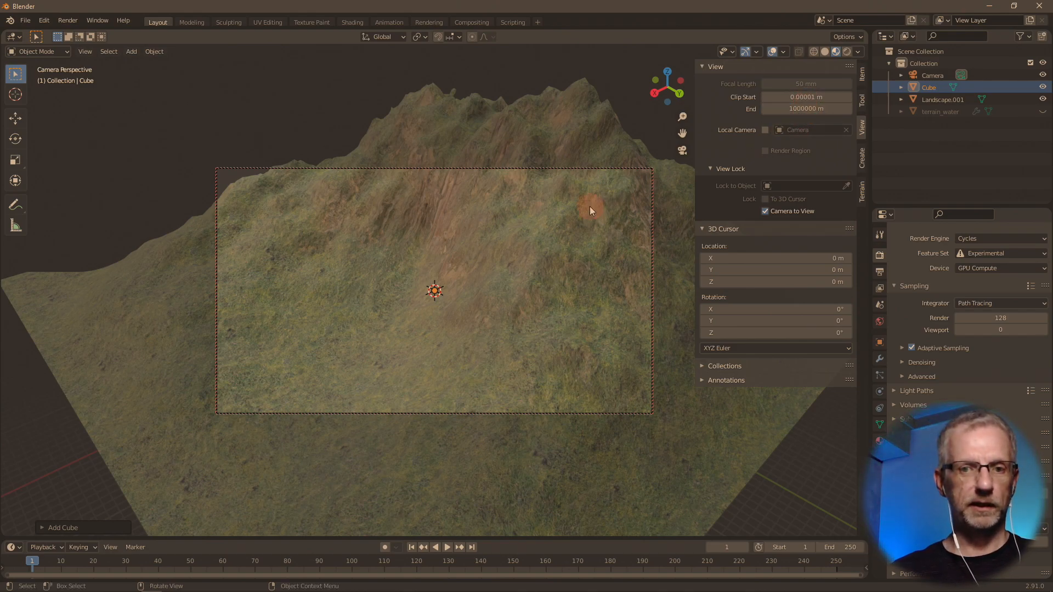
middle_click_drag(590, 206, 696, 216)
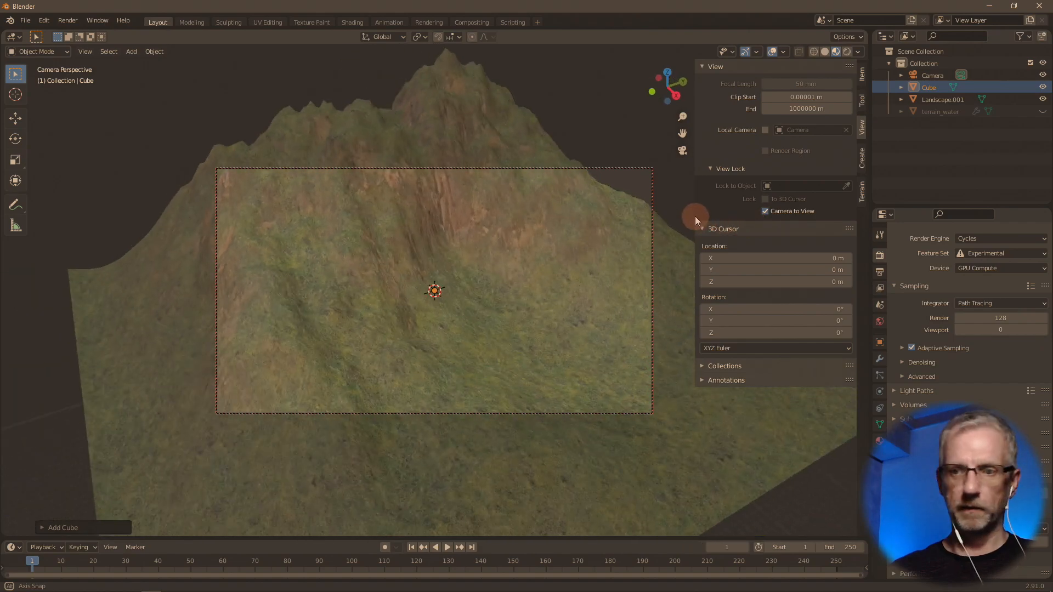
- Unlock the camera from the view, enlarge its frame in the viewport and enable Camera as the local camera
left_click(765, 211)
scroll(643, 248, "down", 1)
scroll(644, 248, "up", 3)
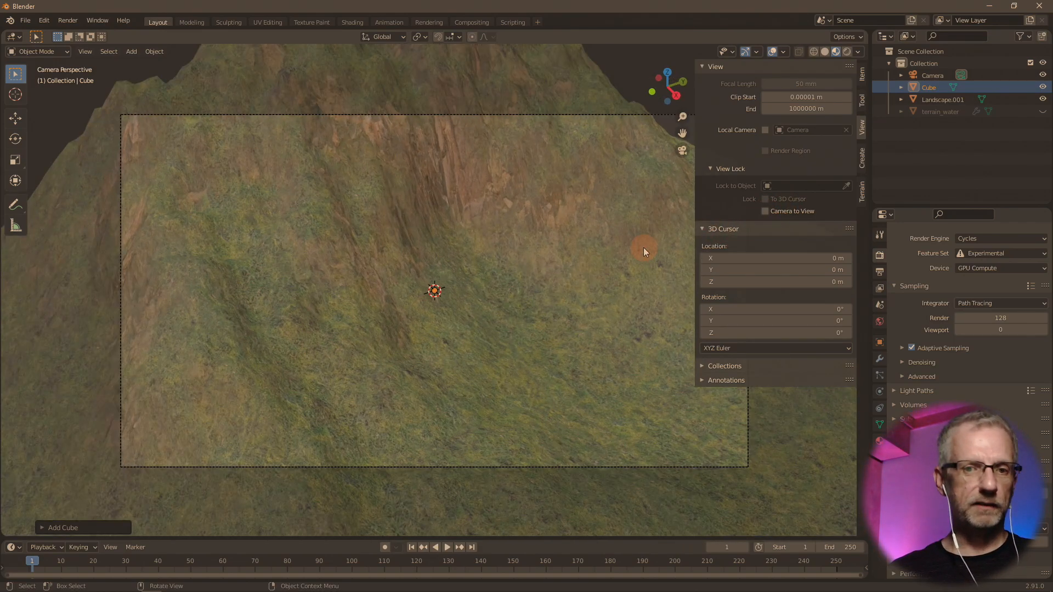
middle_click_drag(643, 248, 583, 248, "shift")
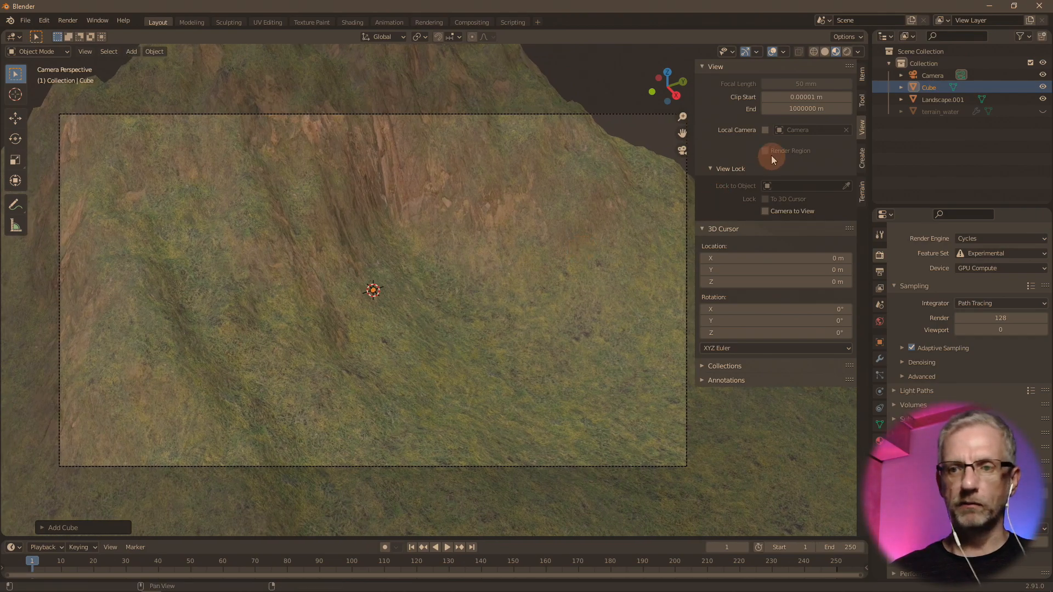
left_click(765, 130)
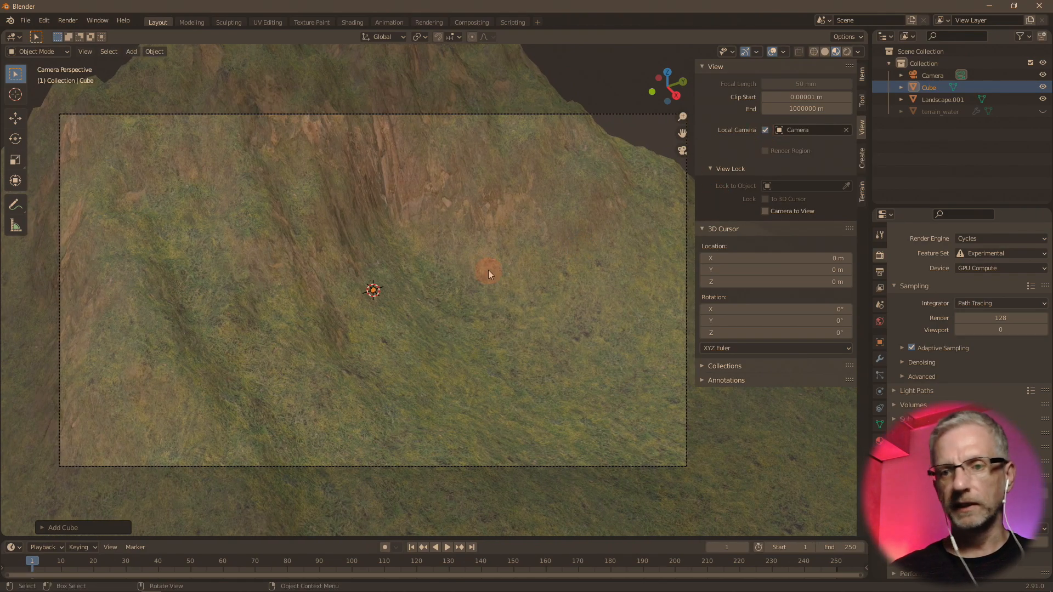
- Show terrain_water again and delete the helper cube
left_click(1043, 112)
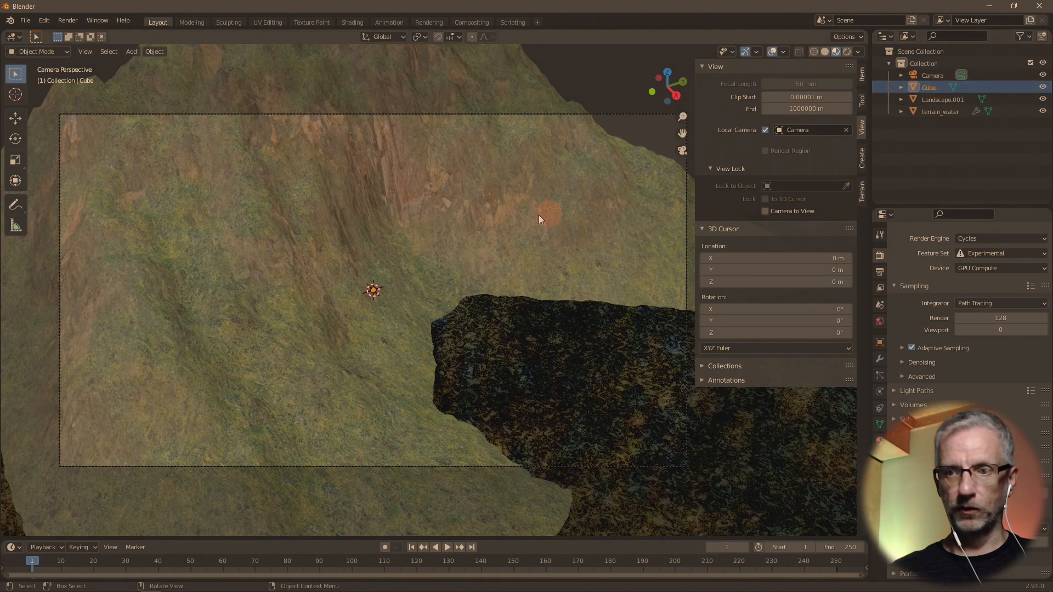
key("x")
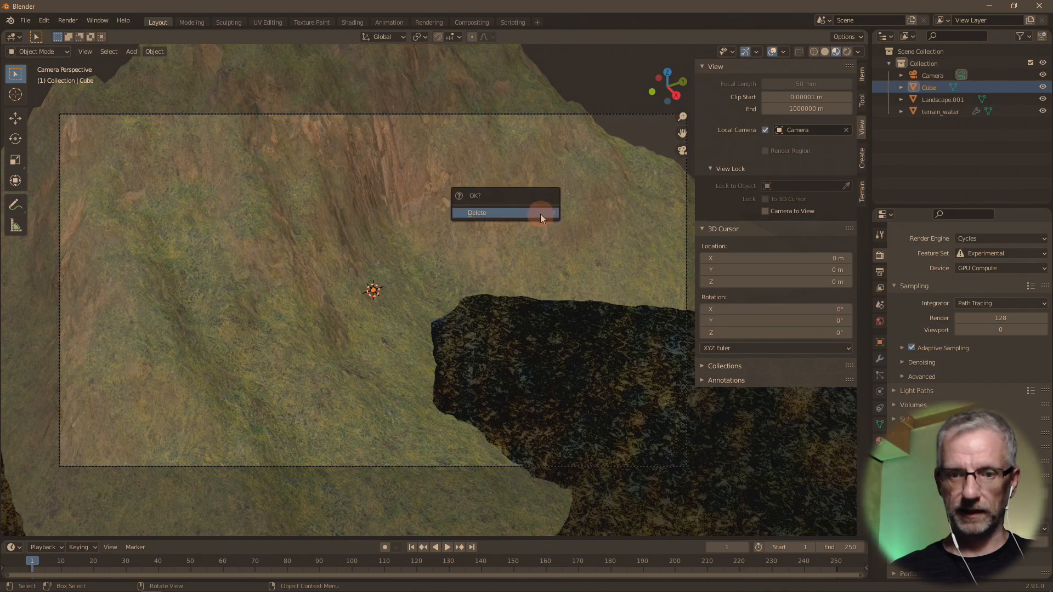
left_click(541, 214)
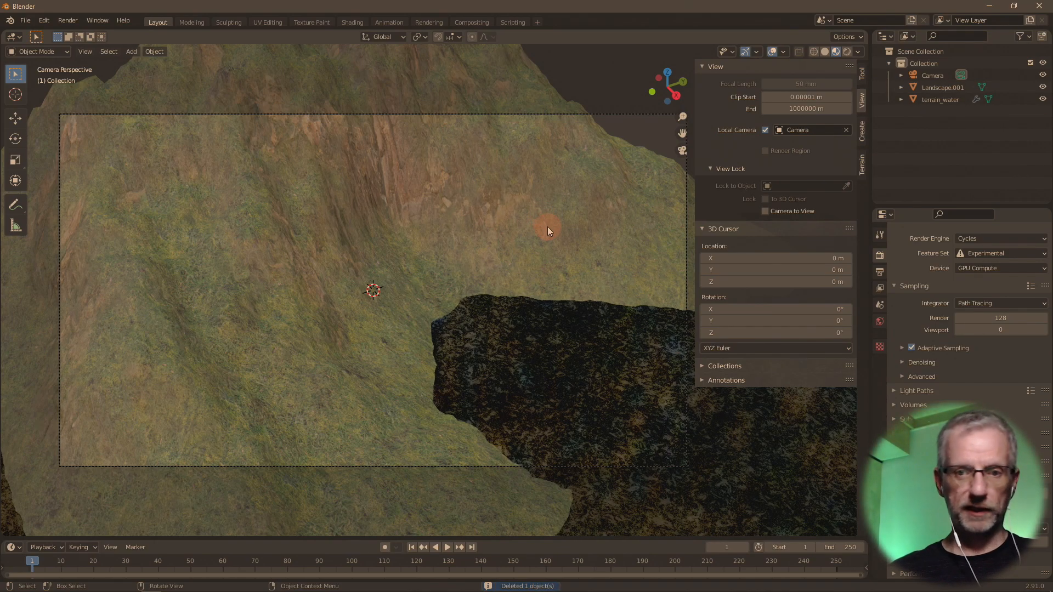
- Lock the camera to the view, select Landscape.001 and reframe the shot to include the mountain slope and the water
left_click(765, 211)
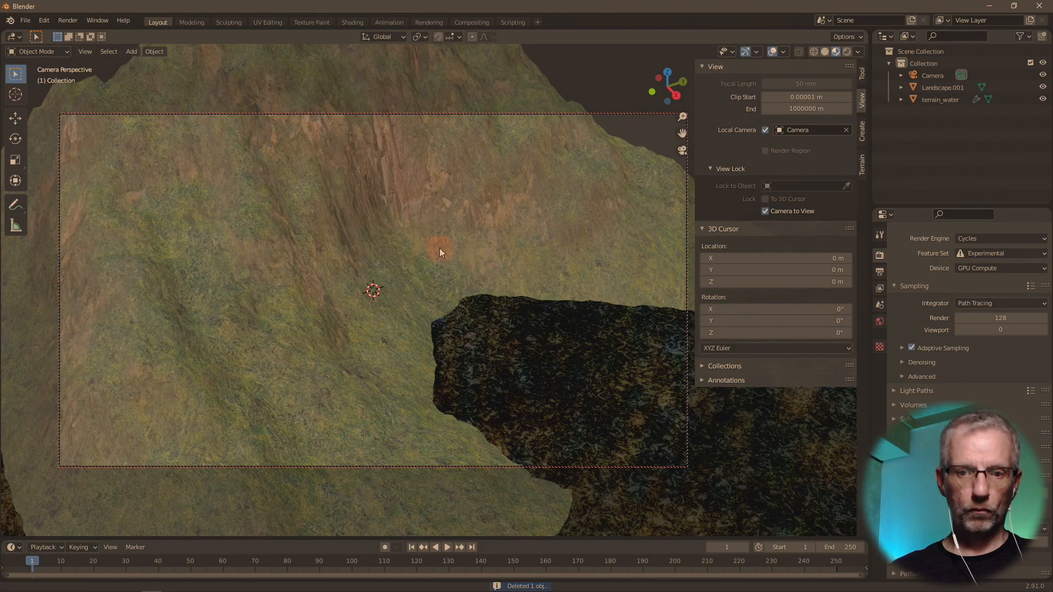
middle_click_drag(439, 248, 353, 231)
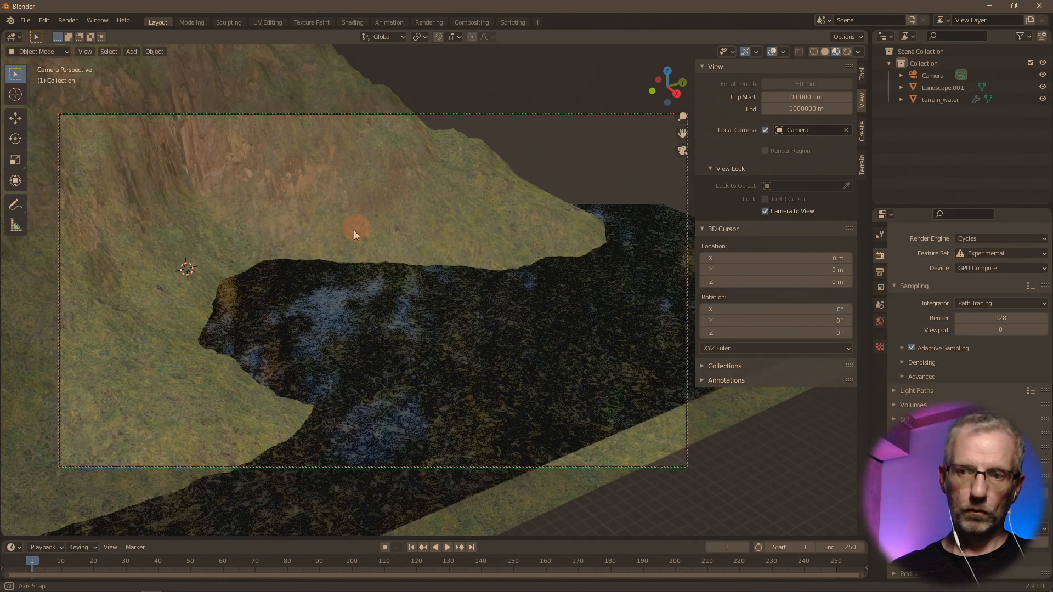
left_click(951, 92)
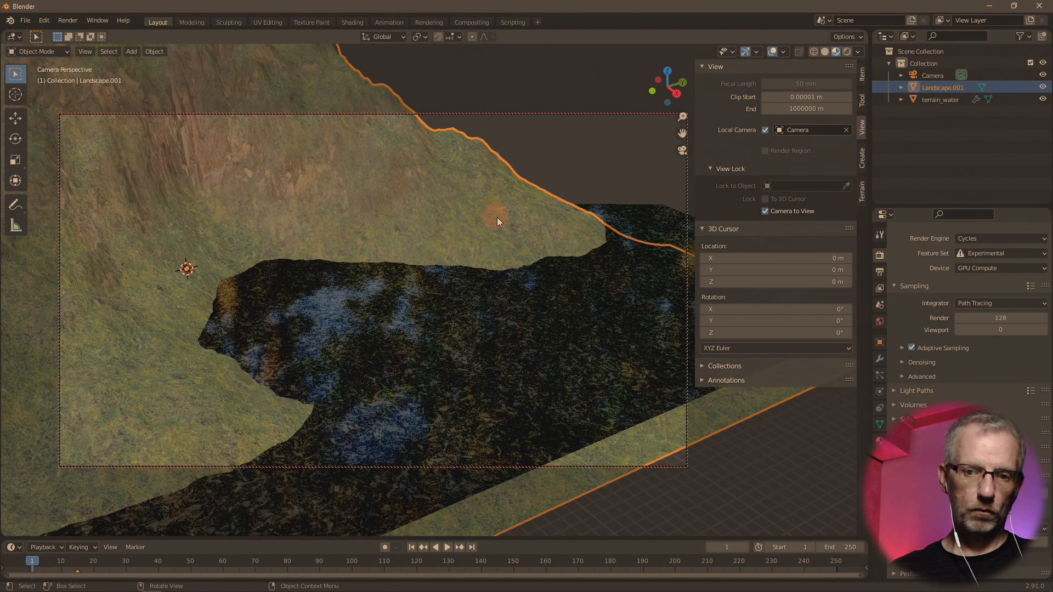
middle_click_drag(508, 240, 476, 217)
scroll(475, 216, "down", 5)
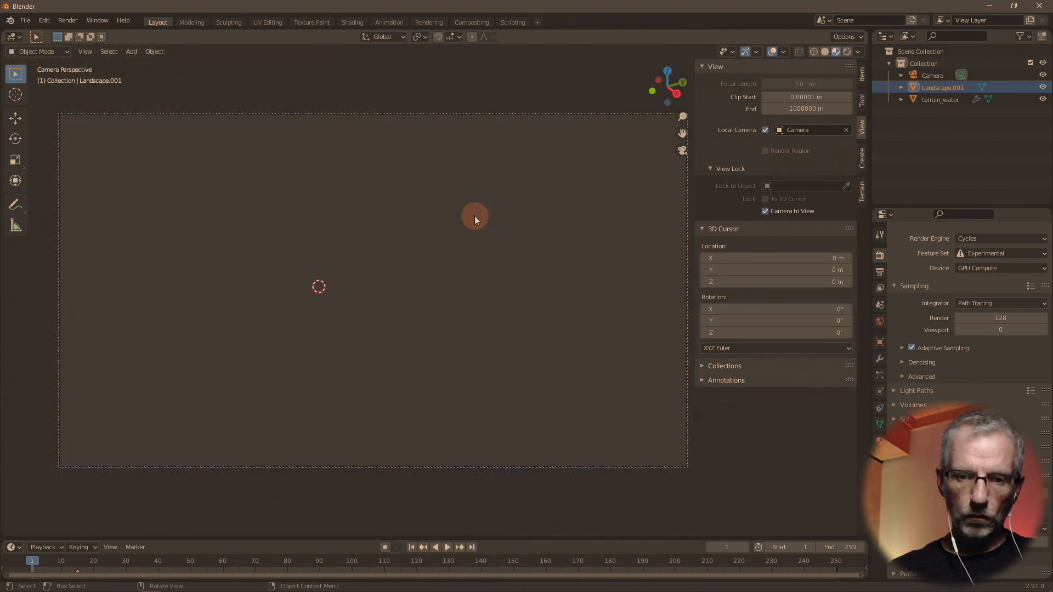
scroll(476, 216, "up", 2)
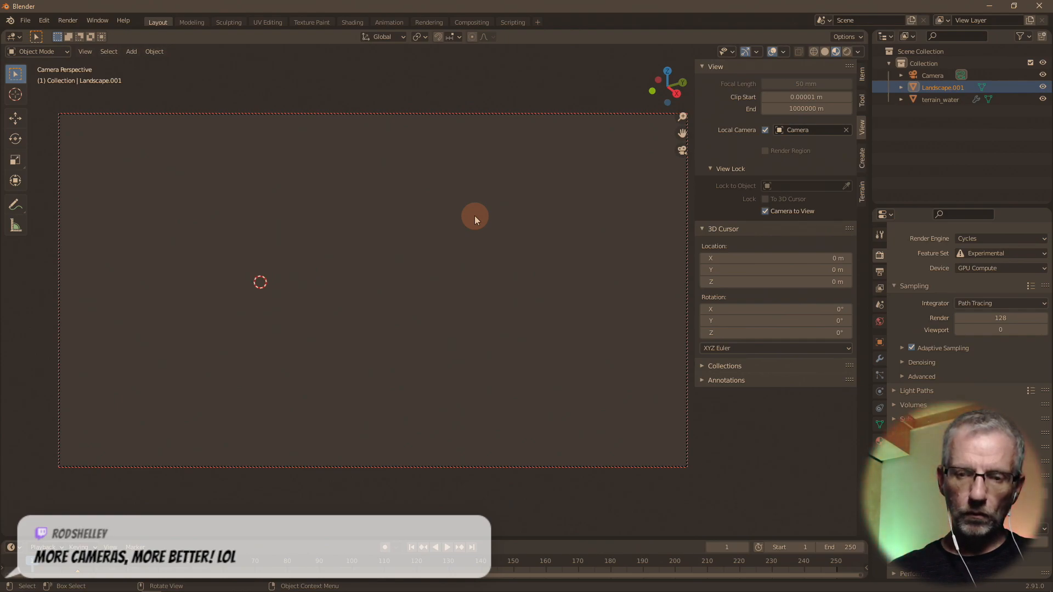
scroll(475, 216, "up", 1)
scroll(475, 216, "up", 2)
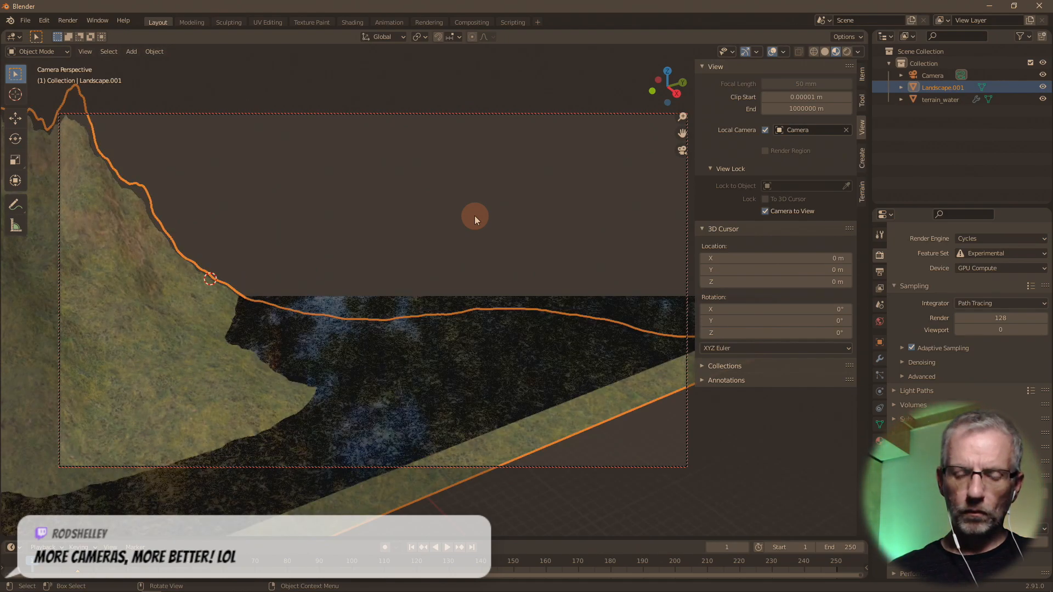
scroll(475, 216, "up", 2)
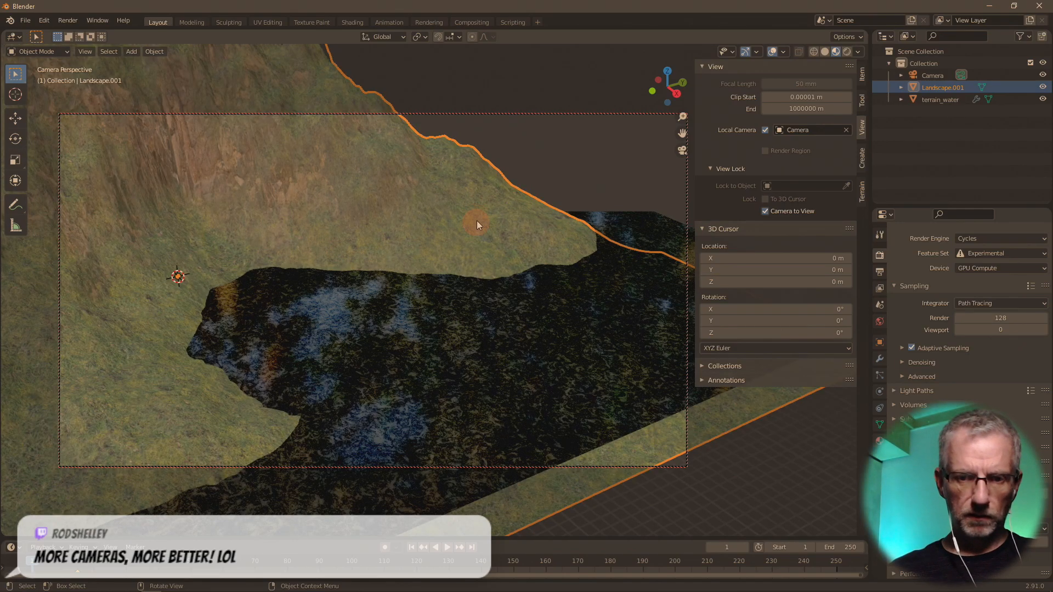
middle_click_drag(471, 218, 472, 235)
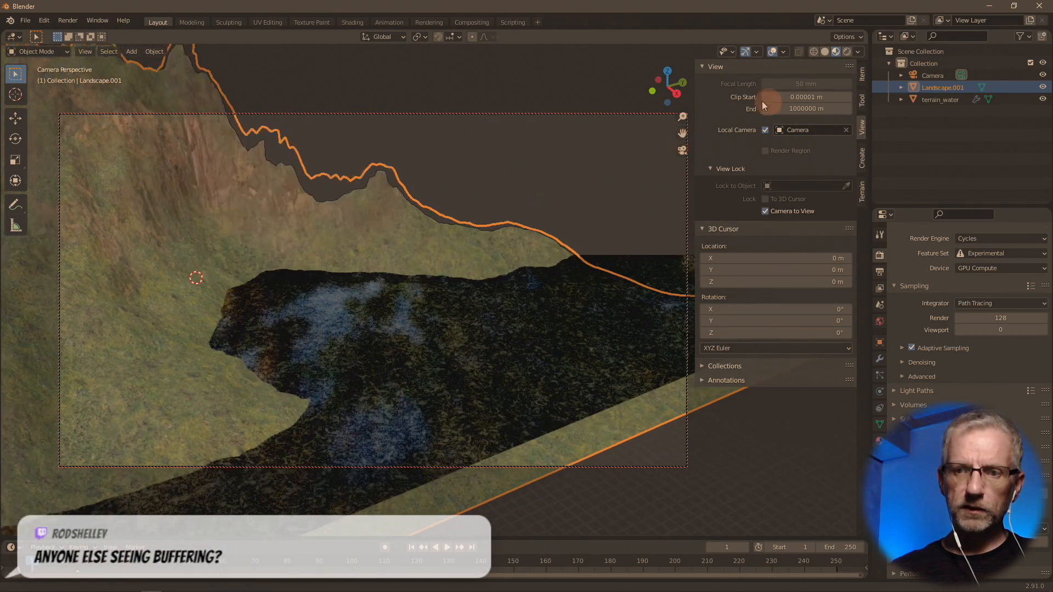
- Orbit the camera to a higher angle over the terrain in solid shading and bring up the output dimension settings
left_click(825, 52)
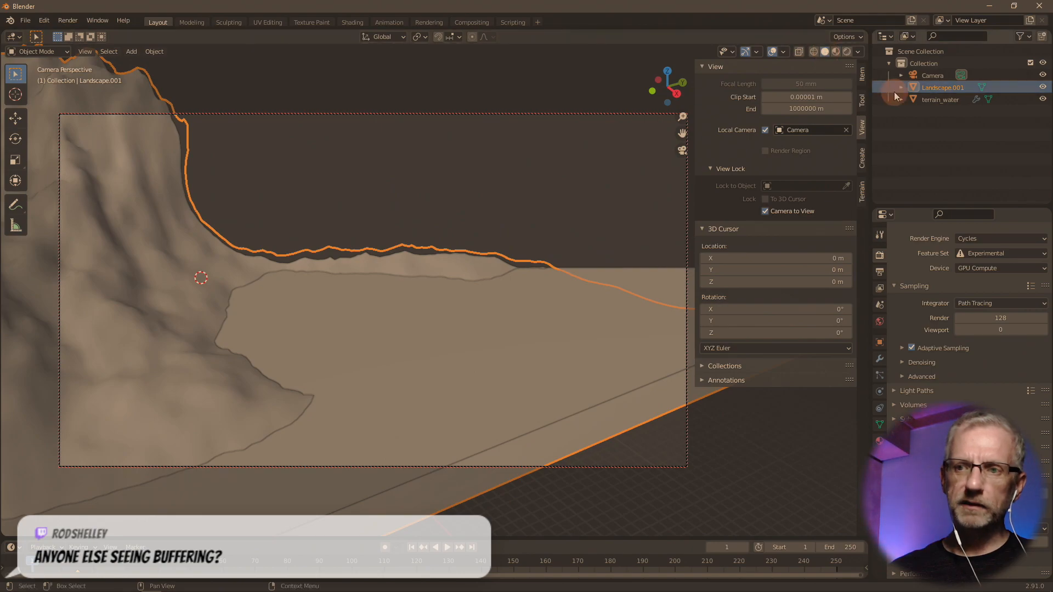
middle_click_drag(624, 201, 628, 225)
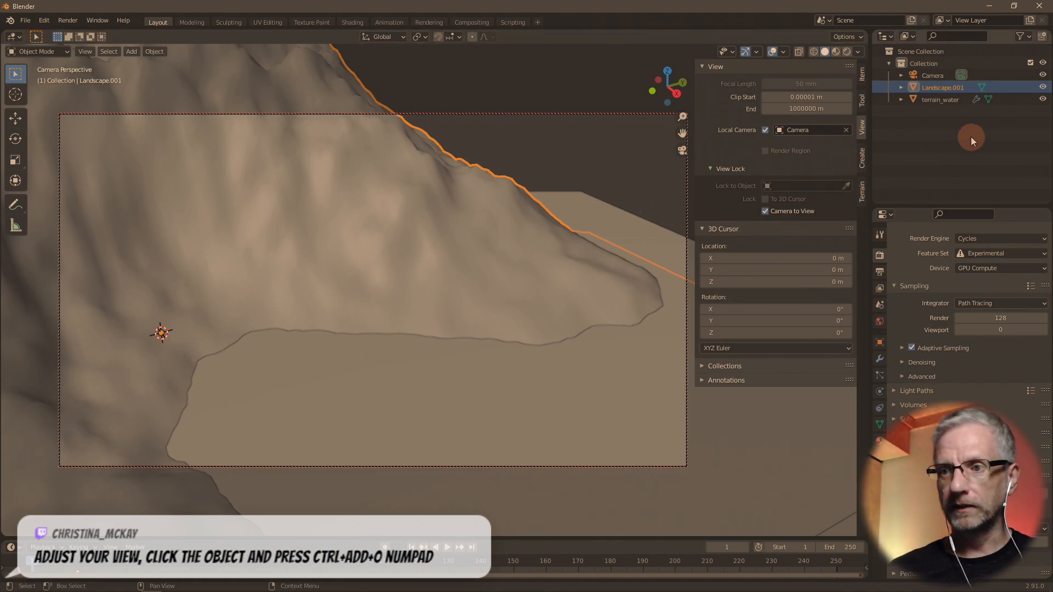
left_click(880, 236)
left_click(880, 256)
left_click(881, 275)
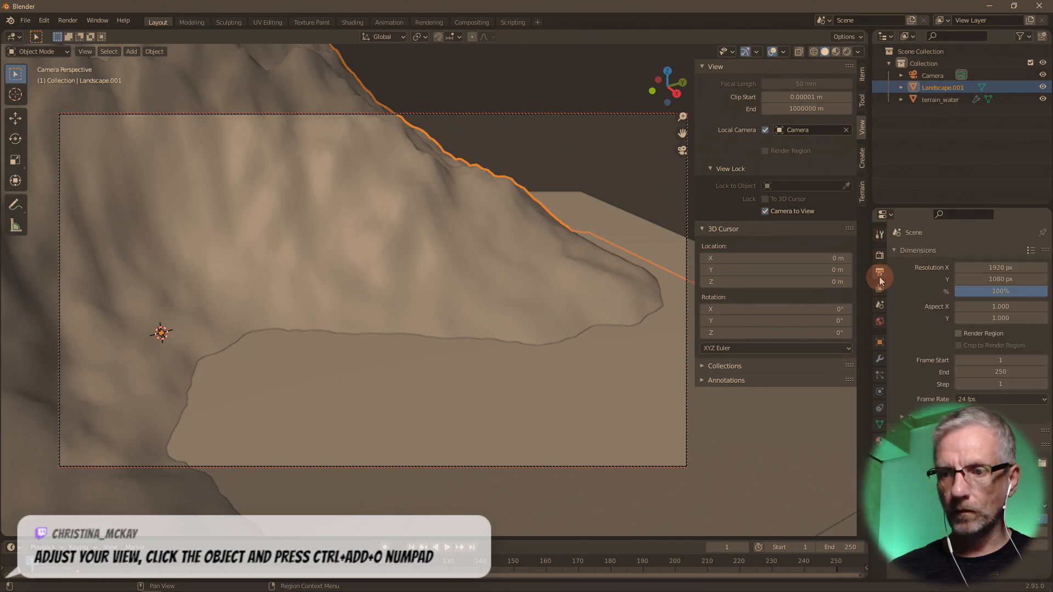
- Unlock the camera from the view and render the scene as a still image
left_click(766, 210)
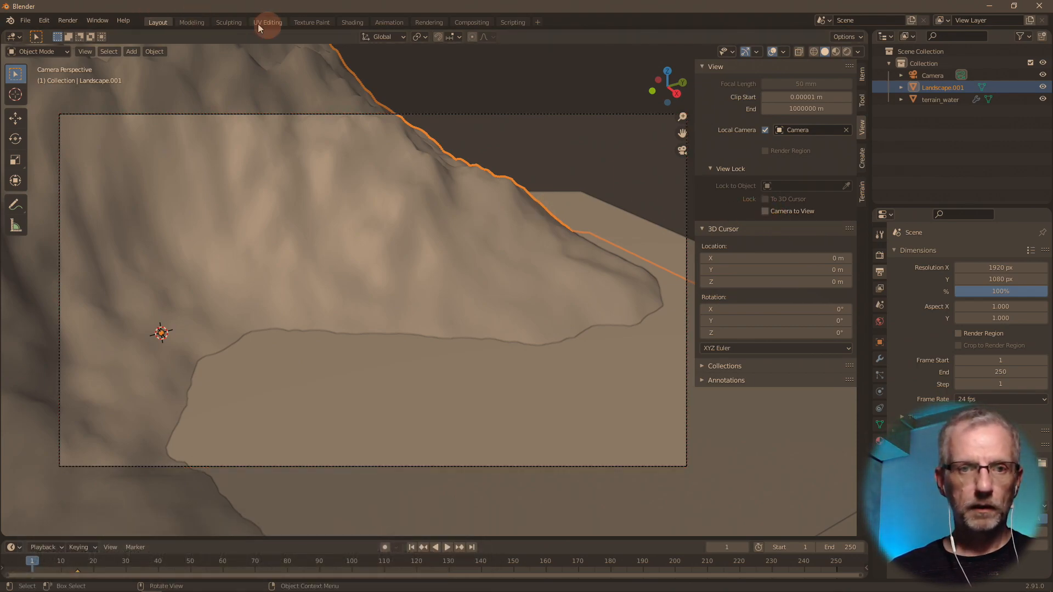
left_click(67, 20)
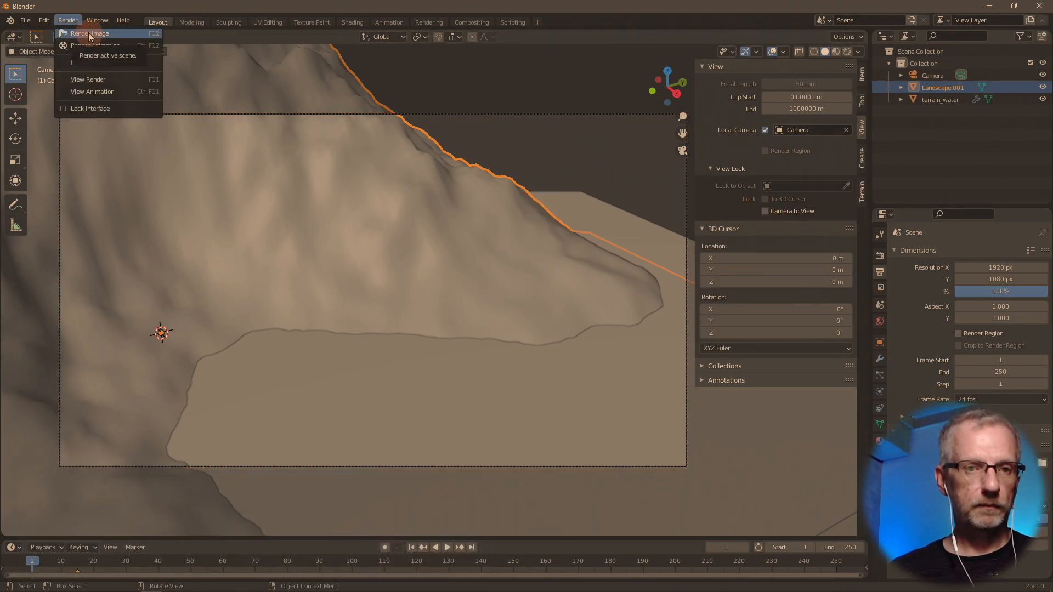
left_click(89, 34)
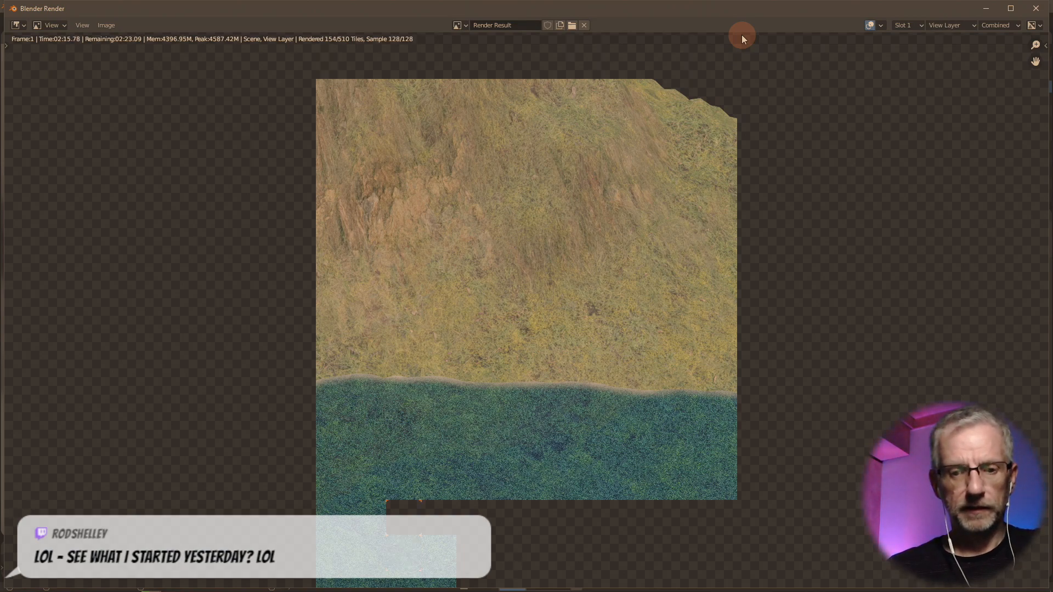
- Switch to Firefox and open the ratings of True-Terrain 3.0 from the True-VFX store front on Blender Market
key("alt+Tab")
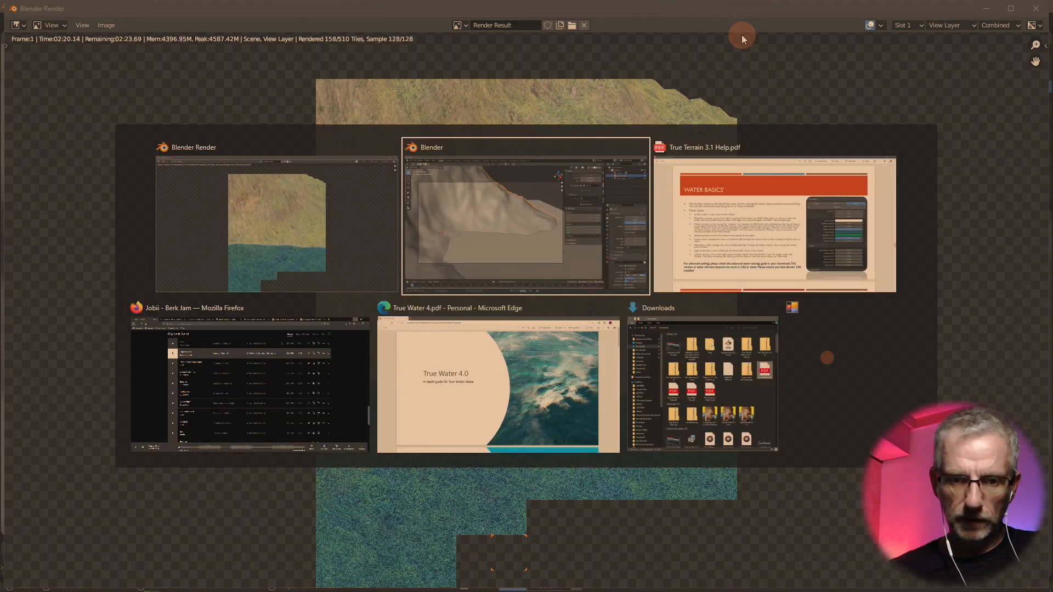
left_click(285, 347)
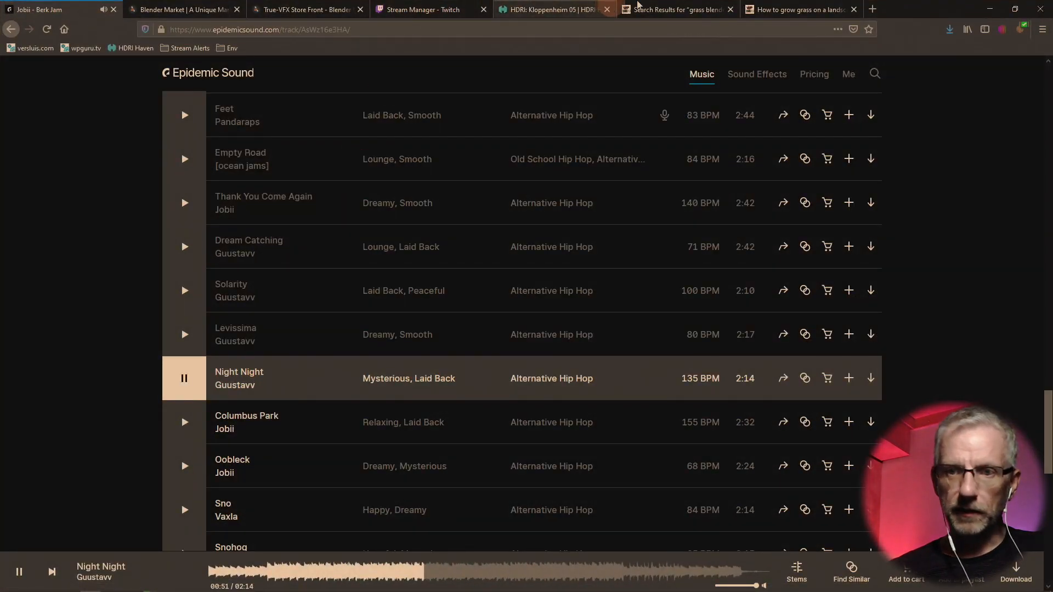
left_click(184, 9)
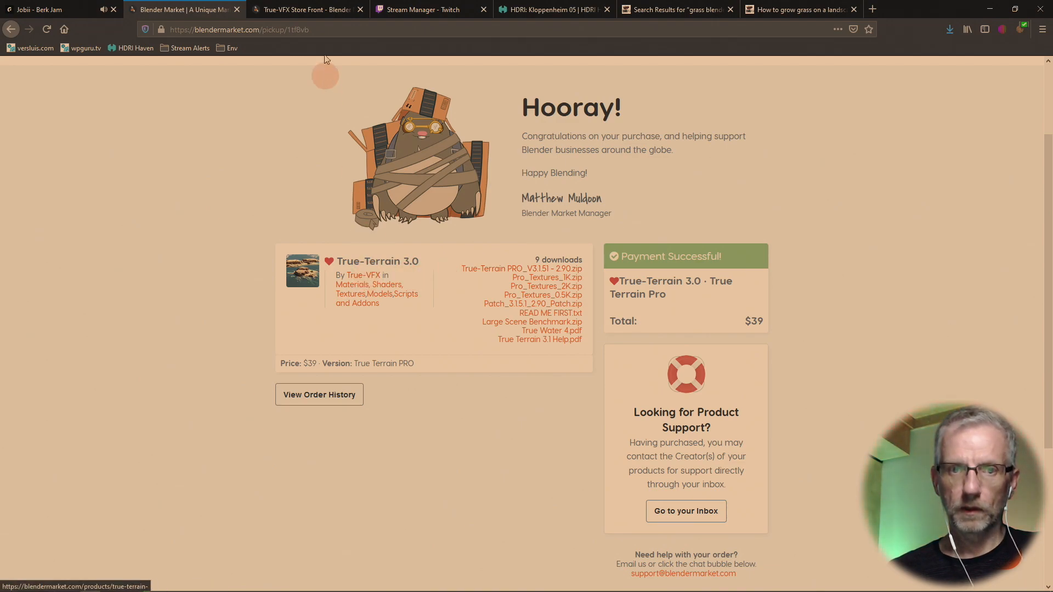
left_click(308, 9)
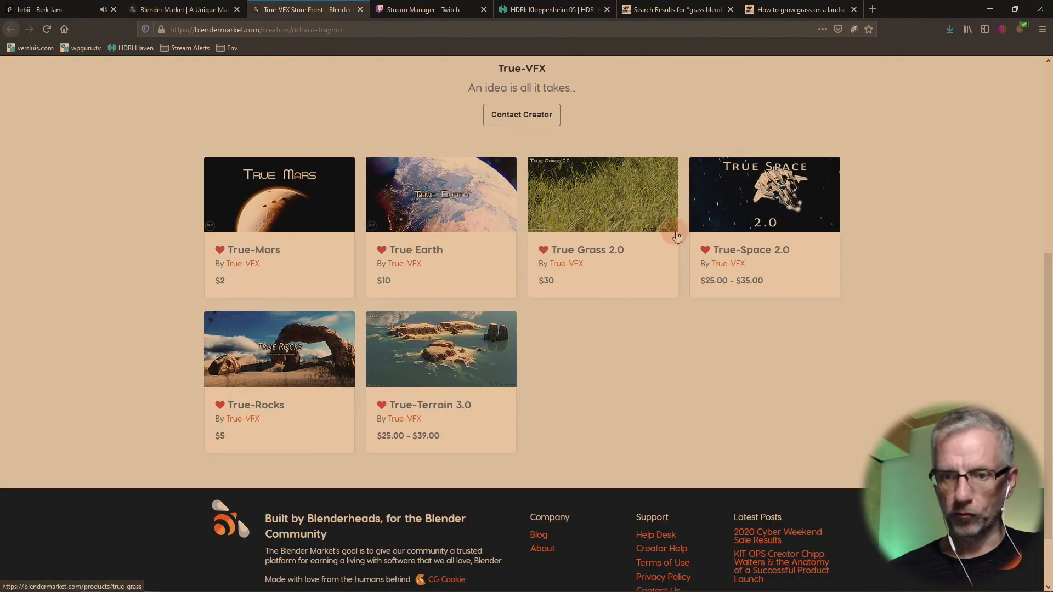
left_click(448, 358)
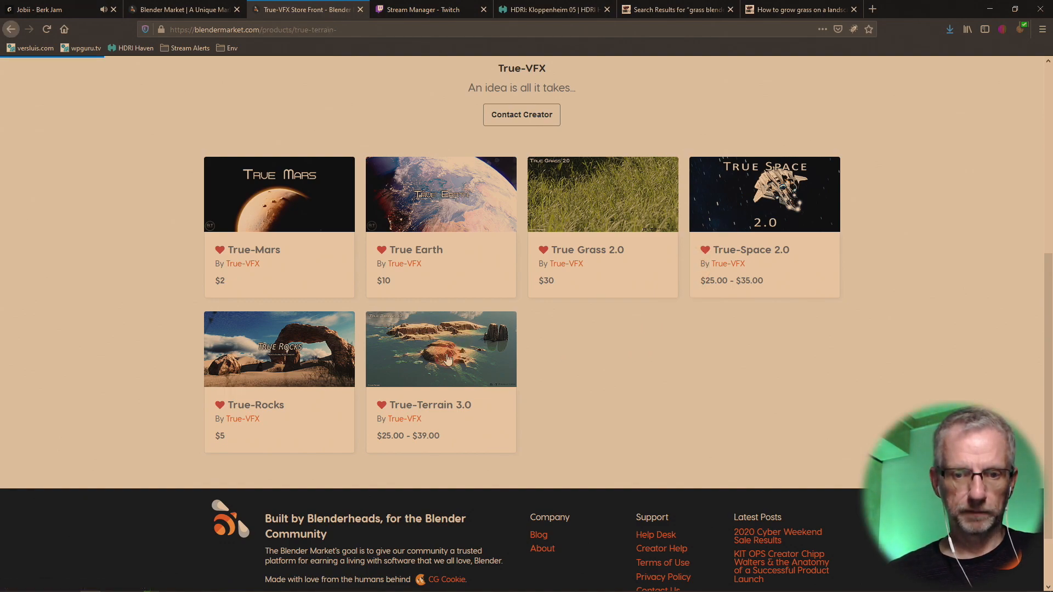
scroll(197, 345, "down", 2)
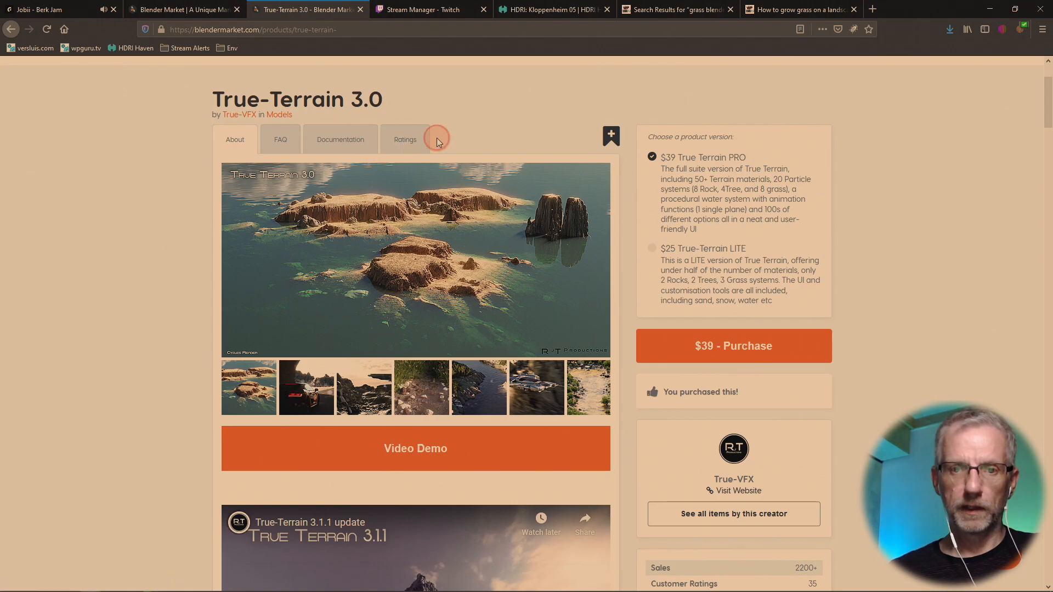
left_click(417, 144)
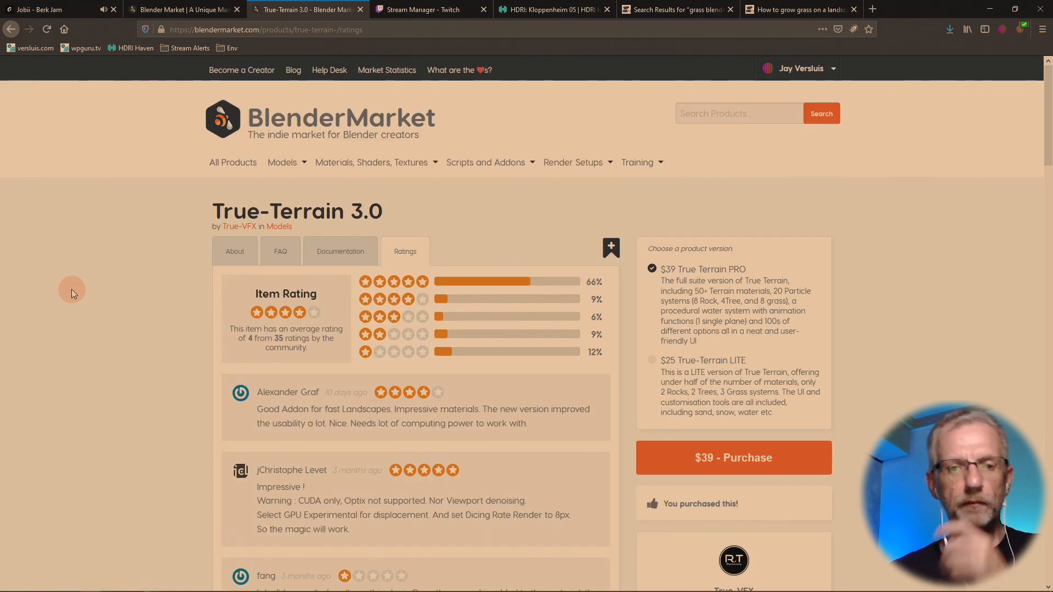
- Read the True-Terrain customer reviews for render advice and highlight the tip about Dicing Rate Render
scroll(71, 289, "down", 4)
scroll(72, 289, "down", 1)
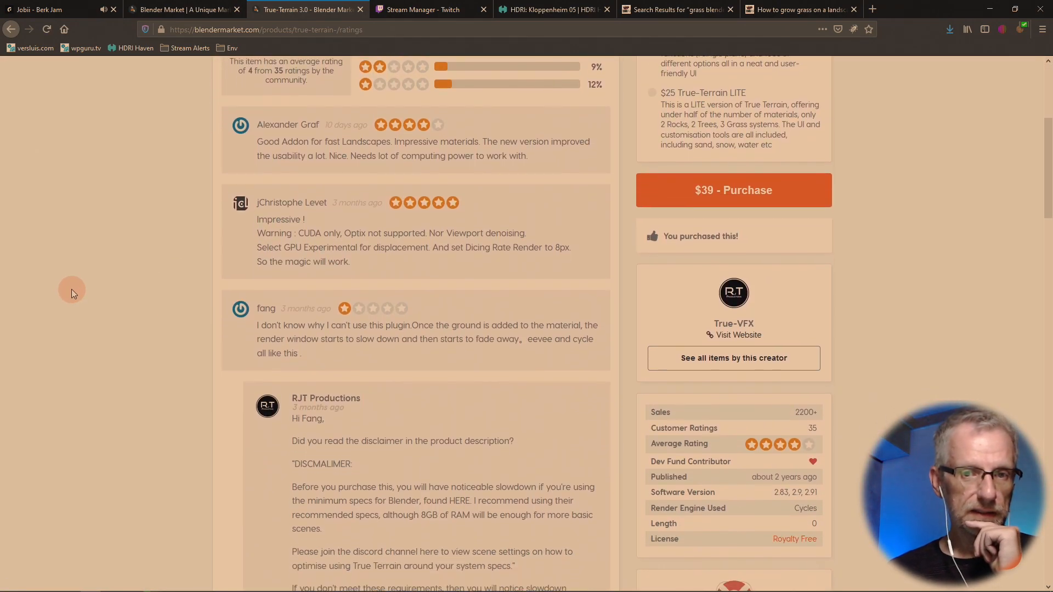
scroll(113, 301, "down", 2)
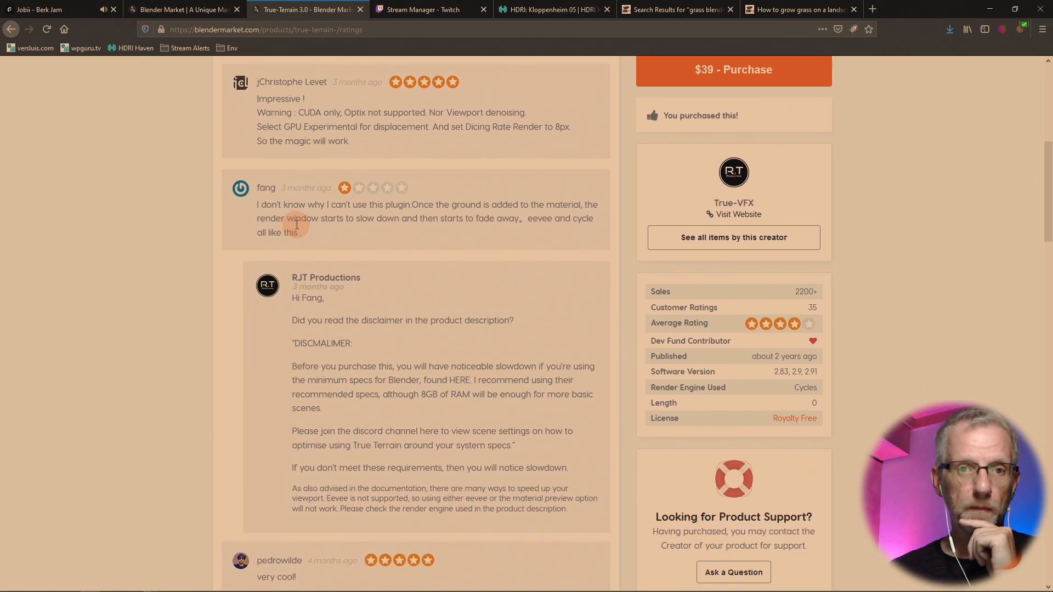
scroll(291, 226, "up", 1)
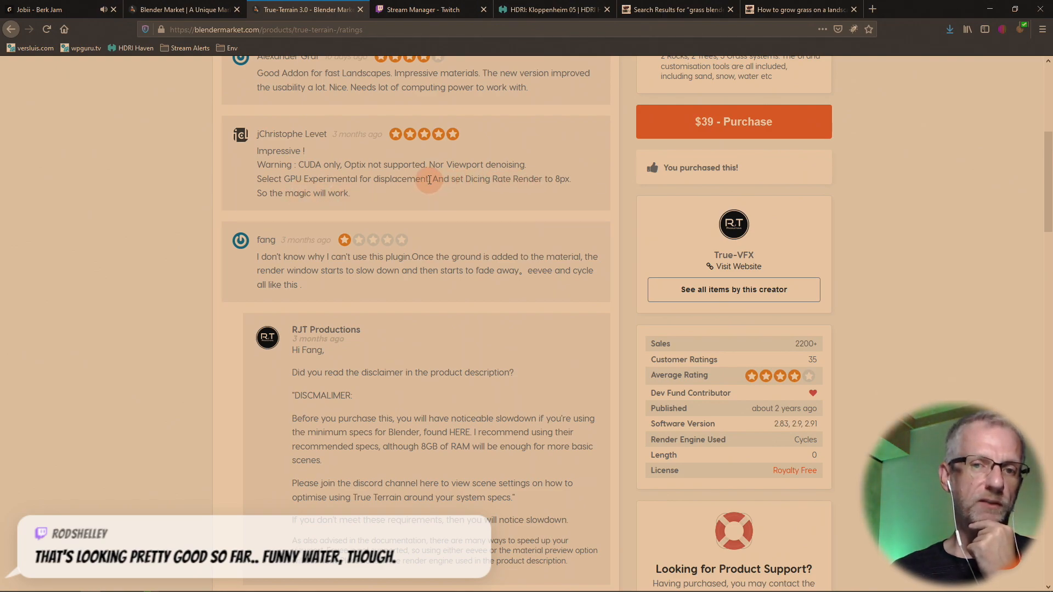
left_click_drag(430, 179, 545, 180)
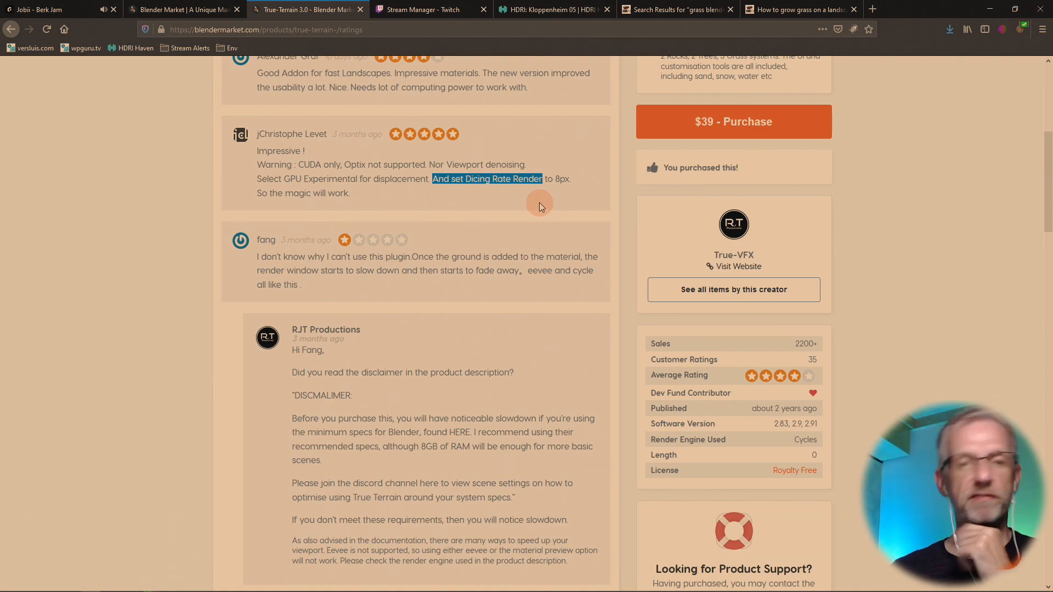
key("alt+Tab")
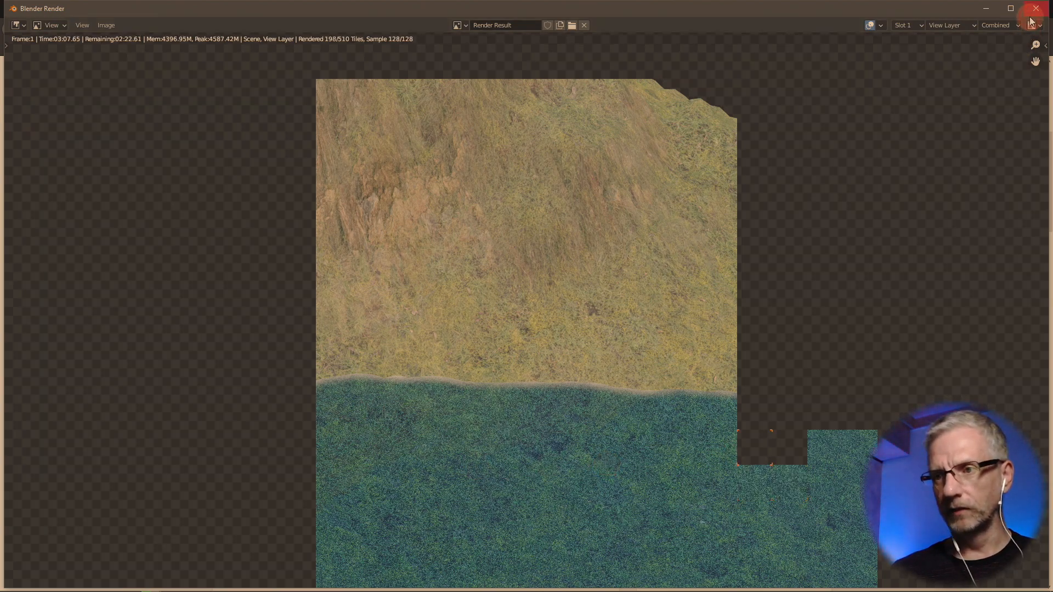
key("alt+Tab")
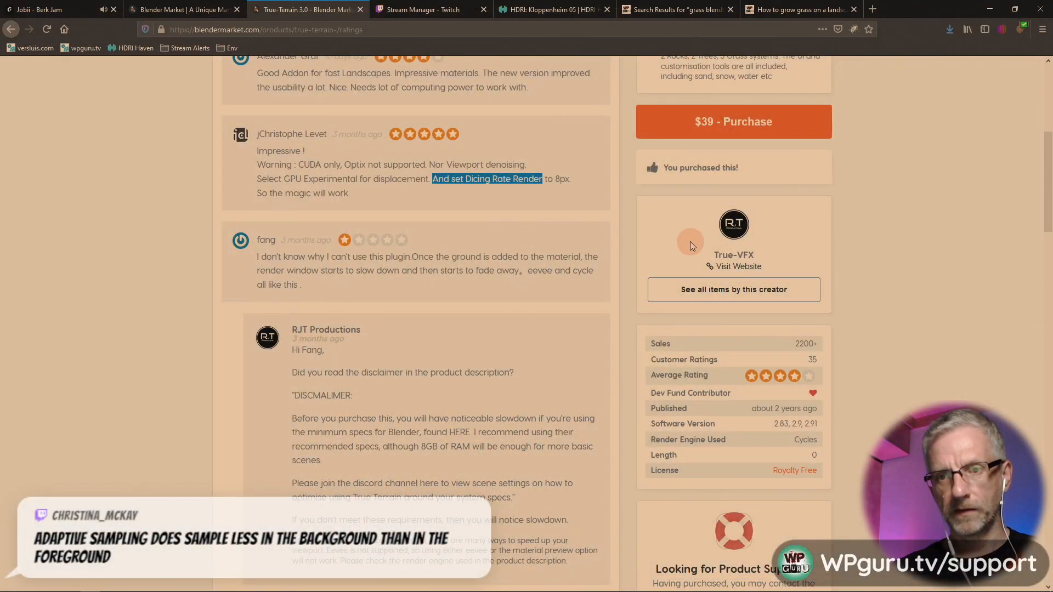
- Switch back to Blender and filter the scene properties by "dic" to find the dicing rate settings
key("alt+Tab")
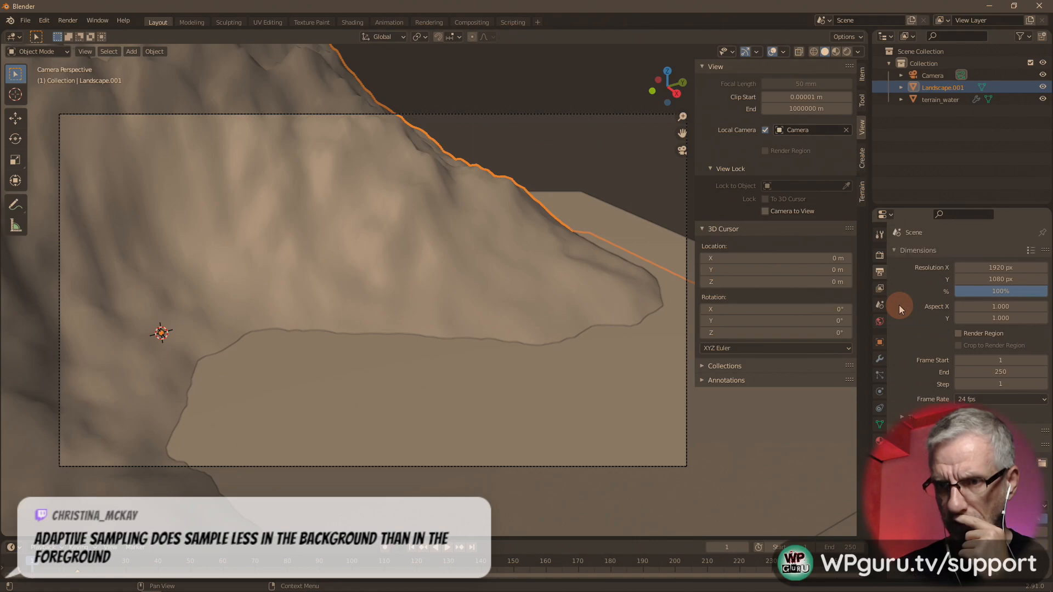
left_click(957, 216)
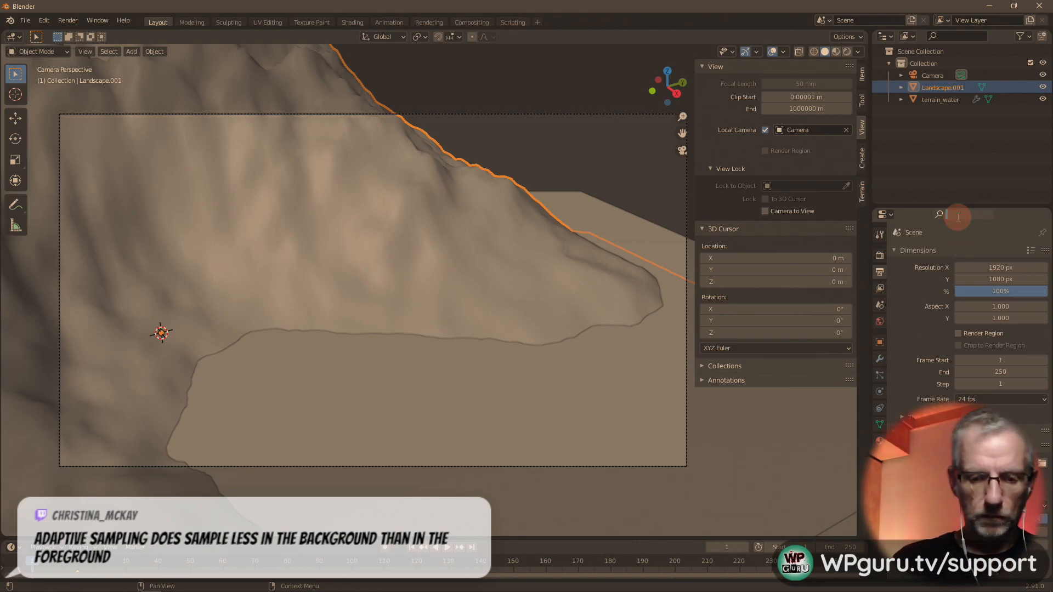
type("dice")
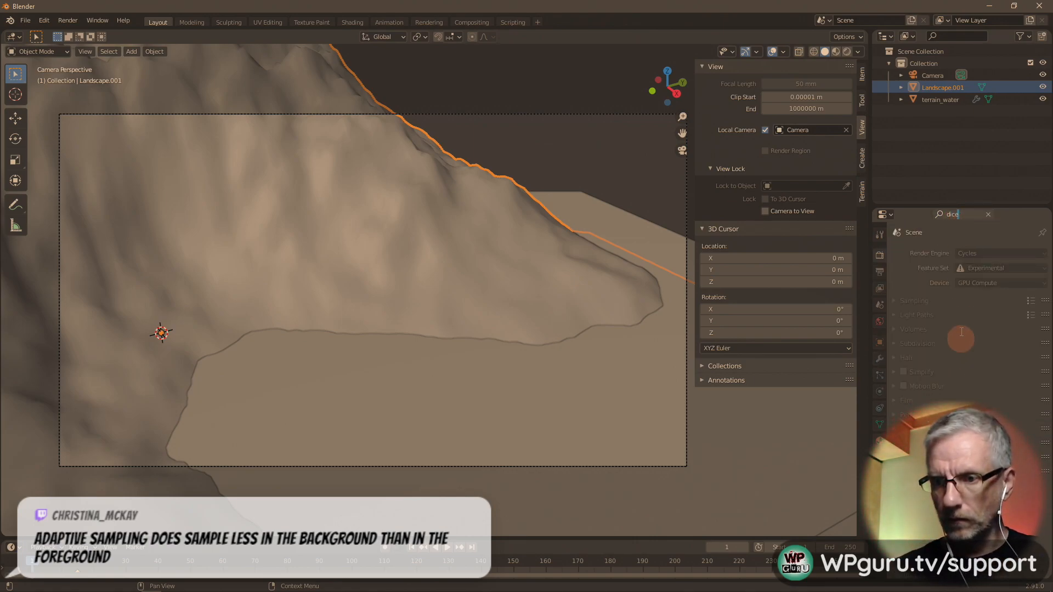
key("BackSpace")
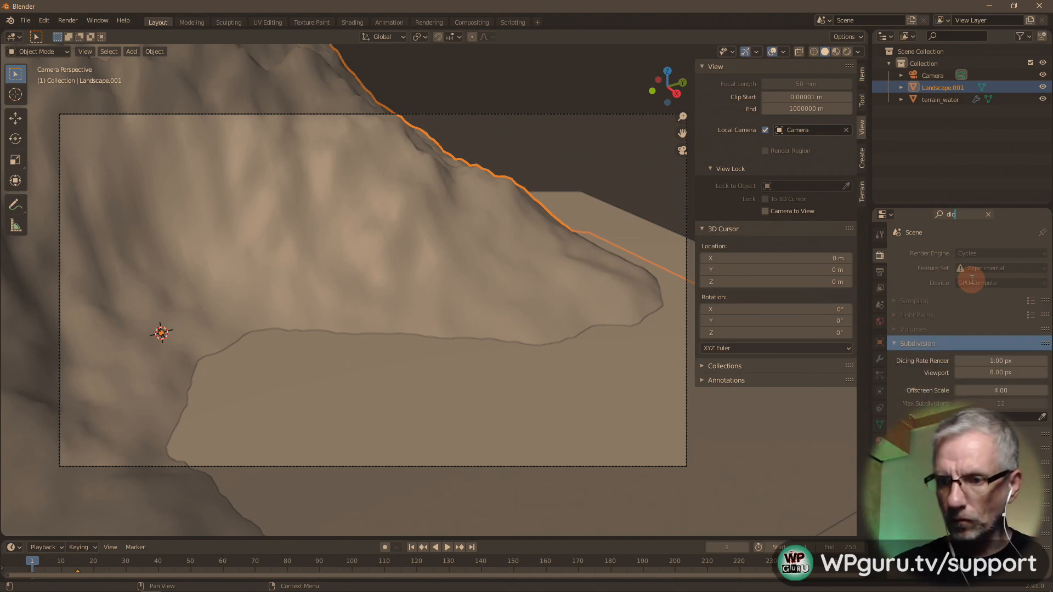
- Set the render dicing rate to 8 px as the review recommends and clear the property filter
left_click(997, 362)
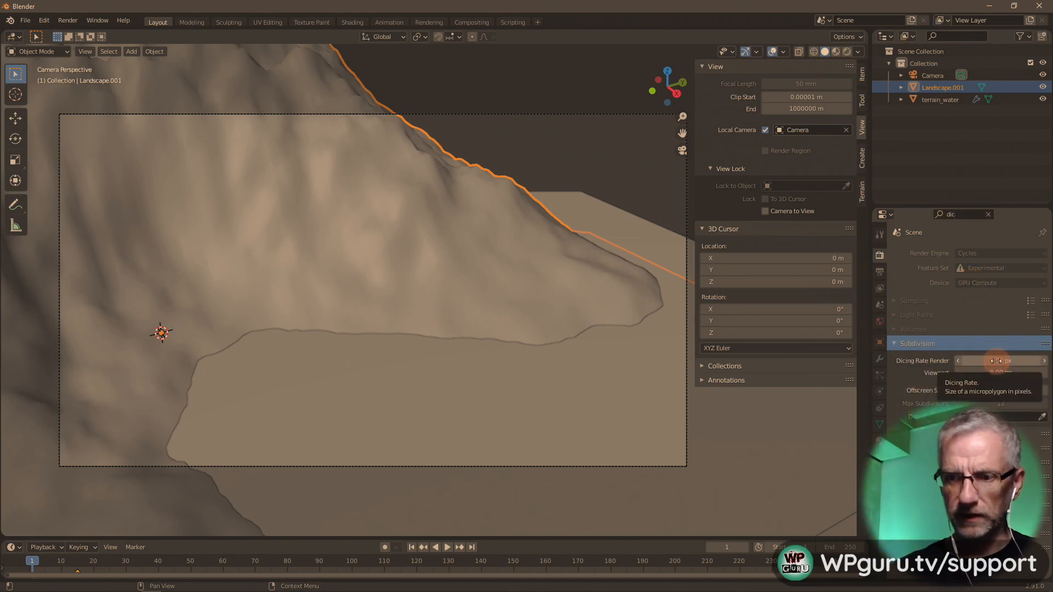
key("alt+Tab")
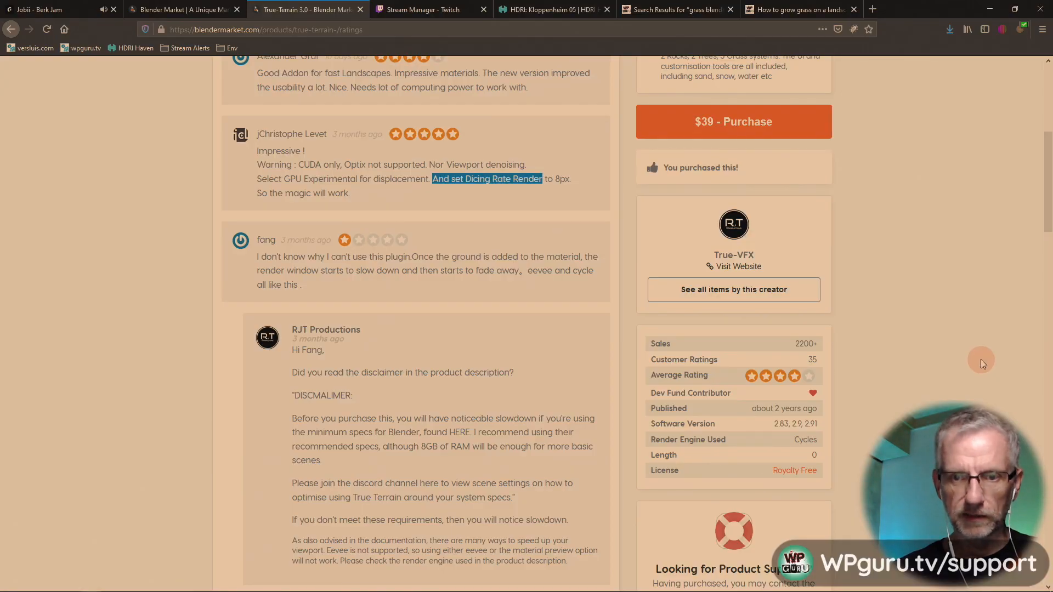
key("alt+Tab")
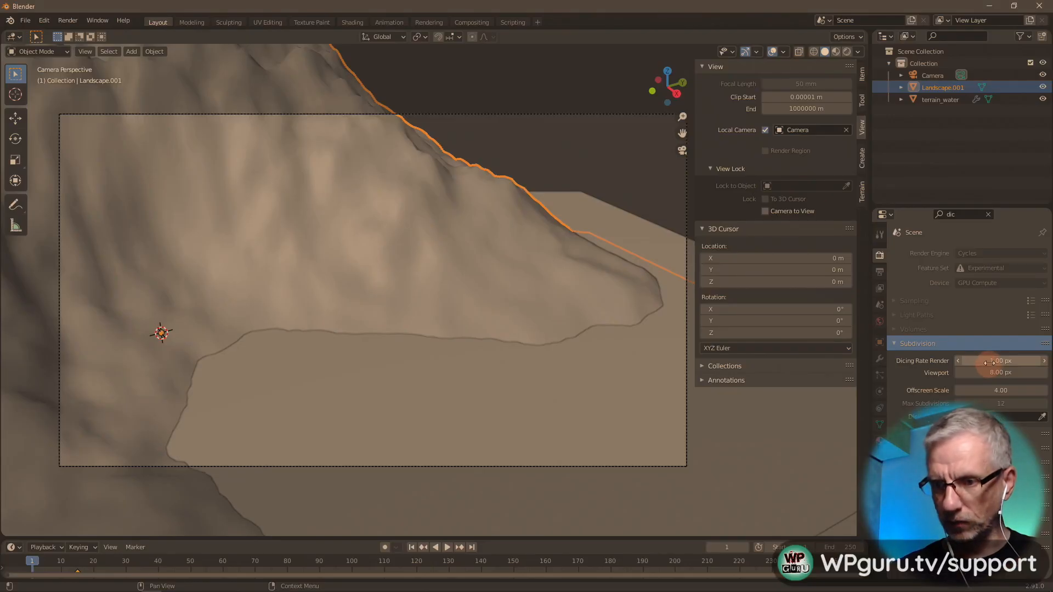
left_click(990, 364)
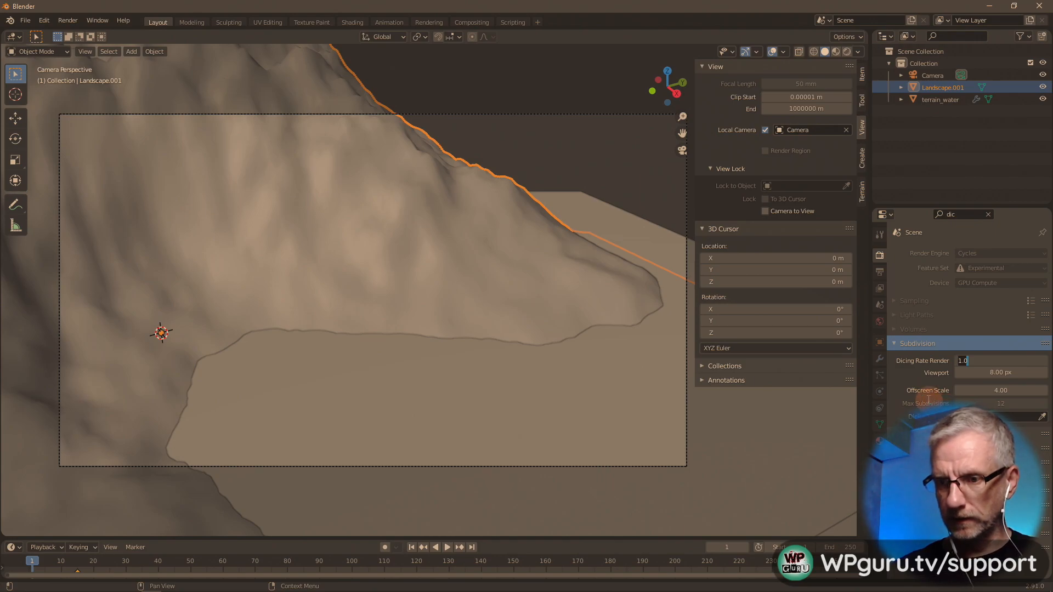
type("8")
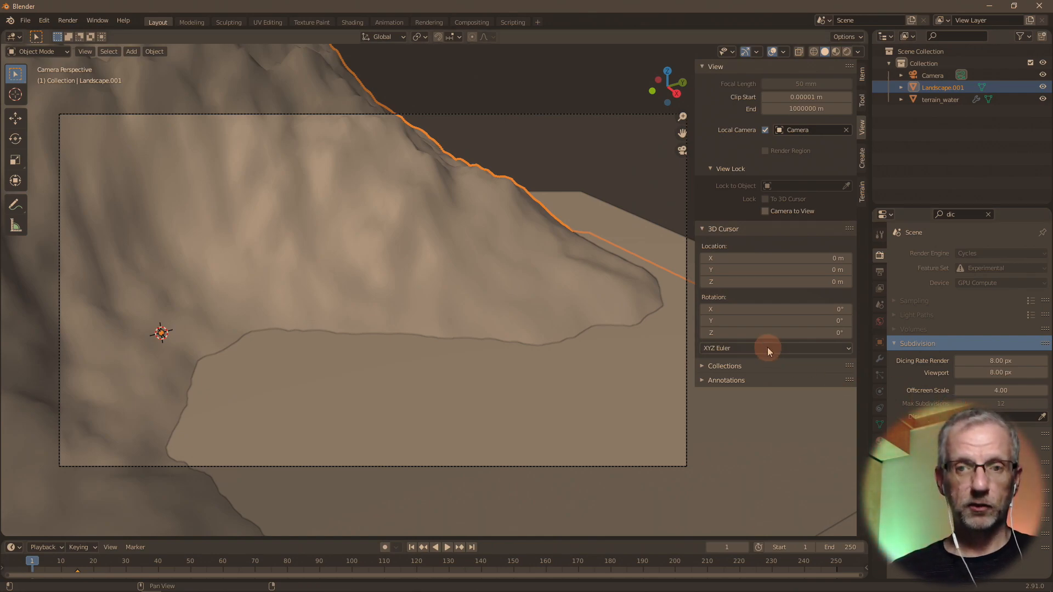
left_click(989, 214)
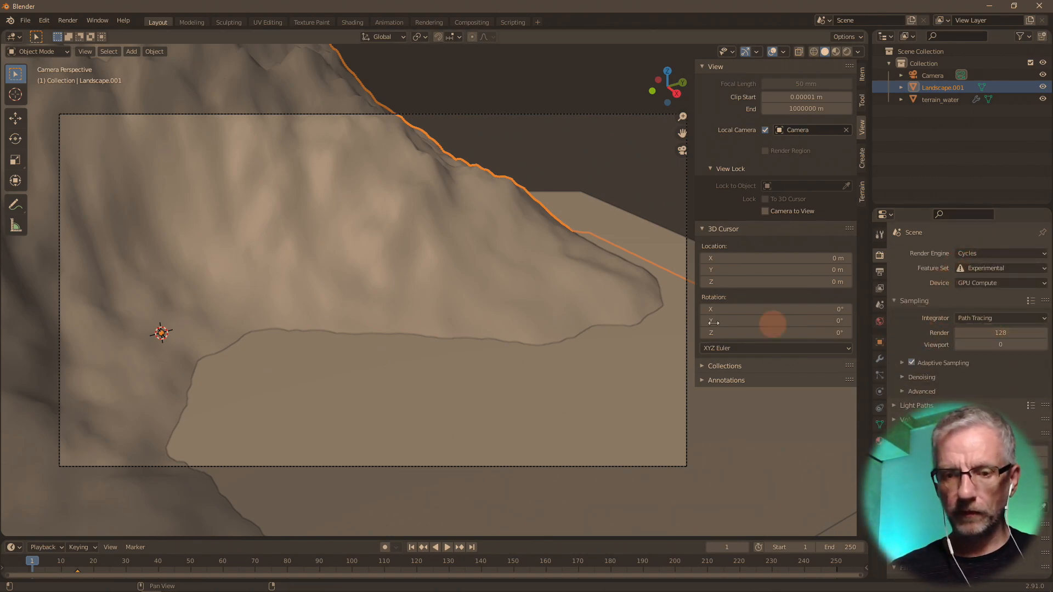
- Lock the camera to the view and reframe it so the water fills most of the shot
left_click(766, 211)
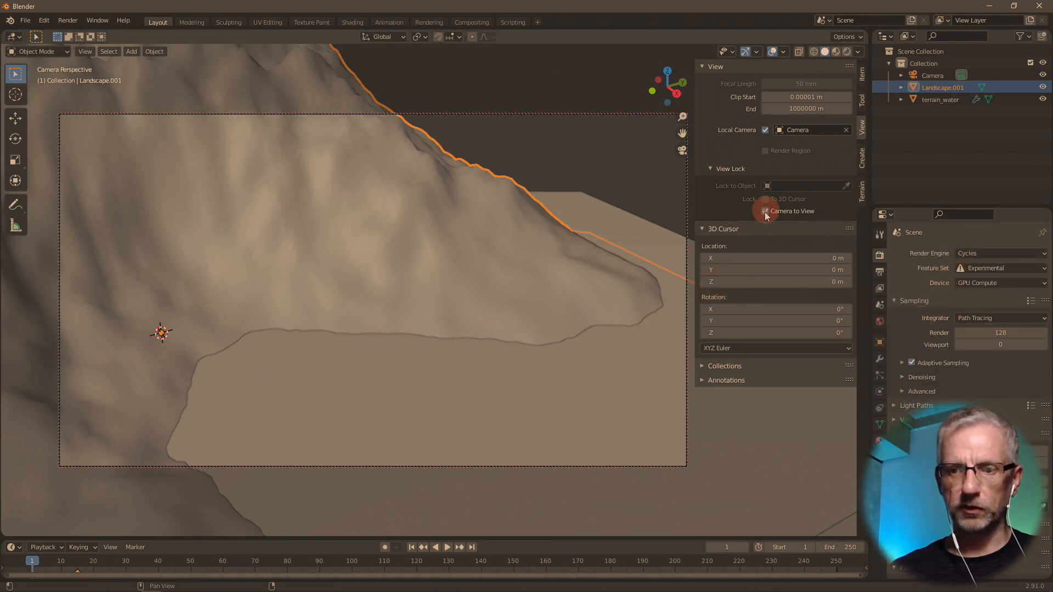
middle_click_drag(536, 318, 549, 222, "shift")
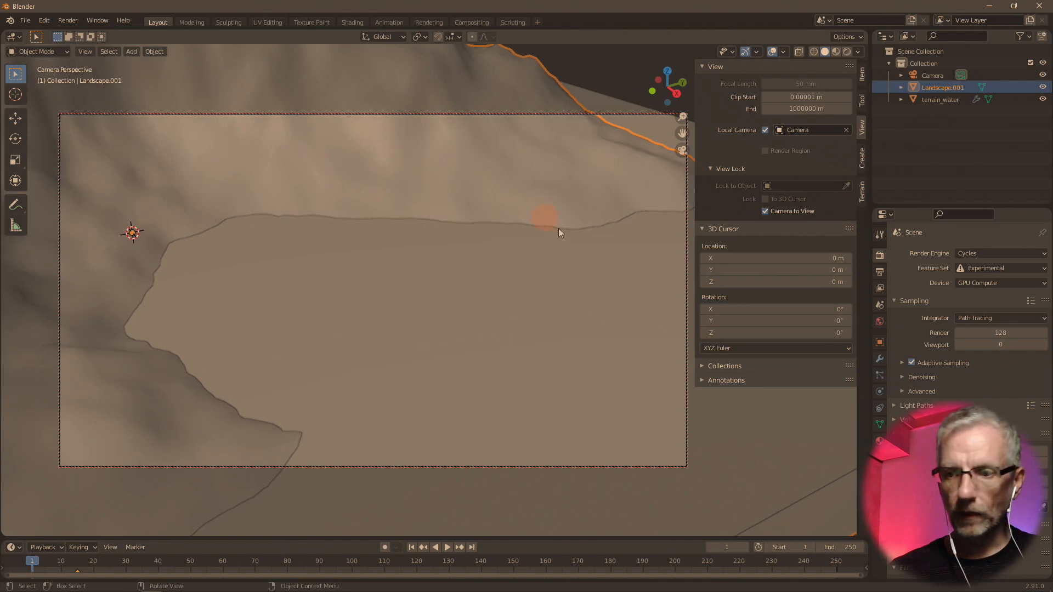
- Reduce the render resolution scale to 70% of the 1920 × 1080 output size
left_click(882, 274)
left_click(970, 268)
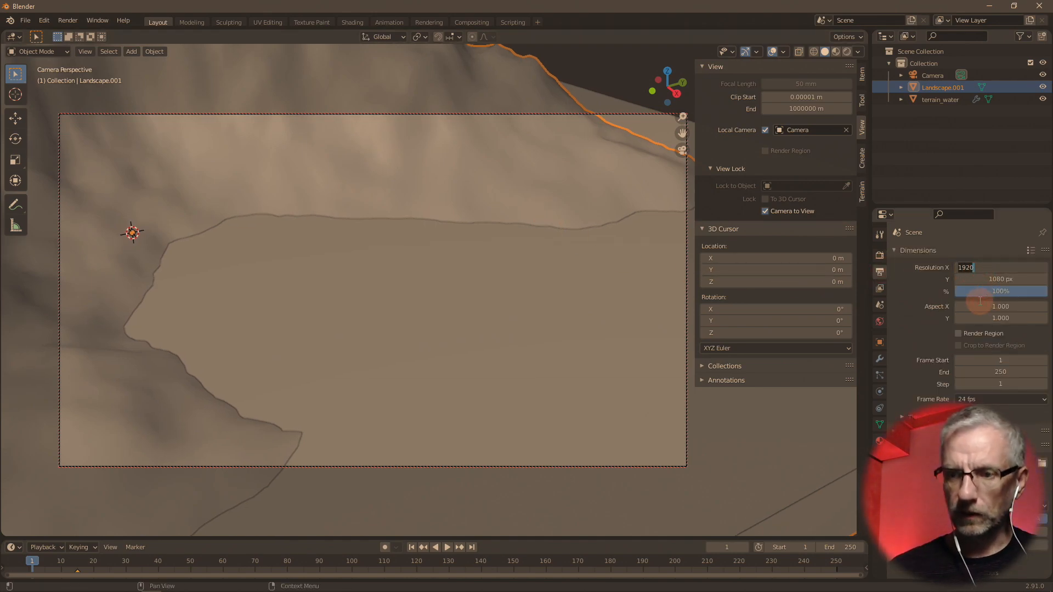
key("Return")
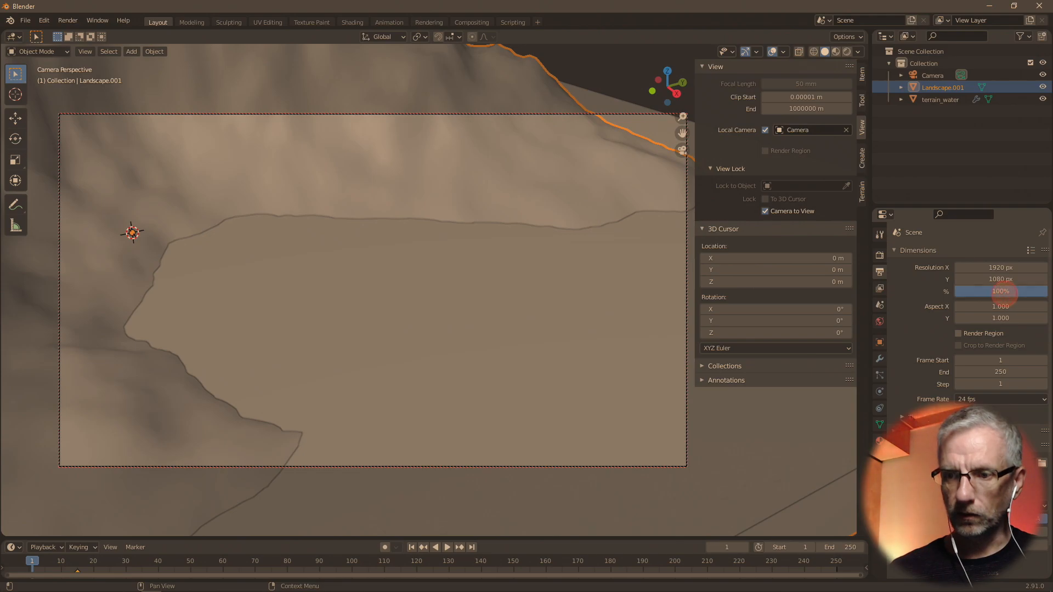
left_click_drag(1002, 293, 954, 291)
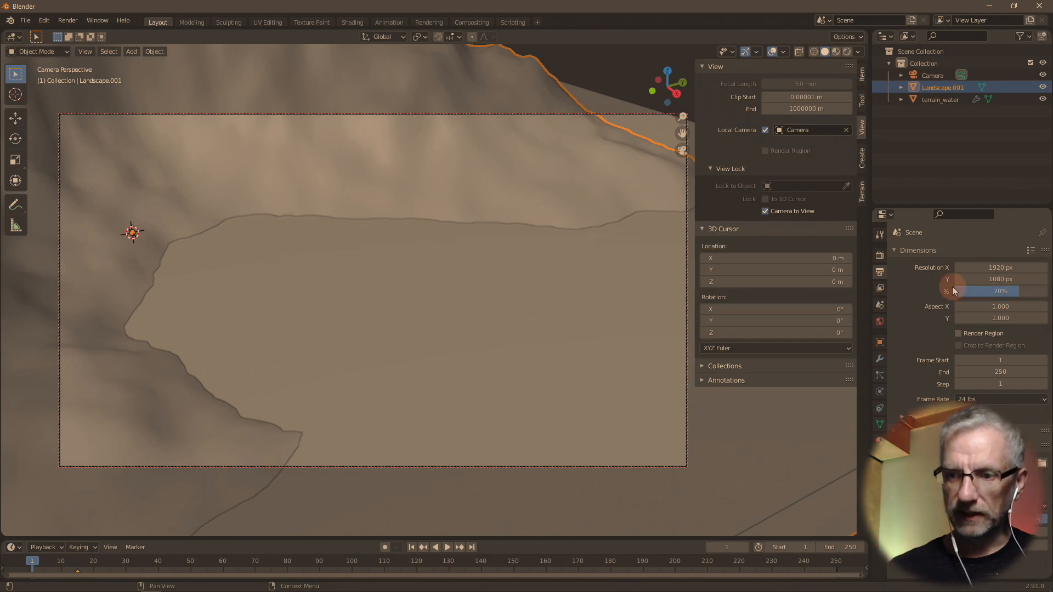
- Enable NLM denoising for the final render and render the scene as a still image
left_click(879, 288)
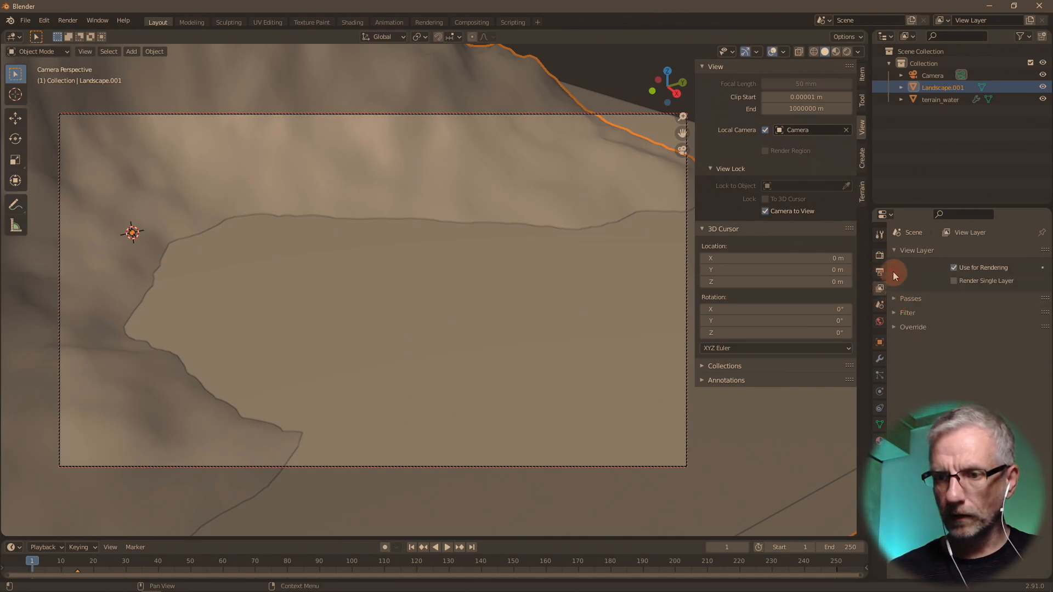
left_click(880, 255)
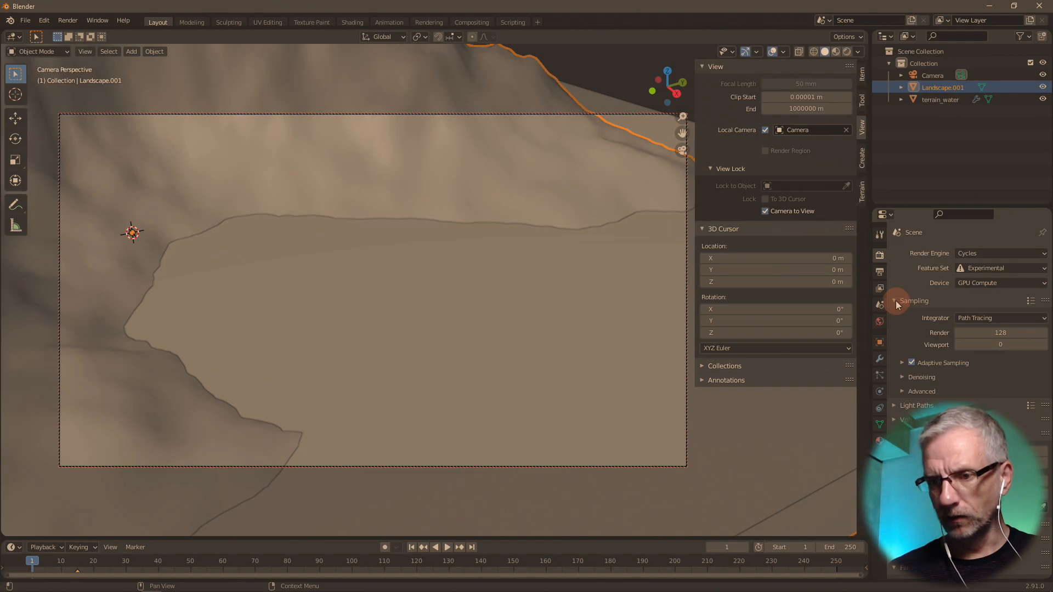
left_click(926, 382)
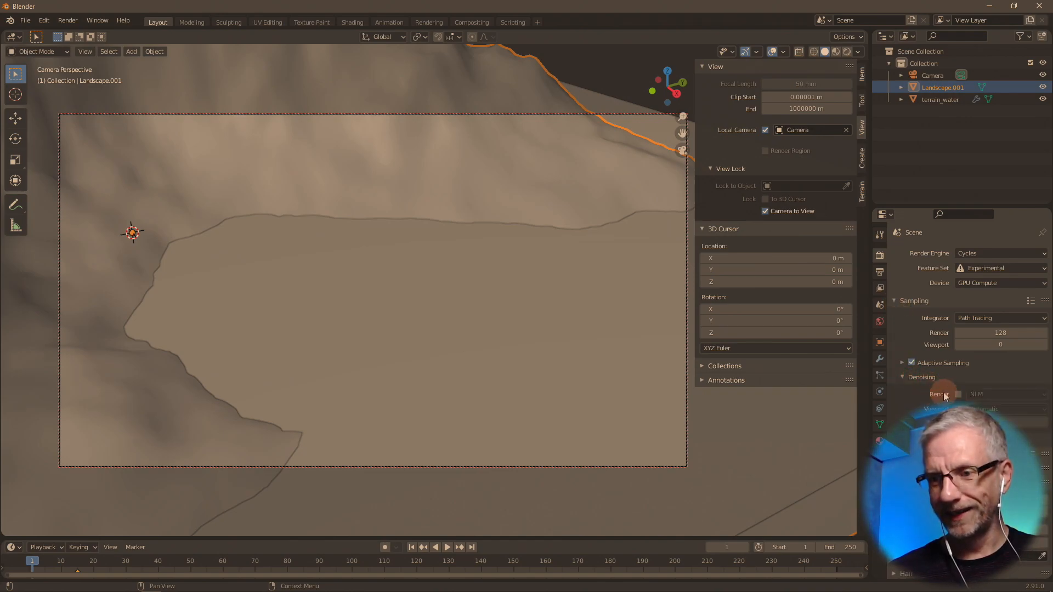
left_click(958, 394)
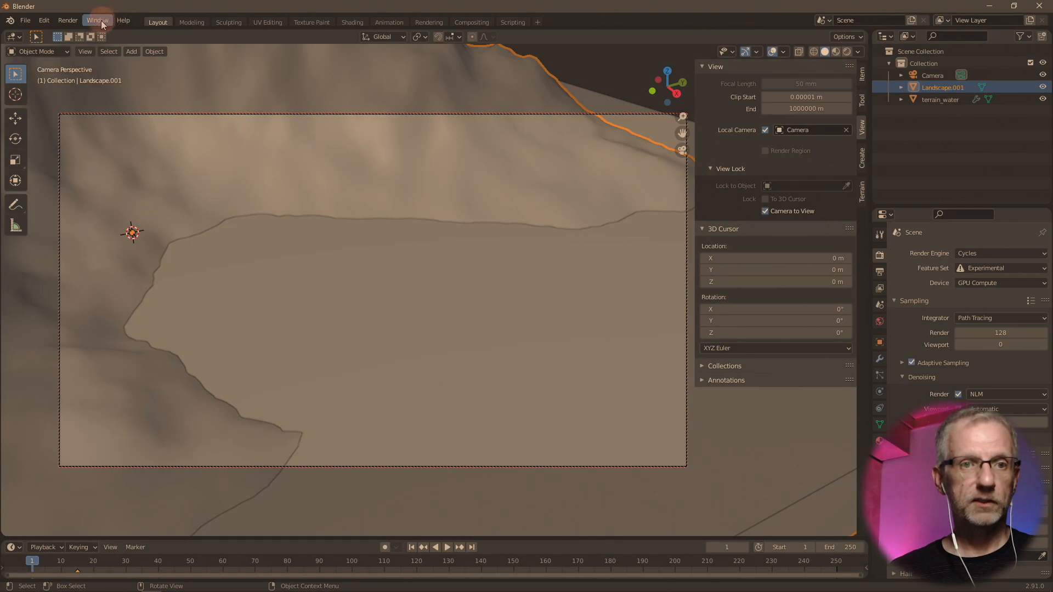
left_click(68, 20)
left_click(78, 34)
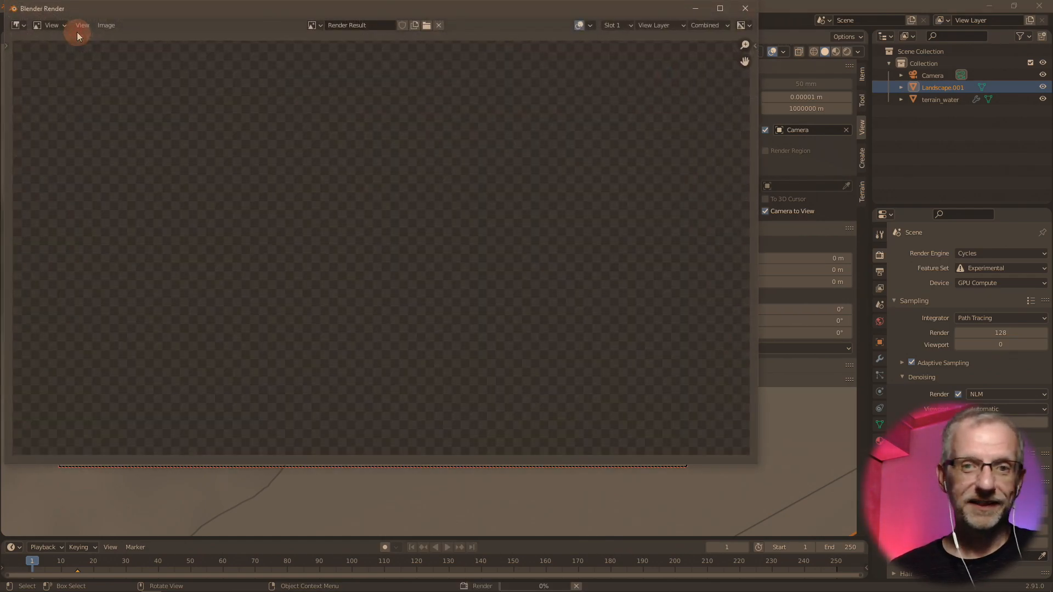
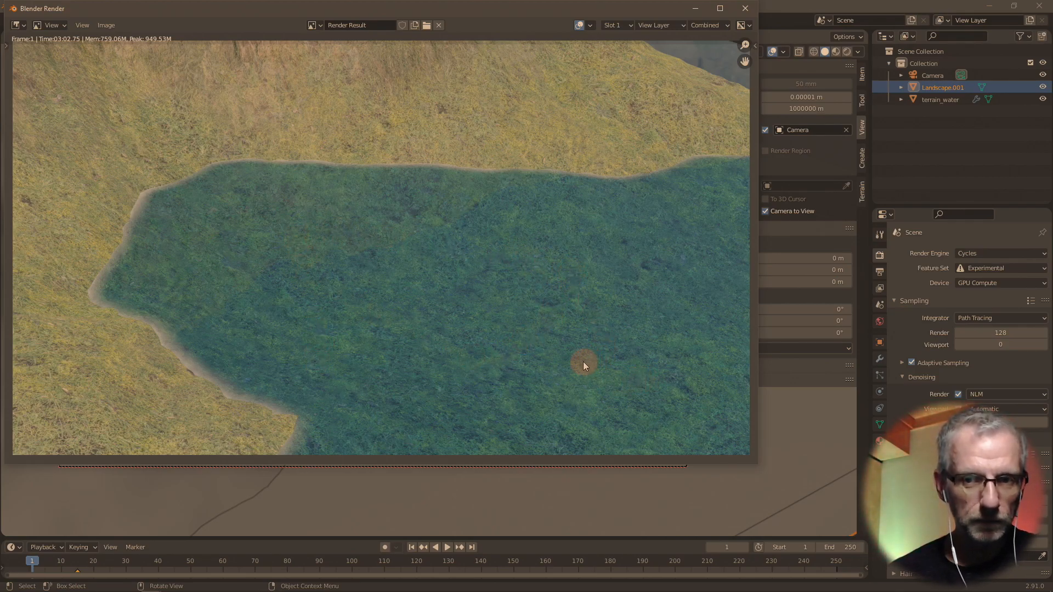
- Close the render result and reframe the camera at a low angle on the mountain slope and shoreline
left_click(744, 8)
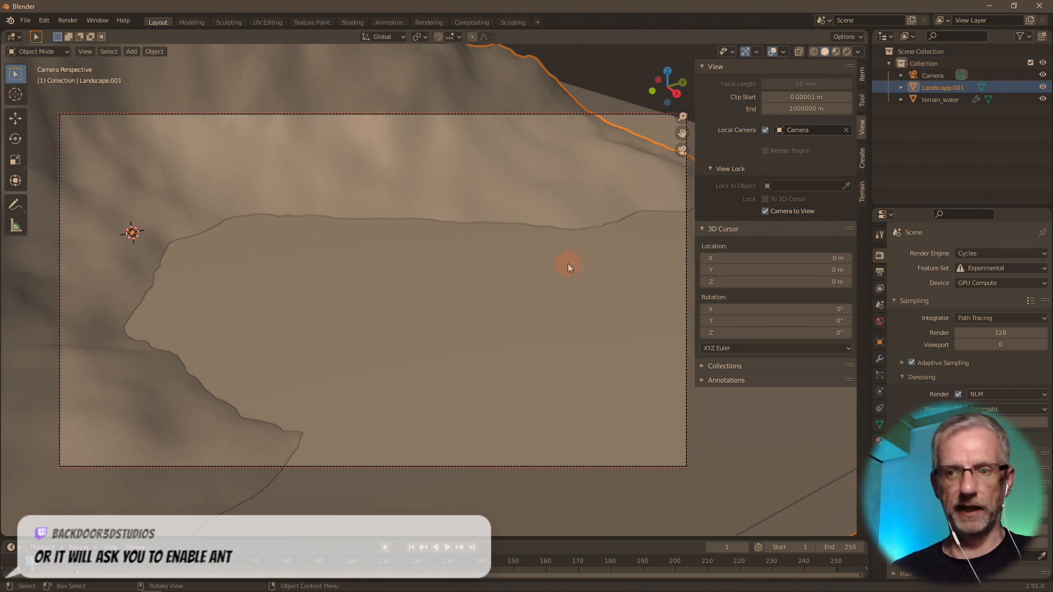
middle_click_drag(568, 263, 614, 356)
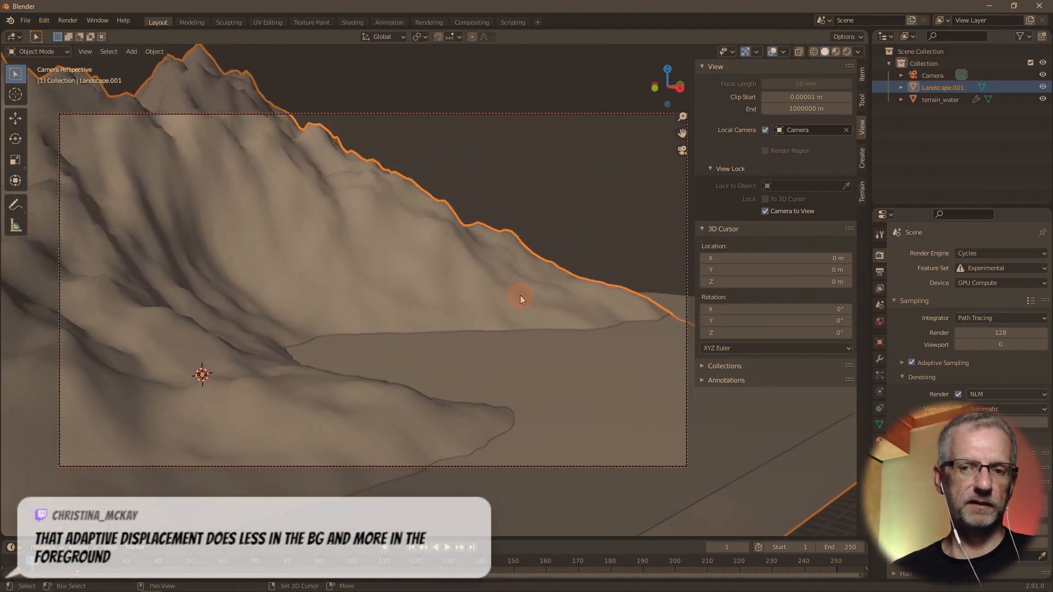
middle_click_drag(520, 295, 540, 313)
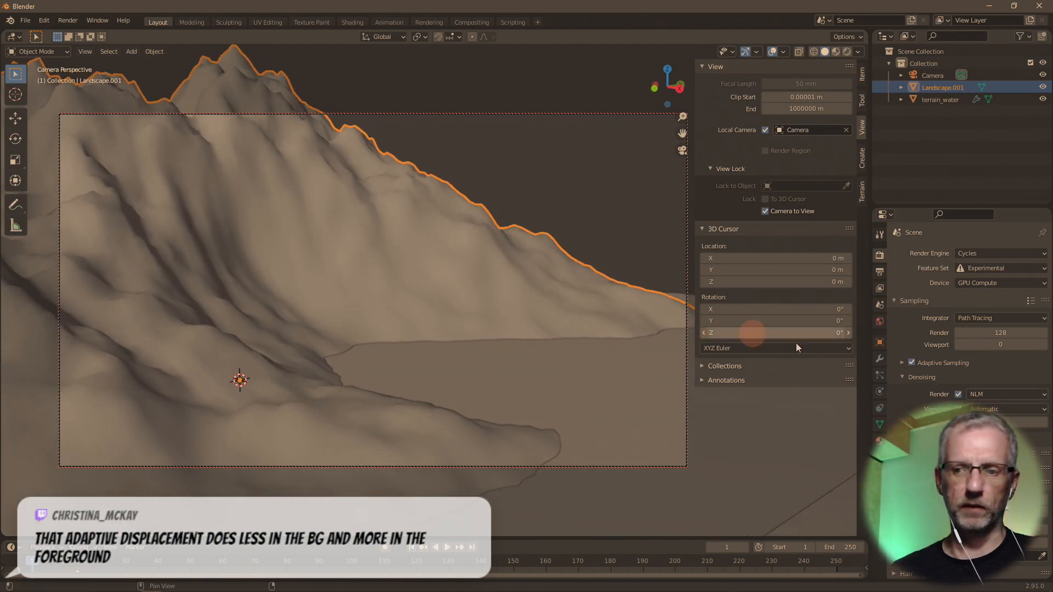
- Set the render samples to 512 and unlock the camera from the view
left_click(988, 333)
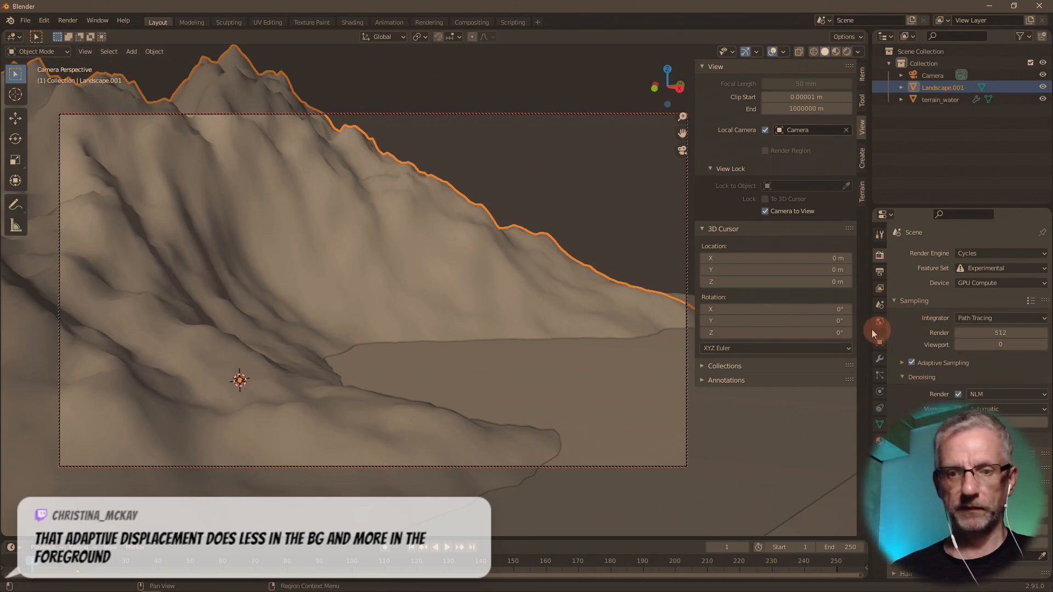
left_click(766, 211)
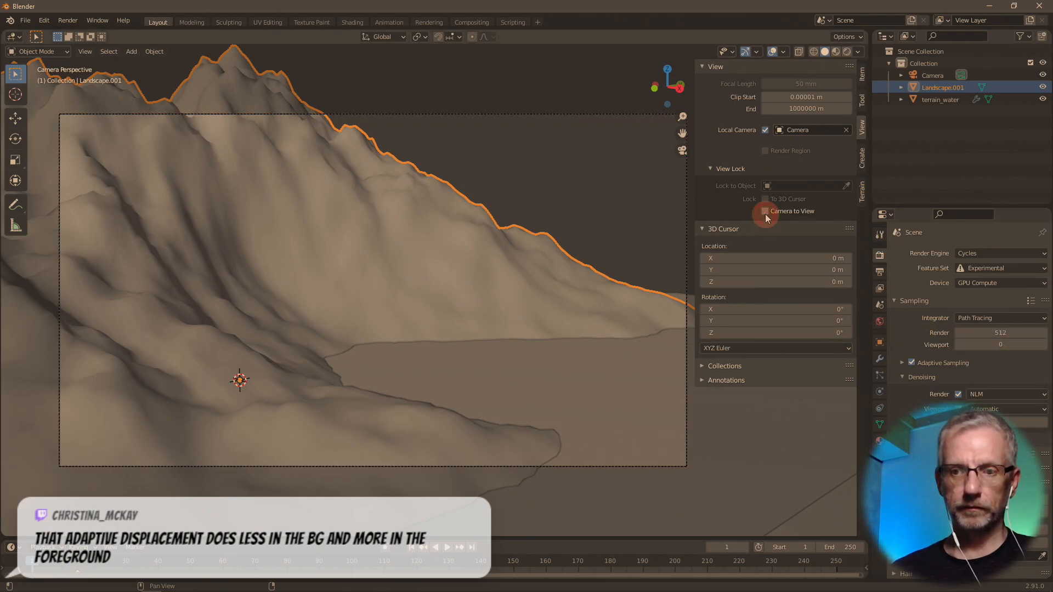
- Examine the whole terrain from outside the camera, comparing material preview with solid shading
middle_click_drag(650, 258, 597, 306)
scroll(566, 235, "down", 5)
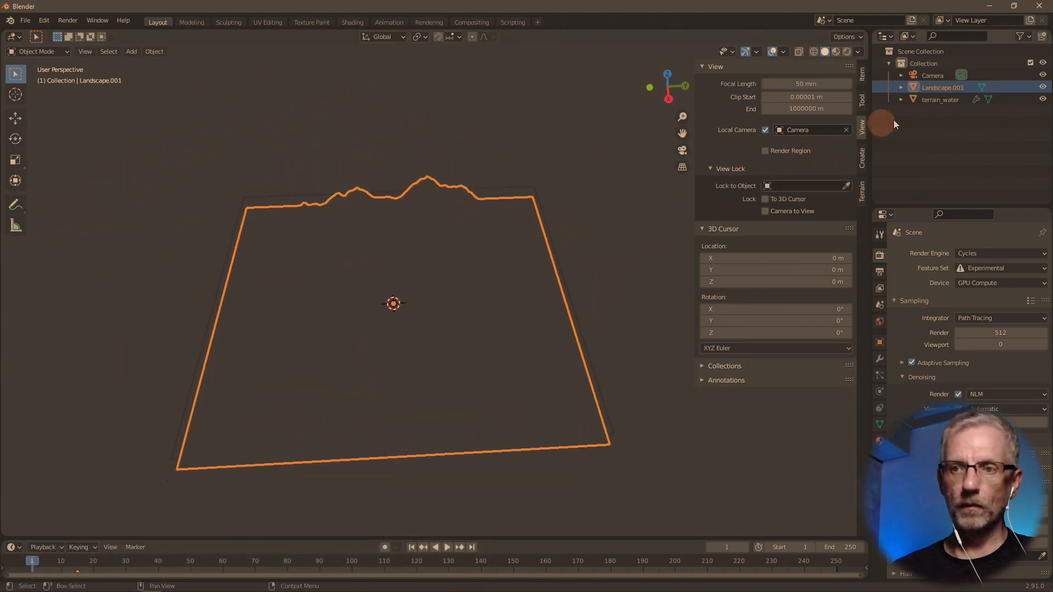
left_click(836, 52)
middle_click_drag(508, 262, 543, 275)
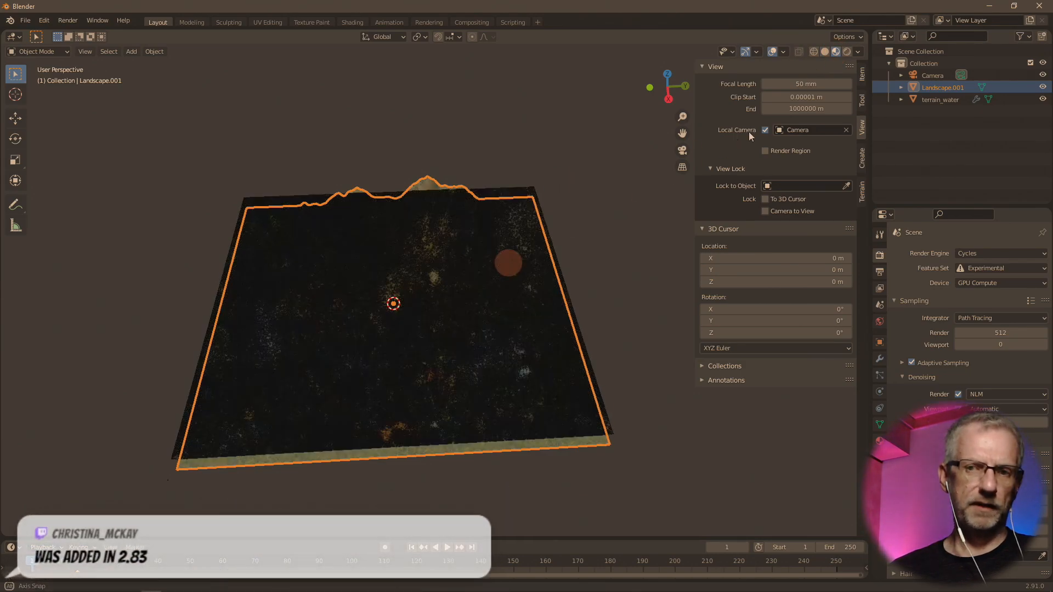
left_click(824, 52)
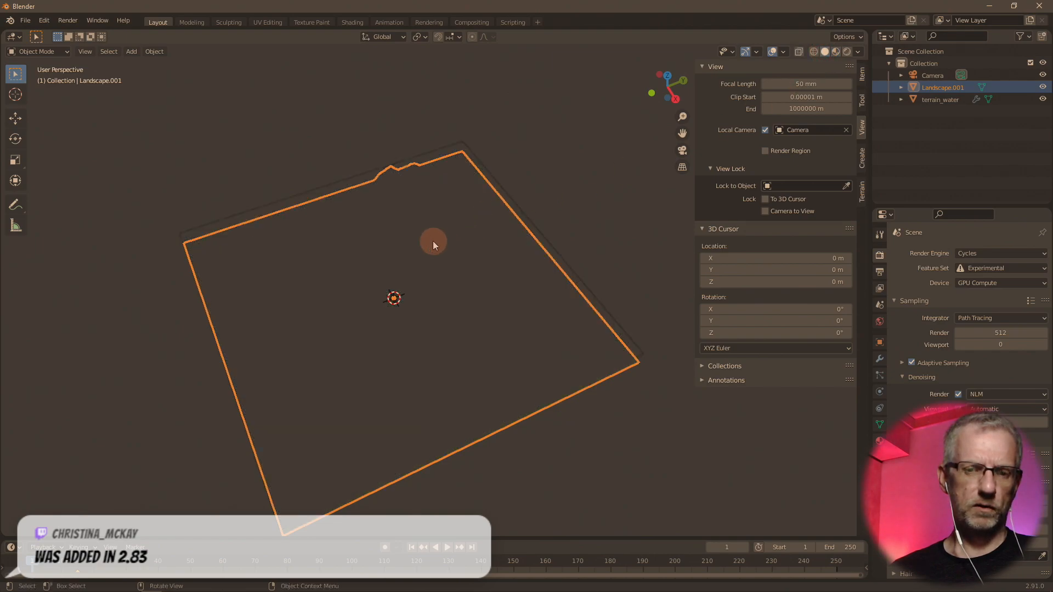
mouse_move(433, 241)
middle_mouse_down()
mouse_move(391, 195)
mouse_move(330, 178)
mouse_move(361, 189)
middle_mouse_up()
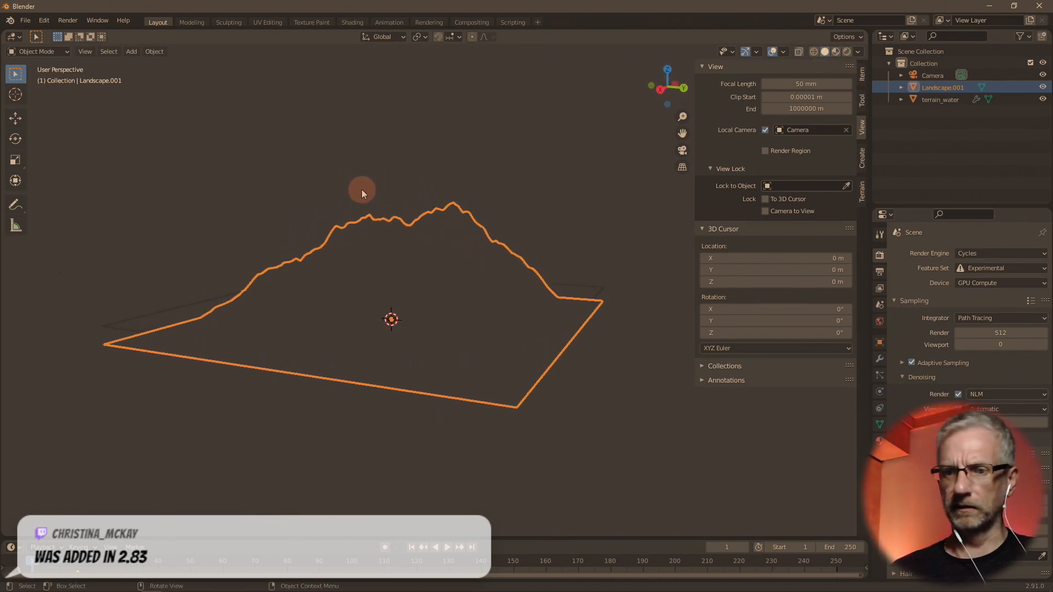
scroll(377, 190, "down", 10)
scroll(376, 189, "up", 10)
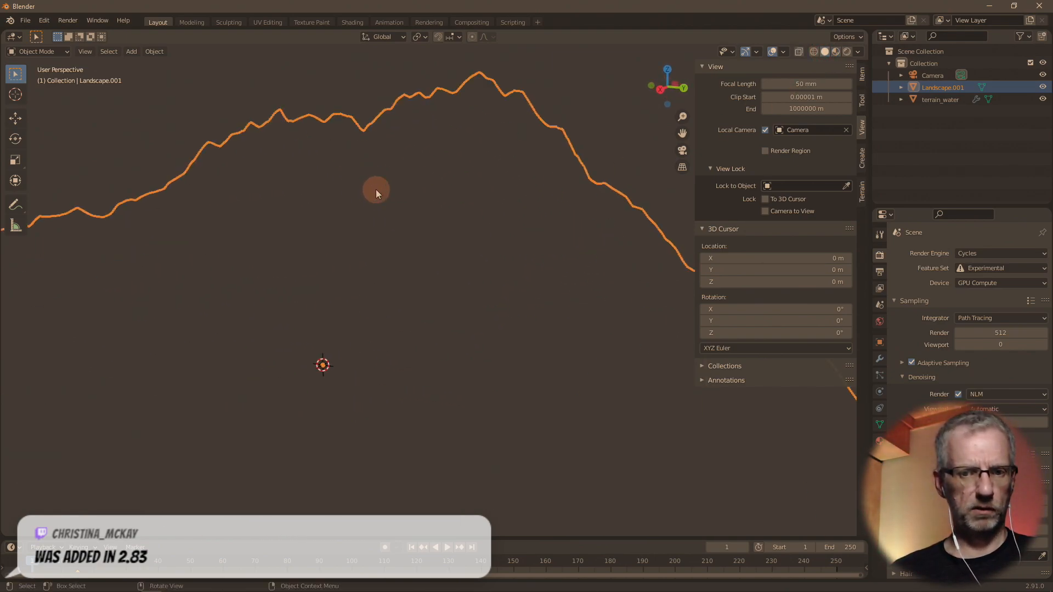
middle_click_drag(377, 193, 421, 209)
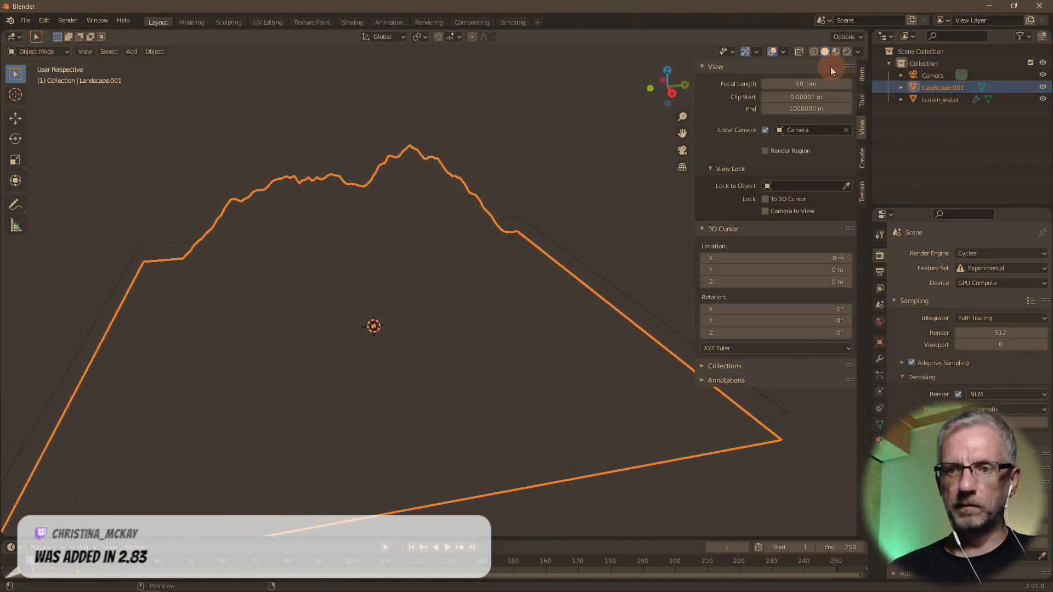
- Open the True Terrain tools, show the landscape in material preview and hide the terrain_water object
left_click(861, 192)
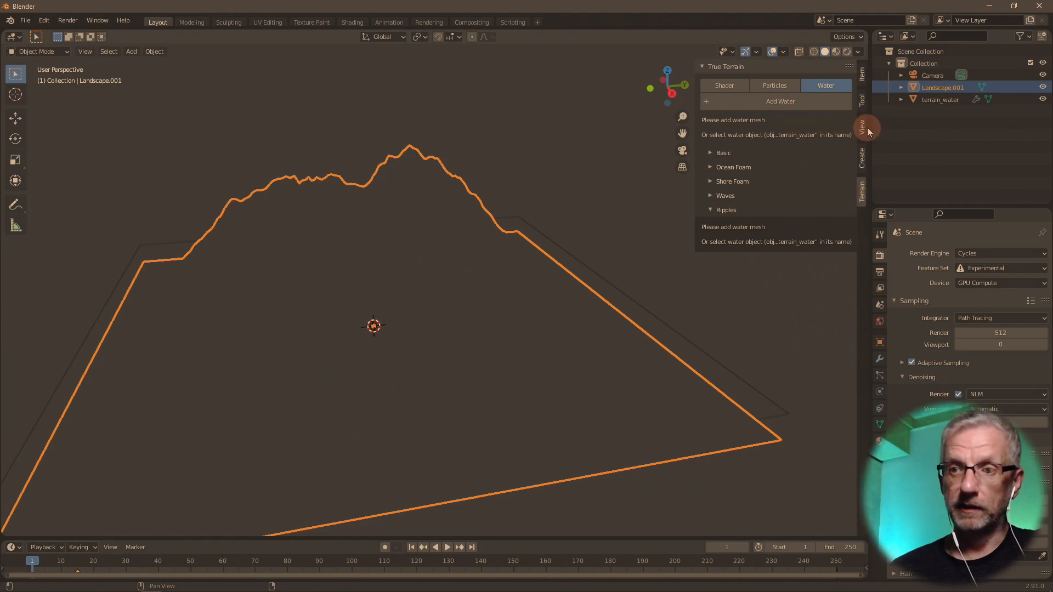
left_click(837, 52)
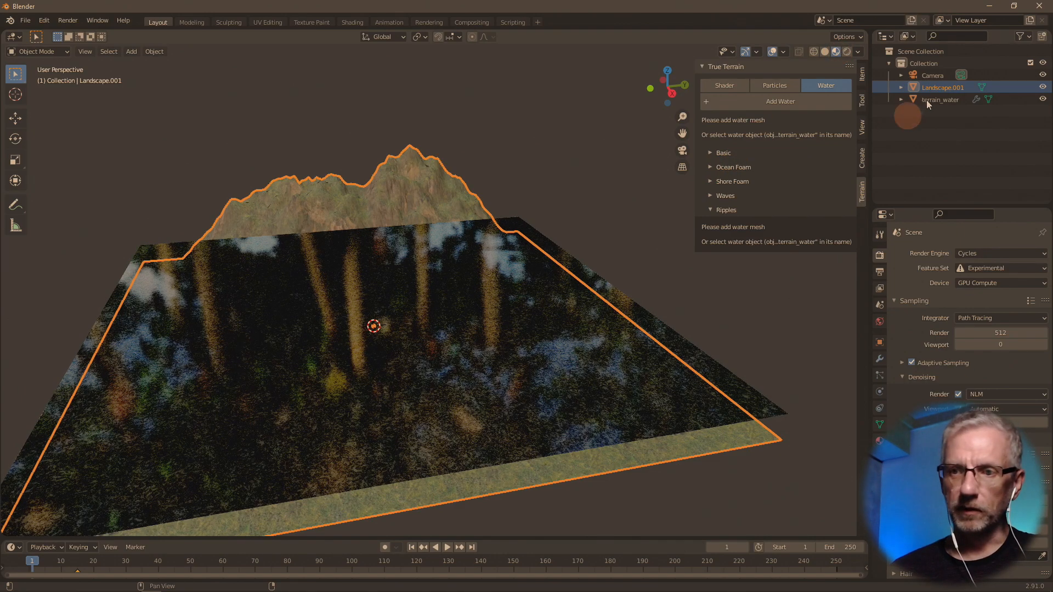
left_click(1043, 99)
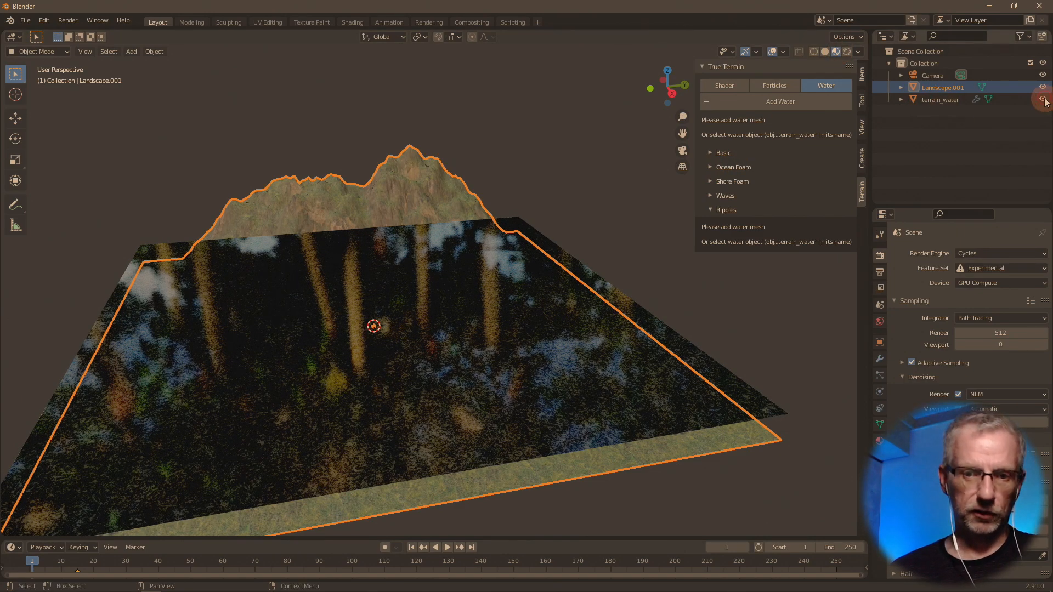
left_click(1043, 99)
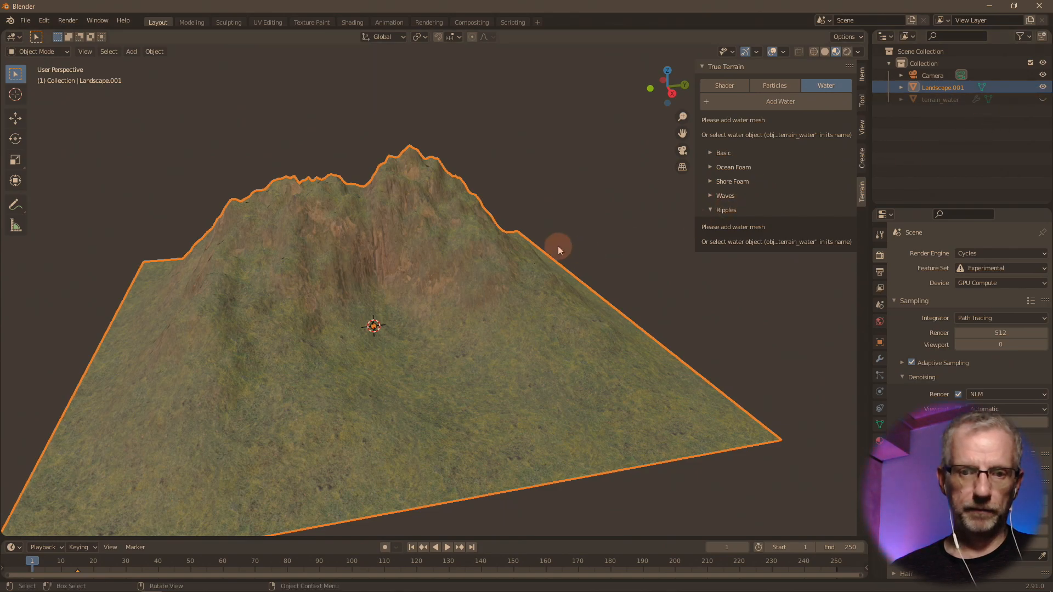
mouse_move(558, 249)
middle_mouse_down()
mouse_move(607, 268)
mouse_move(568, 276)
mouse_move(577, 256)
middle_mouse_up()
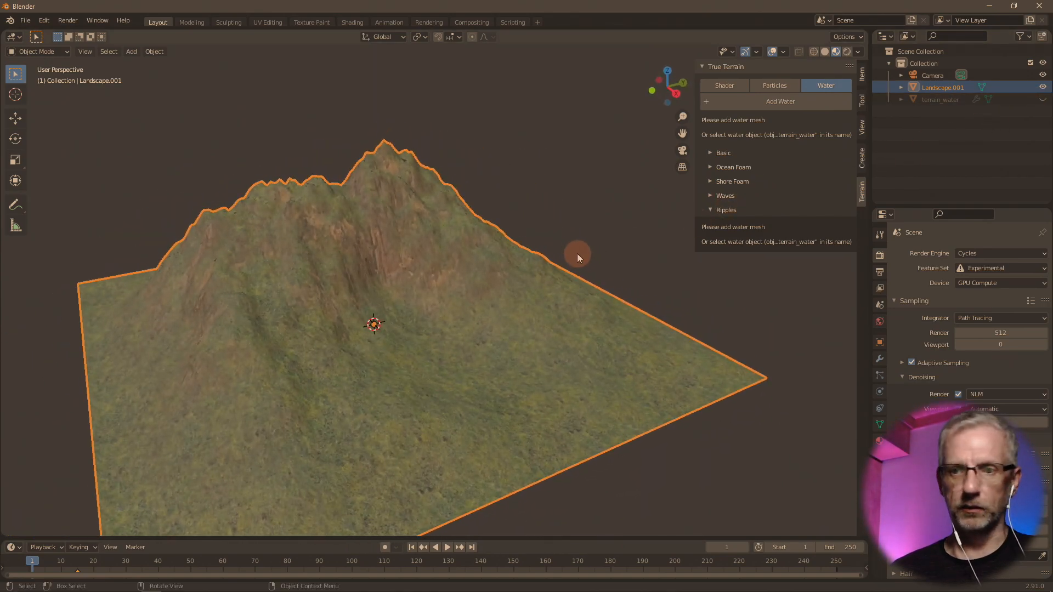
- Add Rock Mossy Group 1 as rock particles on the landscape with the True Terrain particle tools
left_click(763, 86)
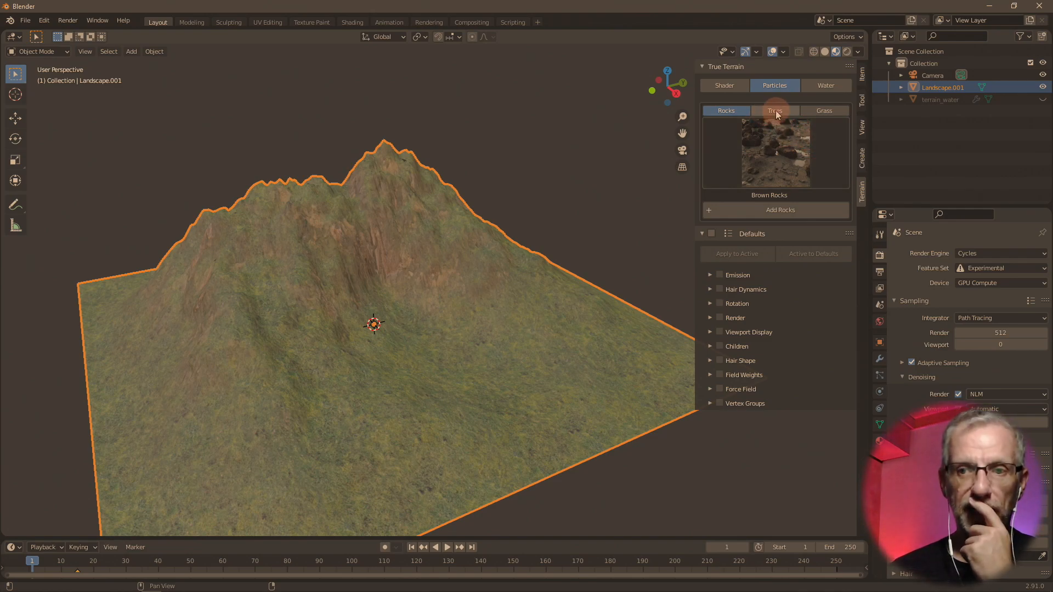
left_click(788, 149)
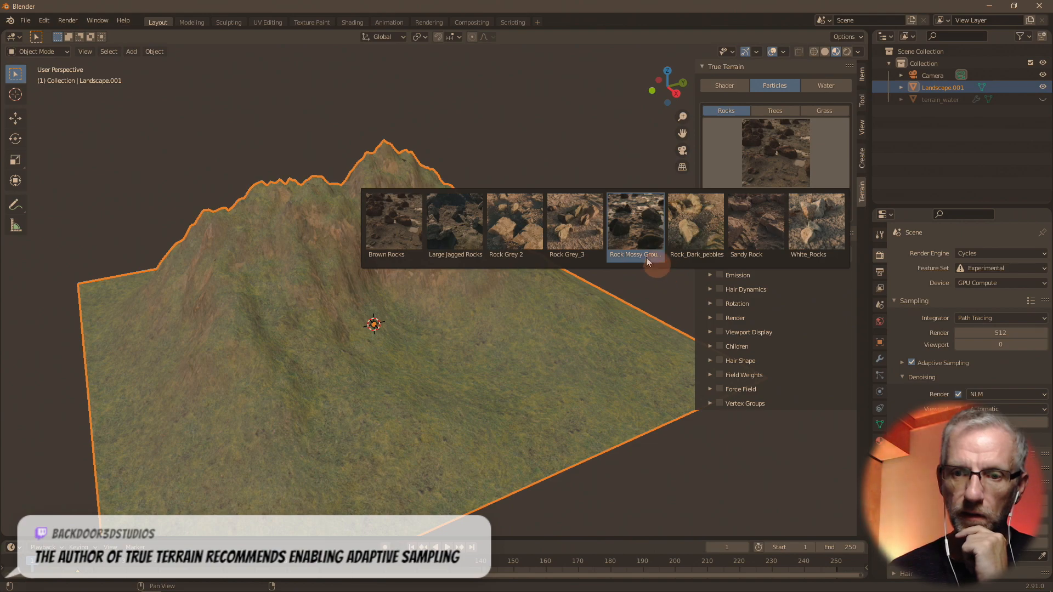
left_click(634, 240)
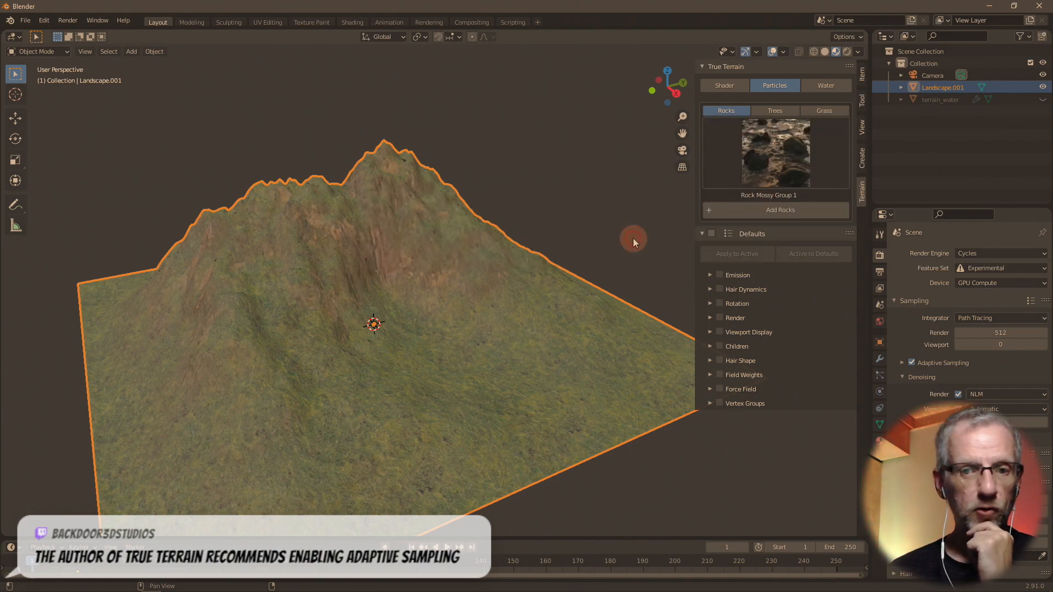
left_click(750, 209)
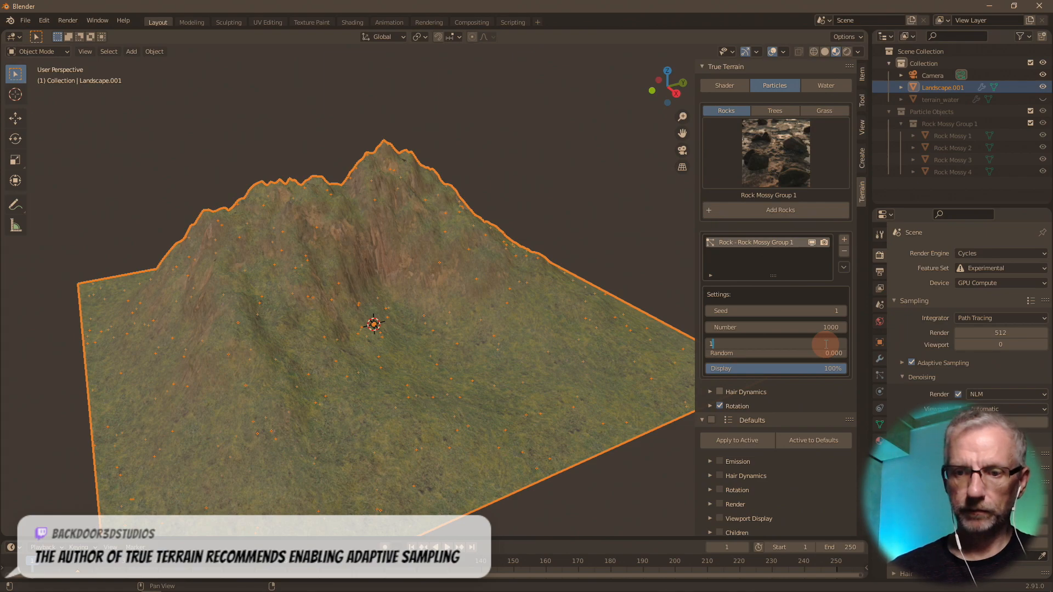
- Set the mossy rock particles' size to 10 and Random to 1, and raise the size to 20
key("Return")
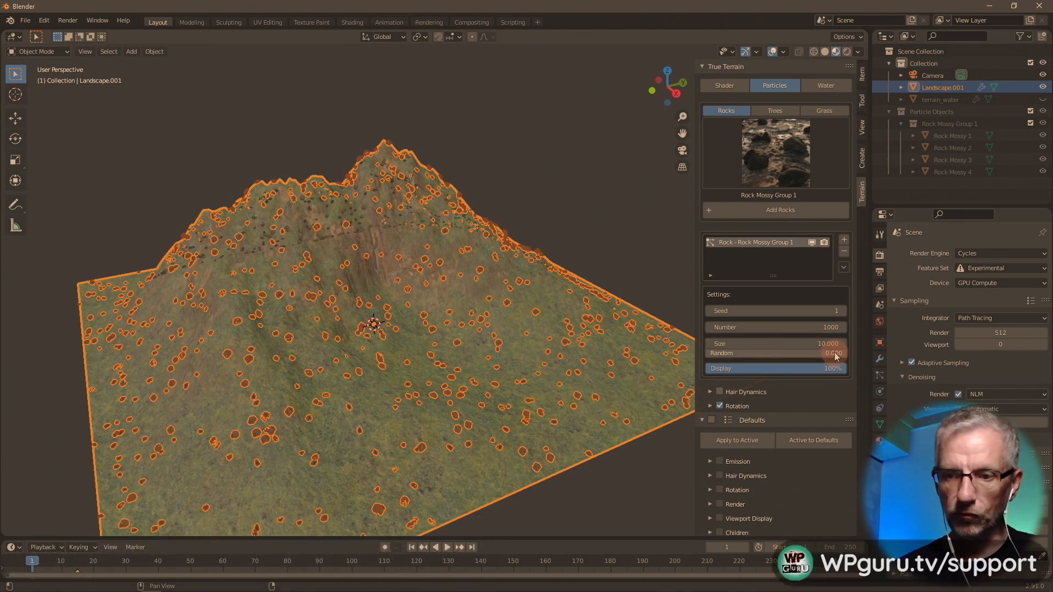
left_click(836, 353)
key("Return")
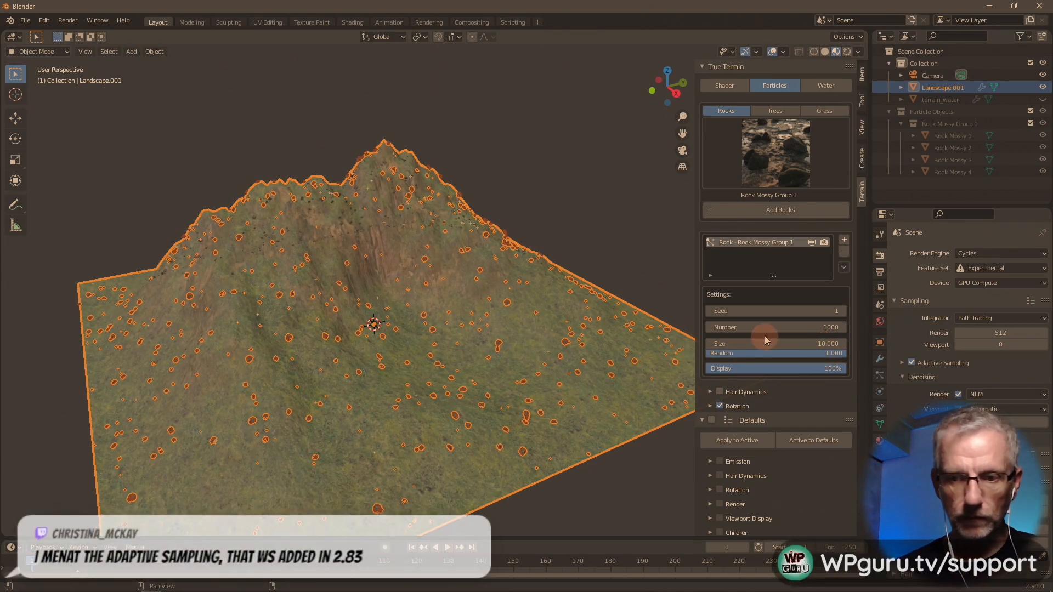
left_click(793, 342)
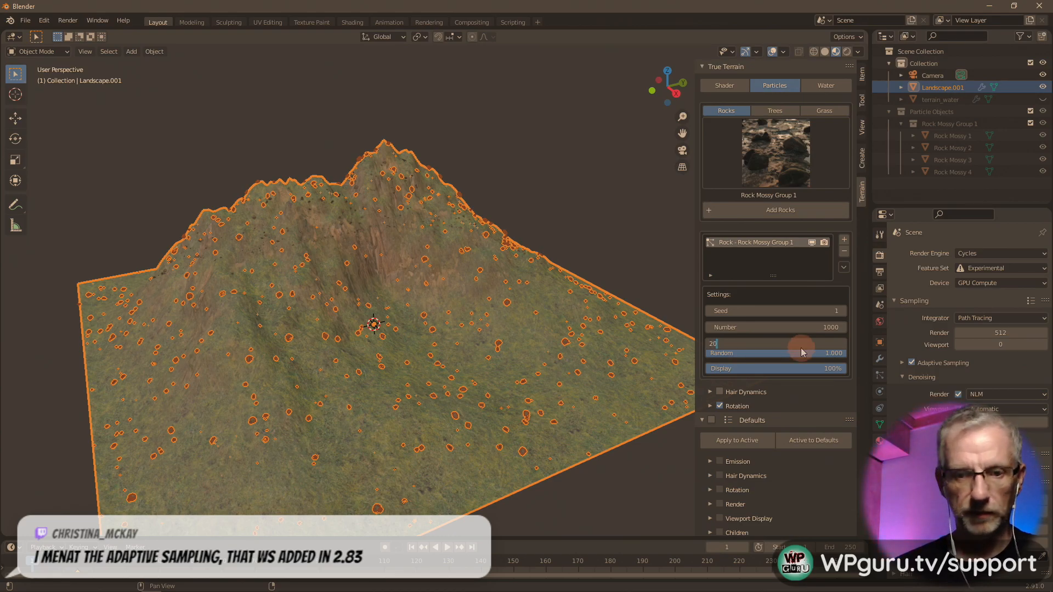
key("Return")
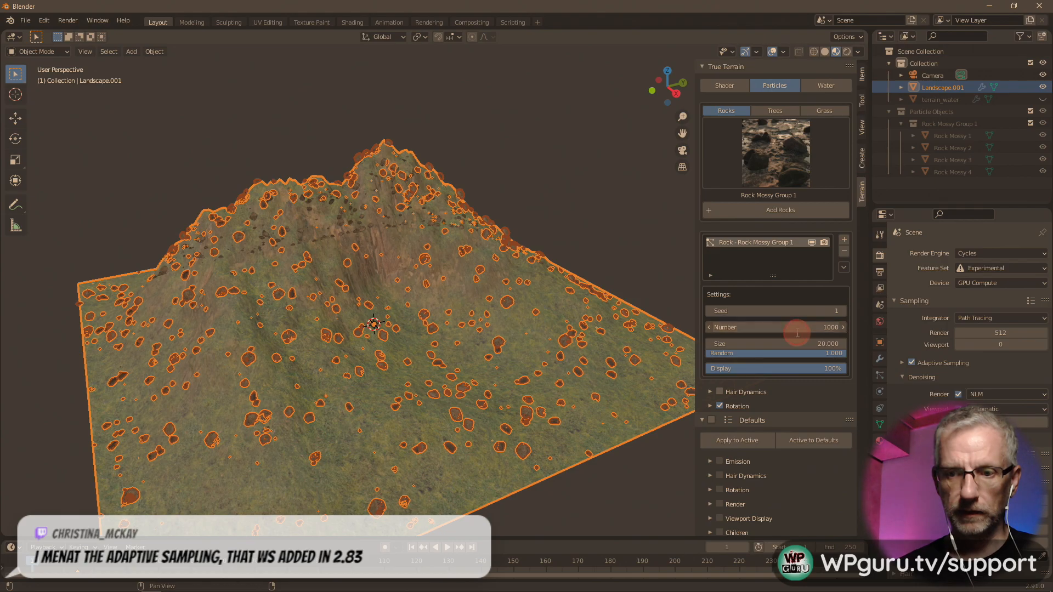
left_click(798, 331)
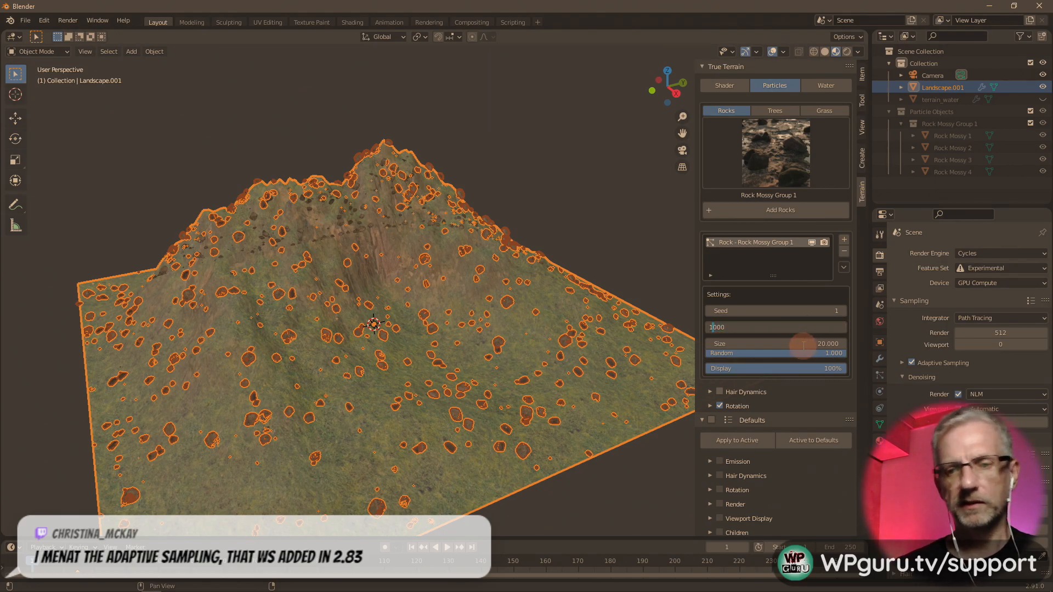
- Add Rock Grey 2 as a second rock particle system on the landscape
left_click(795, 152)
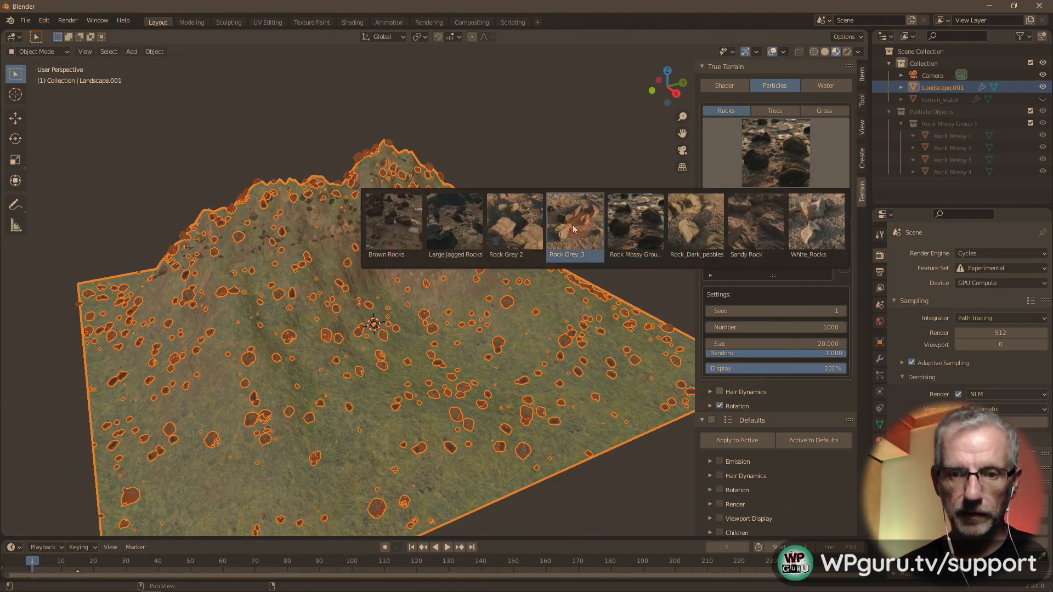
left_click(535, 226)
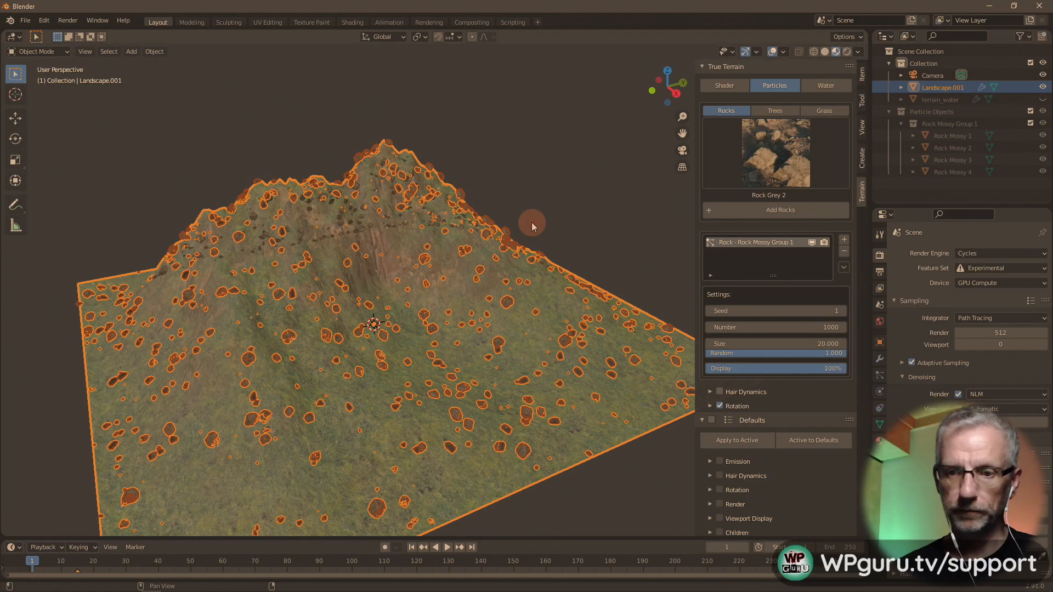
left_click(794, 211)
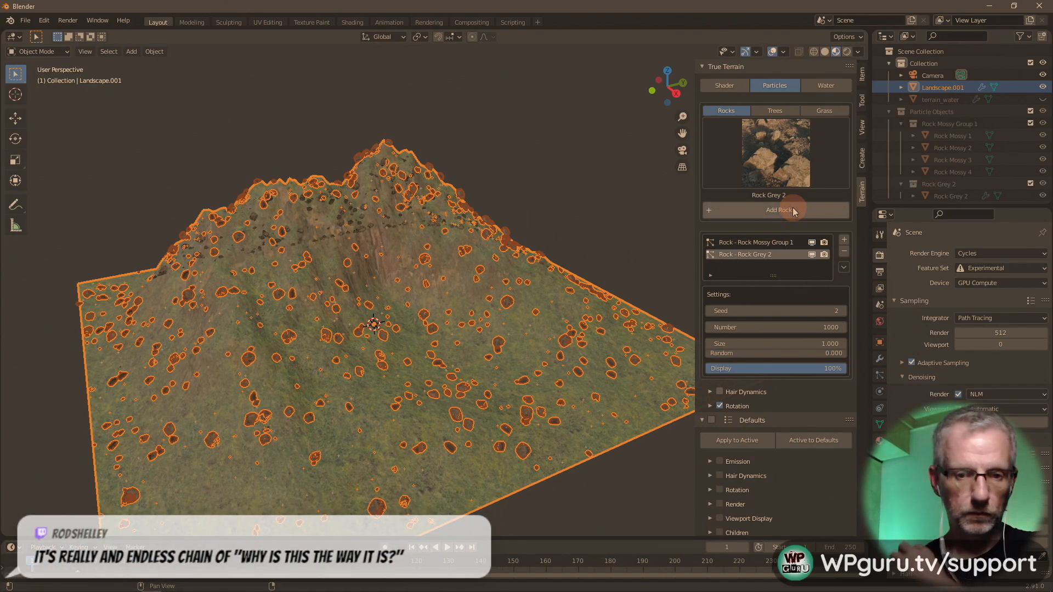
- Switch between the Rock Mossy Group 1 and Rock Grey 2 particle systems, picking the matching rock asset for each
left_click(774, 244)
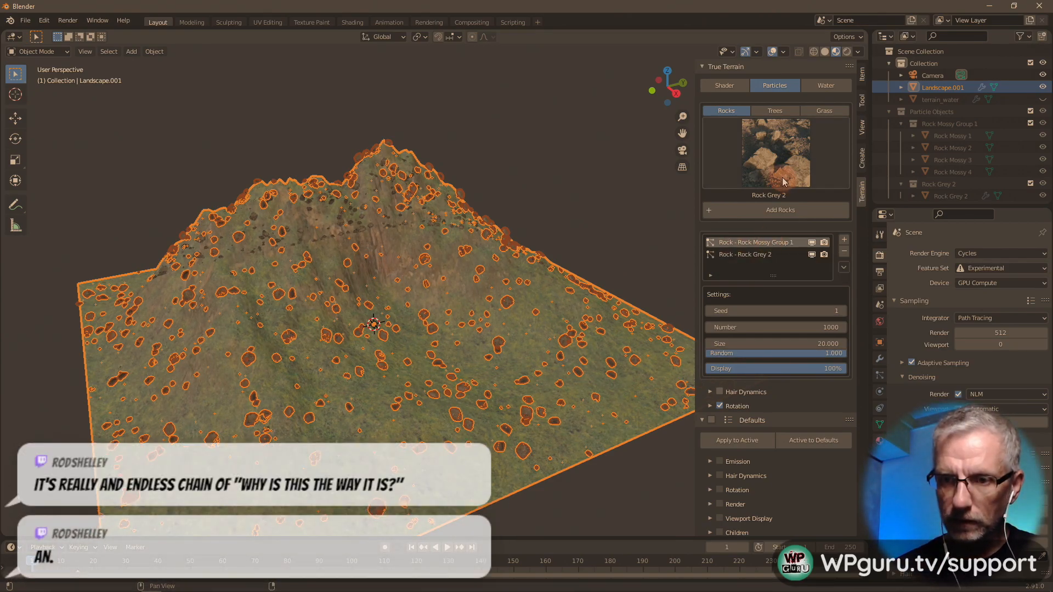
left_click(757, 187)
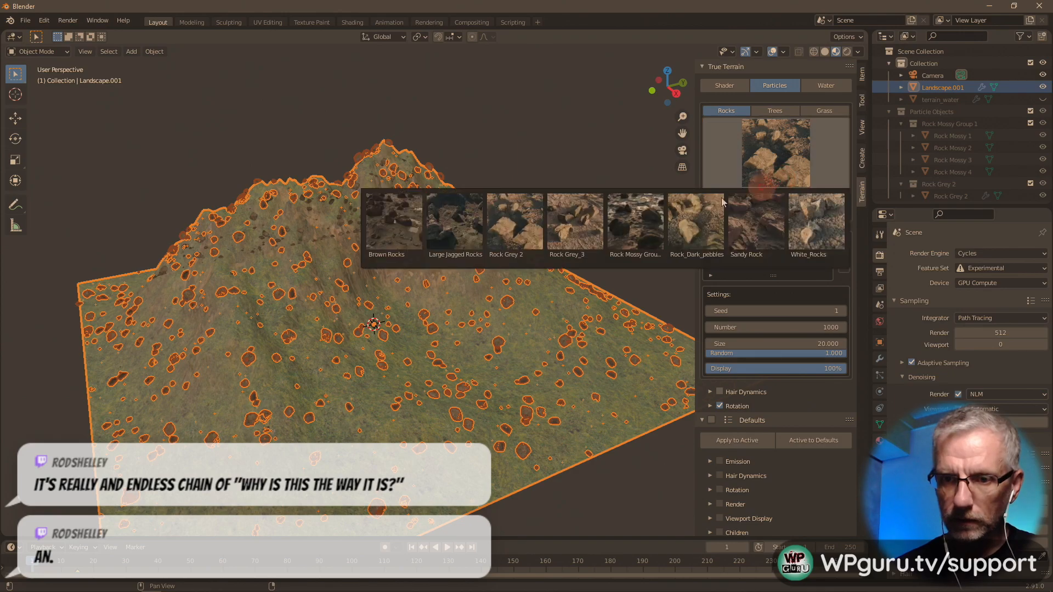
left_click(642, 228)
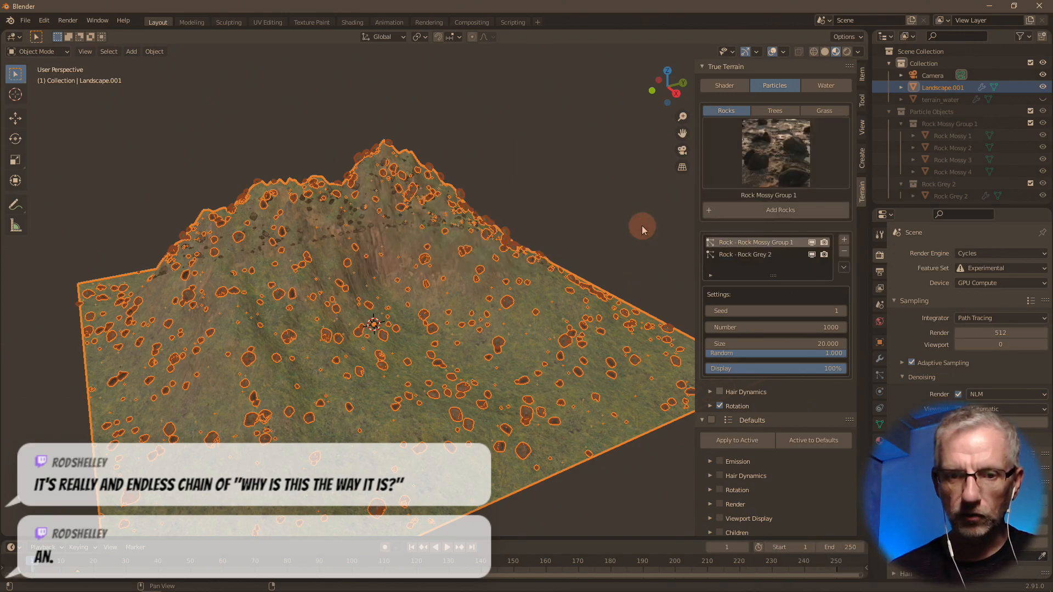
left_click(765, 255)
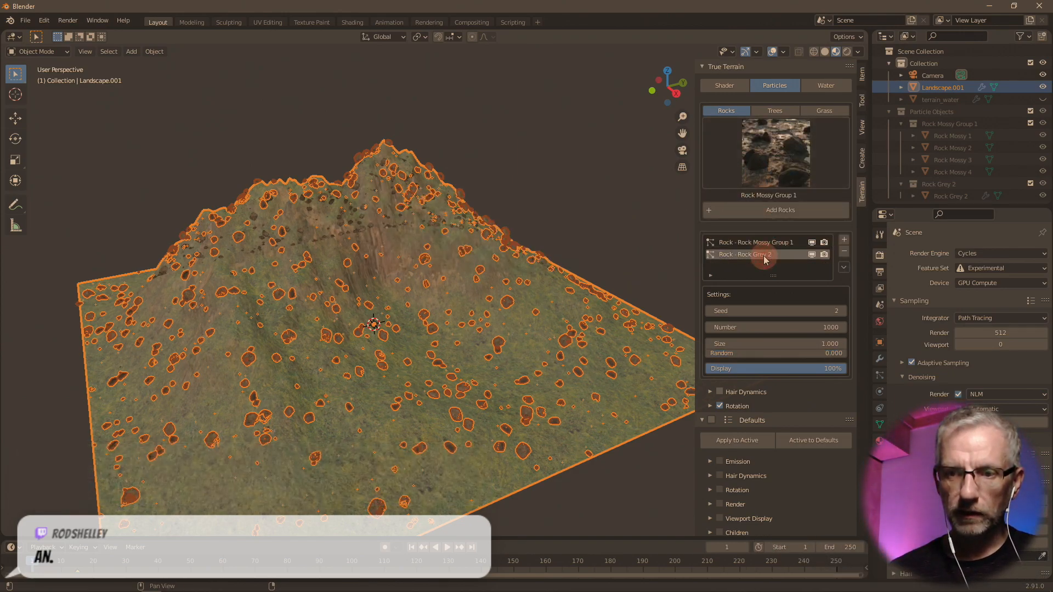
left_click(774, 189)
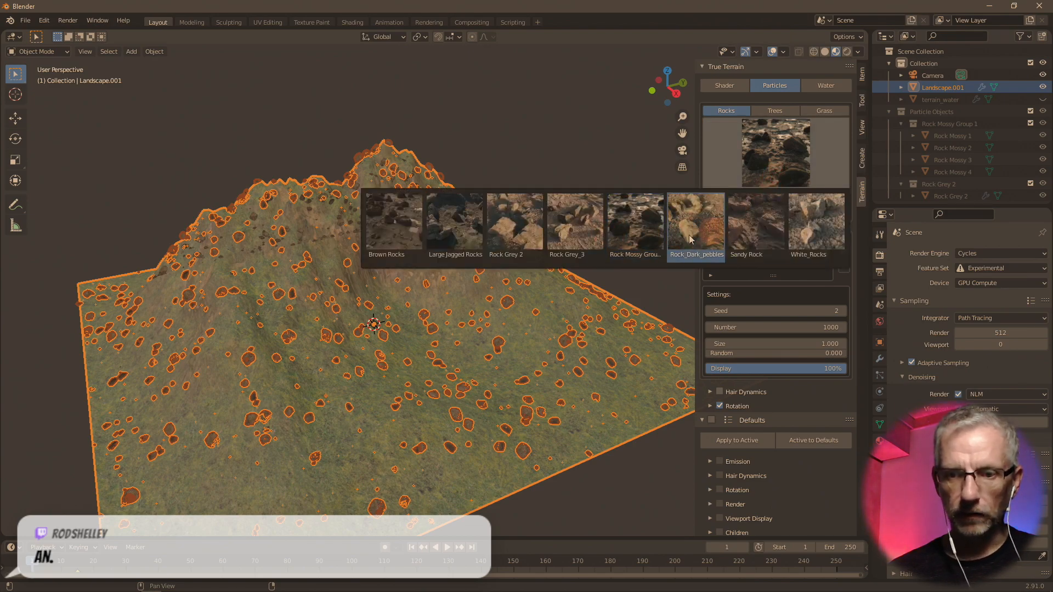
left_click(518, 225)
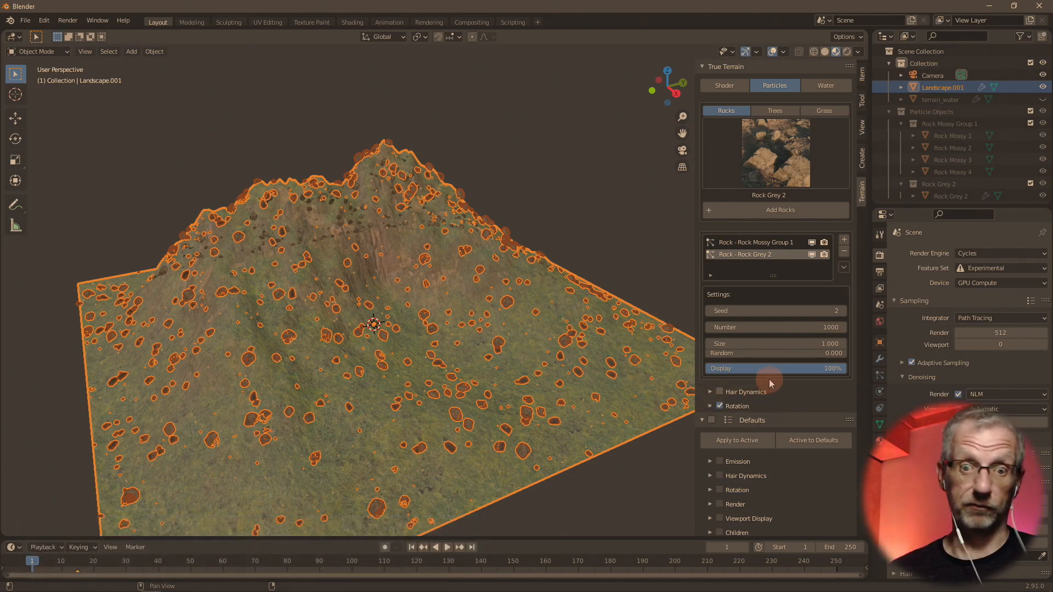
- Set the Rock Grey 2 particles' Random value to 1 and their size to 2
left_click(799, 346)
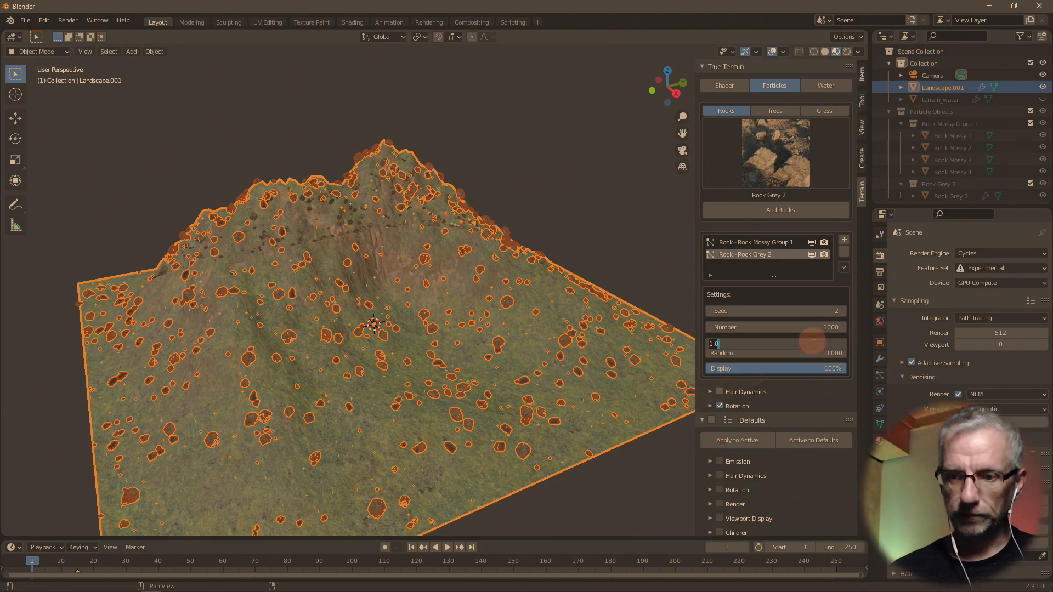
left_click(825, 354)
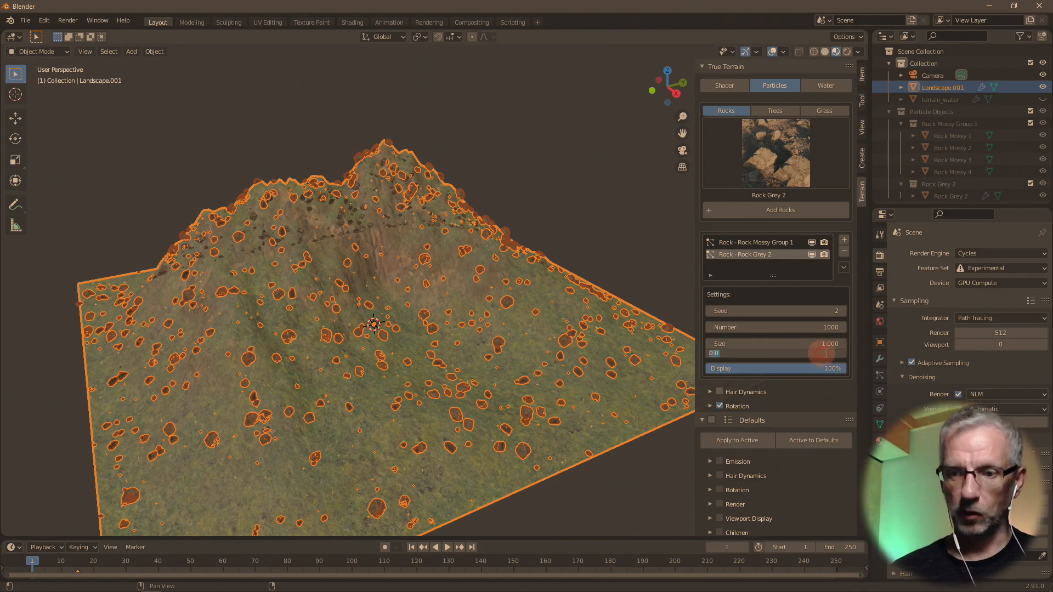
type("1")
key("Return")
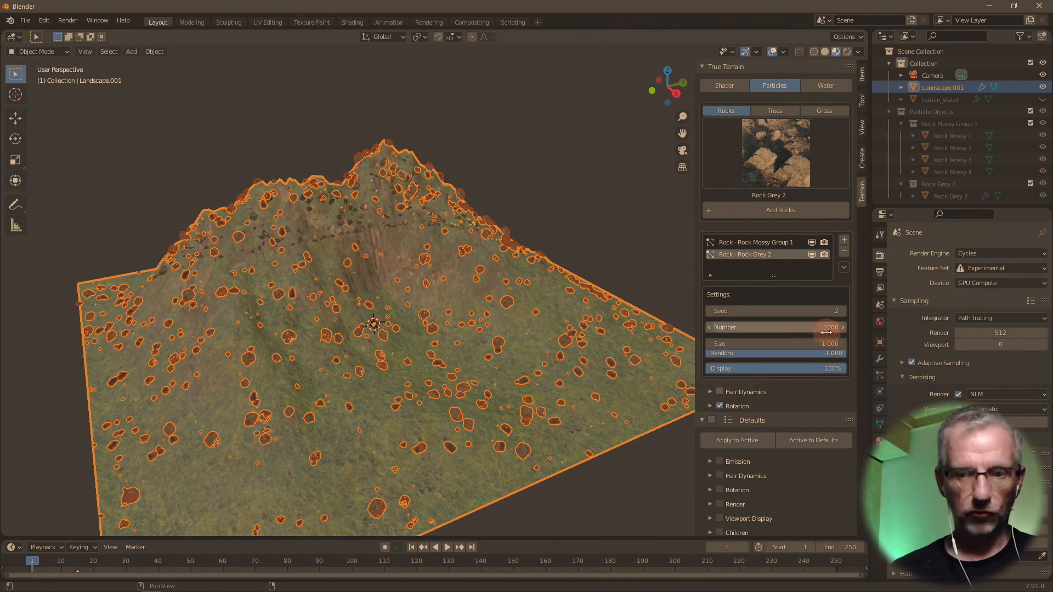
left_click(820, 342)
type("2")
key("Return")
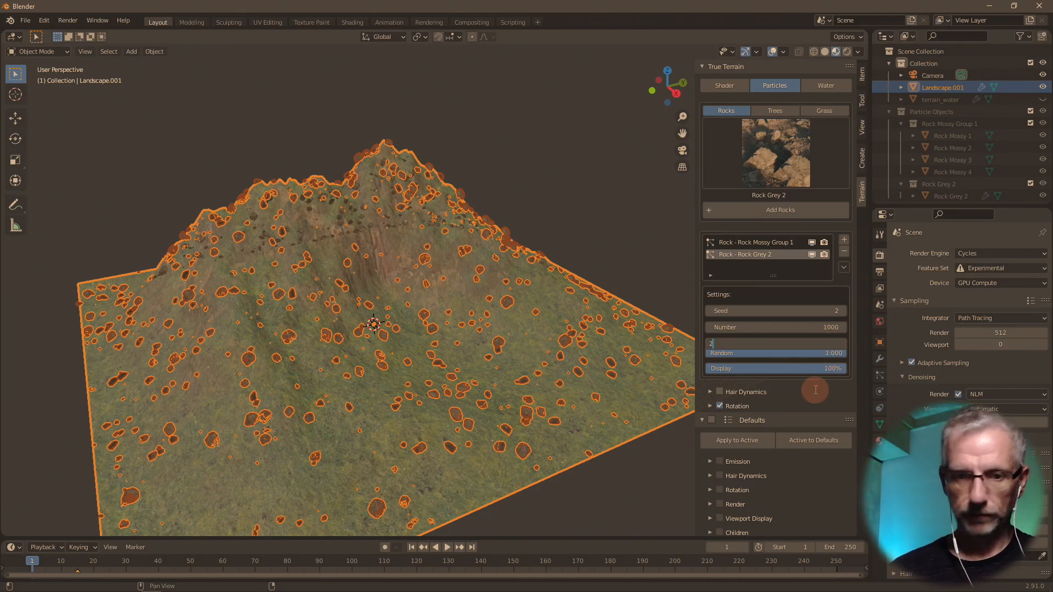
- Add Low-quality Oak Tree particles to the landscape and set their number to 100
mouse_move(422, 344)
middle_mouse_down()
mouse_move(463, 377)
mouse_move(478, 351)
mouse_move(473, 316)
mouse_move(339, 369)
mouse_move(392, 362)
mouse_move(436, 340)
middle_mouse_up()
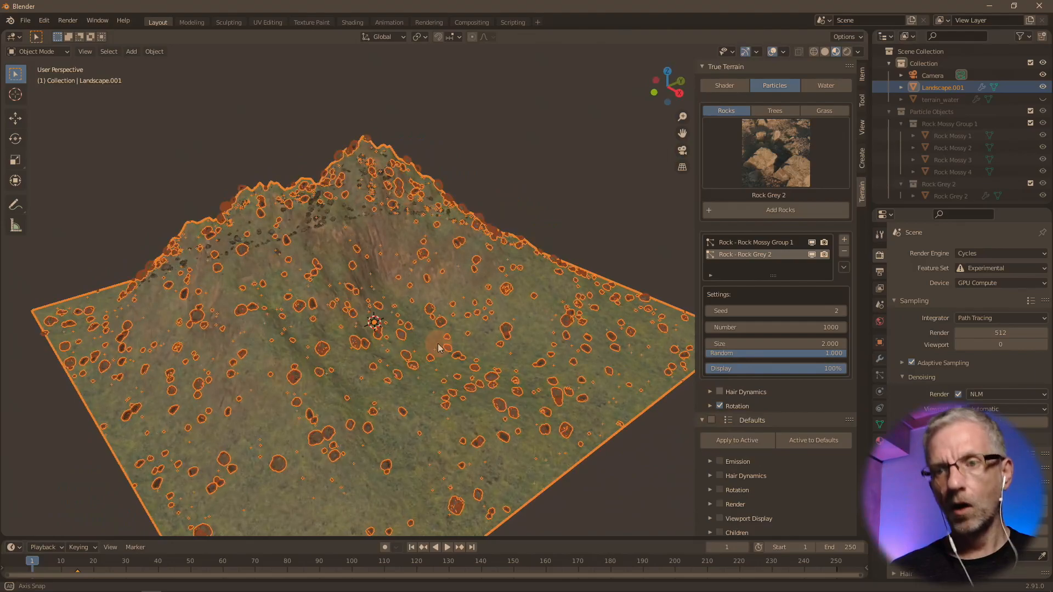
left_click(787, 111)
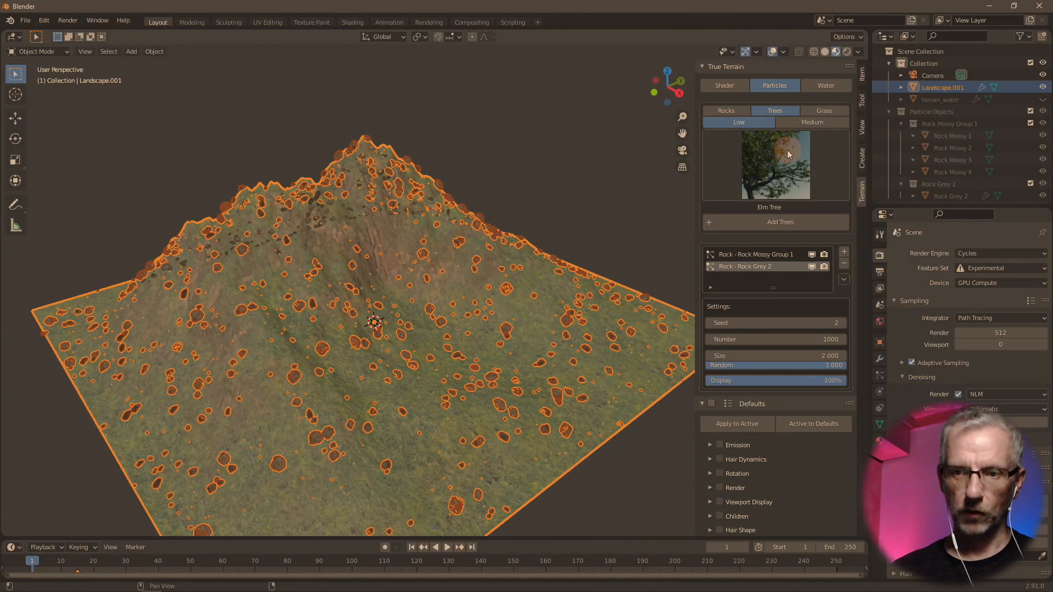
left_click(788, 149)
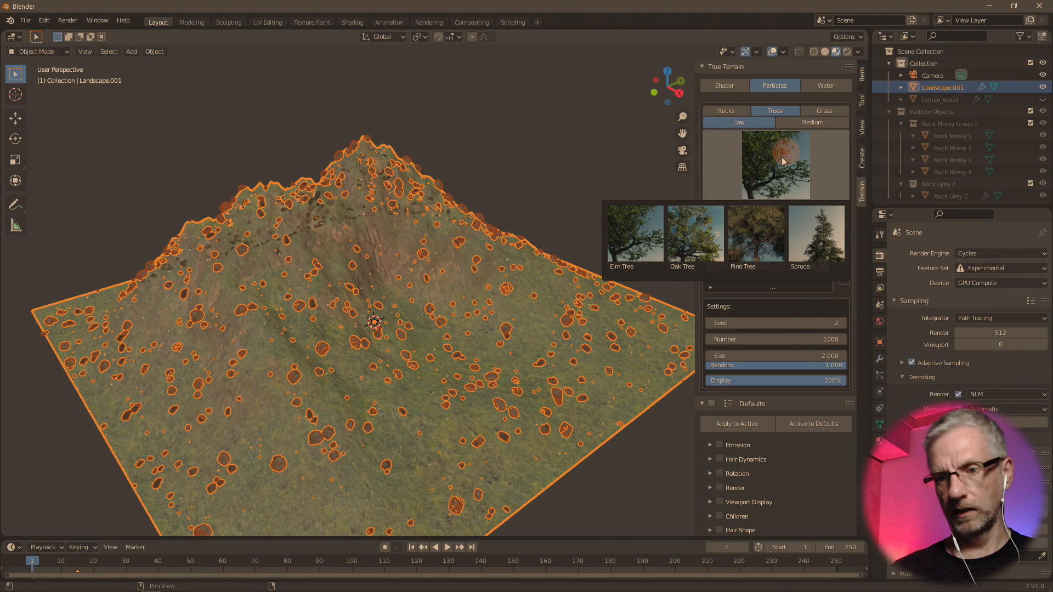
left_click(690, 241)
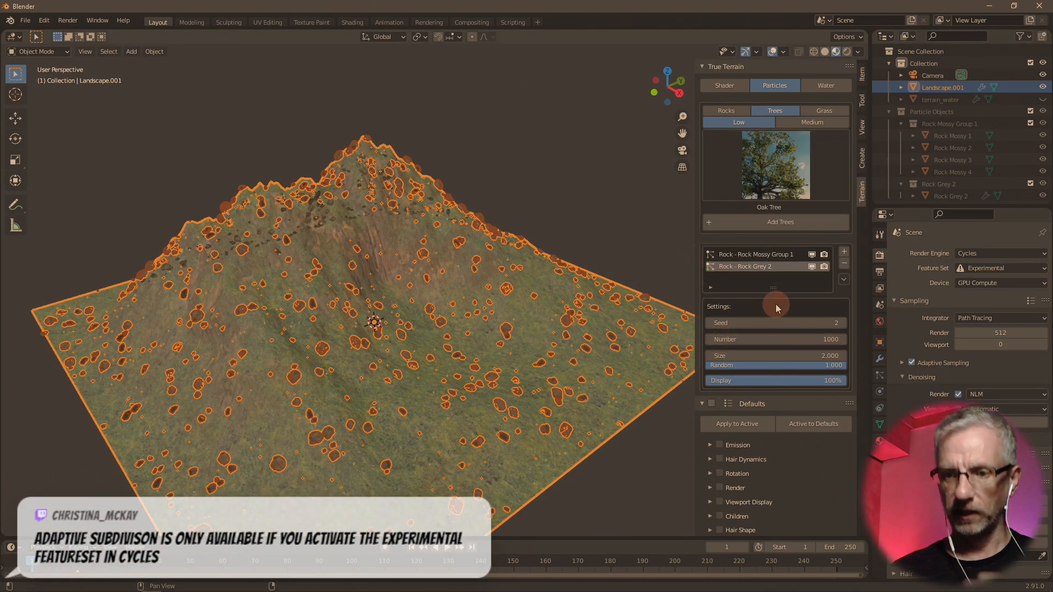
left_click(781, 224)
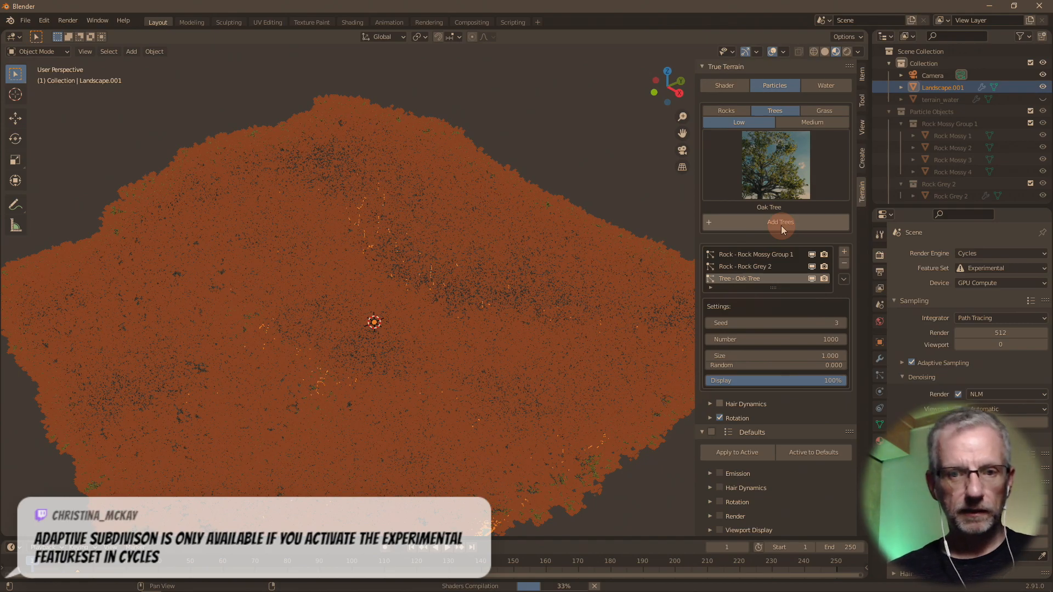
left_click(827, 340)
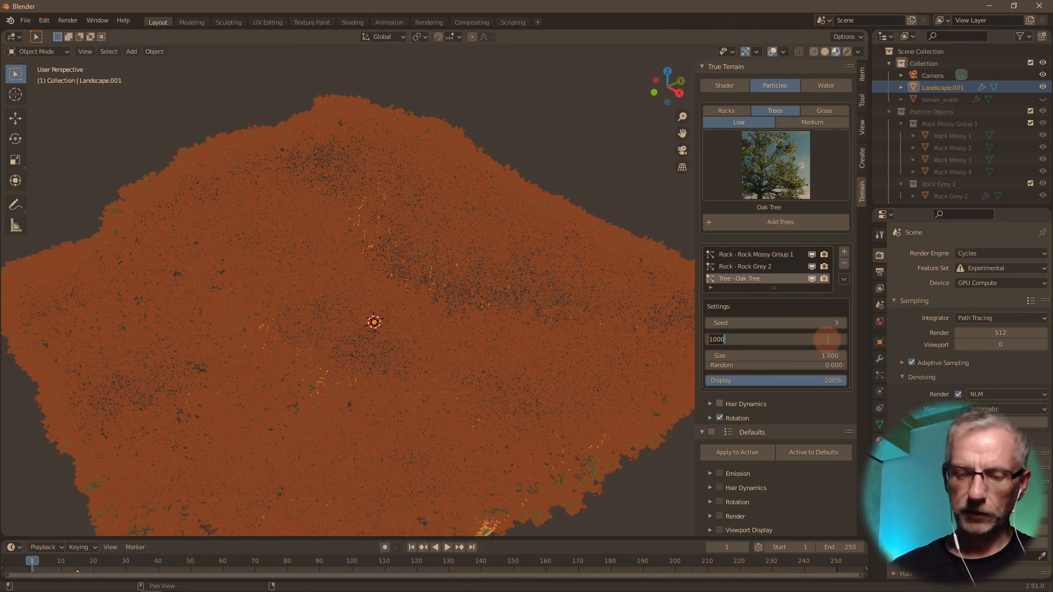
type("100")
key("Return")
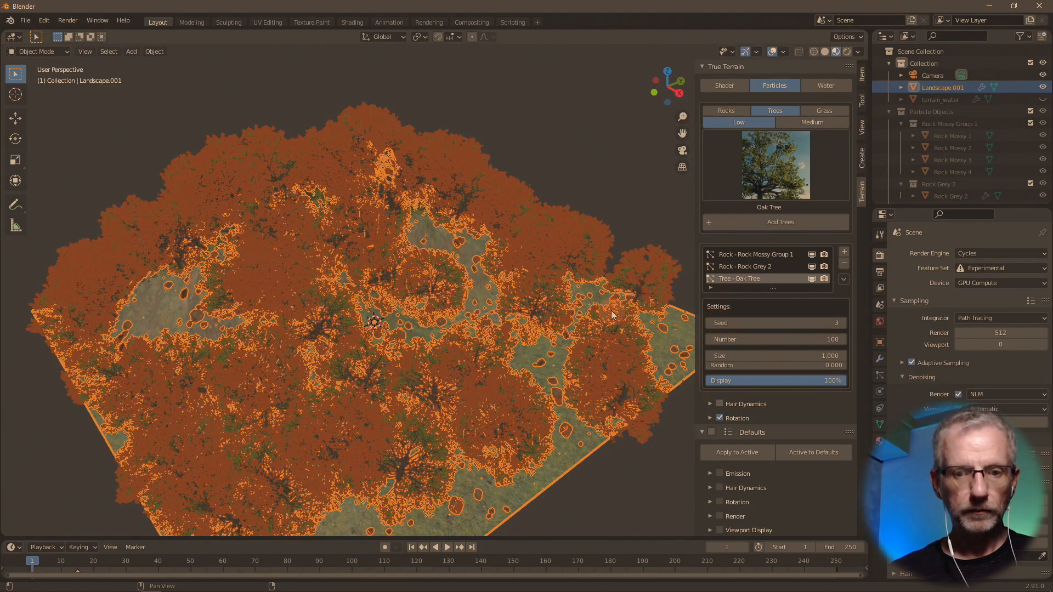
- Turn off the viewport overlays and inspect the oak trees and rocks without selection outlines
mouse_move(606, 321)
middle_mouse_down()
mouse_move(558, 295)
mouse_move(510, 311)
mouse_move(517, 340)
mouse_move(578, 311)
mouse_move(588, 319)
middle_mouse_up()
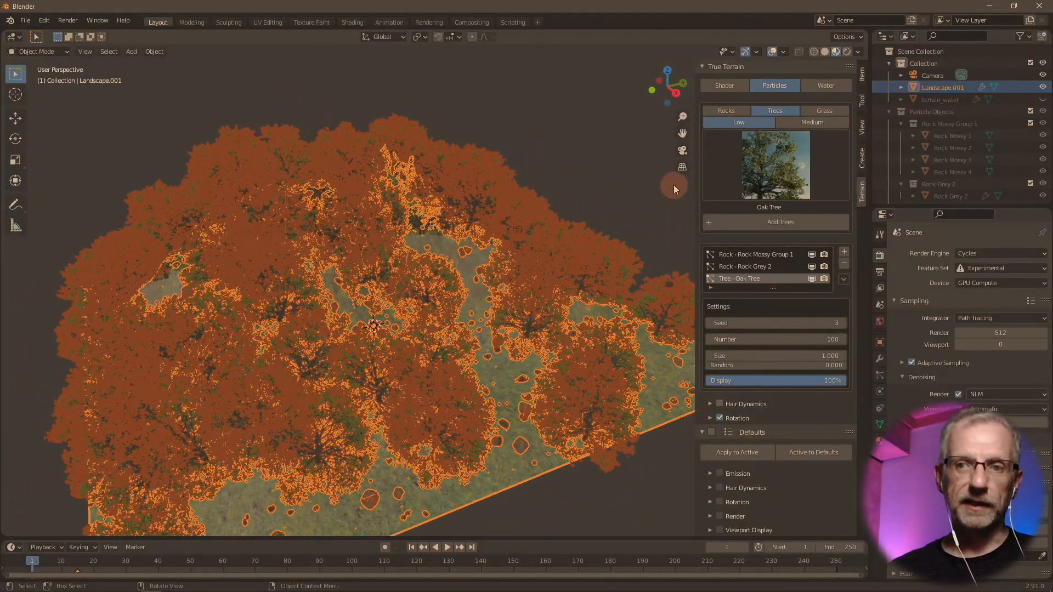
left_click(771, 52)
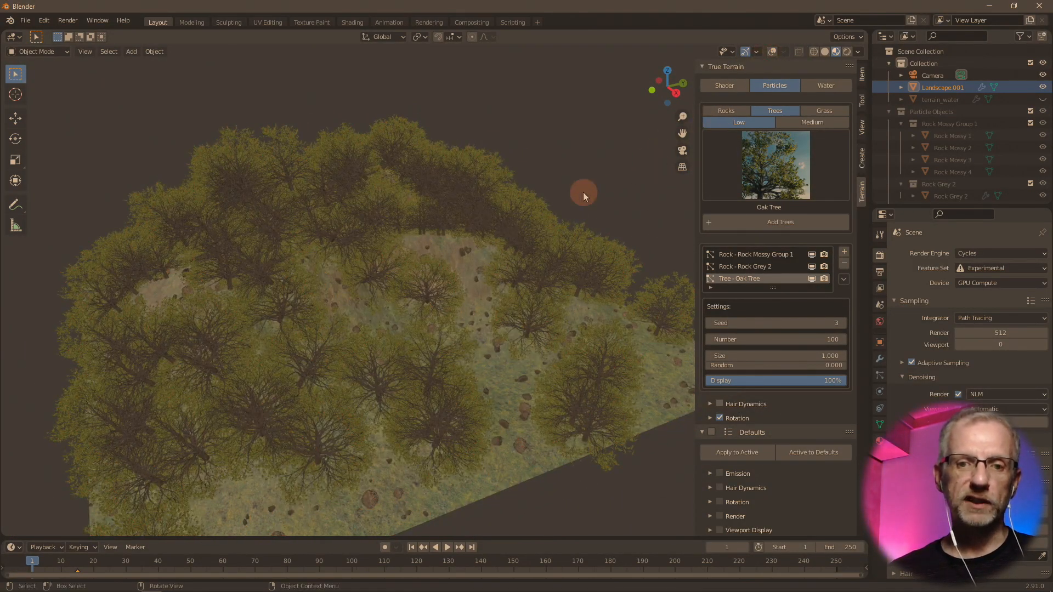
scroll(584, 192, "down", 3)
scroll(583, 193, "up", 5)
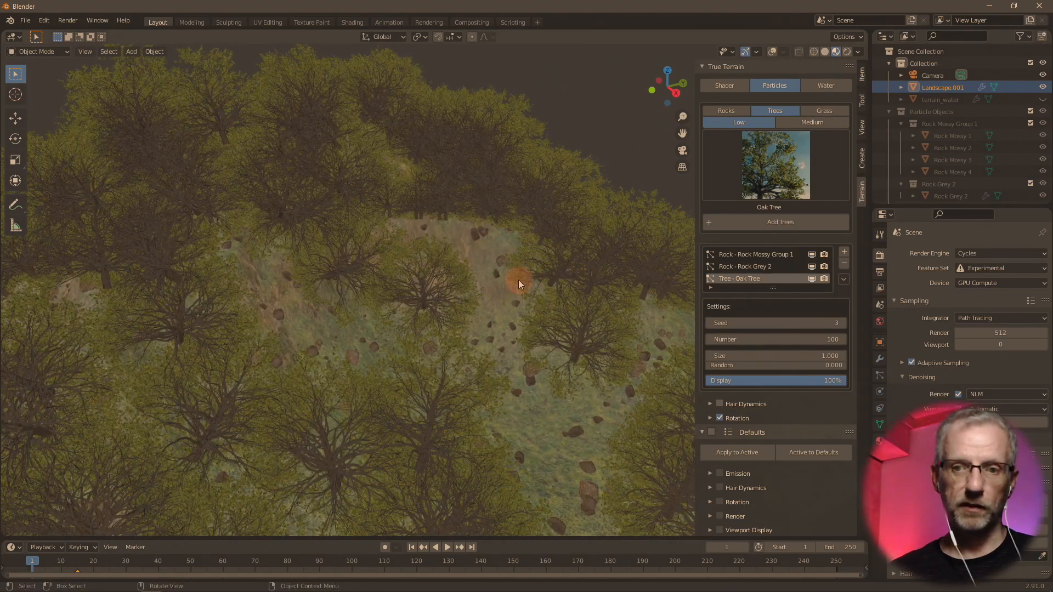
scroll(518, 280, "down", 2)
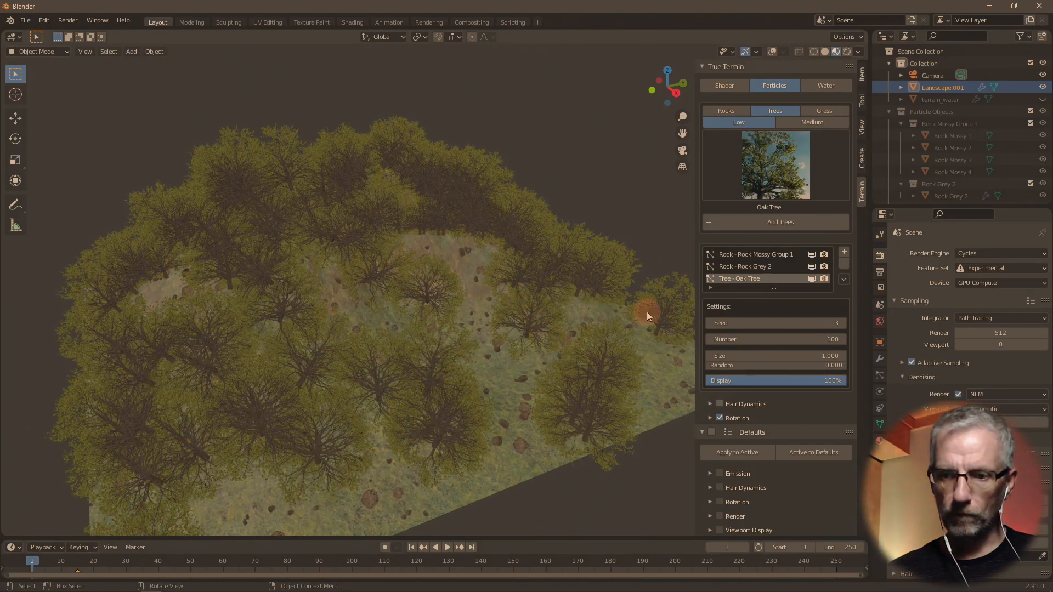
- Set the Random size value of the oak tree particles to 1
left_click(834, 366)
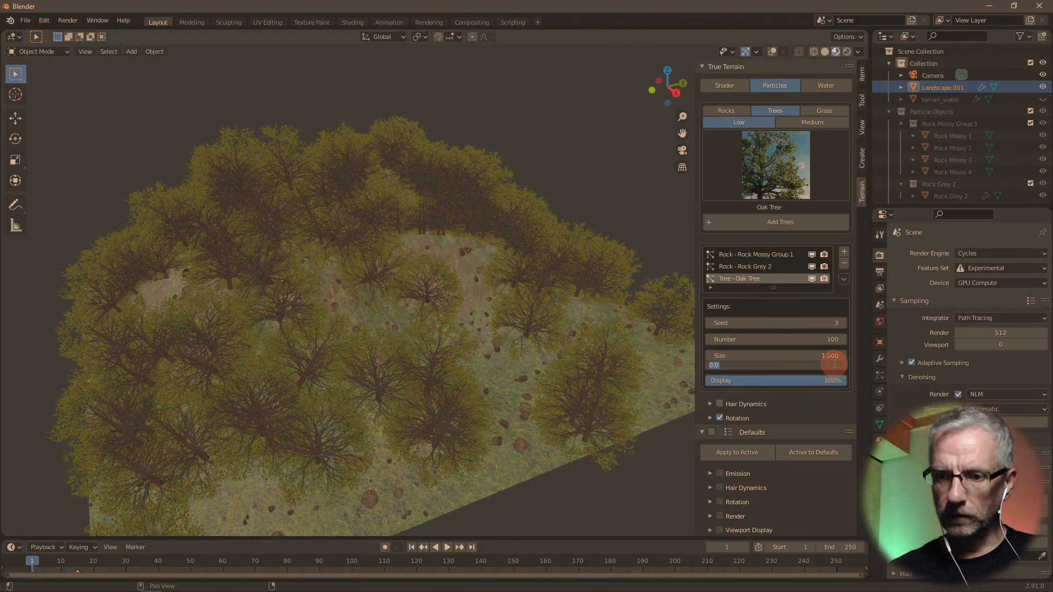
type("1")
key("Return")
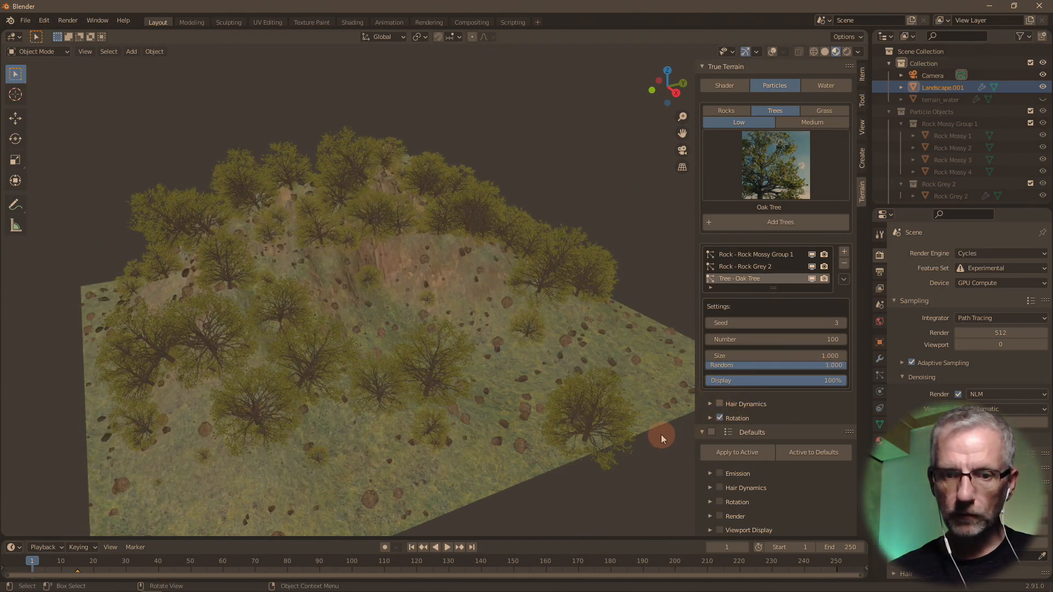
- Set the oak tree particles' size to 1.4
left_click(812, 350)
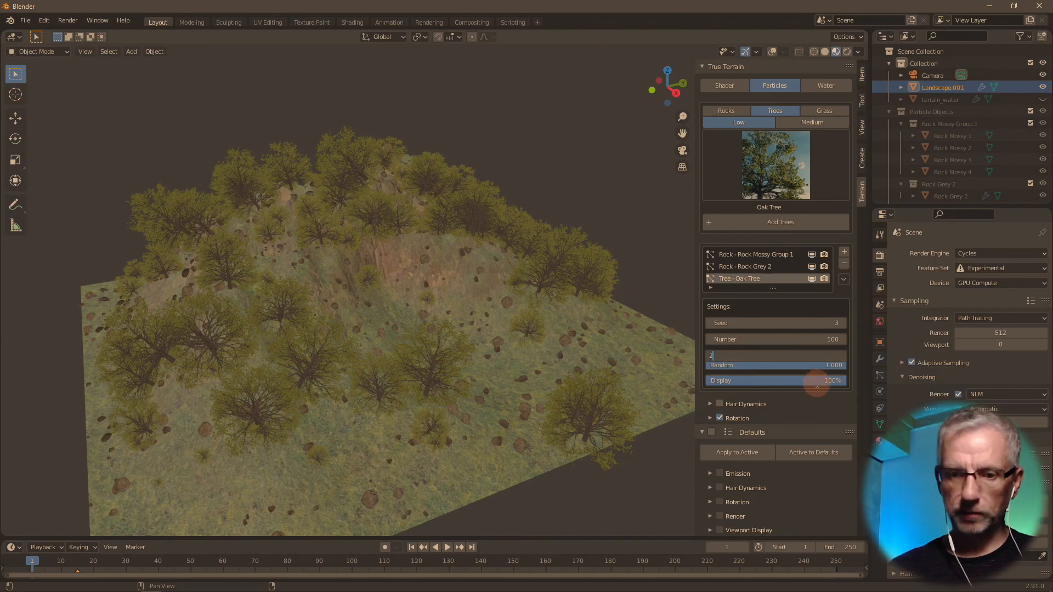
type("2")
key("Return")
left_click(812, 357)
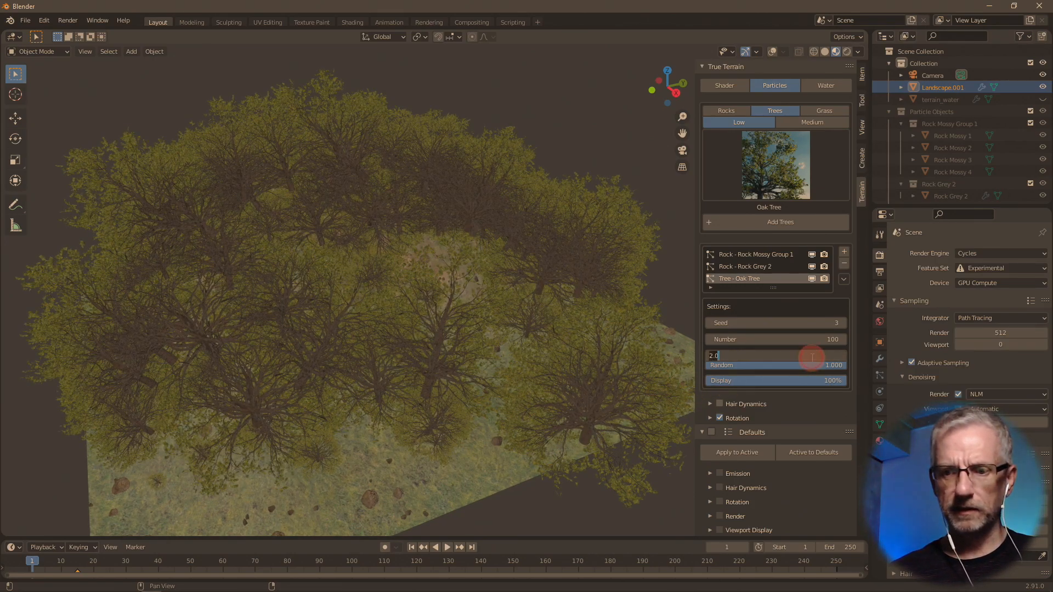
key("Return")
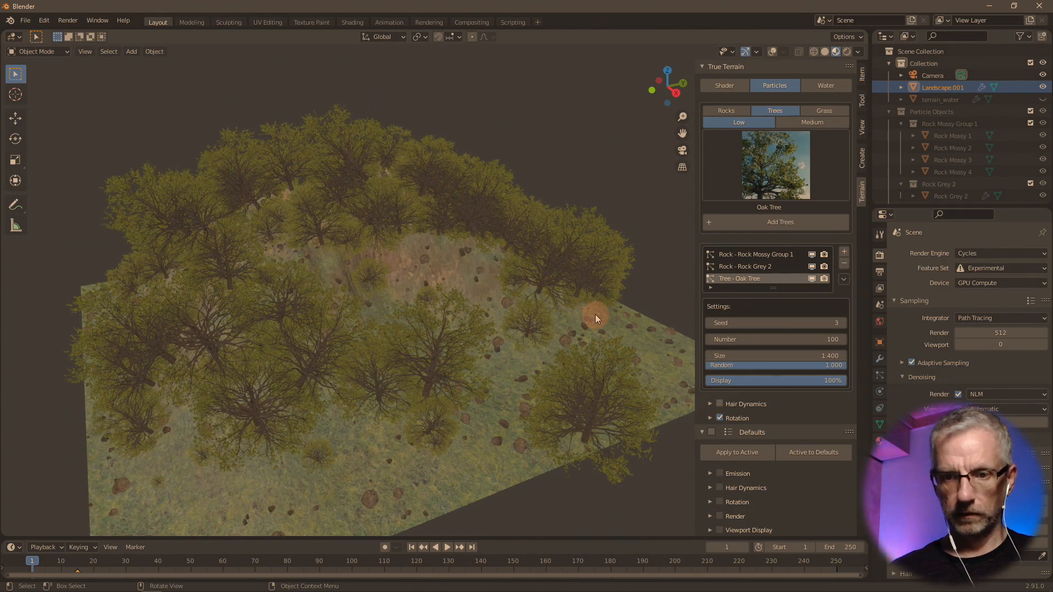
- Unhide the terrain_water object in the camera view and set the oak tree particles' number to 50
key("KP_0")
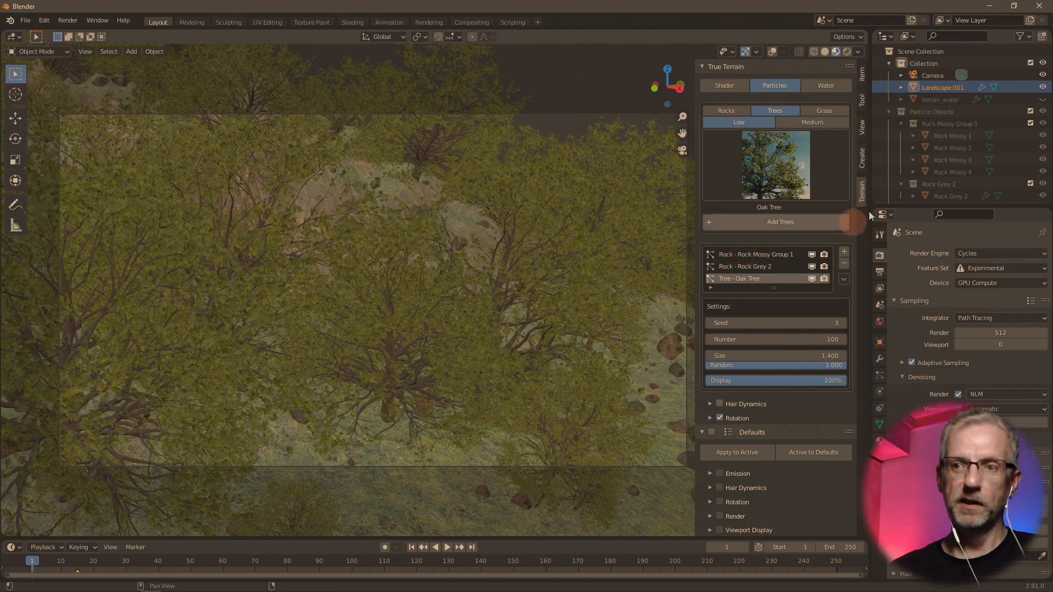
left_click(1043, 100)
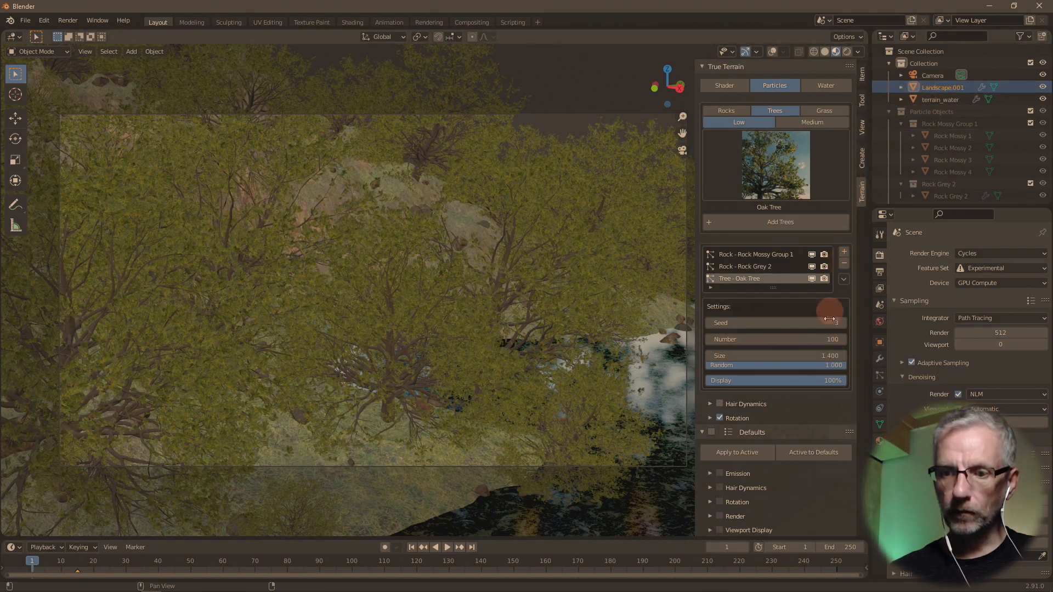
left_click(824, 340)
type("5")
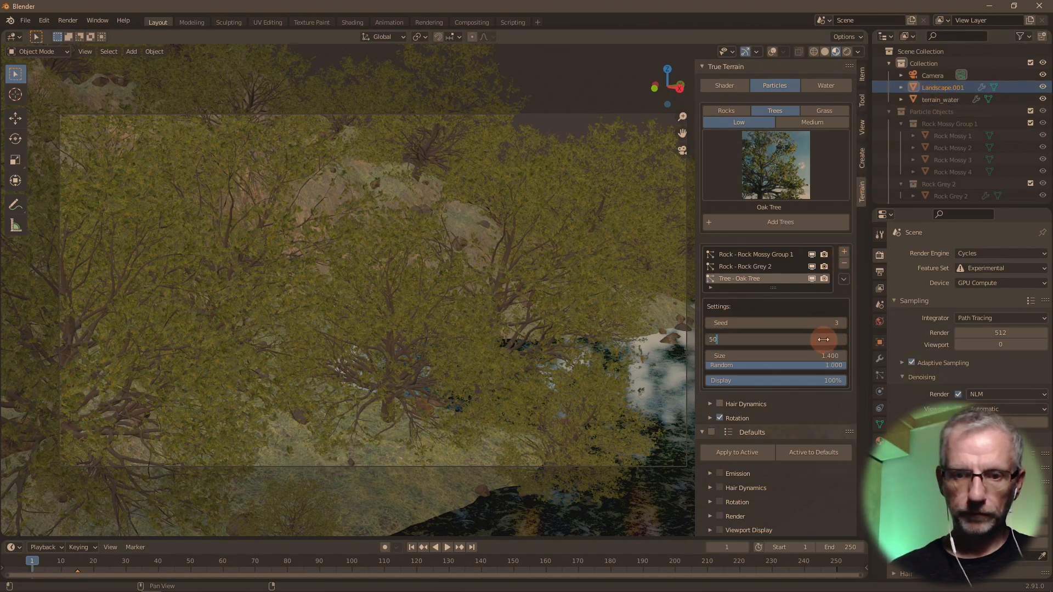
type("0")
key("Return")
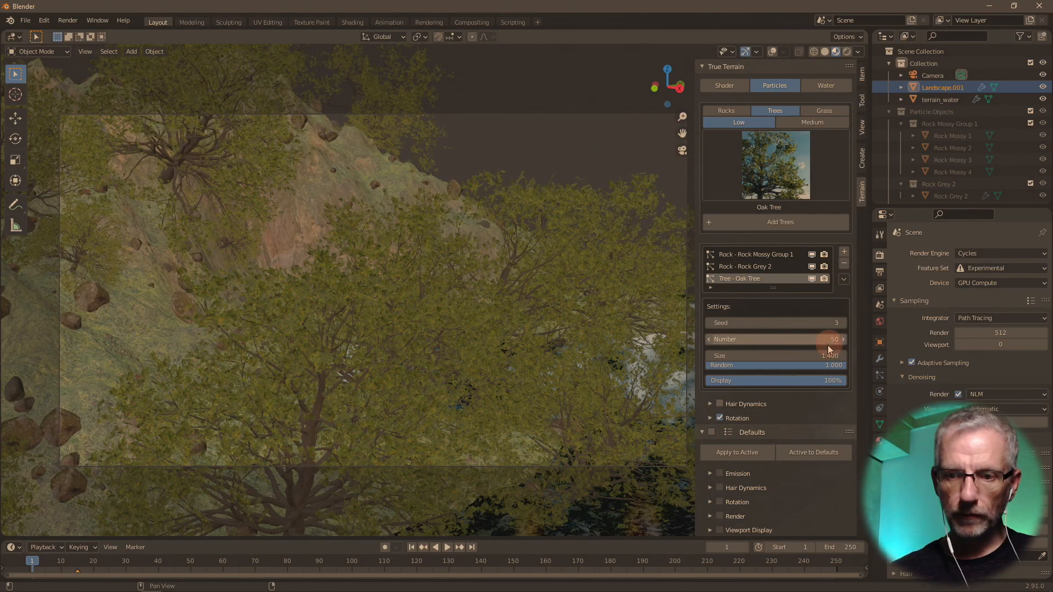
- Try a thinner oak tree distribution with the number at 20 and the seed at 6
left_click(830, 340)
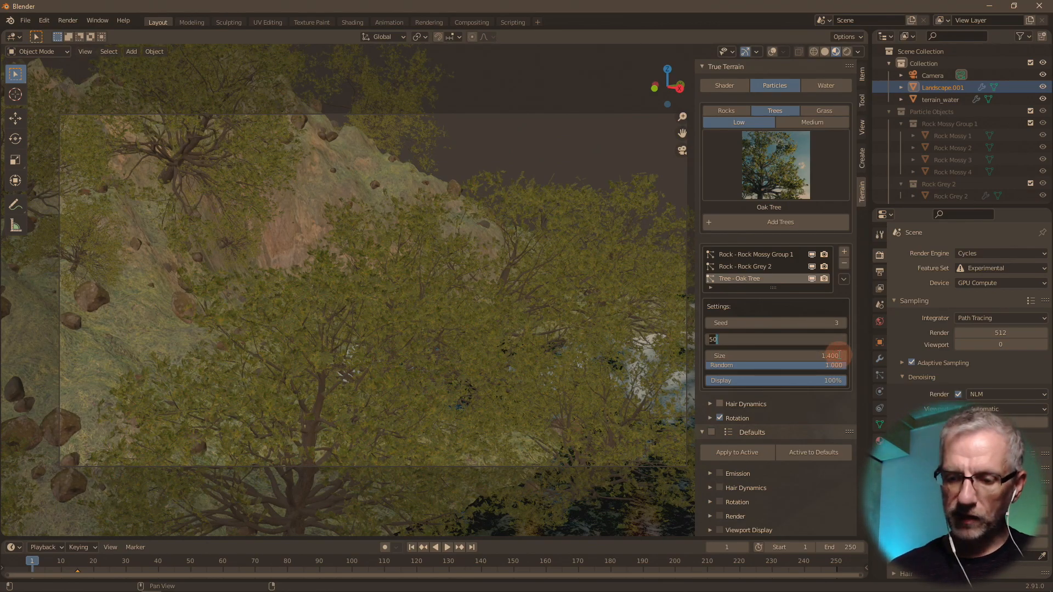
type("20")
key("Return")
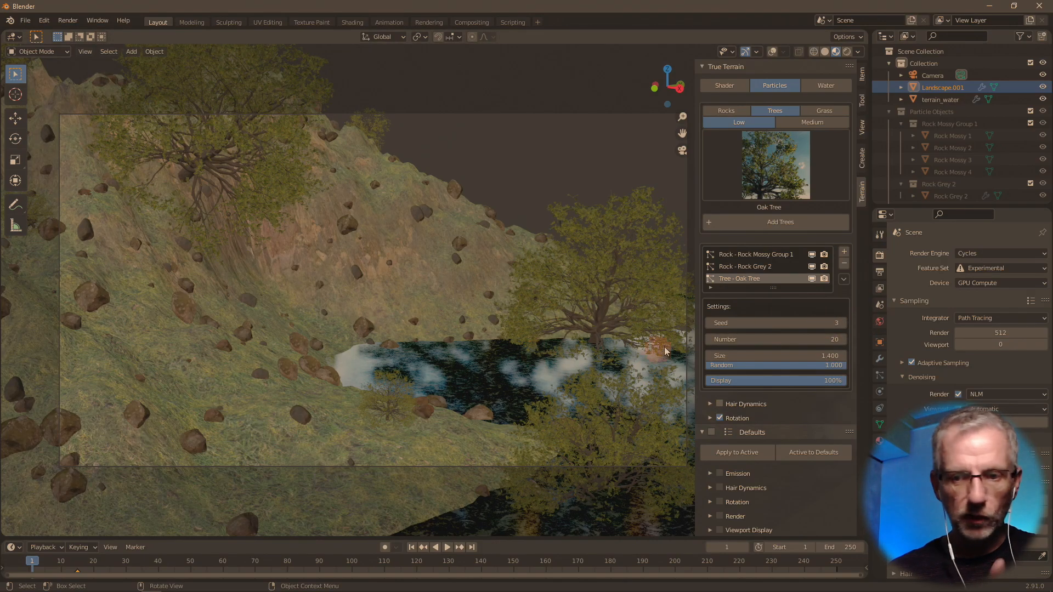
left_click(844, 324)
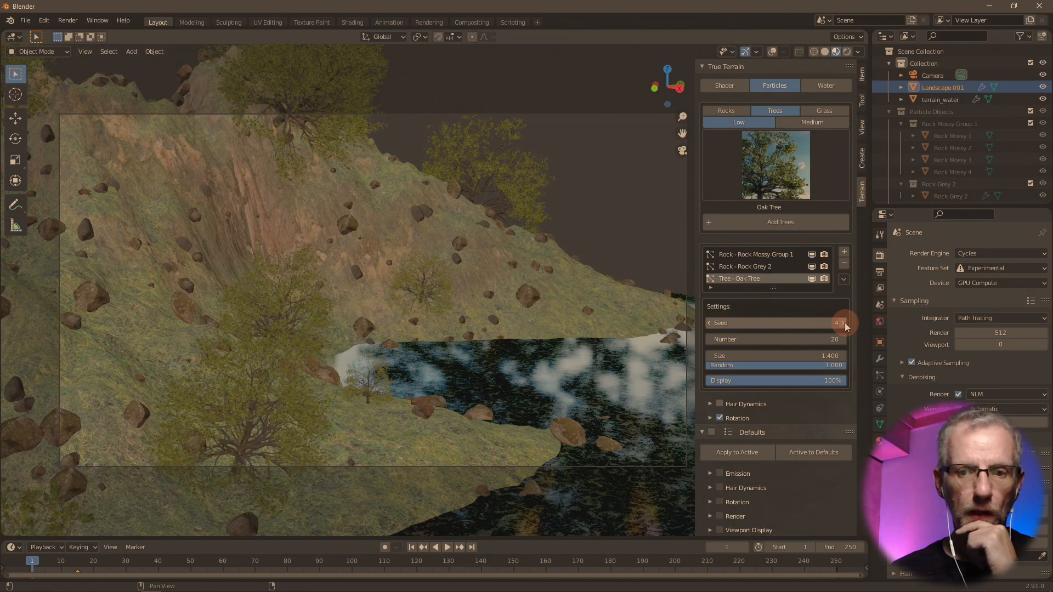
left_click(845, 325)
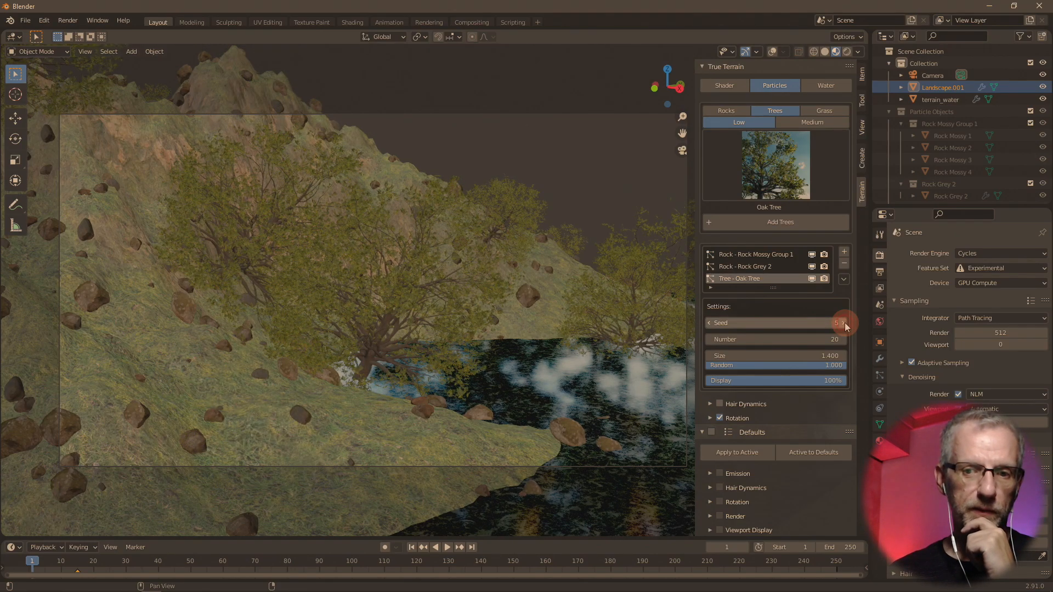
left_click(844, 325)
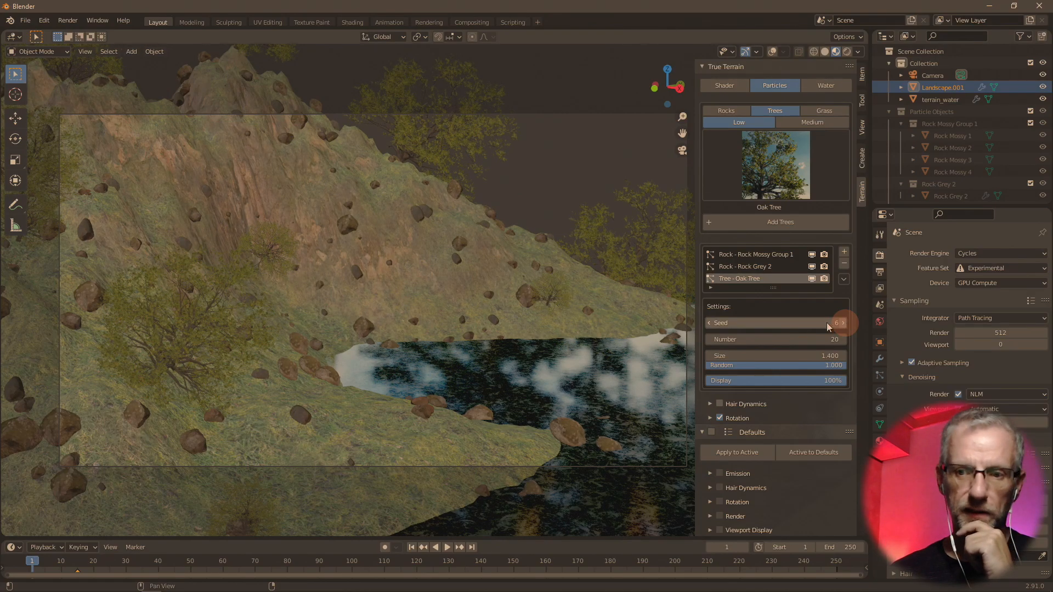
- Set the oak tree particles' number to 50 and the seed to 7
left_click(831, 340)
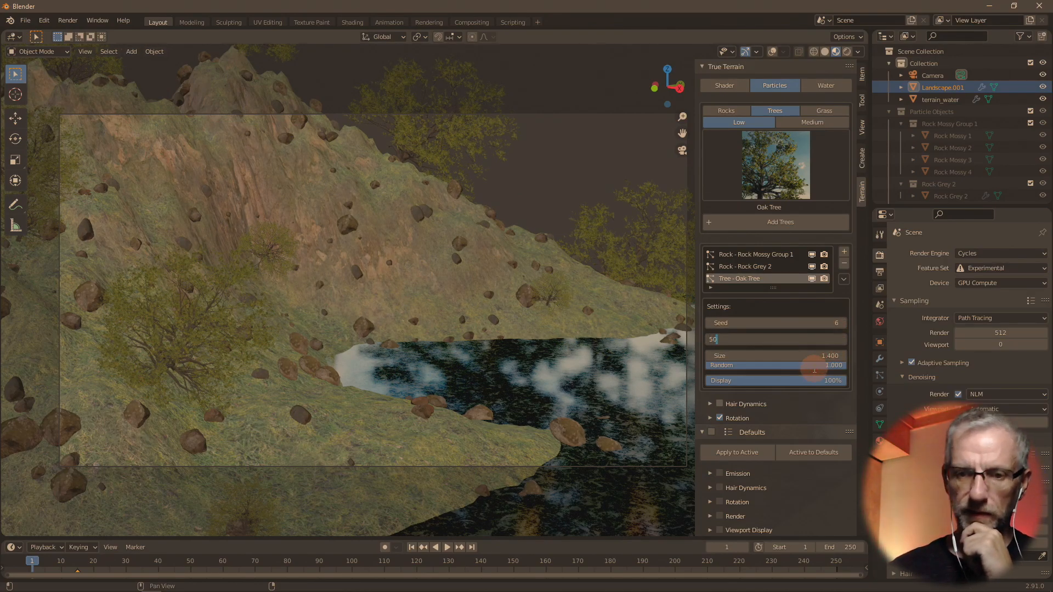
type("50")
key("Return")
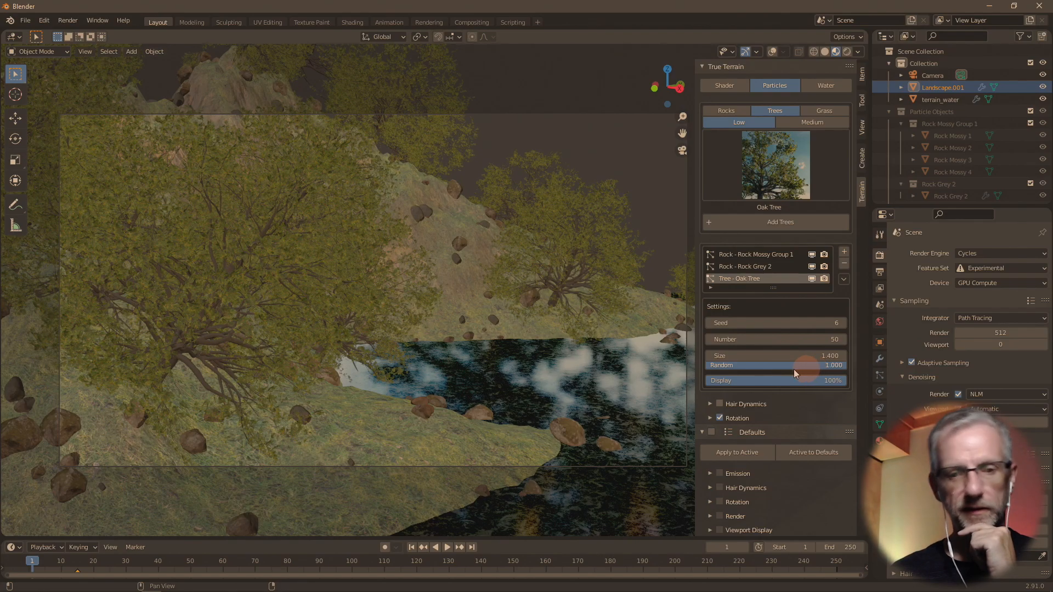
left_click(844, 324)
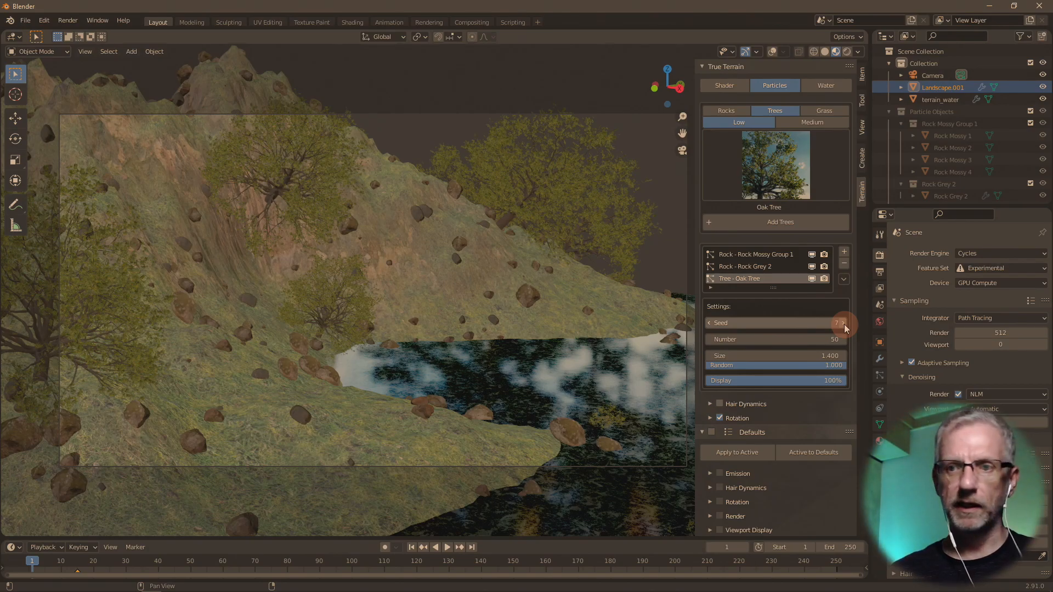
- Add Fern grass particles to the landscape
left_click(835, 112)
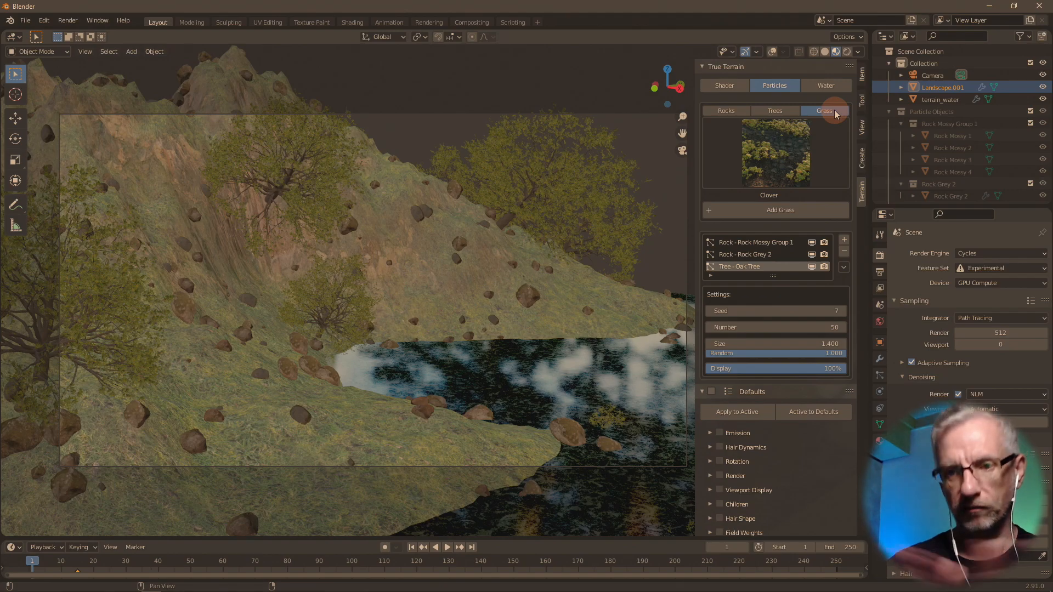
left_click(757, 143)
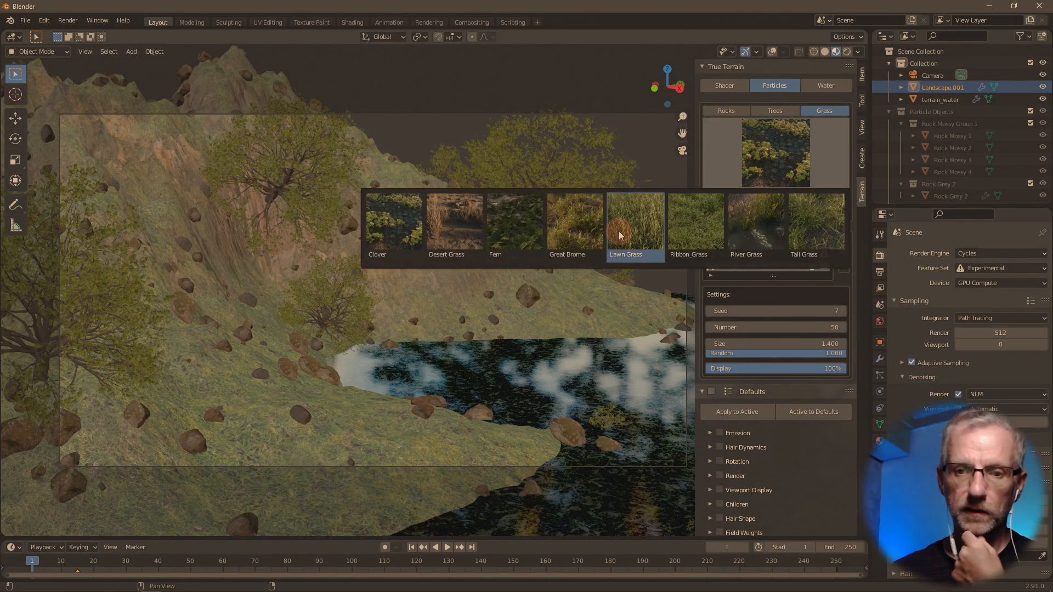
left_click(538, 228)
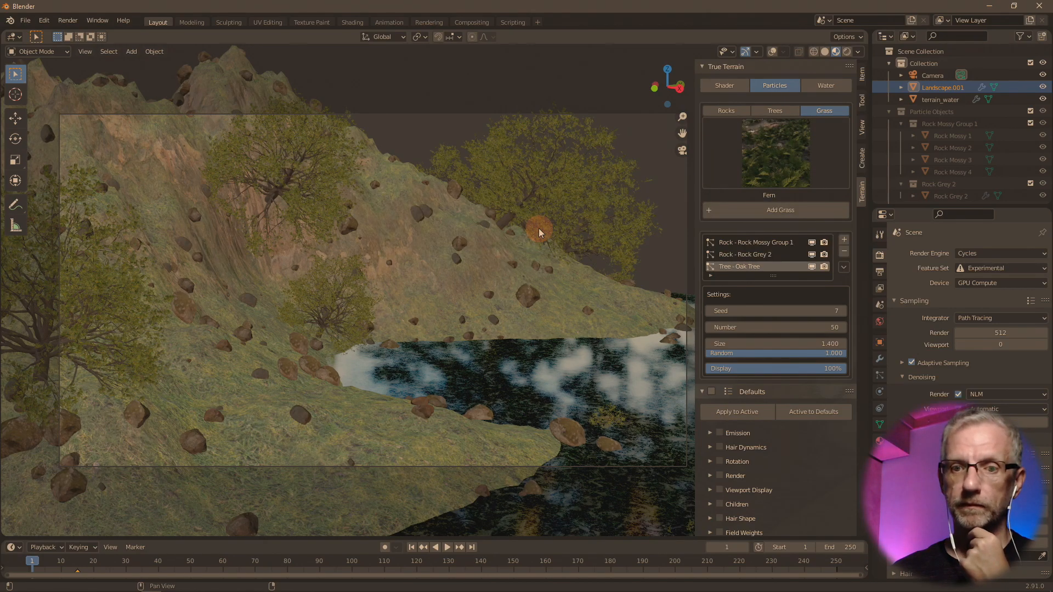
left_click(793, 220)
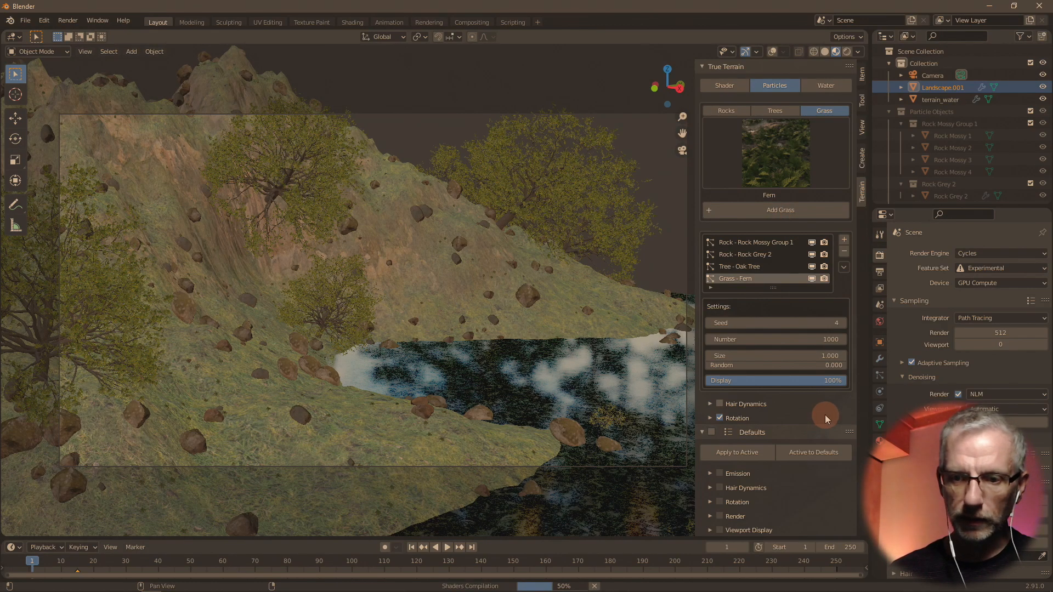
- Try sizes of 5 and 10 for the fern particles
left_click(829, 357)
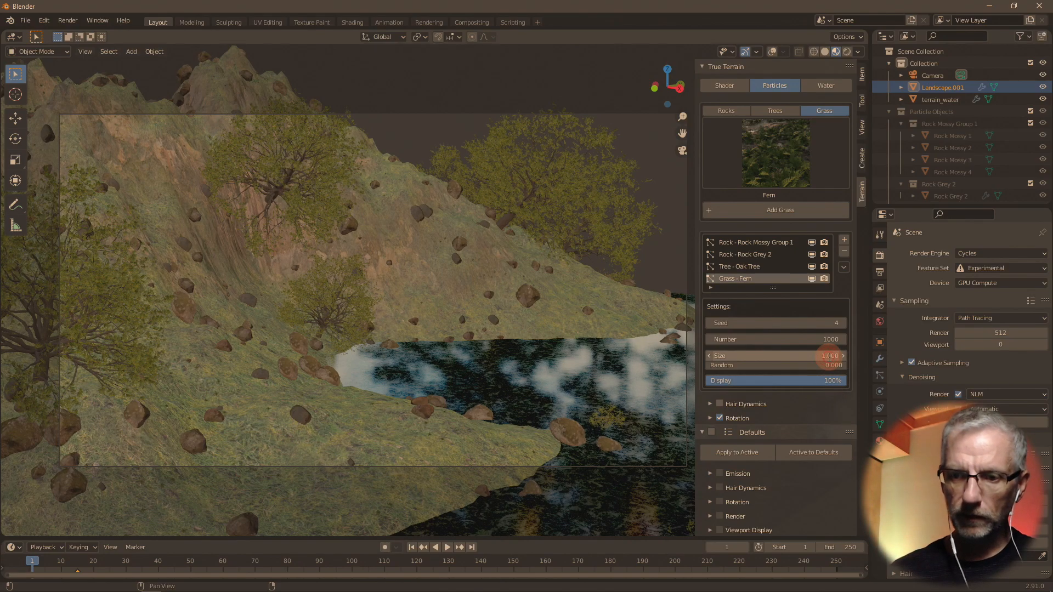
type("1.0")
key("Return")
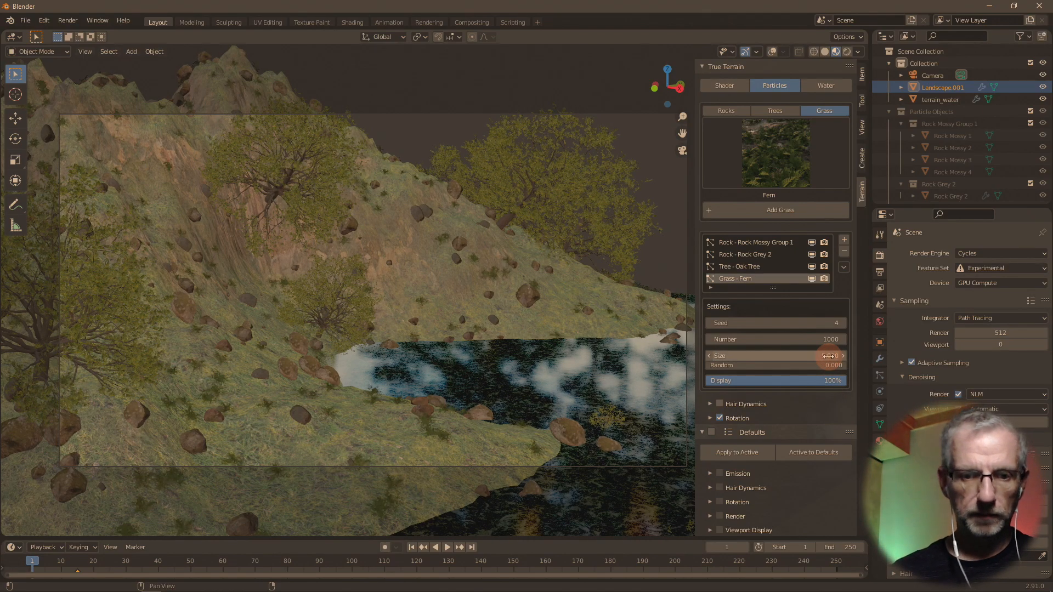
left_click(828, 357)
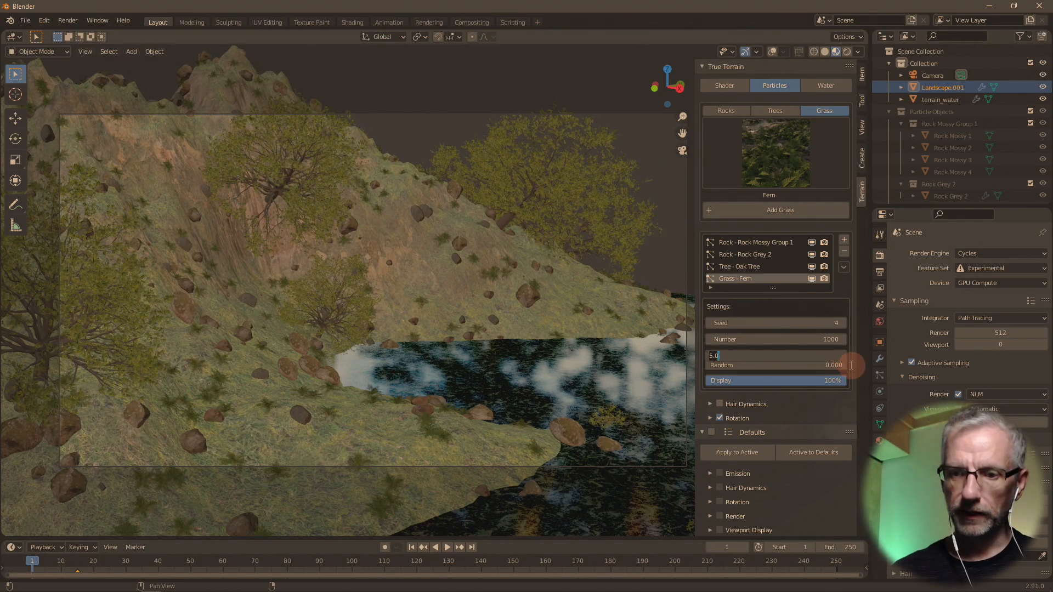
type("5.0")
type("0")
key("Return")
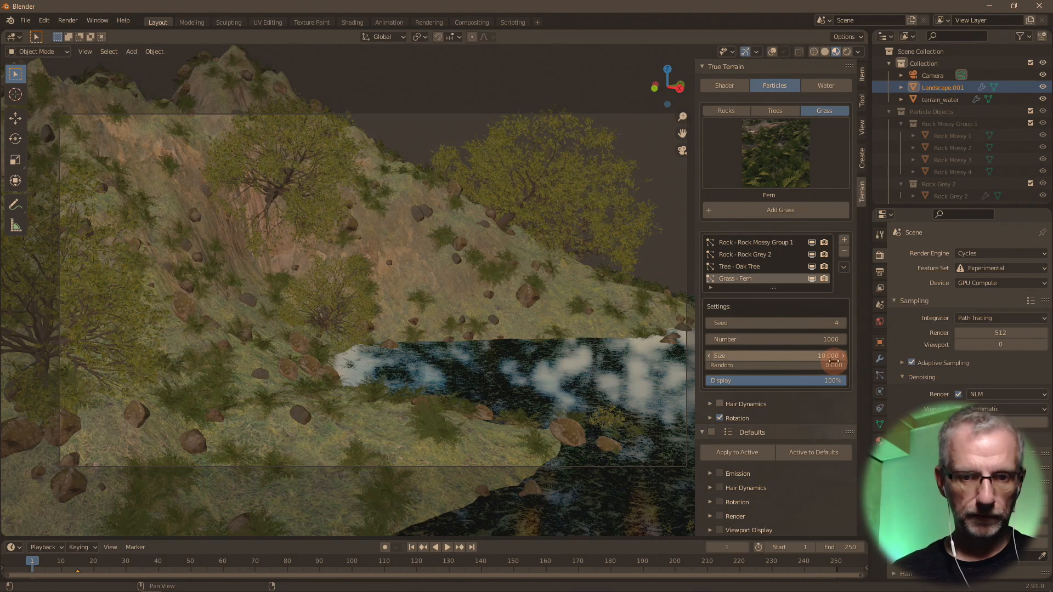
- Set the Random size value of the fern particles to 1
left_click(832, 366)
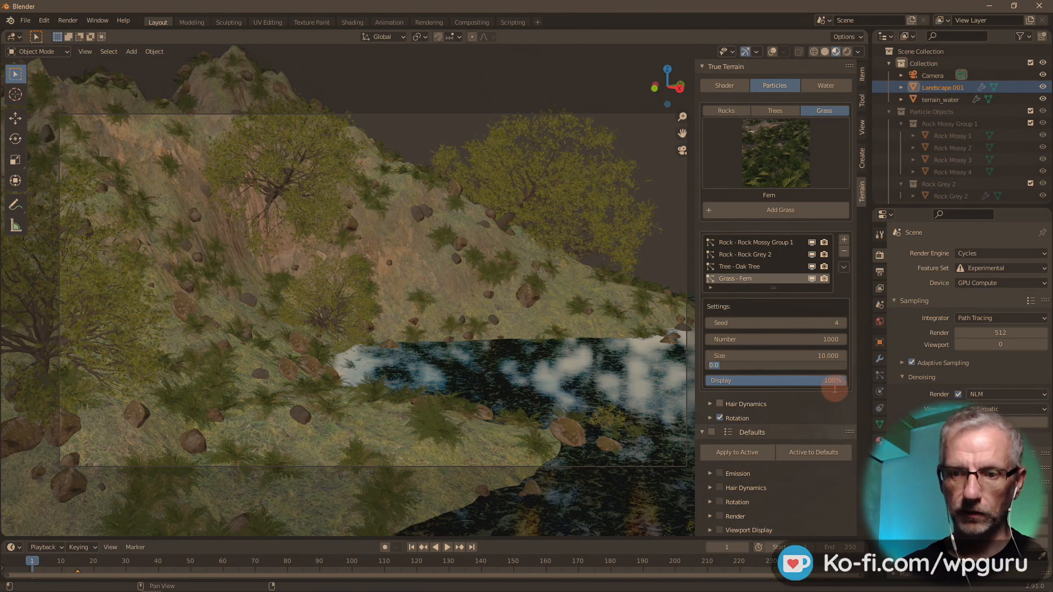
type("1")
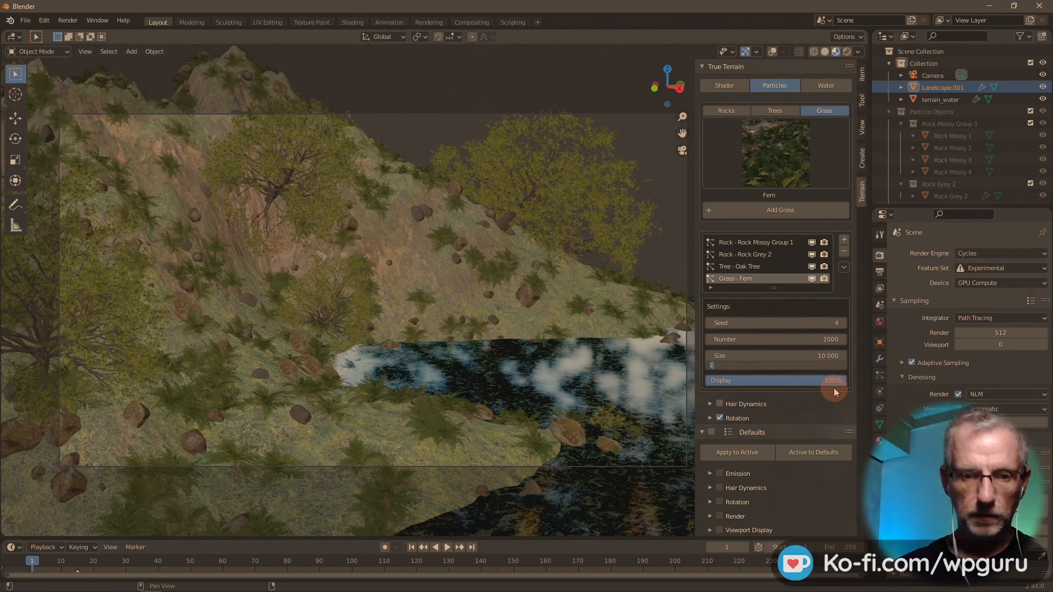
key("Return")
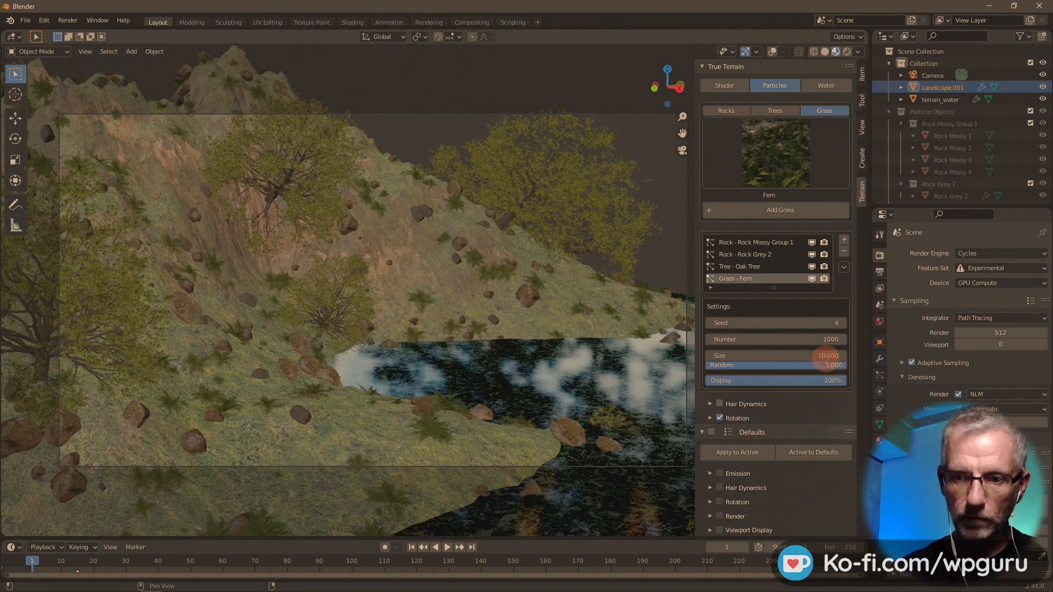
- Set the fern particles' size to 20 and the seed to 5
left_click(827, 356)
type("20")
key("Return")
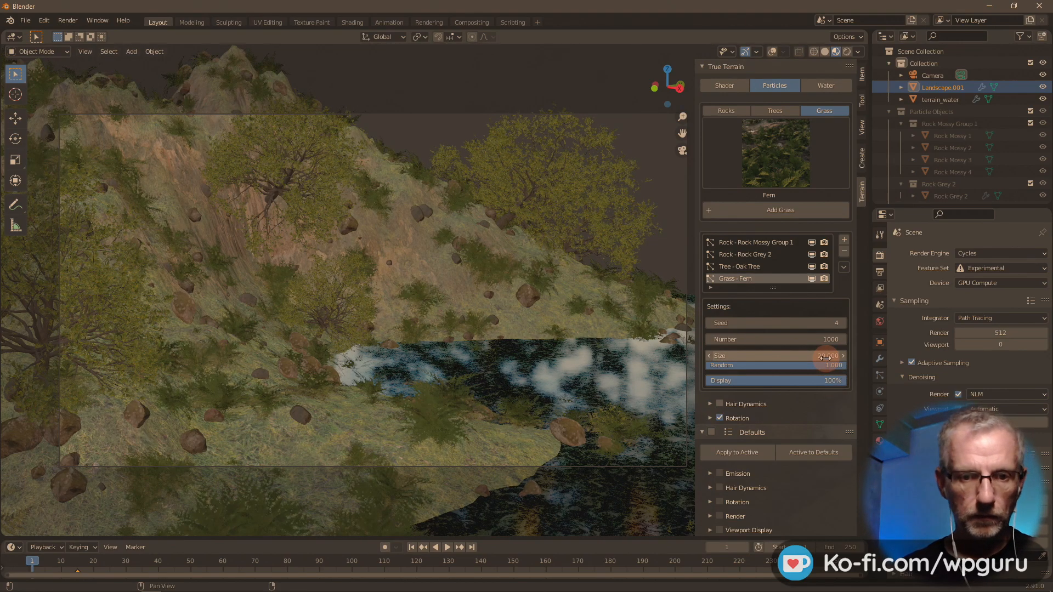
left_click(844, 325)
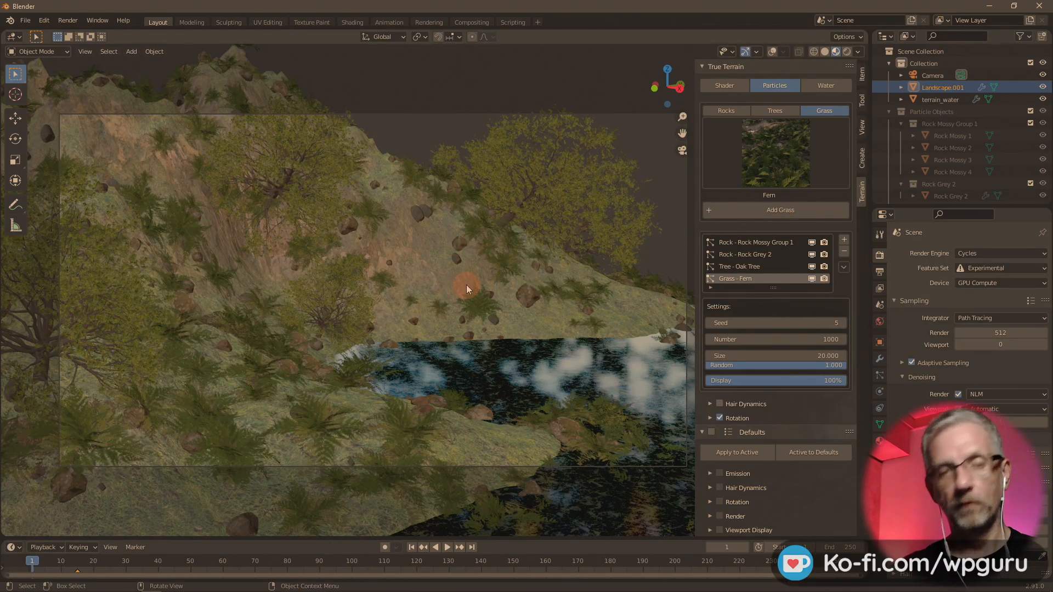
- Save the scene as "Test 2.blend" in the Pure Landscape folder
left_click(26, 21)
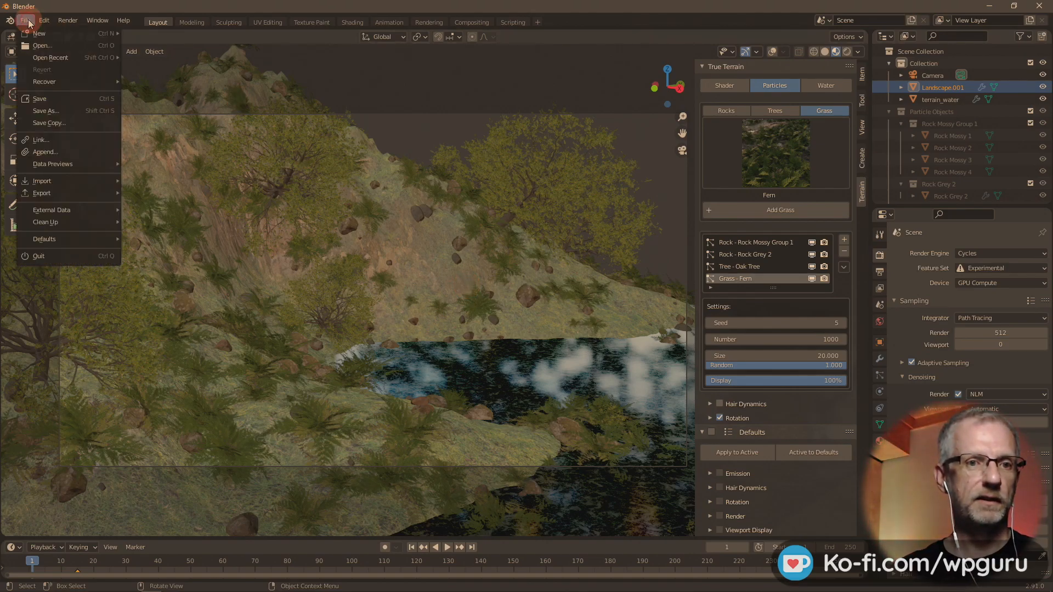
left_click(66, 109)
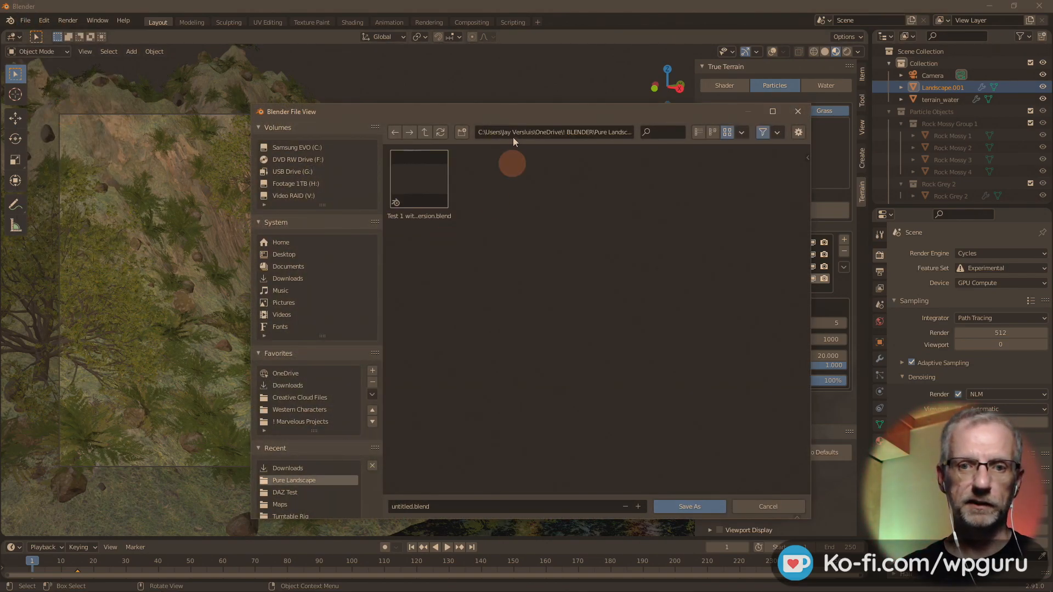
left_click_drag(530, 113, 413, 72)
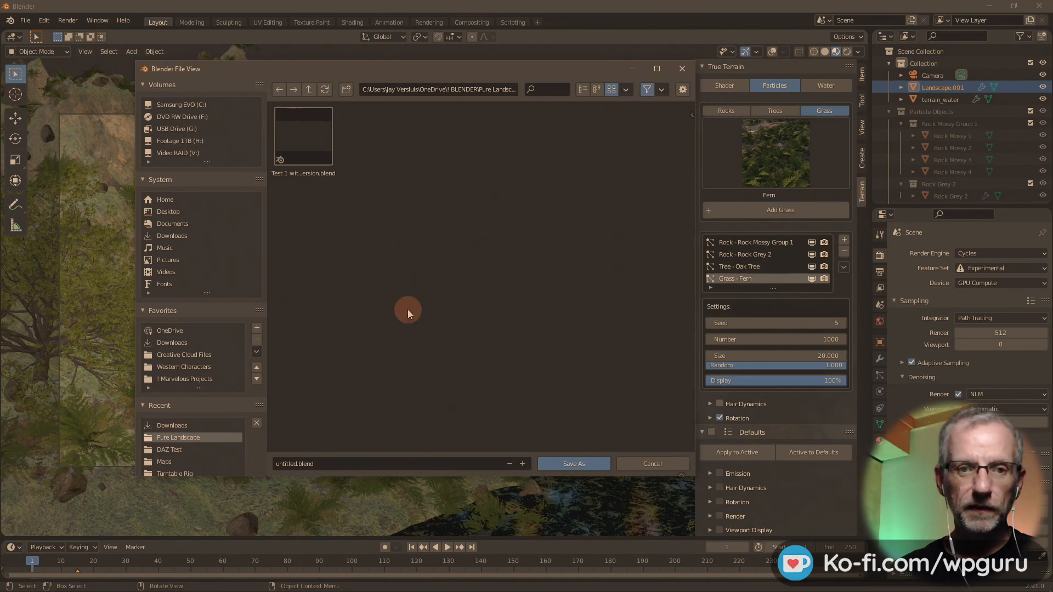
left_click(407, 464)
type("Test 2")
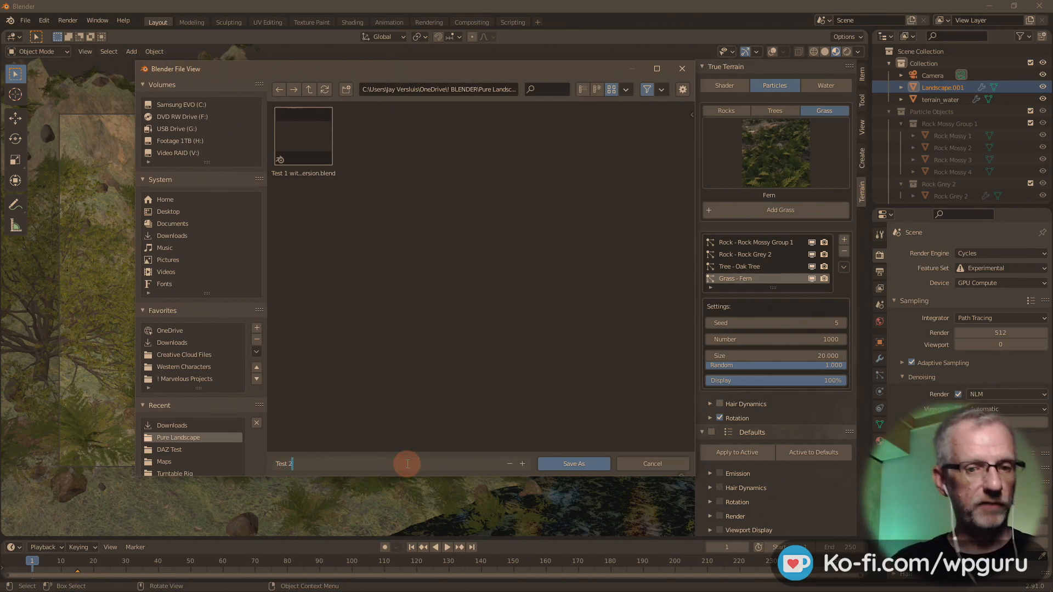
key("Return")
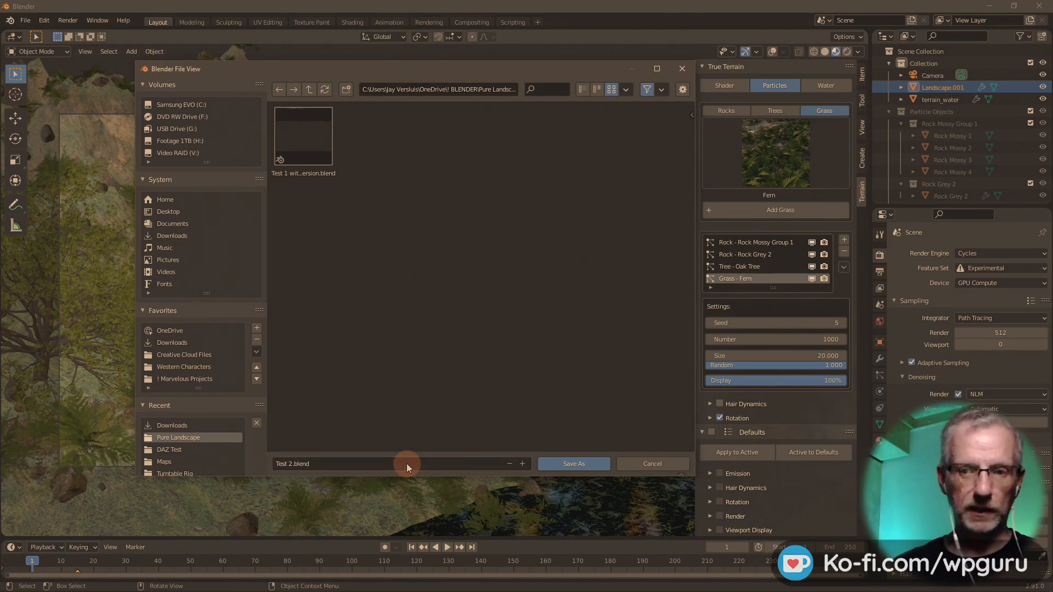
left_click(589, 469)
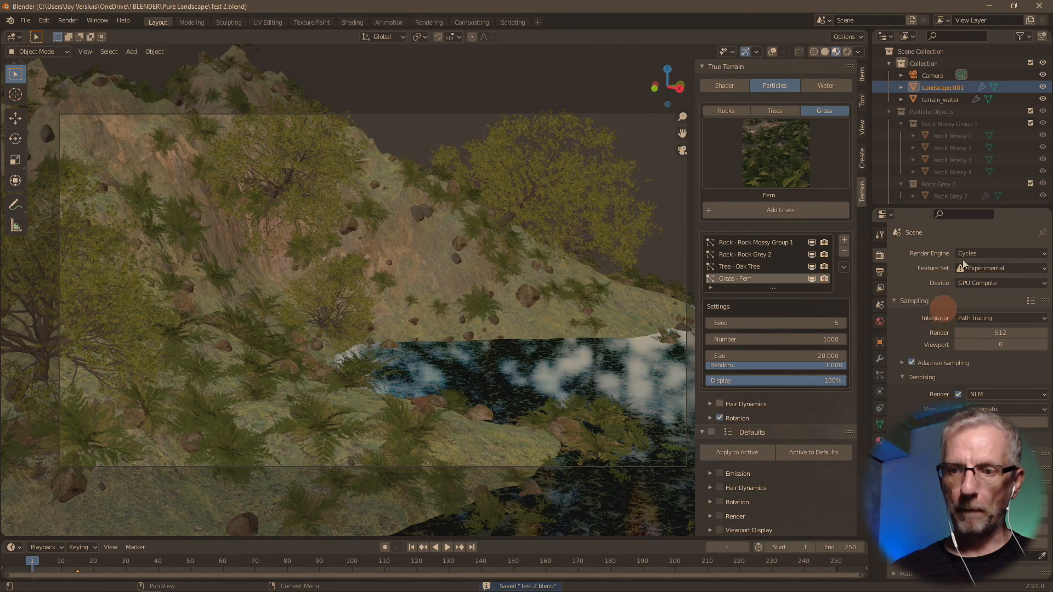
left_click(880, 236)
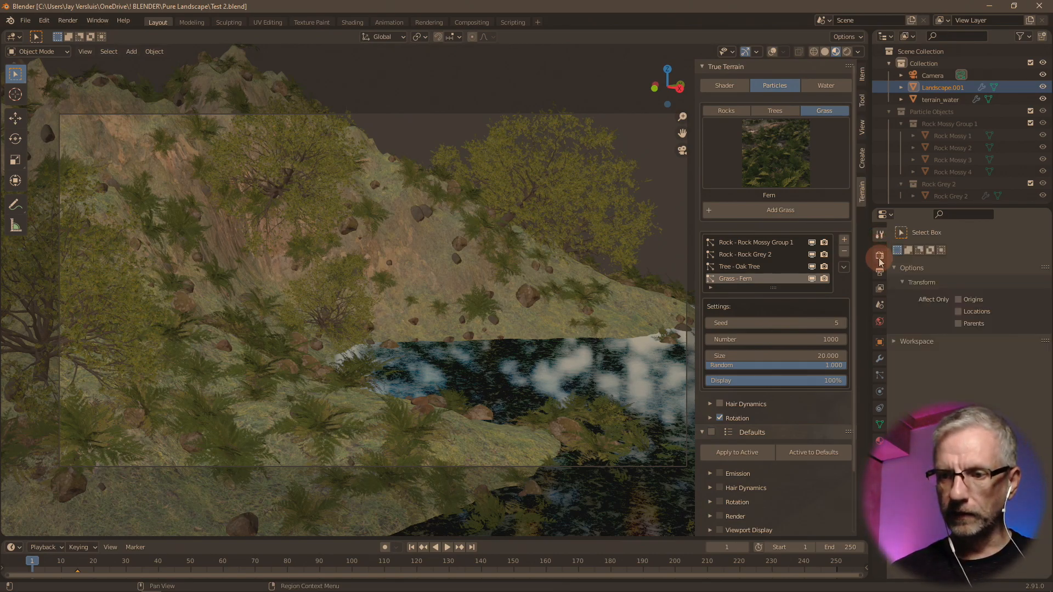
- Set the output resolution percentage to 100%
left_click(880, 256)
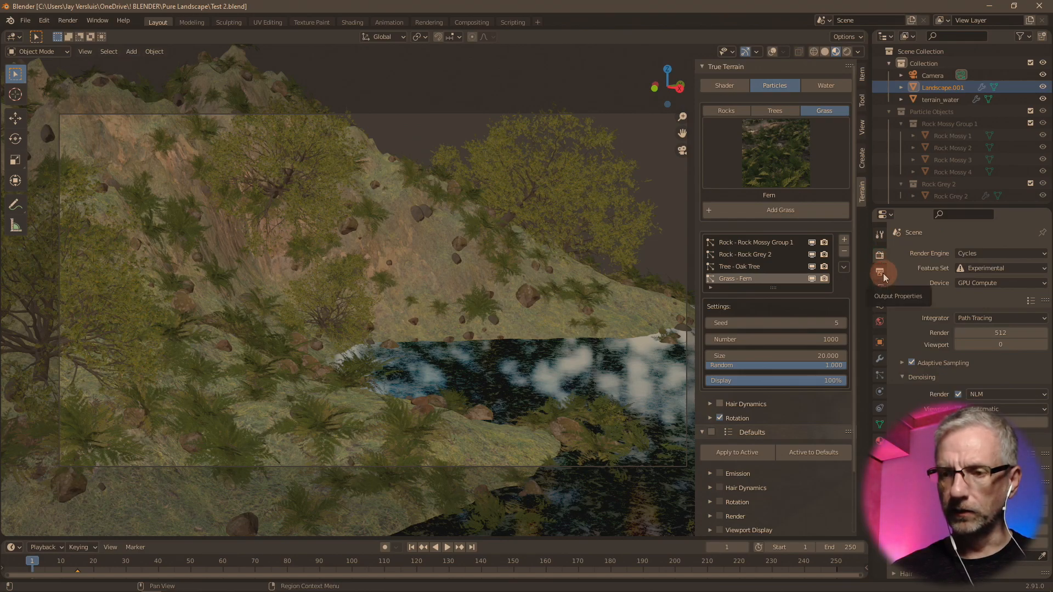
left_click(882, 274)
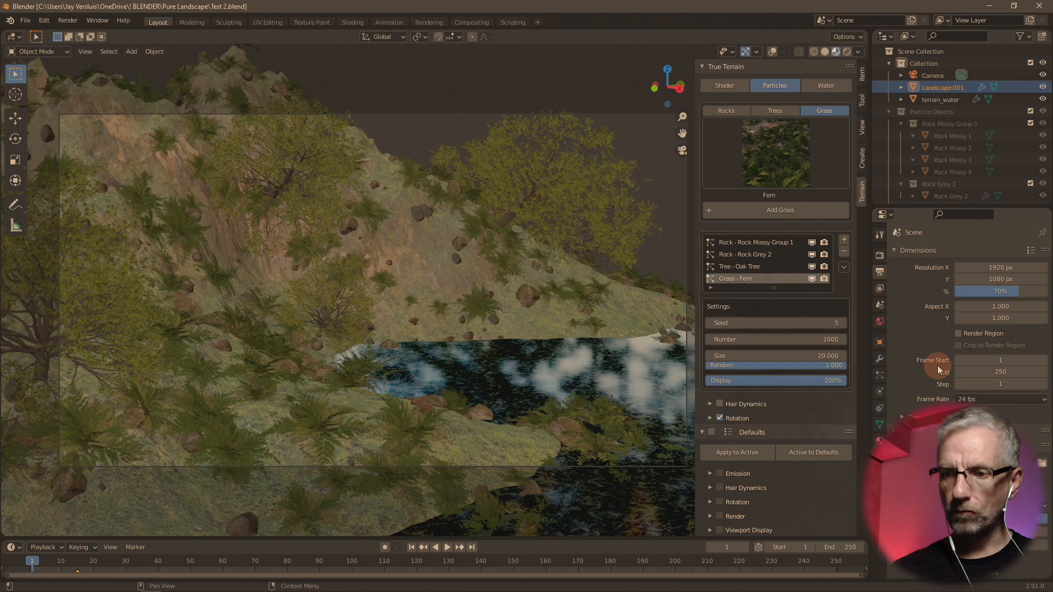
left_click(880, 289)
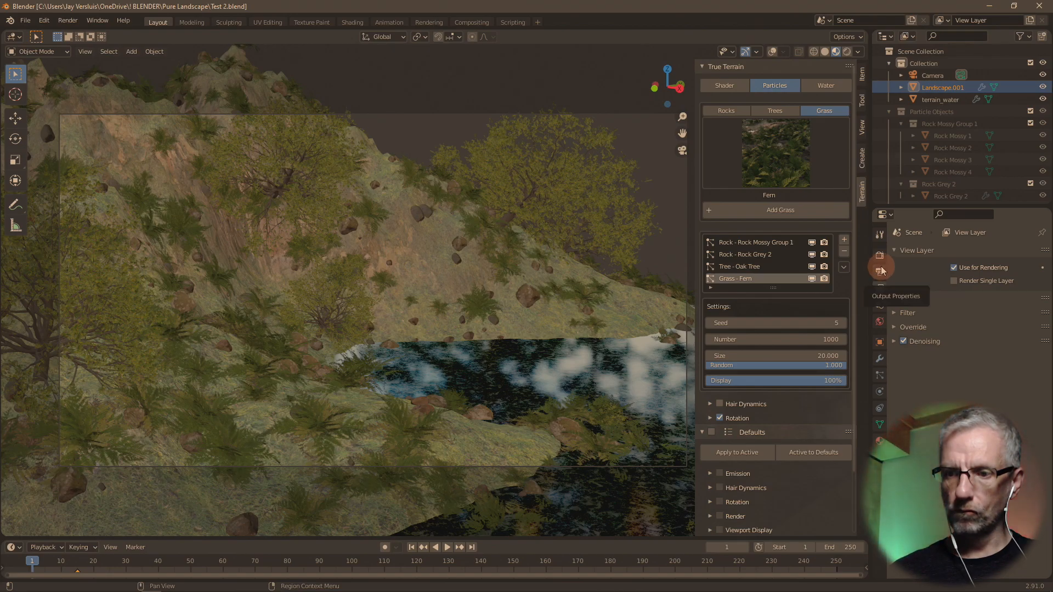
left_click(880, 272)
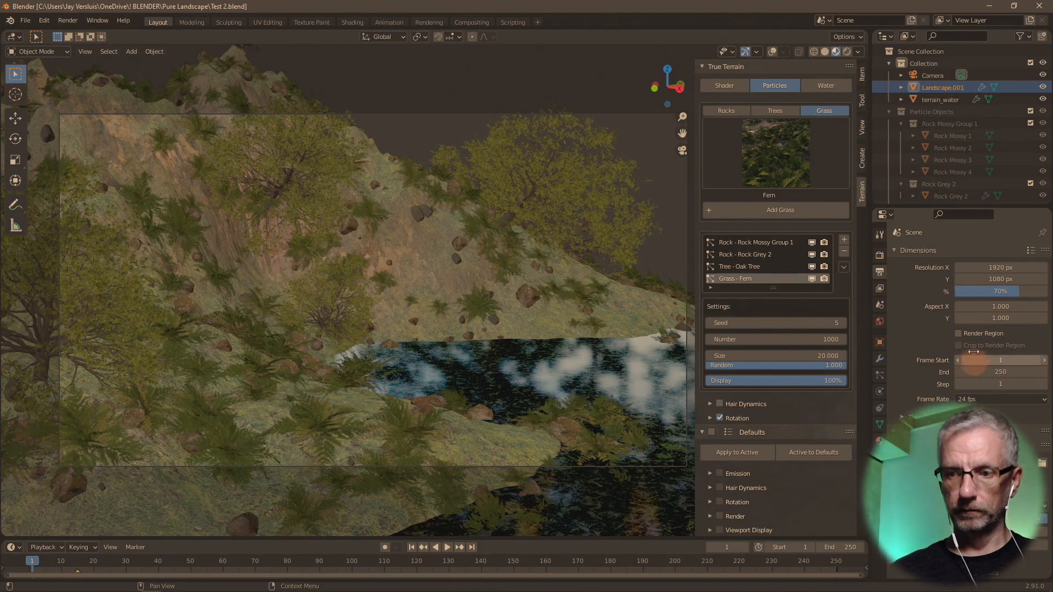
left_click(985, 295)
type("1")
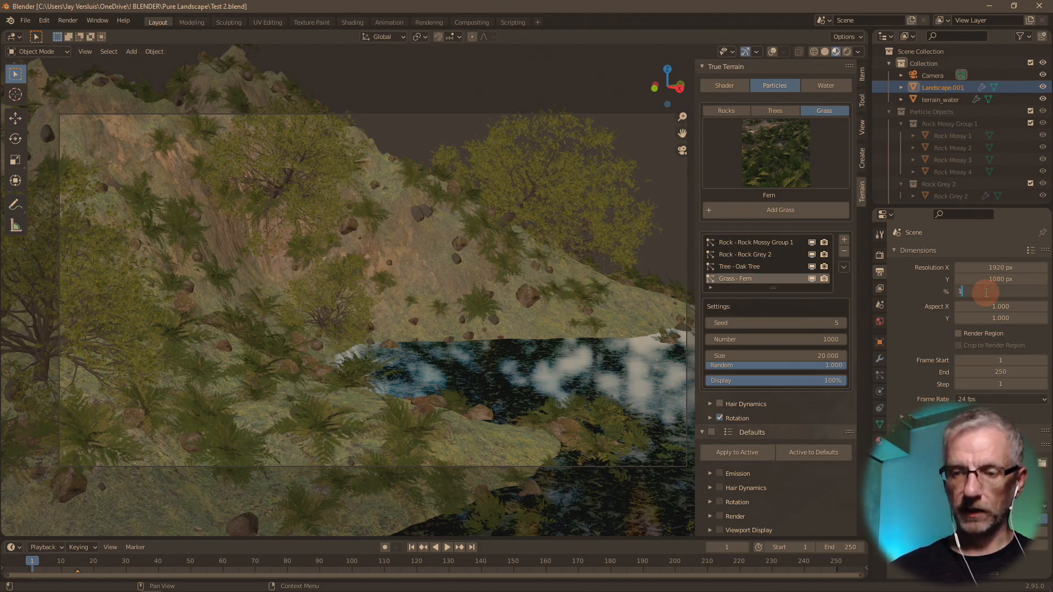
type("00")
key("Return")
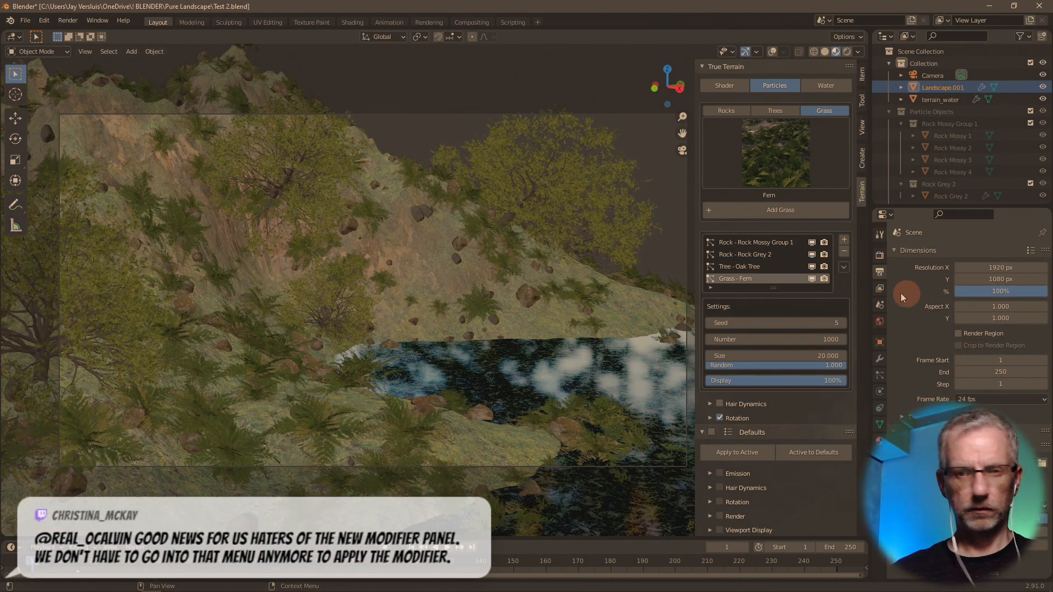
- Set the output resolution percentage to 40% and render a still image of the scene
left_click(968, 293)
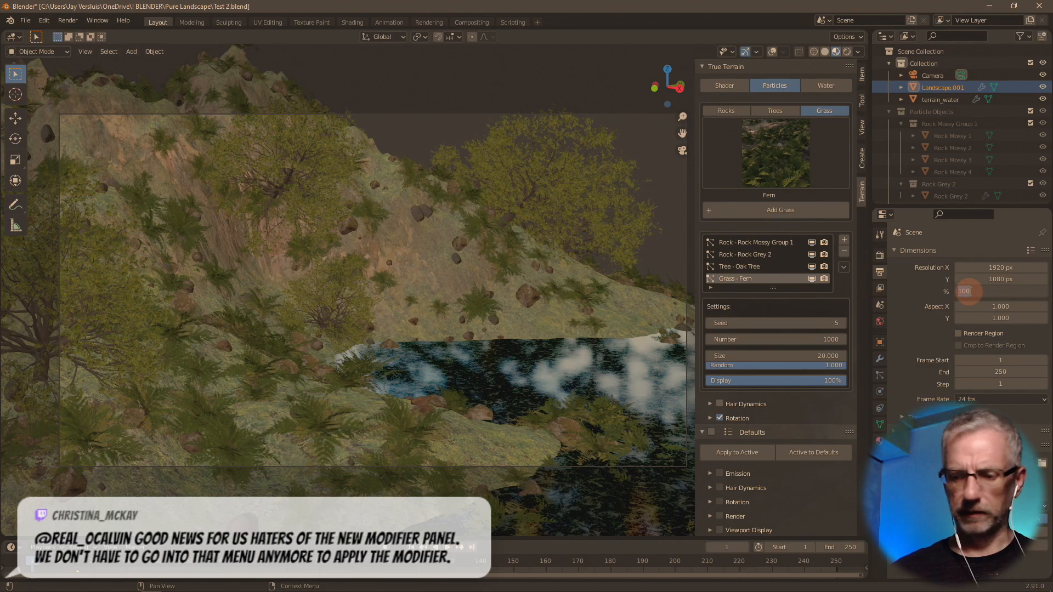
type("40")
key("Return")
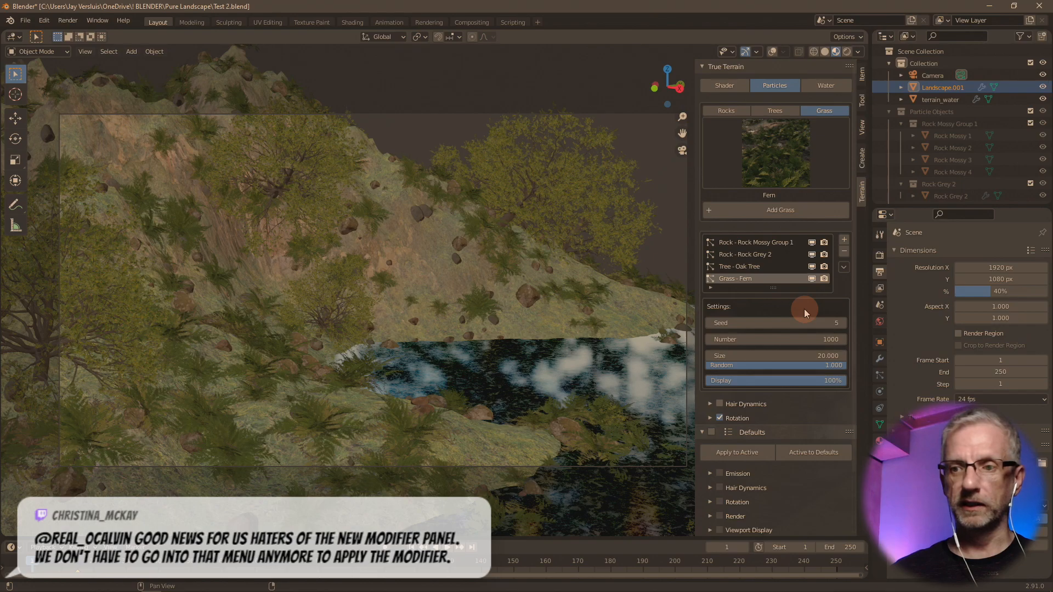
left_click(68, 20)
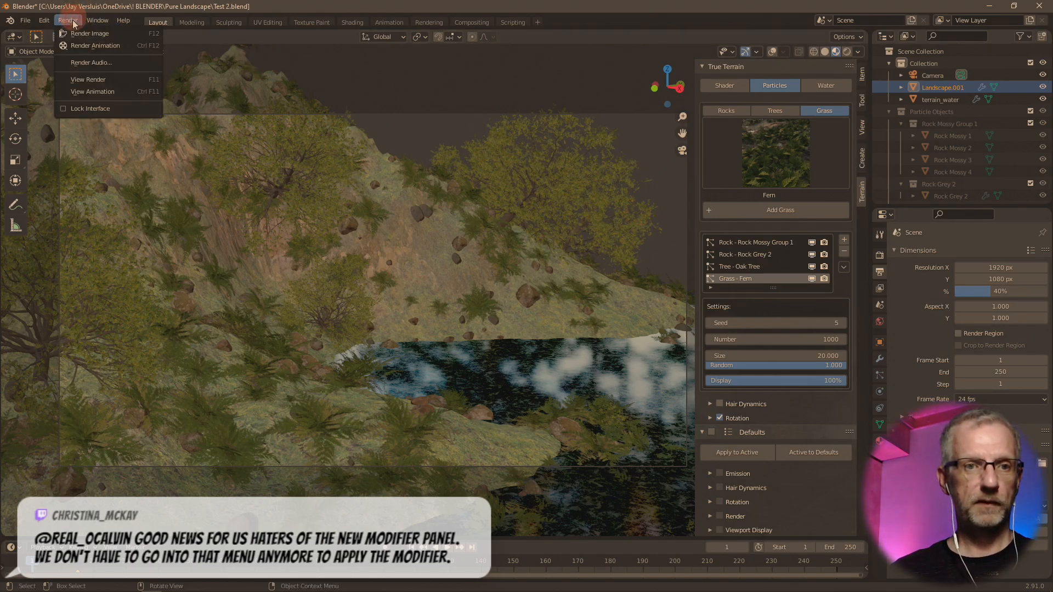
left_click(88, 32)
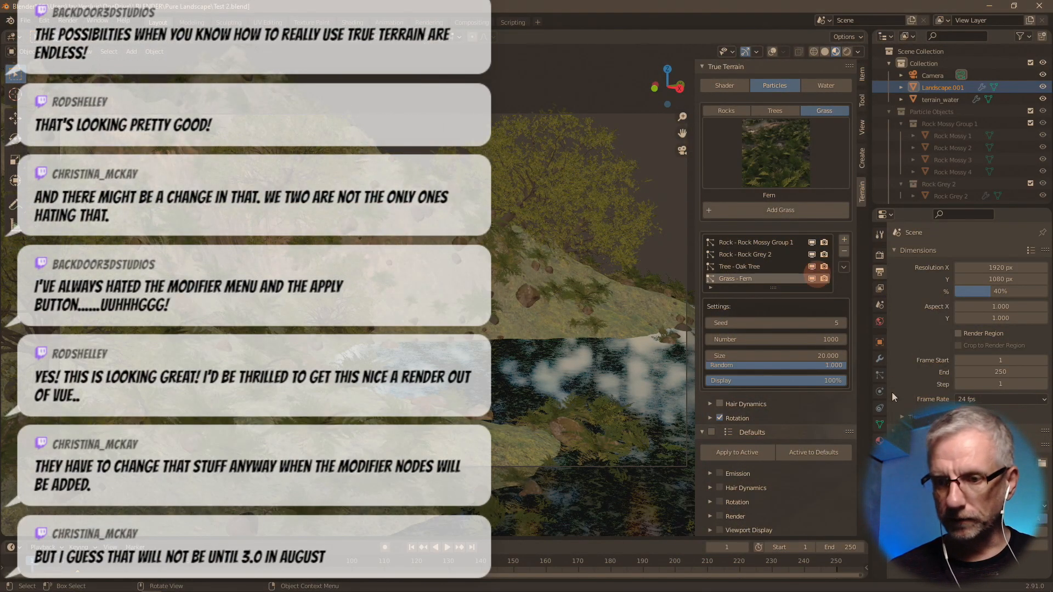
- Check the landscape's particle system settings and the apply options of its Rock Mossy Group 1 modifier
left_click(879, 377)
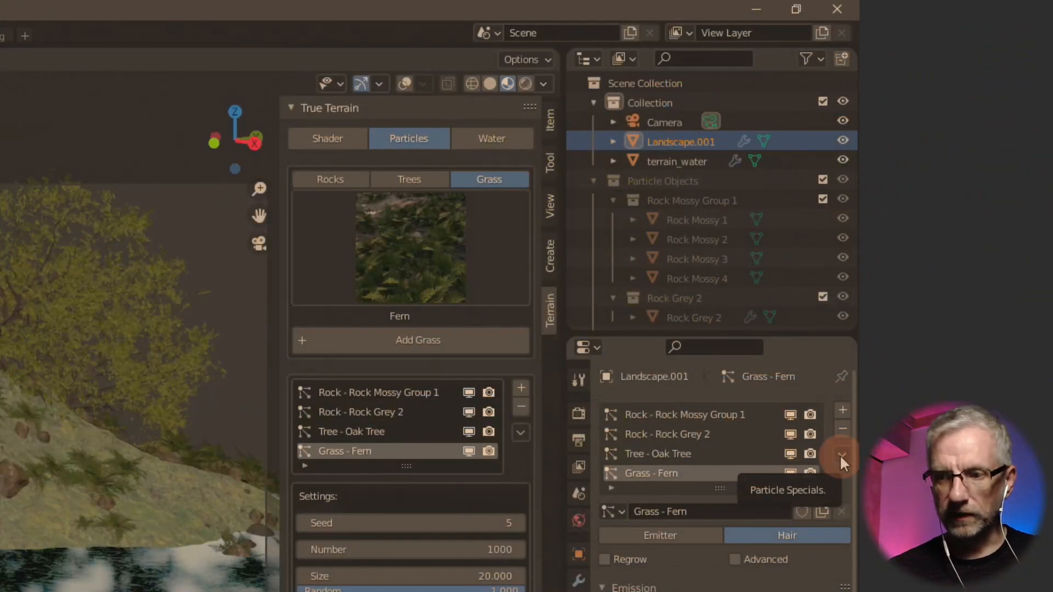
left_click(840, 454)
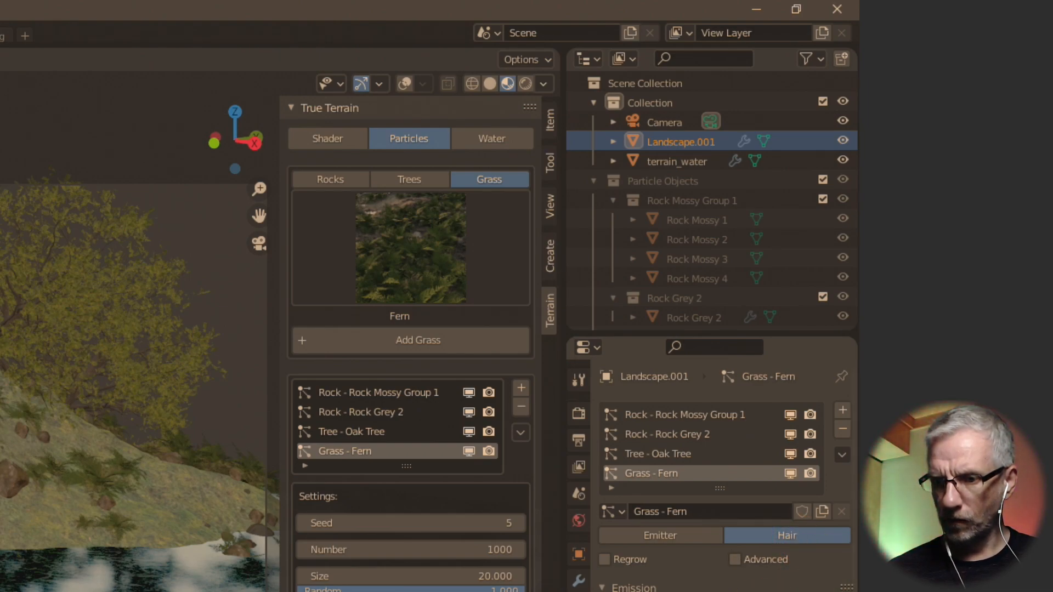
left_click(848, 588)
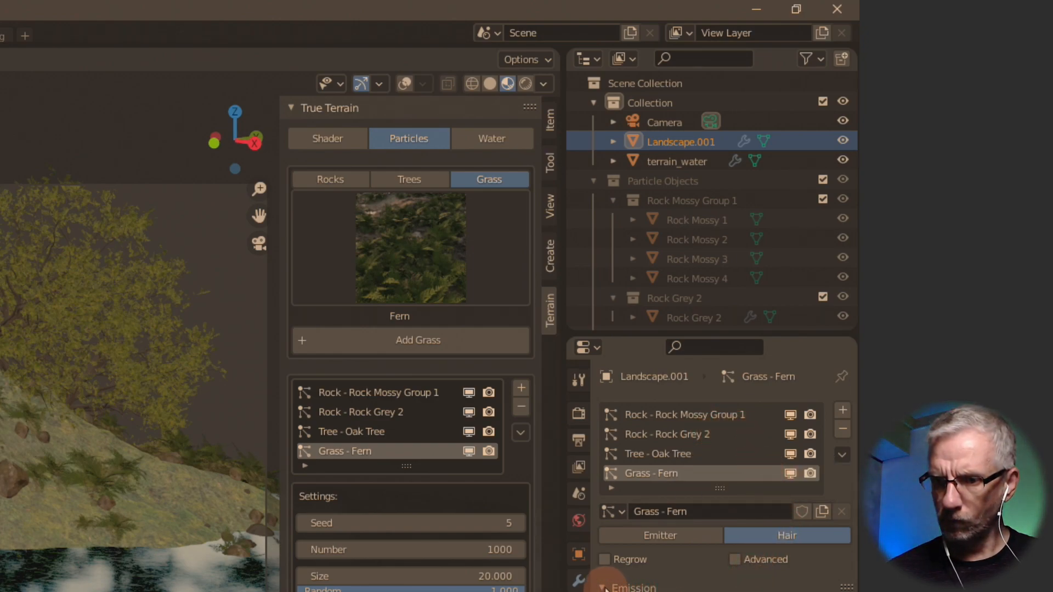
left_click(579, 581)
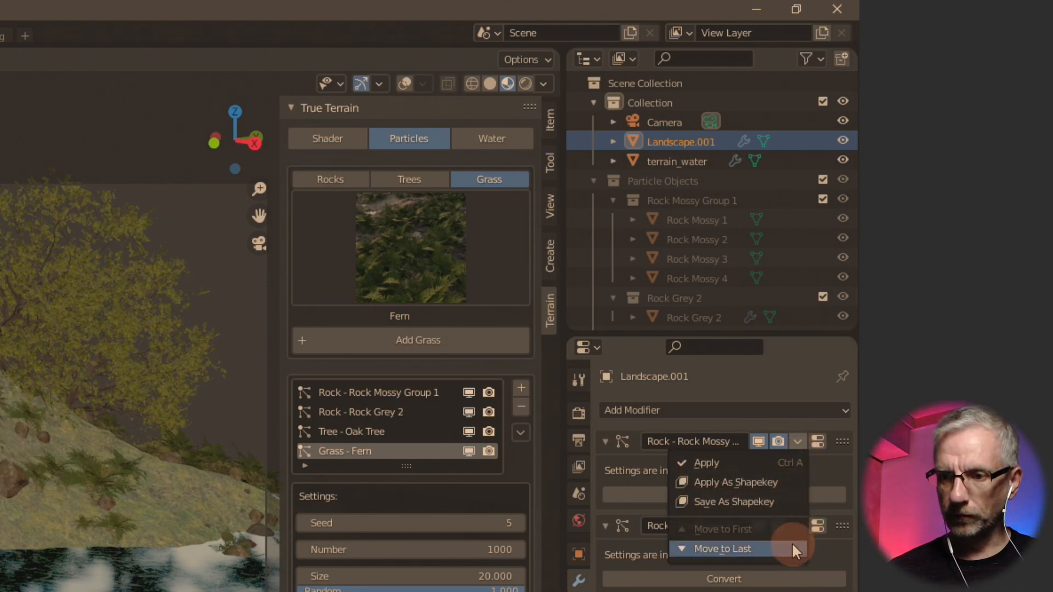
left_click(799, 442)
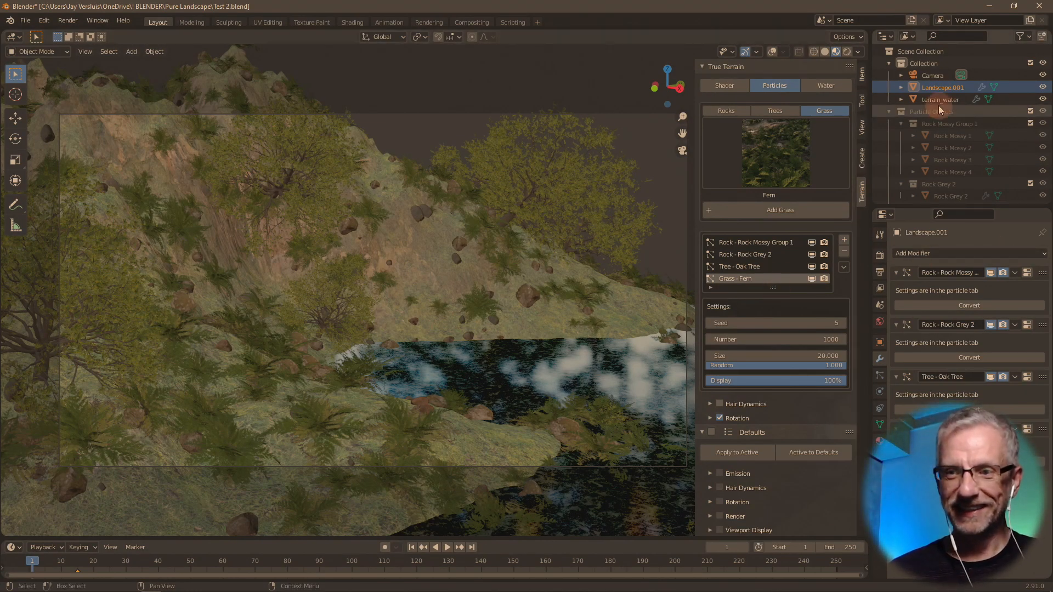
- Check the camera's lens settings, and view the landscape and water from another angle before returning to the camera view
left_click(932, 76)
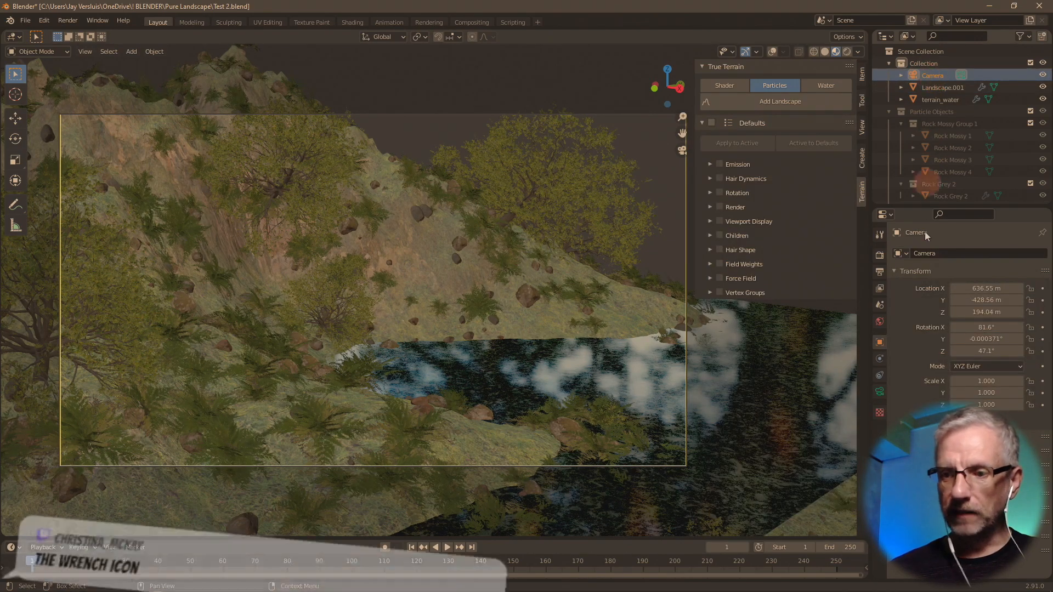
left_click(880, 391)
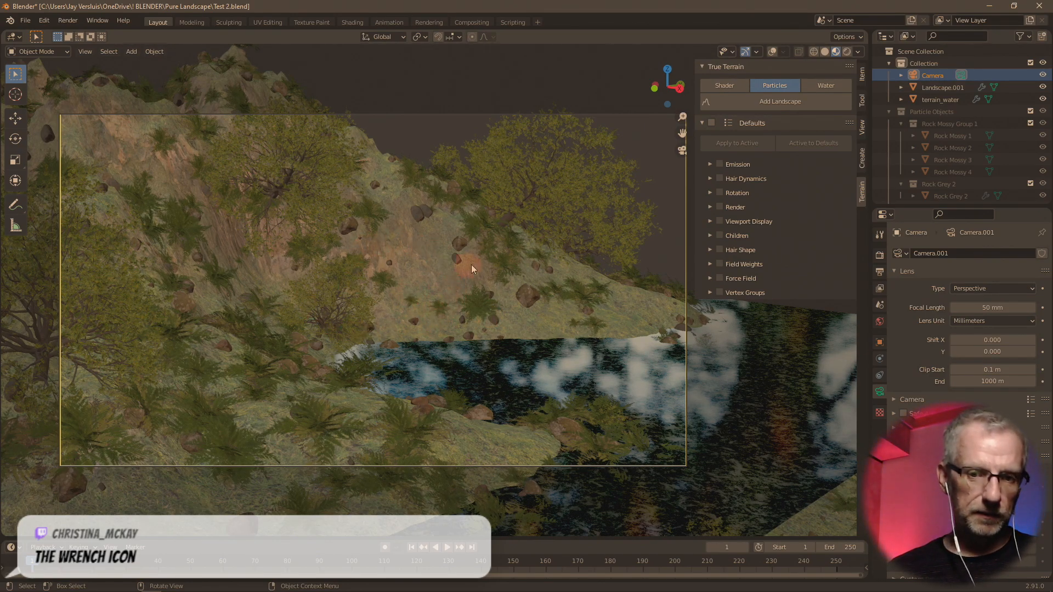
left_click(415, 323)
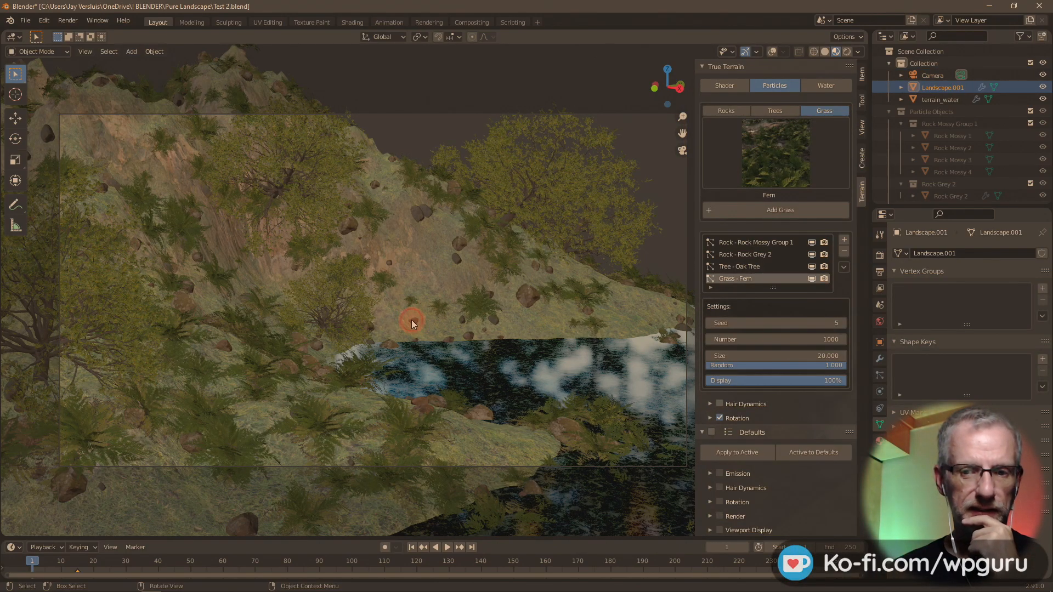
left_click(412, 321)
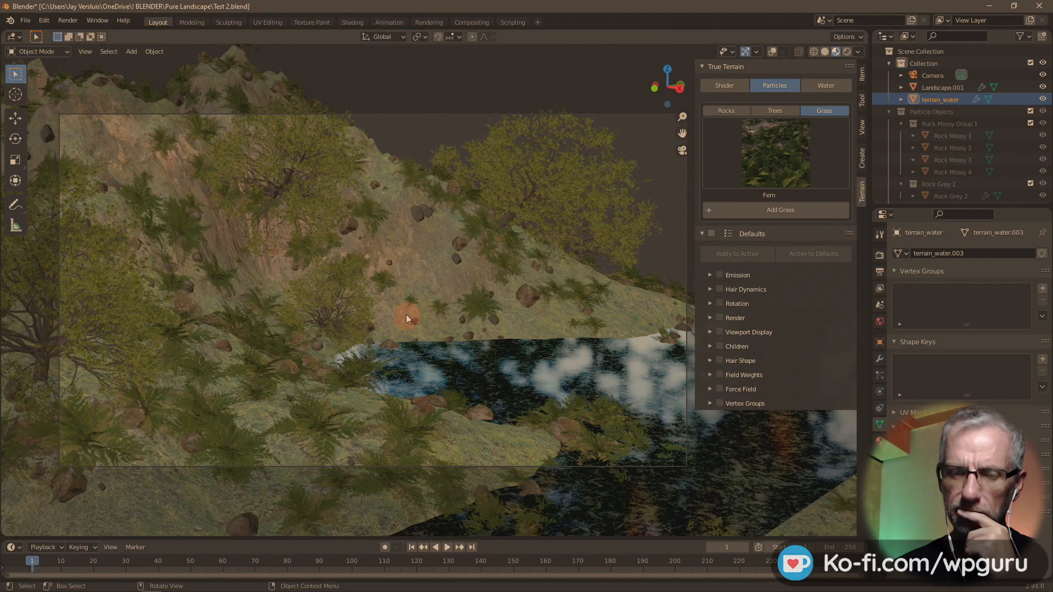
middle_click_drag(432, 328, 430, 337)
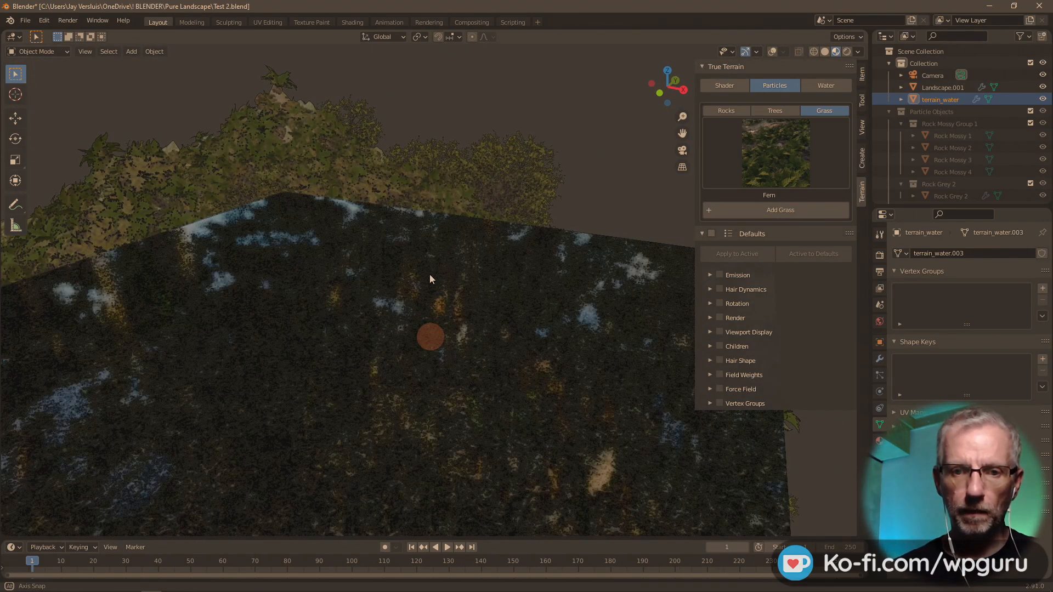
key("KP_0")
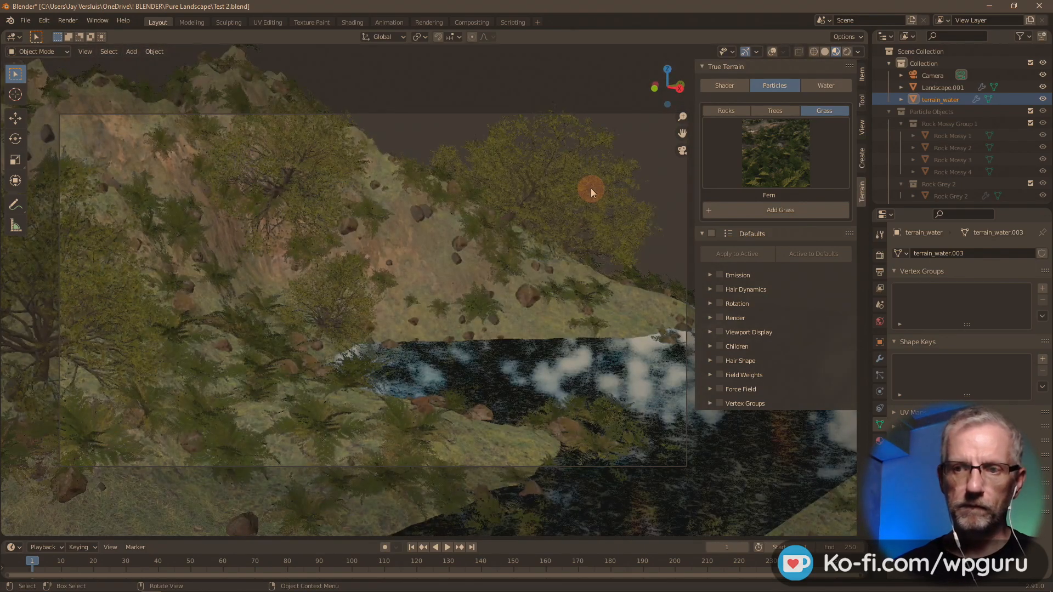
- Show the scene in solid shading and check the options of the Solidify modifier on terrain_water
left_click(824, 51)
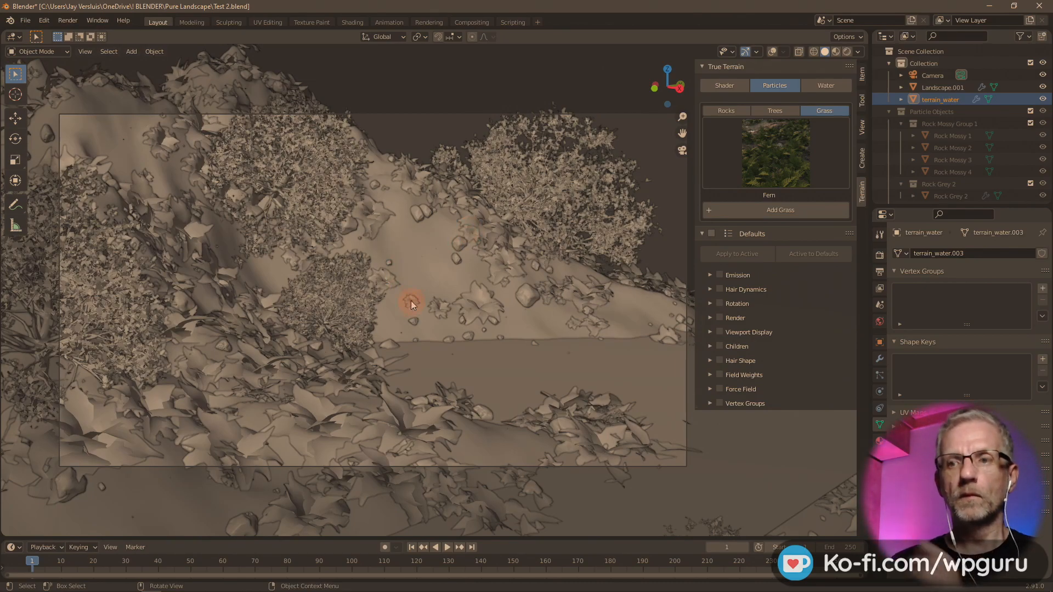
left_click(880, 359)
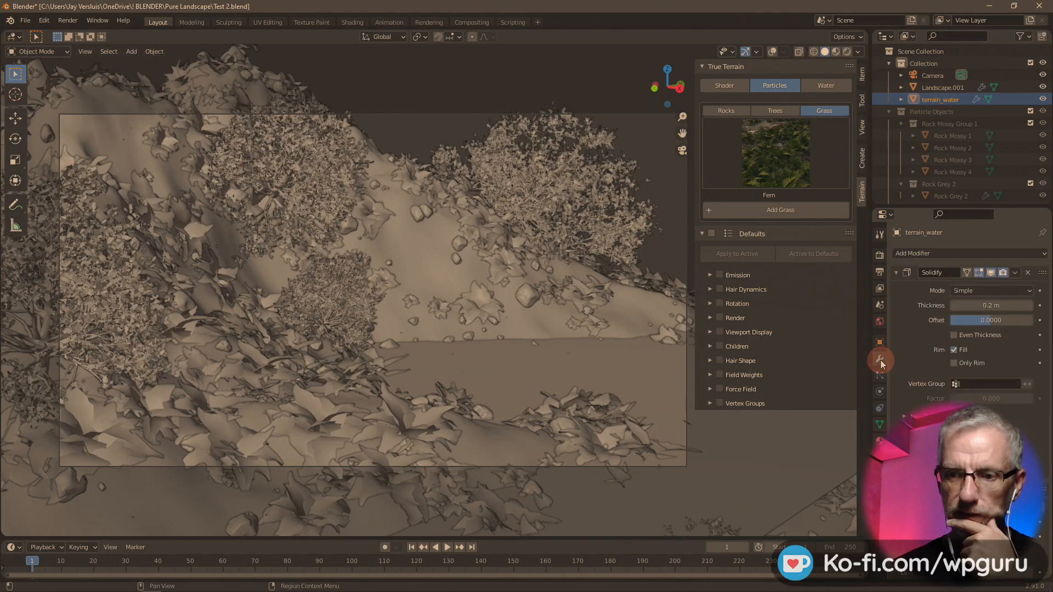
left_click(1015, 274)
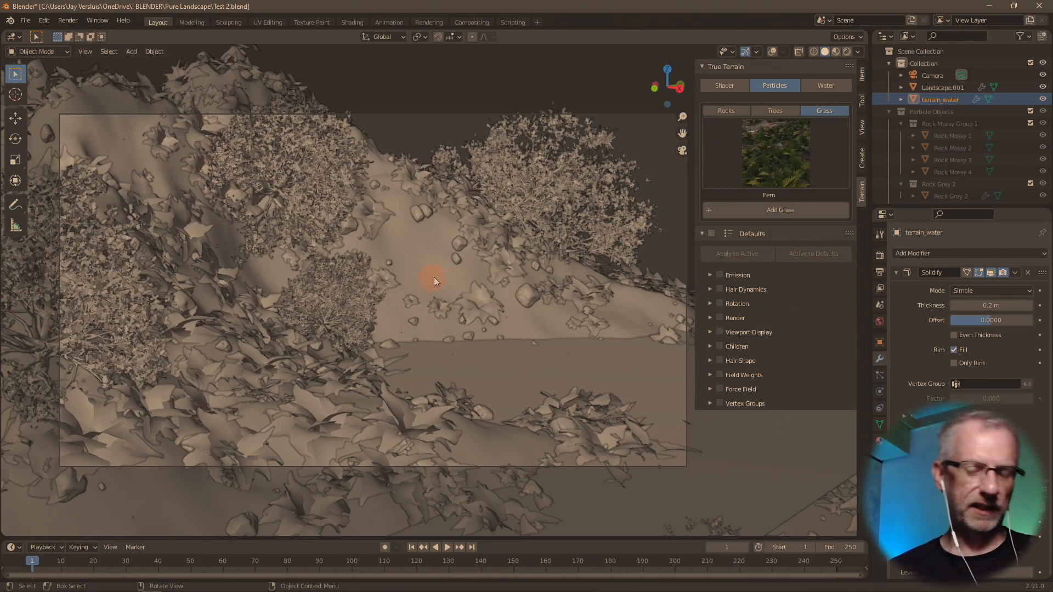
- Examine the selected landscape from several angles, with and without overlays, and return to the camera view
left_click(398, 280)
middle_click_drag(412, 282, 346, 303)
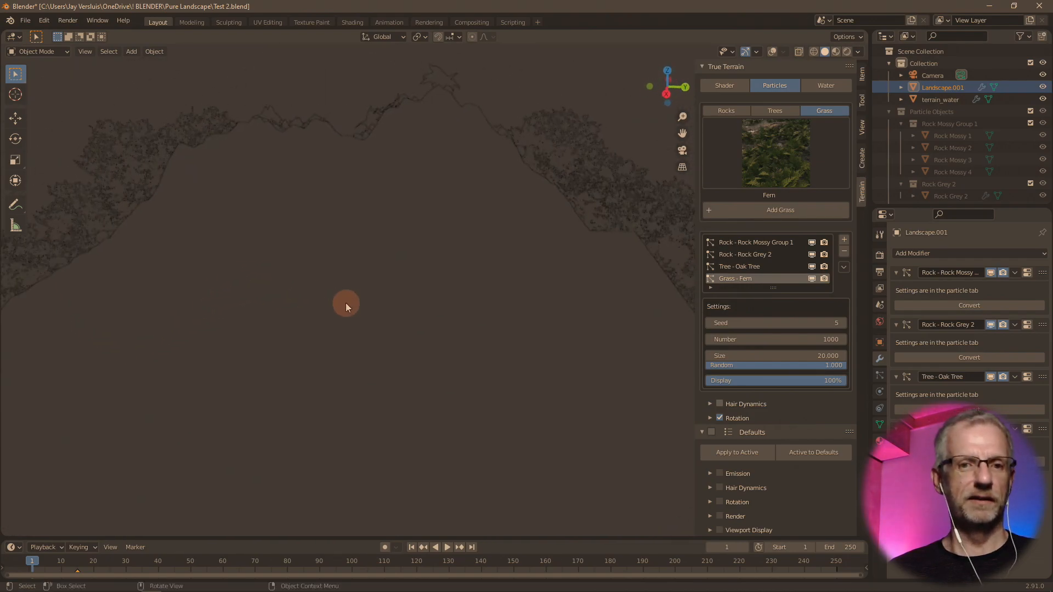
key("KP_0")
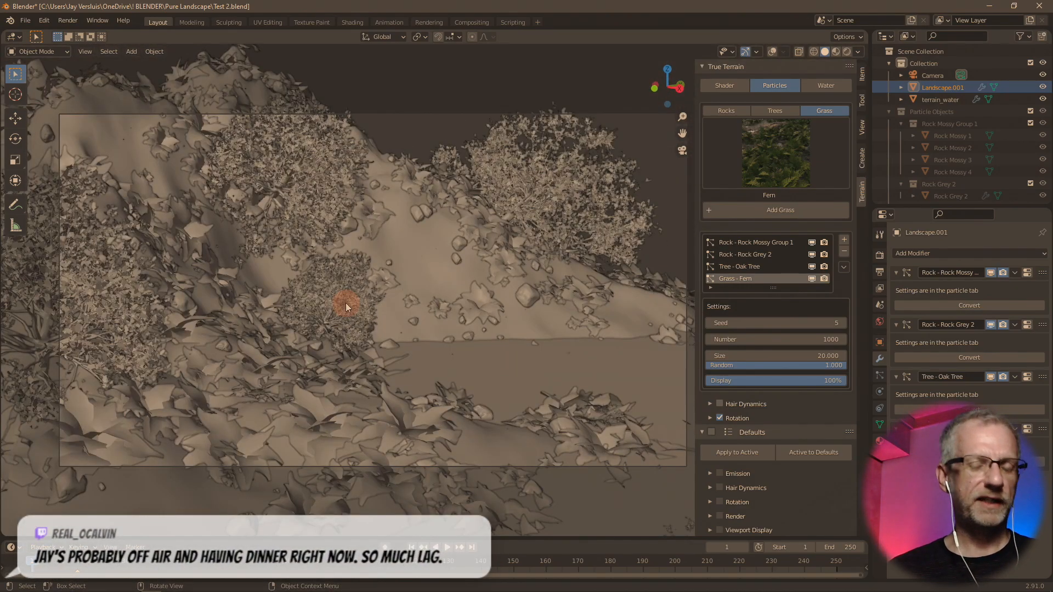
mouse_move(346, 303)
middle_mouse_down()
mouse_move(387, 344)
mouse_move(406, 347)
mouse_move(431, 314)
mouse_move(445, 234)
mouse_move(438, 384)
mouse_move(341, 330)
mouse_move(274, 335)
mouse_move(214, 316)
mouse_move(183, 324)
mouse_move(308, 306)
mouse_move(348, 311)
mouse_move(343, 324)
middle_mouse_up()
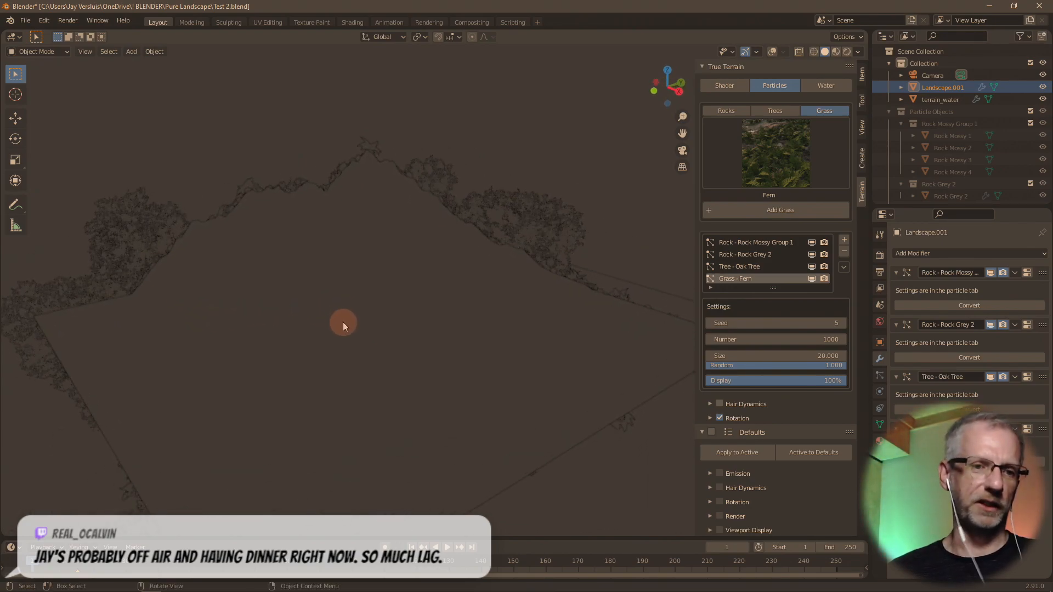
key("KP_0")
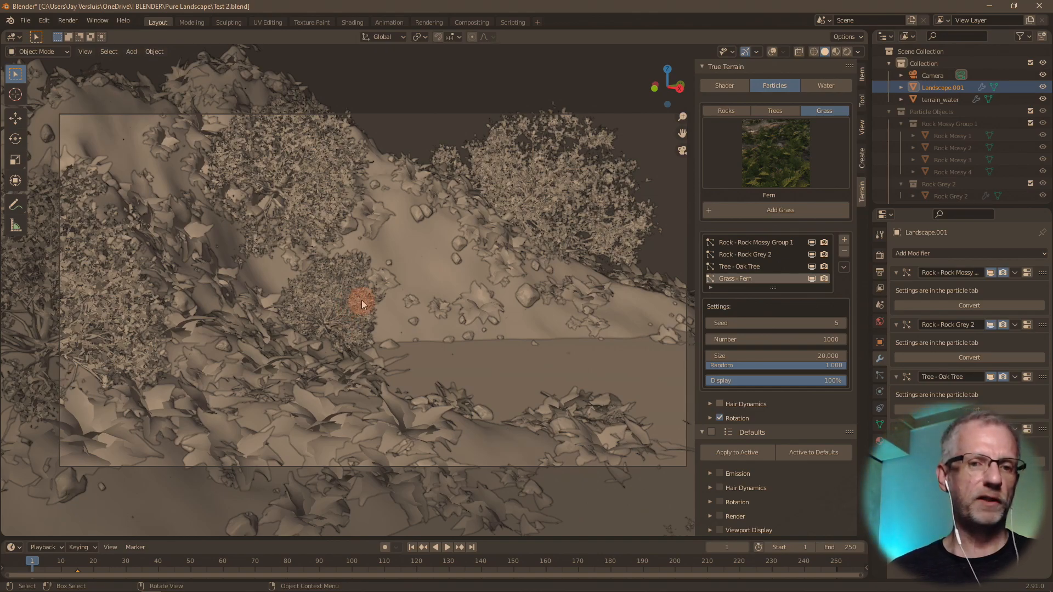
mouse_move(361, 301)
middle_mouse_down()
mouse_move(462, 327)
mouse_move(369, 347)
mouse_move(294, 306)
mouse_move(212, 333)
mouse_move(196, 354)
mouse_move(264, 313)
mouse_move(361, 307)
middle_mouse_up()
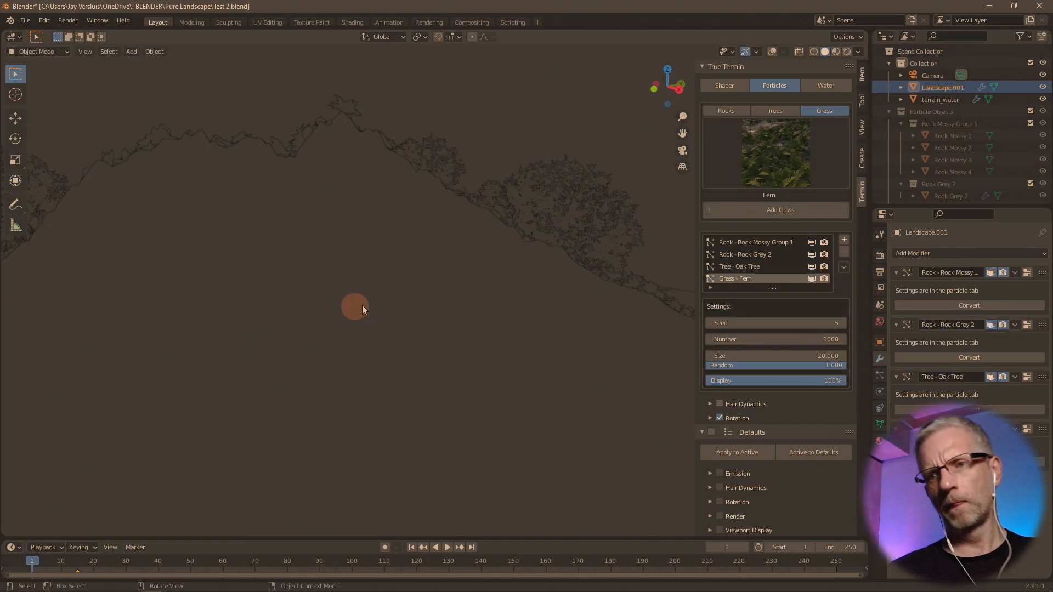
left_click(773, 52)
middle_click_drag(595, 219, 510, 277)
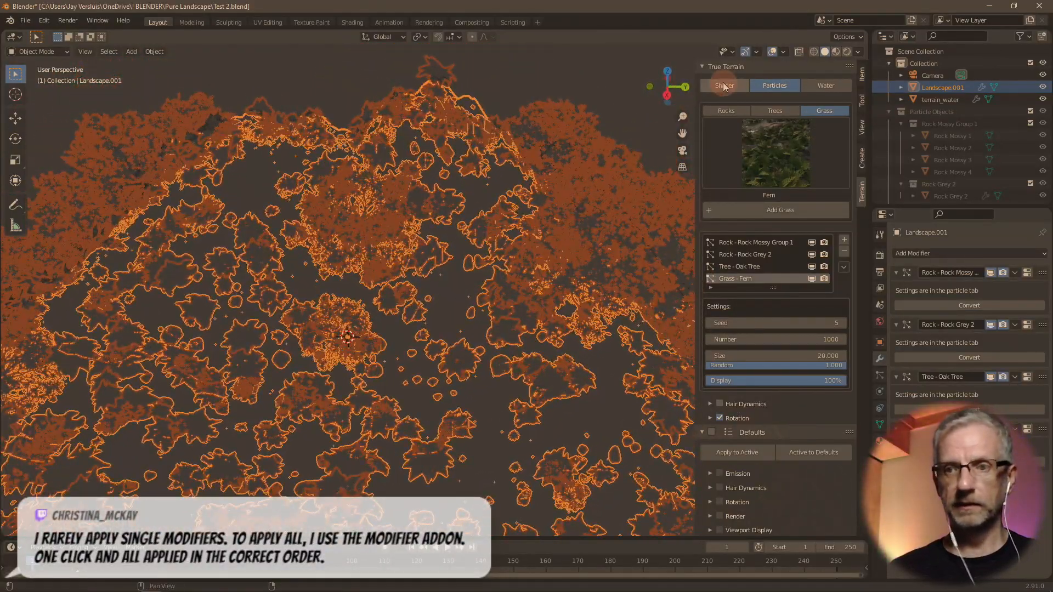
left_click(773, 51)
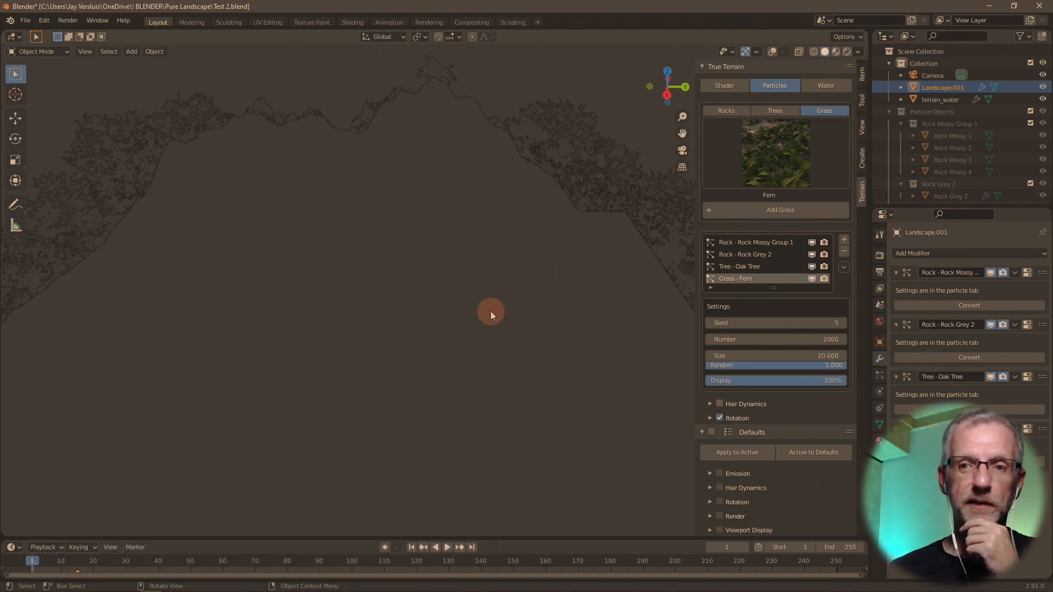
mouse_move(490, 311)
middle_mouse_down()
mouse_move(469, 322)
mouse_move(486, 319)
middle_mouse_up()
key("KP_0")
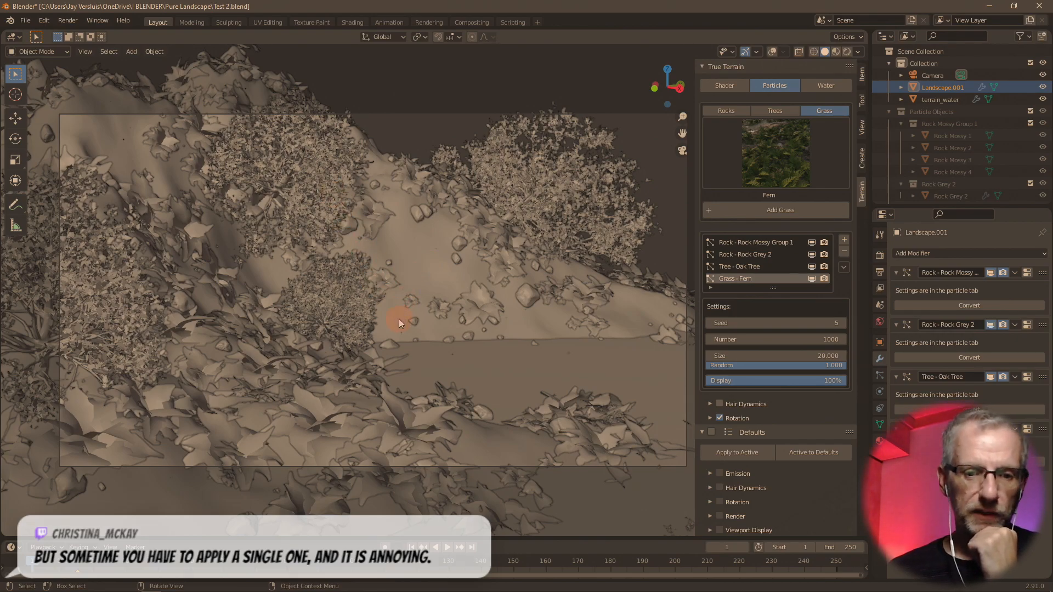
- Enable Depth of Field on the camera
left_click(936, 82)
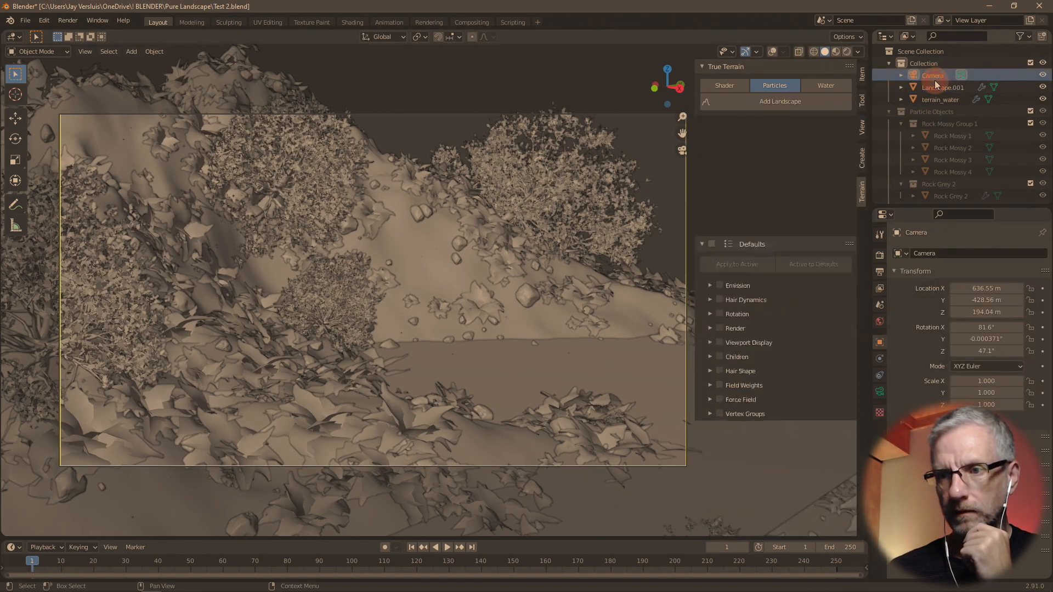
left_click(880, 392)
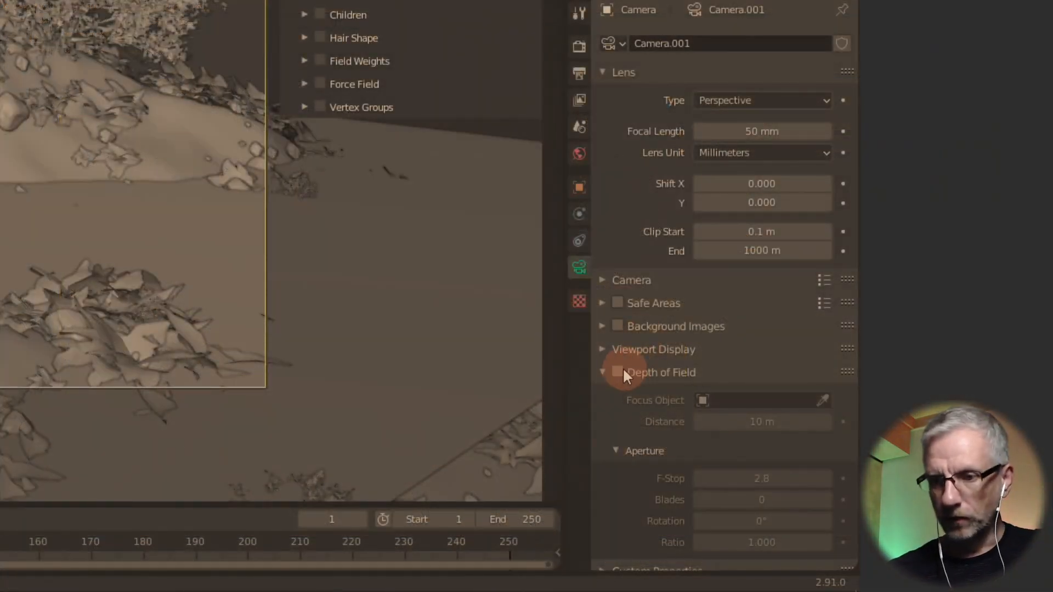
left_click(618, 373)
scroll(617, 367, "down", 1)
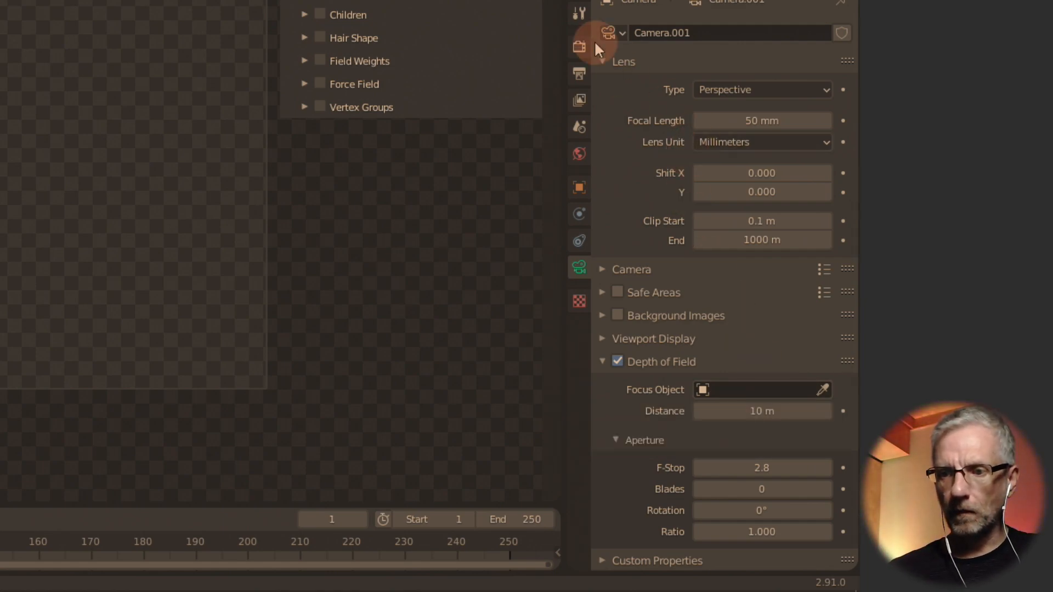
- Review the Cycles sampling settings of the scene and collapse the Denoising options
left_click(578, 47)
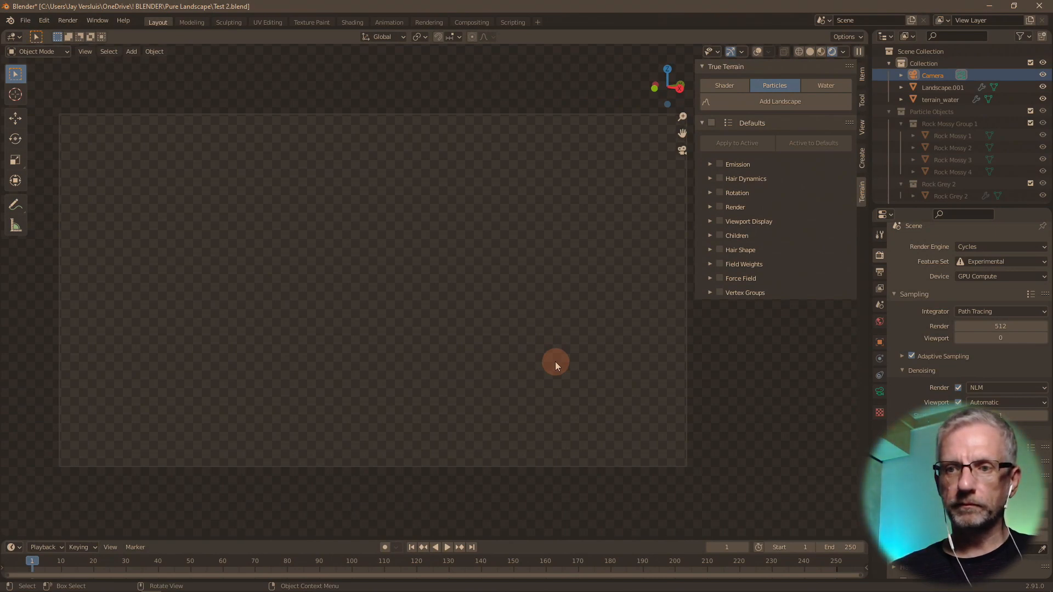
key("n")
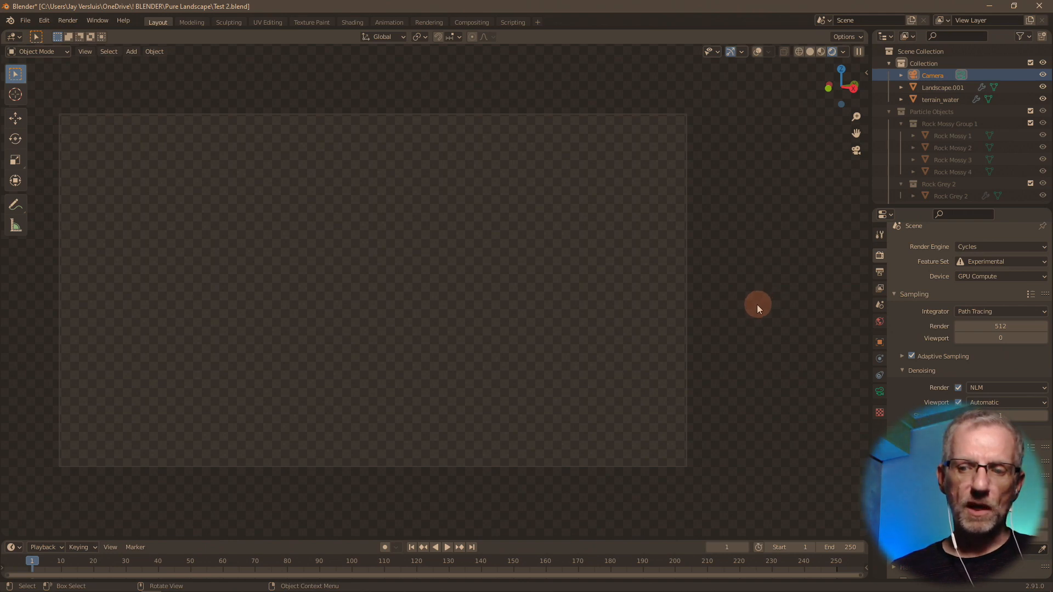
left_click(901, 372)
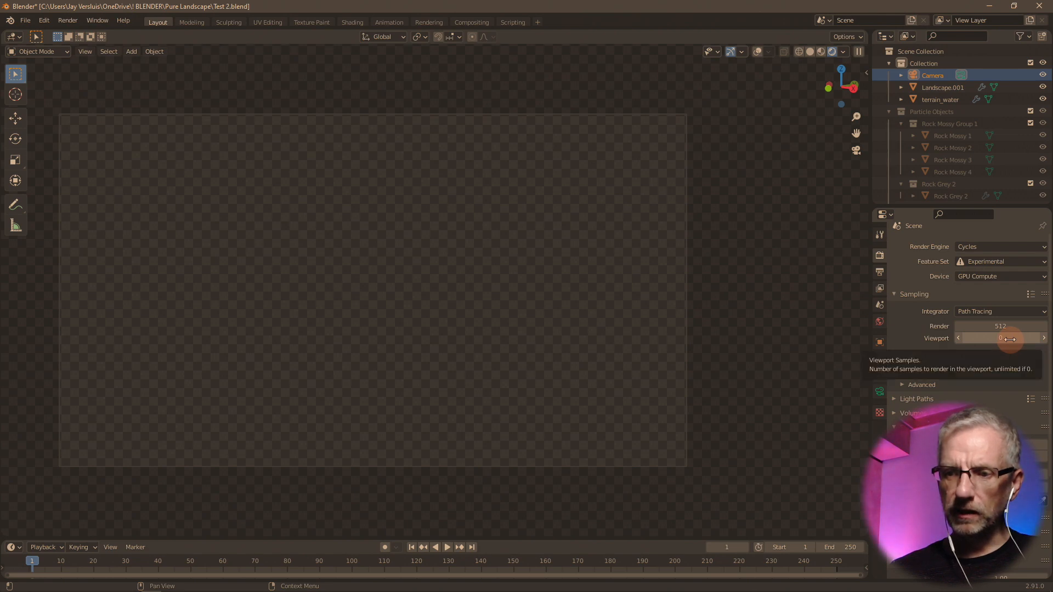
key("n")
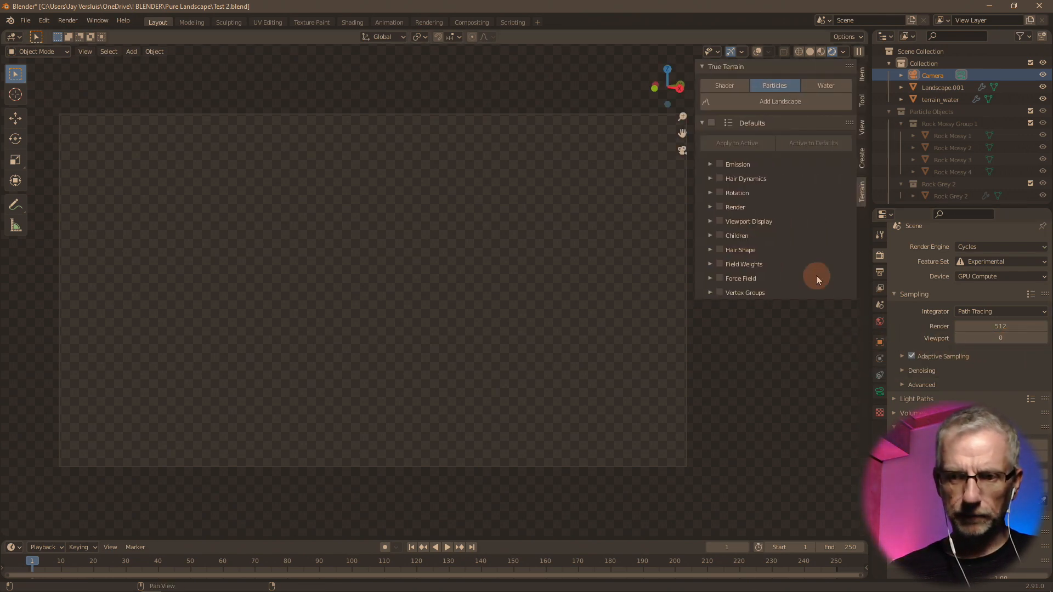
- Enable Camera to View in the view lock settings
left_click(863, 138)
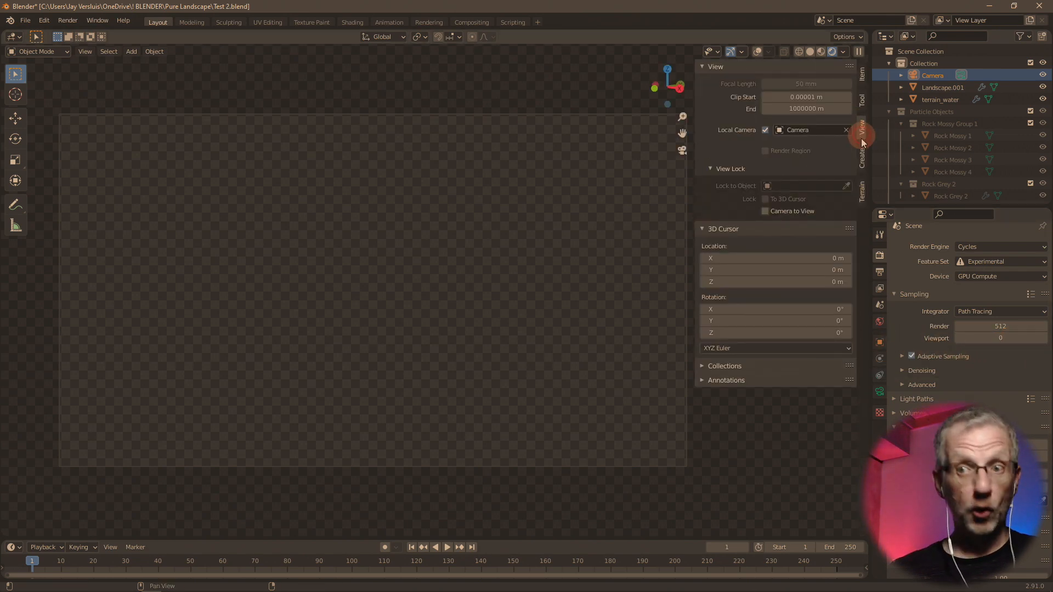
left_click(778, 211)
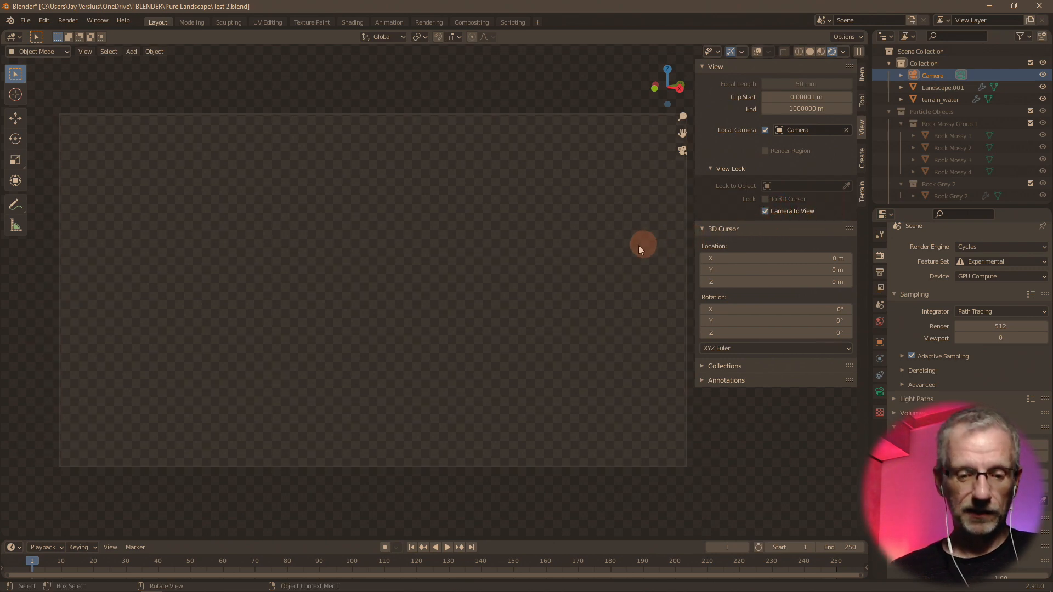
key("n")
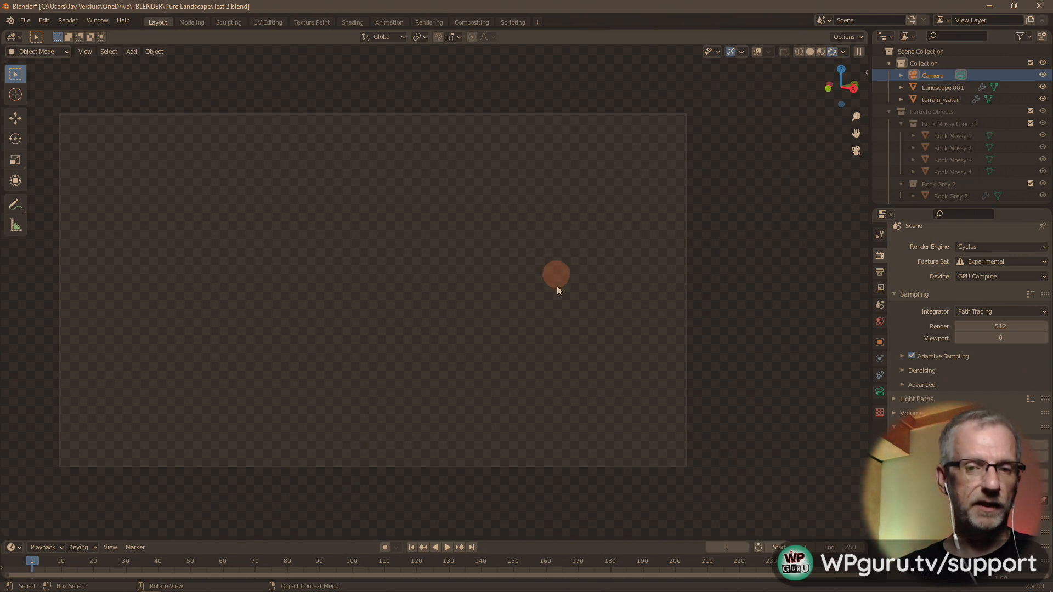
- Turn the viewport overlays on, and disable Camera to View while enabling Local Camera
left_click(842, 52)
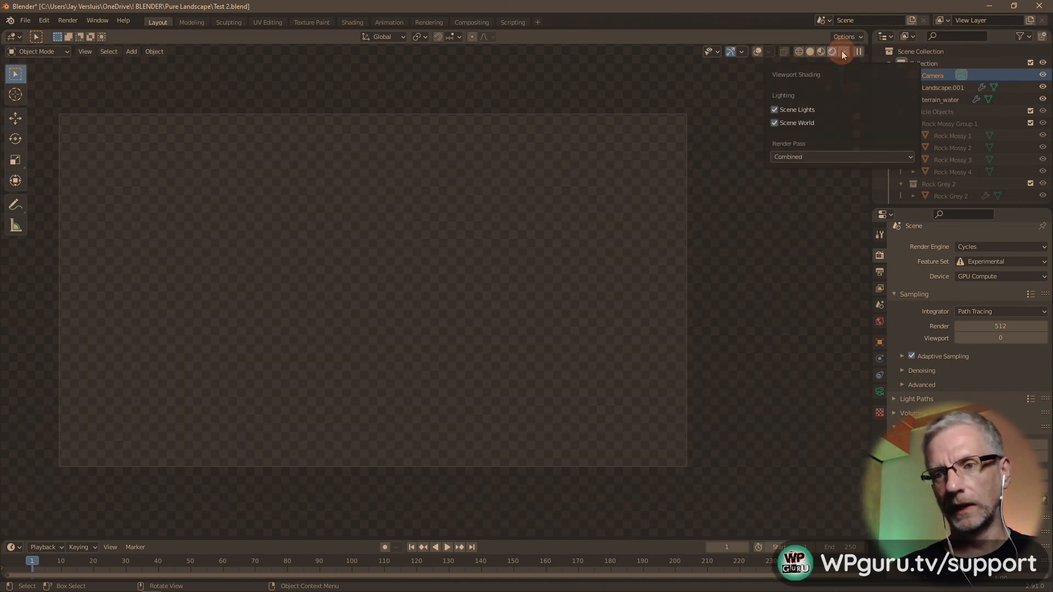
left_click(757, 51)
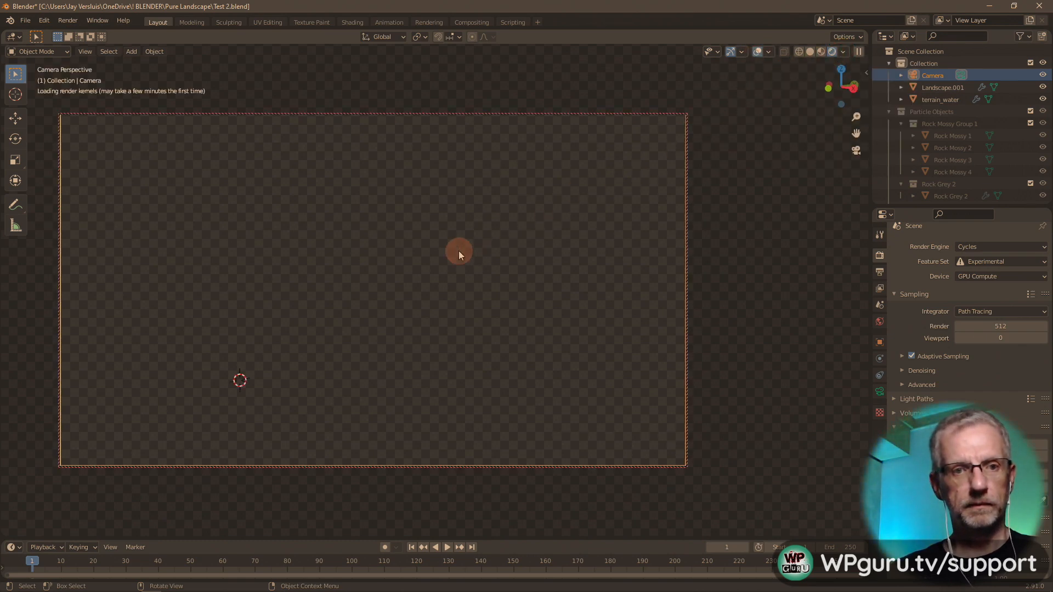
key("n")
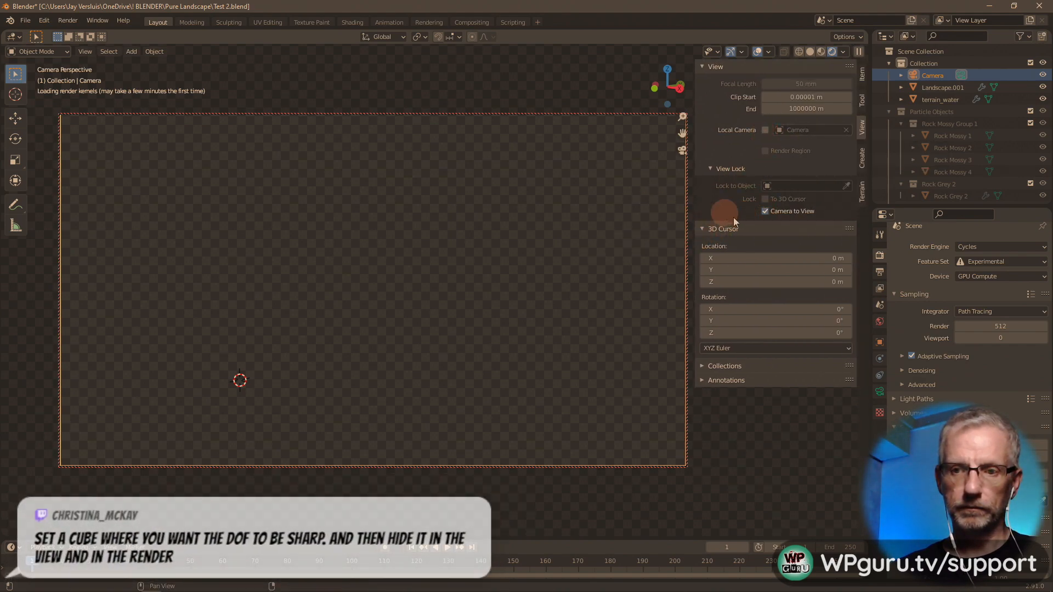
left_click(765, 212)
left_click(765, 130)
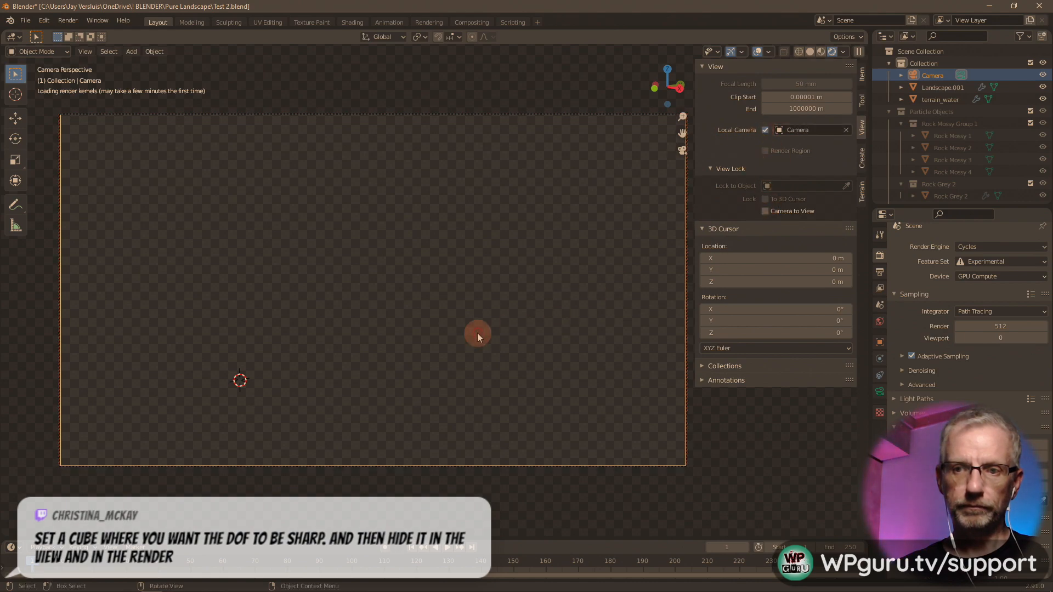
- Look around the scene from outside the camera in rendered shading and return to the camera view
middle_click_drag(478, 334, 393, 316)
scroll(452, 344, "down", 13)
scroll(452, 344, "up", 20)
scroll(453, 344, "down", 7)
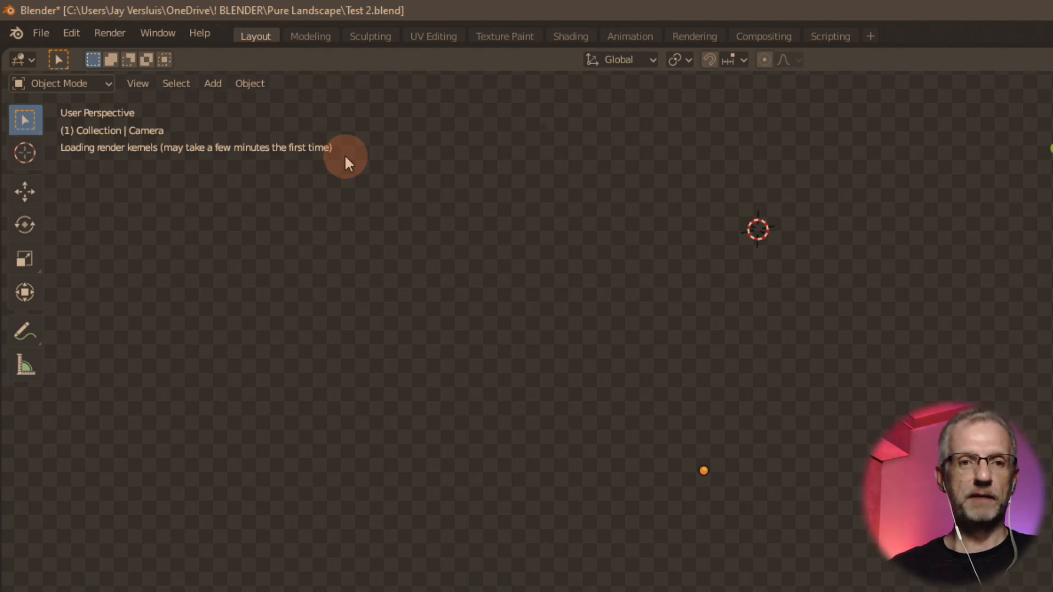
middle_click_drag(396, 375, 913, 412)
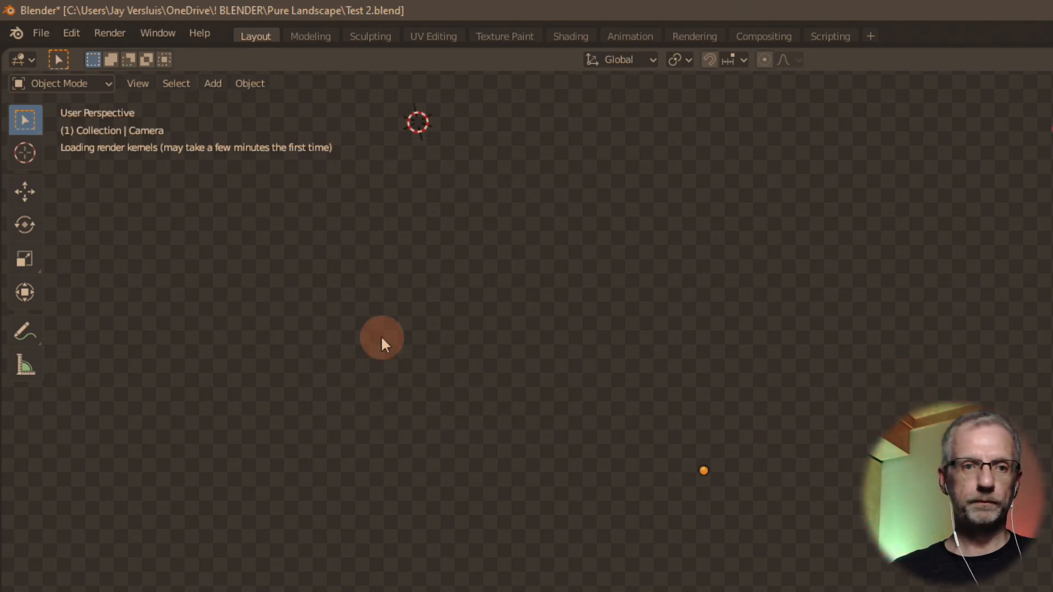
middle_click_drag(501, 364, 544, 389)
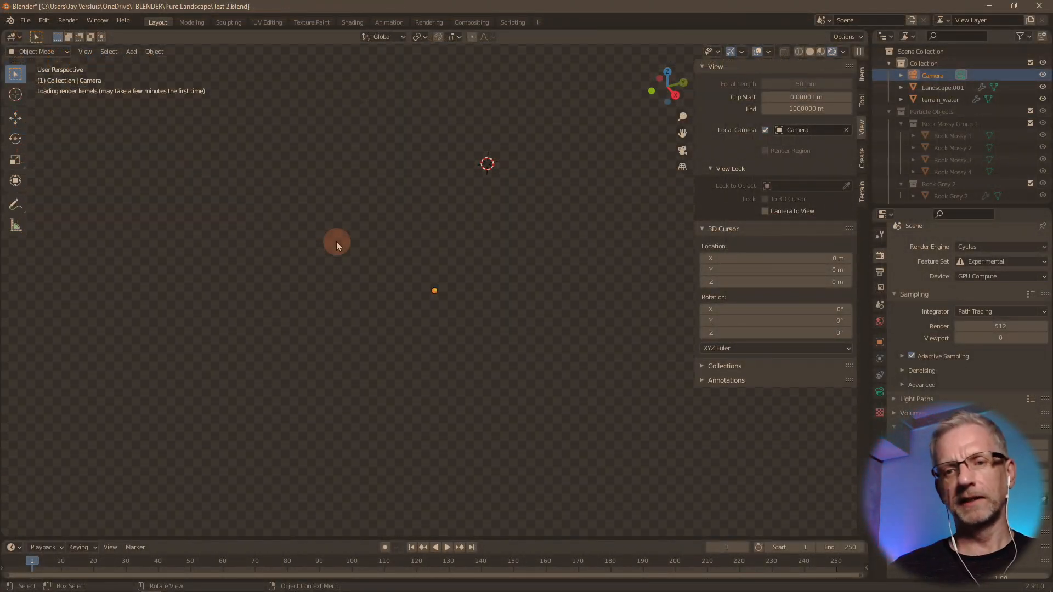
key("KP_0")
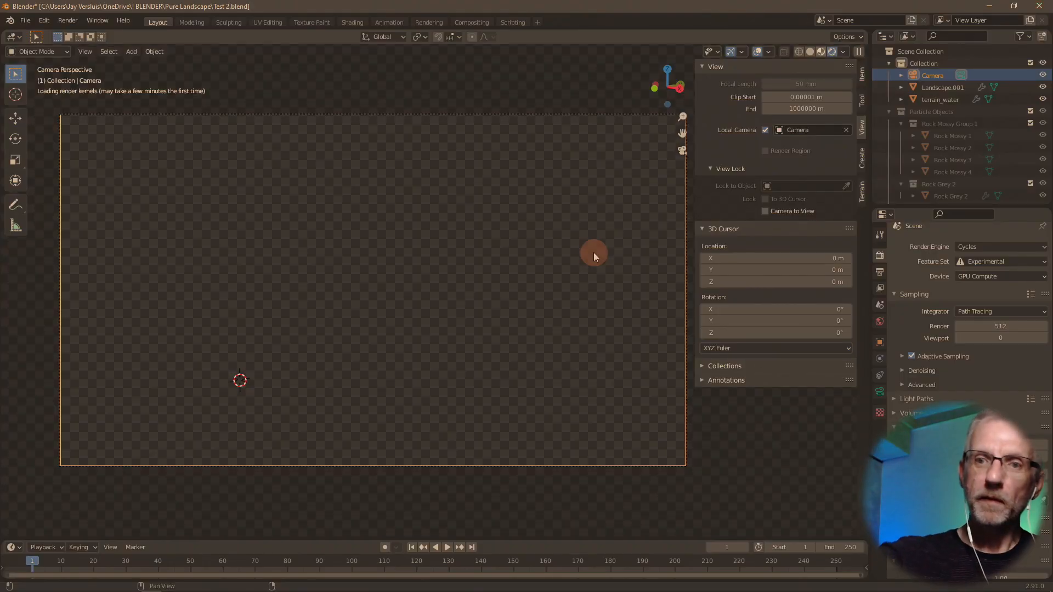
- Select the landscape and examine it in solid shading from outside and through the camera
left_click(594, 255)
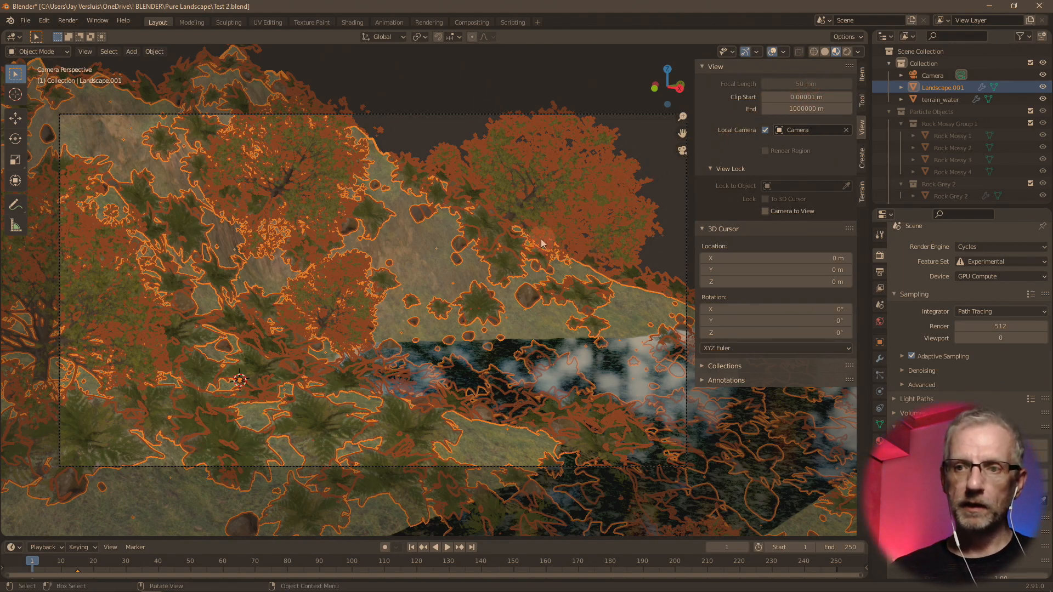
middle_click_drag(547, 255, 689, 124)
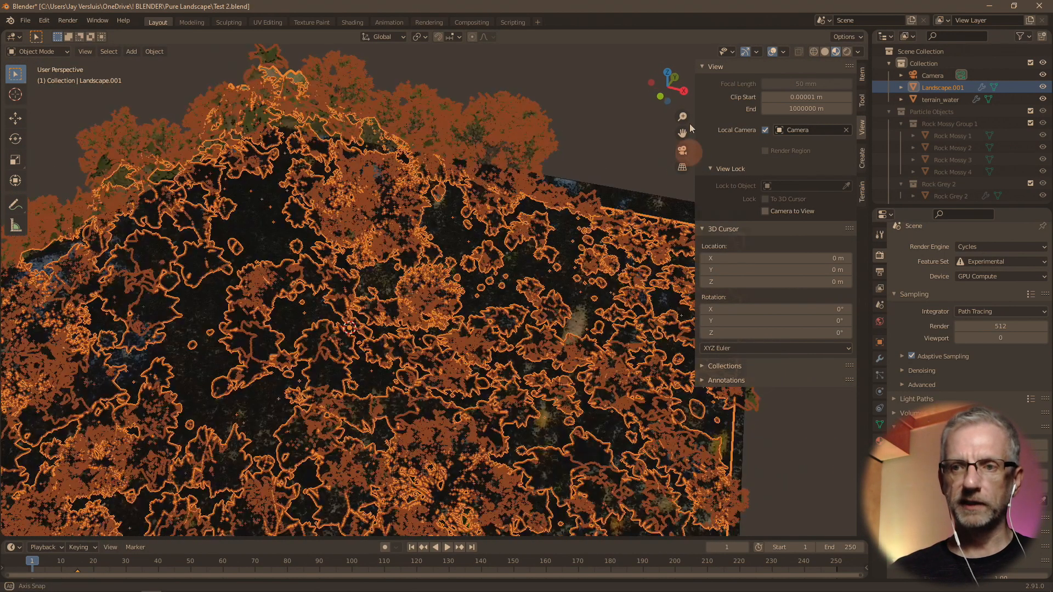
left_click(825, 51)
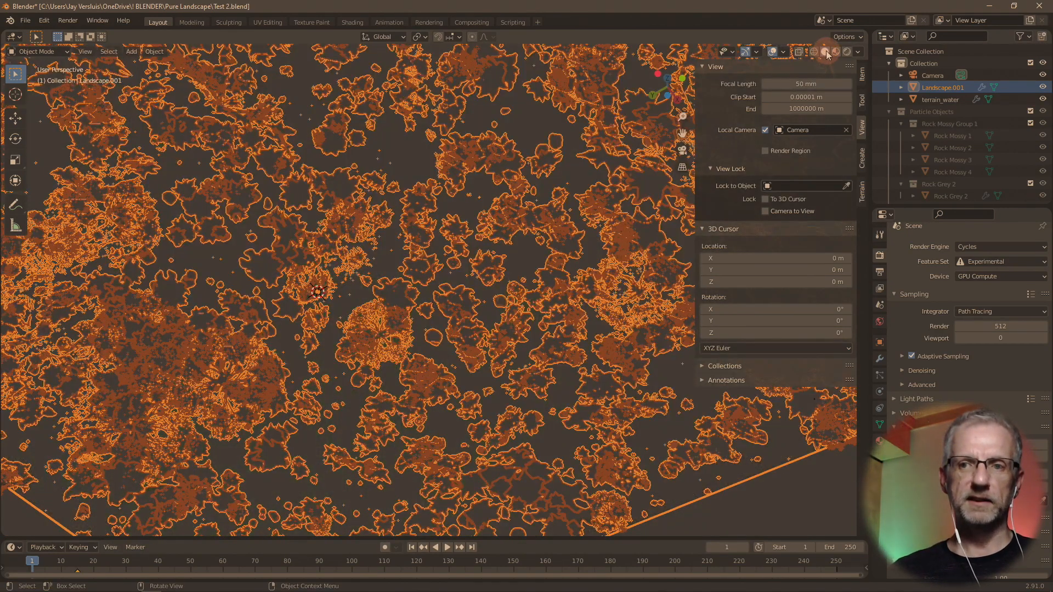
key("KP_0")
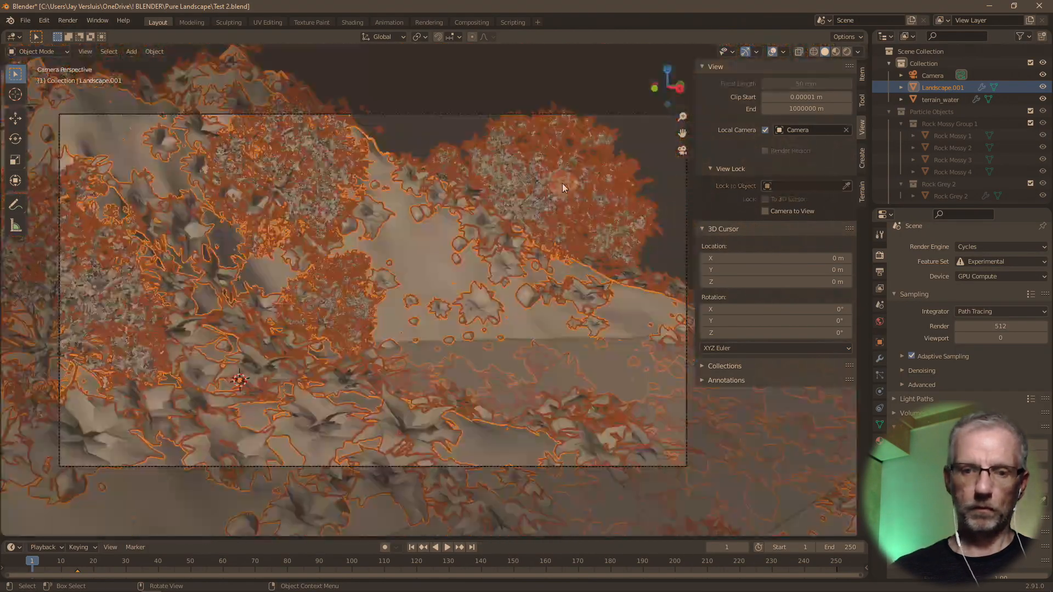
mouse_move(328, 337)
middle_mouse_down()
mouse_move(361, 365)
mouse_move(295, 361)
mouse_move(316, 329)
middle_mouse_up()
key("KP_0")
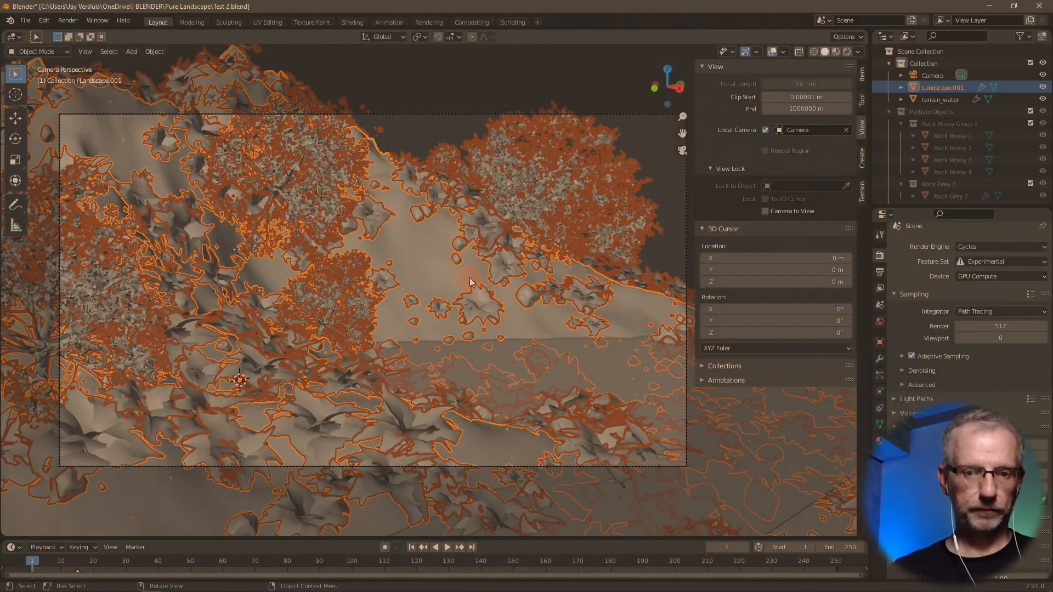
- Add a cube mesh at the 3D cursor as a focus target and check its place in the landscape
key("shift+a")
mouse_move(421, 257)
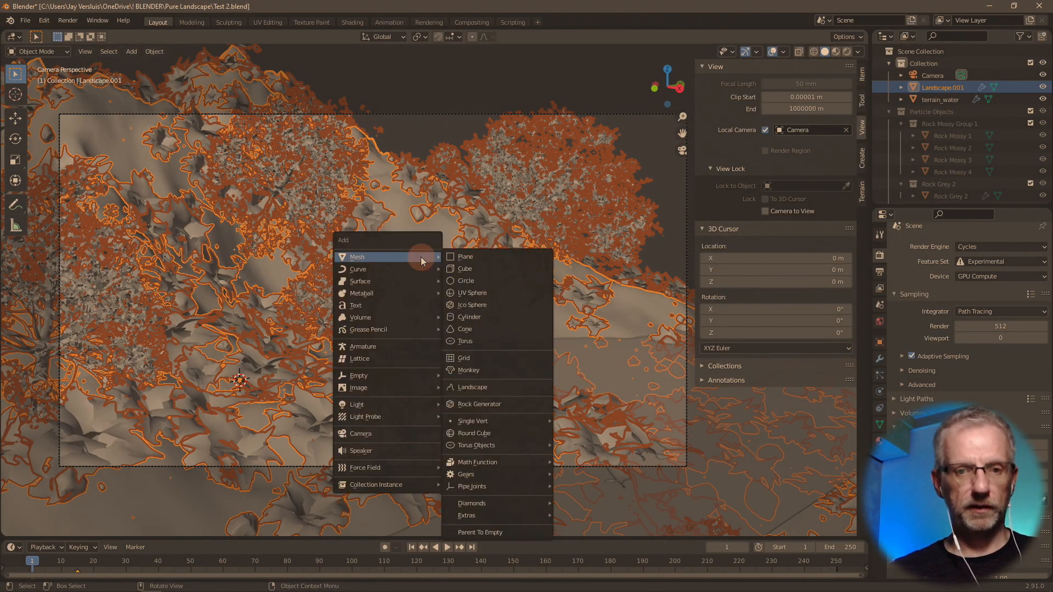
left_click(499, 272)
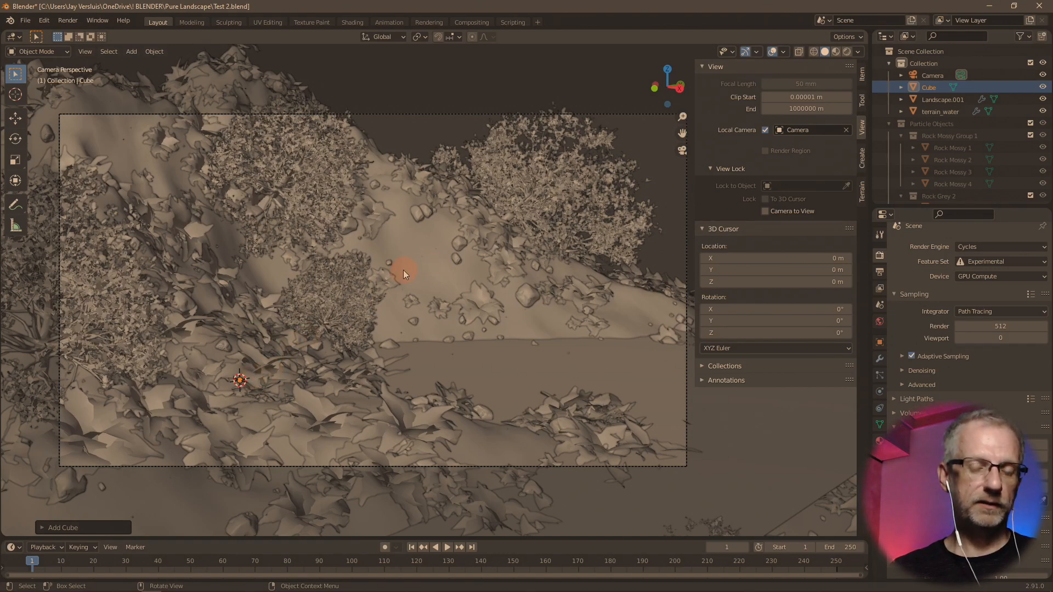
middle_click_drag(404, 270, 443, 301)
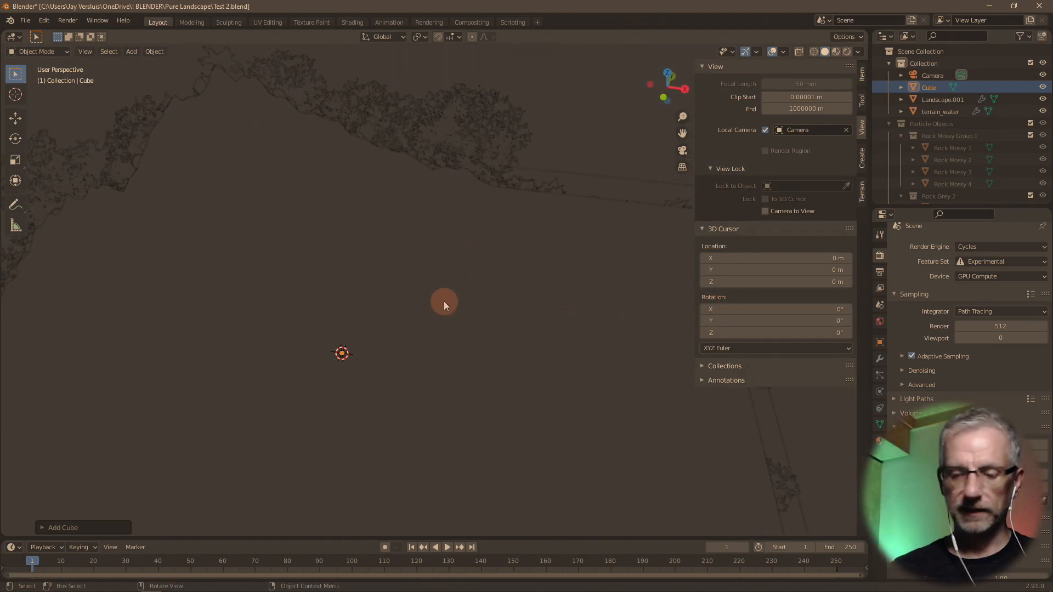
key("KP_0")
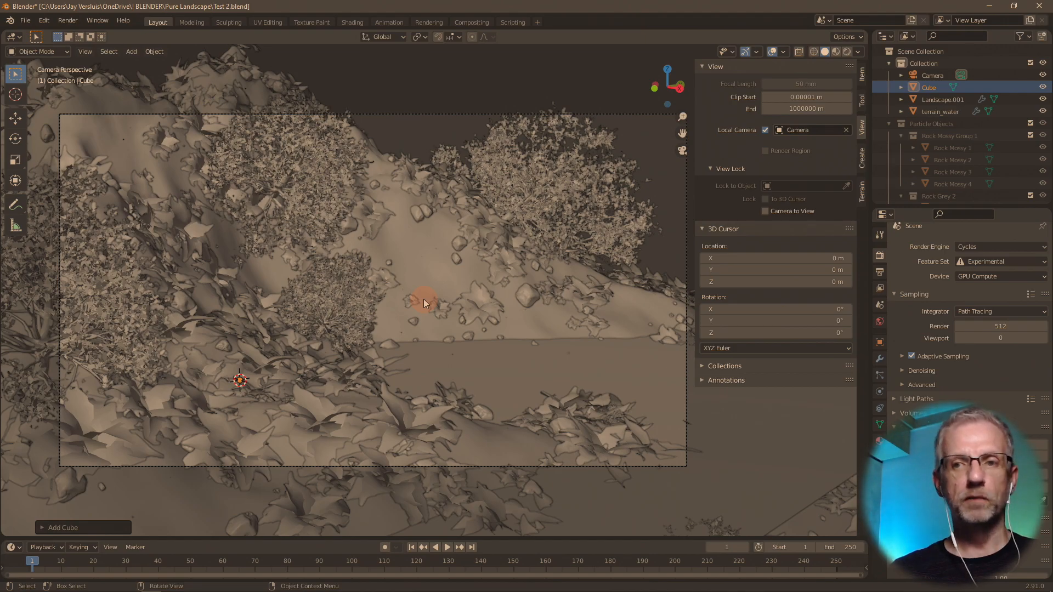
key("KP_0")
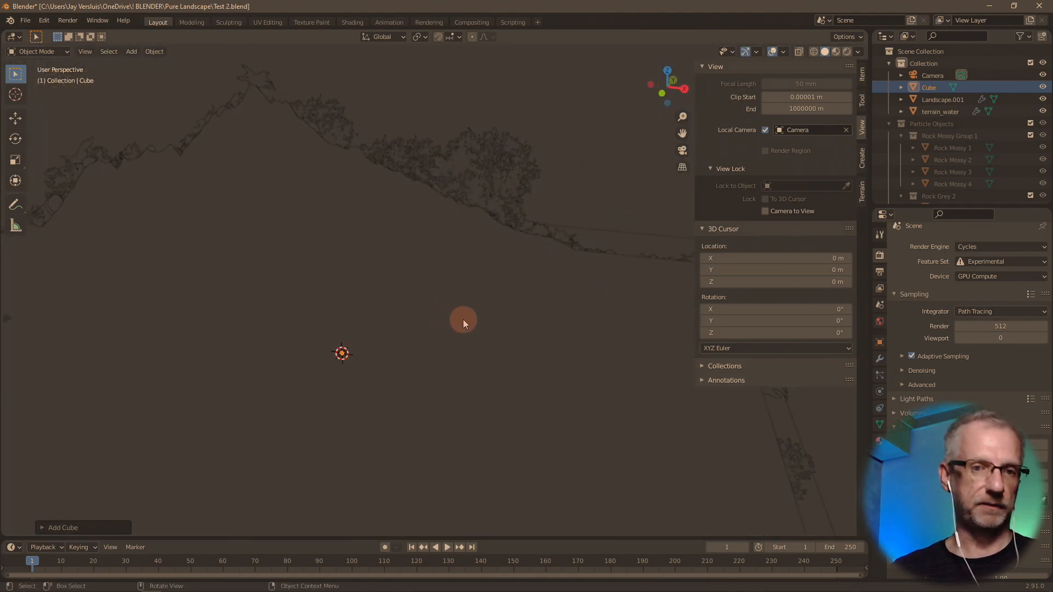
middle_click_drag(466, 323, 305, 322)
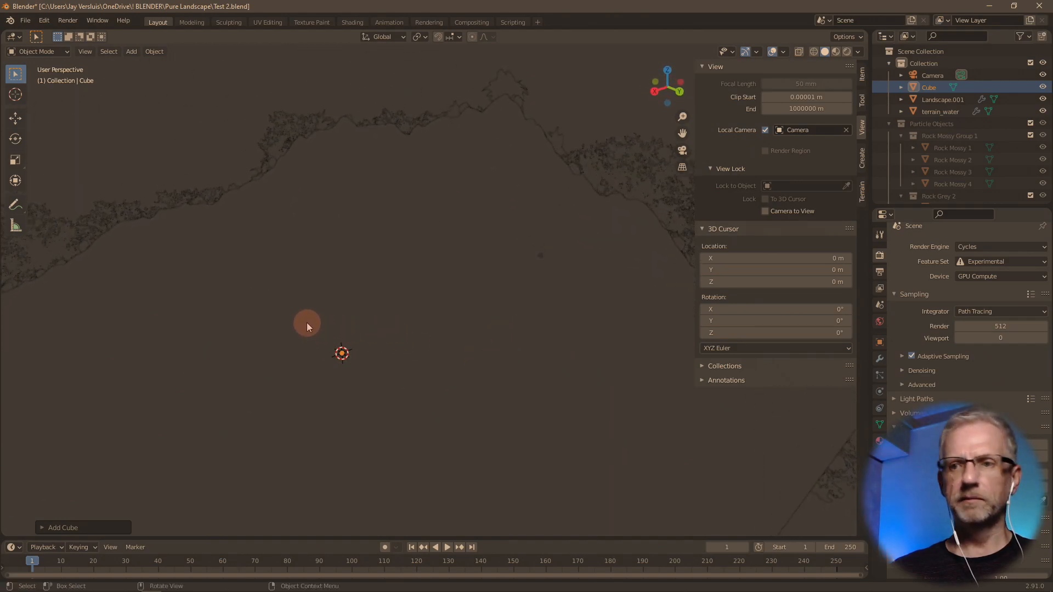
- Hide terrain_water and show the landscape in material preview, framing the cube and its surroundings
left_click(1043, 112)
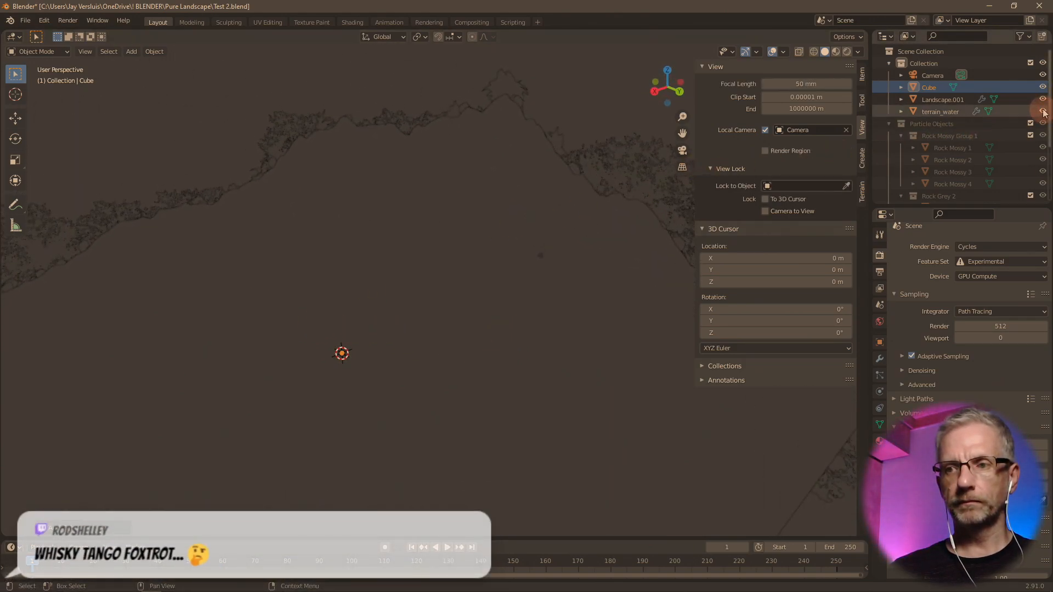
left_click(836, 51)
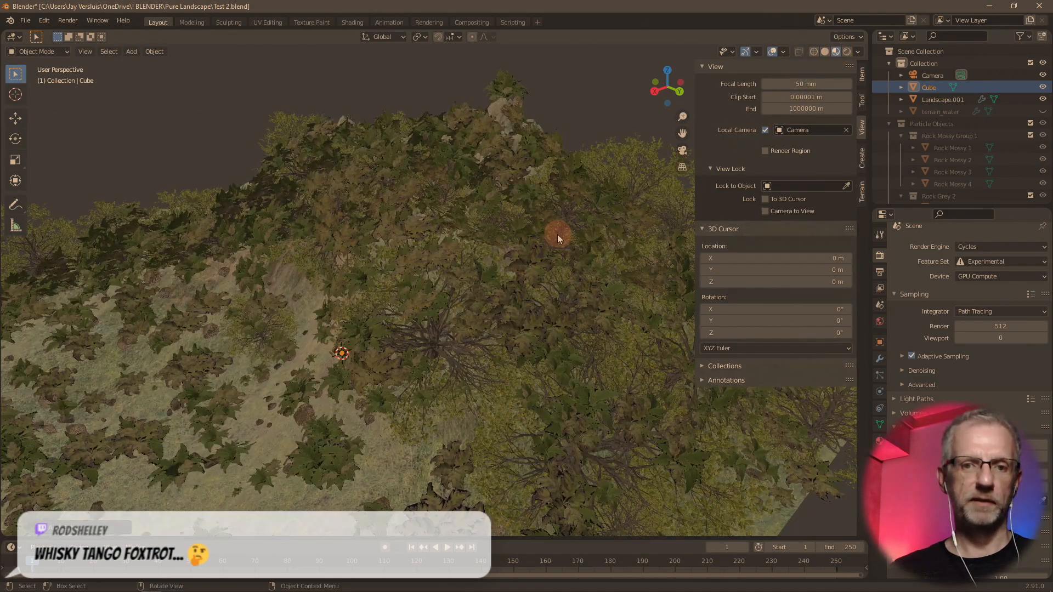
mouse_move(512, 275)
middle_mouse_down()
mouse_move(545, 305)
mouse_move(486, 325)
mouse_move(423, 298)
mouse_move(242, 318)
mouse_move(199, 313)
mouse_move(187, 297)
middle_mouse_up()
key("KP_Decimal")
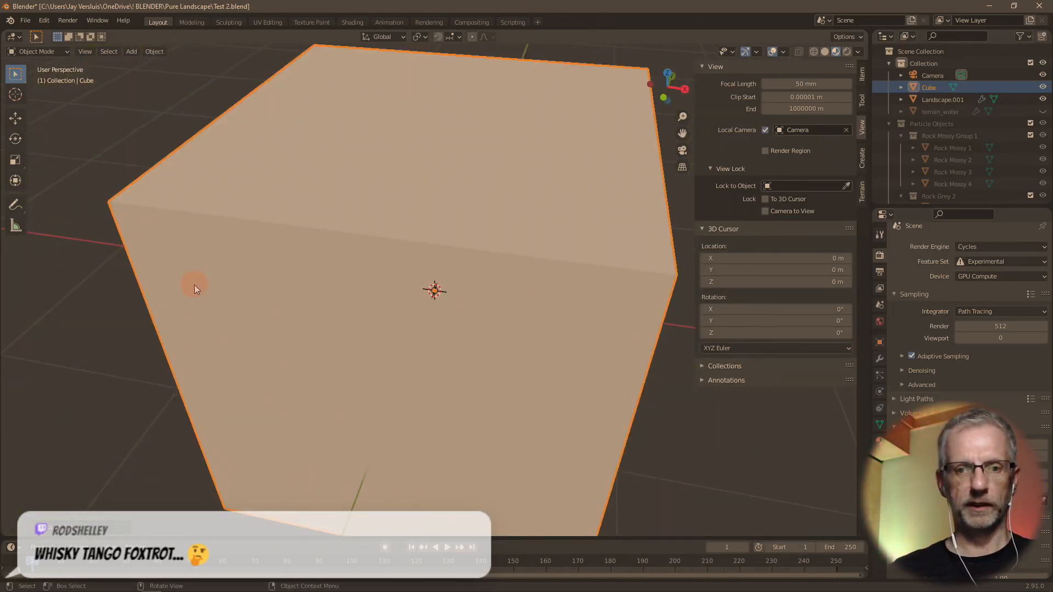
scroll(265, 322, "down", 12)
scroll(265, 322, "down", 20)
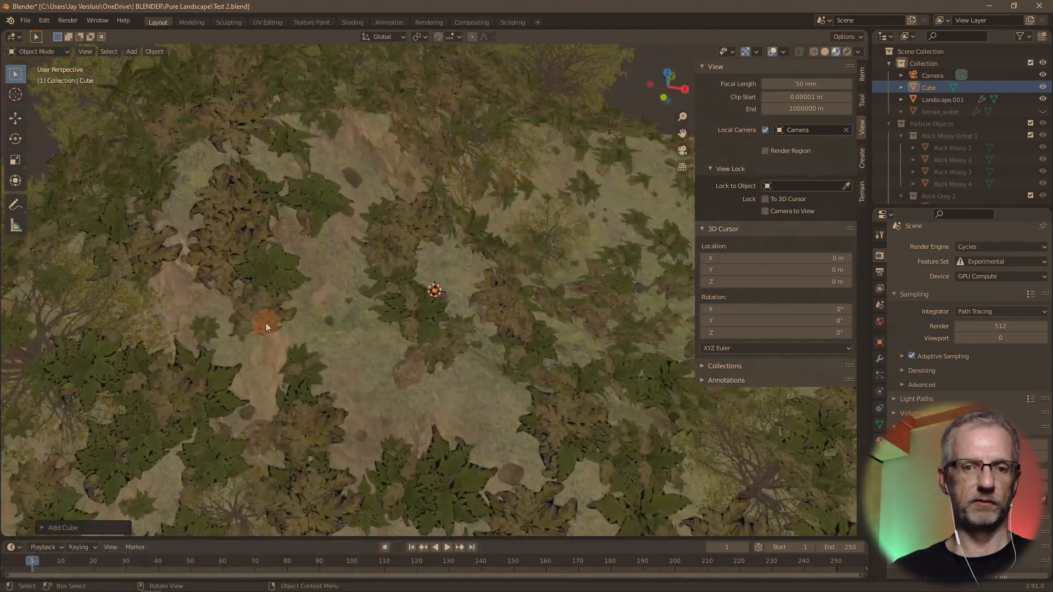
scroll(266, 323, "up", 1)
- Try to move the cube along the global Z axis
key("g")
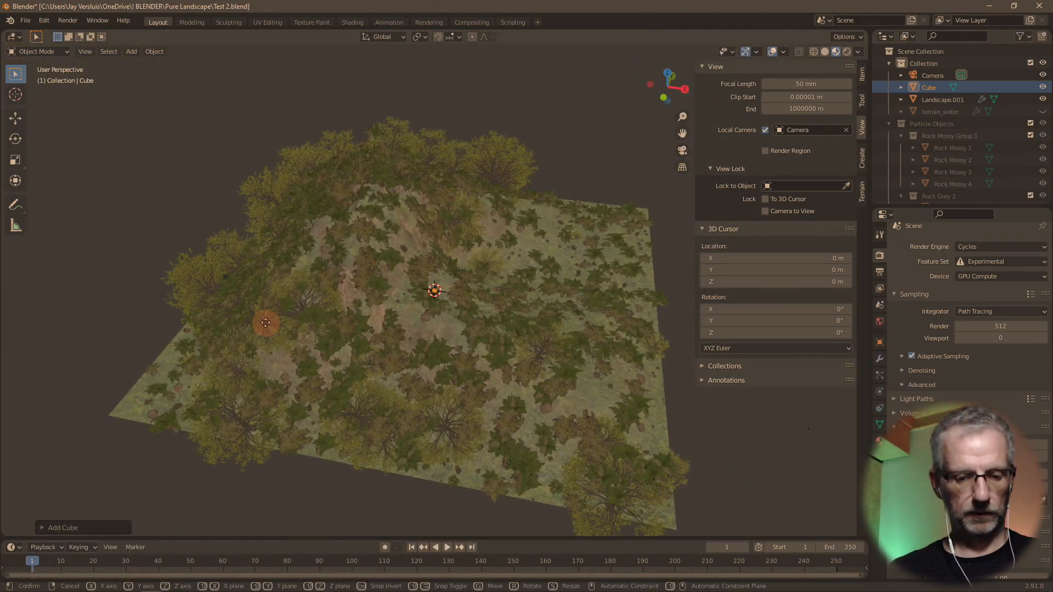
key("z")
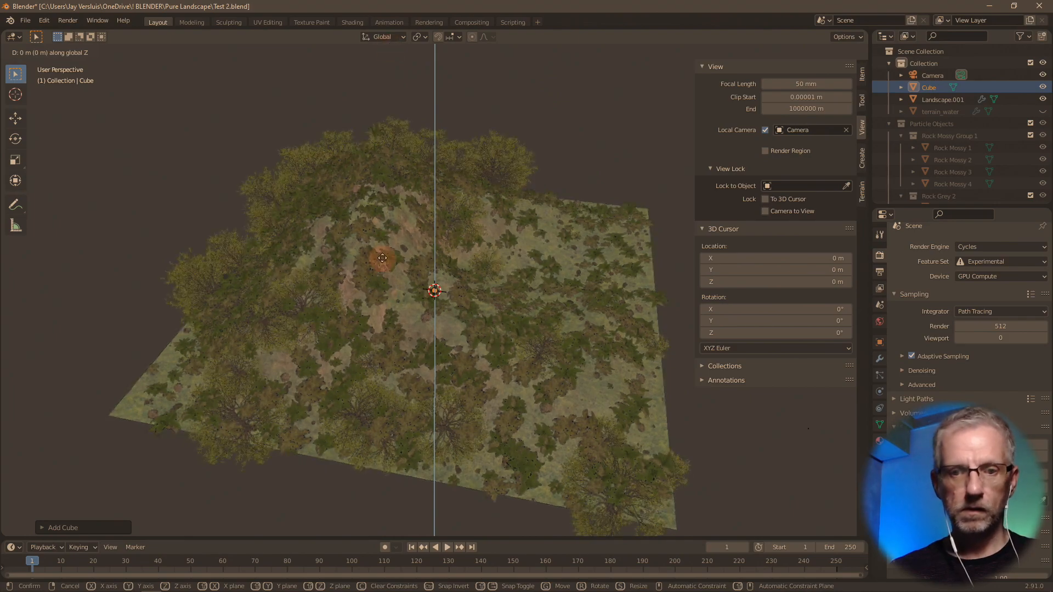
left_click(732, 171)
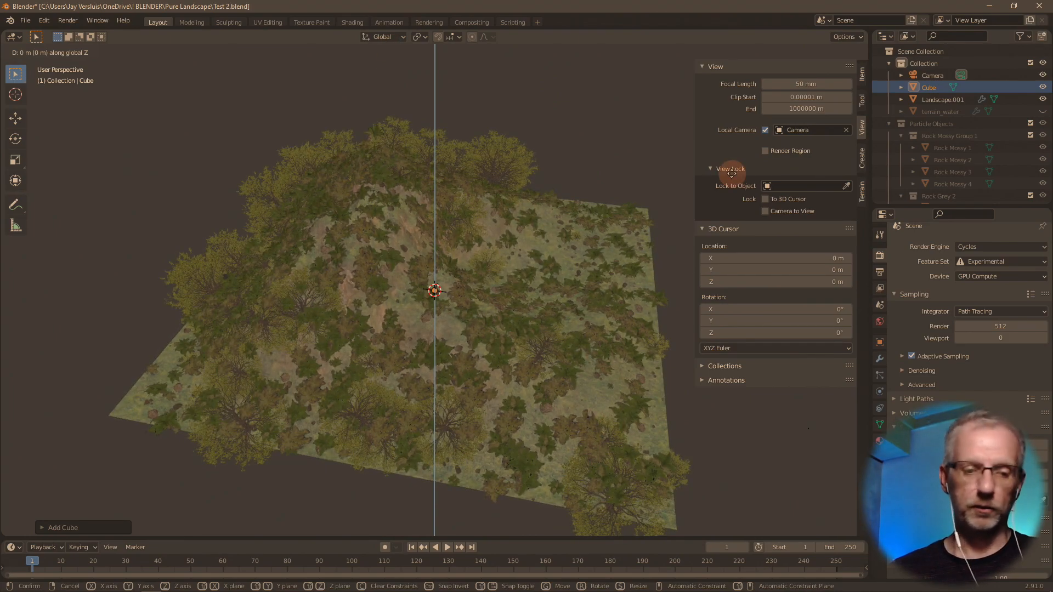
left_click(610, 252)
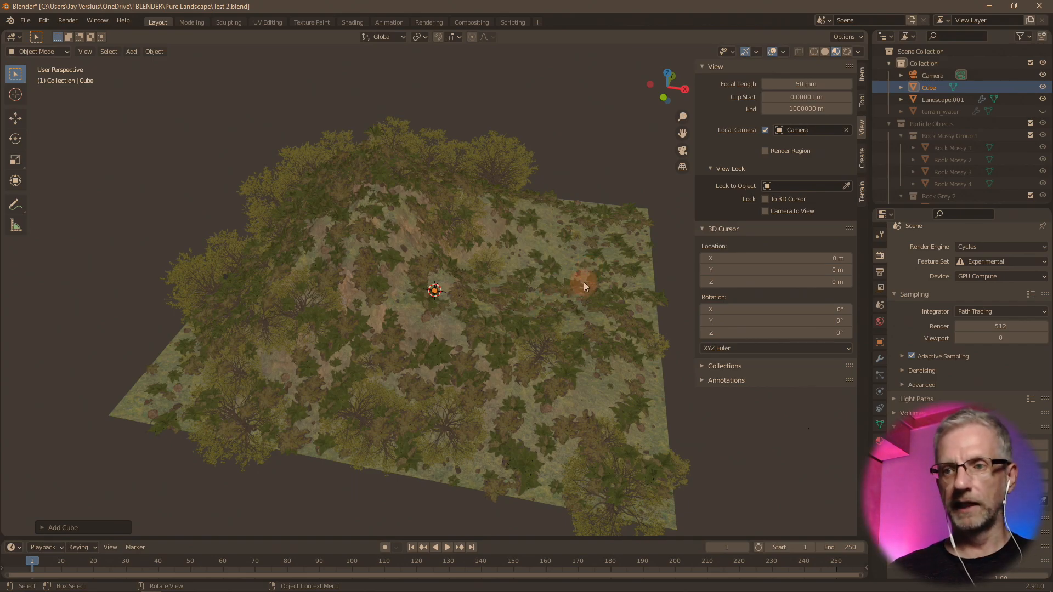
middle_click_drag(583, 282, 637, 232)
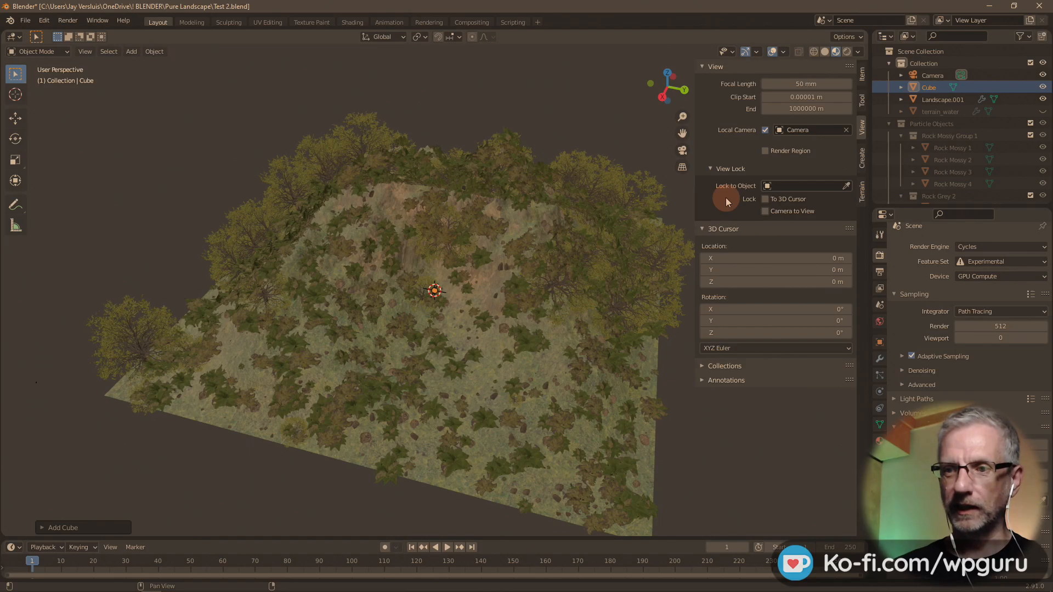
type("s")
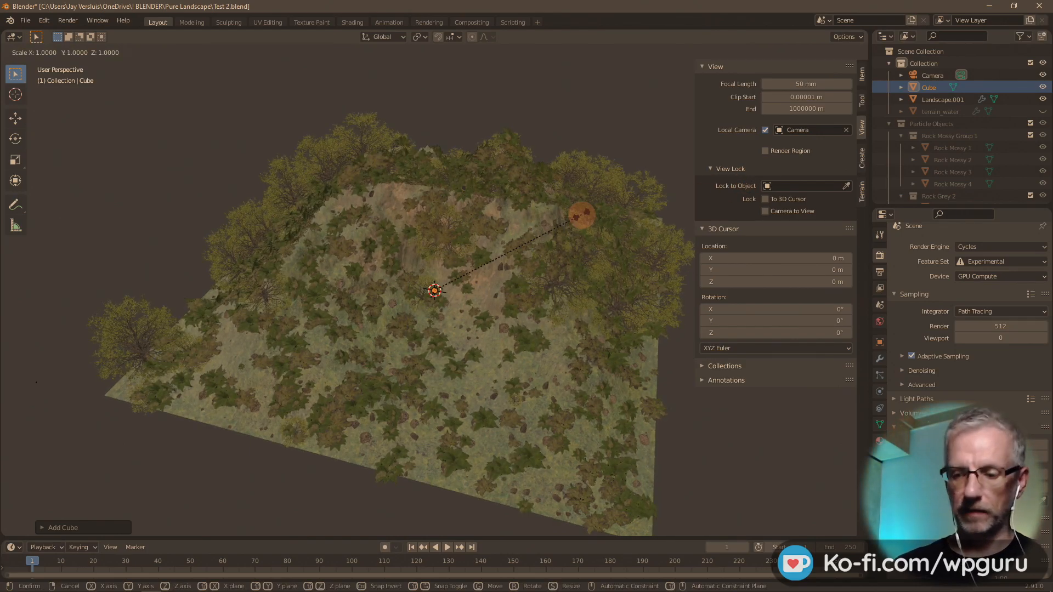
type("1000")
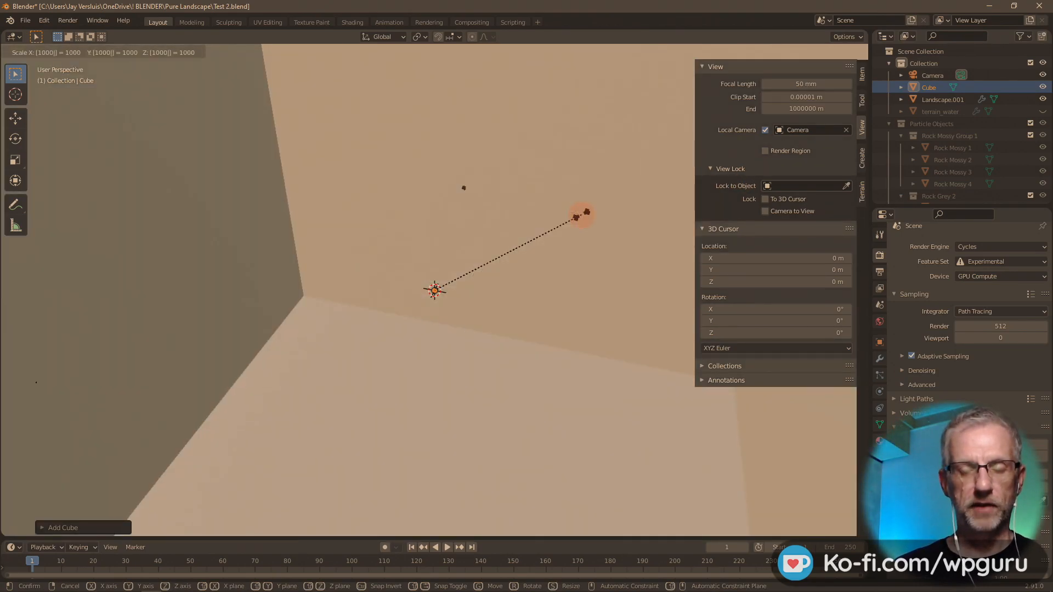
key("Escape")
- Scale the cube uniformly by a factor of 100 and check its size against the landscape
type("s")
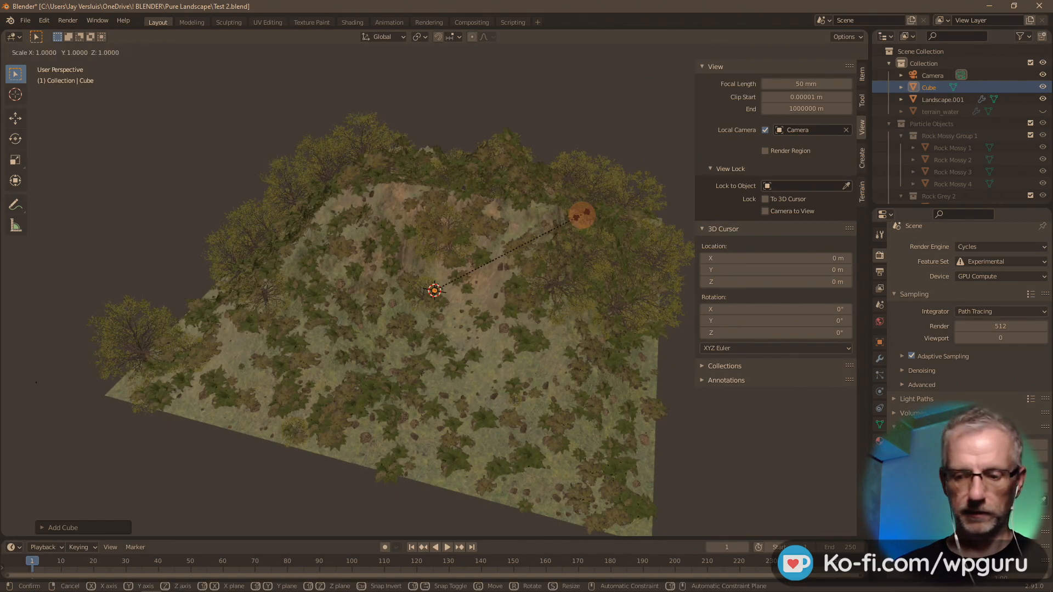
type("100")
key("Return")
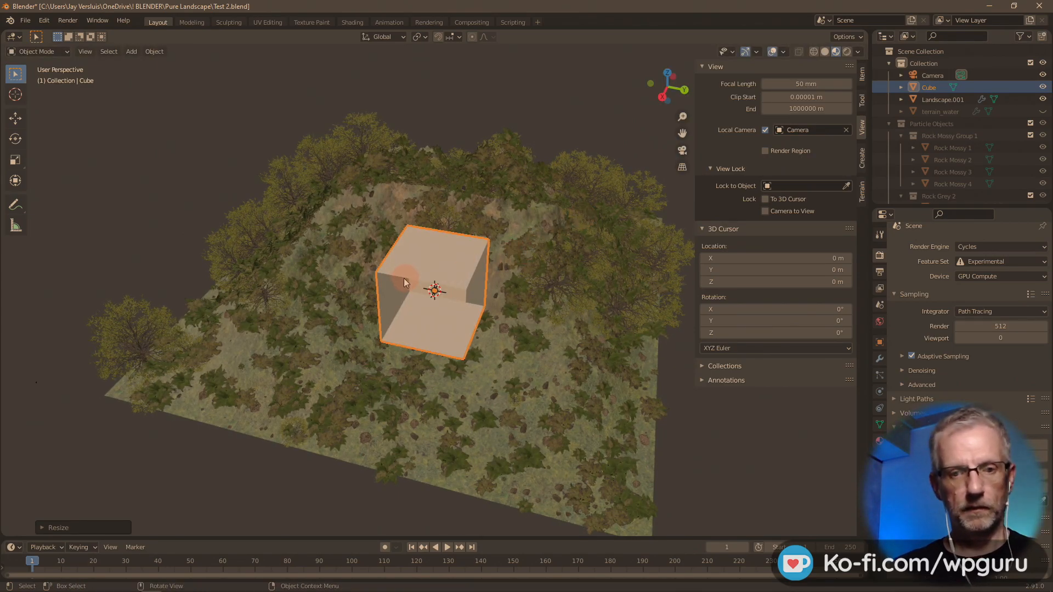
middle_click_drag(404, 282, 442, 291)
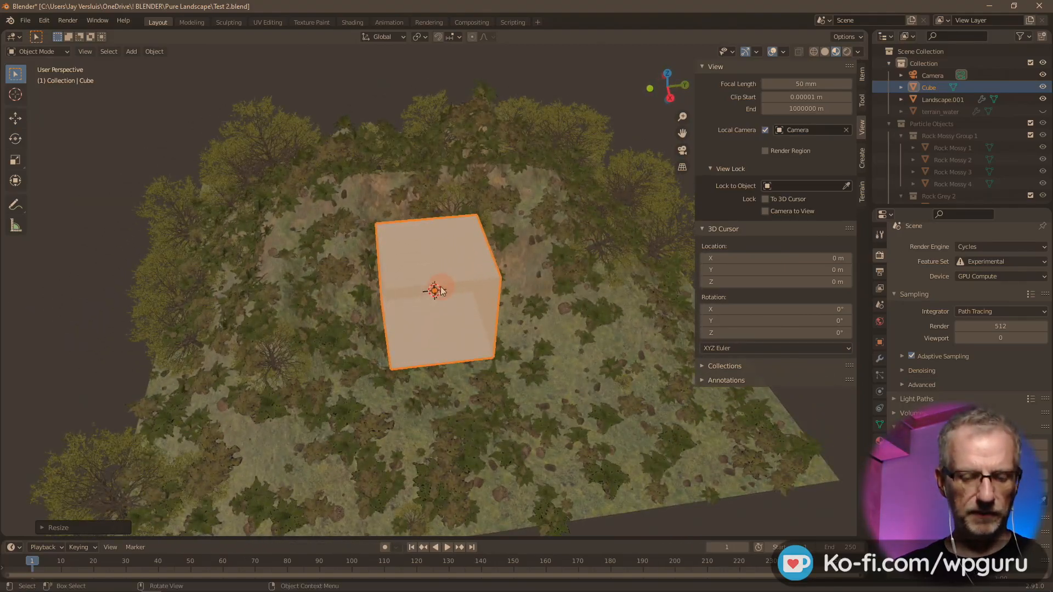
key("g")
key("z")
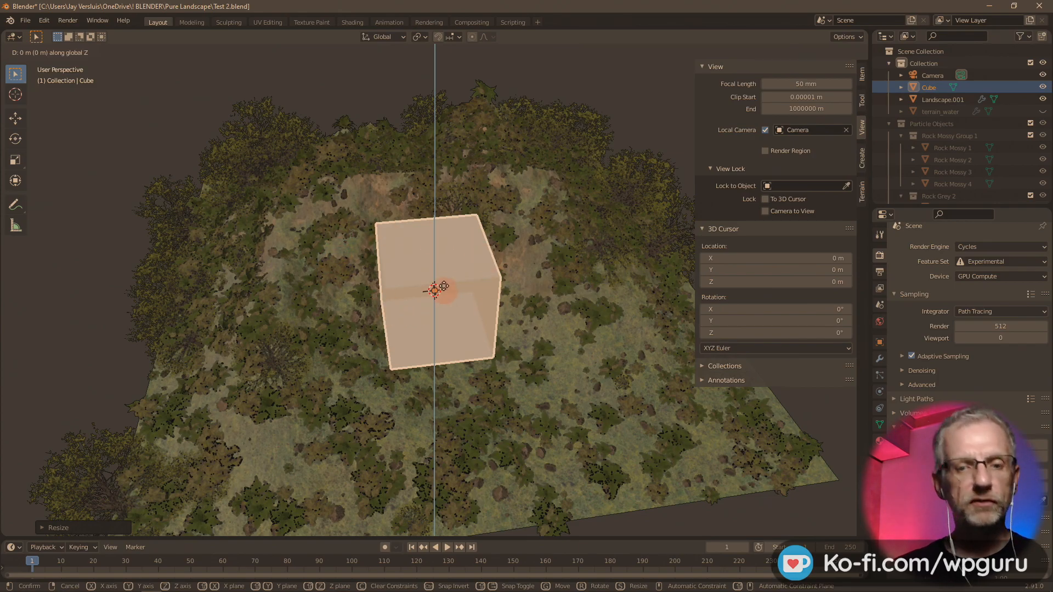
right_click(451, 288)
left_click(476, 314)
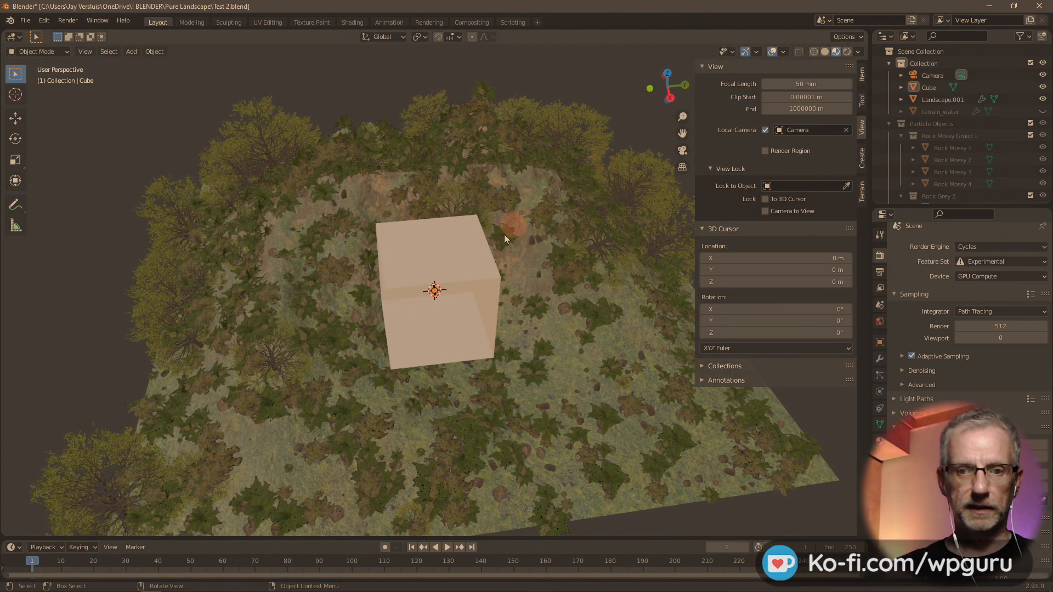
left_click(773, 52)
left_click(773, 51)
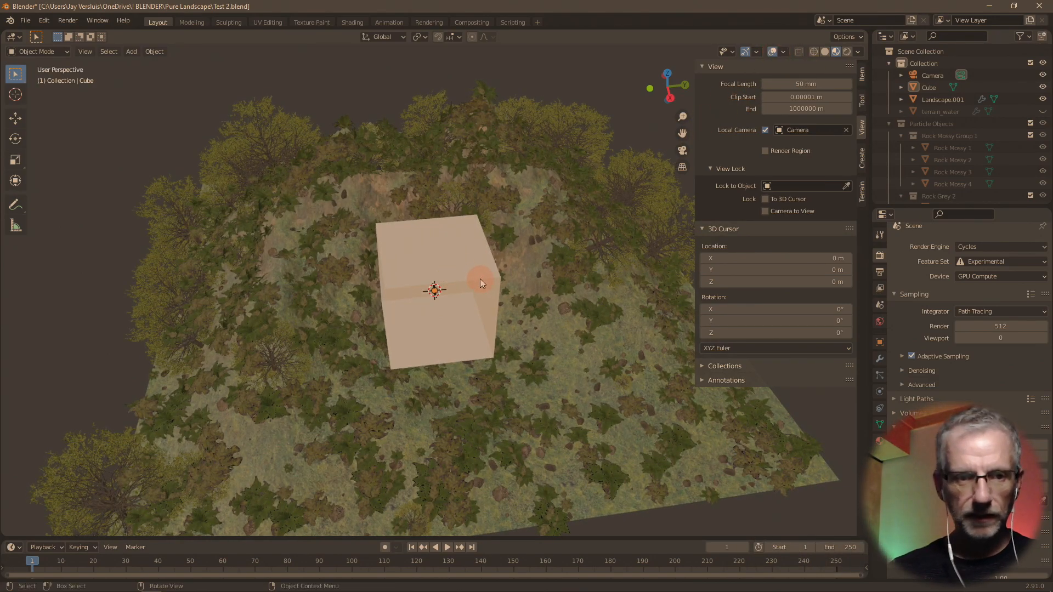
- Switch the viewport to solid shading and look at the landscape through the camera
left_click(824, 52)
left_click(523, 238)
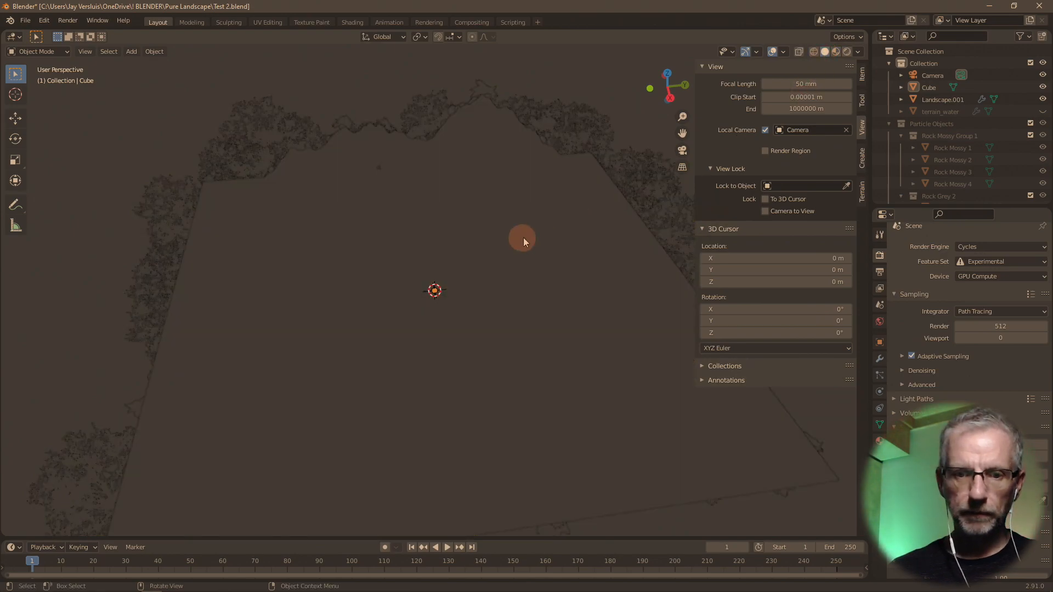
middle_click_drag(494, 279, 497, 245)
key("KP_0")
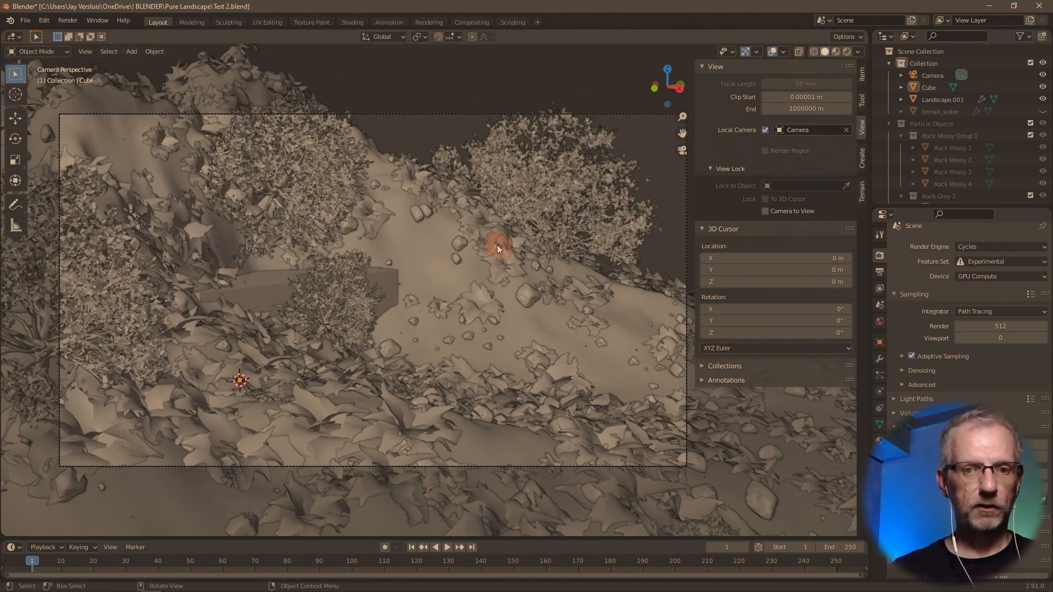
- Select the cube and raise it about 104 m along the global Z axis
left_click(261, 294)
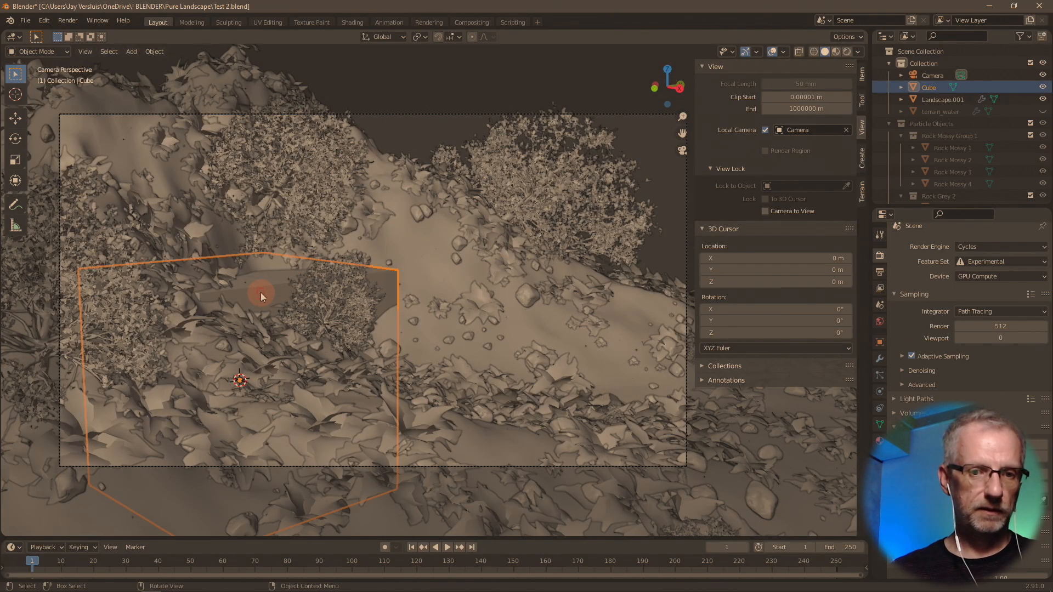
key("g")
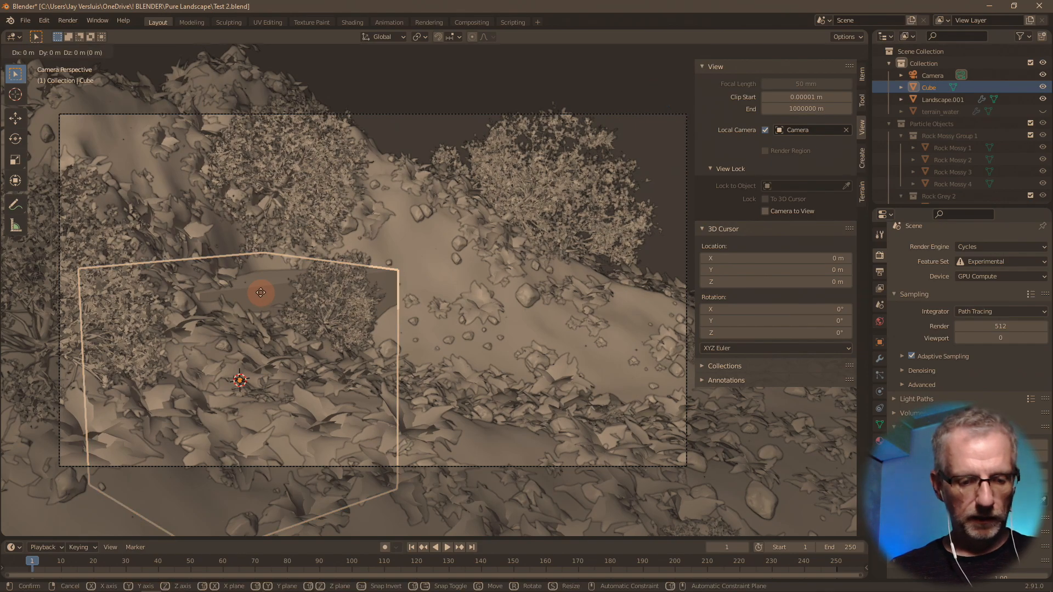
key("z")
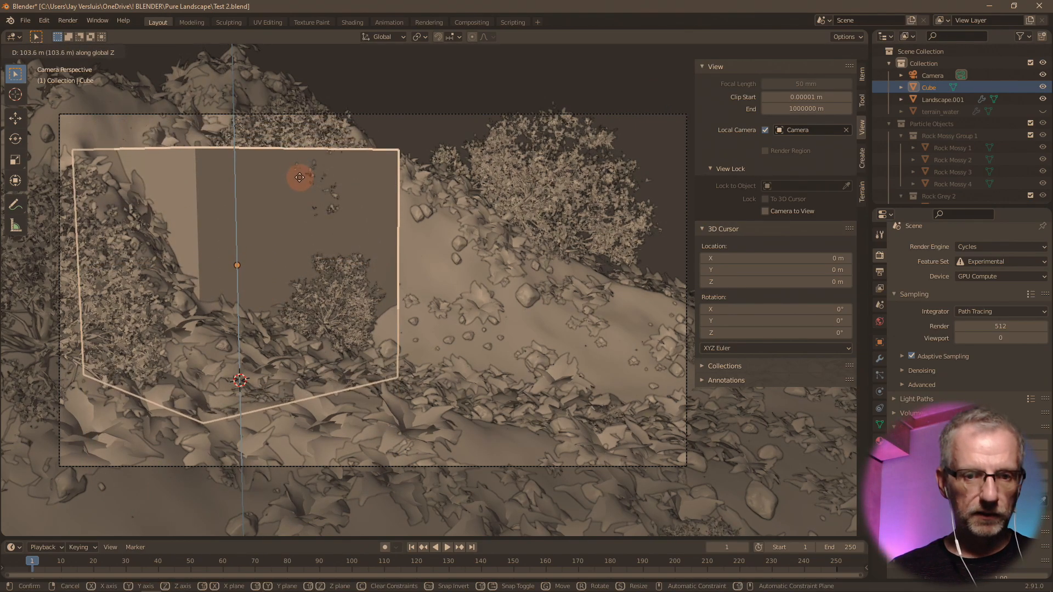
left_click(299, 176)
- Move the cube horizontally with global Z locked so it sits near the middle of the camera frame
key("g")
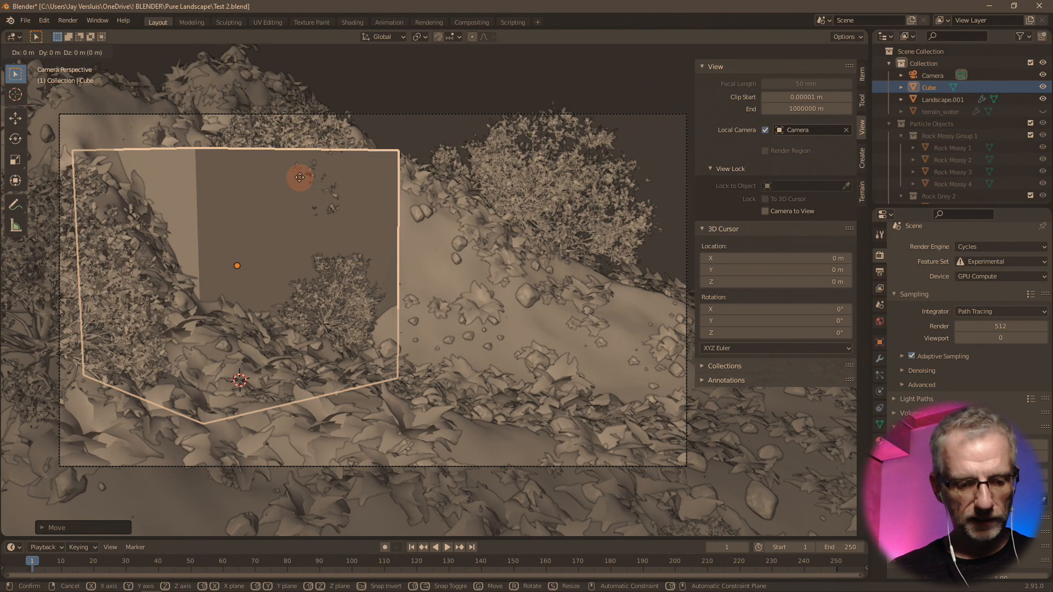
left_click(299, 177)
key("g")
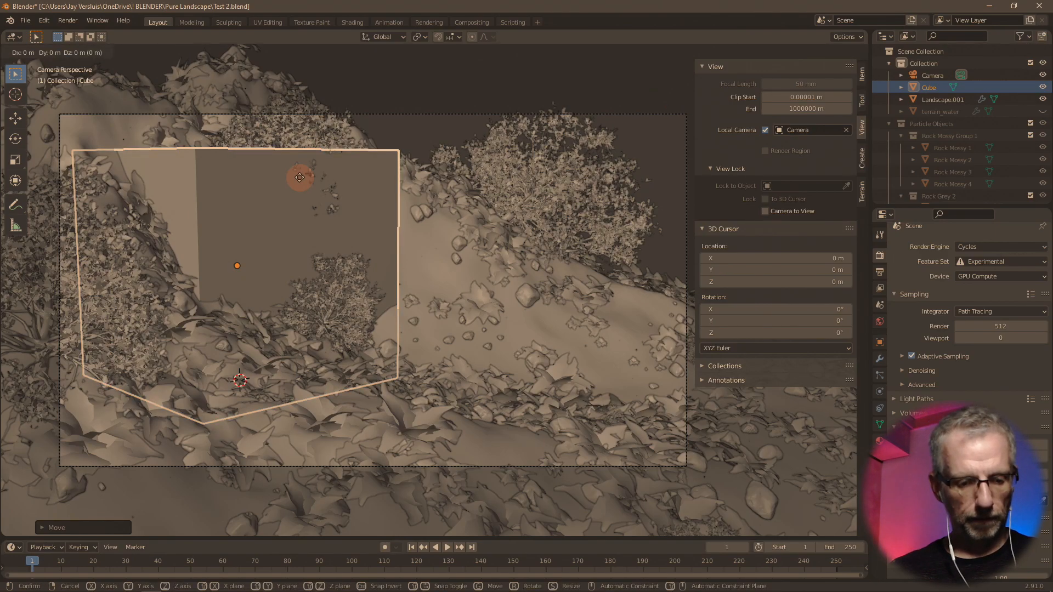
key("shift+z")
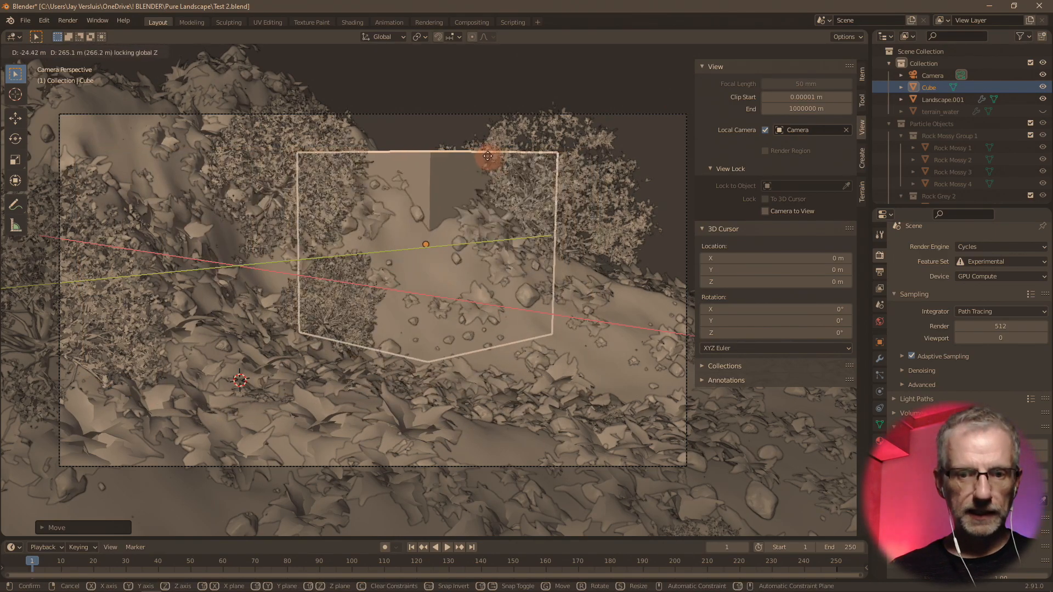
left_click(488, 171)
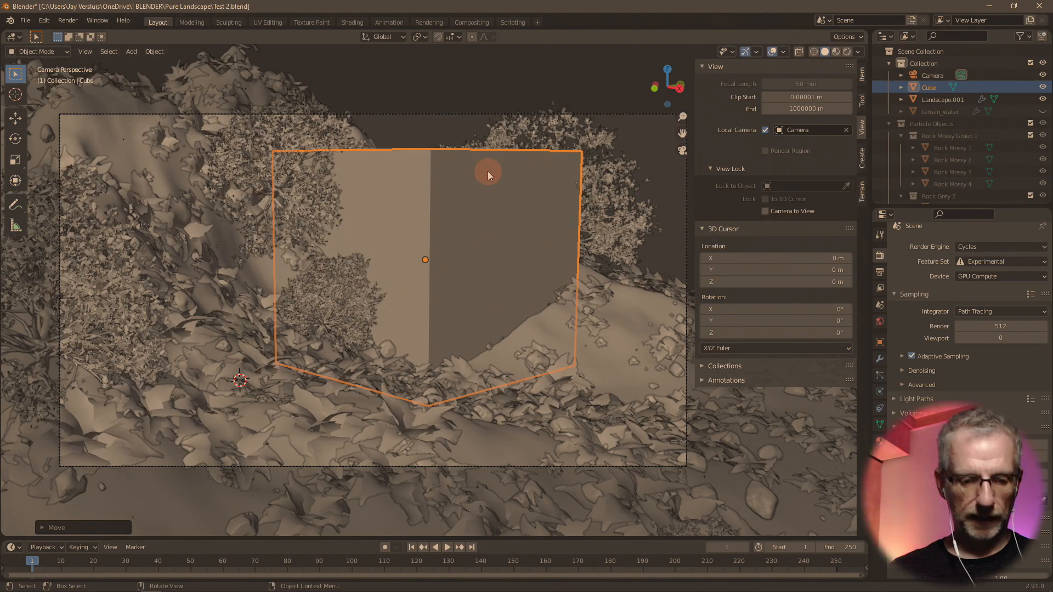
- Scale the cube down to about 0.16 and lower it about 15 m along the global Z axis onto the slope
key("s")
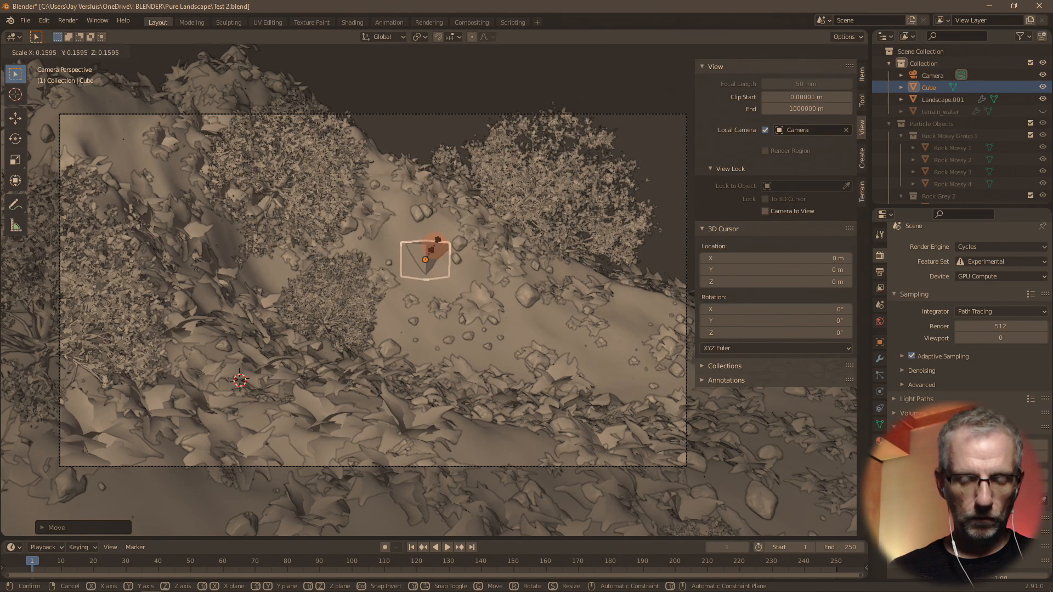
left_click(438, 250)
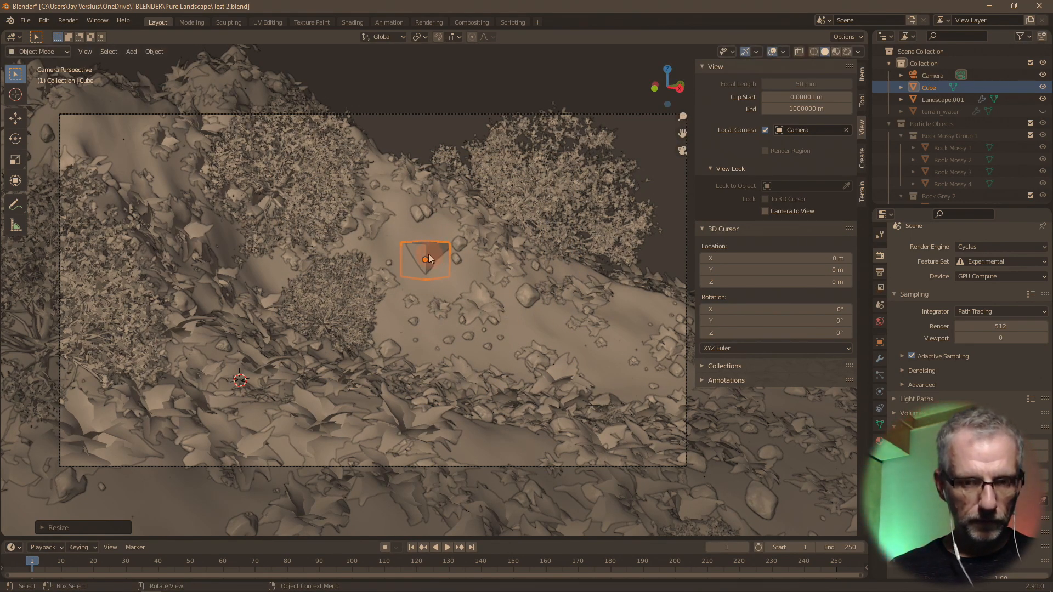
key("g")
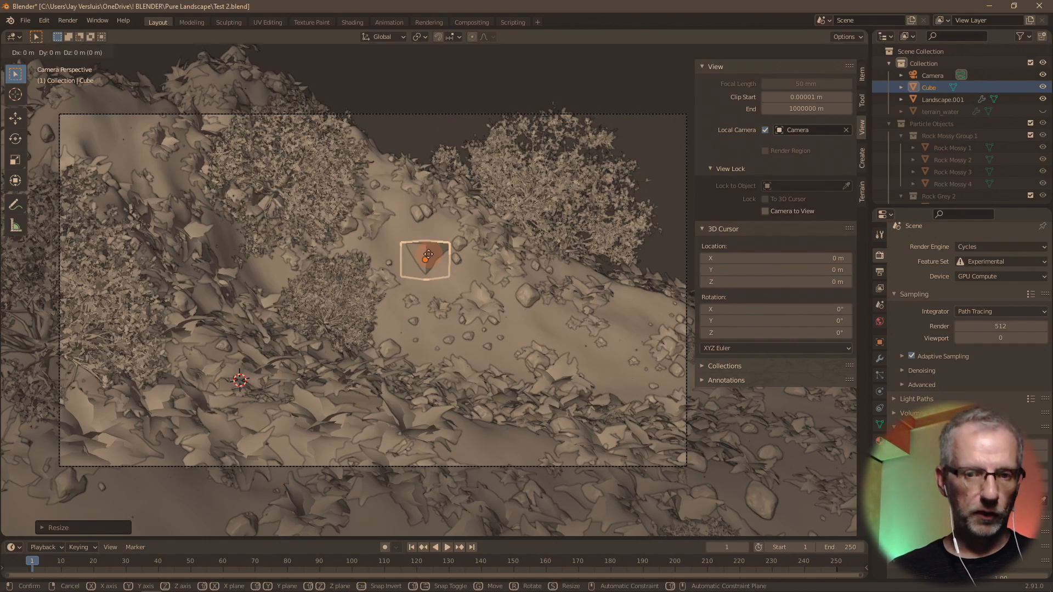
key("z")
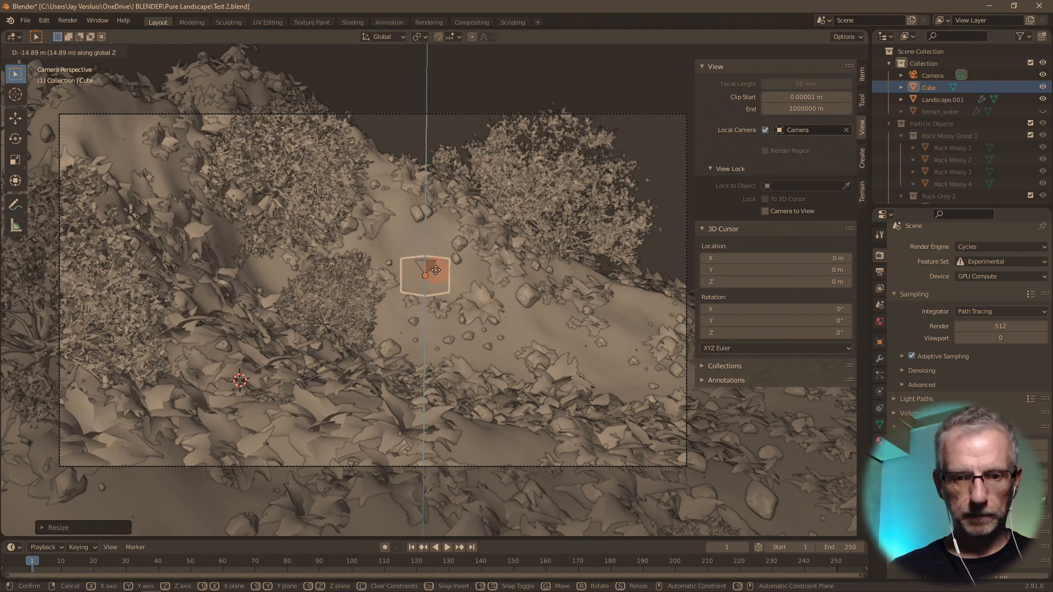
left_click(436, 270)
- Shift the cube about 34 m horizontally with global Z locked so it stands clear of the slope
key("g")
key("shift+z")
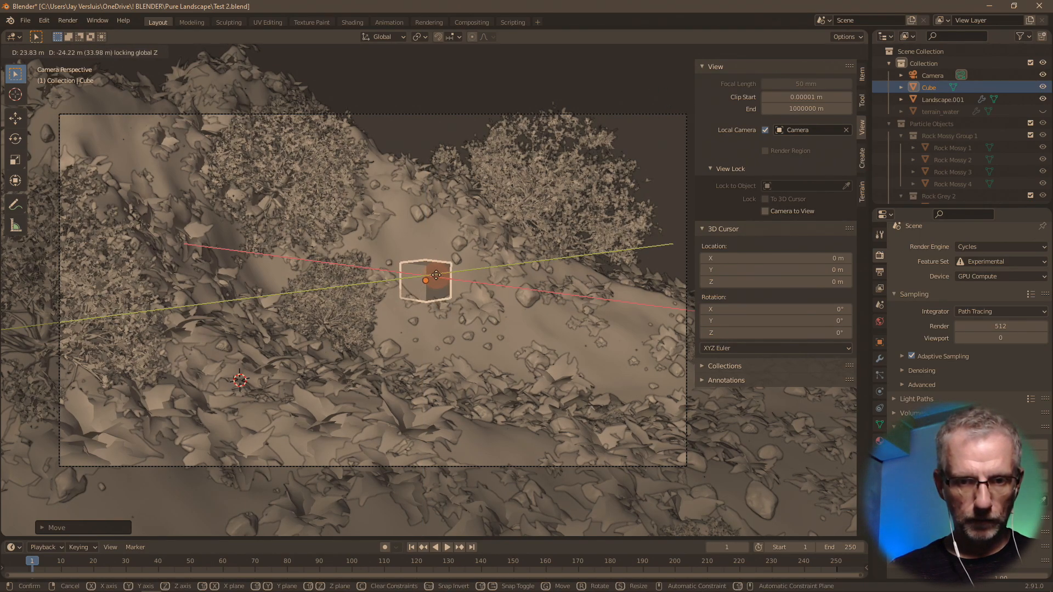
left_click(437, 278)
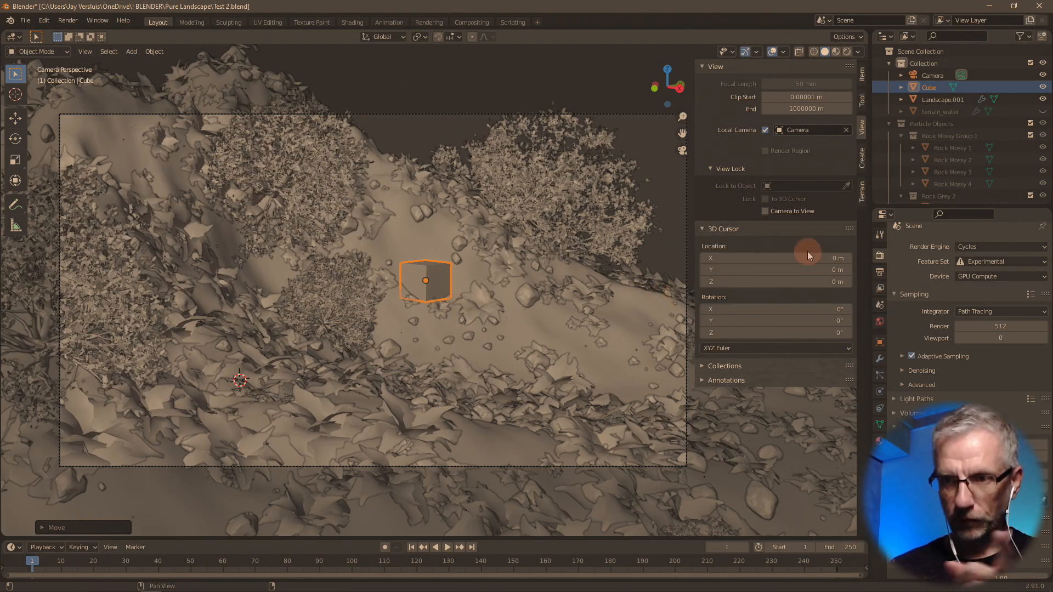
- Rename the cube to Focus Hellper and collapse the Particle Objects collection
double_click(929, 88)
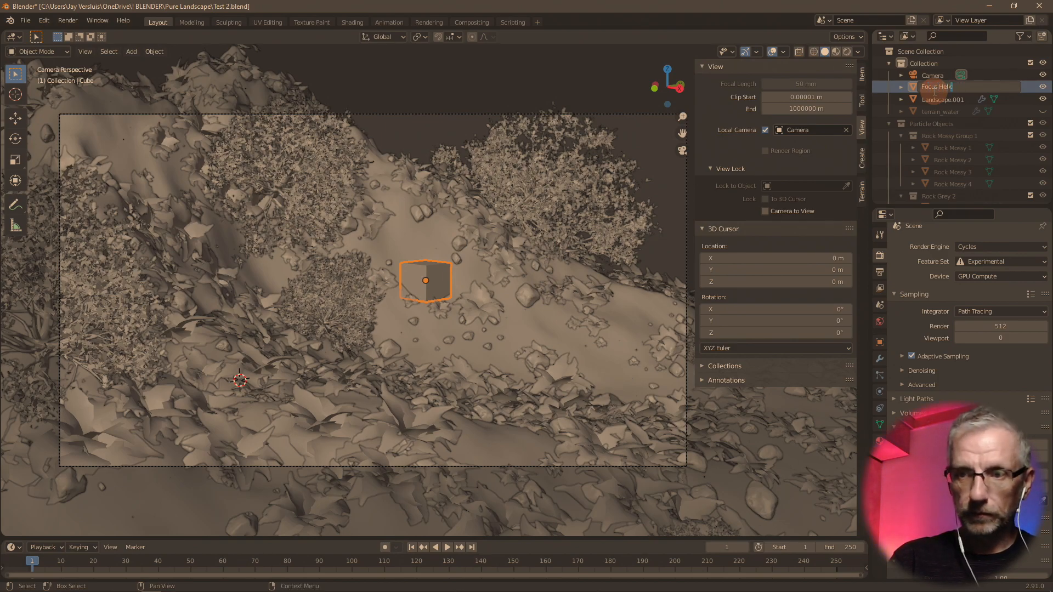
type("Focus Hellper")
key("Return")
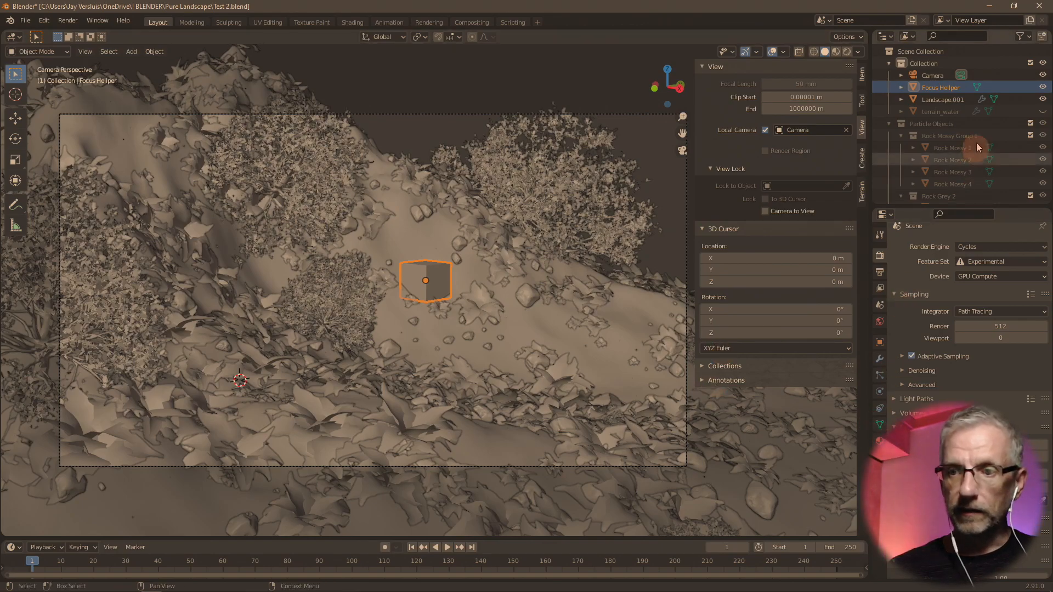
left_click(889, 125)
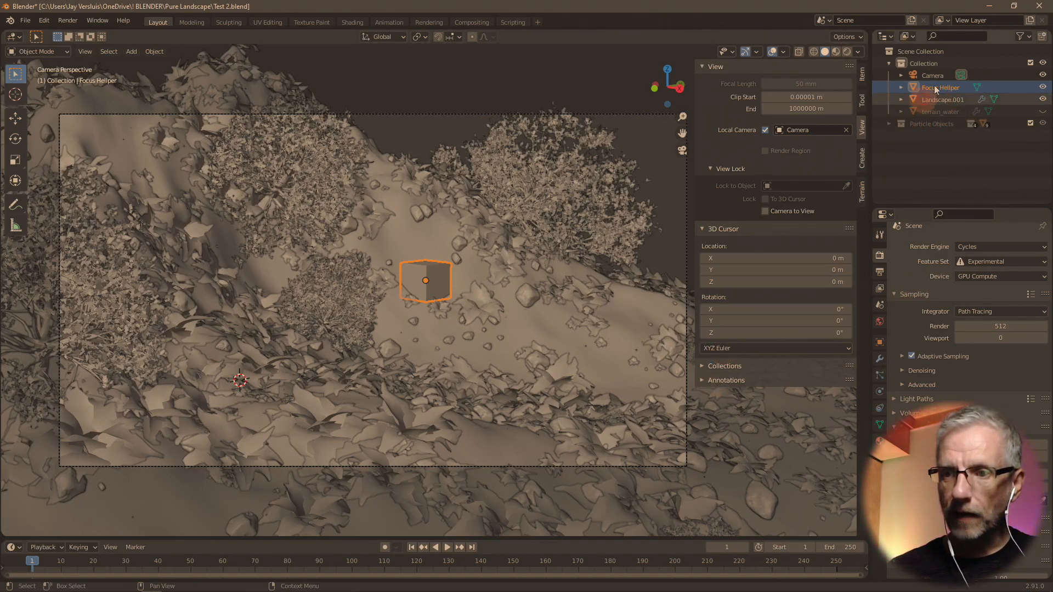
- Set Focus Hellper as the focus object in the camera's depth of field settings
left_click(933, 75)
left_click(880, 391)
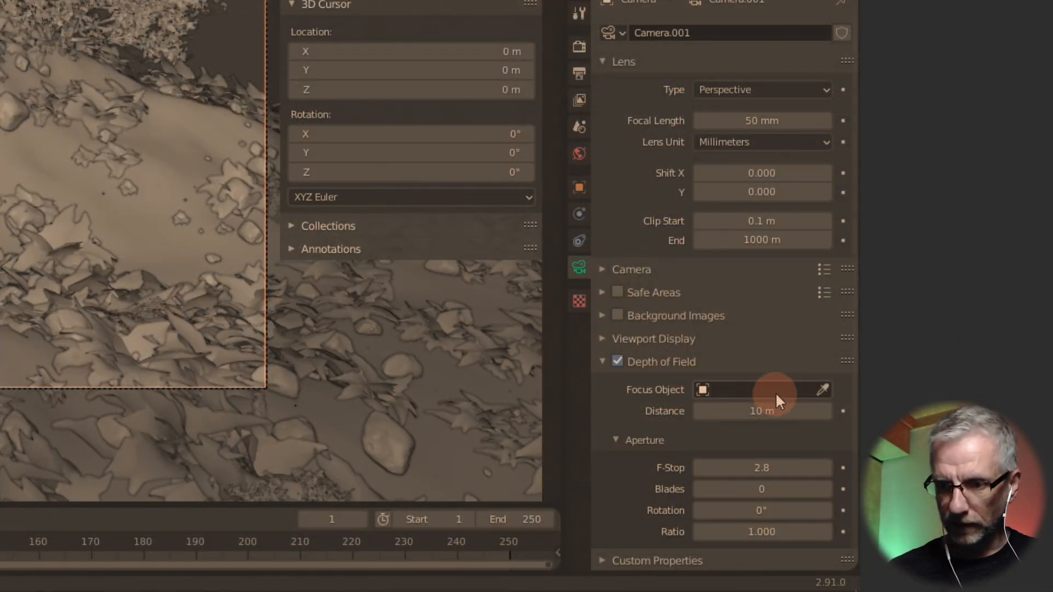
left_click(775, 387)
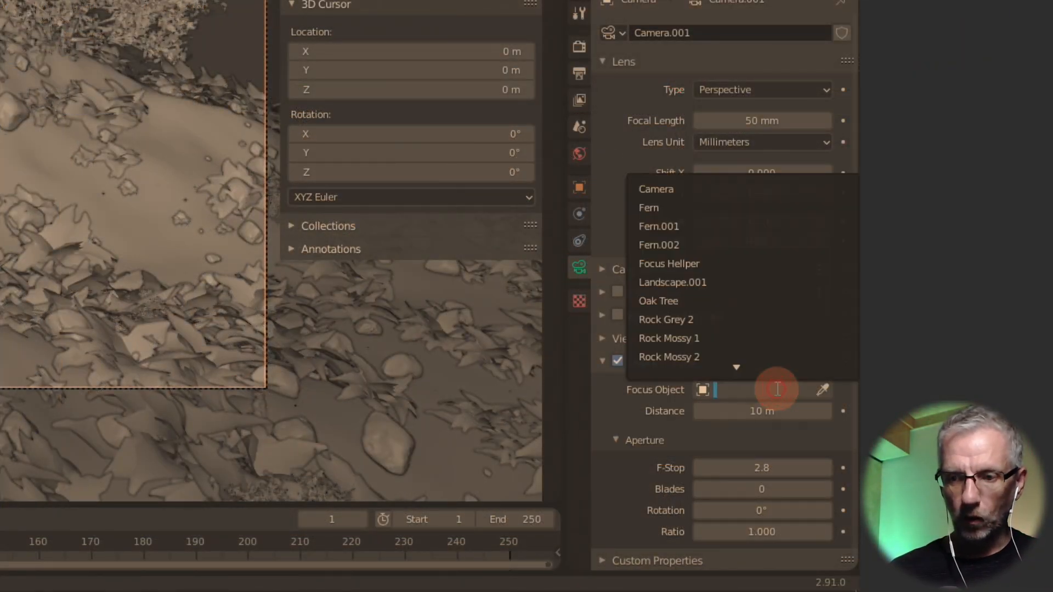
left_click(730, 263)
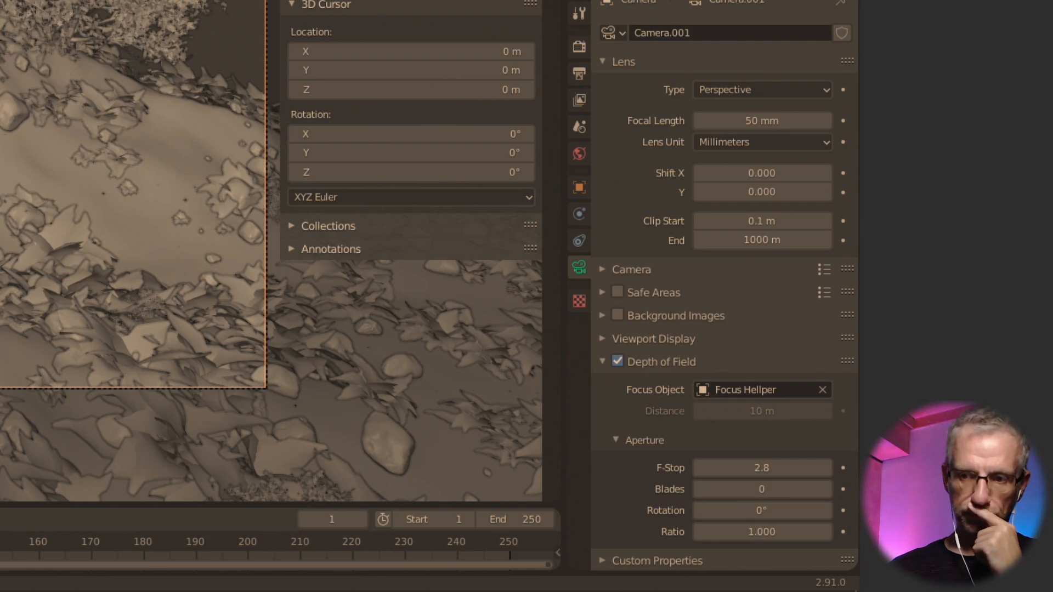
- Set the Cycles render samples to 32
left_click(580, 51)
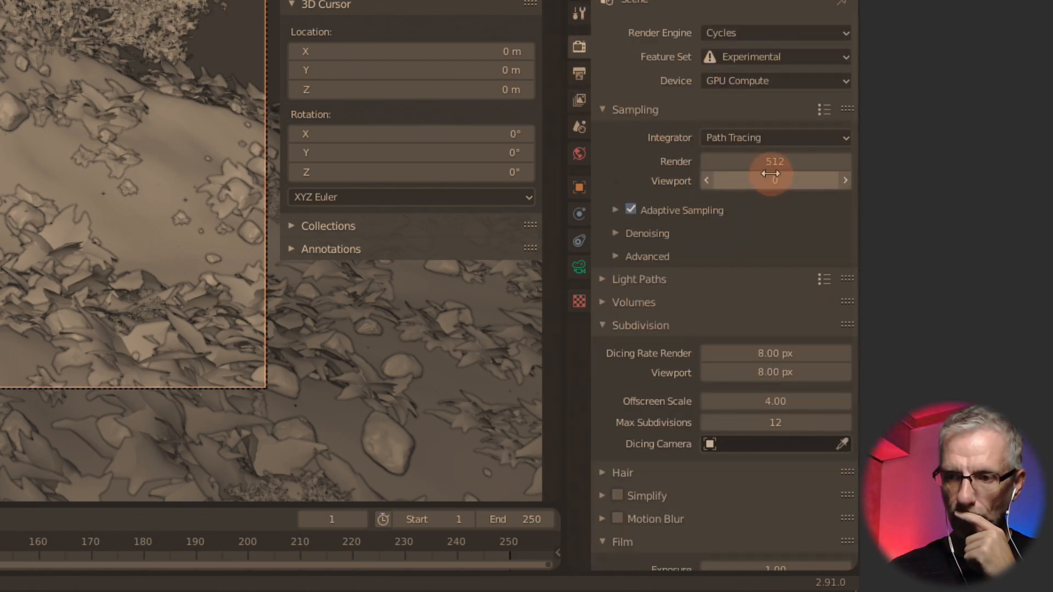
left_click(729, 163)
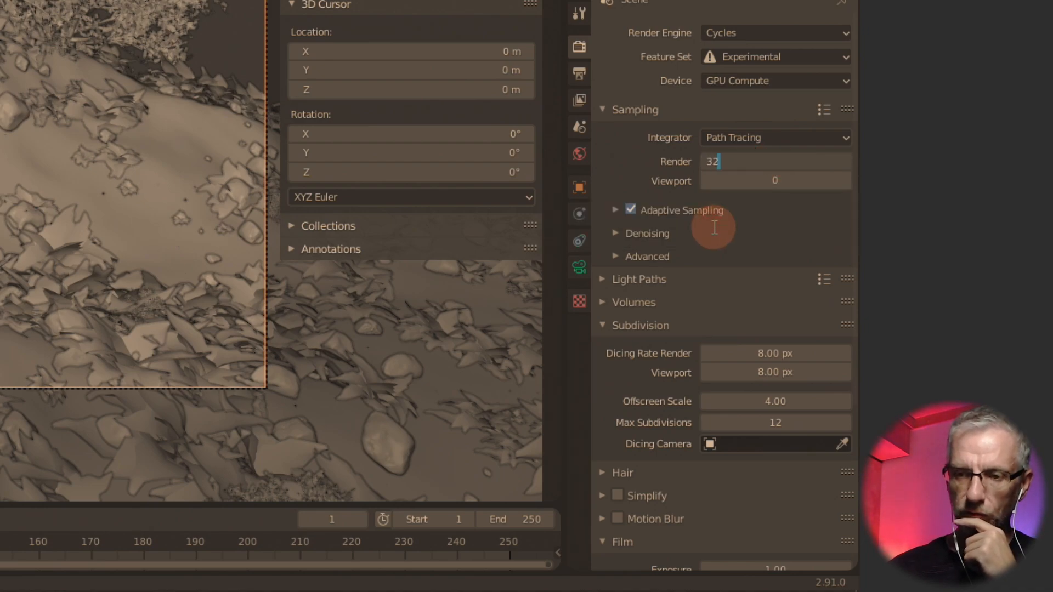
key("Return")
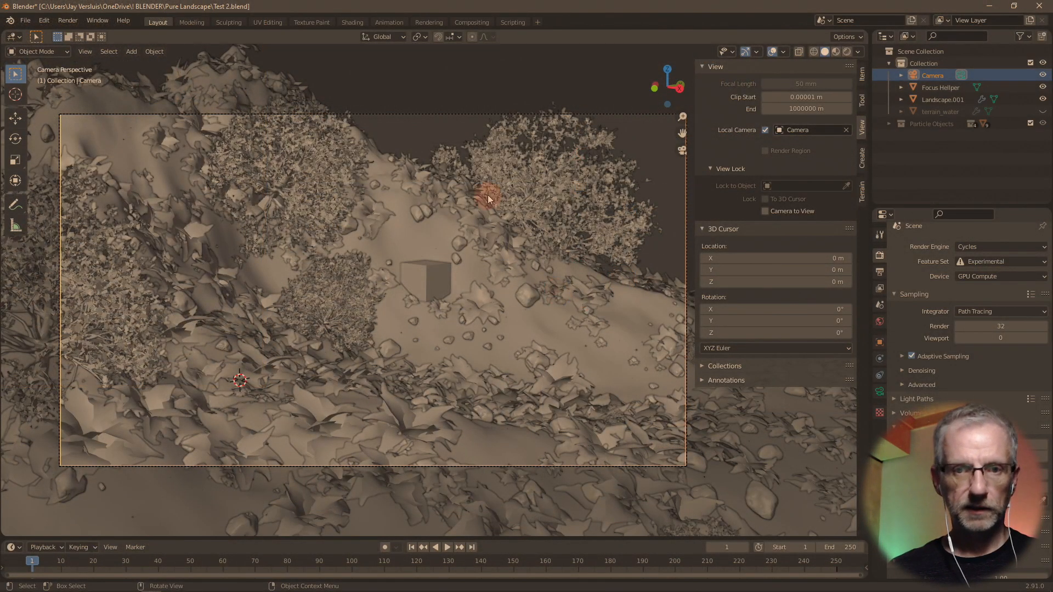
- Render a test image of the landscape from the camera and close the render window
left_click(93, 21)
mouse_move(67, 20)
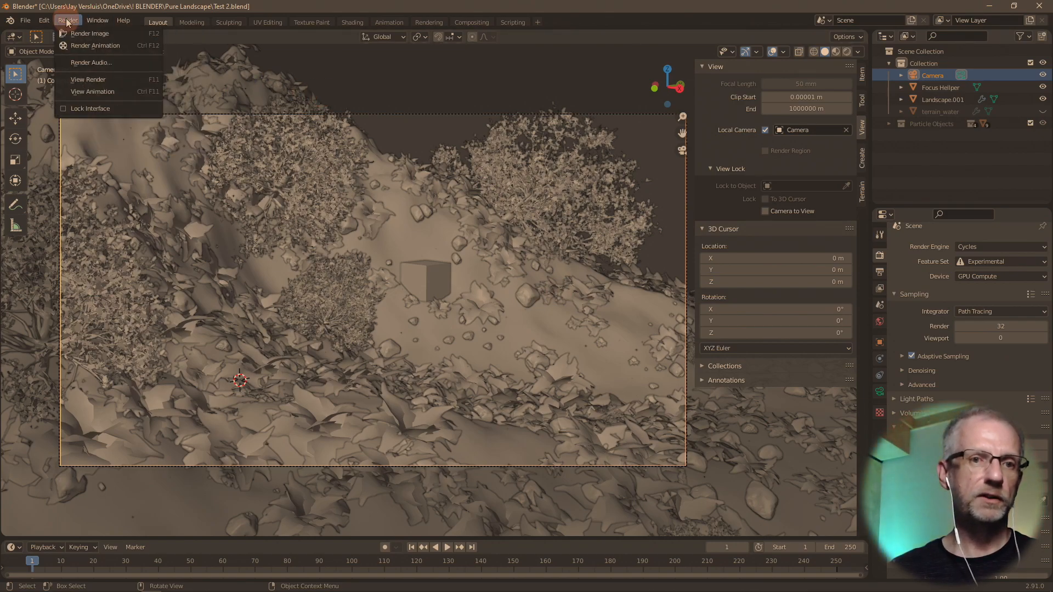
left_click(85, 35)
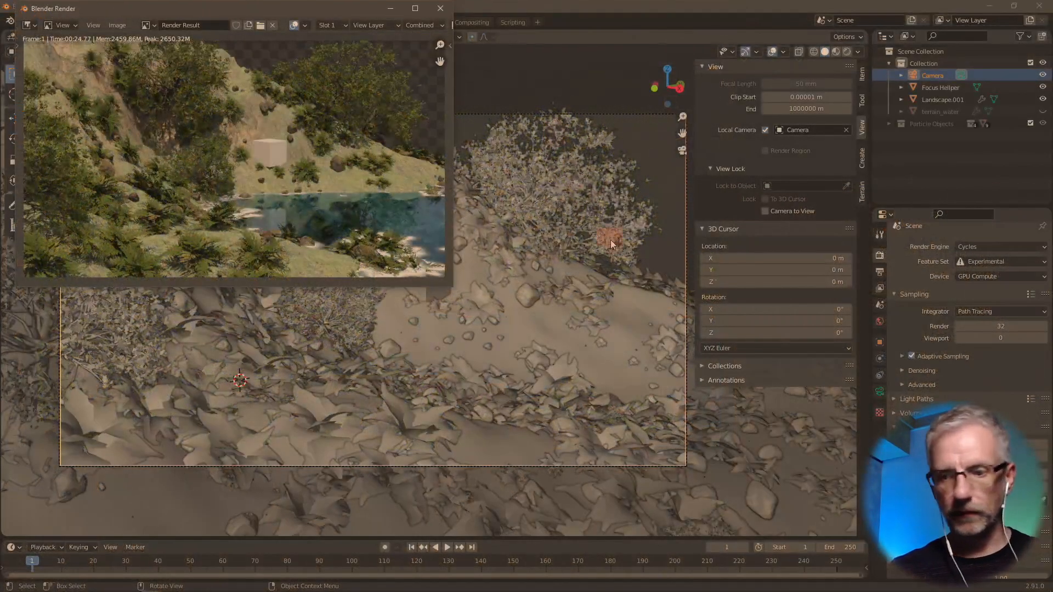
left_click(440, 9)
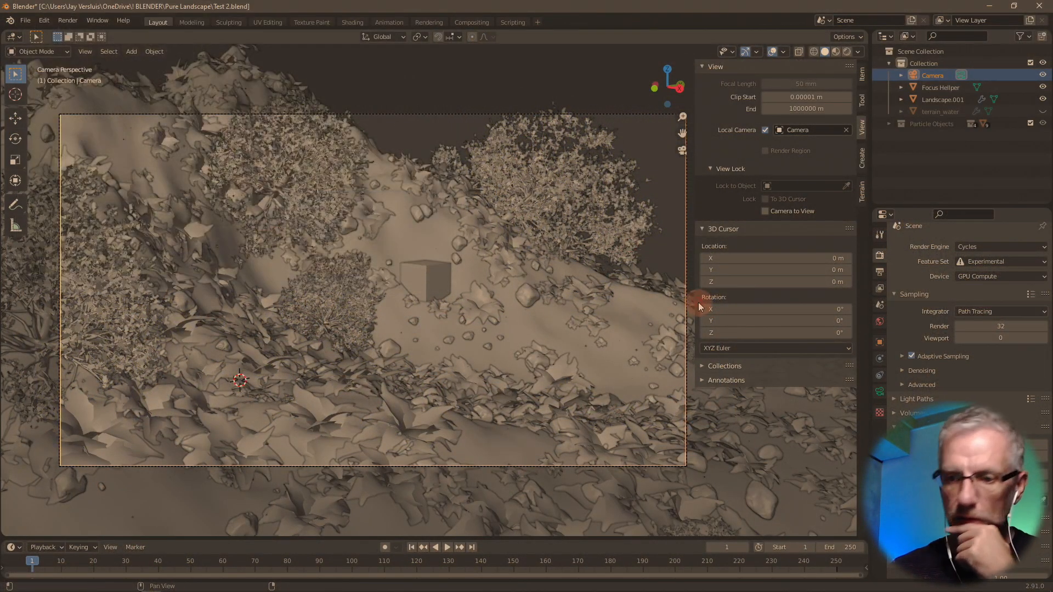
left_click(881, 274)
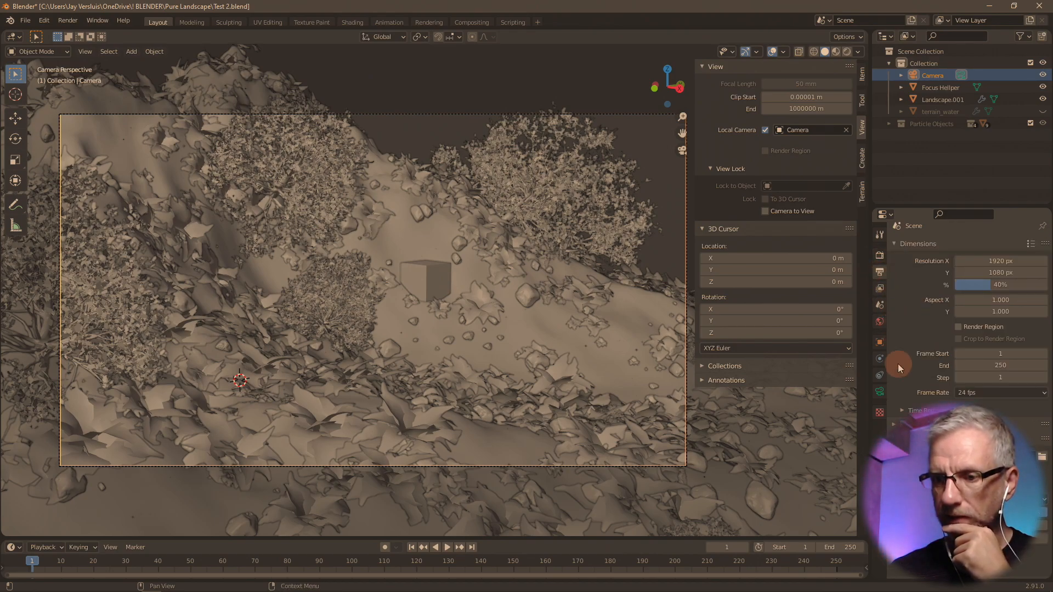
scroll(906, 338, "down", 2)
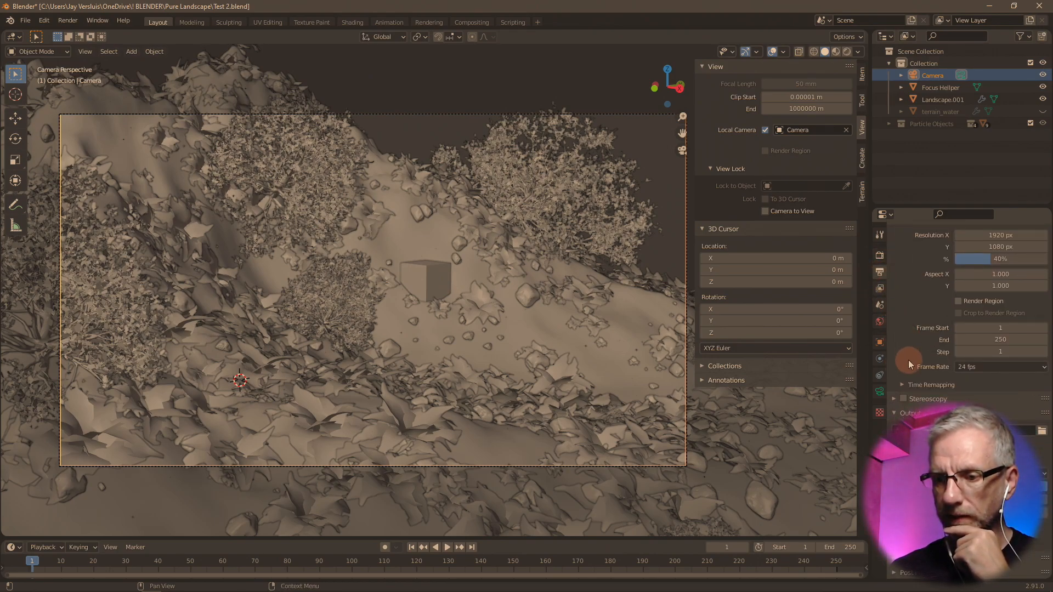
left_click(881, 256)
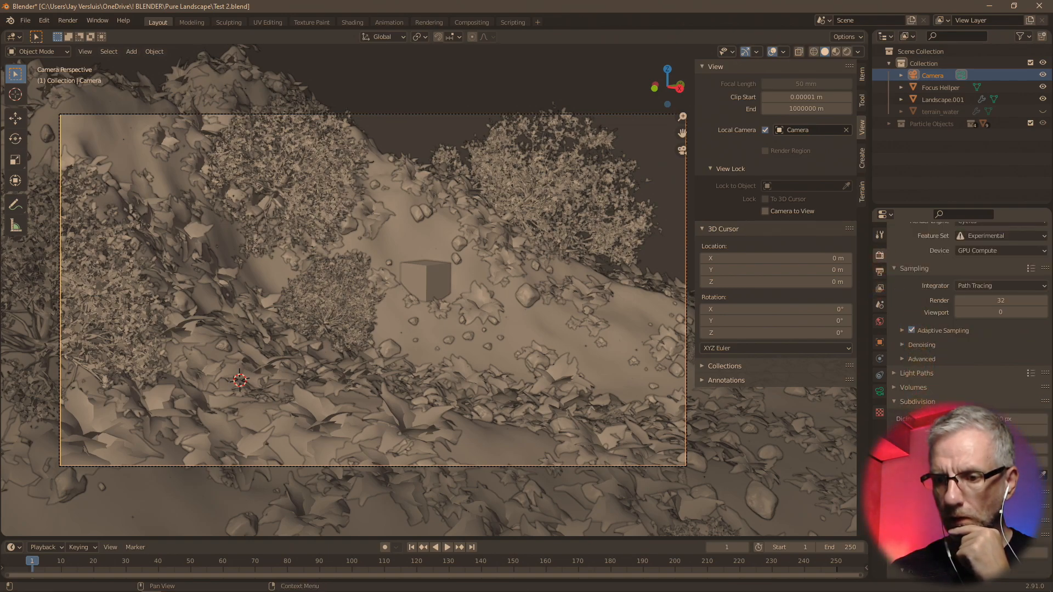
scroll(969, 329, "down", 5)
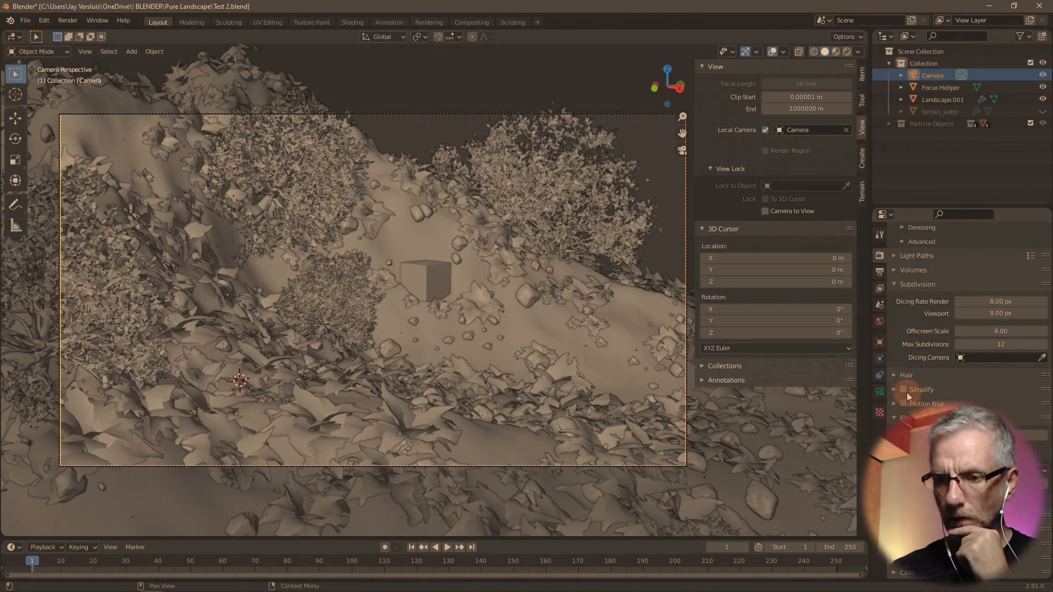
left_click(884, 271)
scroll(914, 354, "up", 2)
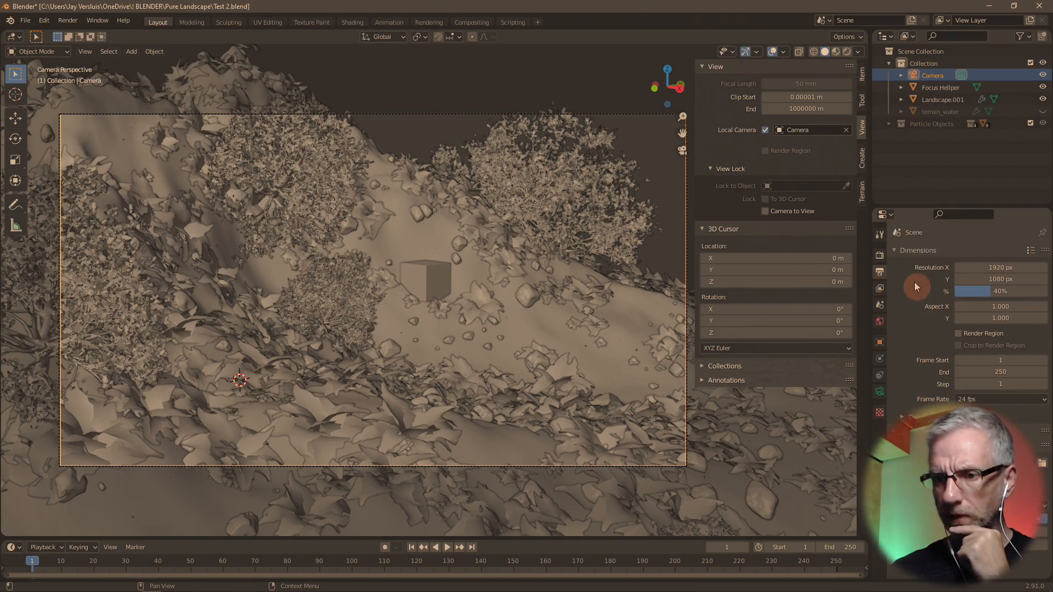
left_click(899, 251)
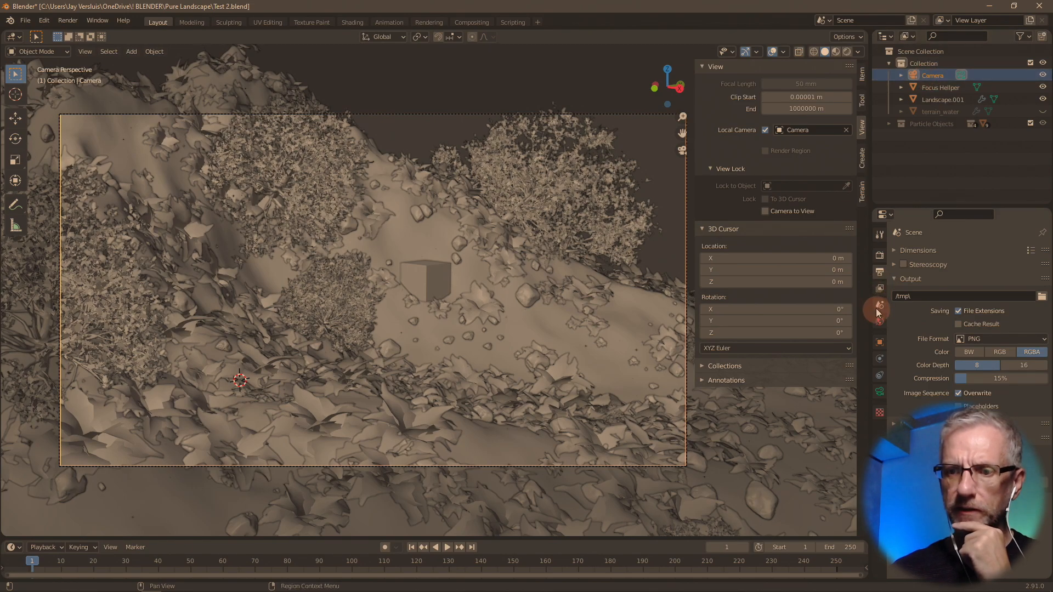
- Set the F-Stop of the camera's depth of field aperture to 0.8
left_click(879, 392)
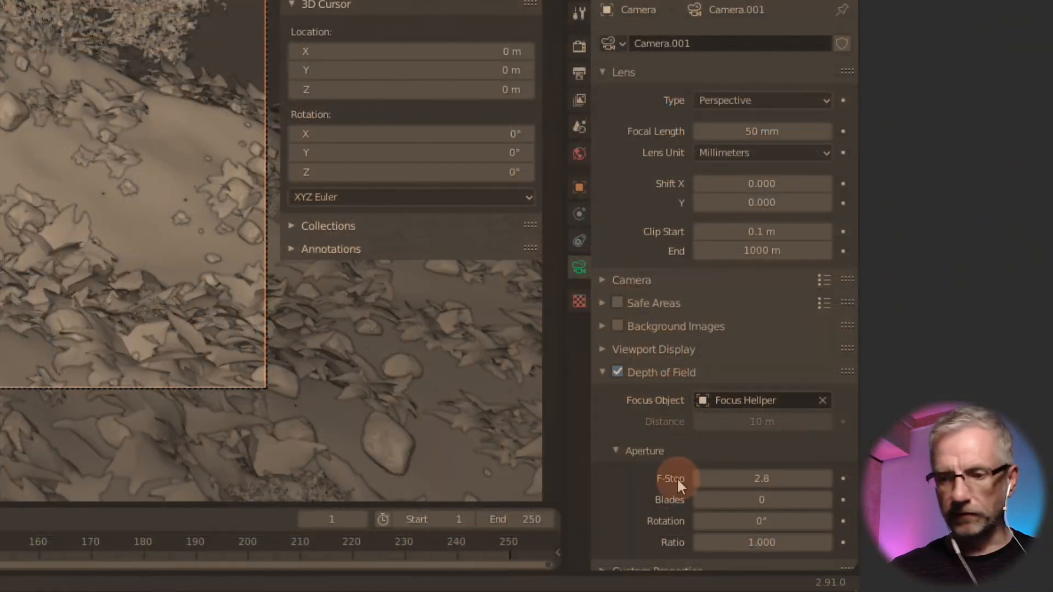
scroll(678, 481, "down", 1)
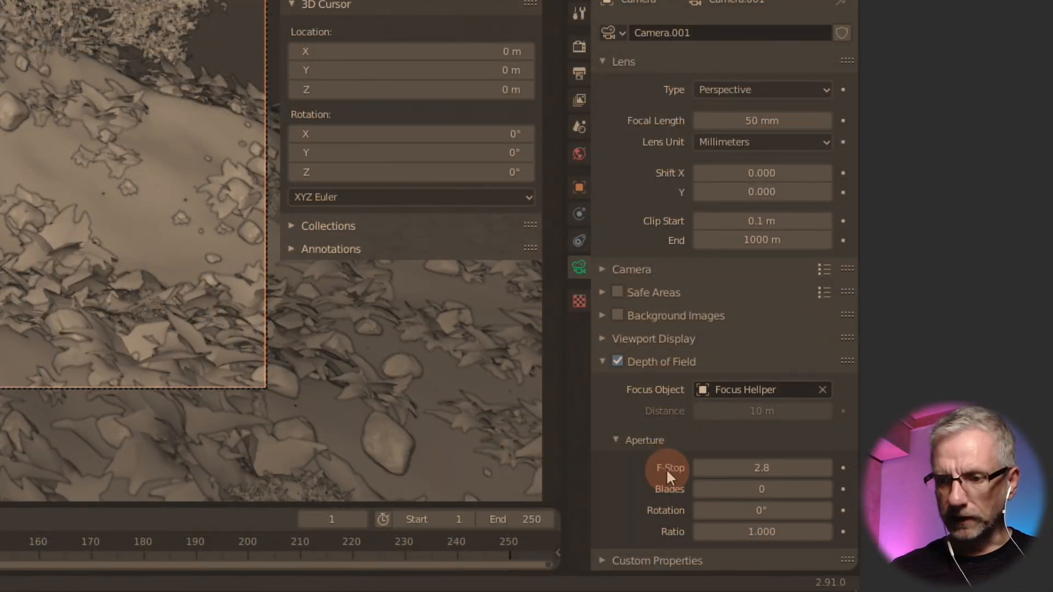
left_click(783, 463)
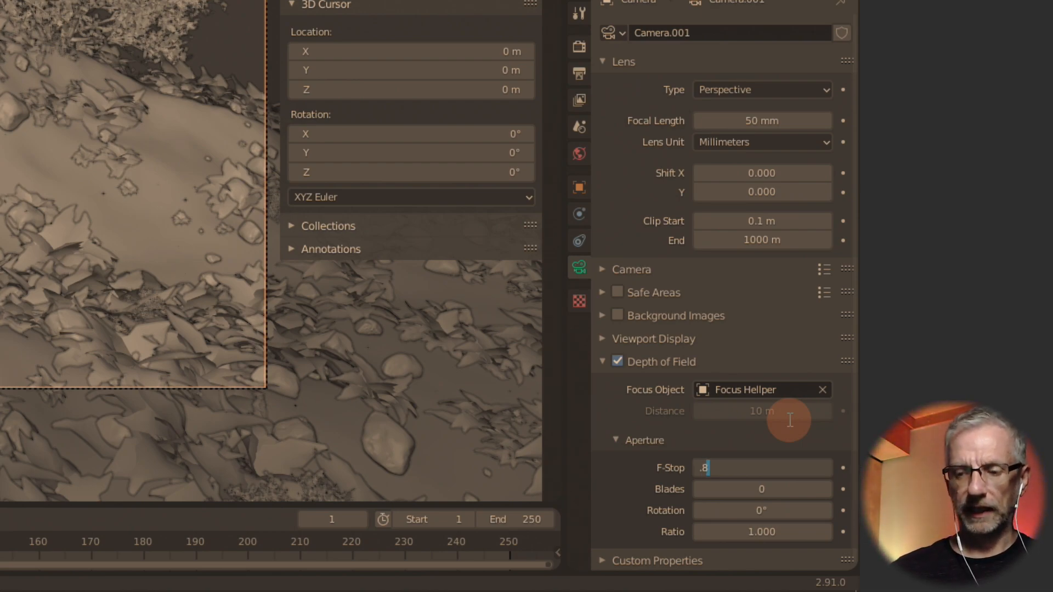
type(".8")
key("Return")
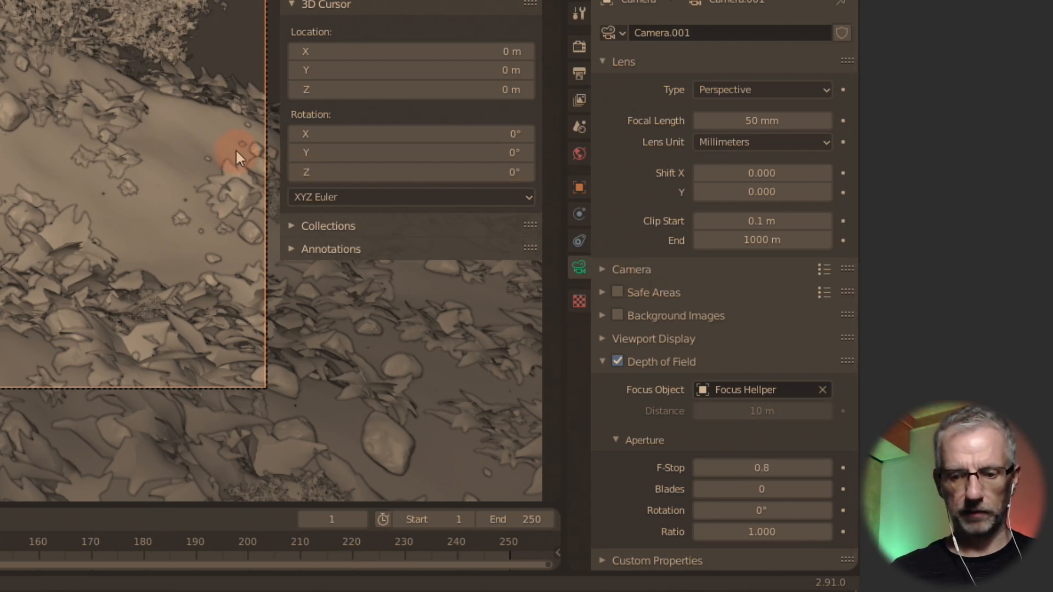
- Render another test image of the landscape from the camera and close the render window
key("F12")
key("Escape")
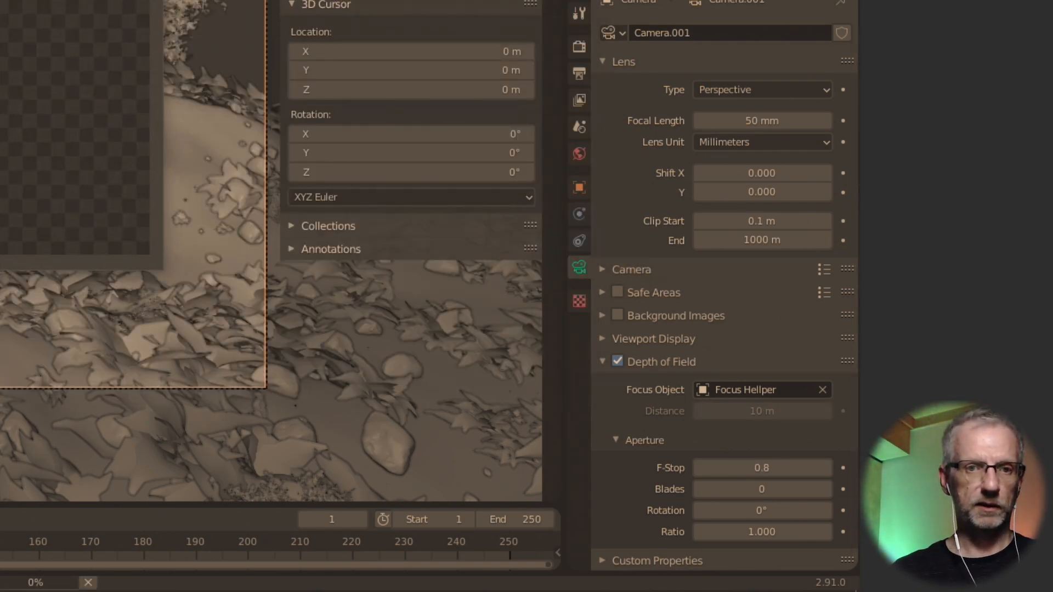
left_click_drag(0, 0, 72, 111)
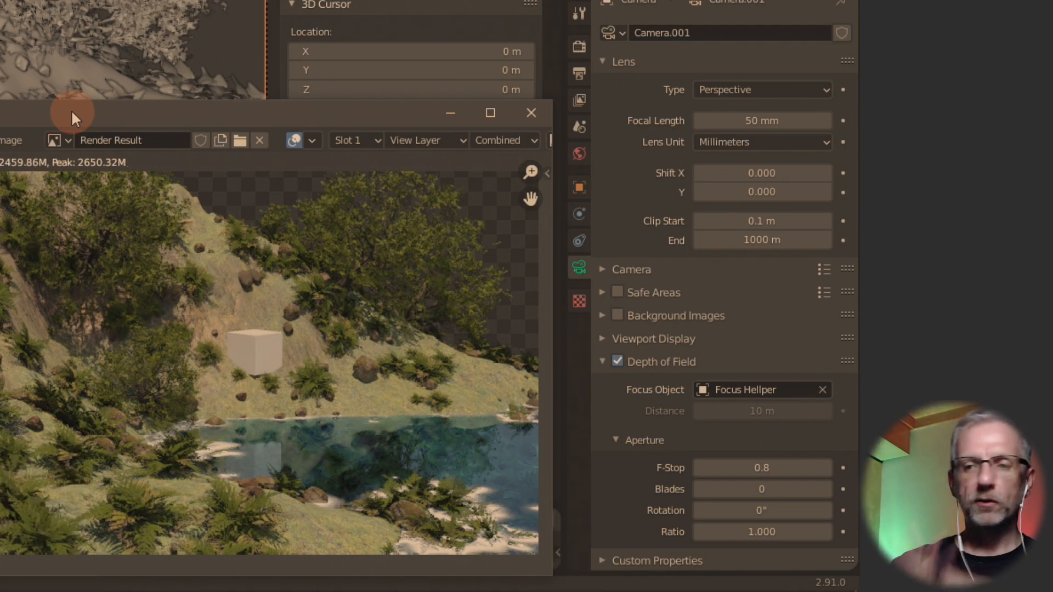
left_click(535, 114)
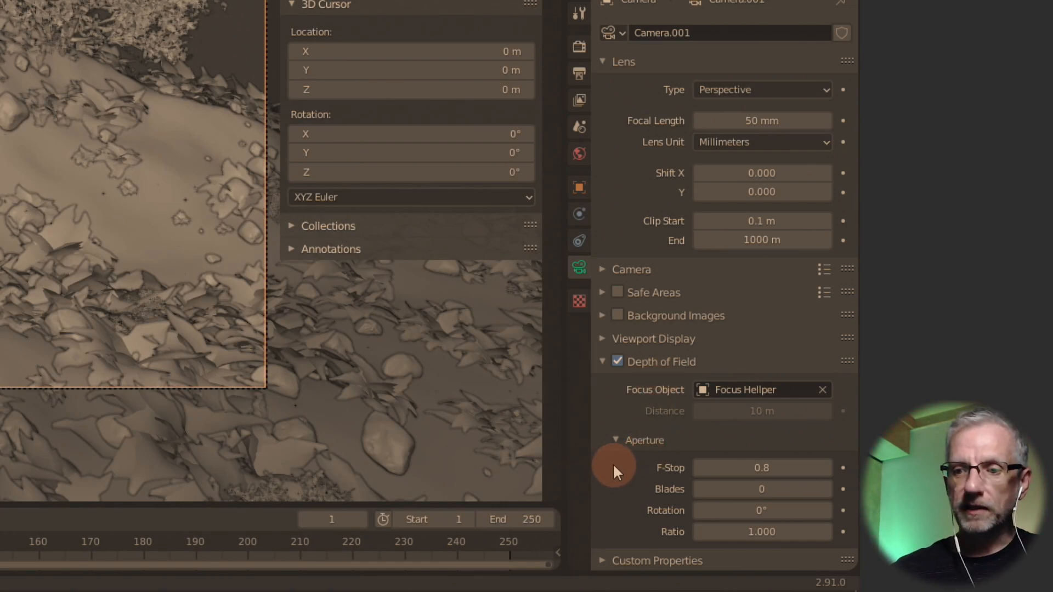
- Collapse the camera's aperture settings and turn off its depth of field
left_click(614, 441)
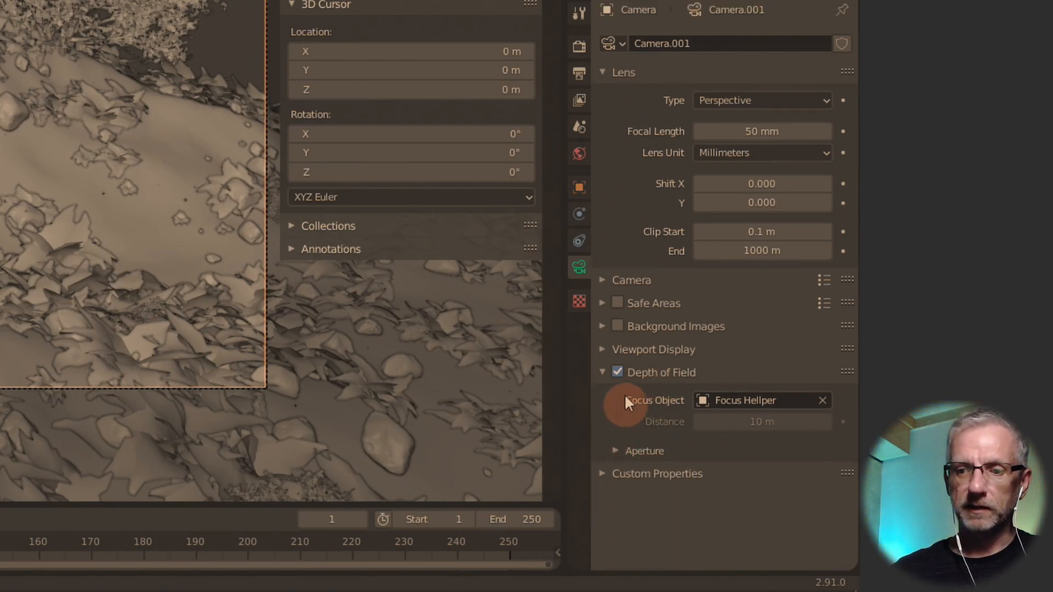
left_click(618, 372)
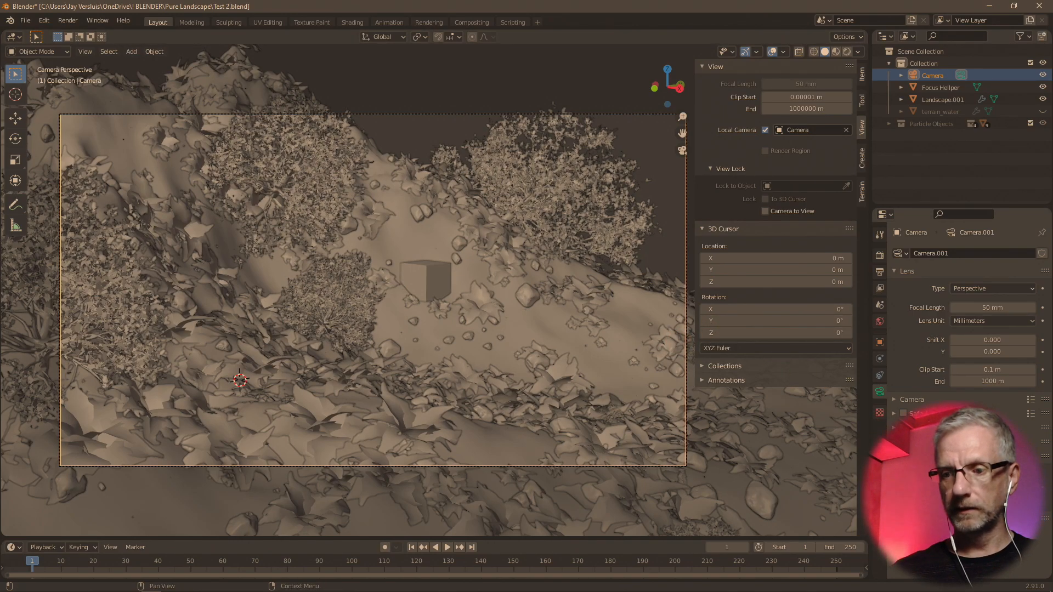
scroll(971, 319, "down", 1)
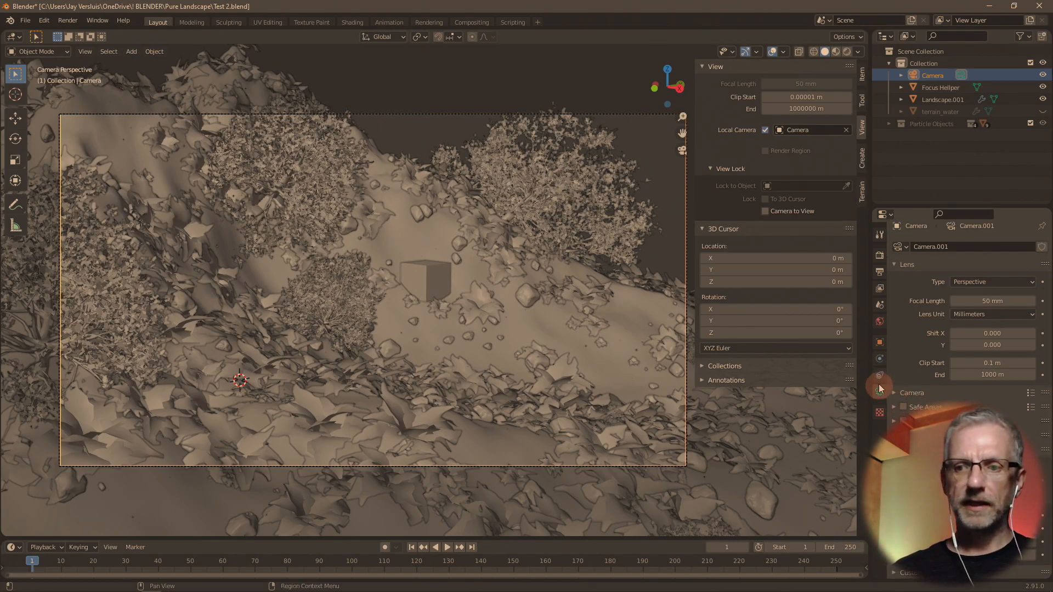
- Look through the output, scene, world and render properties, including the denoising, advanced sampling and subdivision settings
left_click(879, 272)
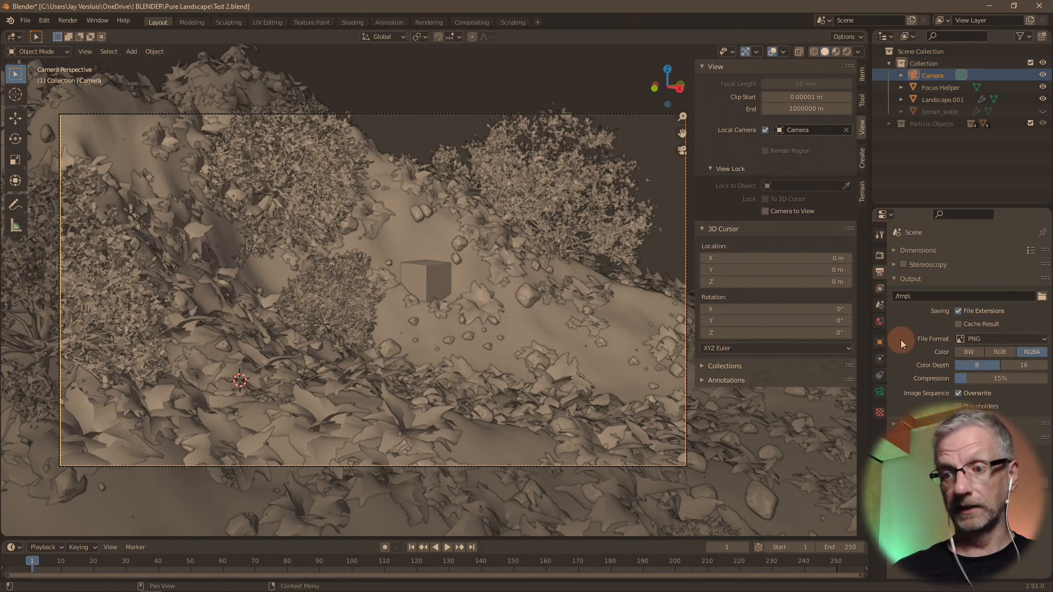
left_click(880, 305)
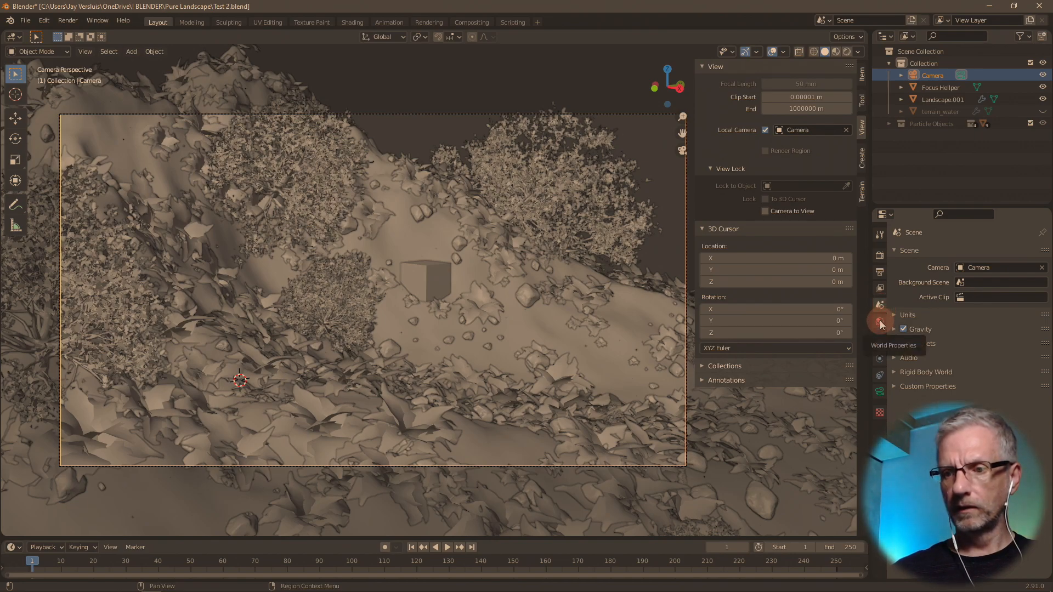
left_click(880, 323)
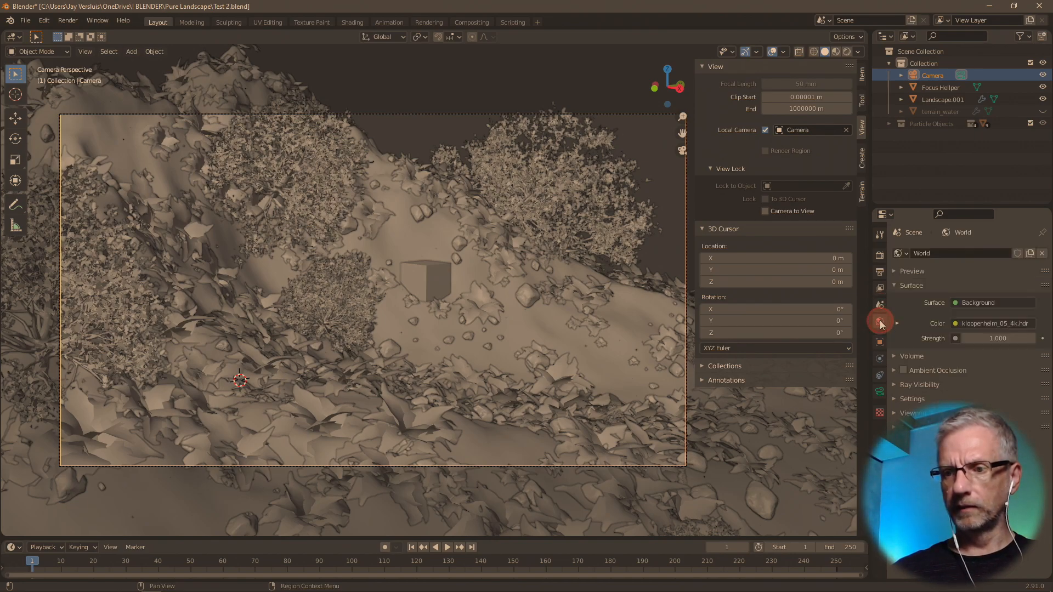
left_click(880, 271)
left_click(880, 255)
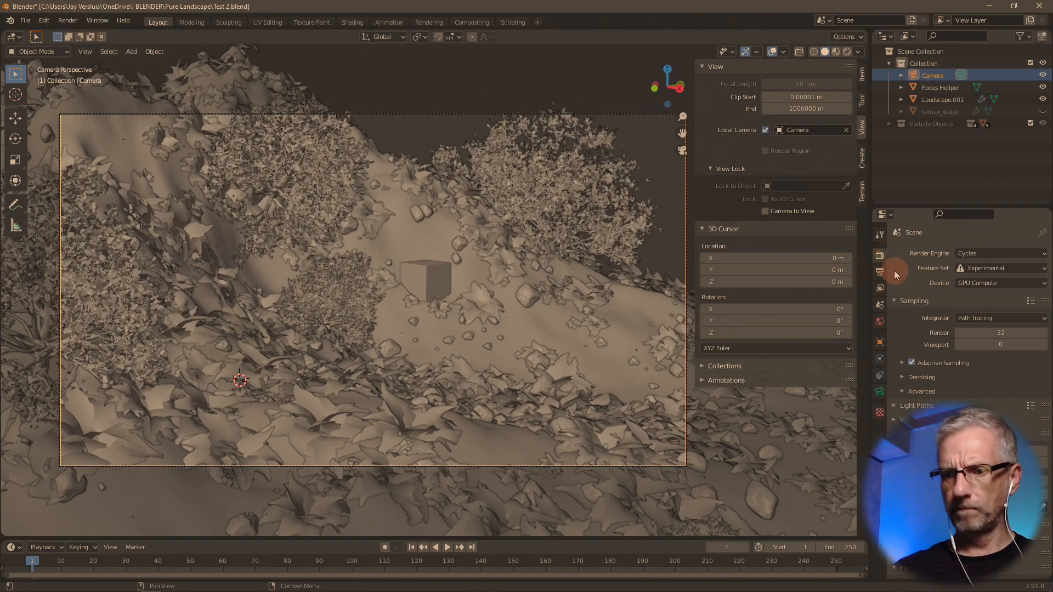
left_click(903, 377)
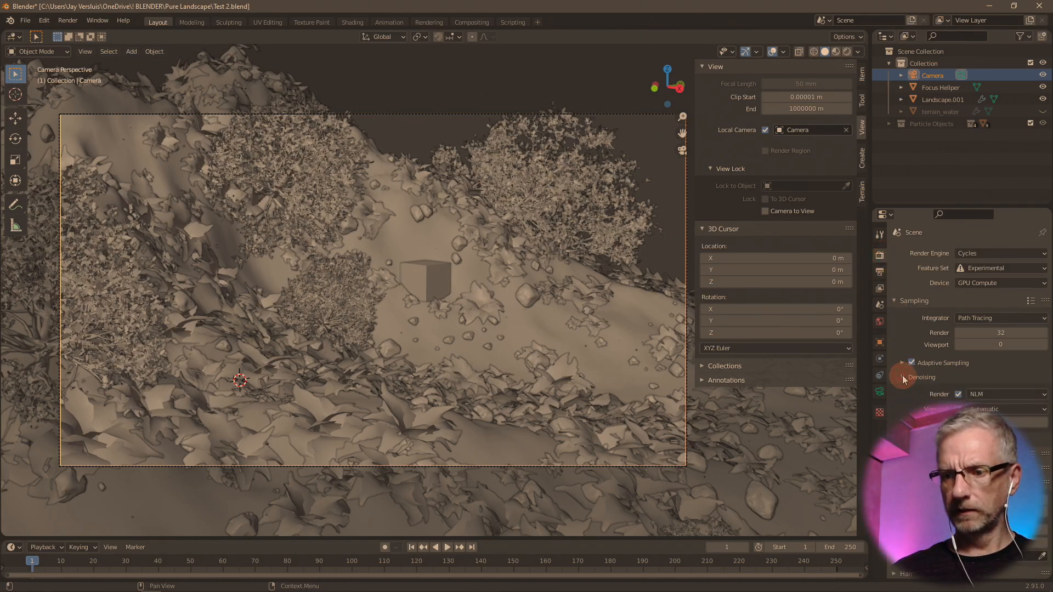
left_click(903, 377)
left_click(903, 392)
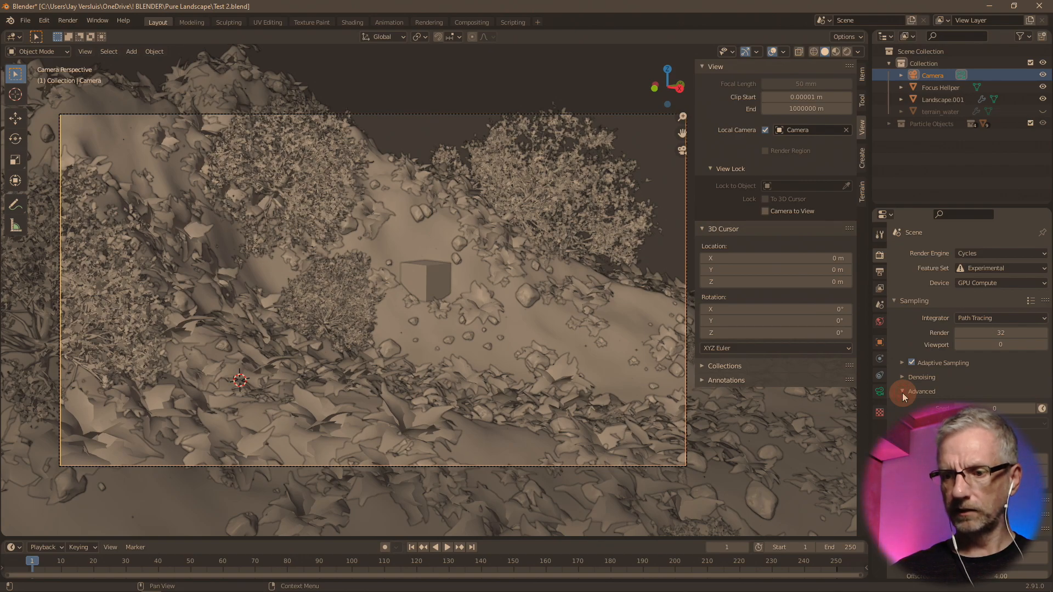
left_click(903, 392)
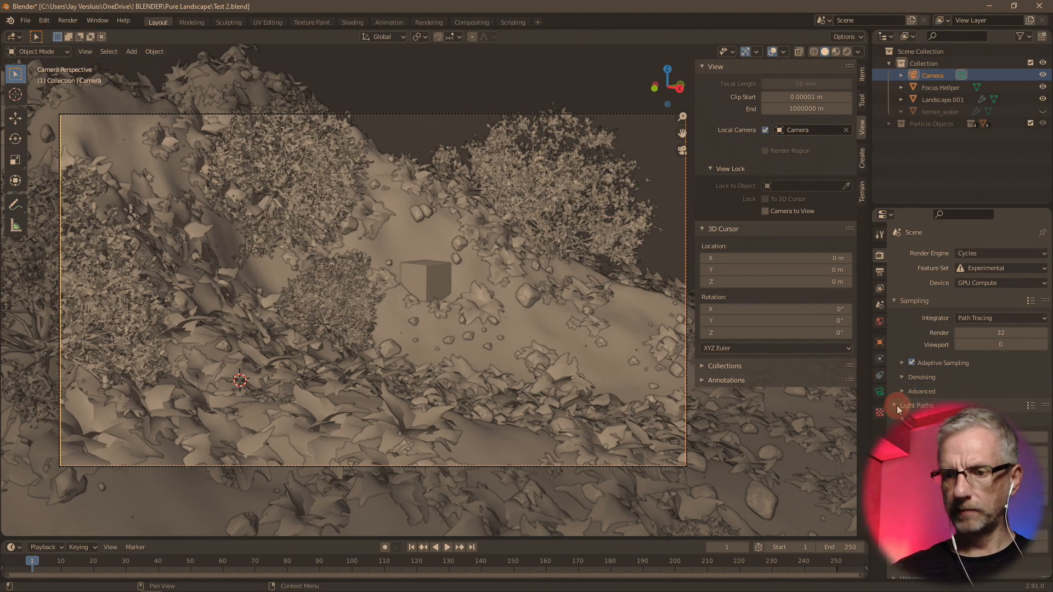
scroll(899, 430, "down", 5)
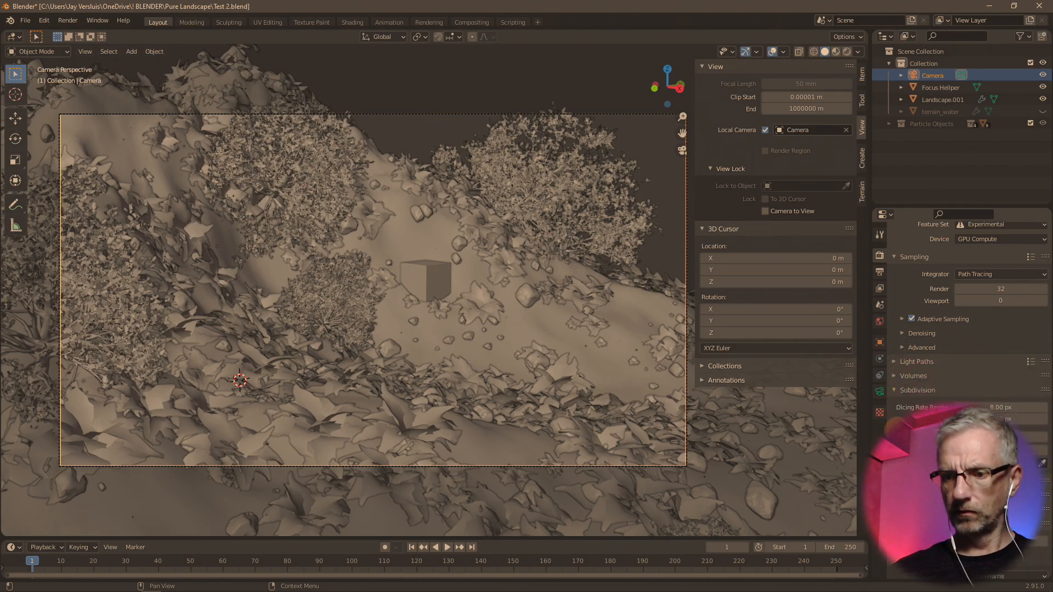
scroll(900, 430, "down", 2)
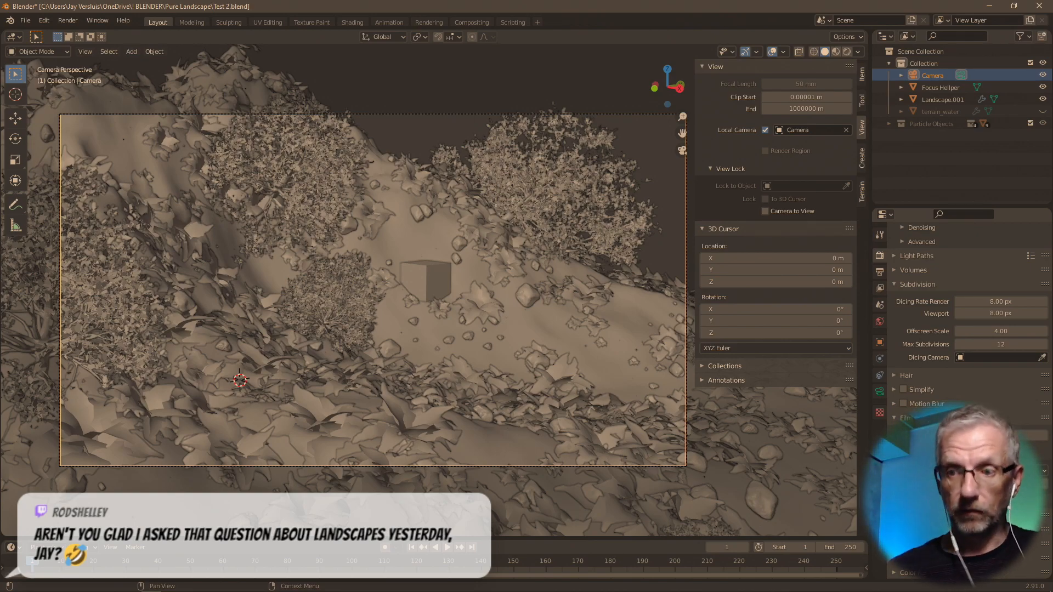
left_click(880, 272)
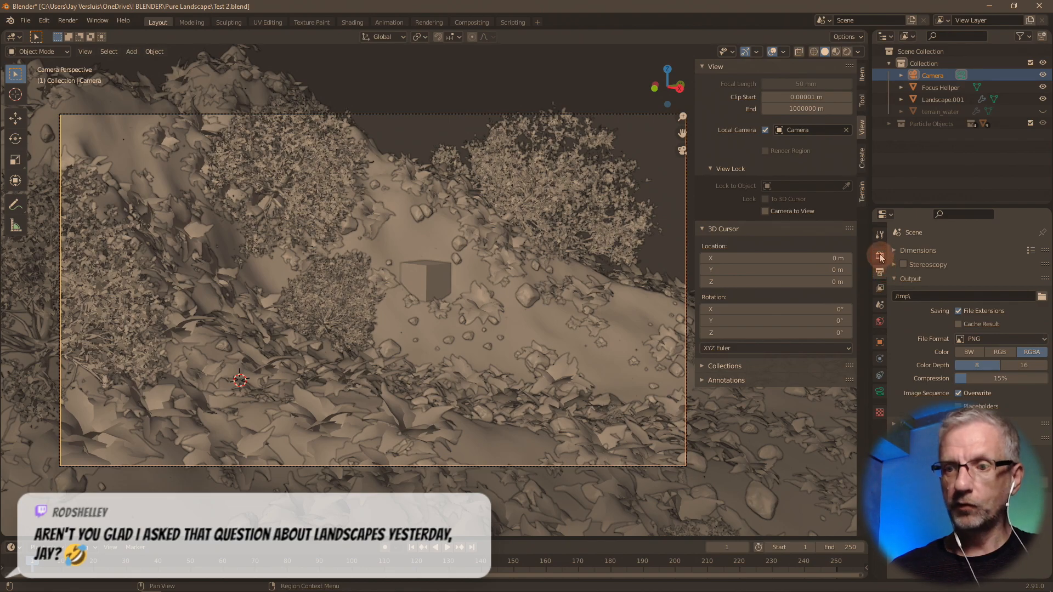
left_click(880, 257)
scroll(927, 271, "up", 2)
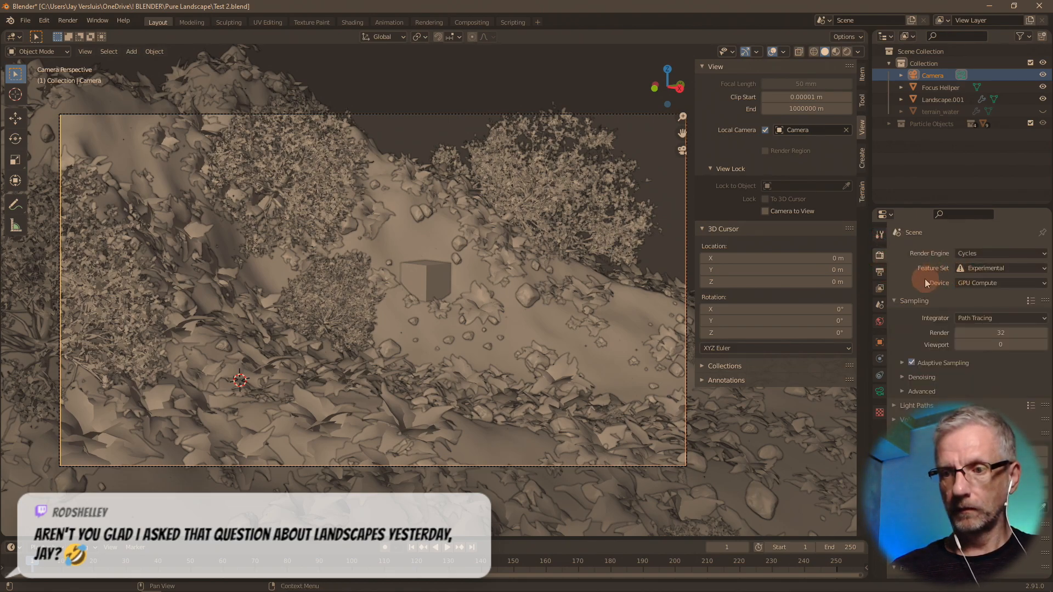
- Set the render resolution percentage to 100% in the output dimensions
left_click(880, 271)
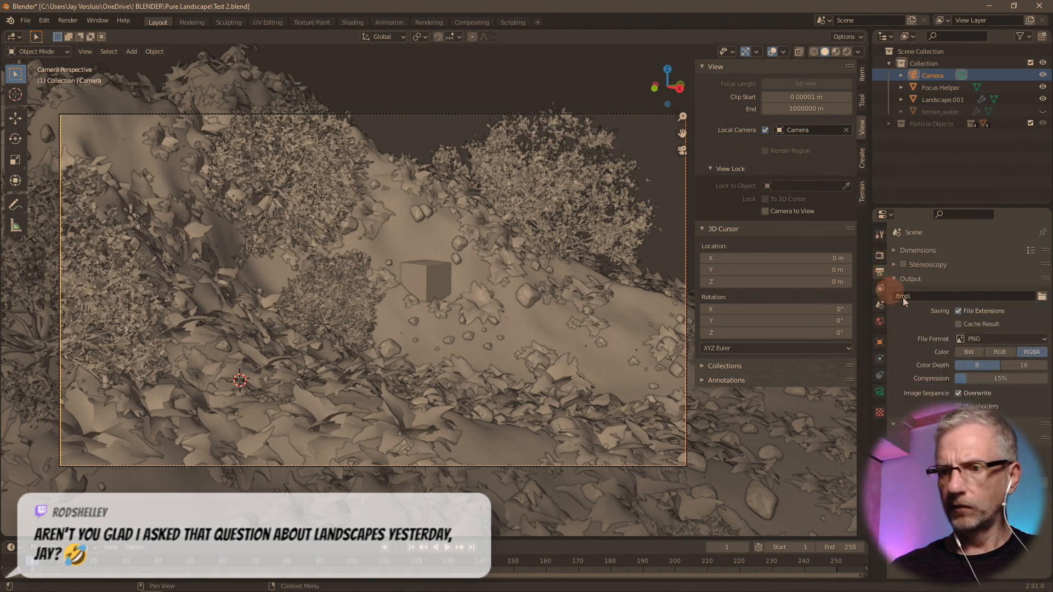
left_click(894, 251)
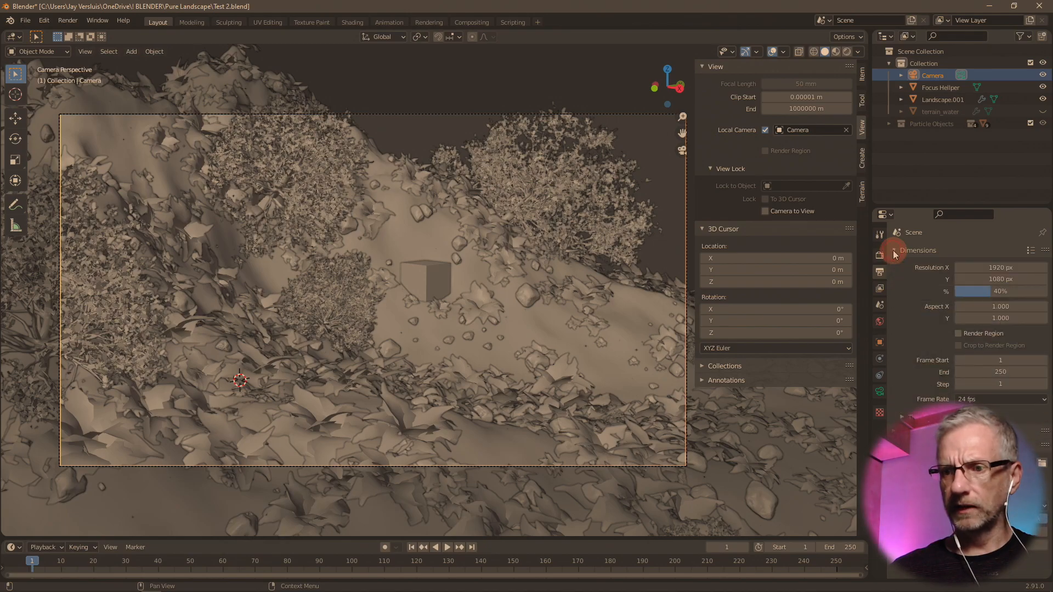
double_click(993, 290)
type("100")
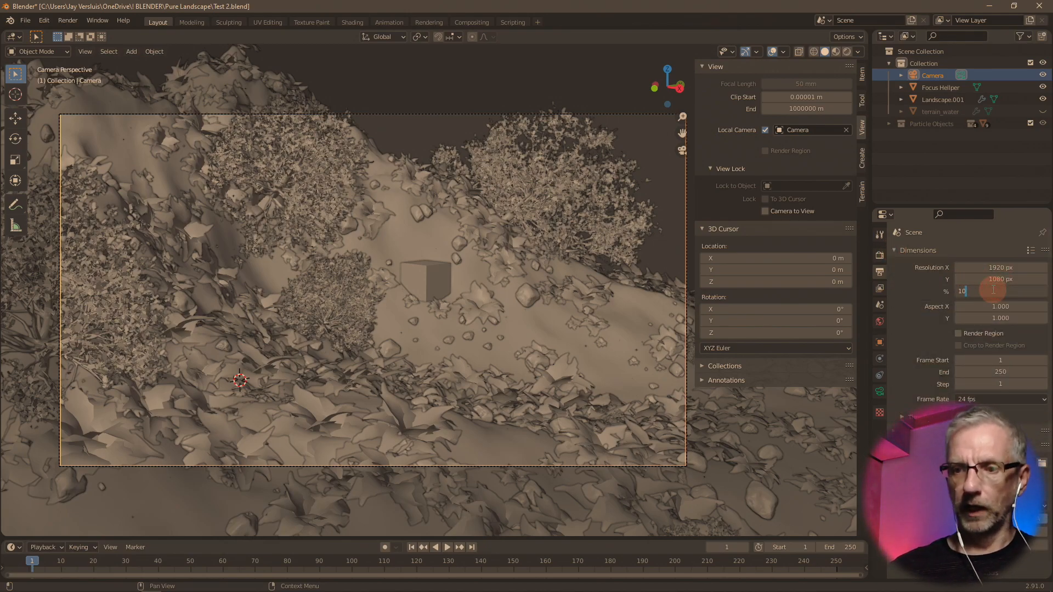
key("Return")
left_click(947, 318)
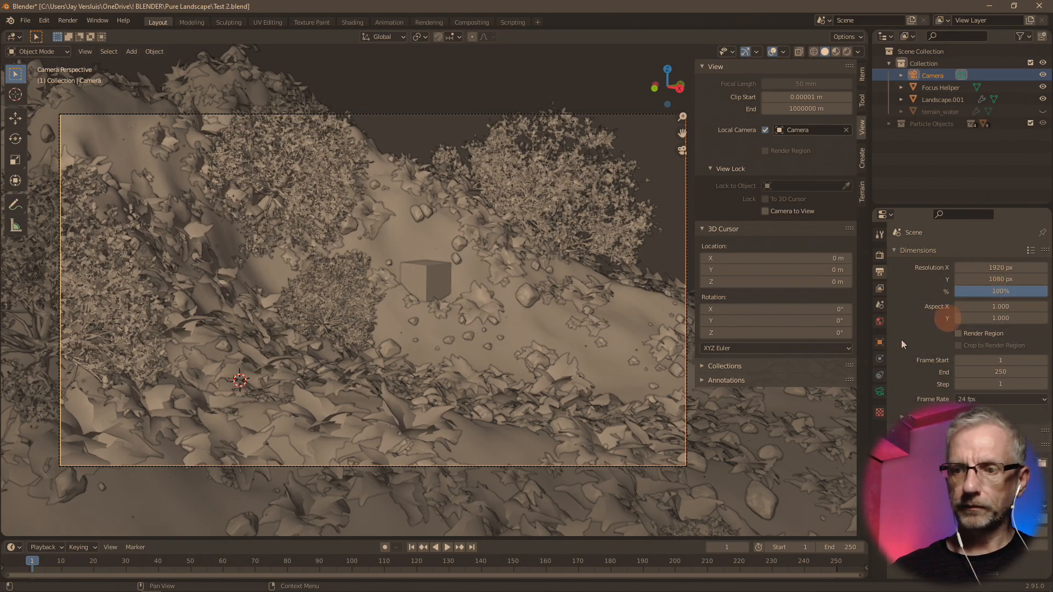
- Set the render output resolution to 3840 px in X and 2160 px in Y
double_click(996, 267)
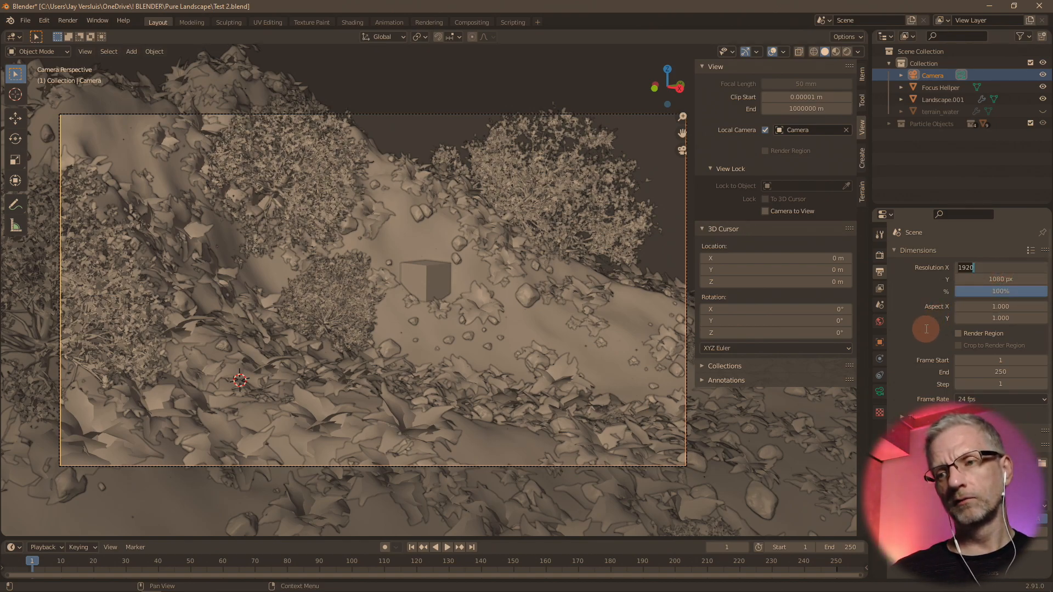
type("3840")
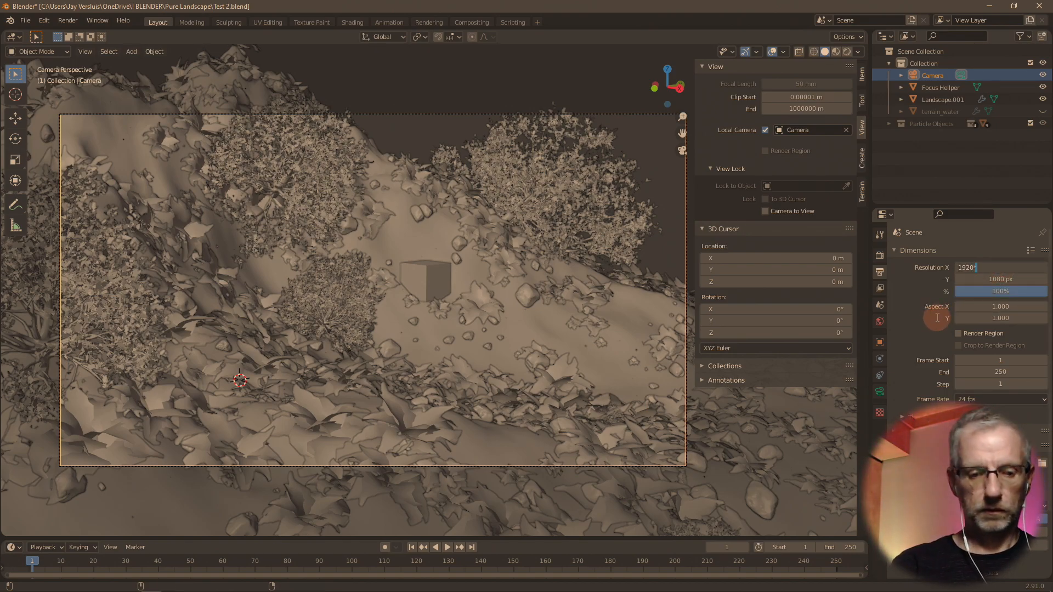
key("Return")
double_click(1014, 280)
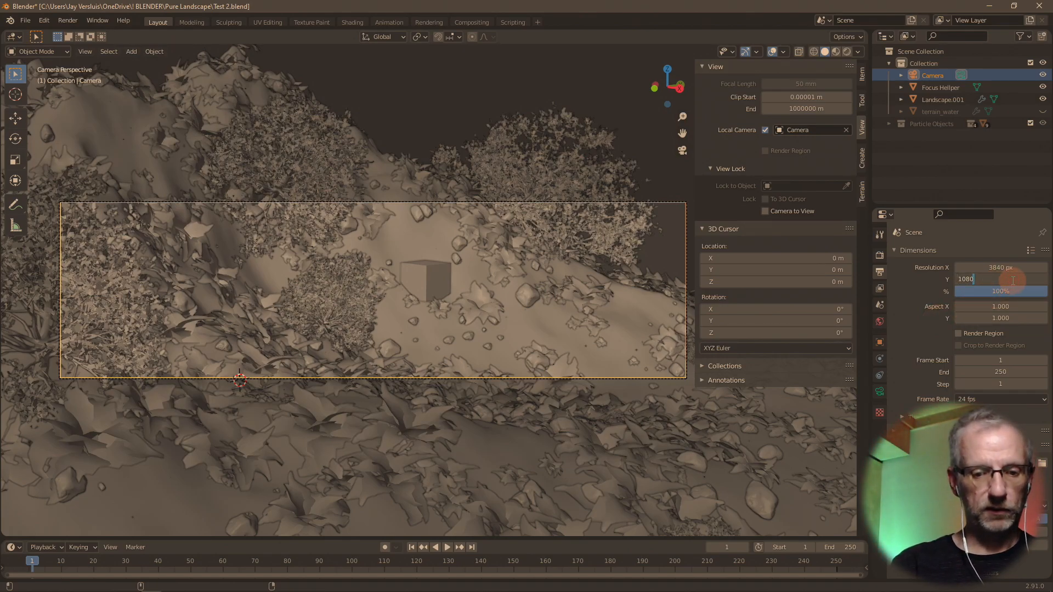
type("2160")
key("Return")
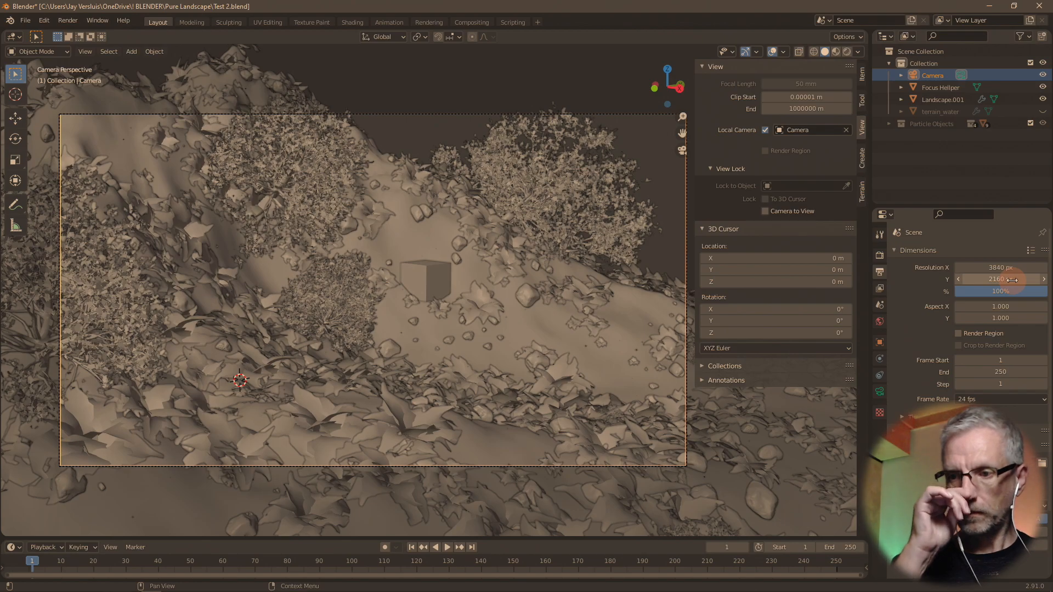
- Set the Cycles render sample count to 512 in the sampling settings
left_click(880, 255)
left_click(974, 327)
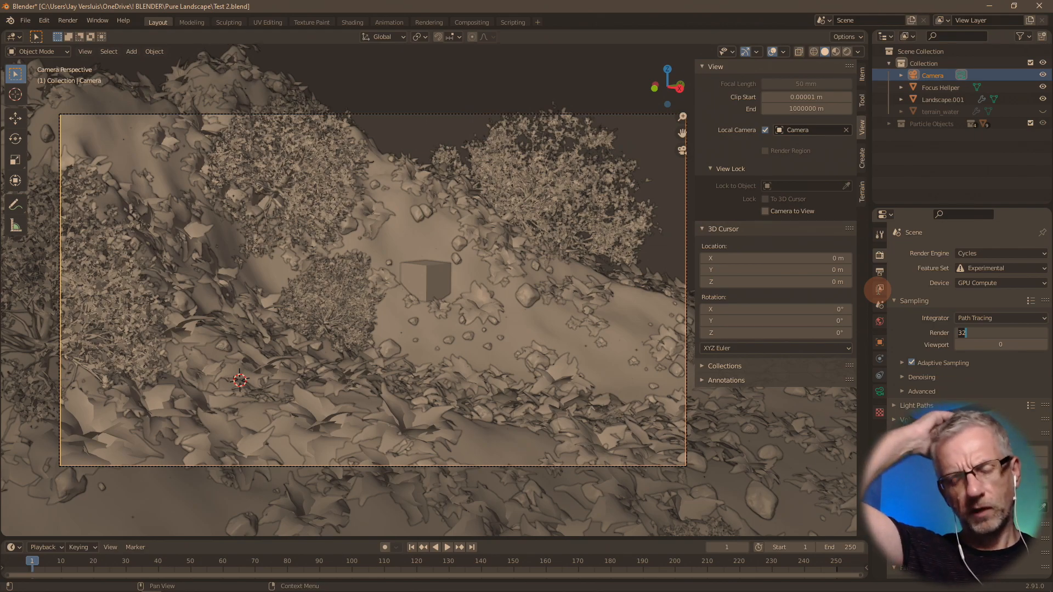
type("512")
key("Return")
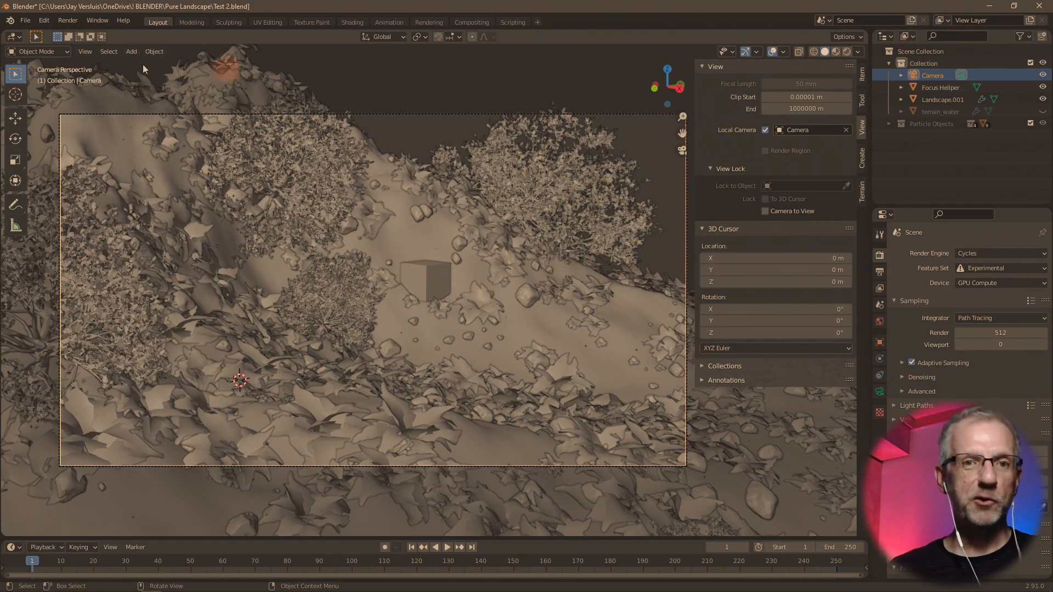
- Save the Blender file under its current name and start rendering the camera view as a still image
left_click(27, 21)
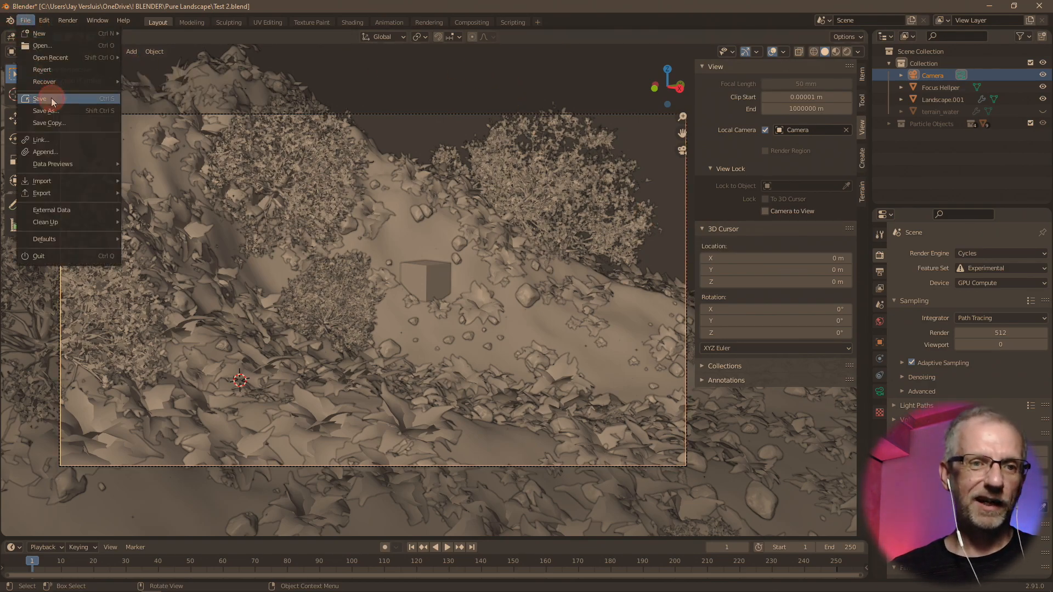
left_click(48, 96)
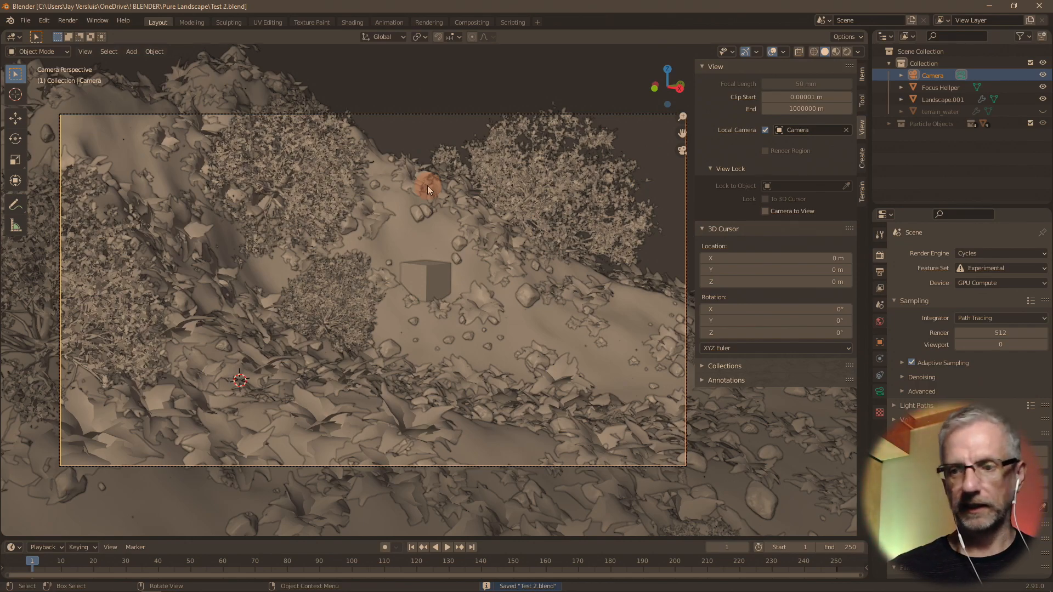
key("F12")
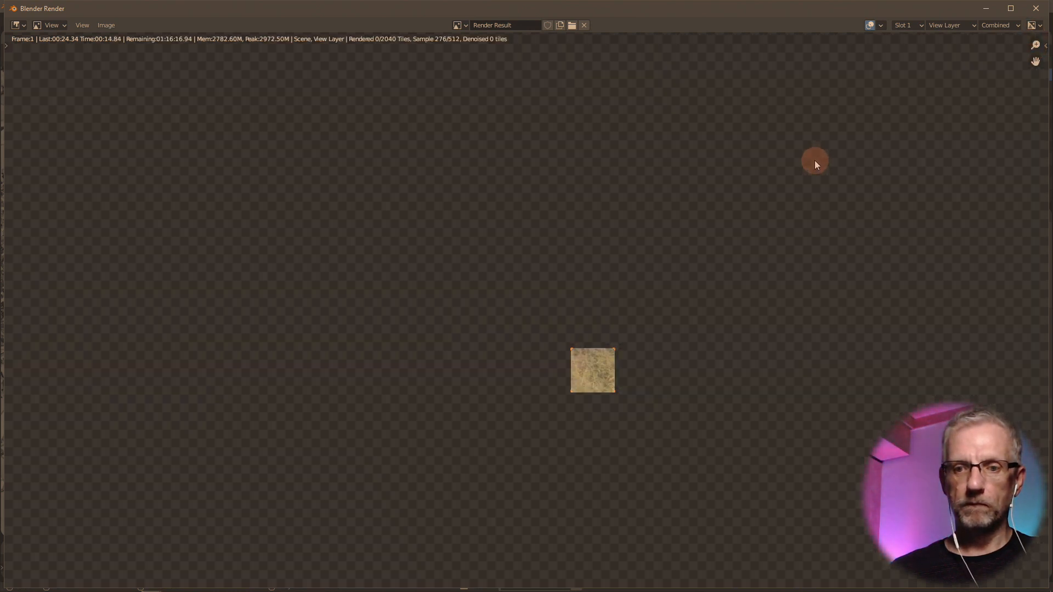
scroll(815, 160, "down", 2)
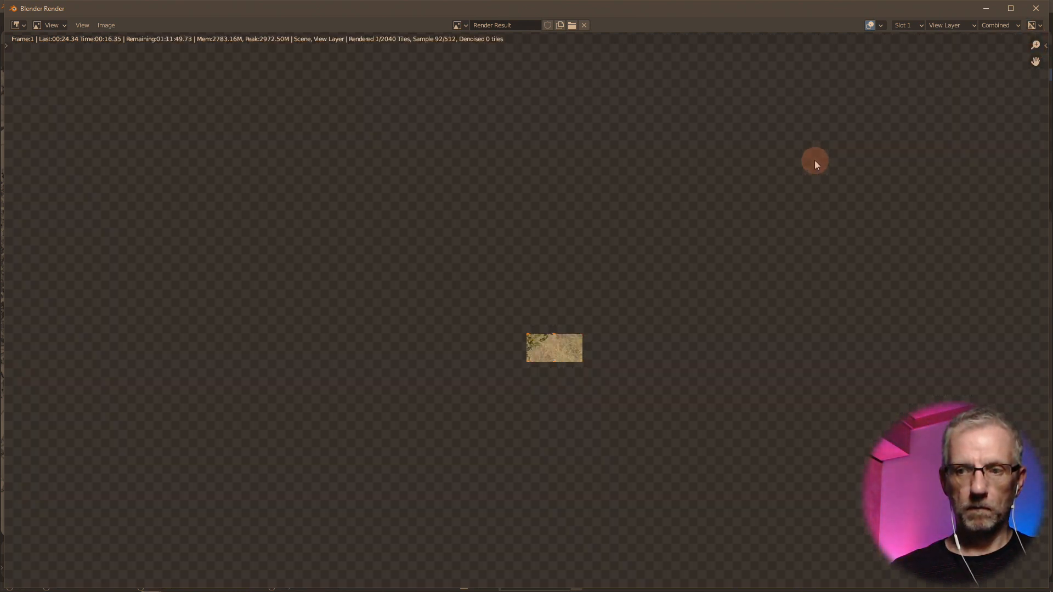